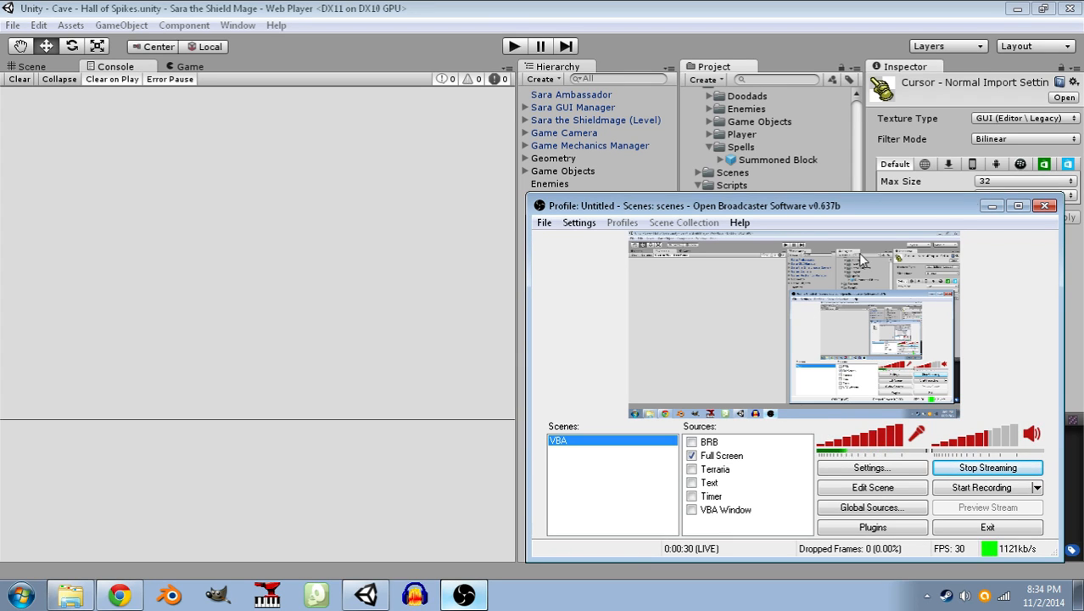
- Minimize the streaming window and inspect the low and mid Able to Place cursor textures
click(992, 205)
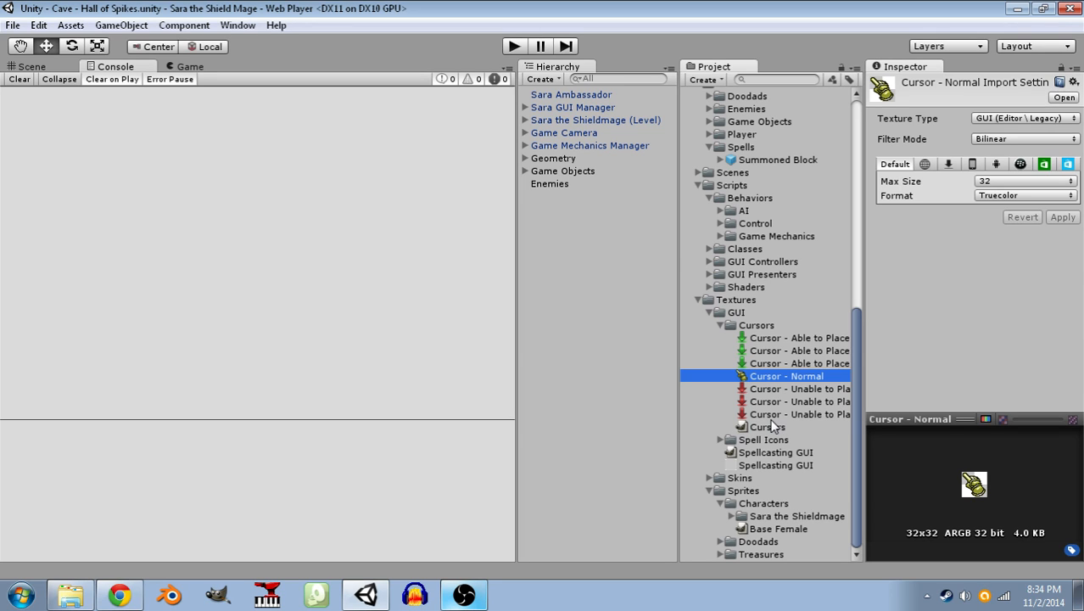
click(752, 338)
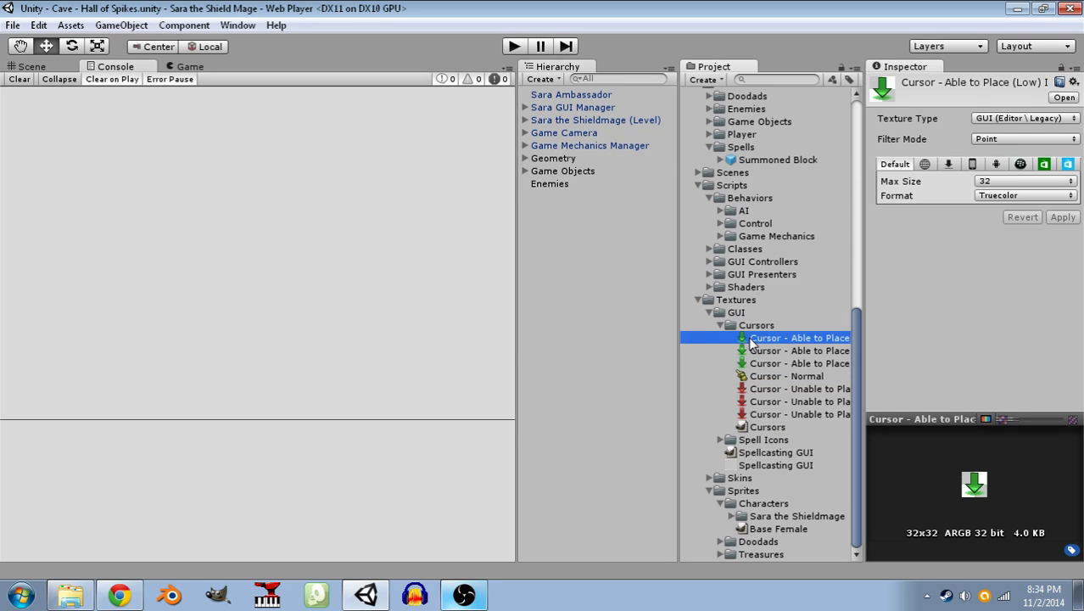
click(753, 351)
- Run the level, walk the character to the edge of the ledge, and summon a block over the first spikes
click(517, 46)
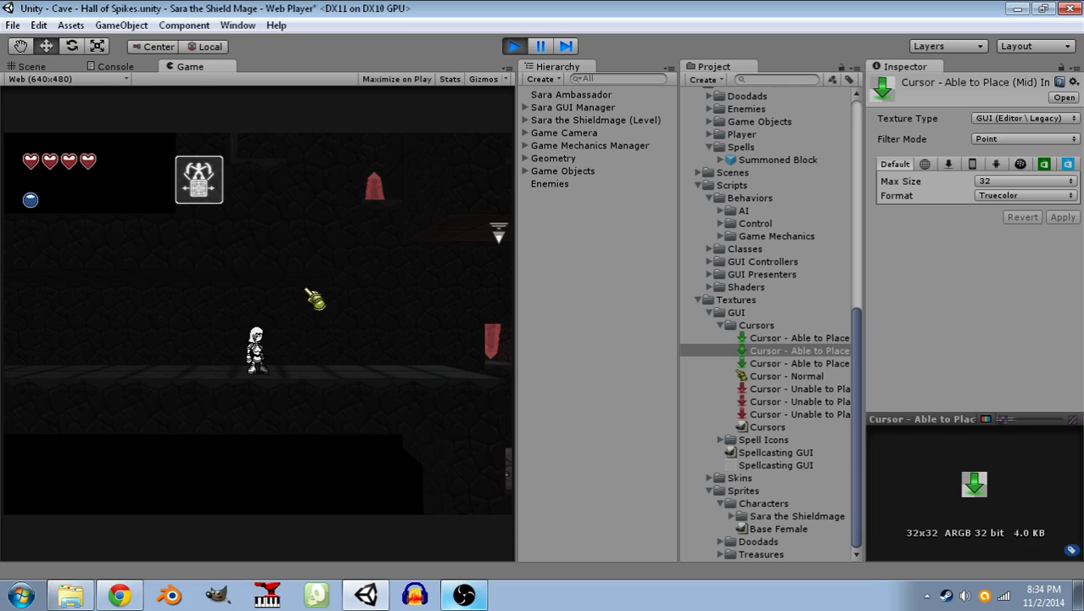
key(d)
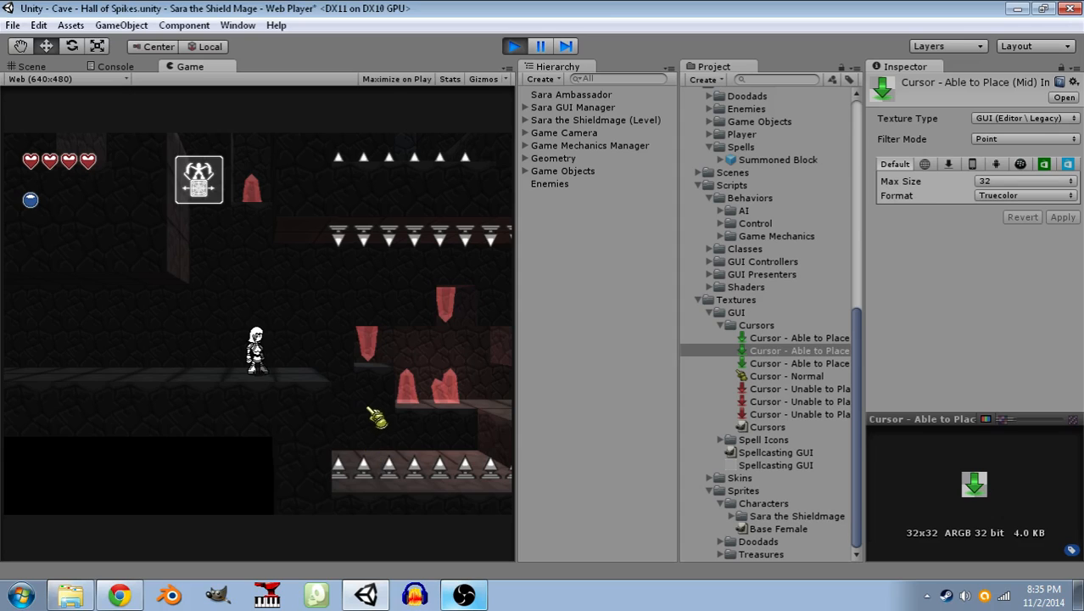
key(d)
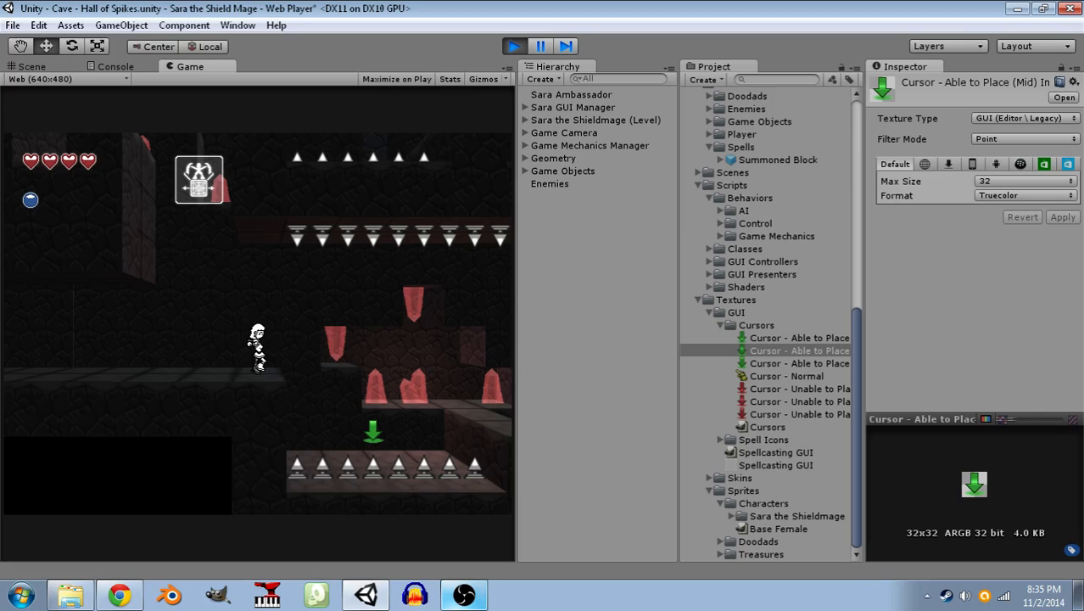
click(372, 433)
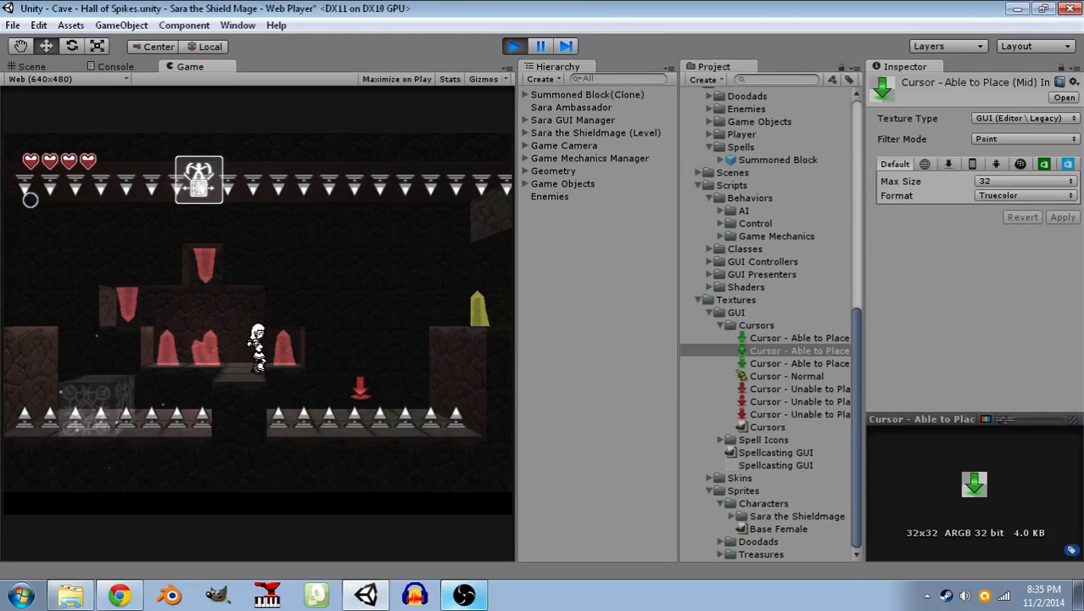
- Cross from the red-crystal area into the yellow-crystal area, summoning blocks over the spikes ahead
click(361, 397)
key(d)
key(space)
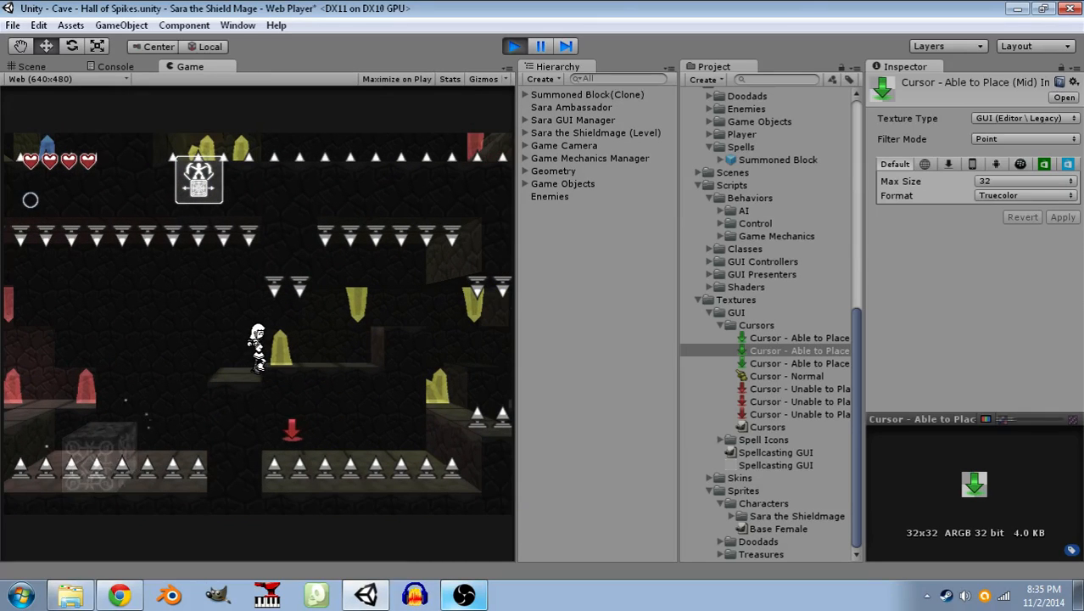
click(290, 431)
key(d)
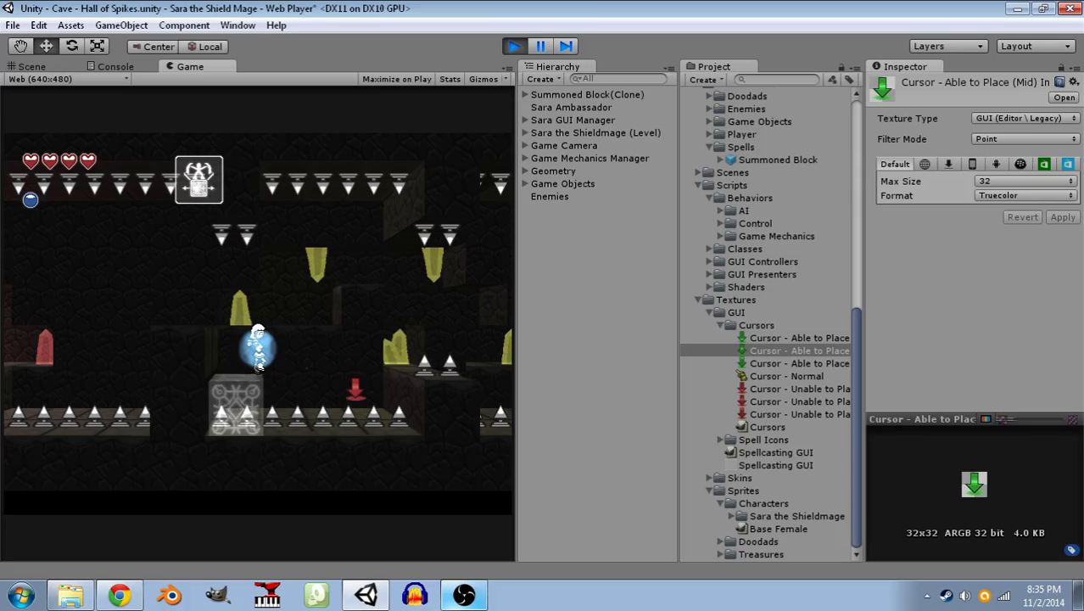
- Summon blocks over the remaining lower spikes near the yellow crystals and jump the character across them
click(356, 394)
key(d)
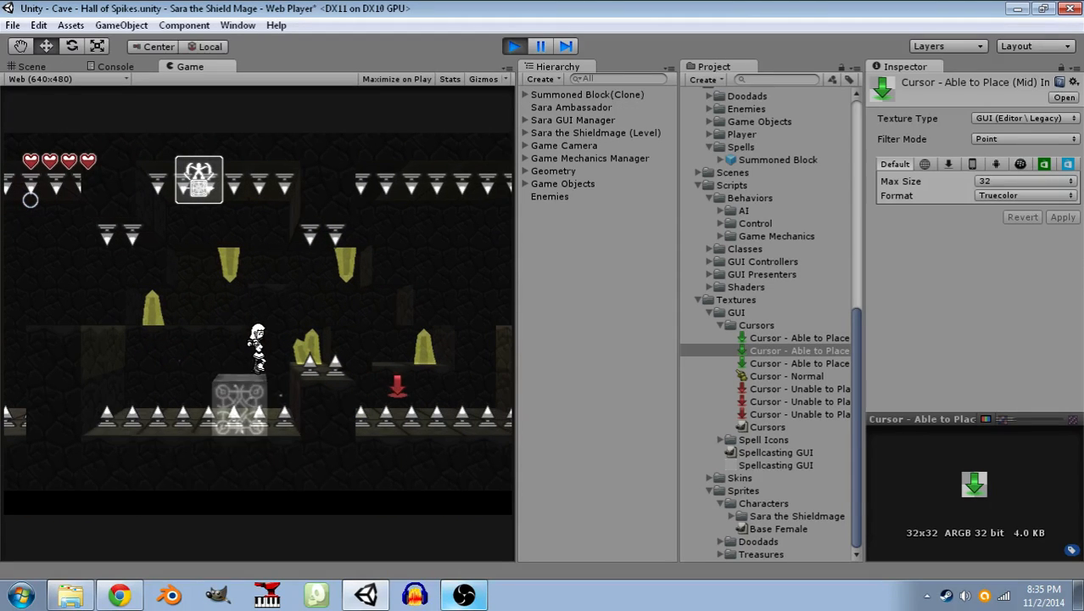
click(402, 392)
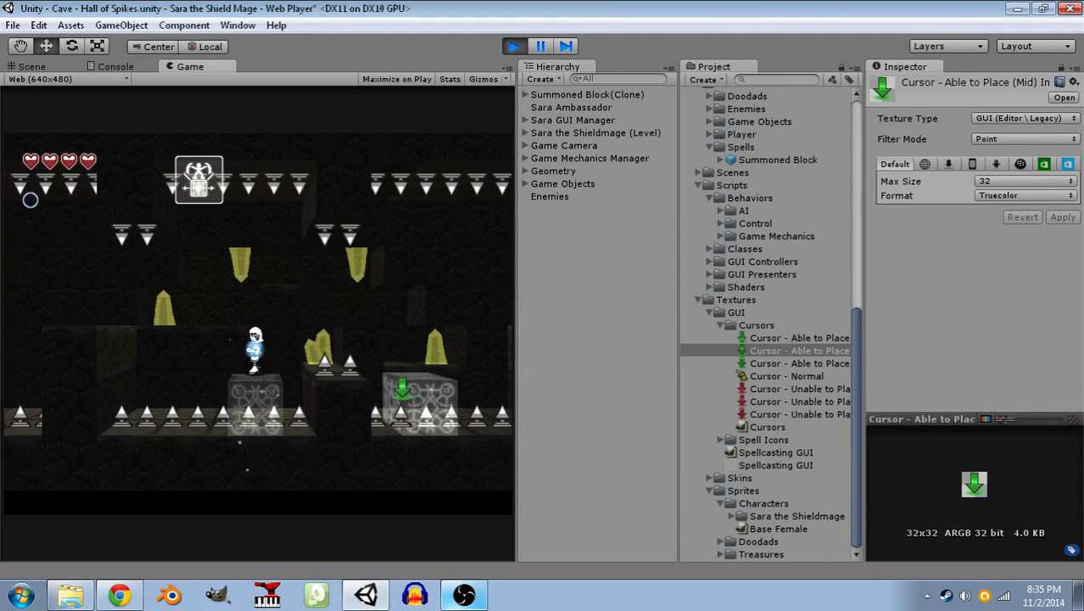
key(d)
key(space)
key(d)
key(space)
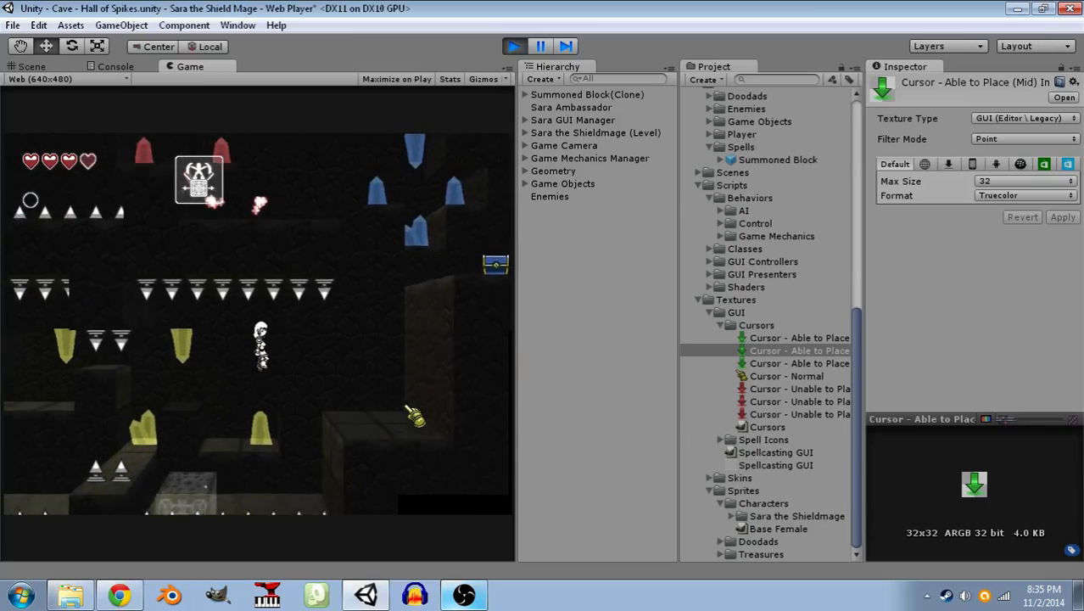
- Summon a block against the wall to climb to the treasure chest, and collect the Mana Crystal
click(284, 349)
click(310, 349)
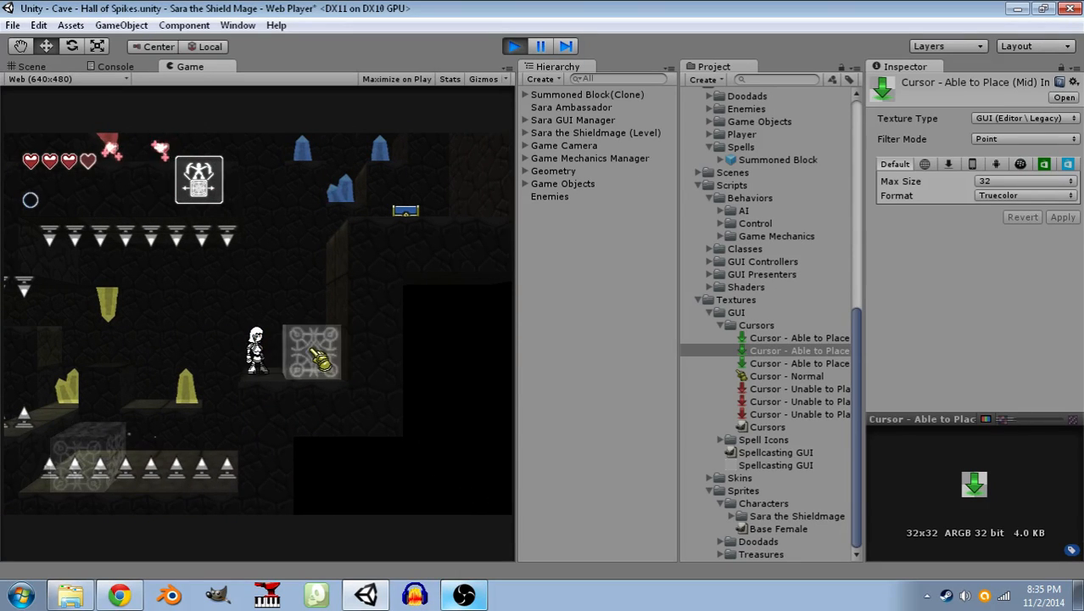
key(space)
key(d)
click(444, 489)
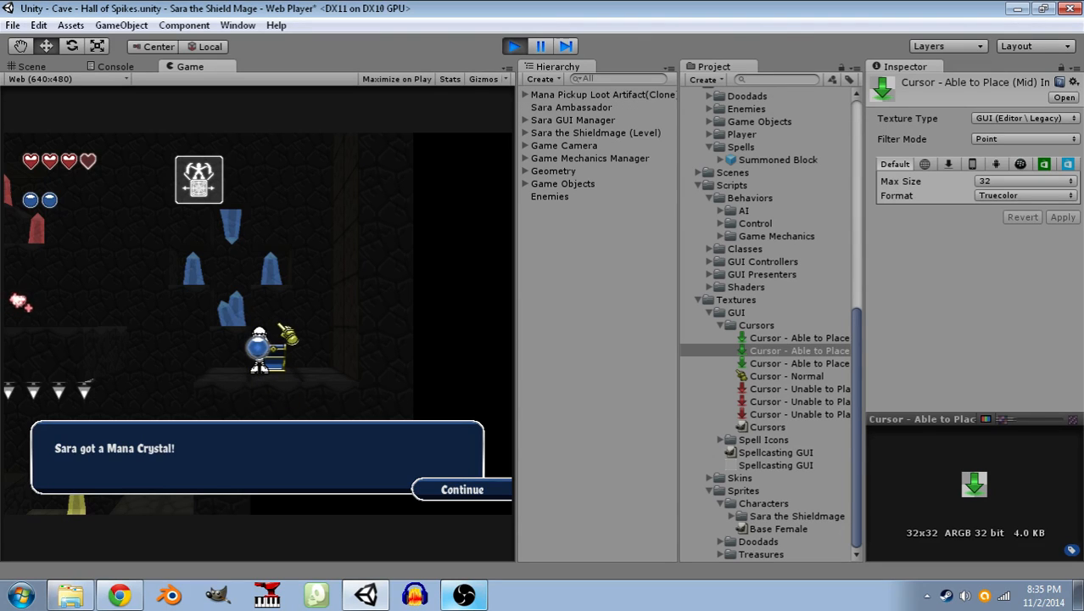
click(462, 490)
click(463, 490)
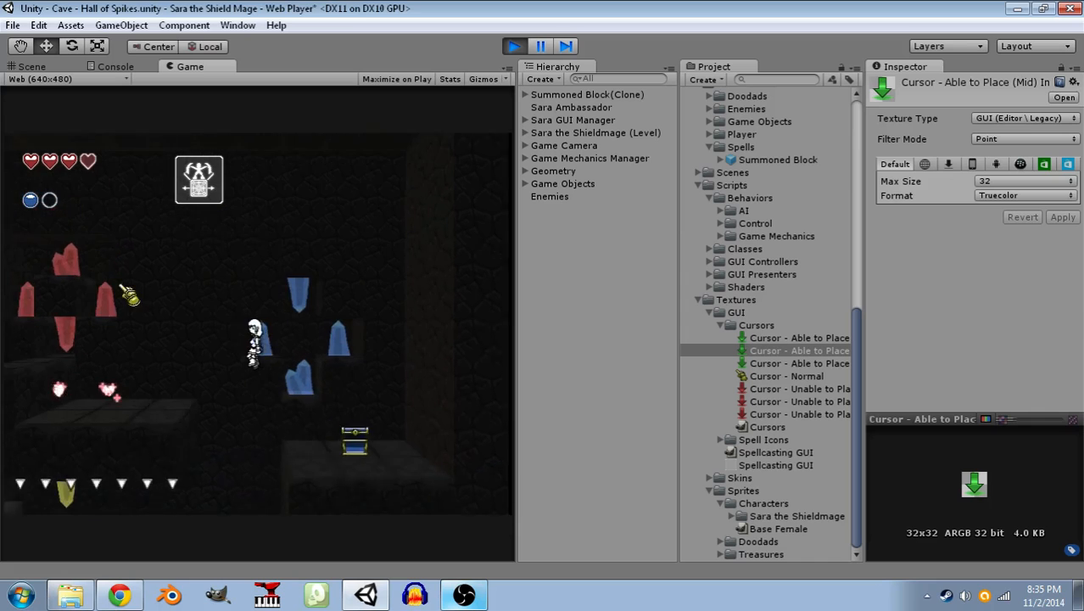
- Head back along the upper passage past the red crystals, summoning blocks across the spikes toward the yellow crystals
key(a)
key(space)
click(153, 381)
key(space)
key(a)
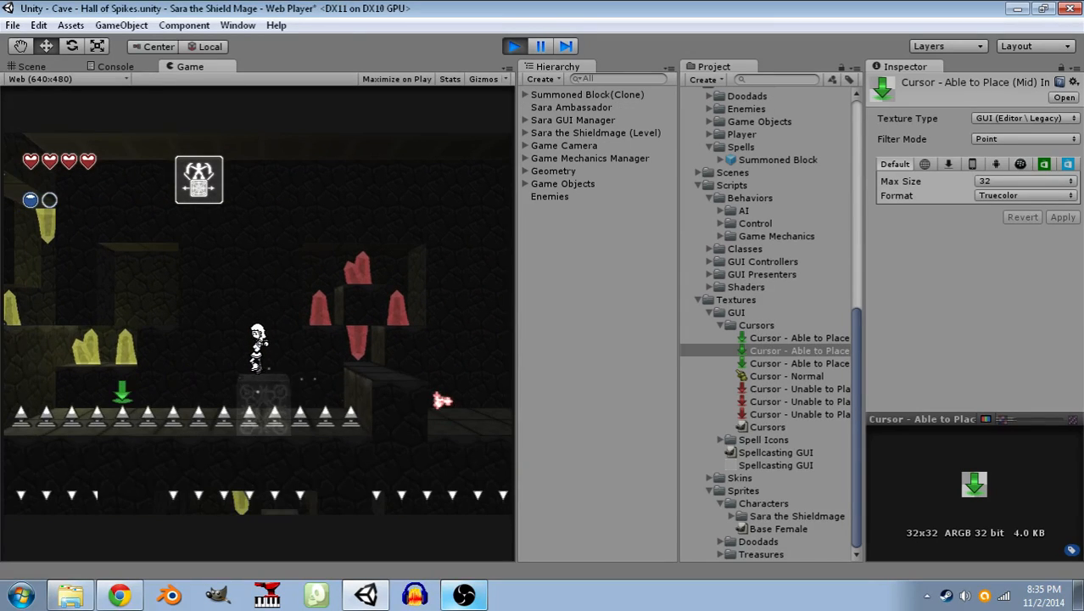
click(122, 393)
key(space)
key(a)
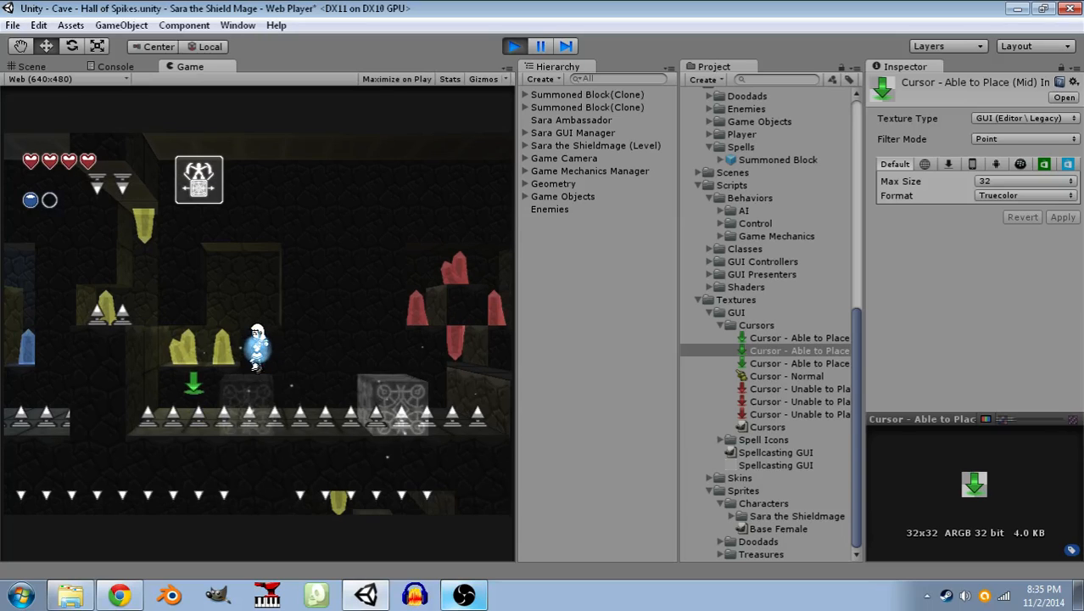
click(195, 397)
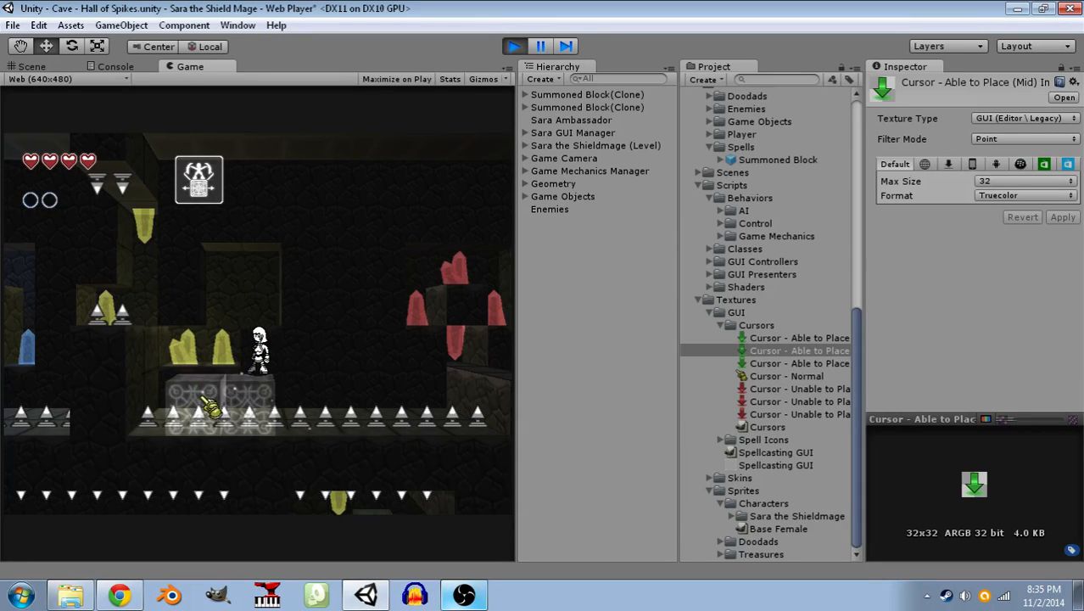
- Carry on through the upper passage into the blue-crystal area using summoned blocks, and end the play test
key(a)
click(71, 393)
key(d)
key(a)
key(space)
key(space)
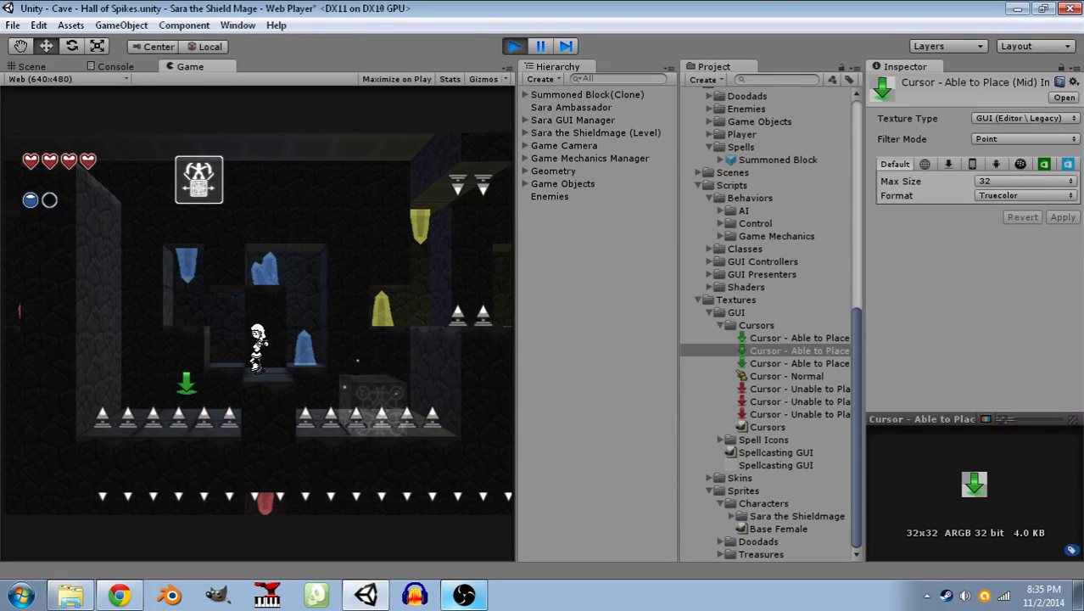
click(186, 384)
click(167, 341)
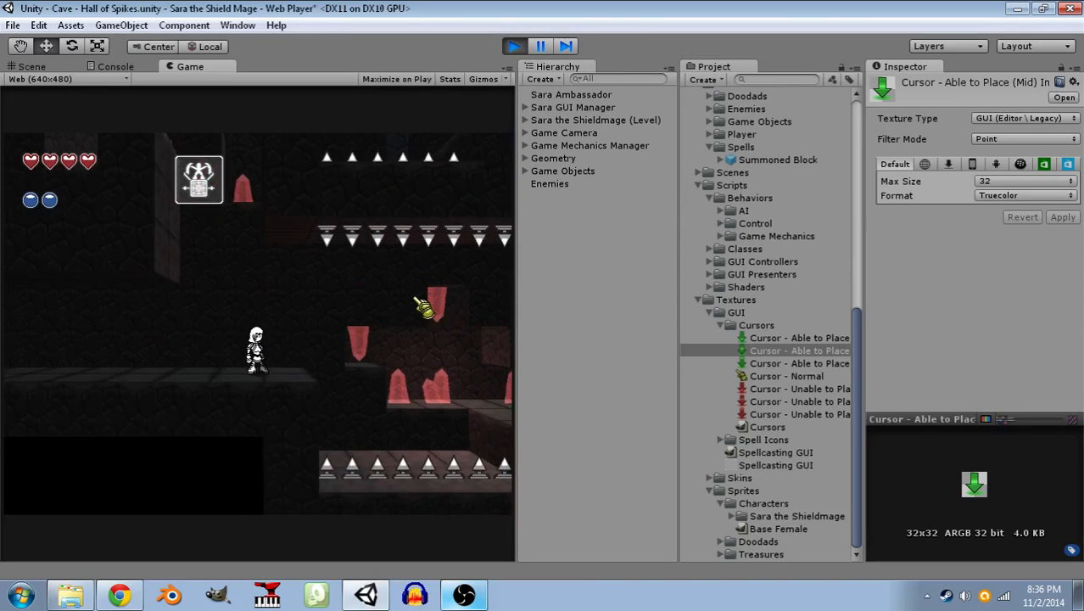
click(515, 47)
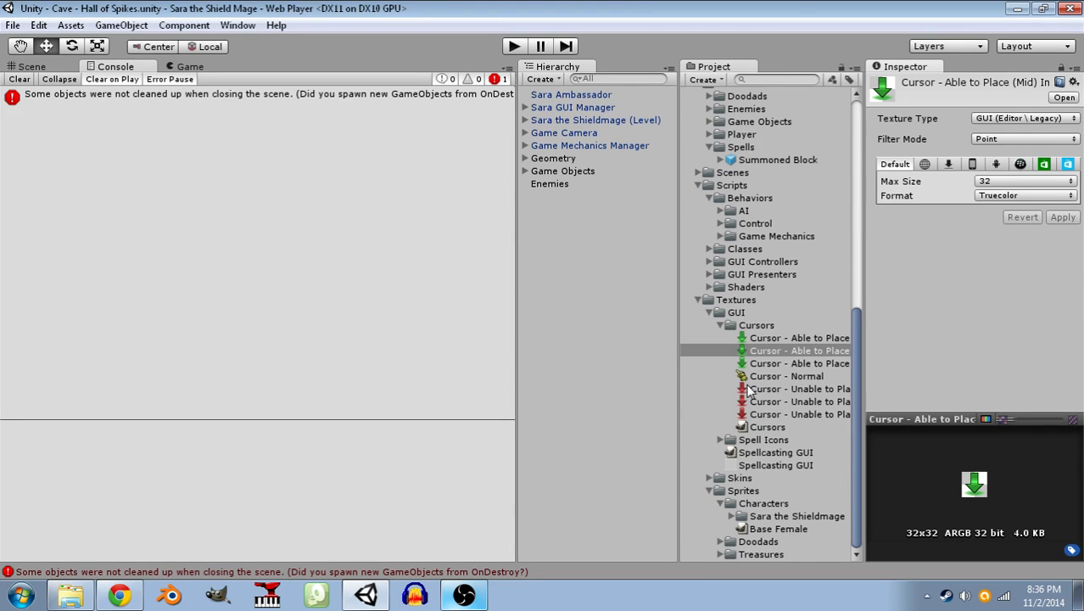
- Find the Moment of Crisis - Boss Battle track in the Audio Music folder and preview it
scroll(747, 389, up, 5)
click(706, 214)
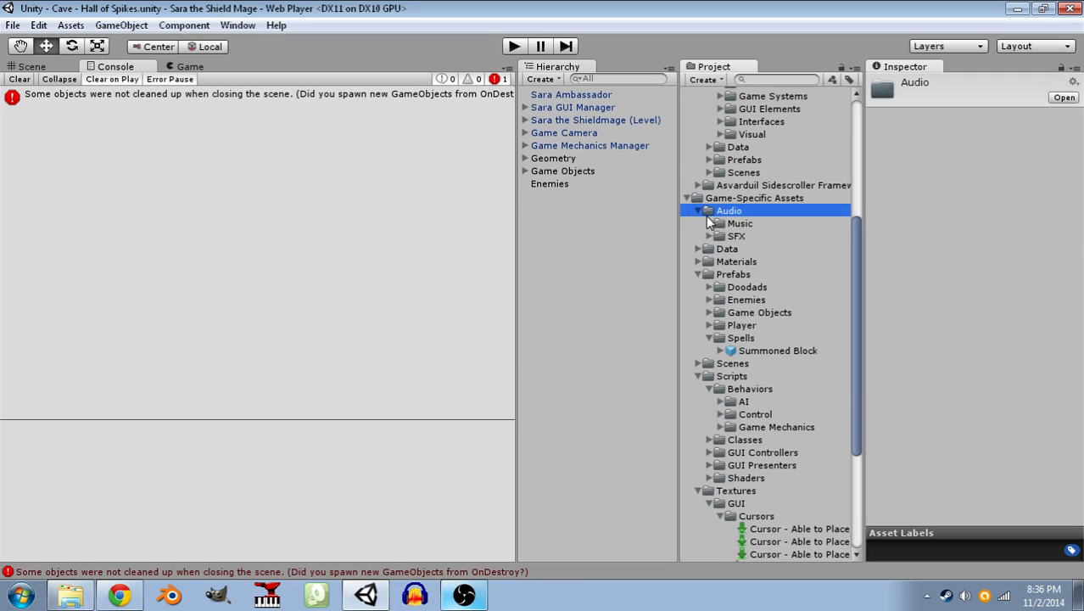
click(708, 224)
click(741, 265)
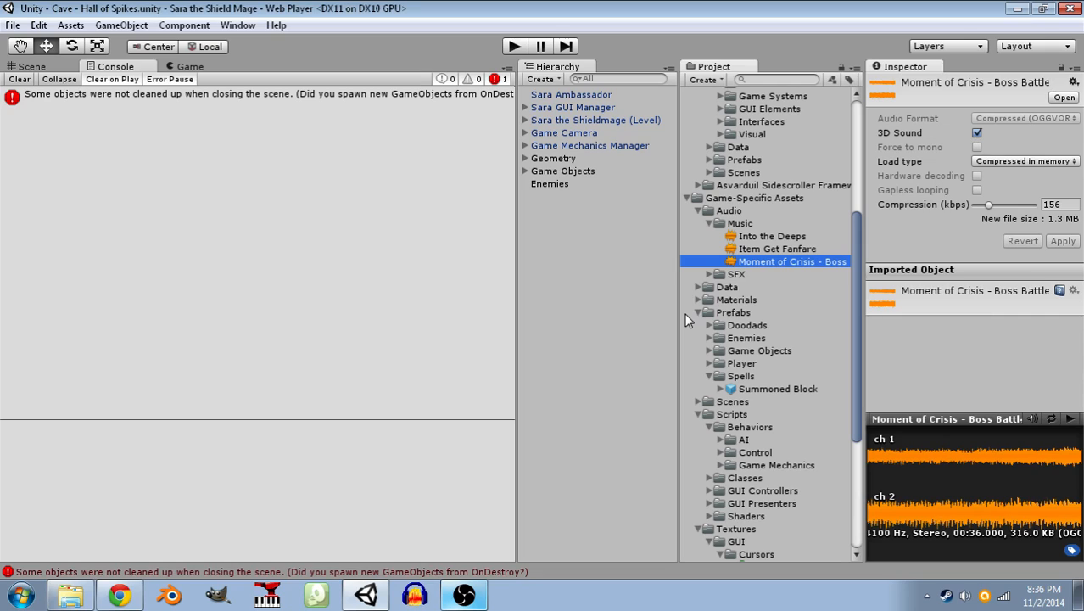
click(1071, 420)
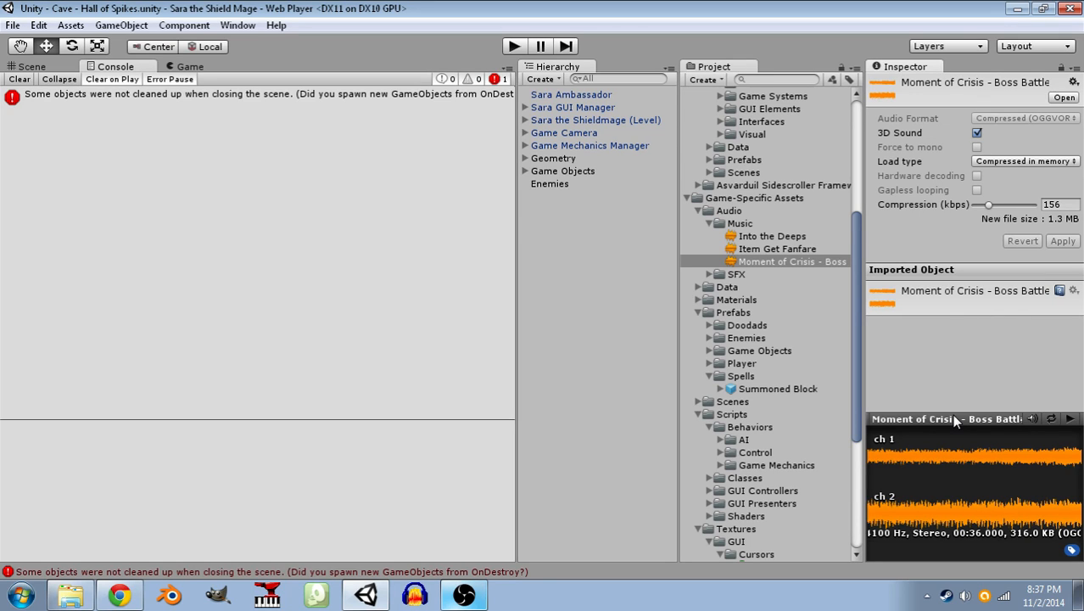
- Replay Moment of Crisis - Boss Battle from near its end and stop the preview
click(755, 249)
click(755, 262)
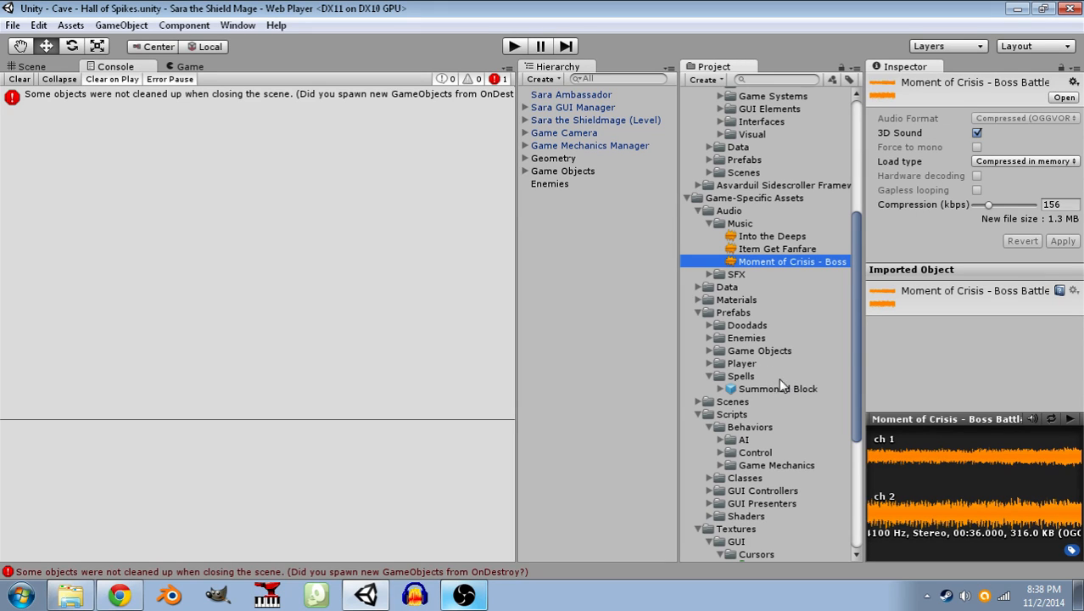
click(1051, 509)
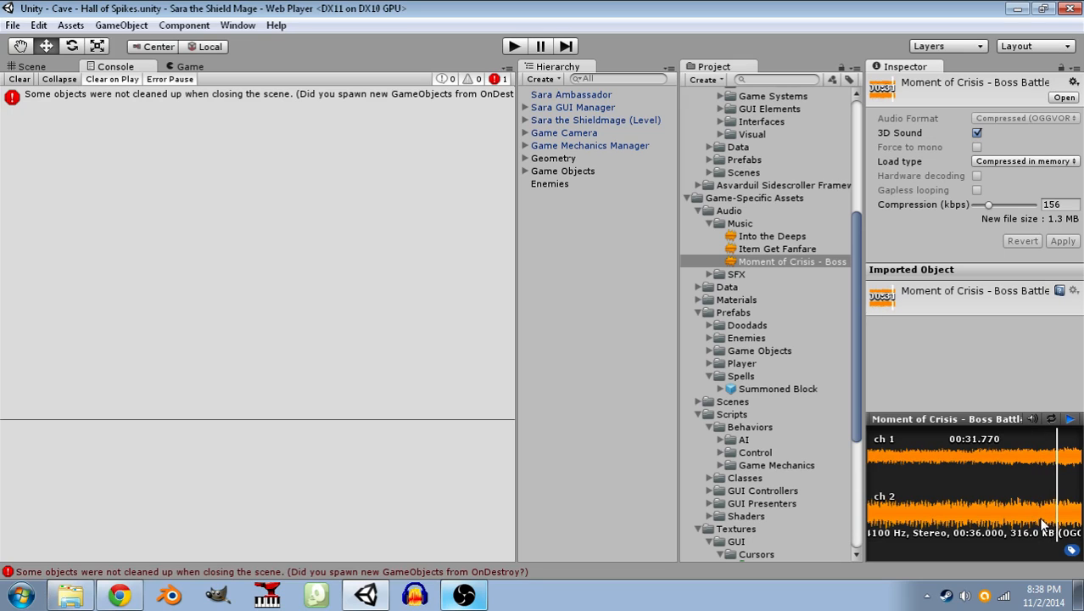
click(1070, 419)
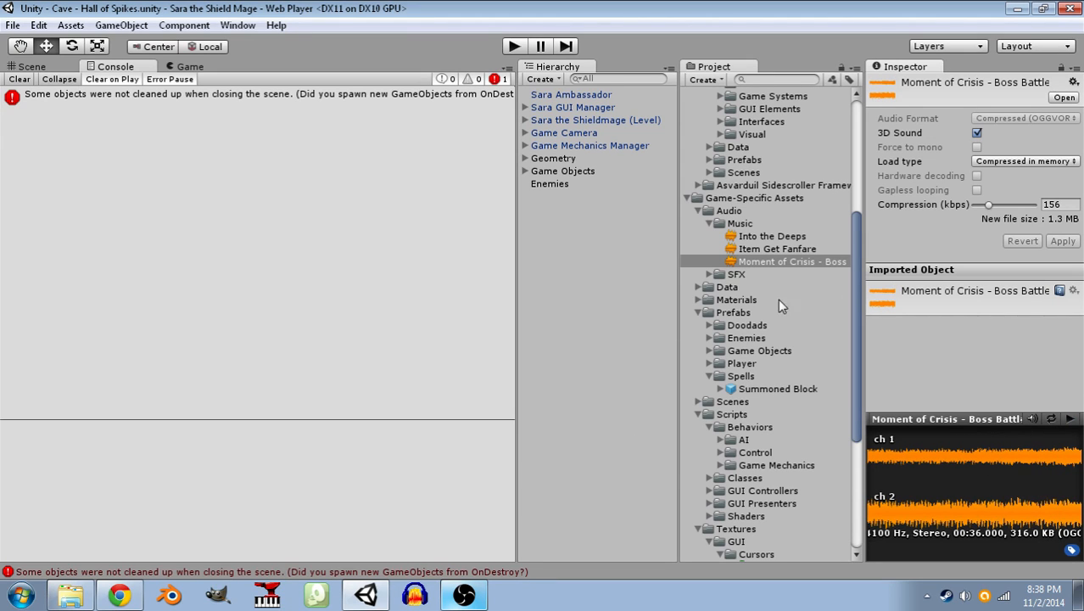
- Check the Open Broadcaster Software stream status briefly and clear the Unity console
mouse_move(858, 276)
mouse_down()
mouse_move(858, 287)
mouse_move(855, 278)
mouse_up()
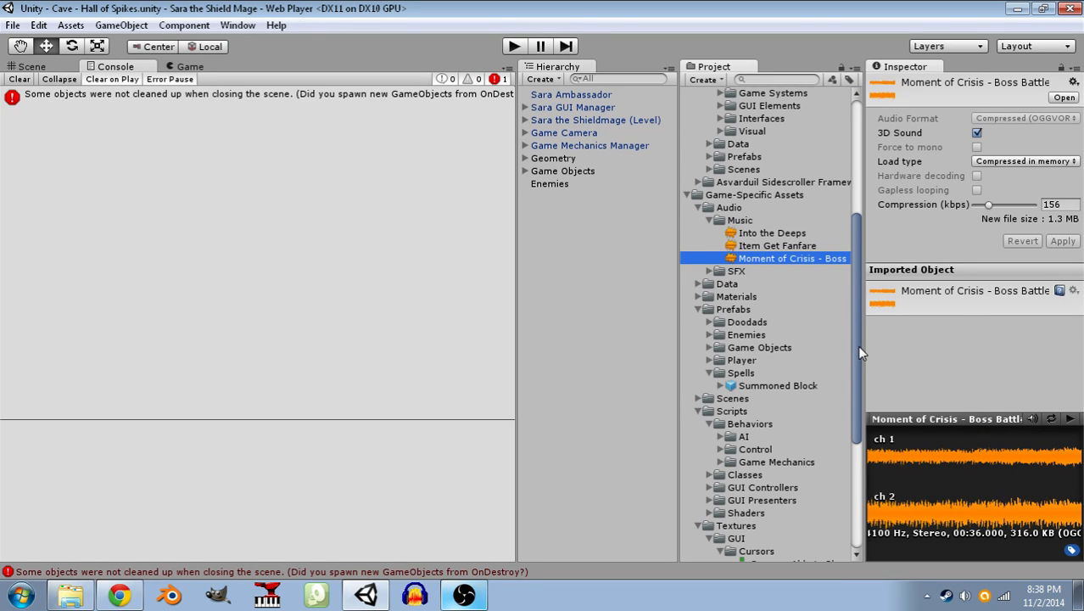
scroll(857, 357, down, 2)
scroll(855, 362, down, 4)
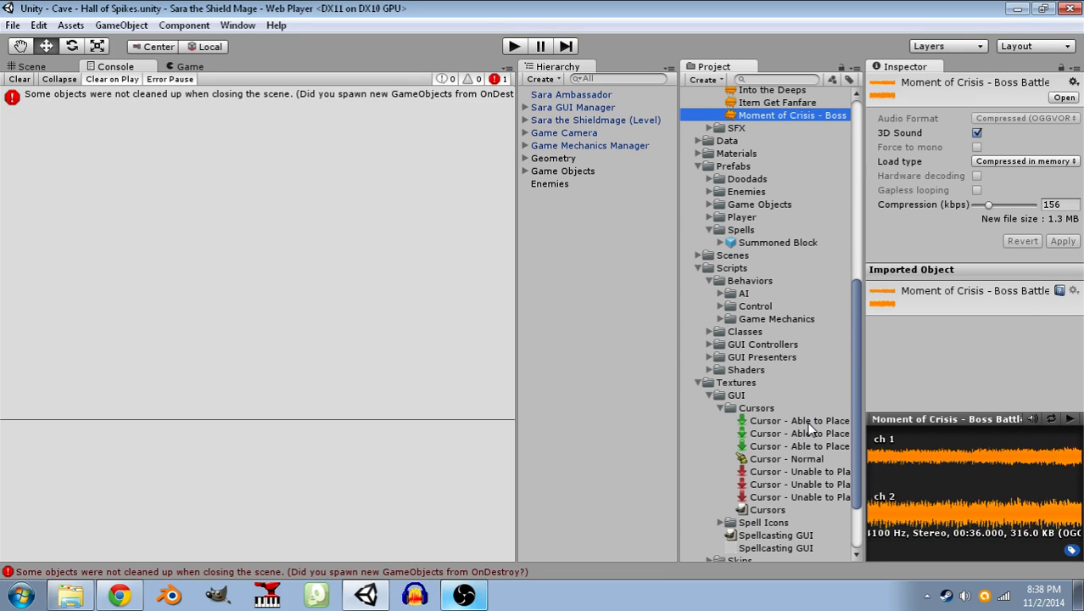
scroll(810, 428, down, 3)
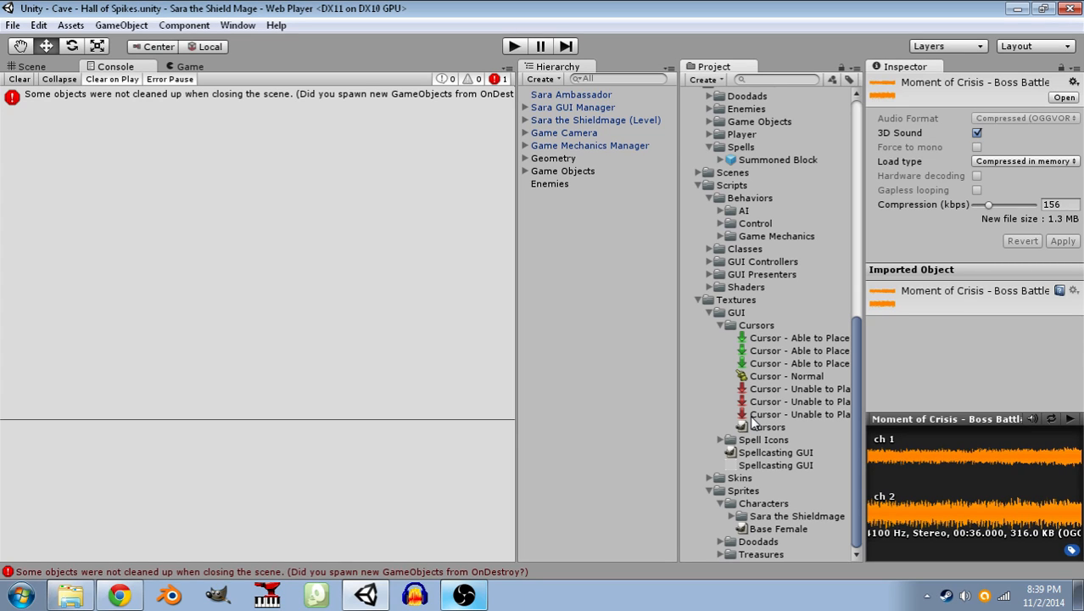
click(471, 597)
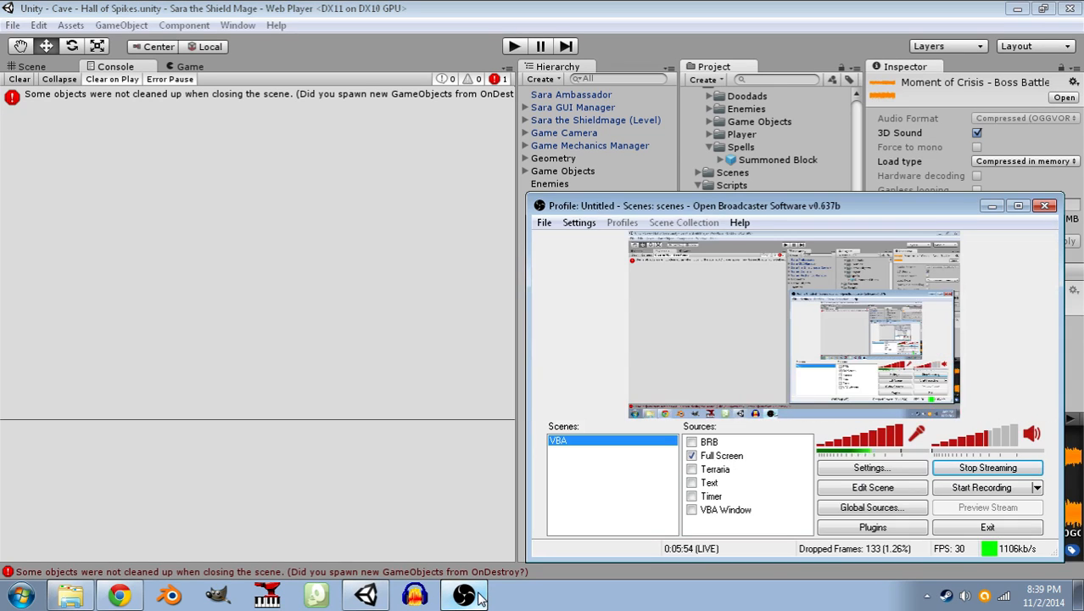
click(468, 597)
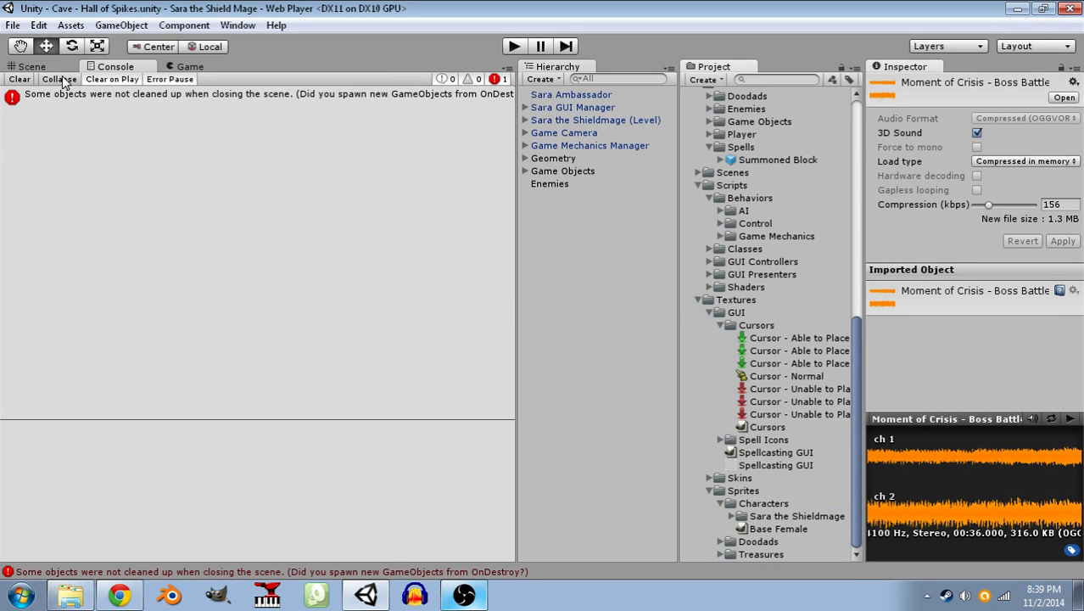
click(19, 79)
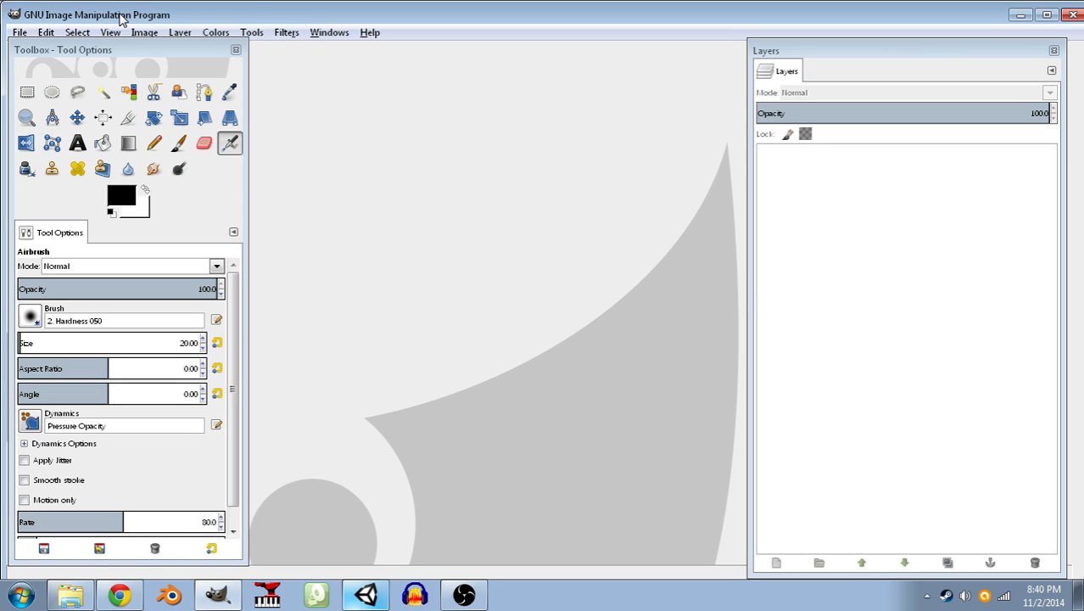
click(24, 34)
click(521, 321)
click(365, 595)
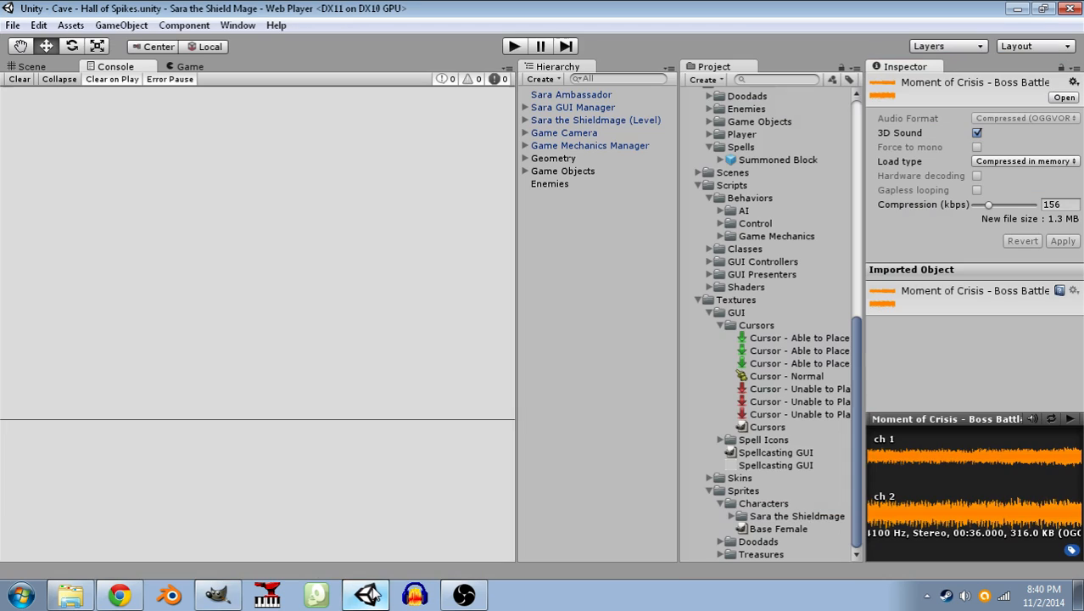
- Open the Sara (Source) image from the Sara the Shieldmage sprites folder in GIMP
click(732, 516)
scroll(797, 513, down, 3)
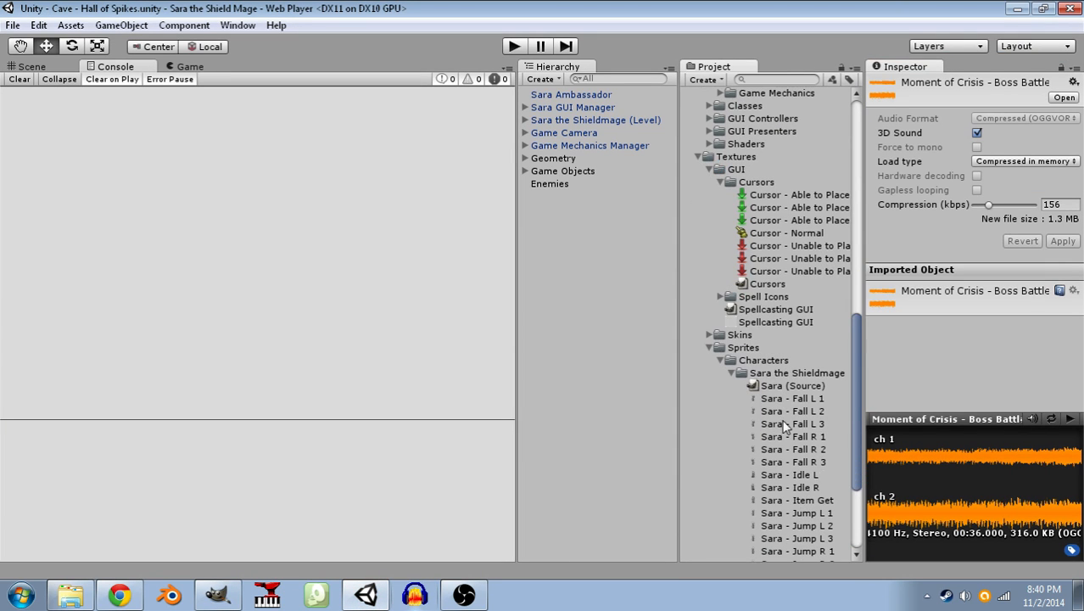
double_click(782, 388)
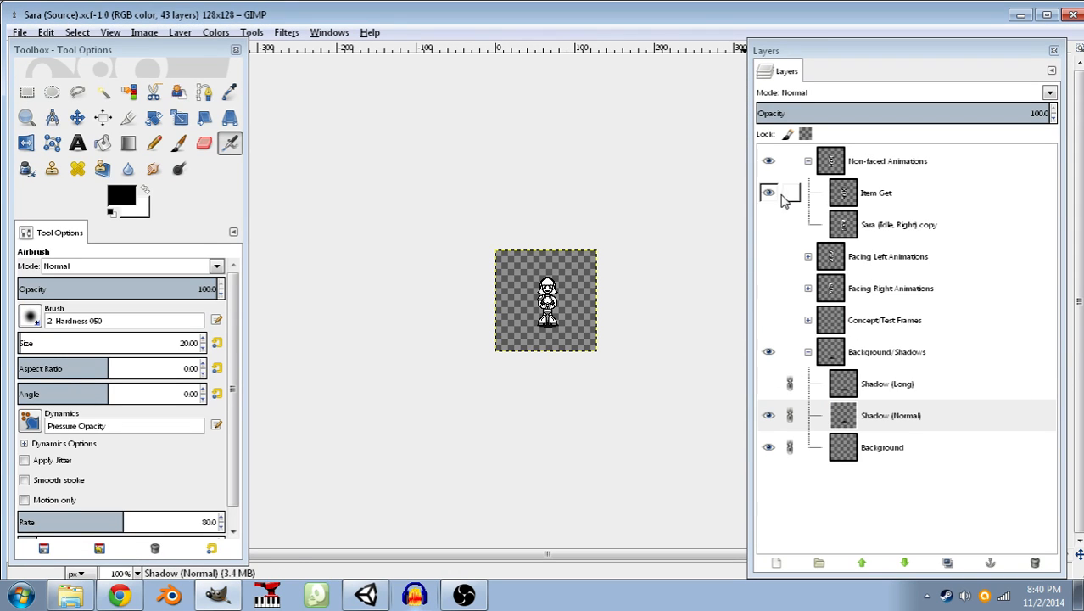
- Hide the Non-faced Animations group and add a layer group named Cast (Right) inside Facing Right Animations
click(769, 163)
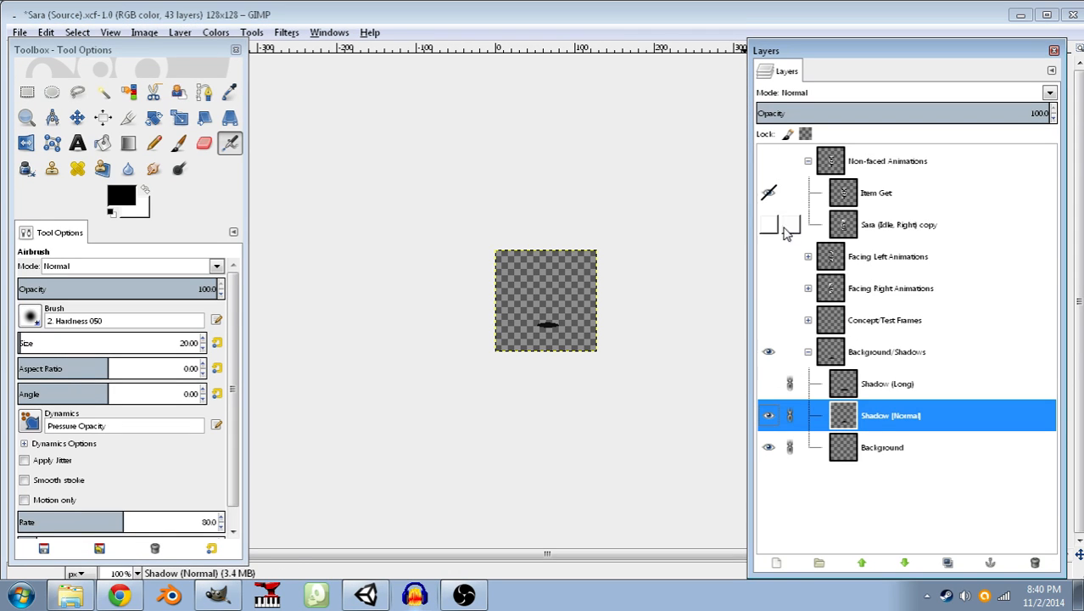
click(808, 288)
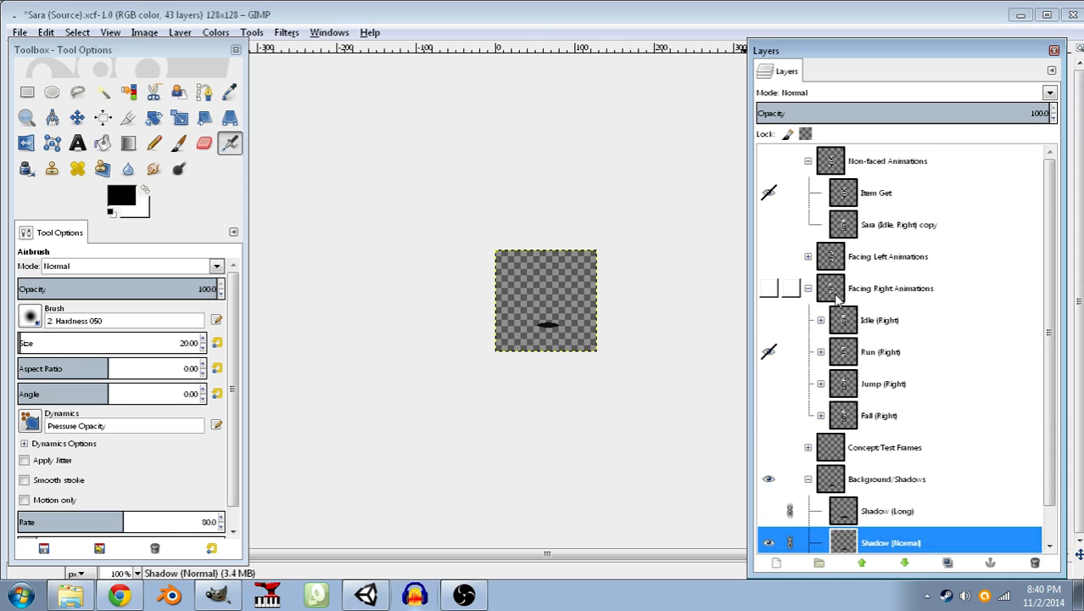
scroll(818, 299, down, 1)
click(843, 252)
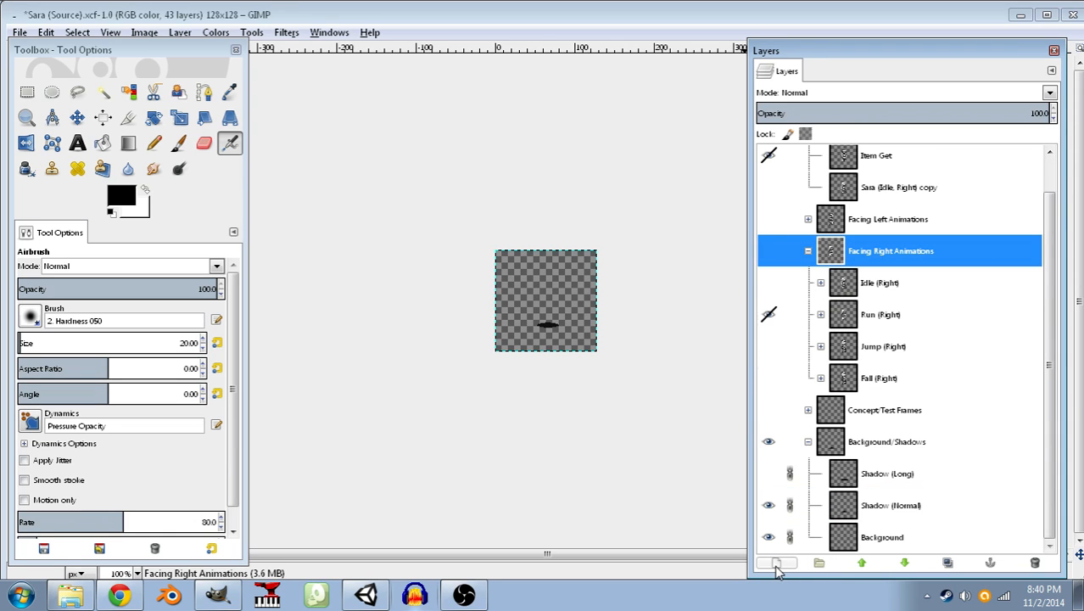
click(817, 565)
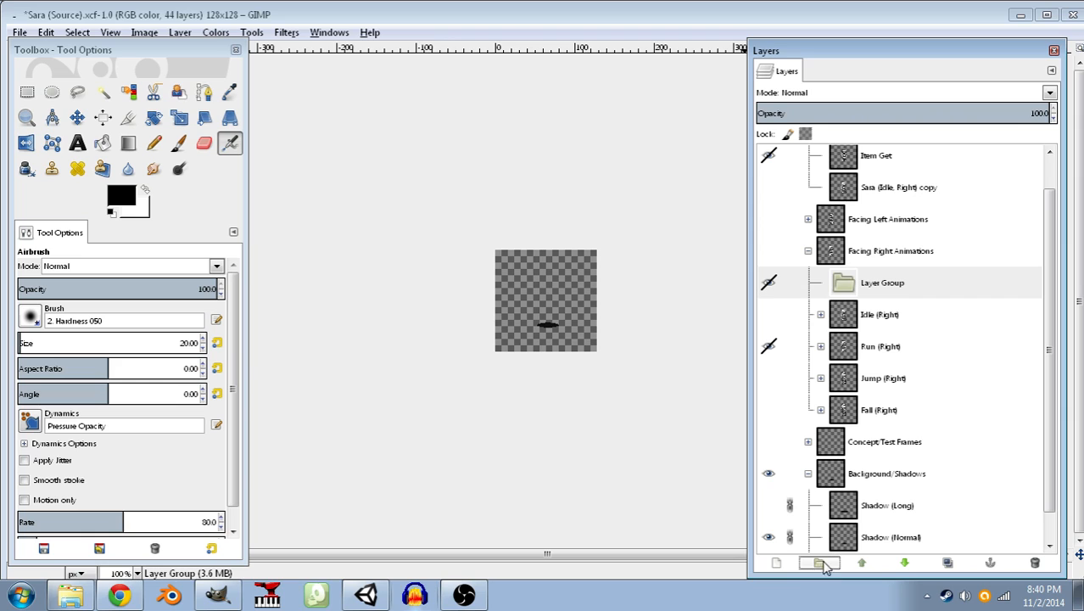
double_click(904, 284)
key(BackSpace)
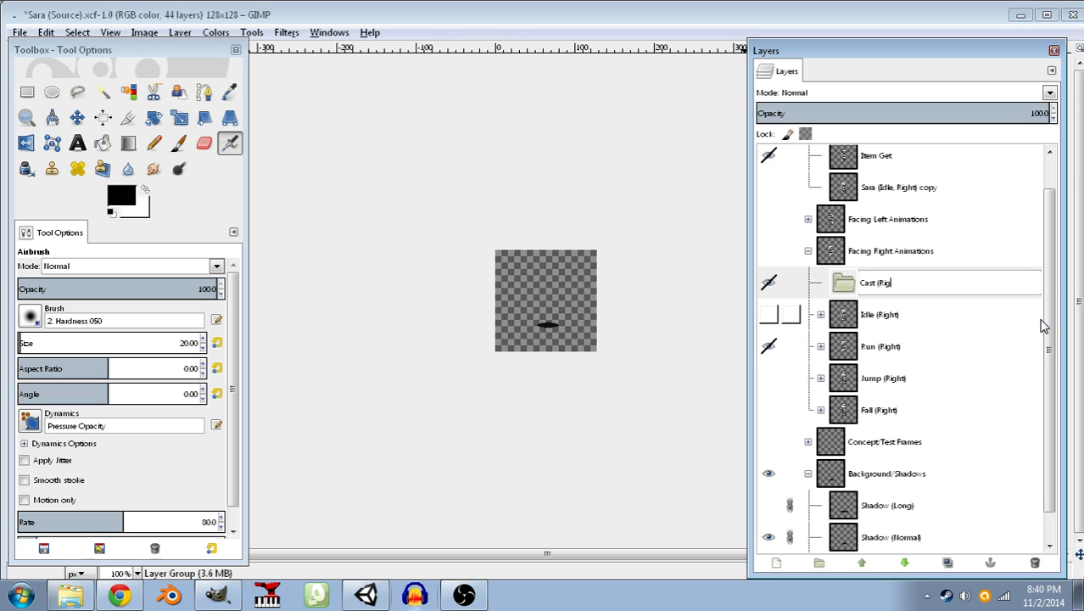
key(Return)
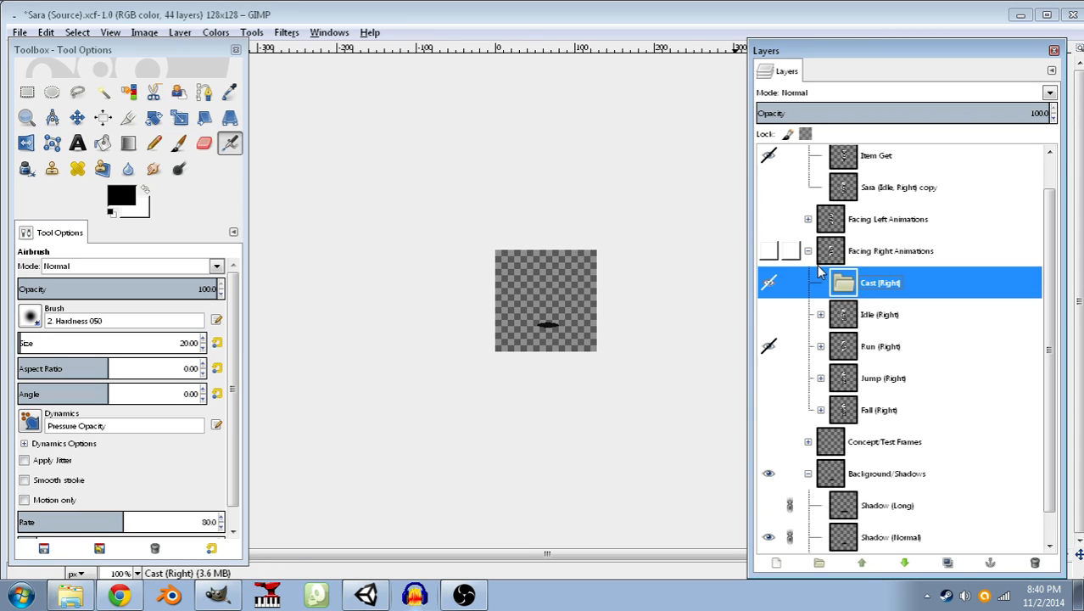
- Duplicate the Sara (Idle, Right) layer and move the copy into the Cast (Right) group
click(820, 314)
click(853, 356)
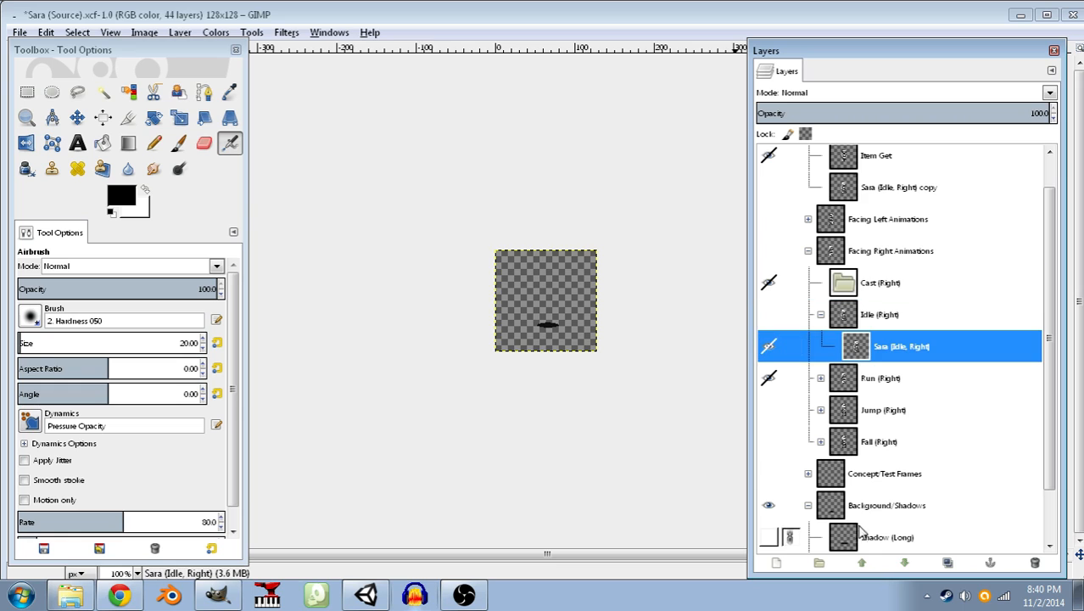
click(948, 562)
drag(897, 352, 899, 284)
click(821, 347)
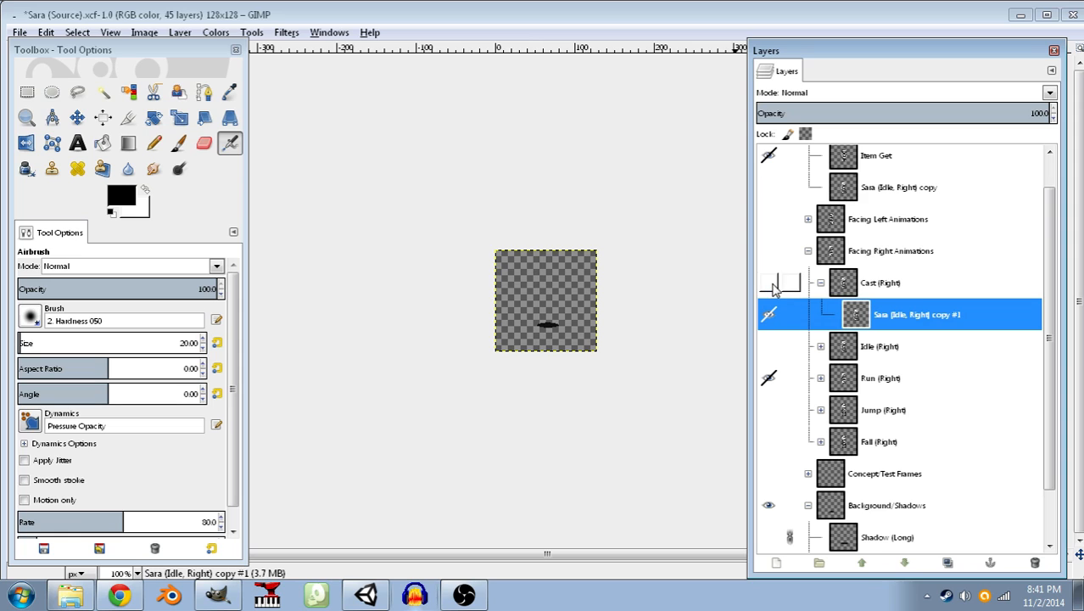
- Show the Facing Right Animations group with Cast (Right) and its layer, and hide the Run (Right) group
scroll(804, 343, up, 1)
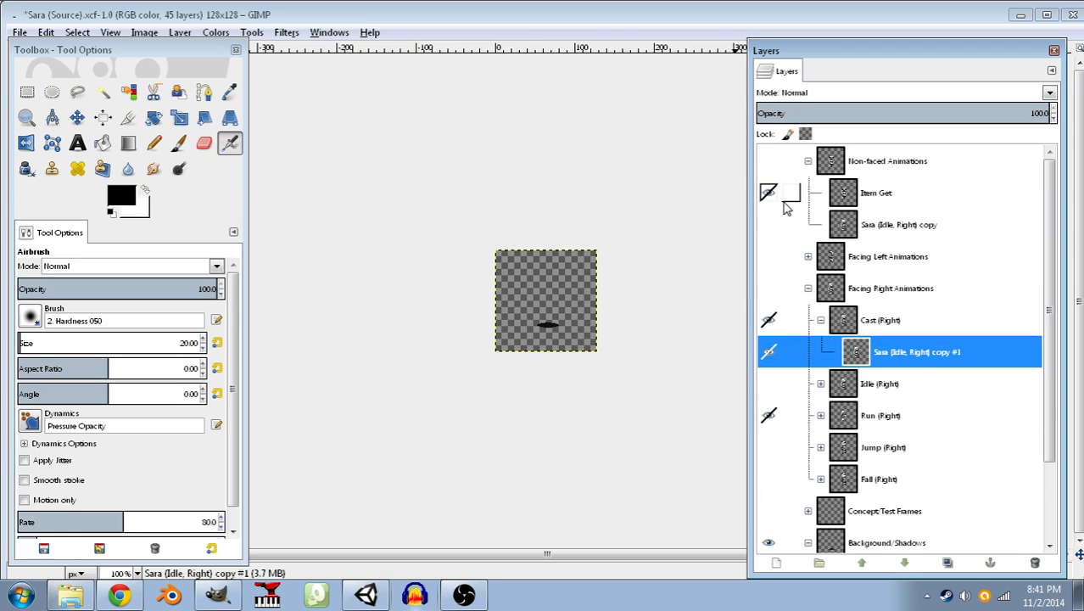
click(769, 287)
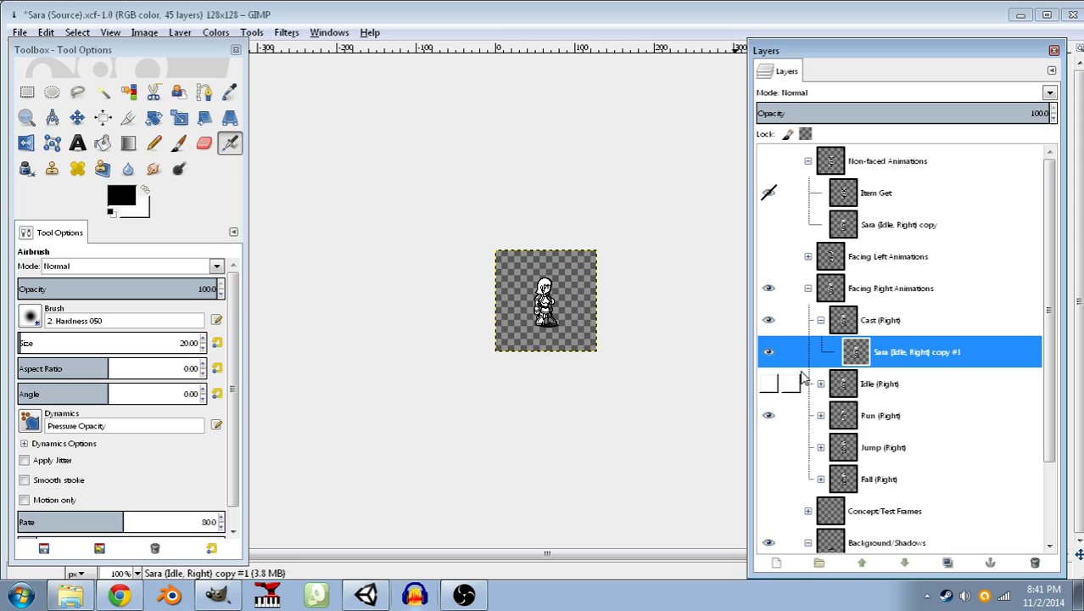
click(768, 415)
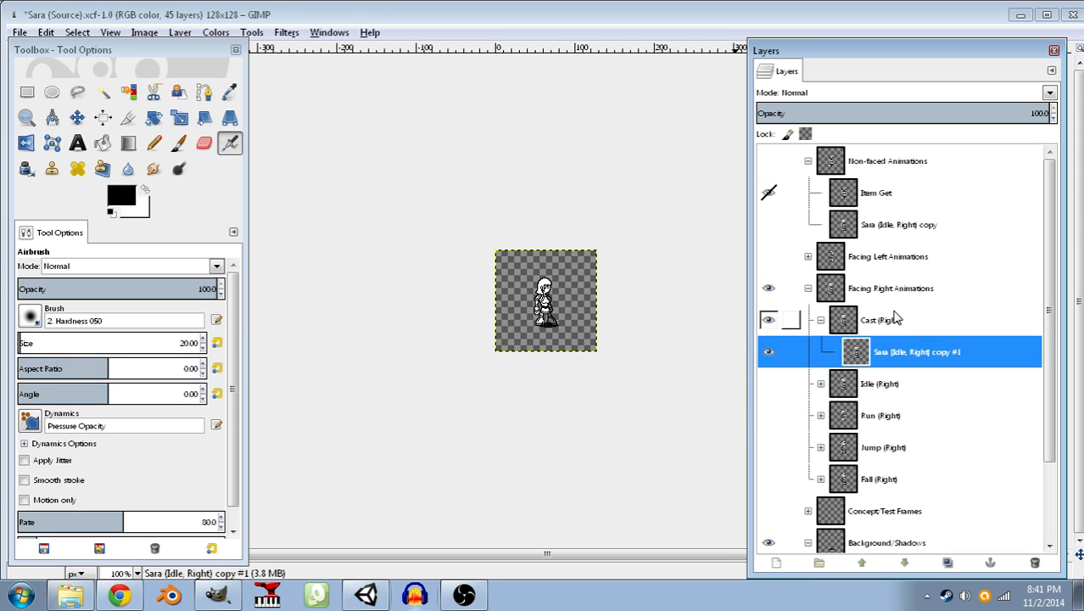
- Rename the copied idle layer in the Cast (Right) group as Reference
double_click(897, 351)
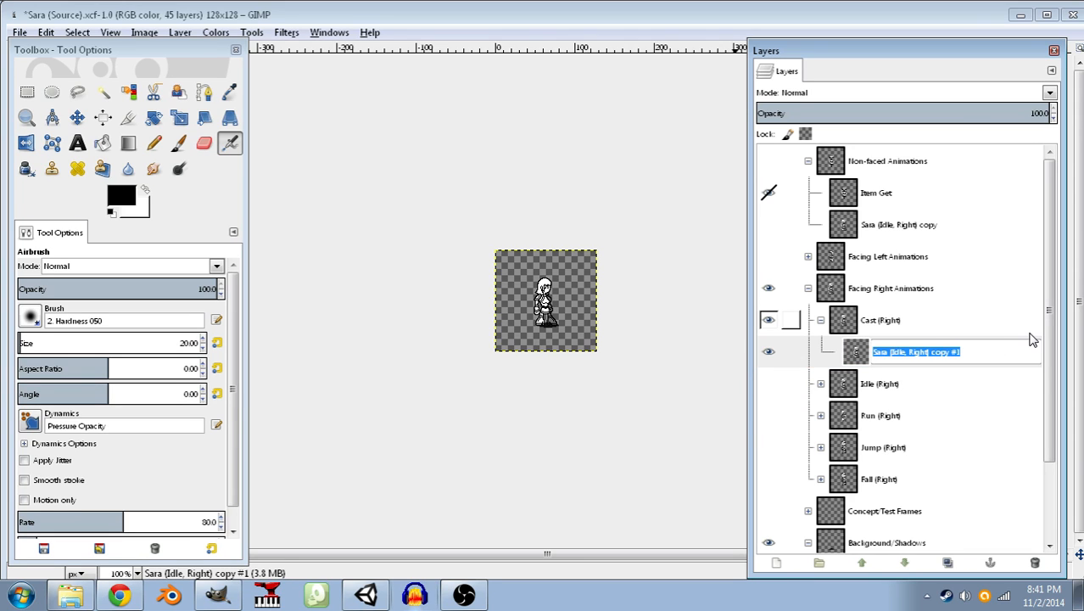
text(Peference)
key(Return)
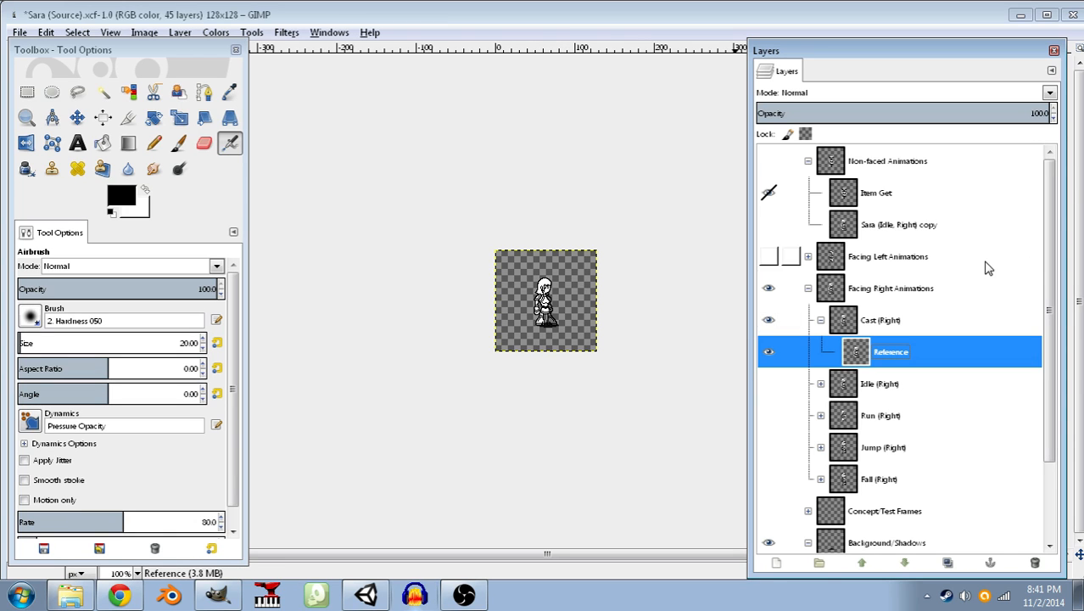
- Create a transparent 128 x 128 px layer named Cast - Charge (Right) in the Cast (Right) group
click(882, 329)
click(763, 565)
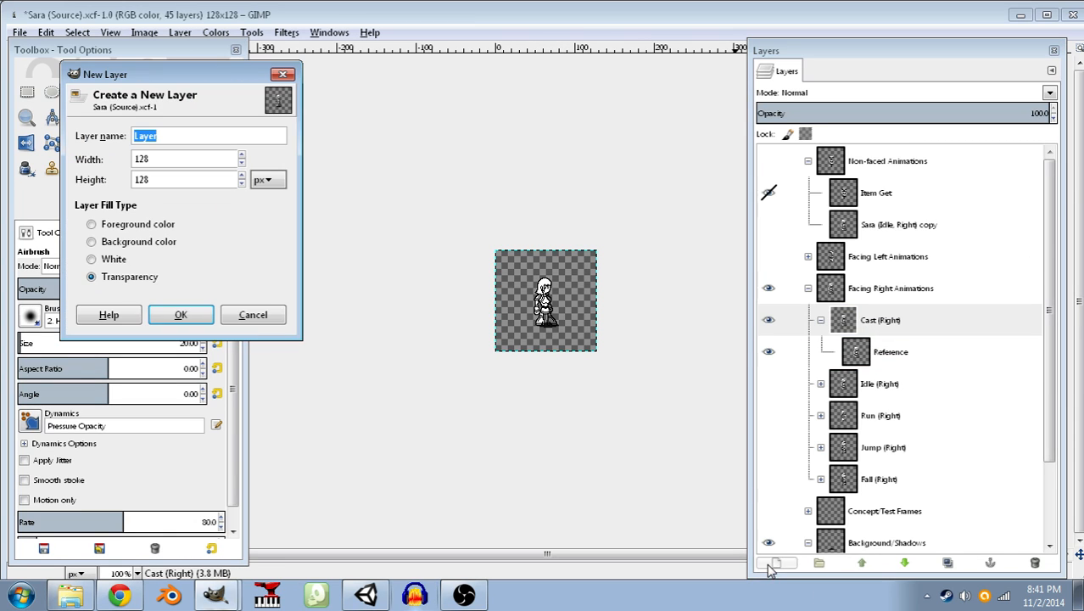
key(BackSpace)
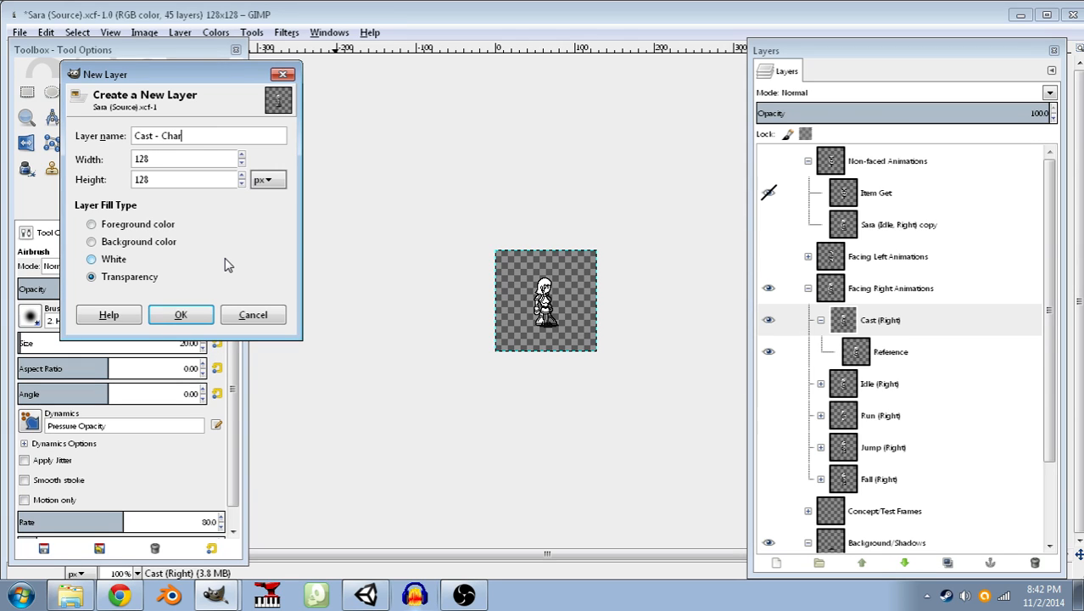
text())
key(Return)
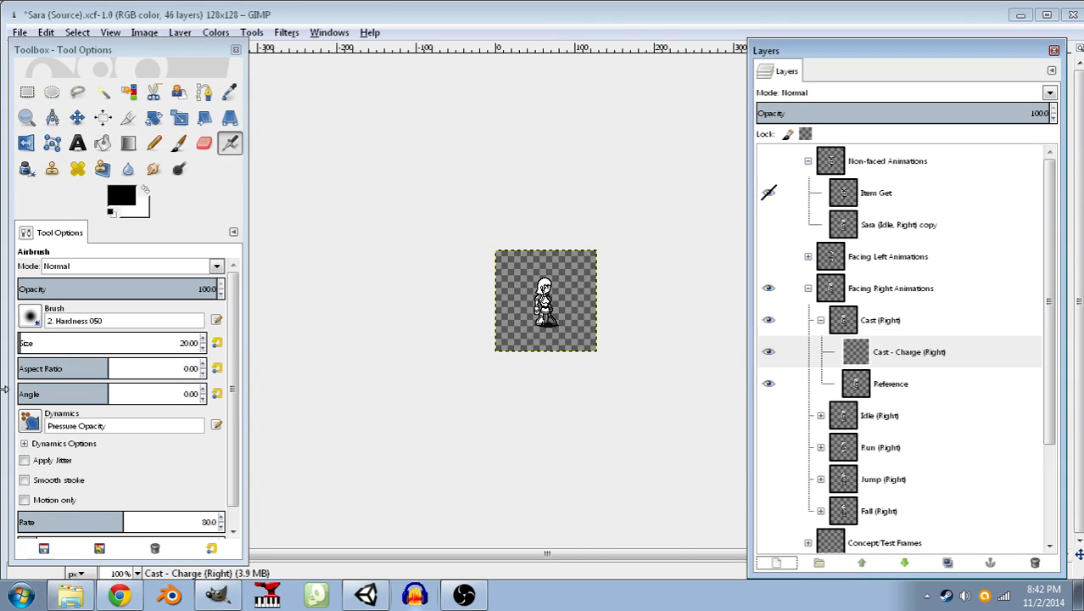
- Toggle the Reference layer's visibility to check what it contributes to the sprite, leaving it shown
click(852, 354)
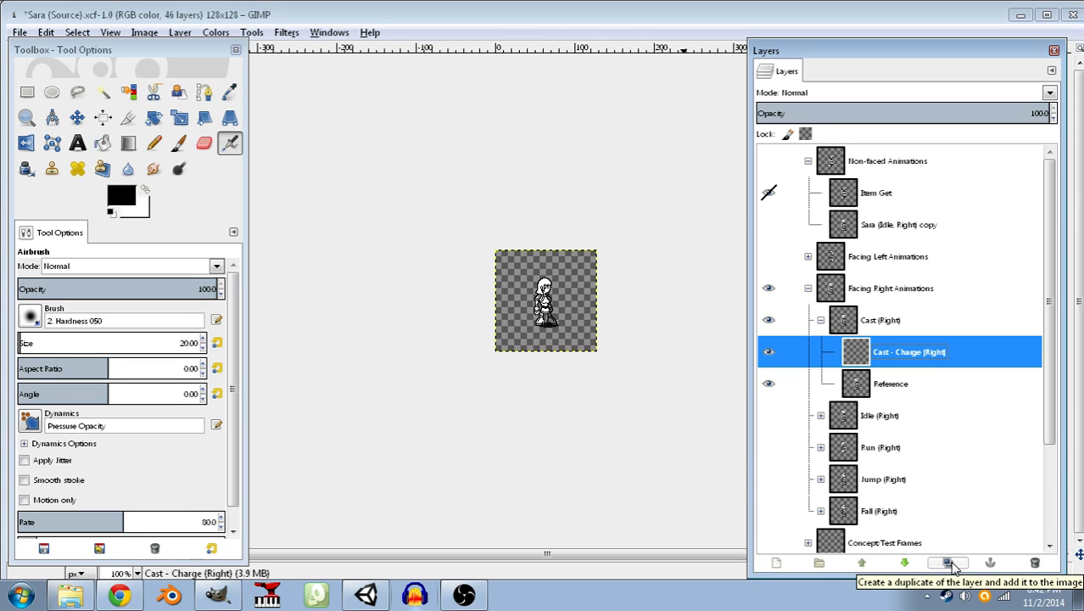
click(905, 383)
click(769, 384)
click(768, 384)
click(769, 384)
click(768, 385)
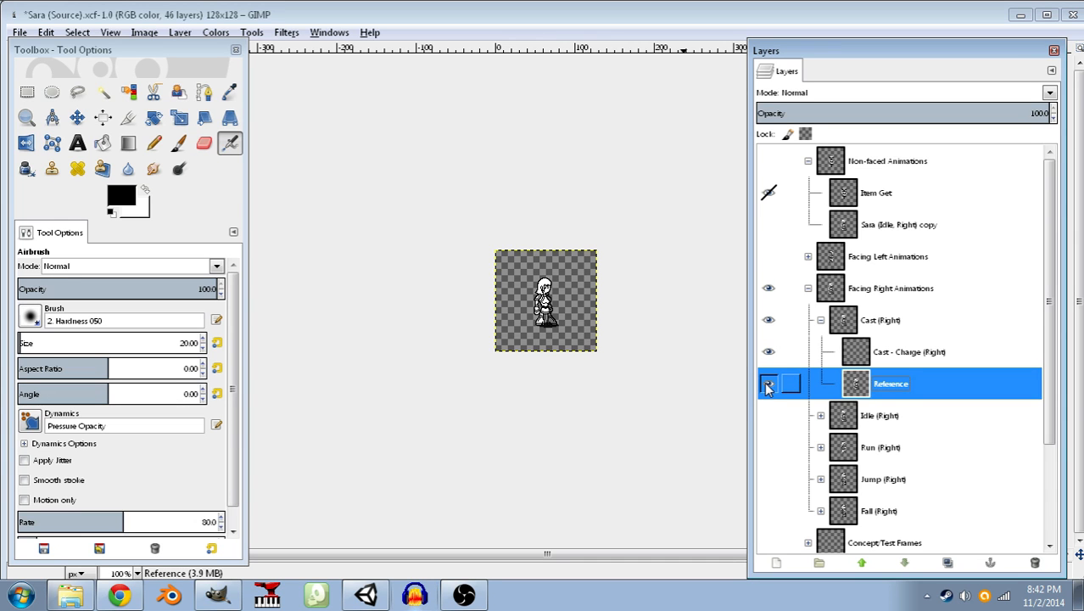
- Trace the head's outline, hair and facial features in black on the Cast - Charge (Right) layer with the Pencil at size 1
scroll(642, 255, up, 6)
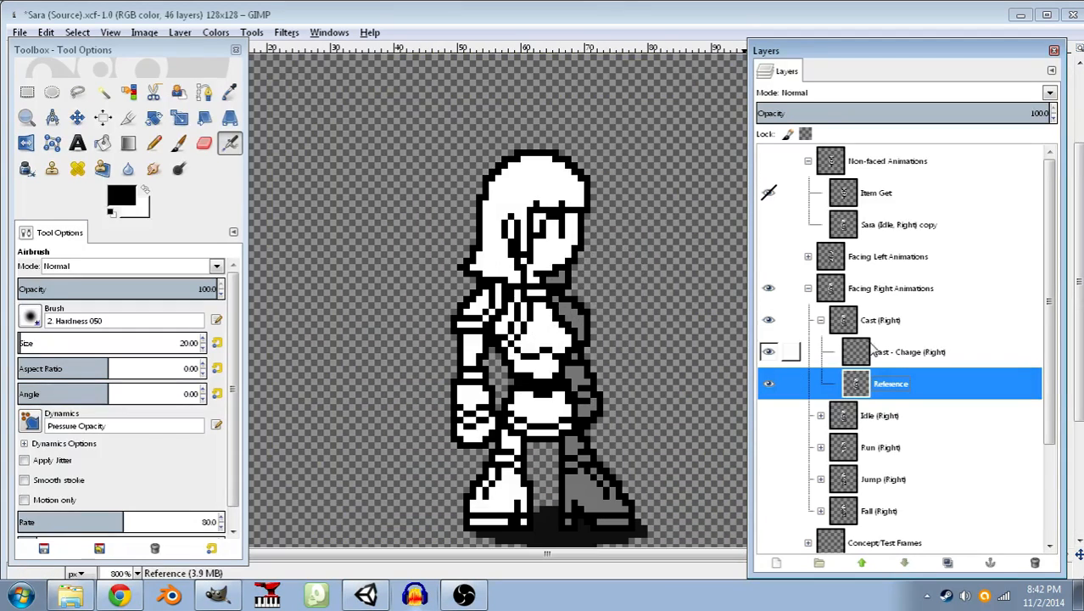
click(872, 349)
key(n)
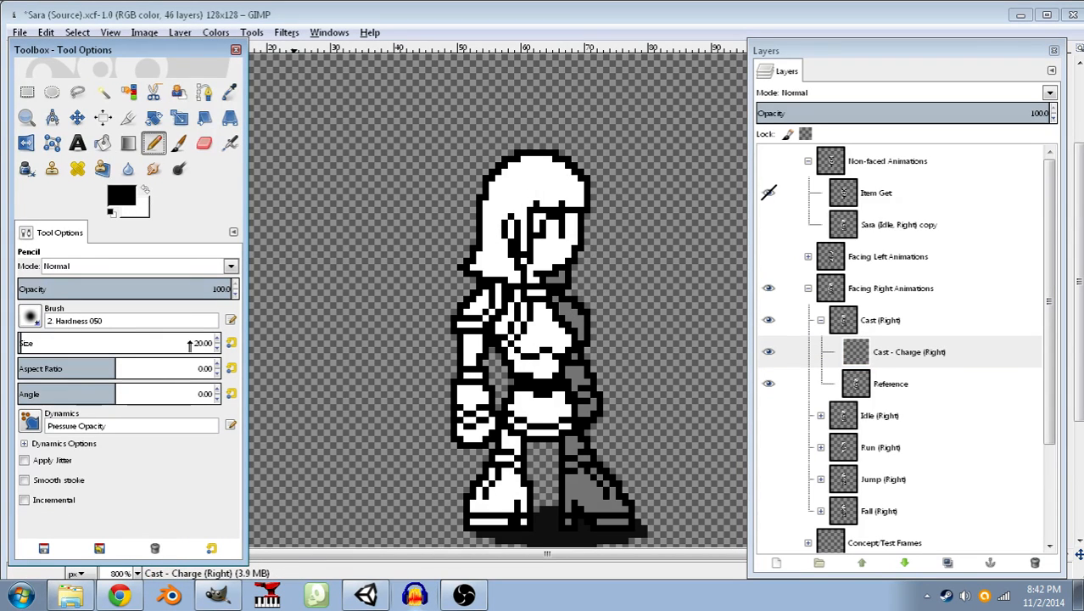
click(215, 348)
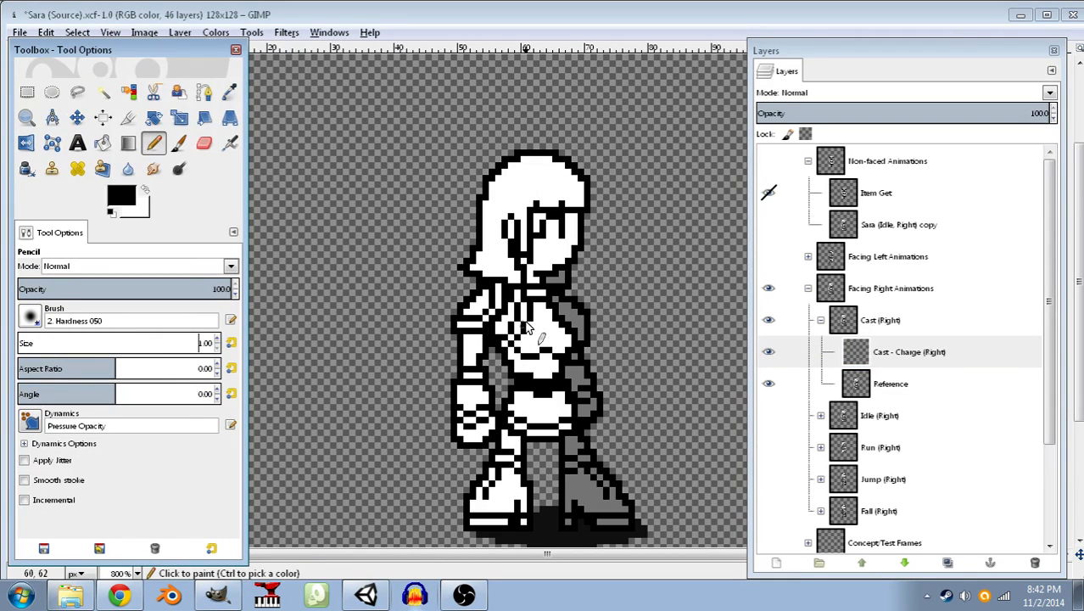
scroll(622, 221, up, 2)
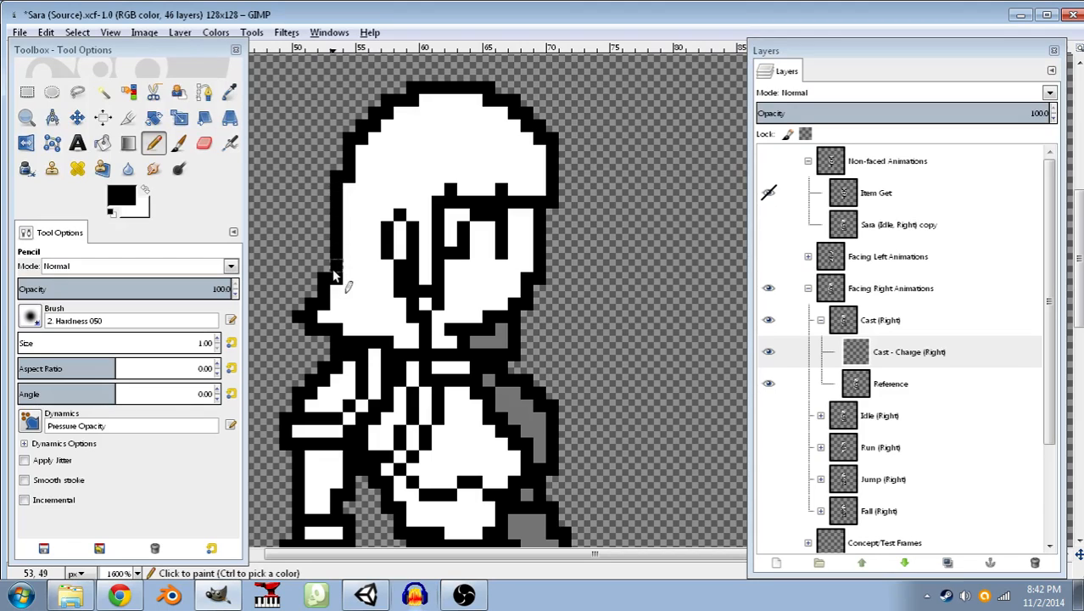
click(337, 332)
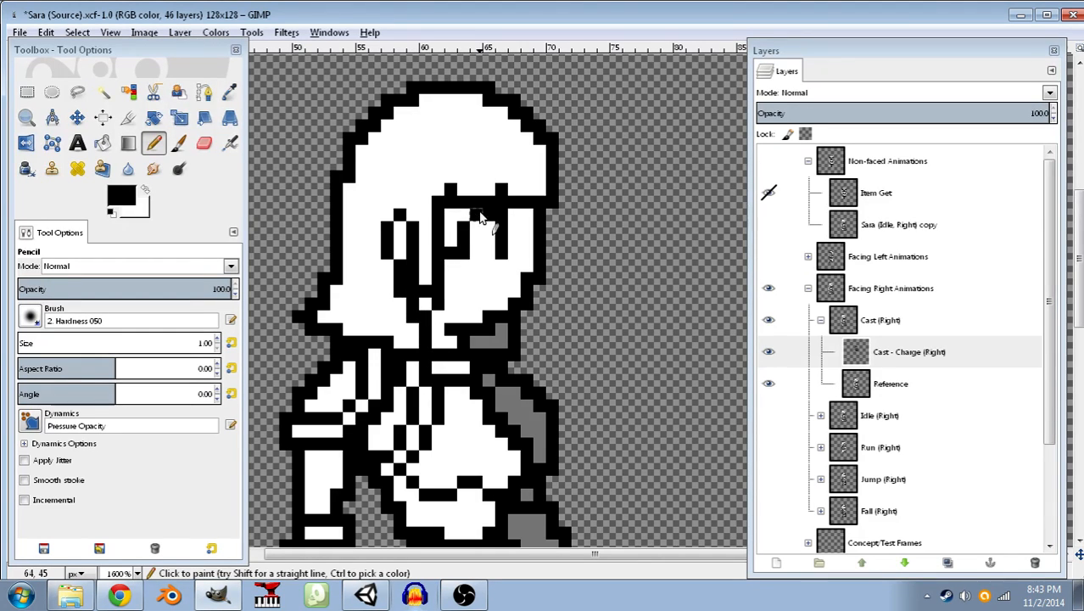
click(514, 227)
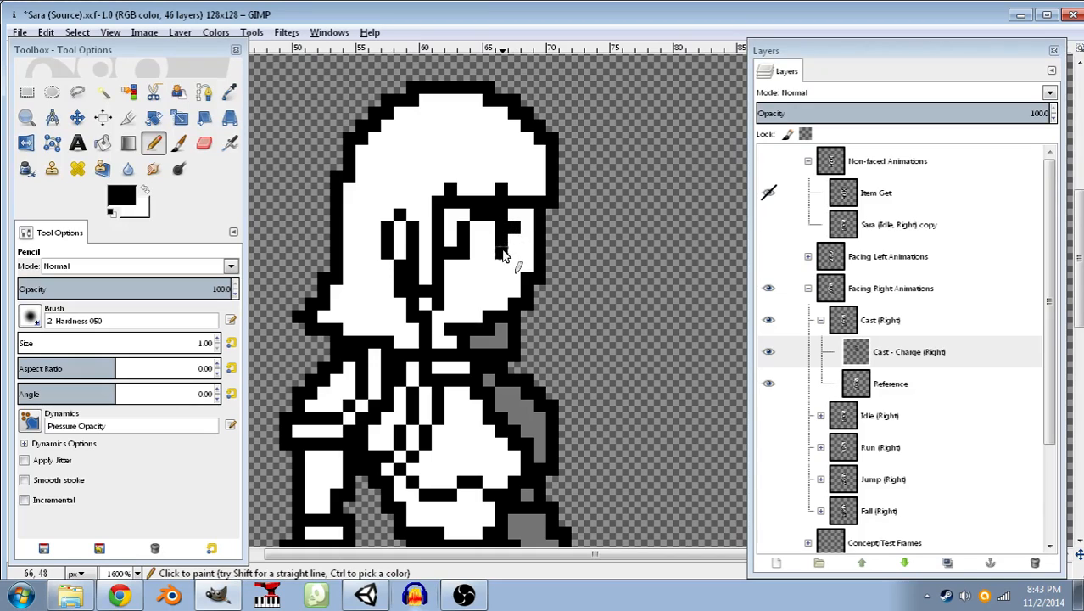
click(502, 240)
- Hide the Reference layer and close the gap in the lower back of the hair outline with black pixels
click(770, 385)
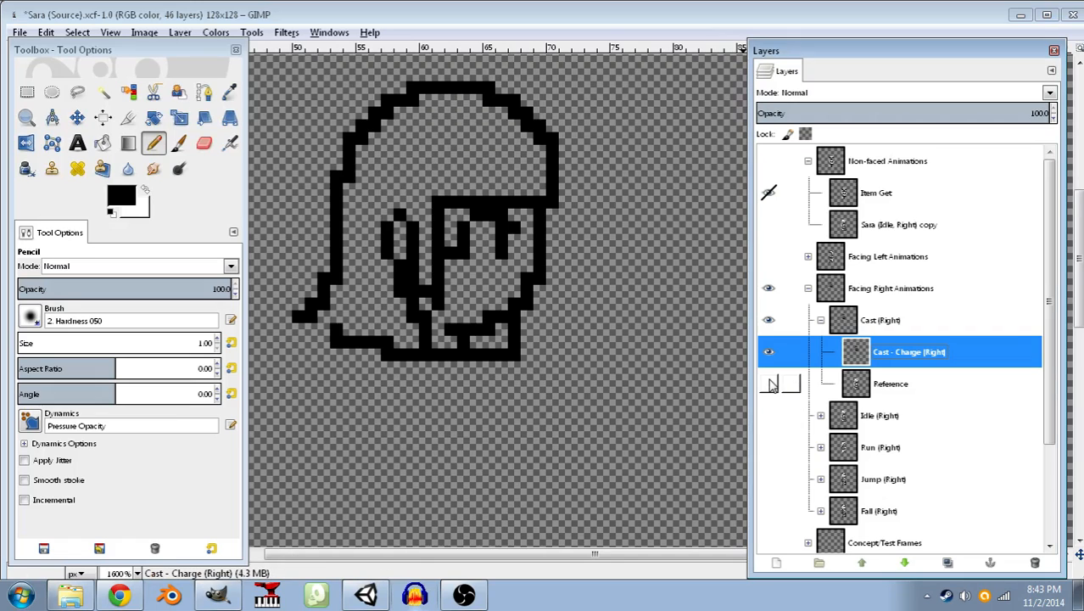
click(770, 384)
click(769, 384)
drag(336, 336, 317, 326)
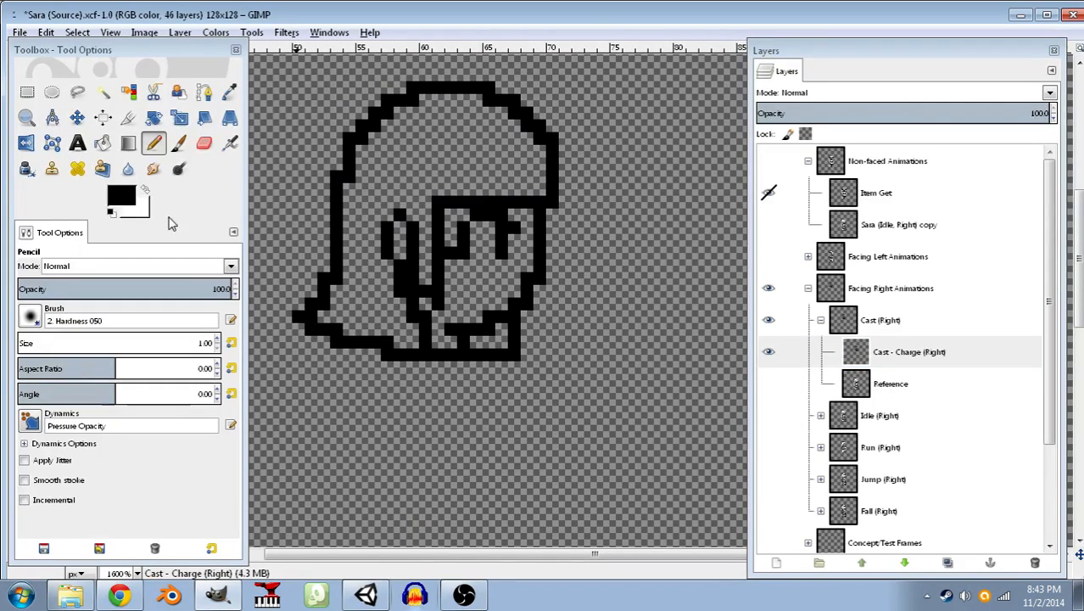
- Swap the foreground to white and Bucket Fill the hair, ear, face and neck areas of the traced head
click(146, 191)
key(shift+b)
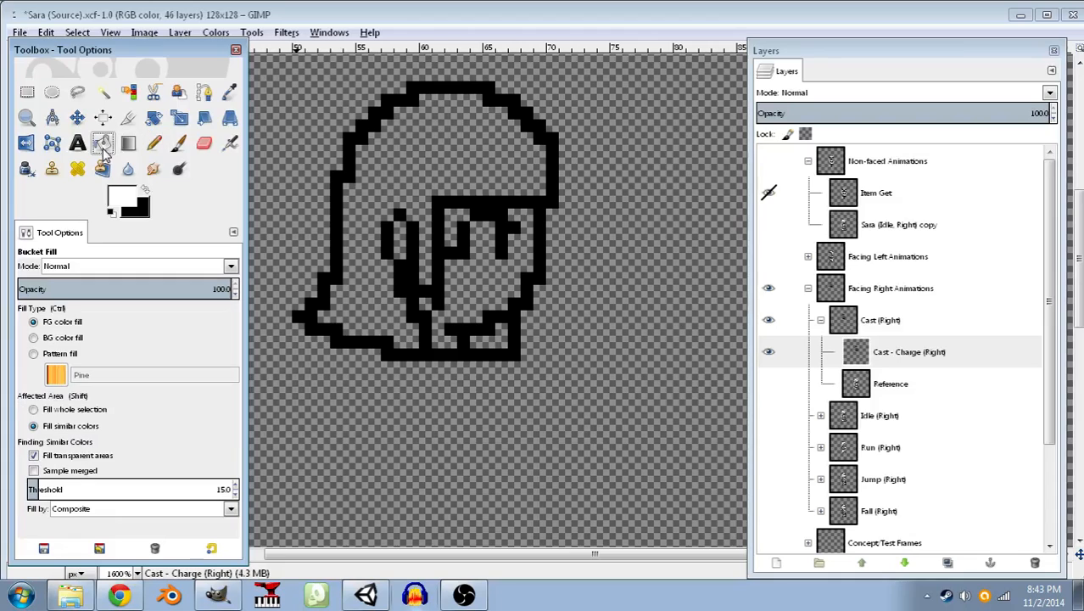
click(365, 299)
click(399, 249)
click(430, 304)
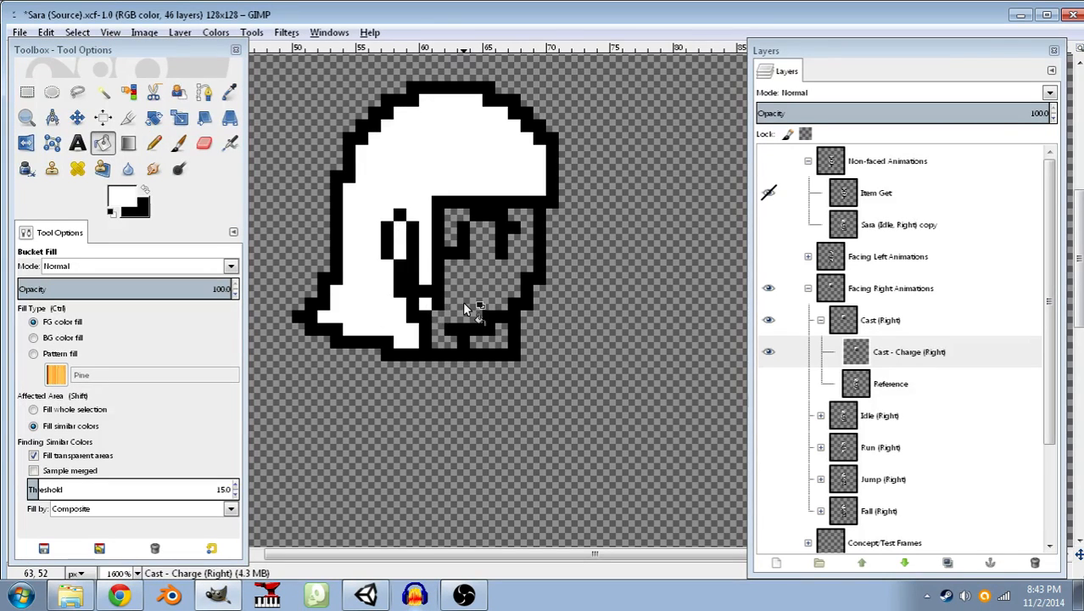
click(463, 301)
click(454, 213)
click(493, 344)
- Set the foreground color to RGB 128, 128, 128 and fill the shaded area under the chin with it
click(123, 194)
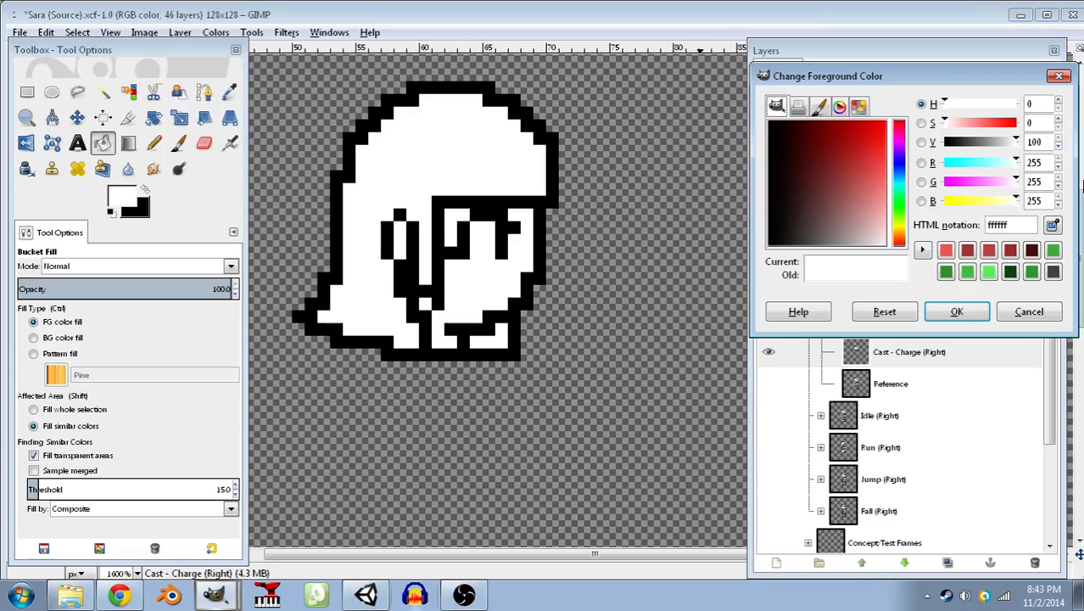
double_click(1037, 162)
text(1)
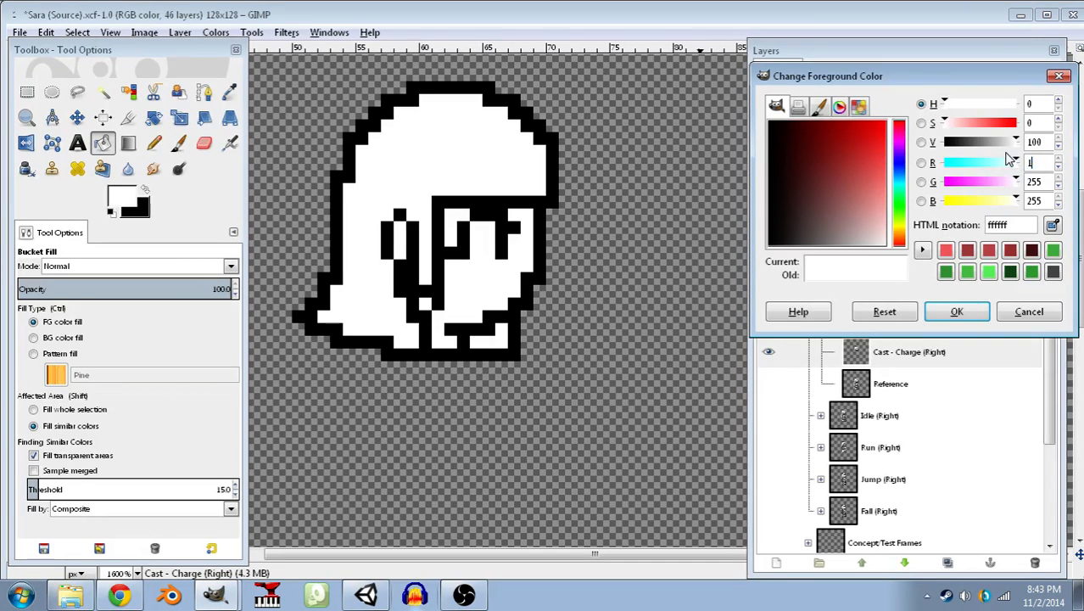
text(28)
key(Tab)
text(128)
key(Tab)
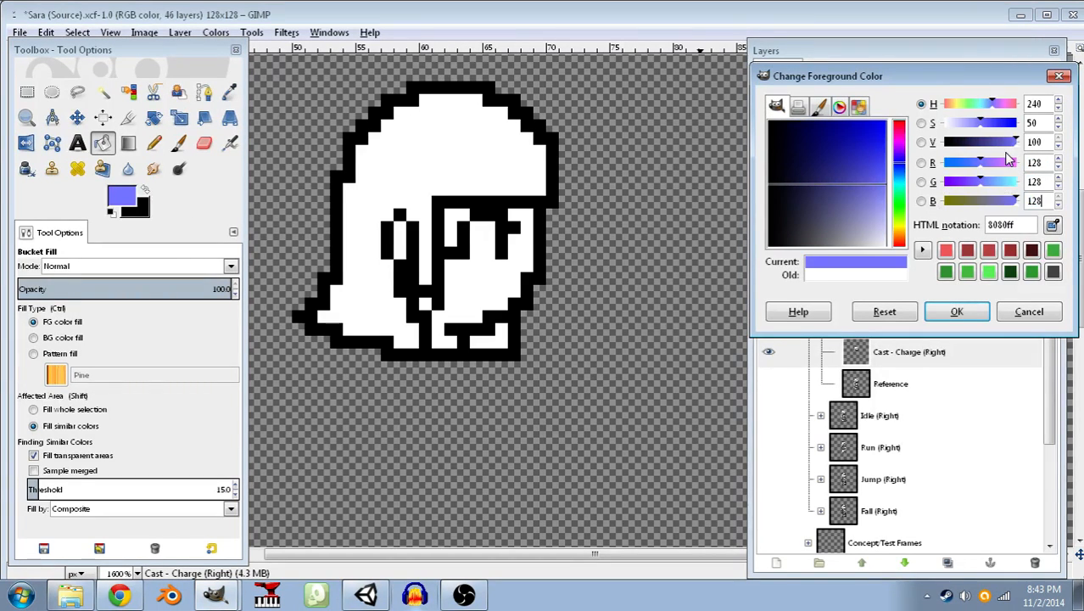
text(128)
key(Tab)
click(955, 311)
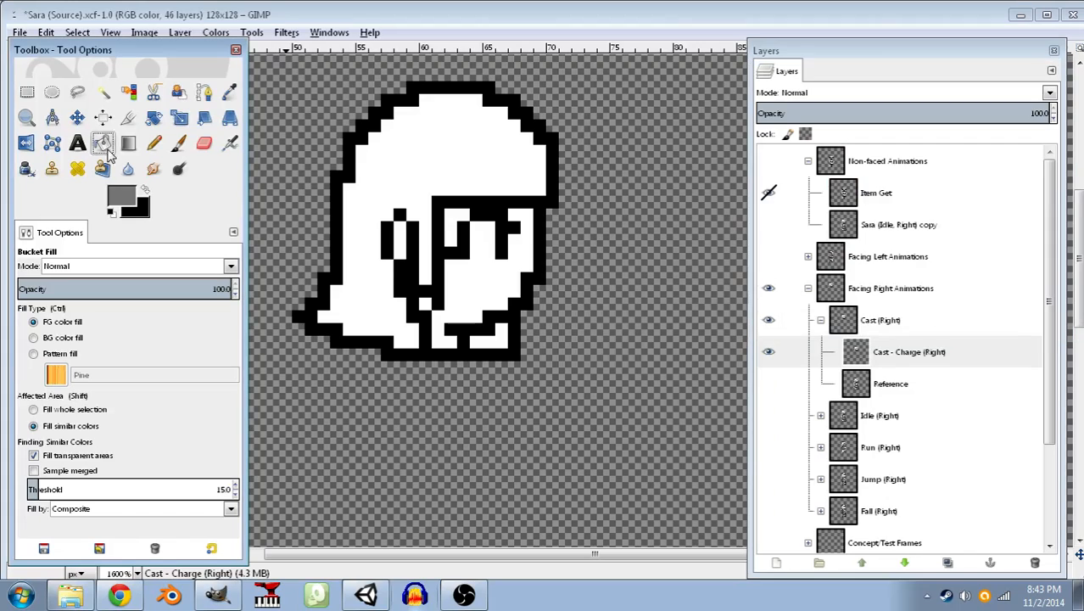
click(499, 344)
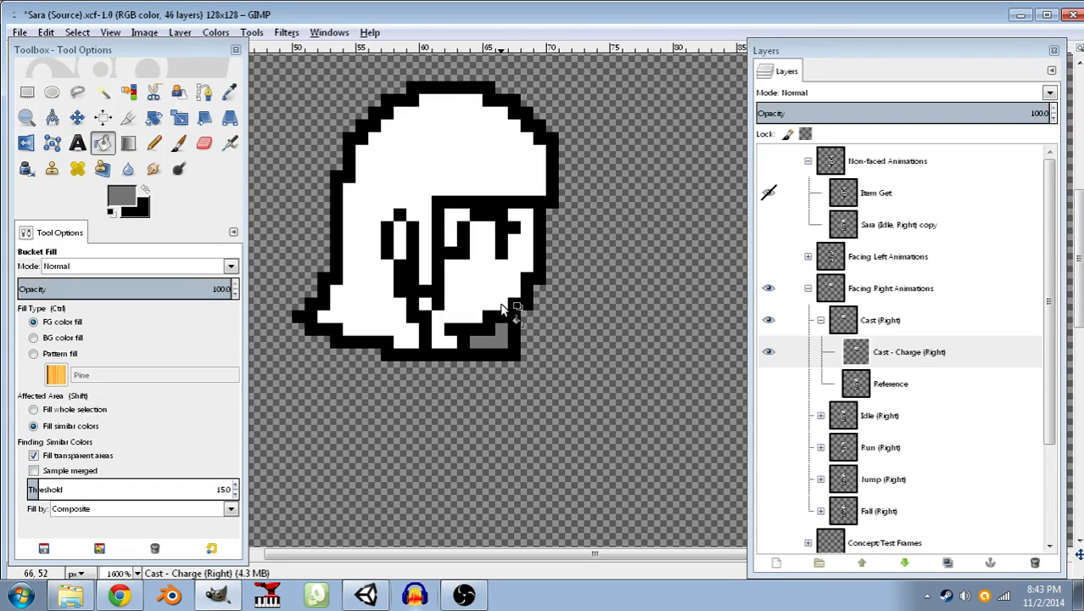
- Inspect the filled head and show the Reference layer again beneath it
scroll(513, 301, down, 4)
scroll(517, 265, up, 2)
scroll(518, 265, down, 3)
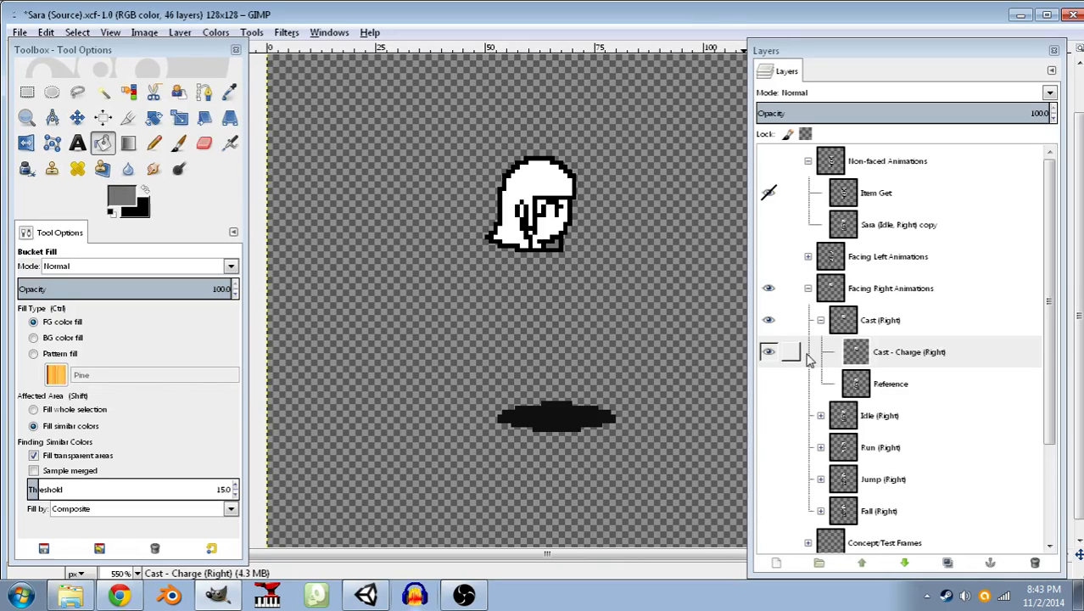
click(768, 383)
scroll(599, 246, up, 5)
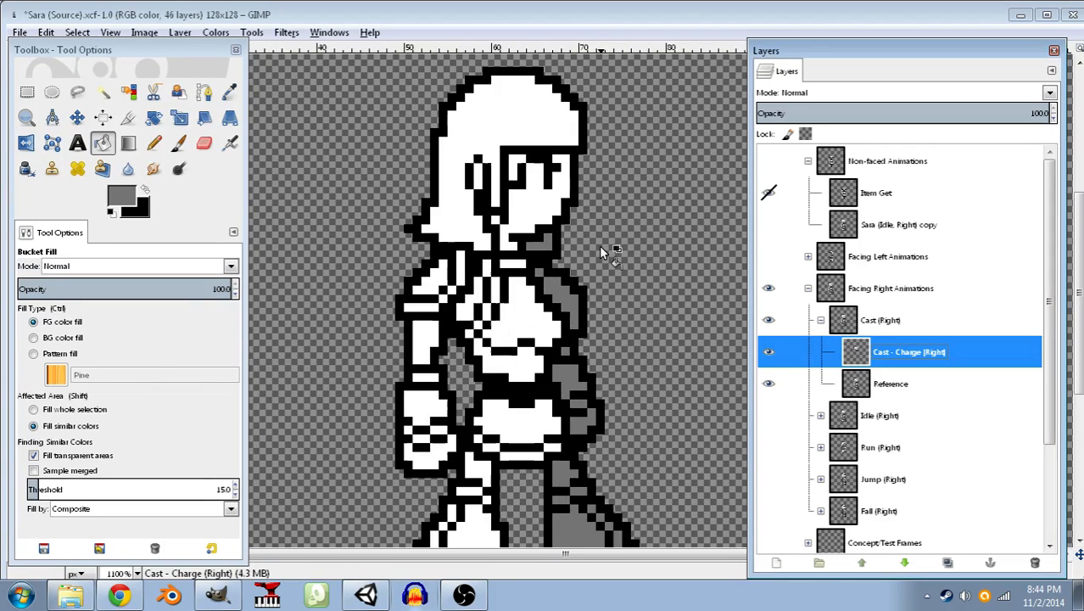
- Try opening the black line beneath the back of the hair with white Pencil pixels
drag(333, 294, 495, 331)
click(112, 213)
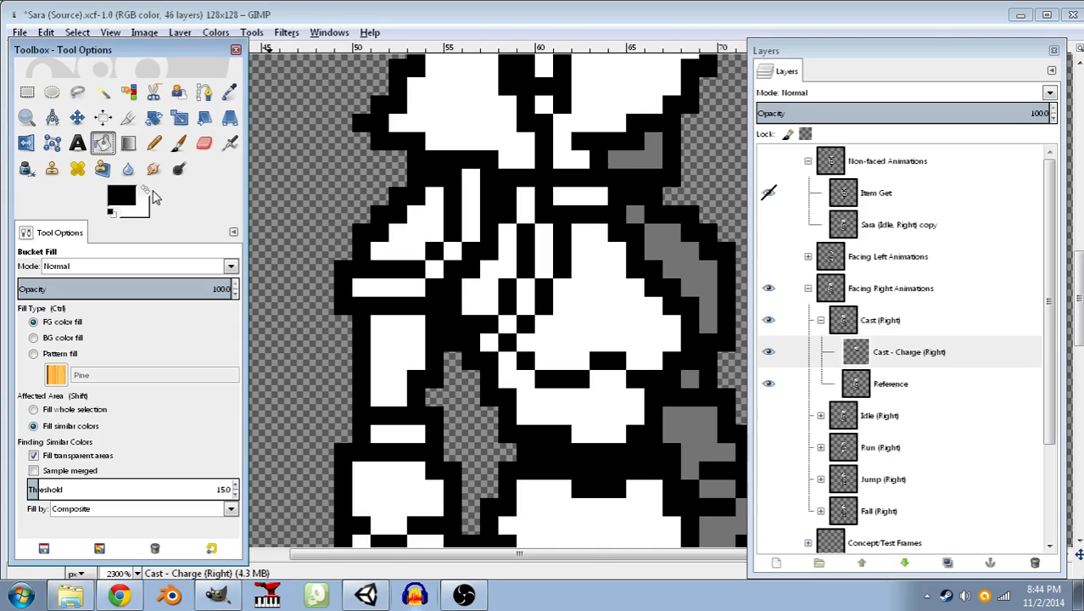
click(146, 191)
click(155, 143)
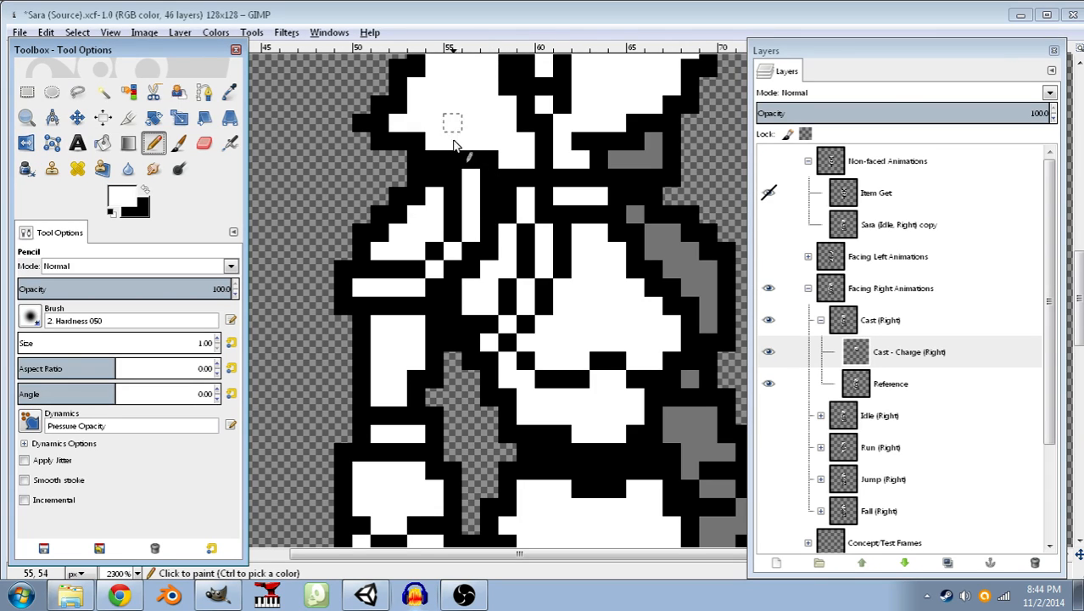
drag(484, 156, 474, 158)
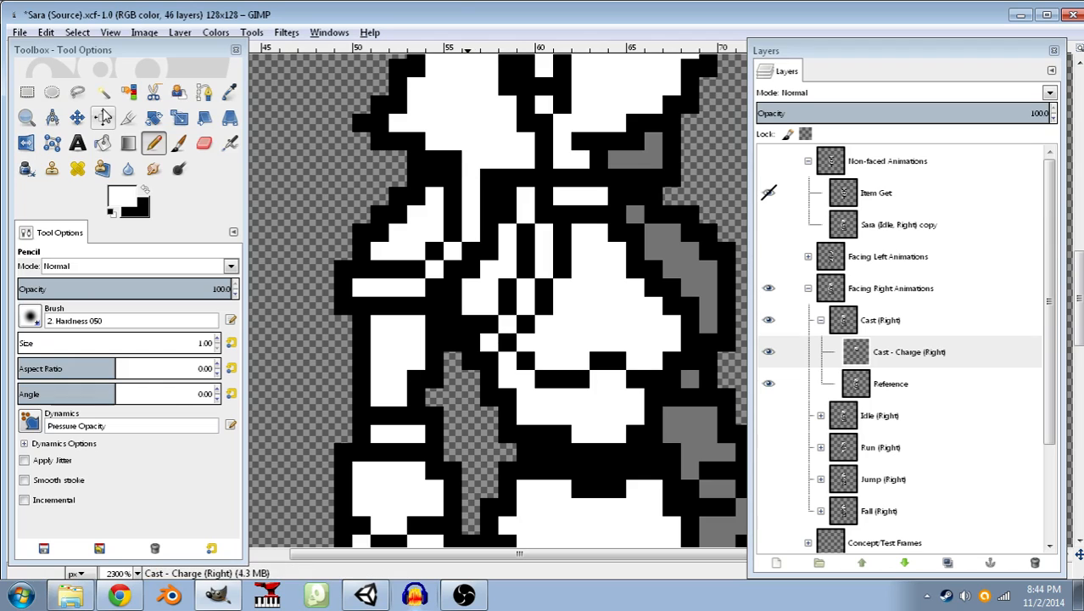
- Trace the neckline, the near shoulder and sleeve, and the far upper arm in black over the reference
click(146, 194)
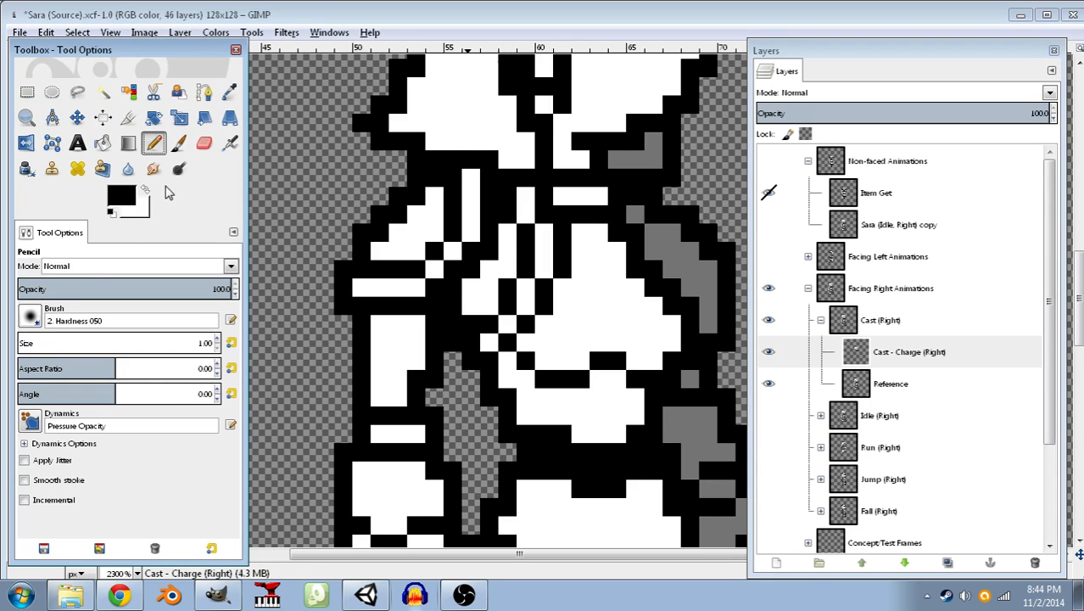
click(489, 159)
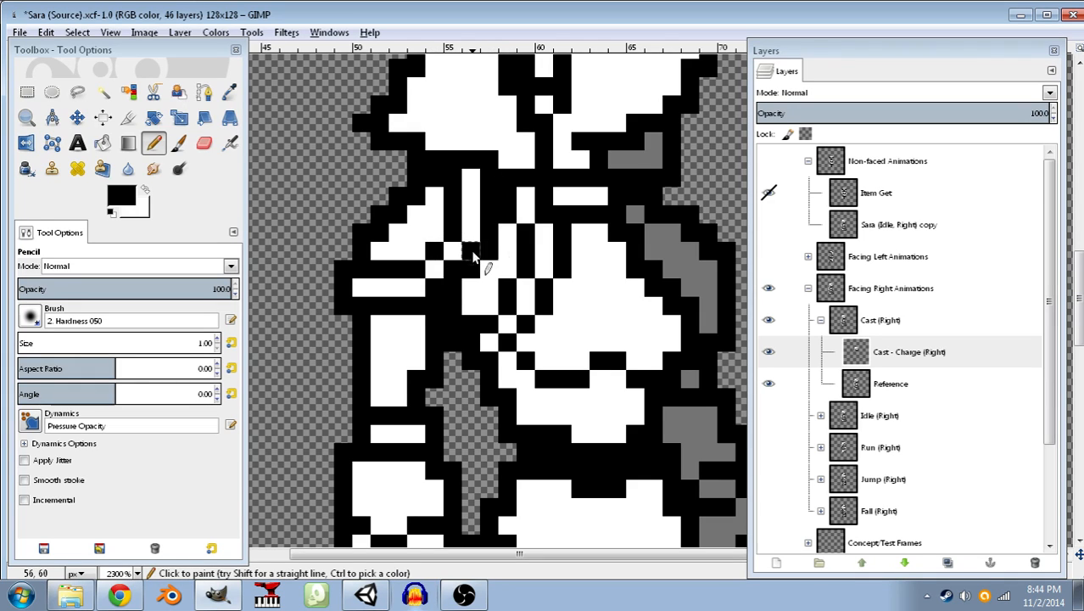
drag(435, 292, 353, 302)
mouse_move(650, 218)
mouse_down()
mouse_move(704, 230)
mouse_move(719, 258)
mouse_up()
- Trace the chest folds and the line under the bust with black Pencil pixels, correcting the last stroke
click(526, 234)
drag(509, 295, 485, 325)
mouse_move(558, 383)
mouse_down()
mouse_move(597, 360)
mouse_move(647, 383)
mouse_up()
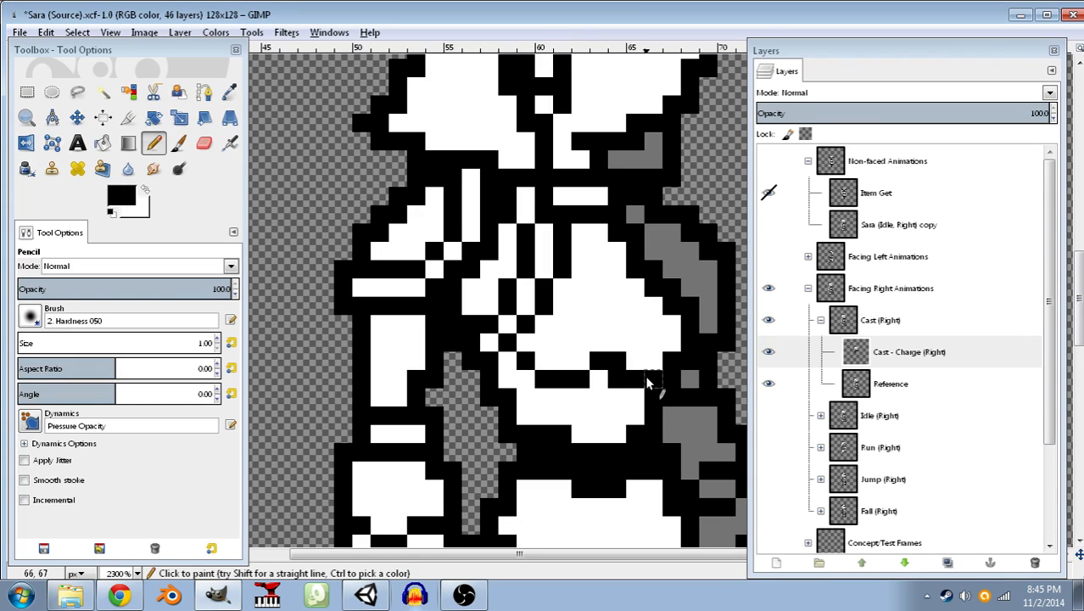
key(ctrl+z)
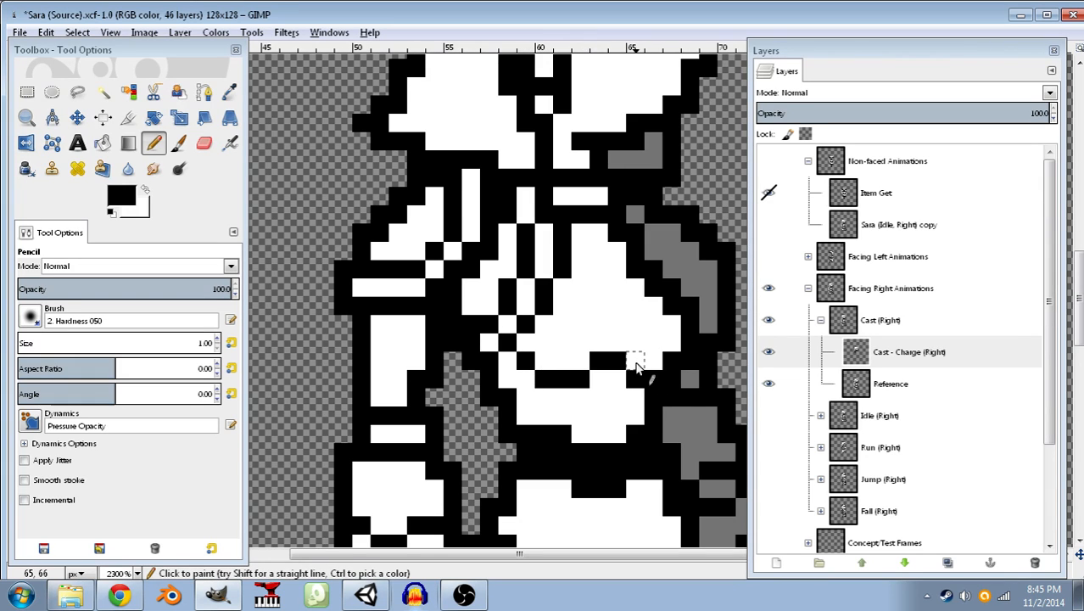
click(635, 379)
- Toggle the Reference layer's visibility to compare the traced torso outline with the idle sprite
click(769, 385)
click(769, 385)
click(770, 385)
click(769, 385)
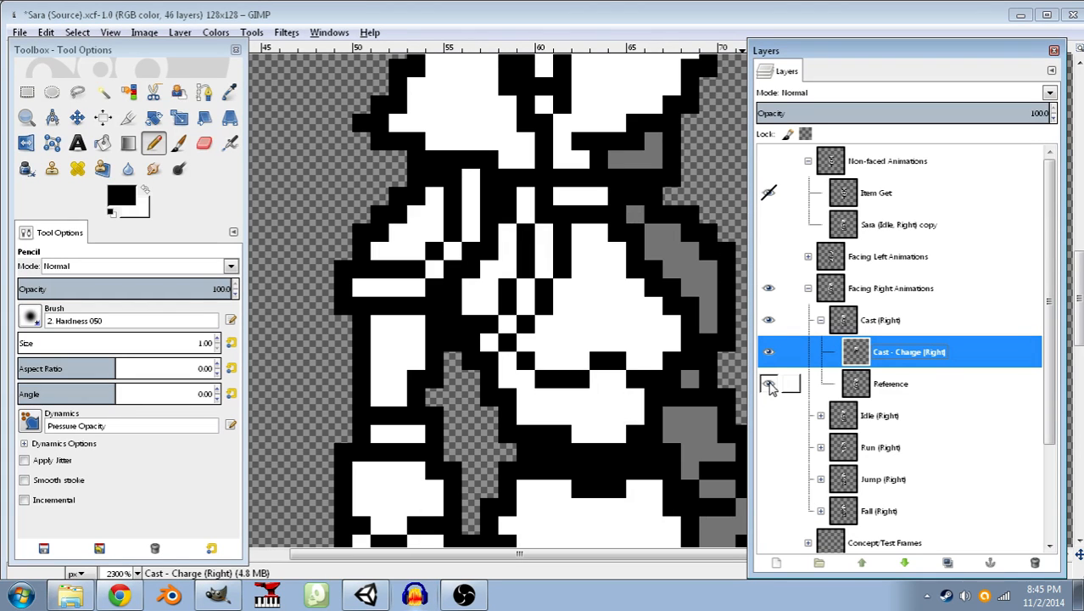
click(703, 244)
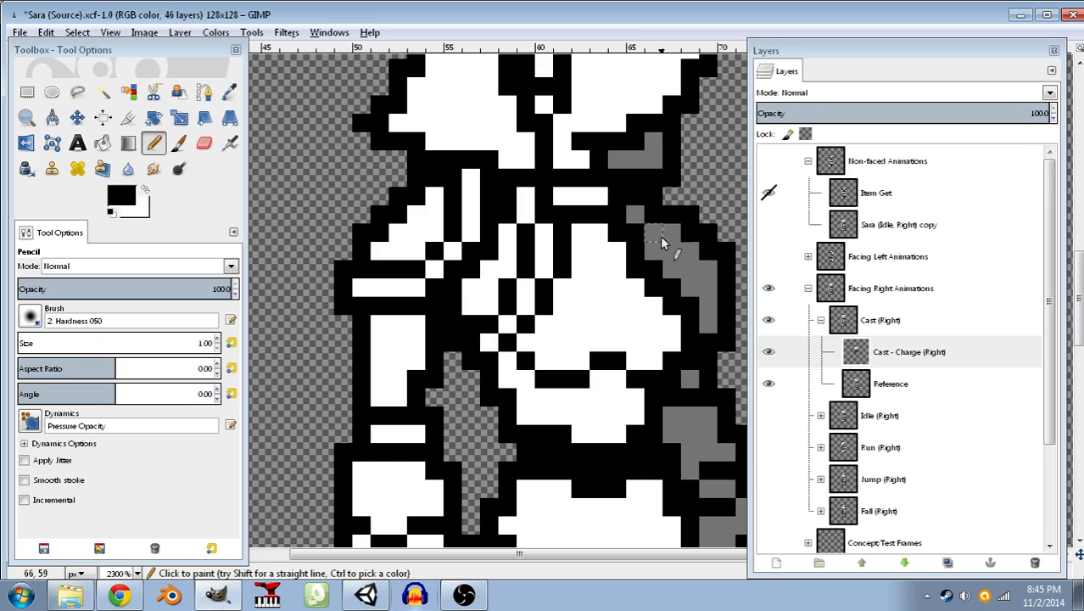
click(769, 386)
click(769, 386)
click(768, 386)
click(768, 386)
click(768, 386)
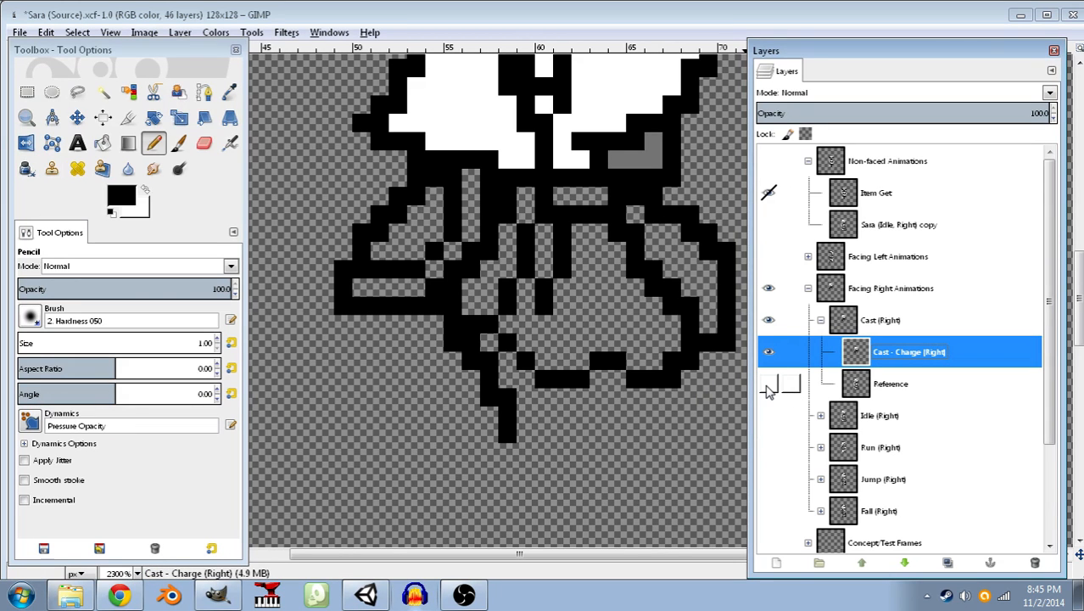
click(768, 386)
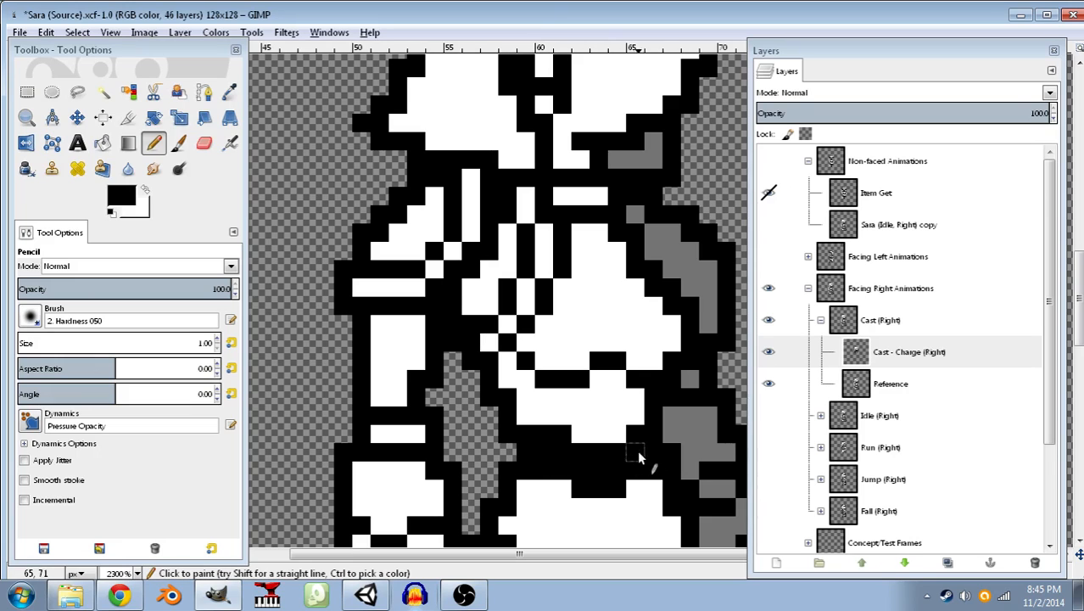
- Hide the Reference layer and Bucket Fill the near shoulder, strap and sleeve band with white
click(768, 384)
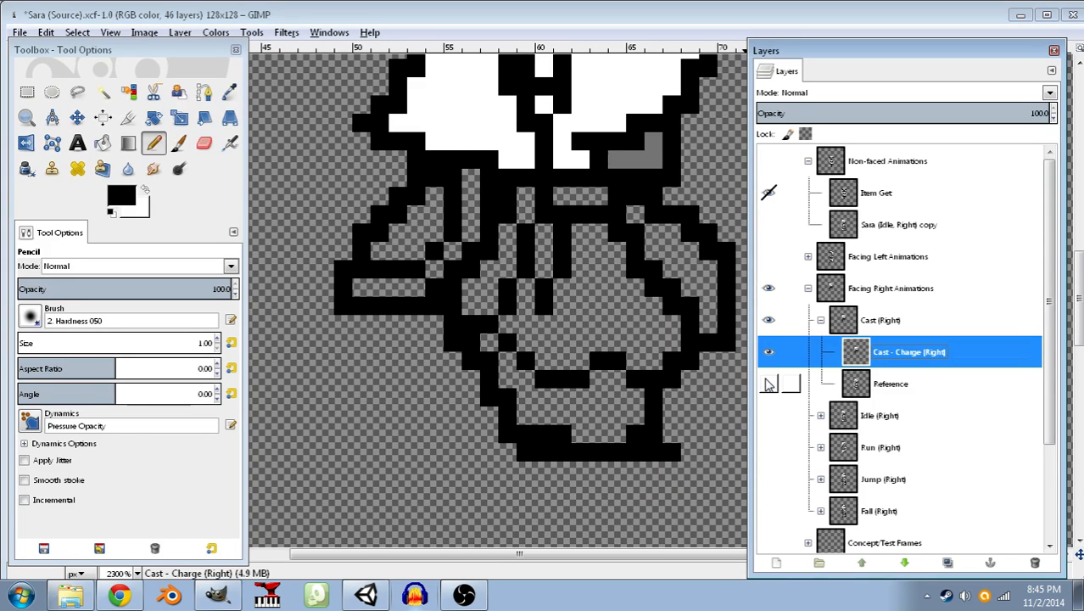
click(145, 190)
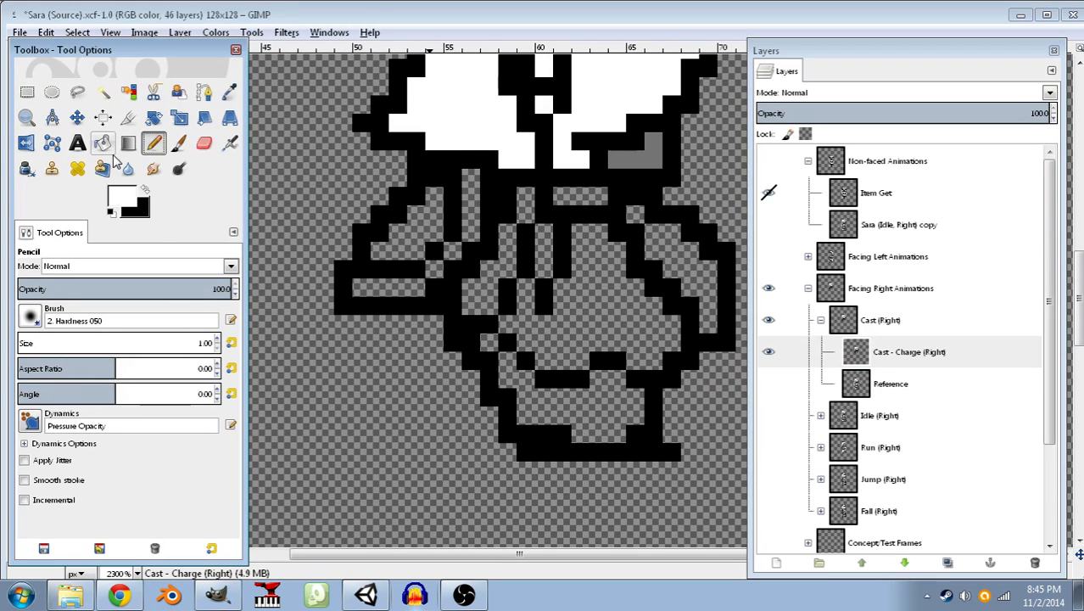
click(102, 142)
click(420, 239)
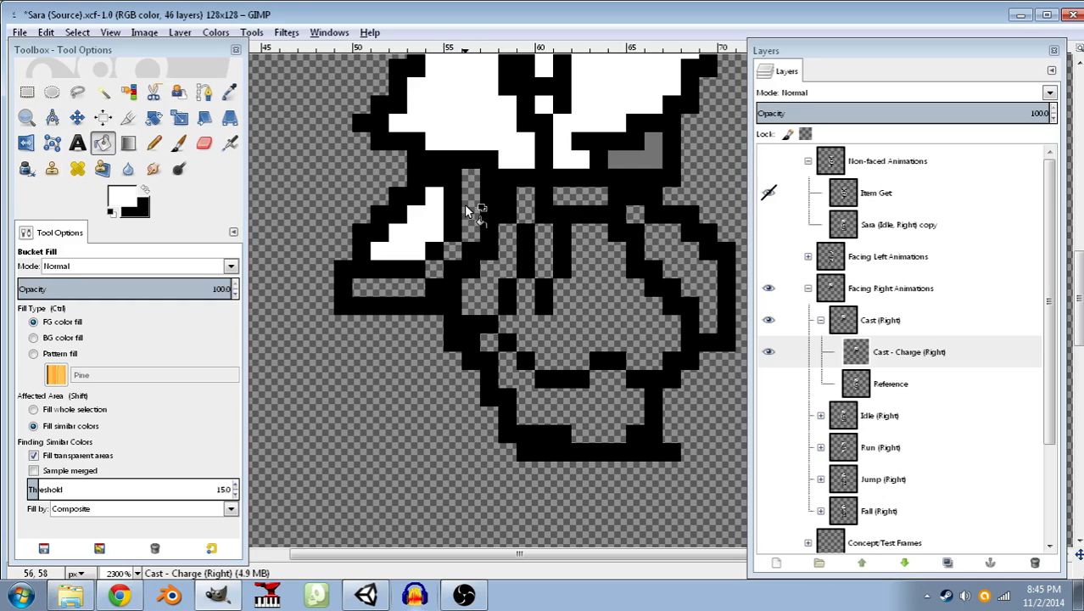
click(469, 214)
click(452, 250)
click(433, 268)
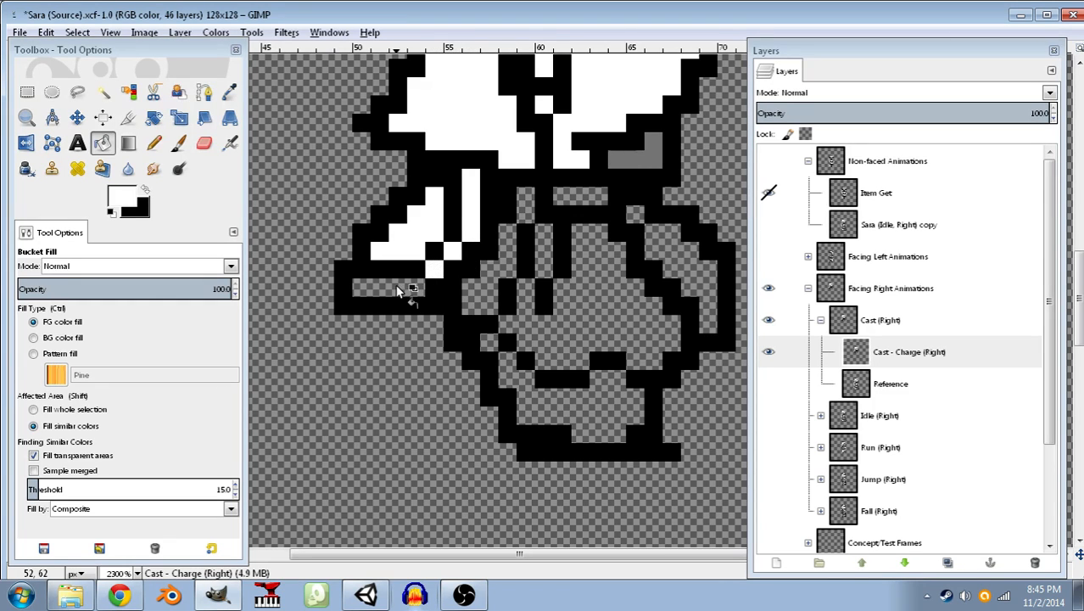
click(399, 288)
- Fill the collar, the chest and the gaps between the chest folds with white
click(479, 289)
click(526, 212)
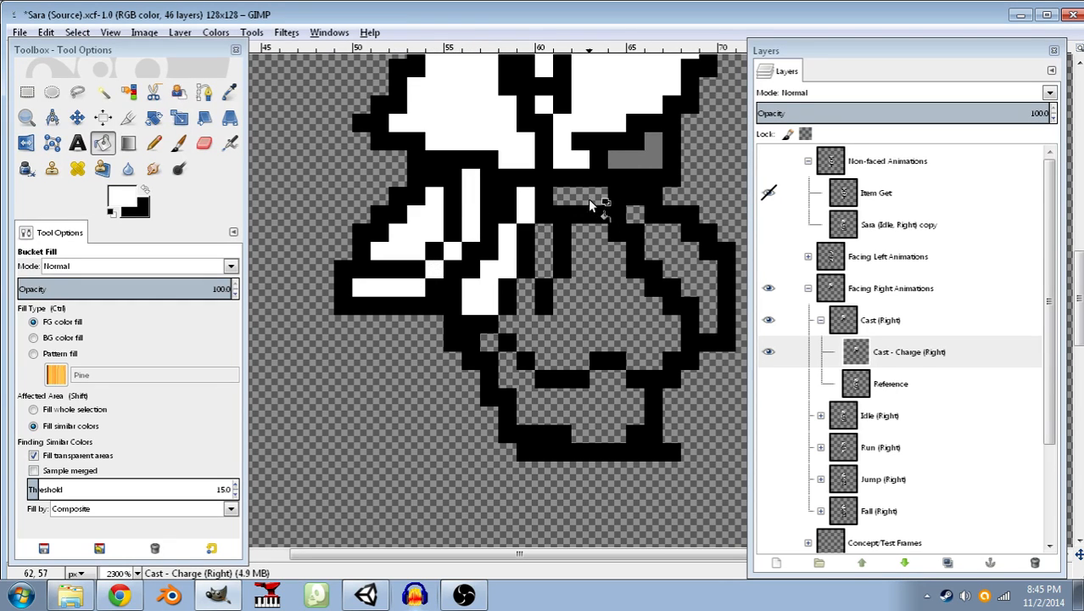
click(595, 199)
click(601, 304)
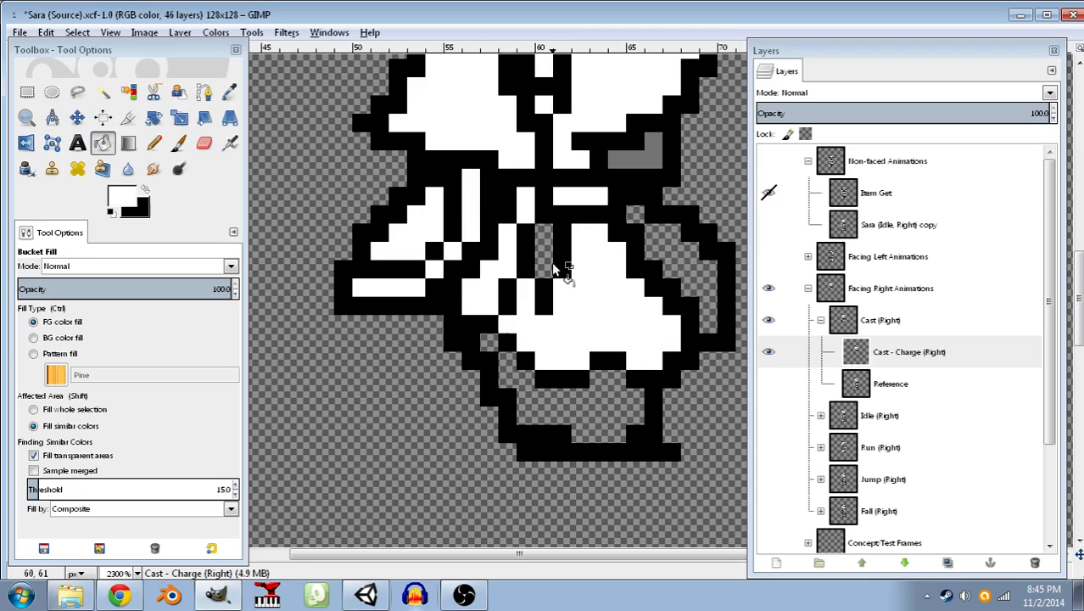
click(547, 261)
- Add the missing black pixel to the chest fold and Bucket Fill the midriff with white
click(145, 189)
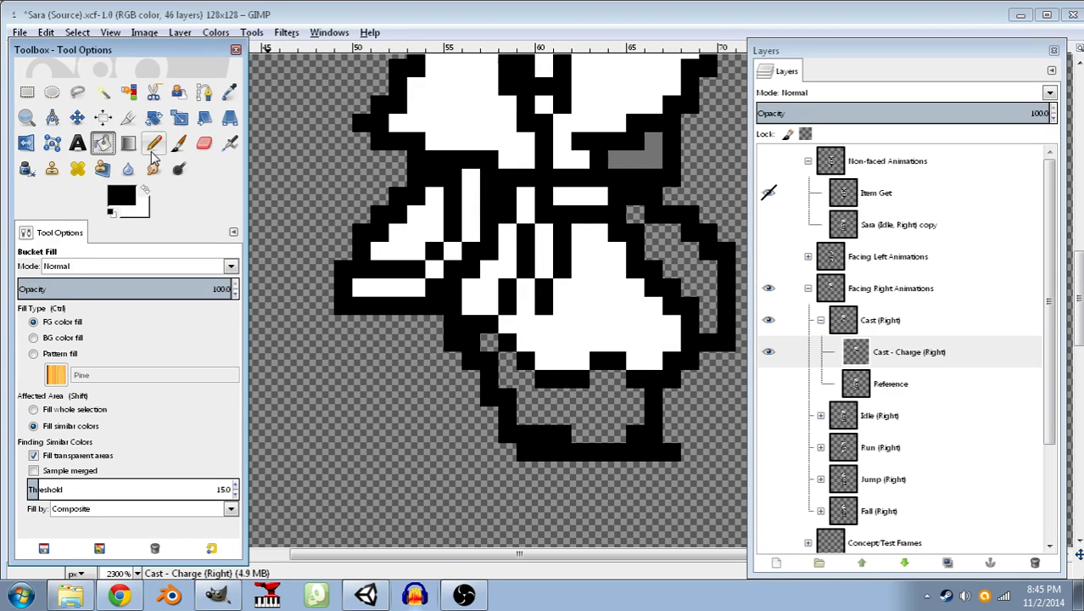
click(154, 143)
click(524, 327)
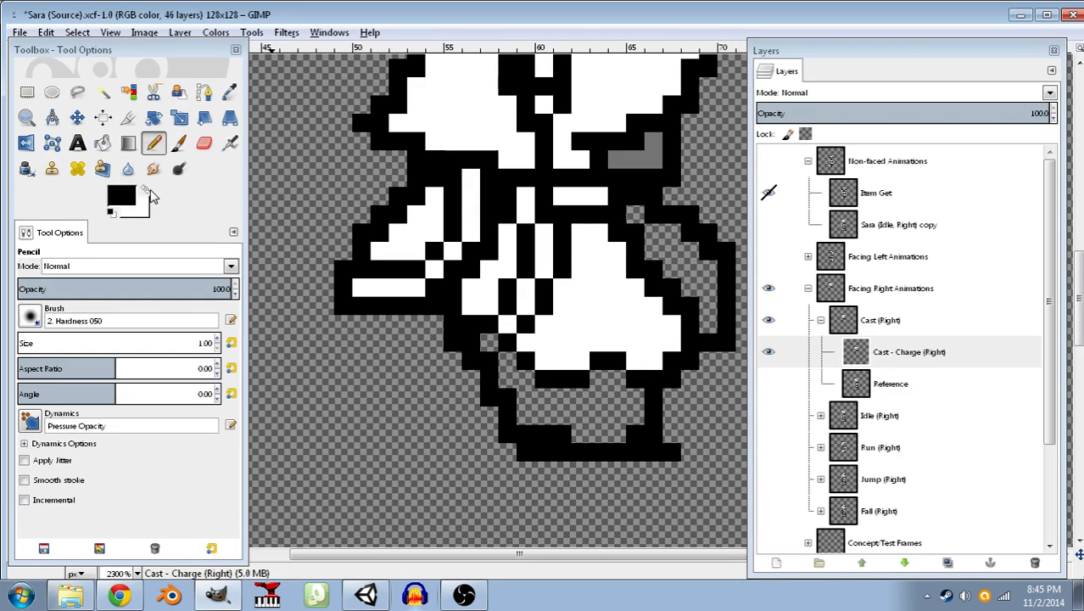
click(145, 189)
click(103, 144)
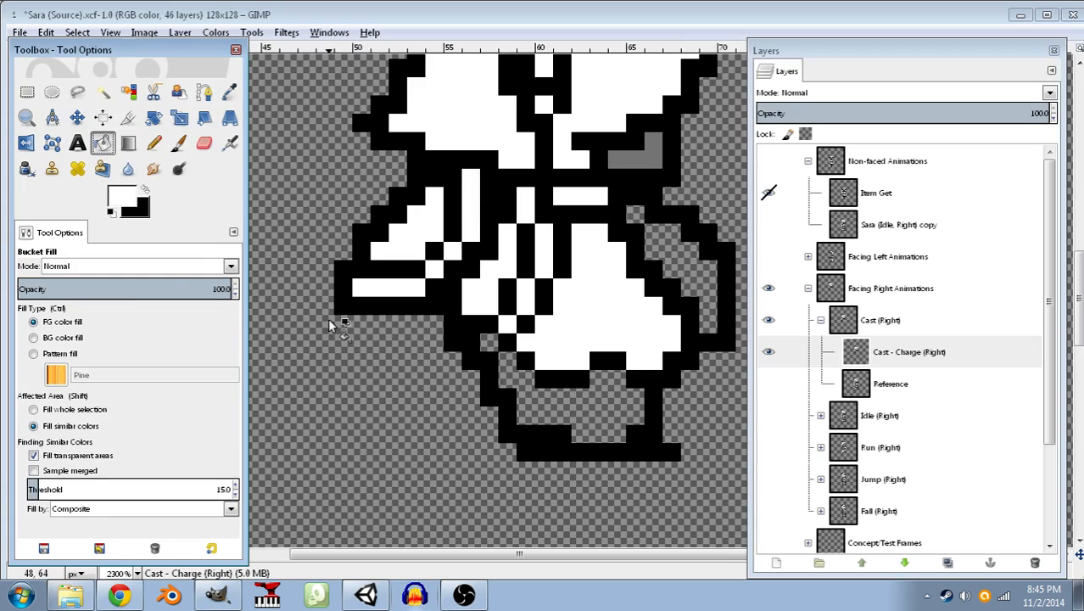
click(557, 416)
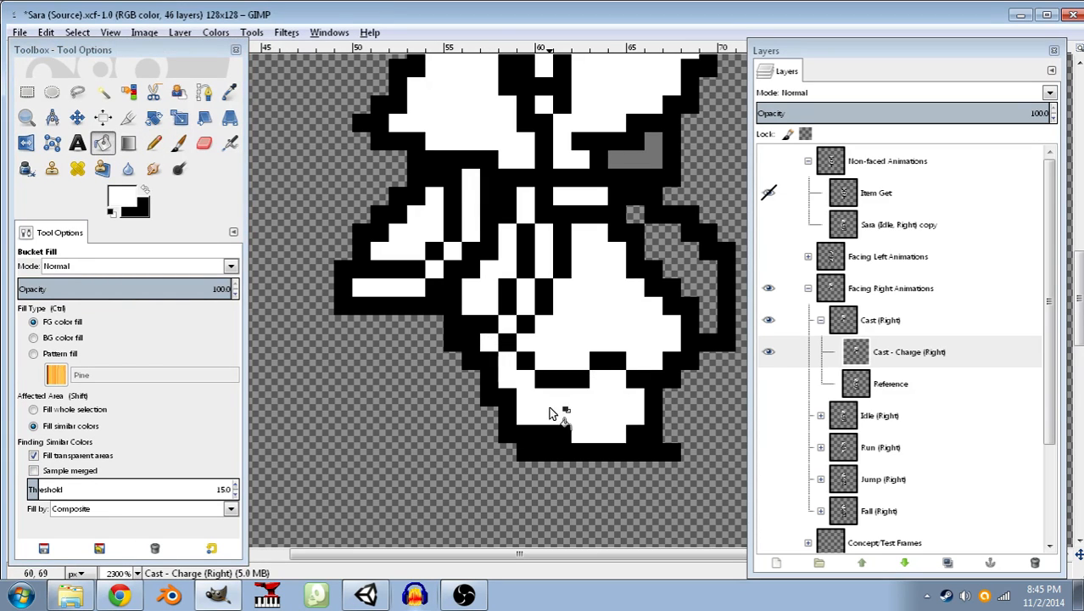
- Fill both enclosed areas of the far arm with the gray sampled from under the chin
click(690, 279)
click(639, 215)
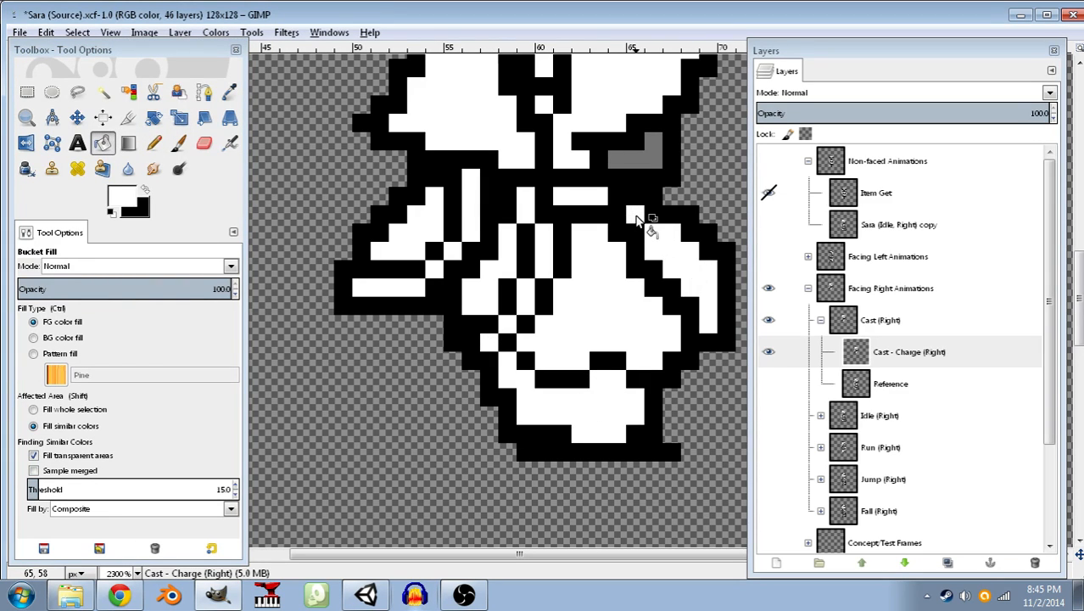
click(229, 91)
click(622, 157)
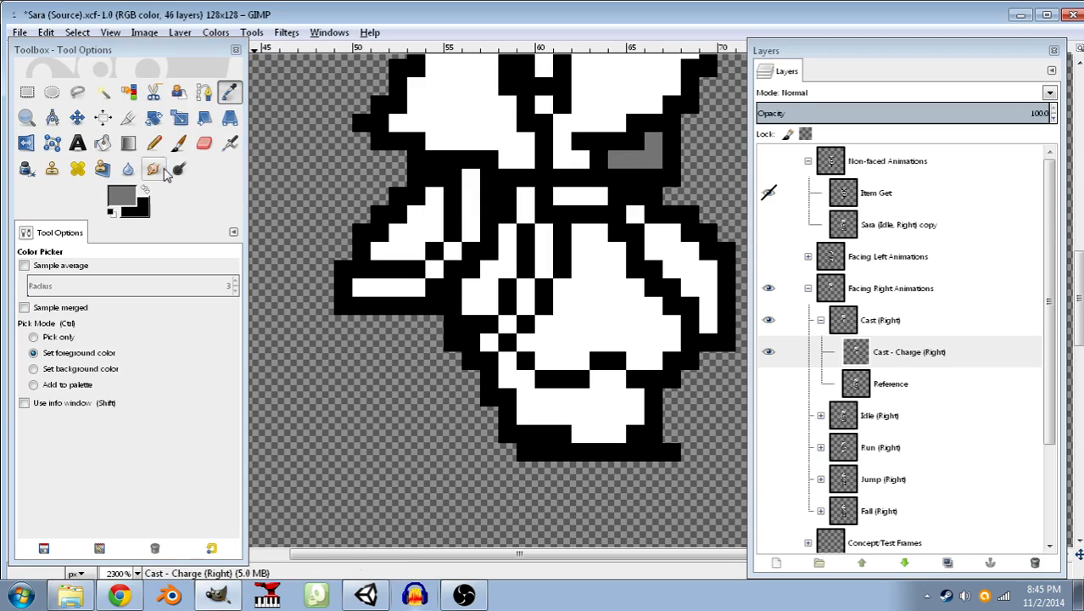
key(shift+b)
click(637, 214)
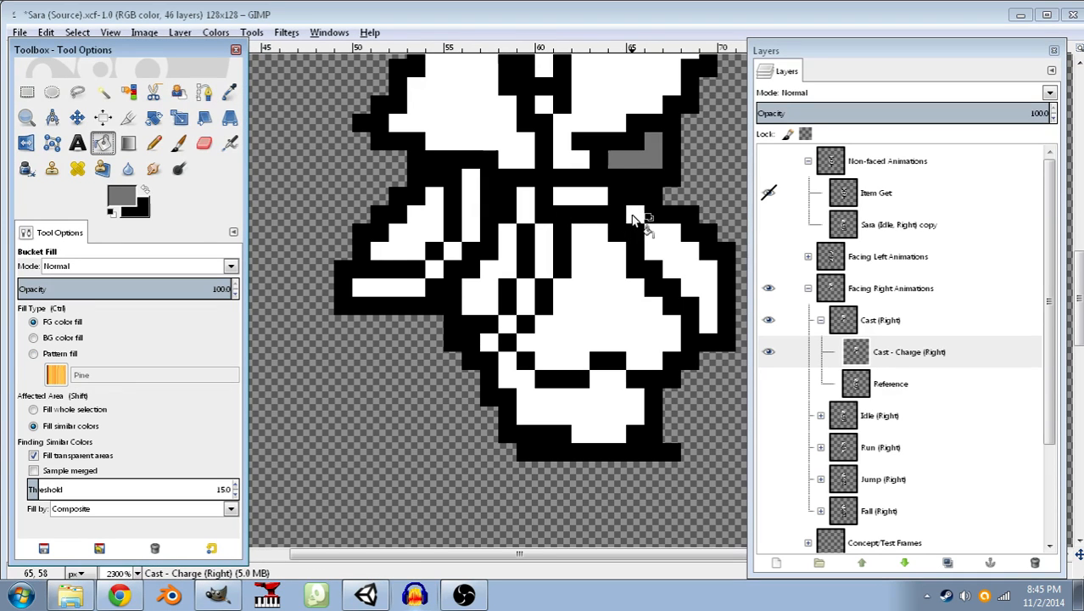
click(693, 257)
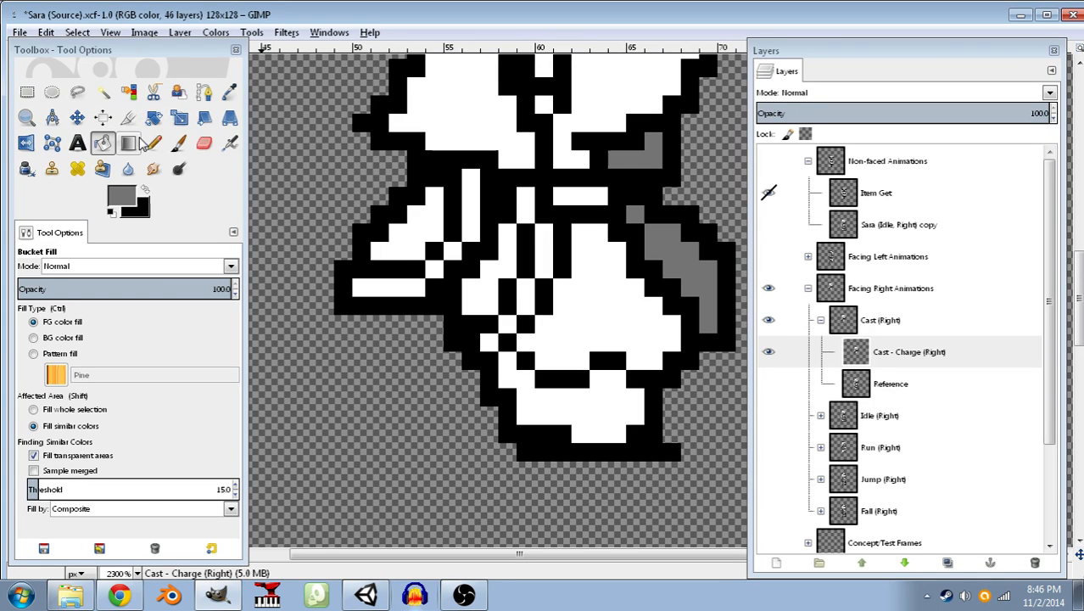
- Restore the default black and white colors and draw the inner elbow line below the near sleeve with the Pencil, keeping the Reference layer hidden
click(112, 211)
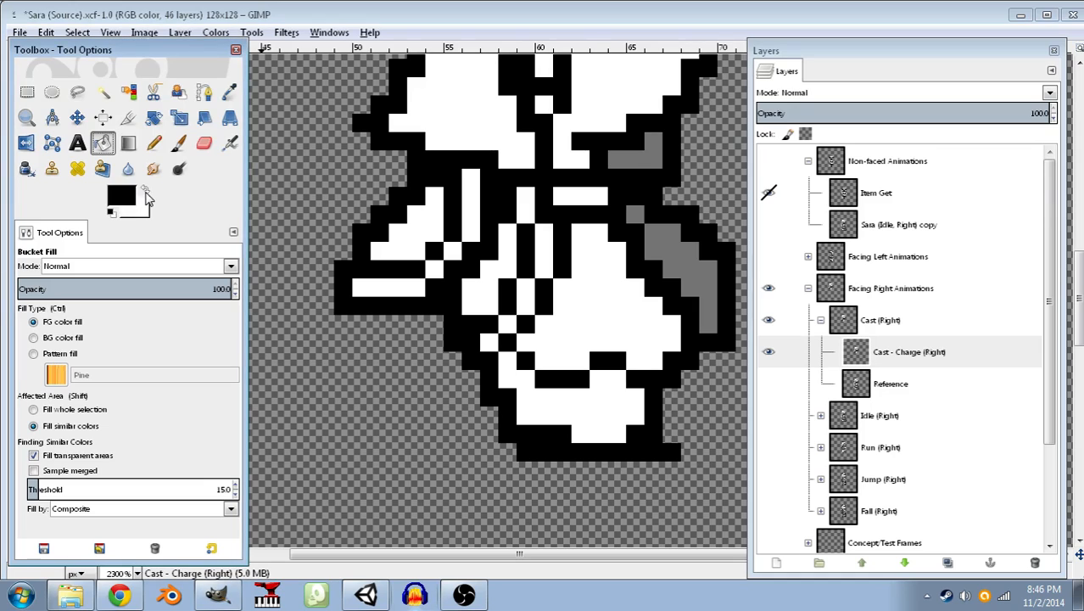
click(768, 384)
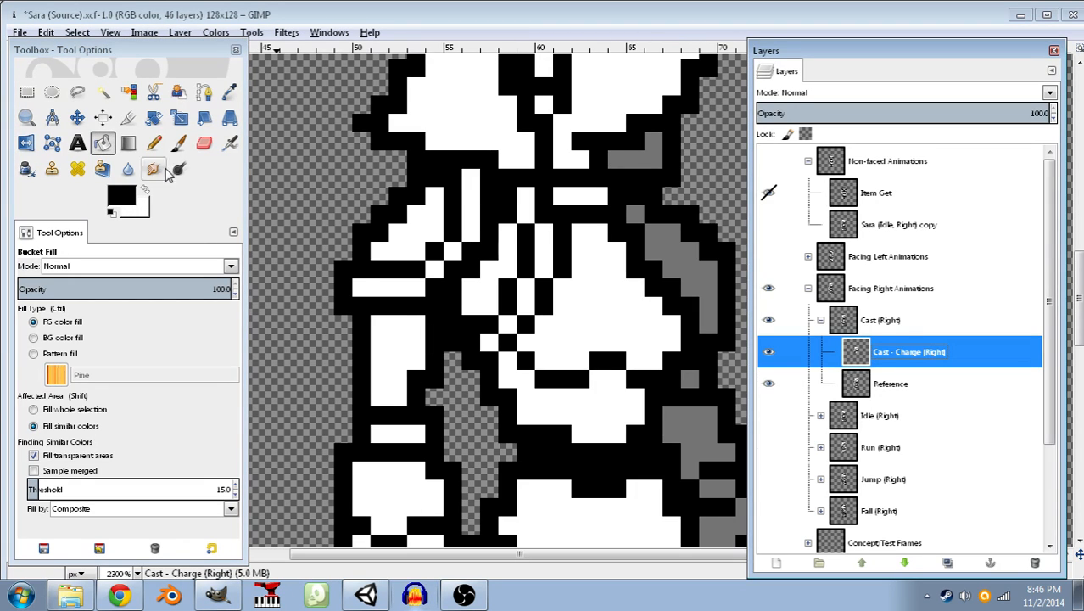
click(153, 142)
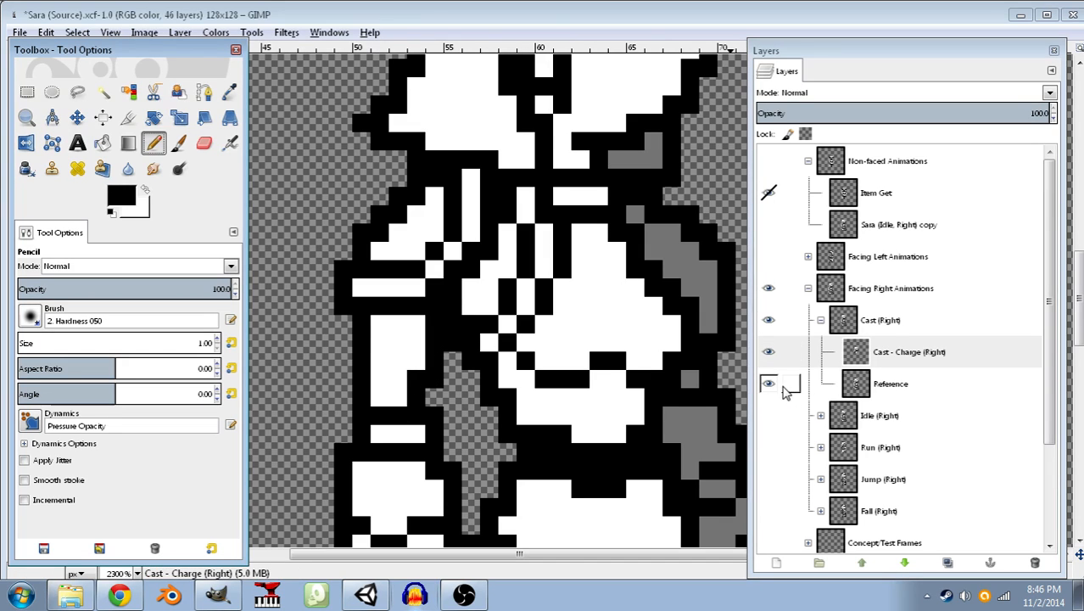
click(770, 384)
scroll(520, 254, down, 2)
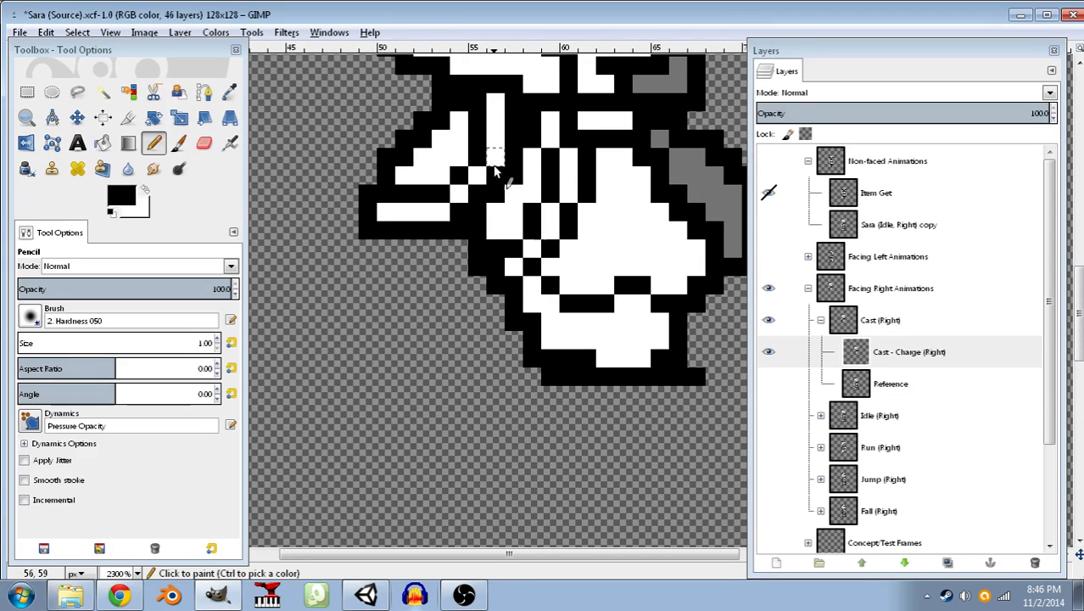
click(457, 232)
click(442, 246)
click(426, 248)
click(405, 265)
click(409, 284)
click(421, 287)
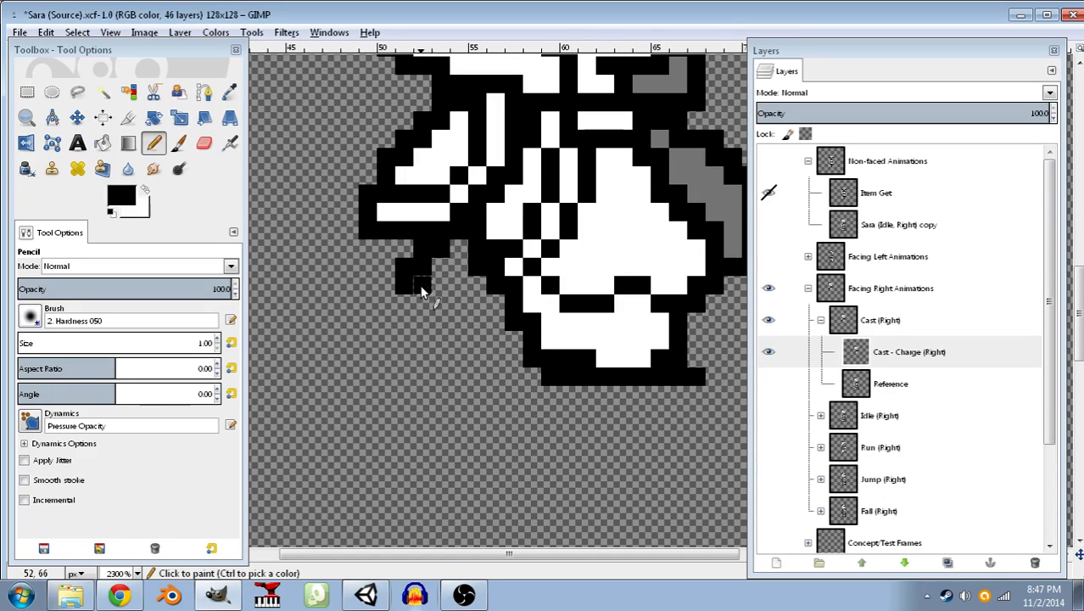
click(436, 316)
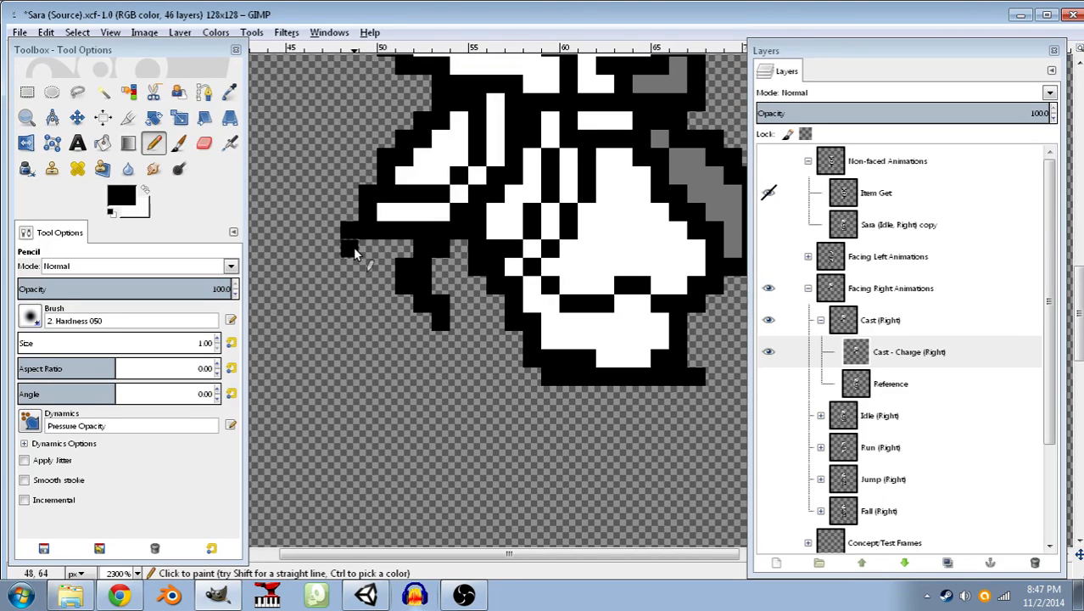
- Draw the outer edge of the near arm's bent elbow in black, curving down from the sleeve's back corner
drag(337, 249, 339, 282)
key(ctrl+z)
click(347, 248)
drag(336, 260, 342, 306)
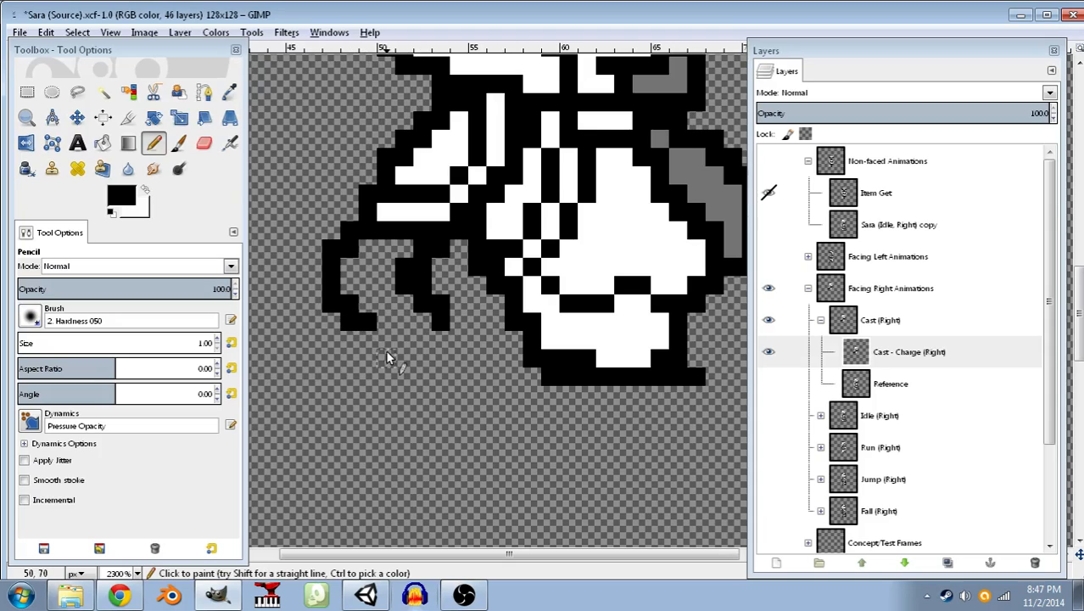
- Continue the elbow's outer outline diagonally down toward the forearm and add the black crease pixels inside the bend
drag(367, 339, 386, 340)
click(405, 321)
click(422, 339)
drag(404, 362, 386, 359)
click(458, 322)
click(405, 378)
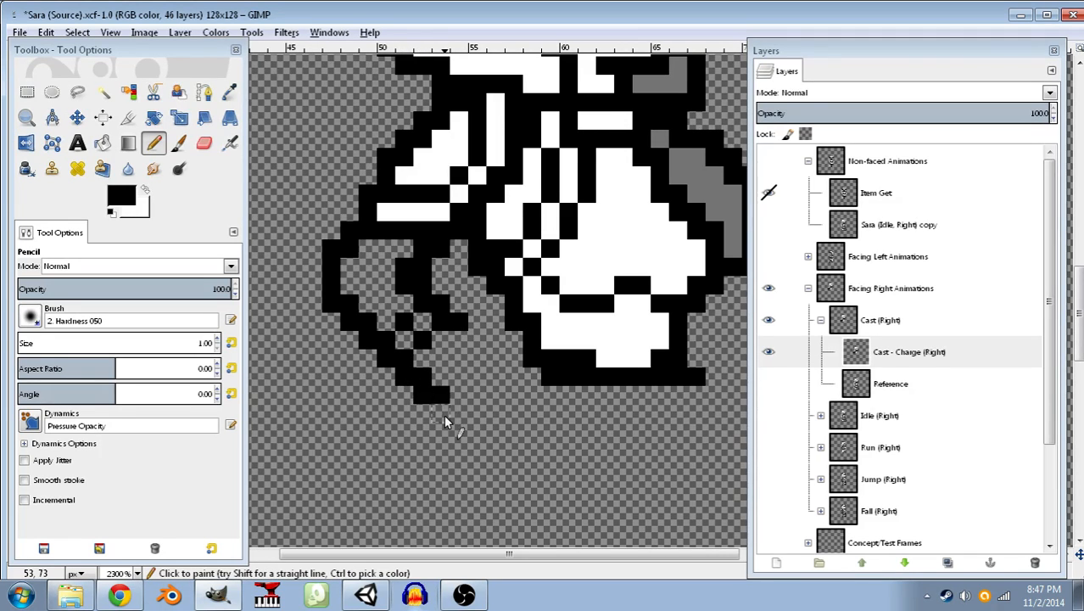
- Extend the near forearm's black outline down to the wrist, close its upper edge against the torso and add the checkered cuff pixels
drag(444, 414, 459, 414)
click(471, 324)
drag(491, 341, 507, 345)
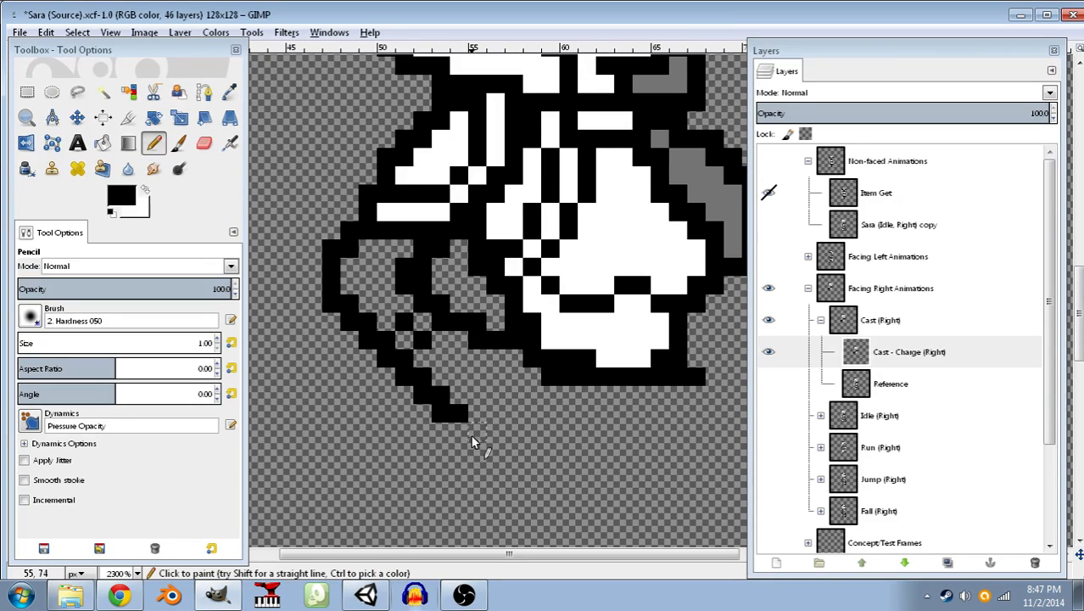
drag(459, 430, 478, 431)
key(ctrl+z)
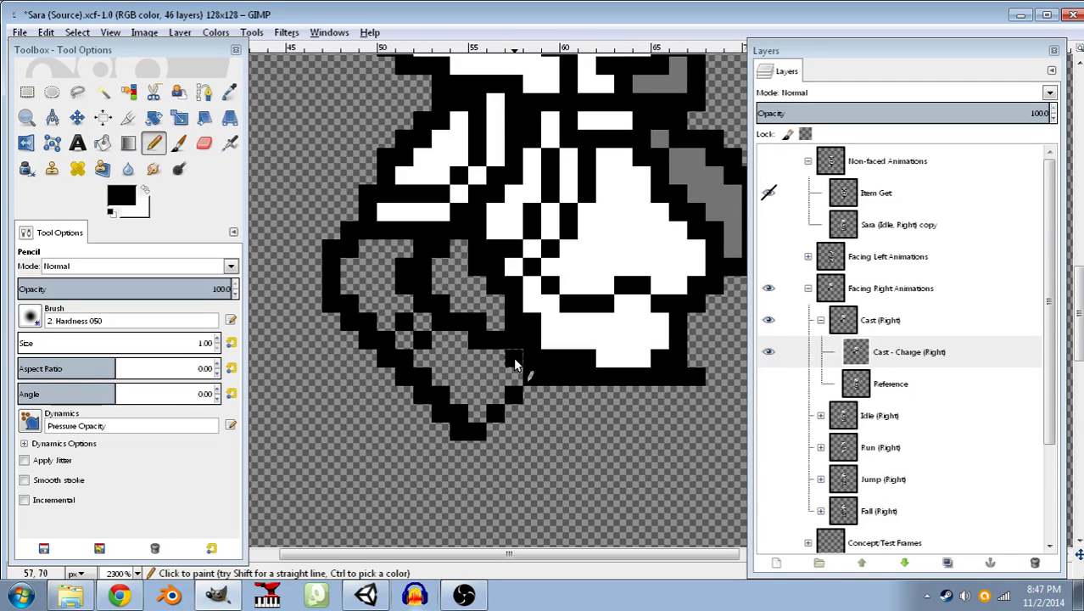
drag(496, 380, 478, 399)
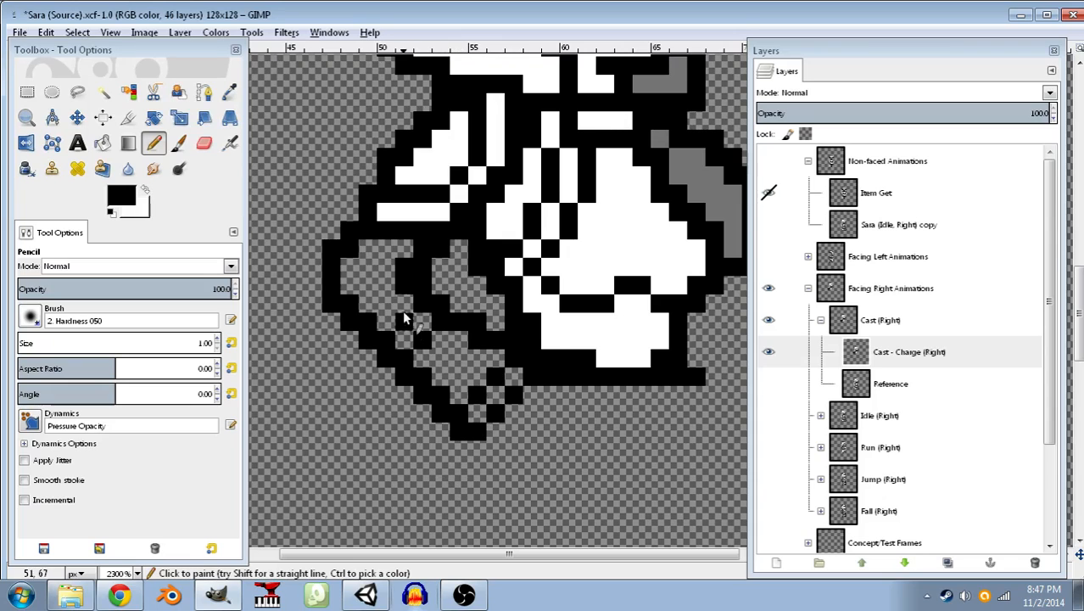
- Compare the arm with the Reference layer, leave that layer hidden, and outline the near hand in black below the cuff
click(769, 384)
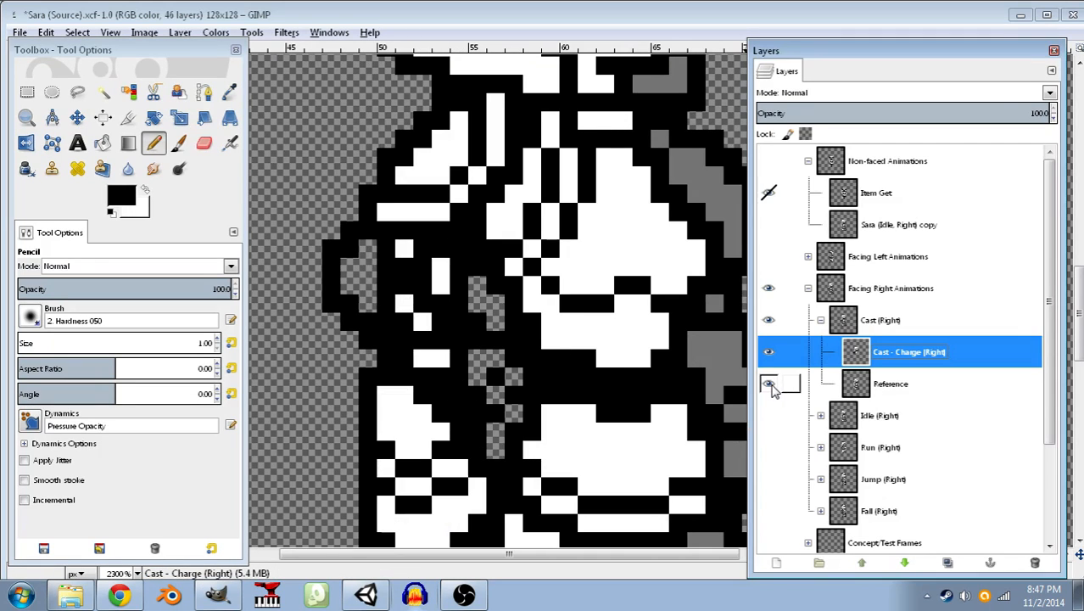
click(769, 385)
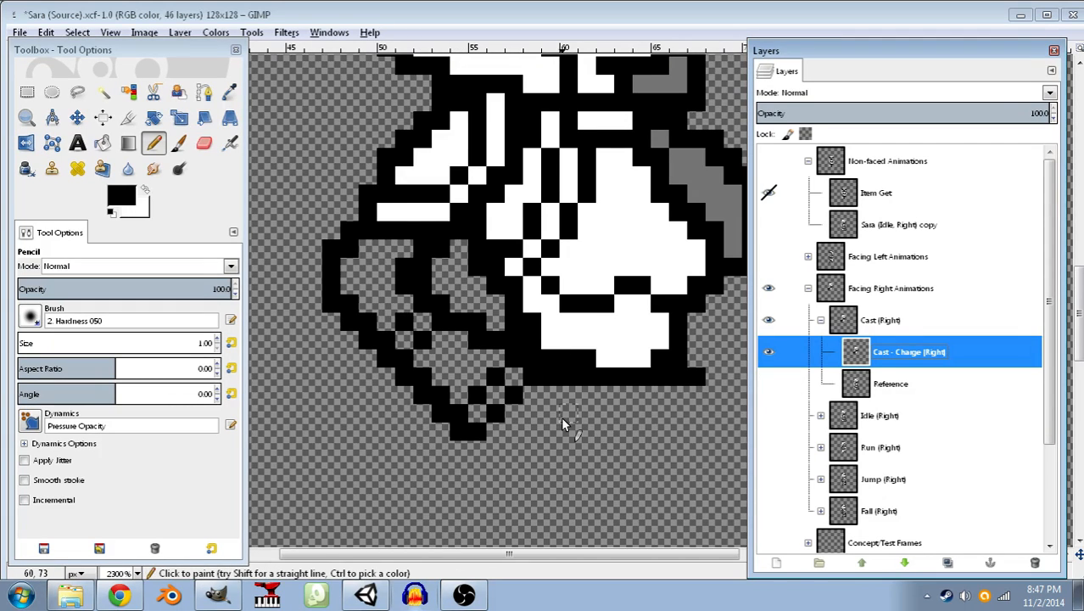
drag(574, 542, 542, 397)
drag(446, 302, 481, 324)
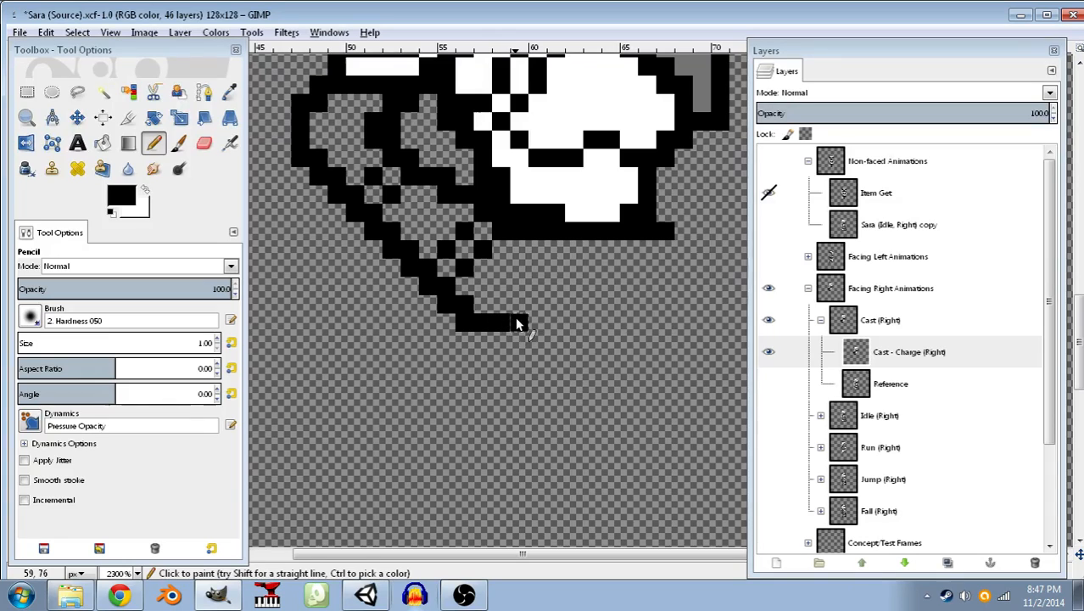
mouse_move(518, 310)
mouse_down()
mouse_move(548, 281)
mouse_move(554, 242)
mouse_up()
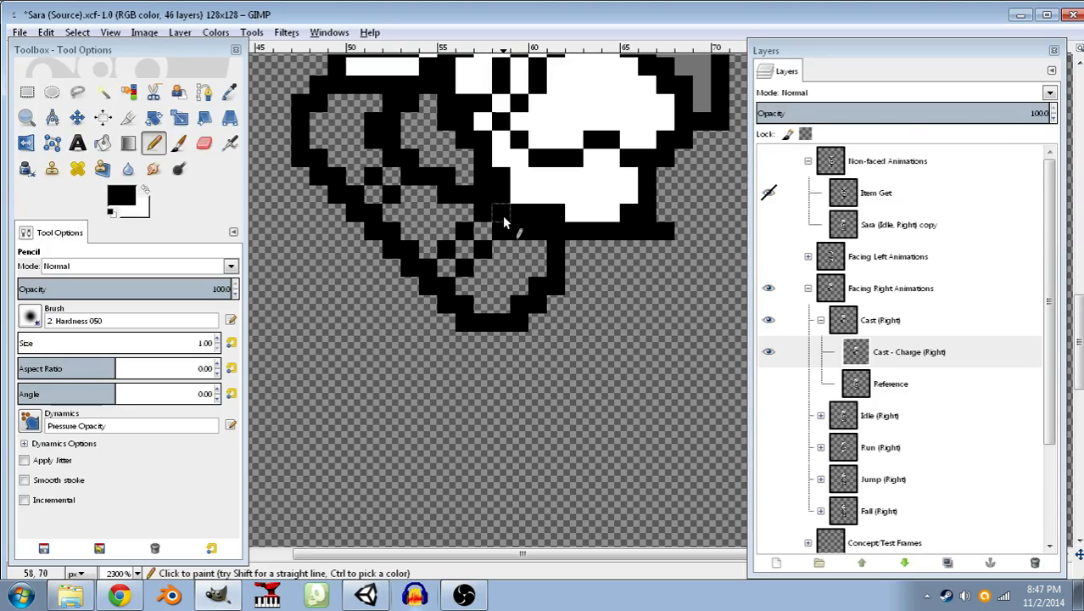
- Bucket-fill the near arm's elbow, crease gaps, forearm, cuff gaps and hand with white
click(145, 190)
click(103, 143)
click(343, 140)
click(374, 193)
click(391, 177)
click(412, 214)
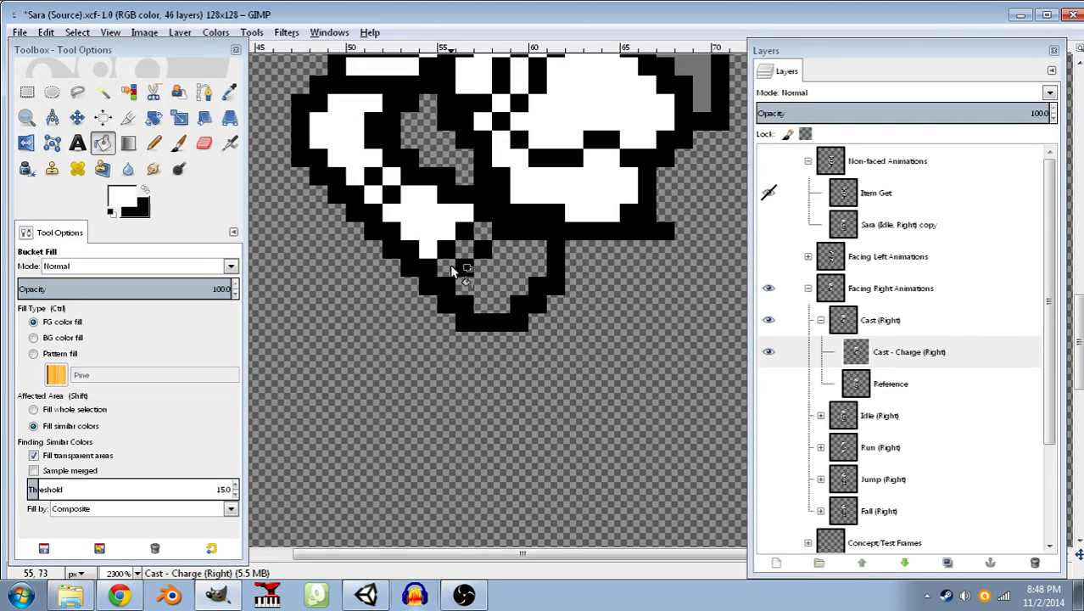
click(466, 246)
click(482, 232)
click(508, 282)
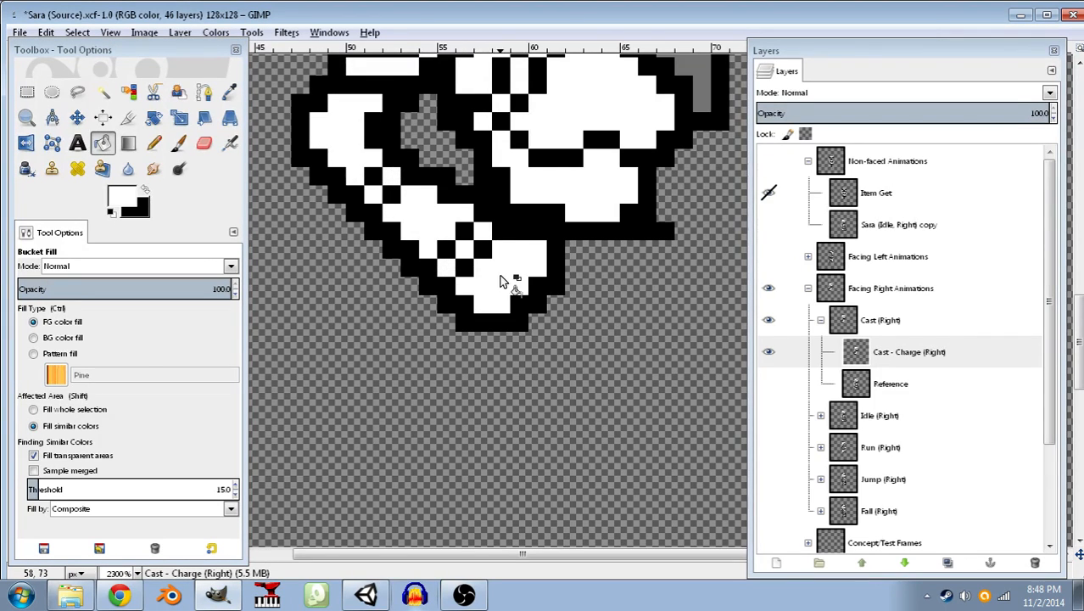
- Draw the far wrist's upper edge in black with the Pencil, stepping outward from the torso's lower front corner
scroll(480, 269, up, 3)
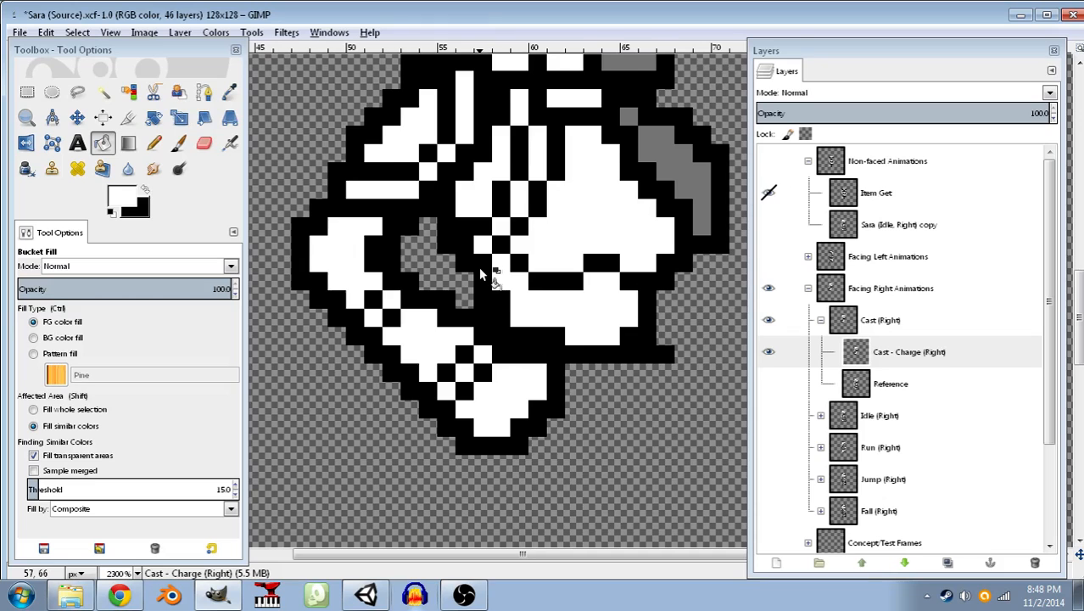
scroll(480, 272, up, 3)
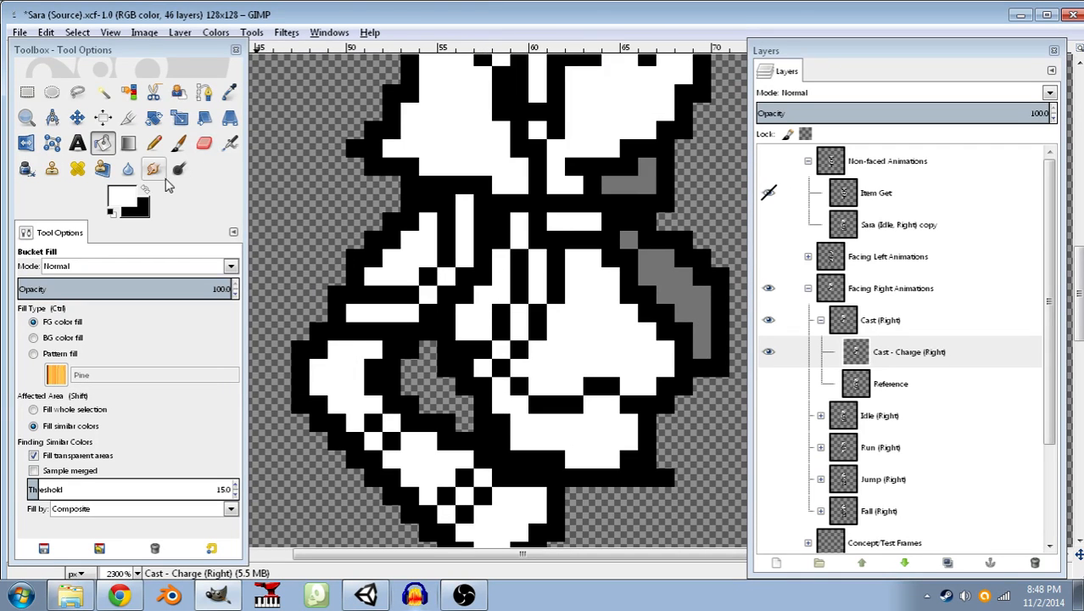
click(146, 190)
click(153, 143)
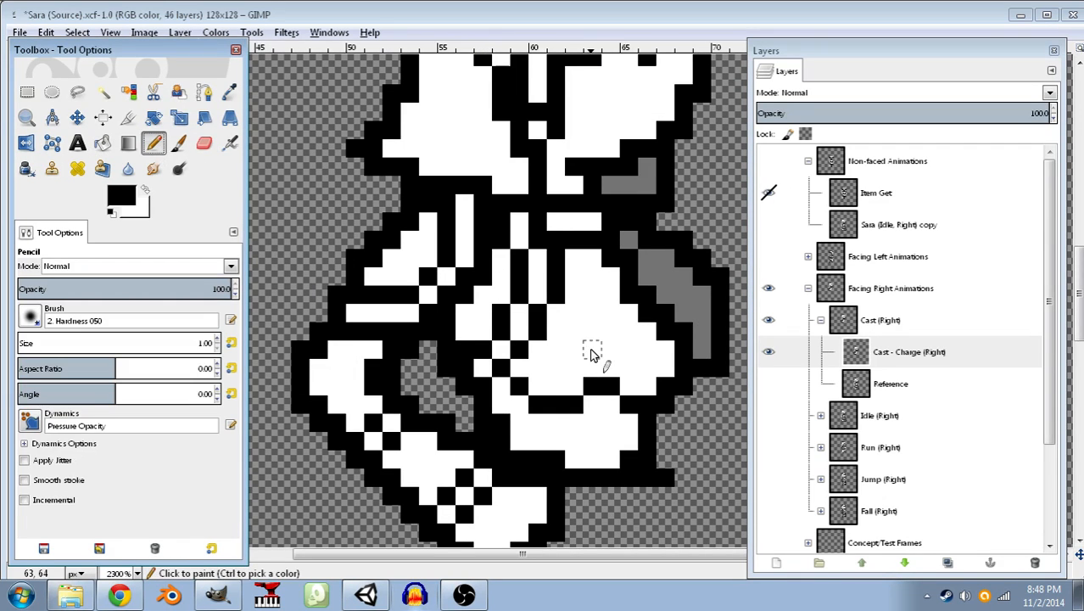
scroll(592, 354, down, 3)
scroll(507, 219, up, 3)
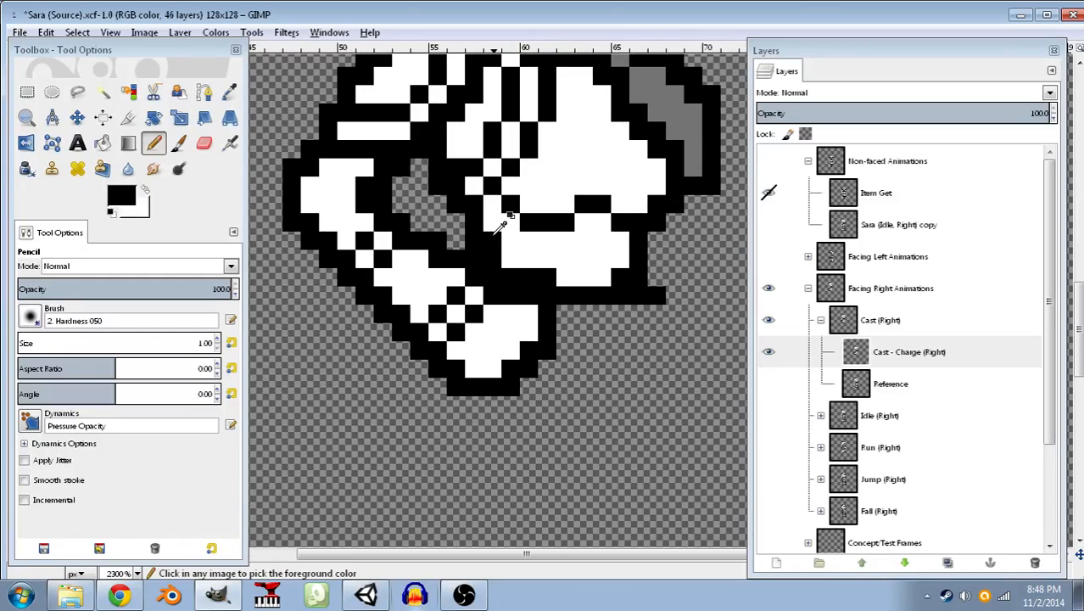
drag(663, 259, 529, 241)
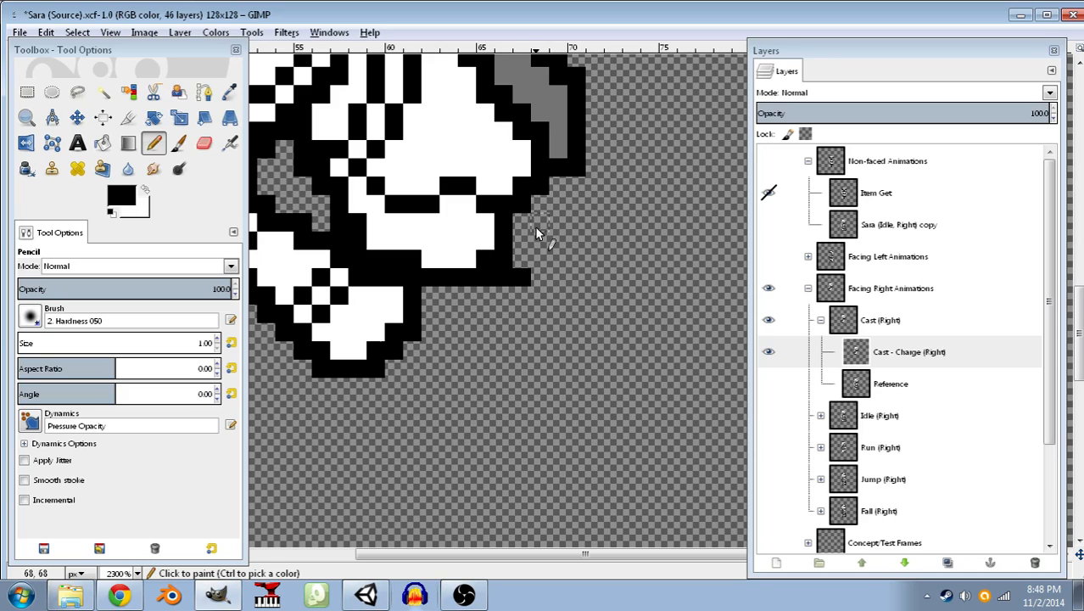
click(556, 205)
click(578, 223)
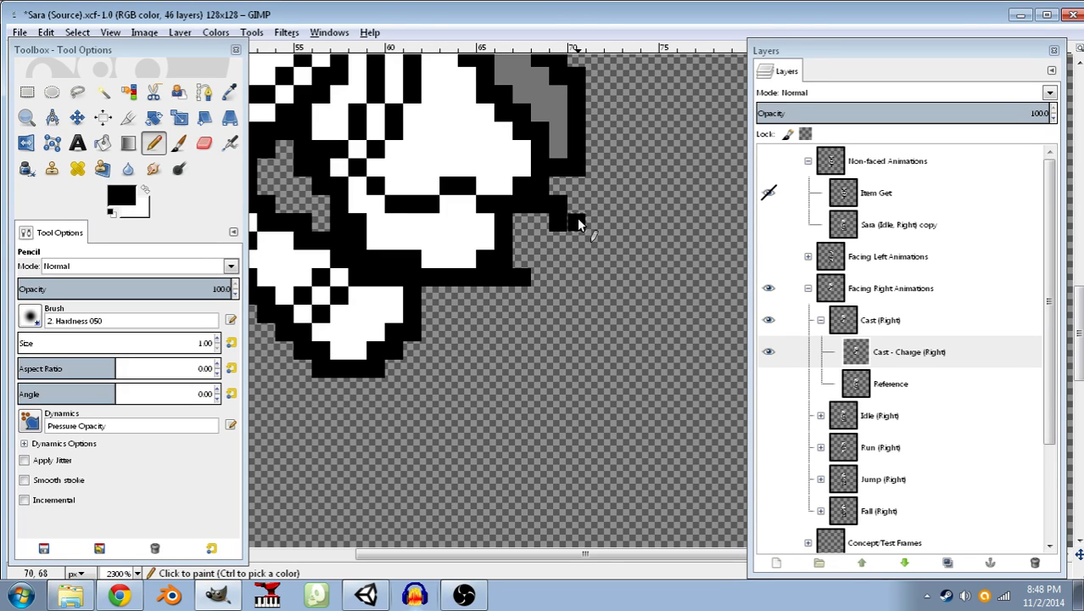
click(591, 222)
click(592, 238)
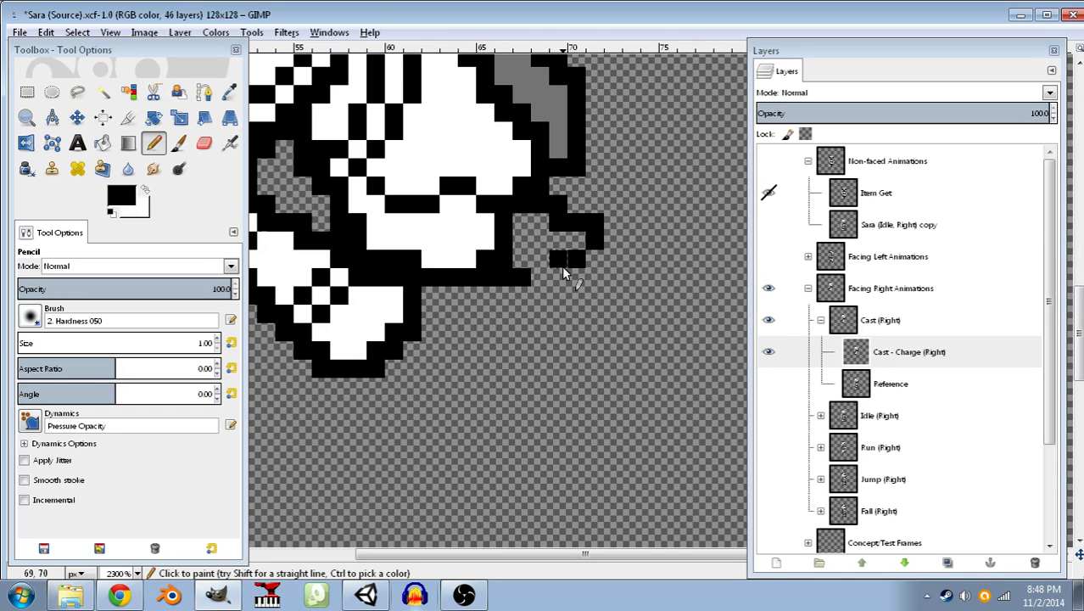
- Undo the last stray cuff pixel and continue the far cuff line diagonally back down to below the torso's front corner
key(z)
key(ctrl+z)
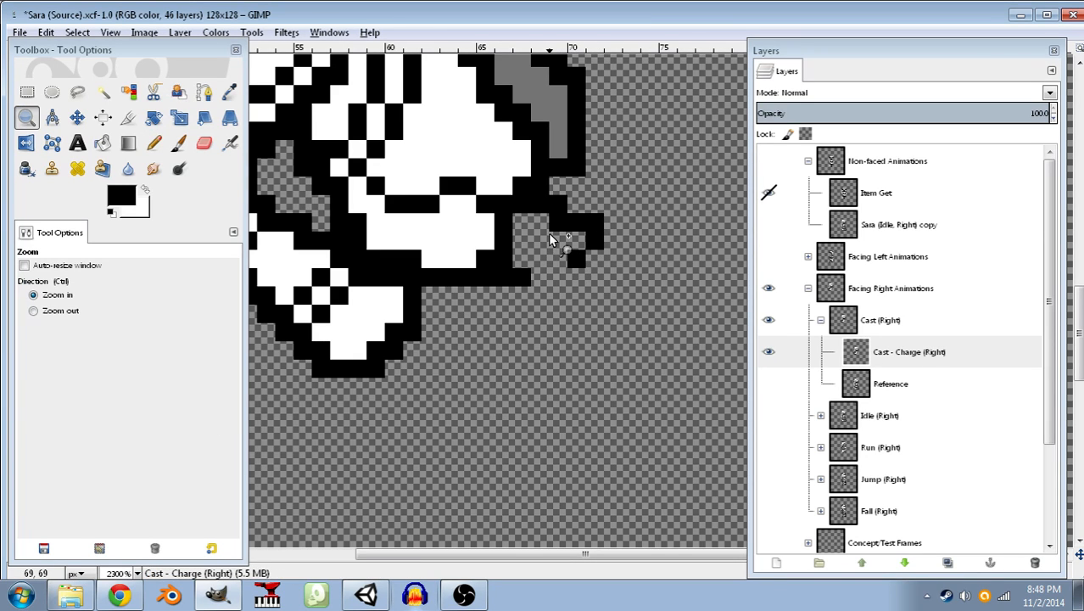
click(157, 144)
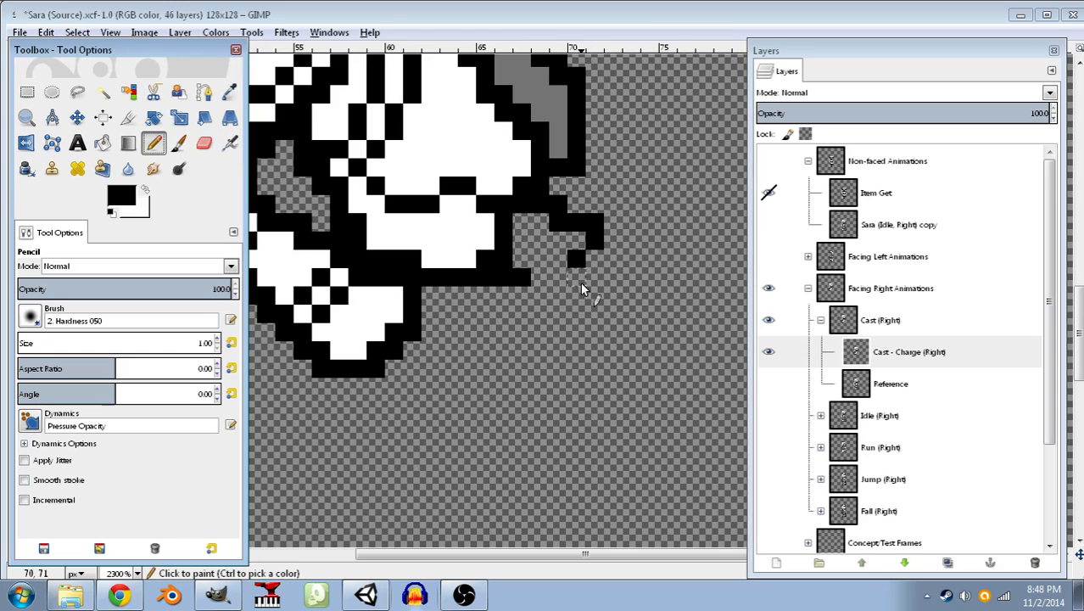
click(557, 277)
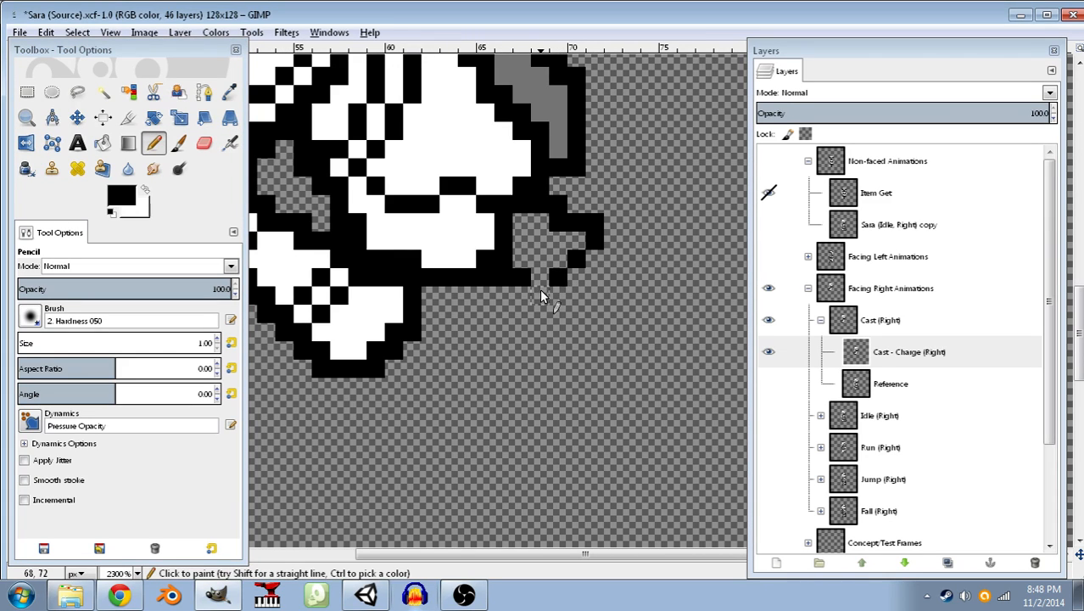
click(528, 297)
mouse_move(556, 317)
mouse_down()
mouse_move(564, 329)
mouse_move(597, 331)
mouse_up()
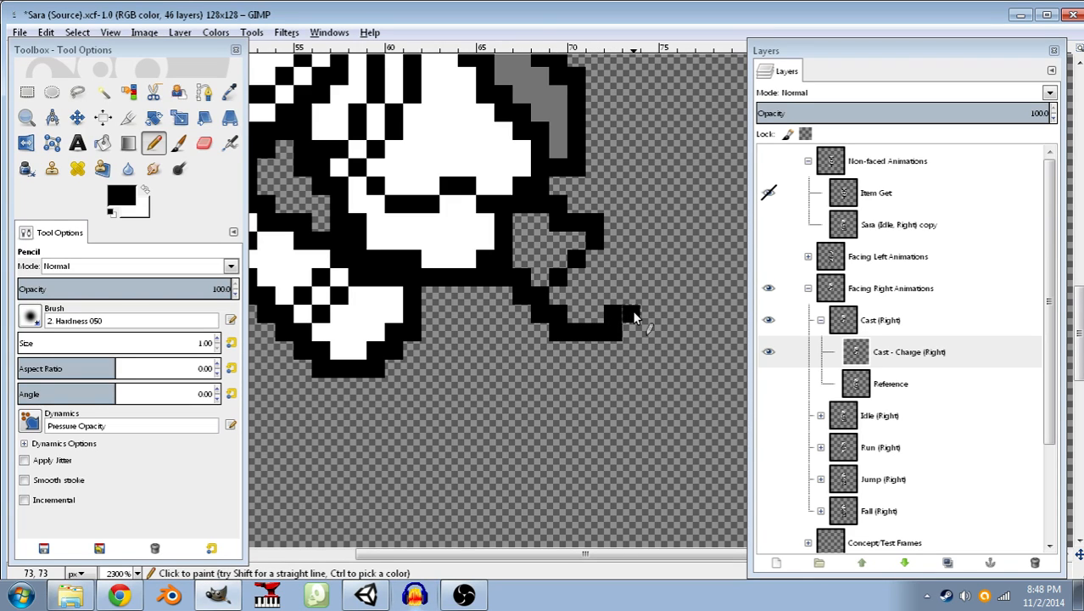
mouse_move(649, 295)
mouse_down()
mouse_move(649, 241)
mouse_move(629, 227)
mouse_up()
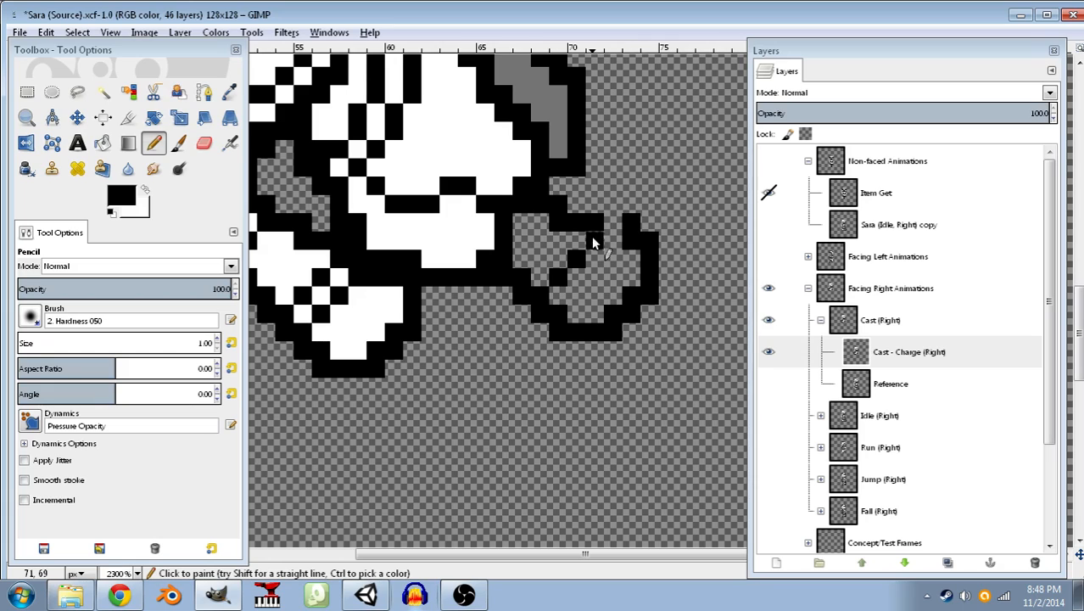
key(ctrl+z)
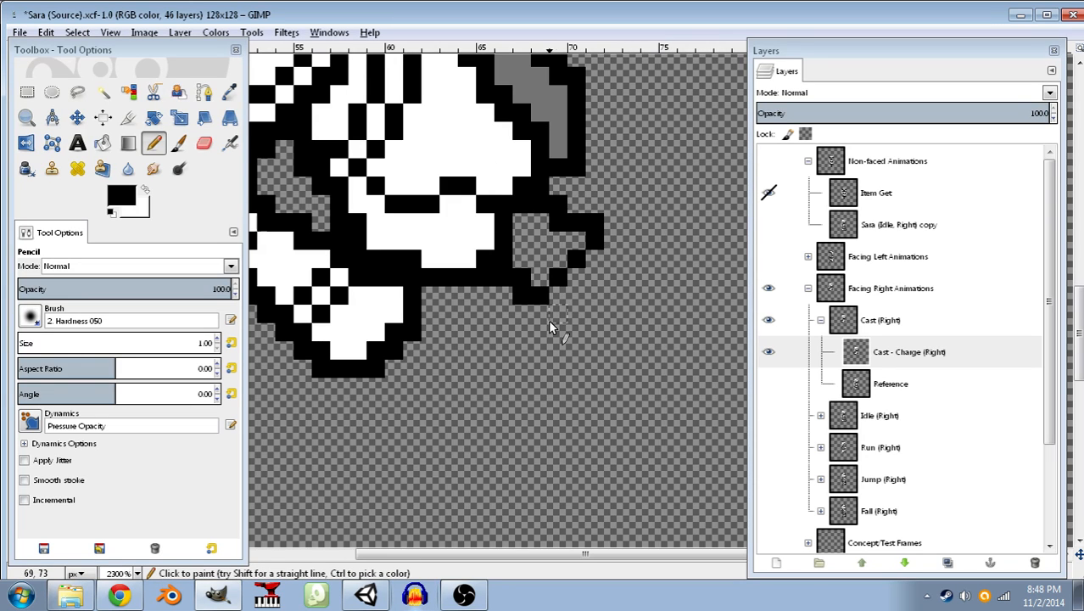
- Outline the far hand in black and fill both the wrist and the hand with the gray sampled from the far arm
mouse_move(537, 317)
mouse_down()
mouse_move(560, 330)
mouse_move(617, 332)
mouse_move(634, 297)
mouse_move(646, 297)
mouse_move(649, 258)
mouse_move(626, 238)
mouse_move(575, 245)
mouse_move(609, 237)
mouse_up()
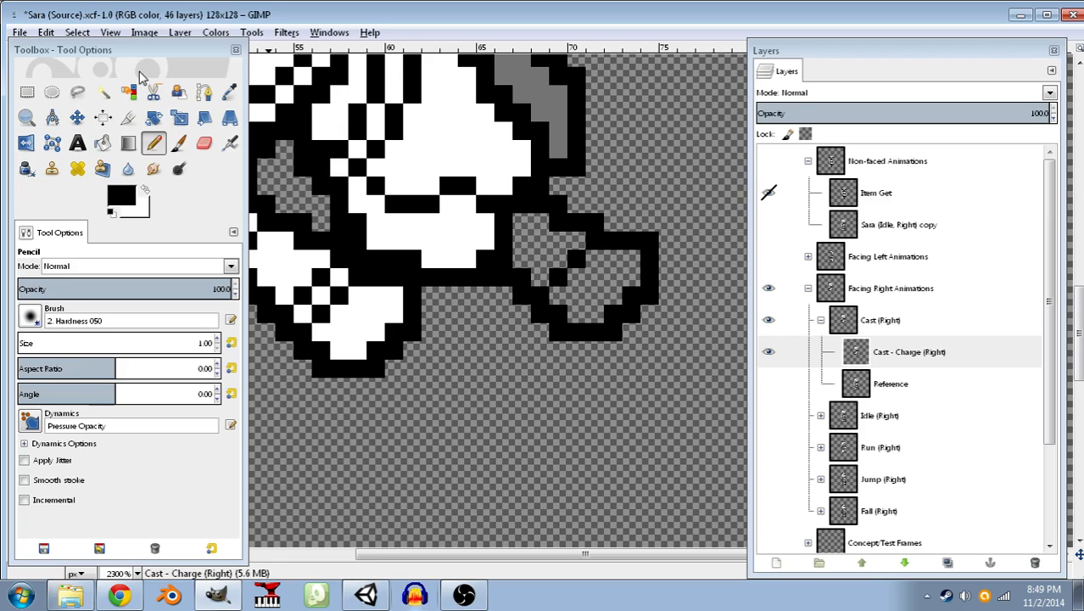
click(229, 91)
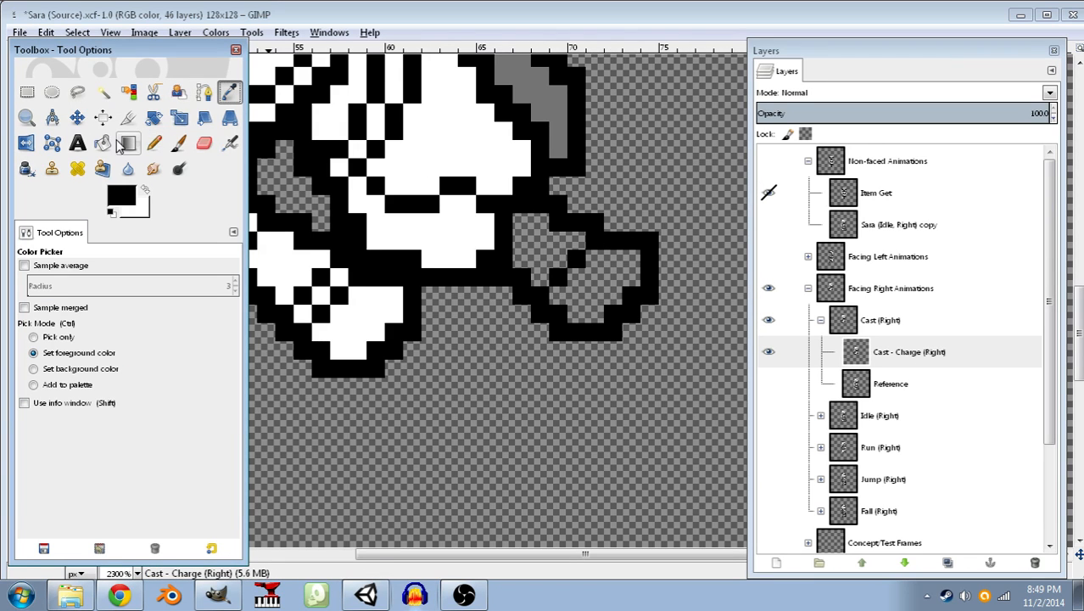
click(542, 78)
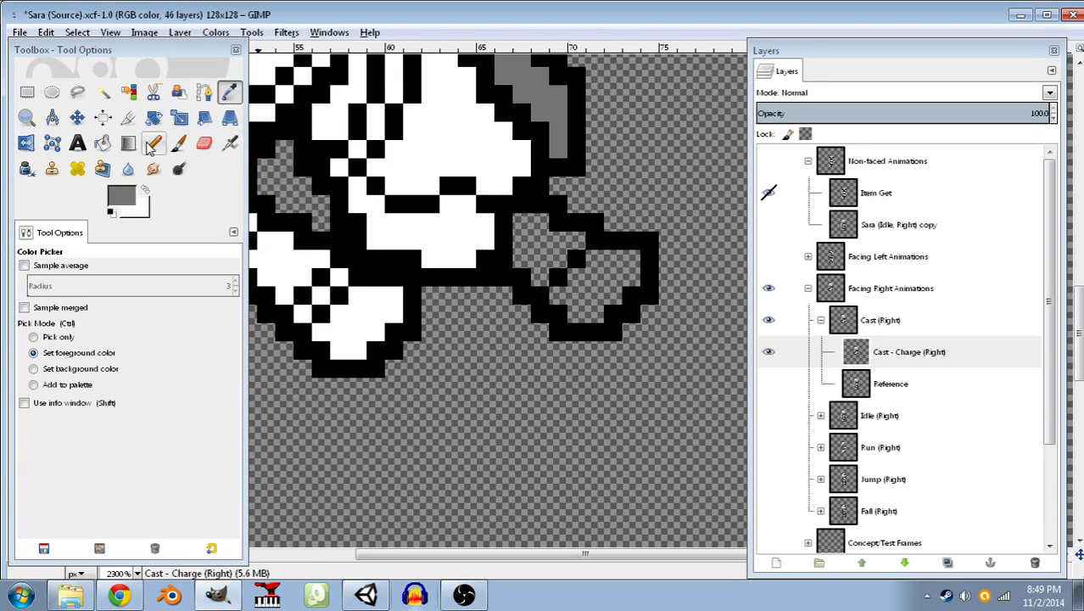
click(536, 240)
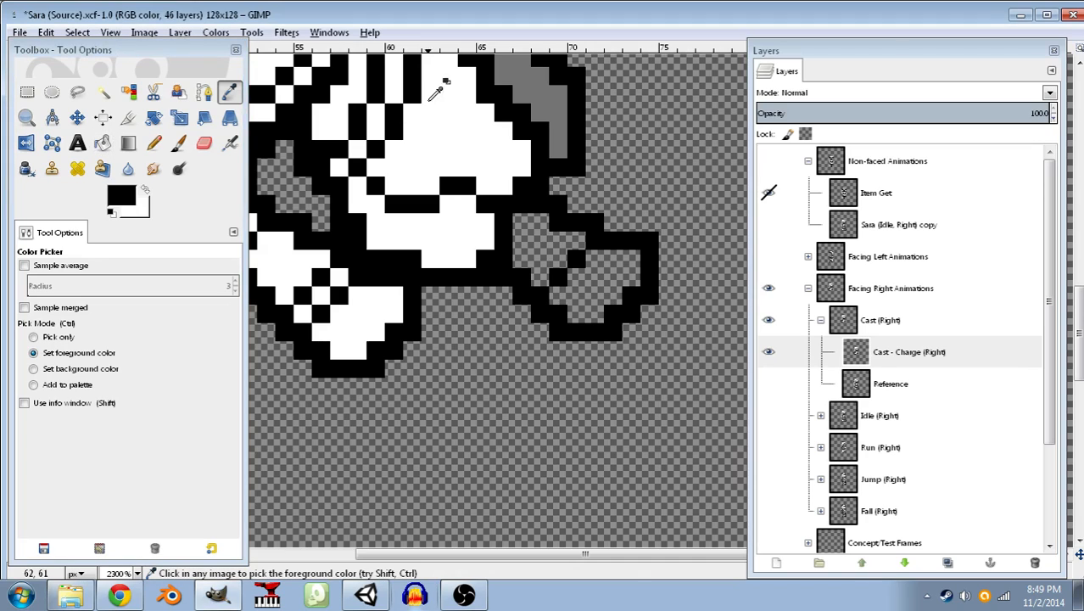
click(553, 92)
click(103, 145)
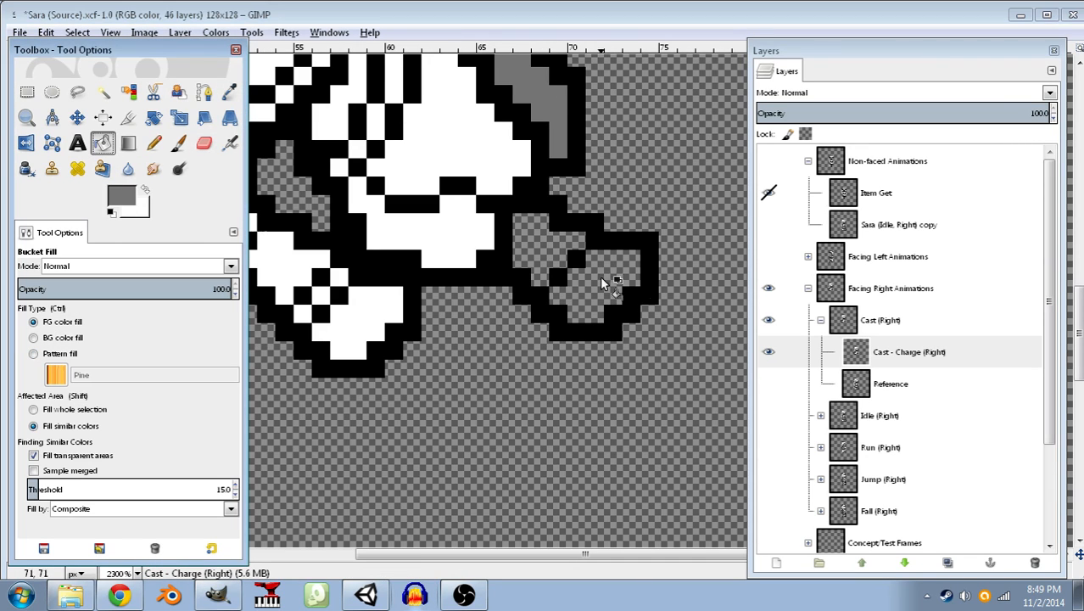
click(546, 248)
click(592, 284)
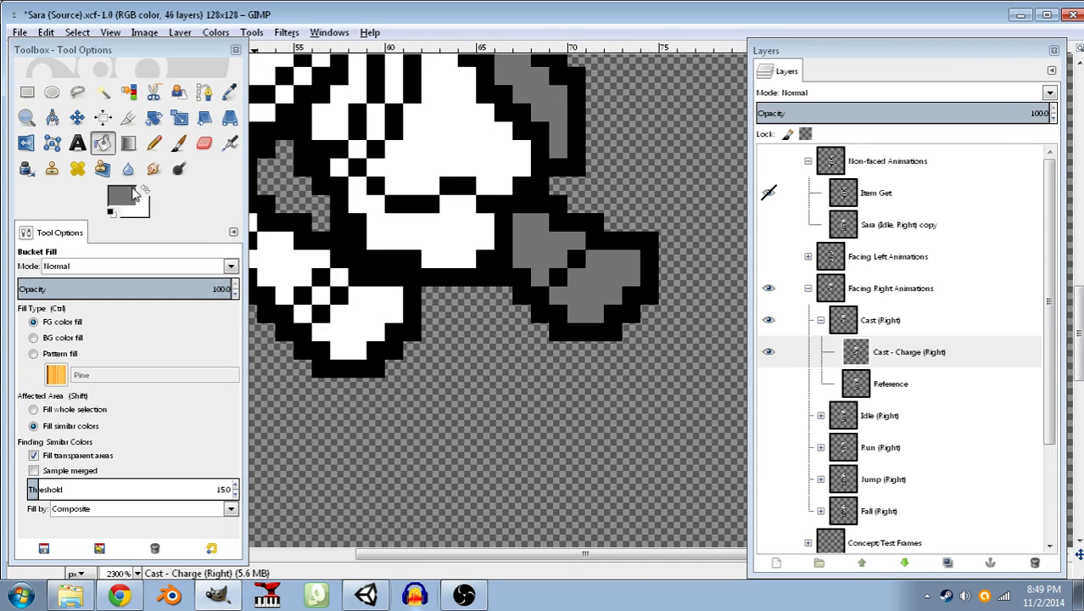
- Restore the default black and white colors and add black checkered pixels to the far hand's cuff with the Pencil
click(111, 212)
click(153, 142)
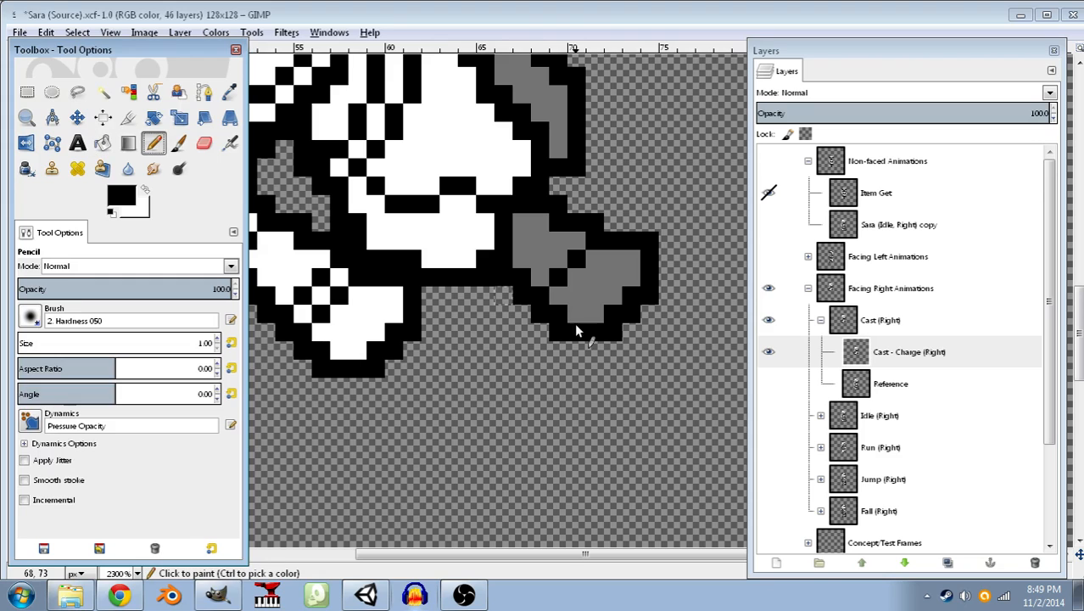
click(536, 264)
click(558, 244)
- Check the whole sprite, and thicken the torso's bottom outline between the two hands with extra black pixels
scroll(615, 286, up, 3)
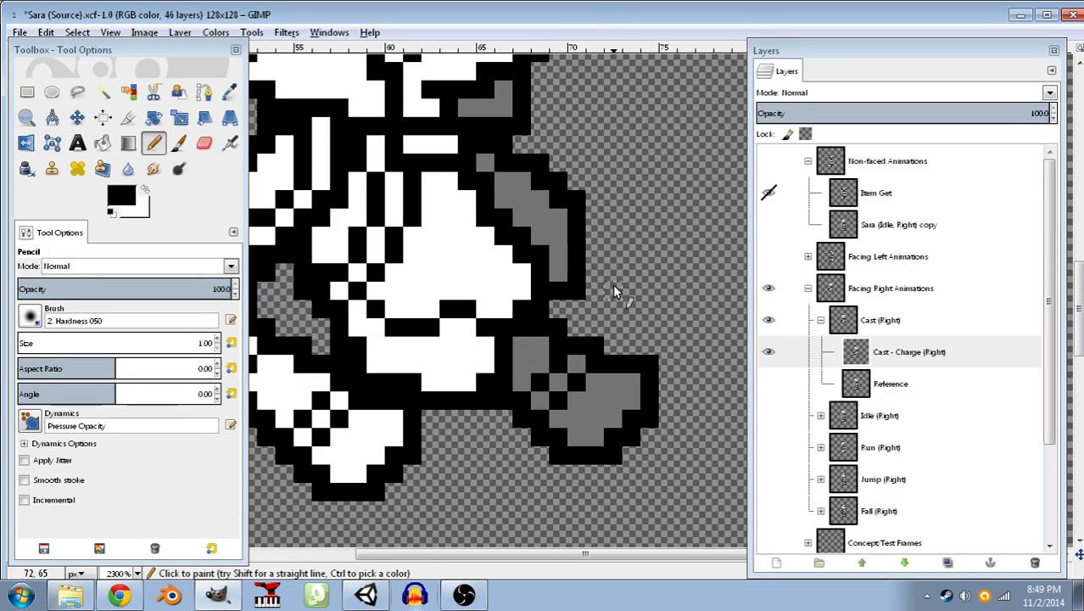
scroll(615, 288, down, 9)
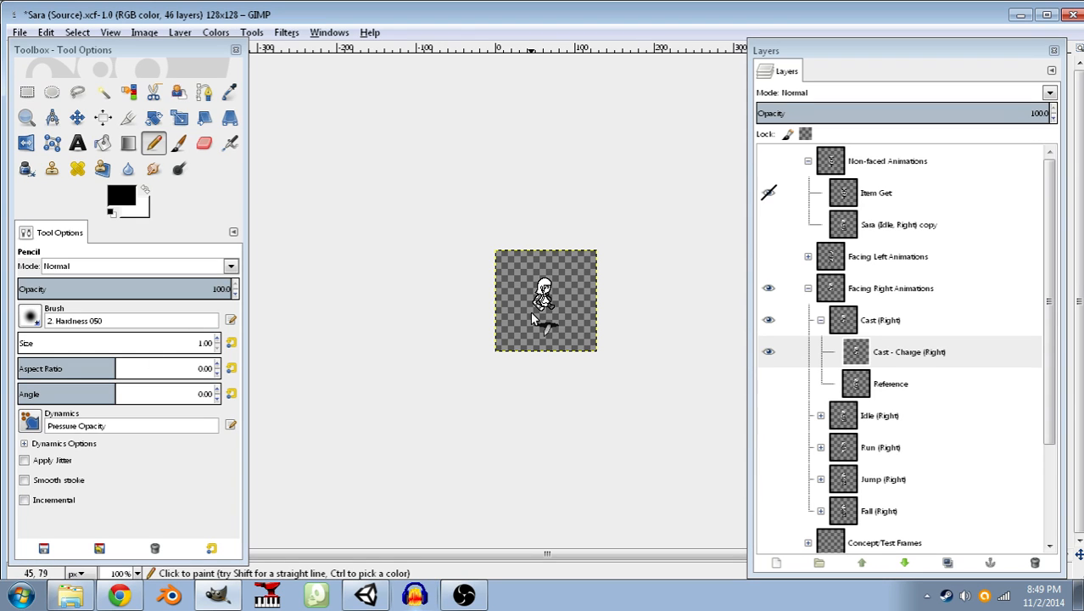
scroll(532, 318, up, 5)
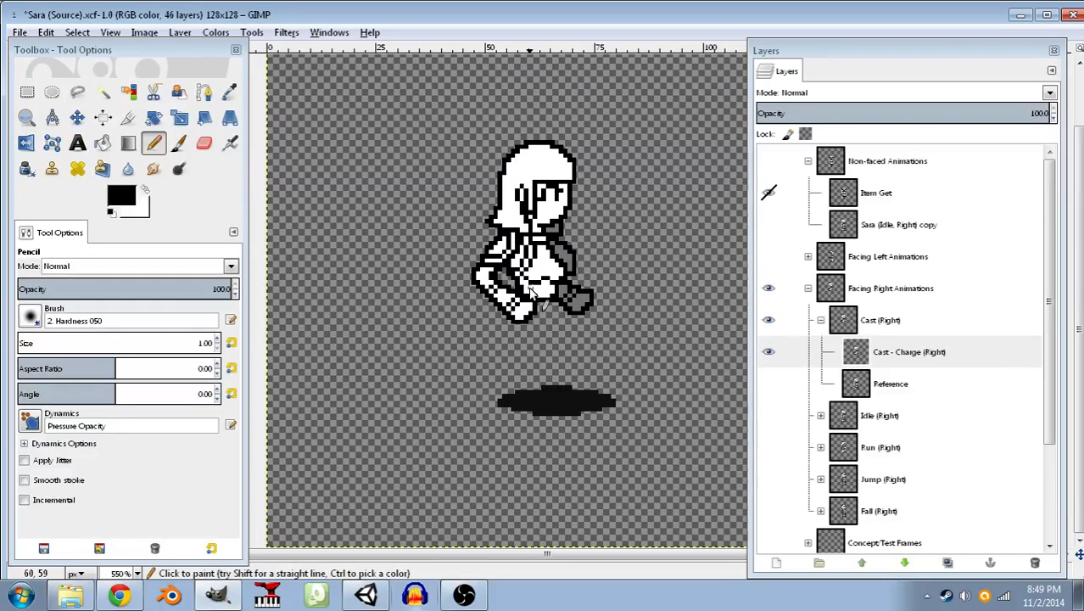
scroll(541, 290, up, 1)
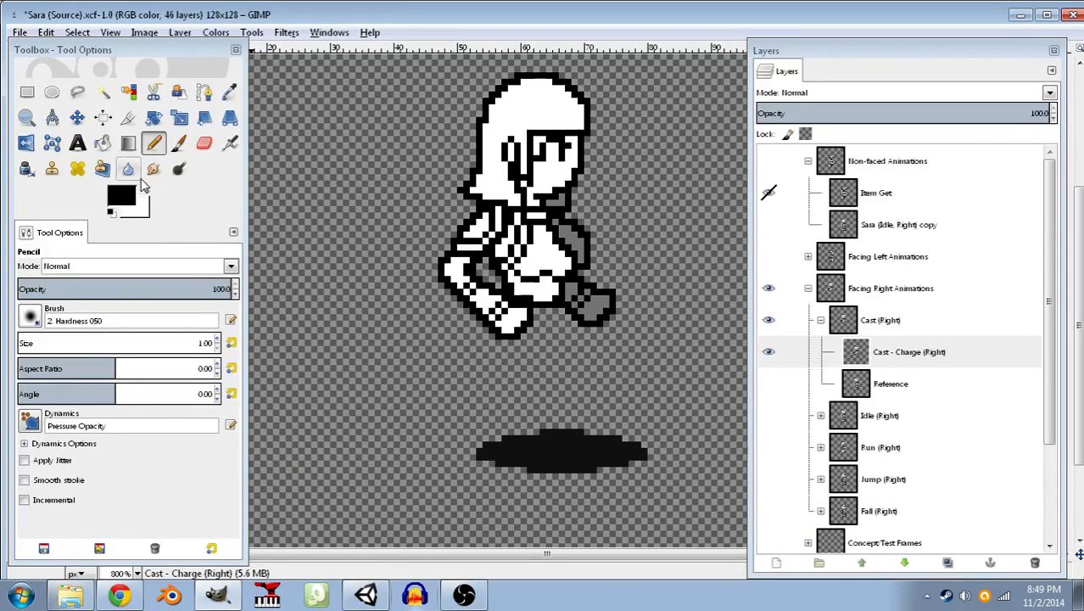
scroll(547, 284, up, 2)
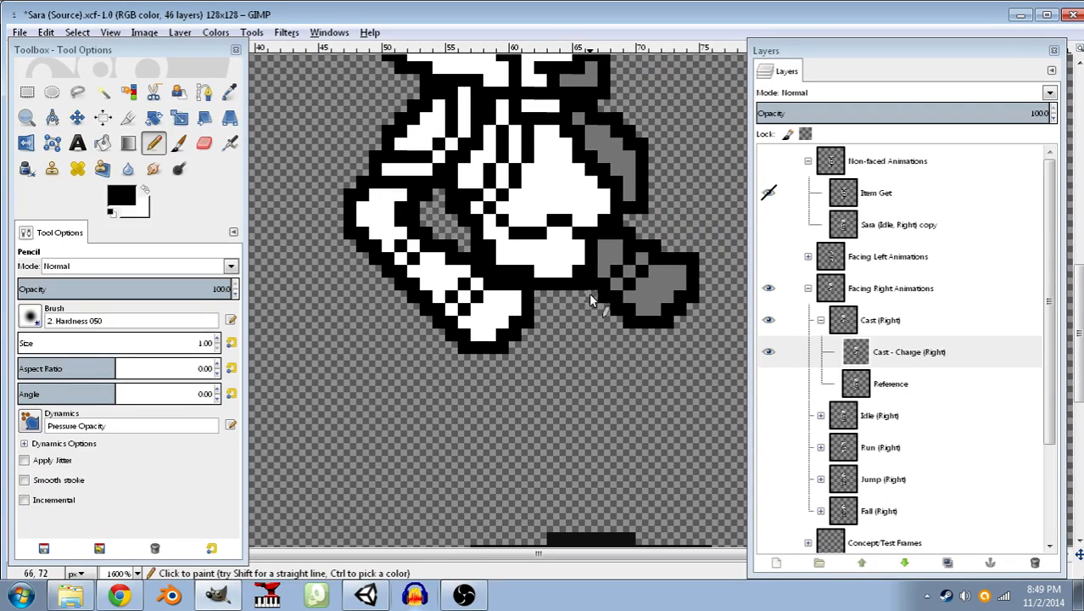
drag(576, 294, 543, 299)
click(561, 307)
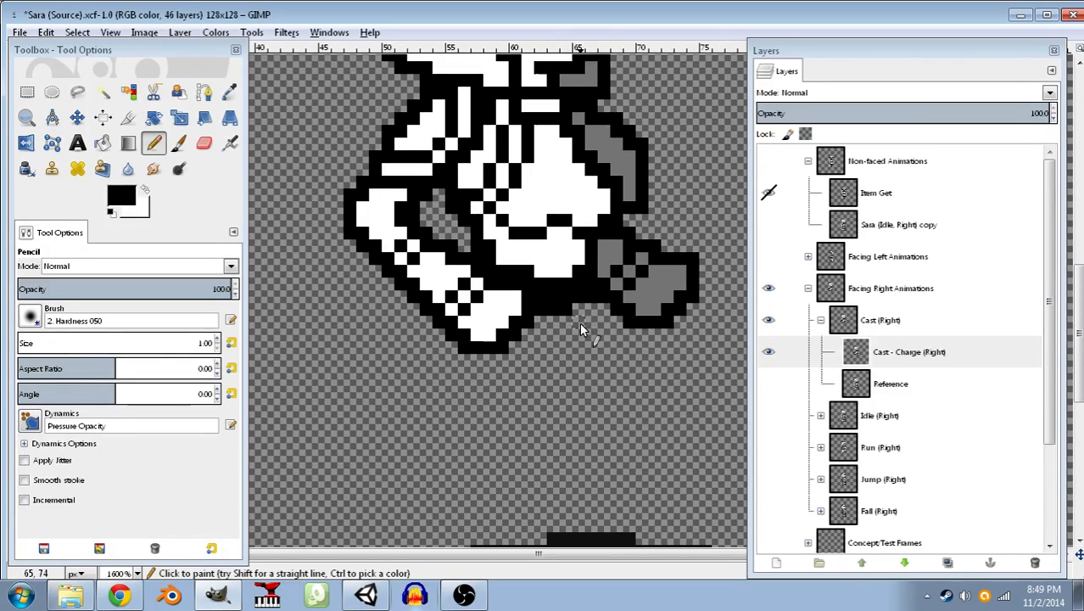
- Compare the Cast - Charge (Right) frame with the Reference layer around the hips by toggling the visibility of both layers
click(882, 384)
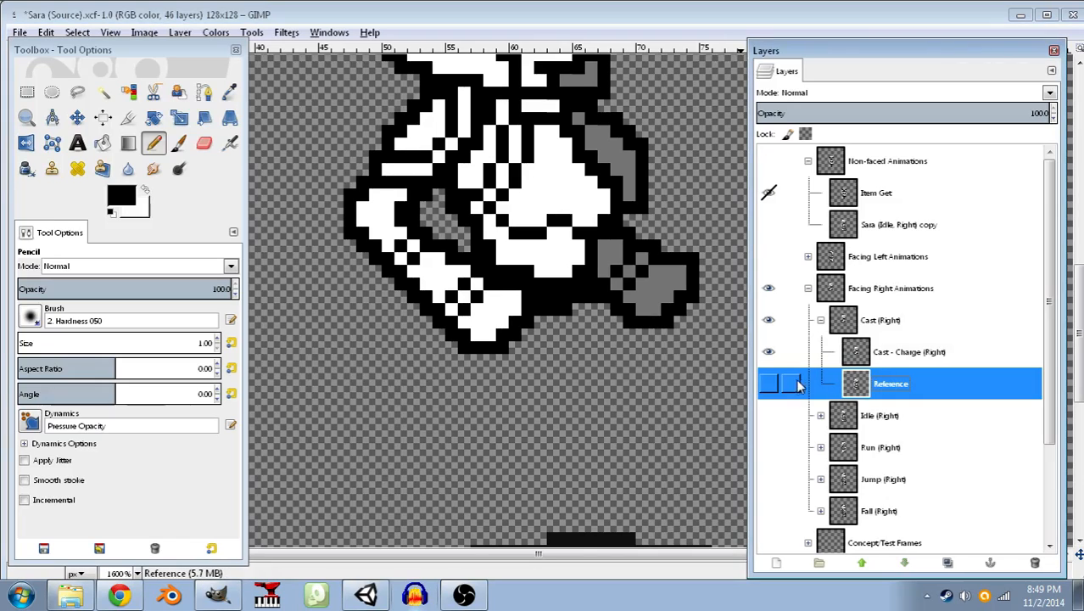
click(770, 385)
click(770, 385)
click(770, 385)
click(770, 386)
click(770, 385)
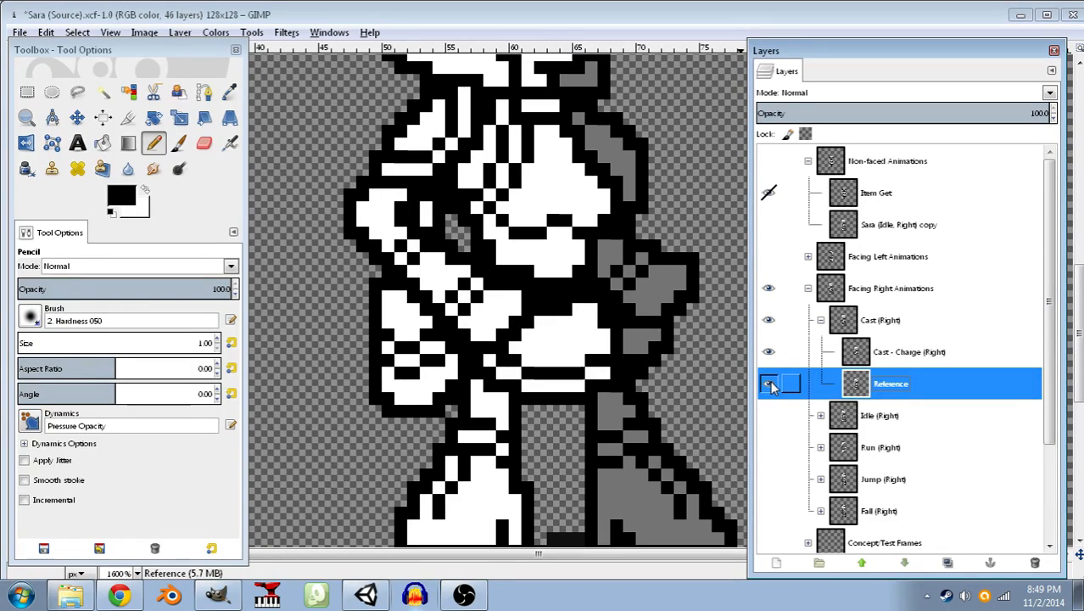
click(770, 352)
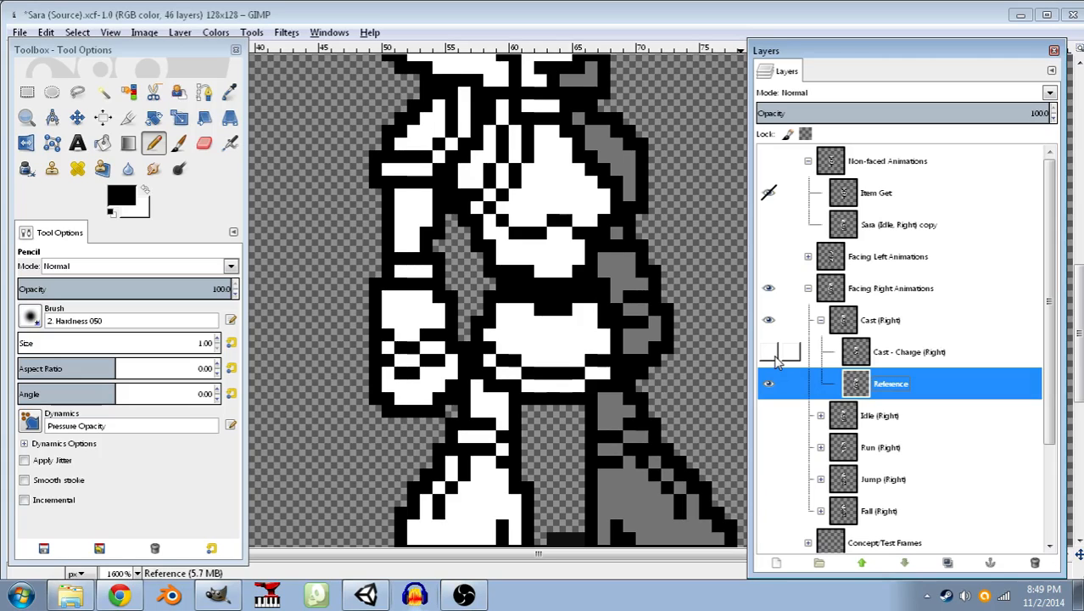
click(771, 353)
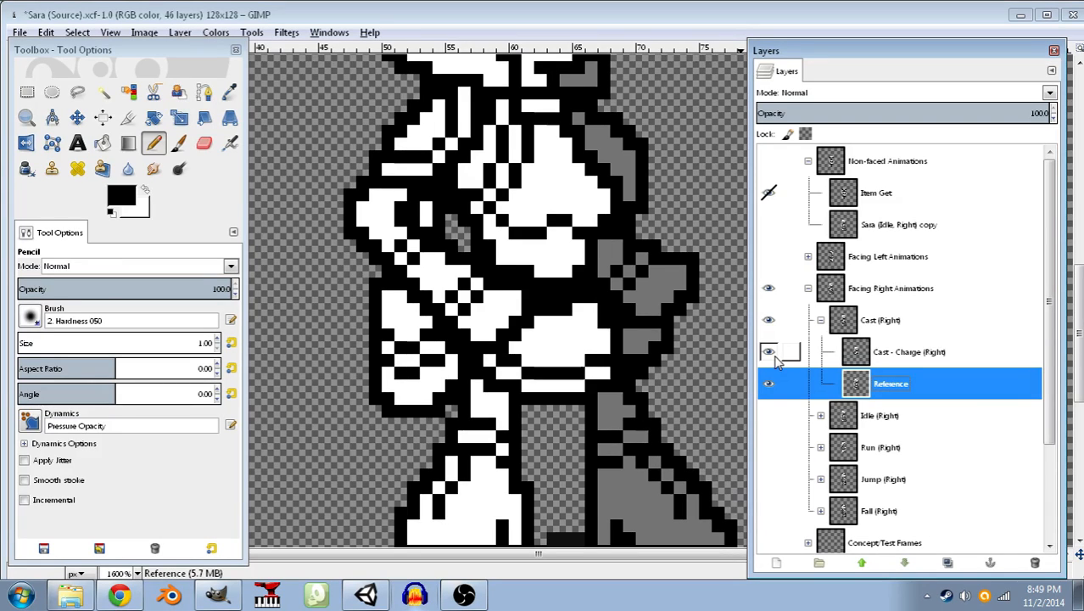
click(770, 385)
click(770, 385)
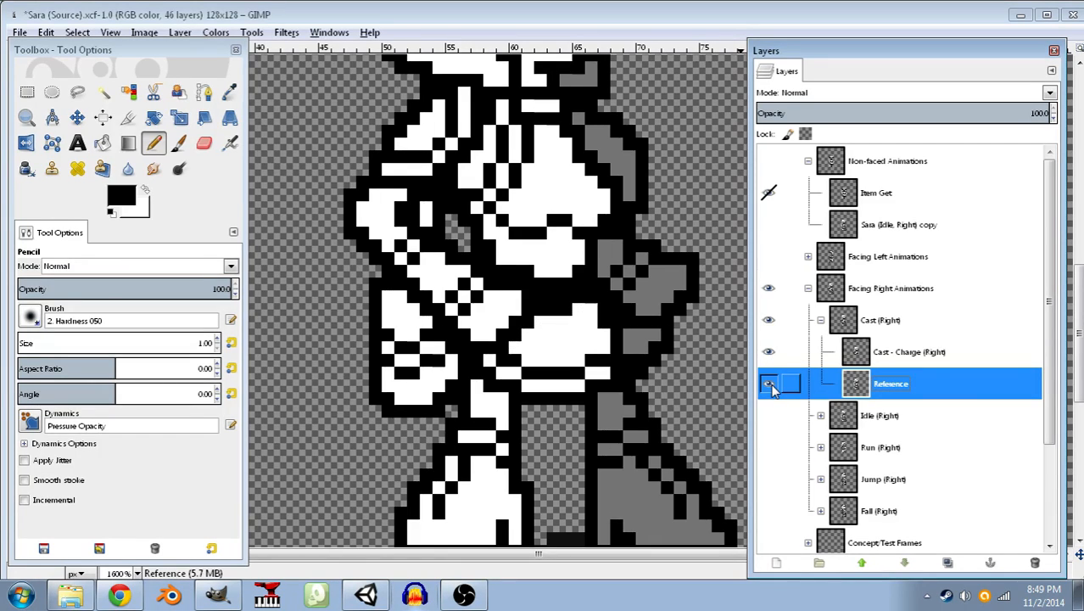
click(770, 385)
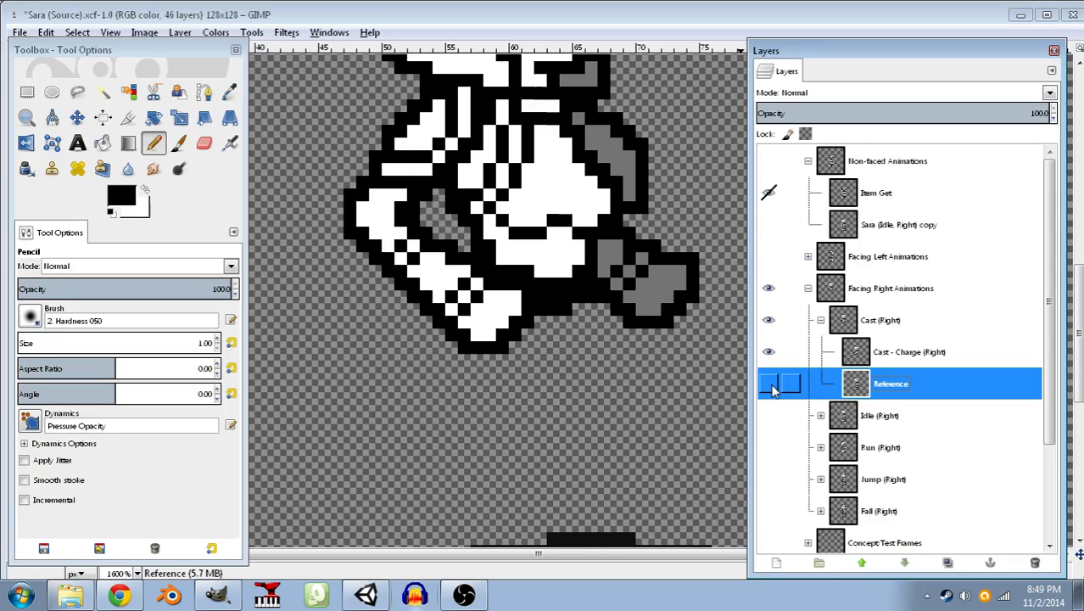
click(770, 385)
click(770, 353)
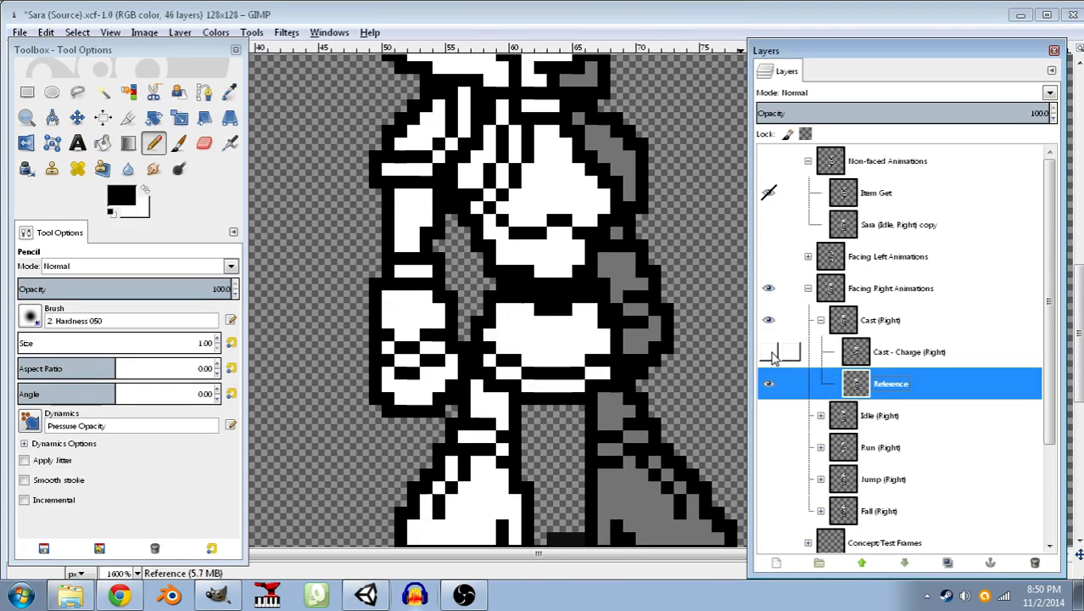
click(770, 353)
click(770, 385)
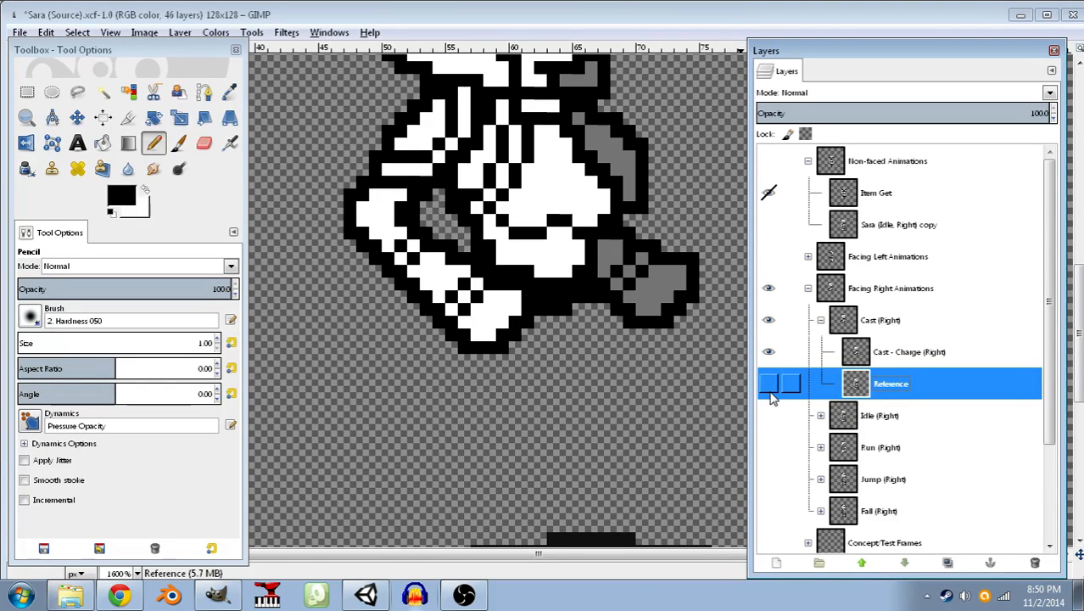
- Make Cast - Charge (Right) the active layer and leave the Reference layer hidden after a brief check
click(590, 306)
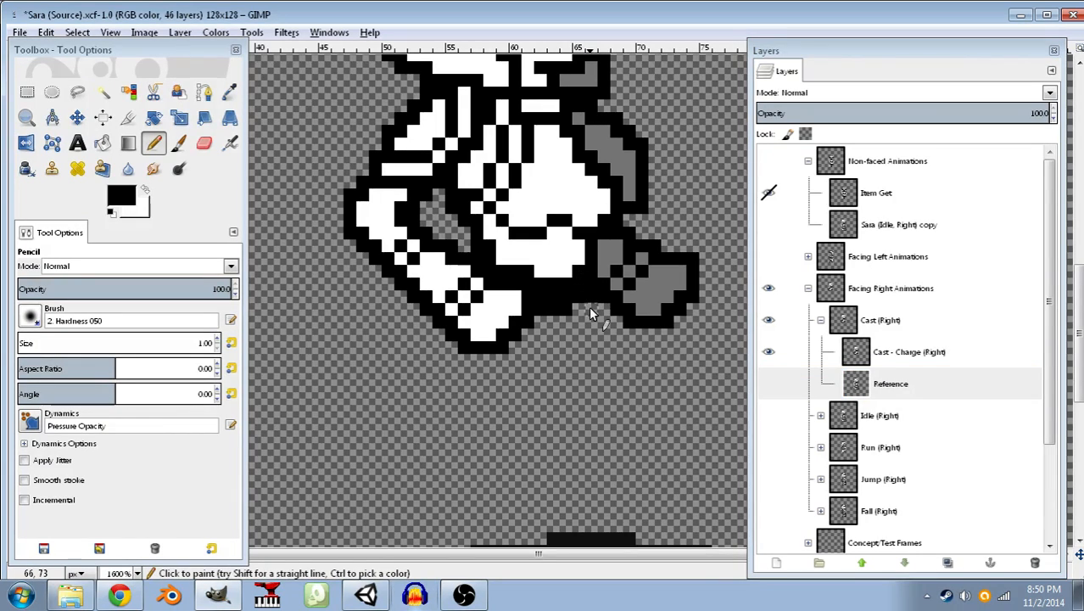
click(771, 384)
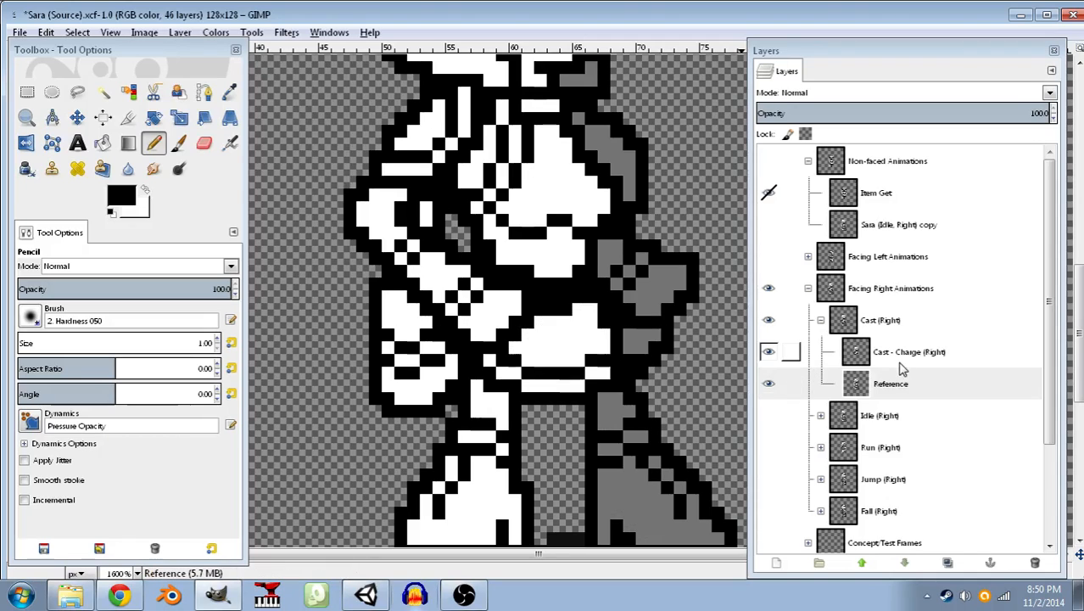
click(897, 356)
click(769, 385)
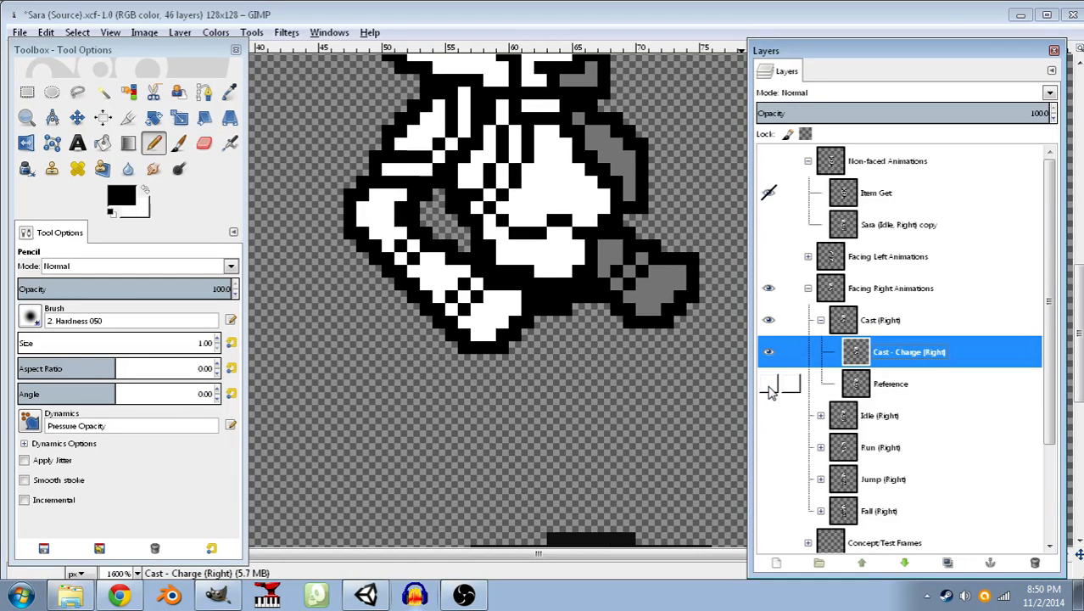
- Outline the front edge and bottom hem of the hips in black below the torso with the Pencil
click(581, 271)
click(589, 282)
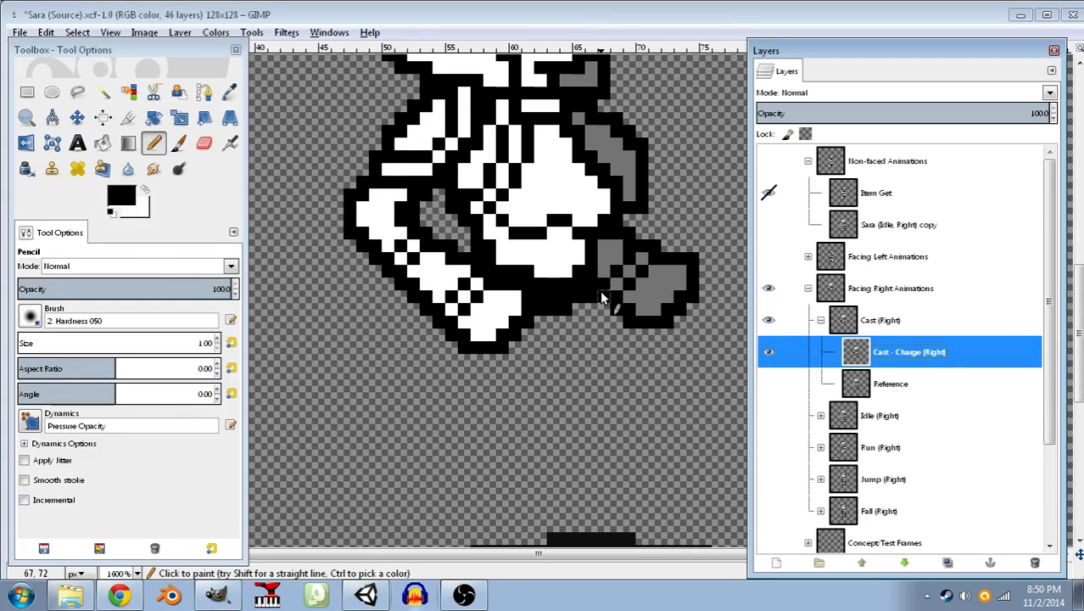
click(614, 310)
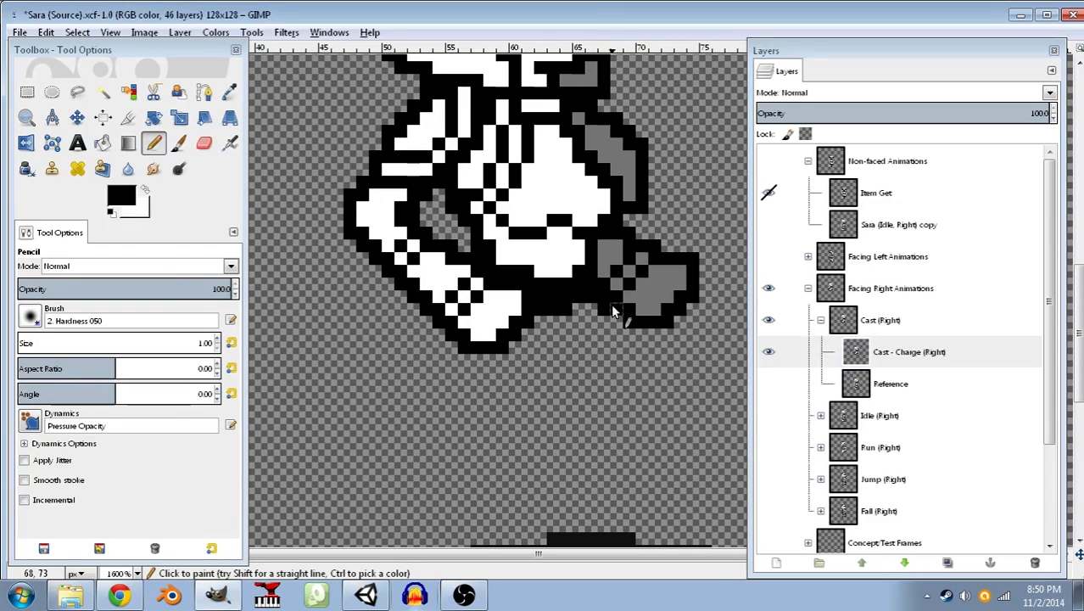
click(622, 333)
click(636, 351)
click(592, 373)
click(575, 382)
click(564, 384)
- Draw the black trim line across the hips and close the outline at the rear beneath the near hand
click(572, 362)
click(559, 360)
click(532, 364)
click(516, 371)
click(506, 379)
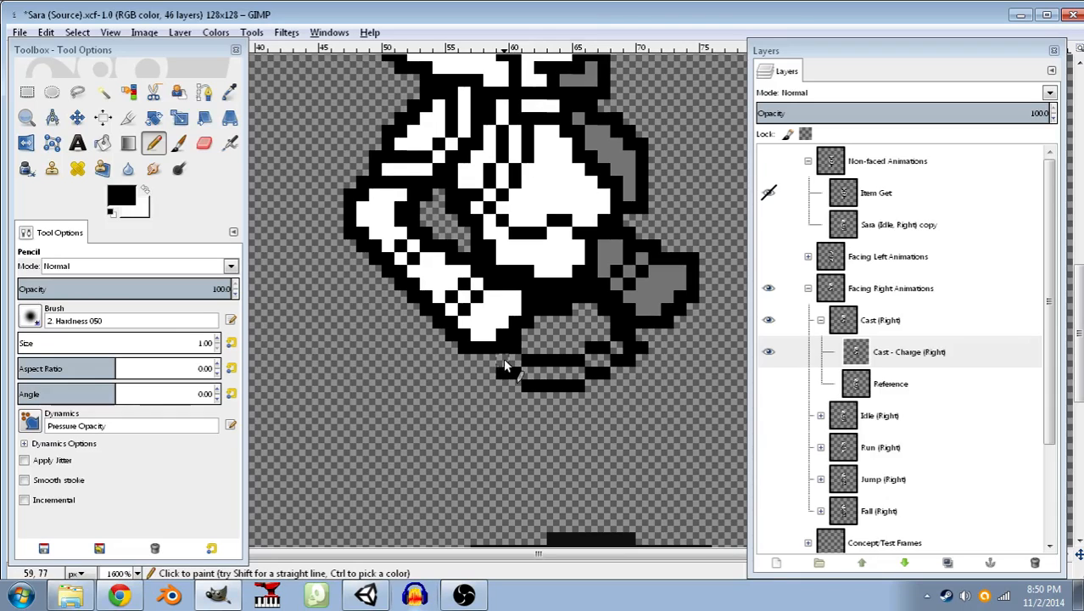
click(493, 360)
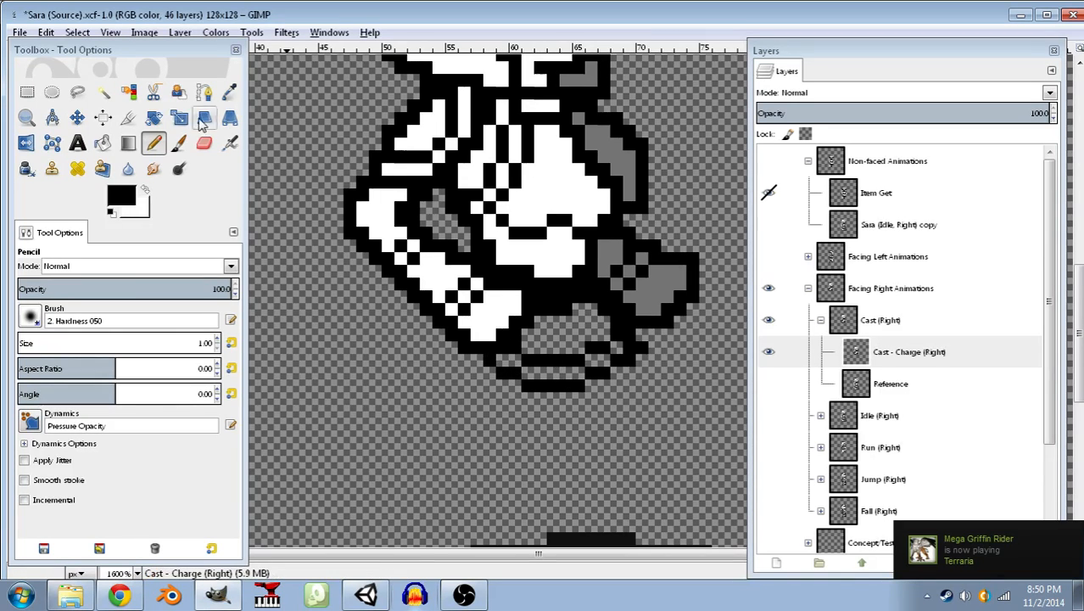
- Fill the hips and the trim band below them with white using Bucket Fill
click(145, 190)
click(102, 142)
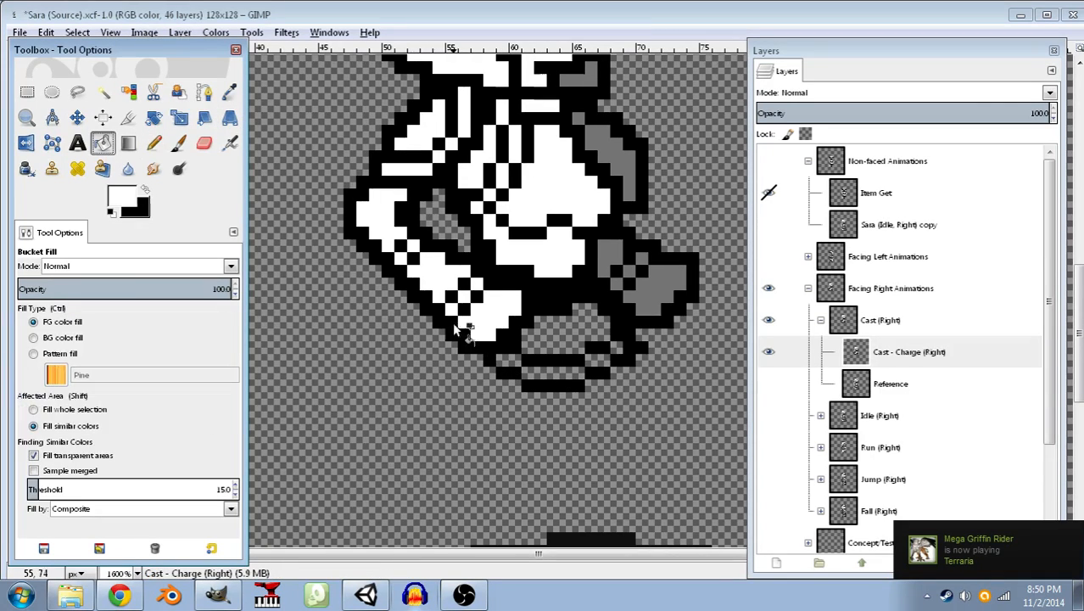
click(548, 348)
click(562, 375)
click(595, 361)
click(619, 348)
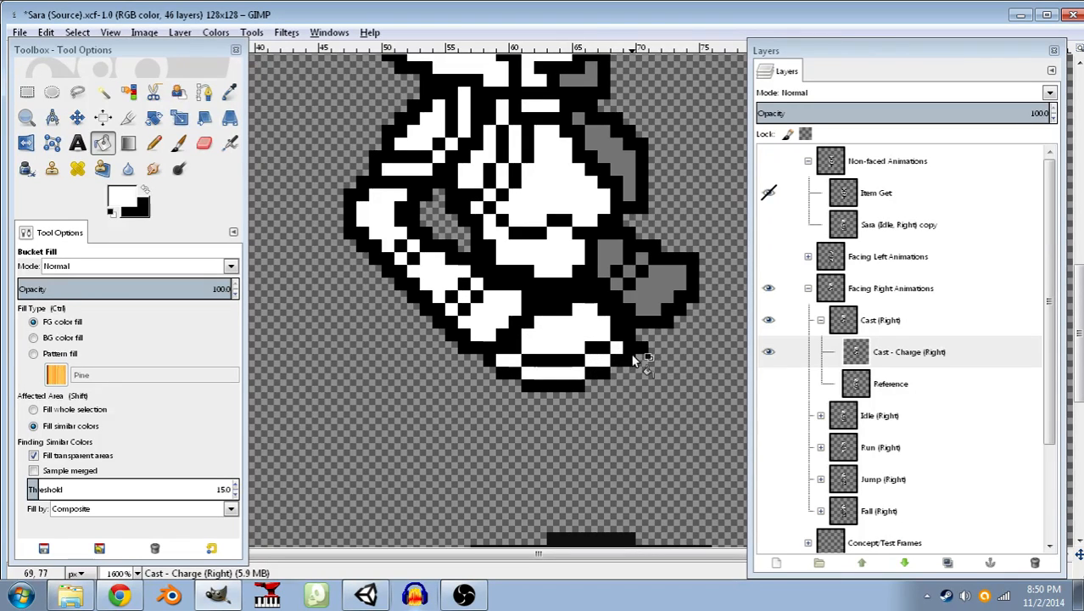
- Thicken the lower corners of the hip outline and the edge below the near hand with black Pencil pixels
click(145, 190)
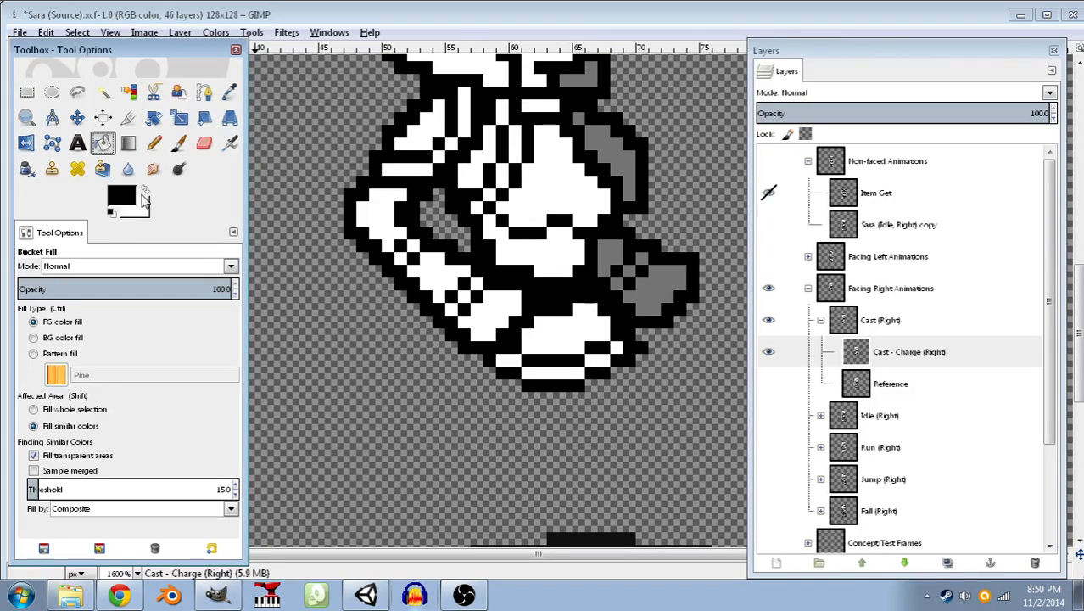
click(153, 144)
click(616, 371)
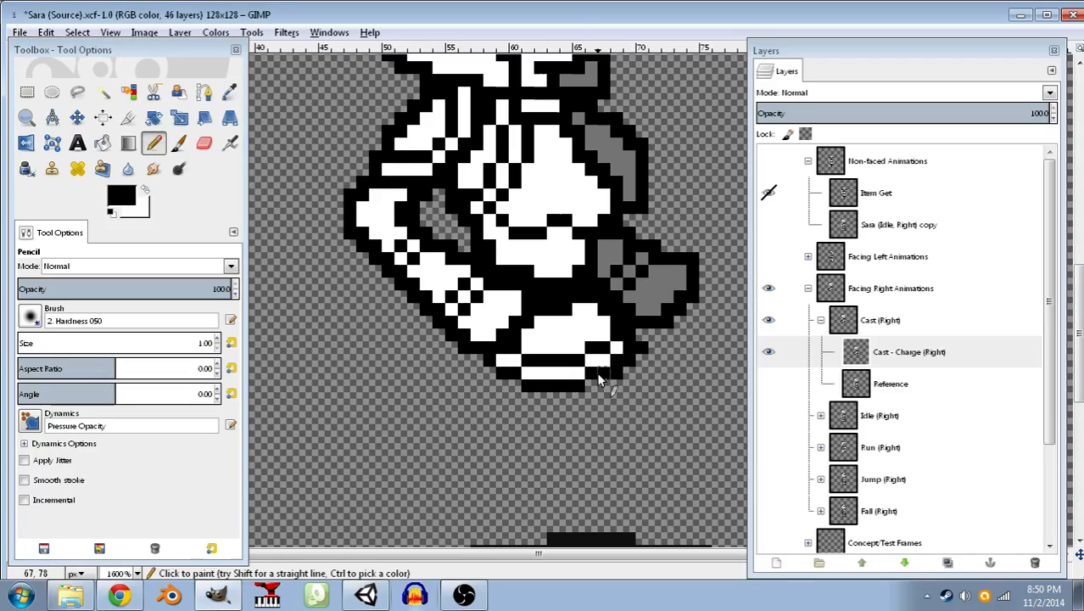
click(592, 383)
click(515, 386)
click(492, 374)
click(481, 361)
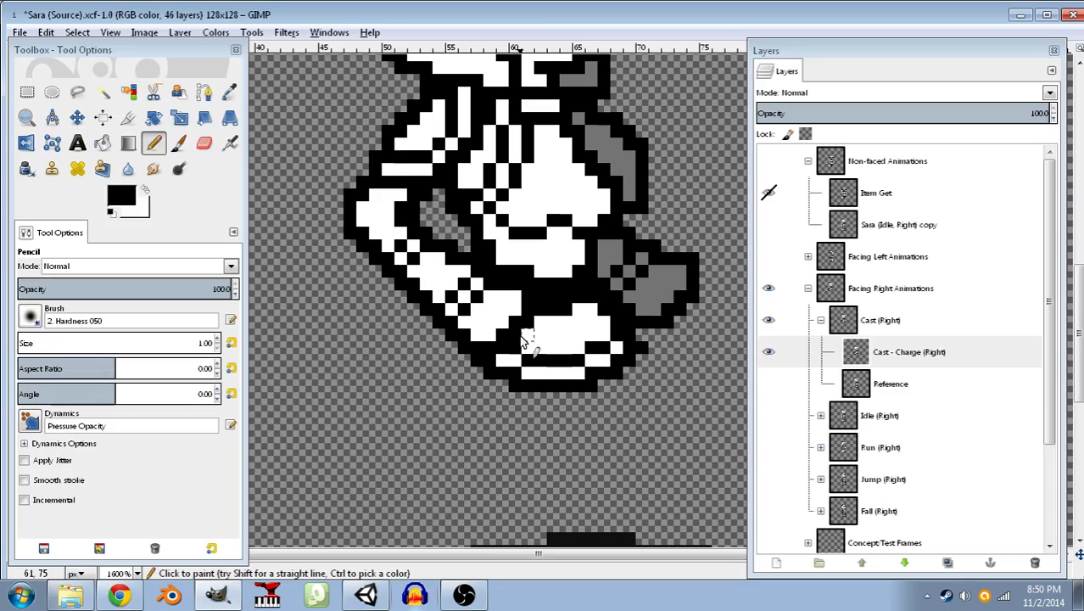
click(469, 350)
- Check the Reference layer's legs, and outline the near leg and the front of the boot's cuff in black below the hips
scroll(594, 399, down, 3)
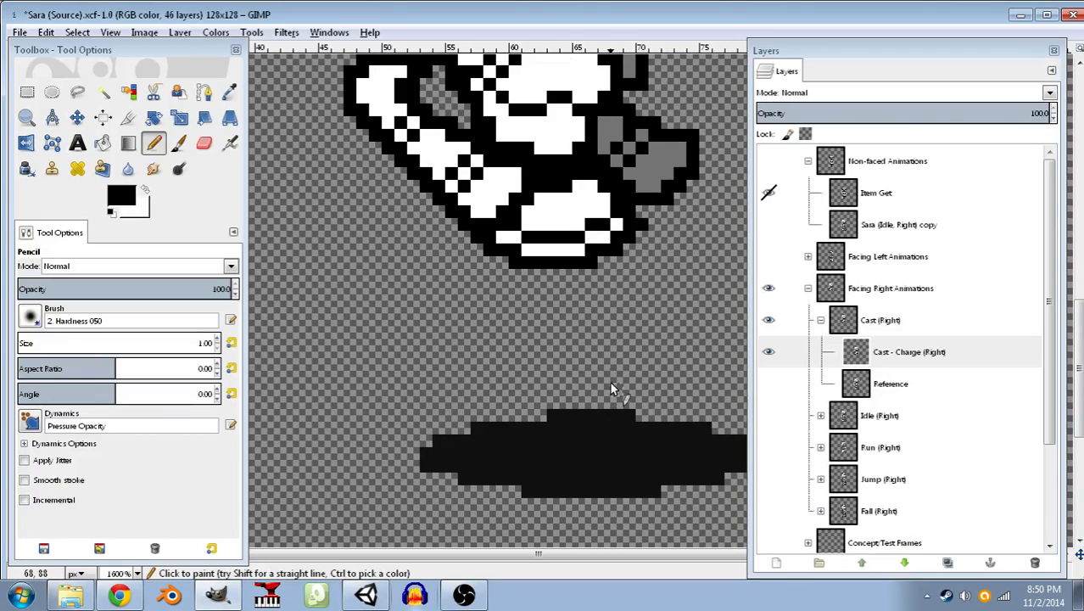
click(768, 383)
click(768, 352)
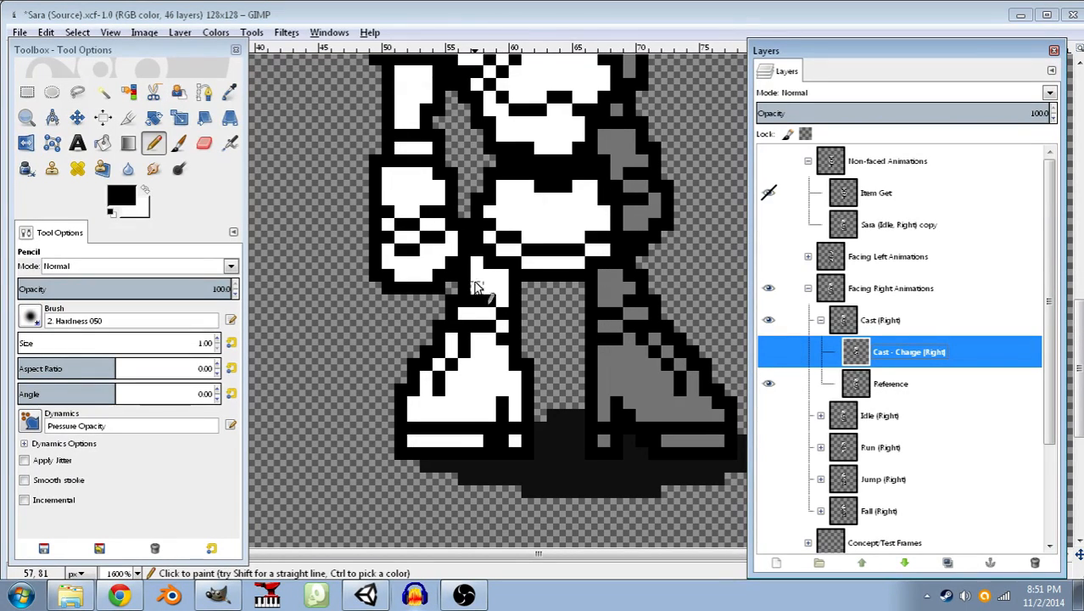
click(769, 383)
click(768, 352)
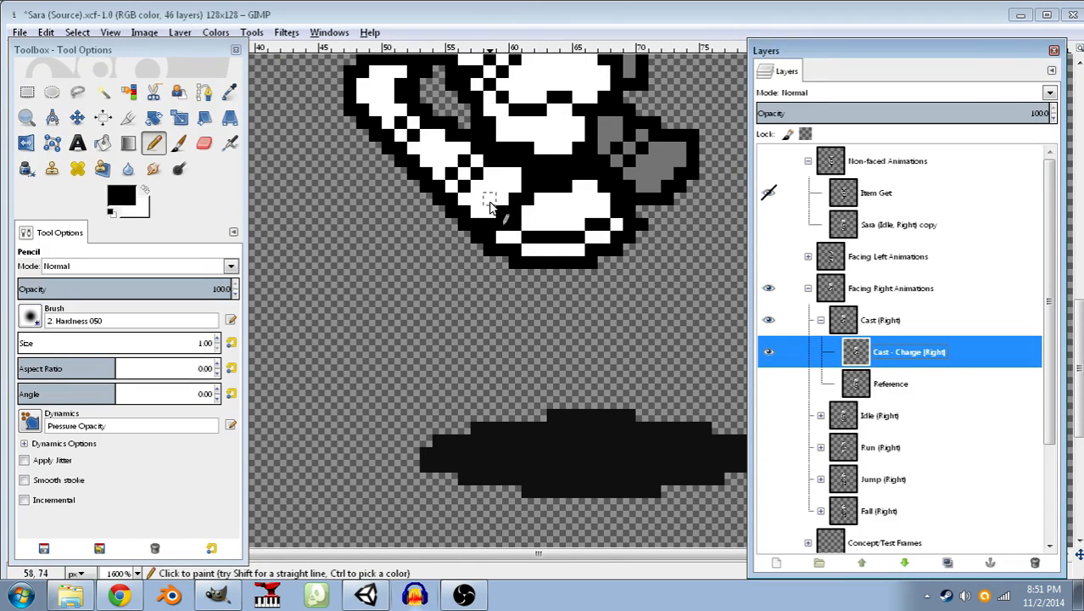
click(489, 249)
click(501, 259)
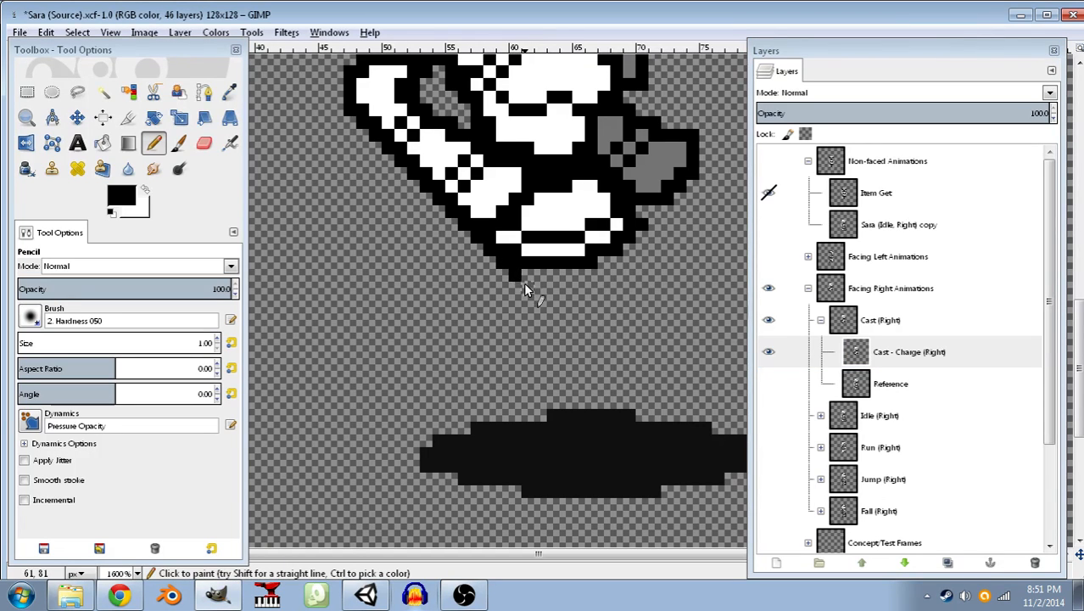
click(535, 284)
click(551, 299)
click(562, 296)
drag(567, 289, 580, 290)
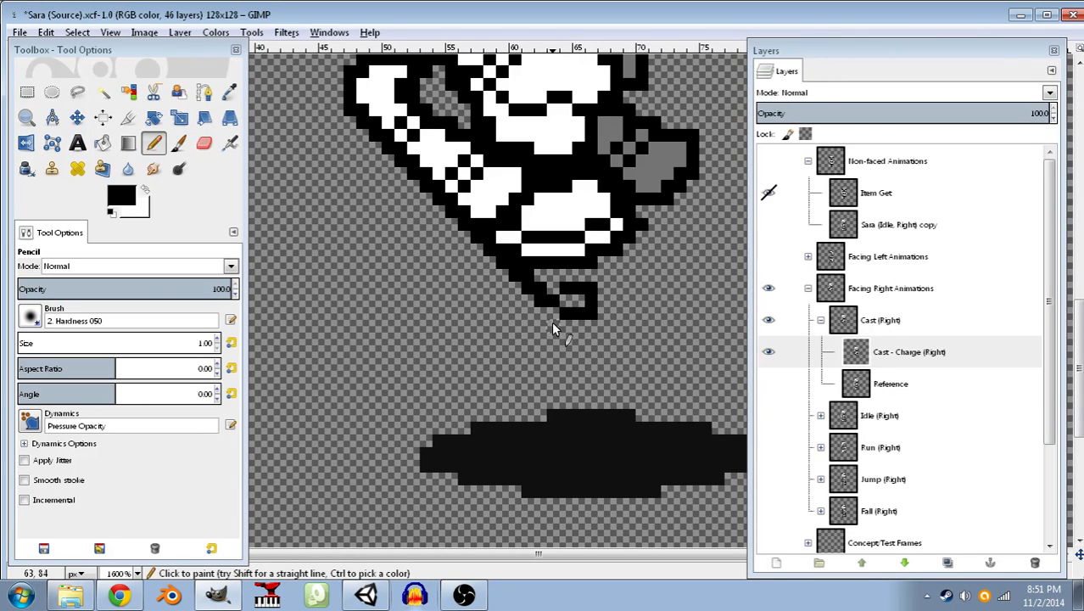
- Draw the boot shaft's back edge down to the ground shadow and start its front edge, checking against the Reference layer
drag(553, 320, 540, 317)
drag(535, 338, 537, 366)
drag(601, 314, 599, 344)
click(768, 384)
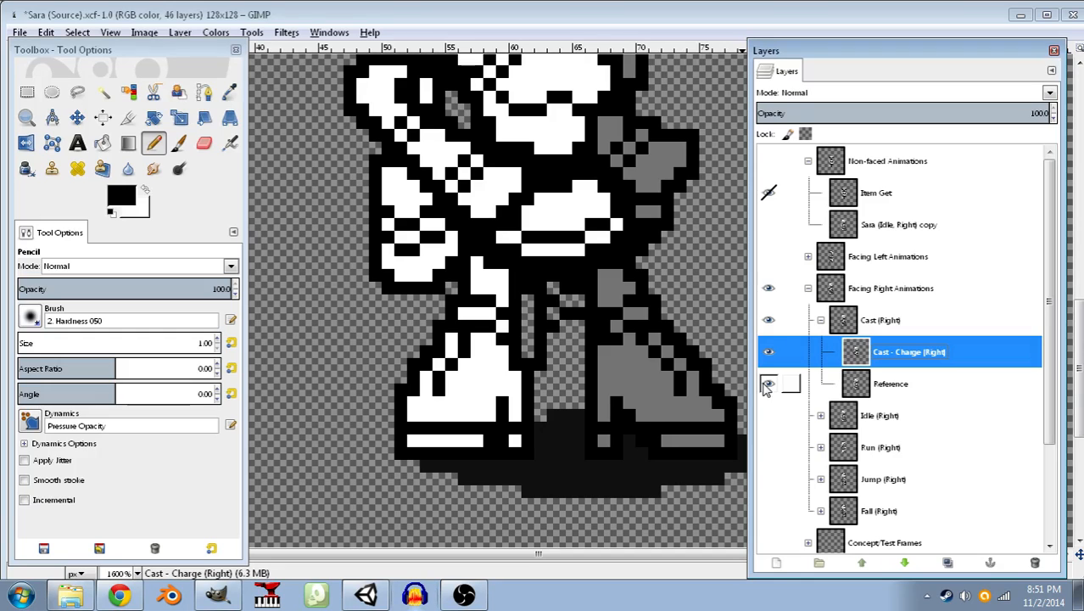
click(768, 385)
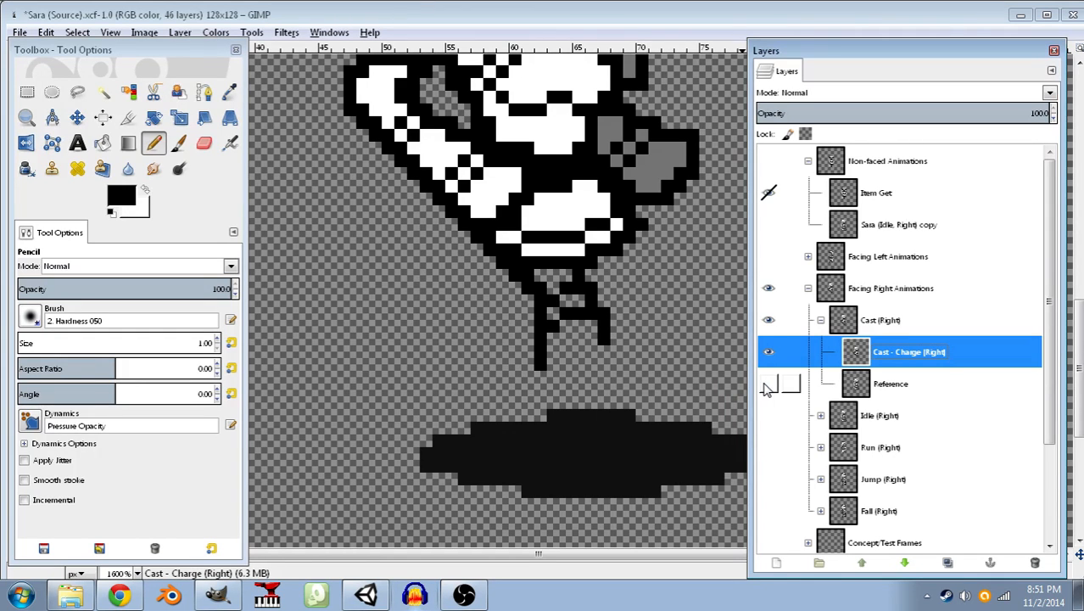
drag(526, 363, 528, 413)
click(768, 384)
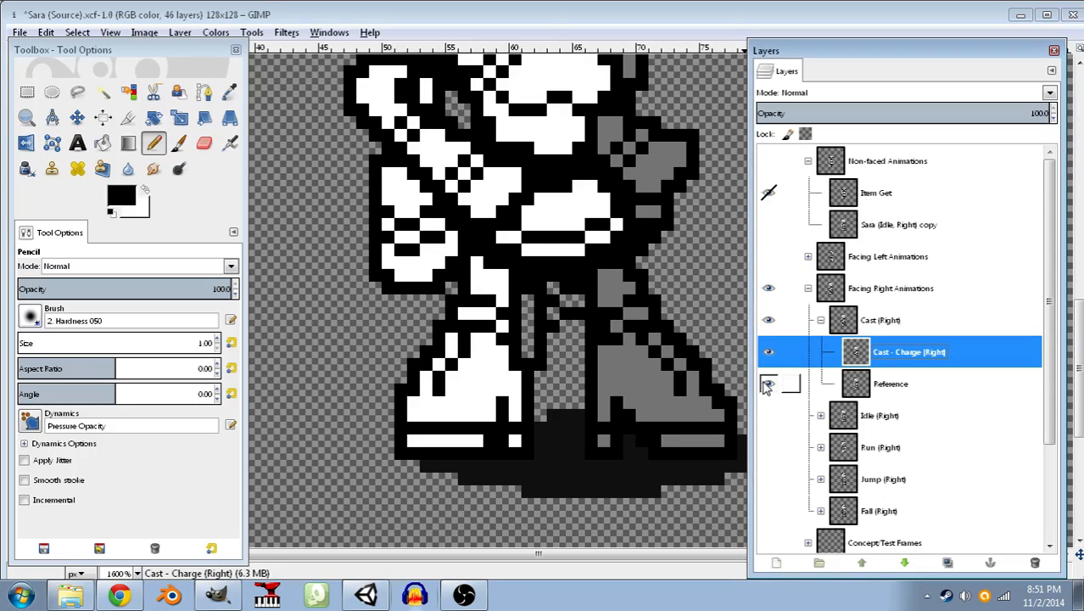
click(767, 384)
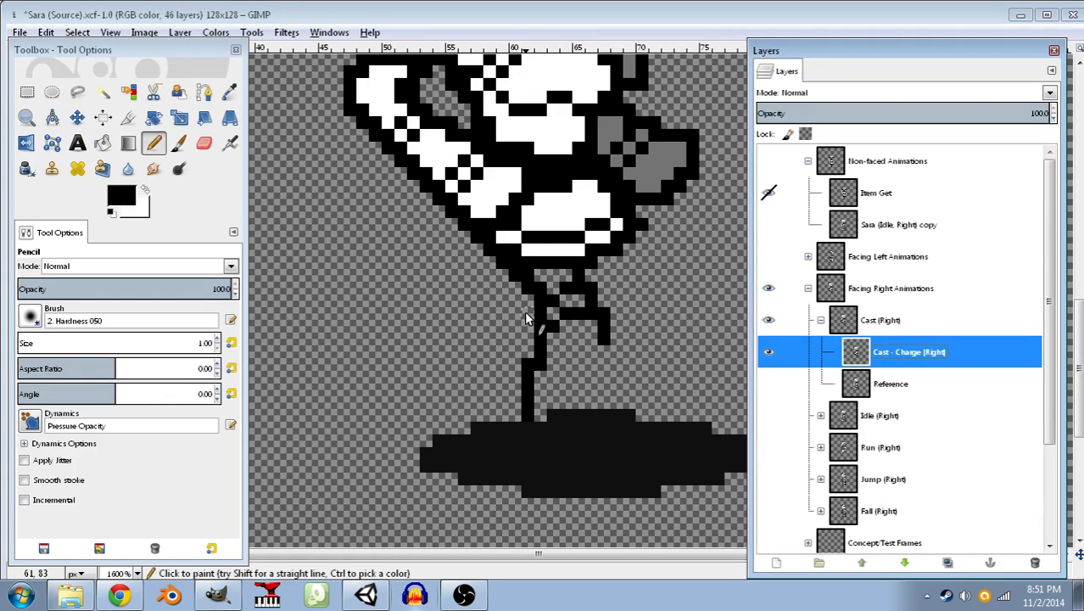
- Outline the boot's heel, arch and sole in black over the ground shadow
mouse_move(528, 424)
mouse_down()
mouse_move(553, 451)
mouse_move(553, 414)
mouse_move(540, 431)
mouse_move(553, 407)
mouse_up()
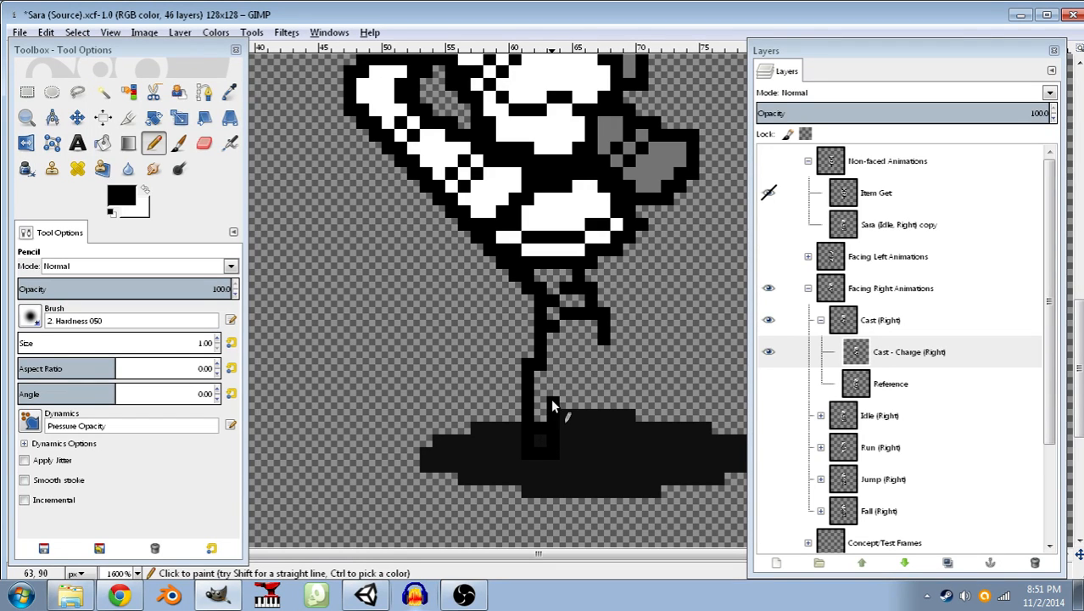
click(591, 450)
click(605, 454)
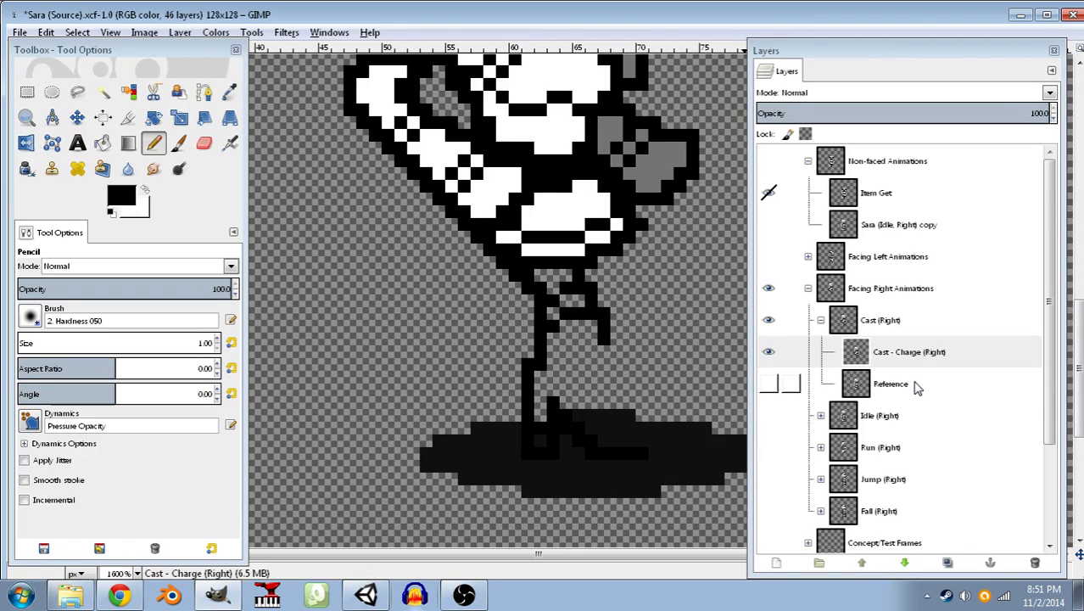
- Draw the boot's front edge diagonally down to the toe and close the foot outline, using the Reference layer as a guide
click(769, 383)
click(769, 383)
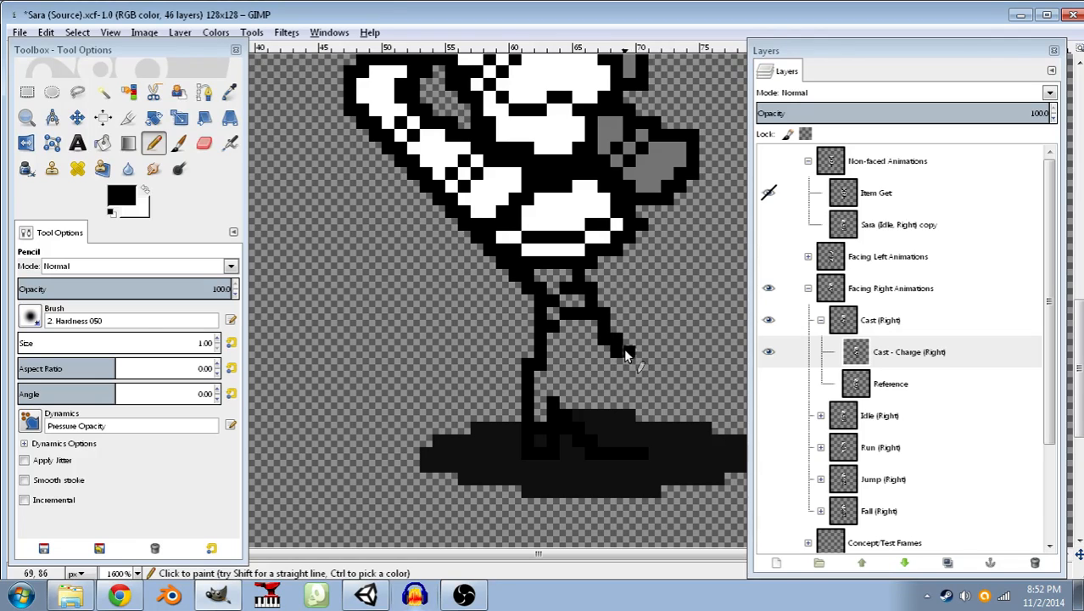
click(769, 383)
click(768, 383)
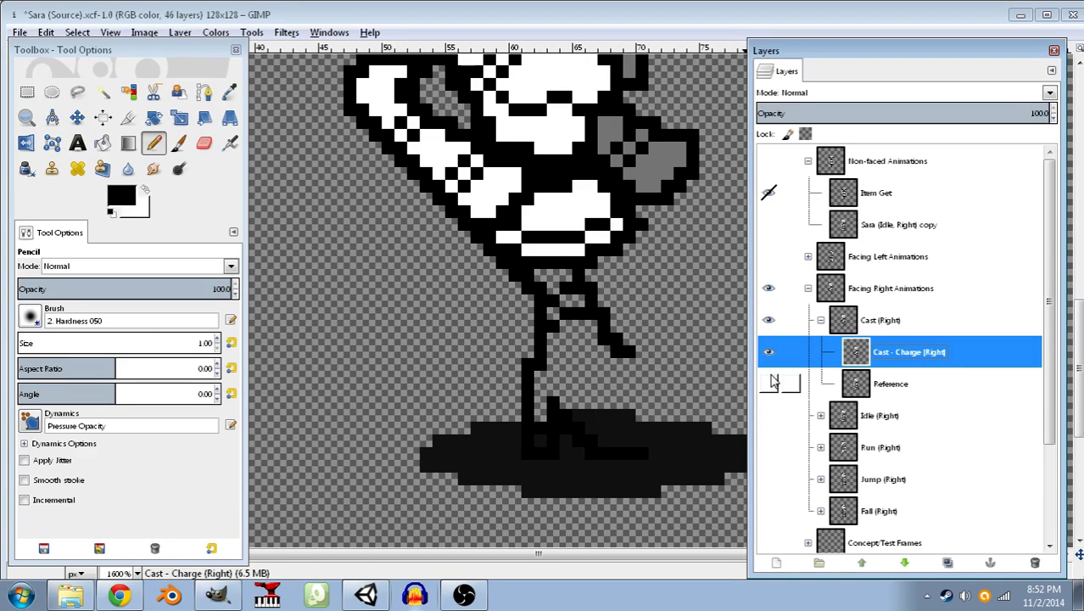
click(633, 368)
mouse_move(633, 368)
mouse_down()
mouse_move(667, 405)
mouse_move(671, 455)
mouse_move(653, 456)
mouse_move(664, 429)
mouse_move(598, 432)
mouse_up()
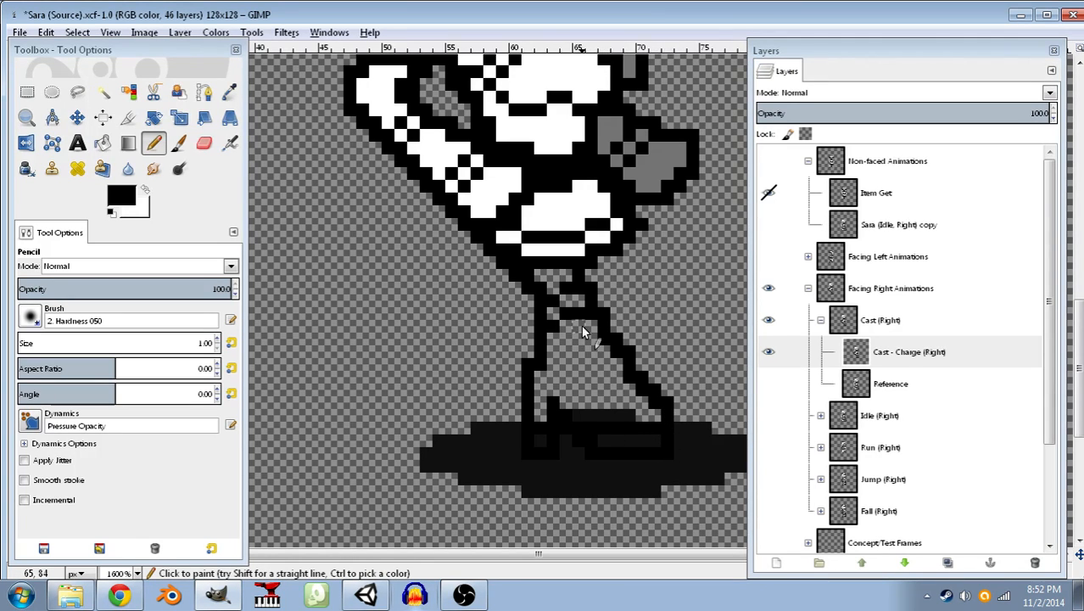
- Bucket-fill the near leg, its cuff, the boot, heel and sole with white in the Cast - Charge (Right) layer
click(144, 194)
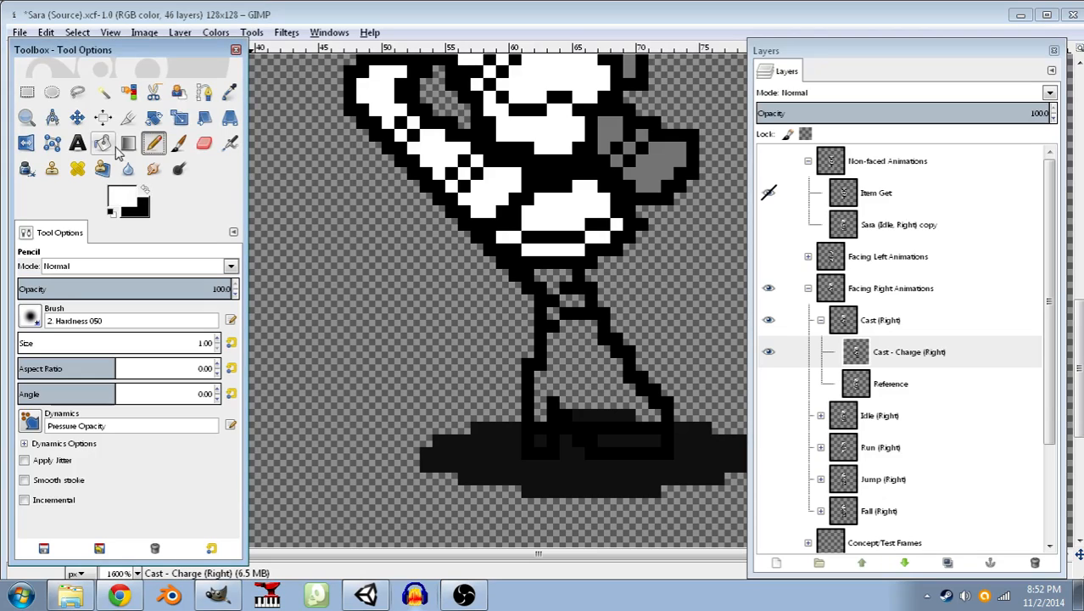
click(102, 143)
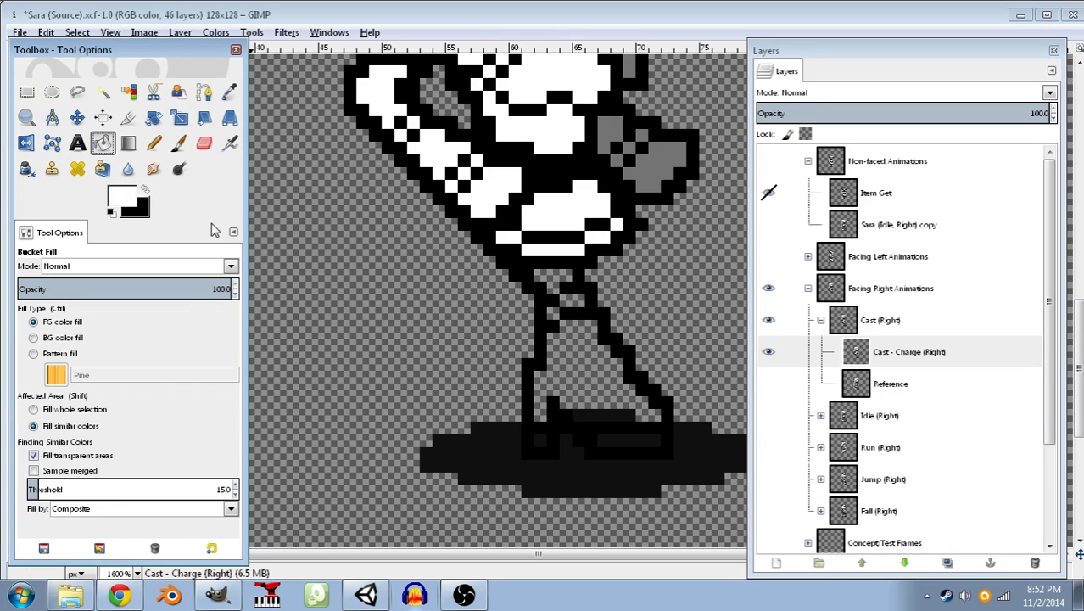
click(547, 374)
click(576, 302)
click(553, 275)
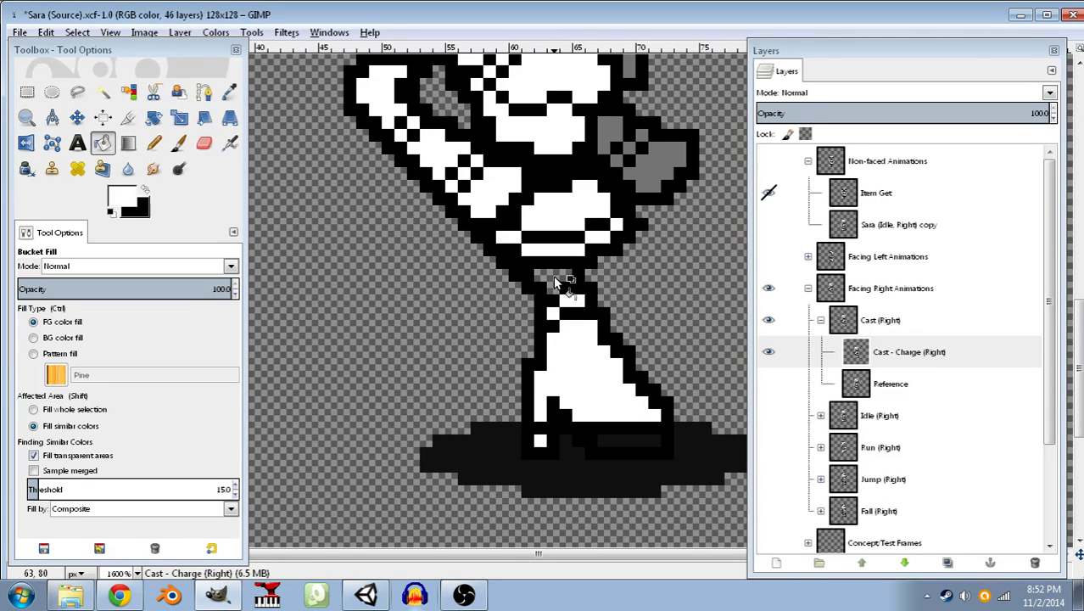
click(606, 441)
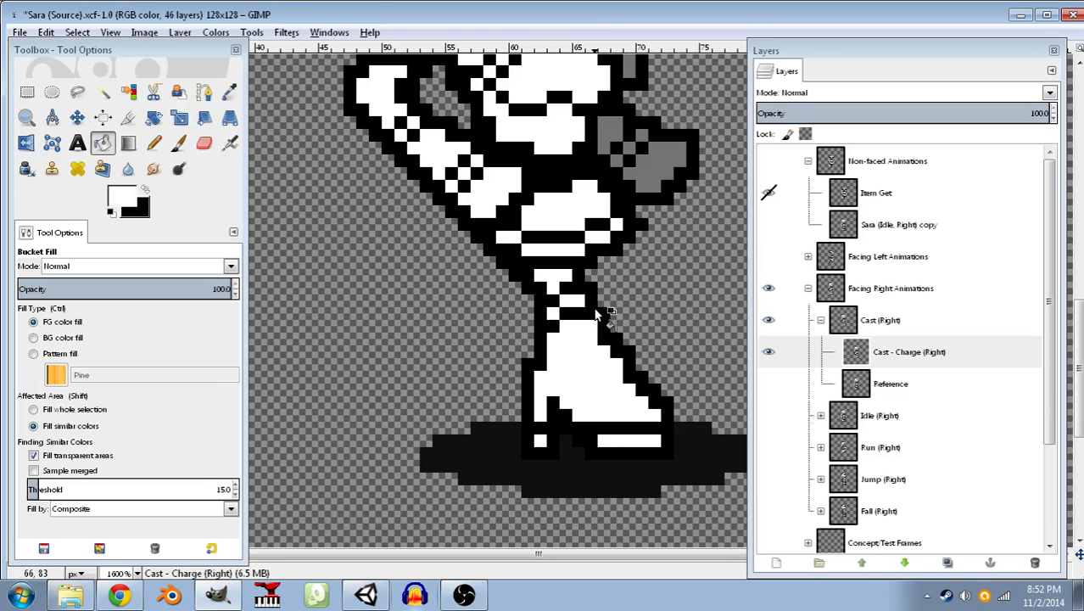
scroll(711, 292, up, 5)
ctrl+scroll(711, 293, down, 7)
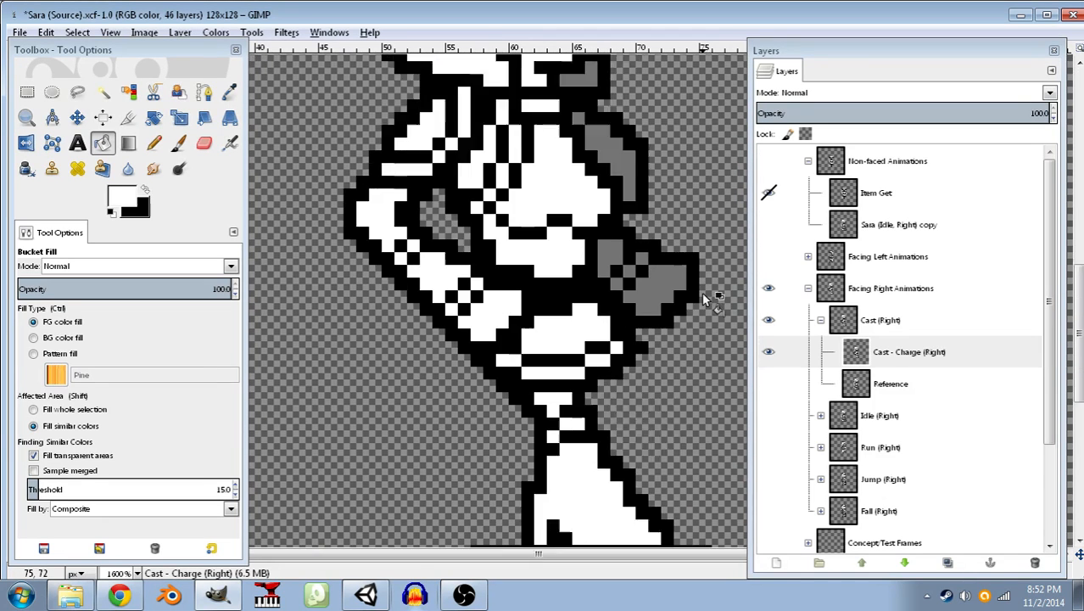
ctrl+scroll(695, 297, down, 1)
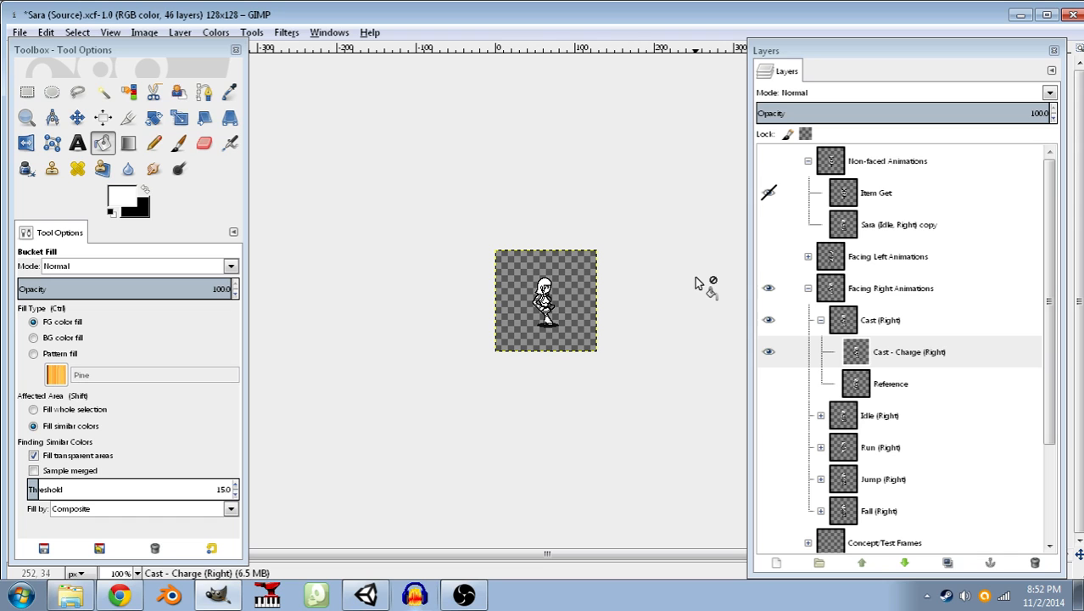
- Outline the far thigh in black with the Pencil, from the front of the hips down to the near knee
scroll(636, 281, up, 5)
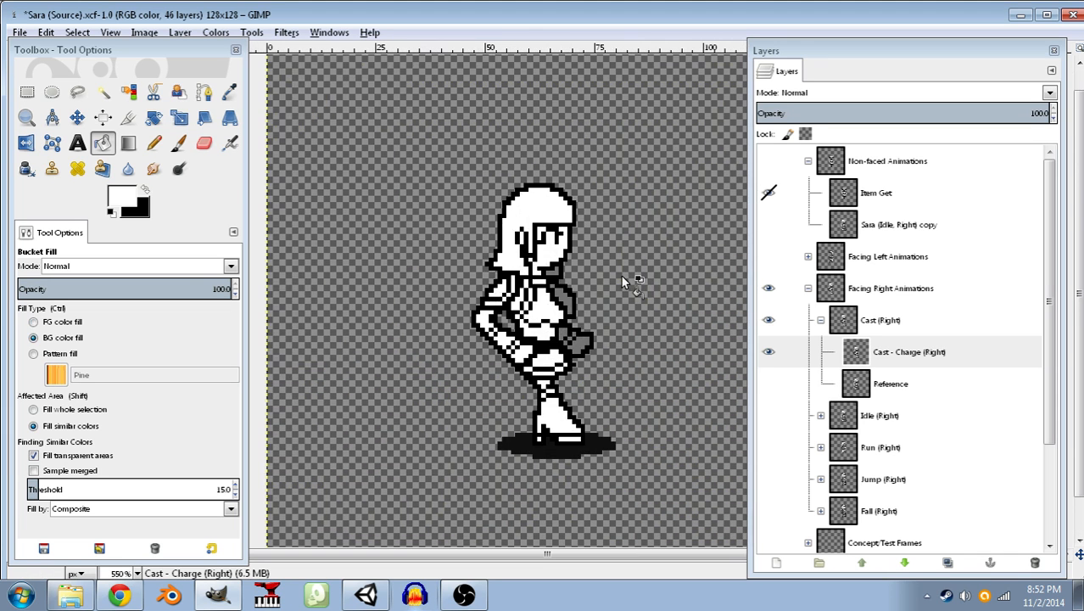
scroll(594, 353, up, 5)
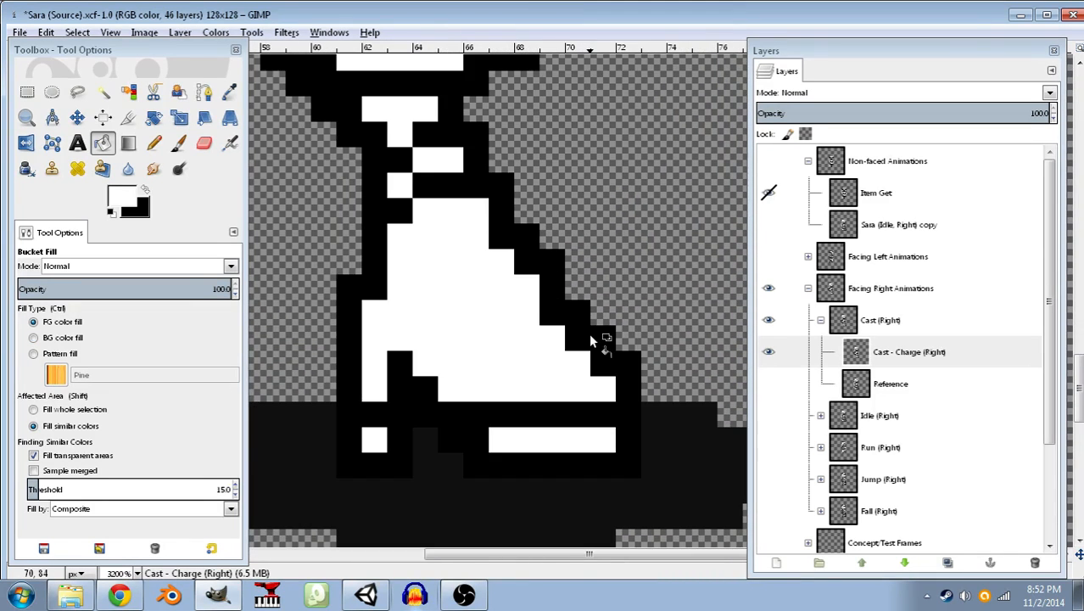
drag(591, 337, 632, 415)
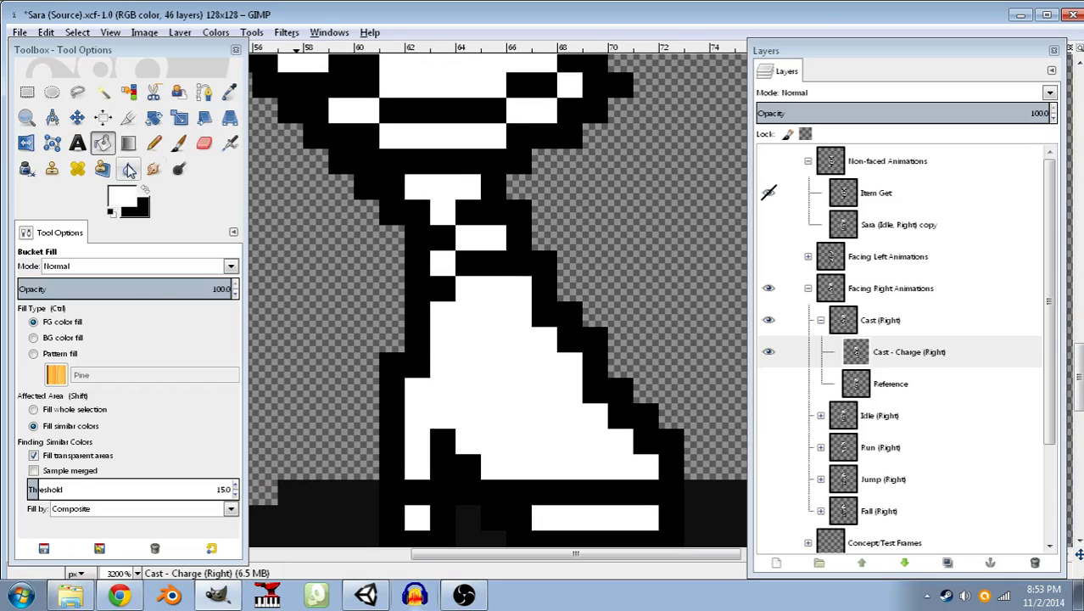
click(145, 188)
click(154, 142)
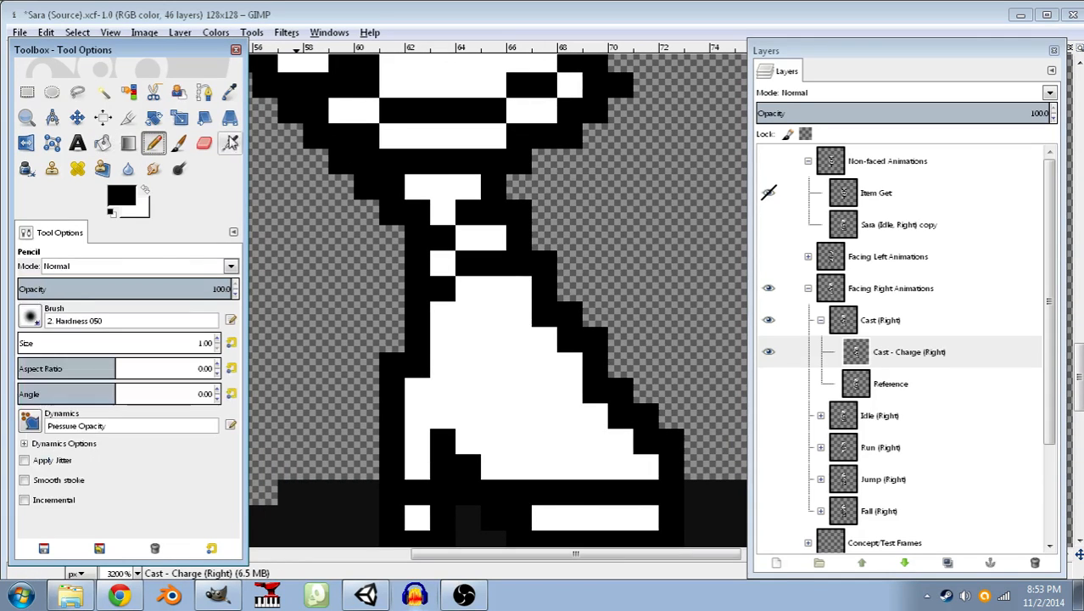
click(571, 157)
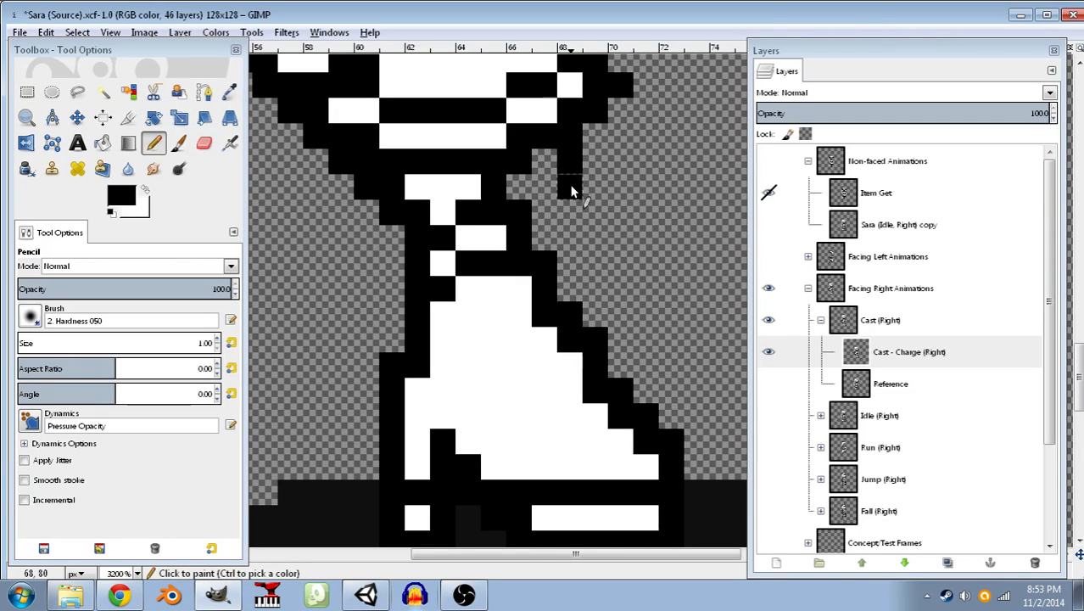
click(570, 187)
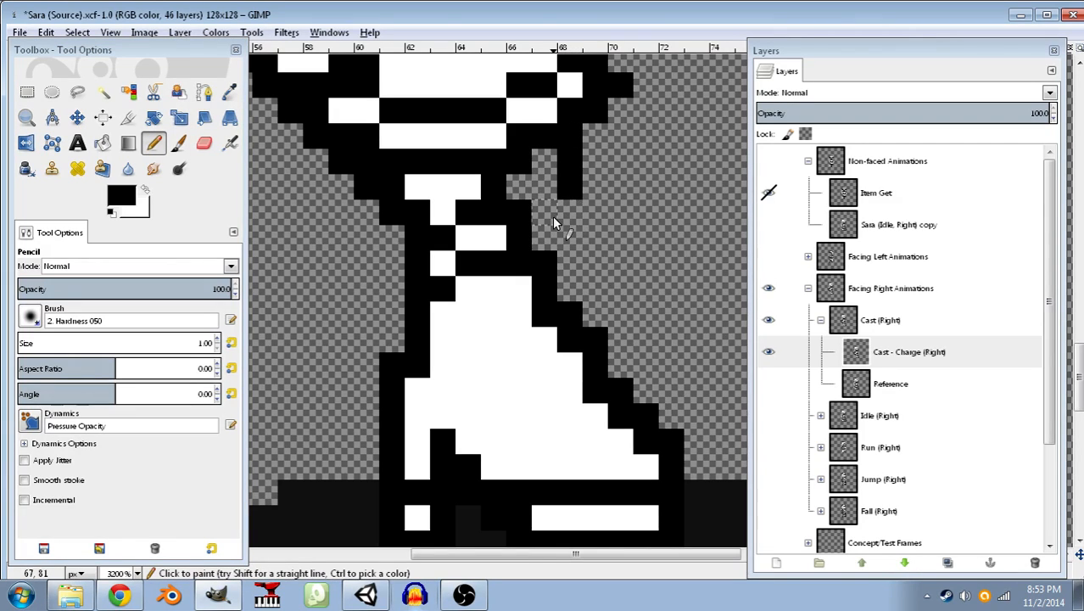
click(549, 234)
click(570, 214)
- Sample the far arm's grey and pencil it into the gap inside the far thigh's outline
scroll(299, 226, up, 5)
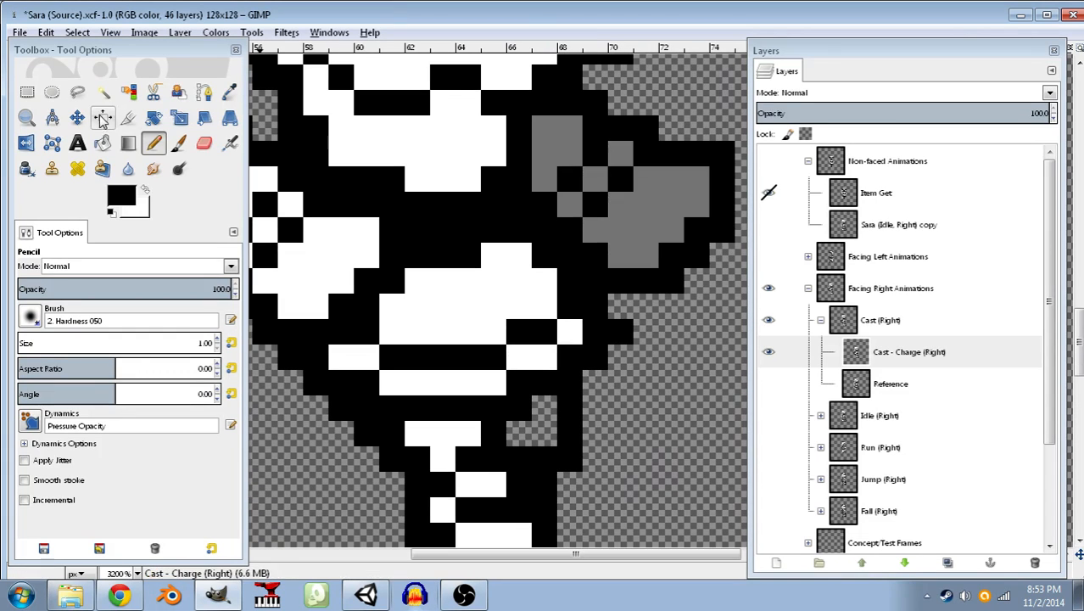
key(o)
click(653, 213)
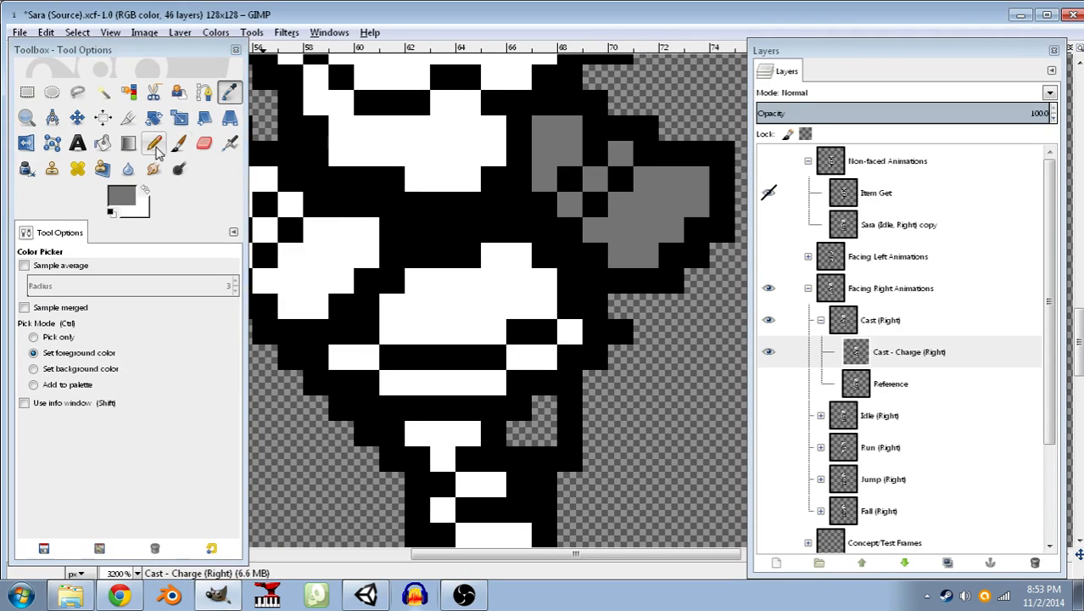
key(n)
click(547, 408)
drag(532, 435, 555, 430)
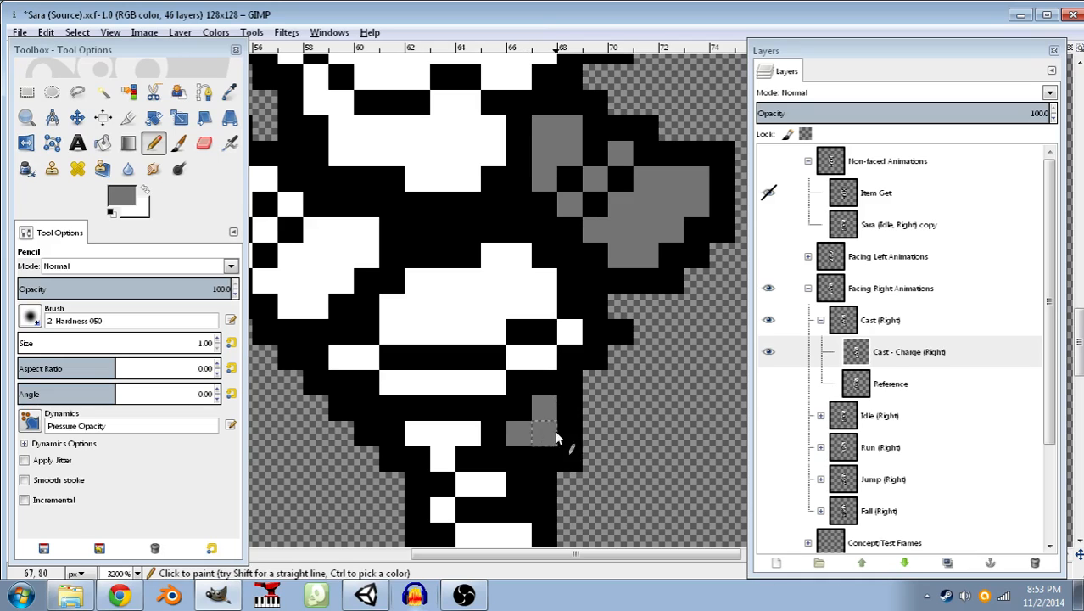
- Restore black as the drawing colour and outline the far leg's upper back edge behind the near knee and boot cuff
scroll(562, 430, down, 3)
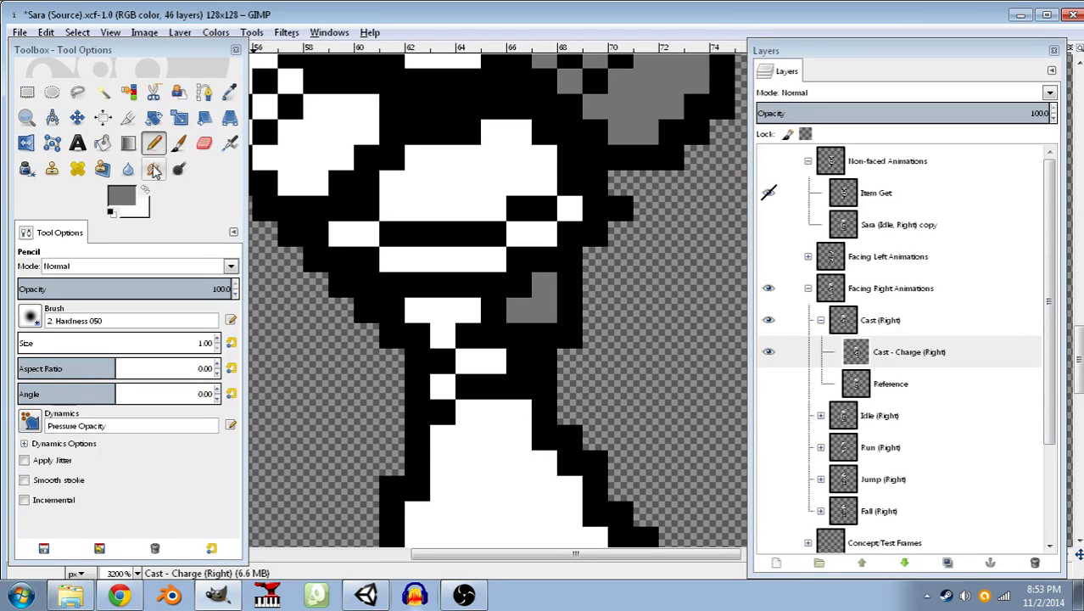
click(111, 212)
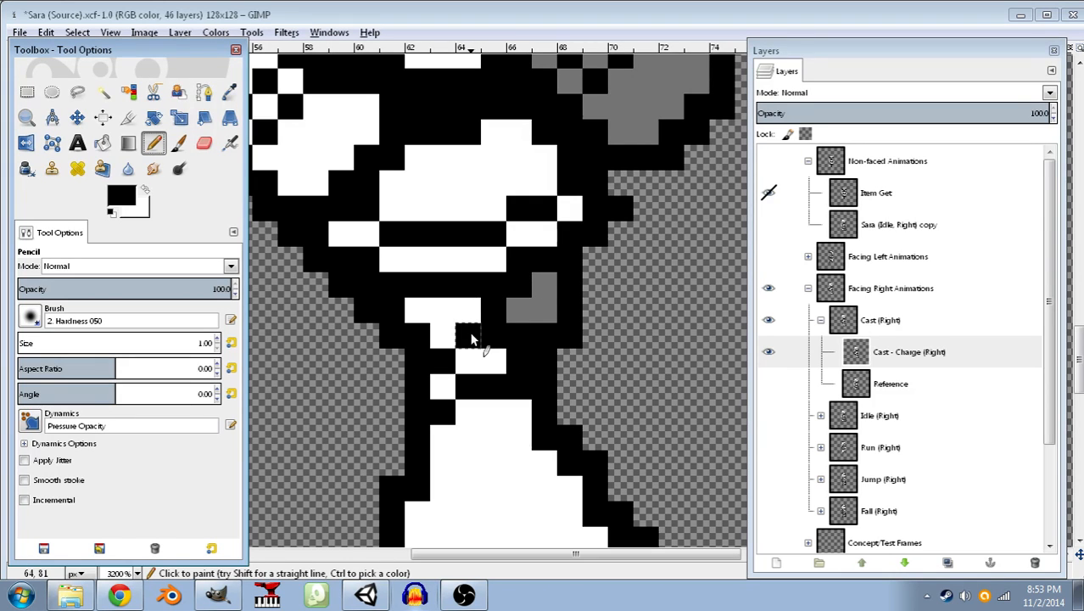
drag(472, 339, 494, 341)
drag(442, 413, 486, 371)
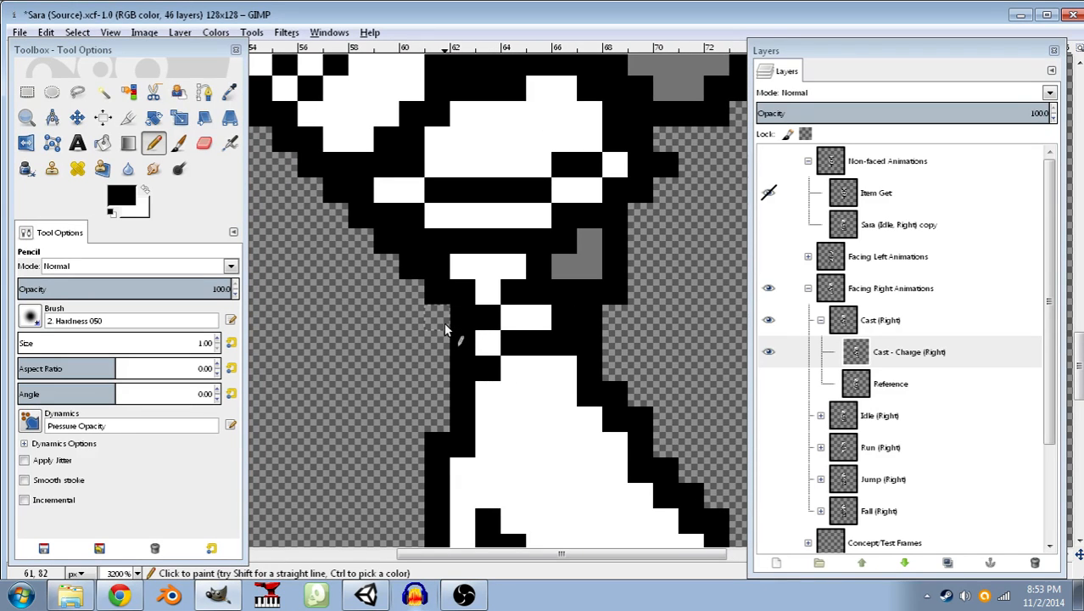
click(432, 323)
click(435, 333)
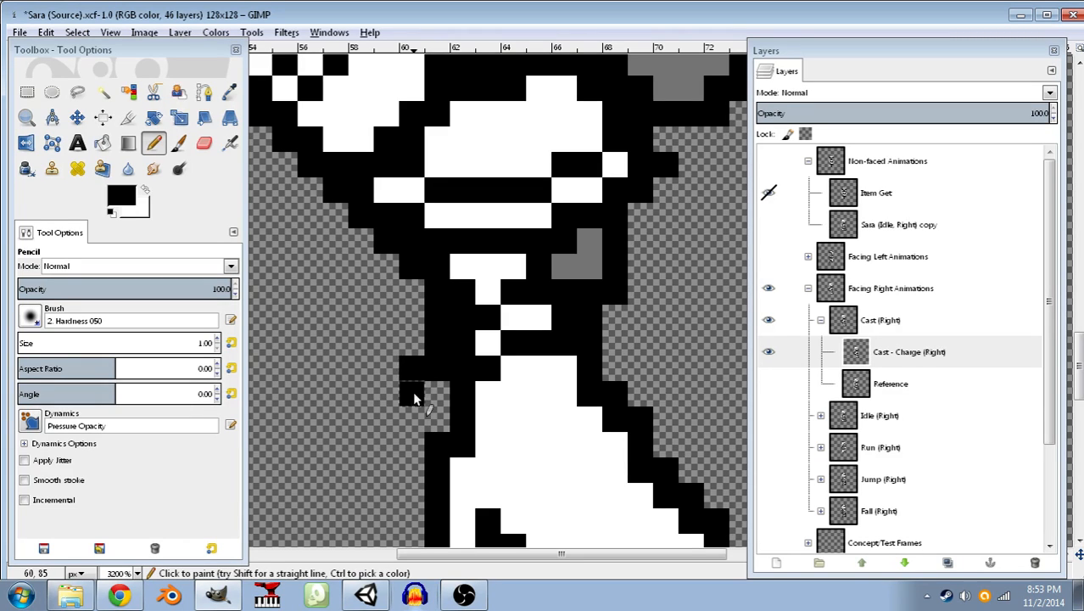
- Extend the far boot's back edge down to the ground shadow and add its heel outline in black
scroll(409, 432, down, 5)
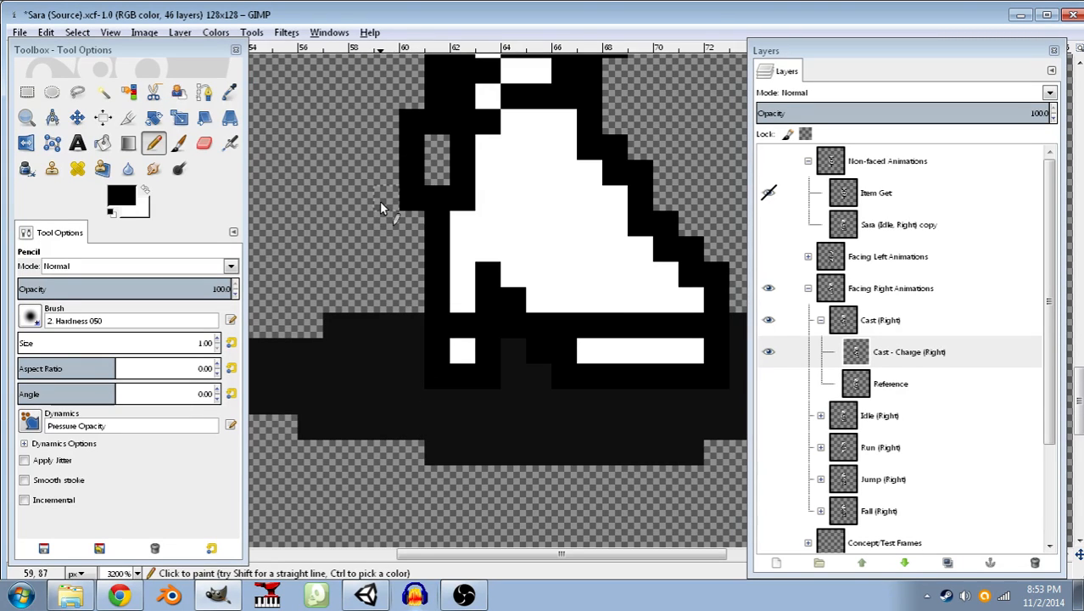
drag(380, 200, 387, 310)
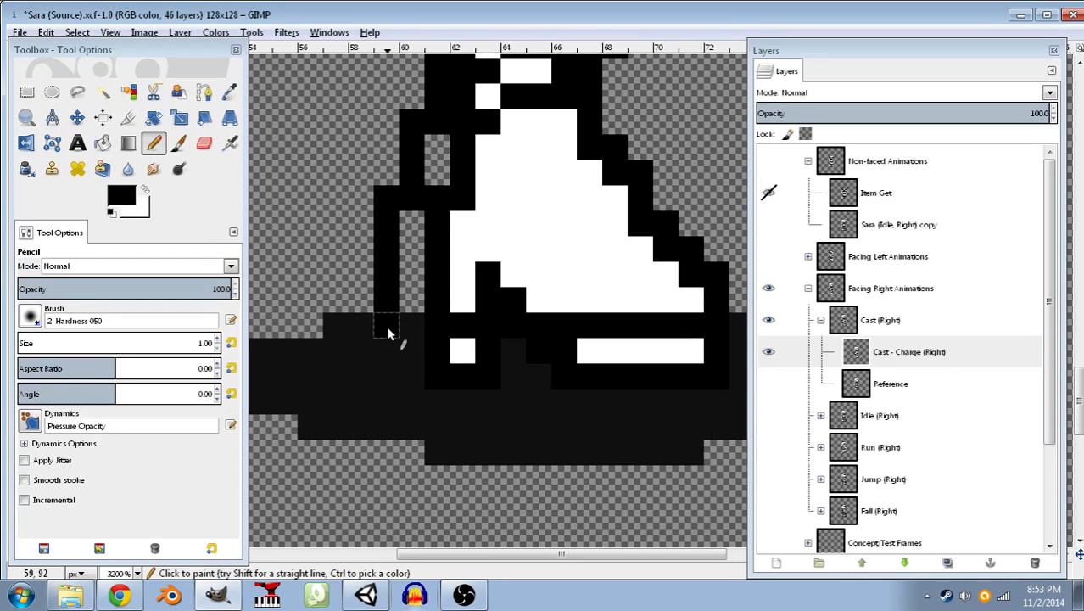
drag(396, 345, 402, 343)
click(407, 297)
- Sample the far arm's grey and pencil it inside the far boot's heel, shaft and upper section behind the near leg
click(229, 92)
scroll(371, 115, up, 5)
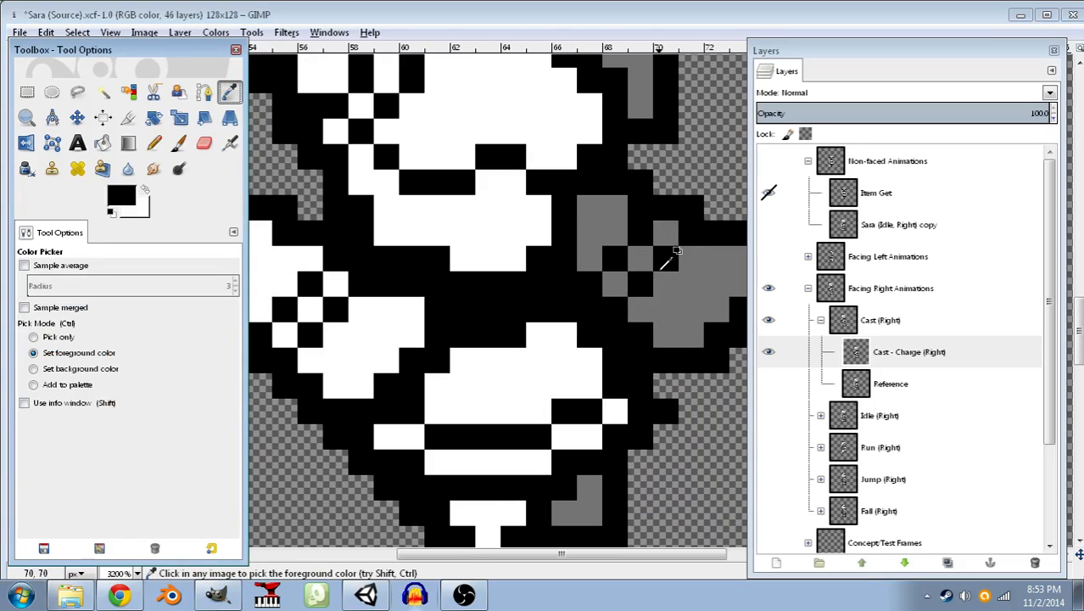
click(649, 246)
key(n)
scroll(373, 244, down, 5)
click(411, 201)
drag(409, 156, 410, 101)
scroll(410, 101, up, 3)
drag(437, 297, 436, 283)
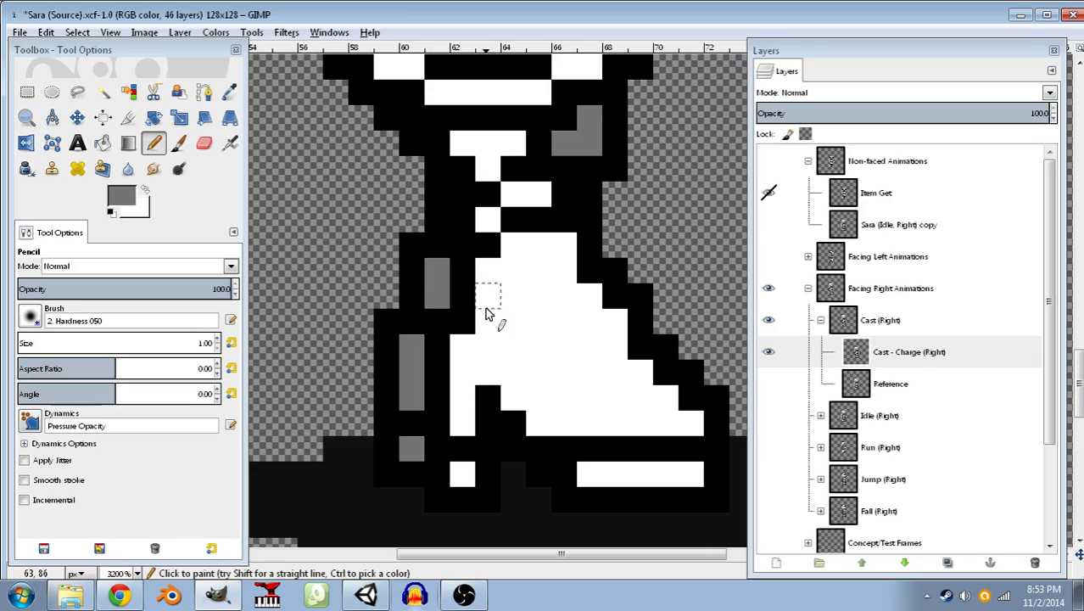
key(2)
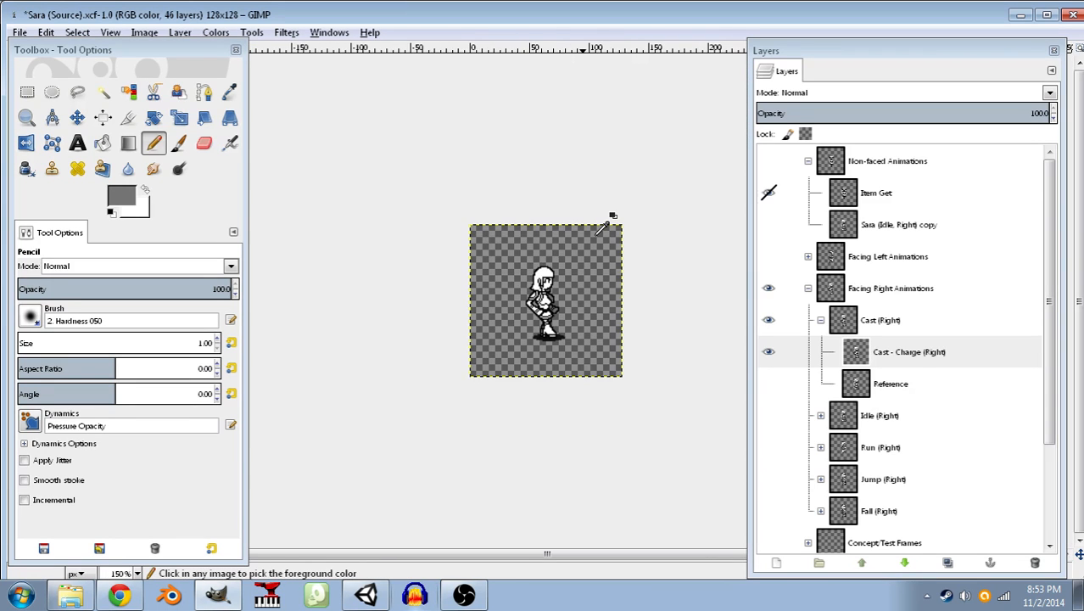
ctrl+scroll(600, 228, down, 2)
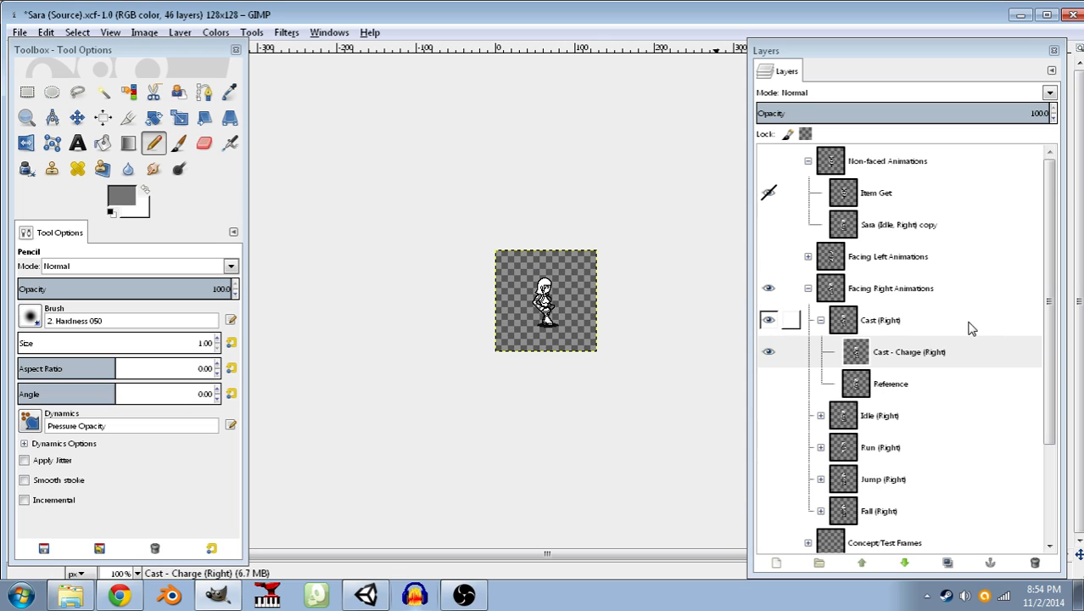
click(865, 319)
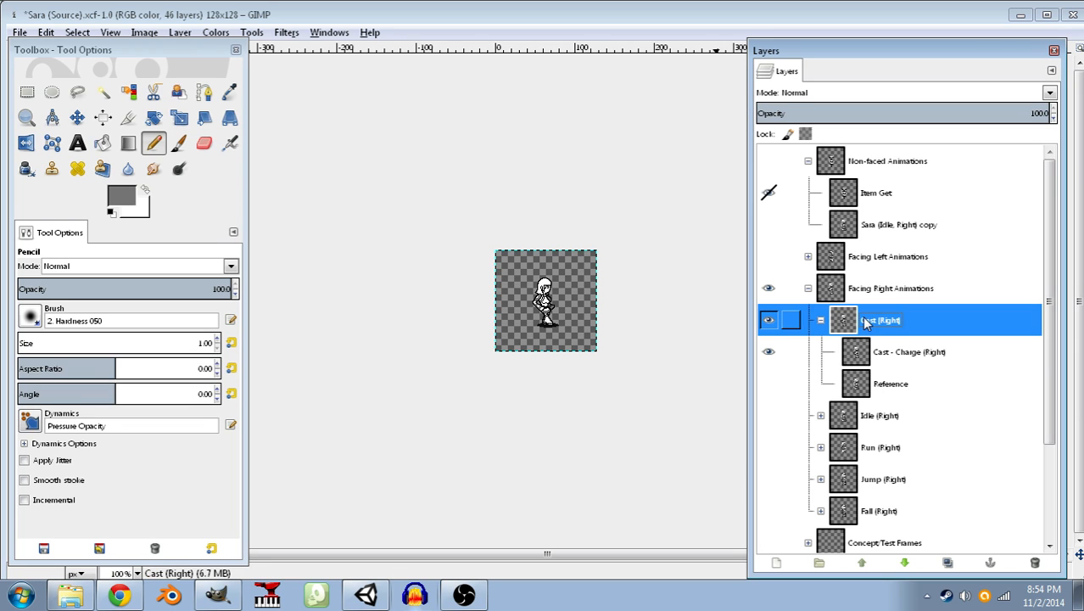
click(773, 564)
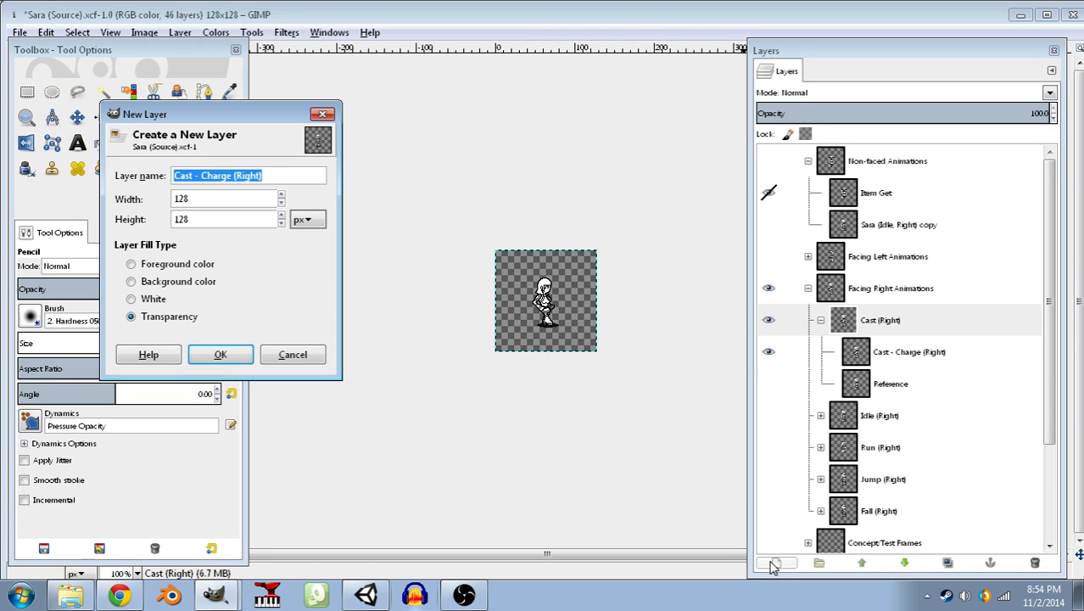
key(Home)
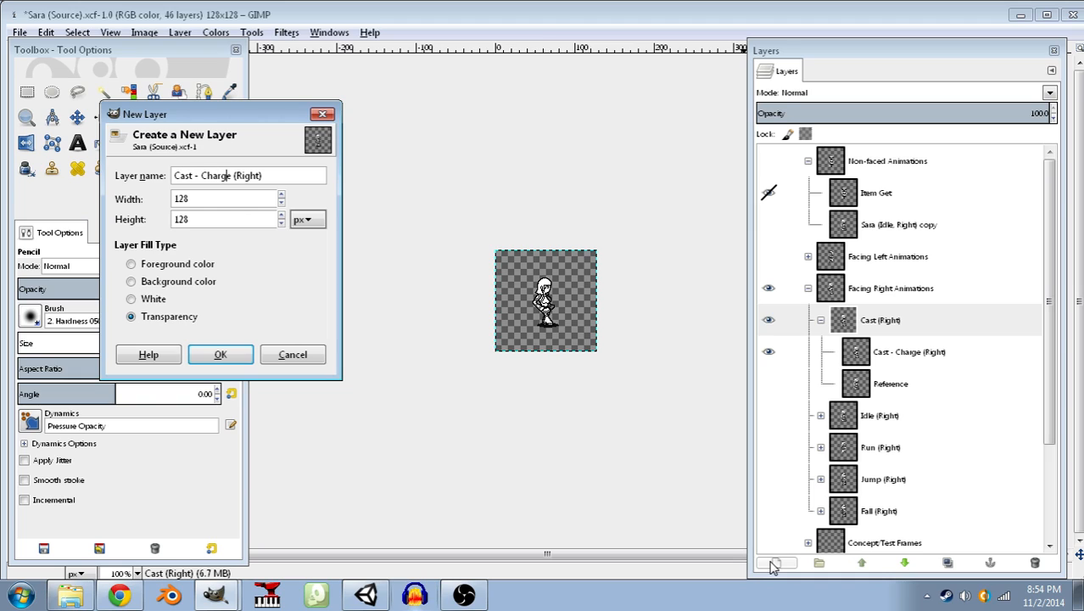
text(Manifest)
key(Return)
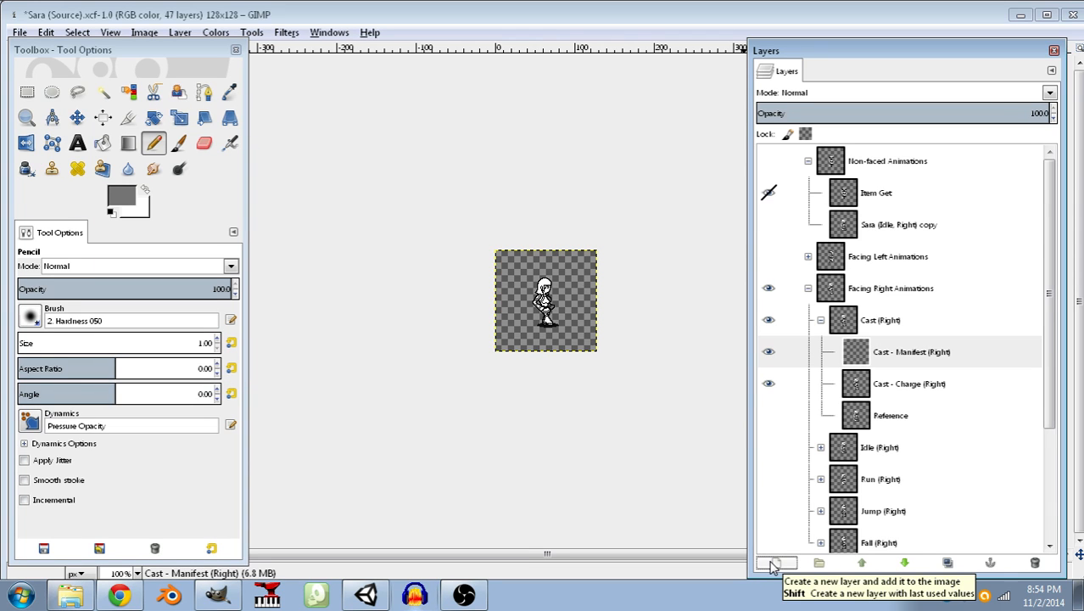
click(926, 359)
click(1035, 563)
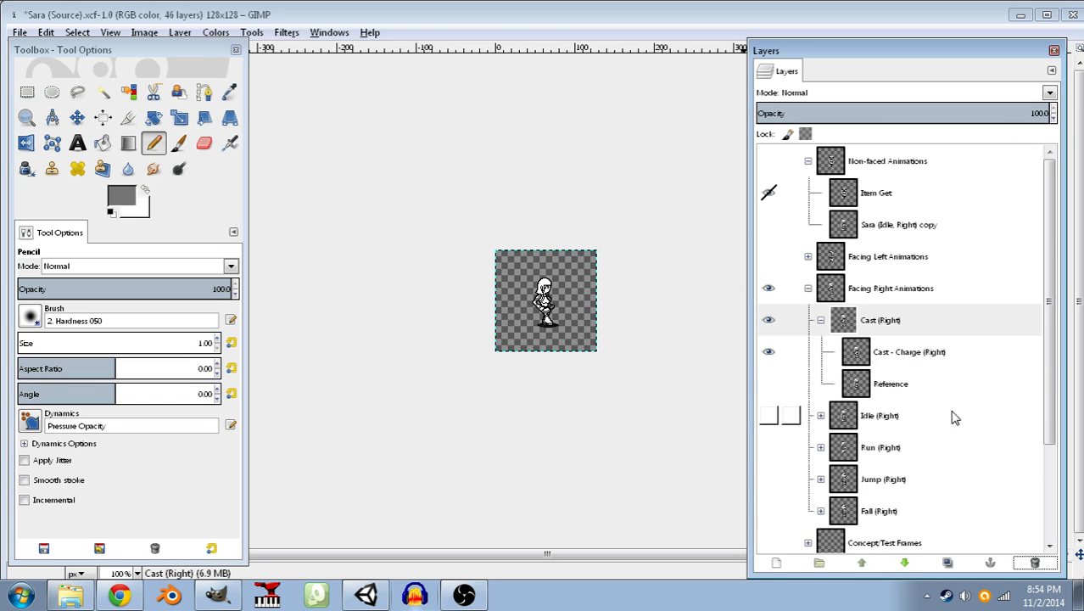
- Duplicate the Cast - Charge (Right) layer and rename the copy Cast - Manifest (Right)
click(925, 351)
click(948, 564)
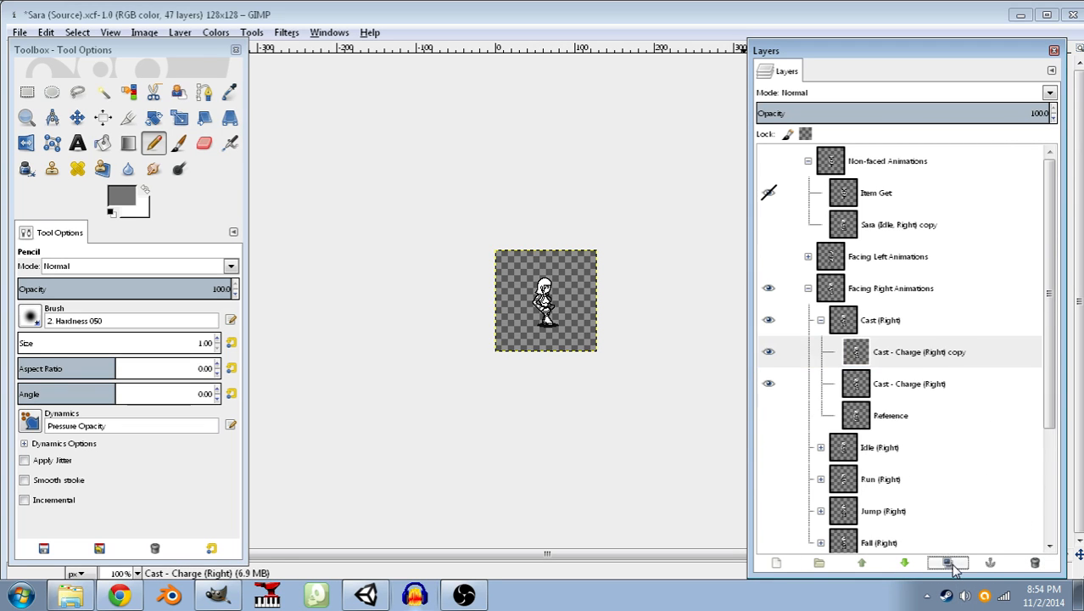
double_click(934, 360)
key(End)
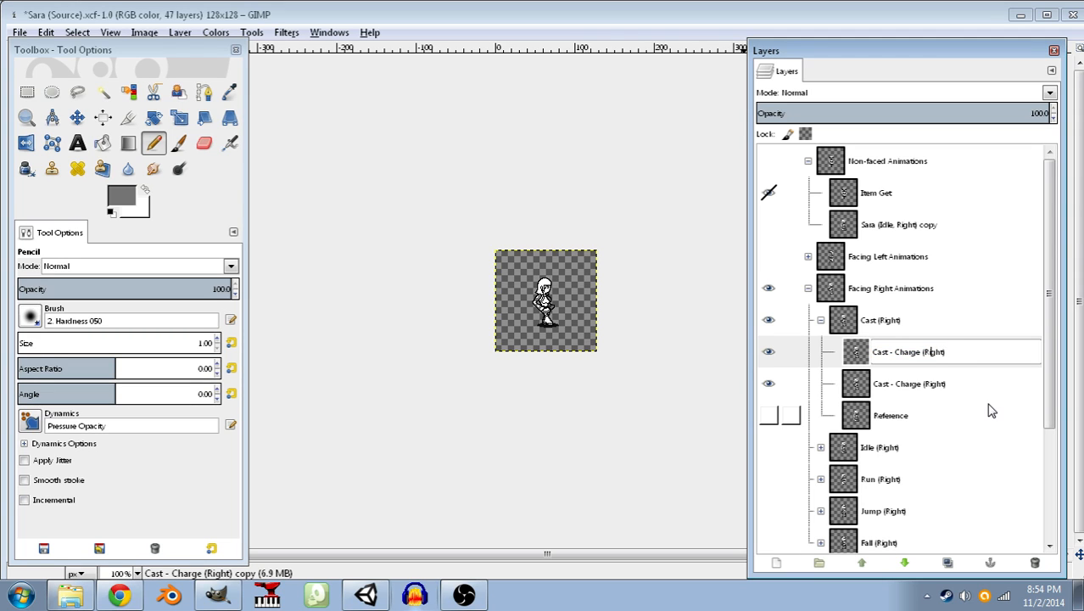
text(Manifest)
key(Return)
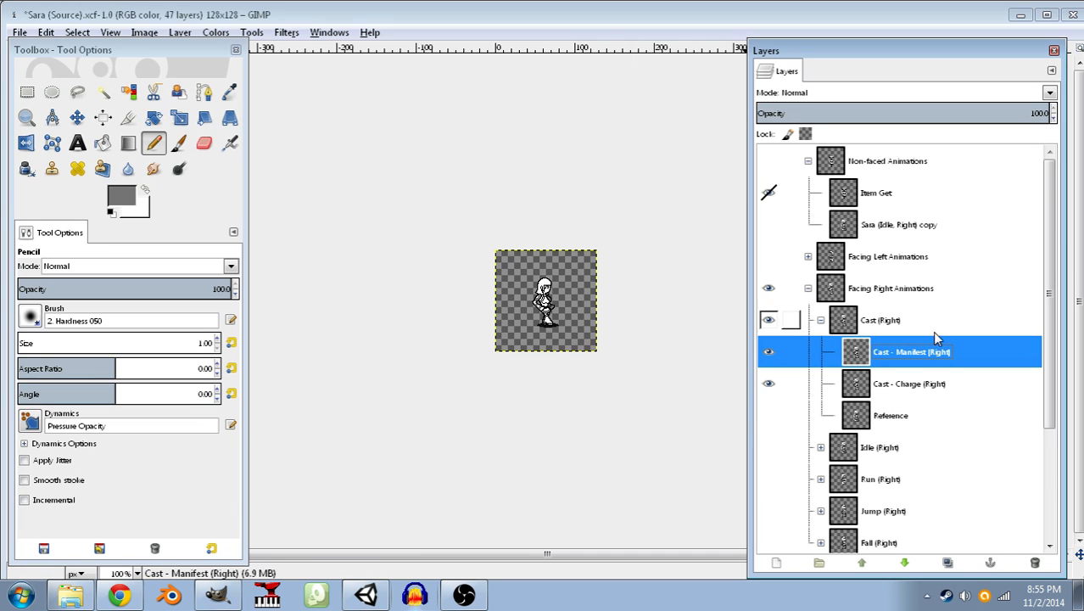
- Reset the drawing colours to black and white and pencil the waist's back edge through the near hand resting on the hip
key(2)
key(4)
scroll(578, 302, down, 1)
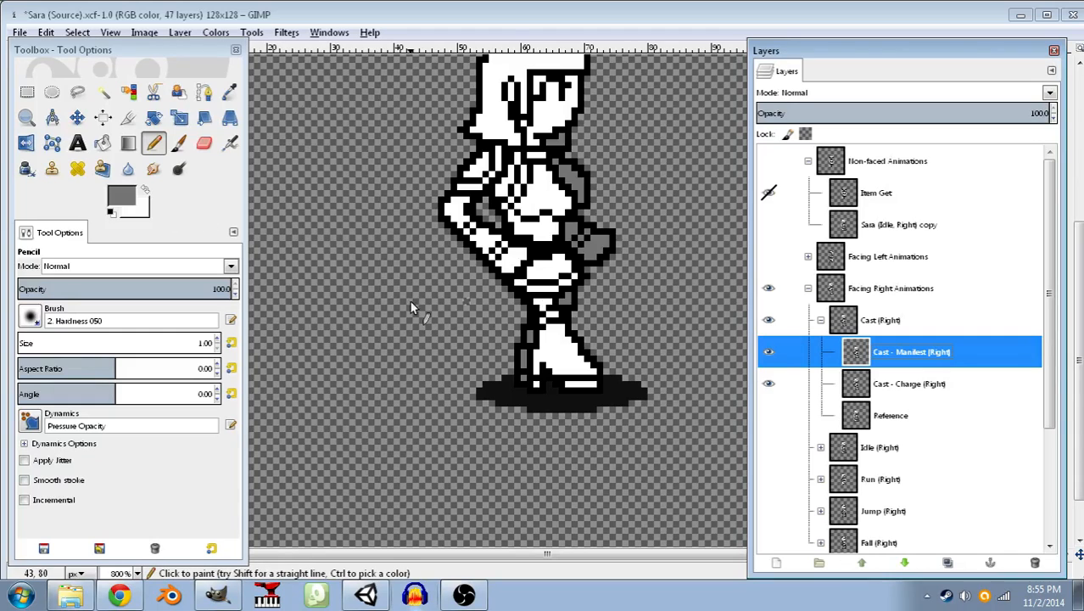
click(111, 213)
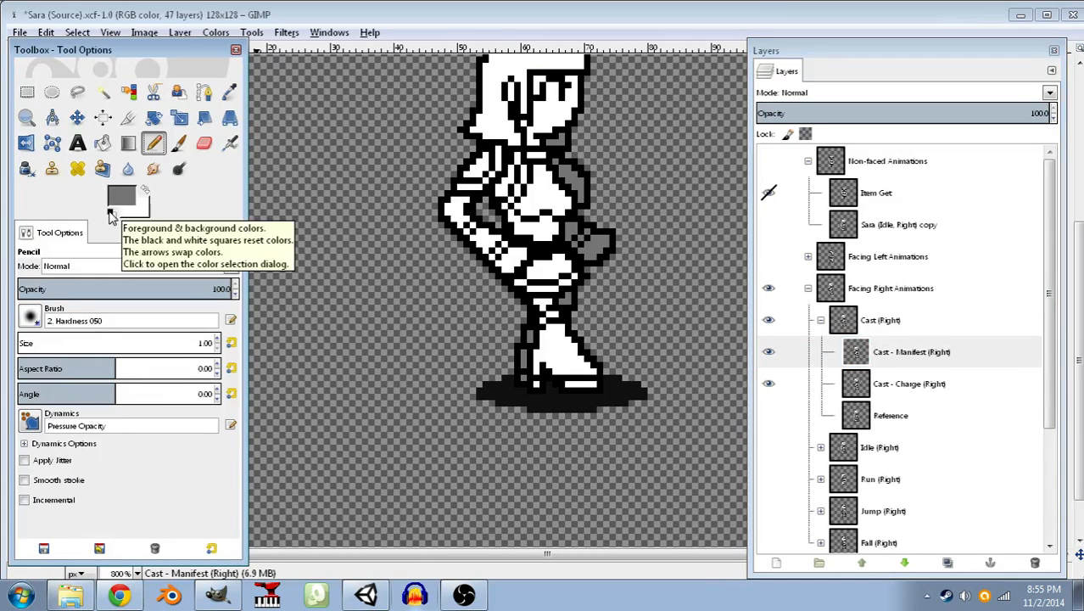
click(111, 212)
scroll(535, 278, up, 2)
scroll(524, 278, up, 2)
scroll(525, 282, down, 2)
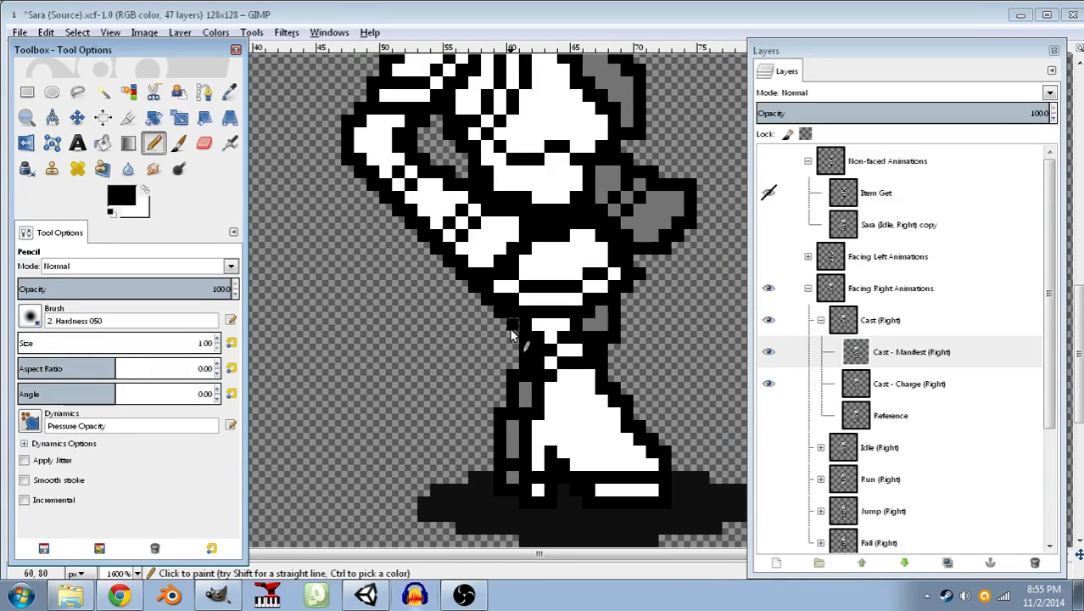
scroll(506, 322, up, 1)
scroll(500, 326, up, 2)
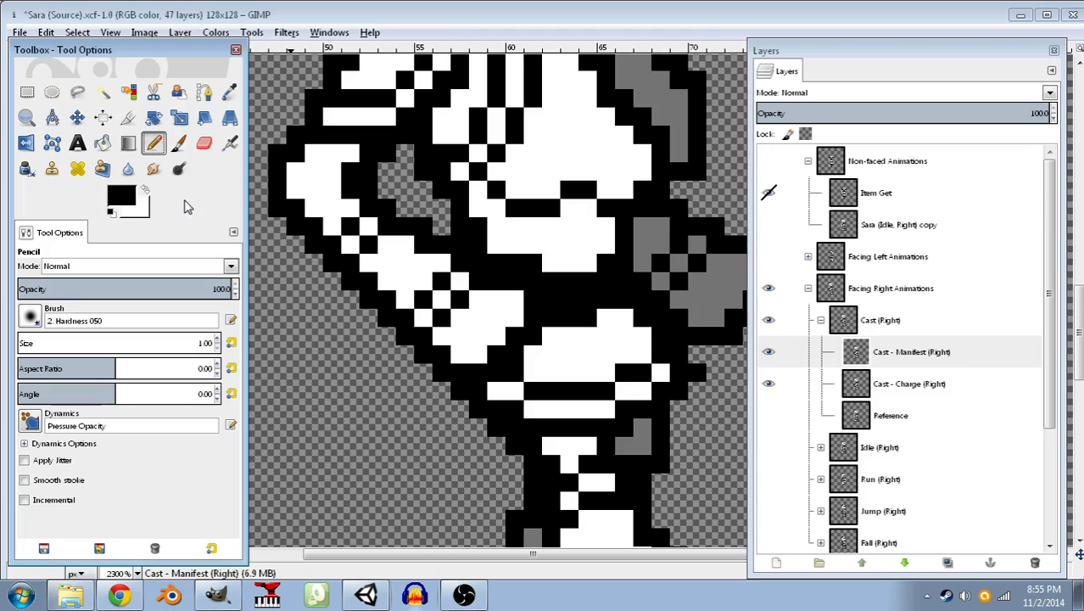
click(146, 191)
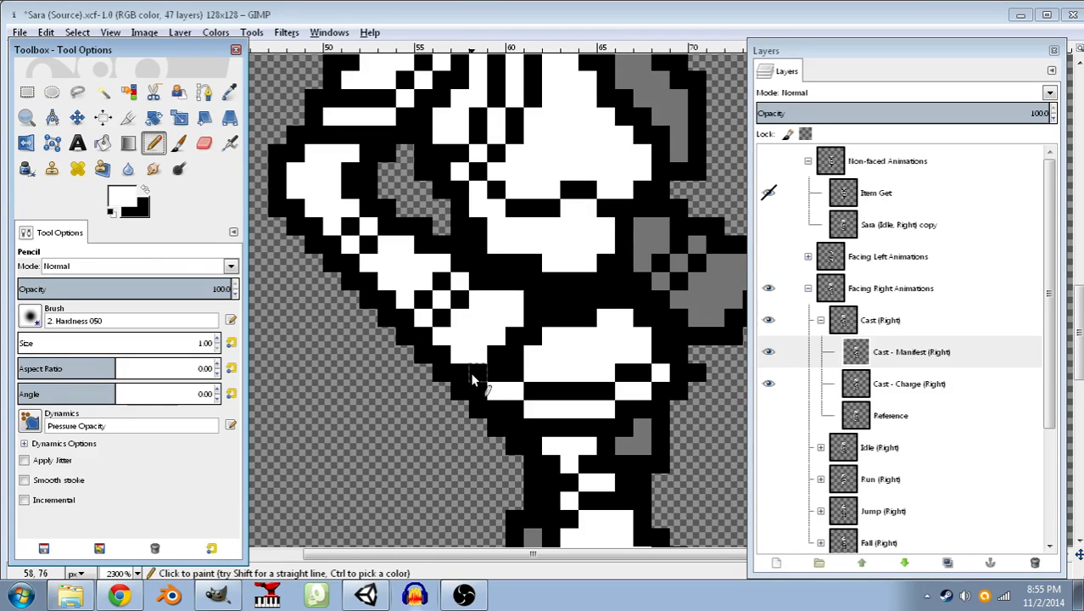
click(473, 378)
key(x)
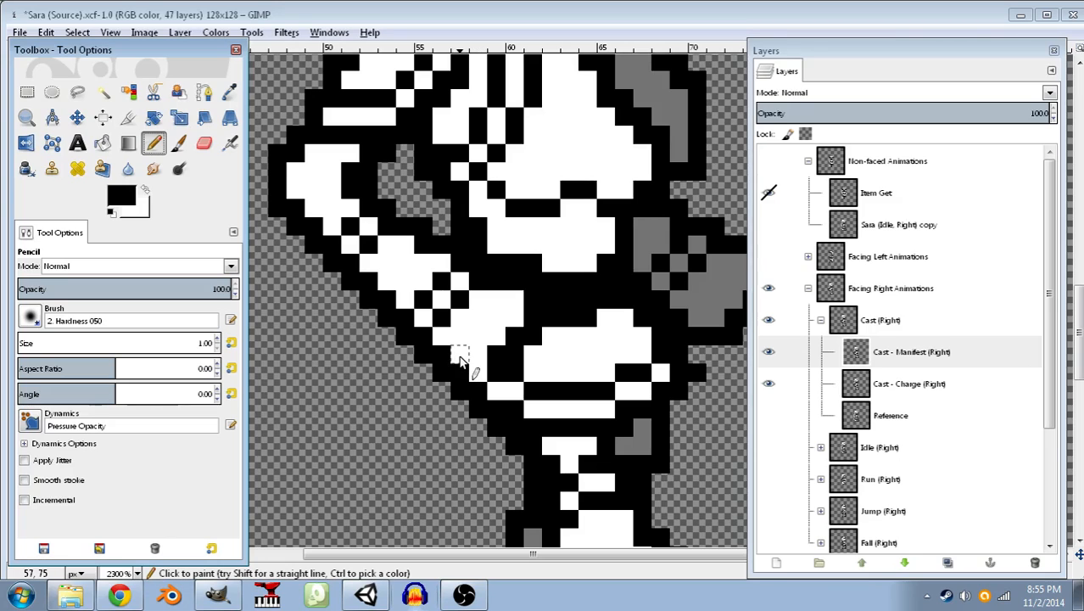
click(459, 355)
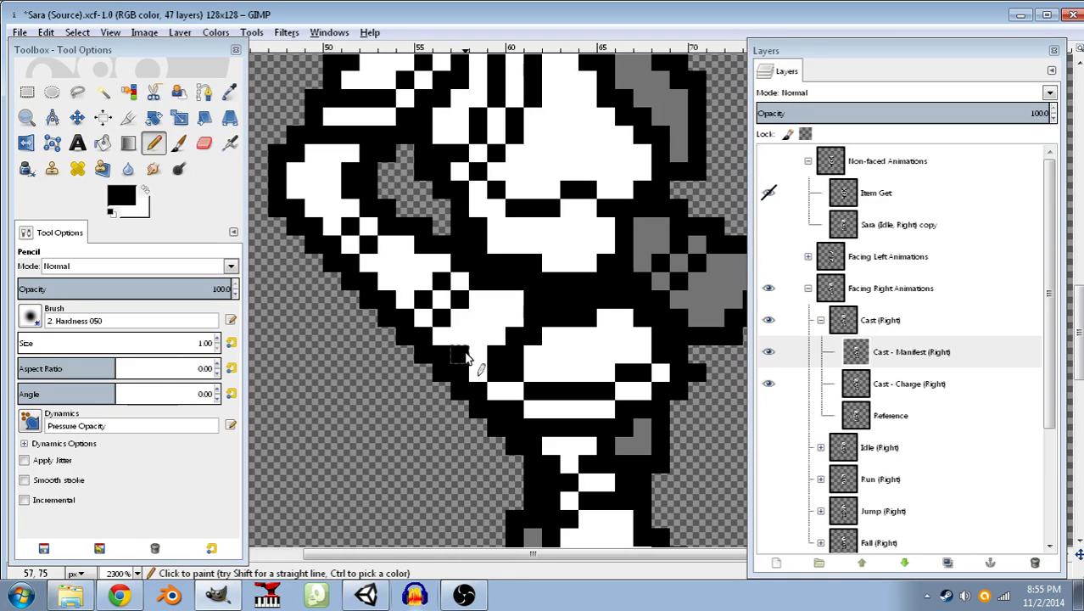
click(474, 343)
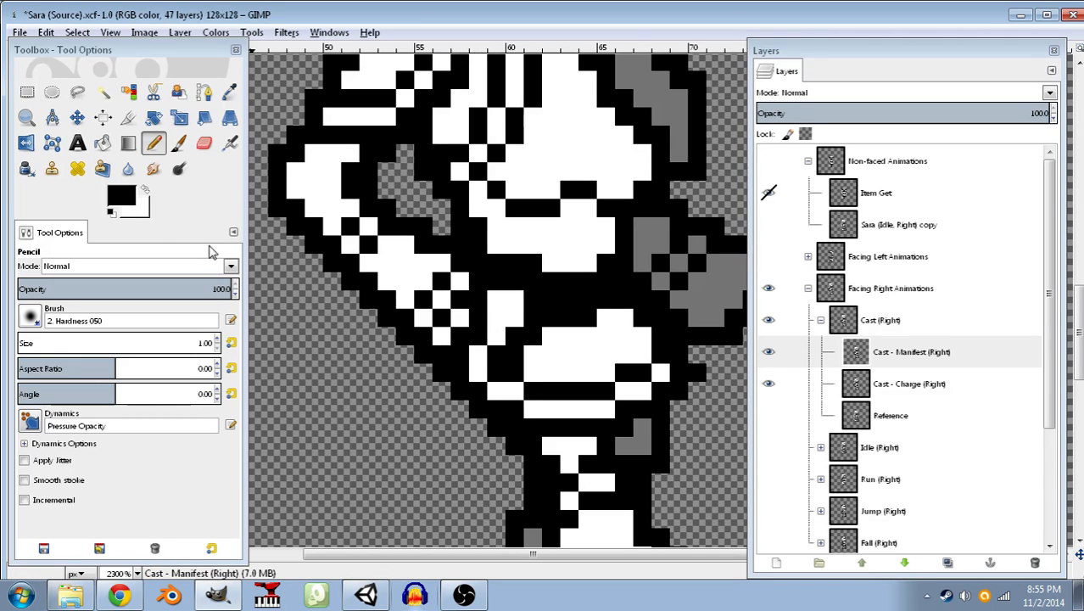
- Fill the leftover hand area on the hip with white and retouch the adjoining belt and hem lines in black
click(149, 194)
click(504, 356)
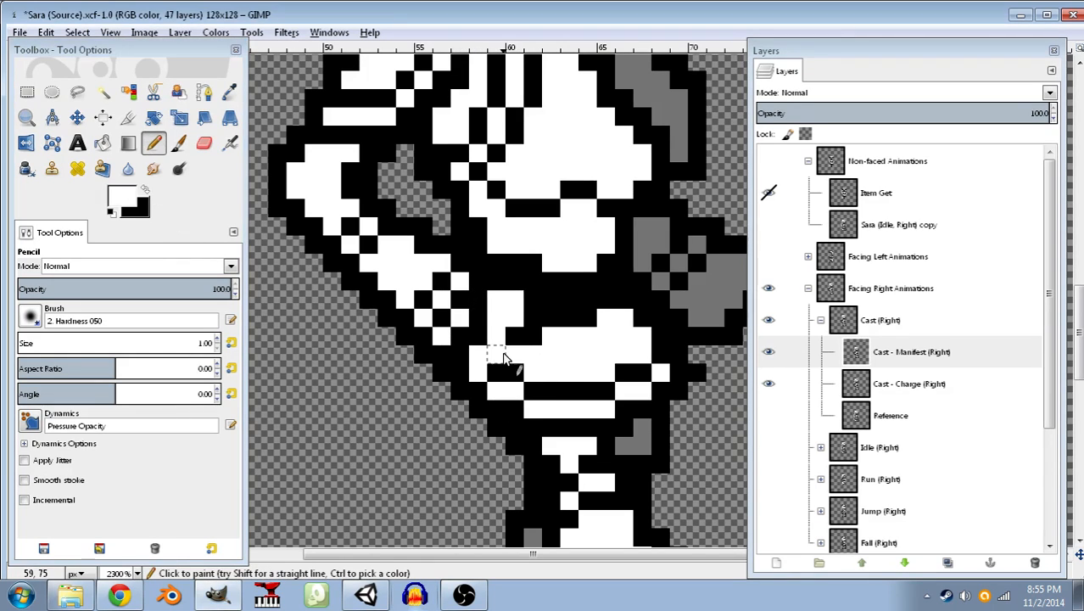
mouse_move(504, 356)
mouse_down()
mouse_move(529, 337)
mouse_move(536, 311)
mouse_move(543, 324)
mouse_move(592, 319)
mouse_move(499, 301)
mouse_up()
key(x)
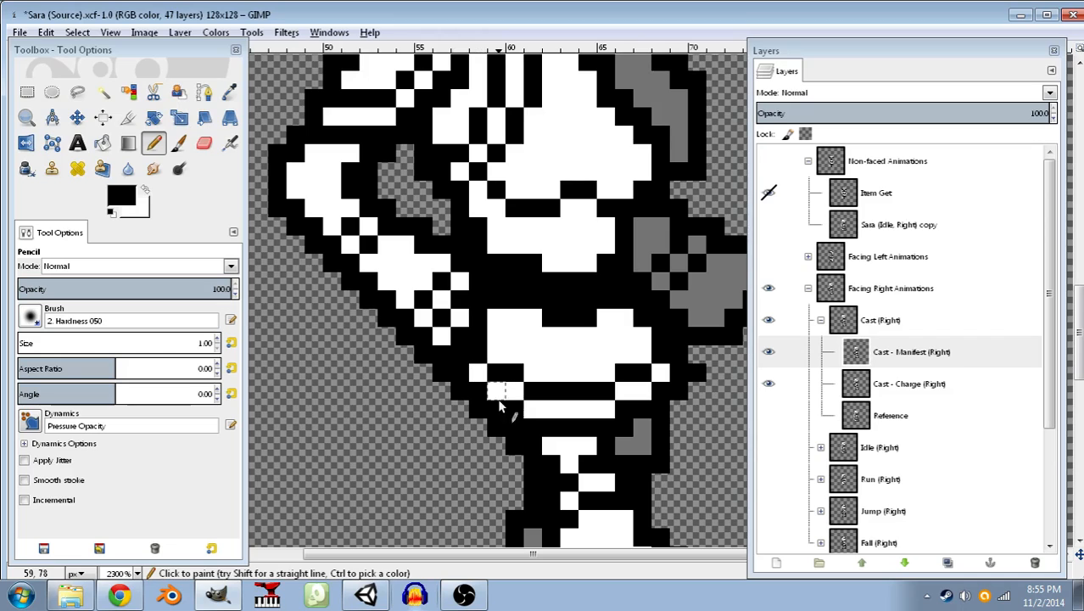
- Pencil white over the whole near forearm, elbow and hand below the sleeve, up to the torso outline
click(145, 190)
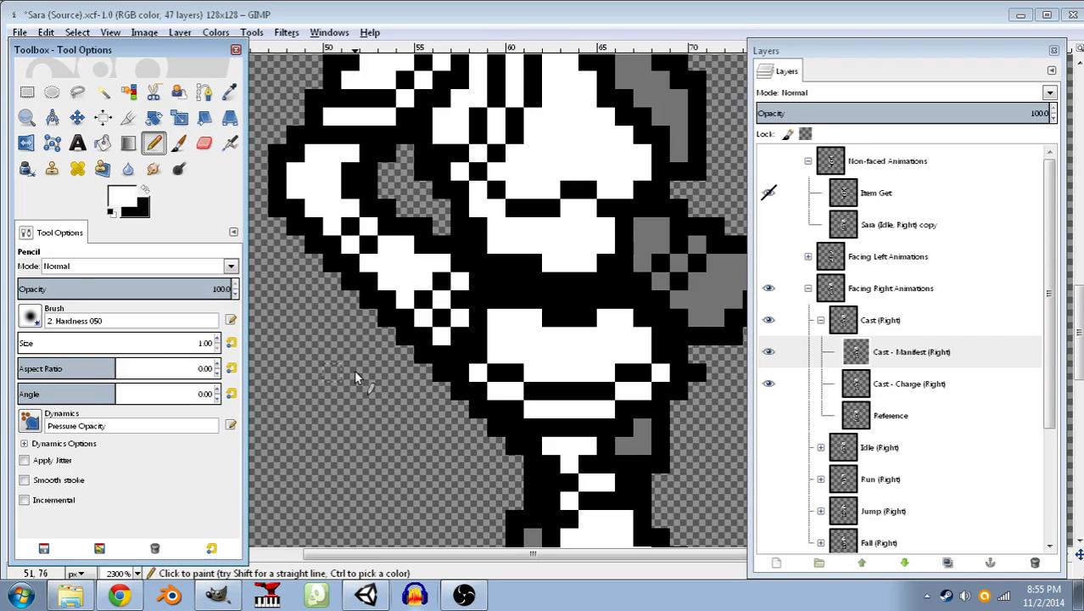
mouse_move(424, 371)
mouse_down()
mouse_move(438, 326)
mouse_move(458, 299)
mouse_move(459, 245)
mouse_move(449, 336)
mouse_move(439, 339)
mouse_move(440, 207)
mouse_move(424, 341)
mouse_move(426, 193)
mouse_up()
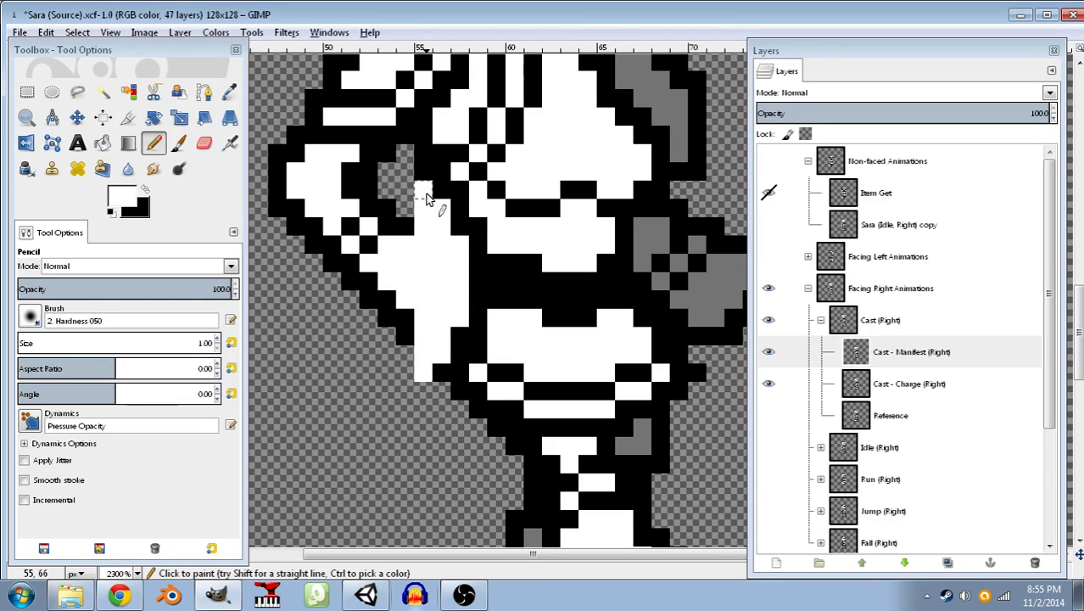
mouse_move(407, 358)
mouse_down()
mouse_move(408, 154)
mouse_move(382, 335)
mouse_move(383, 159)
mouse_move(369, 344)
mouse_move(368, 169)
mouse_move(362, 160)
mouse_move(348, 287)
mouse_move(329, 303)
mouse_move(327, 165)
mouse_move(315, 261)
mouse_move(293, 140)
mouse_move(276, 271)
mouse_move(276, 138)
mouse_move(282, 381)
mouse_move(302, 354)
mouse_move(305, 257)
mouse_move(327, 382)
mouse_move(335, 299)
mouse_move(365, 353)
mouse_move(351, 335)
mouse_move(387, 355)
mouse_move(386, 344)
mouse_up()
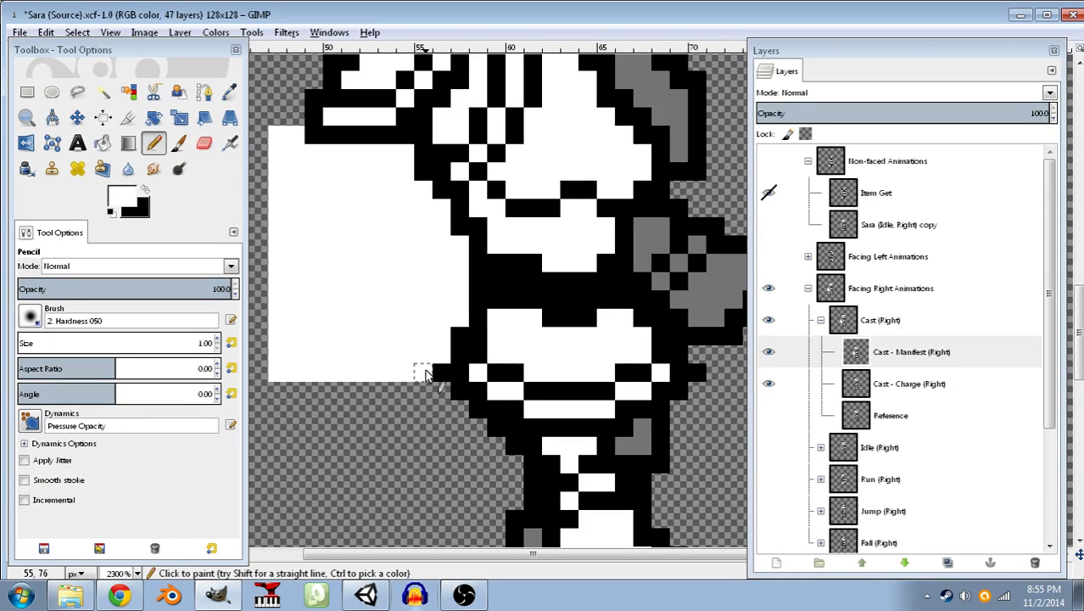
- Examine the upper body from the near sleeve across to the far arm and hand
scroll(464, 297, up, 4)
scroll(460, 314, down, 4)
scroll(461, 314, up, 6)
scroll(439, 318, down, 6)
scroll(424, 321, up, 3)
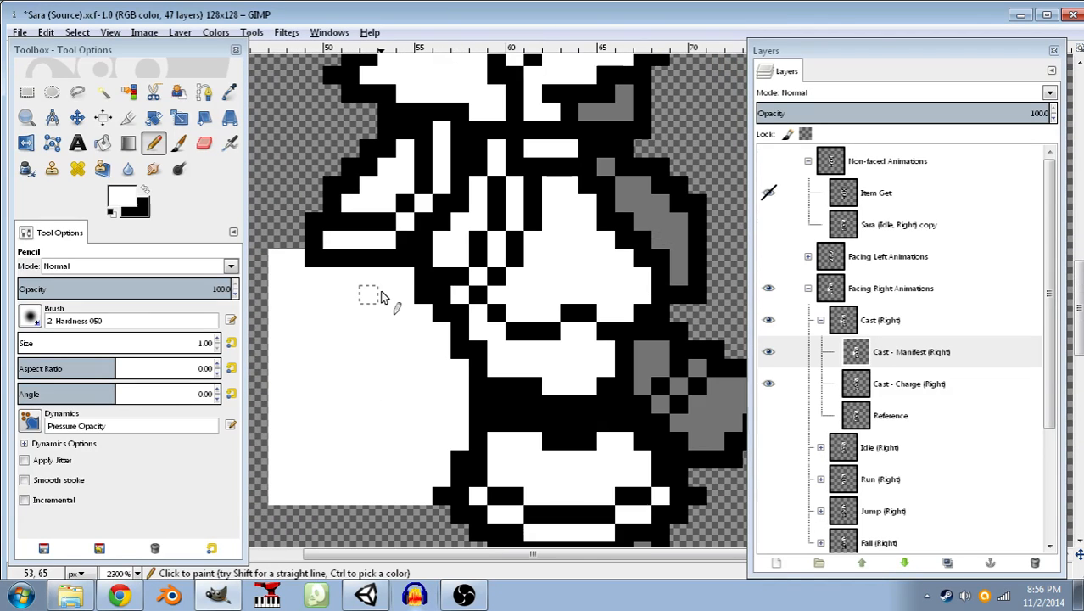
mouse_move(589, 295)
mouse_down()
mouse_move(511, 295)
mouse_move(543, 300)
mouse_up()
scroll(654, 408, down, 1)
drag(634, 273, 588, 367)
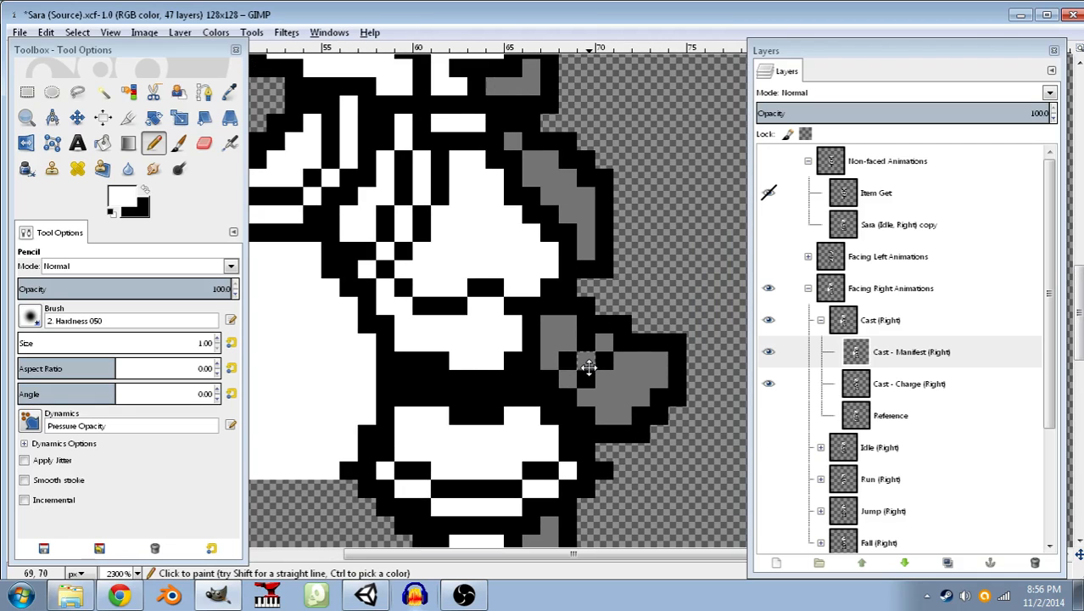
drag(421, 333, 530, 354)
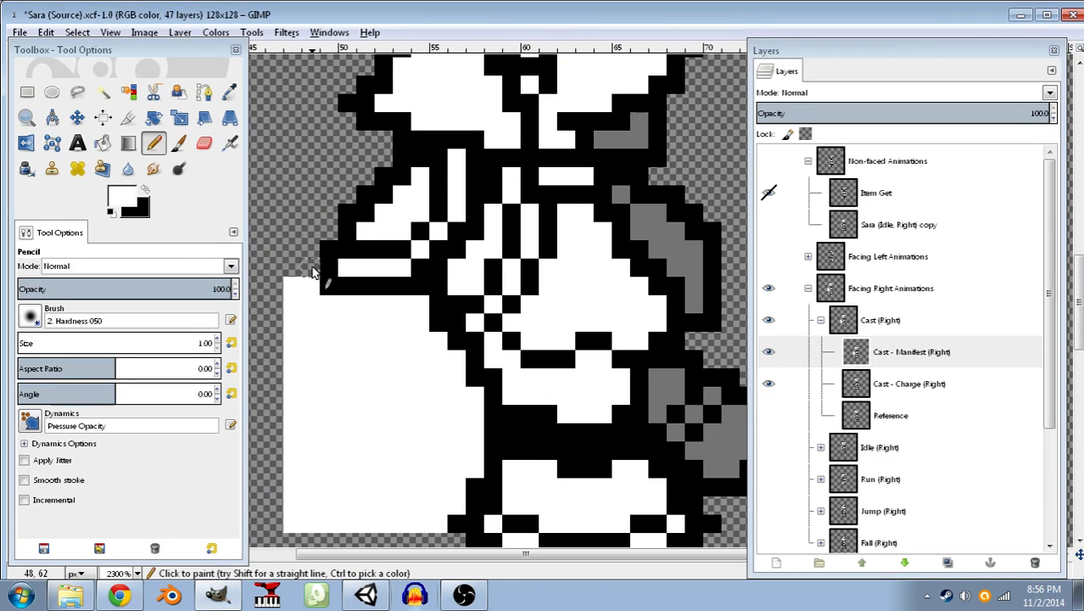
click(146, 190)
click(346, 231)
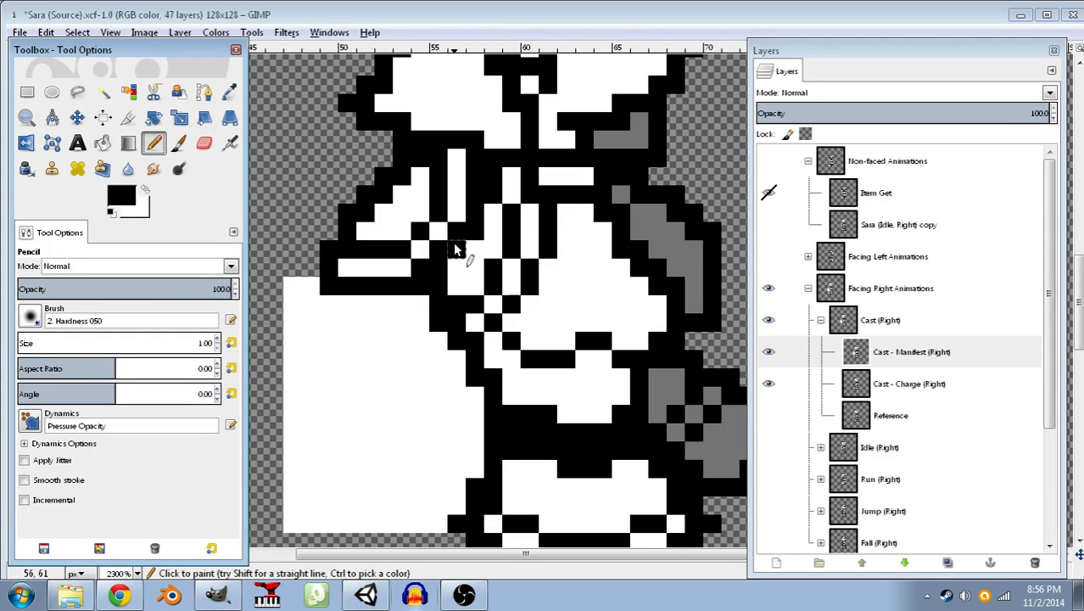
click(423, 305)
click(431, 299)
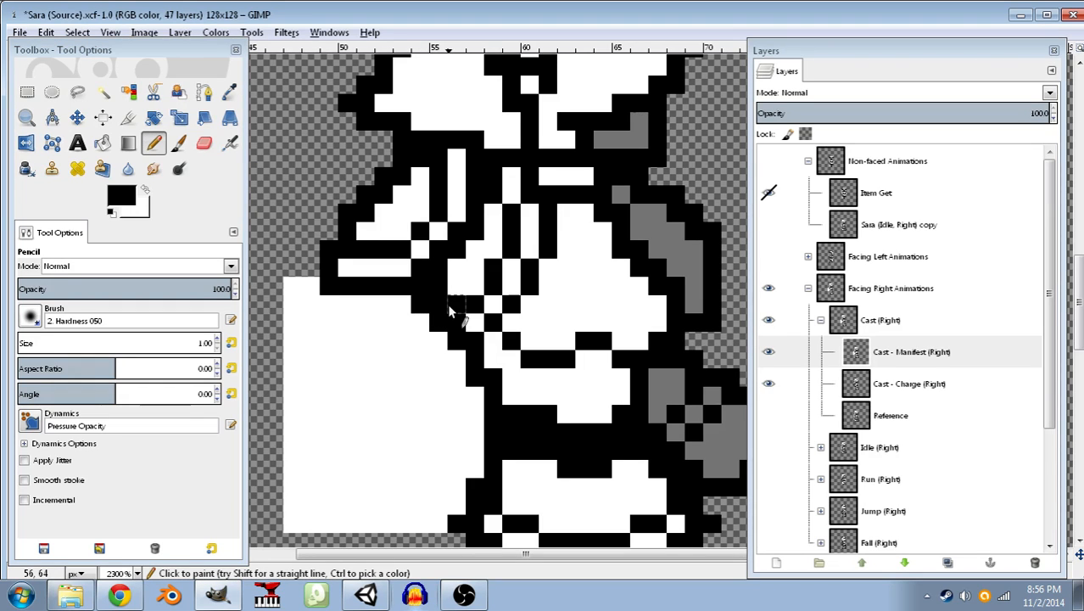
click(492, 232)
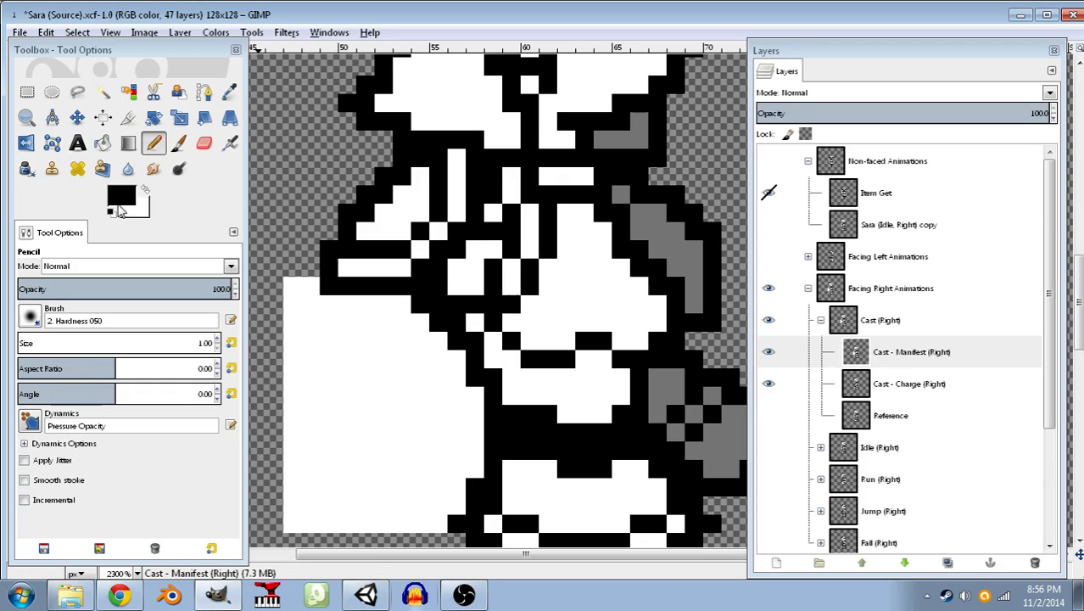
click(145, 190)
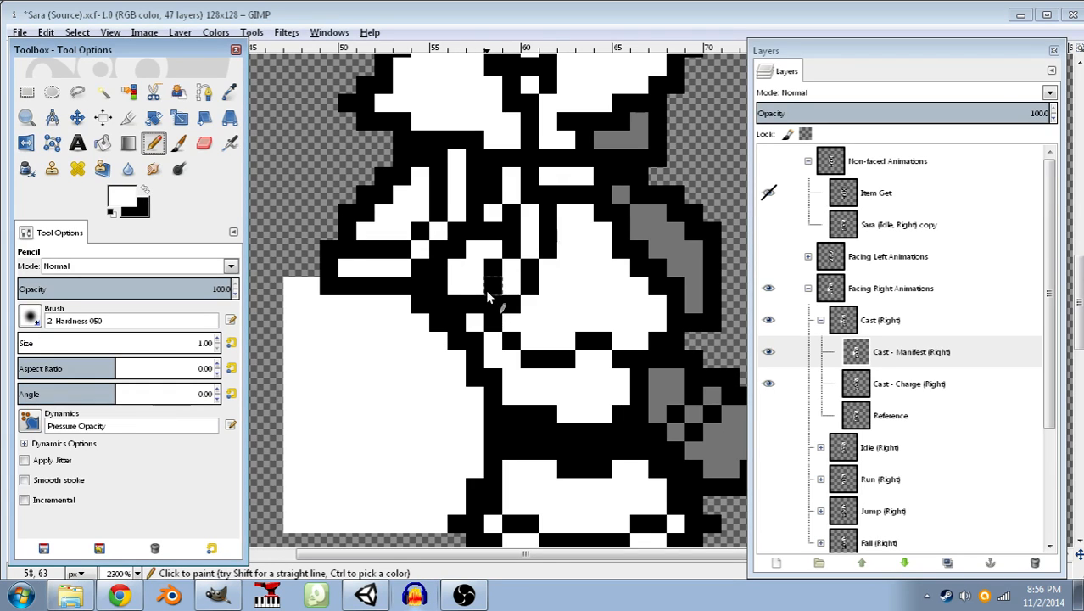
key(ctrl+z)
key(ctrl+z)
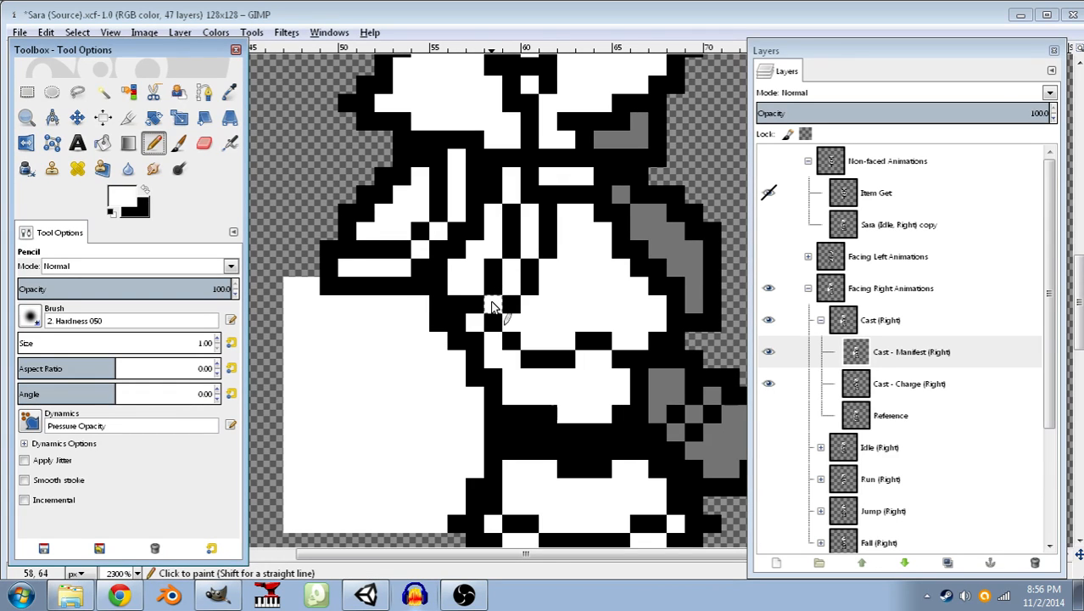
key(ctrl+z)
- Repaint the near forearm's lower edge white and cover the far forearm and hand beside the waist with solid white
mouse_move(386, 475)
mouse_down()
mouse_move(383, 311)
mouse_move(293, 295)
mouse_move(310, 296)
mouse_move(294, 349)
mouse_move(288, 329)
mouse_move(308, 422)
mouse_move(352, 437)
mouse_move(367, 320)
mouse_move(357, 422)
mouse_move(333, 407)
mouse_up()
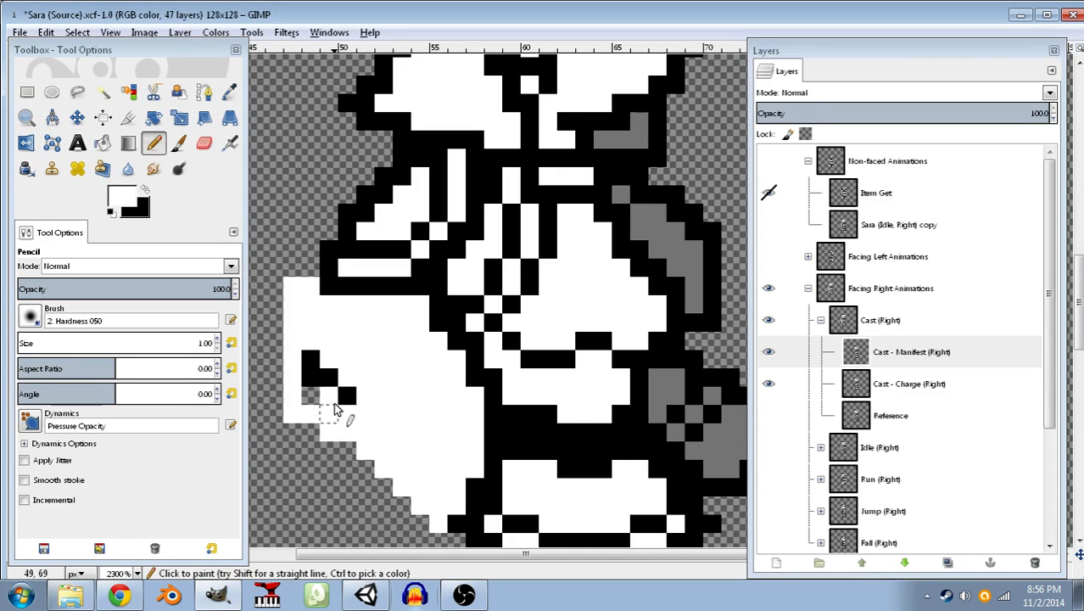
mouse_move(674, 388)
mouse_down()
mouse_move(553, 362)
mouse_move(563, 341)
mouse_move(547, 361)
mouse_move(547, 386)
mouse_move(559, 391)
mouse_move(565, 353)
mouse_up()
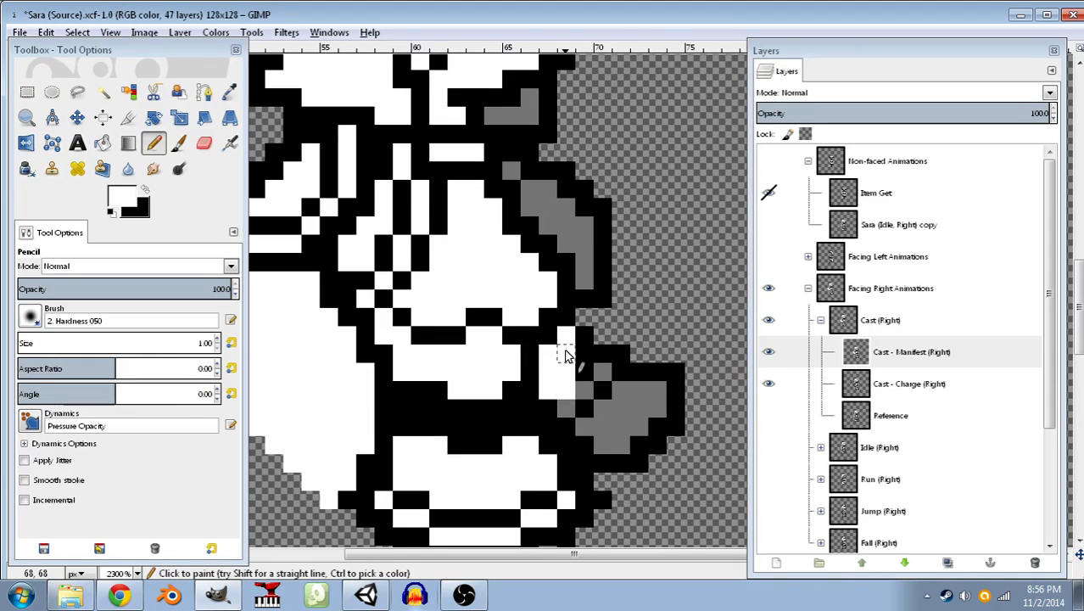
key(ctrl+z)
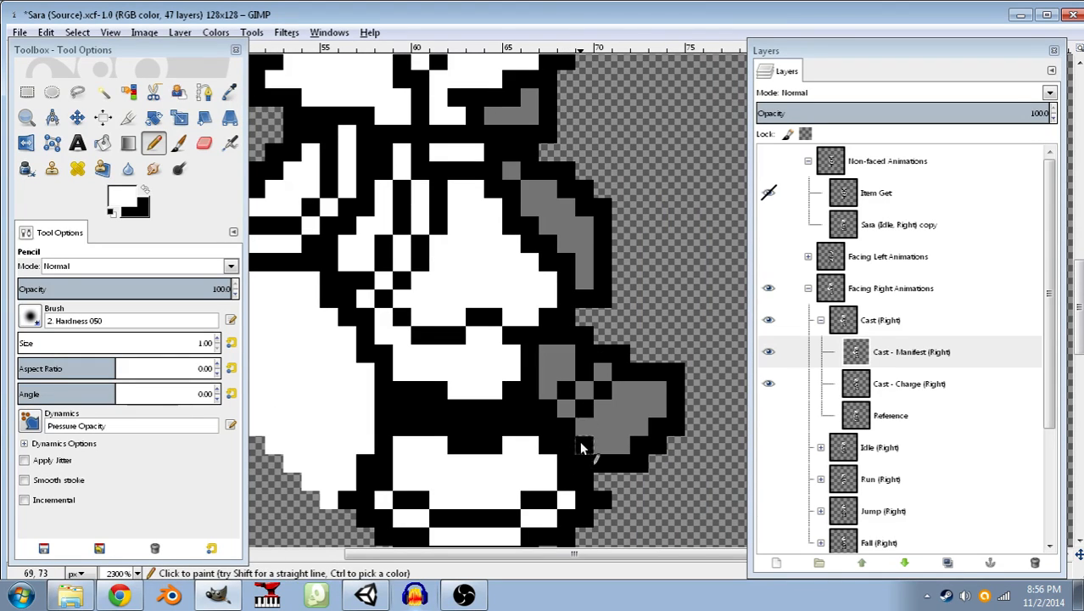
mouse_move(569, 428)
mouse_down()
mouse_move(571, 342)
mouse_move(549, 388)
mouse_move(580, 427)
mouse_move(582, 454)
mouse_move(673, 457)
mouse_move(678, 443)
mouse_move(607, 434)
mouse_move(619, 431)
mouse_move(597, 441)
mouse_move(635, 438)
mouse_move(672, 414)
mouse_move(665, 350)
mouse_move(643, 436)
mouse_move(639, 360)
mouse_move(627, 413)
mouse_move(605, 420)
mouse_move(598, 332)
mouse_move(588, 410)
mouse_move(596, 315)
mouse_up()
- Fuzzy-select both white areas beside the torso and make their white transparent with Color to Alpha
click(104, 93)
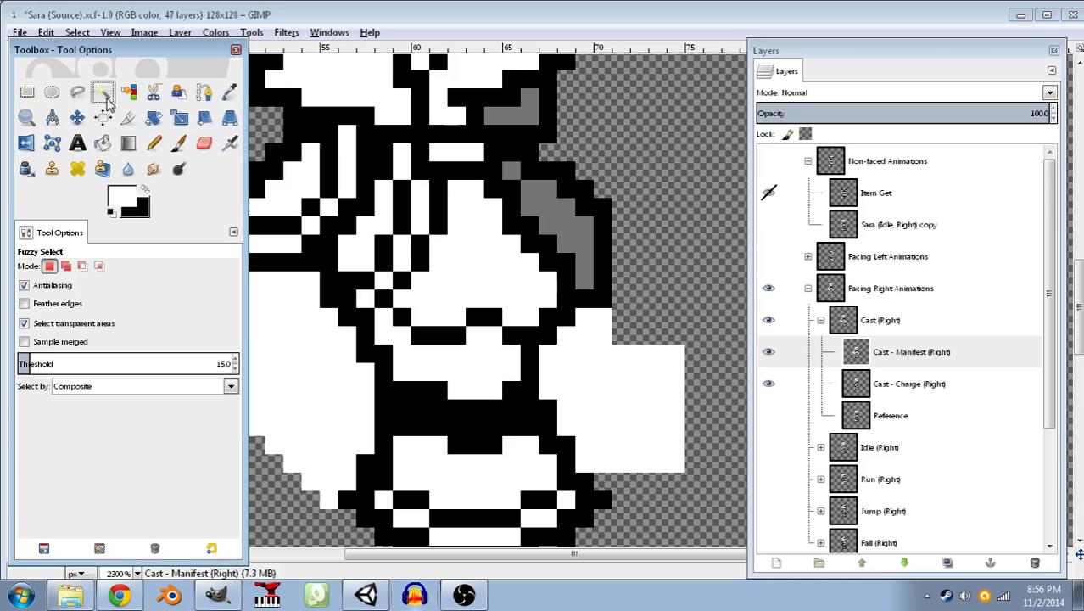
click(351, 411)
shift+click(562, 387)
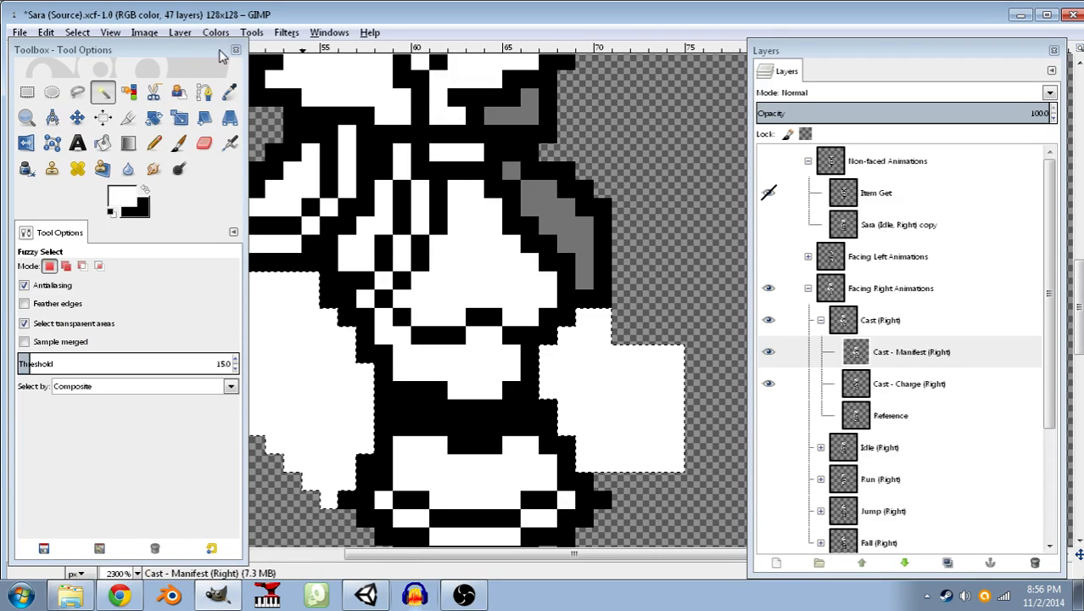
click(251, 32)
mouse_move(289, 34)
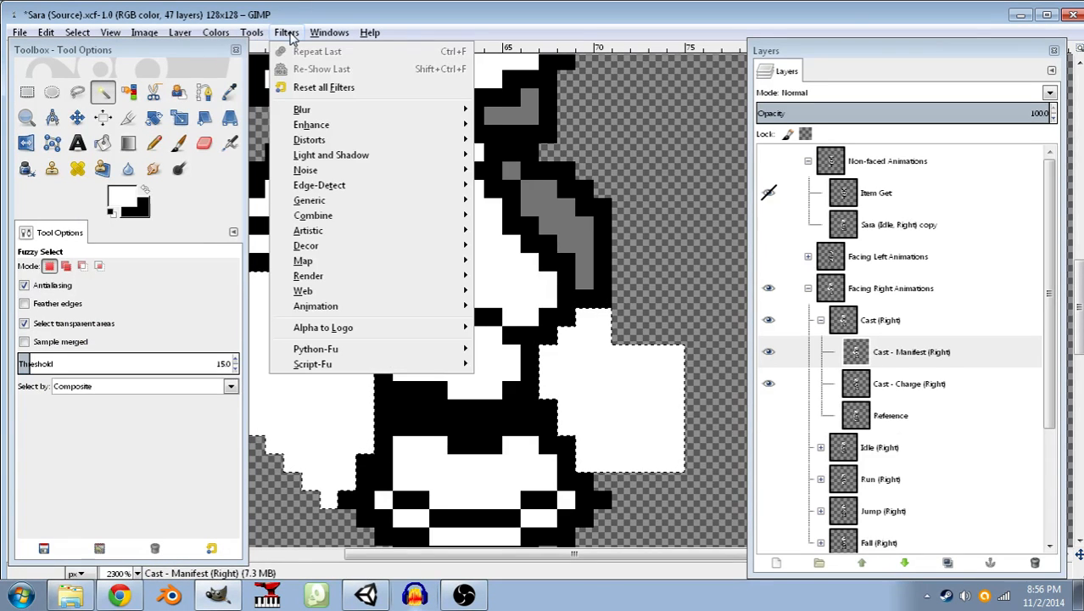
mouse_move(215, 34)
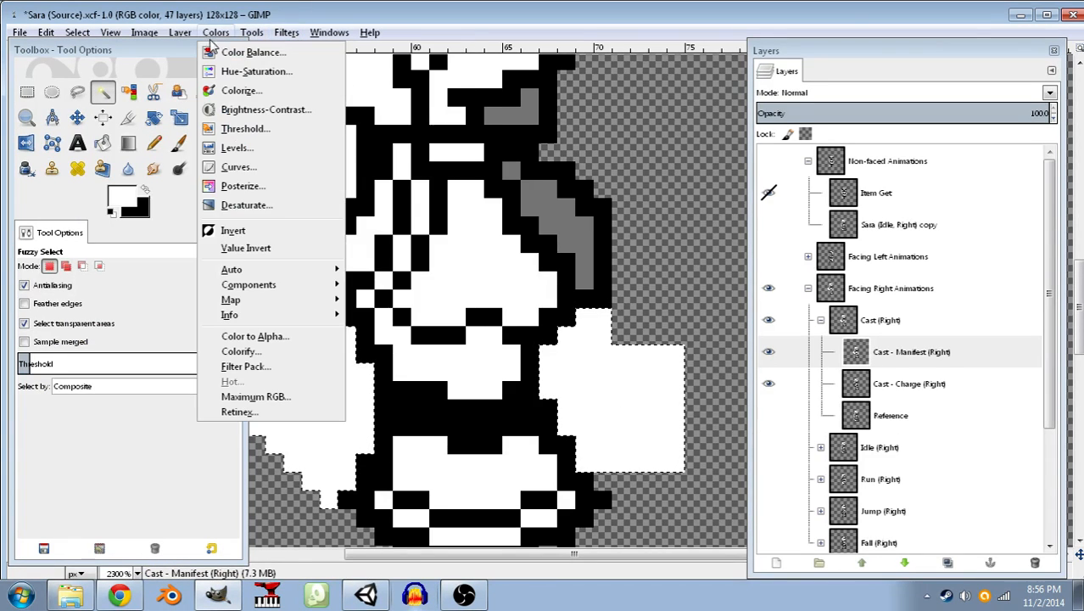
click(245, 338)
click(550, 379)
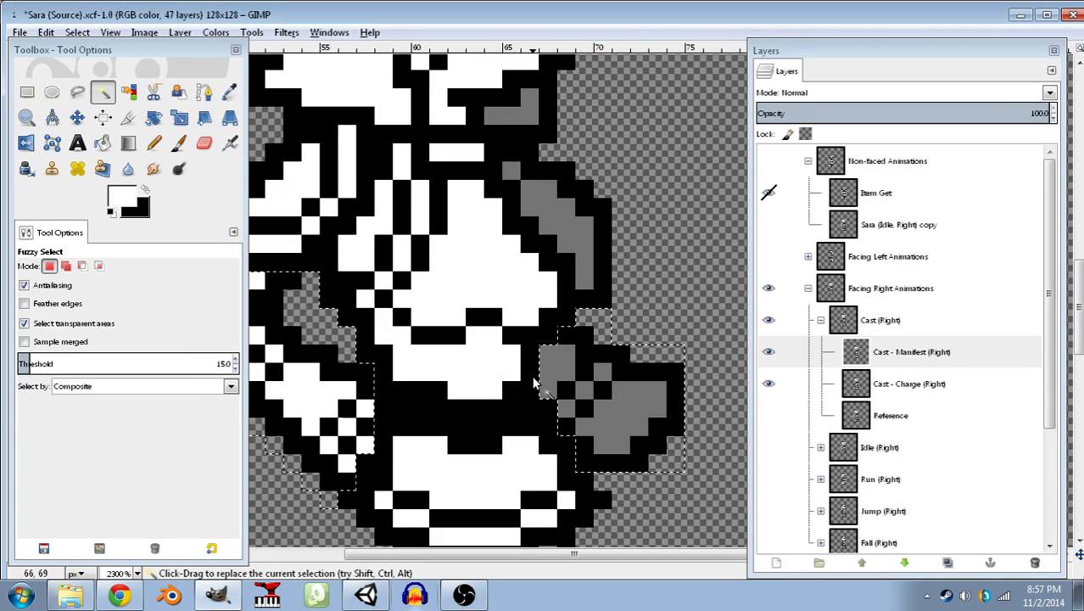
- Hide the Cast - Charge (Right) layer and clear the selection around the erased arms
click(770, 385)
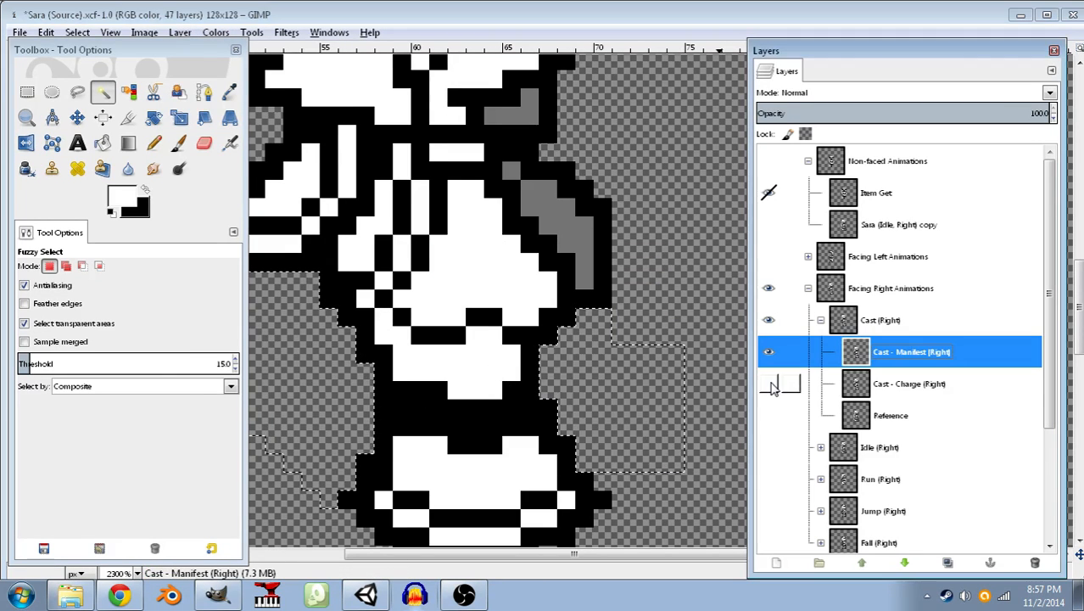
drag(560, 388, 610, 202)
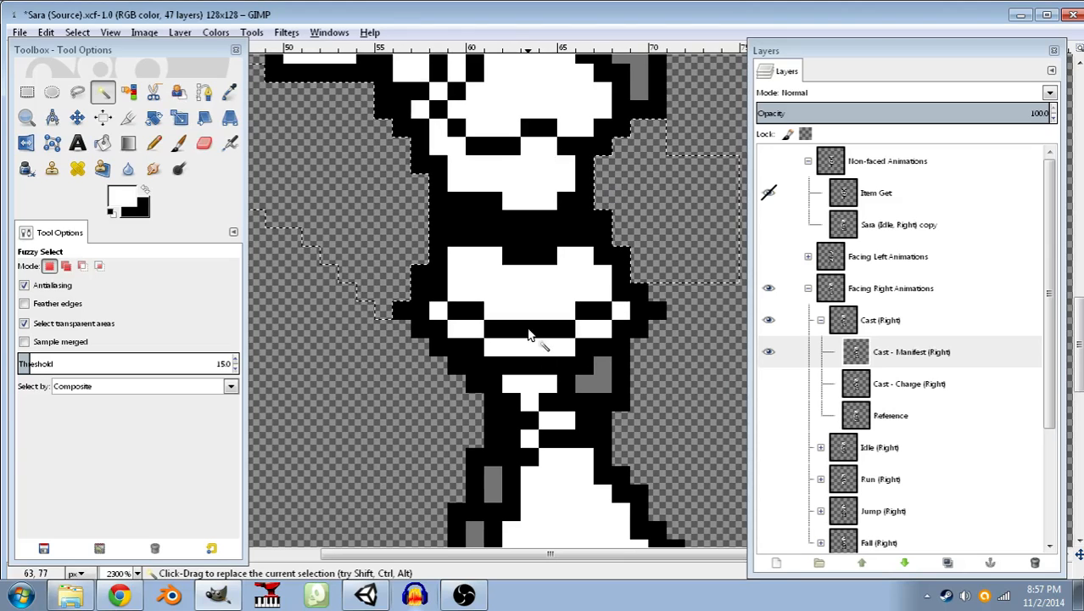
click(90, 35)
click(95, 71)
scroll(616, 515, up, 5)
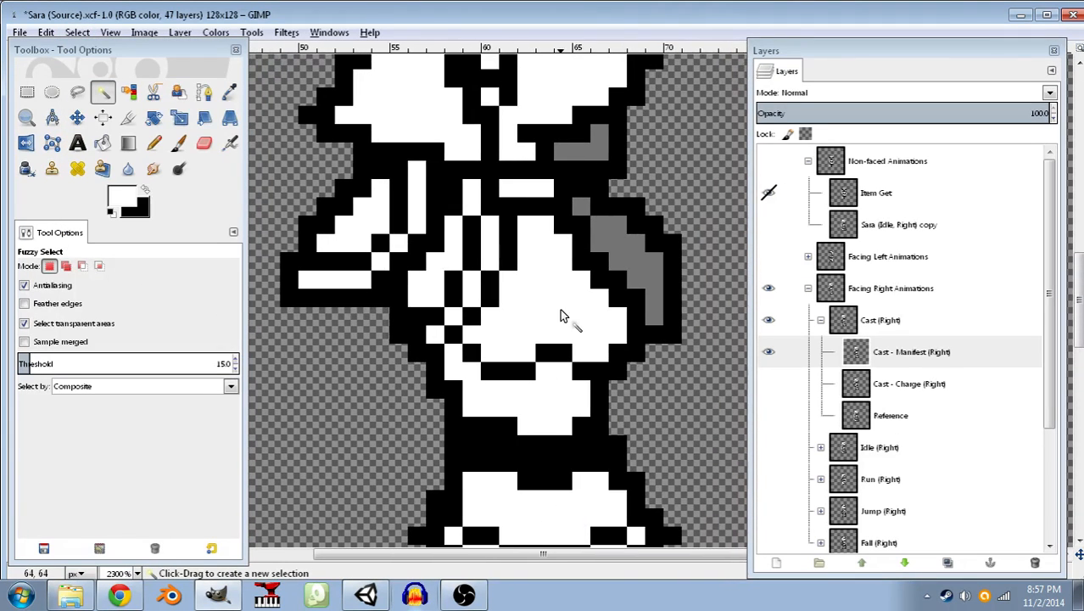
drag(586, 326, 592, 396)
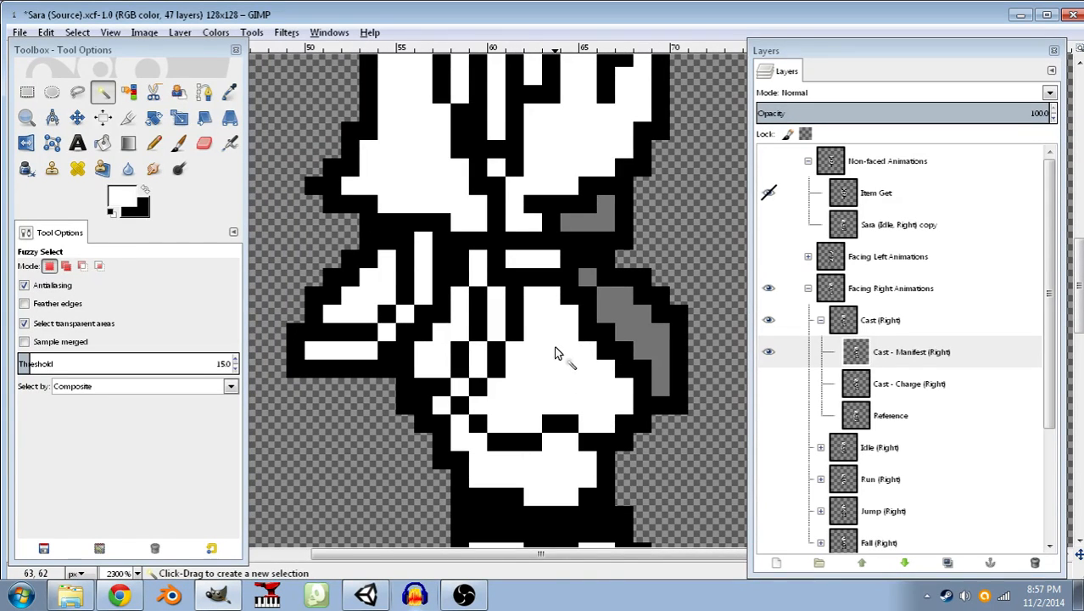
drag(671, 326, 621, 299)
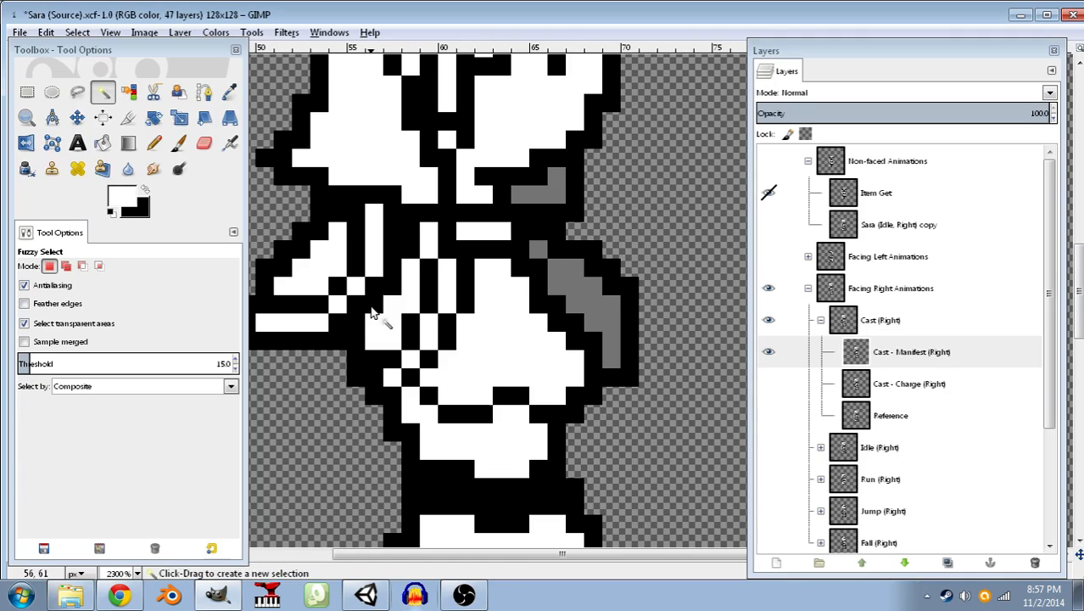
scroll(365, 323, left, 3)
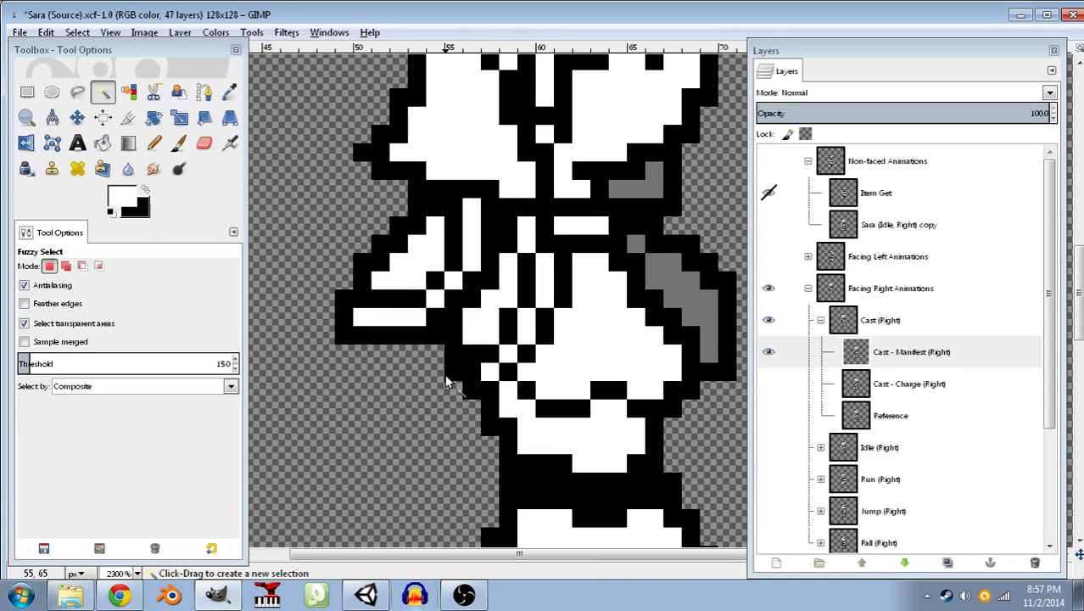
- Cover the near arm and hand beside the torso with solid white using the Pencil
click(154, 143)
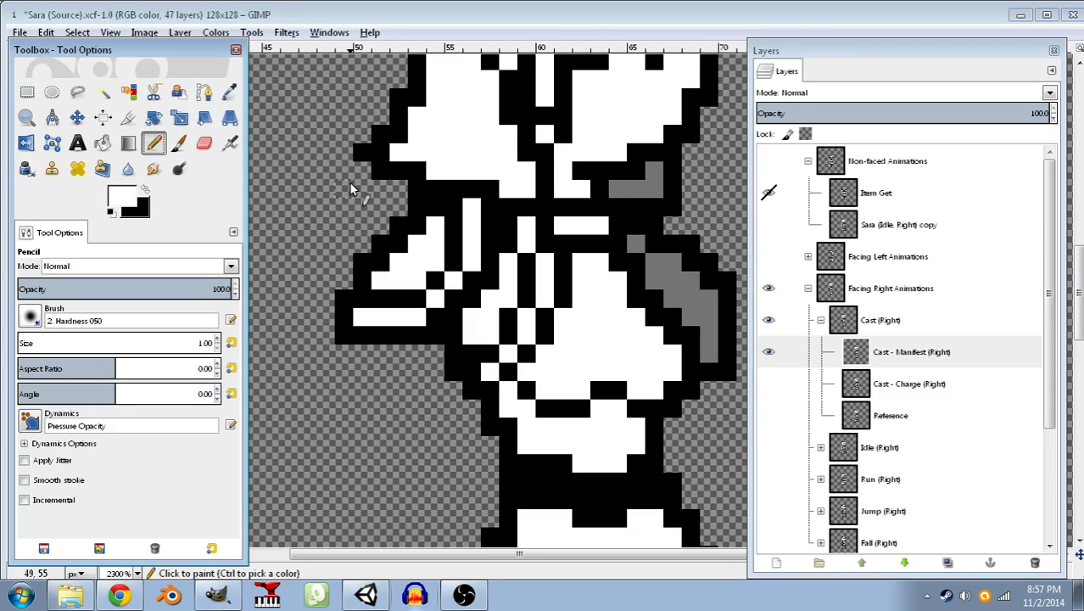
click(469, 211)
drag(472, 213, 413, 210)
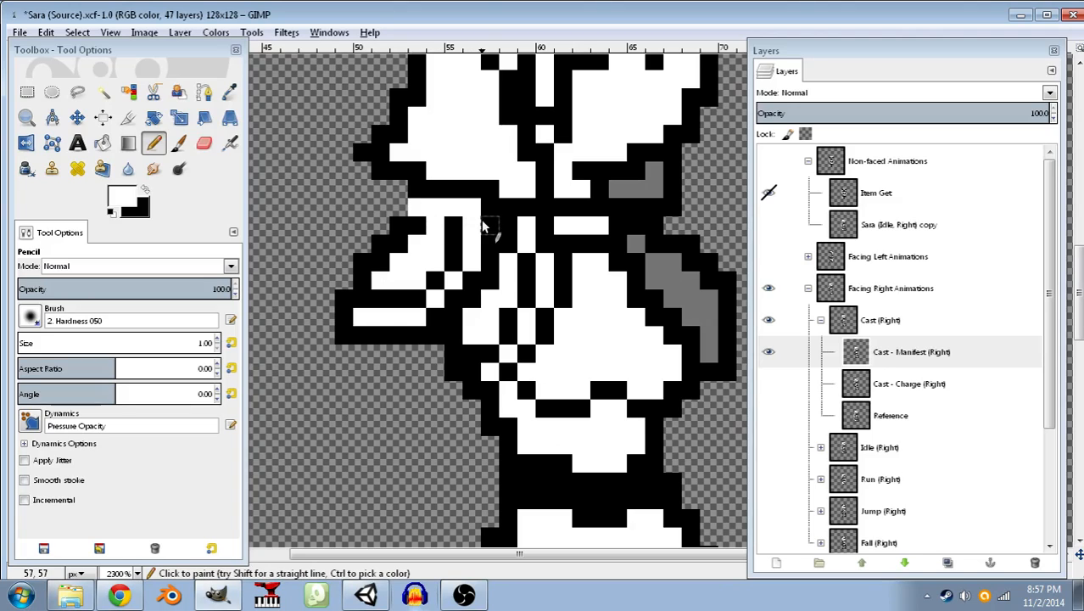
mouse_move(490, 226)
mouse_down()
mouse_move(387, 213)
mouse_move(369, 224)
mouse_move(393, 230)
mouse_move(340, 226)
mouse_move(343, 245)
mouse_move(460, 246)
mouse_move(469, 266)
mouse_move(349, 266)
mouse_move(468, 276)
mouse_move(471, 305)
mouse_move(346, 300)
mouse_move(347, 314)
mouse_move(464, 322)
mouse_move(464, 339)
mouse_move(343, 328)
mouse_move(420, 322)
mouse_move(493, 293)
mouse_move(506, 230)
mouse_up()
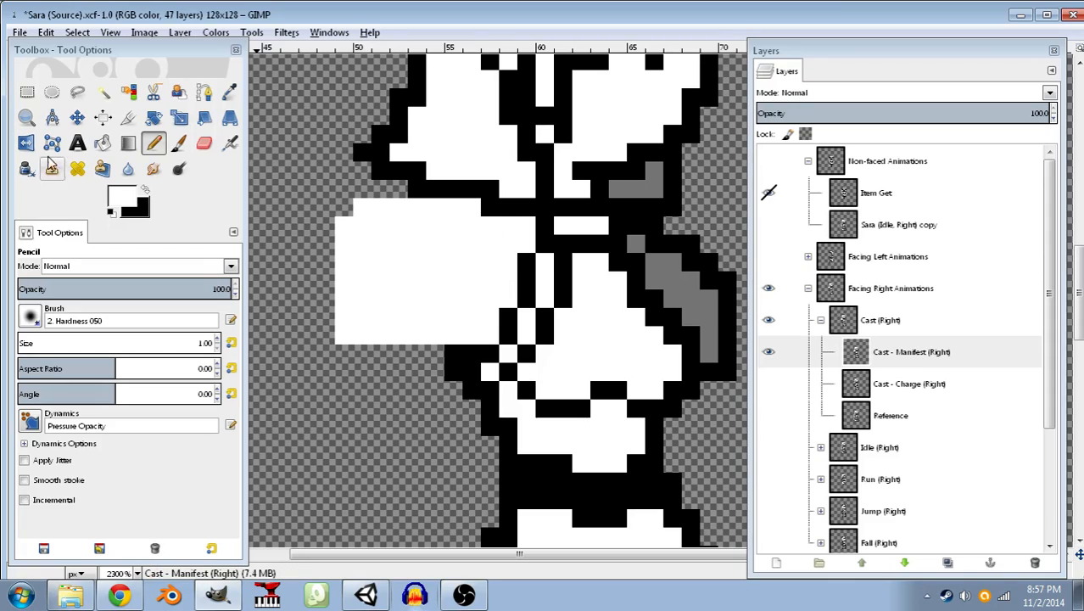
- Draw the bent near arm's outer edge in black from the shoulder down to the elbow, and add black pixels across the torso
click(147, 193)
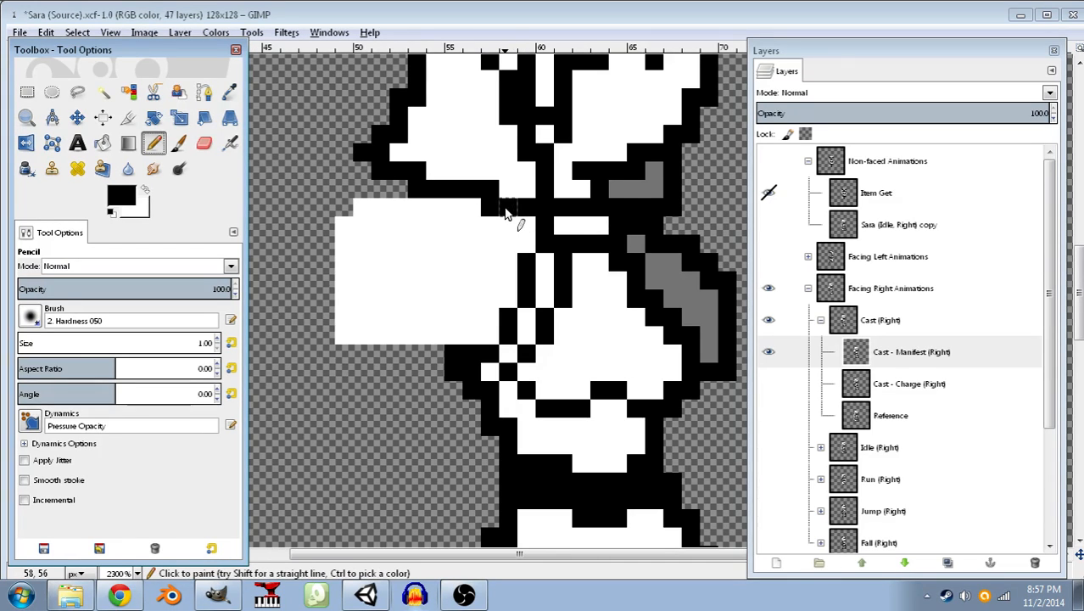
click(492, 211)
click(478, 210)
click(476, 222)
click(460, 226)
click(555, 231)
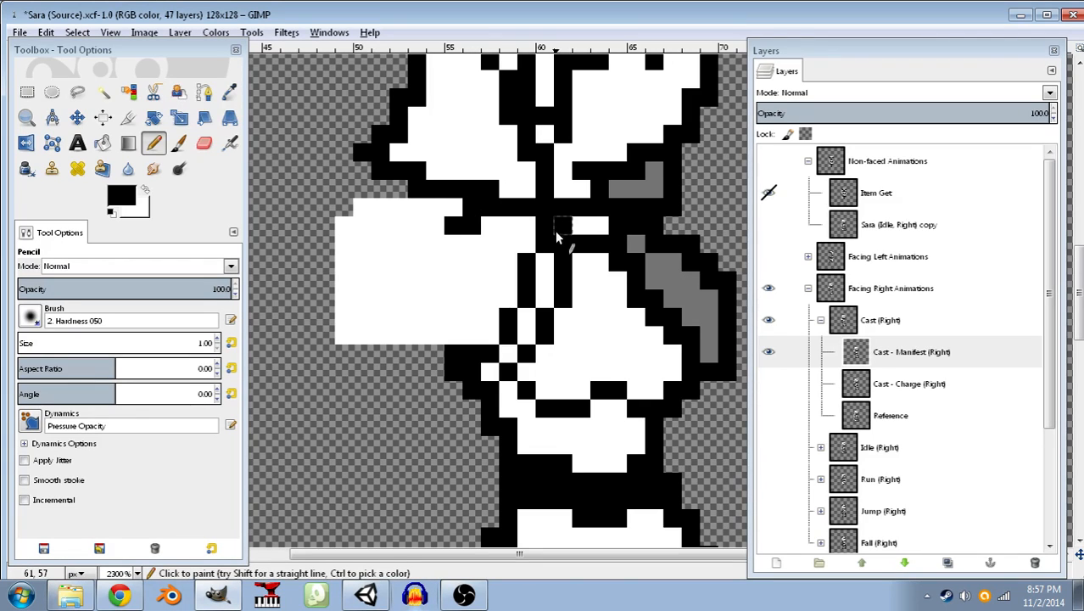
click(452, 244)
click(434, 263)
click(436, 282)
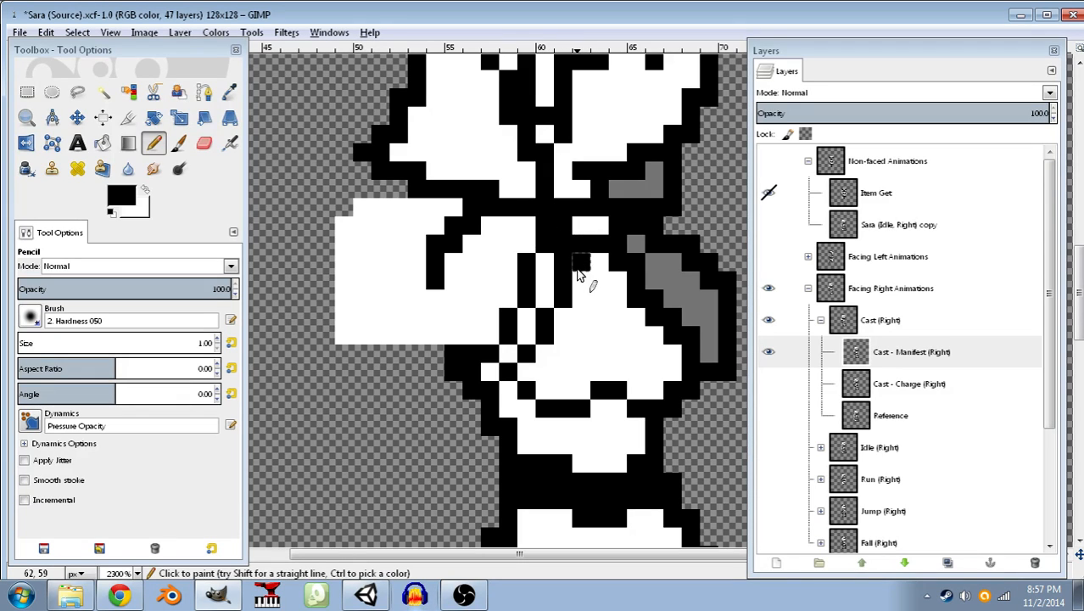
drag(416, 285, 416, 302)
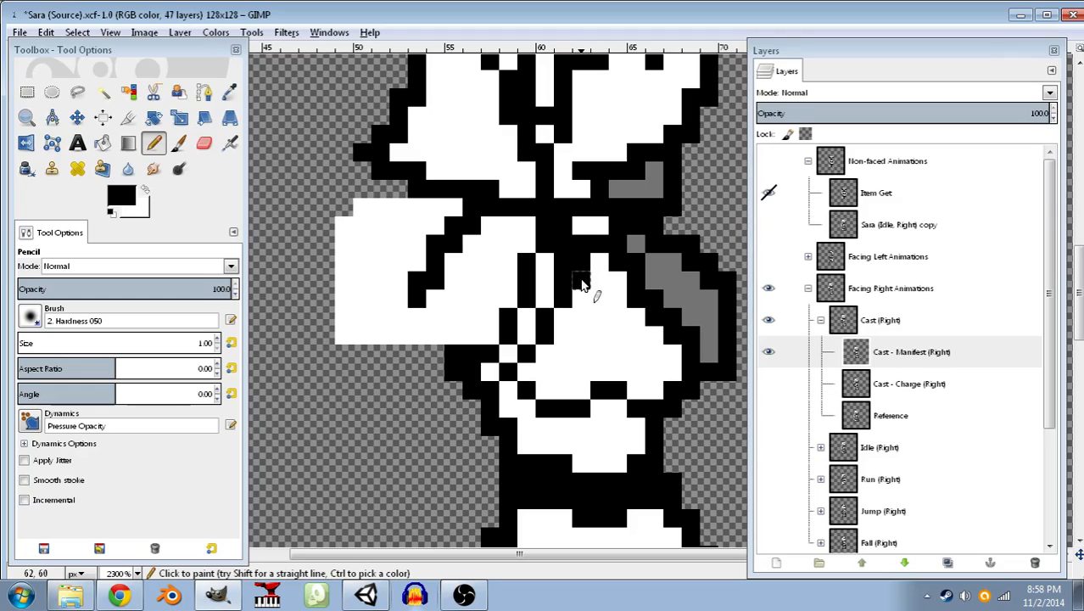
mouse_move(588, 291)
mouse_down()
mouse_move(602, 293)
mouse_move(600, 320)
mouse_move(437, 316)
mouse_up()
key(Tab)
key(shift+h)
click(466, 324)
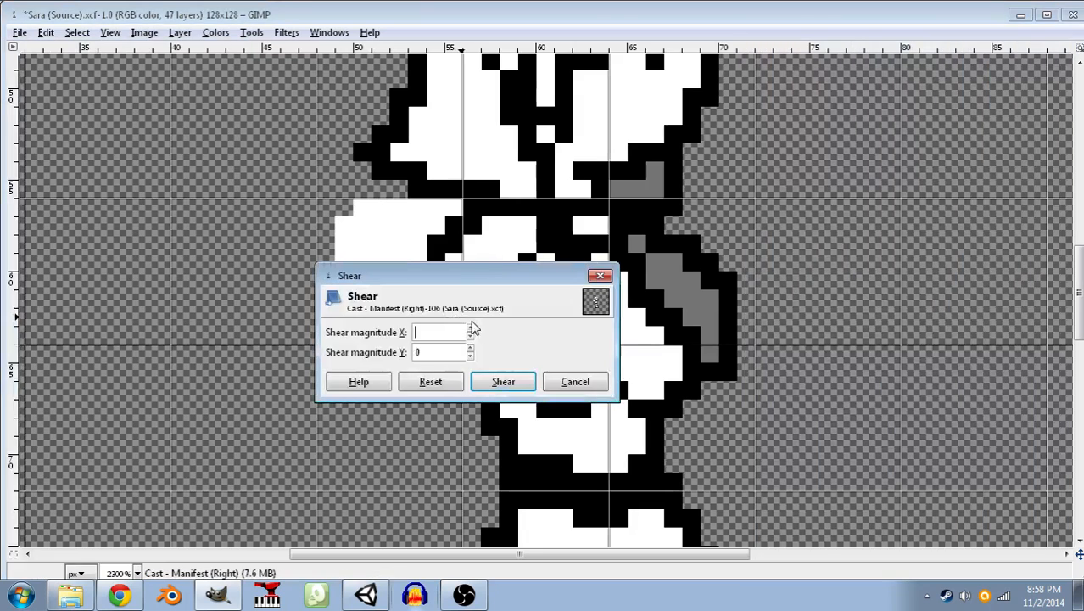
click(503, 382)
key(Tab)
key(ctrl+z)
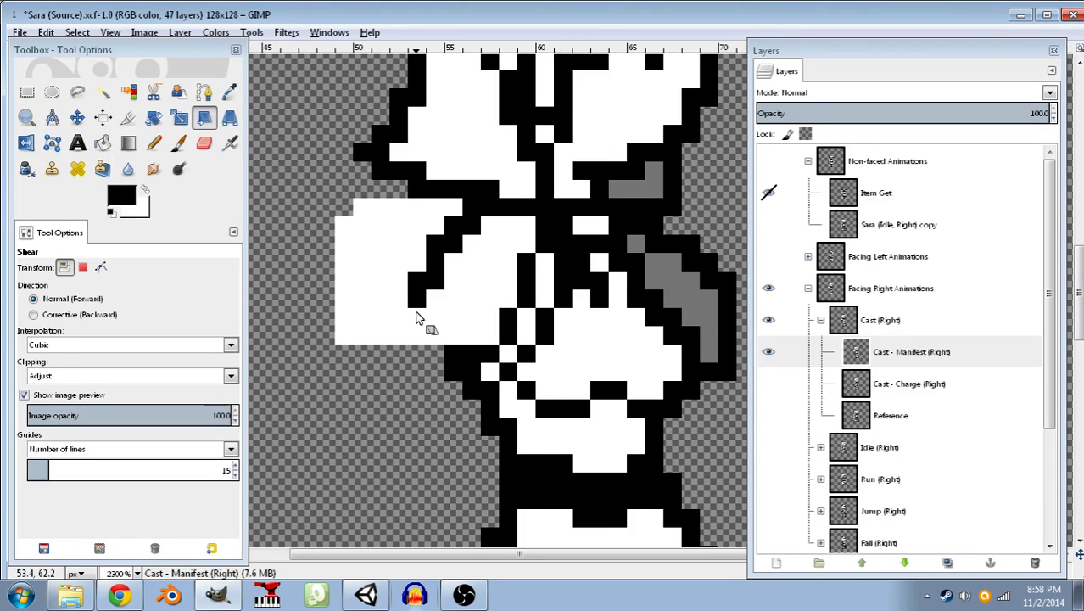
- Outline the elbow and forearm in black with the Pencil, carrying the lines across the front of the torso
click(156, 145)
click(415, 319)
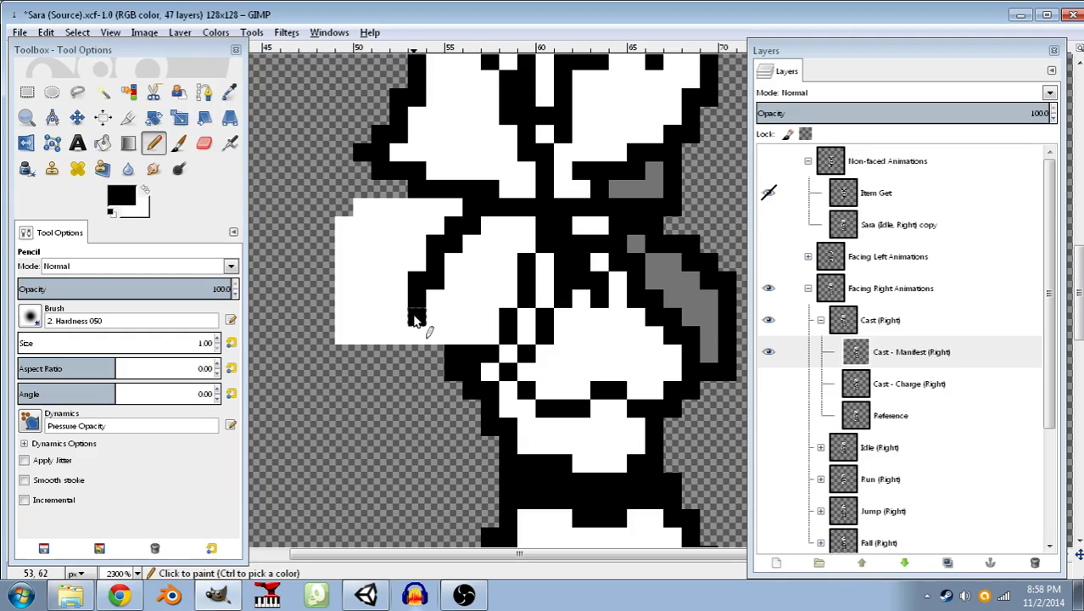
mouse_move(415, 321)
mouse_down()
mouse_move(435, 335)
mouse_move(501, 340)
mouse_move(581, 316)
mouse_move(570, 293)
mouse_move(524, 285)
mouse_move(486, 309)
mouse_move(437, 297)
mouse_move(476, 285)
mouse_move(490, 246)
mouse_move(553, 244)
mouse_up()
- Whiten the inside of the upper arm and the torso pixels just above the forearm
click(146, 193)
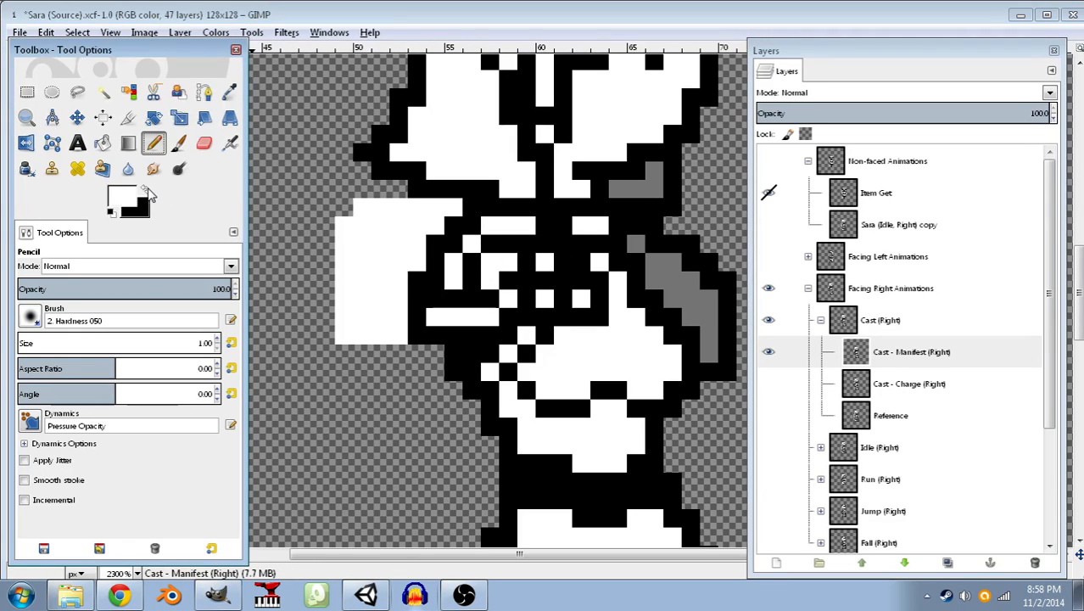
mouse_move(492, 275)
mouse_down()
mouse_move(528, 261)
mouse_move(465, 261)
mouse_move(566, 263)
mouse_move(548, 241)
mouse_up()
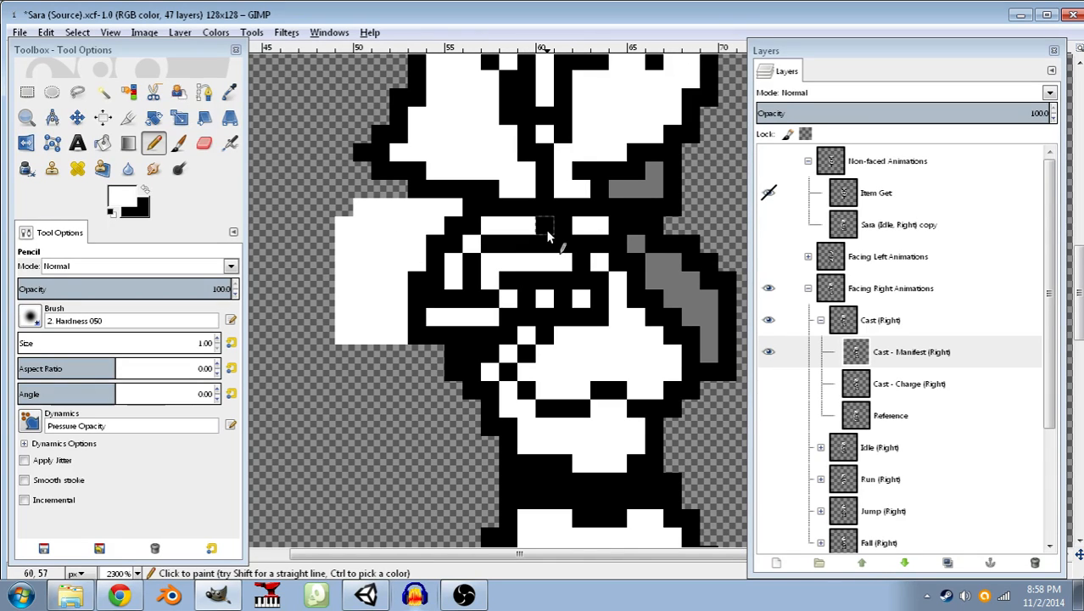
click(546, 231)
click(548, 247)
click(146, 193)
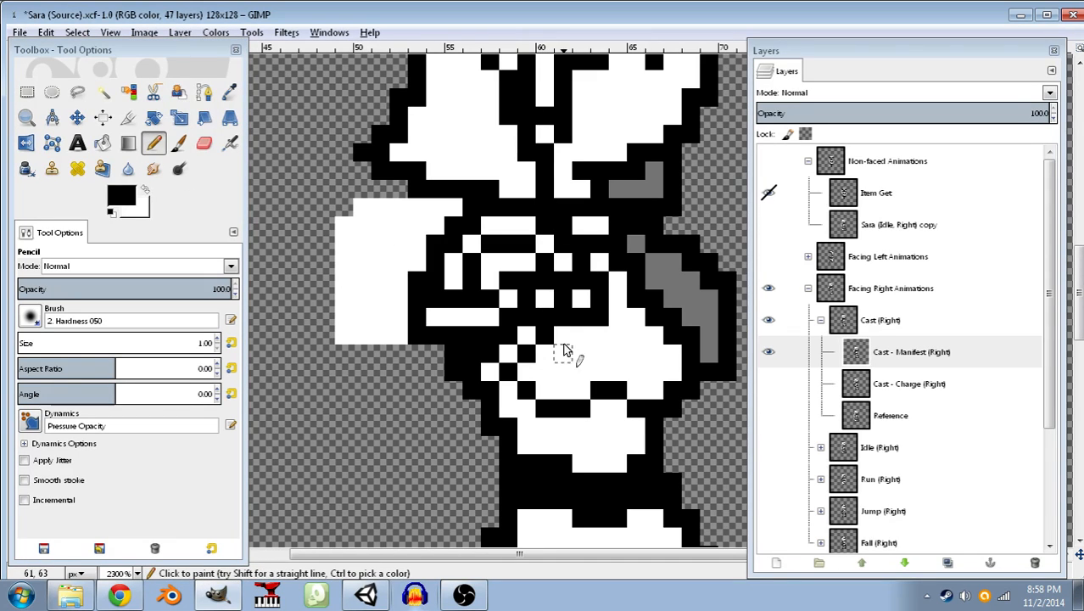
click(137, 190)
click(1039, 316)
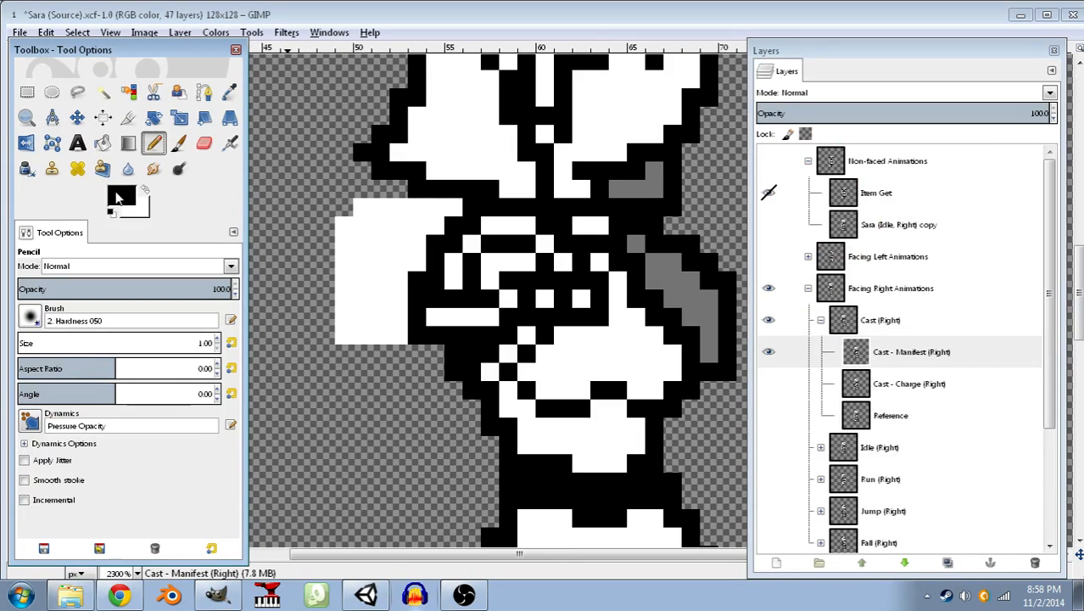
- Whiten the forearm's interior strips and touch up the pixels near the elbow in black and white
click(145, 190)
mouse_move(563, 298)
mouse_down()
mouse_move(574, 300)
mouse_move(518, 301)
mouse_up()
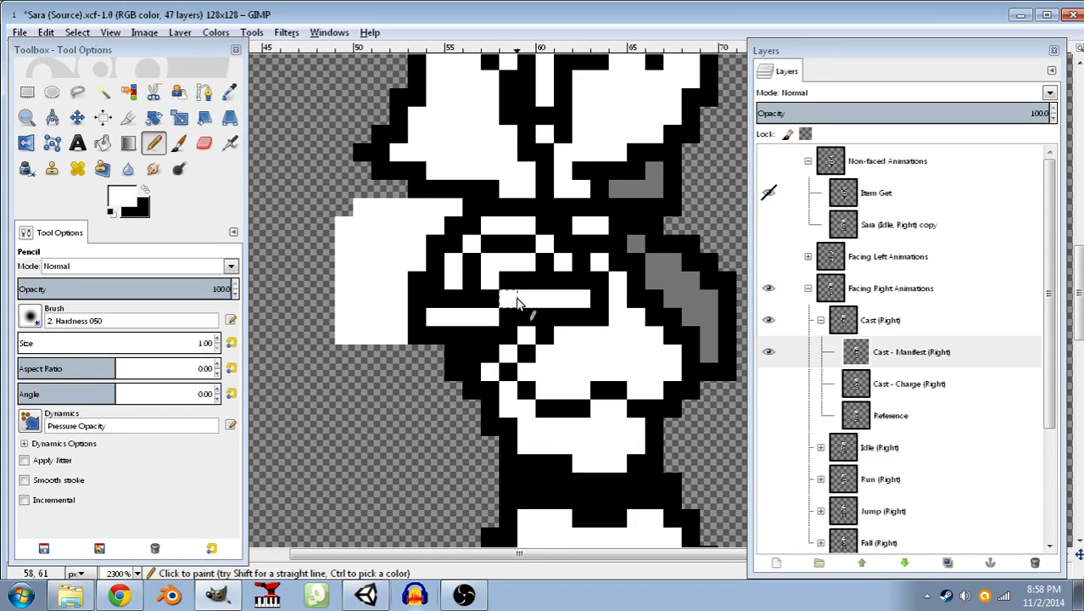
click(145, 193)
click(509, 299)
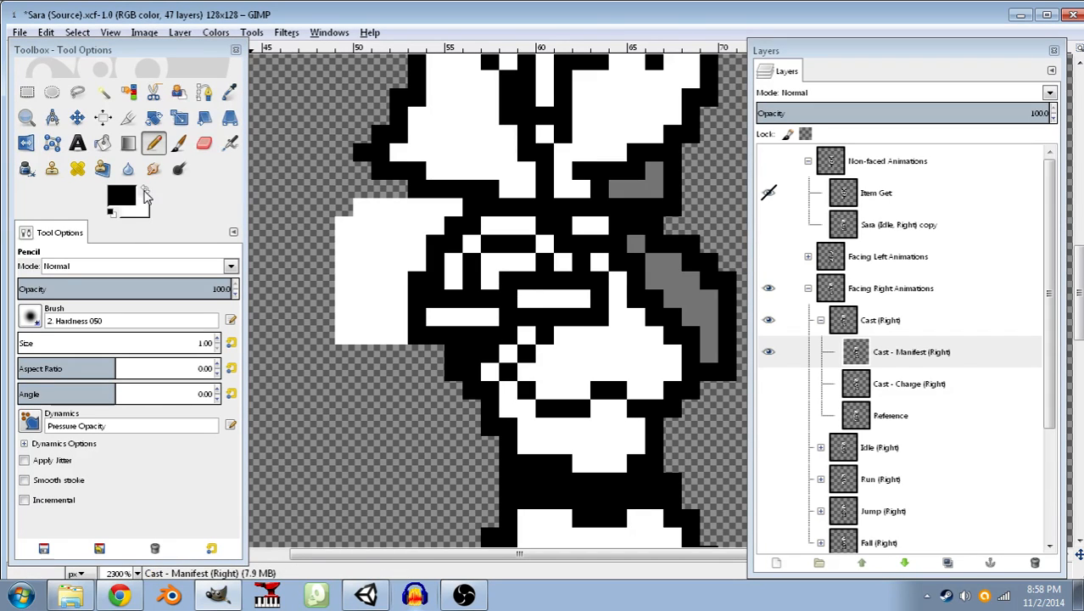
click(145, 193)
click(508, 279)
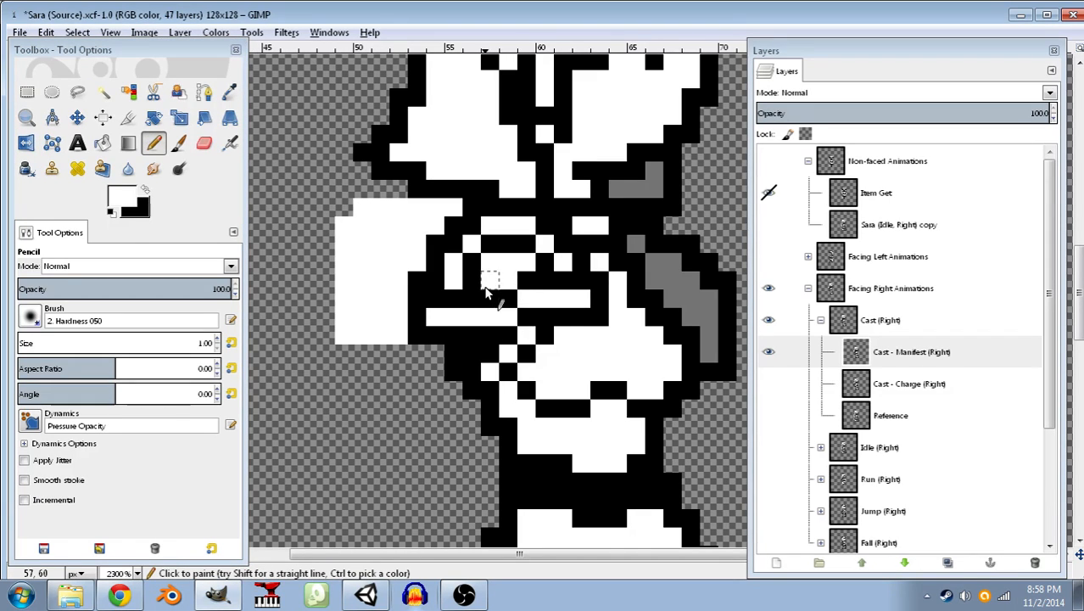
drag(519, 192, 456, 147)
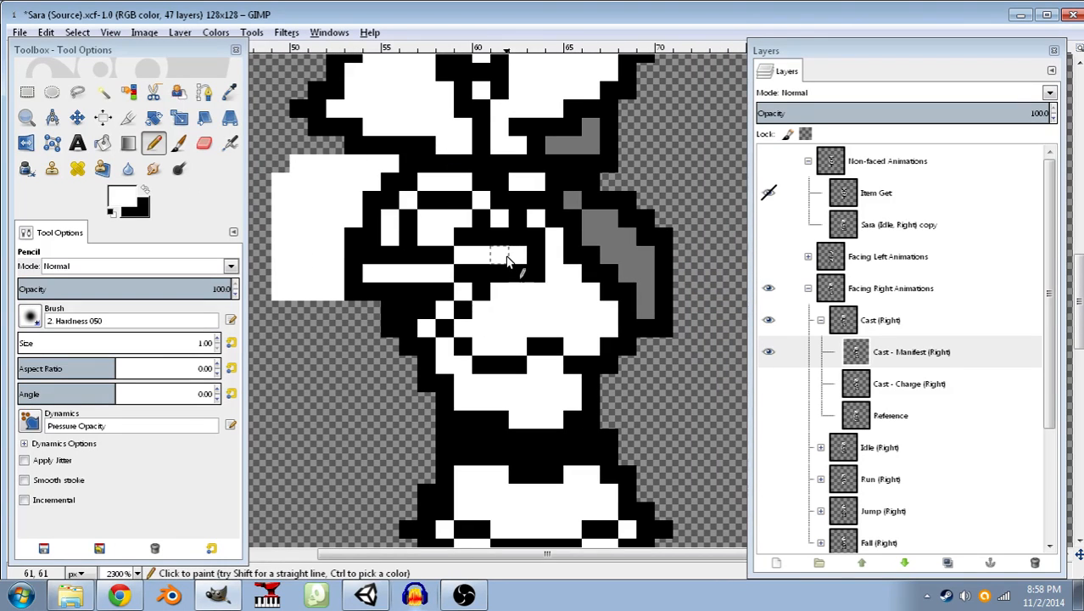
- Draw a stepped black edge beneath the forearm down toward the waist and whiten the area enclosed above it
click(145, 191)
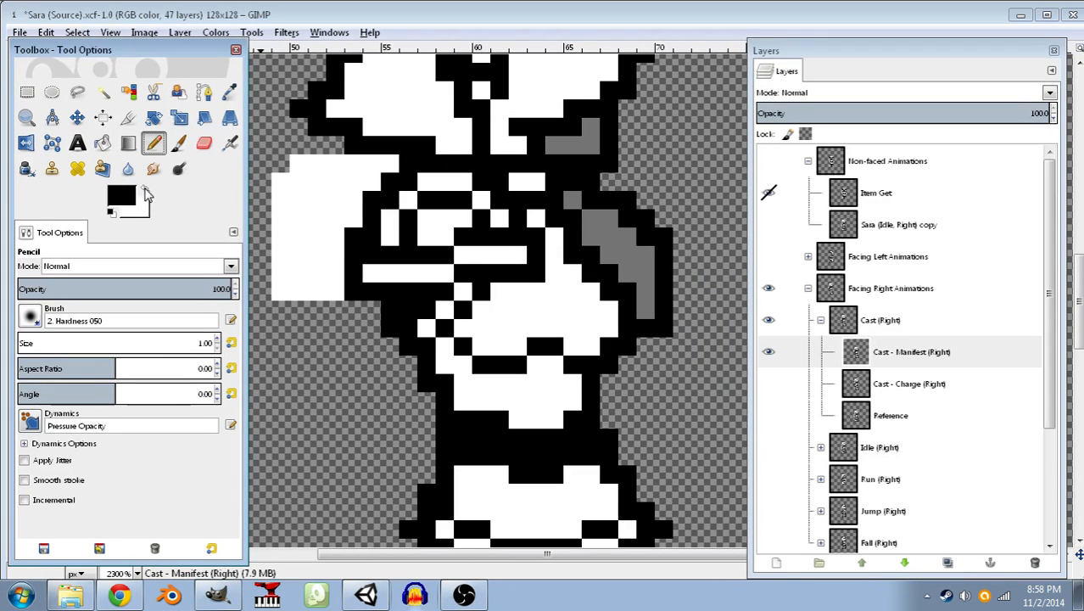
click(480, 293)
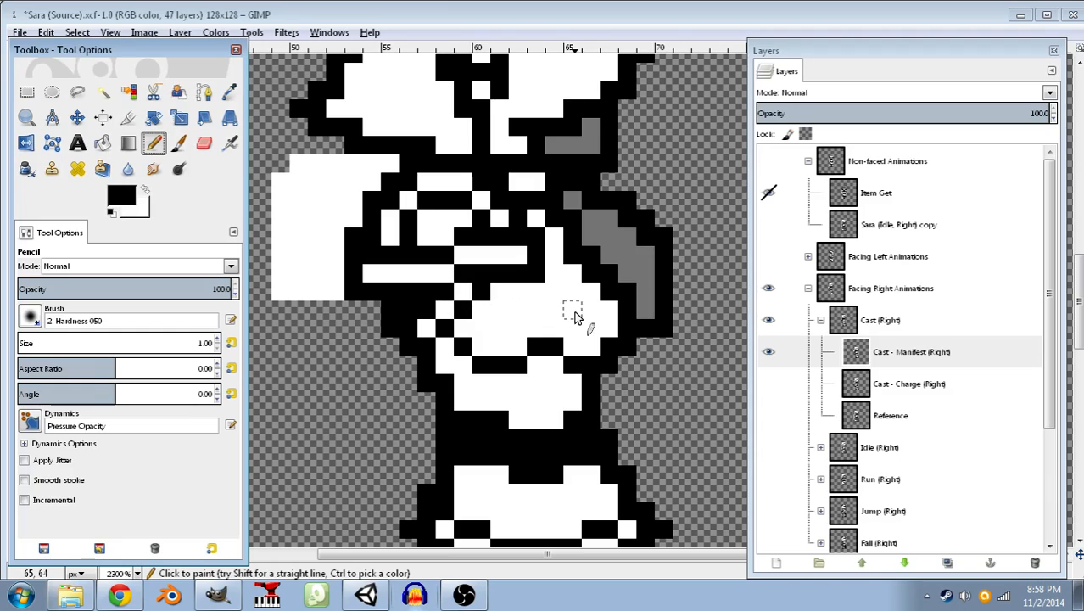
click(560, 259)
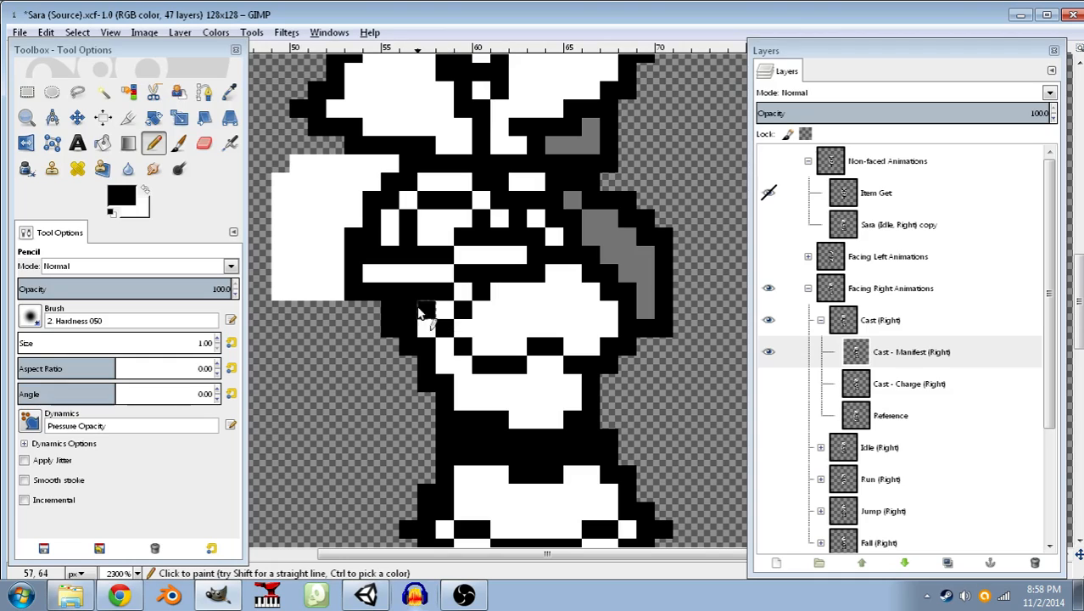
click(452, 310)
click(453, 325)
click(462, 328)
click(480, 329)
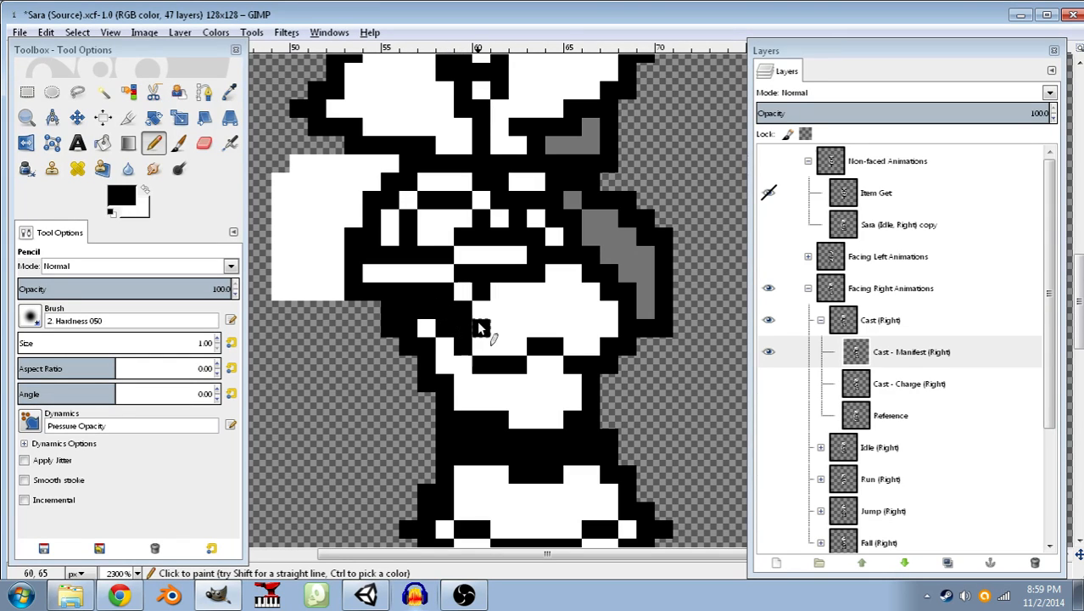
click(498, 328)
click(499, 344)
click(518, 345)
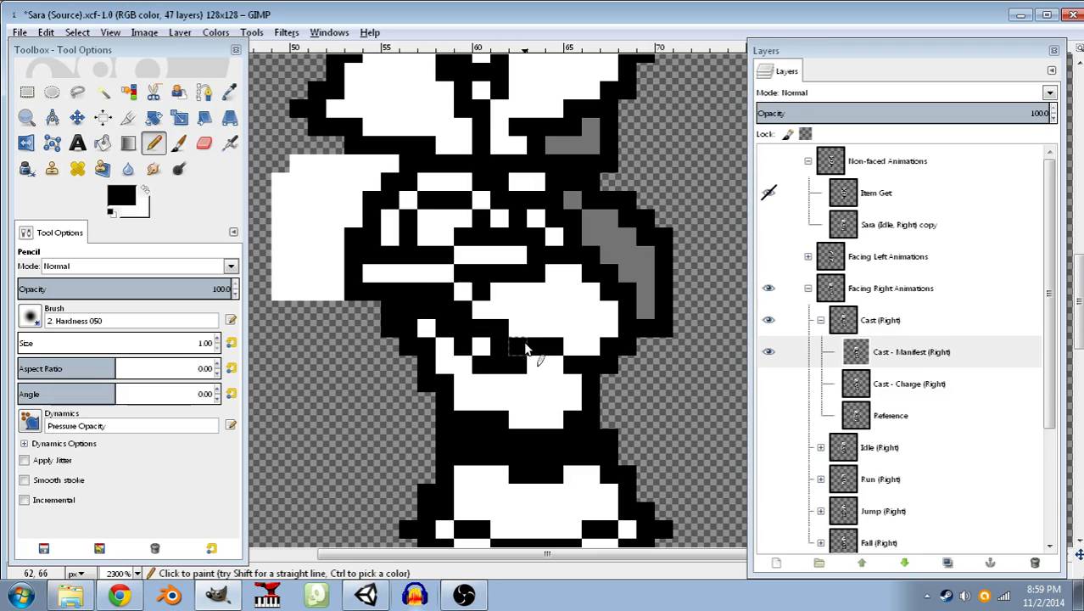
click(145, 191)
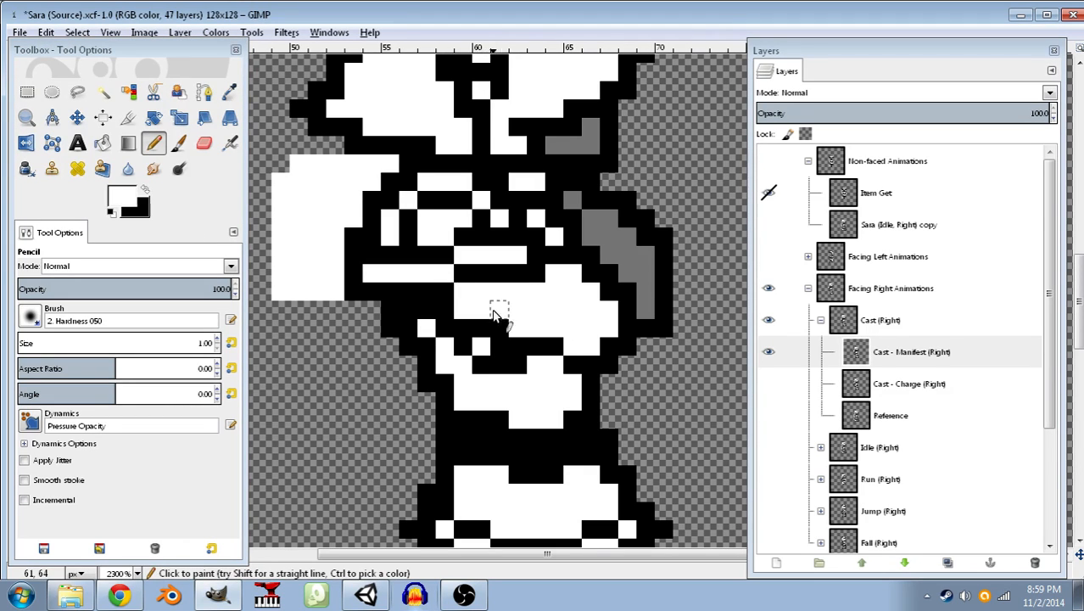
- Extend the forearm's black outline across the far arm, with upper and lower edges and vertical bands between them
click(147, 192)
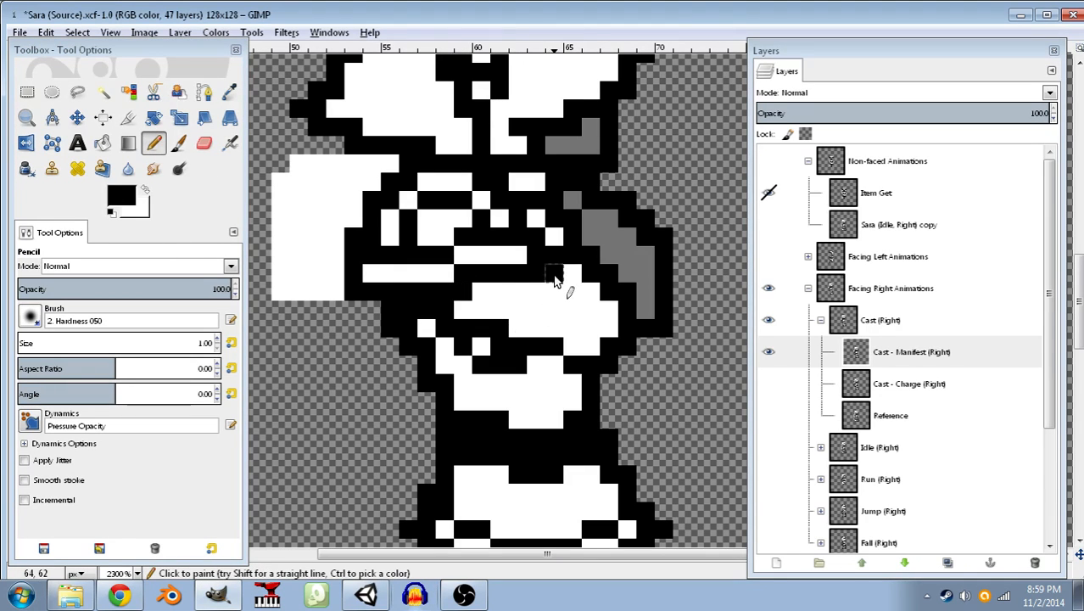
mouse_move(556, 276)
mouse_down()
mouse_move(556, 343)
mouse_move(569, 351)
mouse_move(592, 338)
mouse_move(595, 274)
mouse_up()
click(603, 257)
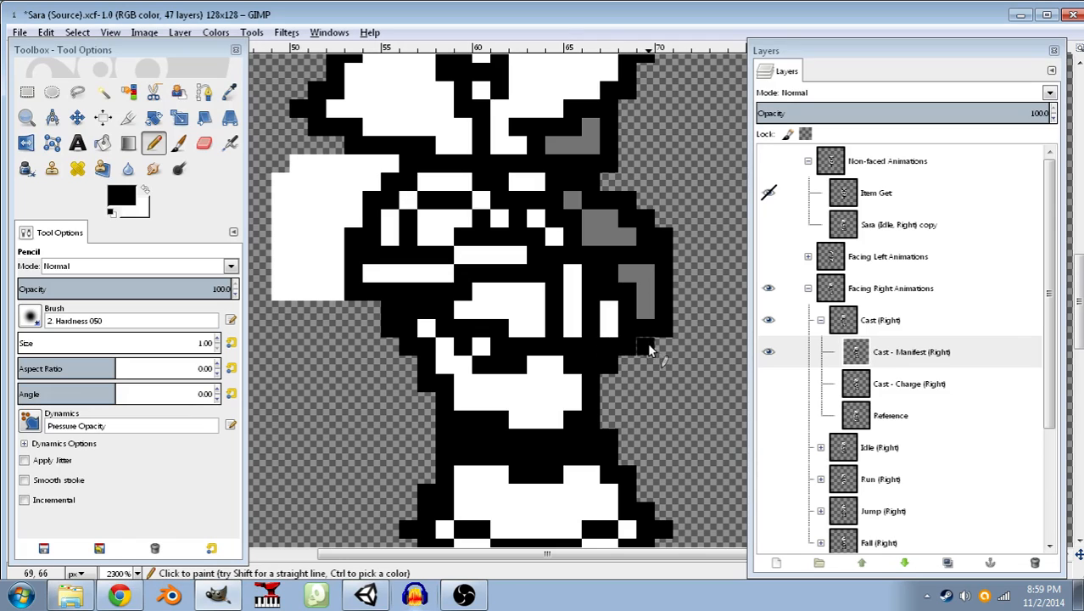
drag(655, 323, 597, 305)
click(617, 323)
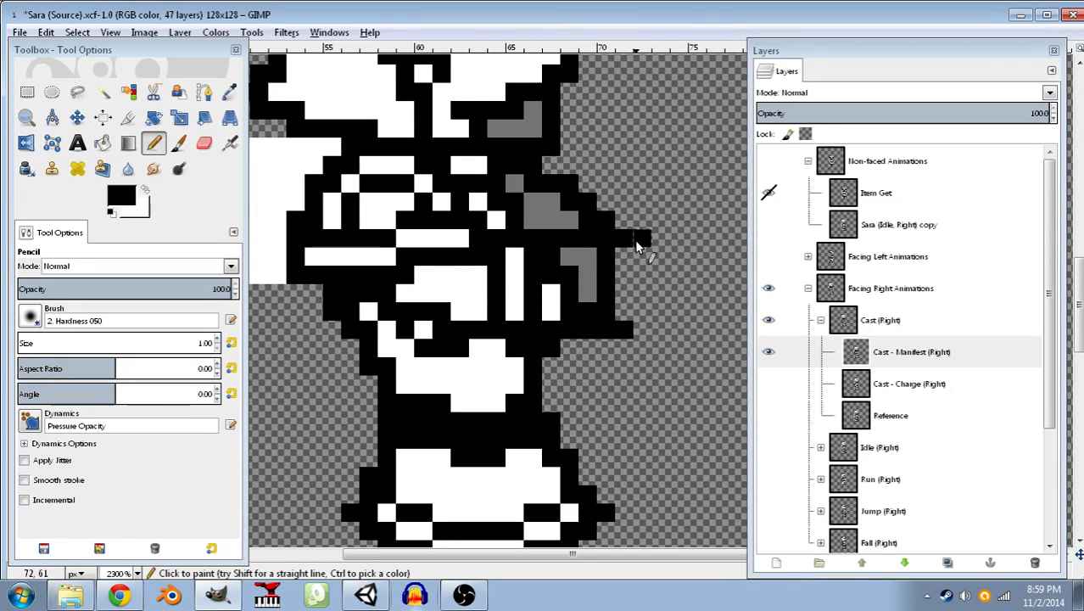
- Lengthen the forearm outline past the body in black and close it with a flared end rising to a point
mouse_move(657, 333)
mouse_down()
mouse_move(676, 259)
mouse_move(653, 237)
mouse_move(680, 235)
mouse_move(589, 233)
mouse_move(618, 350)
mouse_move(633, 195)
mouse_up()
scroll(612, 227, down, 1)
scroll(611, 229, up, 2)
scroll(619, 352, down, 1)
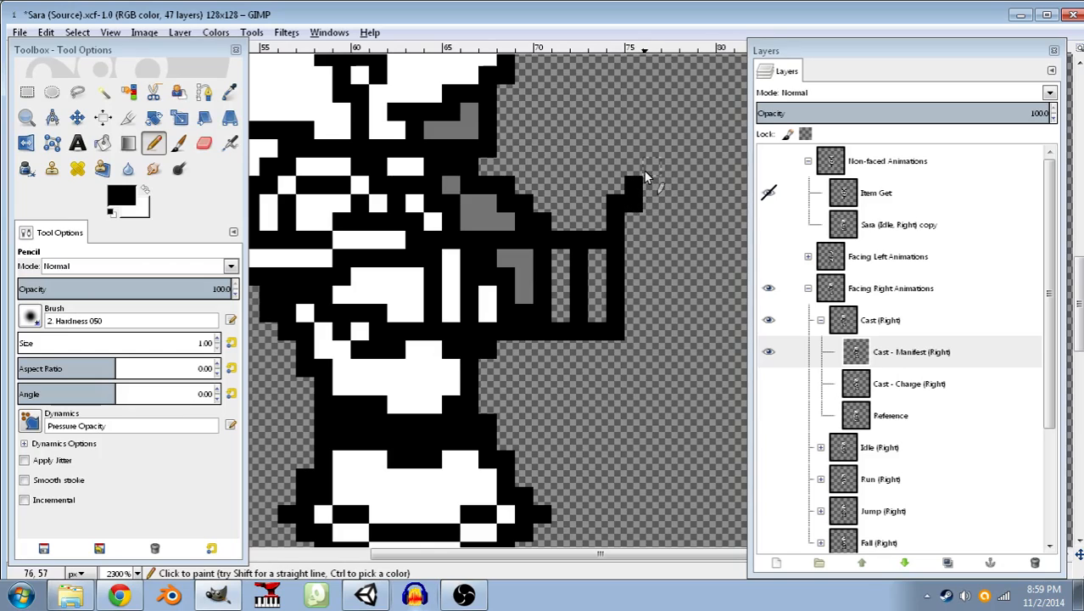
drag(645, 176, 648, 236)
mouse_move(651, 320)
mouse_down()
mouse_move(652, 348)
mouse_move(609, 347)
mouse_up()
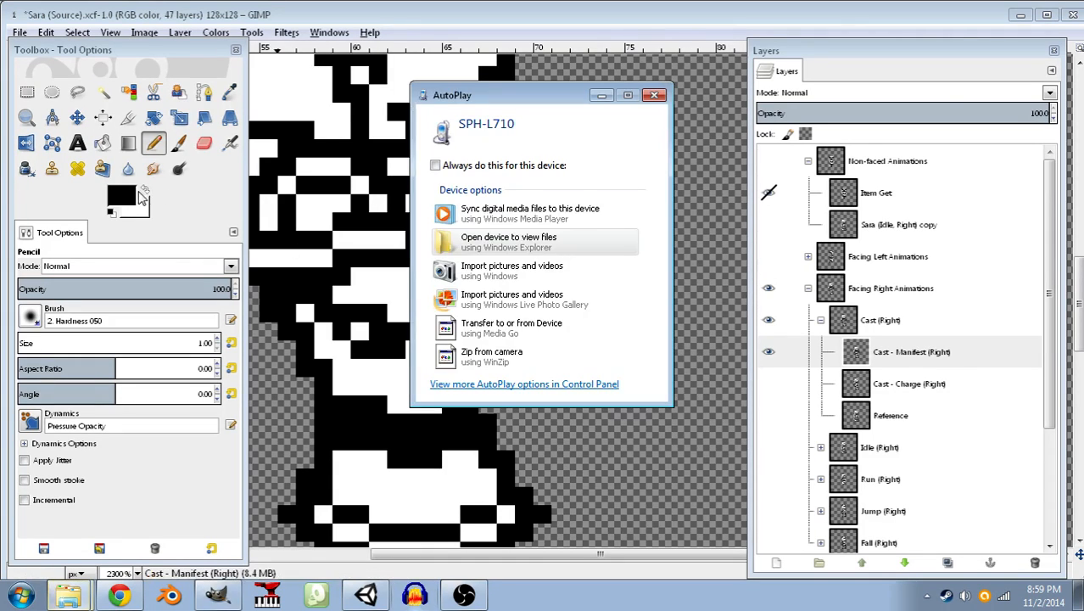
- Dismiss the AutoPlay window and fill the outstretched forearm and its flared end with white
click(655, 95)
key(x)
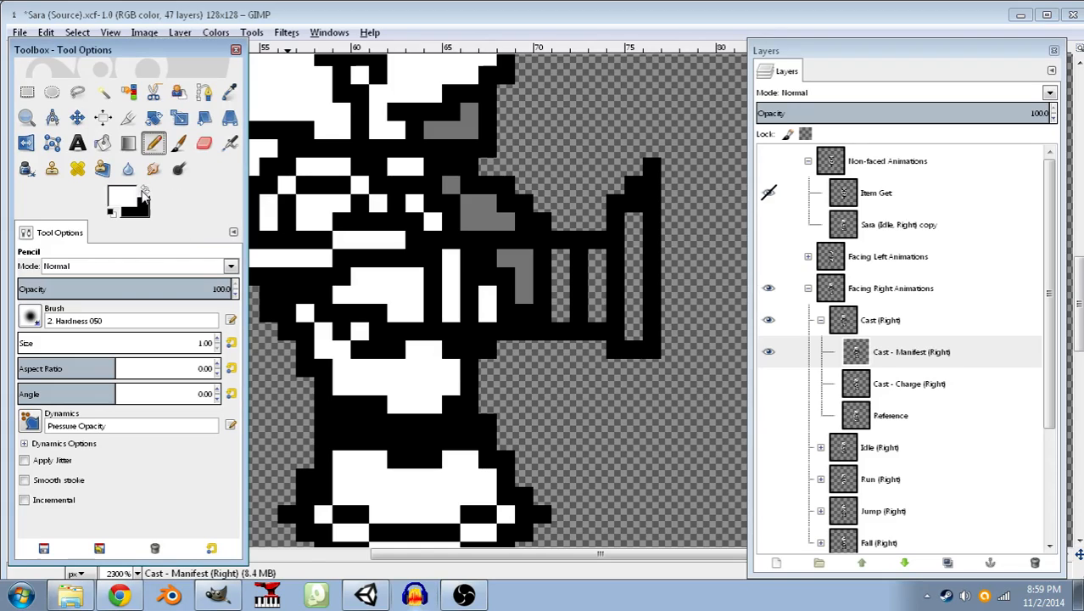
click(505, 264)
mouse_move(505, 265)
mouse_down()
mouse_move(508, 310)
mouse_move(527, 256)
mouse_move(527, 311)
mouse_move(549, 313)
mouse_move(554, 253)
mouse_move(564, 319)
mouse_up()
drag(596, 314, 601, 270)
mouse_move(633, 320)
mouse_down()
mouse_move(633, 335)
mouse_move(634, 217)
mouse_up()
- Compare the Cast - Manifest pose with the Reference layer at 100% by toggling their visibility
scroll(600, 259, down, 8)
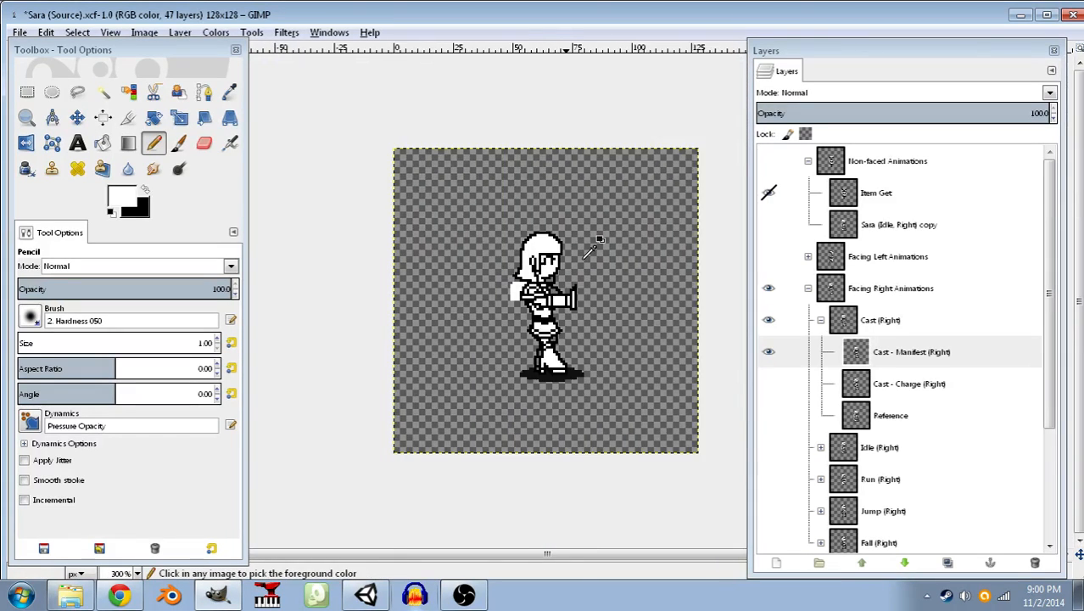
scroll(594, 246, down, 1)
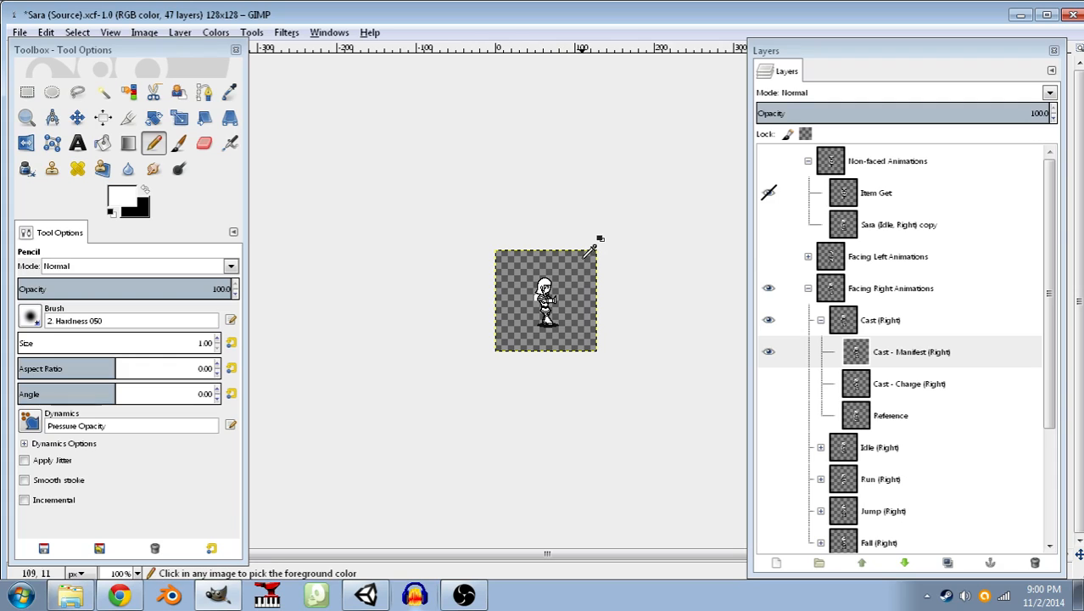
click(769, 416)
click(773, 354)
click(771, 356)
click(769, 417)
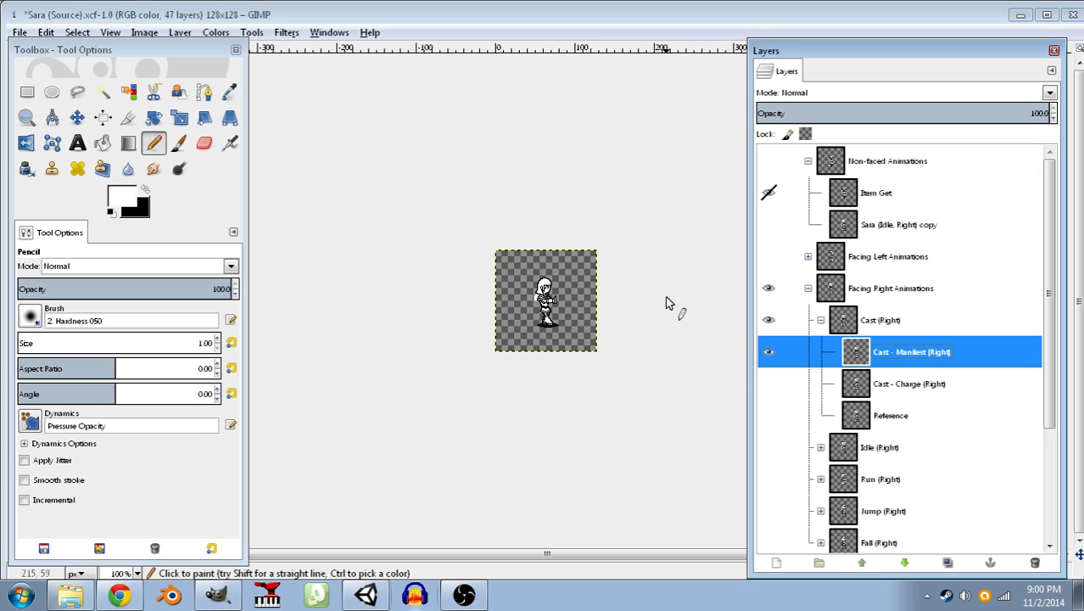
- Draw another vertical black band across the outstretched forearm and extend the flared end's upper and lower outlines toward the body
scroll(666, 303, up, 9)
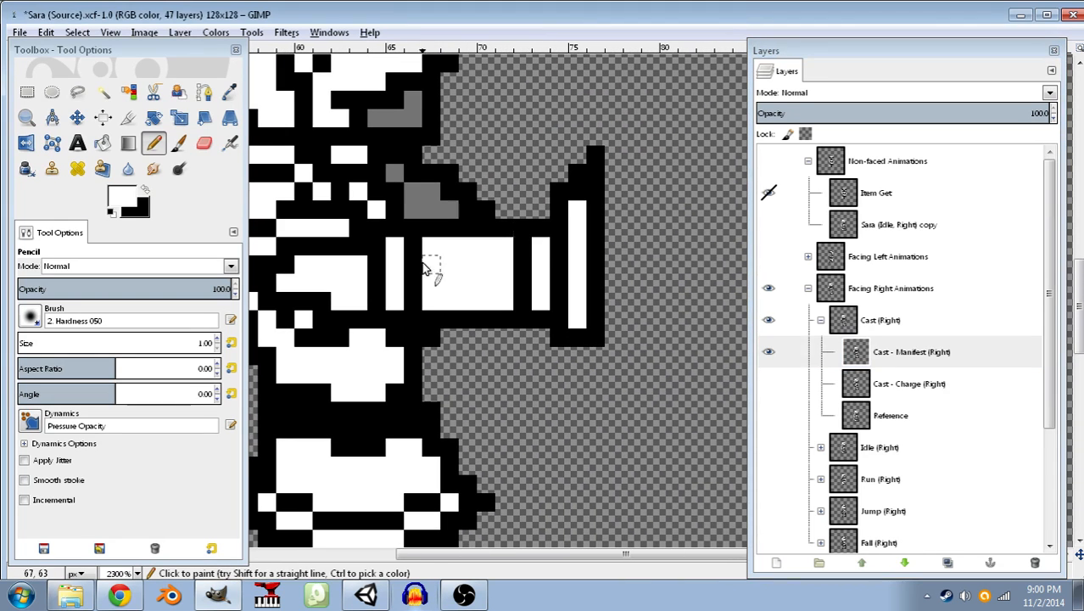
click(144, 190)
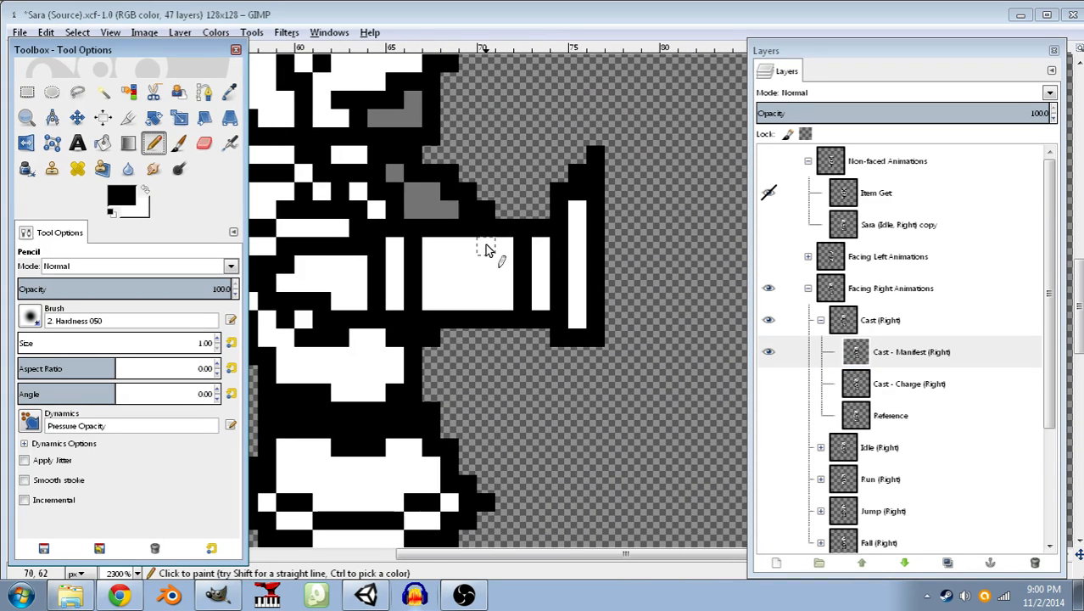
drag(486, 248, 490, 295)
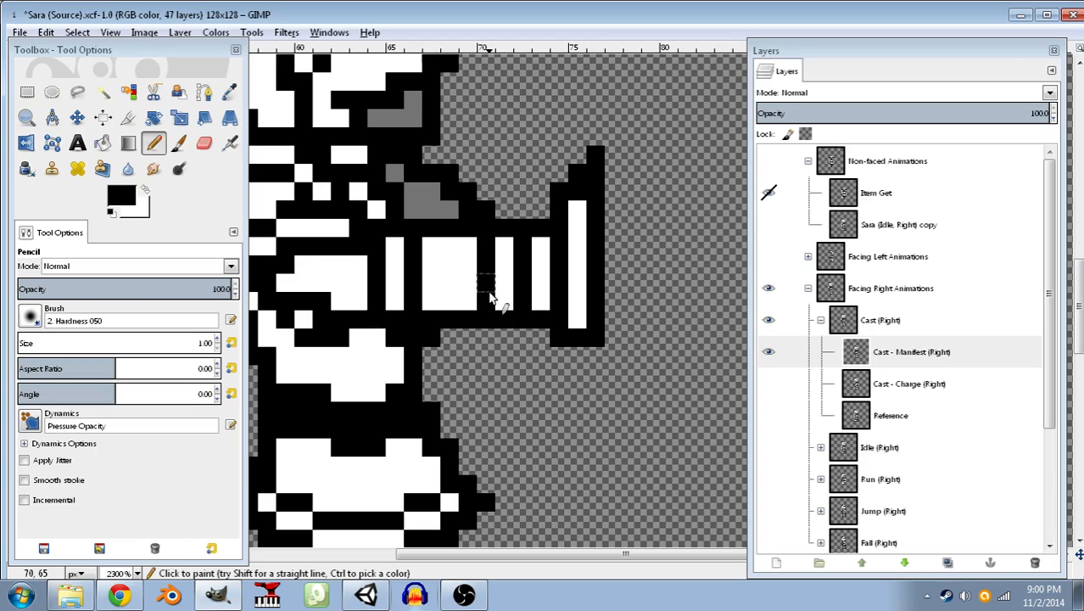
drag(521, 336, 557, 335)
drag(527, 207, 553, 188)
- Lengthen the white strip inside the flared end and paint over the outermost columns of the arm in white
click(145, 192)
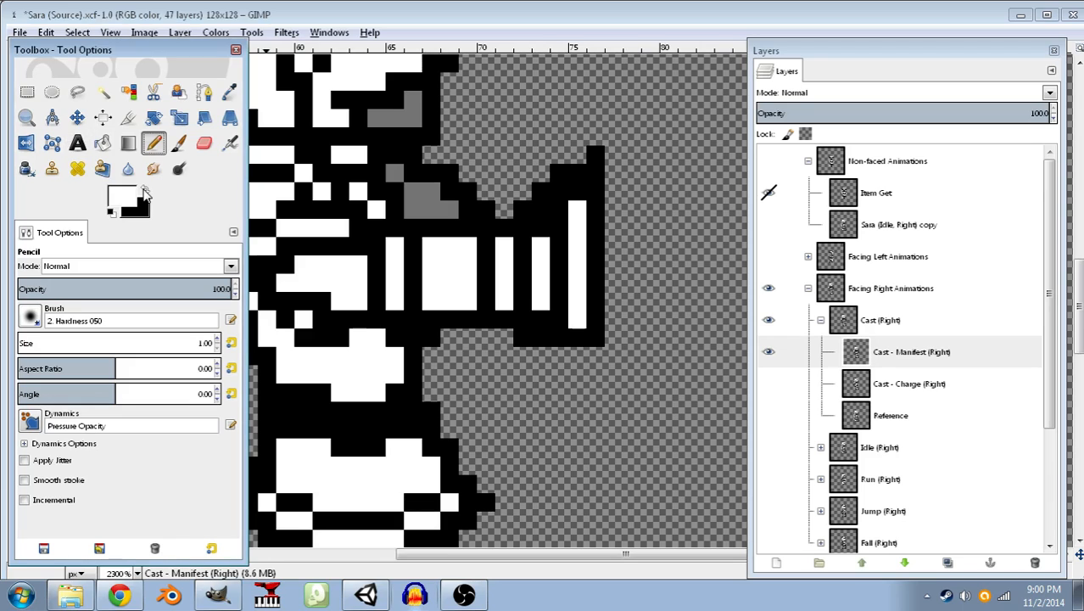
drag(540, 318, 540, 227)
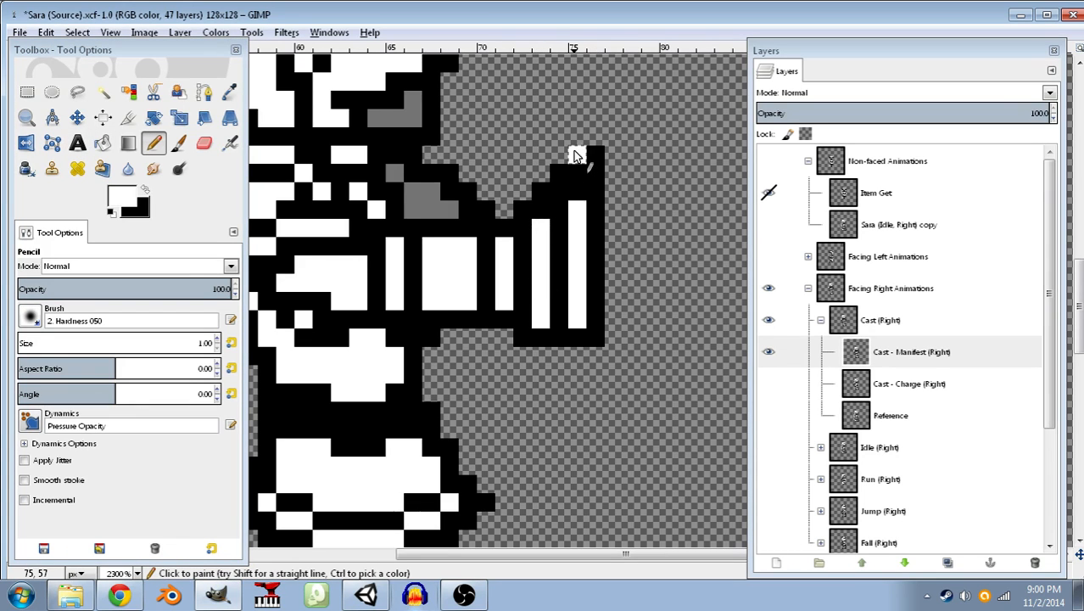
drag(576, 156, 573, 346)
mouse_move(604, 311)
mouse_down()
mouse_move(606, 161)
mouse_move(597, 214)
mouse_up()
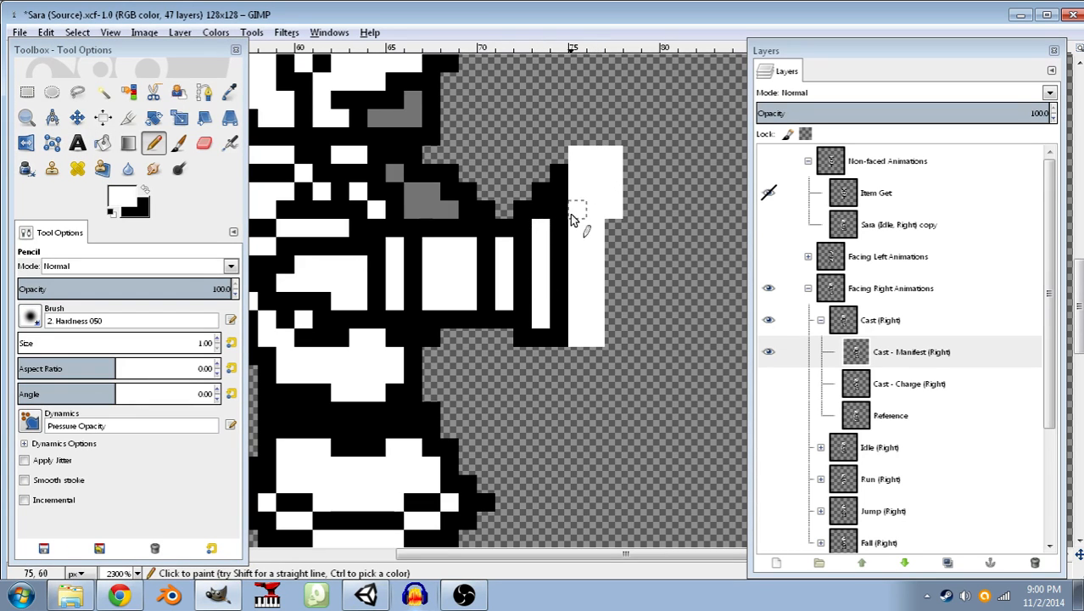
- Select the white patches beyond the flared end and behind the body, make them transparent with Color to Alpha, and clear the selection
click(102, 91)
click(594, 292)
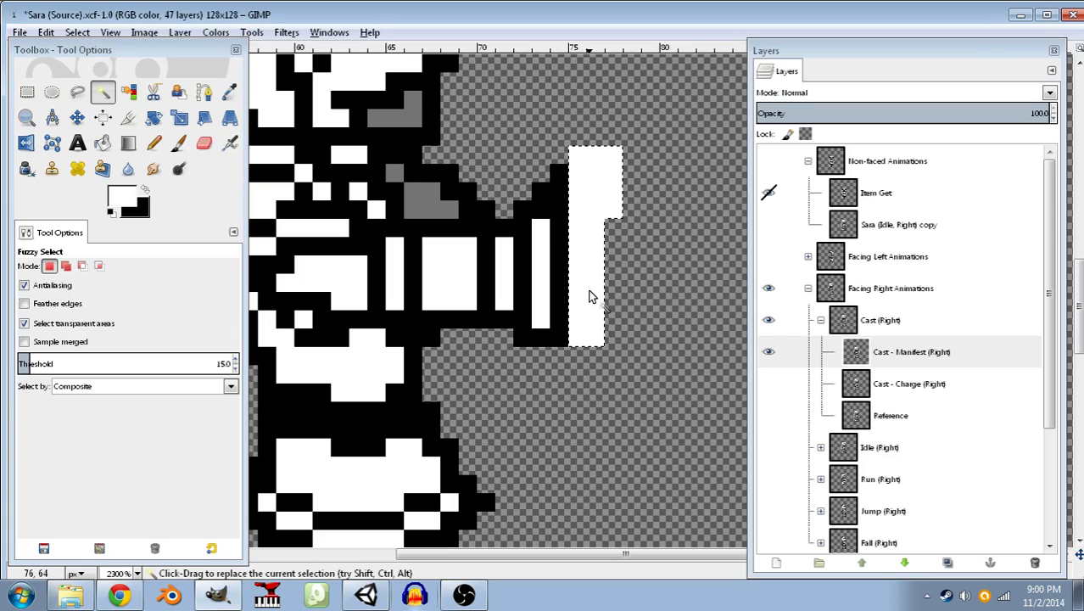
scroll(380, 431, left, 5)
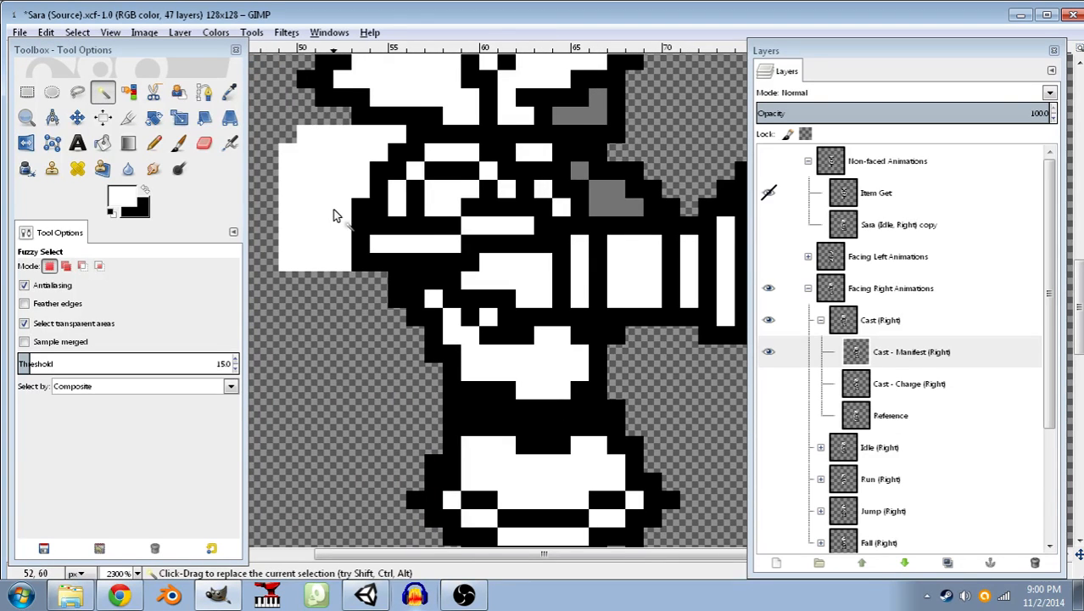
click(333, 189)
click(216, 32)
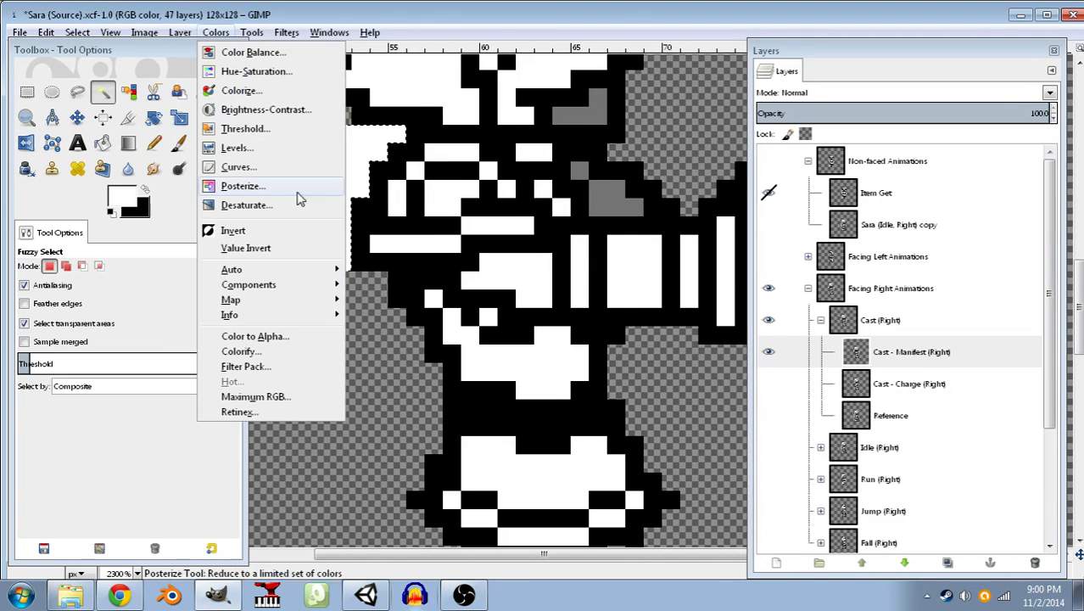
click(299, 337)
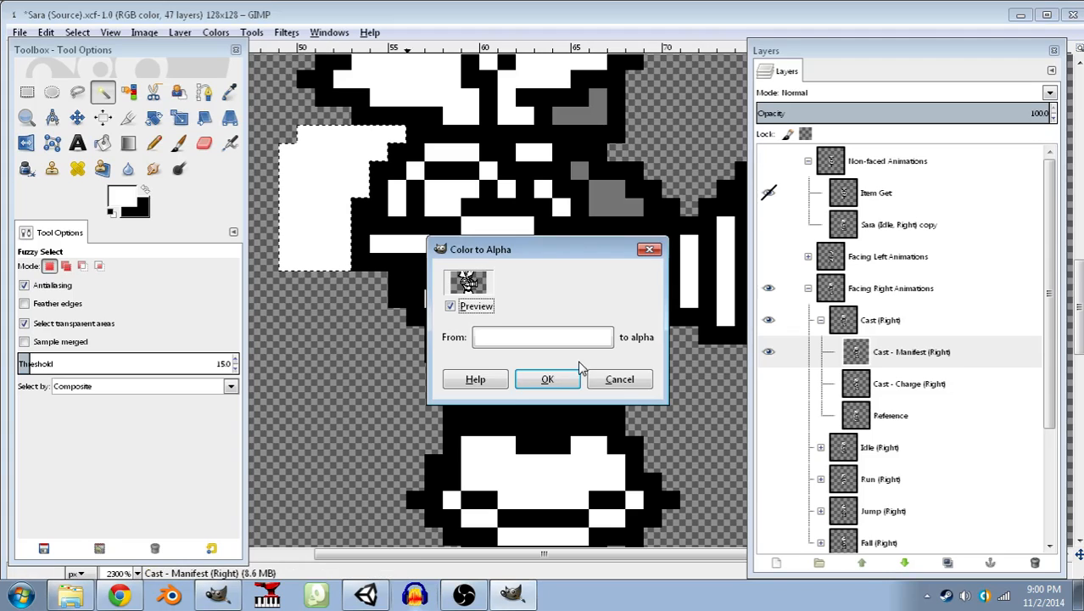
click(547, 379)
scroll(574, 290, right, 5)
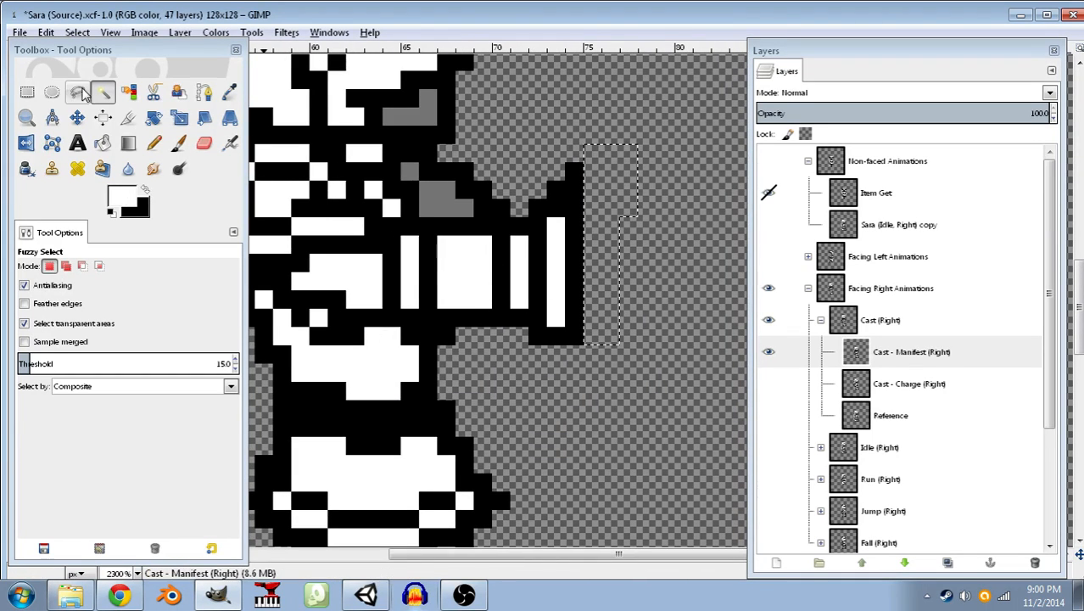
click(78, 34)
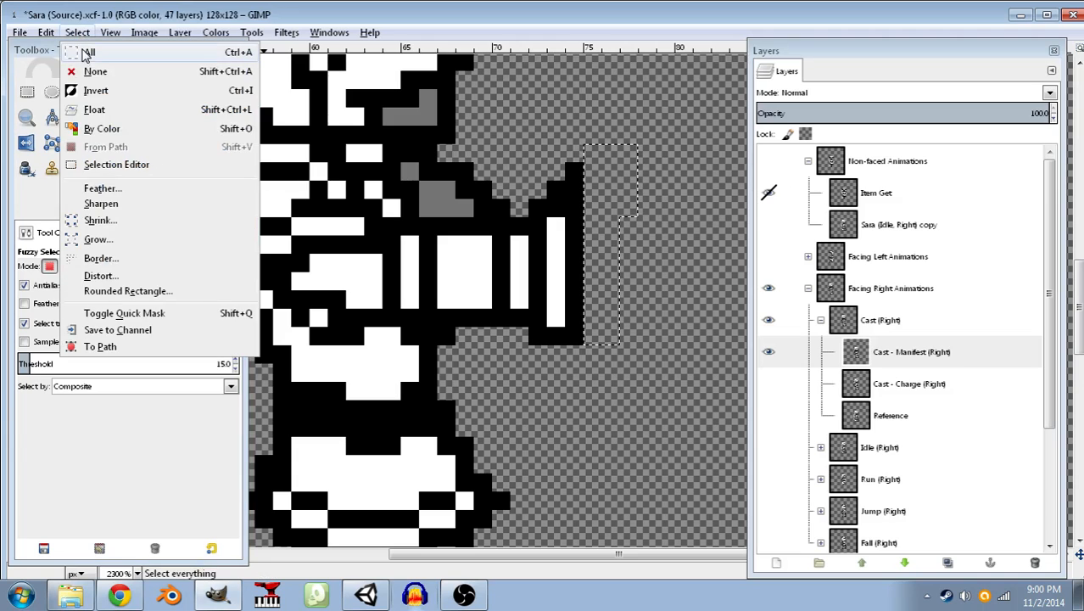
click(95, 71)
- Pencil a black outer edge one pixel farther out on the flared end, with a mid-height gap and a raised tip
scroll(567, 356, down, 6)
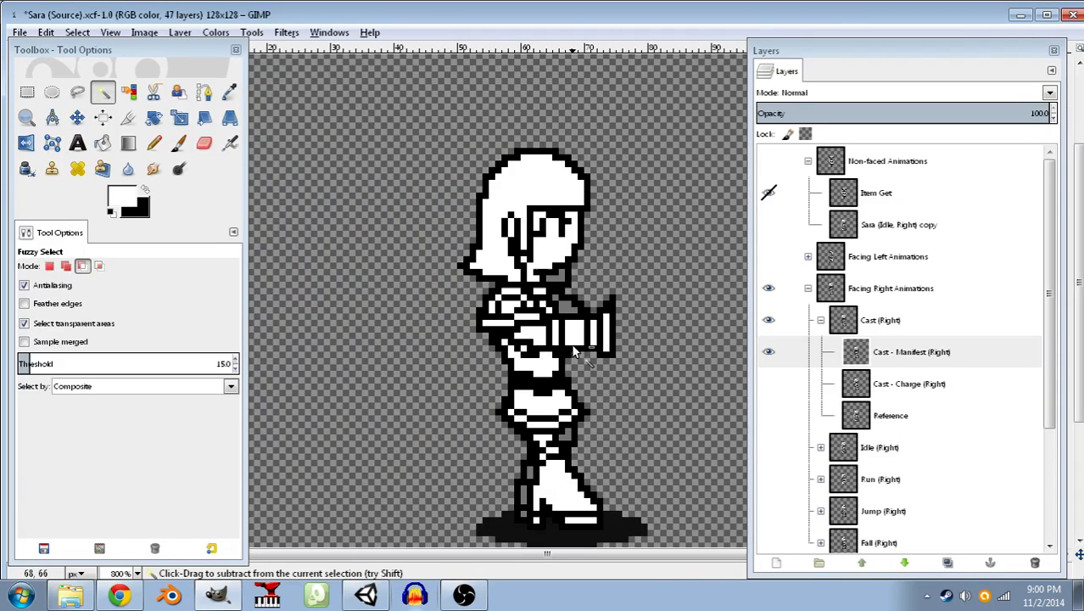
scroll(574, 348, down, 4)
scroll(592, 336, up, 9)
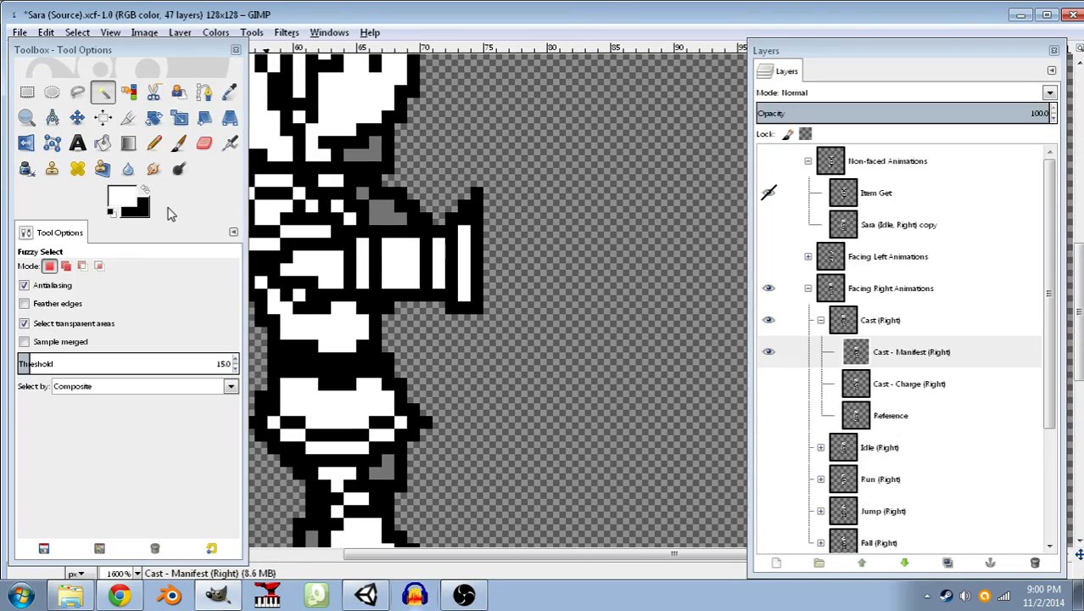
key(x)
key(n)
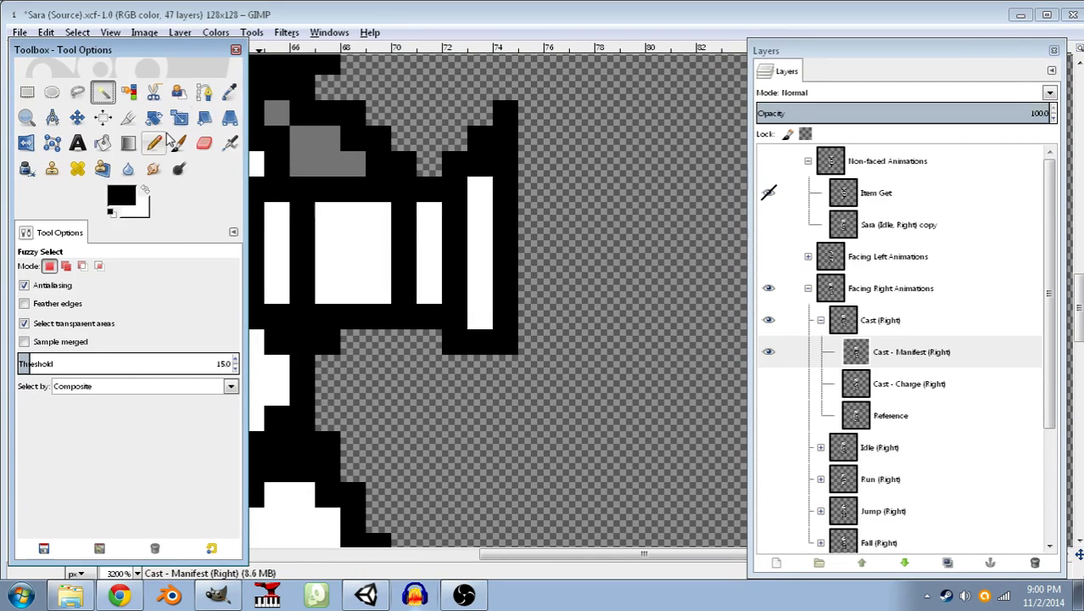
drag(529, 316, 531, 265)
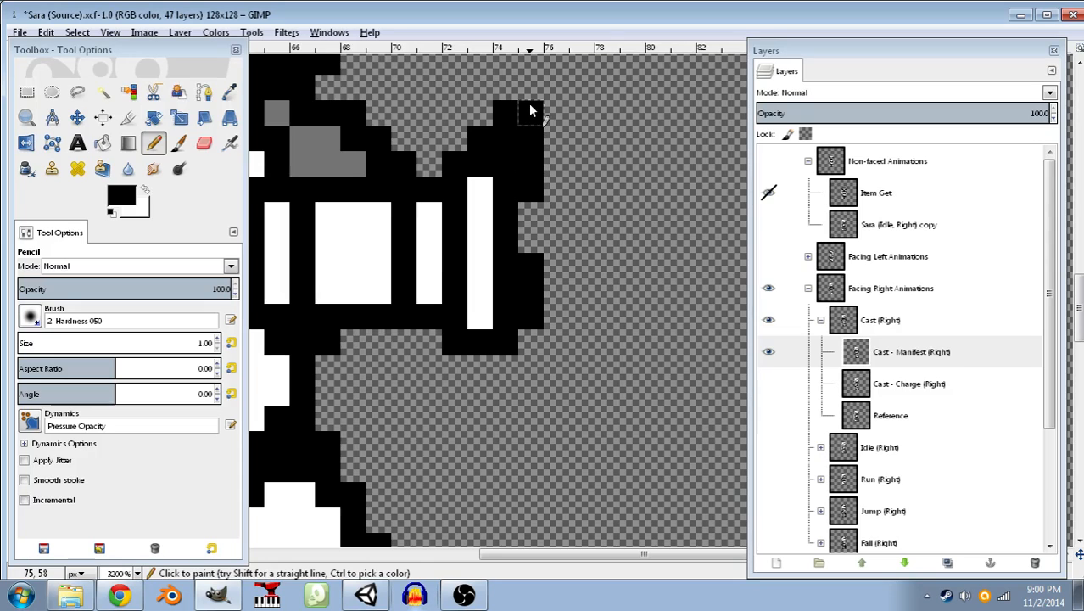
drag(529, 108, 528, 85)
- Paint white pixels into the flared end's interior near its upper and lower ends, and check the sprite at small size
click(145, 190)
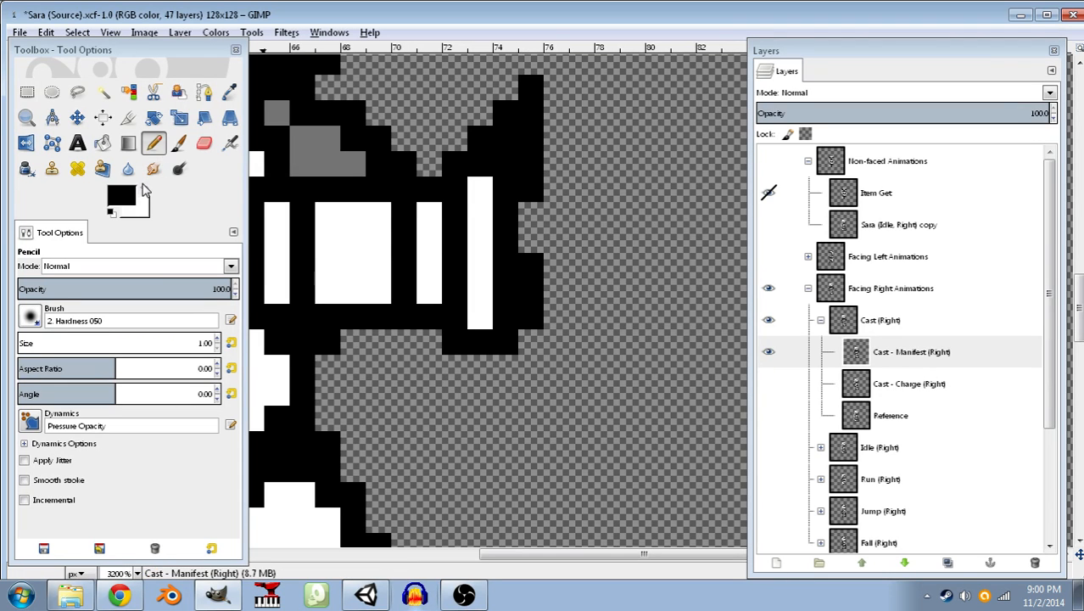
click(507, 170)
scroll(496, 222, down, 2)
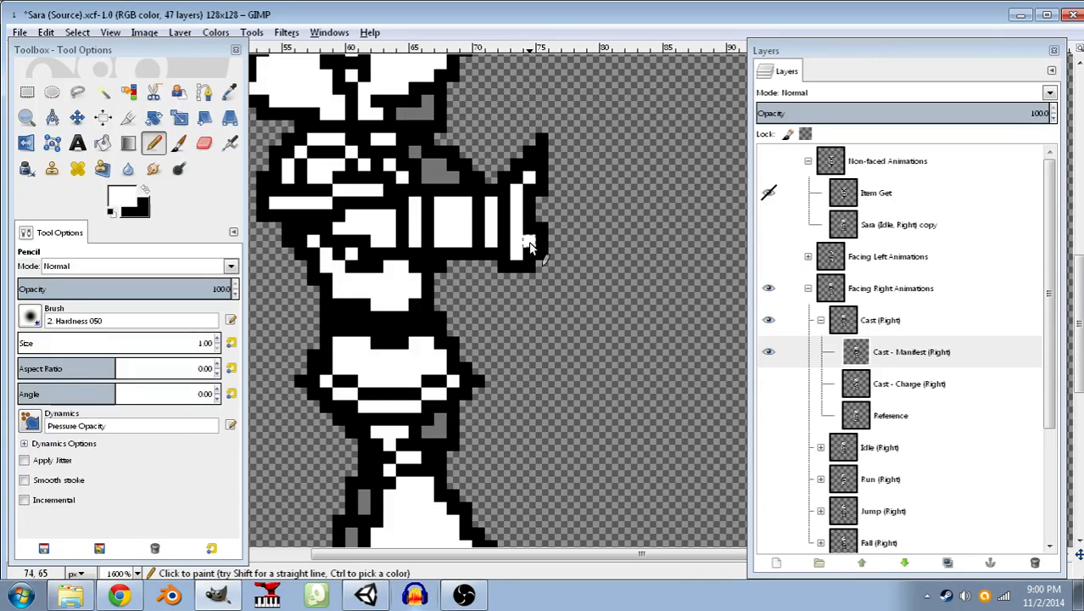
scroll(607, 208, down, 9)
scroll(618, 204, up, 1)
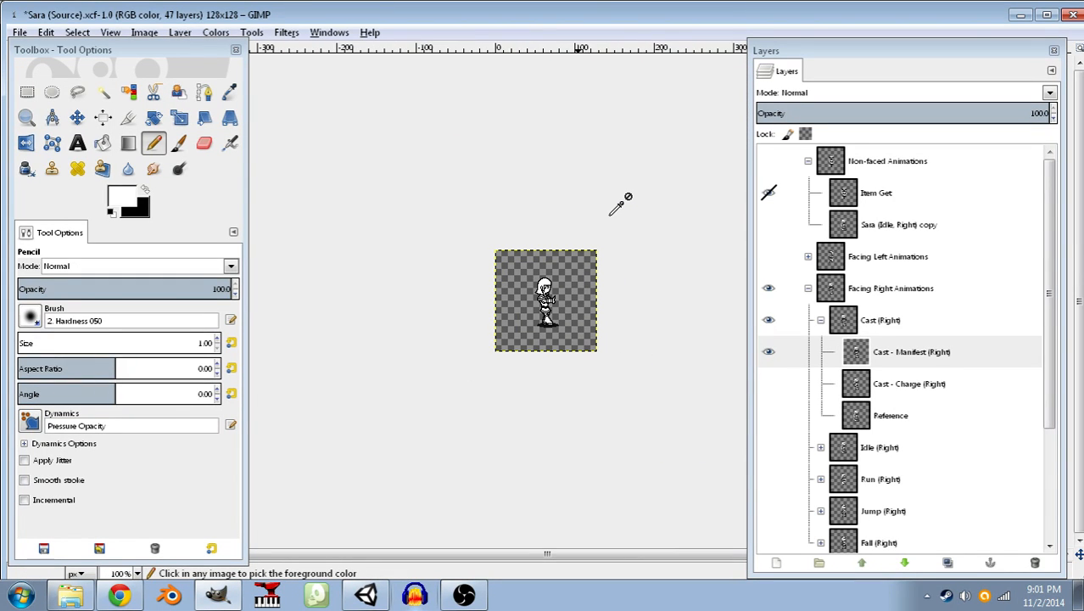
- Narrow the gap in the flared end's outer edge with black and enlarge the white area in its lower part
scroll(556, 309, up, 9)
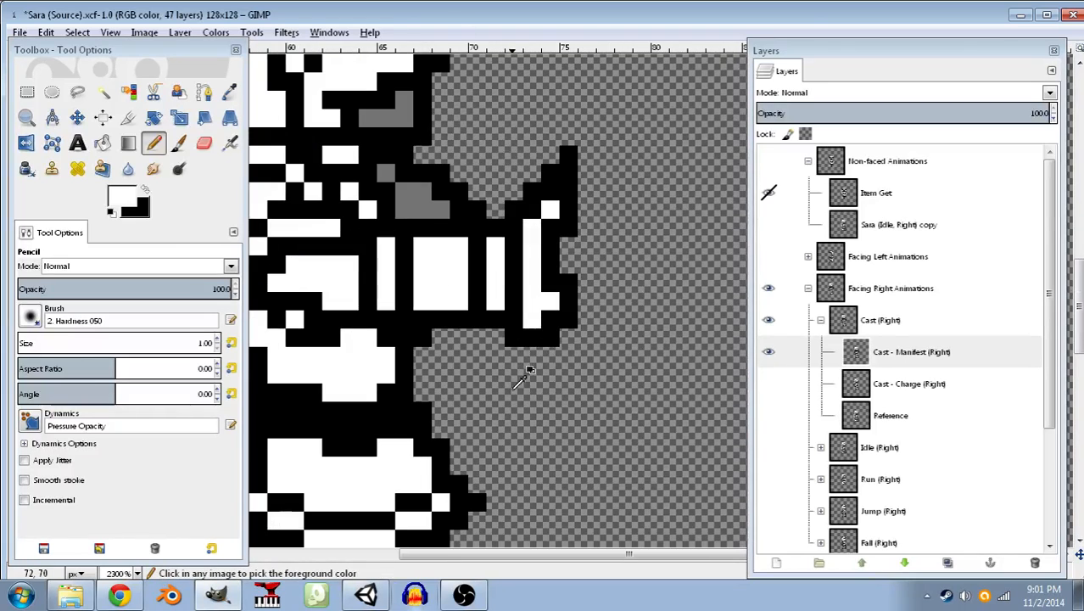
click(146, 191)
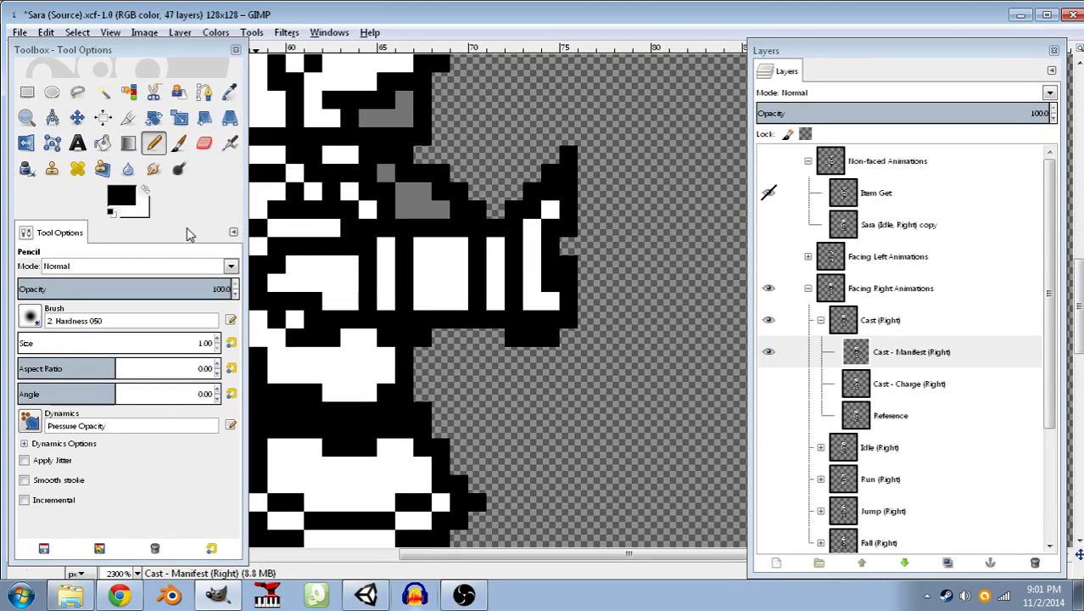
click(144, 191)
click(556, 285)
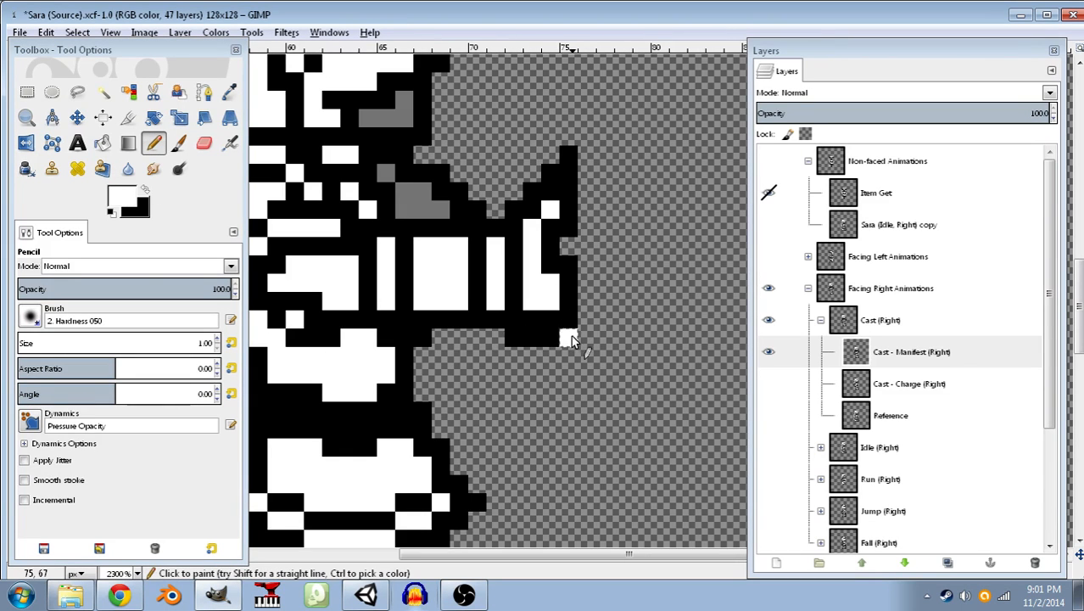
- Paint the row beneath the flared end white, make it transparent with Color to Alpha, and clear the selection
drag(571, 336, 472, 337)
click(103, 92)
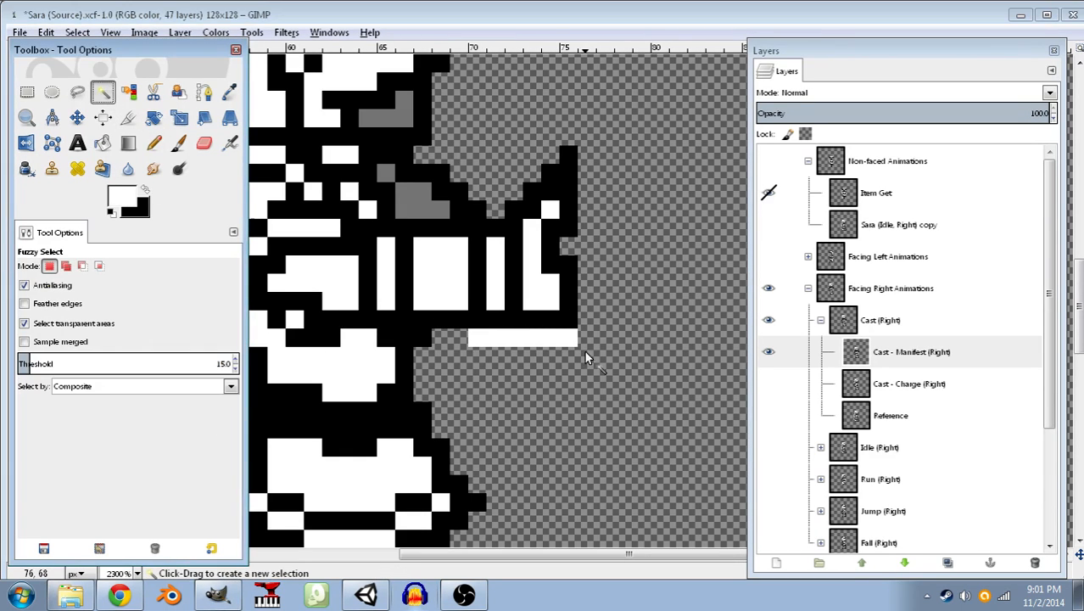
click(560, 337)
click(217, 33)
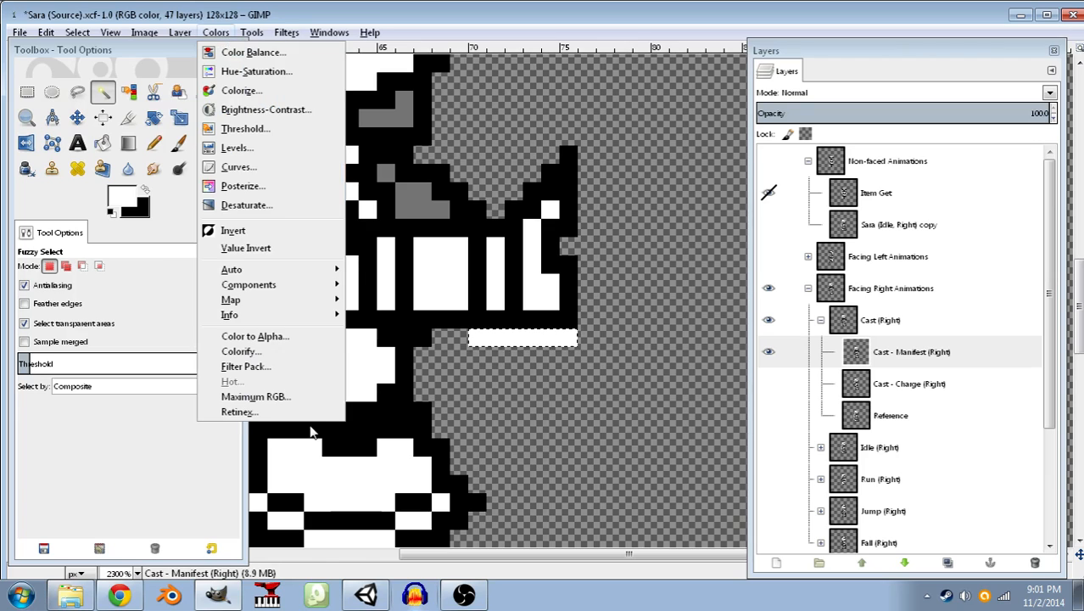
click(246, 332)
click(548, 376)
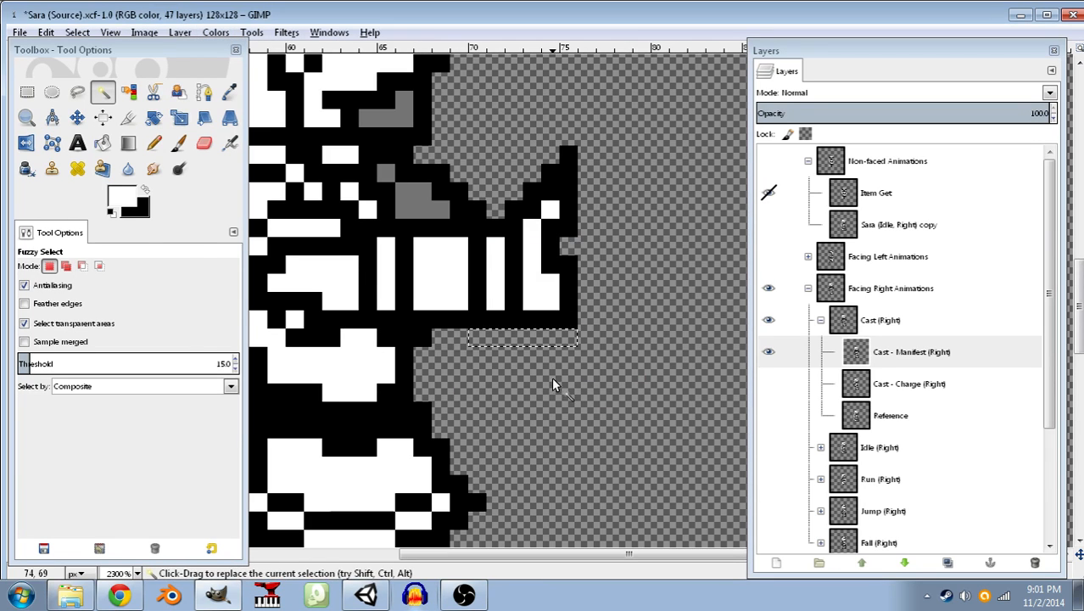
click(146, 190)
click(151, 145)
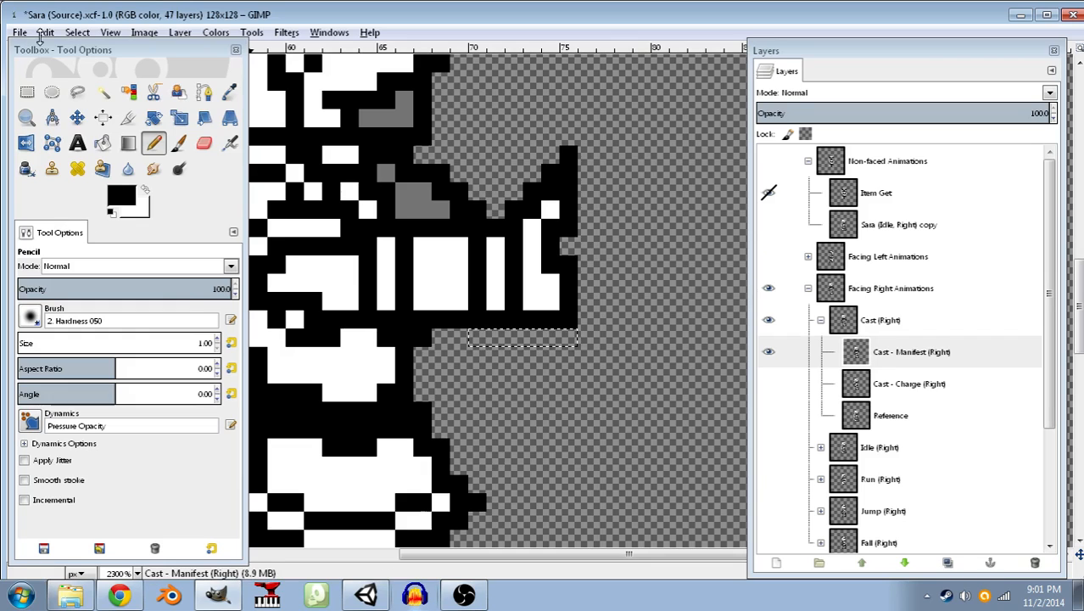
click(77, 33)
click(89, 71)
- Close the gap in the flared end's outer edge with black and shift the white bulge inside it up one pixel
click(550, 301)
key(x)
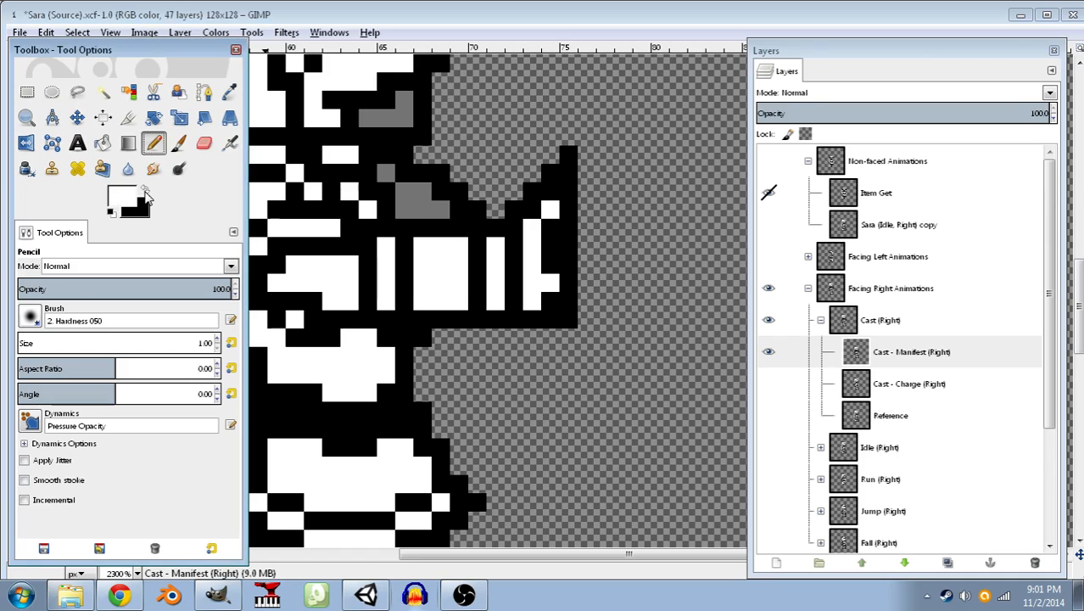
click(551, 265)
- Paint the flared end's outer lower corner pixel white, make it transparent with Color to Alpha, and clear the selection
click(570, 320)
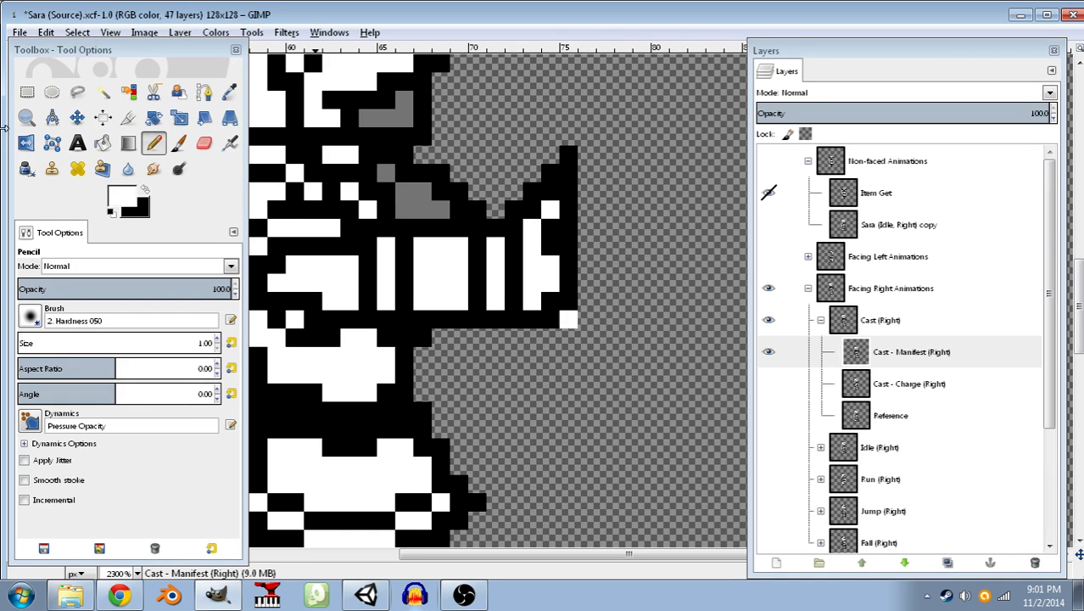
click(103, 91)
click(576, 320)
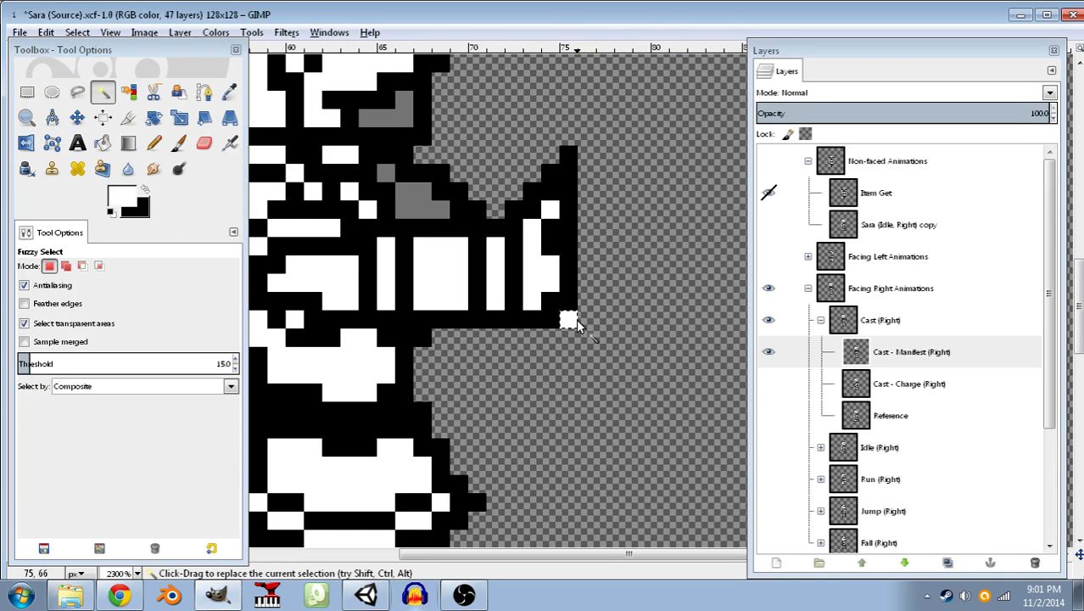
click(216, 33)
click(233, 402)
click(553, 374)
scroll(643, 280, down, 7)
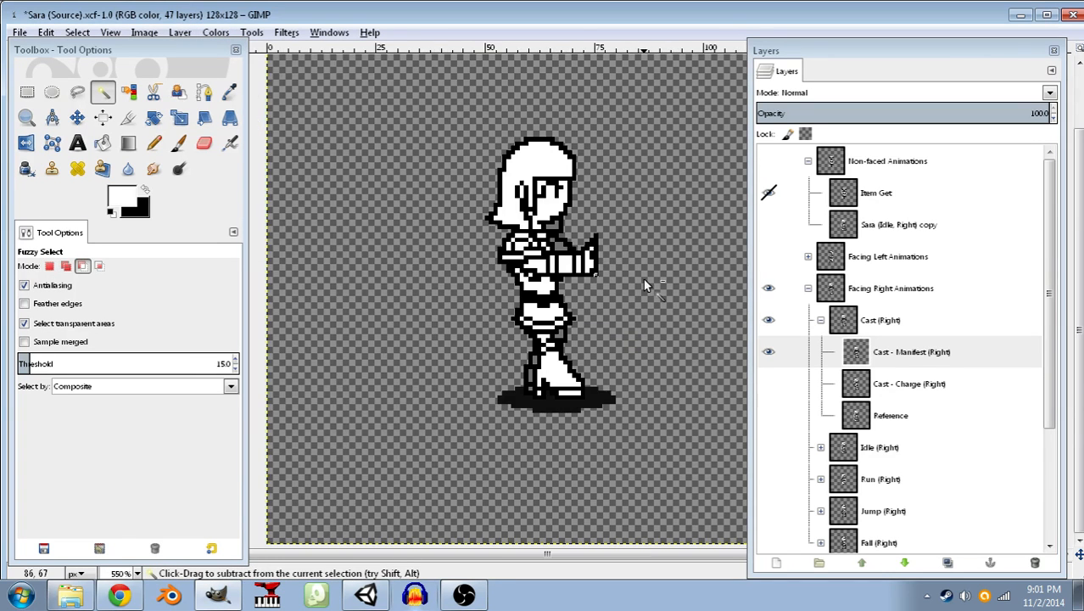
scroll(643, 282, down, 1)
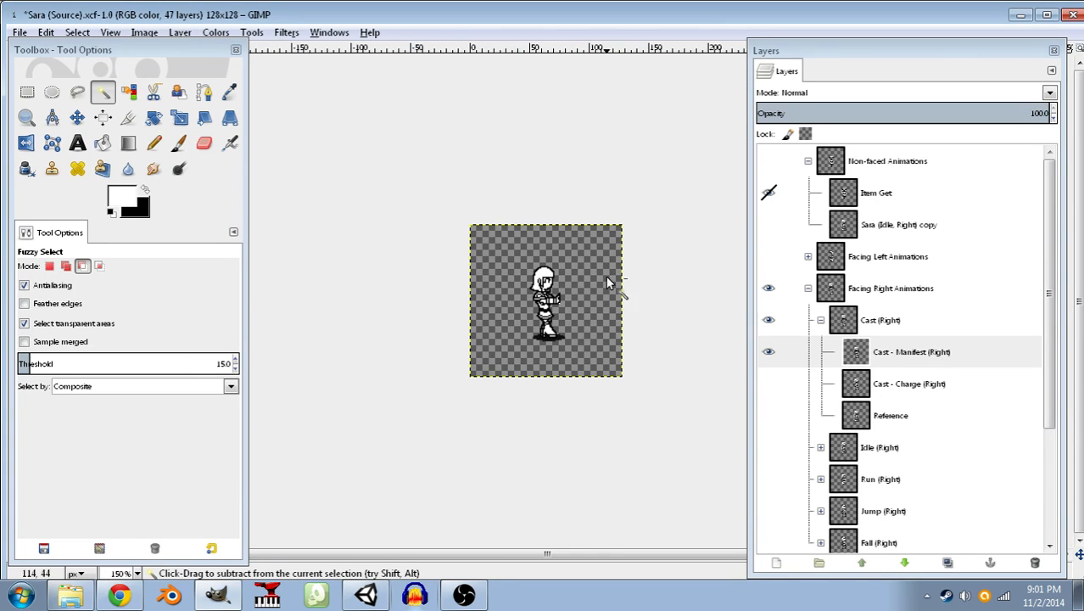
click(77, 32)
click(78, 72)
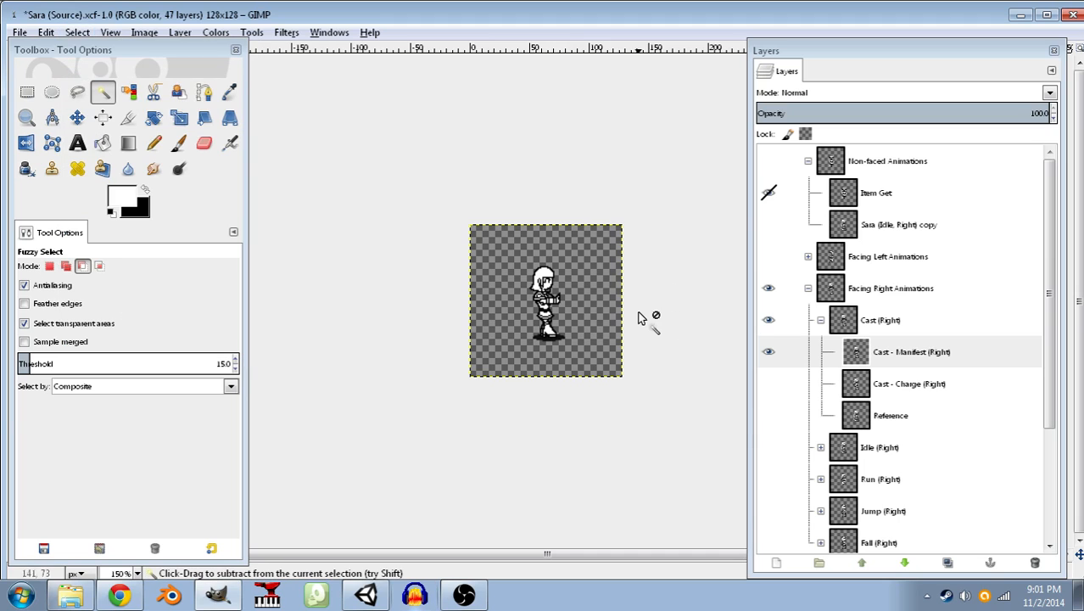
- Draw a black outline row above the near arm, bridging the gap between the far arm's outline and the flared end
scroll(640, 316, down, 1)
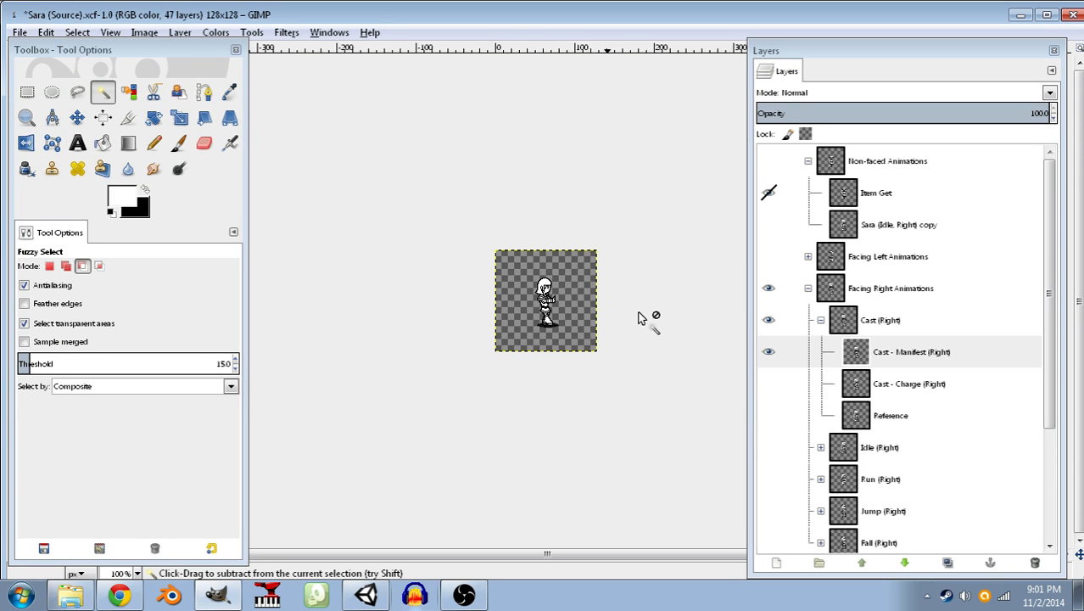
scroll(638, 316, up, 10)
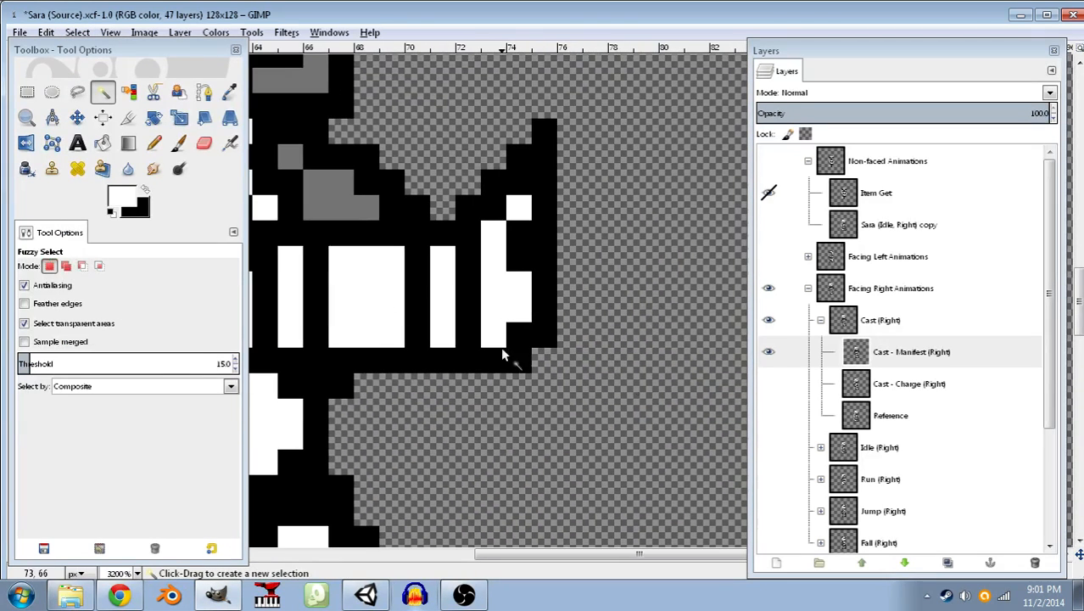
click(144, 191)
click(153, 142)
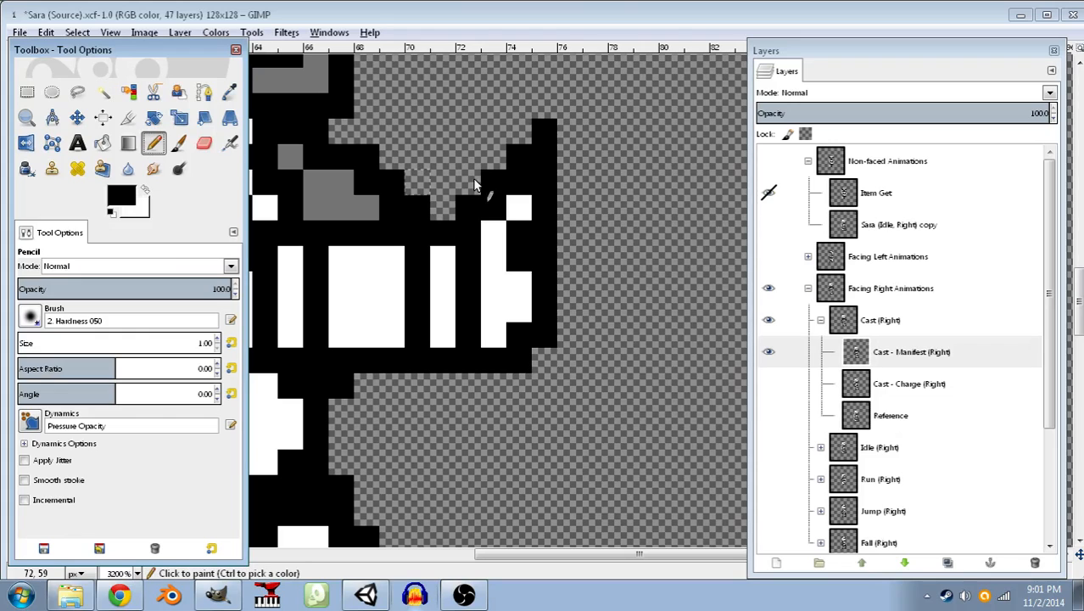
drag(406, 189, 458, 184)
- Extend the far arm's grey shading beneath the new outline toward the flared end, using the grey sampled from its existing pixels
click(229, 92)
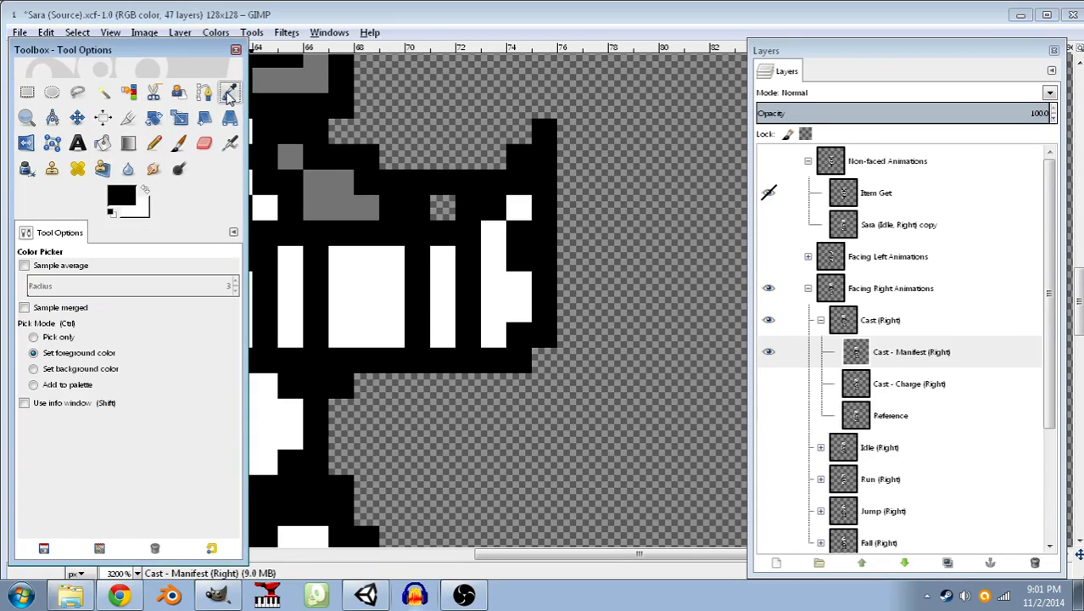
click(290, 157)
click(154, 142)
click(390, 207)
drag(424, 207, 443, 206)
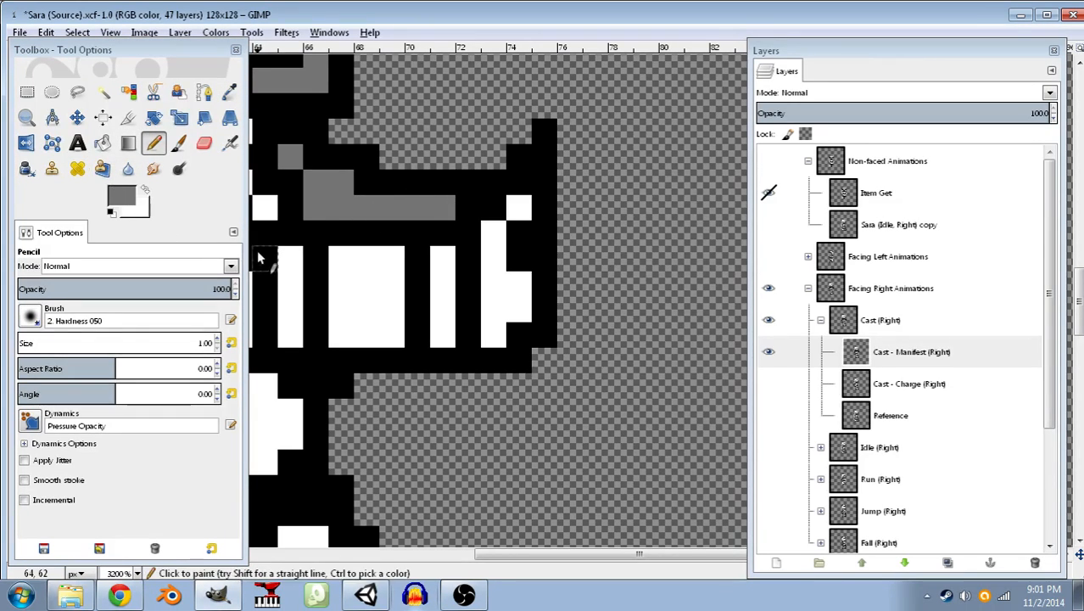
- Split the far arm's grey strip with a black pixel and trim the grey block beside it with black
click(111, 212)
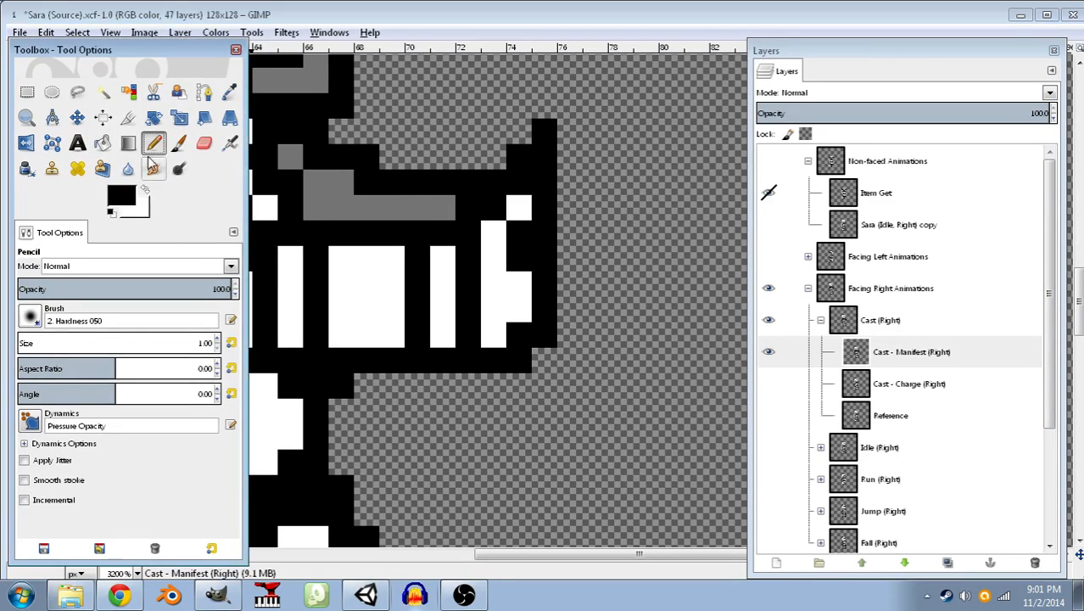
click(367, 209)
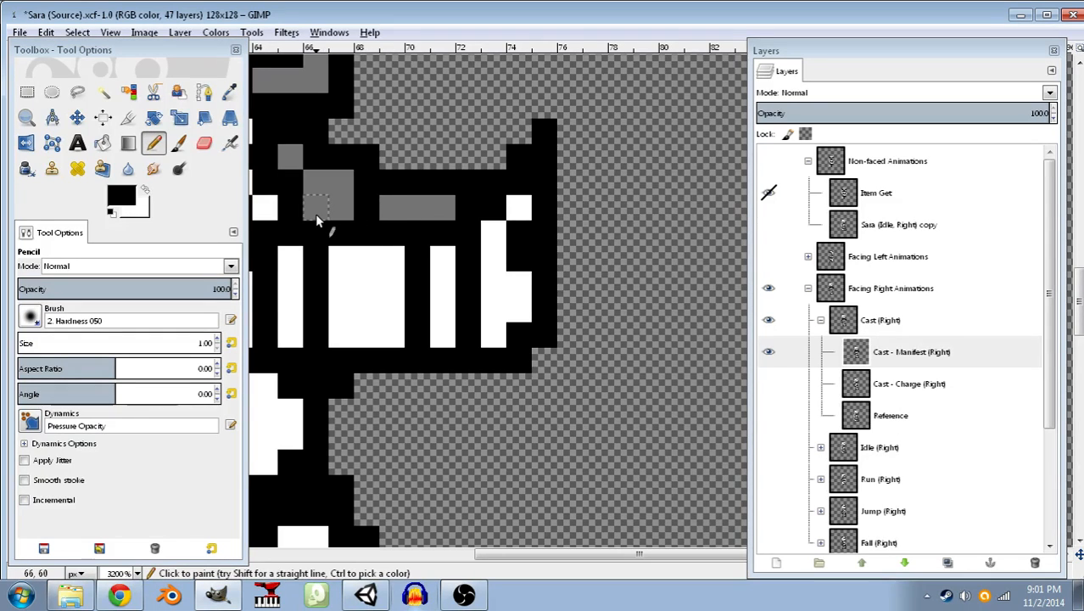
click(317, 188)
click(335, 184)
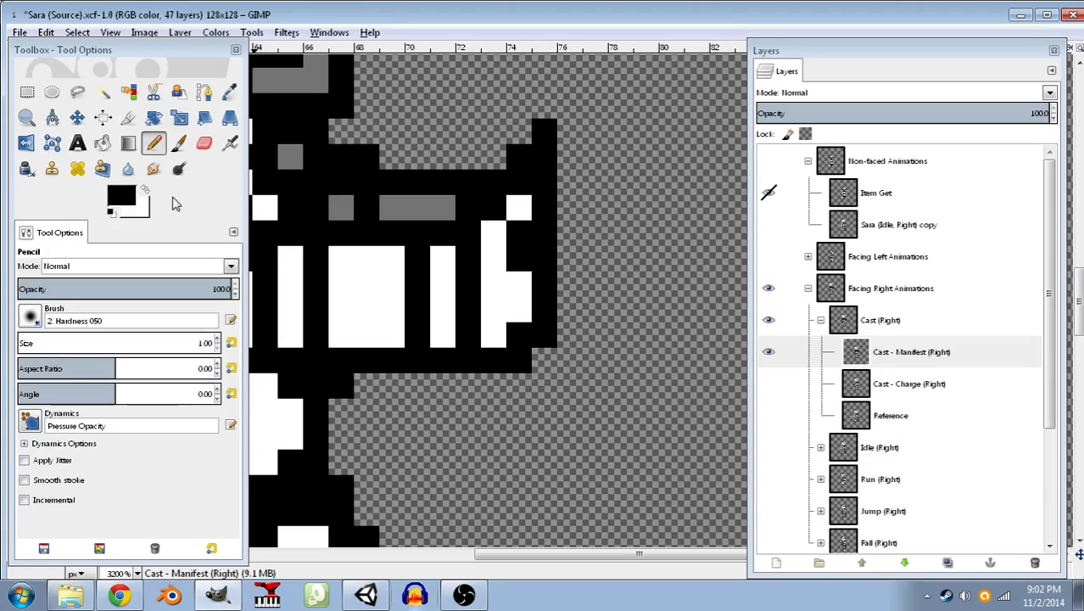
- Paint the pixel above the far arm's single grey pixel with the sampled grey
click(146, 192)
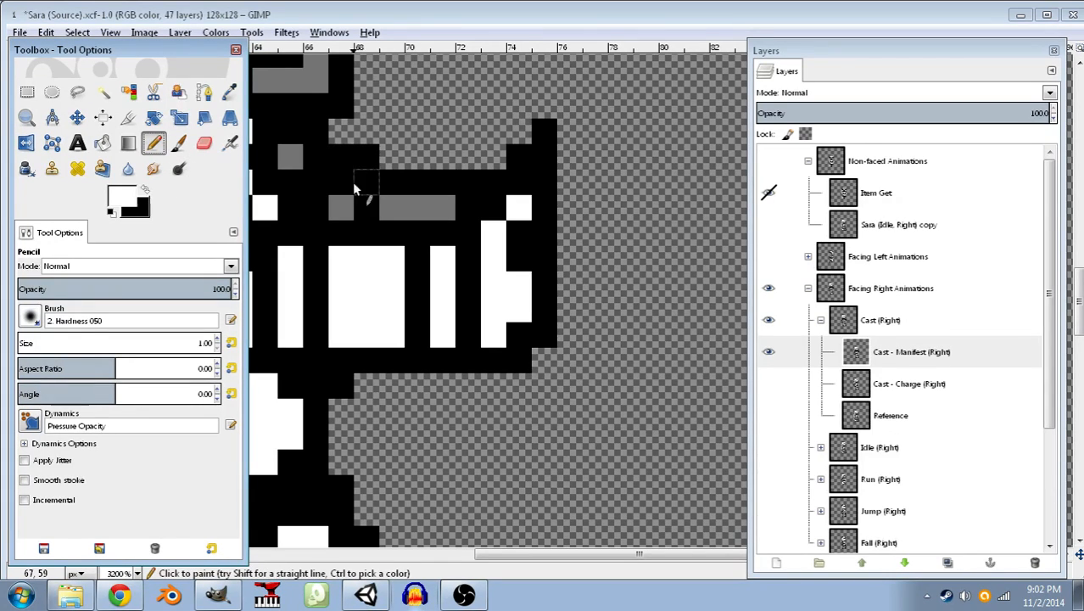
click(229, 92)
click(342, 203)
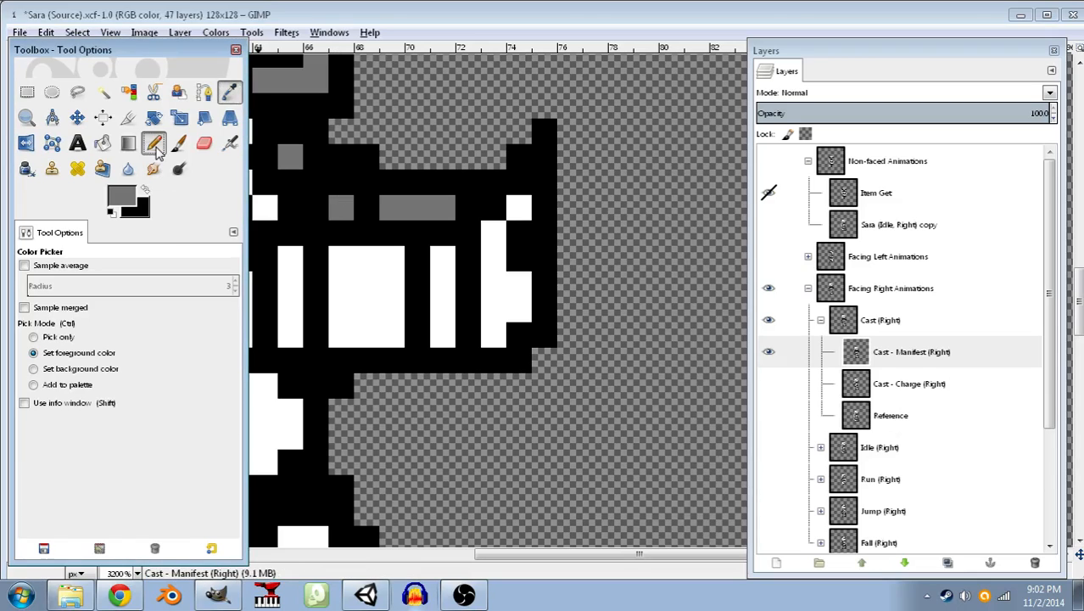
click(153, 144)
click(343, 183)
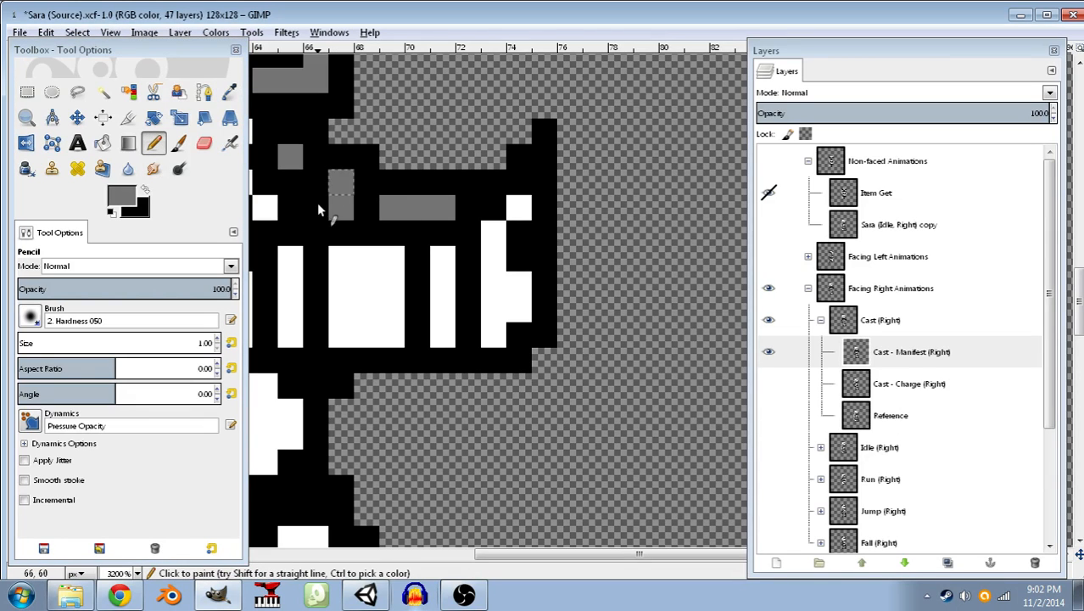
- Draw the far hand's black outline beyond the flared end, rising diagonally to a tip and curving down to the lower edge
click(144, 190)
drag(581, 171, 550, 250)
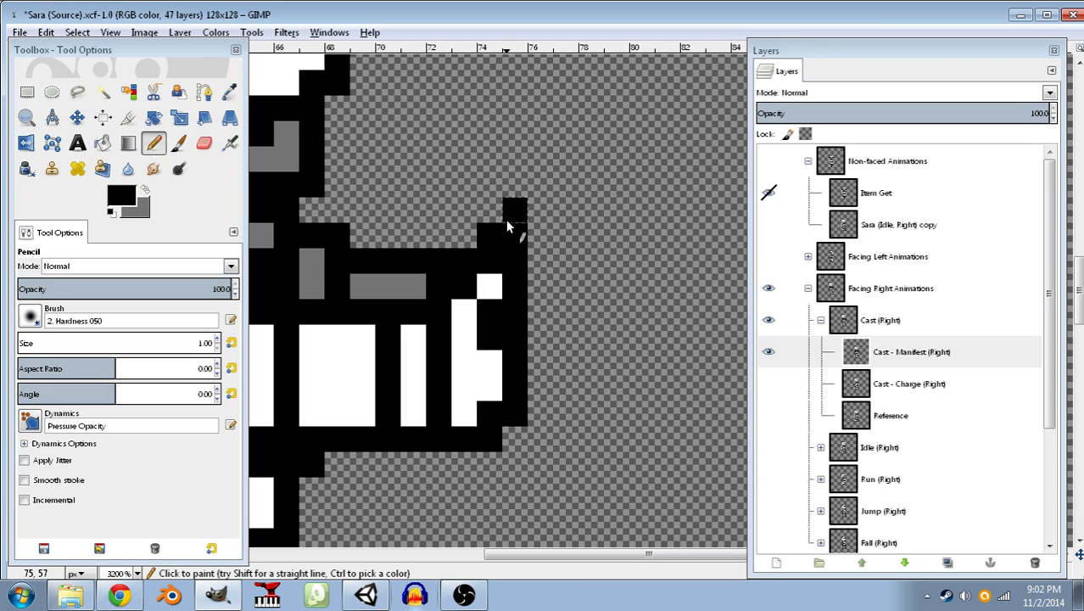
click(540, 210)
click(538, 187)
click(560, 189)
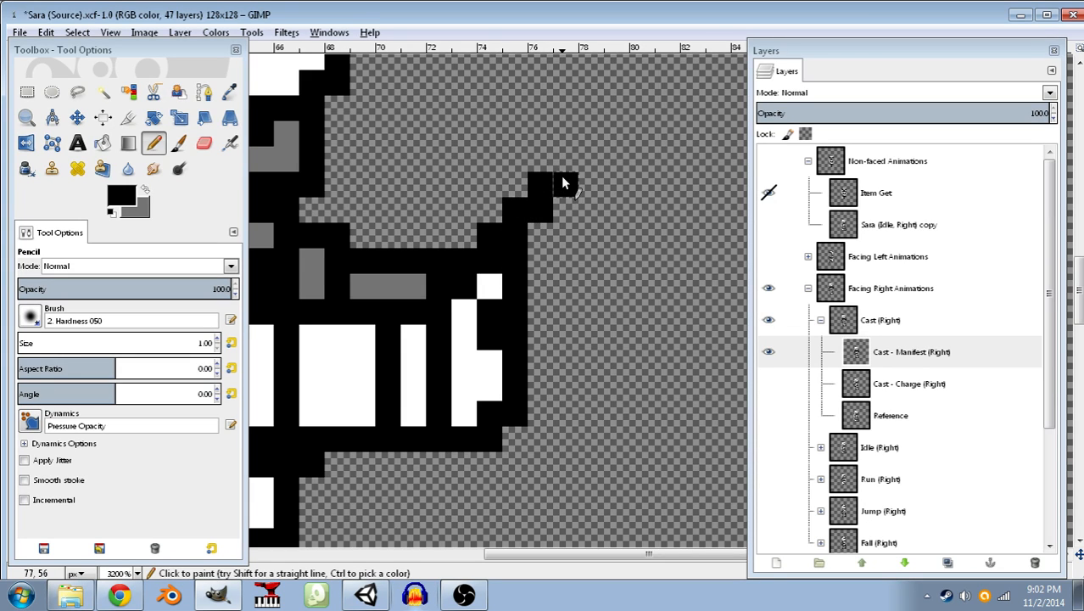
click(565, 210)
click(565, 235)
click(566, 255)
click(543, 263)
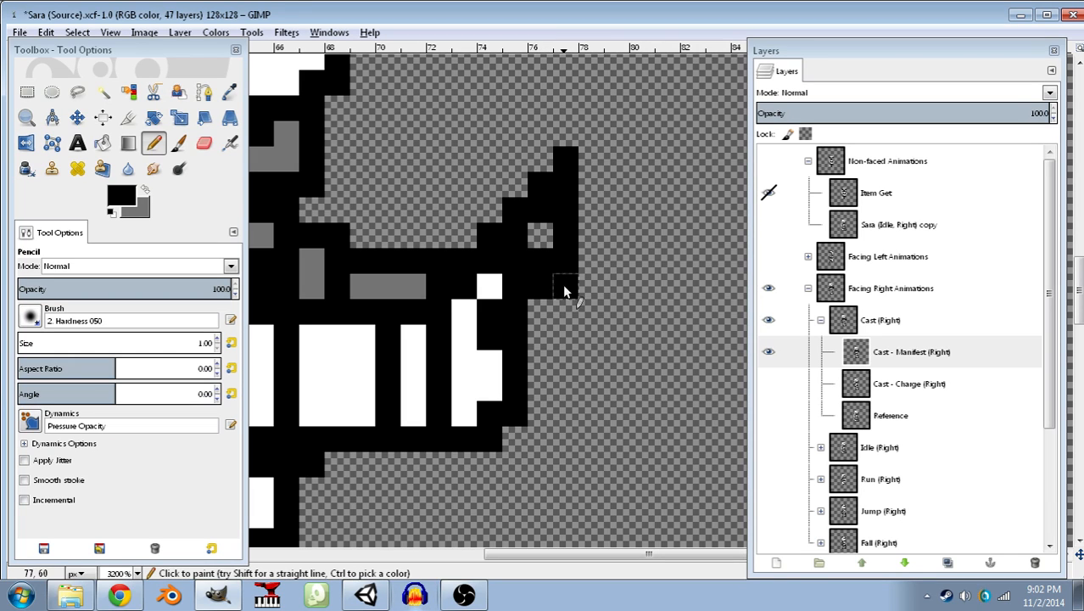
click(547, 379)
- Fill the transparent gaps inside the far hand's outline with the grey sampled from the far arm
click(230, 91)
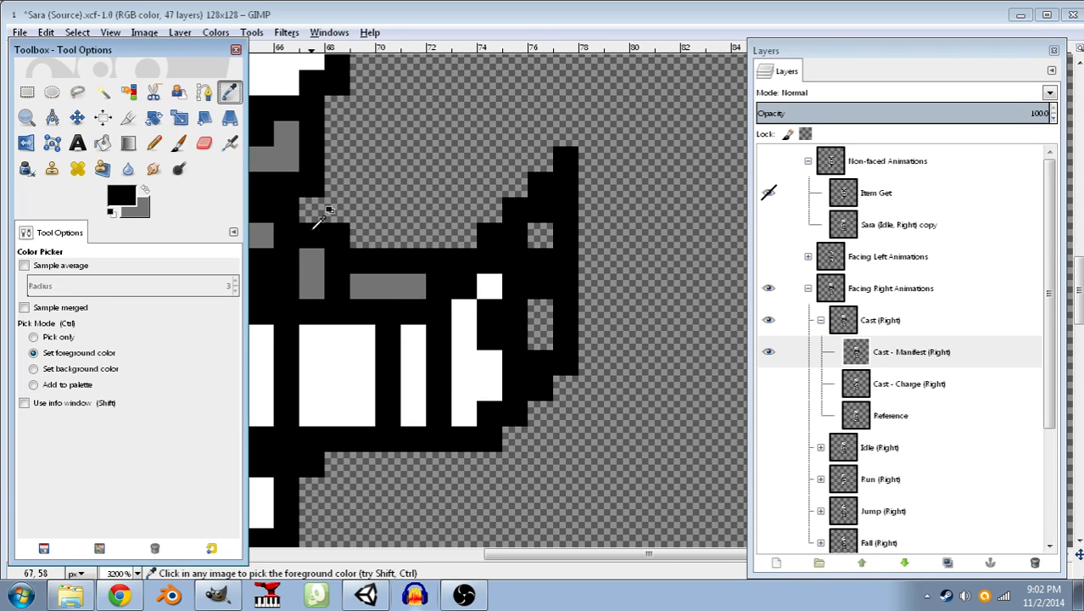
click(420, 288)
key(n)
click(544, 336)
click(543, 311)
click(543, 237)
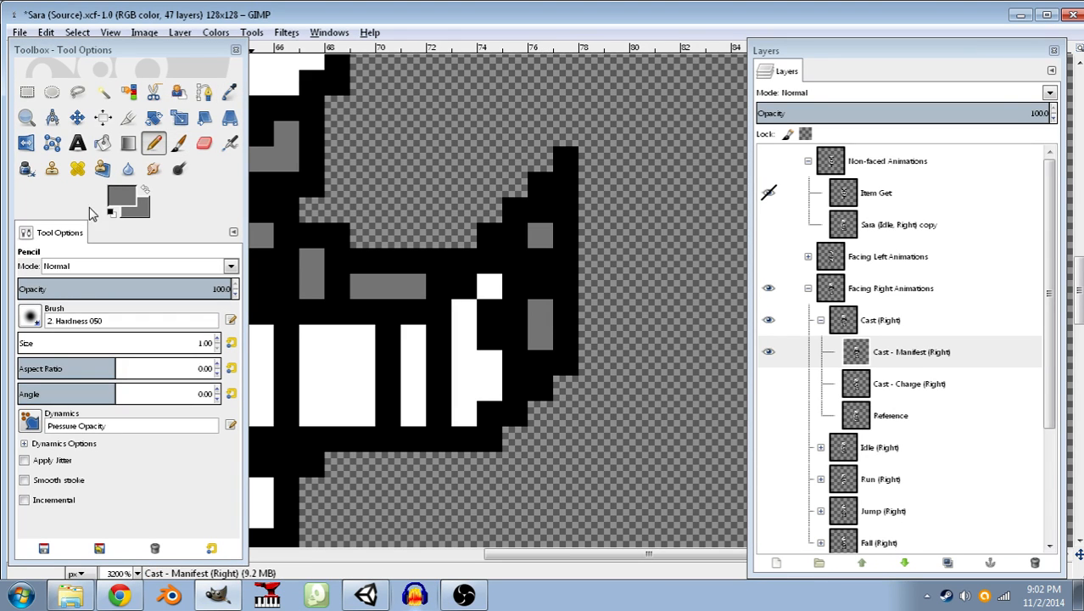
- Paint the far hand's topmost tip pixel white, make it transparent with Color to Alpha, and clear the selection
key(d)
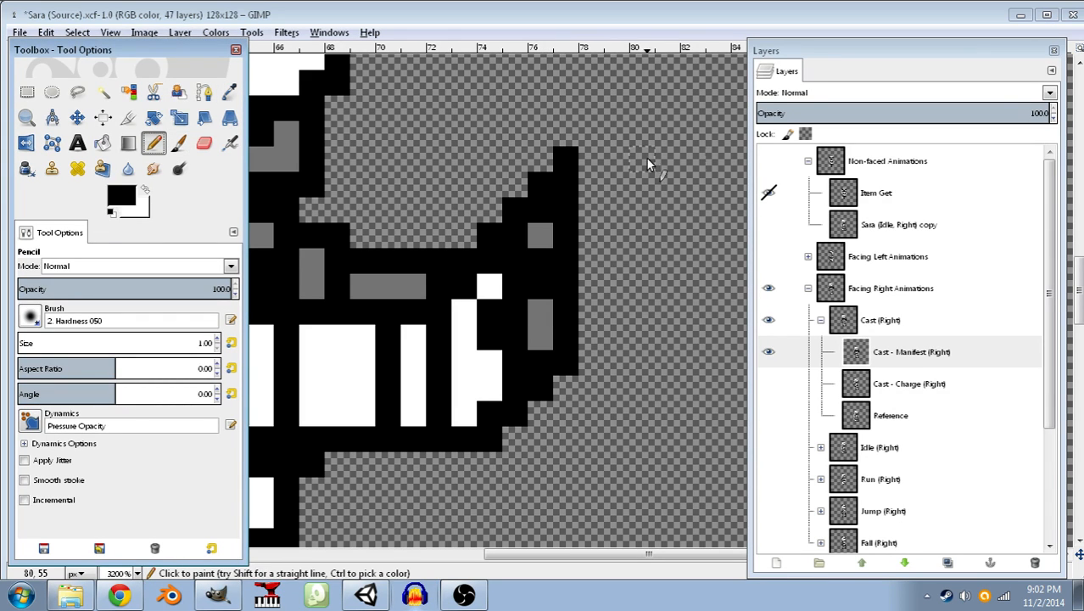
click(146, 193)
click(567, 163)
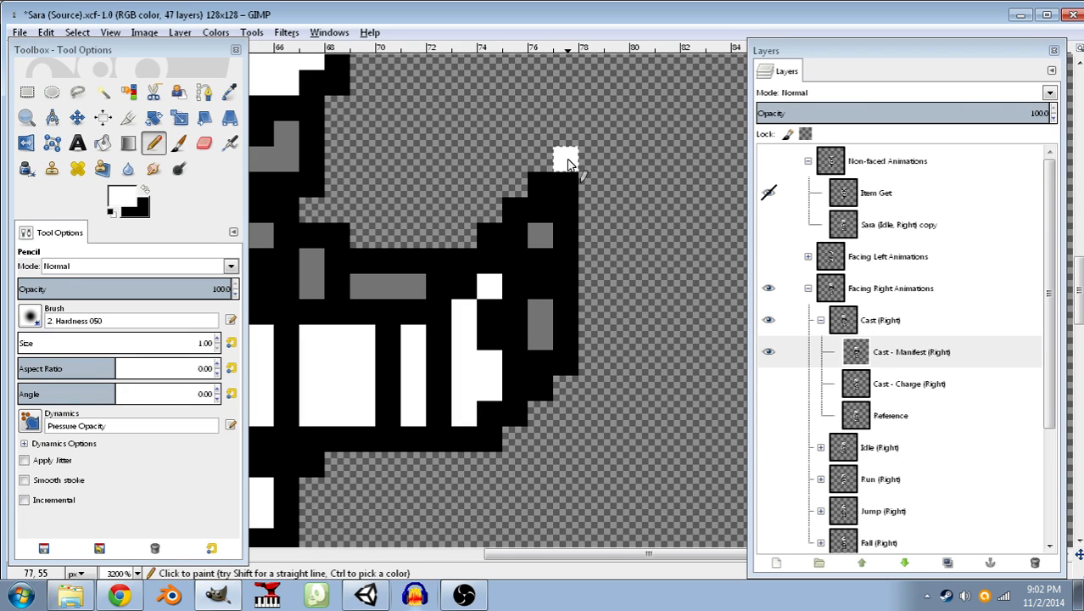
key(u)
click(560, 157)
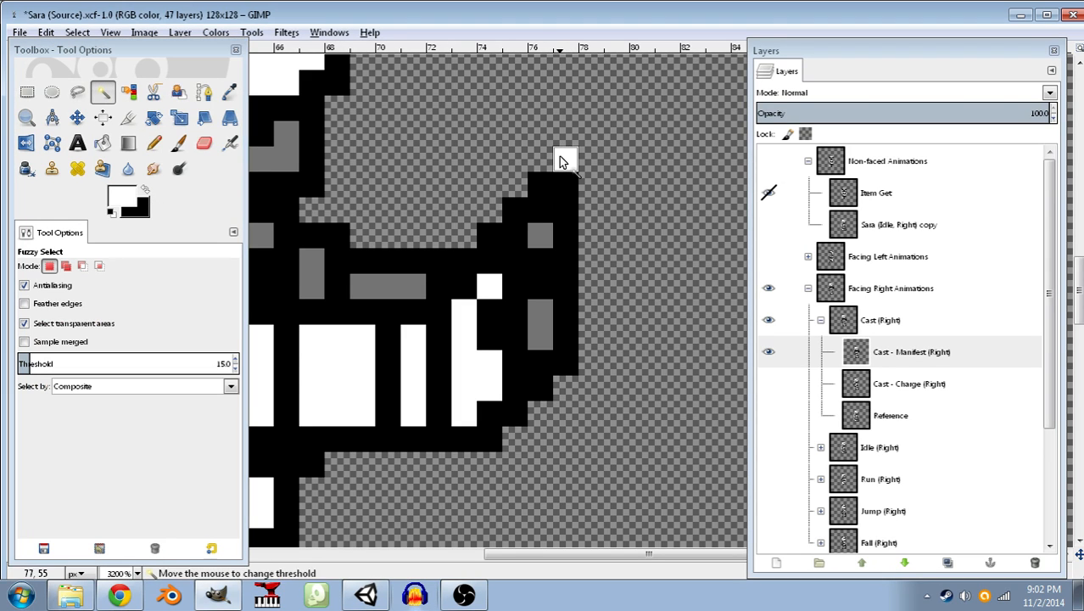
click(217, 33)
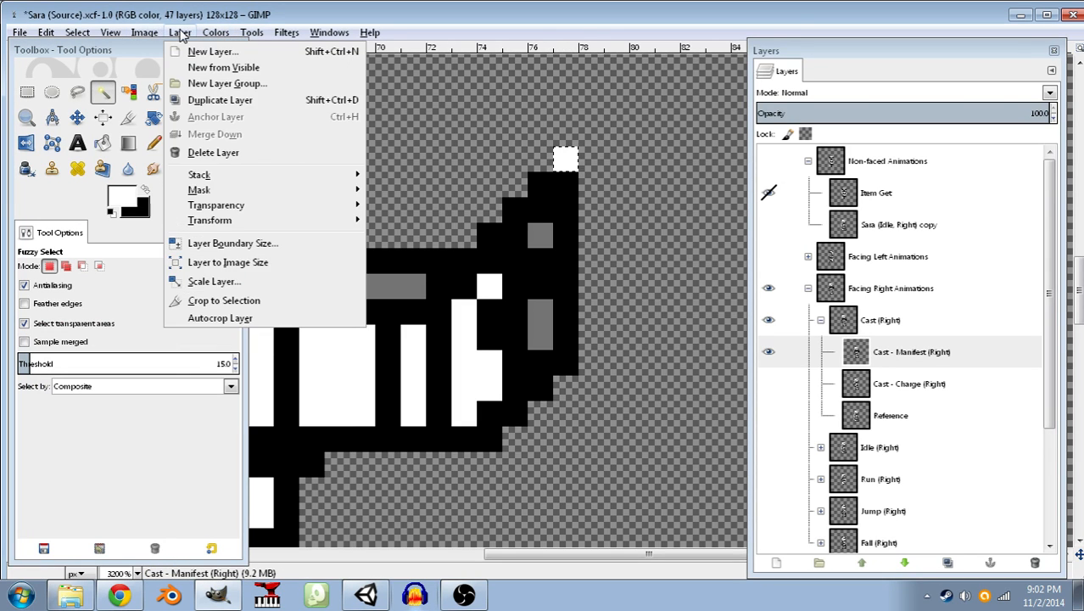
mouse_move(244, 34)
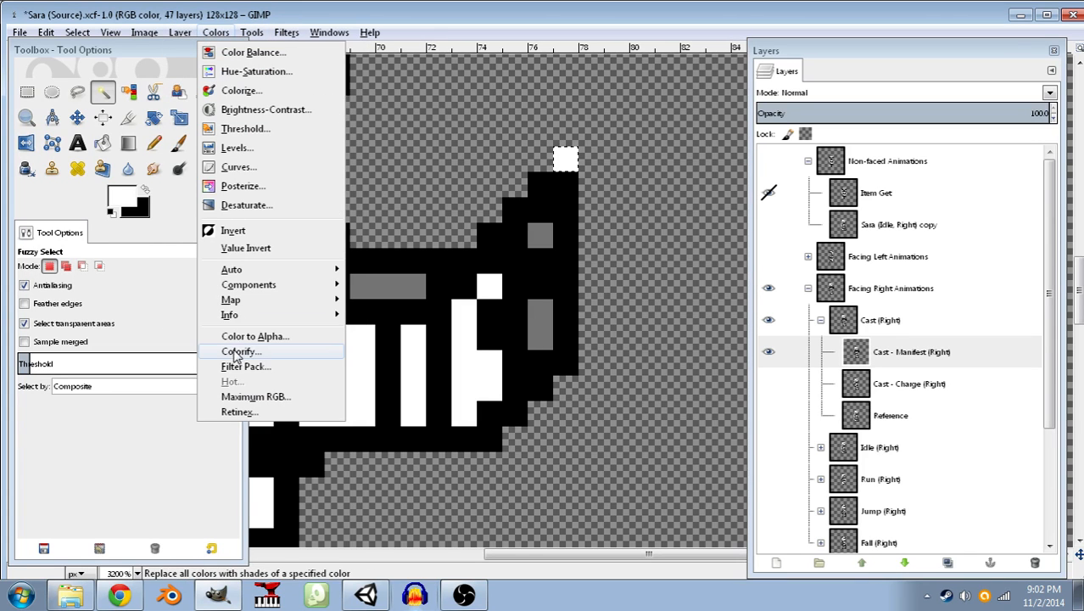
click(239, 340)
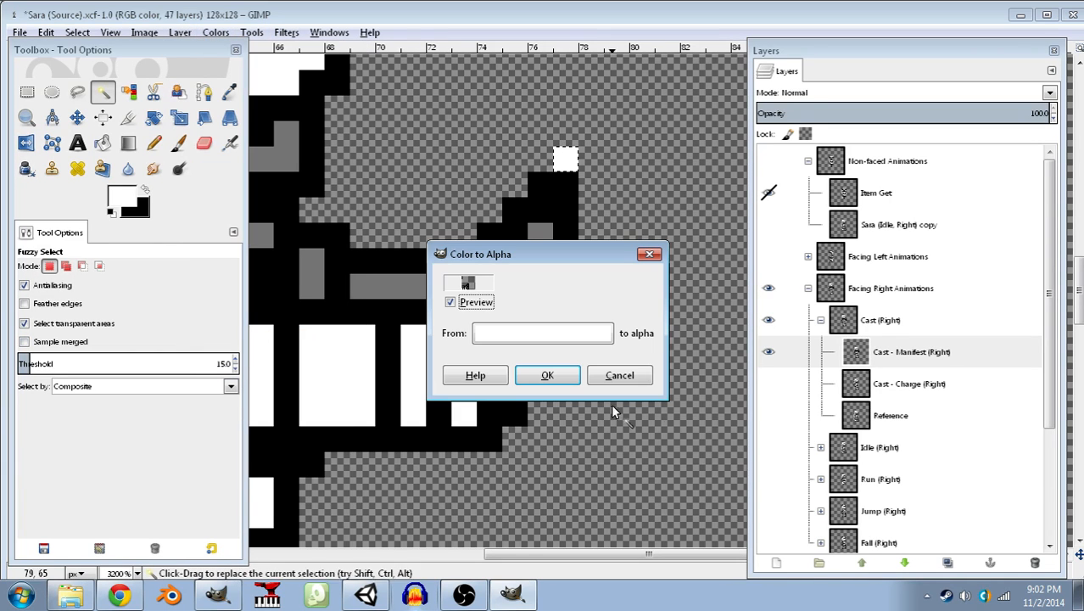
click(551, 375)
click(77, 32)
click(85, 73)
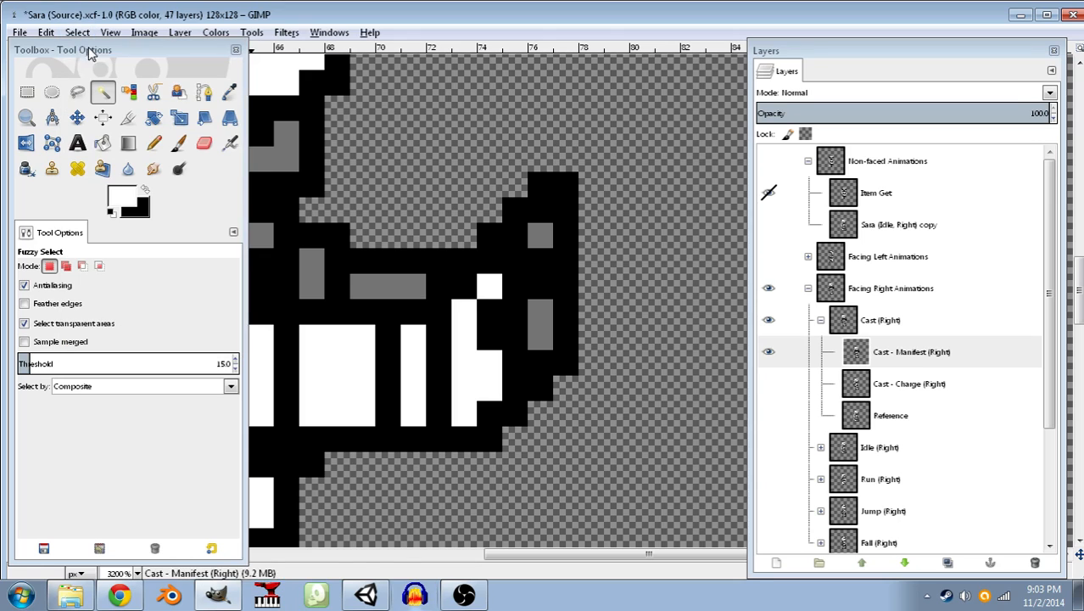
- Save the Sara (Source) image
click(19, 33)
click(53, 163)
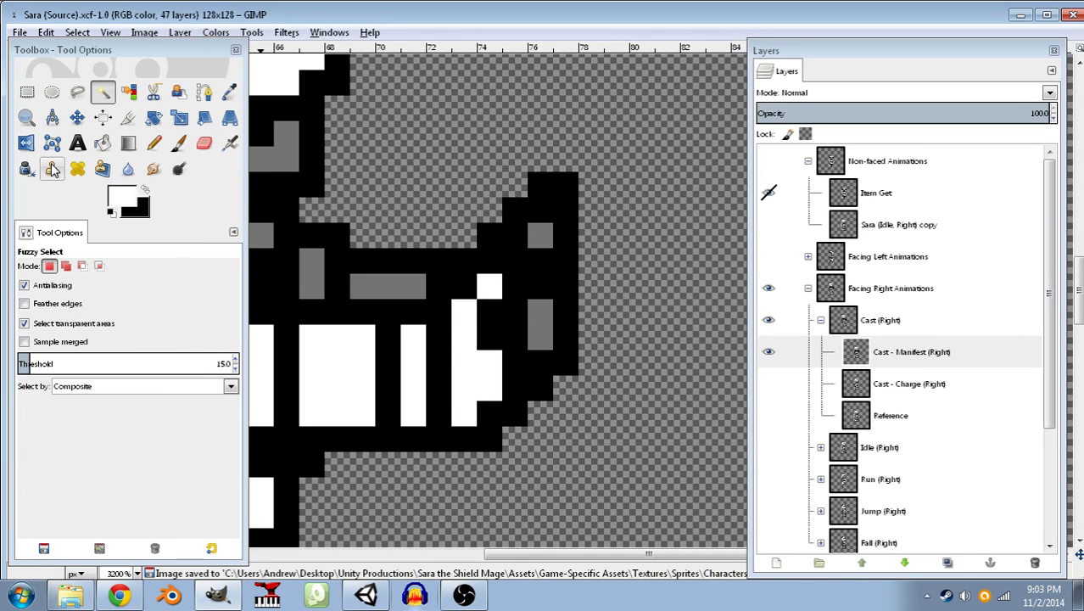
scroll(604, 275, down, 9)
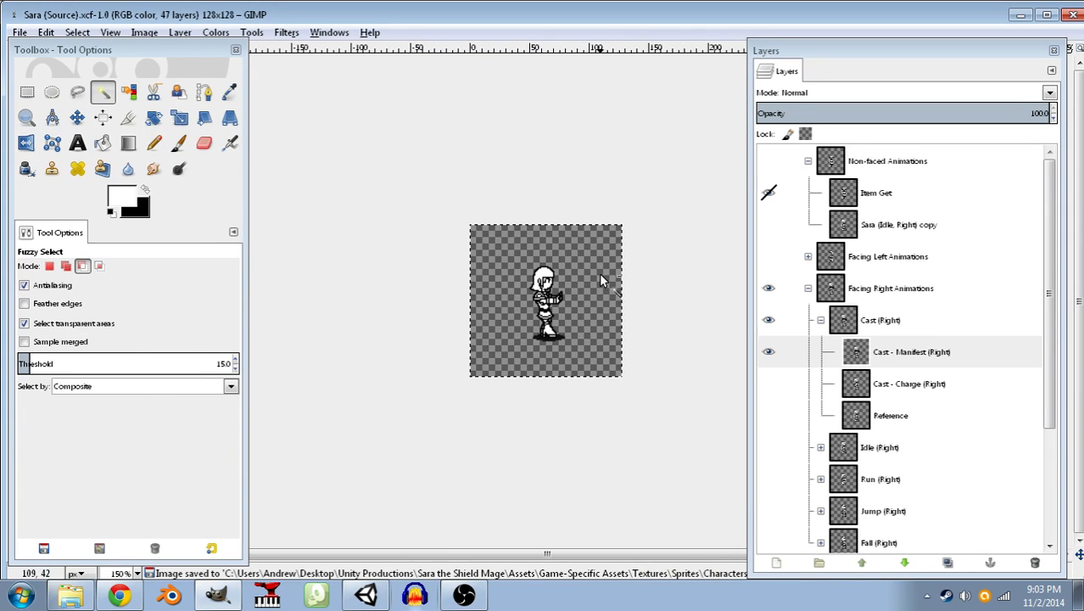
scroll(600, 275, down, 1)
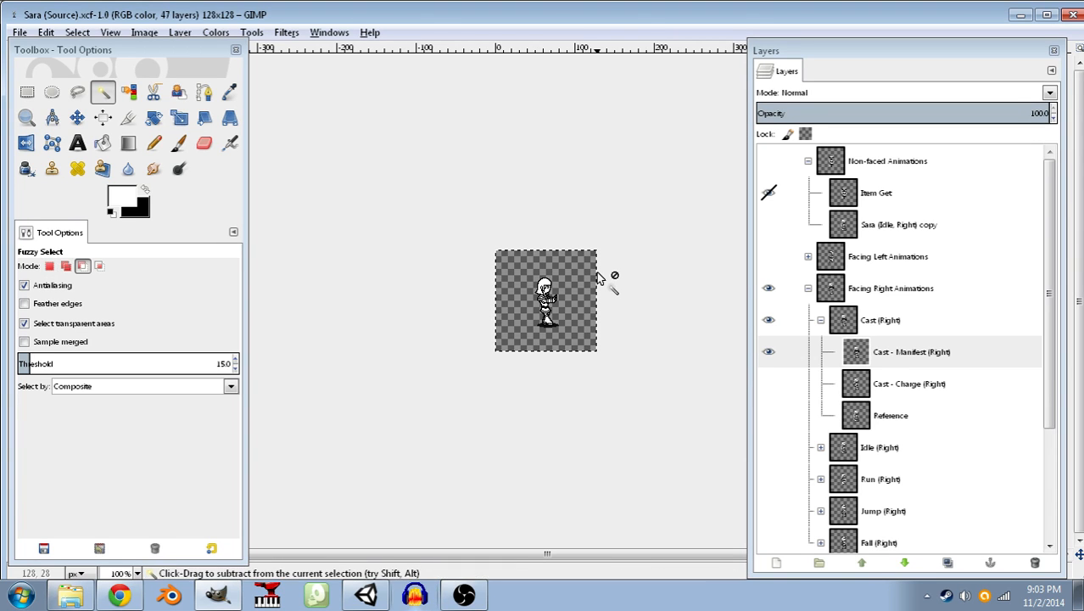
- Black out the upper pixel of the two-pixel grey column in the far arm
ctrl+scroll(597, 274, up, 11)
scroll(548, 273, down, 2)
drag(532, 264, 470, 309)
click(144, 192)
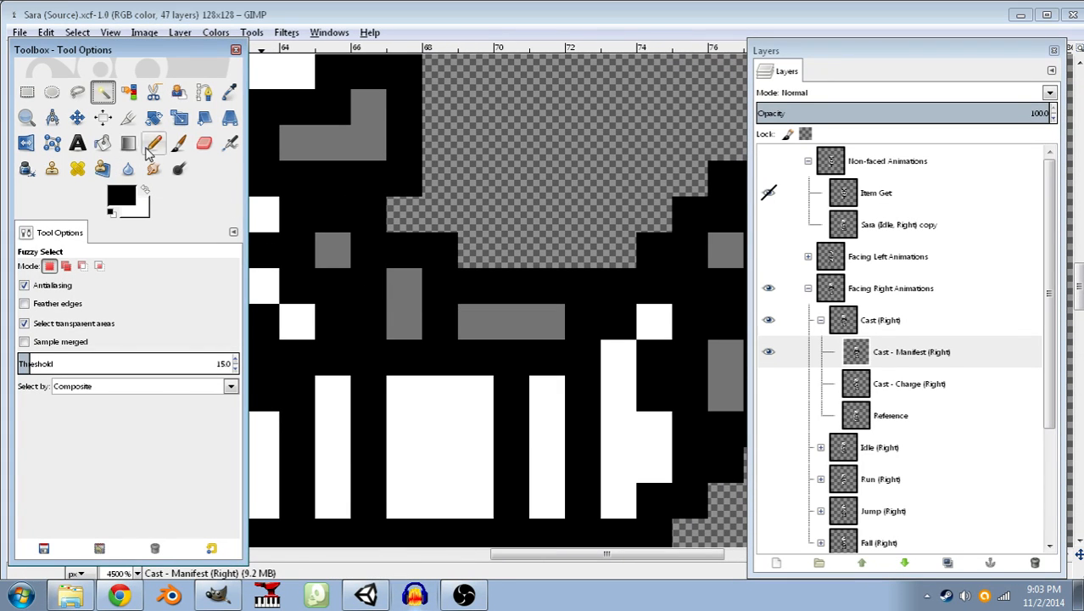
click(154, 143)
click(392, 285)
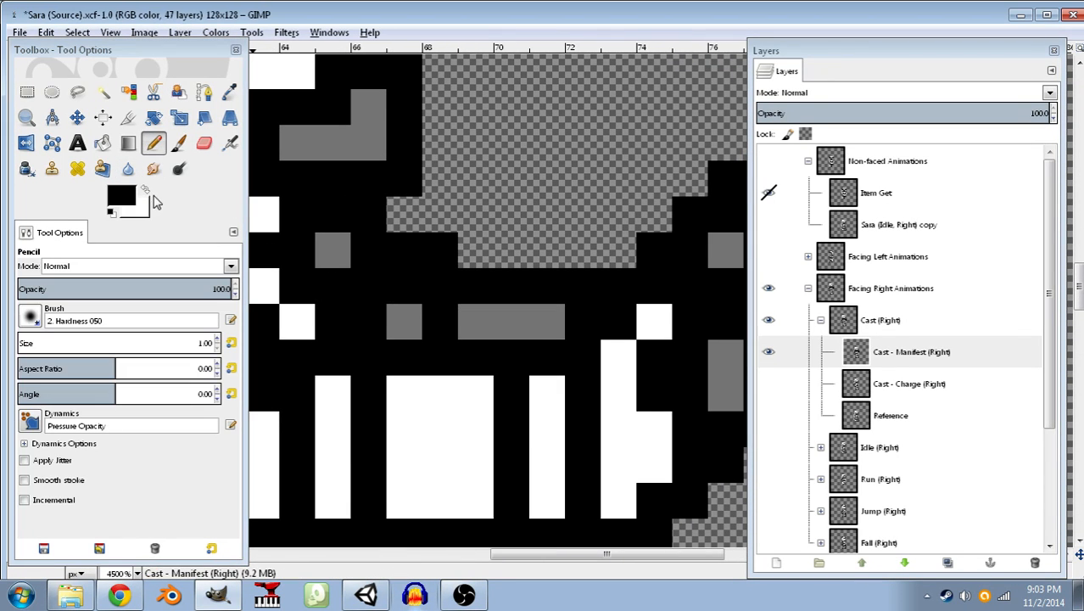
- Paint the raised corner pixel of the far arm's upper outline white, make it transparent with Color to Alpha, and clear the selection
click(146, 192)
click(439, 254)
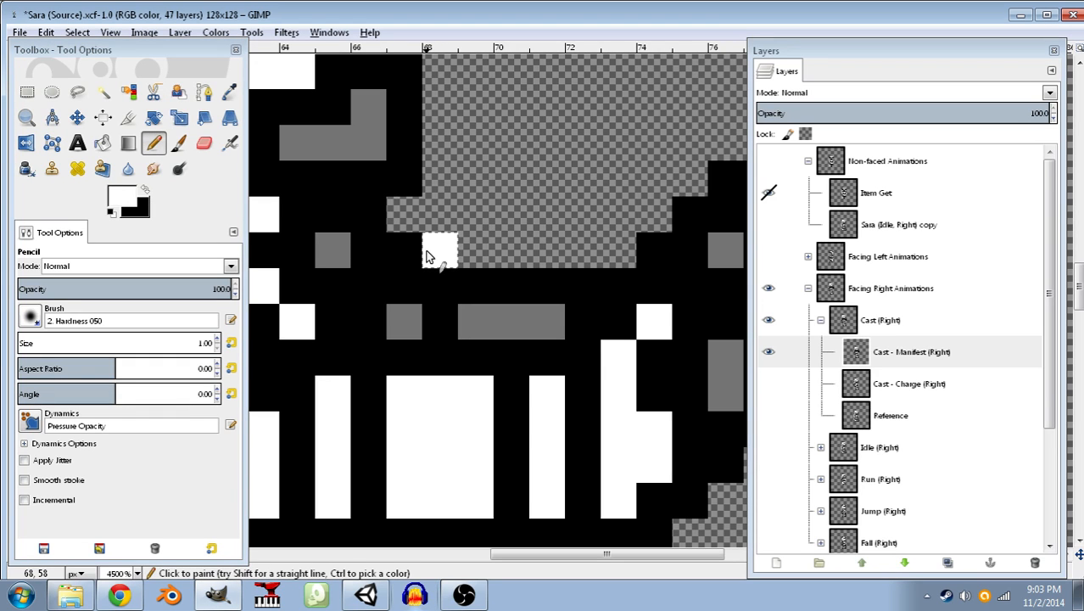
click(406, 248)
click(147, 193)
click(409, 250)
click(102, 92)
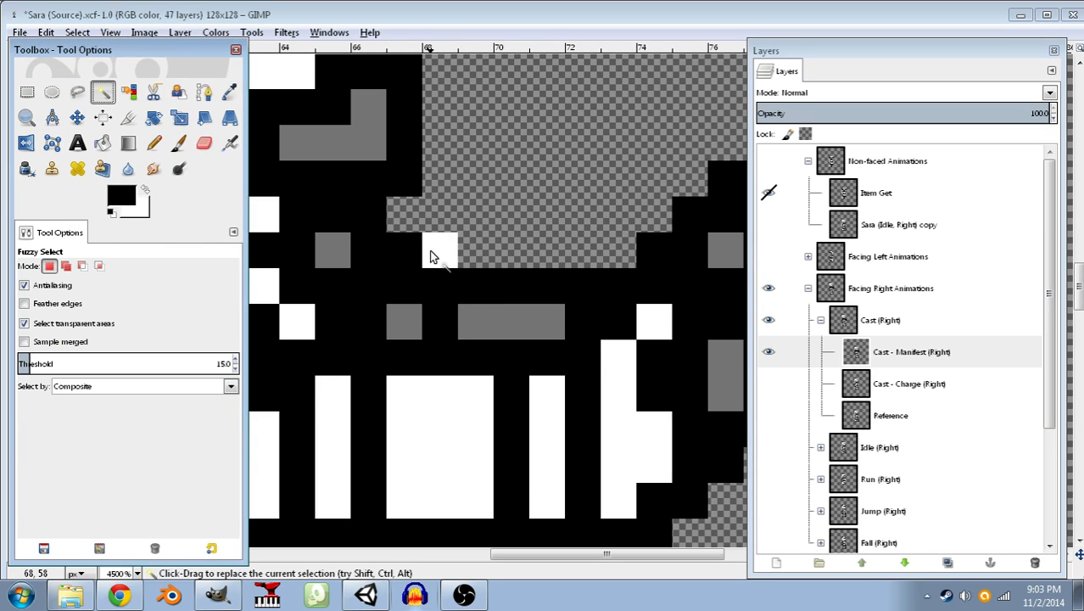
click(430, 257)
click(215, 33)
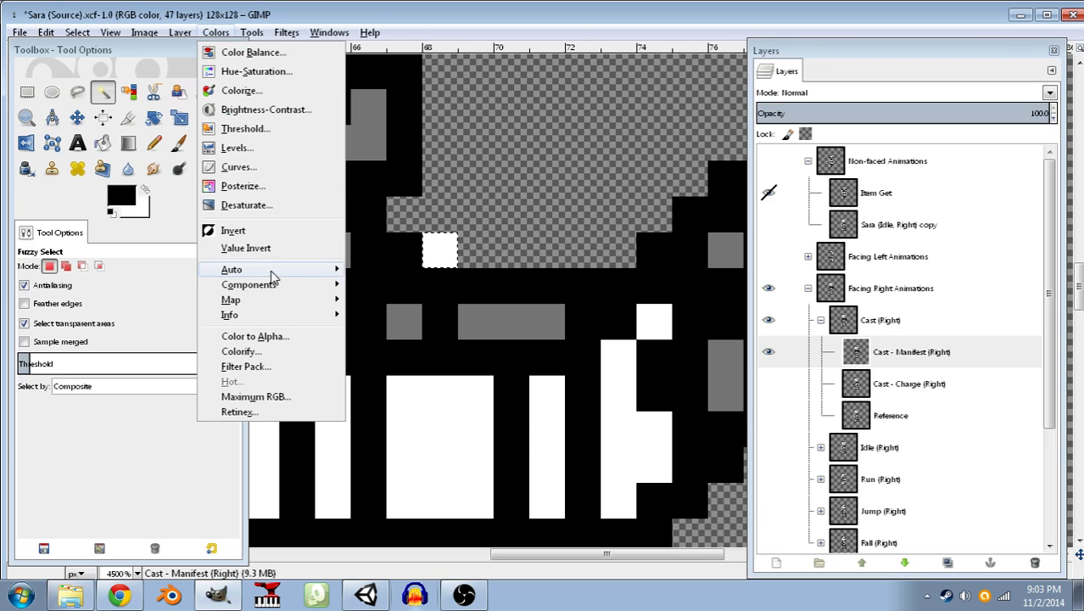
click(264, 337)
click(523, 379)
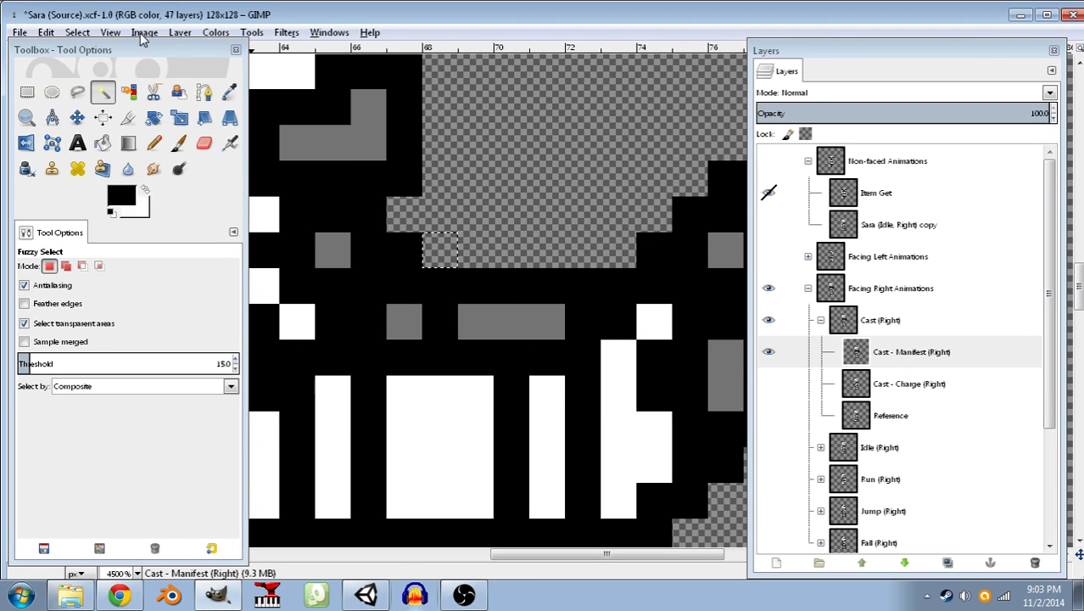
click(77, 32)
click(89, 54)
- Paint the legs and boots below the skirt of the Cast - Manifest pose solid white with the Pencil
scroll(421, 215, down, 11)
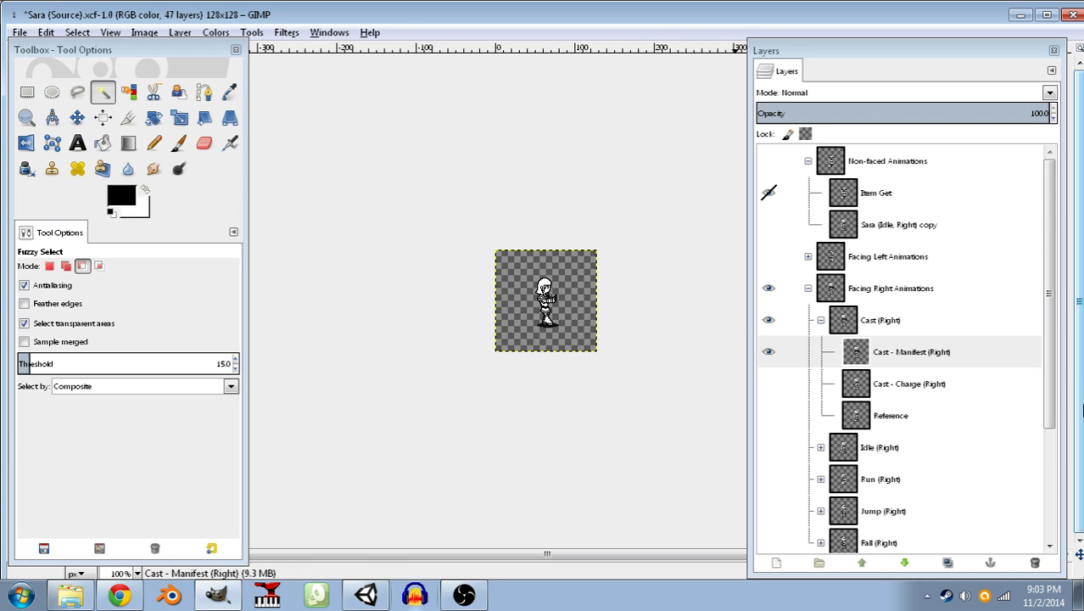
scroll(553, 364, up, 8)
scroll(574, 322, up, 2)
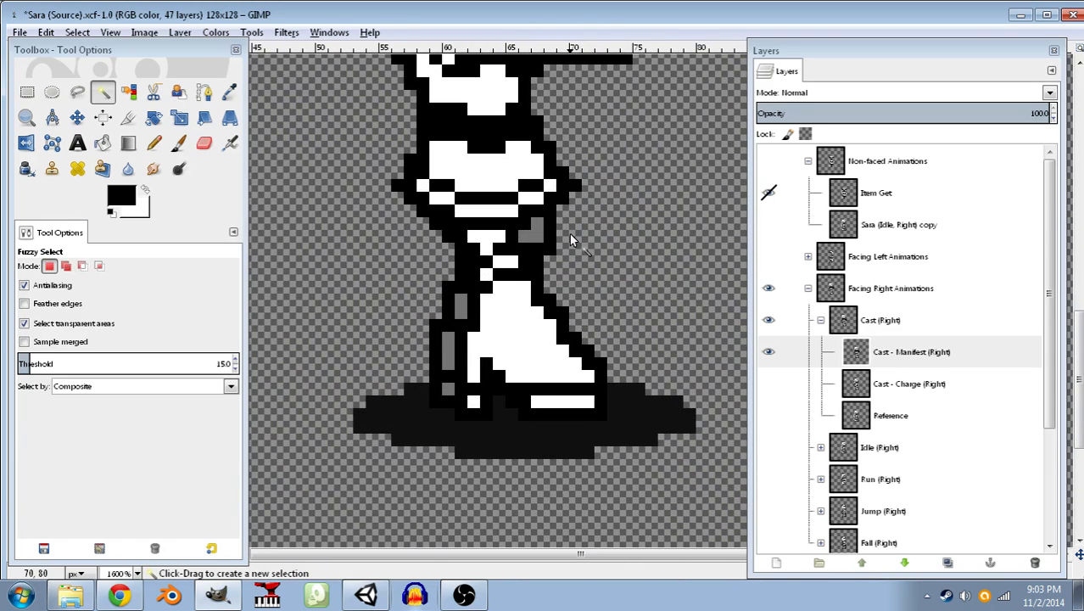
click(145, 191)
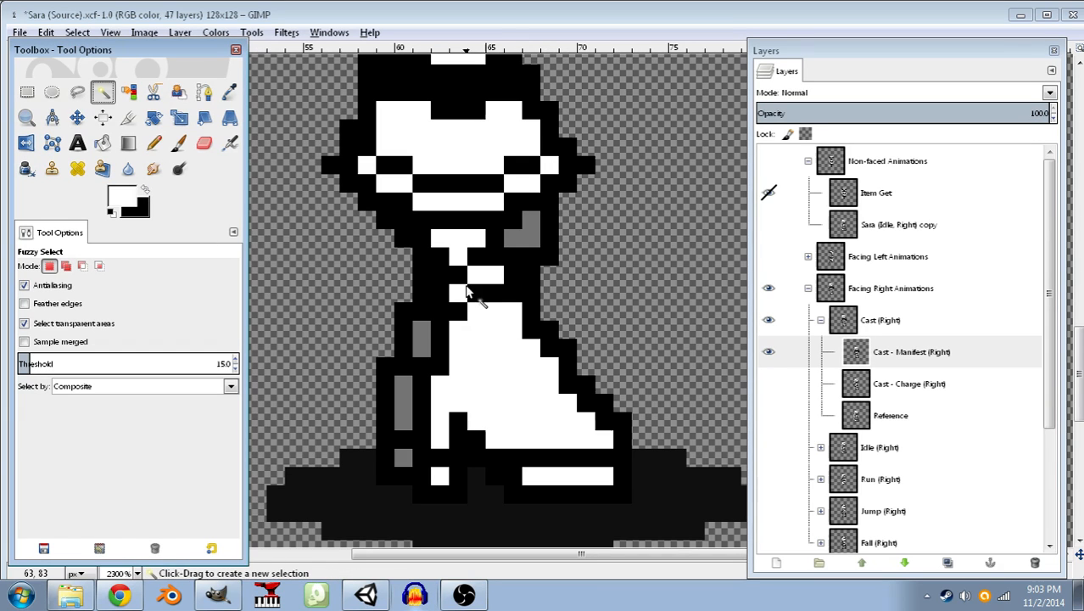
click(154, 142)
mouse_move(532, 227)
mouse_down()
mouse_move(384, 231)
mouse_move(375, 242)
mouse_move(414, 257)
mouse_move(558, 258)
mouse_move(555, 277)
mouse_move(352, 273)
mouse_move(362, 247)
mouse_move(369, 266)
mouse_move(341, 290)
mouse_move(548, 295)
mouse_move(592, 302)
mouse_move(592, 317)
mouse_move(355, 308)
mouse_move(341, 317)
mouse_move(362, 329)
mouse_move(514, 333)
mouse_move(610, 350)
mouse_move(334, 346)
mouse_move(330, 366)
mouse_move(643, 368)
mouse_move(644, 381)
mouse_move(320, 385)
mouse_move(328, 419)
mouse_move(672, 414)
mouse_move(601, 399)
mouse_move(325, 402)
mouse_move(304, 421)
mouse_move(355, 439)
mouse_move(659, 445)
mouse_move(676, 458)
mouse_move(349, 460)
mouse_move(301, 469)
mouse_move(303, 491)
mouse_move(661, 498)
mouse_move(692, 481)
mouse_move(305, 476)
mouse_move(477, 496)
mouse_up()
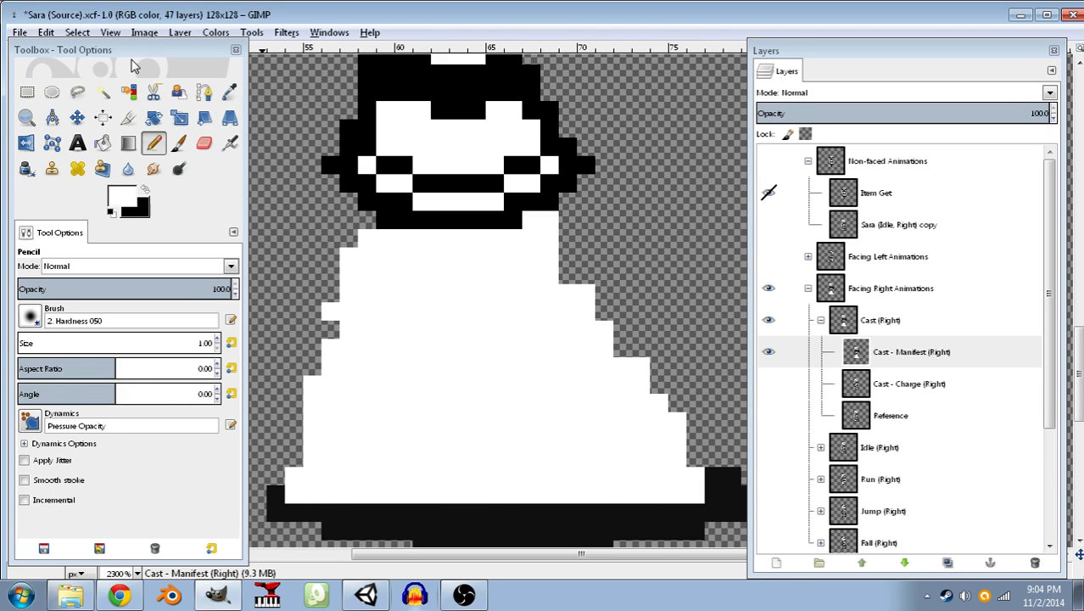
- Select the white area below the skirt and make it transparent with Color to Alpha
click(103, 92)
click(484, 322)
click(216, 32)
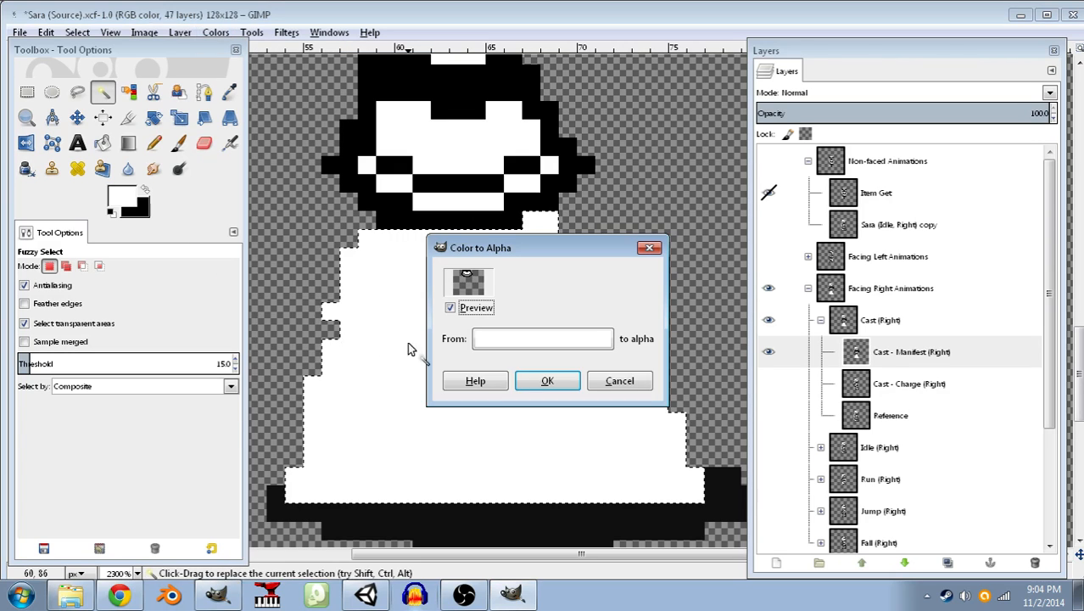
click(547, 380)
drag(447, 271, 556, 342)
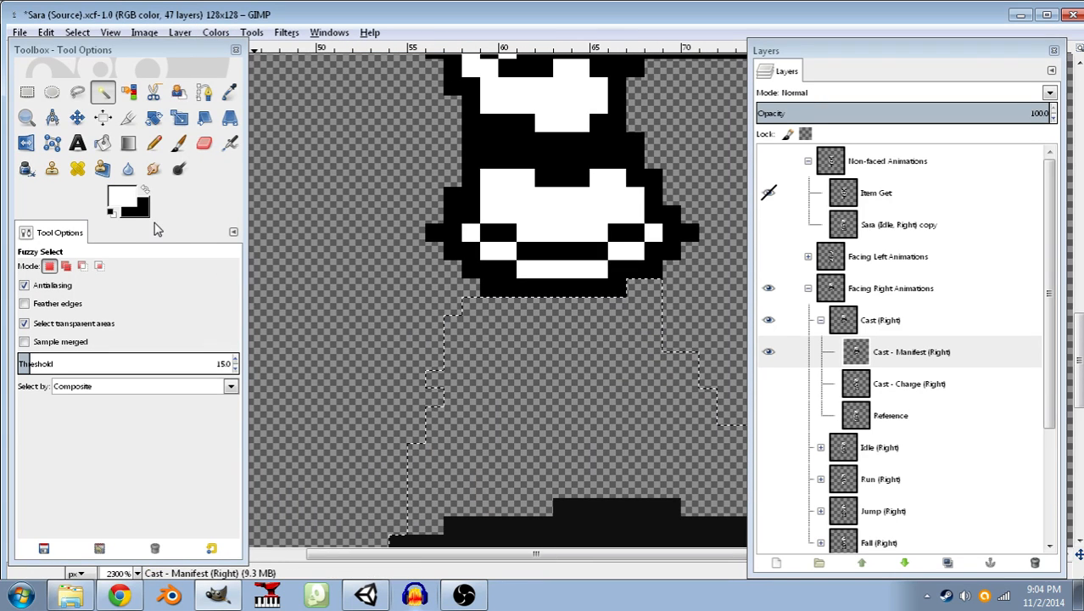
- Clear the selection and widen the skirt's front edge outward with black Pencil pixels
click(145, 189)
click(155, 143)
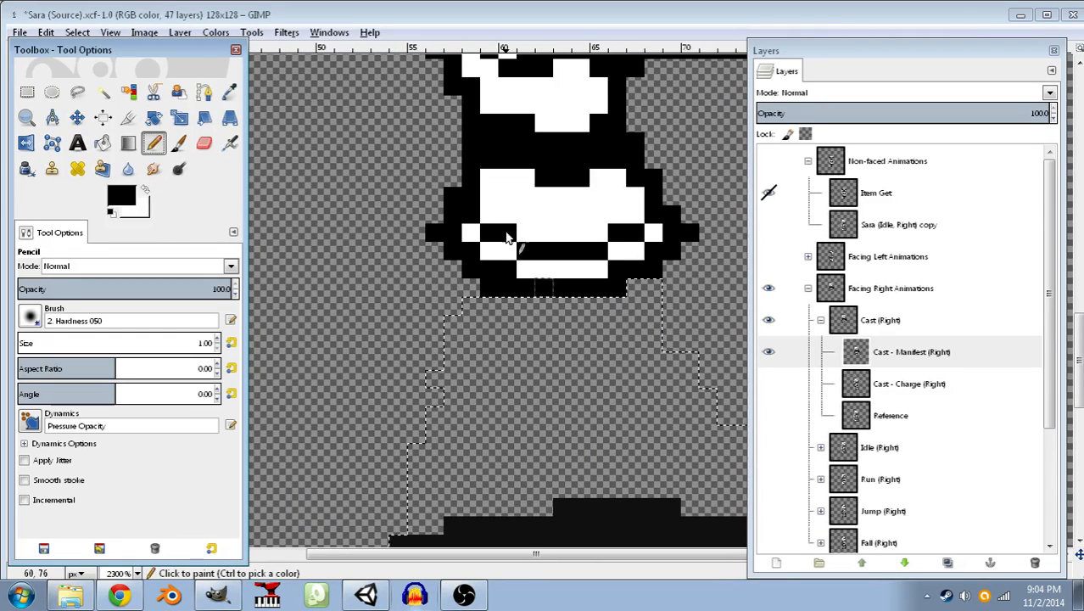
click(452, 163)
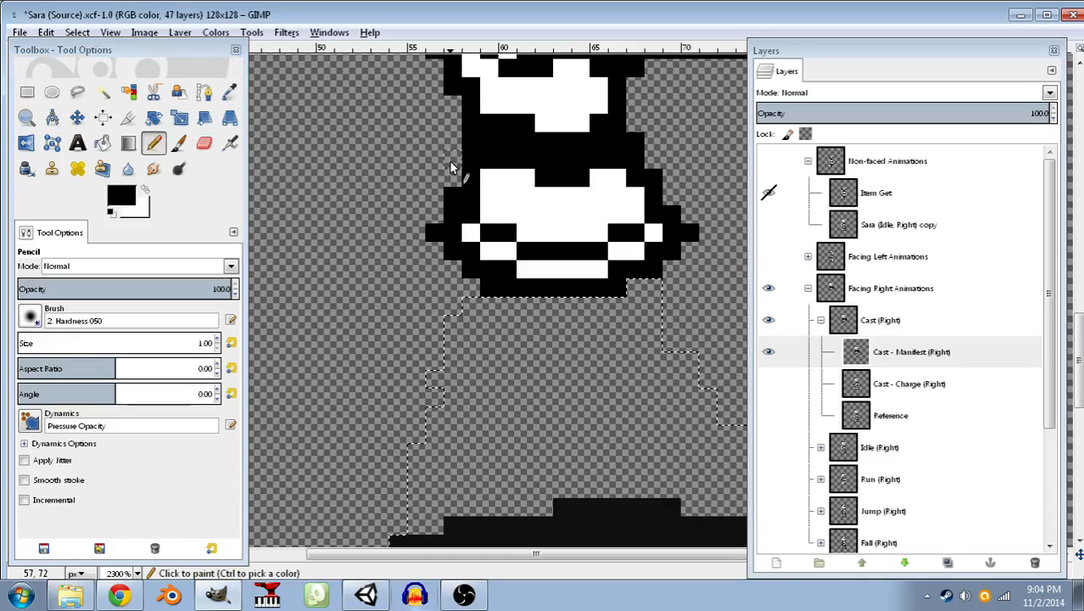
click(77, 33)
click(96, 71)
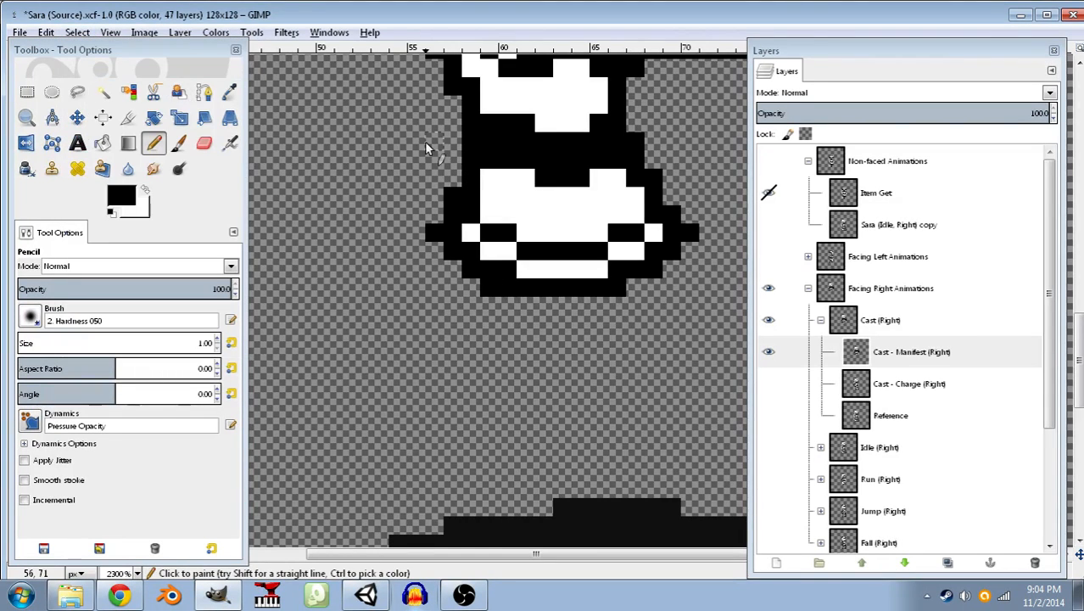
drag(649, 155, 587, 138)
drag(597, 178, 535, 176)
click(547, 180)
click(582, 213)
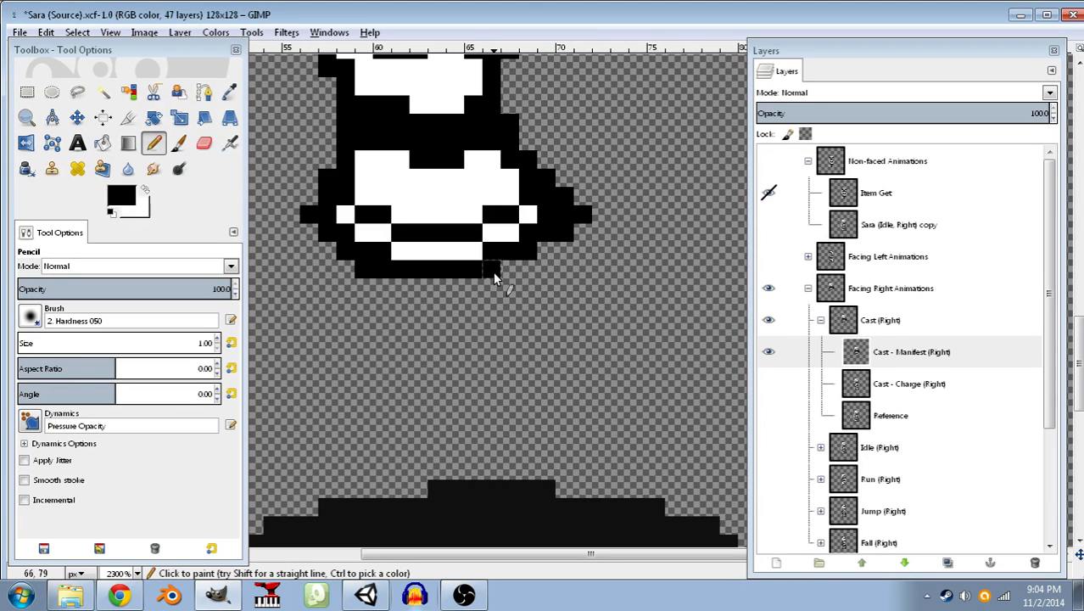
- Extend the skirt's rear edge outward with a stepped black outline flaring to a point
click(322, 256)
click(307, 234)
mouse_move(290, 222)
mouse_down()
mouse_move(272, 219)
mouse_move(326, 166)
mouse_move(328, 138)
mouse_up()
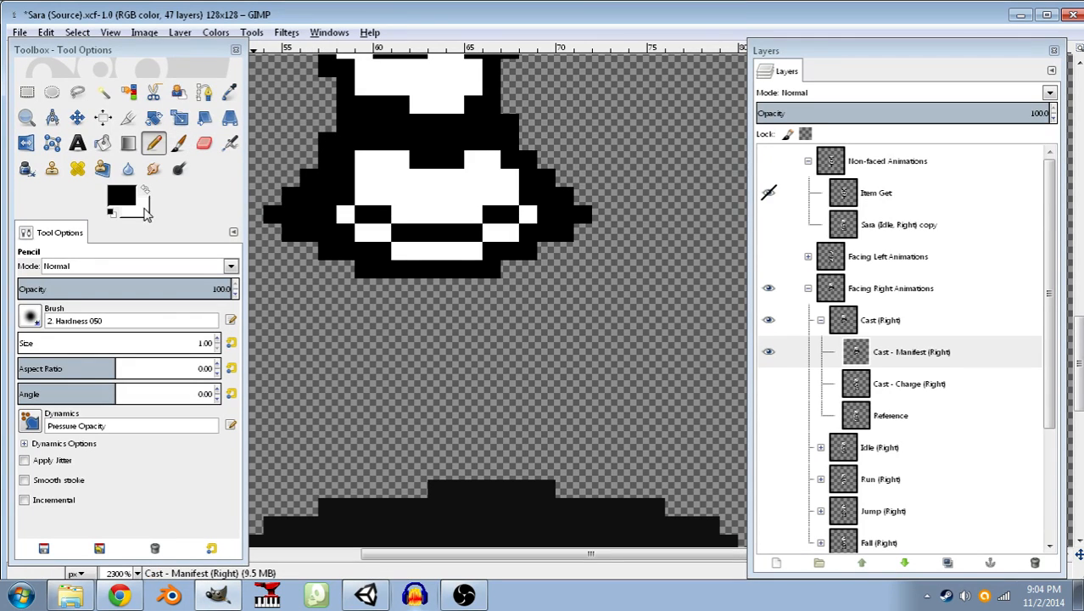
- Paint the inside of the widened skirt white and redraw its black trim line above the hem
click(146, 191)
mouse_move(336, 214)
mouse_down()
mouse_move(308, 218)
mouse_move(331, 219)
mouse_move(364, 248)
mouse_move(442, 250)
mouse_move(481, 236)
mouse_move(366, 209)
mouse_move(520, 219)
mouse_move(526, 201)
mouse_move(425, 173)
mouse_move(344, 189)
mouse_up()
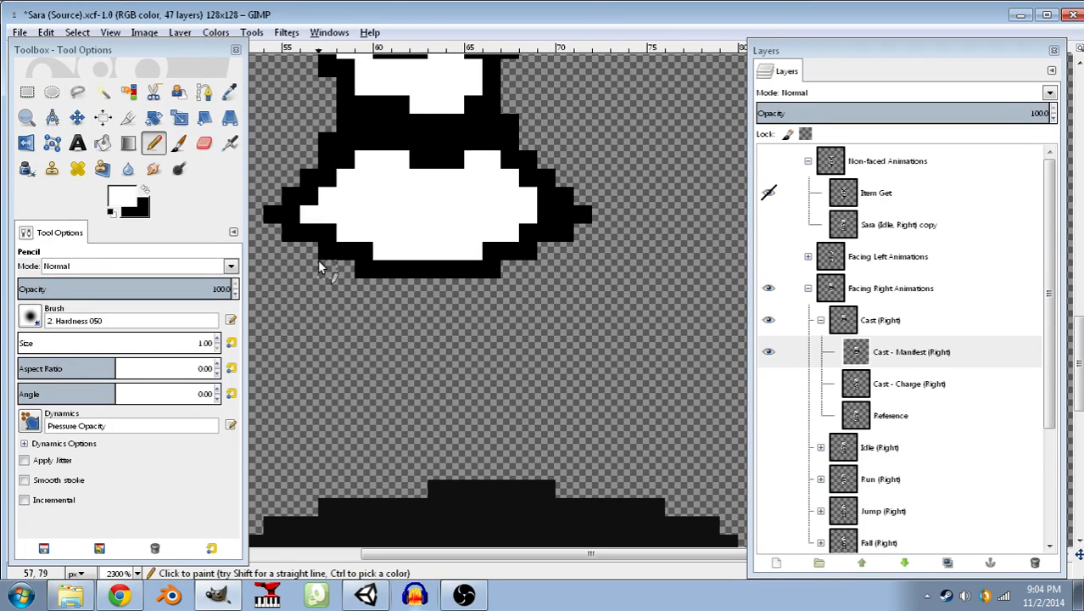
click(546, 212)
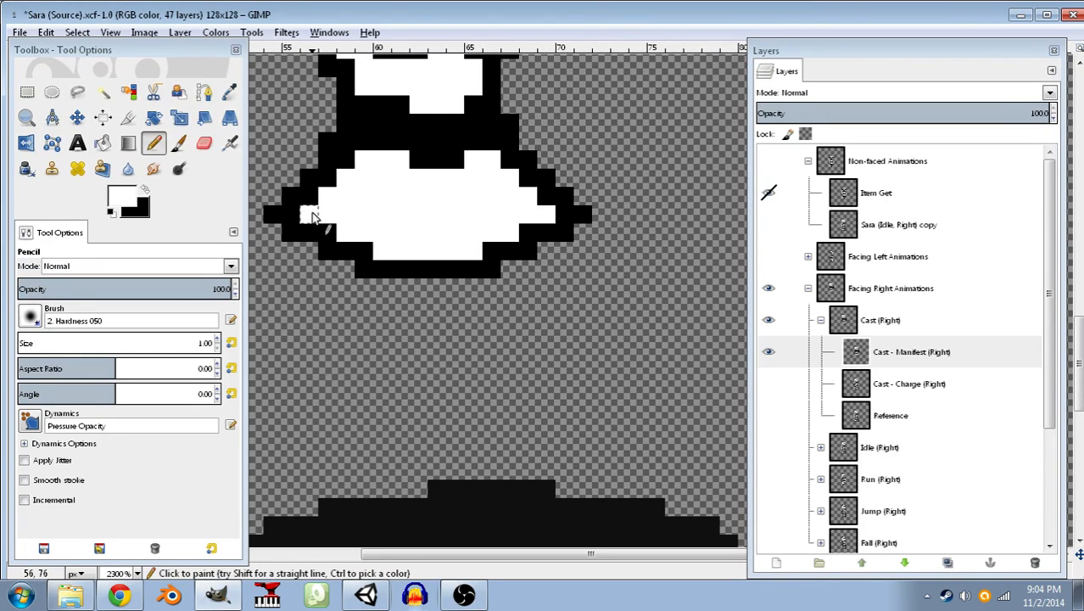
click(146, 191)
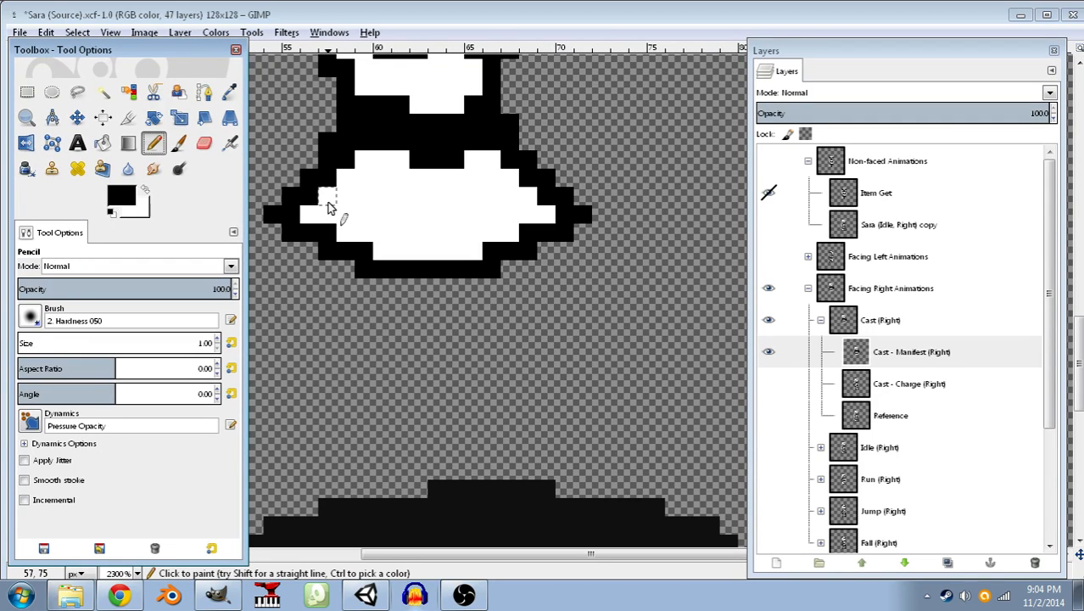
mouse_move(340, 211)
mouse_down()
mouse_move(384, 234)
mouse_move(468, 229)
mouse_move(536, 203)
mouse_up()
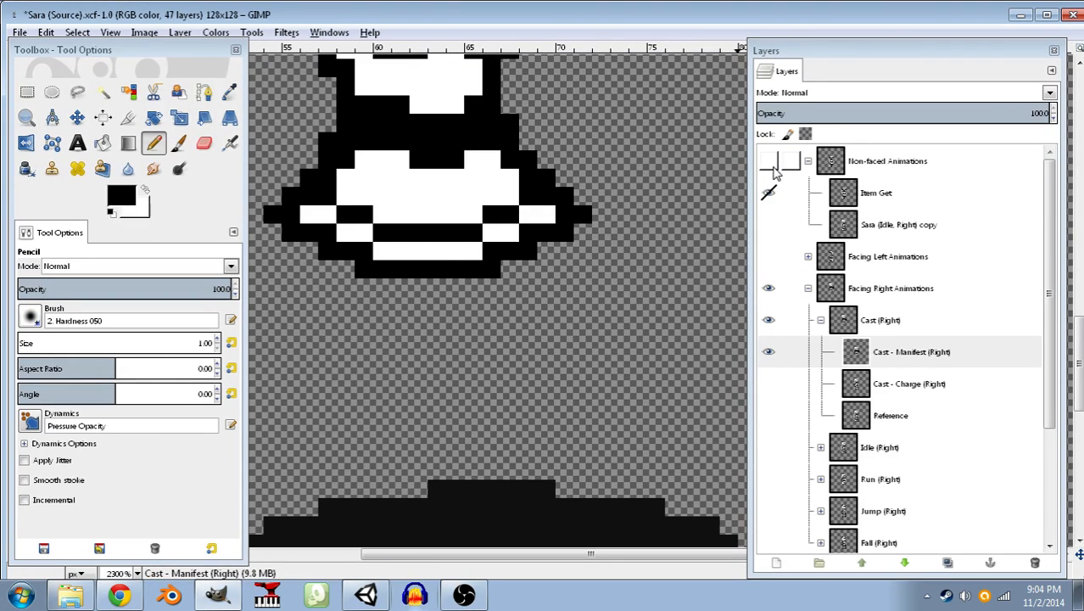
- Compare the Cast - Manifest pose with the Cast - Charge layer by toggling their visibility, leaving only Cast - Manifest shown
click(767, 387)
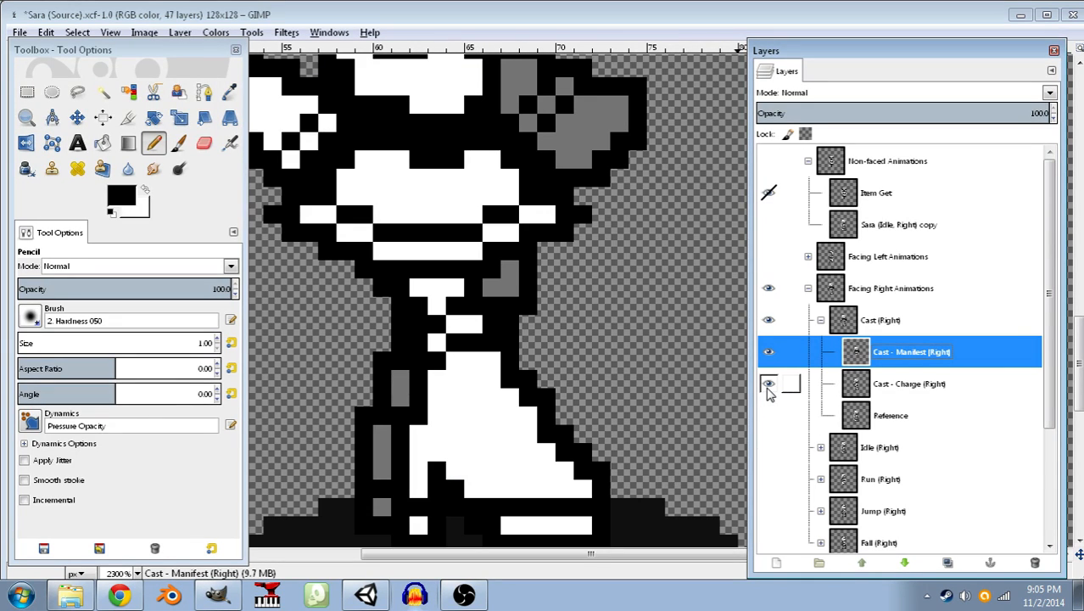
scroll(550, 391, up, 3)
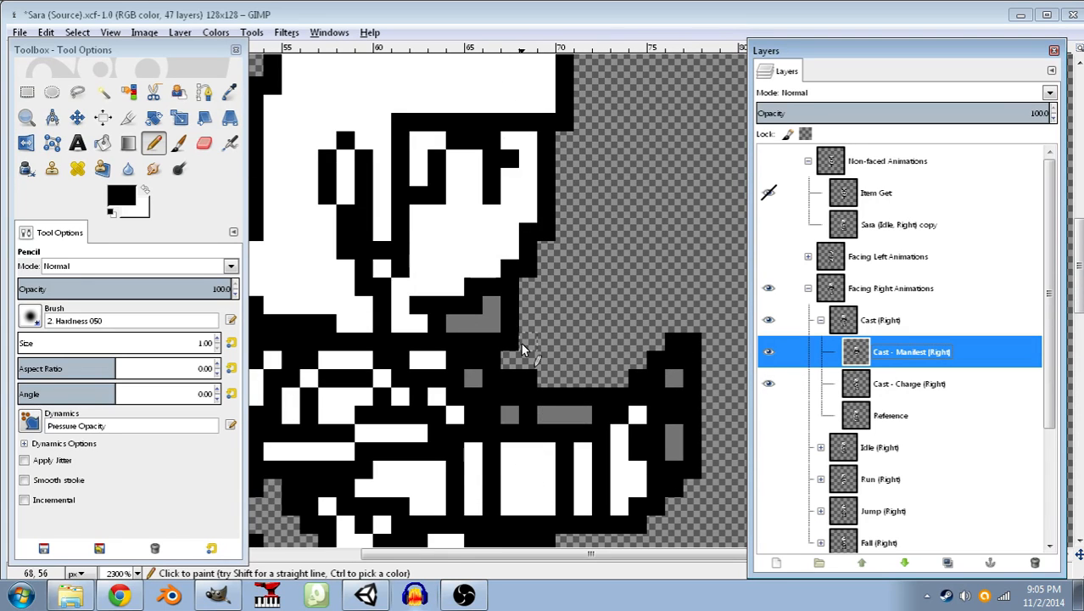
click(768, 351)
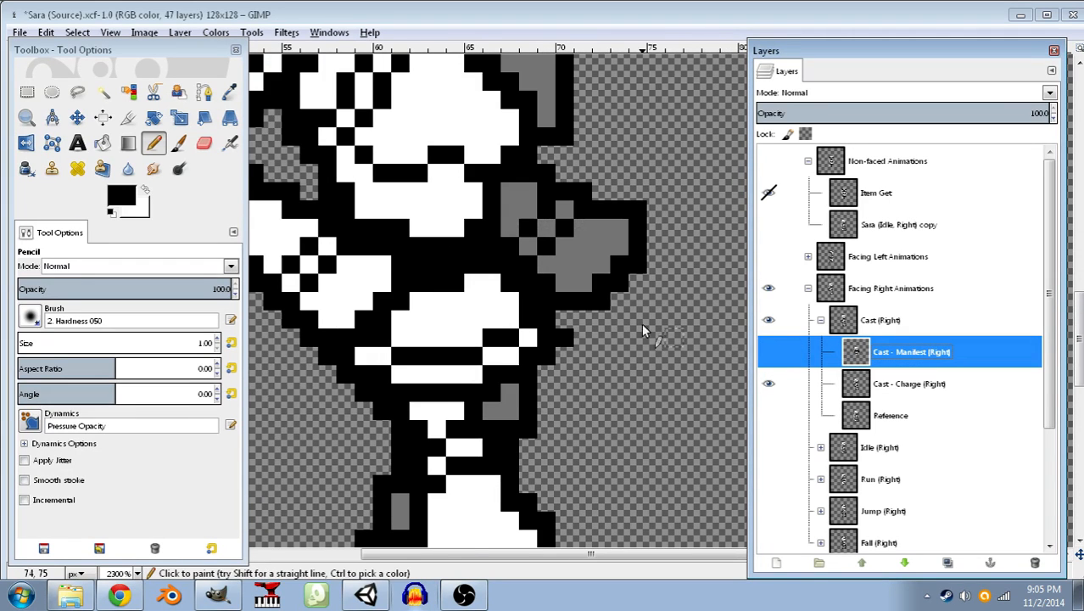
scroll(627, 316, down, 6)
scroll(617, 318, up, 2)
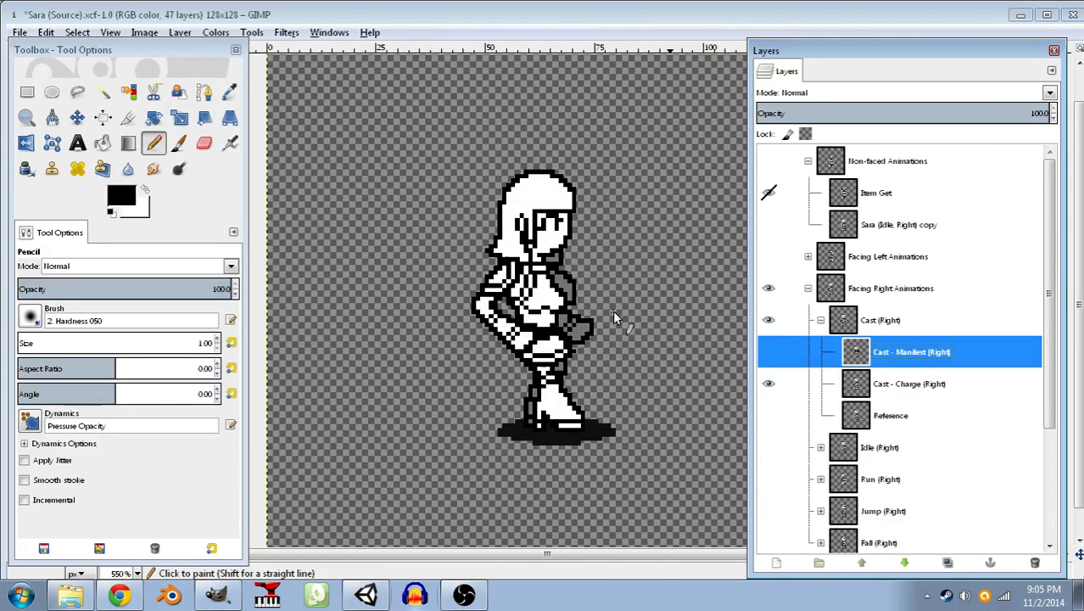
click(770, 352)
click(770, 383)
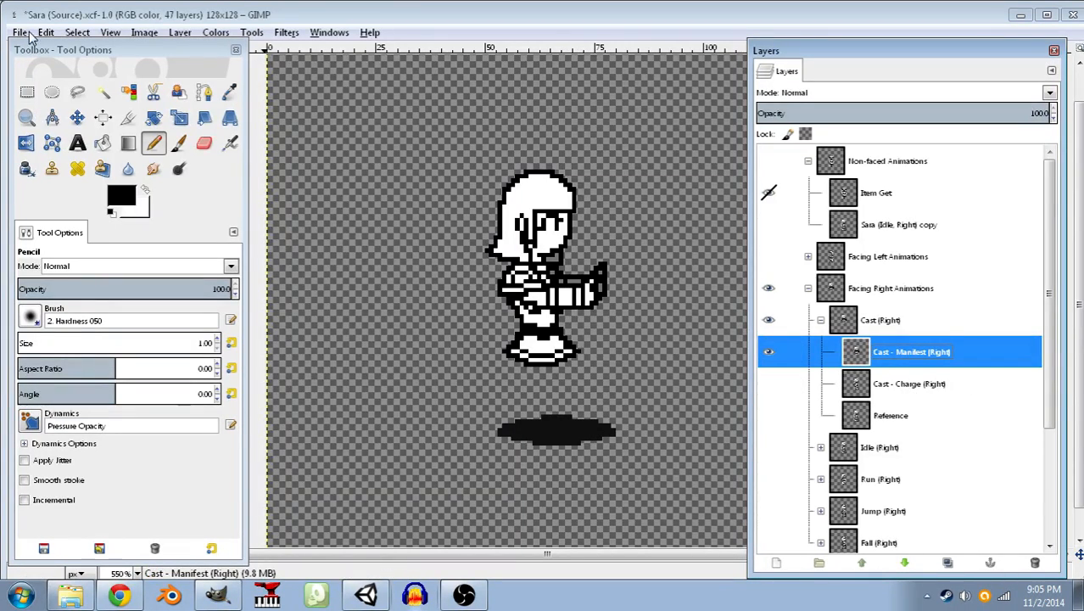
- Create a transparent 128 x 128 layer named Skeleton Guide and place it directly below Cast - Manifest (Right)
click(774, 561)
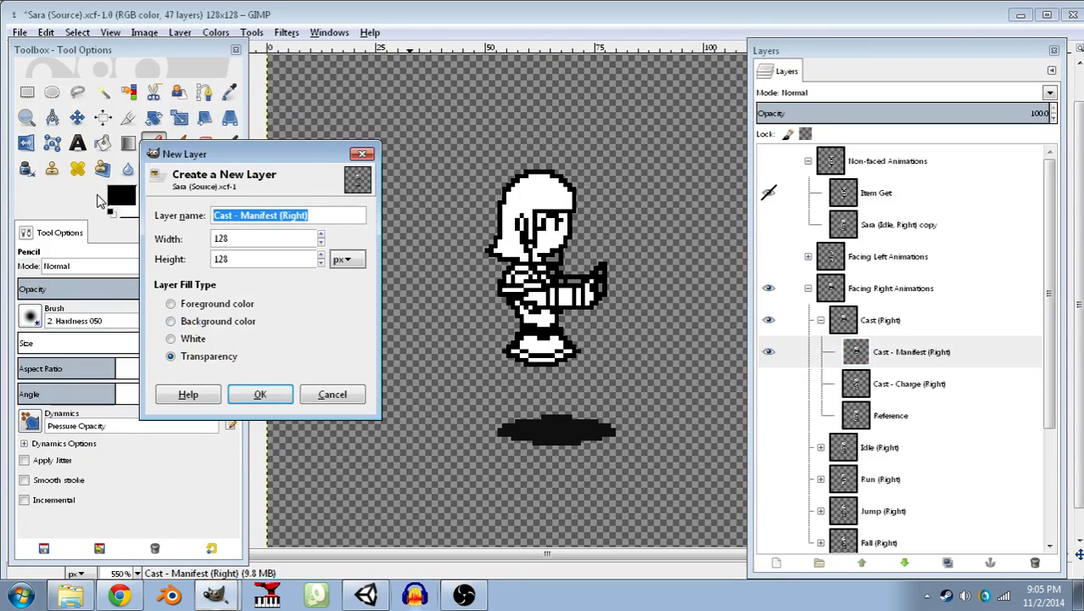
text(Skeleton Guide)
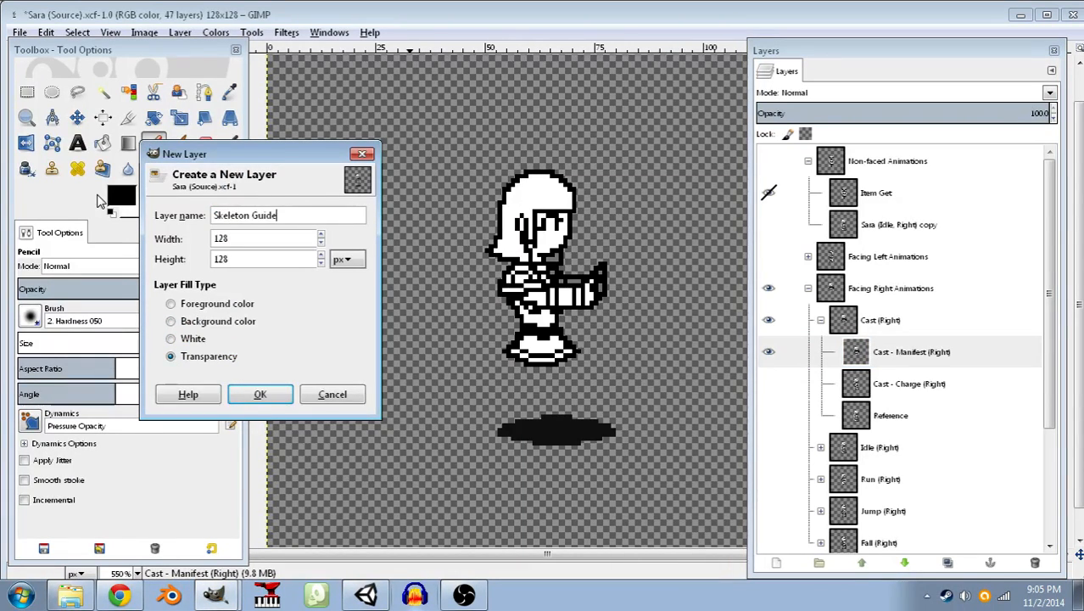
key(Return)
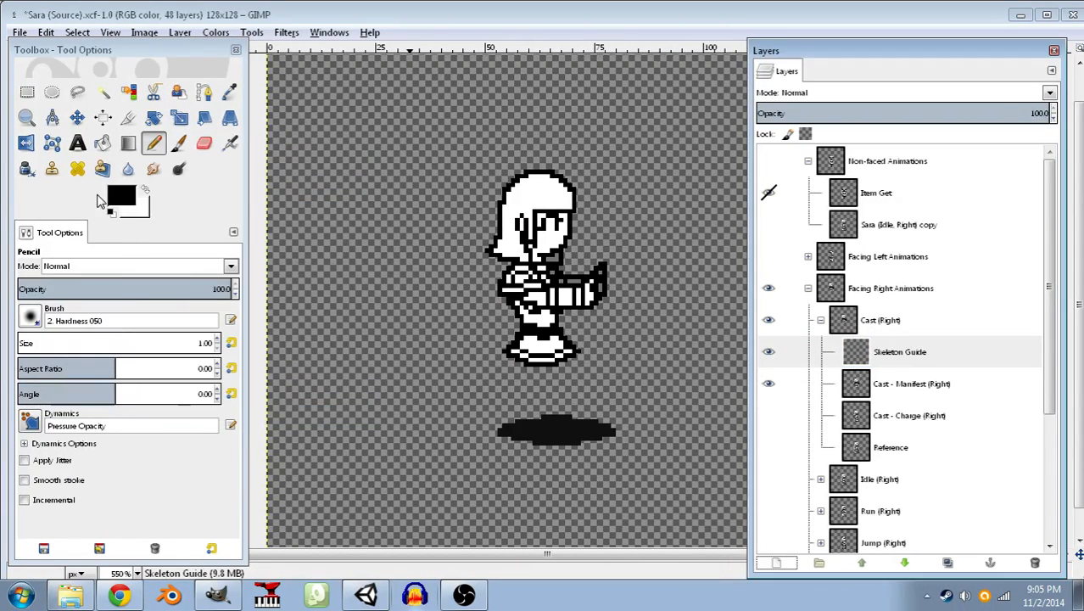
drag(937, 355, 912, 417)
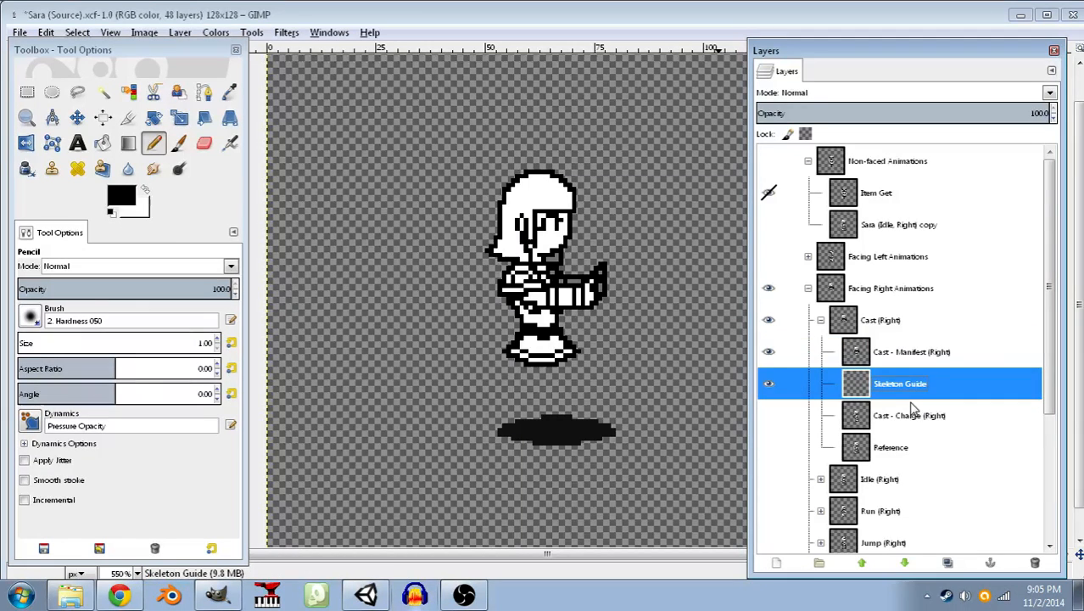
- Set the foreground colour to mid grey with red, green and blue at 128
click(121, 196)
text(128)
key(Tab)
text(128)
key(Tab)
text(12)
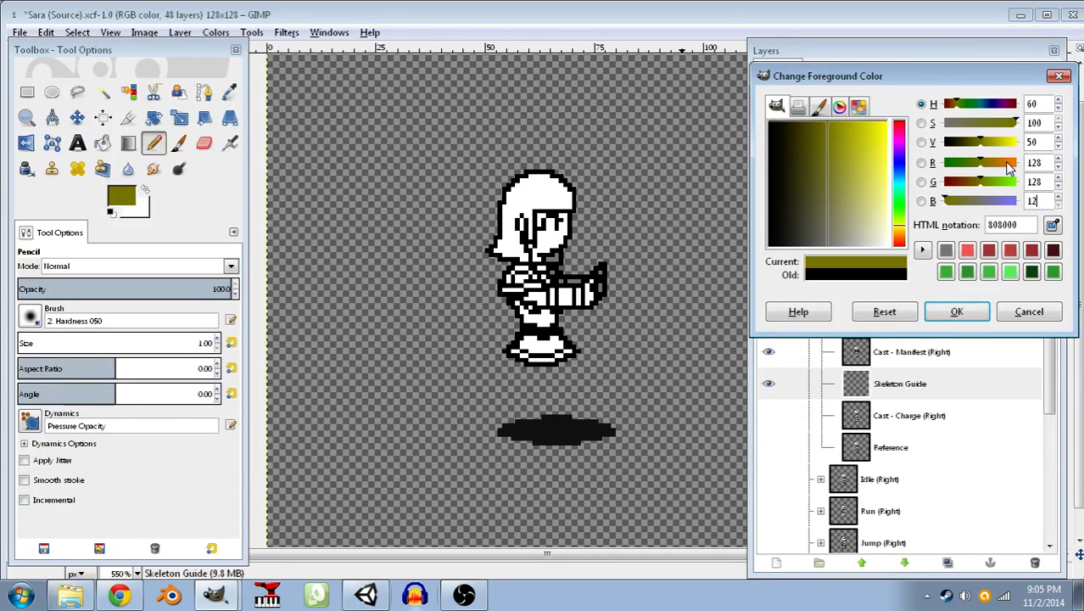
text(8)
click(957, 311)
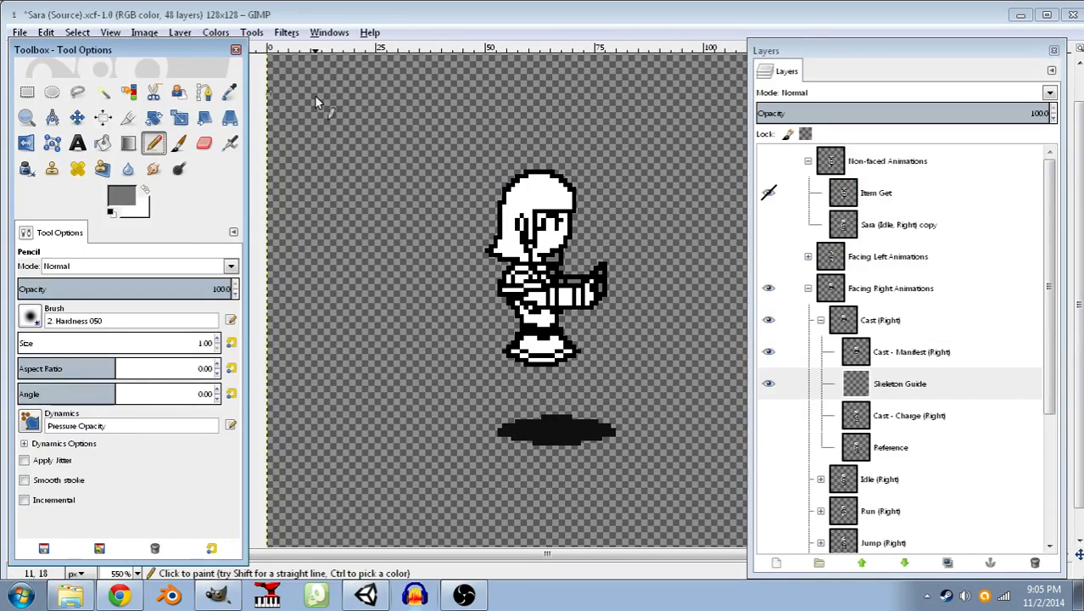
- Sketch the front leg's grey guide on the Skeleton Guide layer, with a bent knee and a flat foot on the shadow
scroll(608, 369, up, 3)
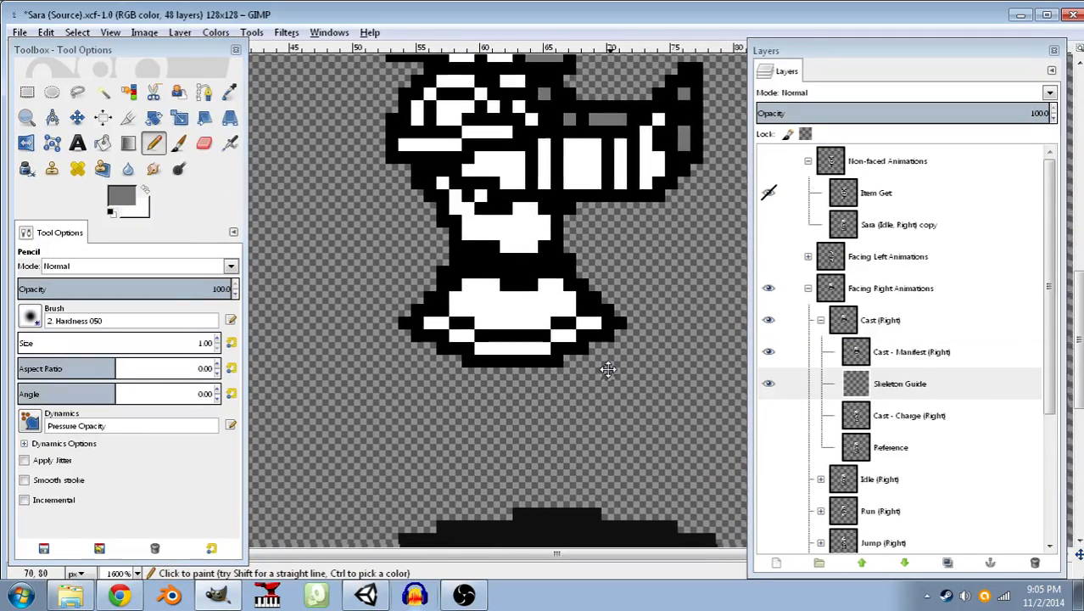
drag(607, 368, 560, 334)
click(889, 387)
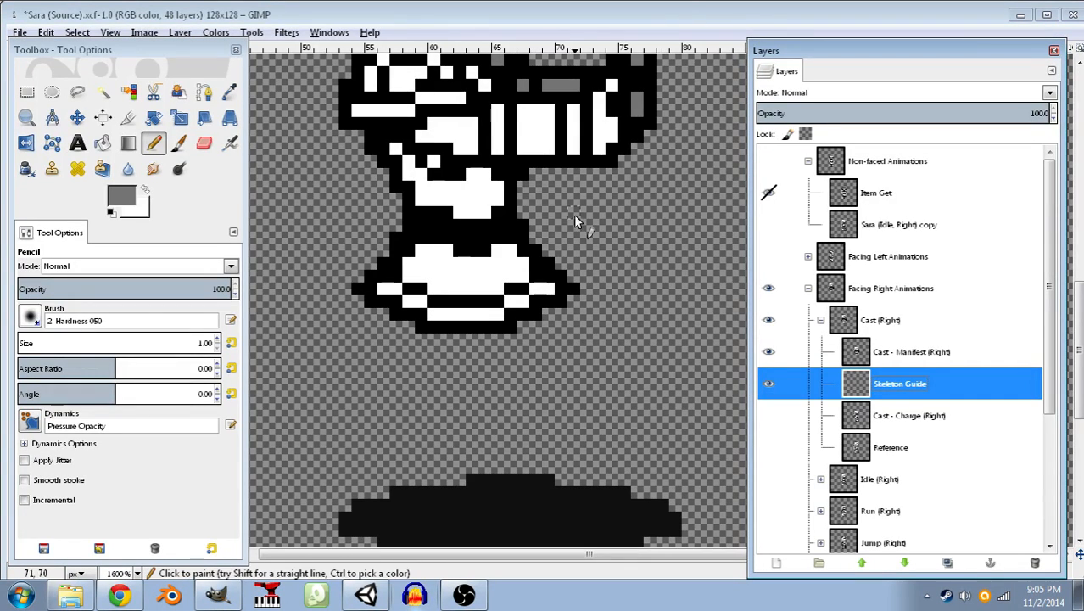
mouse_move(547, 327)
mouse_down()
mouse_move(607, 389)
mouse_move(542, 476)
mouse_move(613, 479)
mouse_up()
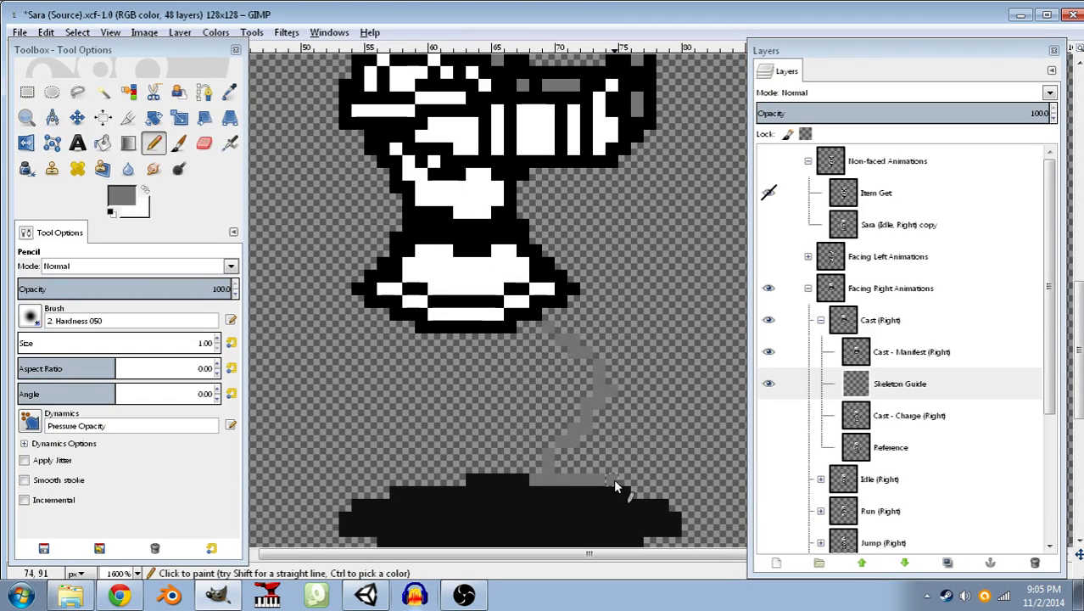
drag(526, 362, 540, 279)
click(557, 246)
mouse_move(559, 378)
mouse_down()
mouse_move(542, 406)
mouse_move(576, 400)
mouse_up()
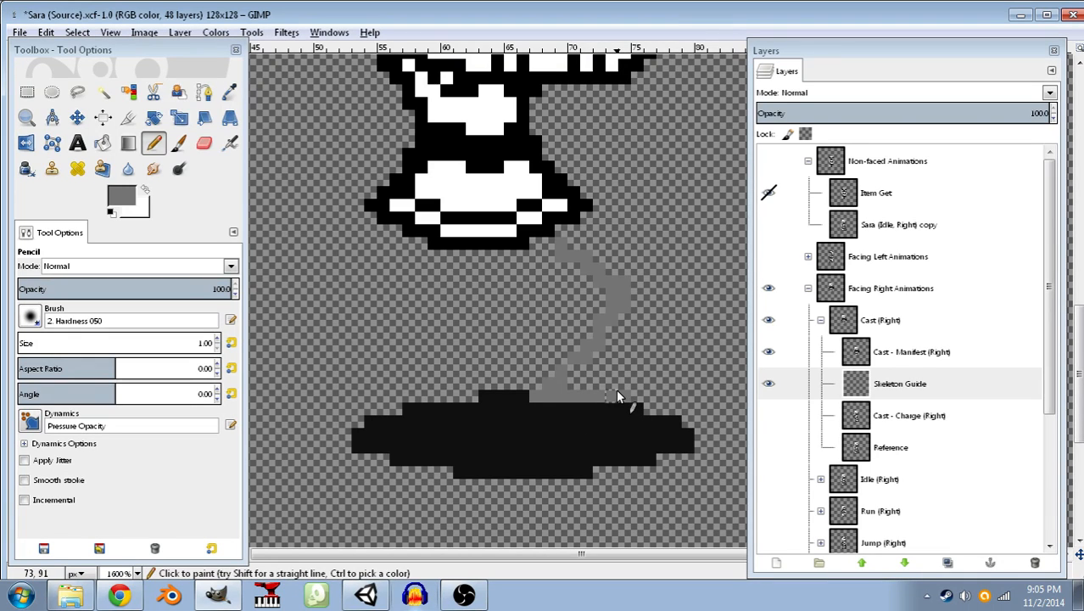
drag(618, 392, 626, 394)
- Sketch the rear leg's grey guide slanting backward from the skirt, ending in a flat foot behind the shadow
drag(421, 247, 411, 258)
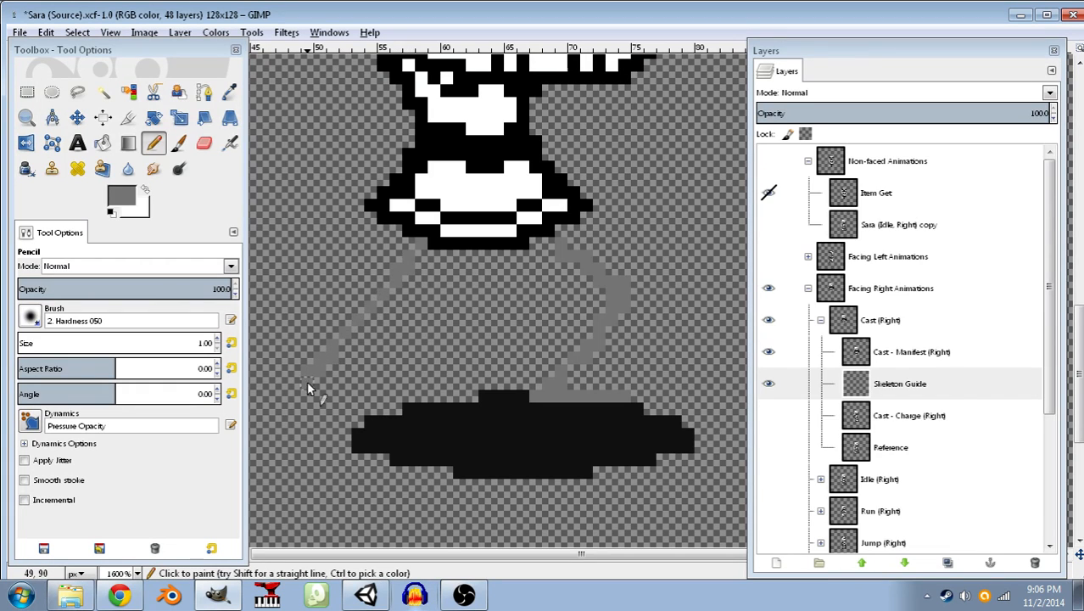
mouse_move(308, 376)
mouse_down()
mouse_move(294, 404)
mouse_move(269, 406)
mouse_up()
drag(351, 406, 274, 417)
scroll(287, 402, down, 2)
drag(459, 221, 509, 416)
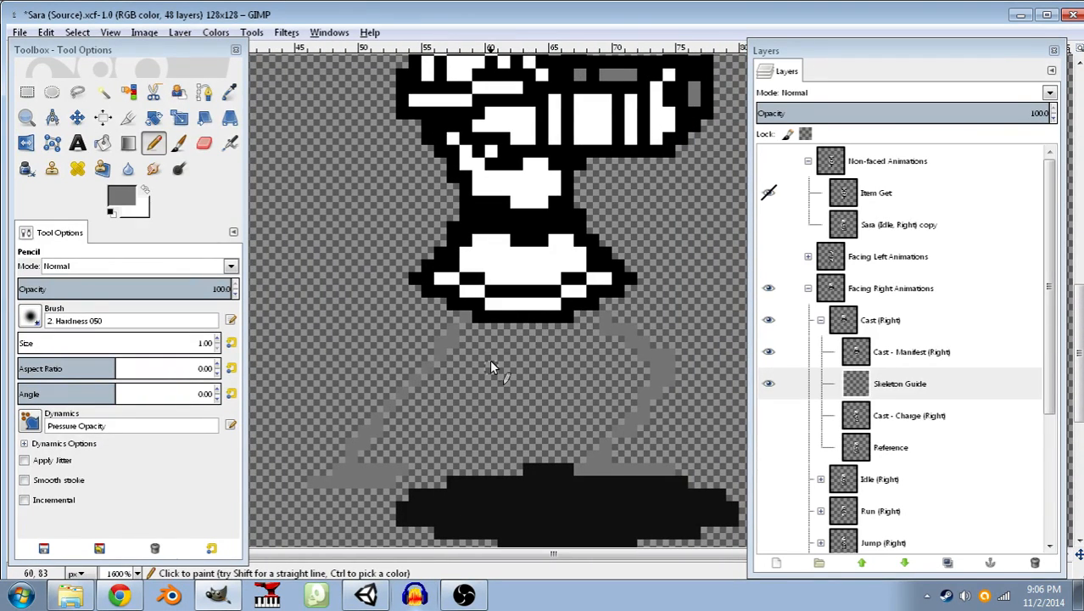
drag(515, 362, 519, 225)
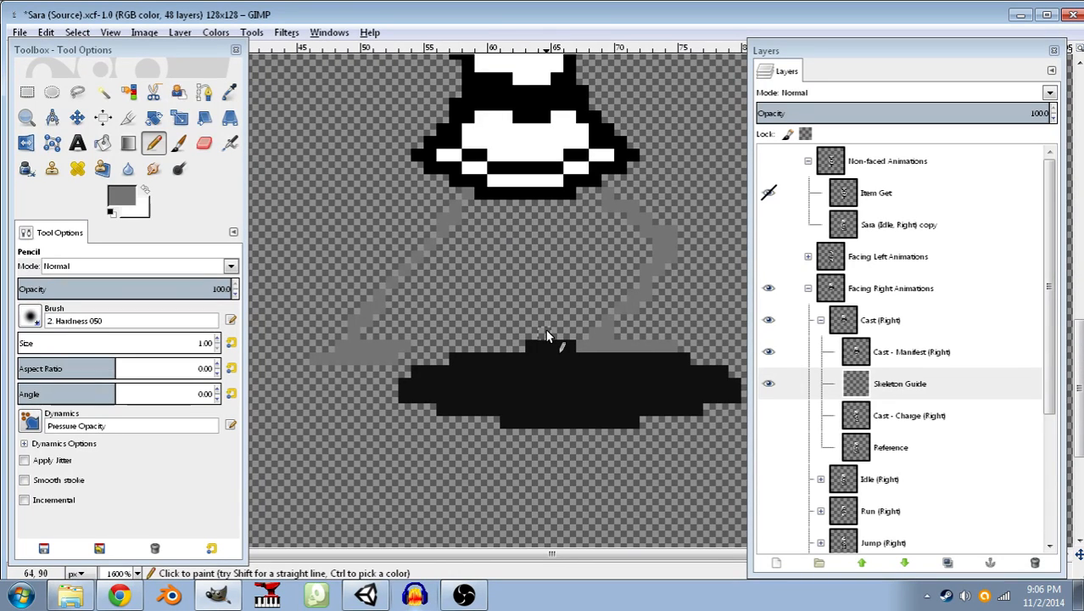
- Set the foreground colour to a dark red with red 160, green 60 and blue 60
click(123, 195)
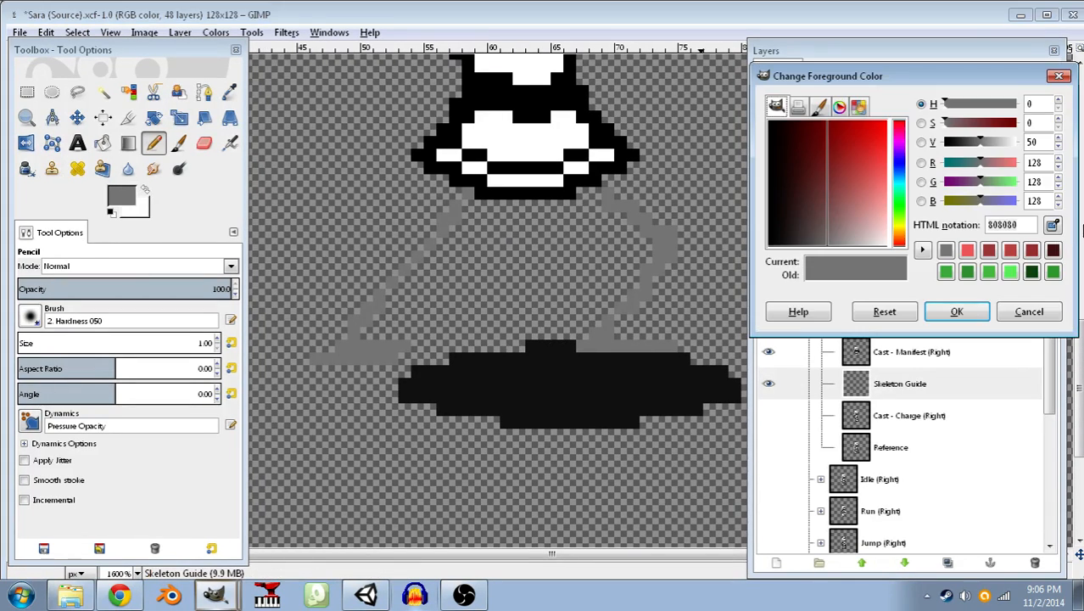
drag(1042, 163, 1022, 157)
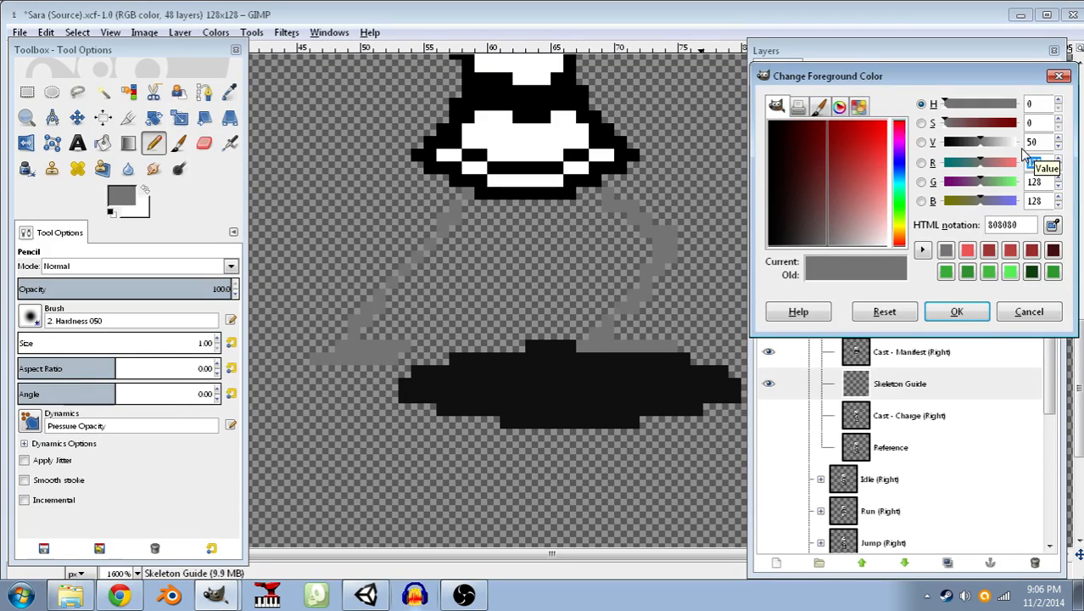
text(160)
key(Tab)
text(60)
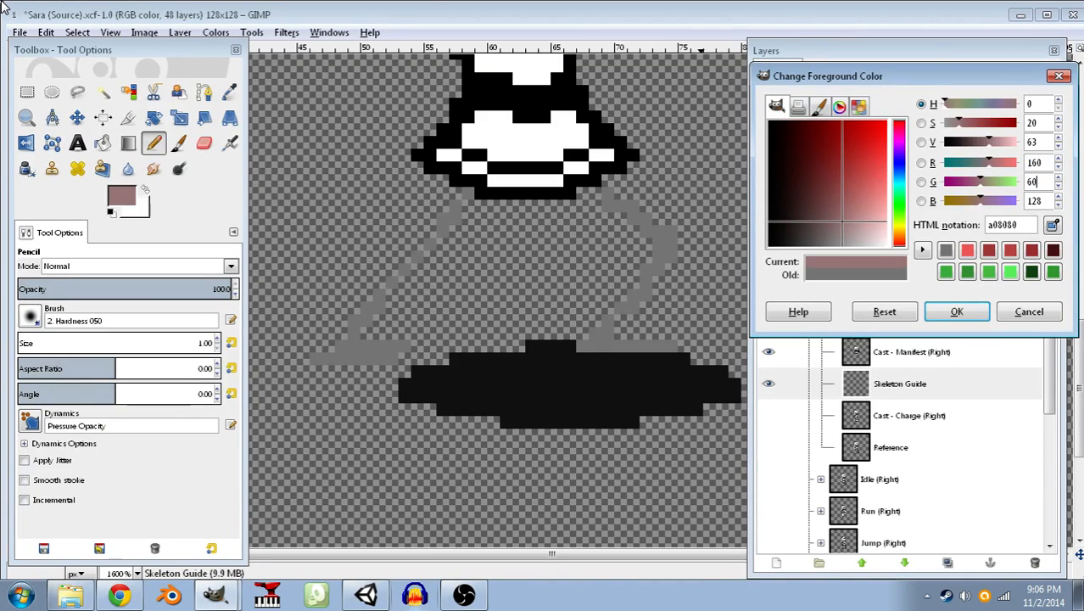
key(Tab)
text(60)
key(Tab)
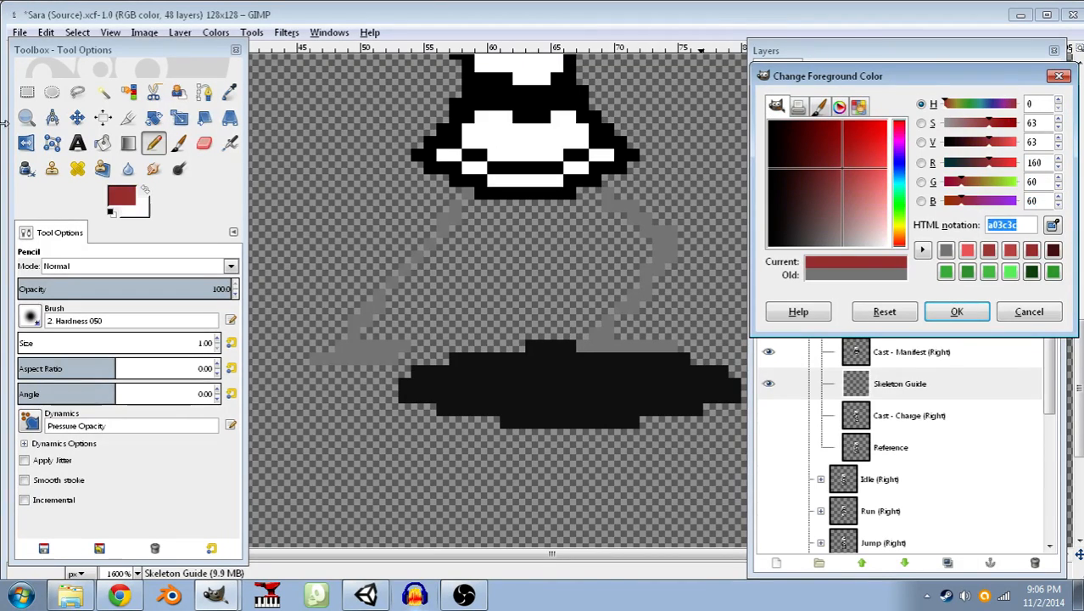
click(950, 313)
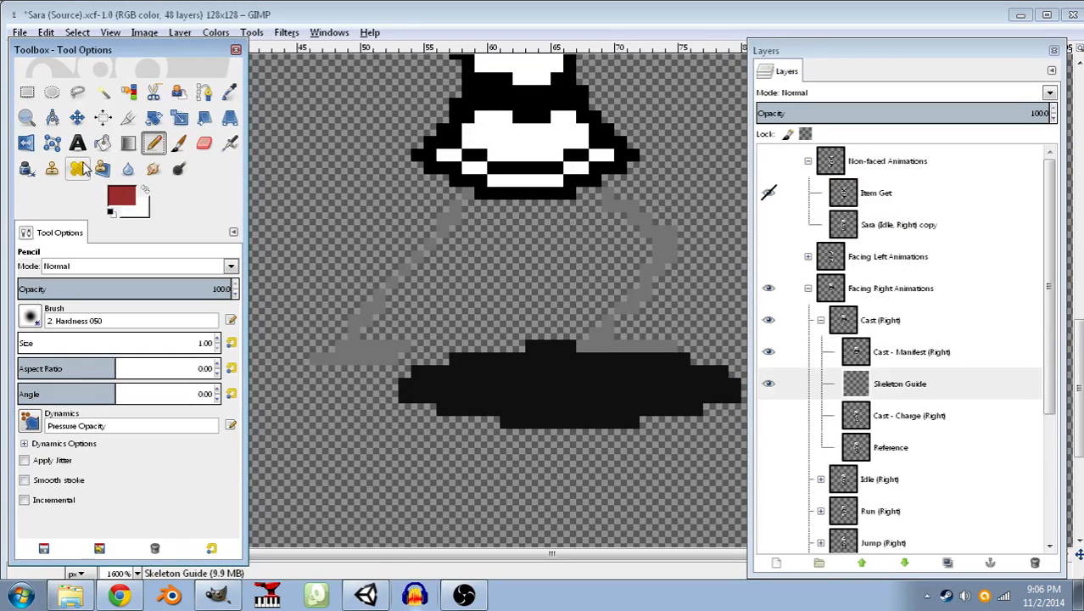
- Recolour both leg guides on the Skeleton Guide layer dark red, filling the grey areas and pencilling over the rear leg's upper part
click(102, 142)
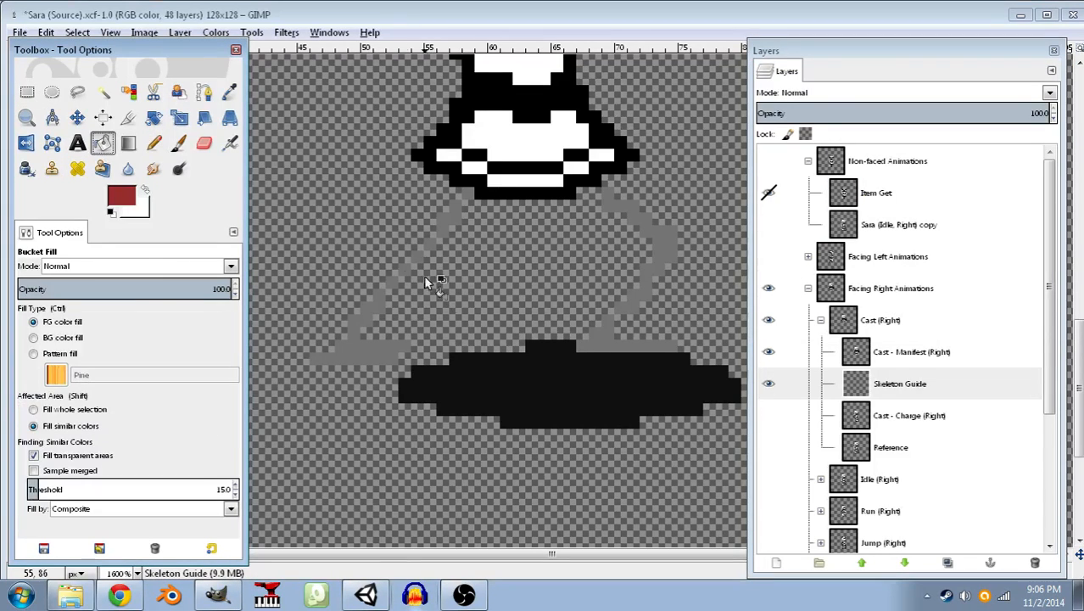
click(637, 217)
click(617, 329)
click(627, 346)
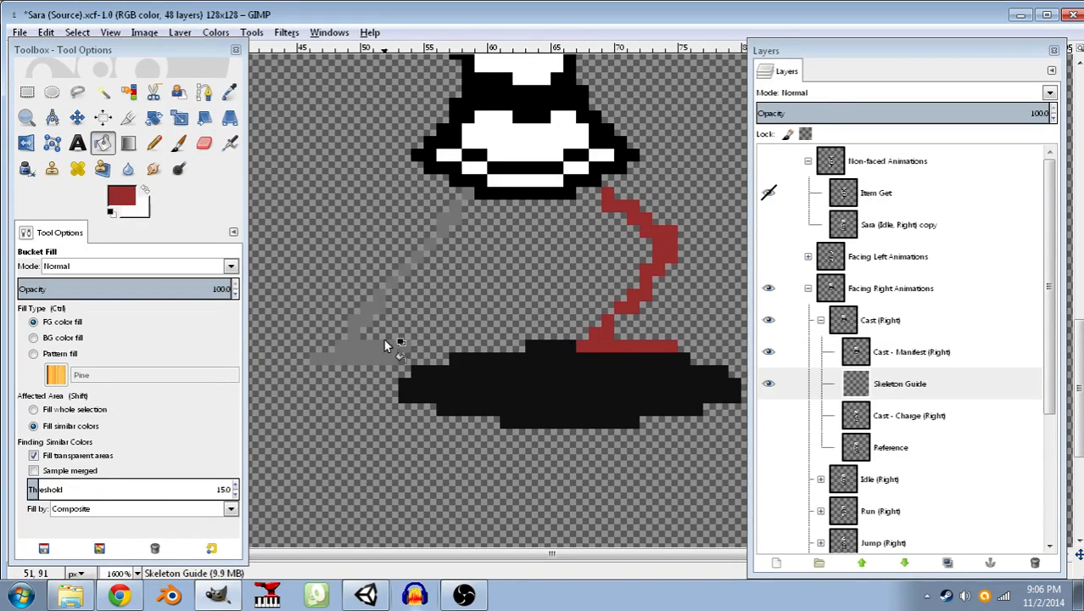
click(364, 349)
click(153, 142)
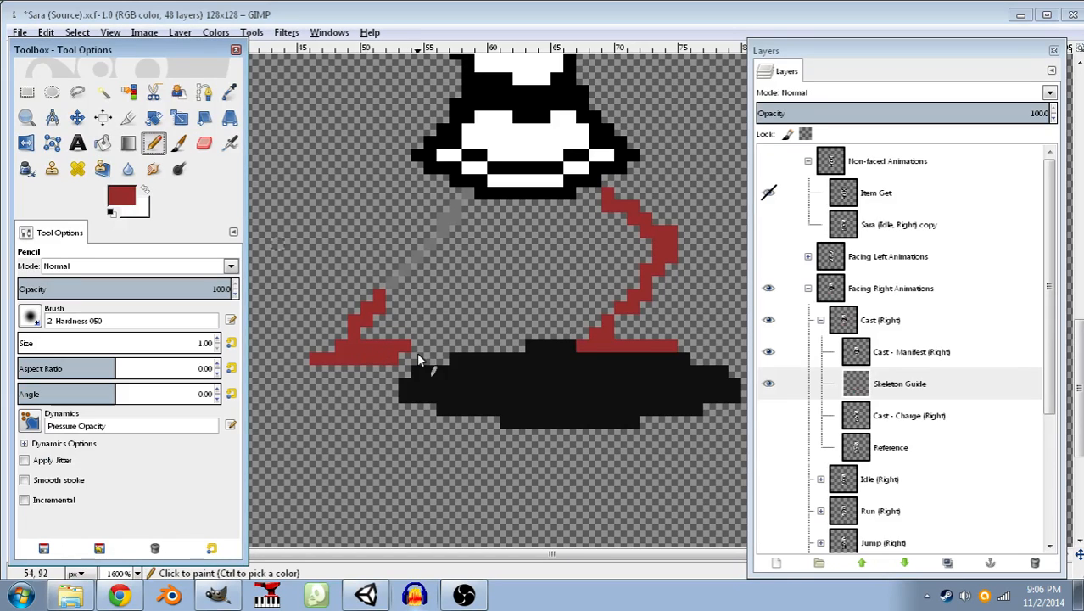
mouse_move(382, 299)
mouse_down()
mouse_move(447, 244)
mouse_move(466, 198)
mouse_up()
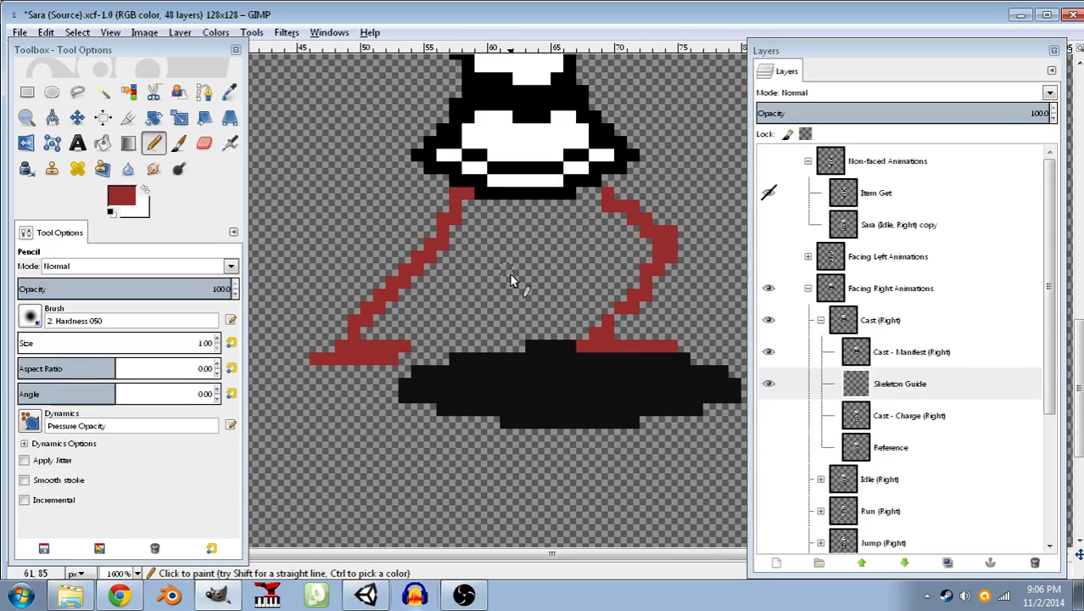
- Close the right hip gap in the skeleton guide and outline the left thigh in black on the Cast - Manifest (Right) layer
click(599, 194)
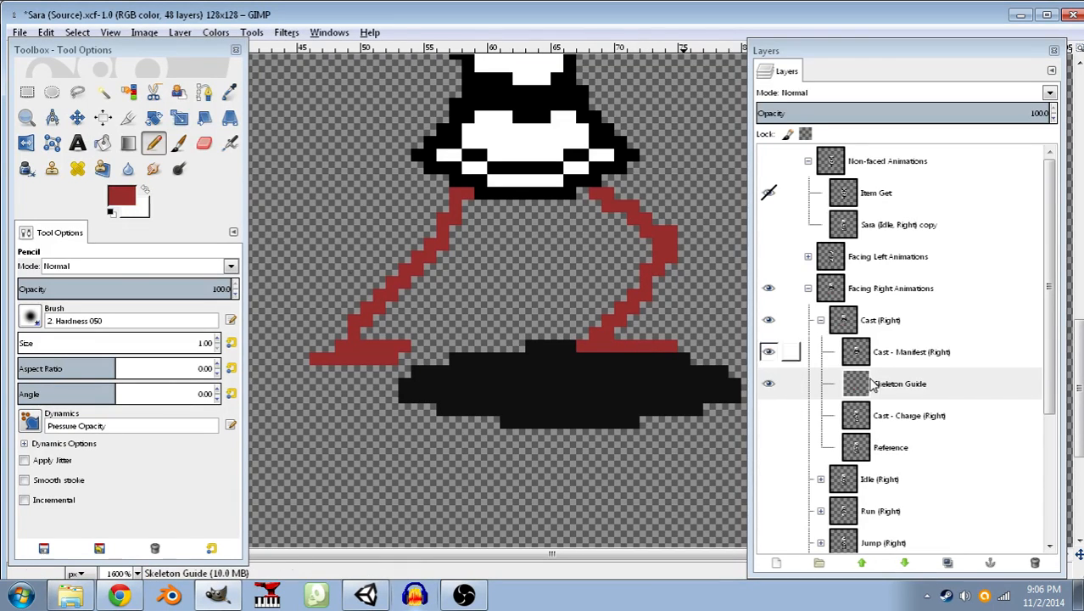
click(895, 352)
click(110, 212)
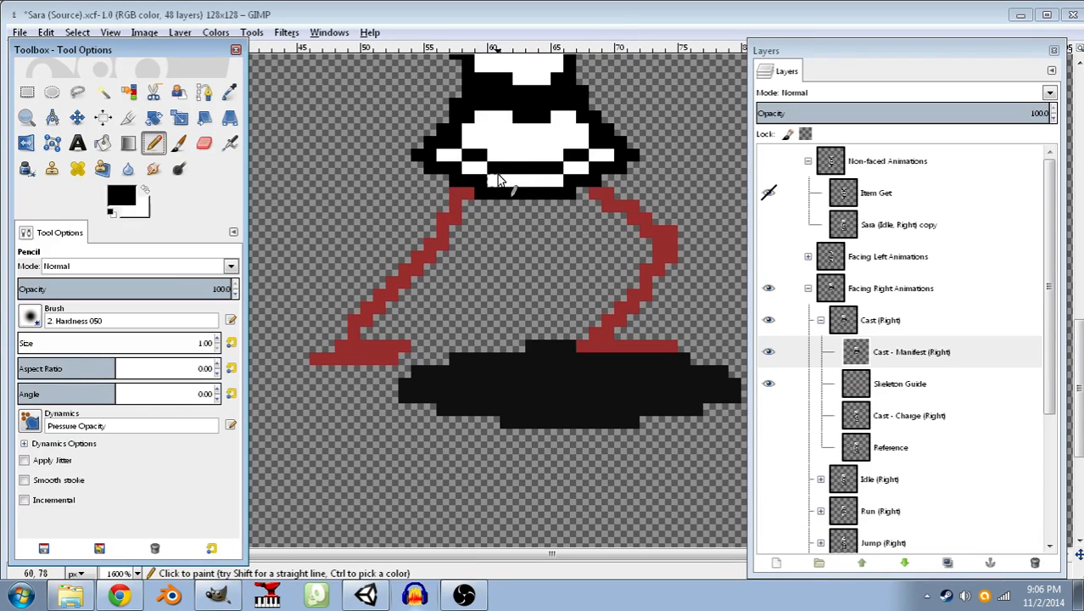
drag(431, 181, 421, 204)
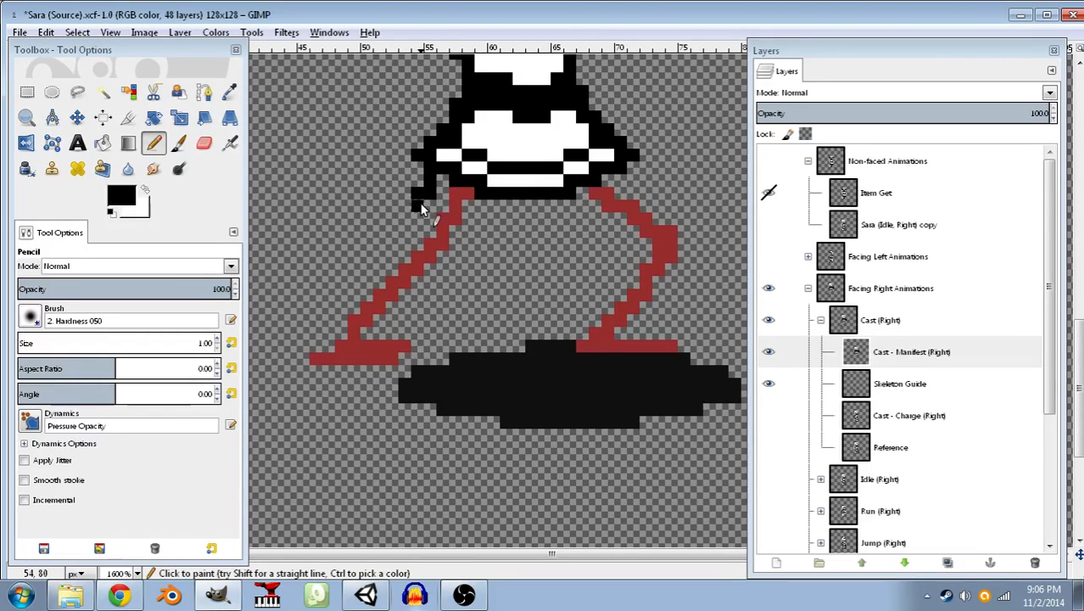
click(471, 207)
drag(419, 234, 461, 225)
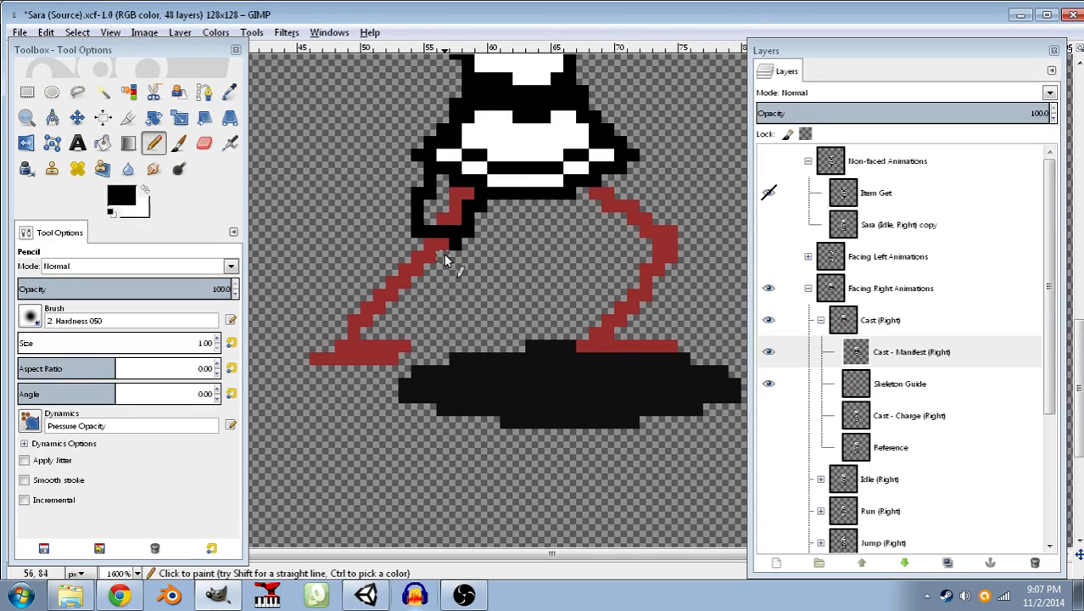
- Outline the left knee and the top of its boot in black around the red skeleton guide
click(442, 252)
click(404, 232)
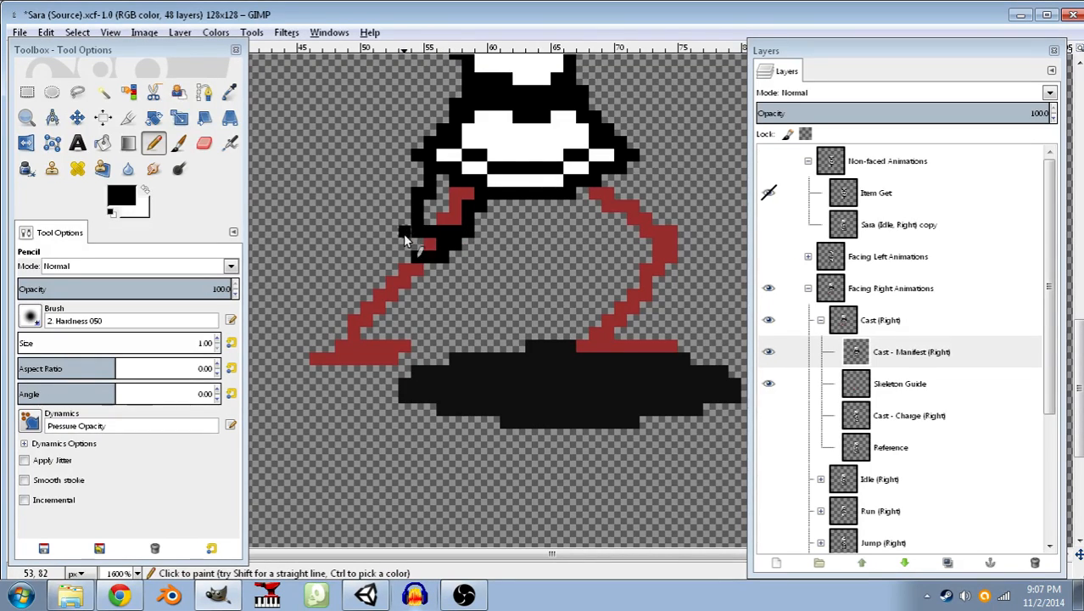
click(404, 245)
drag(392, 256, 379, 256)
click(429, 261)
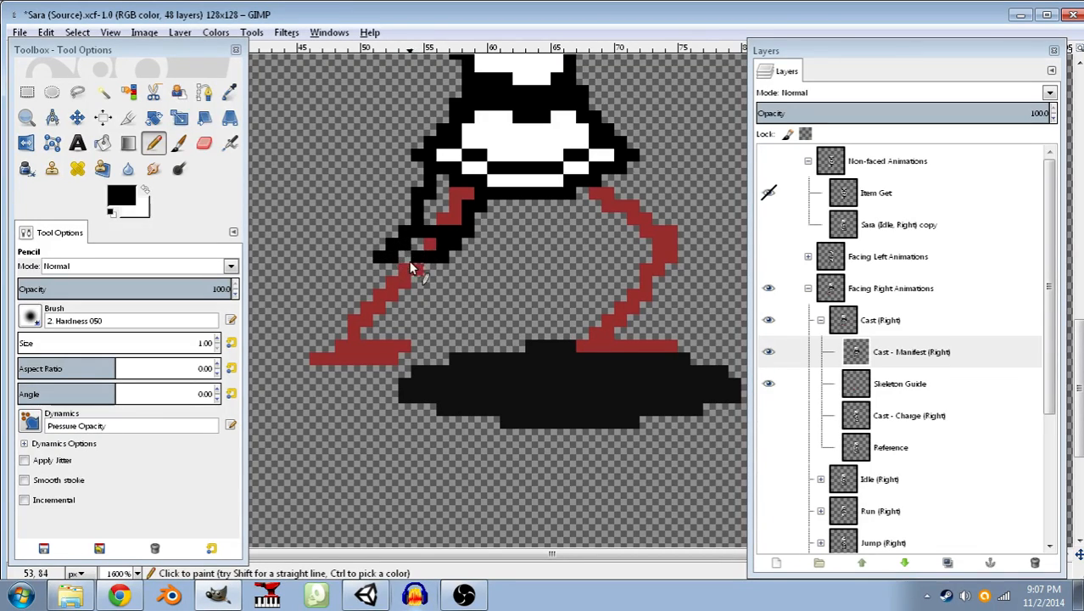
click(457, 247)
- Draw the black front edge of the left boot from the knee down to the toe
mouse_move(417, 271)
mouse_down()
mouse_move(408, 297)
mouse_move(394, 295)
mouse_move(419, 308)
mouse_move(445, 348)
mouse_up()
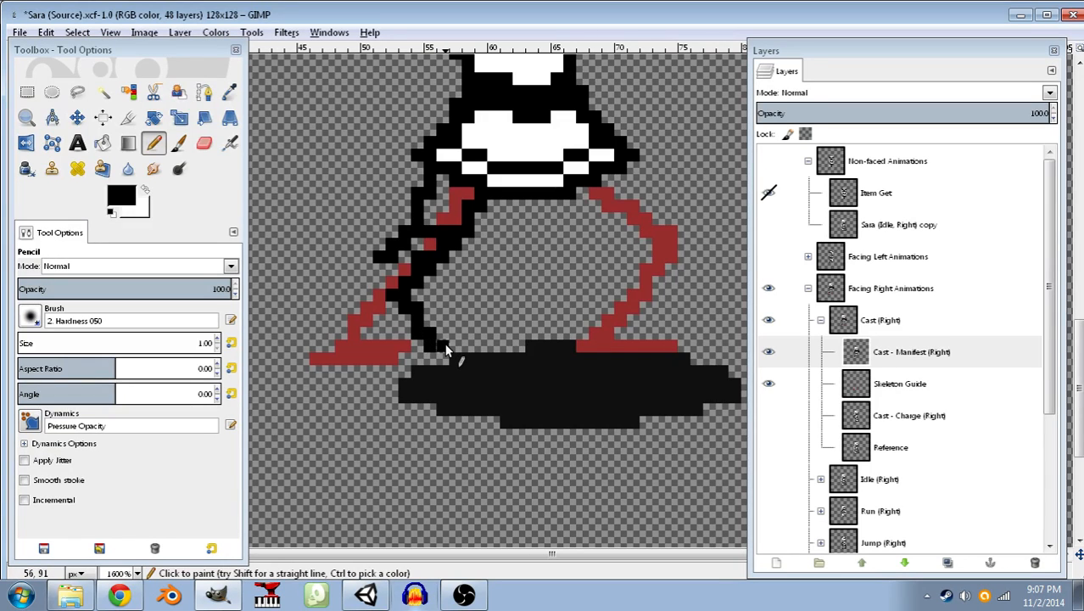
click(446, 361)
mouse_move(445, 383)
mouse_down()
mouse_move(433, 395)
mouse_move(433, 371)
mouse_move(417, 372)
mouse_up()
- Draw the black back edge of the left boot from below the knee down around the heel
click(356, 284)
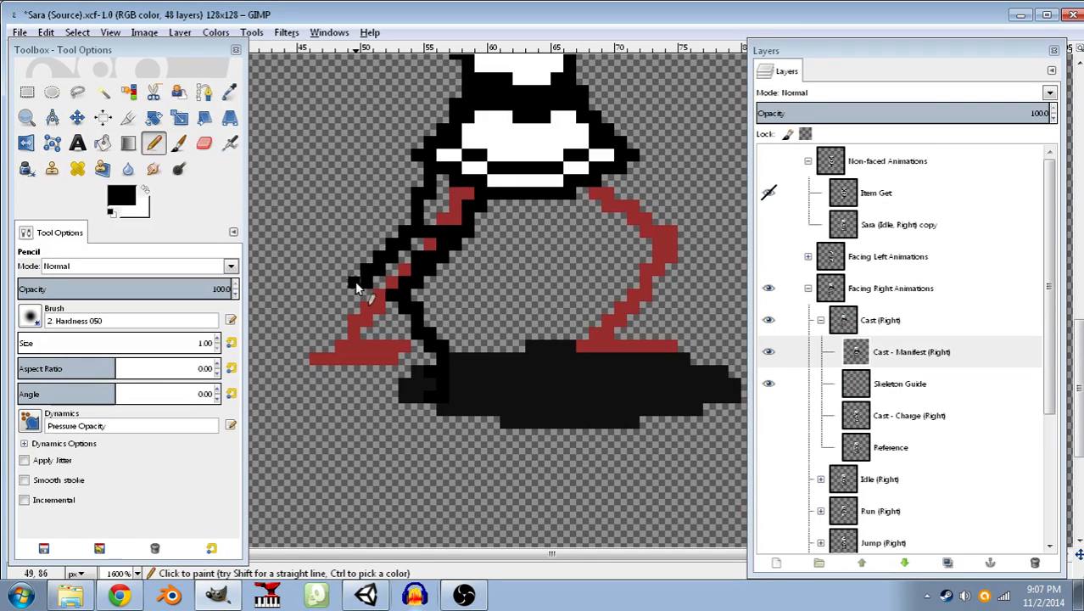
click(343, 296)
click(329, 324)
click(329, 336)
click(317, 347)
click(317, 356)
mouse_move(327, 372)
mouse_down()
mouse_move(320, 401)
mouse_move(335, 399)
mouse_move(339, 376)
mouse_up()
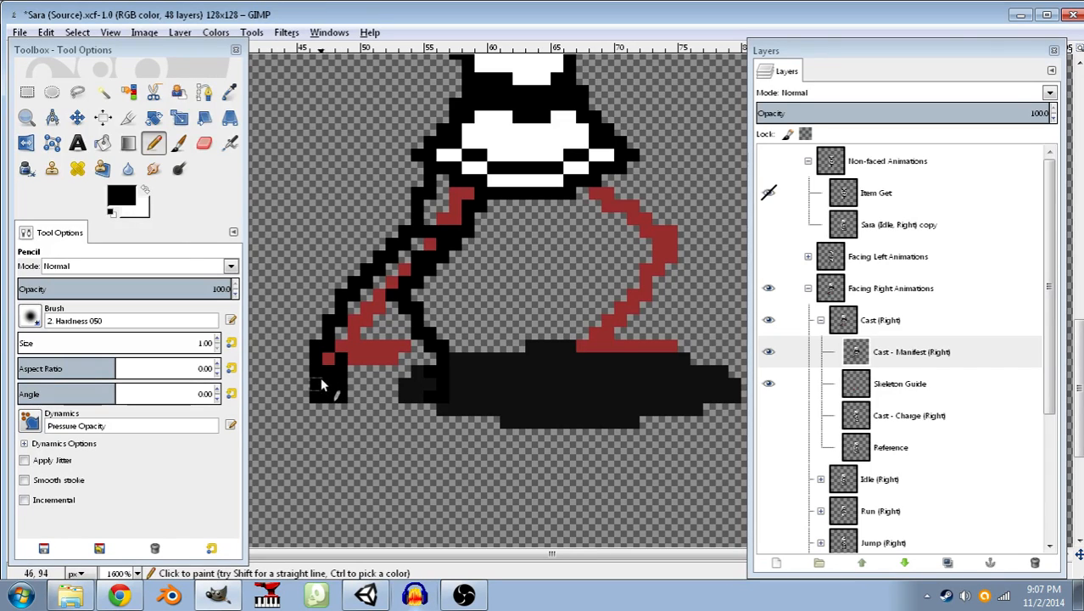
- Draw the left boot's sole in black and paint white pixels inside the heel and the sole
click(145, 191)
click(327, 358)
click(145, 191)
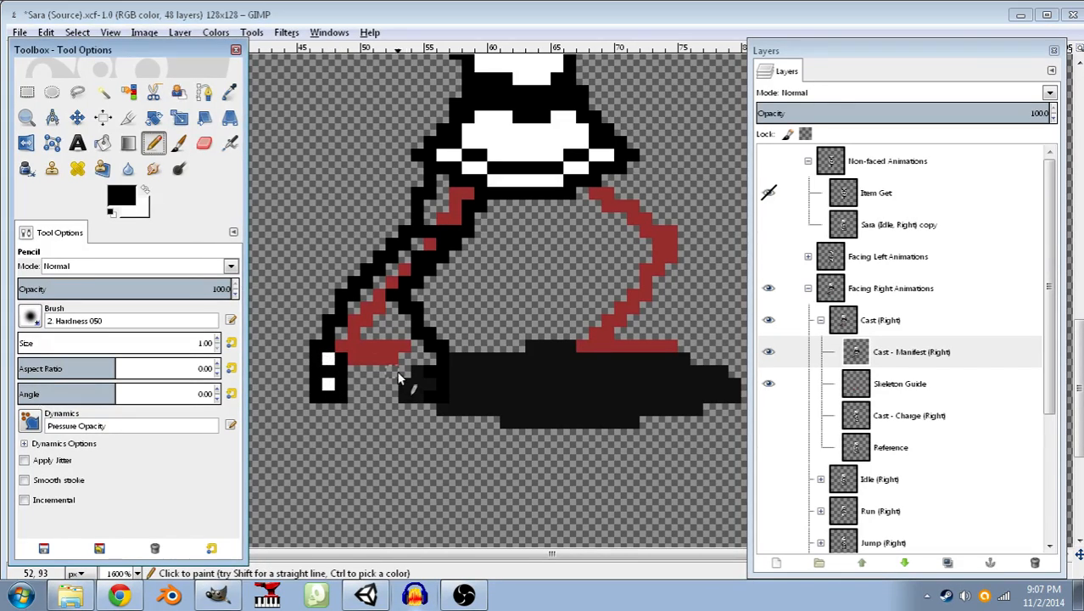
mouse_move(426, 396)
mouse_down()
mouse_move(361, 392)
mouse_move(352, 380)
mouse_up()
drag(432, 379, 396, 382)
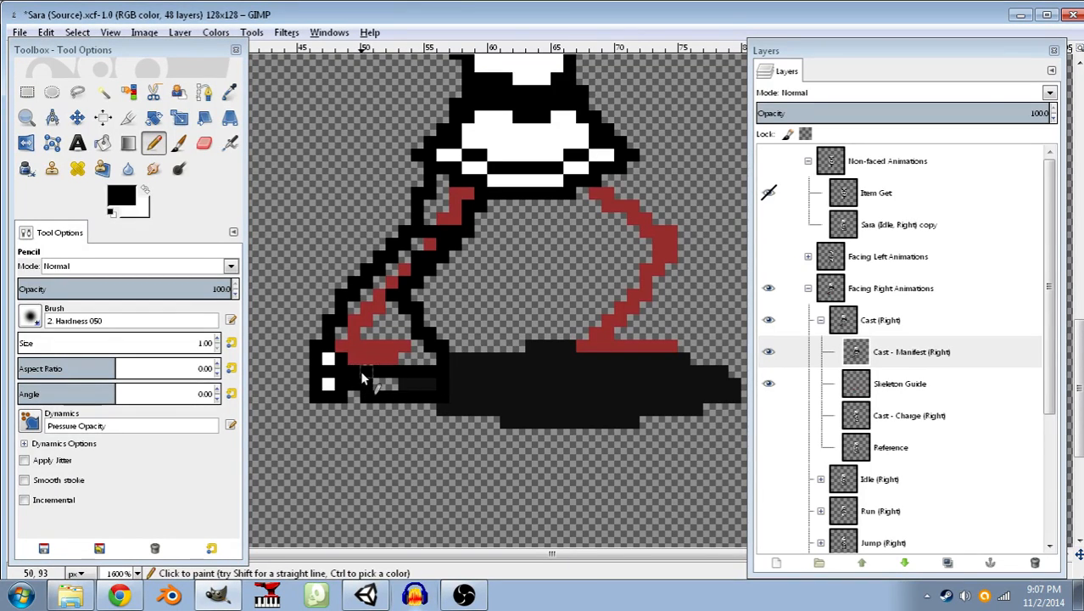
click(145, 191)
click(430, 383)
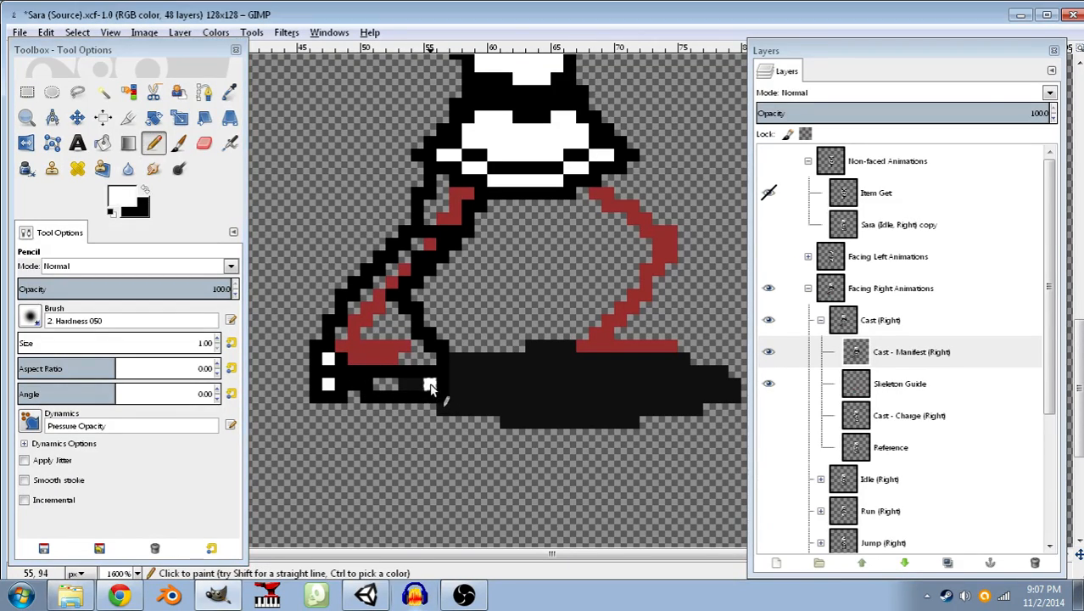
drag(429, 384, 382, 381)
- Bucket fill the left boot, knee and thigh with white
key(shift+b)
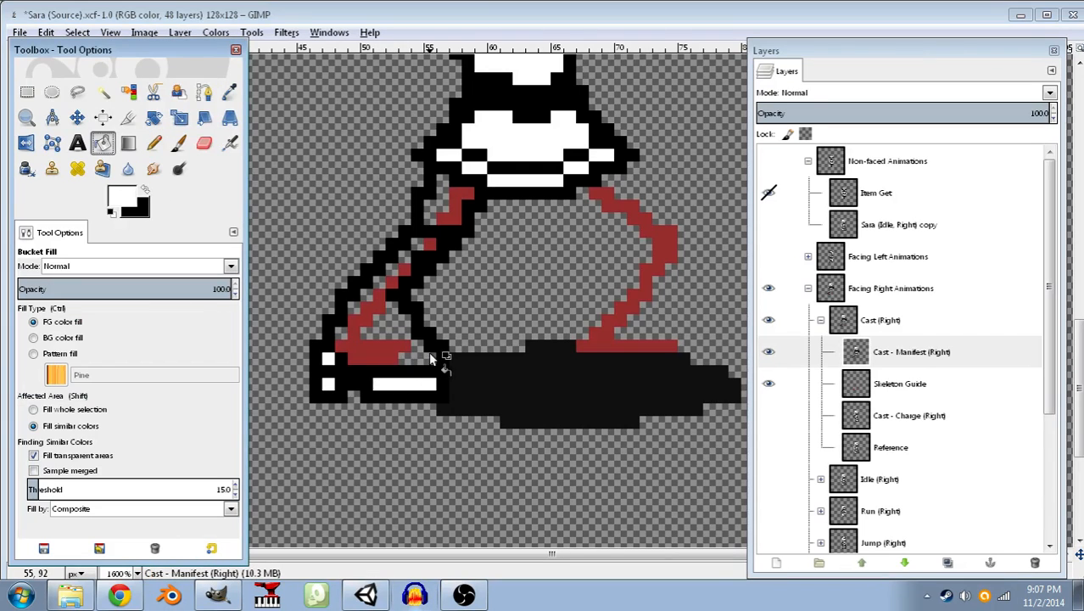
click(406, 353)
click(429, 245)
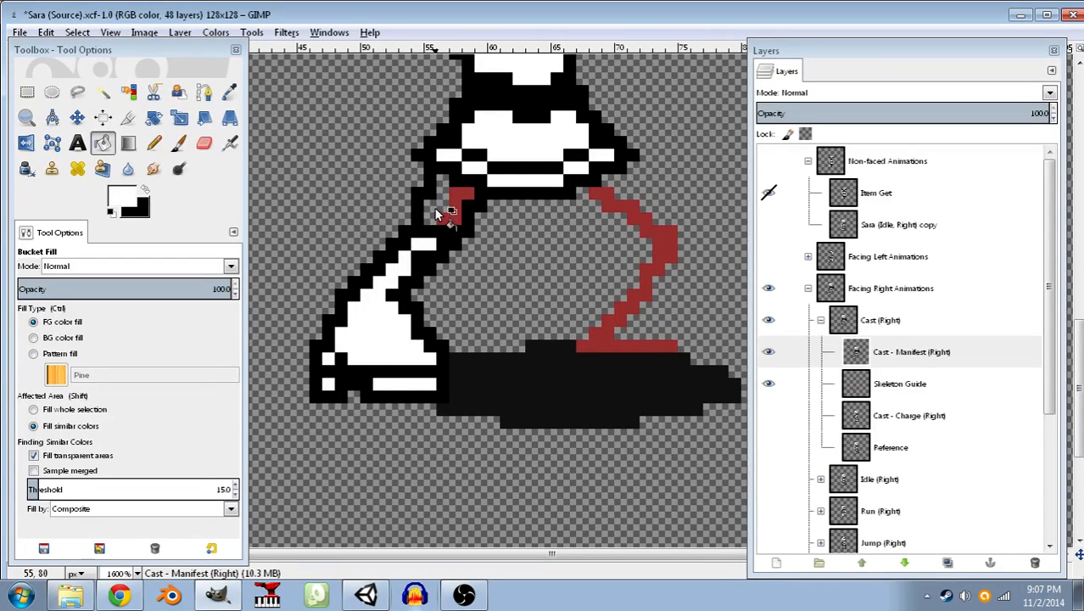
click(437, 212)
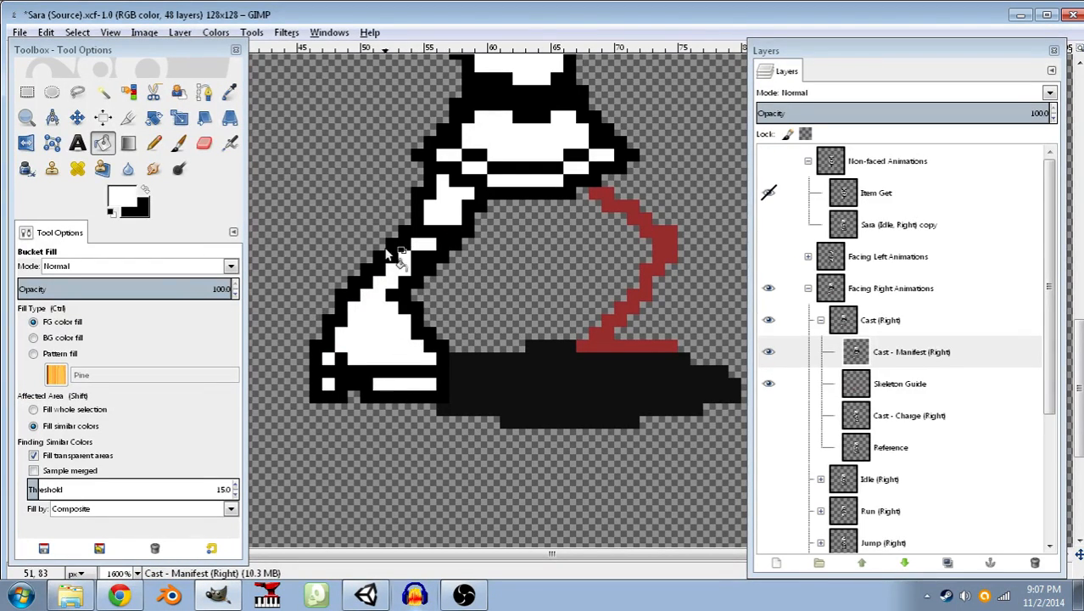
- Widen the front of the left boot by one pixel, thickening the black outline and extending the white interior into it
click(146, 190)
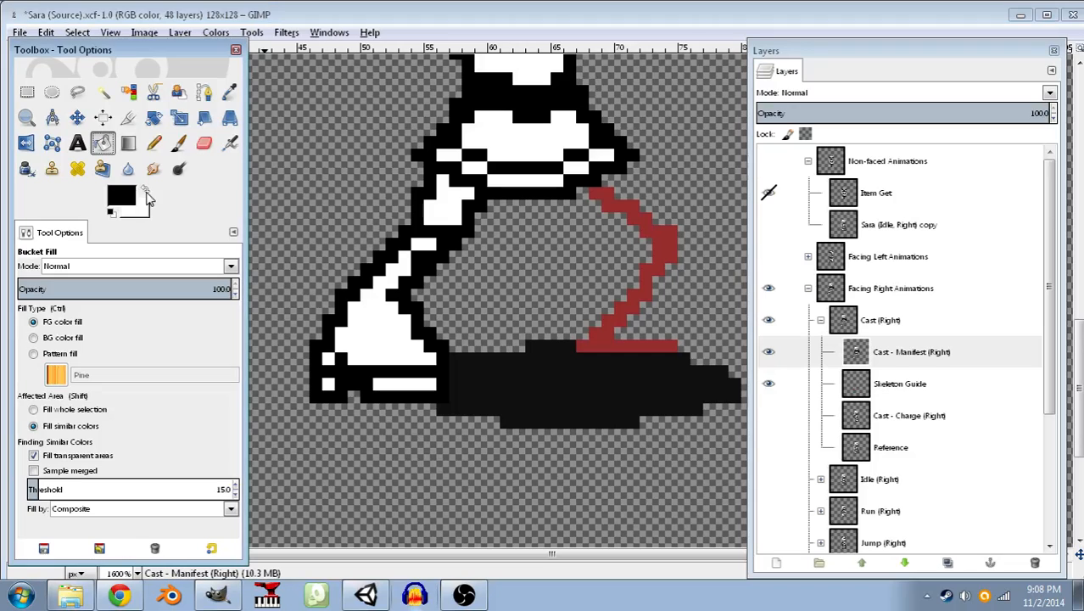
click(153, 144)
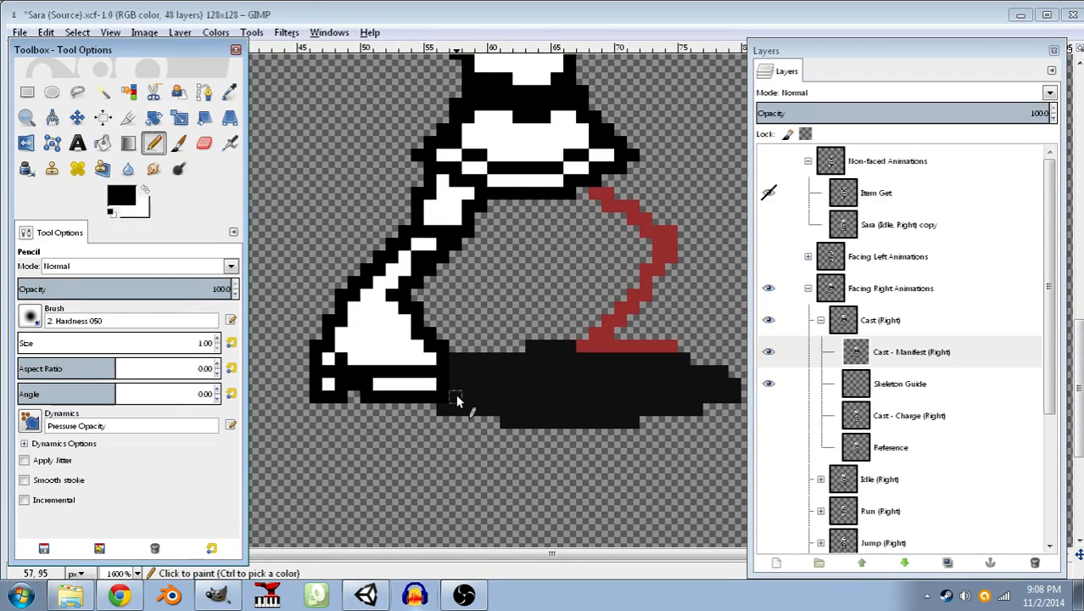
drag(452, 392, 418, 295)
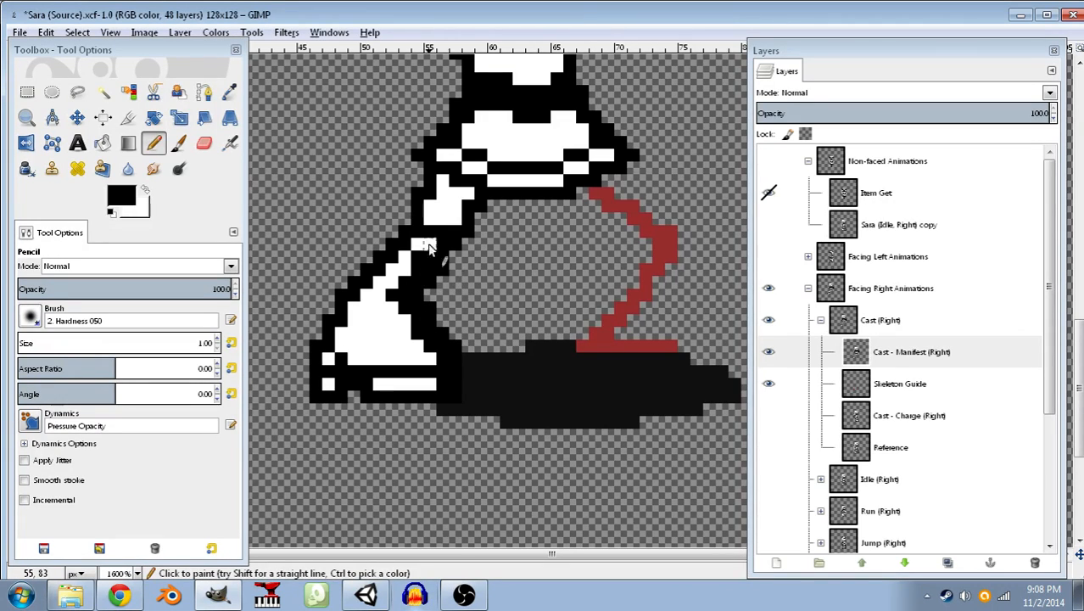
click(147, 192)
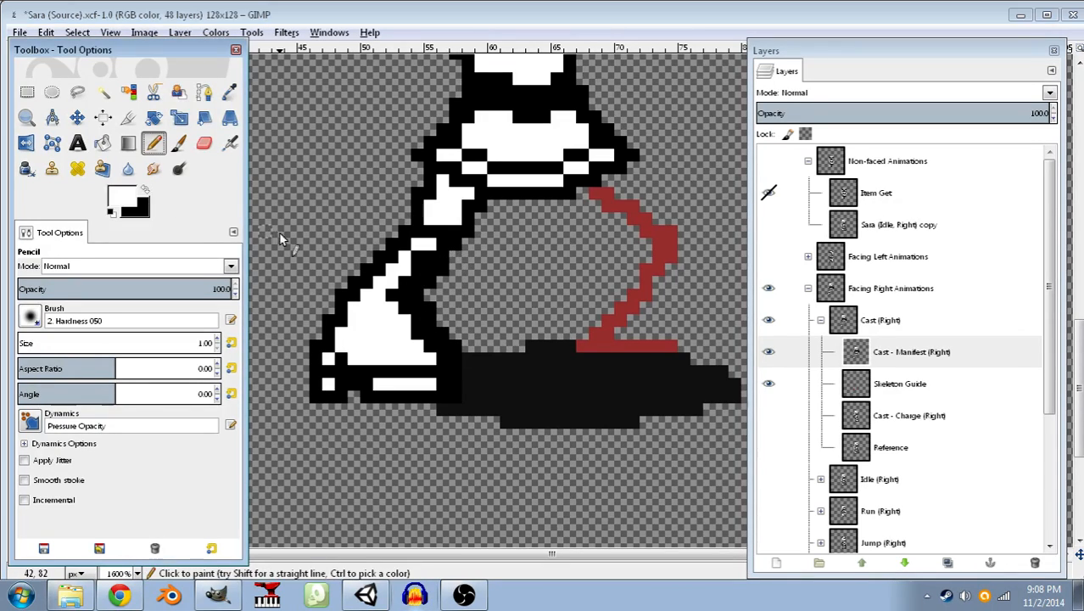
click(443, 383)
click(440, 361)
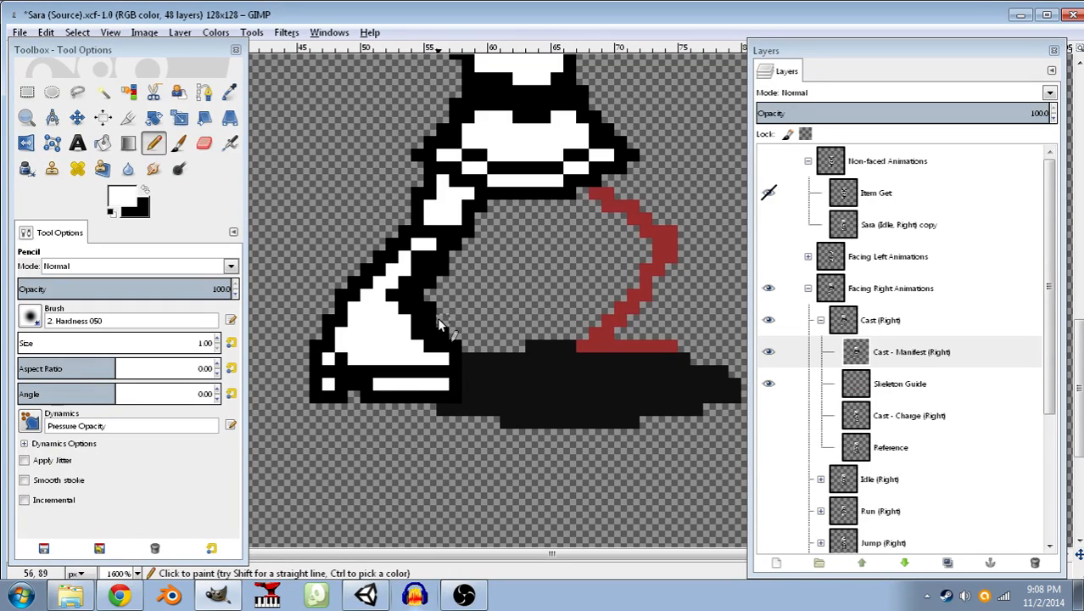
mouse_move(430, 352)
mouse_down()
mouse_move(391, 296)
mouse_move(430, 247)
mouse_move(456, 271)
mouse_up()
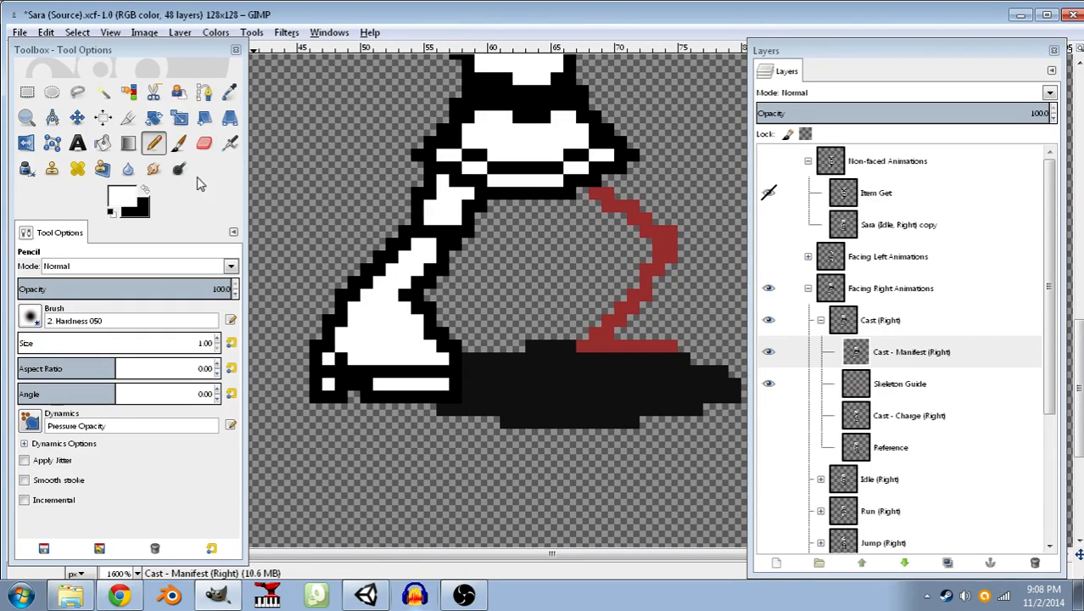
- Redraw the black line below the left knee and add black detail pixels down the upper boot
click(145, 193)
drag(435, 256, 403, 256)
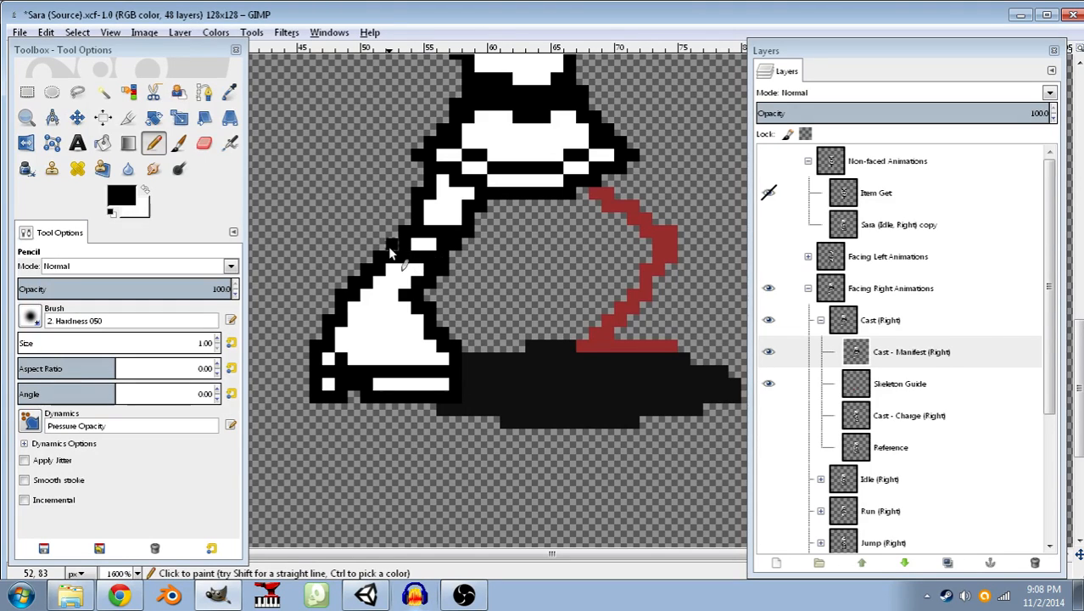
click(405, 272)
click(393, 286)
click(392, 309)
click(404, 322)
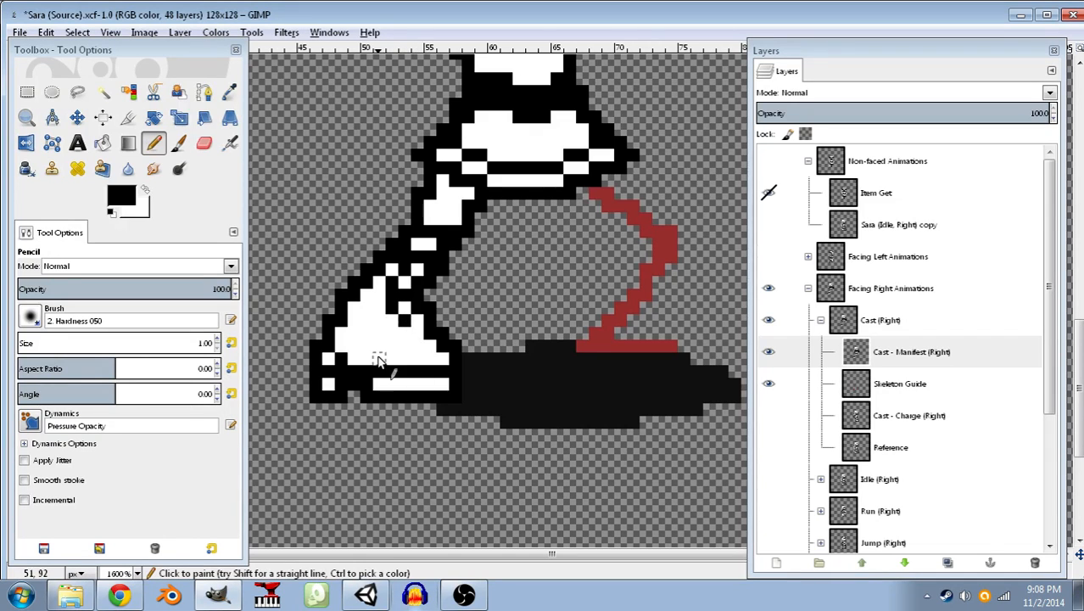
- Outline both sides of the right thigh in black around the skeleton guide
click(574, 207)
click(585, 217)
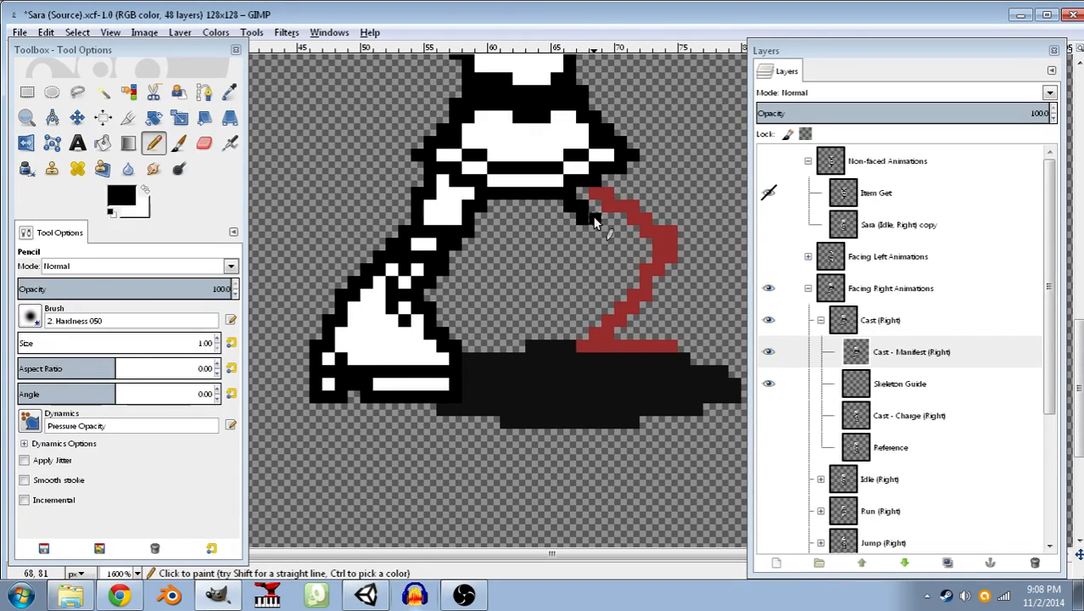
click(603, 231)
click(632, 187)
click(658, 203)
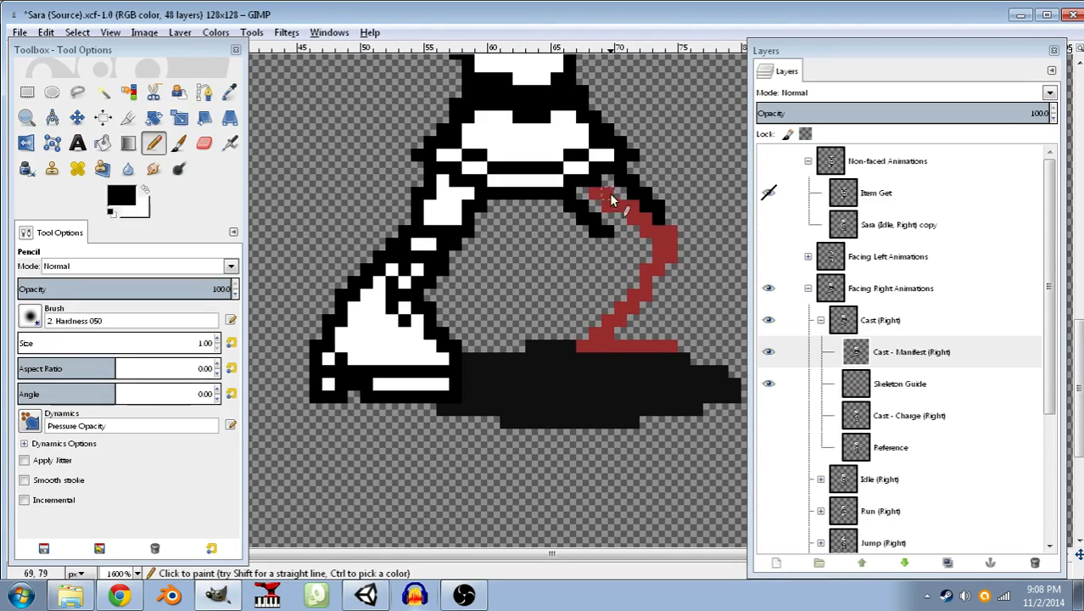
- Outline the right knee in black, including the line that separates it from the boot
click(643, 217)
click(634, 219)
drag(659, 244, 633, 247)
click(618, 254)
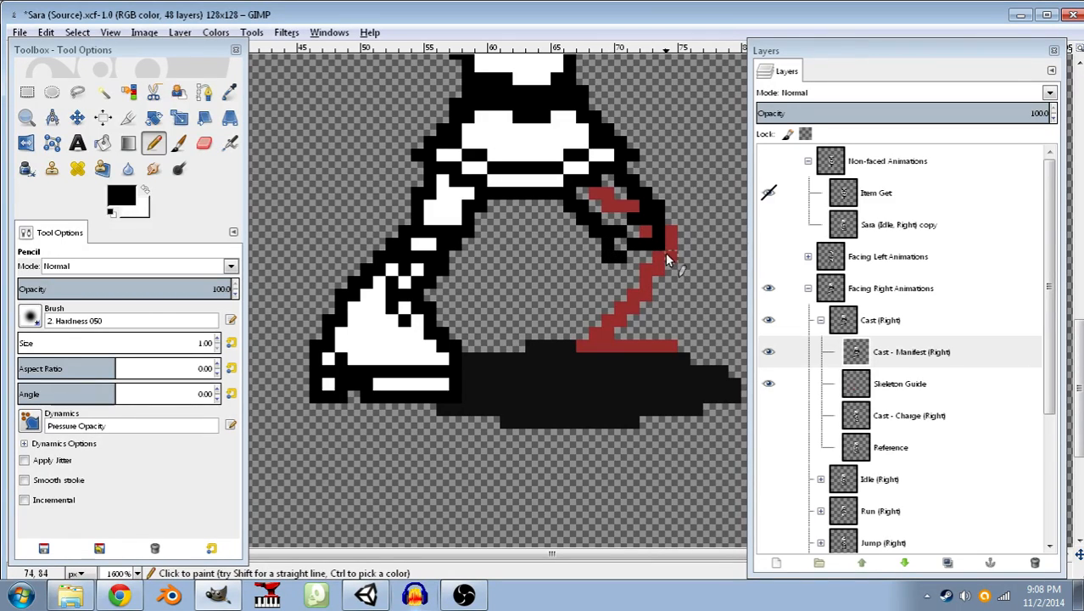
- Draw the black back edge of the right boot down to the ankle and start its front edge below the knee
click(662, 271)
click(605, 283)
click(593, 284)
click(593, 298)
click(593, 311)
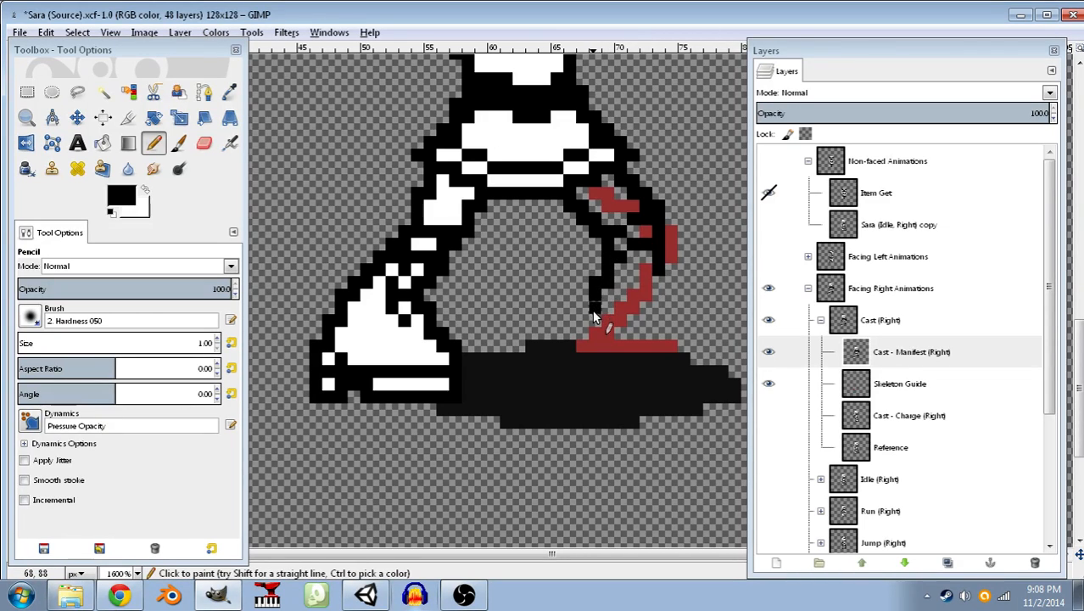
click(584, 323)
- Outline the right boot's heel and sole in black and complete its front edge up to the knee
mouse_move(582, 350)
mouse_down()
mouse_move(594, 399)
mouse_move(607, 376)
mouse_up()
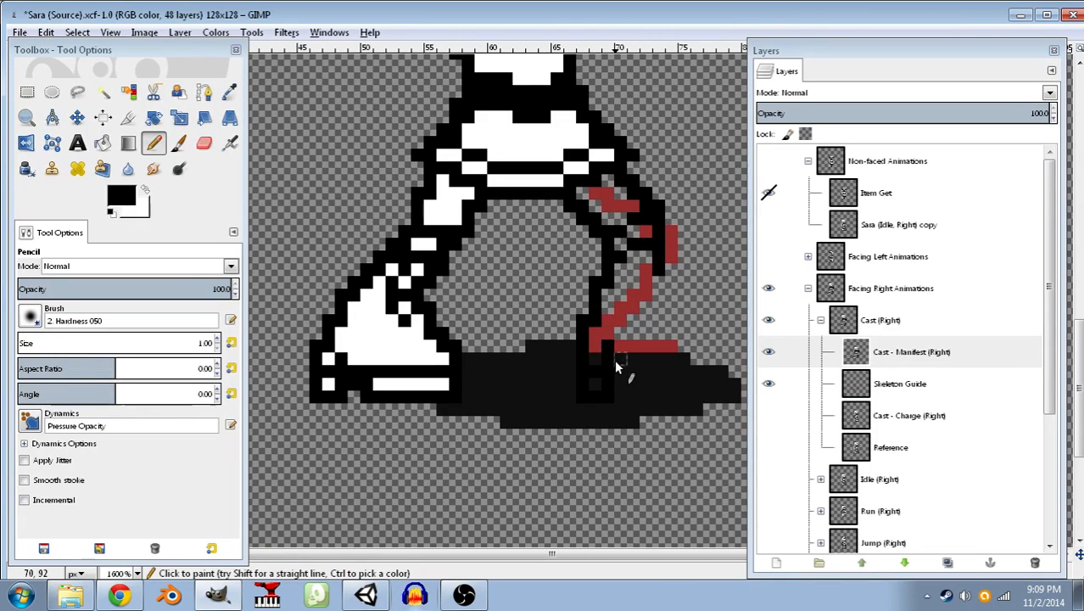
mouse_move(631, 373)
mouse_down()
mouse_move(646, 395)
mouse_move(719, 405)
mouse_move(737, 397)
mouse_move(735, 373)
mouse_move(684, 374)
mouse_up()
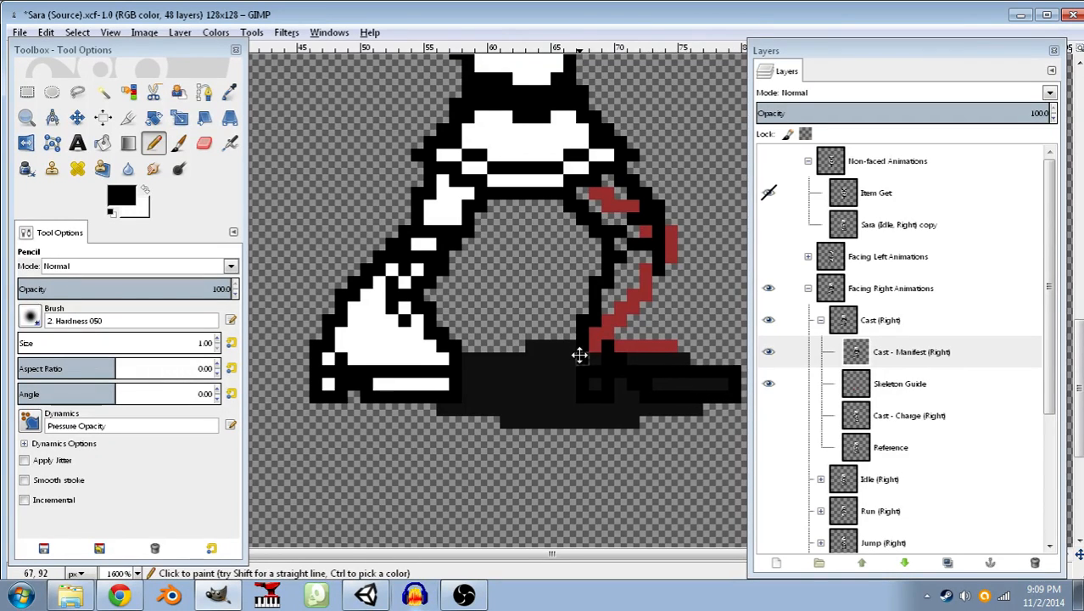
drag(579, 355, 473, 318)
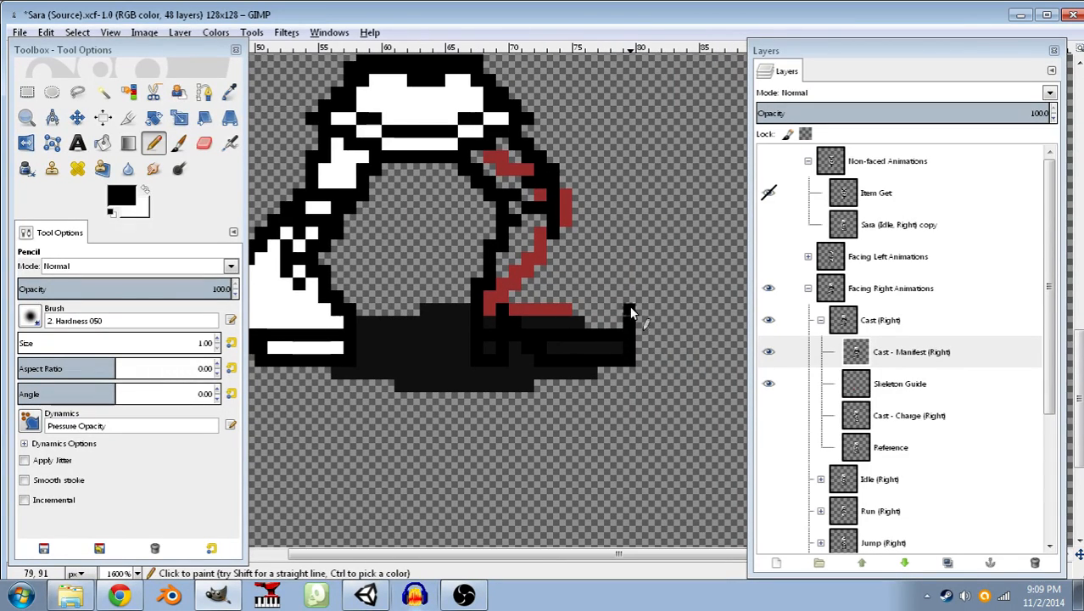
drag(604, 287, 564, 217)
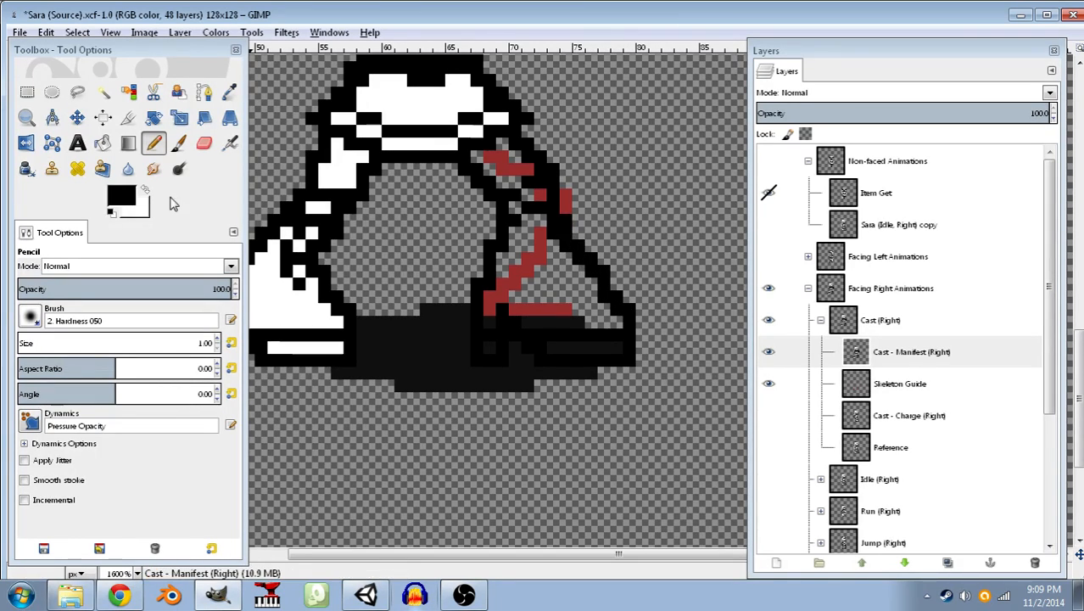
- Fill the right thigh, knee, boot and sole with white, covering the red guide inside the outline
click(146, 193)
click(552, 238)
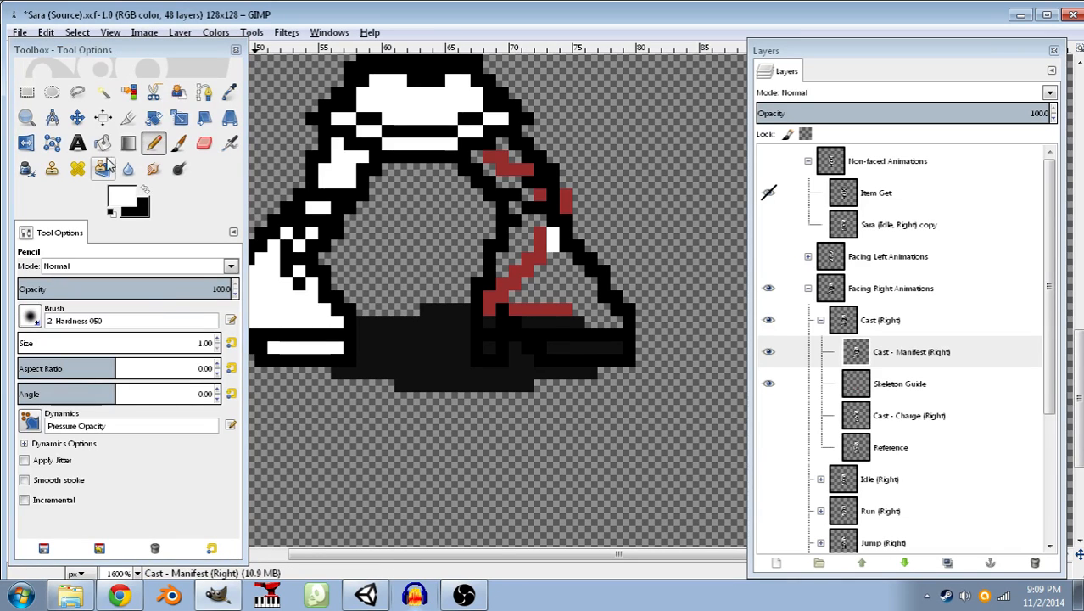
click(104, 167)
click(506, 169)
click(534, 197)
click(537, 260)
click(562, 356)
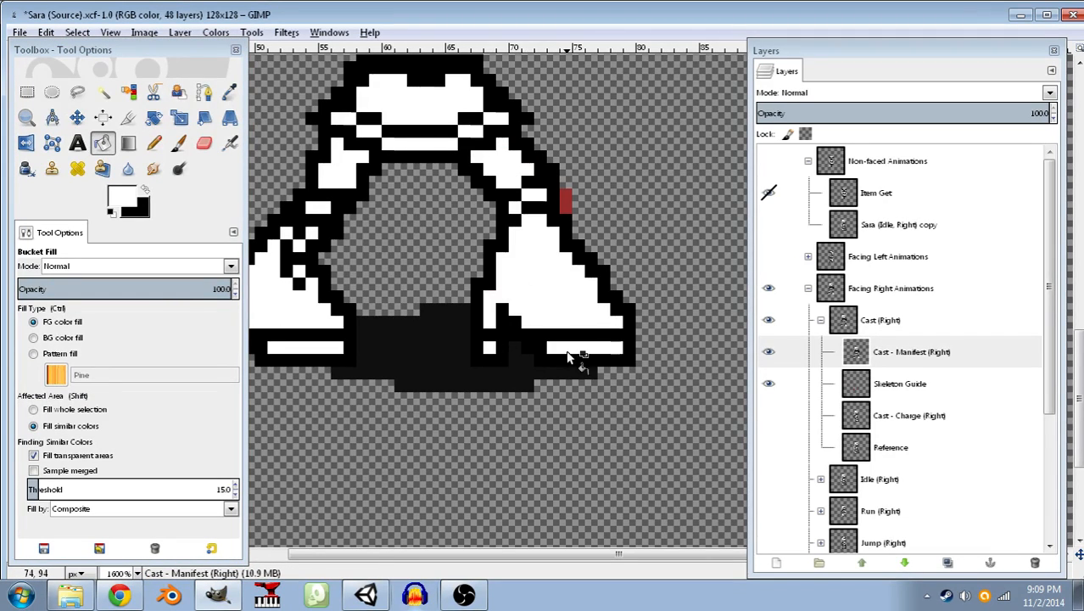
- Draw a diagonal black crease down the inside of the right boot, starting just below the knee and following its front edge
click(148, 191)
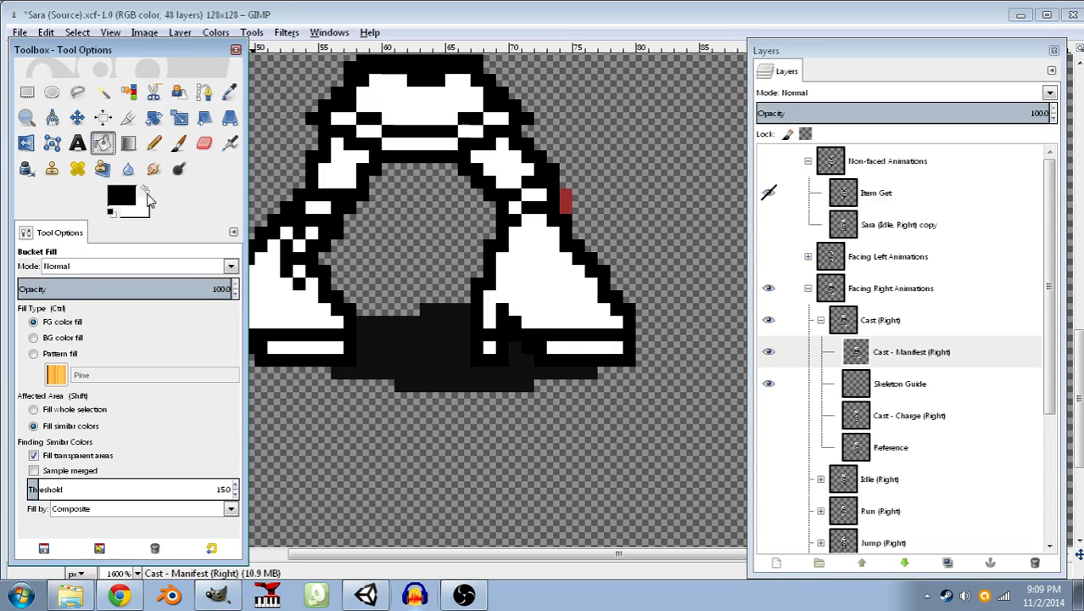
click(154, 142)
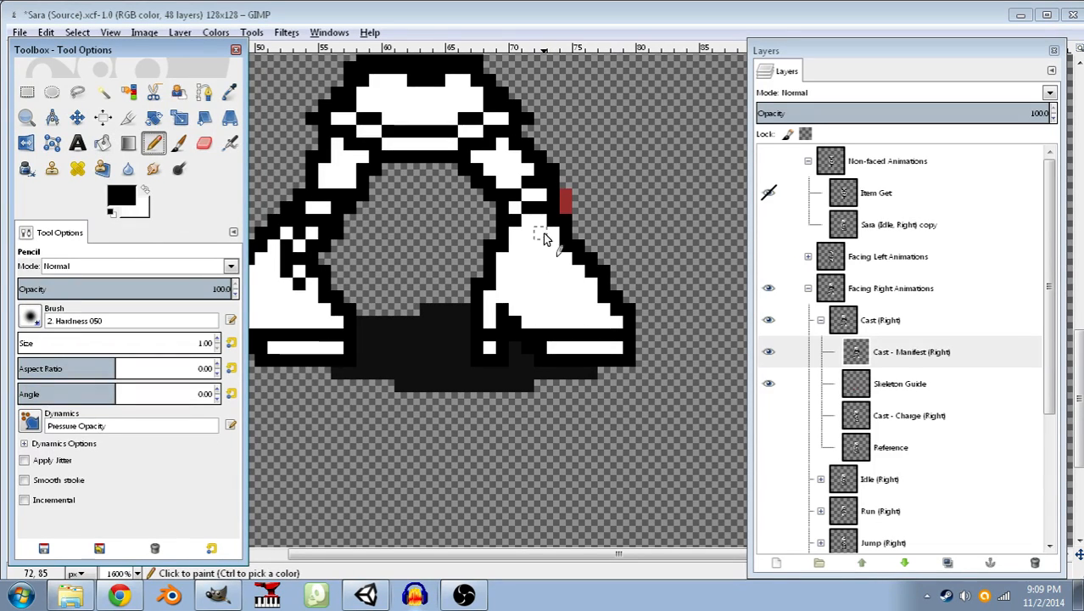
drag(543, 239, 574, 292)
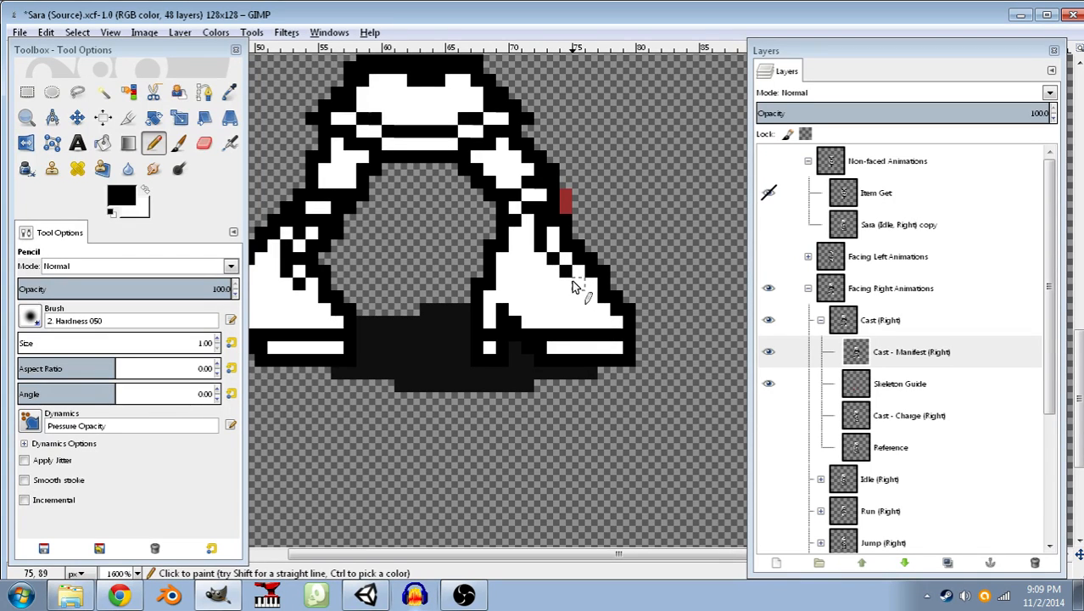
- Hide the Skeleton Guide and compare the Cast - Manifest (Right) frame with the Reference layer by toggling layer visibility
scroll(568, 335, down, 6)
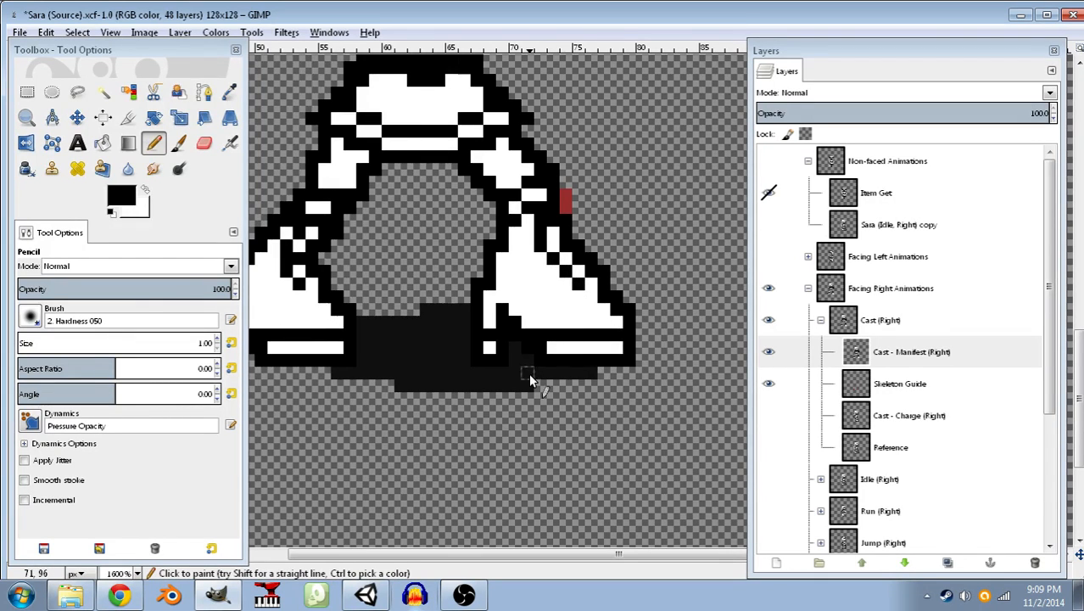
scroll(598, 325, down, 2)
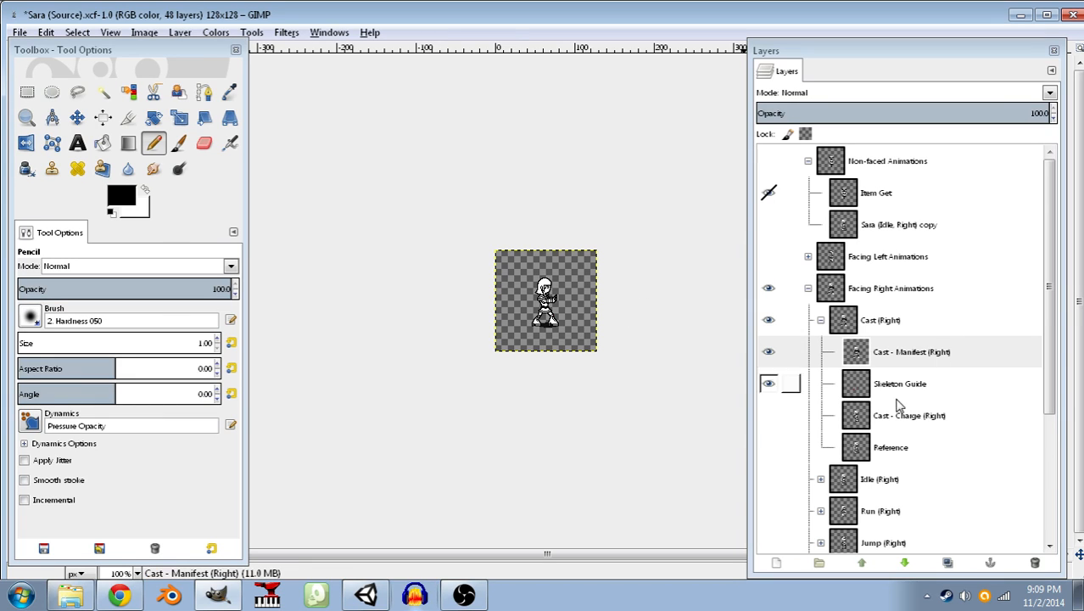
click(769, 444)
click(771, 386)
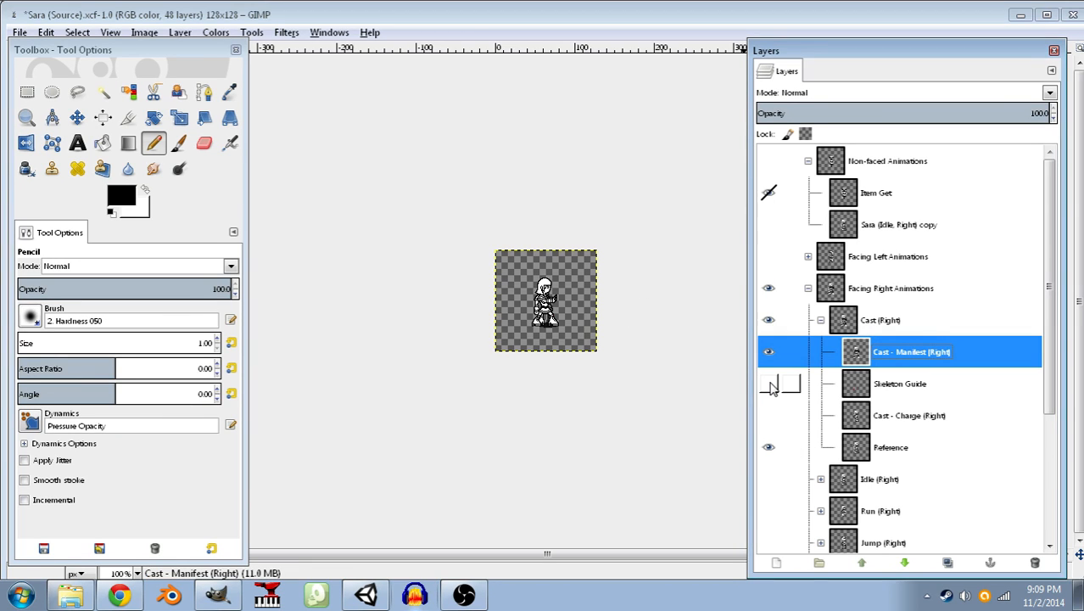
click(769, 353)
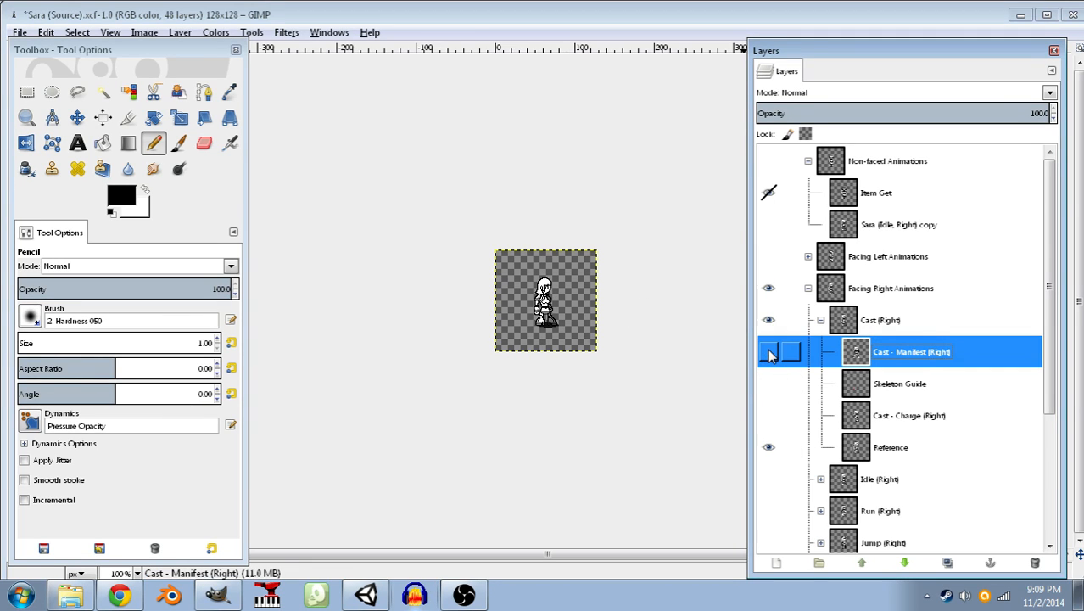
click(770, 354)
click(769, 355)
click(769, 355)
click(769, 354)
click(769, 355)
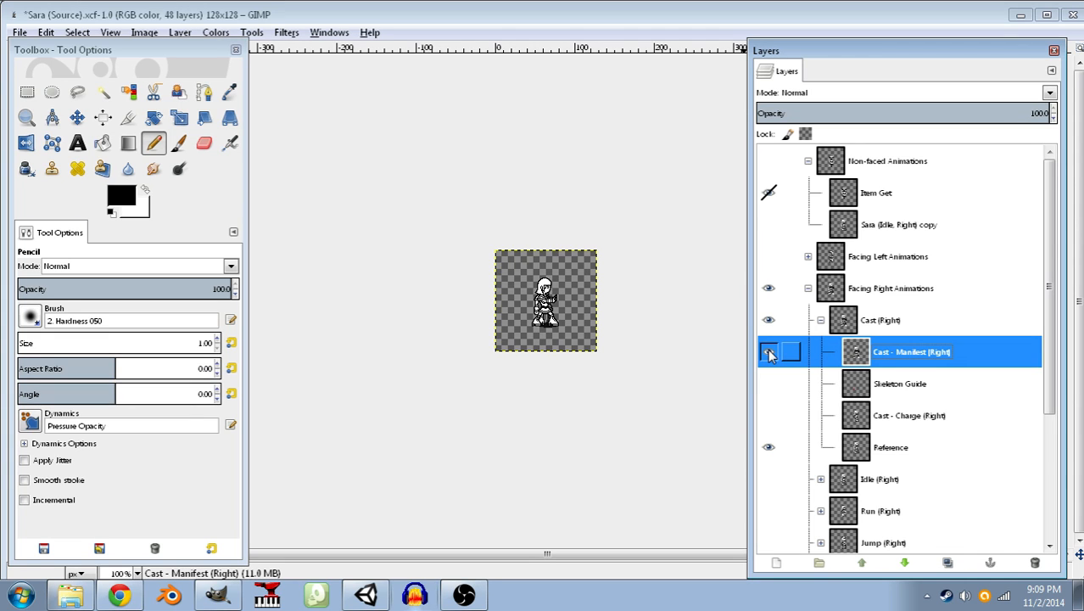
click(770, 355)
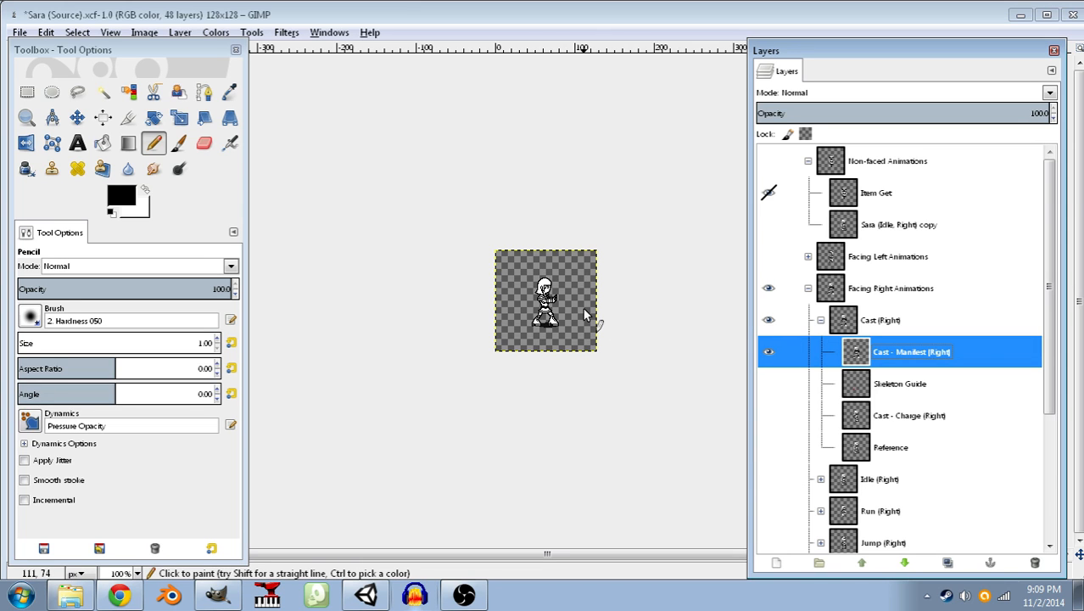
- Widen the left boot by adding a black outline one pixel outside its front edge, from the sole up to the ankle
scroll(584, 312, up, 6)
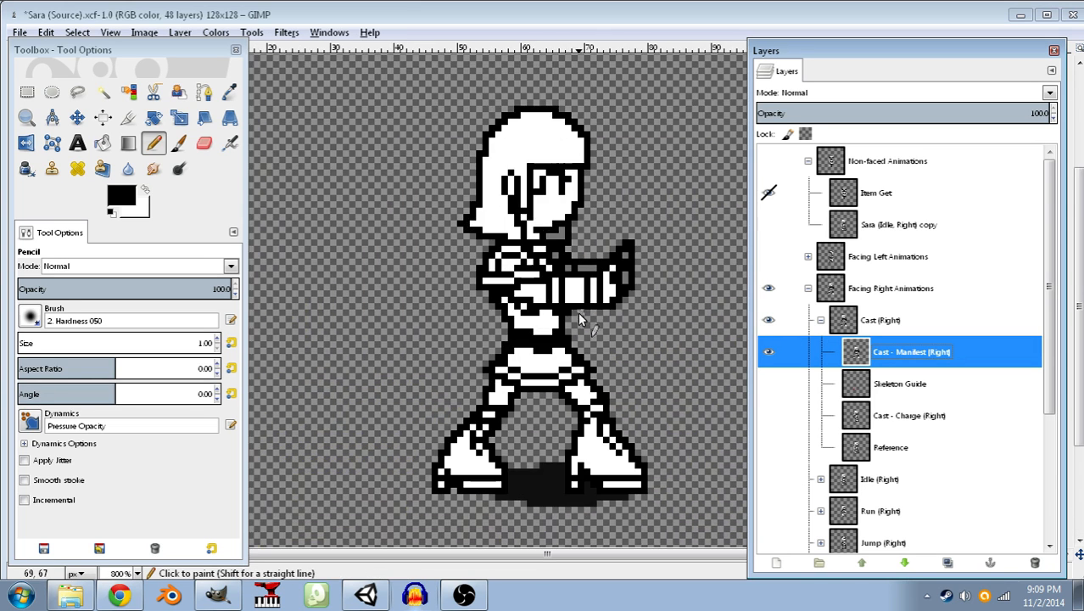
drag(463, 383, 422, 183)
scroll(452, 214, up, 4)
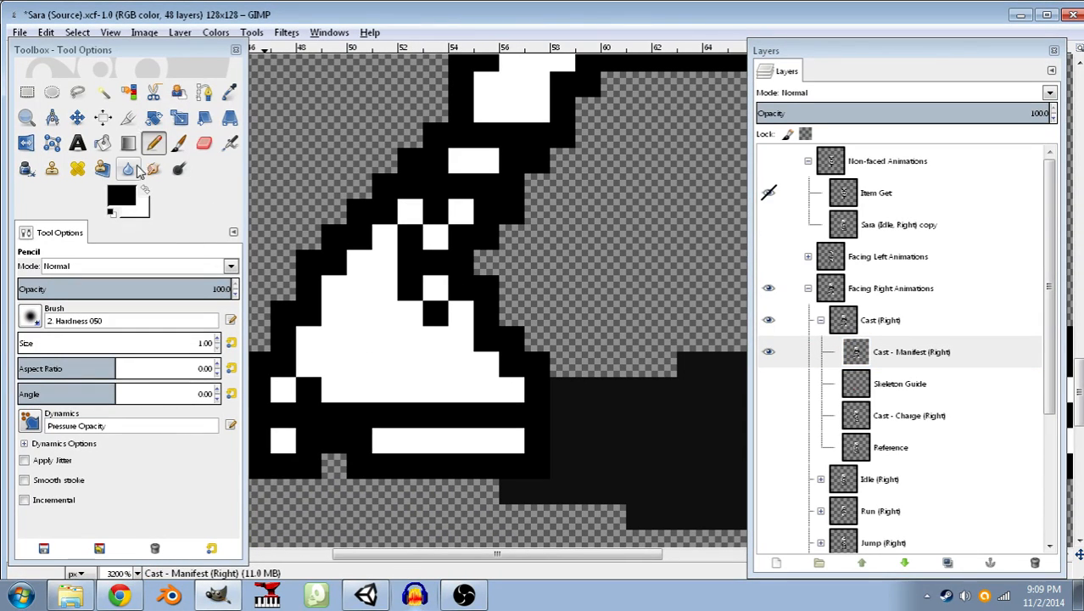
mouse_move(557, 465)
mouse_down()
mouse_move(560, 371)
mouse_move(505, 299)
mouse_up()
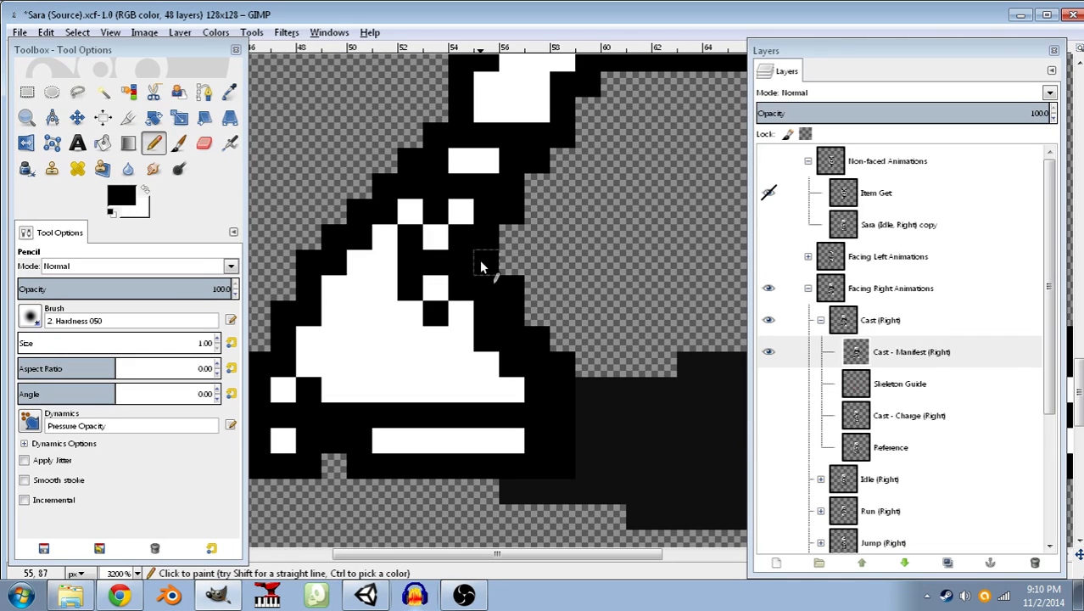
- Paint white over the left boot's old inner outline and crease pixels, extending the white area to the new front edge
click(144, 191)
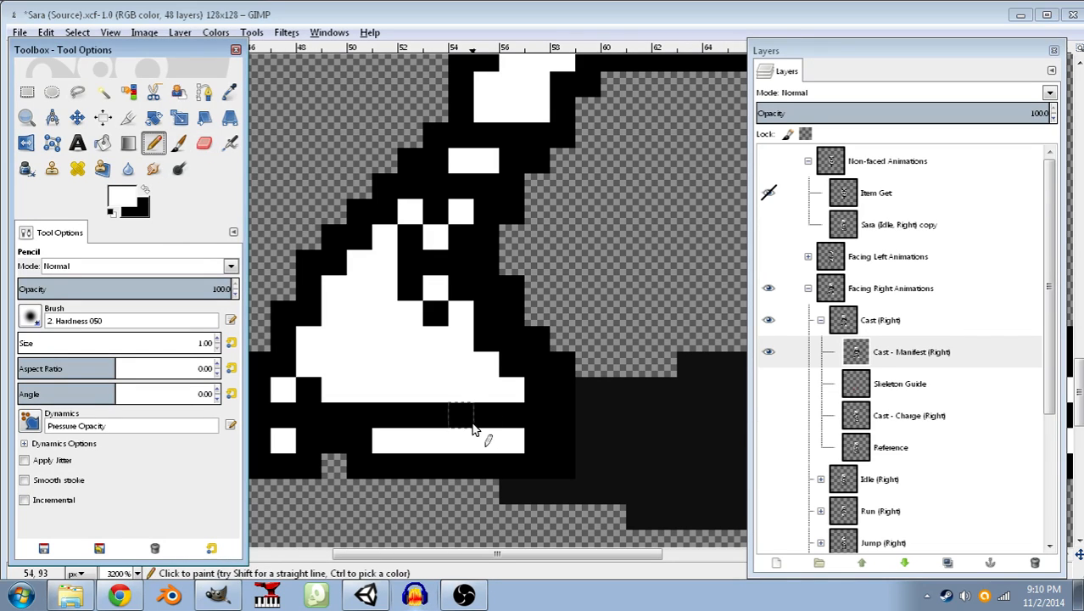
click(533, 436)
click(542, 400)
click(510, 365)
click(482, 344)
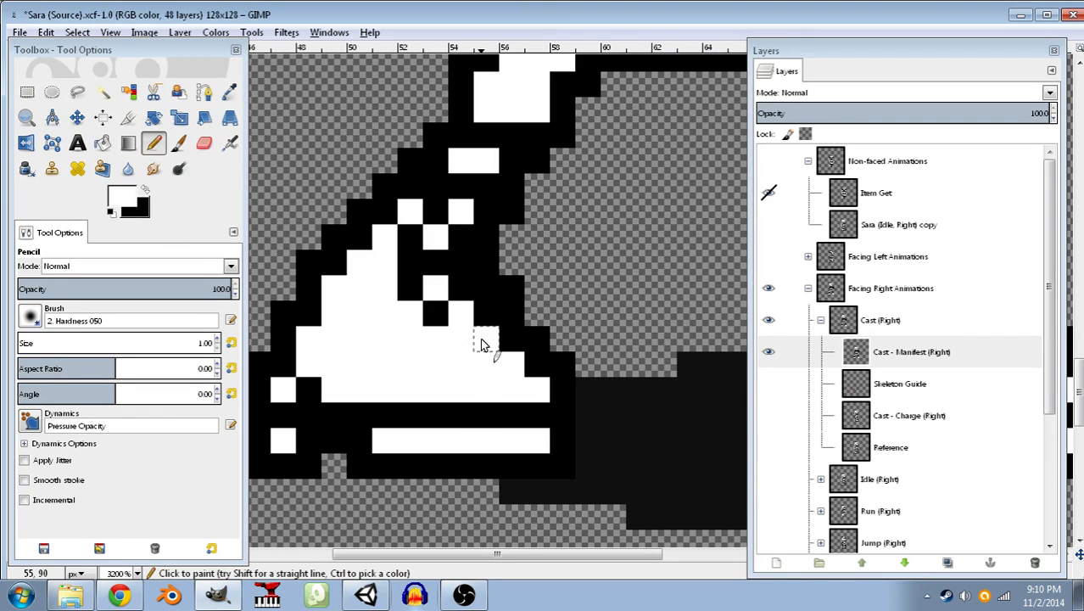
drag(467, 322, 459, 240)
mouse_move(426, 312)
mouse_down()
mouse_move(431, 224)
mouse_move(419, 222)
mouse_move(412, 289)
mouse_up()
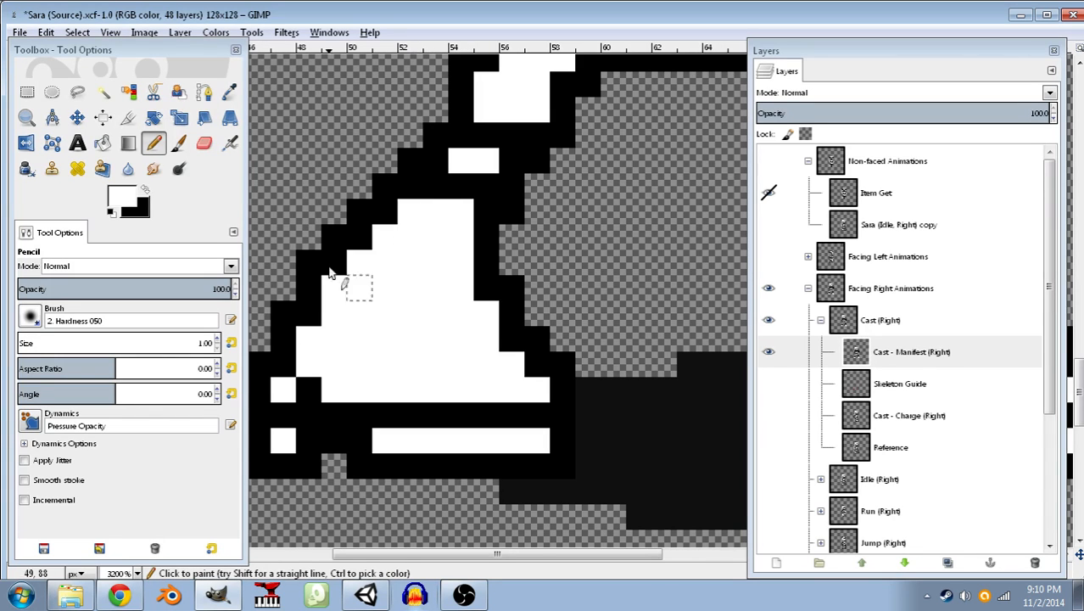
- Draw a straight vertical black crease down from the top of the left boot
click(146, 192)
drag(431, 210, 439, 246)
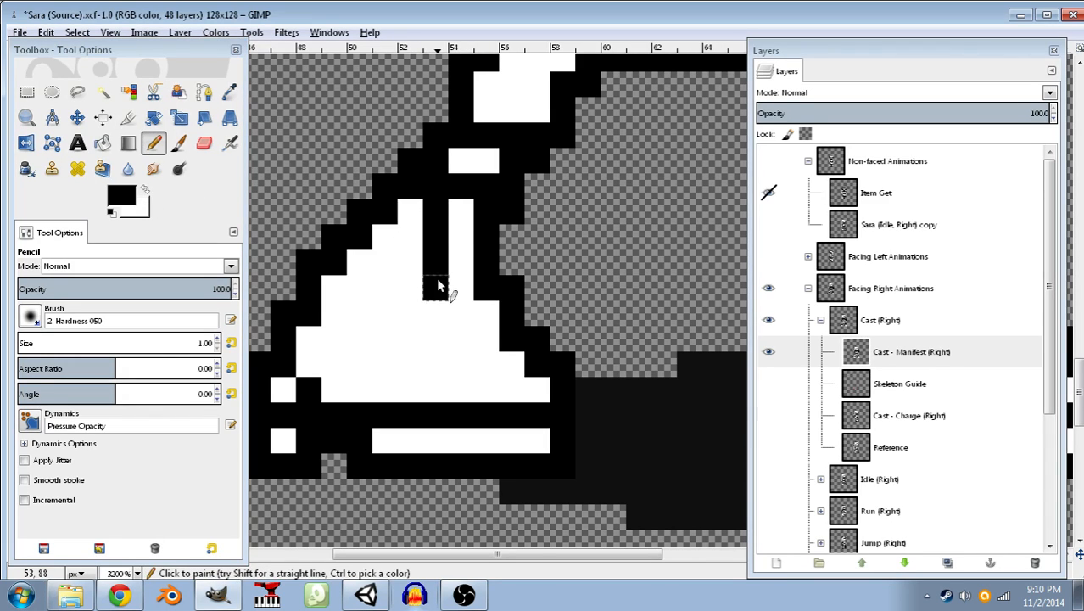
ctrl+scroll(658, 369, down, 7)
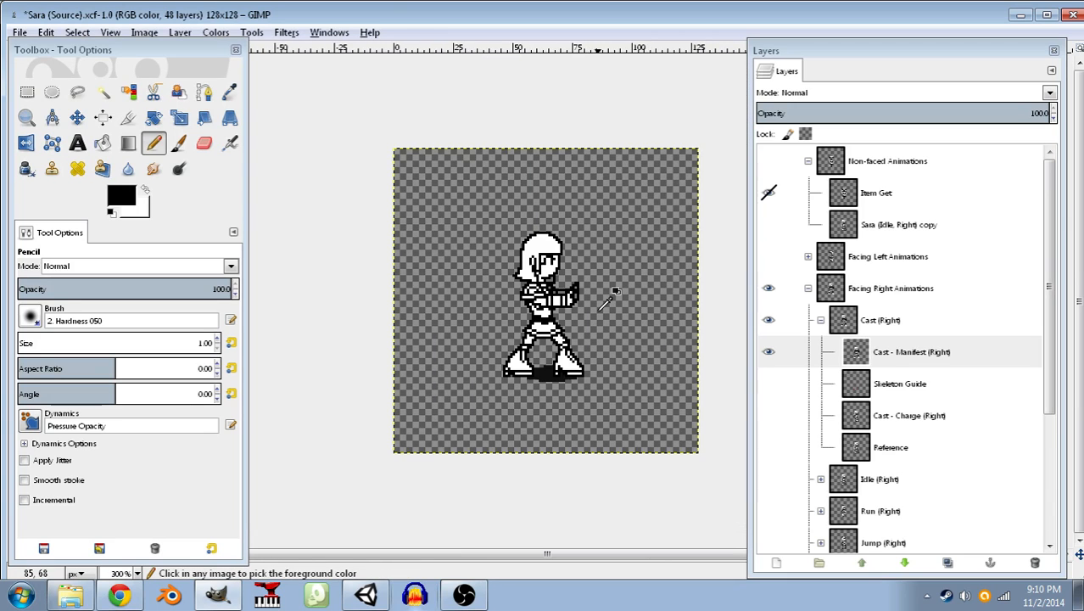
ctrl+scroll(599, 311, down, 3)
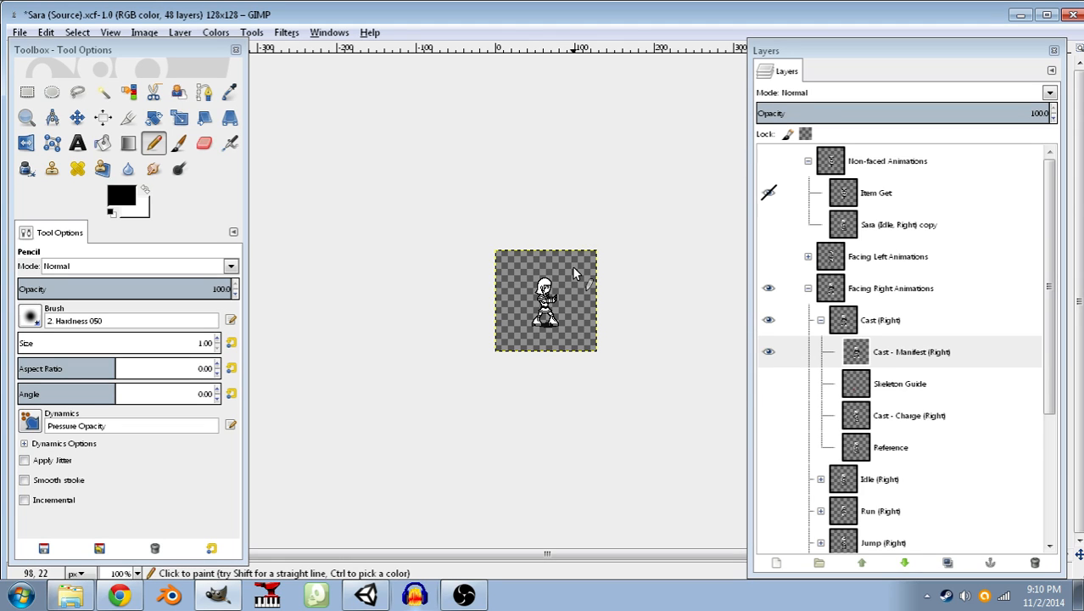
- Delete the Skeleton Guide layer and compare the Cast - Charge (Right) and Cast - Manifest (Right) frames by switching their visibility
click(883, 387)
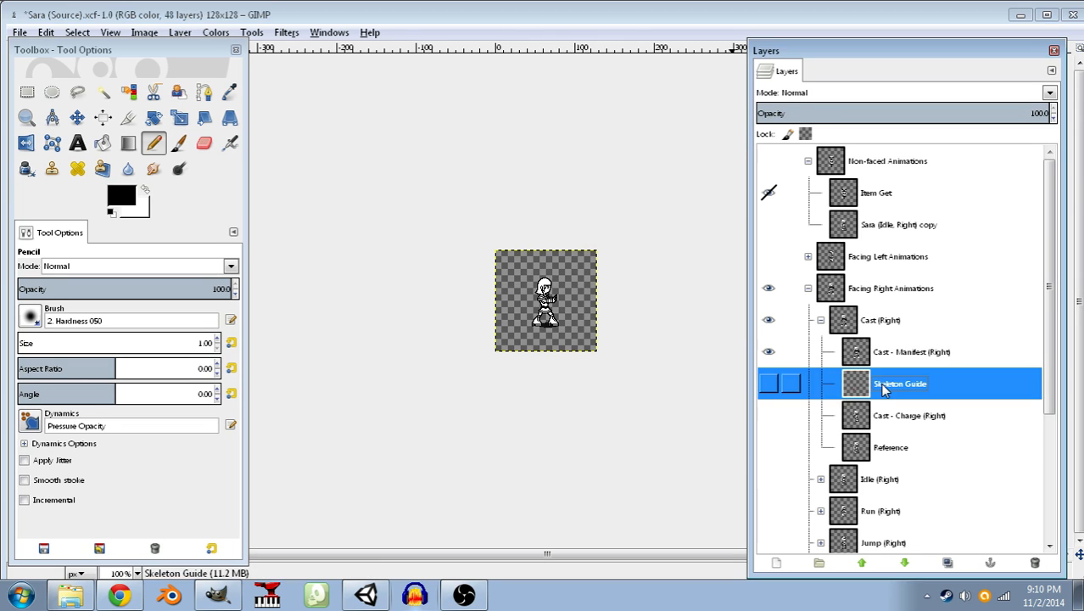
click(1035, 563)
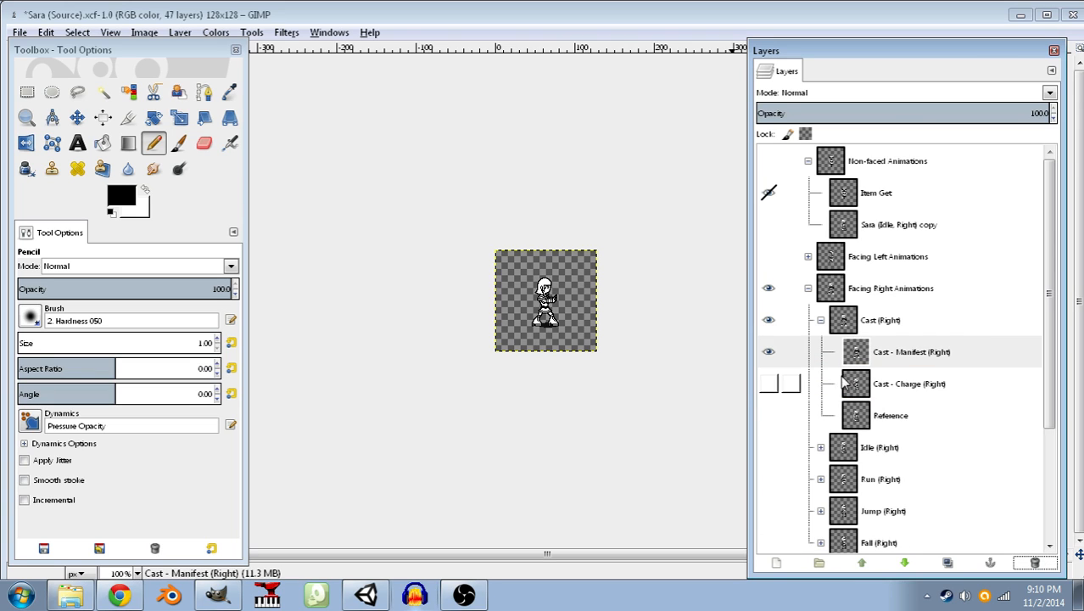
click(768, 383)
click(768, 352)
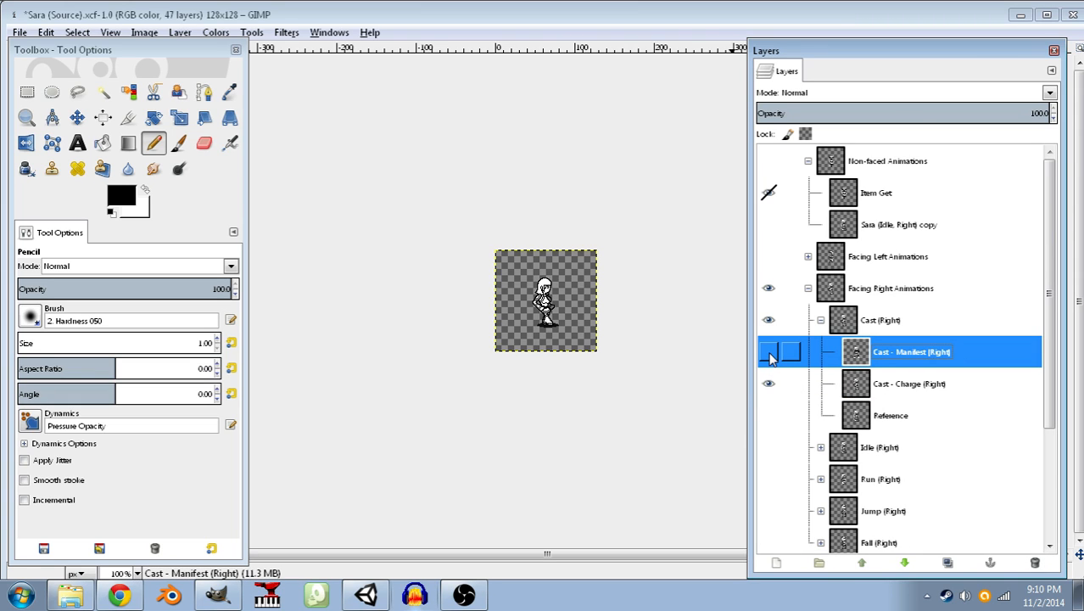
click(769, 352)
click(769, 384)
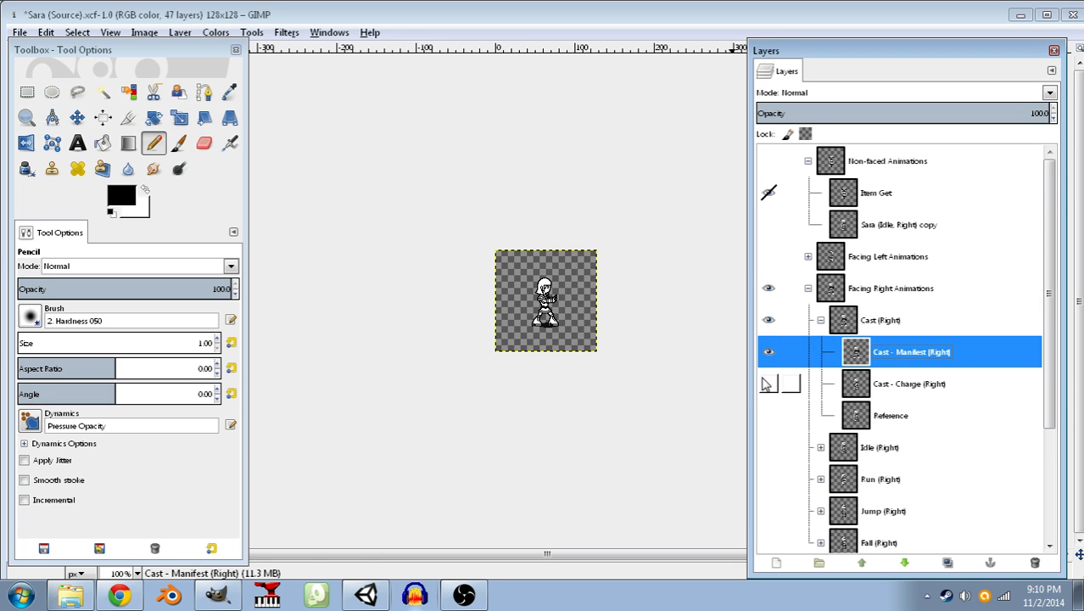
- Fill the whole right leg, including the boot and sole, with the gray sampled from the far arm, and save the image
key(4)
key(o)
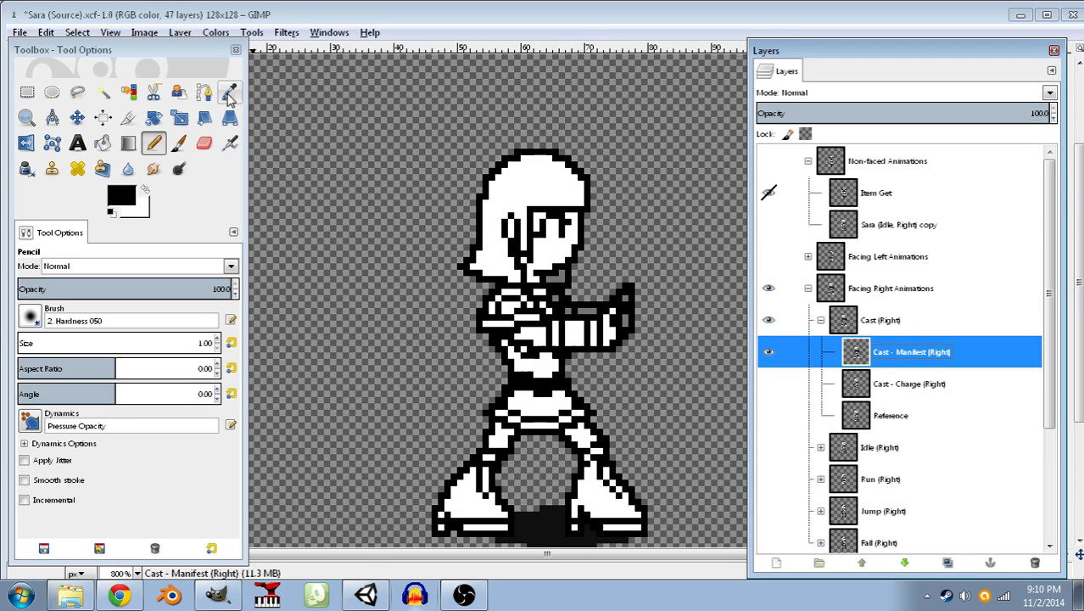
click(598, 297)
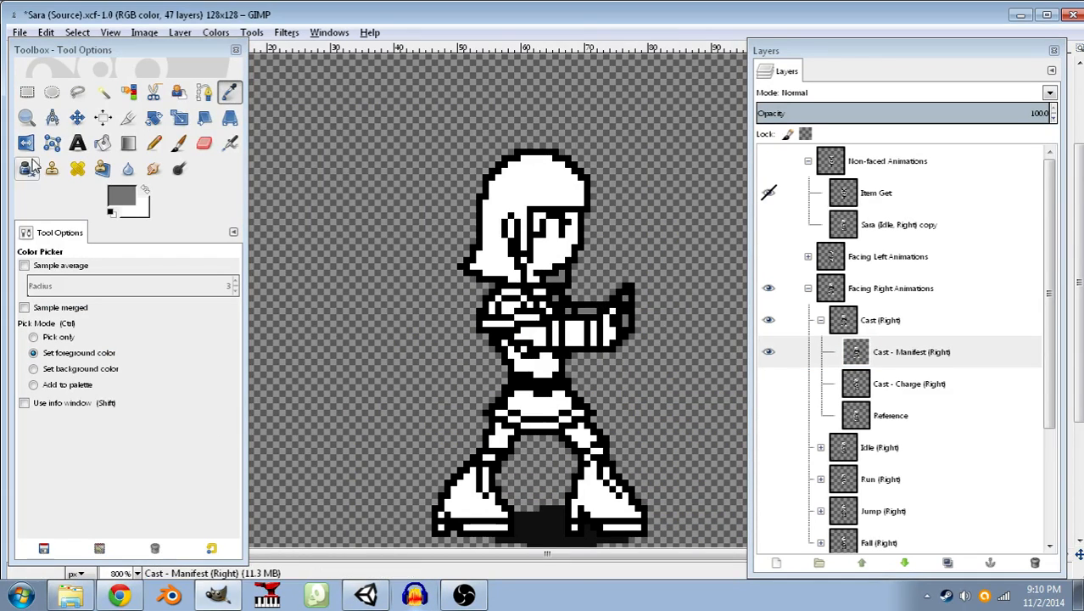
click(102, 144)
click(581, 441)
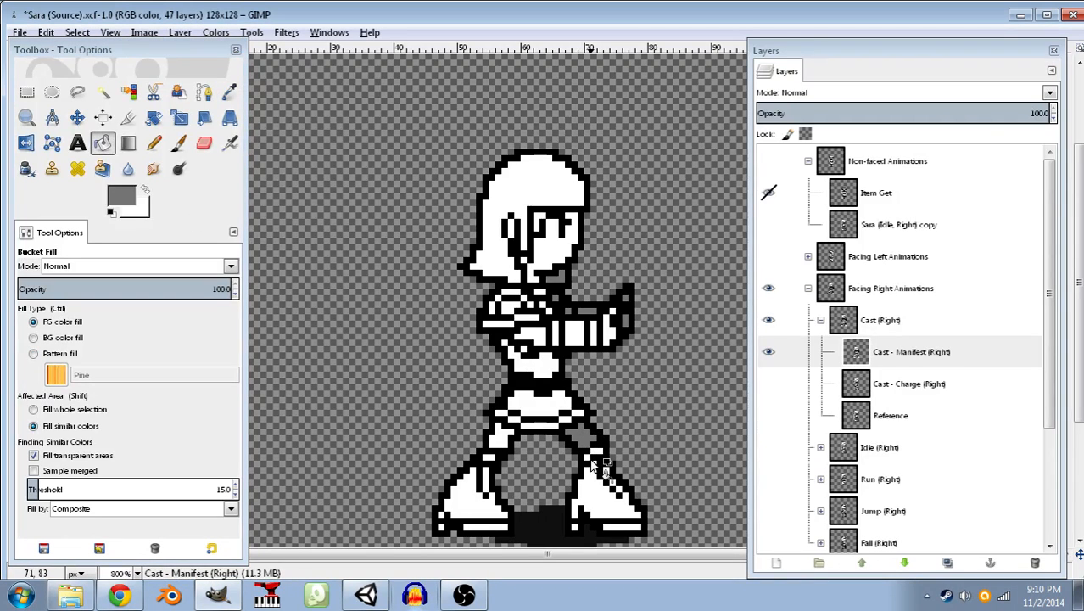
click(600, 477)
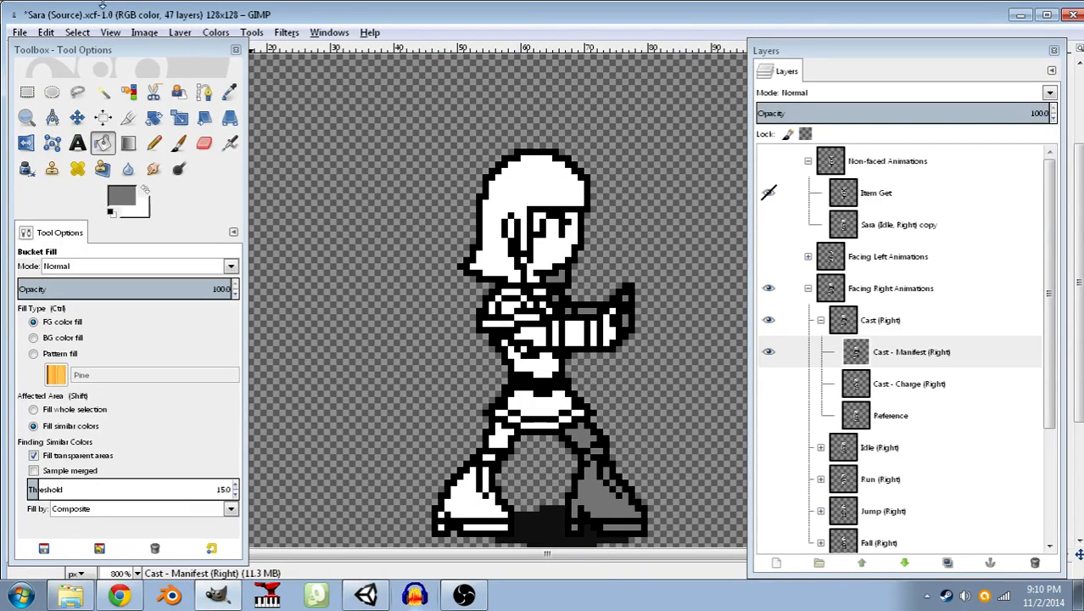
click(19, 33)
click(40, 160)
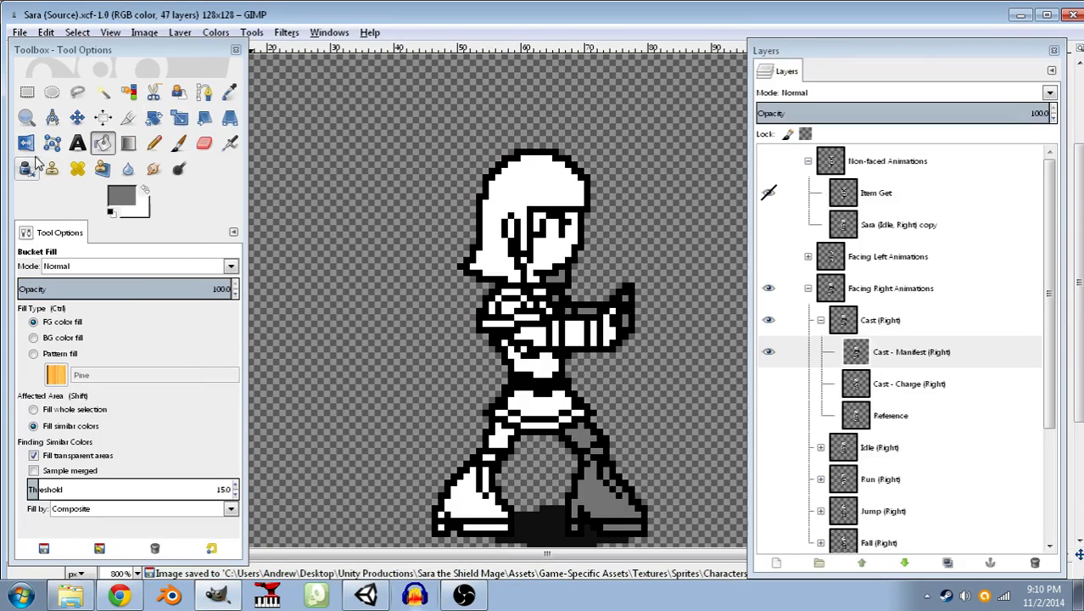
- Play through the Reference, Cast - Charge (Right) and Cast - Manifest (Right) frames in turn by toggling layer visibility
drag(603, 366, 552, 318)
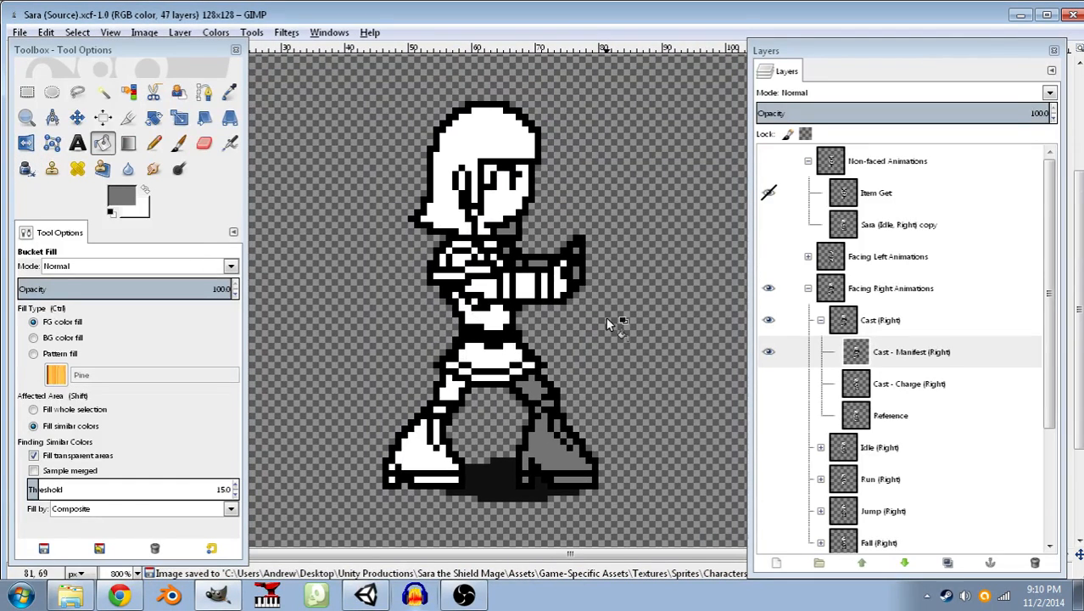
click(768, 415)
click(769, 384)
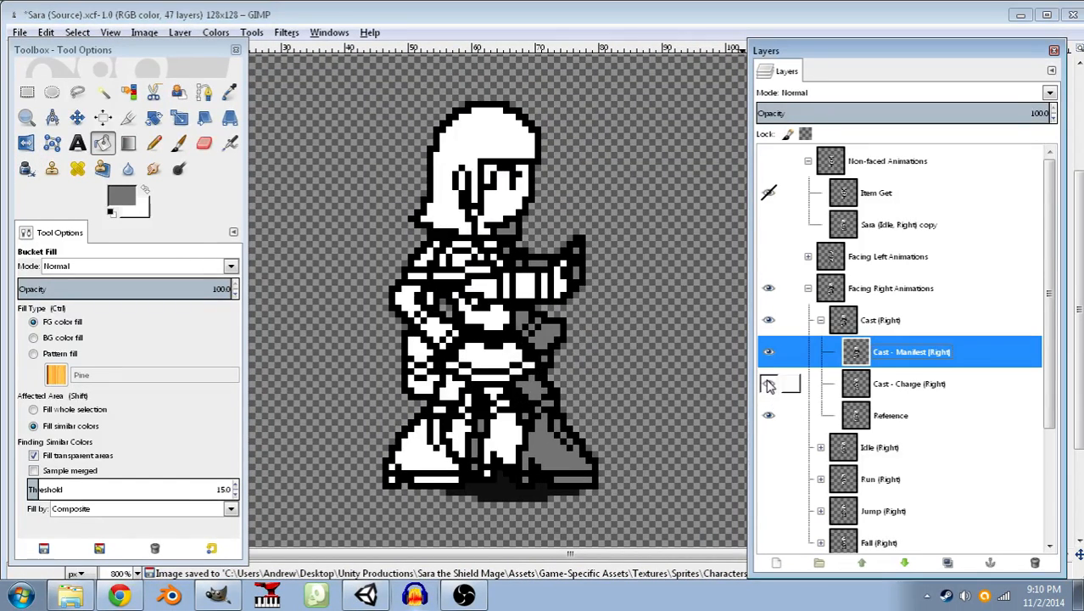
click(769, 353)
click(770, 386)
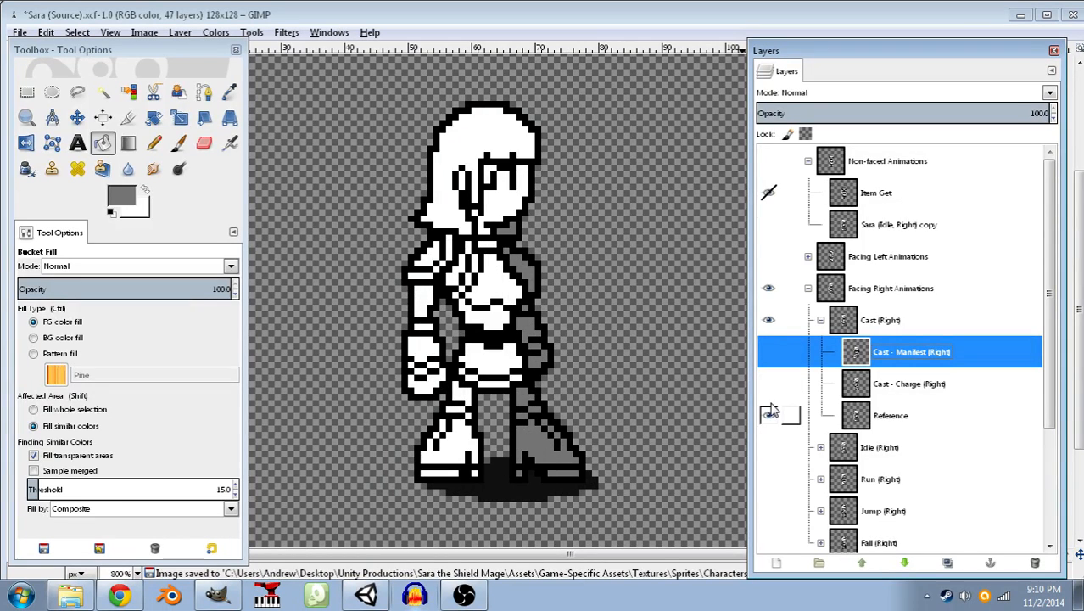
click(769, 384)
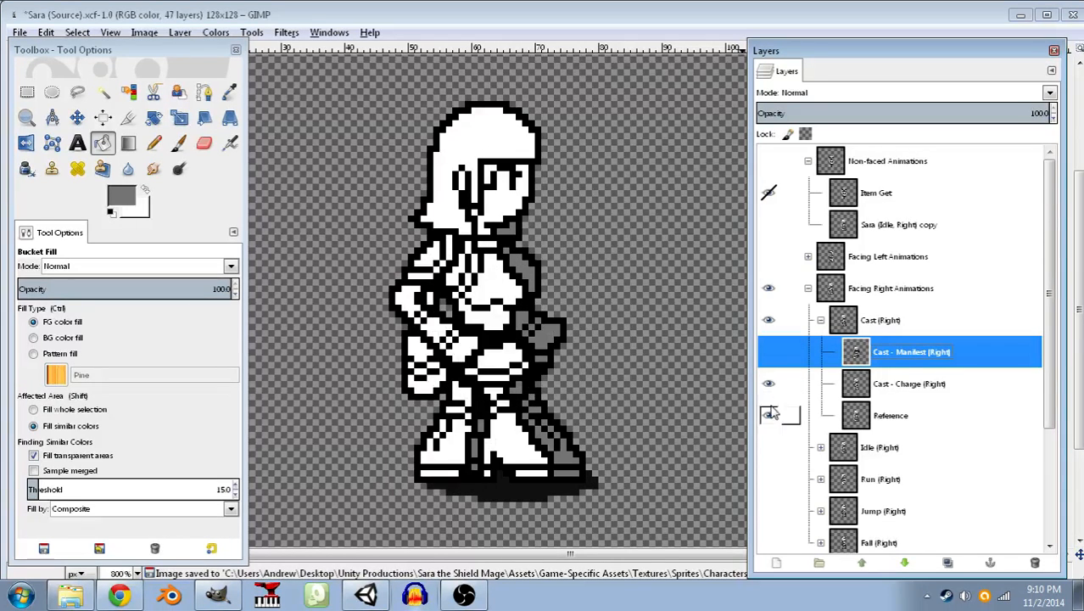
click(770, 352)
click(769, 384)
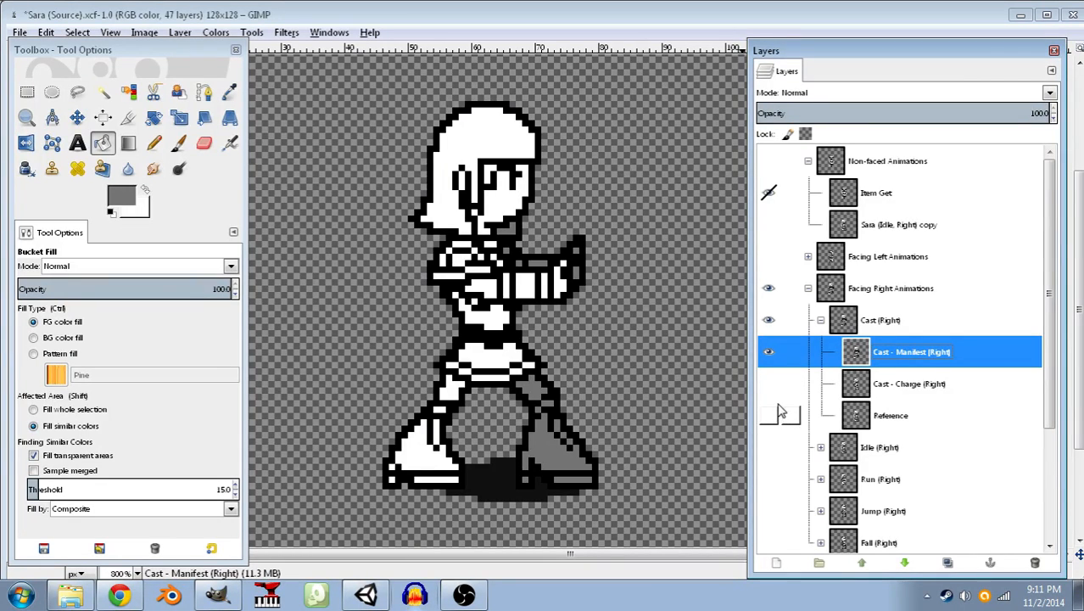
- Hide the Cast - Manifest (Right) frame, duplicate the Cast (Right) group and move the copy into the Facing Left Animations group
click(897, 323)
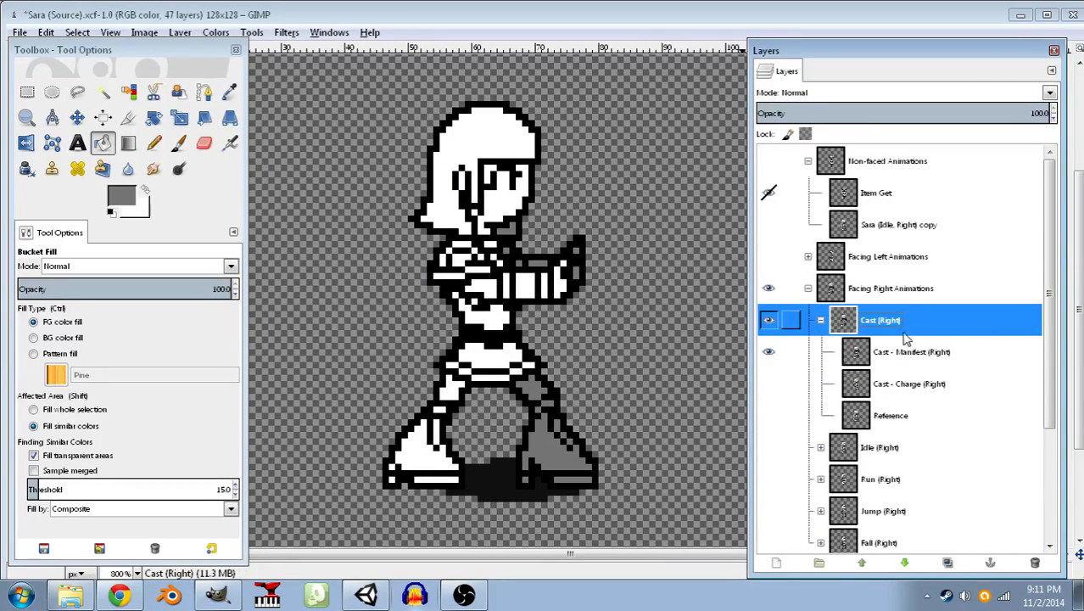
click(767, 351)
click(821, 319)
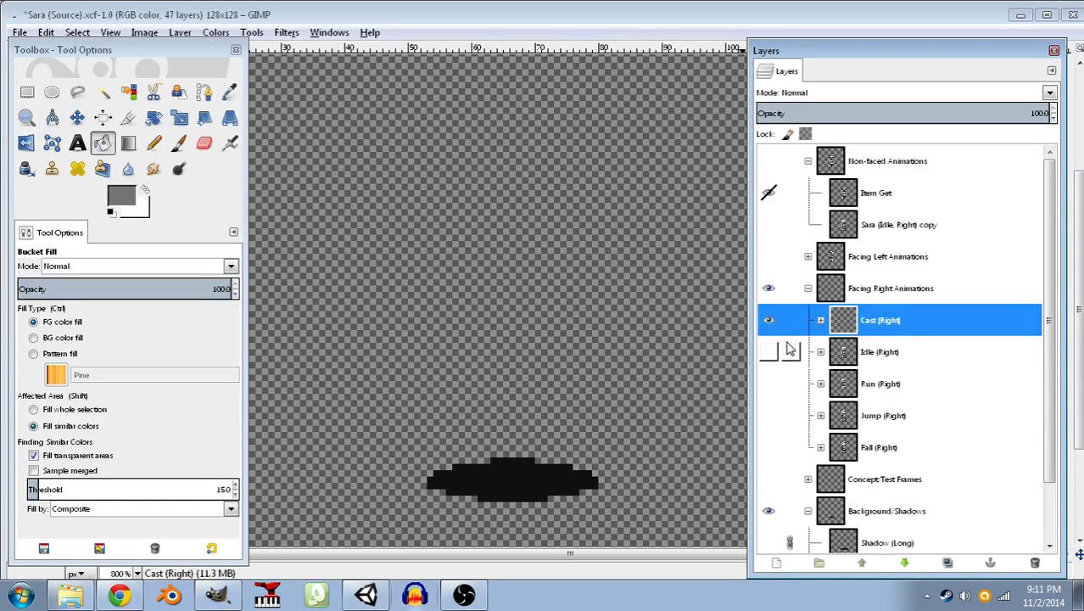
click(947, 562)
drag(871, 325, 882, 265)
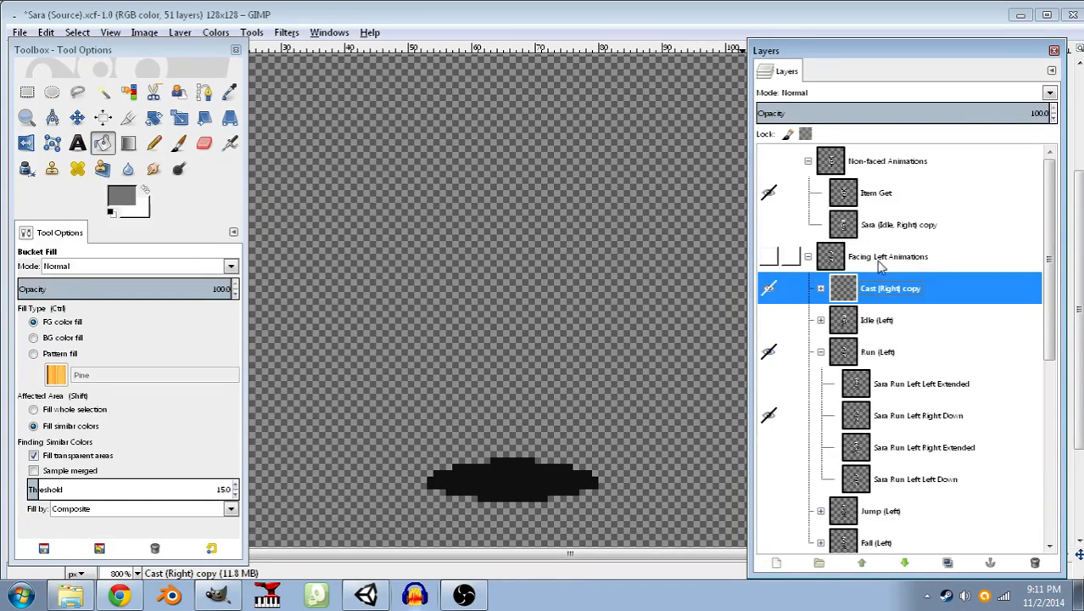
- Rename the copied Cast (Right) group in Facing Left Animations as Cast (Left)
double_click(918, 289)
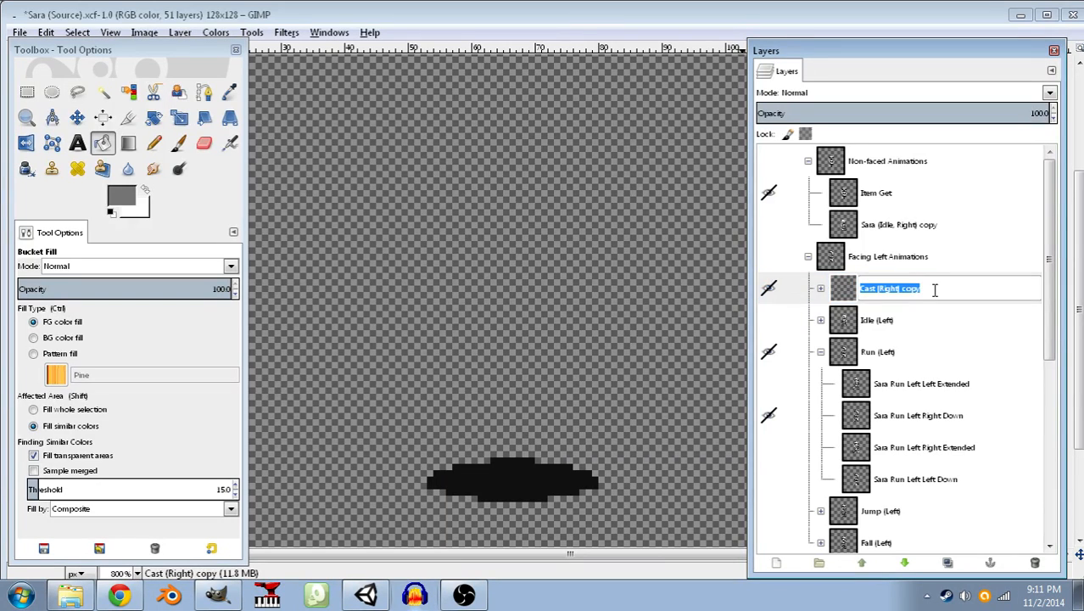
click(935, 290)
key(Return)
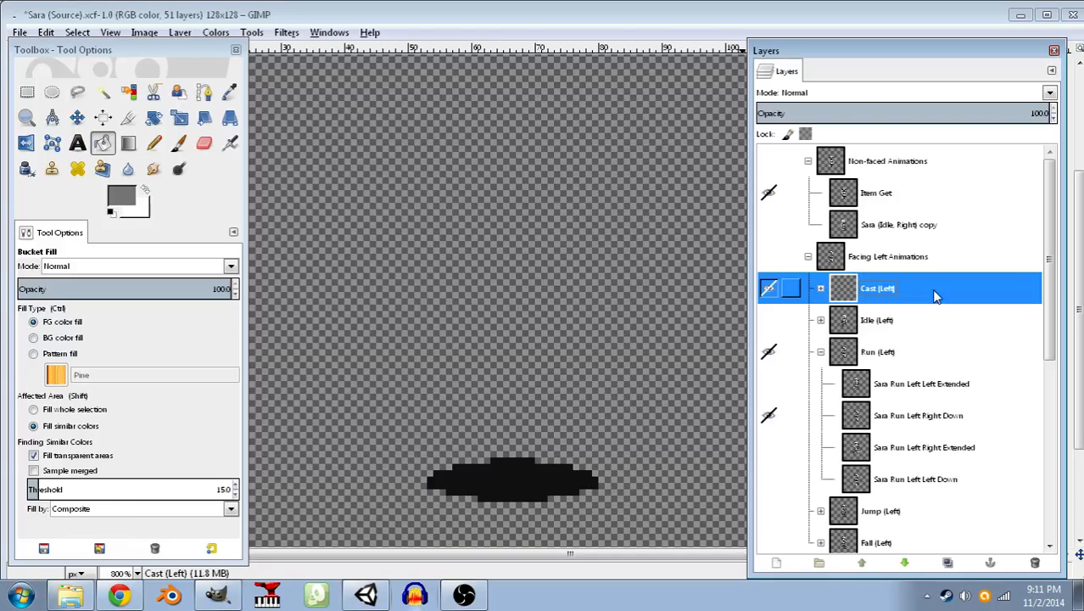
- Delete the Reference layer from the Cast (Right) group and its copy from the Cast (Left) group
click(821, 288)
scroll(790, 319, down, 5)
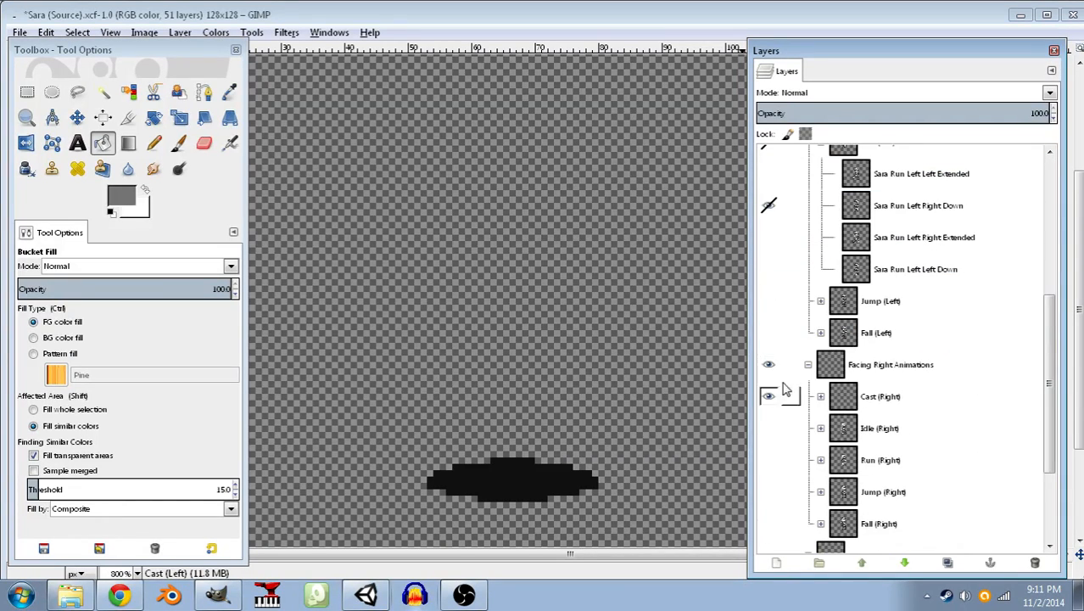
click(820, 396)
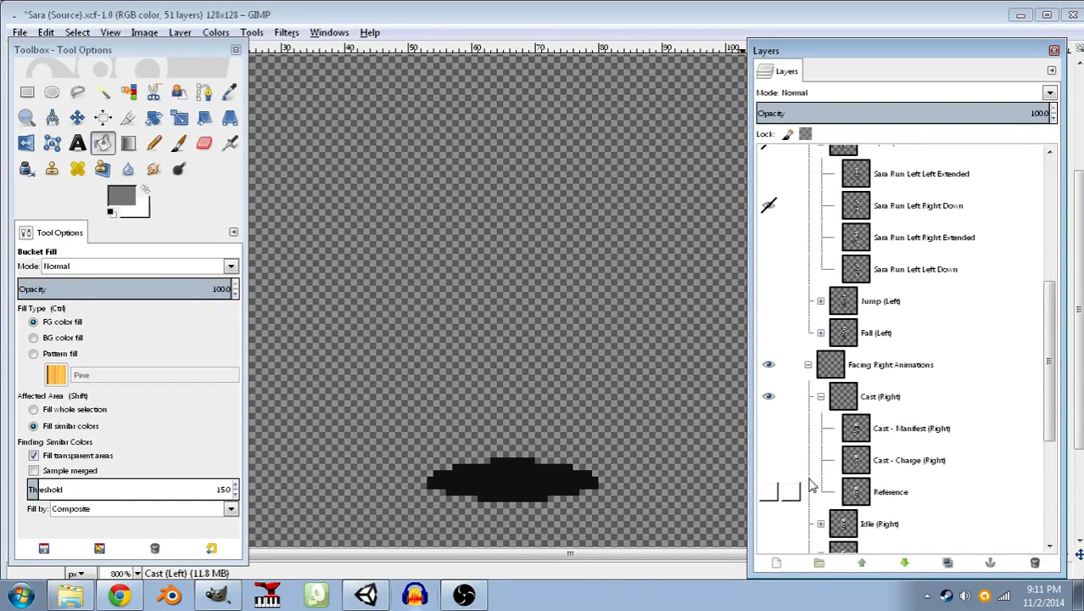
click(769, 492)
click(839, 499)
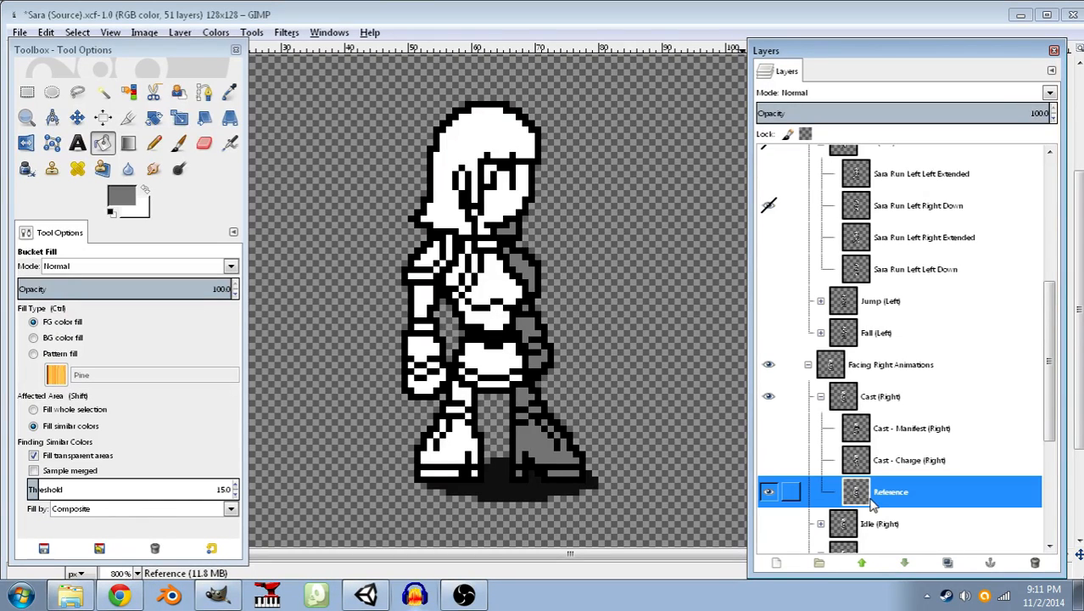
click(1034, 563)
scroll(885, 384, down, 2)
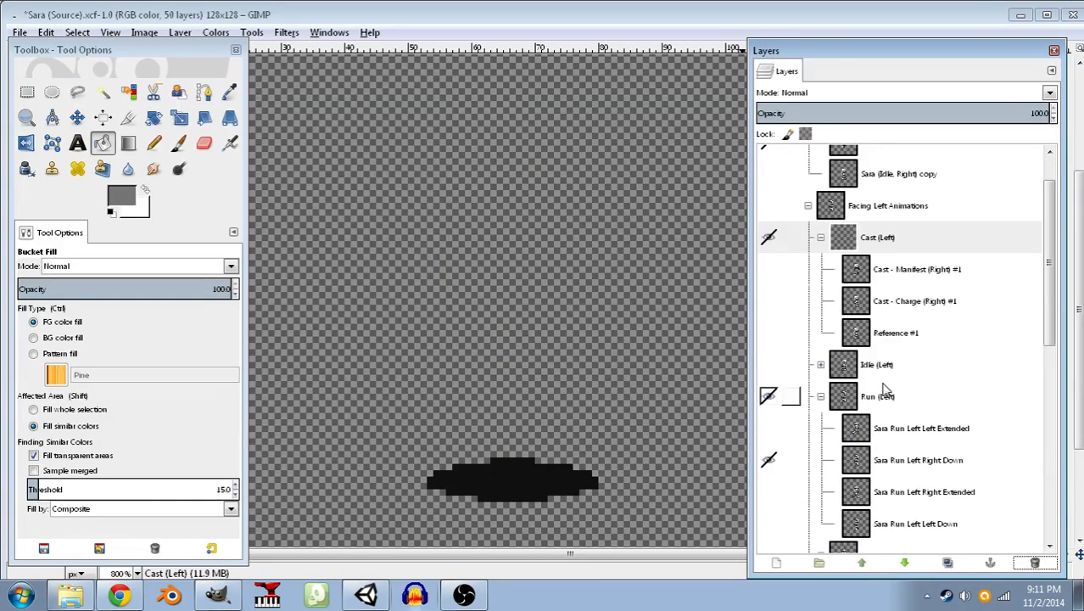
click(886, 333)
click(1034, 563)
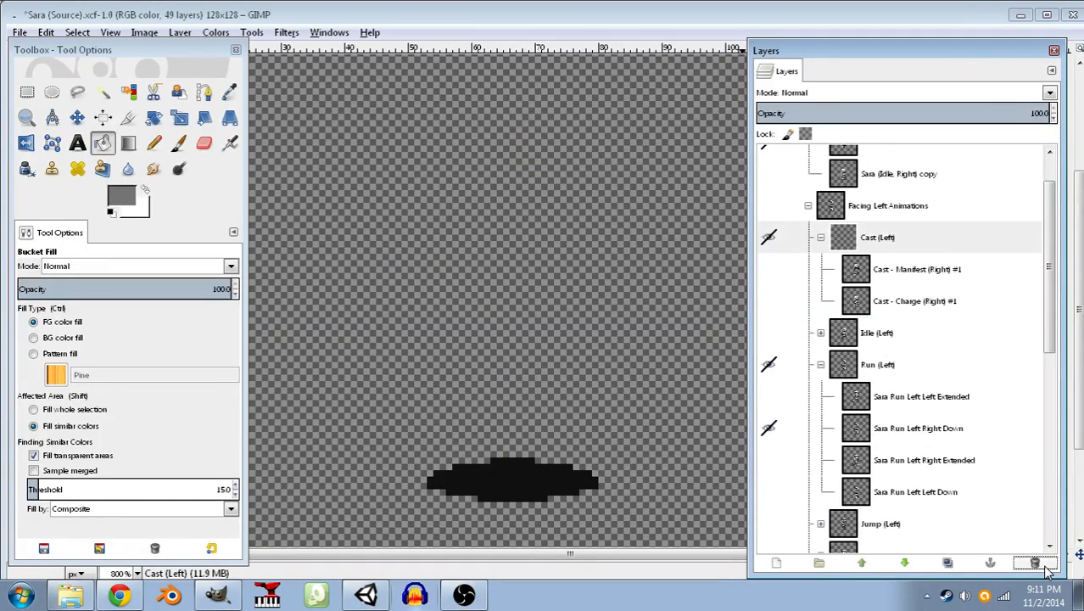
- Rename the duplicated charge layer in the Cast (Left) group as Cast - Charge (Left)
click(938, 302)
double_click(938, 302)
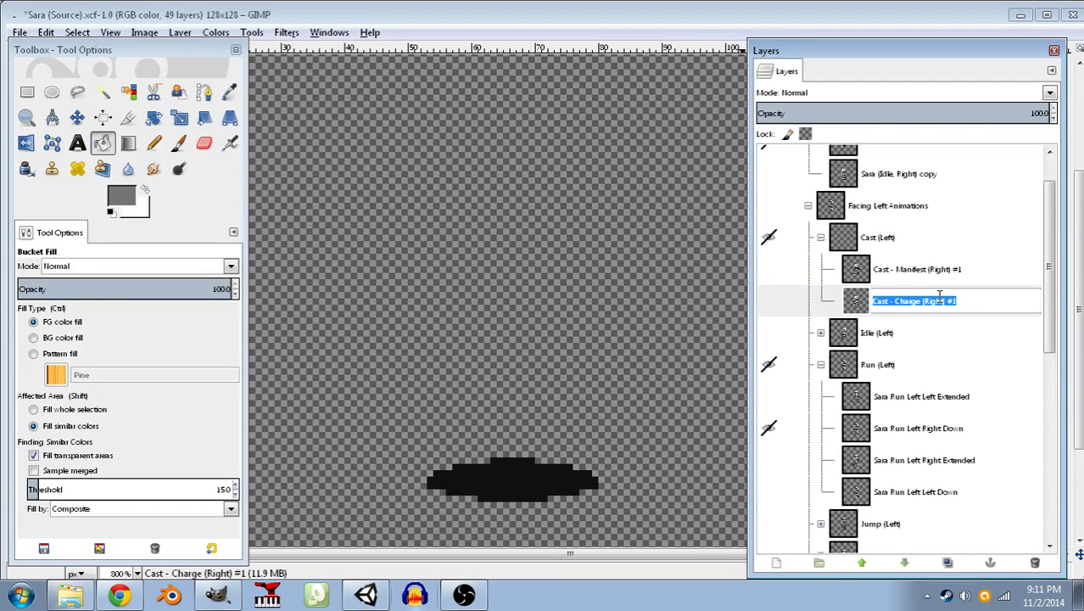
click(1009, 302)
key(BackSpace)
key(BackSpace)
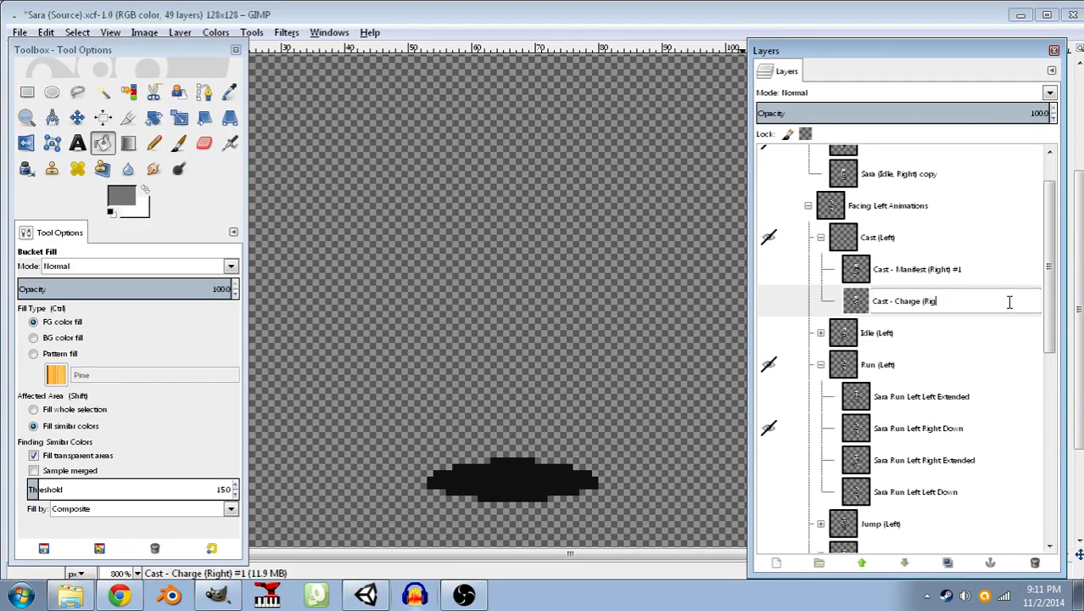
text(Left))
key(Return)
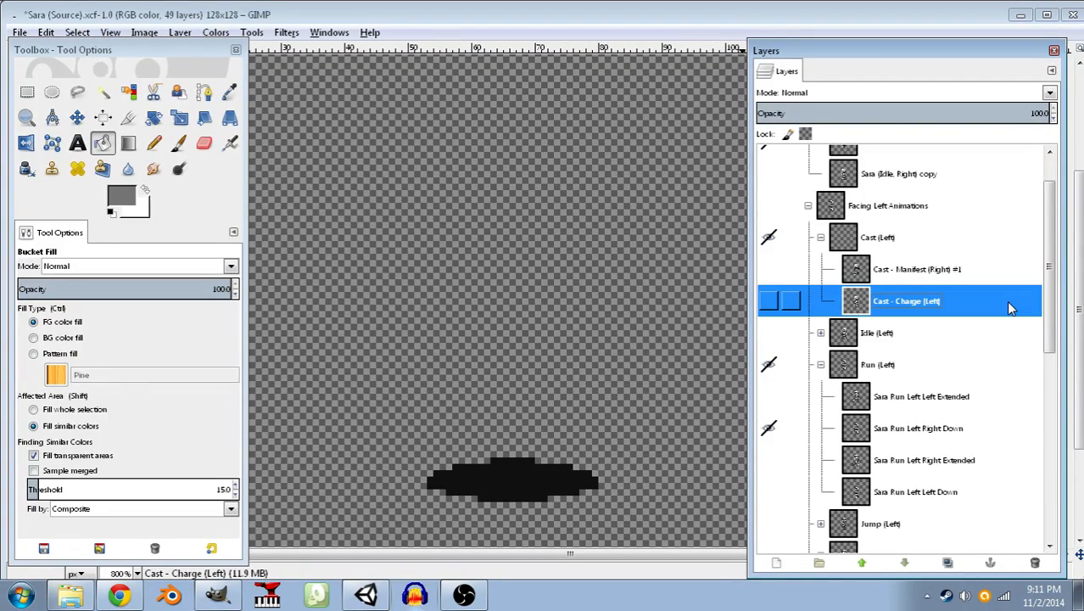
- Rename the duplicated manifest layer in the Cast (Left) group as Cast - Manifest (Left) and save the image
click(957, 271)
double_click(958, 272)
click(995, 280)
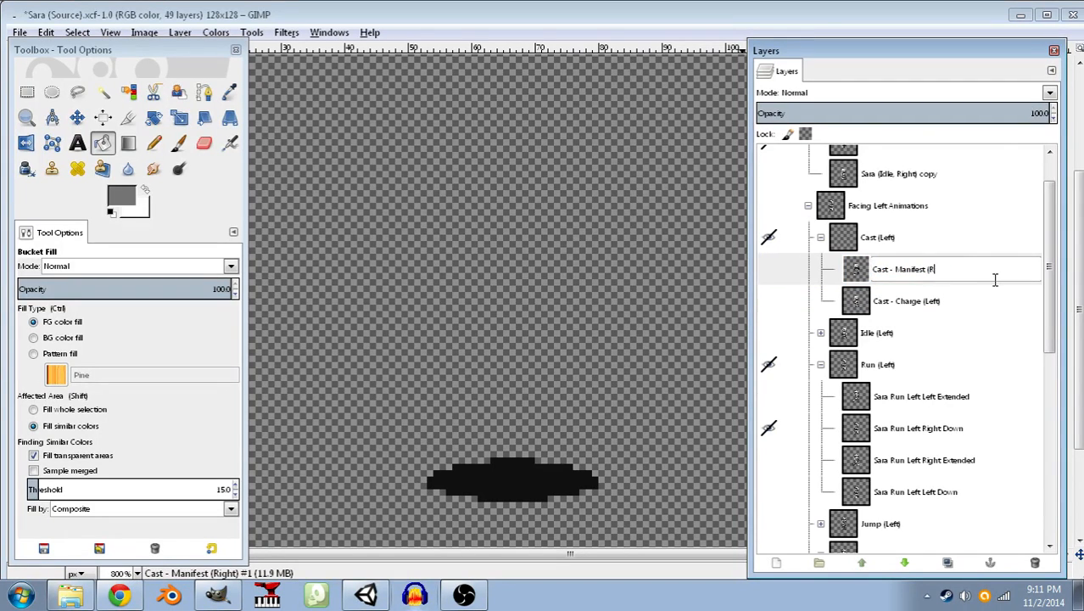
key(Return)
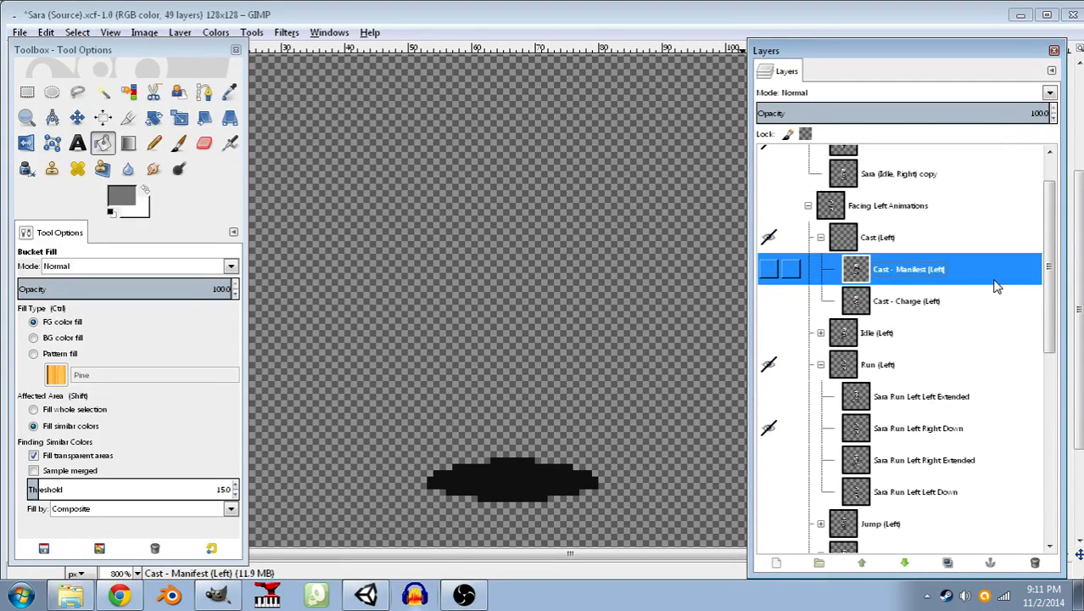
key(ctrl+s)
- Flip the Cast - Charge (Left) and Cast - Manifest (Left) layers horizontally and save the image
click(887, 310)
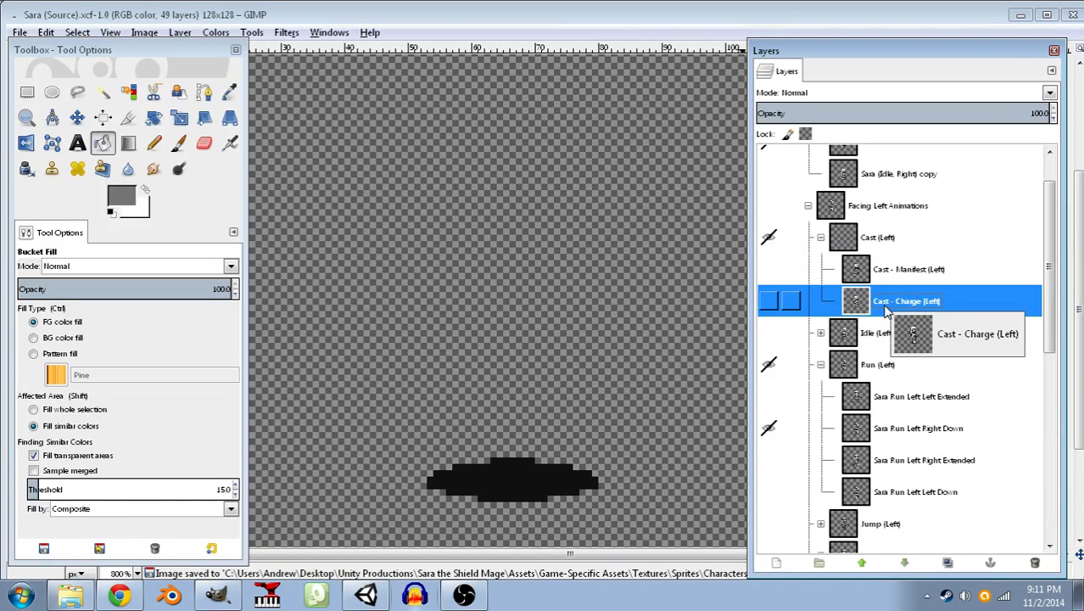
click(176, 34)
mouse_move(212, 220)
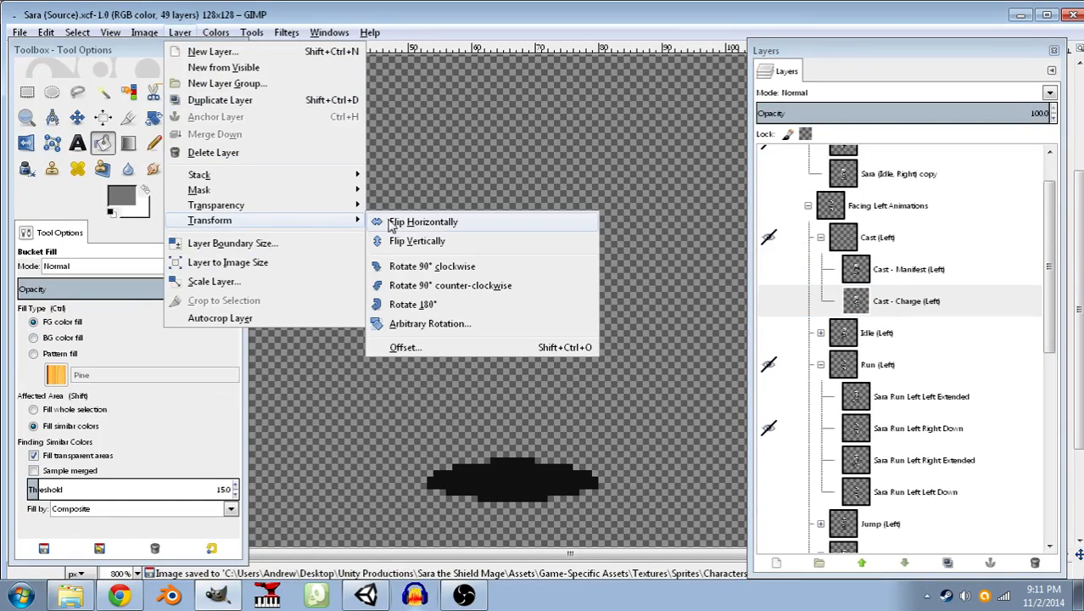
click(401, 222)
click(920, 274)
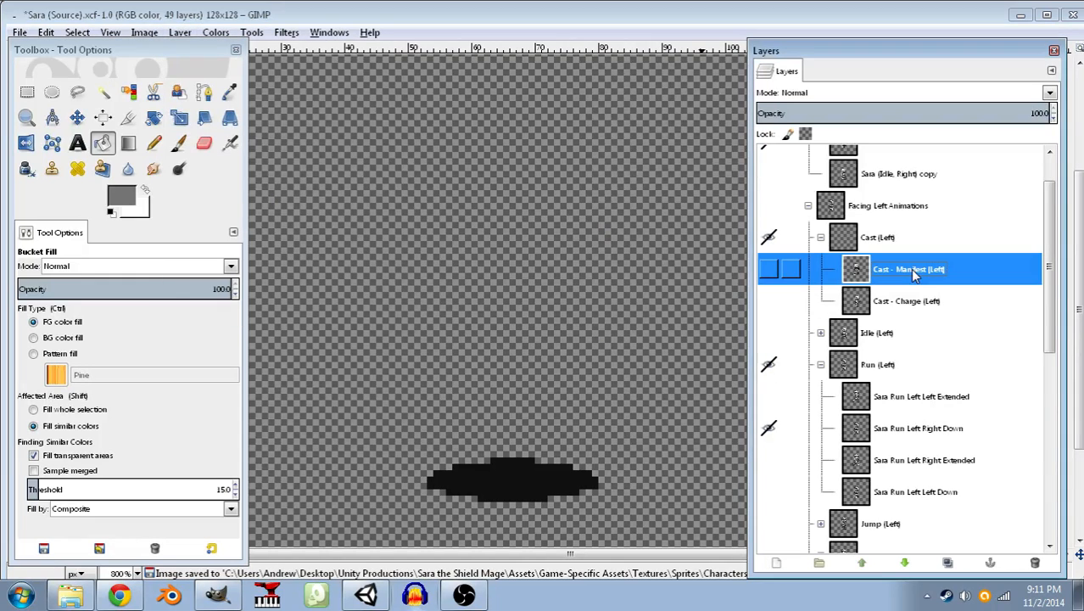
click(179, 34)
mouse_move(212, 220)
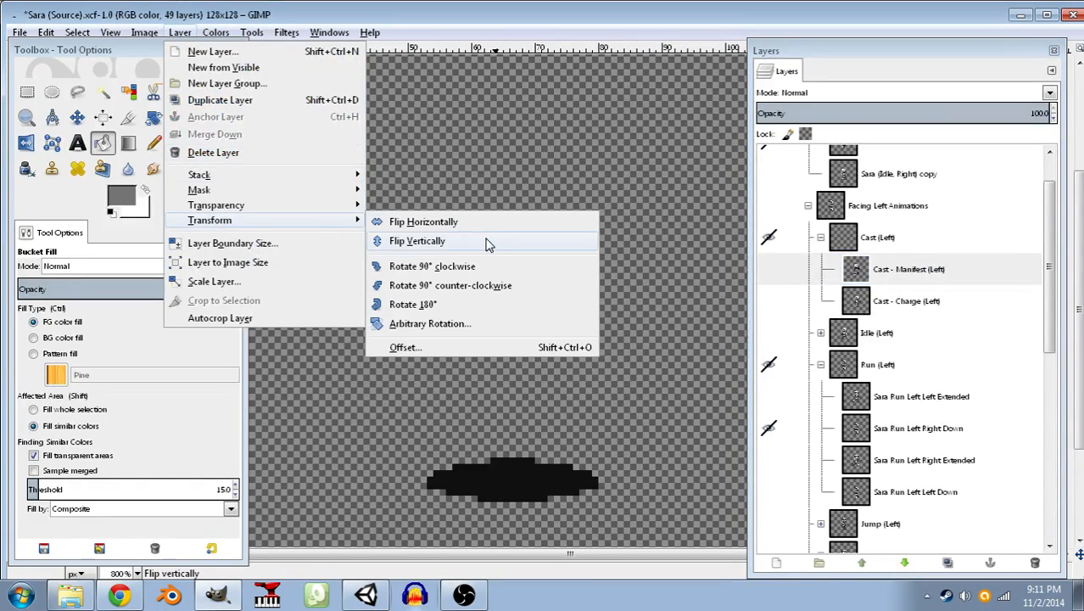
click(468, 227)
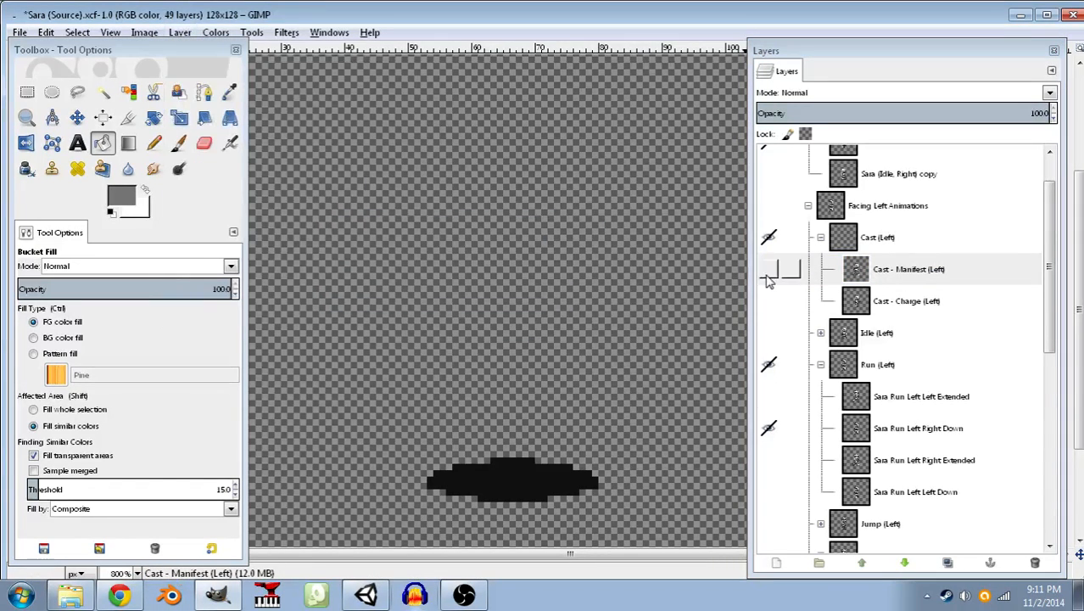
click(19, 34)
click(47, 161)
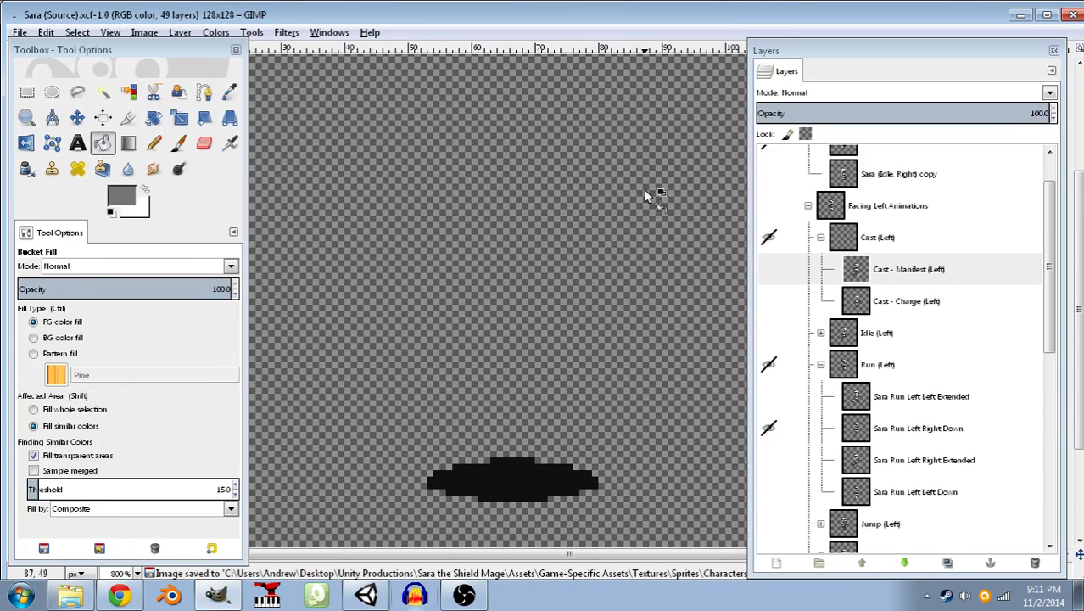
- Compare the Cast - Charge (Right) and Cast - Manifest (Right) frames by repeatedly toggling their visibility, leaving both hidden
scroll(903, 339, down, 2)
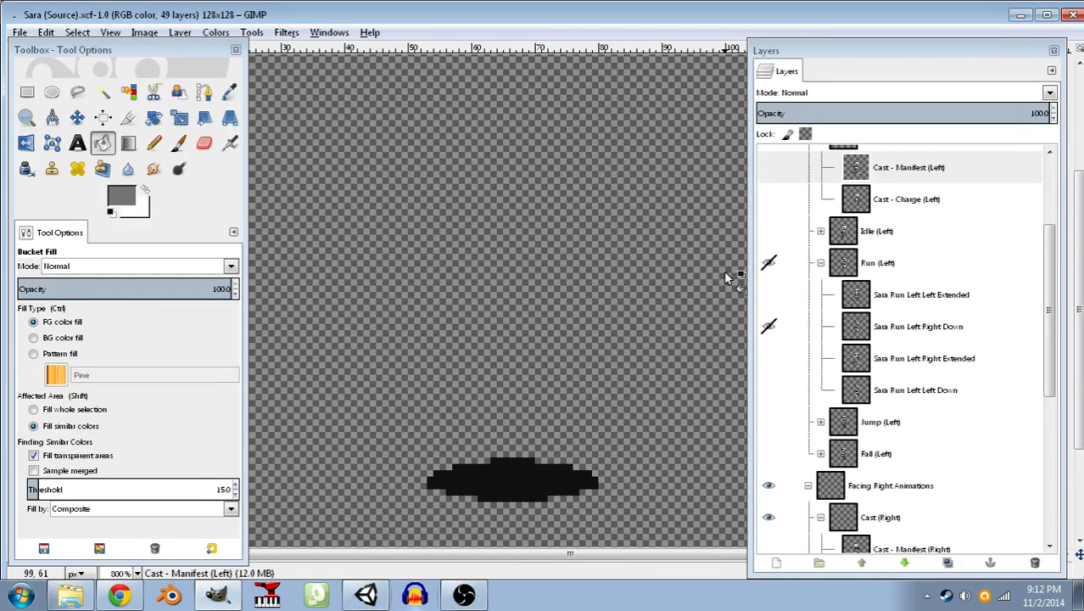
scroll(832, 246, down, 2)
scroll(836, 293, down, 2)
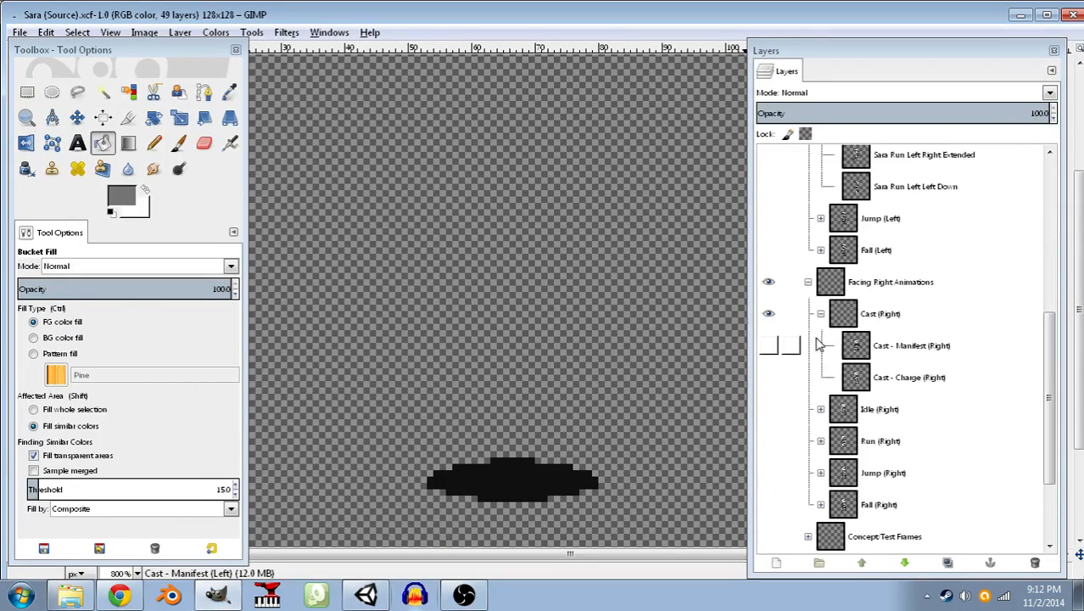
click(776, 346)
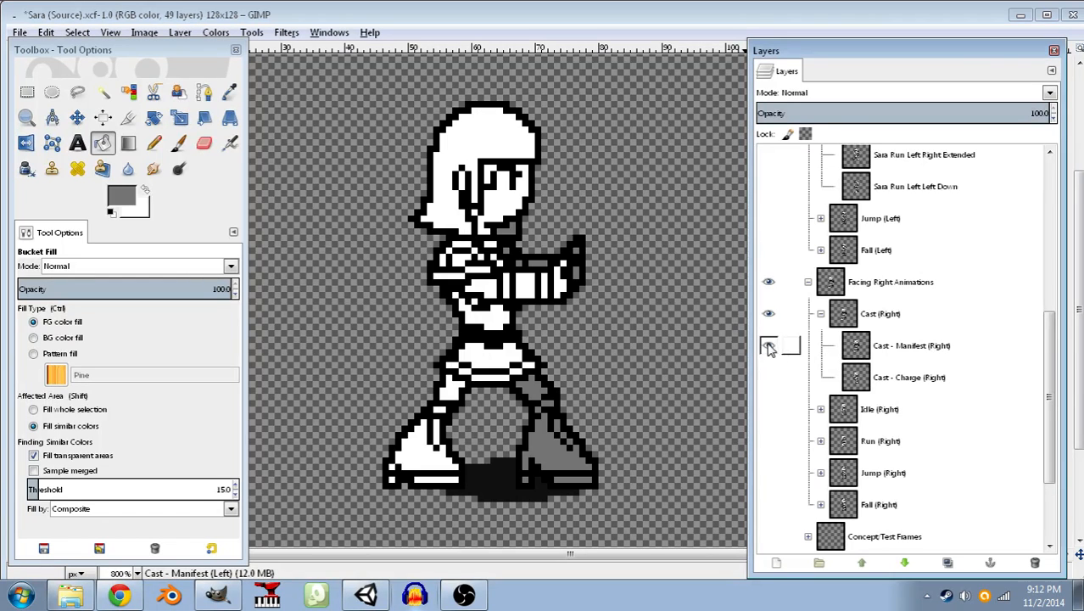
click(769, 376)
click(771, 345)
click(772, 346)
click(769, 377)
click(774, 381)
click(773, 350)
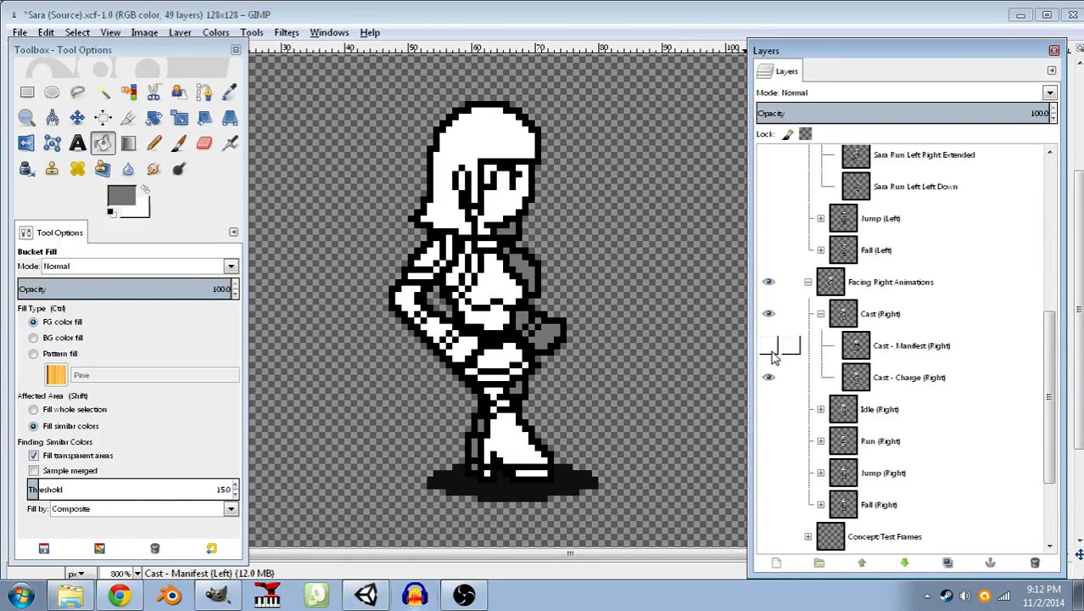
click(771, 378)
click(771, 378)
click(770, 346)
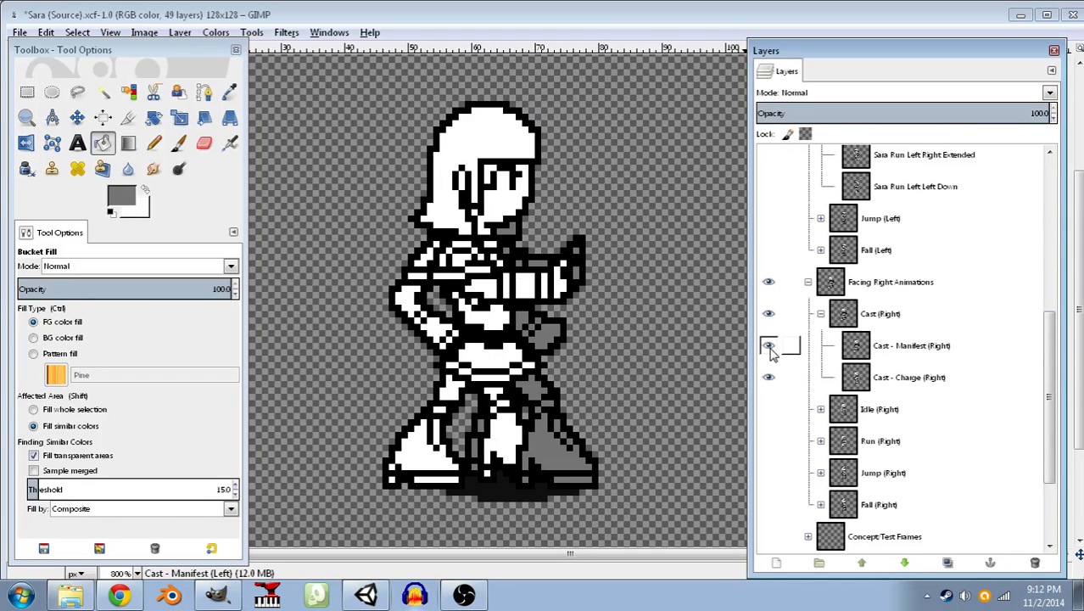
click(772, 349)
click(772, 350)
click(771, 349)
click(771, 349)
click(773, 349)
click(774, 352)
click(774, 352)
click(775, 353)
click(777, 353)
click(777, 354)
click(777, 354)
click(777, 354)
click(777, 352)
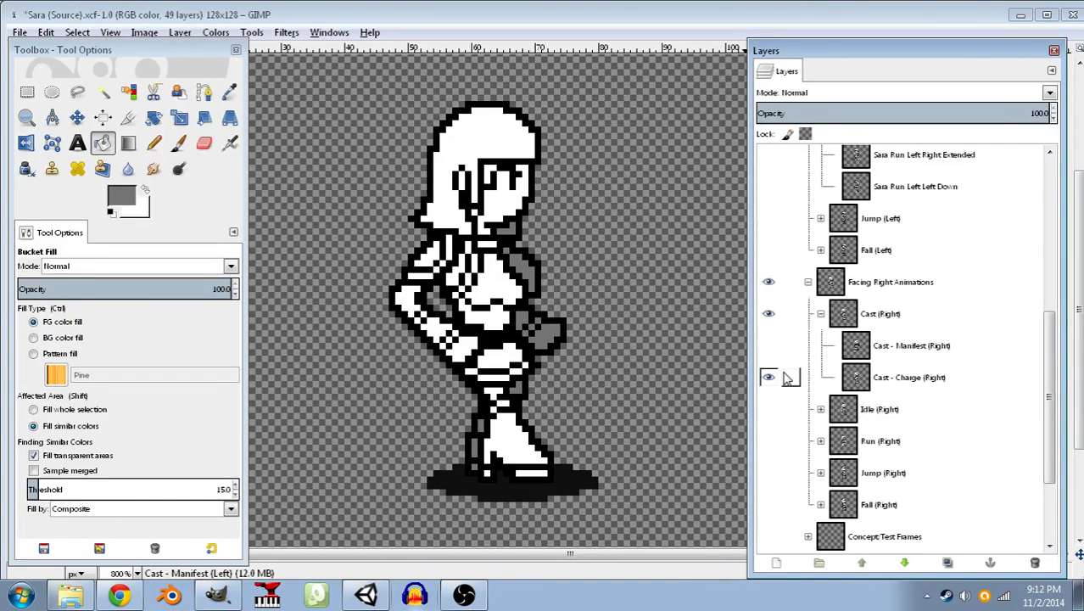
click(769, 379)
- Show the Facing Left Animations group with Run (Left) hidden and collapsed, and display both Cast (Left) frames
scroll(839, 330, up, 10)
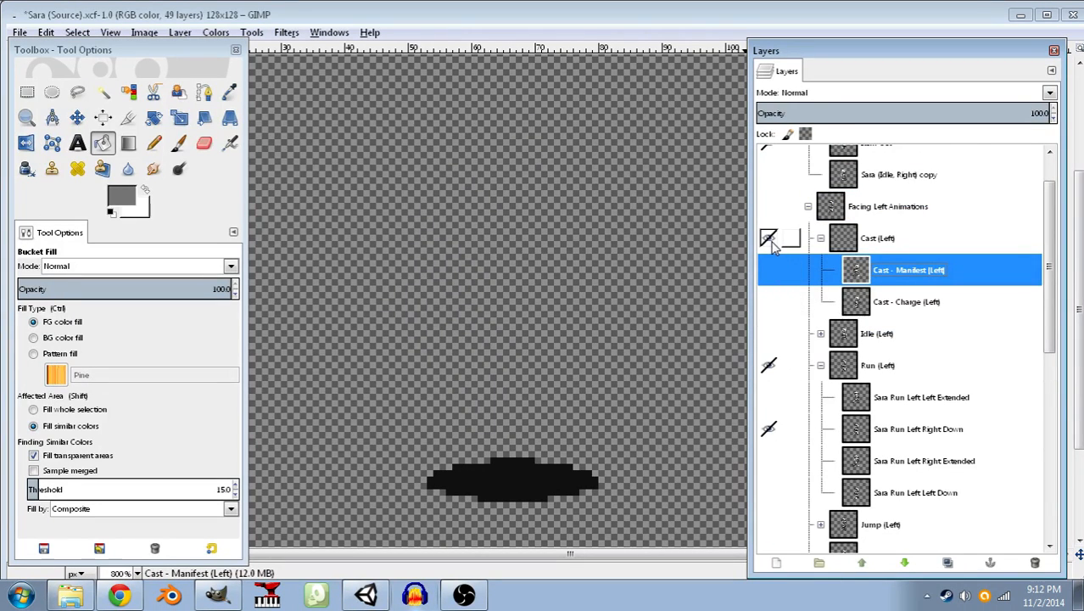
scroll(772, 246, up, 2)
click(770, 257)
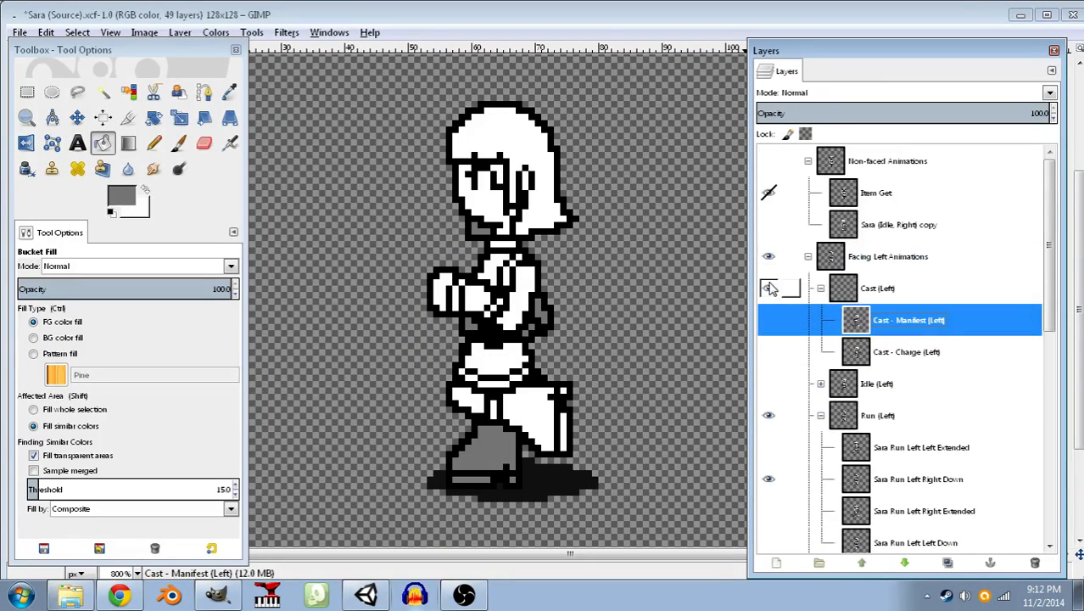
click(770, 418)
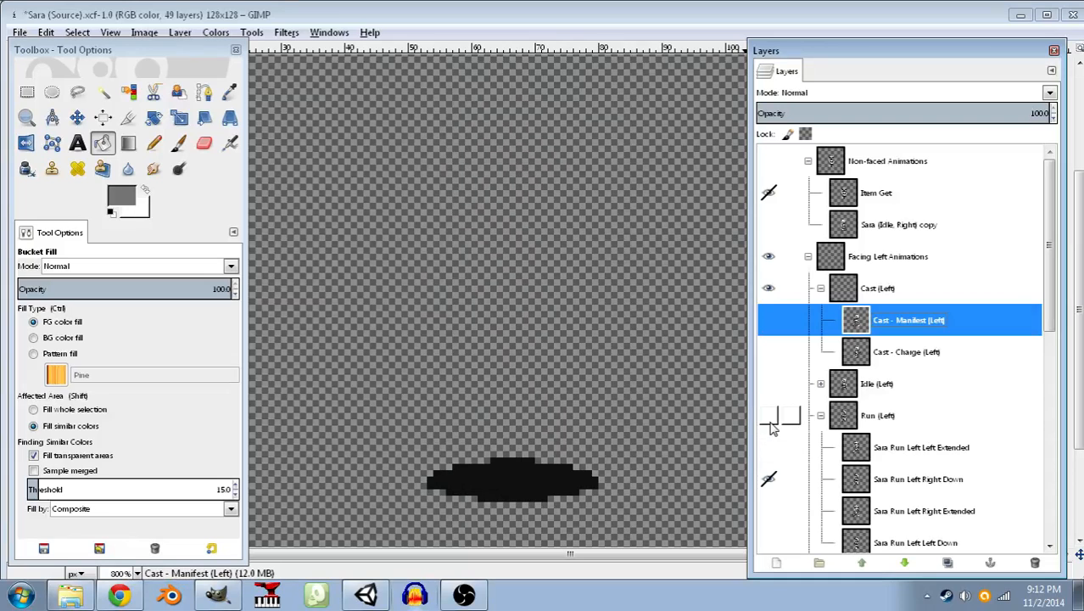
click(820, 415)
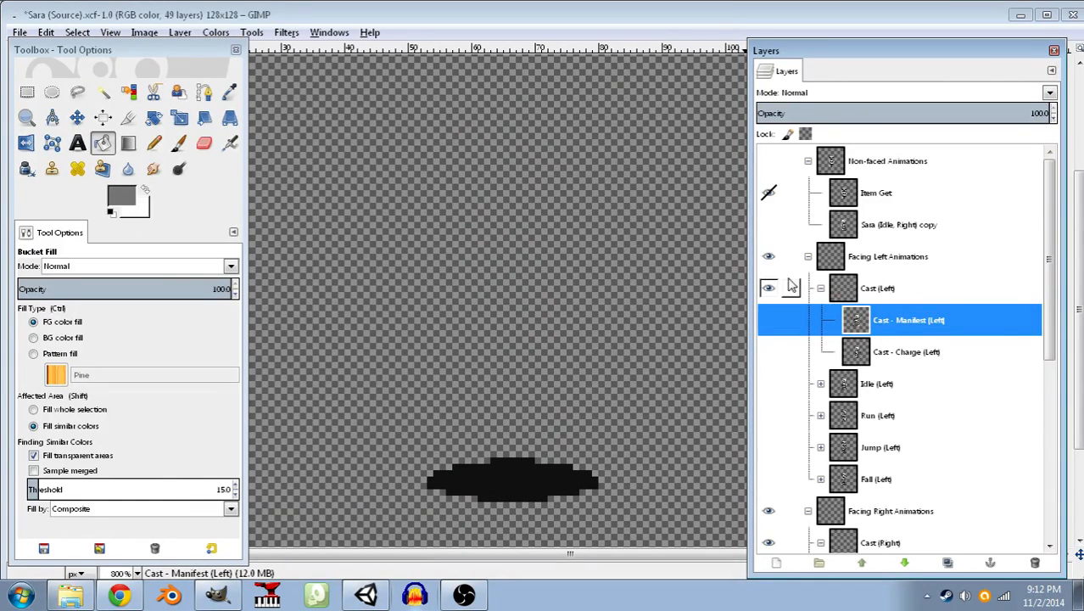
click(769, 352)
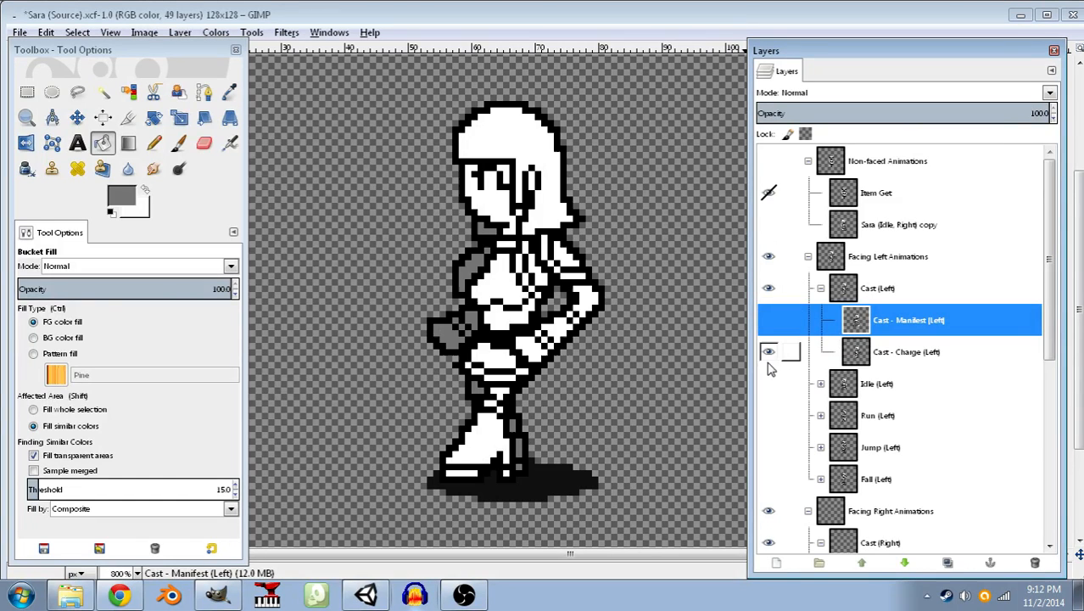
click(769, 320)
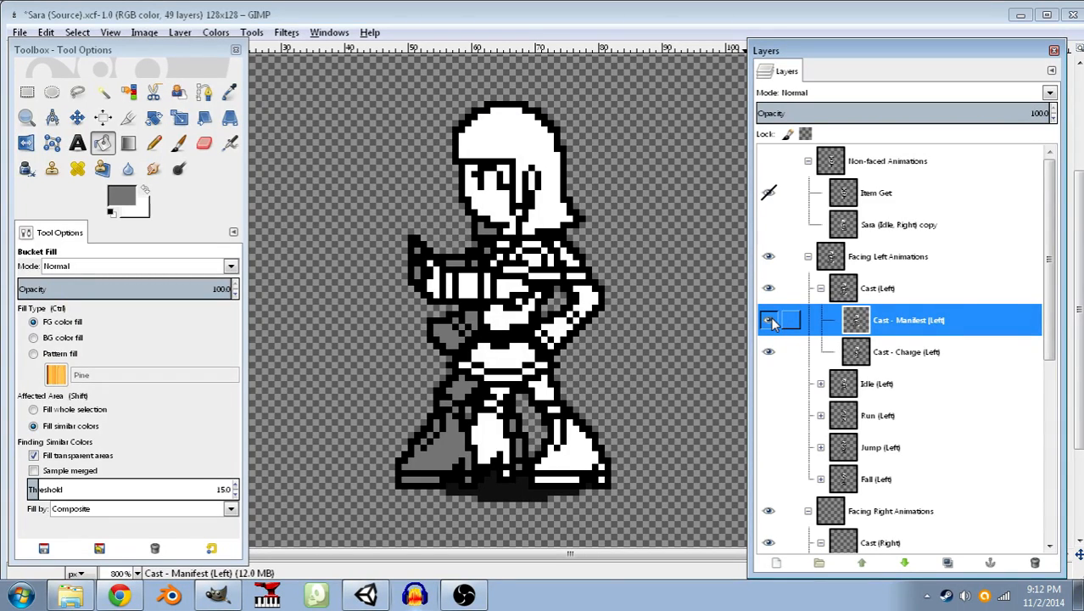
- Choose the Pencil with black as the foreground colour and hide the Cast - Manifest (Left) frame
click(118, 211)
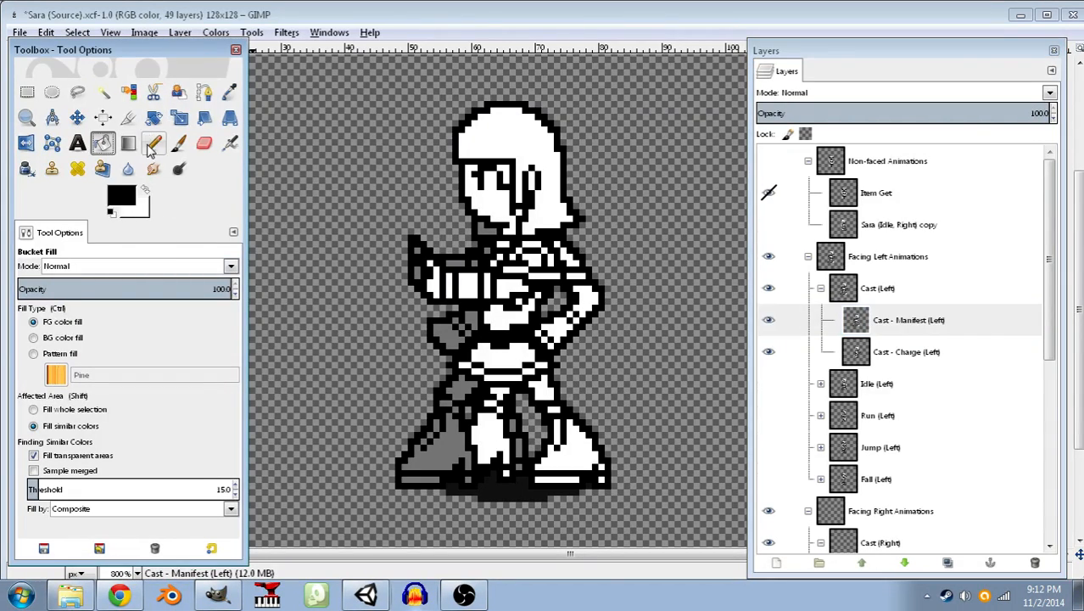
click(152, 144)
scroll(631, 255, up, 7)
drag(526, 314, 698, 154)
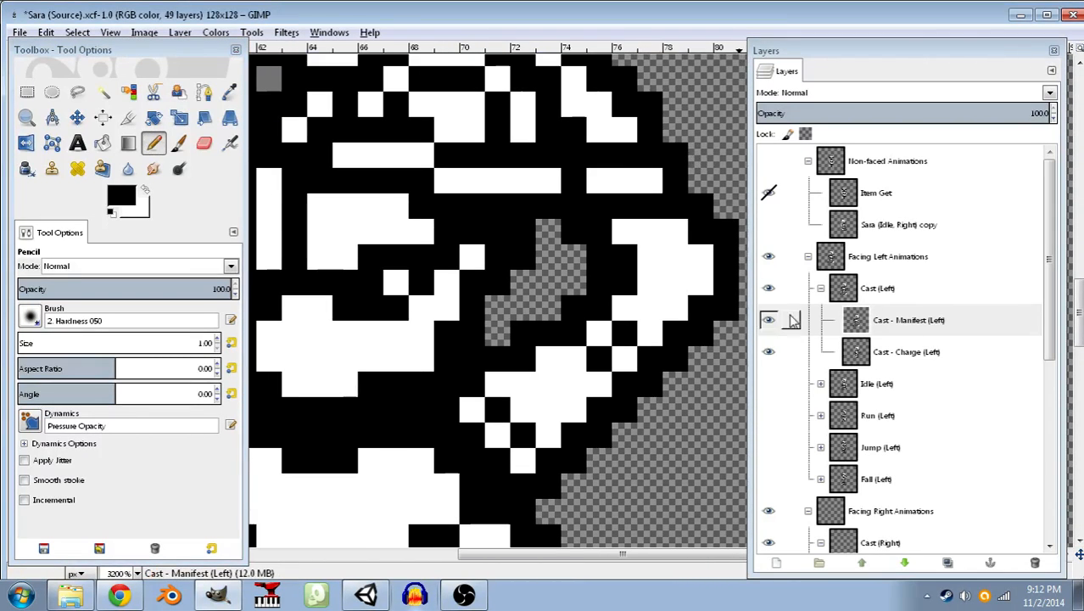
click(767, 319)
drag(496, 273, 442, 340)
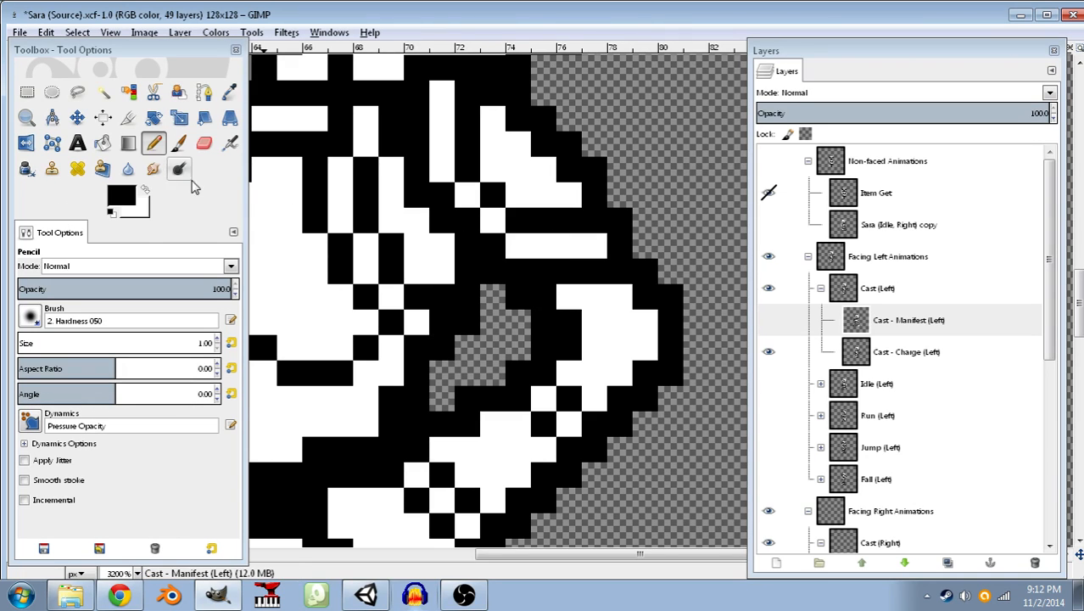
- Paint white over the old shoulder and near upper-arm lines on the Cast - Charge (Left) layer, down to the elbow
click(145, 190)
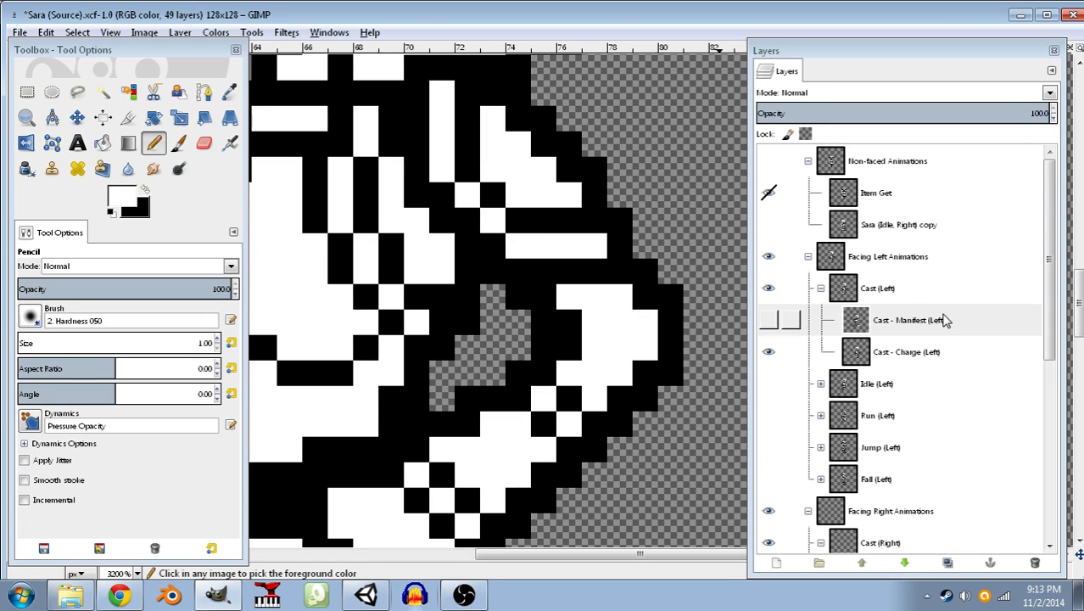
click(793, 351)
drag(652, 248, 449, 251)
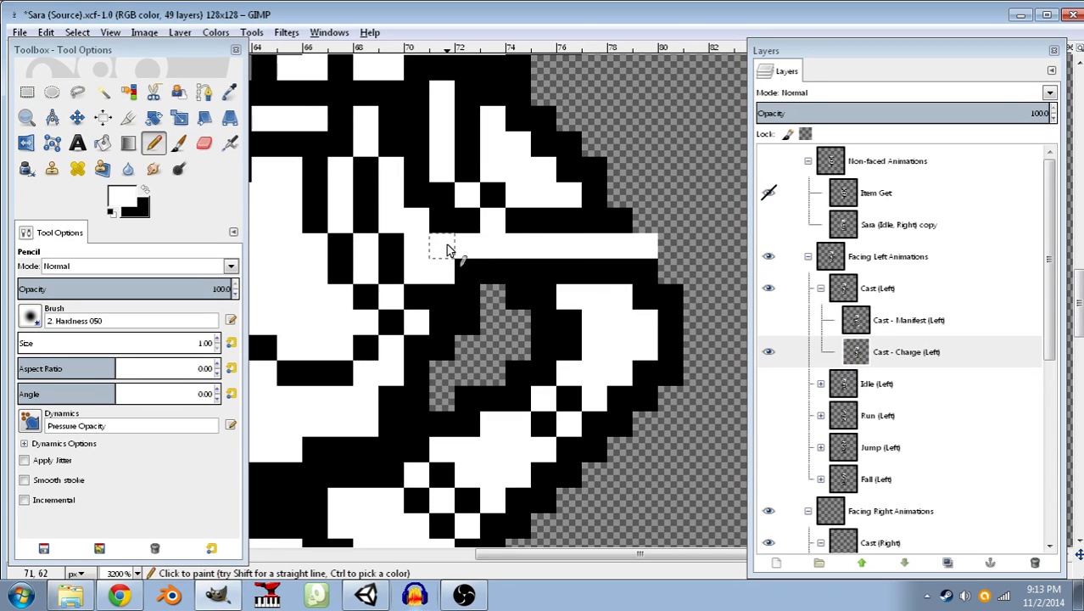
key(ctrl+z)
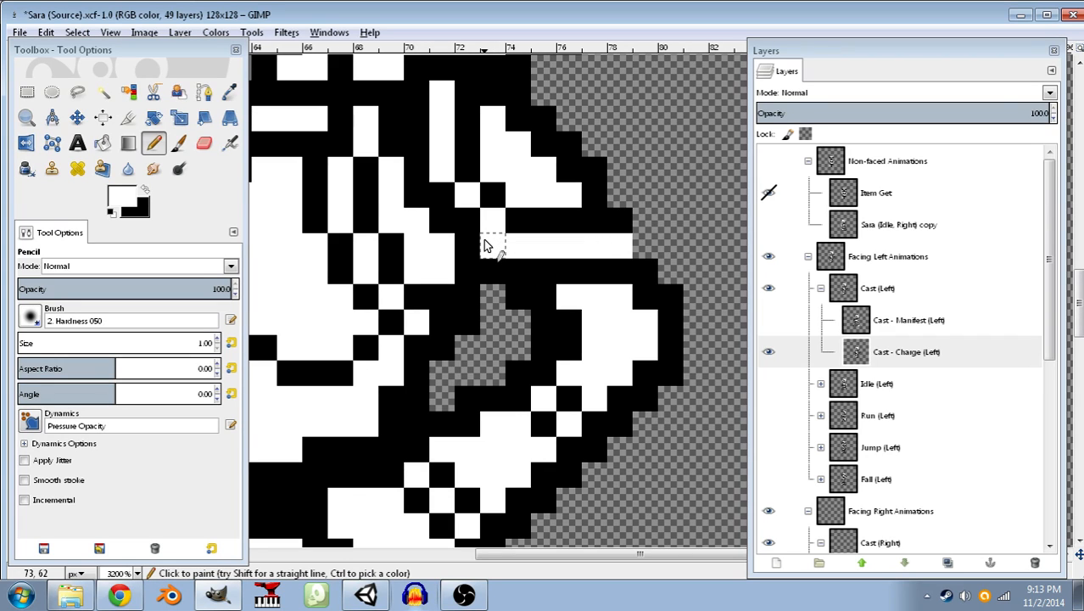
mouse_move(486, 246)
mouse_down()
mouse_move(433, 221)
mouse_move(618, 226)
mouse_move(620, 197)
mouse_move(416, 192)
mouse_move(407, 170)
mouse_move(624, 179)
mouse_move(611, 153)
mouse_move(447, 144)
mouse_move(462, 119)
mouse_move(564, 97)
mouse_up()
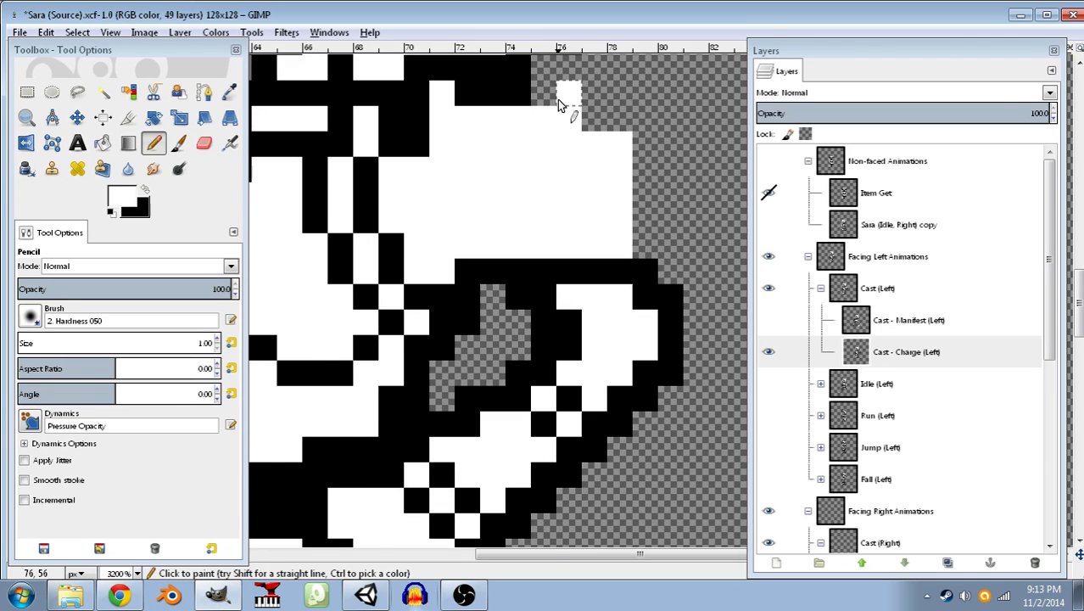
scroll(584, 305, up, 3)
mouse_move(616, 388)
mouse_down()
mouse_move(621, 329)
mouse_move(464, 336)
mouse_move(554, 334)
mouse_up()
key(ctrl+z)
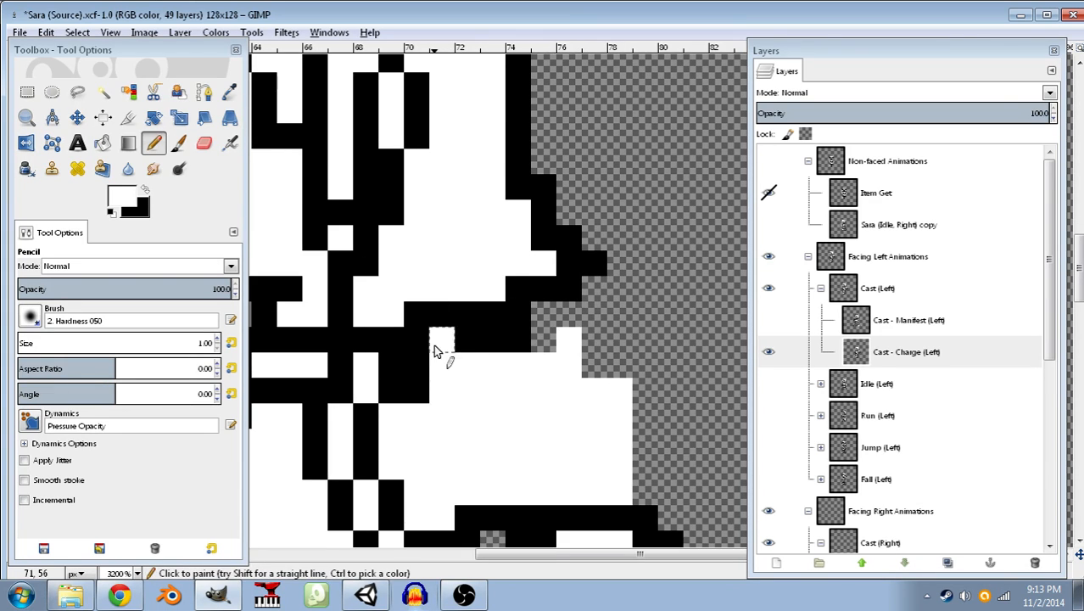
drag(433, 345, 583, 344)
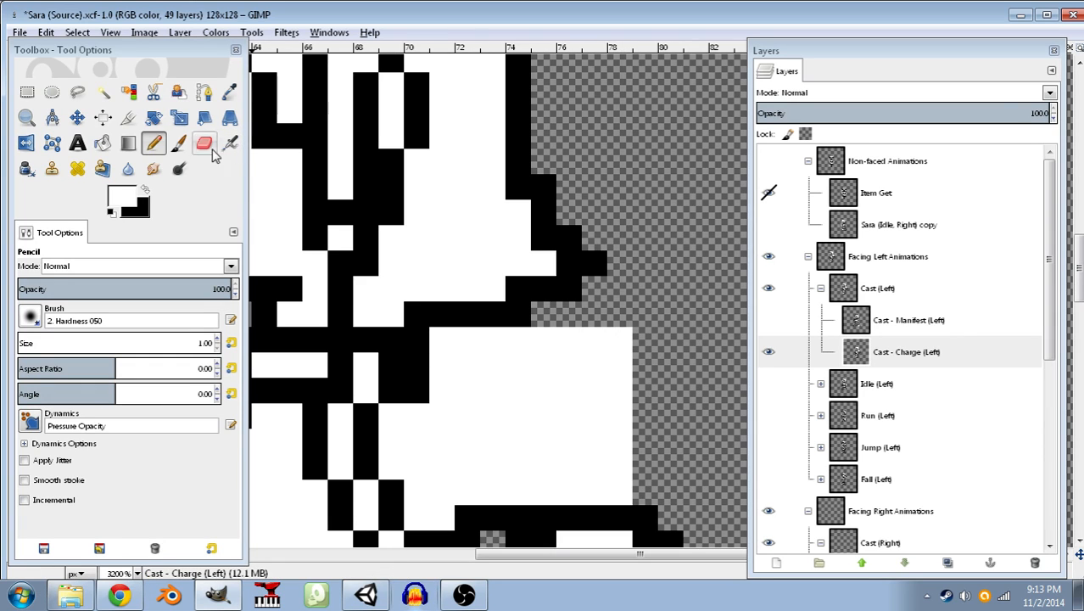
scroll(531, 375, down, 2)
drag(598, 396, 551, 391)
- Draw a black stepped diagonal outline from the neck to the elbow for the near arm, and whiten the leftover line inside the shoulder
click(147, 191)
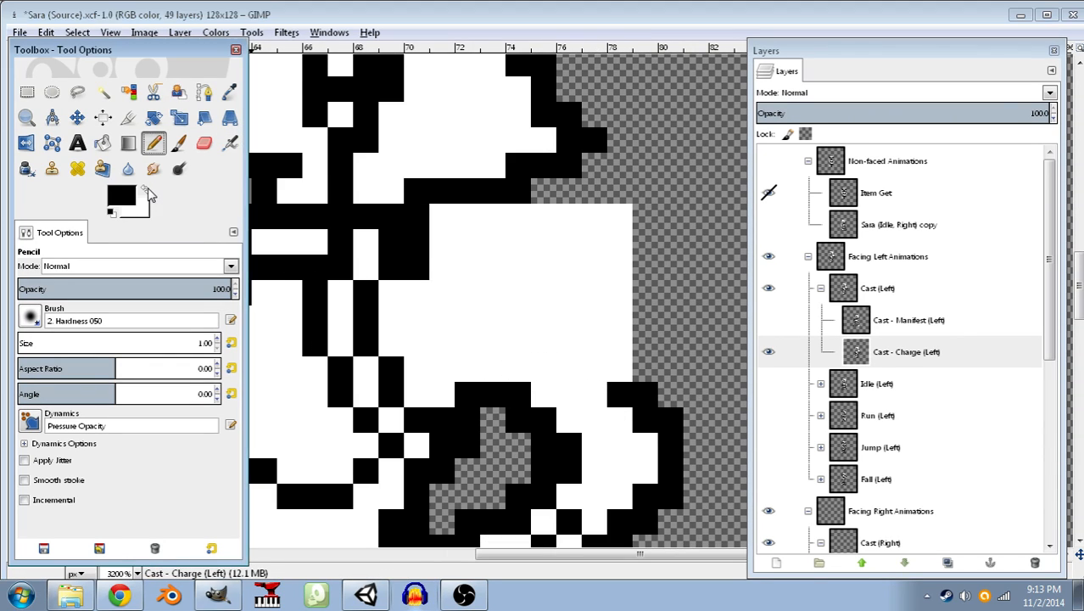
click(619, 370)
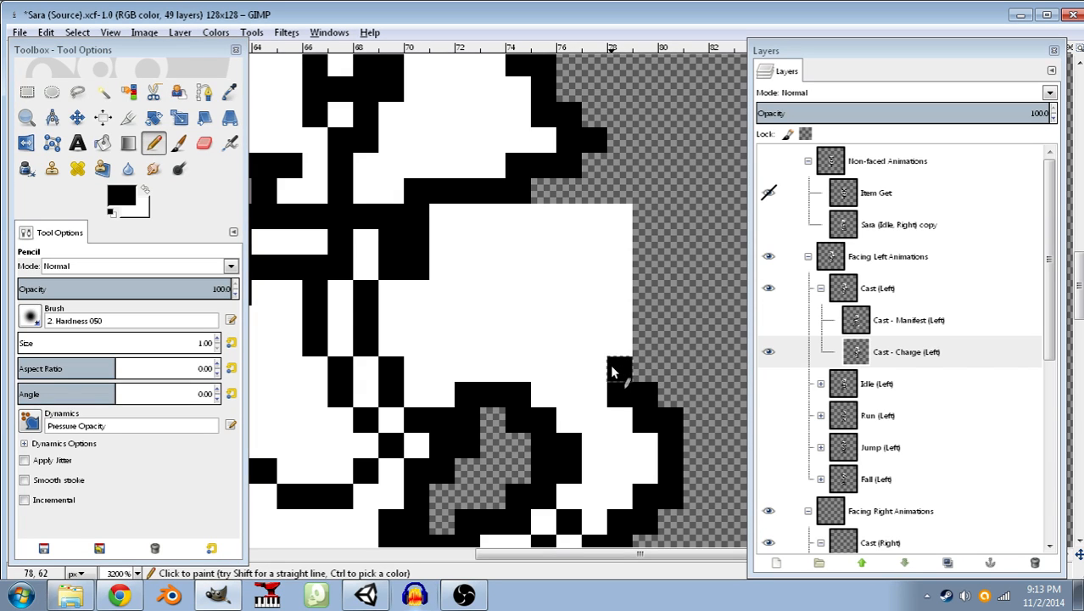
mouse_move(615, 371)
mouse_down()
mouse_move(599, 330)
mouse_move(552, 298)
mouse_move(551, 277)
mouse_move(520, 271)
mouse_move(520, 251)
mouse_move(471, 240)
mouse_move(466, 215)
mouse_move(423, 218)
mouse_up()
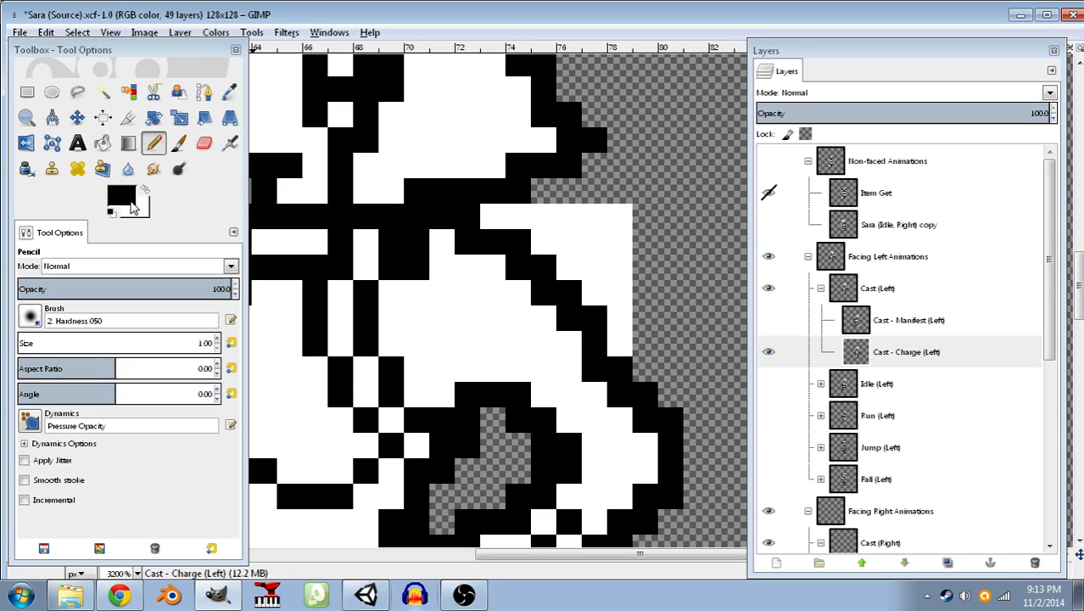
key(x)
drag(435, 266, 424, 257)
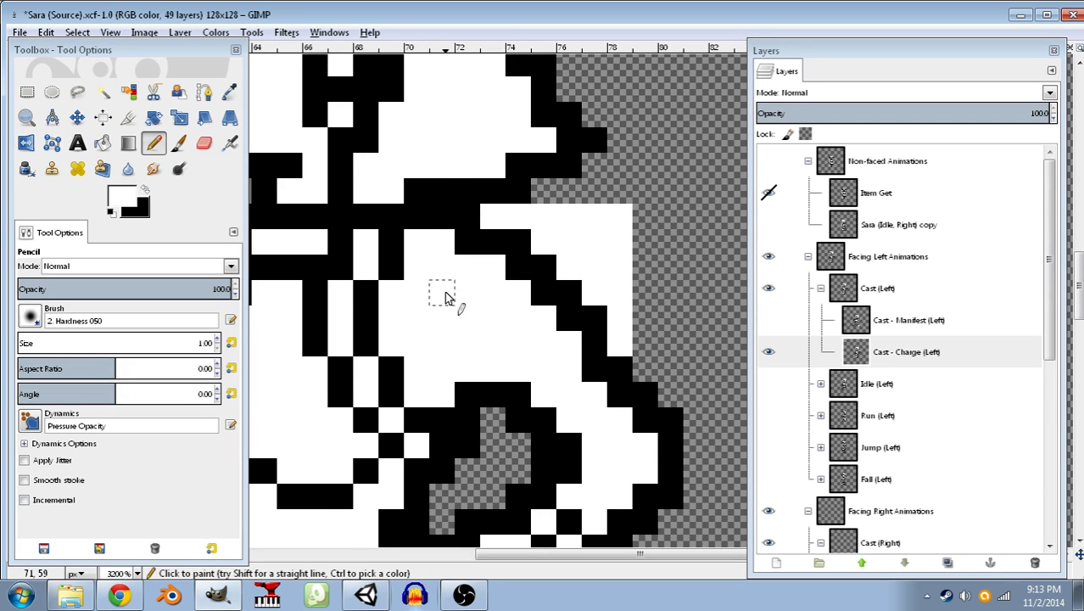
scroll(449, 292, down, 5)
- Draw the inner edge of the near upper arm in black above the gap between arm and torso
click(145, 191)
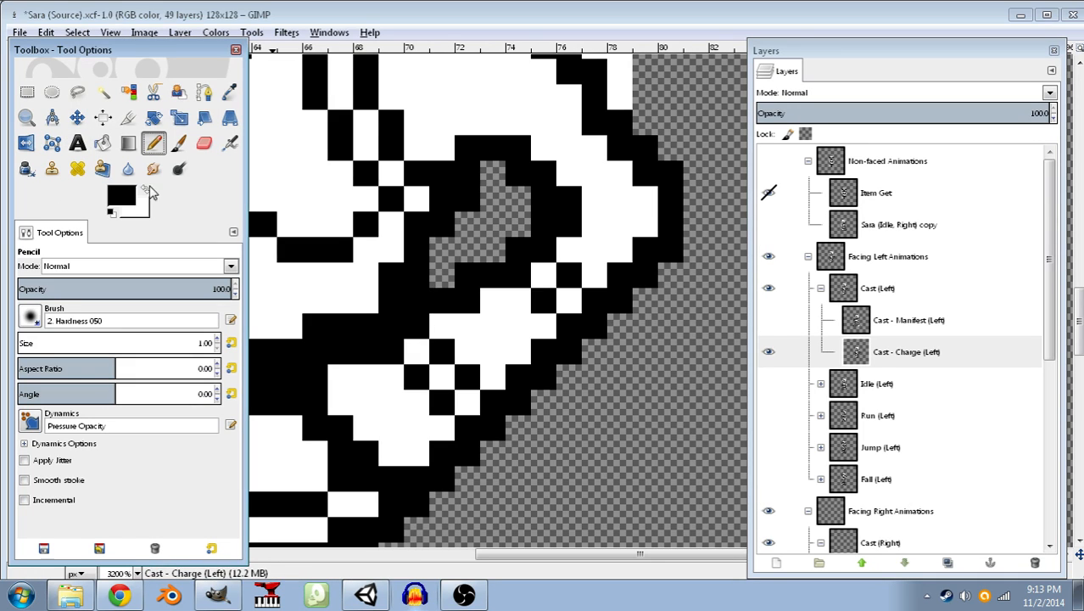
drag(496, 133, 472, 125)
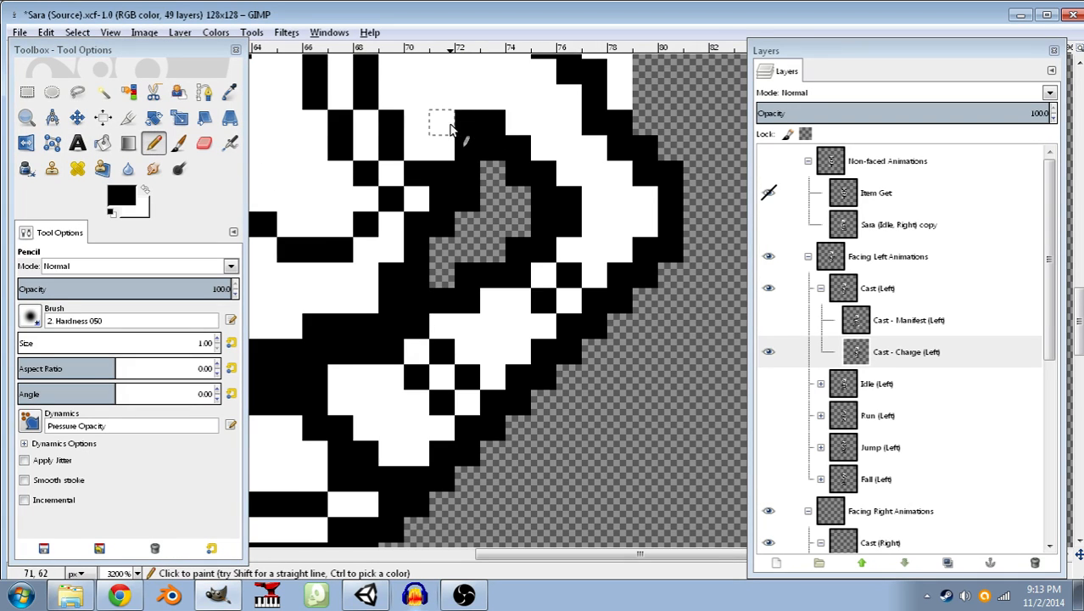
scroll(450, 129, up, 3)
drag(436, 244, 441, 226)
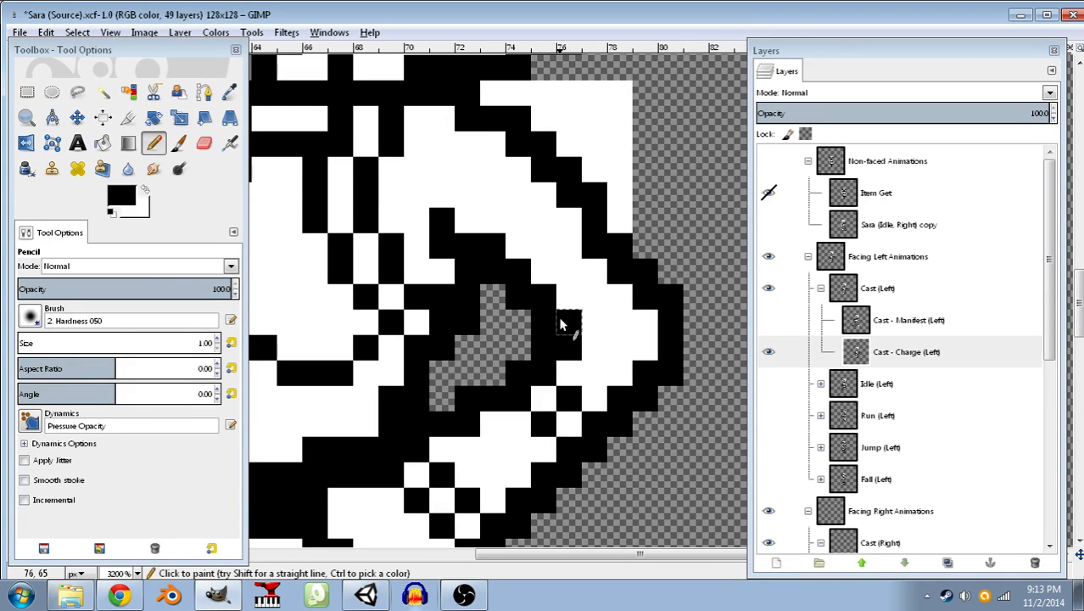
- Draw black bands across the grey far arm and touch up its shoulder pixels with the sampled grey
scroll(537, 290, down, 7)
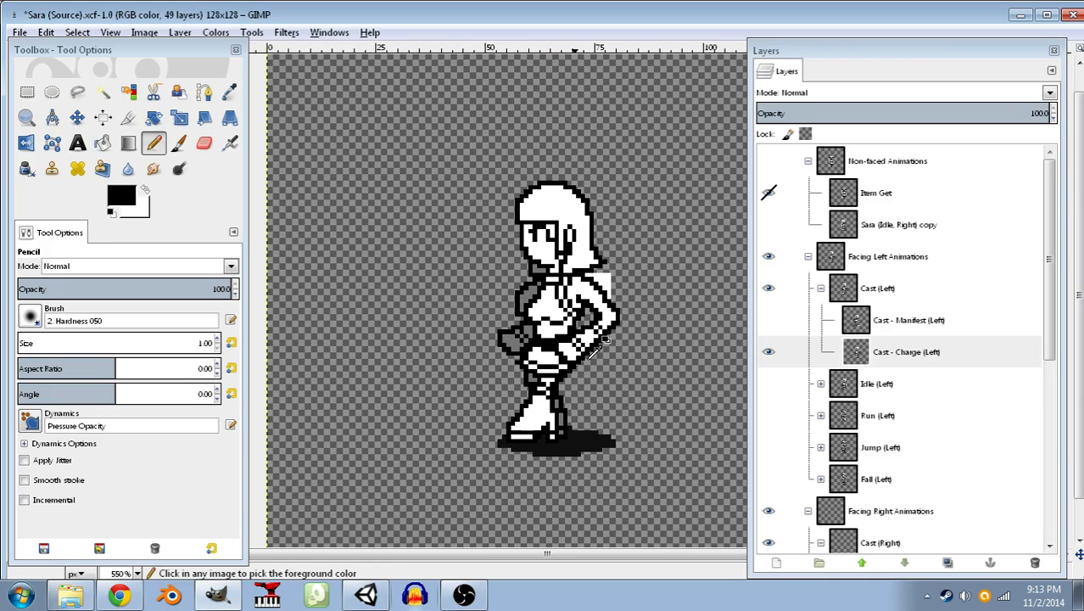
scroll(598, 352, down, 1)
scroll(598, 348, down, 1)
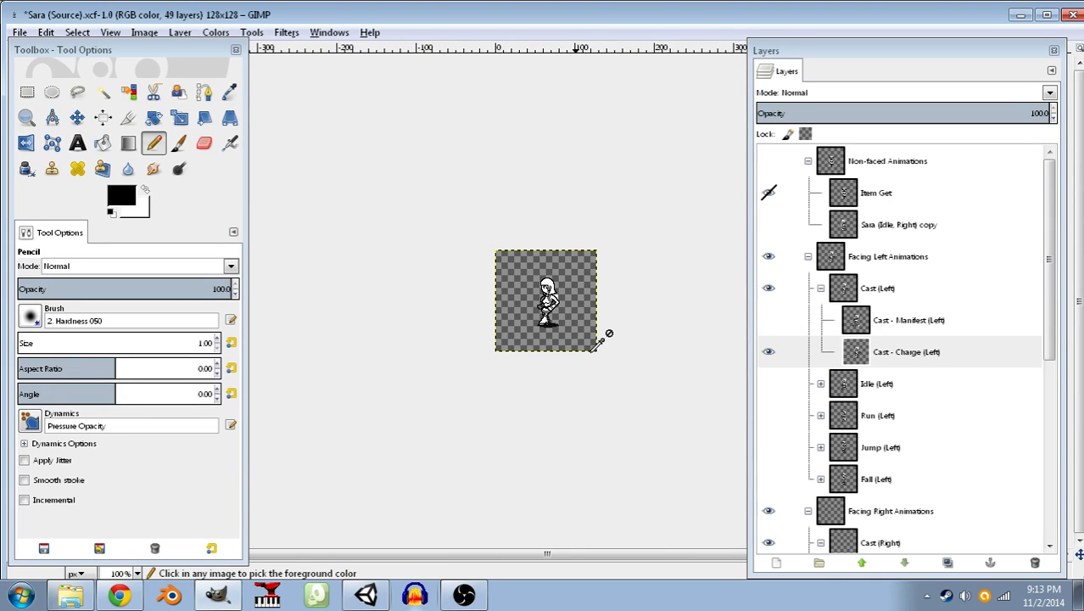
scroll(555, 307, up, 7)
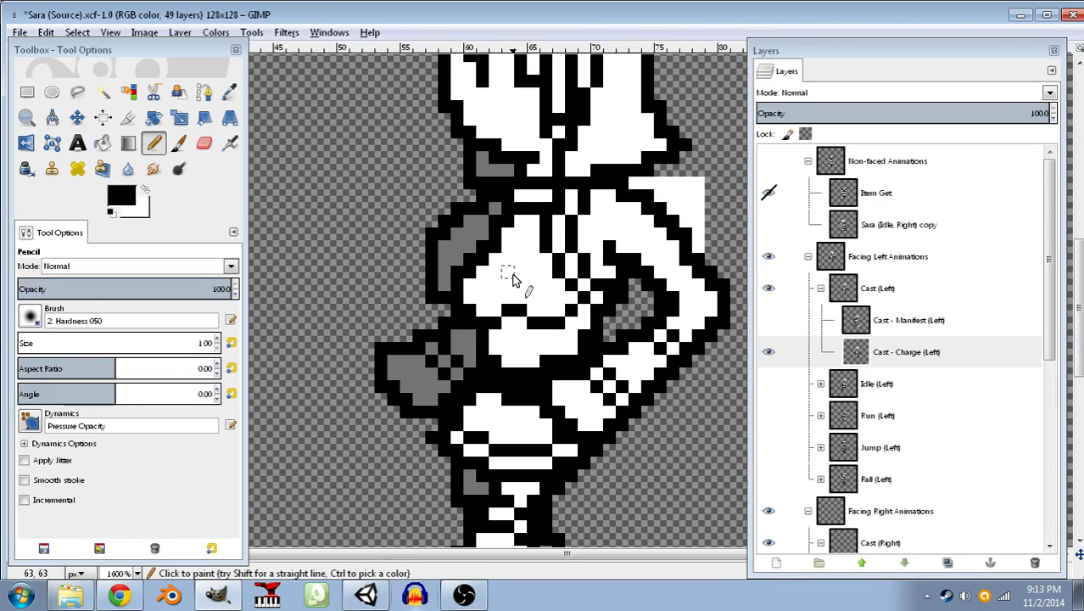
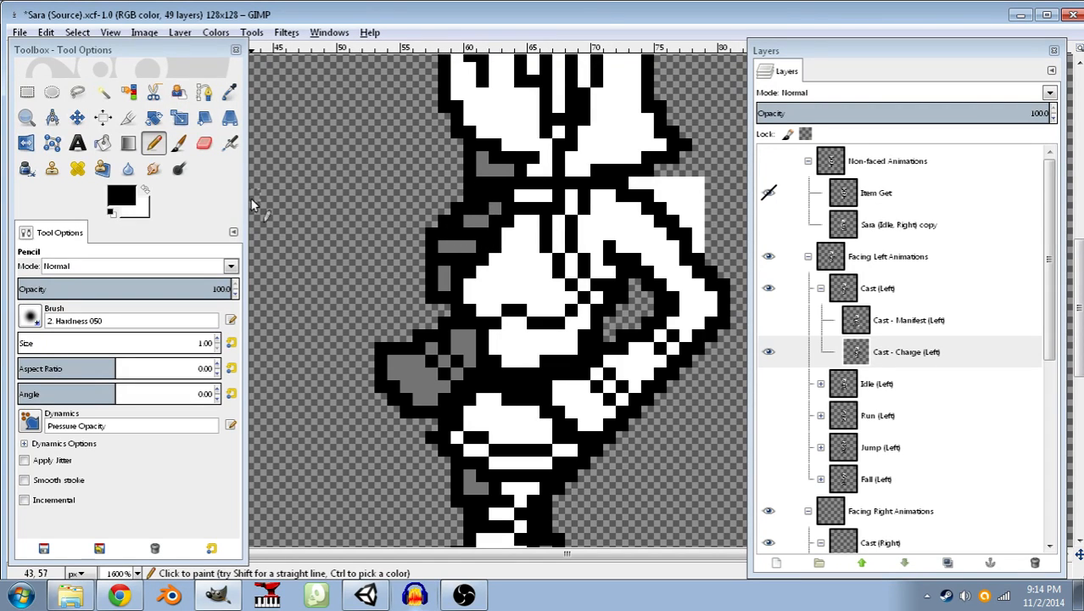
click(229, 92)
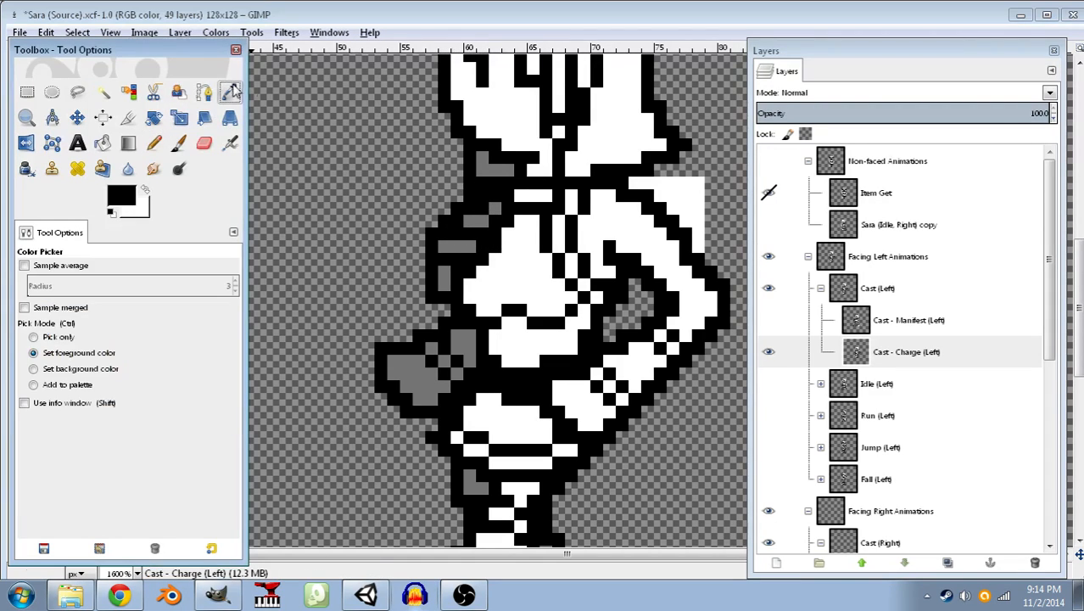
click(479, 226)
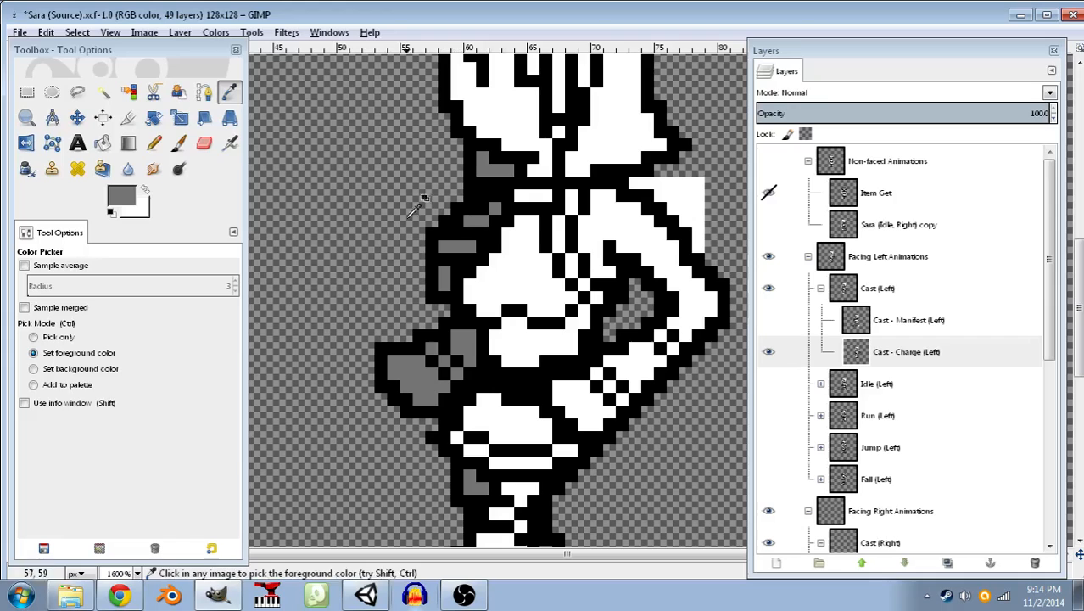
click(484, 210)
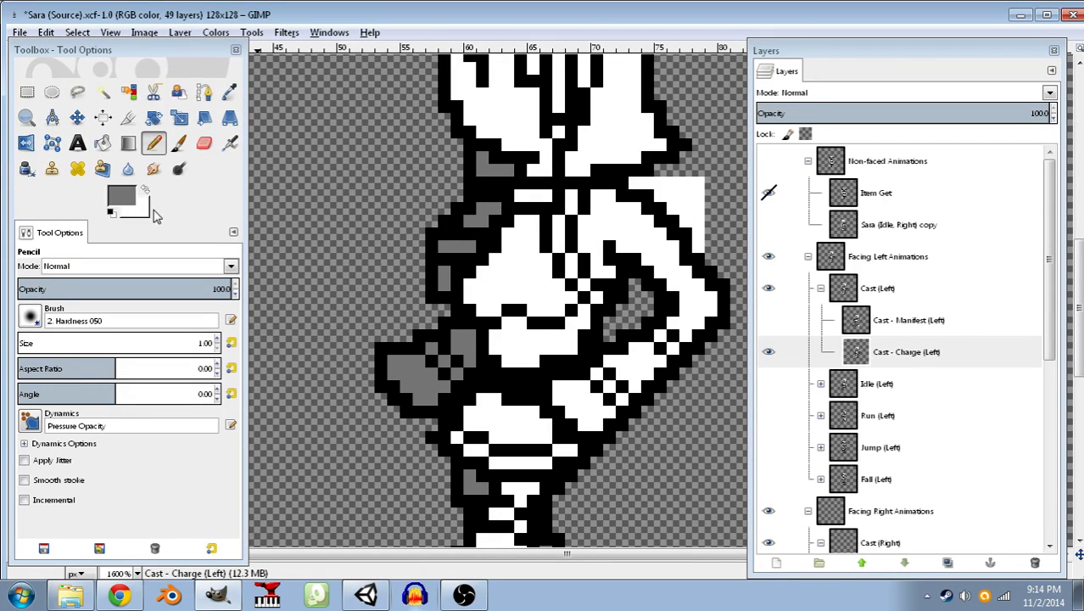
- Paint white over the outer lower part of the grey far arm above the glove on Cast - Charge (Left)
click(117, 202)
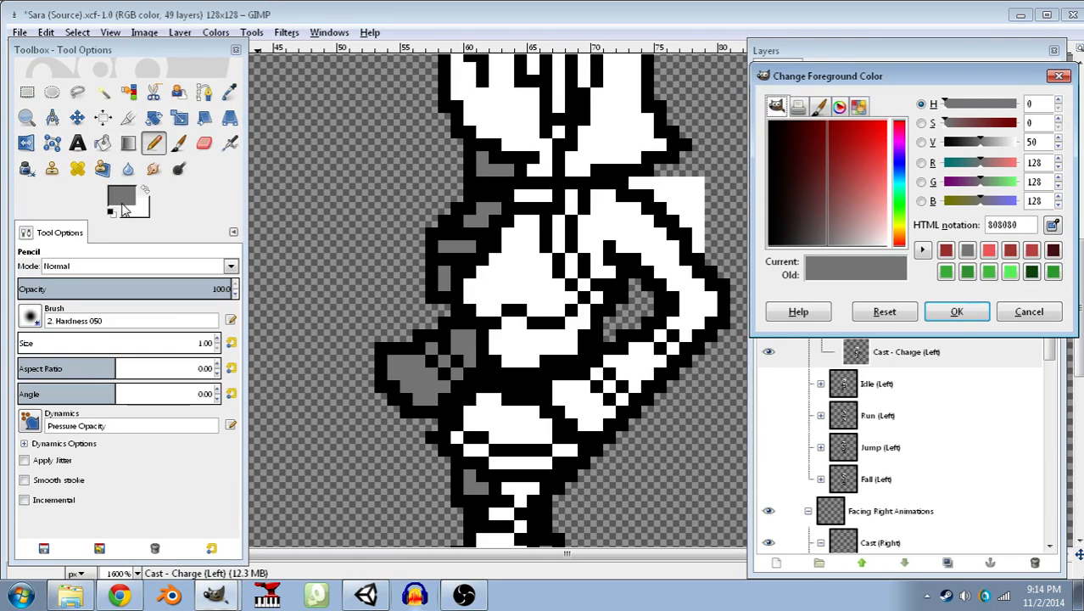
click(112, 212)
scroll(509, 225, up, 3)
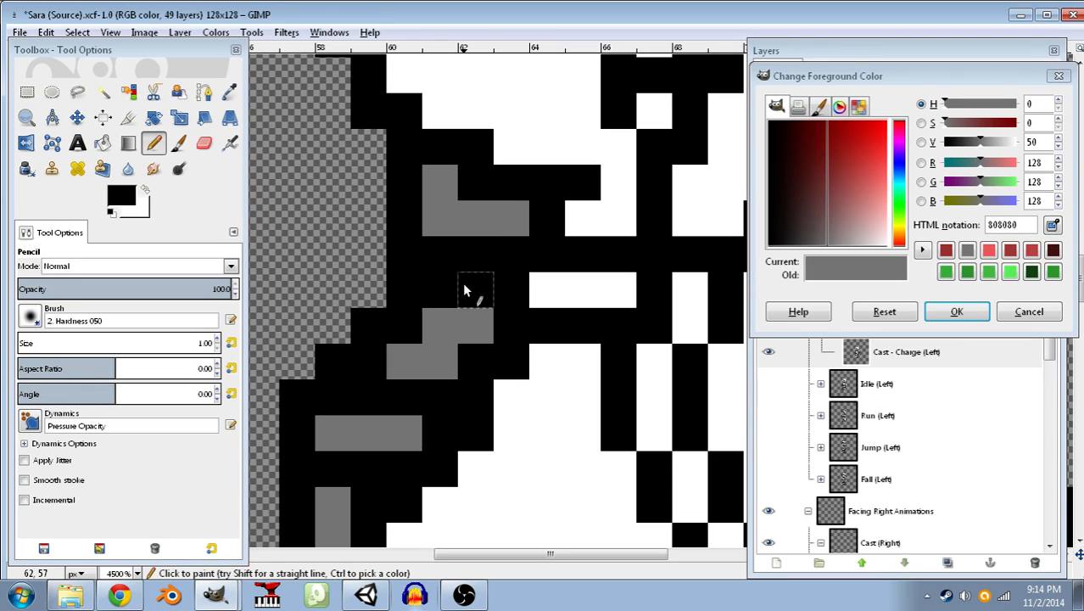
scroll(472, 313, down, 5)
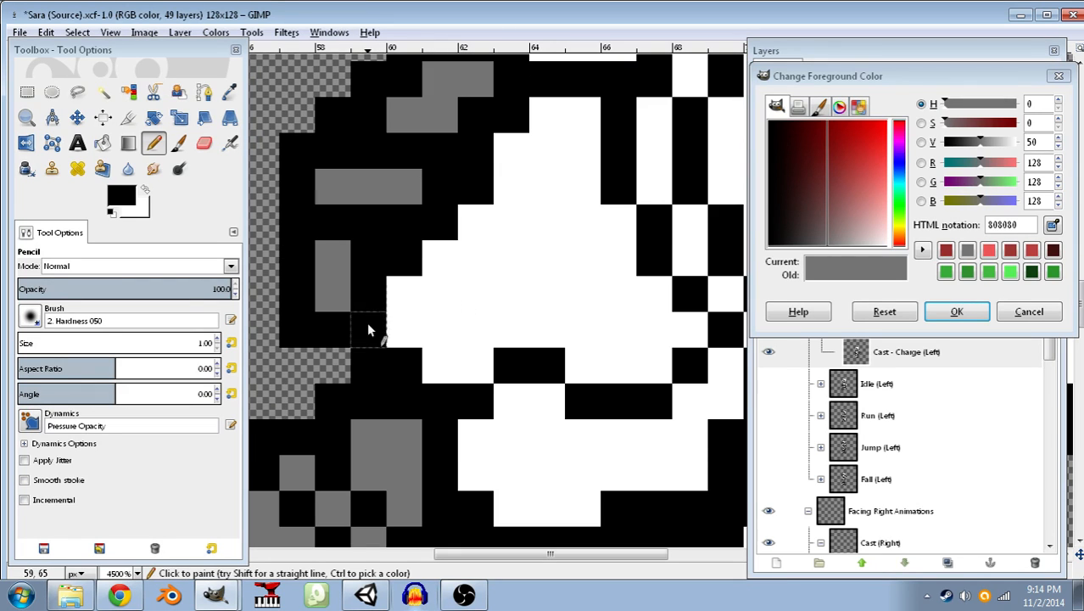
click(149, 189)
mouse_move(322, 331)
mouse_down()
mouse_move(329, 358)
mouse_move(336, 255)
mouse_move(306, 288)
mouse_move(300, 394)
mouse_move(321, 333)
mouse_up()
- Select the white patches beside the far arm and behind the shoulder, make them transparent with Color to Alpha, and clear the selection
click(103, 92)
click(320, 331)
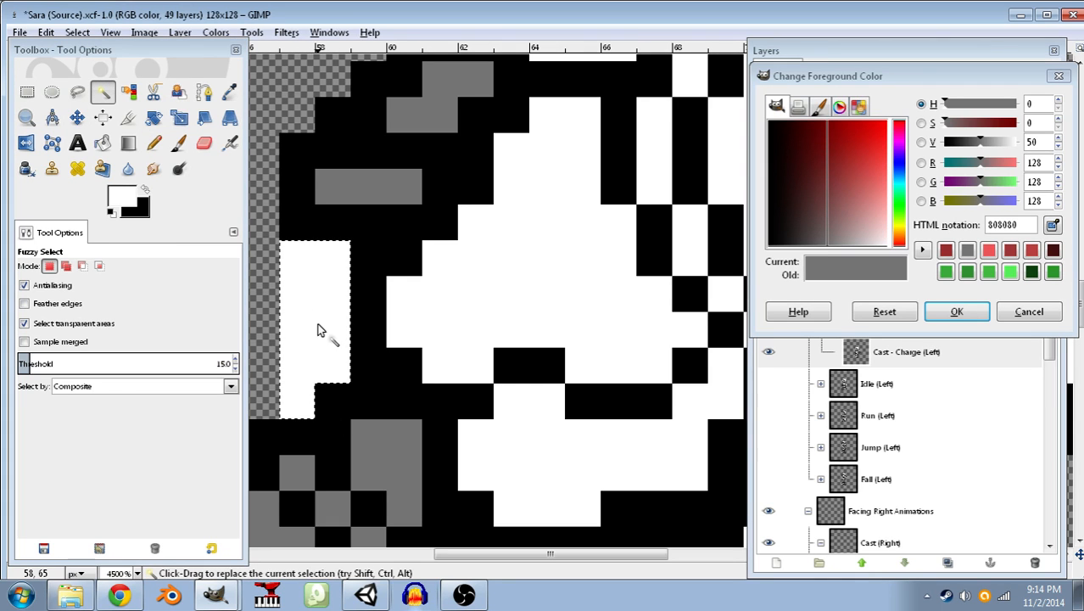
scroll(513, 293, down, 4)
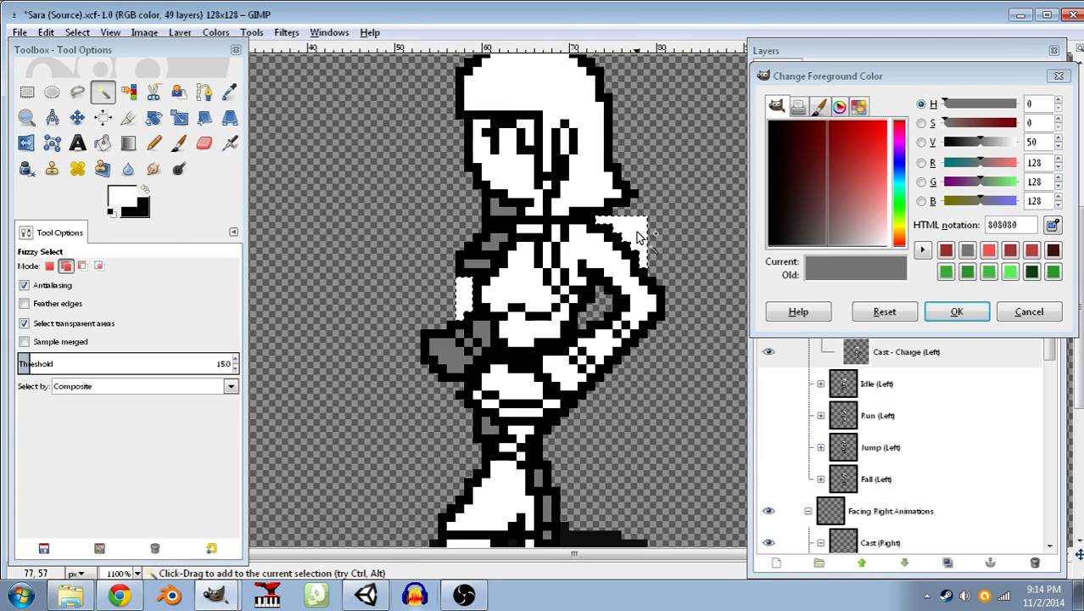
click(218, 34)
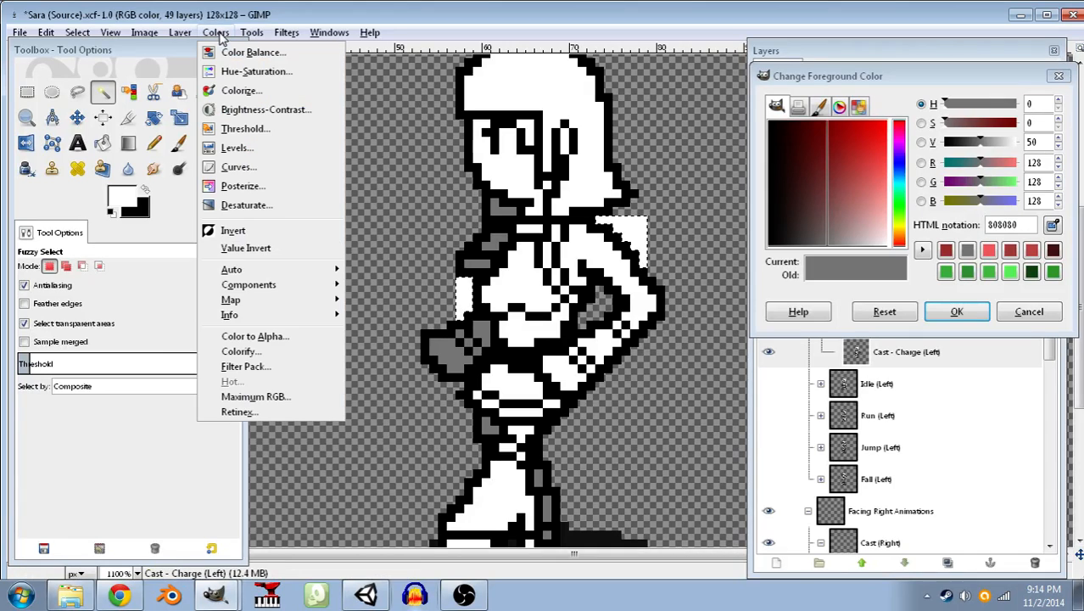
click(244, 338)
click(543, 377)
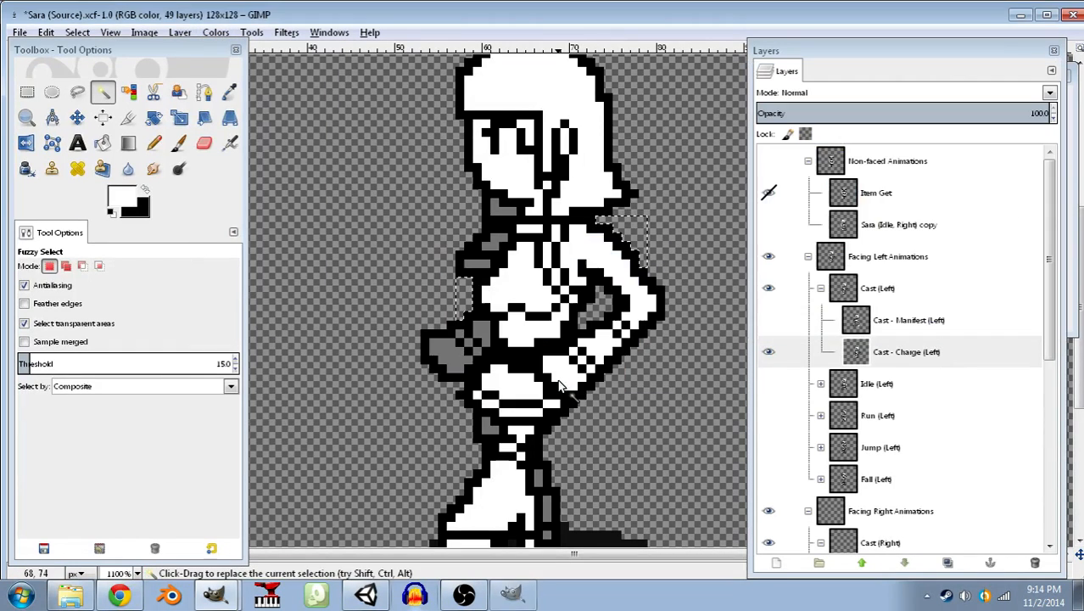
click(77, 33)
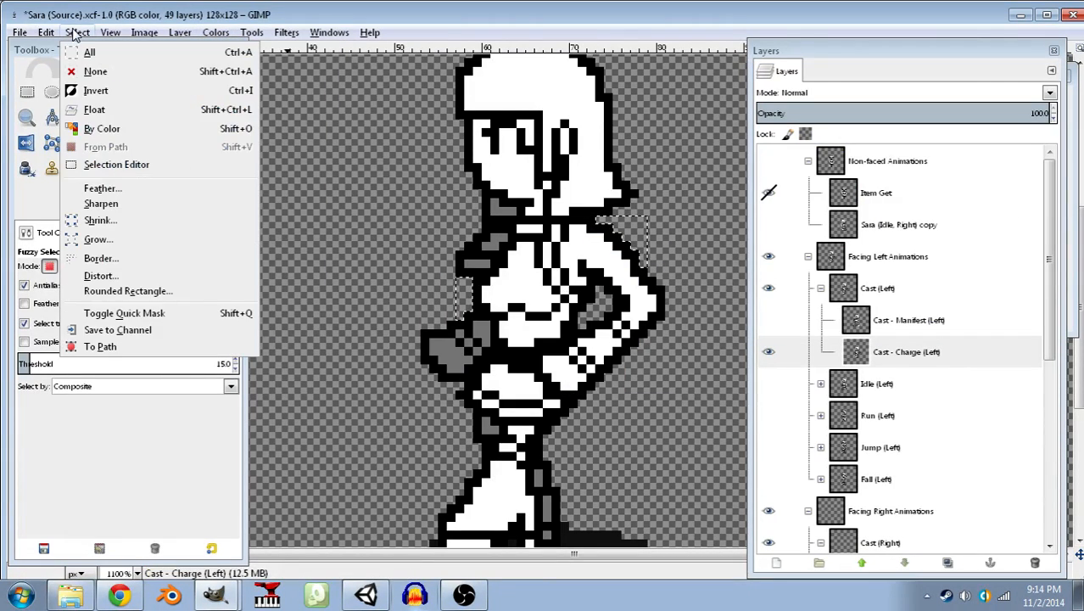
click(93, 73)
- Show the Cast - Manifest (Left) frame in place of Cast - Charge (Left)
scroll(594, 286, down, 8)
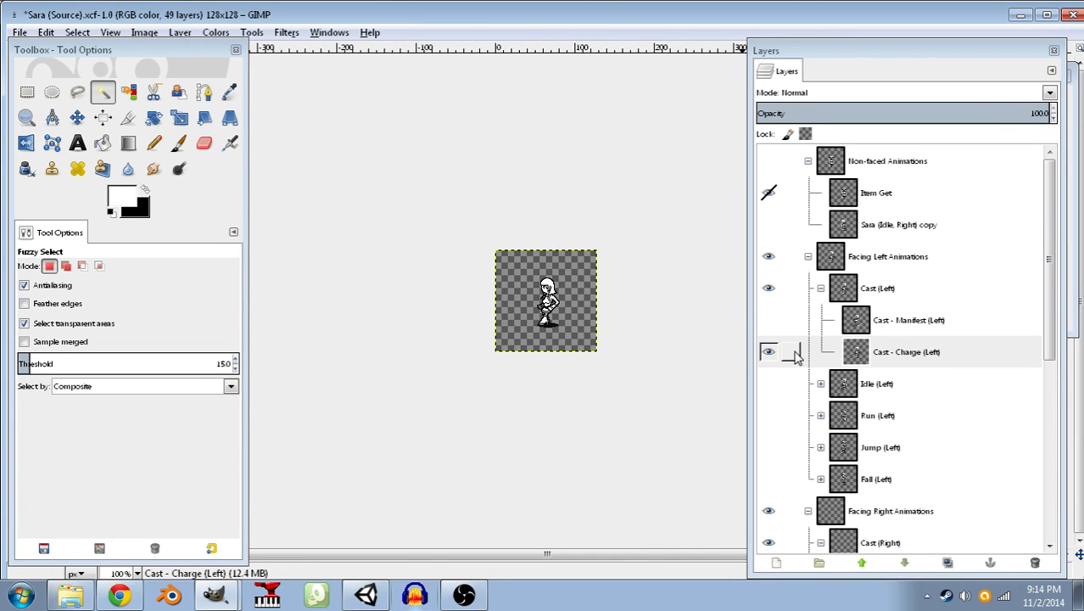
click(772, 322)
click(770, 355)
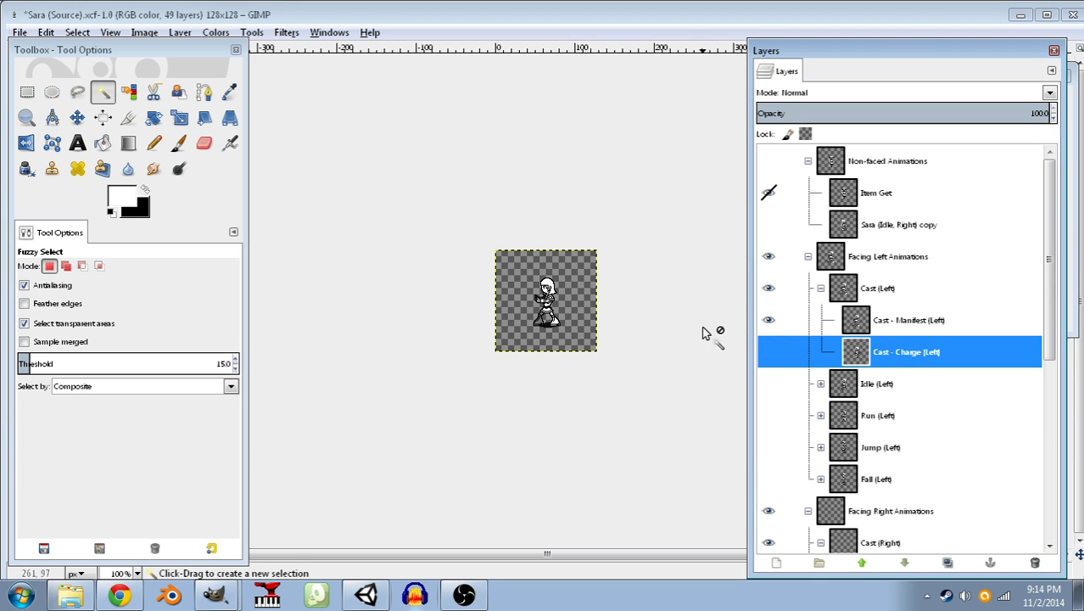
scroll(529, 351, up, 10)
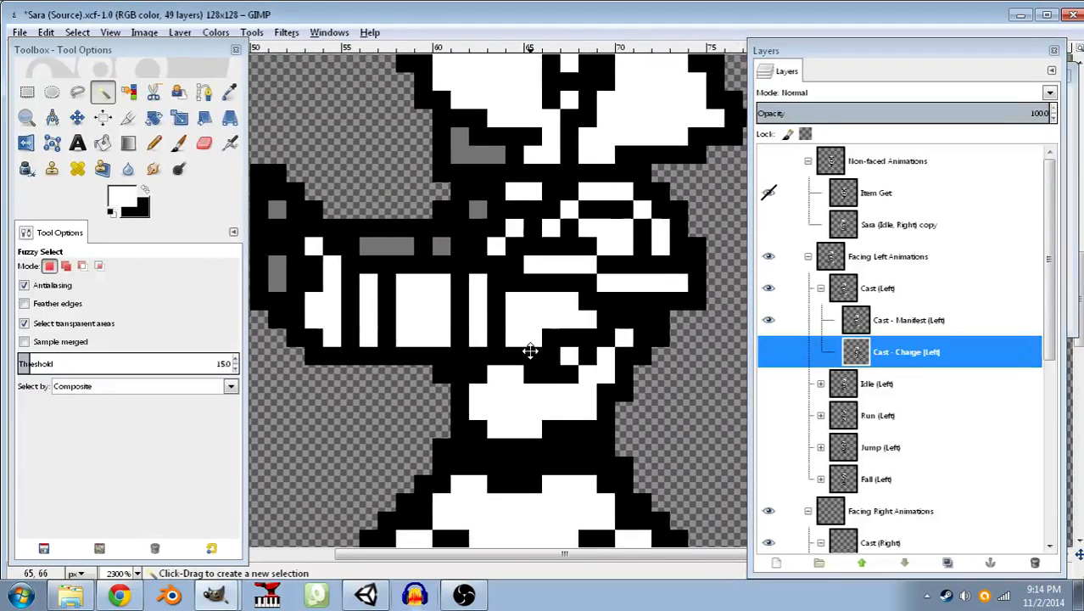
drag(530, 351, 538, 383)
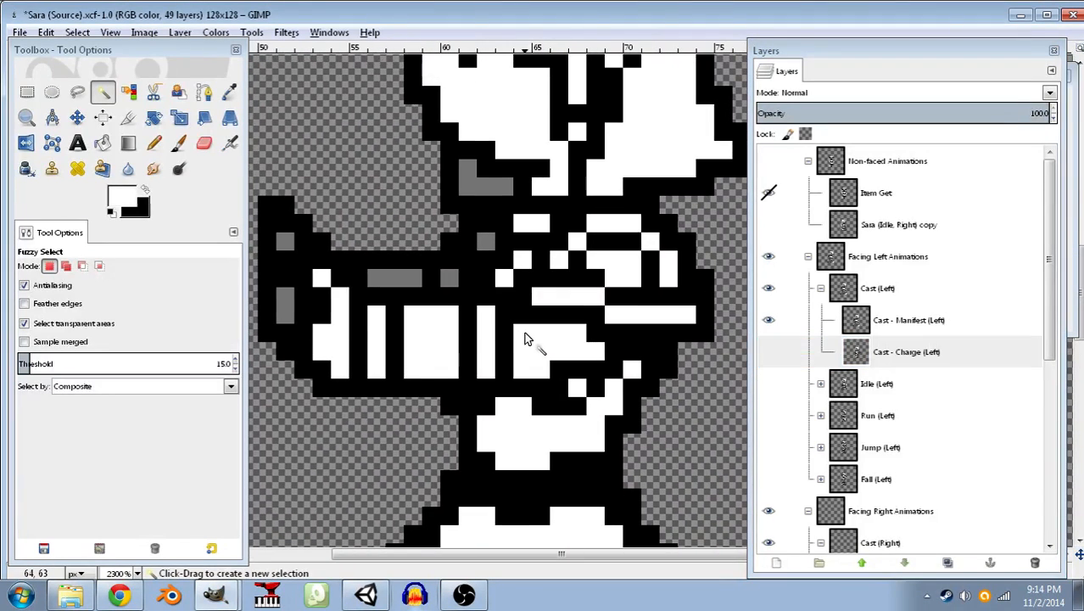
- Pencil a black pixel into the corner between the far shoulder and raised forearm on the Cast - Manifest (Left) layer
click(144, 190)
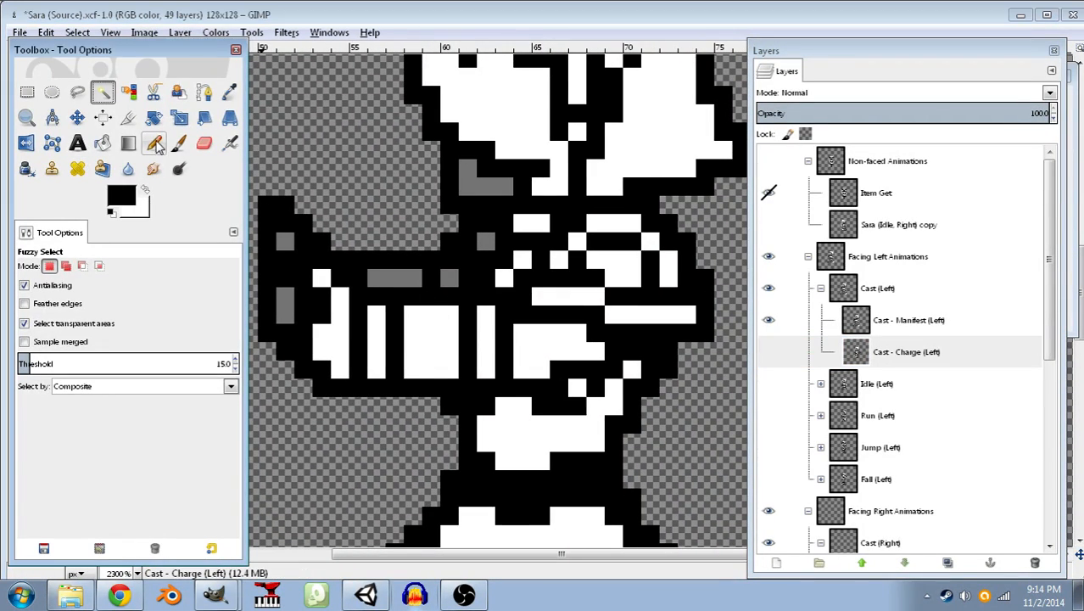
click(153, 142)
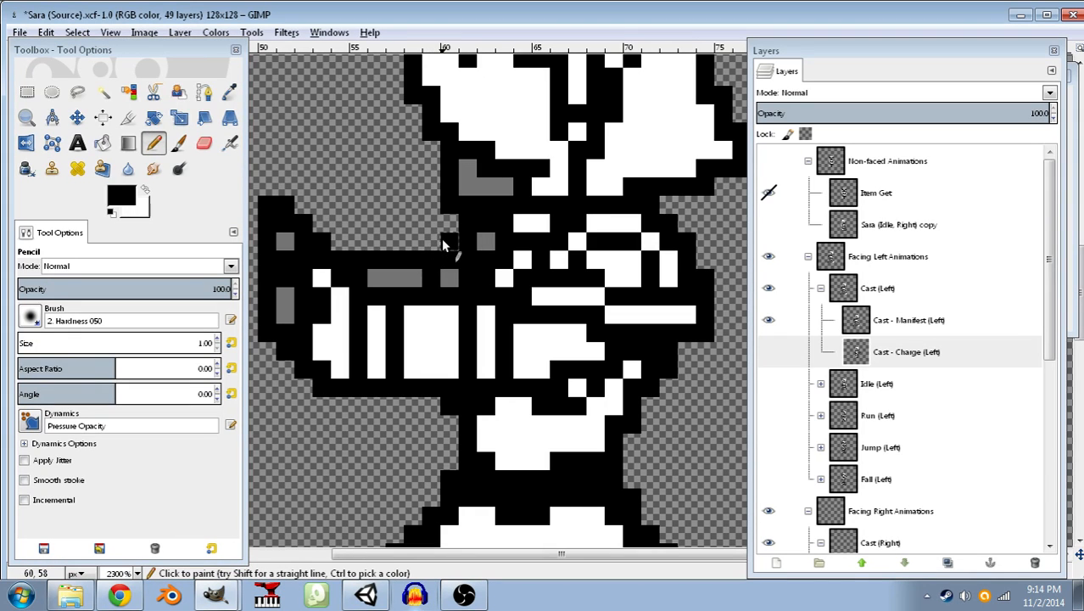
click(887, 322)
click(433, 252)
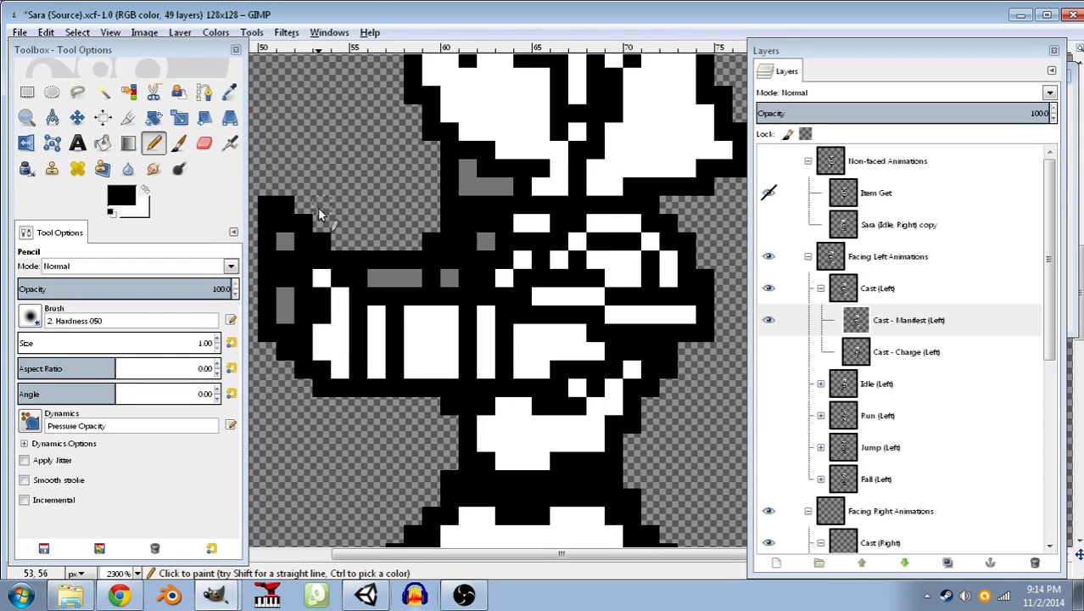
- Extend the far shoulder's grey patch with the sampled grey and paint black over the inner part of the grey patch above it
key(o)
click(485, 241)
key(n)
click(485, 224)
click(112, 213)
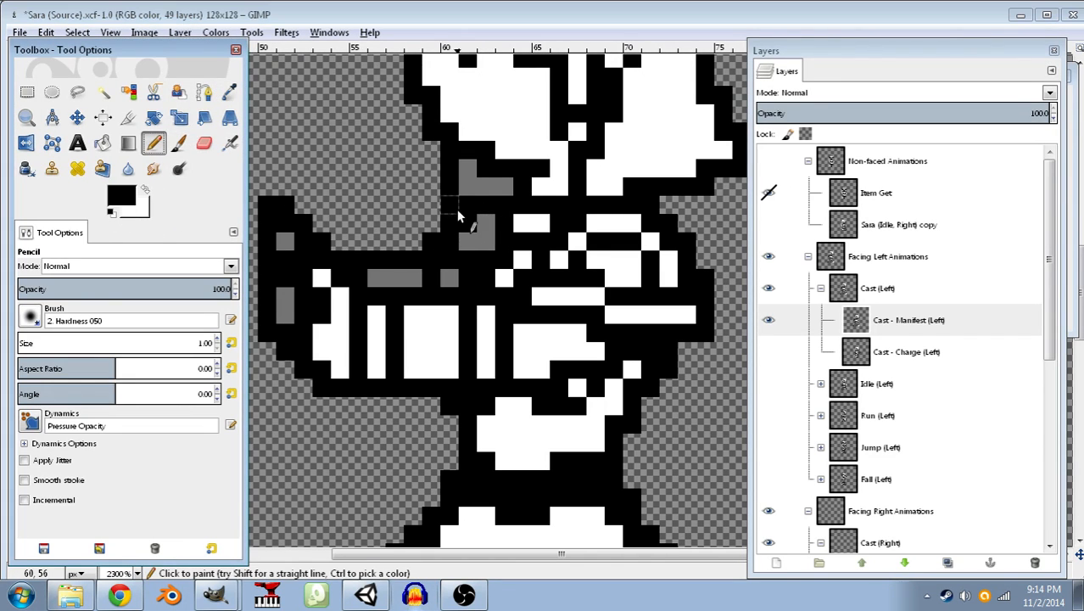
drag(491, 187, 507, 186)
click(433, 243)
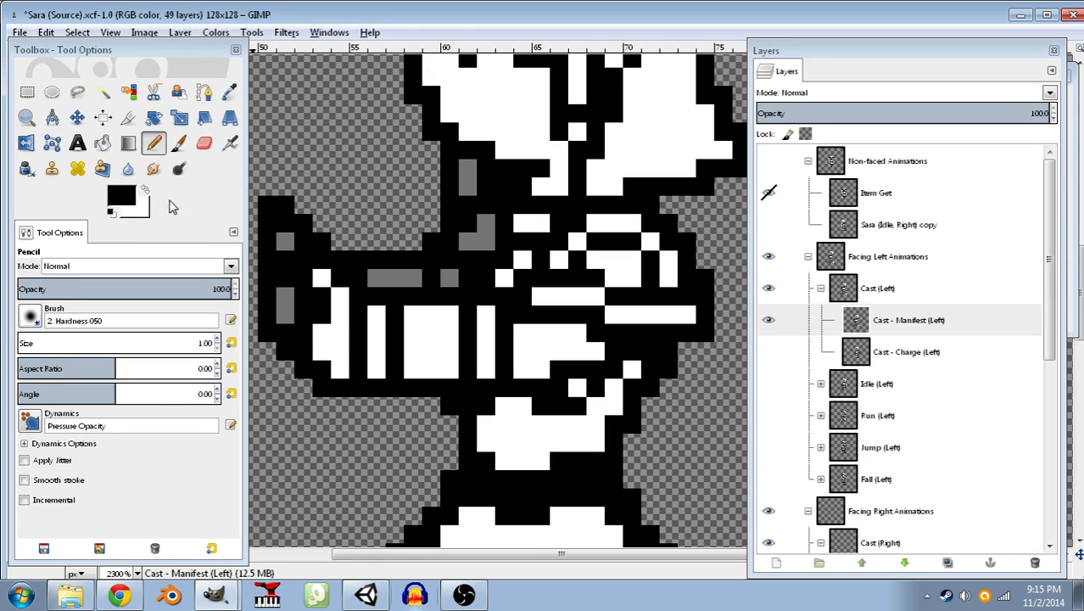
- Paint white over the near shoulder, upper arm and back area, covering the old mirrored line work
click(145, 191)
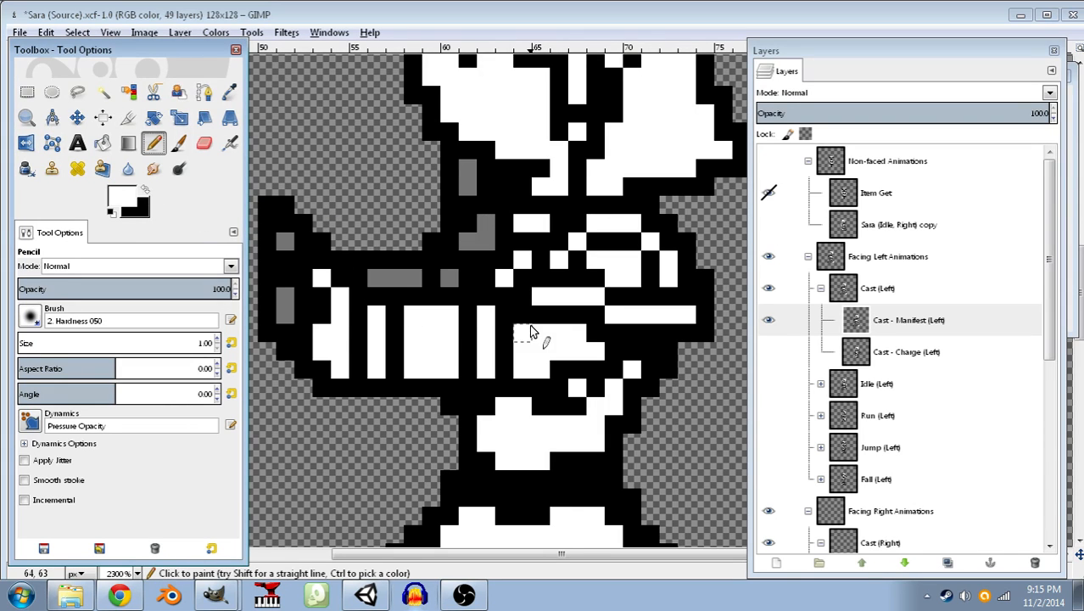
mouse_move(614, 335)
mouse_down()
mouse_move(533, 310)
mouse_move(596, 317)
mouse_move(537, 310)
mouse_move(540, 294)
mouse_up()
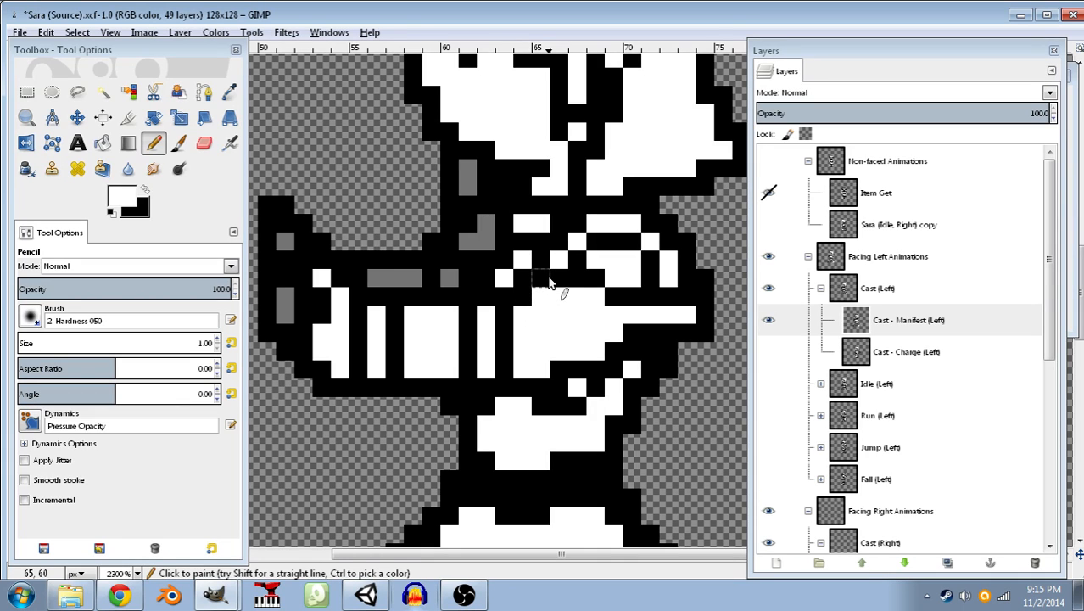
mouse_move(548, 283)
mouse_down()
mouse_move(604, 246)
mouse_move(594, 288)
mouse_move(637, 295)
mouse_move(634, 247)
mouse_move(612, 239)
mouse_move(645, 211)
mouse_move(674, 242)
mouse_move(680, 274)
mouse_move(668, 289)
mouse_move(680, 290)
mouse_move(679, 227)
mouse_move(698, 279)
mouse_move(704, 332)
mouse_move(631, 332)
mouse_move(613, 367)
mouse_move(558, 370)
mouse_up()
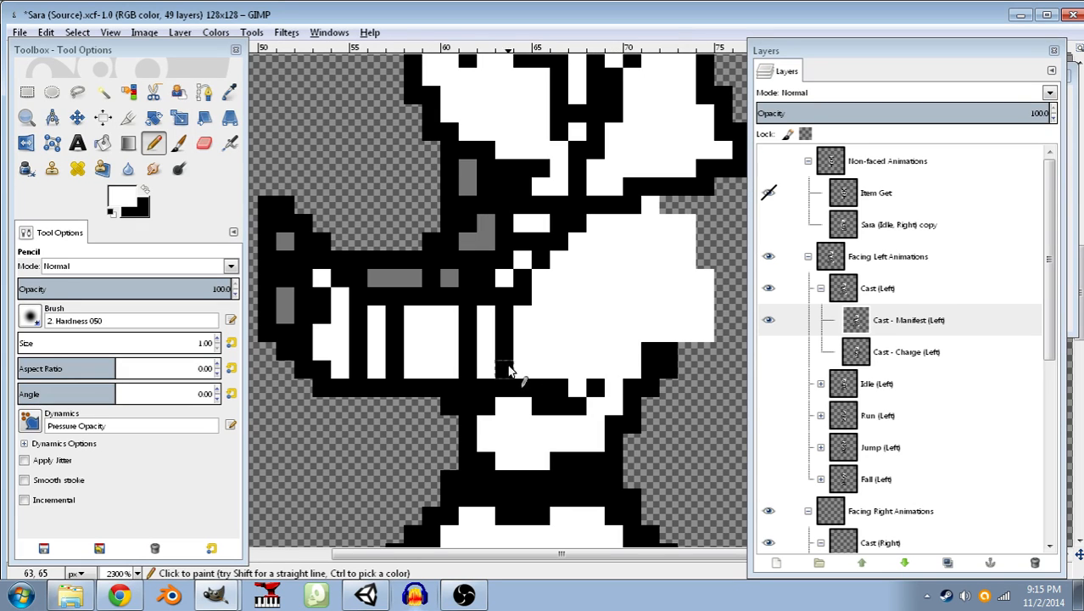
- Draw a new black outline for the near upper arm from elbow to shoulder, and the back outline behind it
click(146, 191)
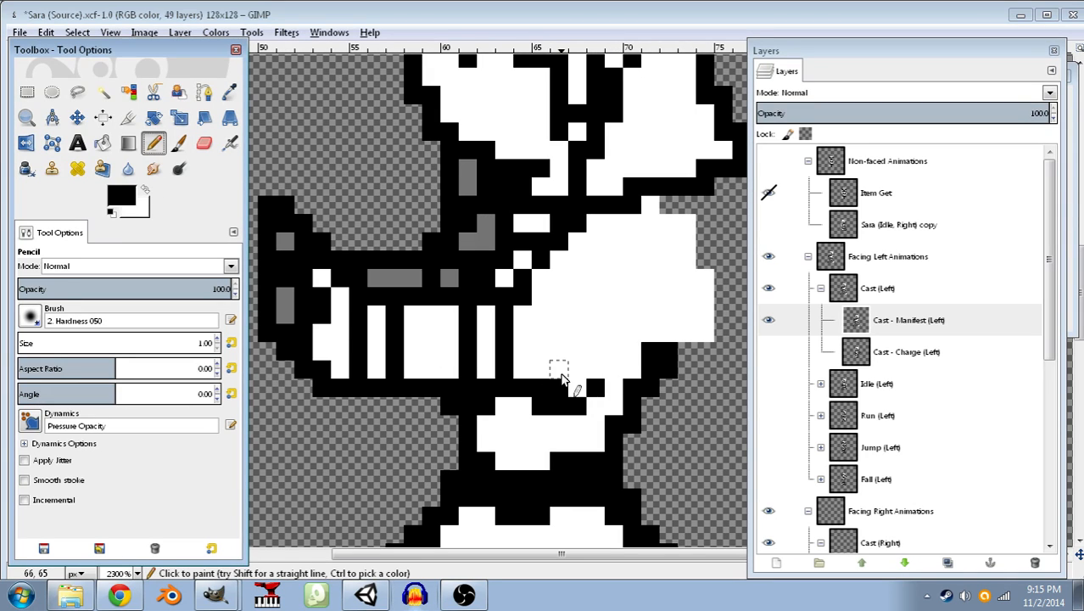
mouse_move(562, 375)
mouse_down()
mouse_move(581, 380)
mouse_move(597, 337)
mouse_move(631, 300)
mouse_move(632, 281)
mouse_move(649, 285)
mouse_move(653, 243)
mouse_move(630, 219)
mouse_up()
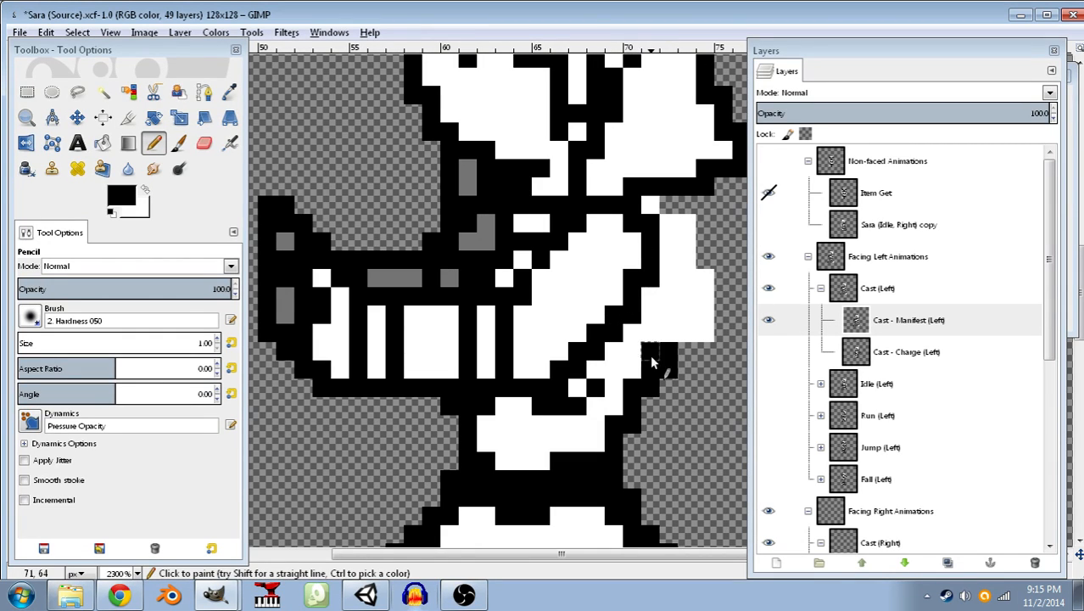
drag(657, 366, 670, 238)
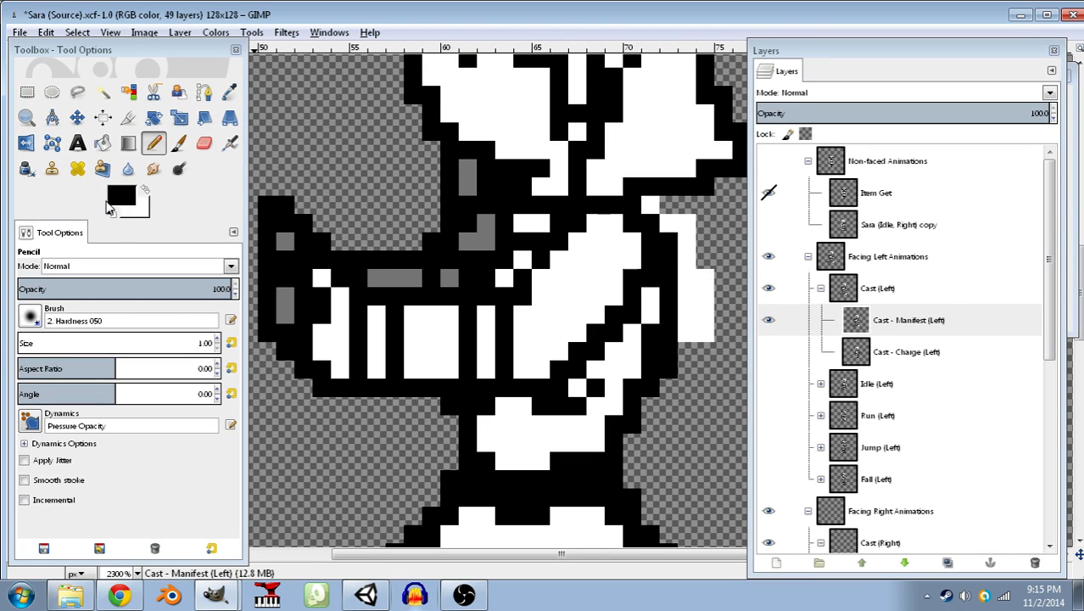
- Paint the leftover outline behind the back white and add one black pixel below the near upper arm
click(147, 193)
mouse_move(668, 367)
mouse_down()
mouse_move(668, 353)
mouse_move(699, 359)
mouse_up()
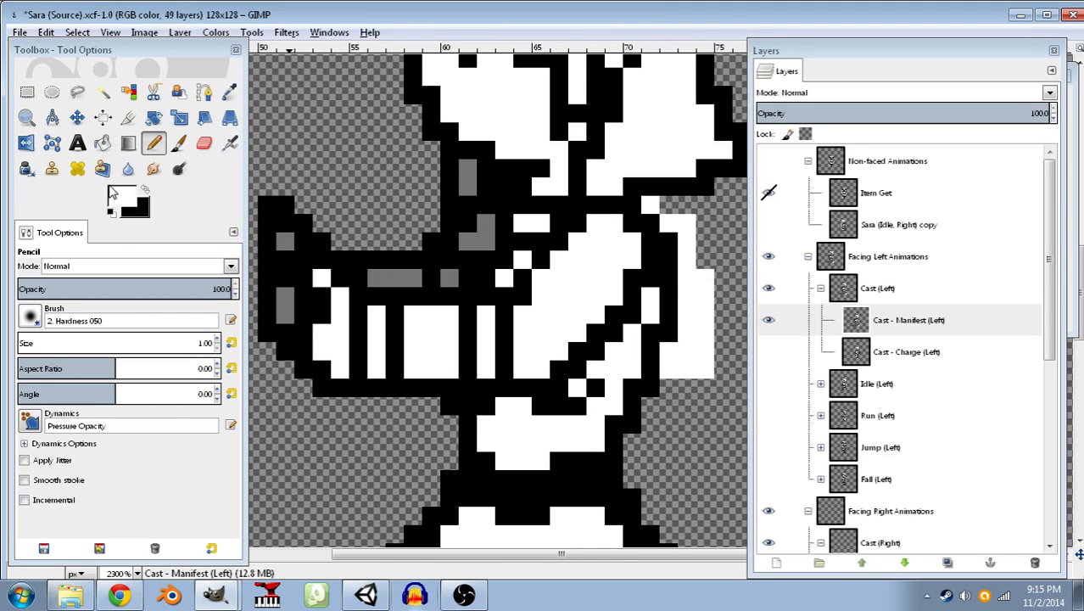
click(150, 192)
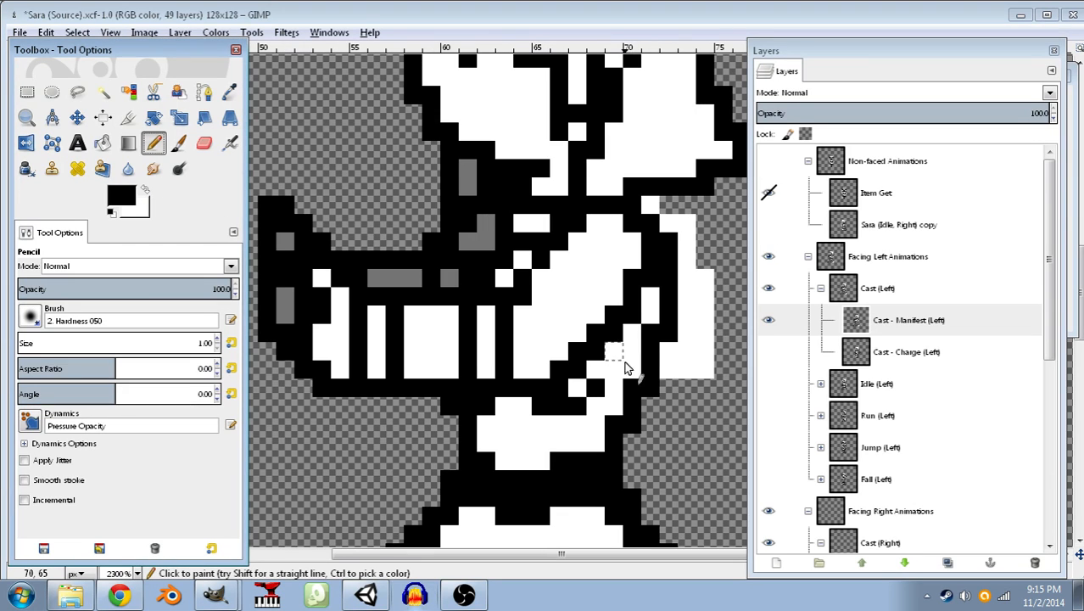
click(618, 376)
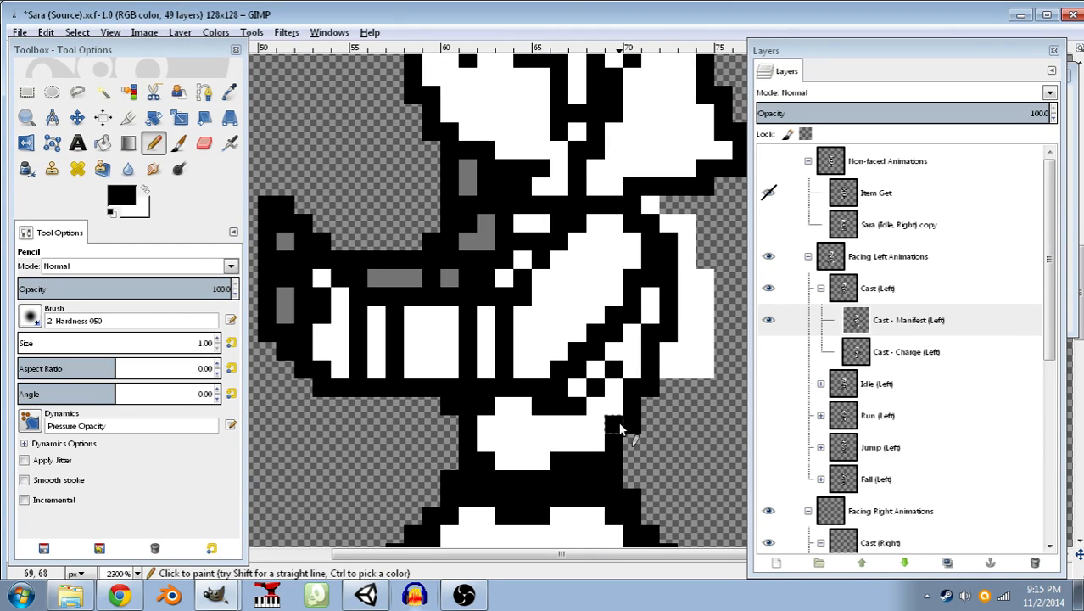
- Fill the gap above the white patch behind the shoulder with white to form one connected area
click(103, 92)
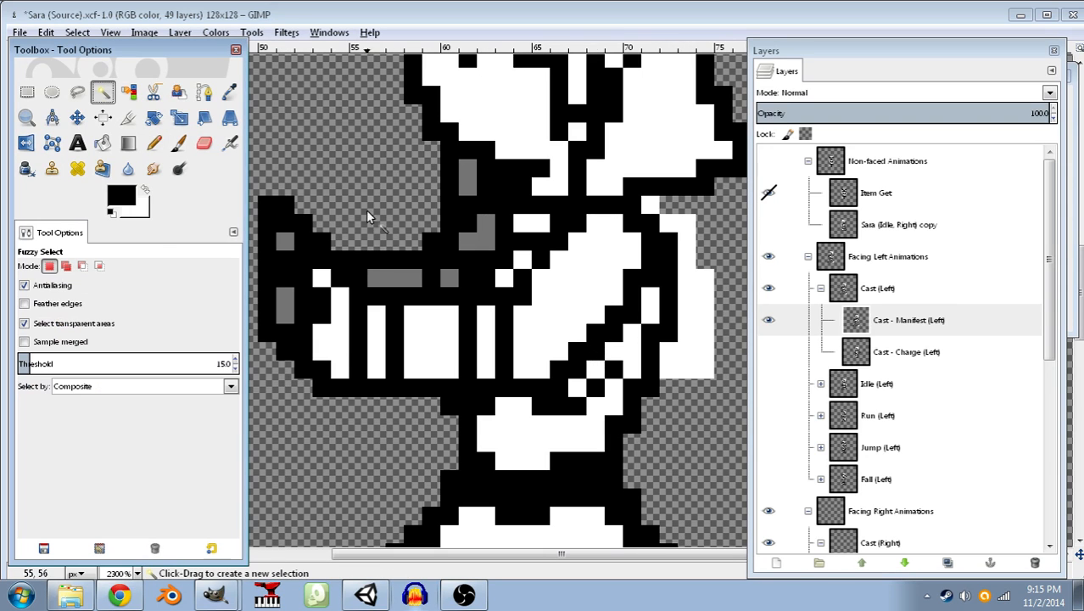
click(149, 192)
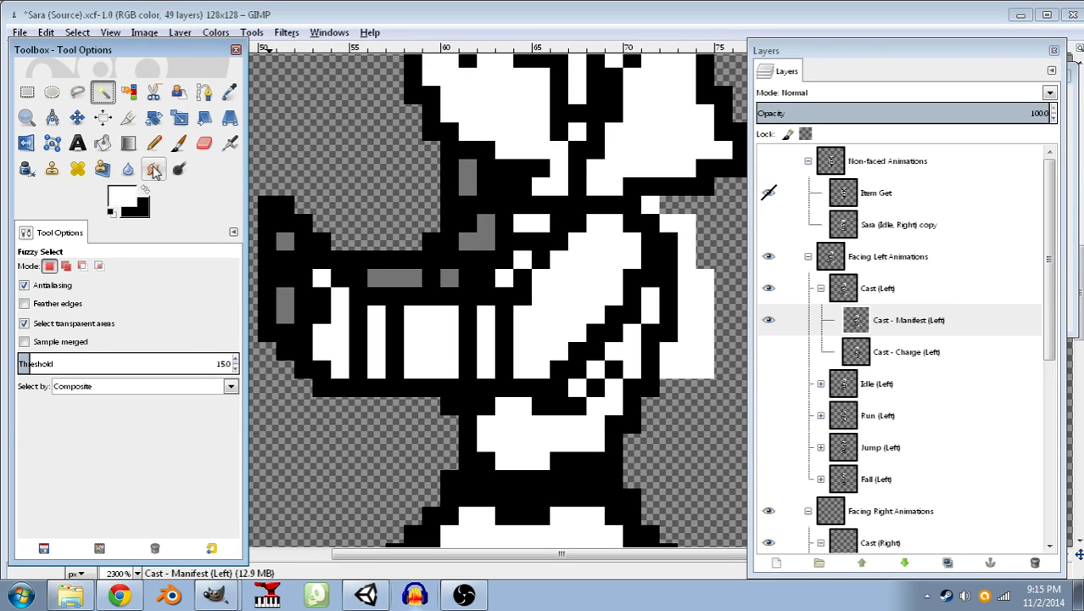
click(161, 145)
drag(670, 209, 709, 212)
- Select the white patch behind the back, make it transparent with Color to Alpha, and clear the selection
key(u)
click(687, 237)
click(216, 32)
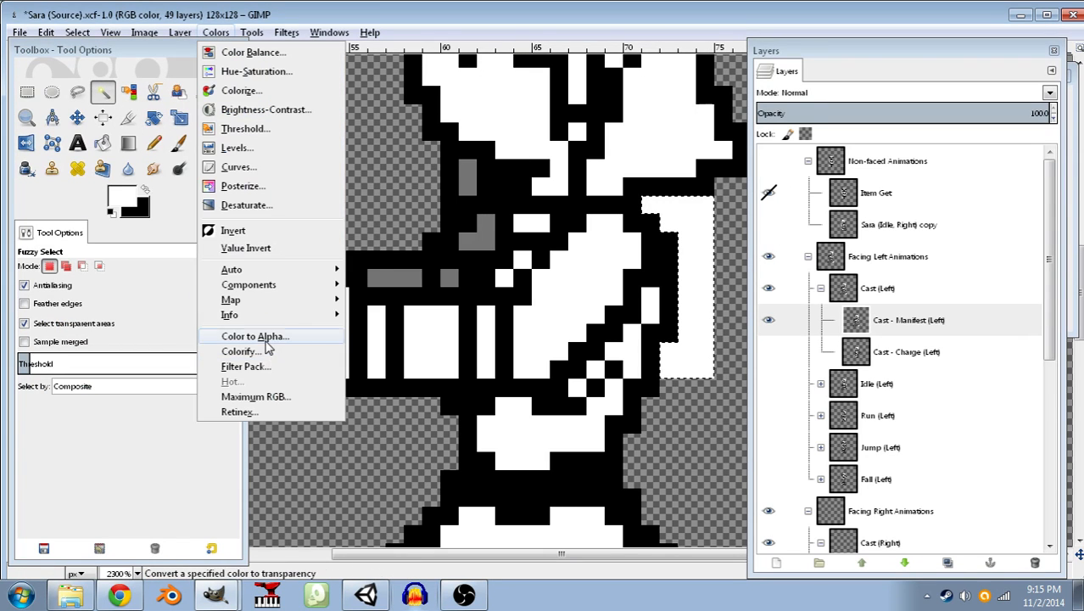
click(271, 340)
click(553, 378)
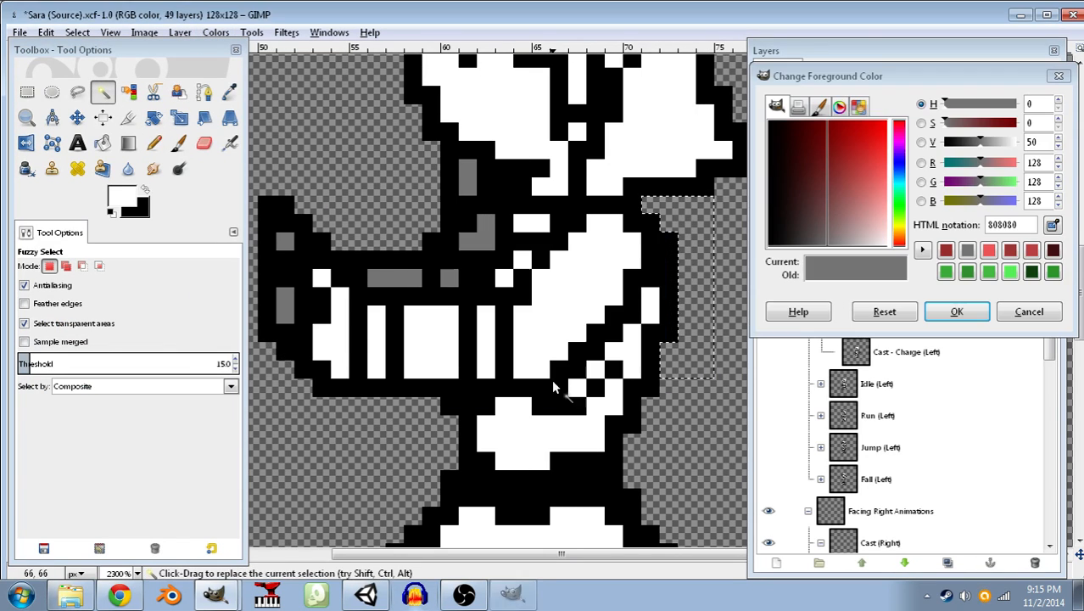
click(1026, 312)
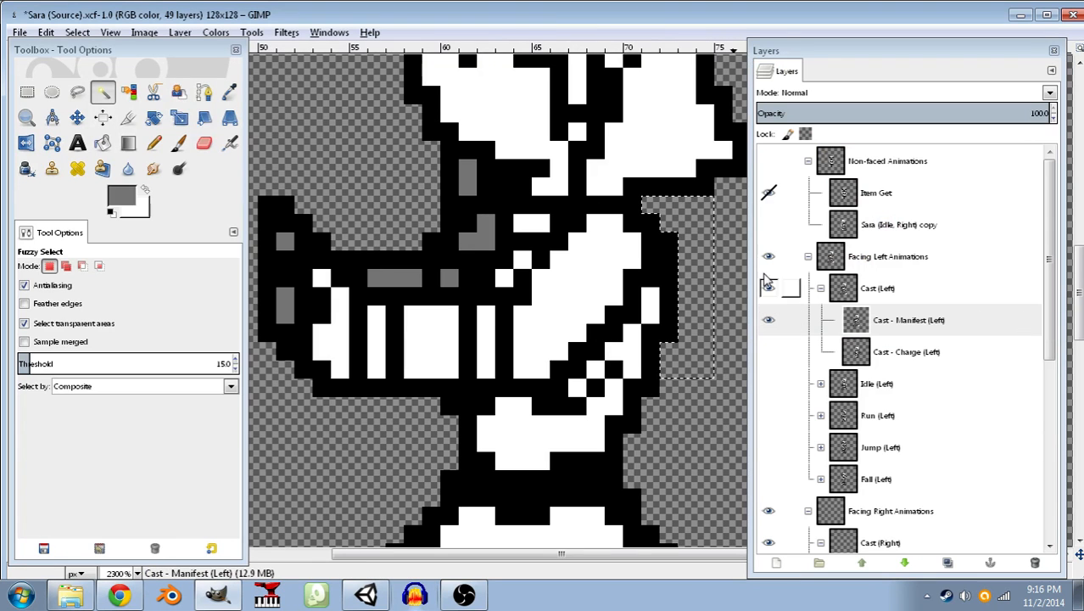
click(77, 32)
click(87, 73)
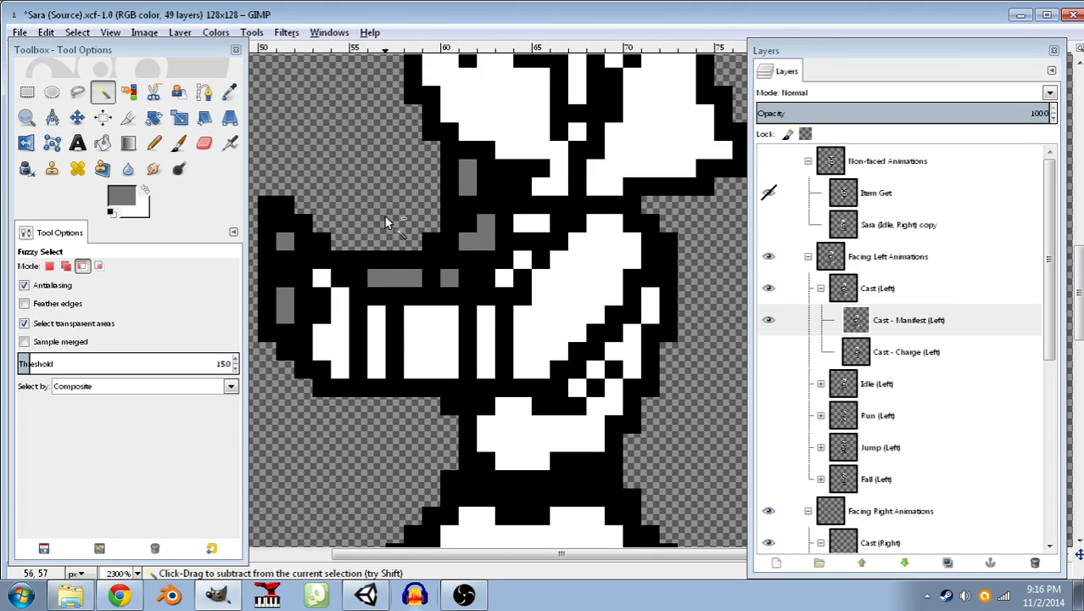
- Slim the near upper arm by thickening its black outline along the chest side, shoulder top and back edge
scroll(485, 292, down, 6)
scroll(486, 294, down, 3)
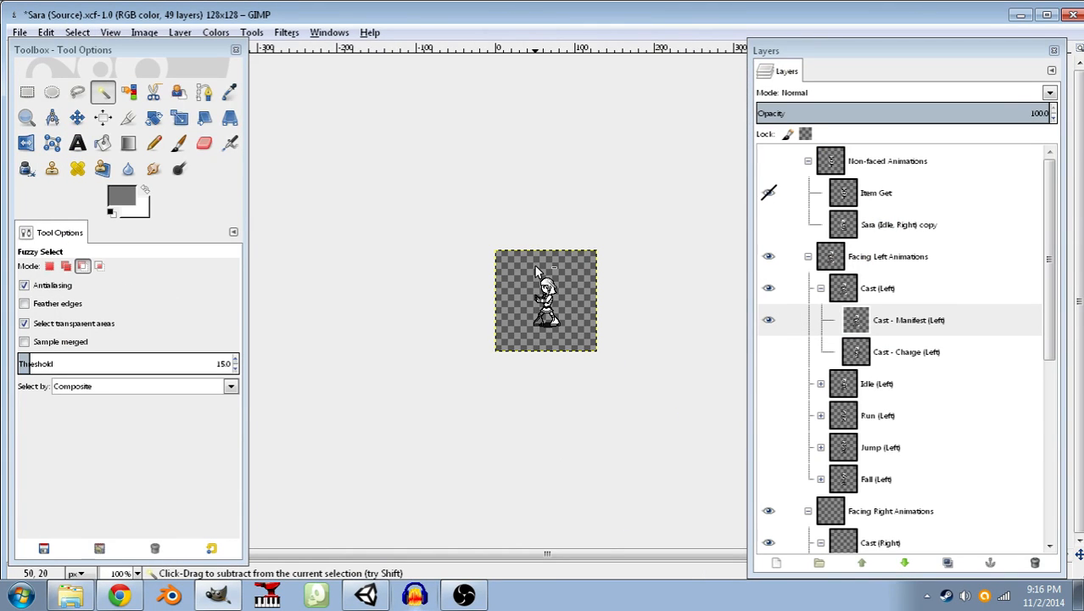
scroll(536, 271, up, 10)
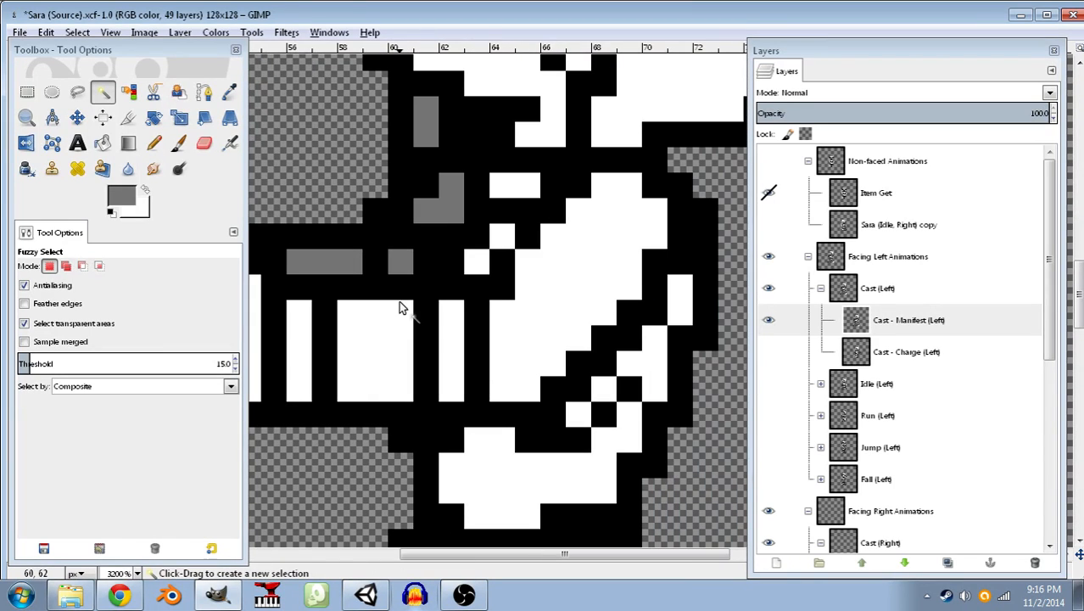
click(111, 213)
click(154, 143)
mouse_move(528, 264)
mouse_down()
mouse_move(555, 231)
mouse_move(561, 200)
mouse_move(579, 206)
mouse_move(594, 185)
mouse_up()
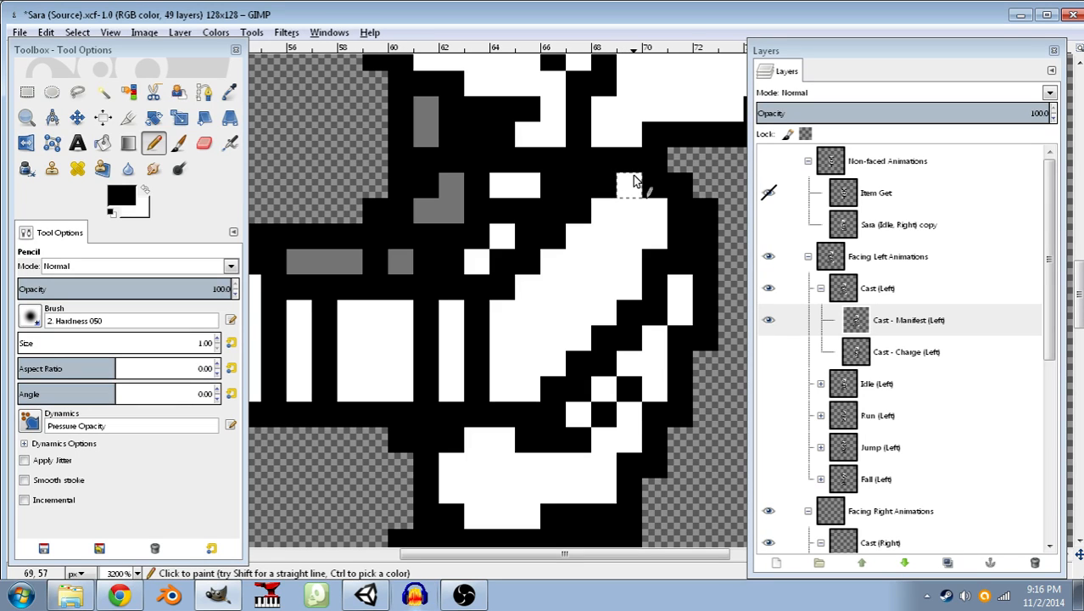
click(635, 179)
click(653, 213)
click(661, 246)
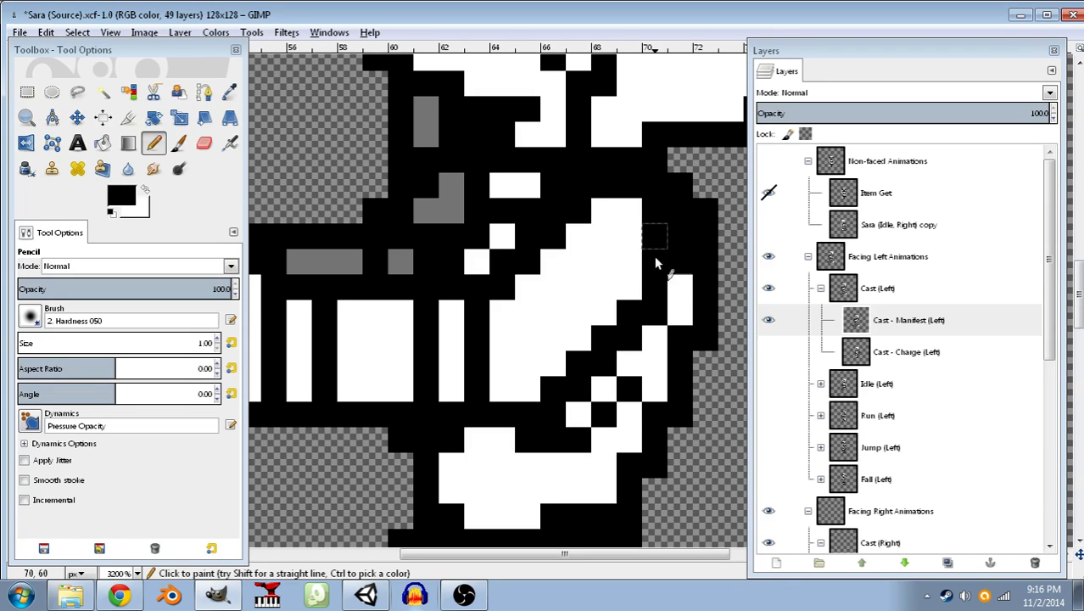
- Extend the white strip between the near arm and the back outline upward by two pixels
click(146, 191)
drag(681, 283, 684, 244)
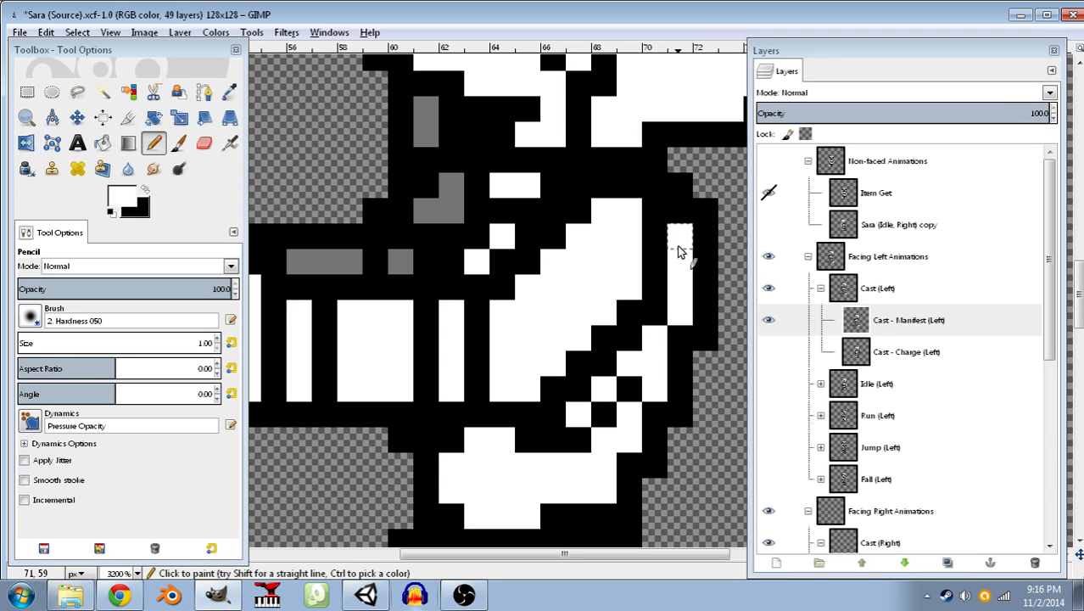
ctrl+scroll(665, 290, down, 10)
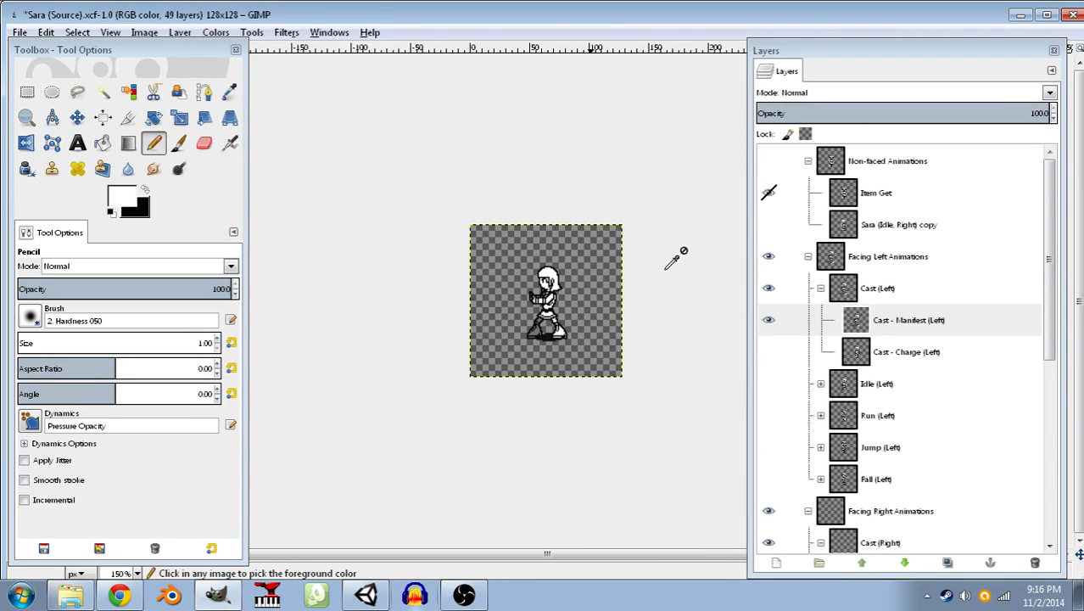
- Round the near elbow's lower edge with one black pixel and lengthen the white torso highlight beneath it by one pixel
ctrl+scroll(673, 254, up, 8)
ctrl+scroll(526, 288, up, 2)
click(145, 192)
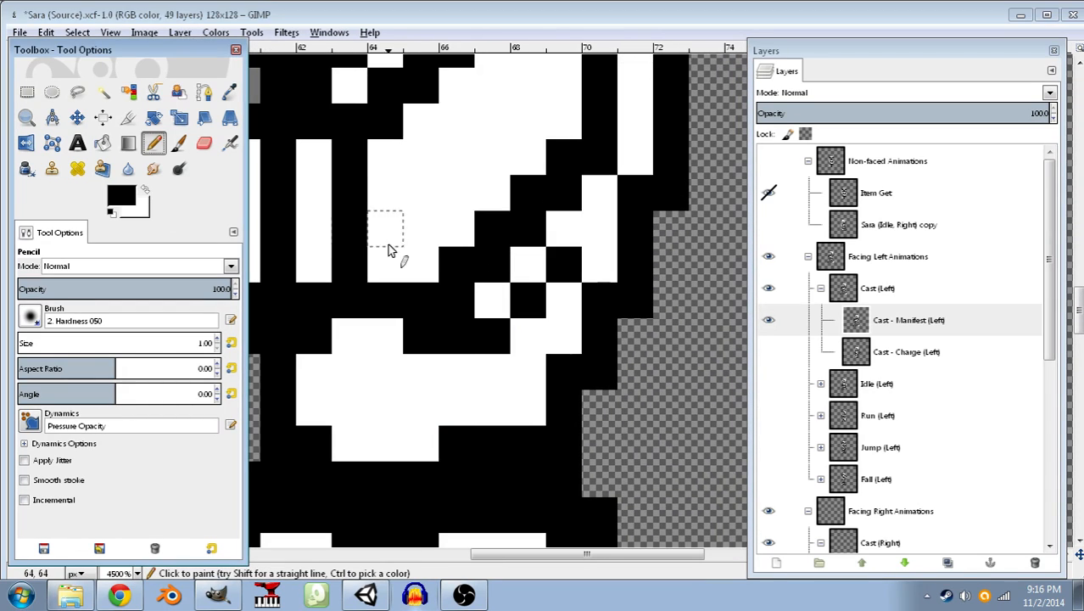
click(430, 264)
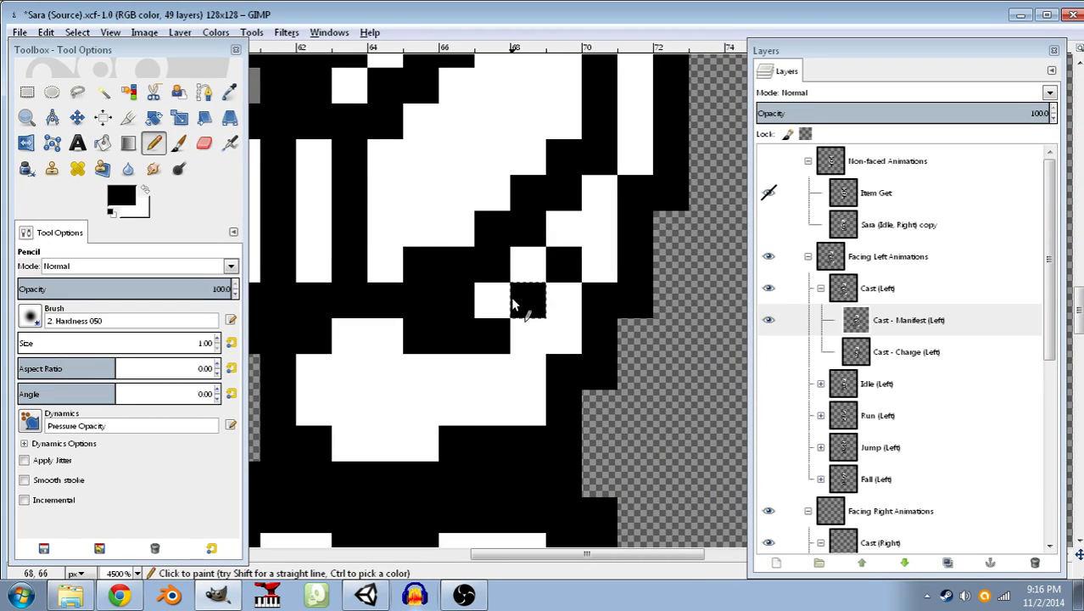
click(121, 195)
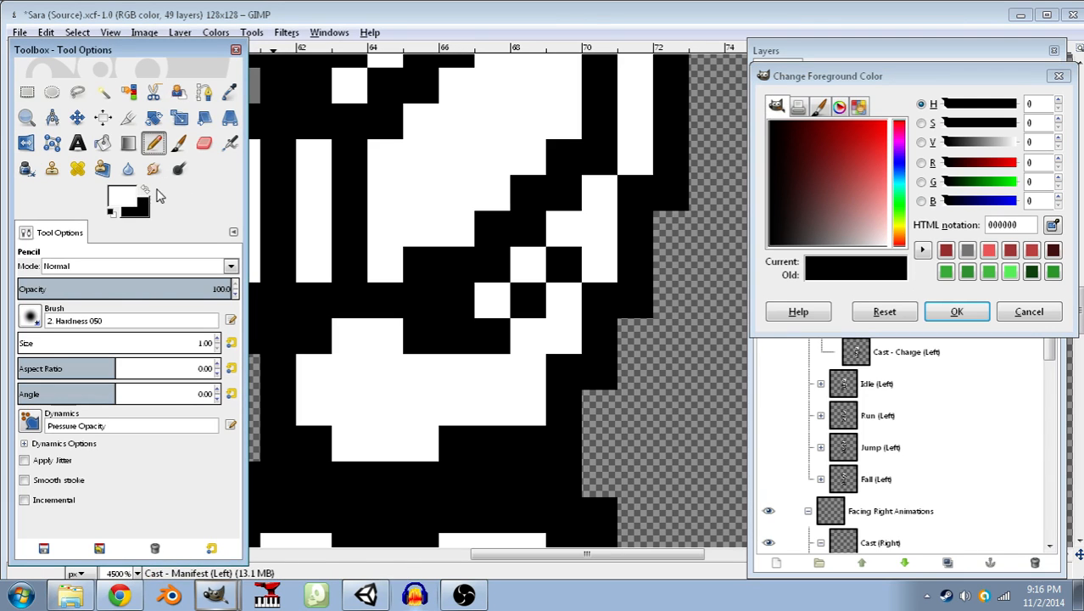
click(1030, 311)
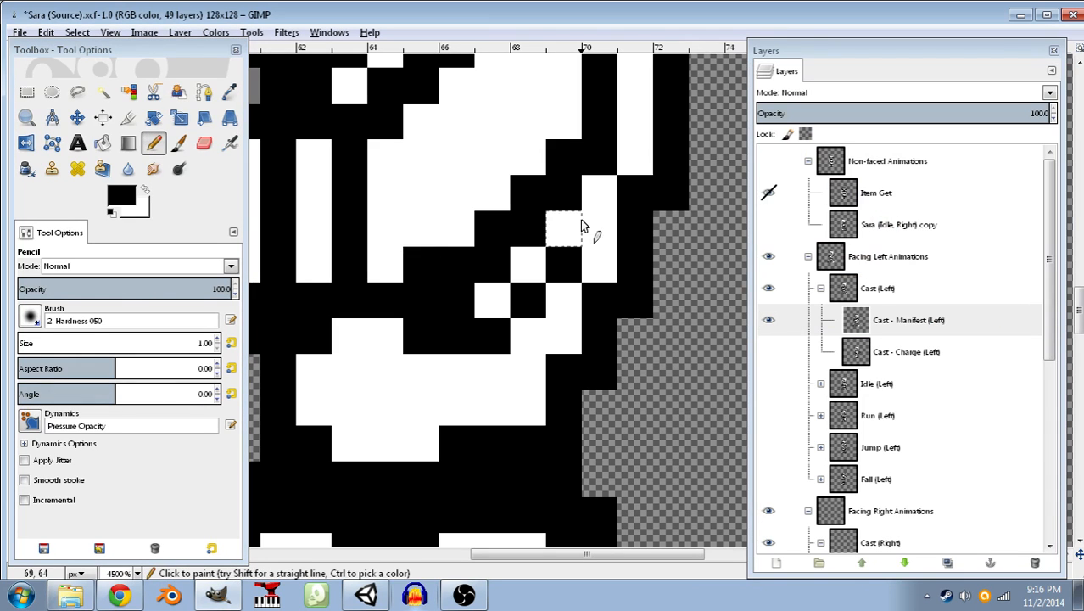
click(142, 191)
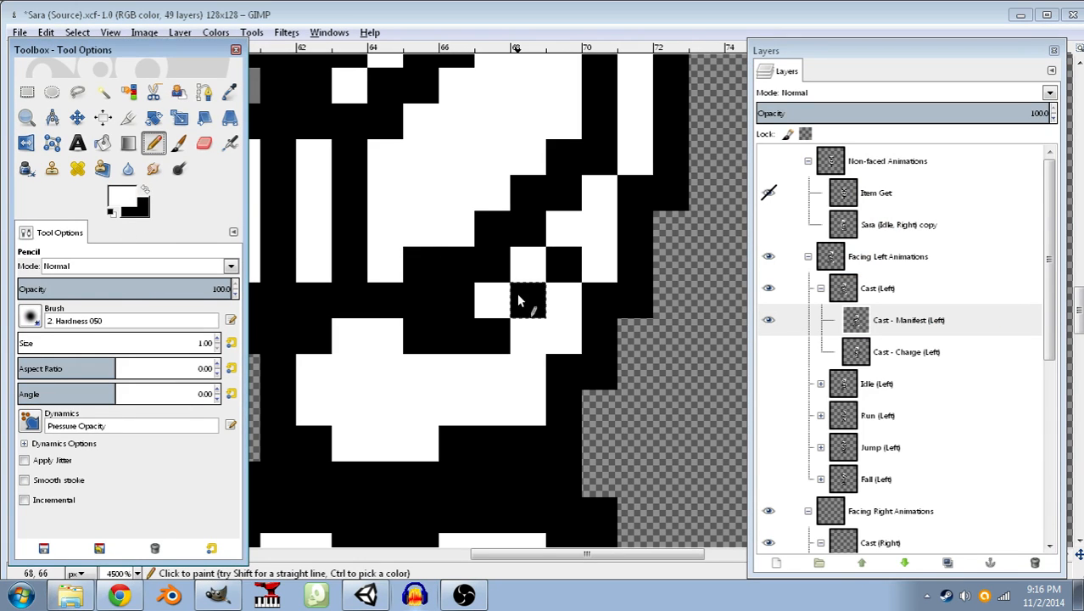
scroll(604, 307, up, 2)
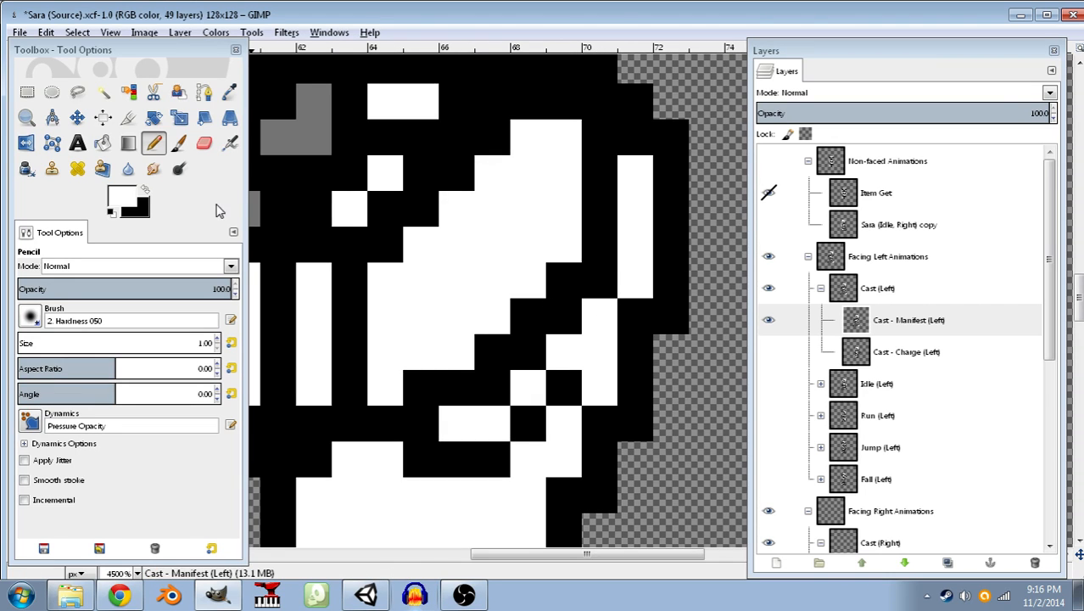
- Shift the back edge of the near upper arm inward with one black pixel inside and one white pixel outside the outline
click(145, 191)
click(558, 250)
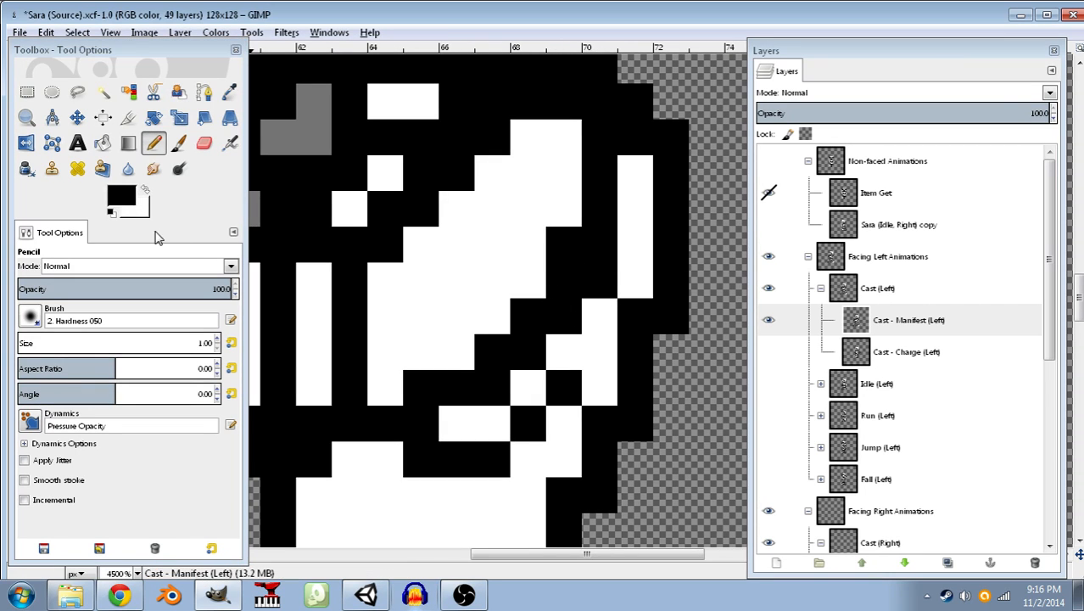
click(144, 191)
ctrl+scroll(631, 316, down, 4)
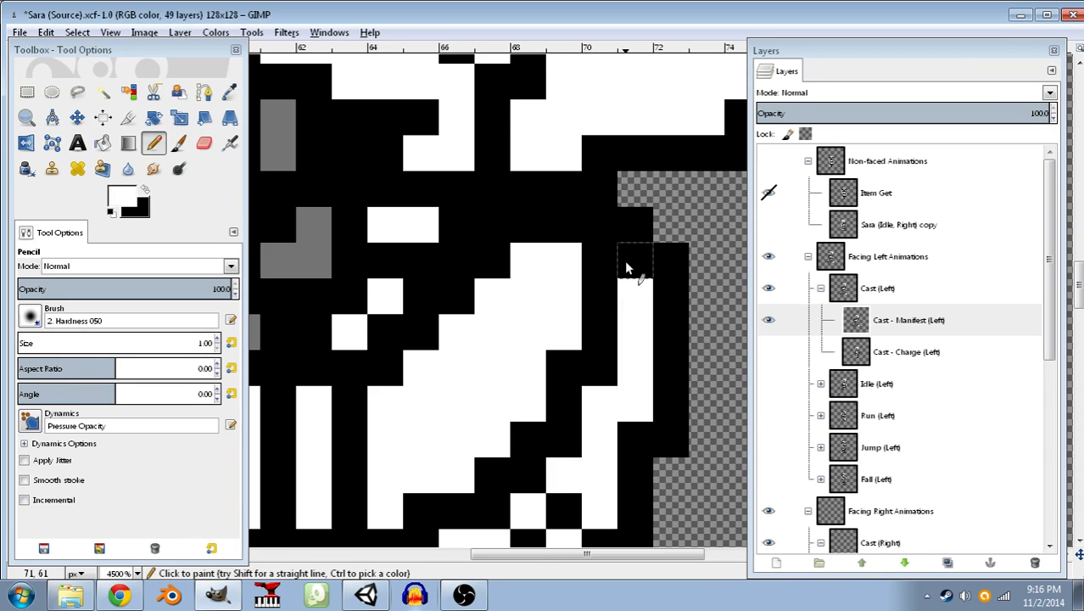
ctrl+scroll(644, 242, down, 7)
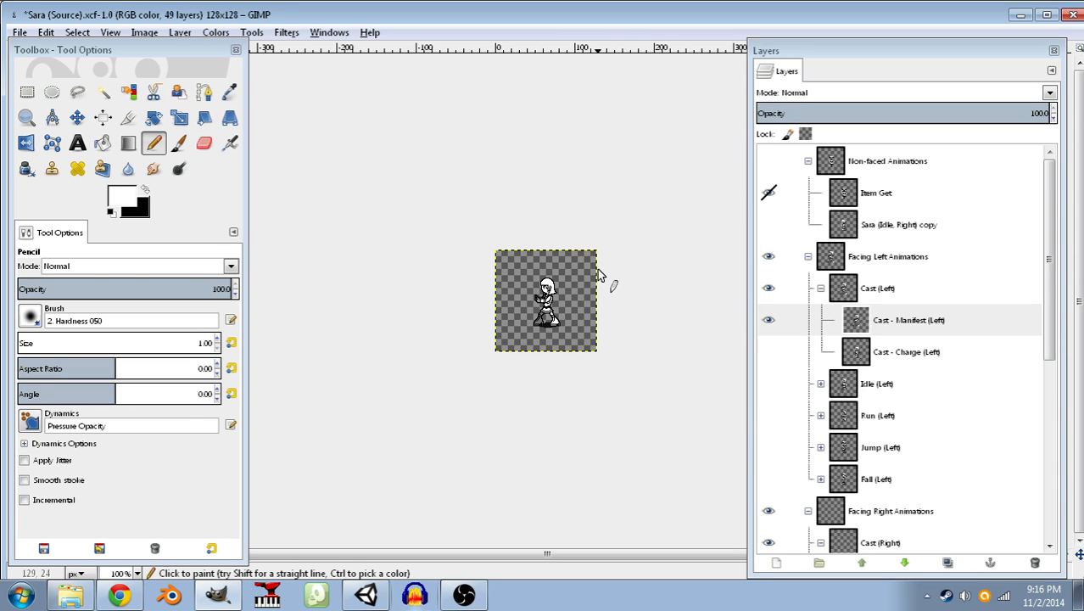
- Examine the Cast - Manifest (Left) pose up close and at actual size, toggling the visibility of the frame and its Cast (Left) group
scroll(509, 297, up, 7)
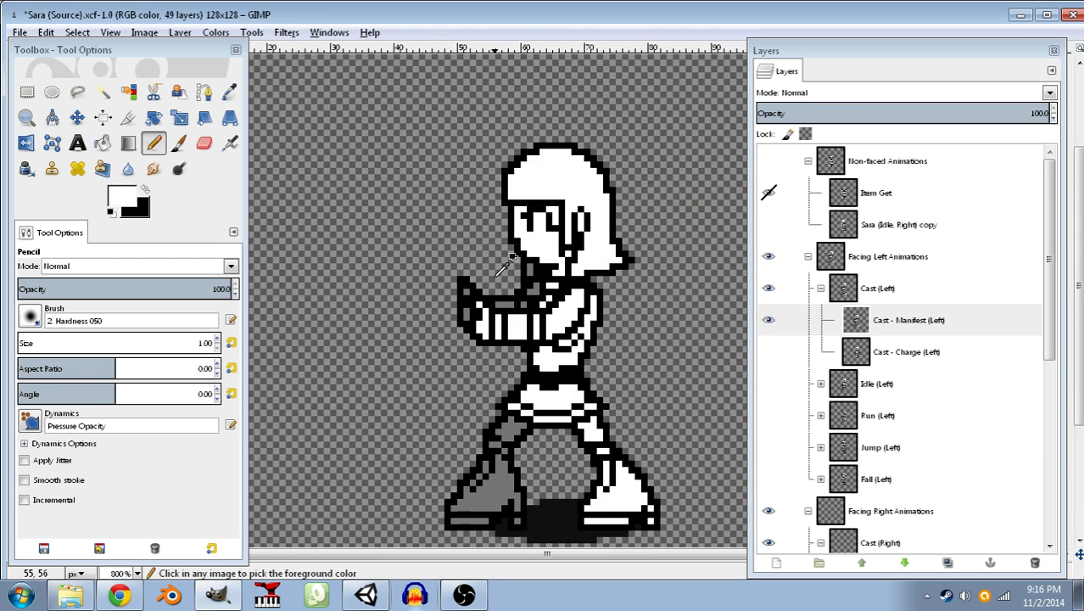
scroll(559, 340, up, 3)
scroll(501, 225, up, 1)
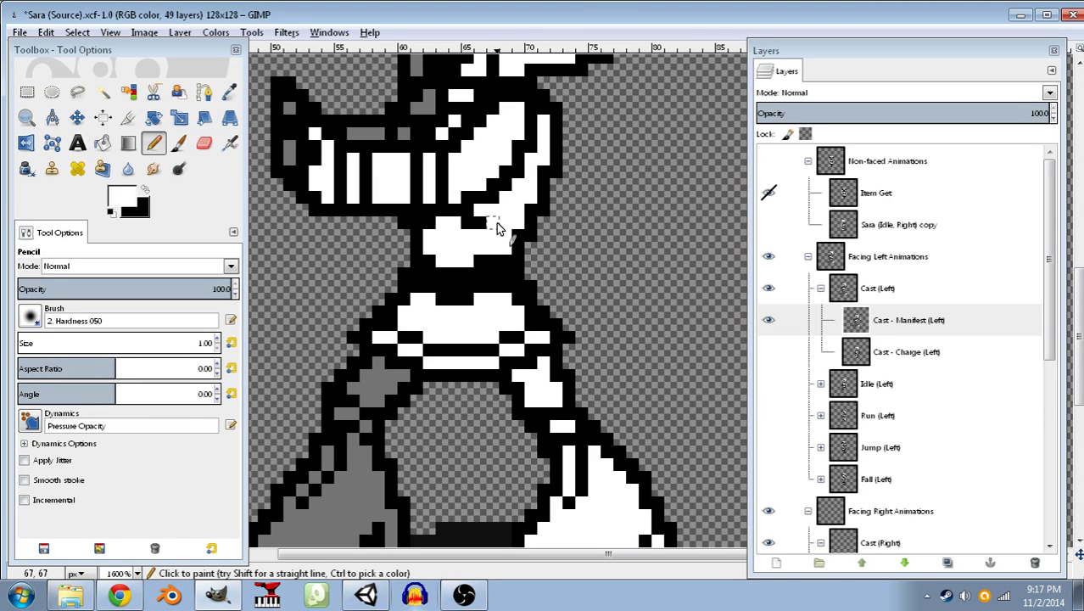
scroll(503, 210, down, 7)
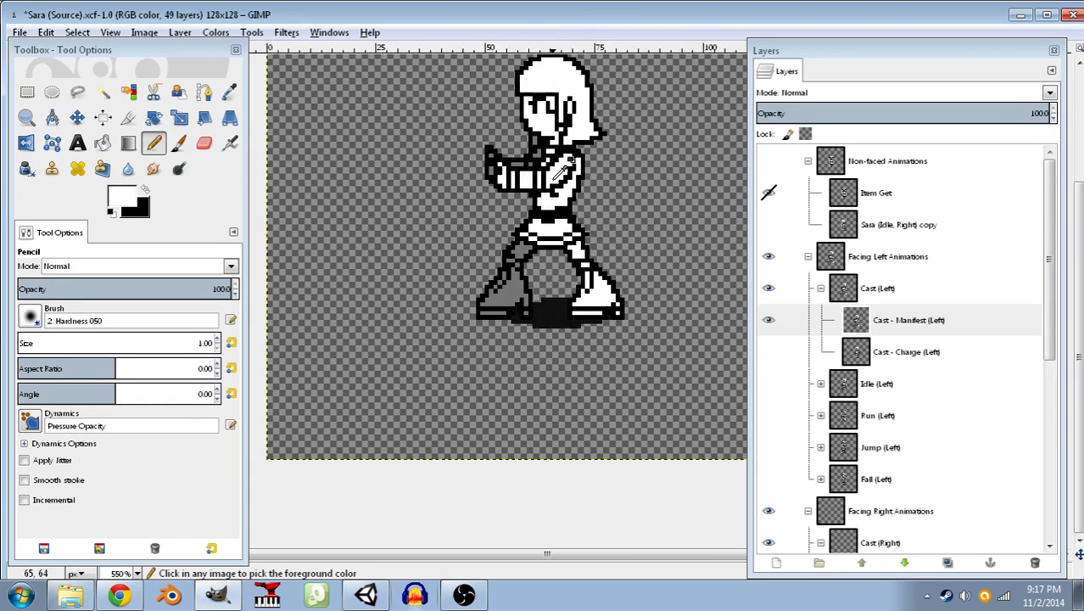
scroll(610, 151, down, 1)
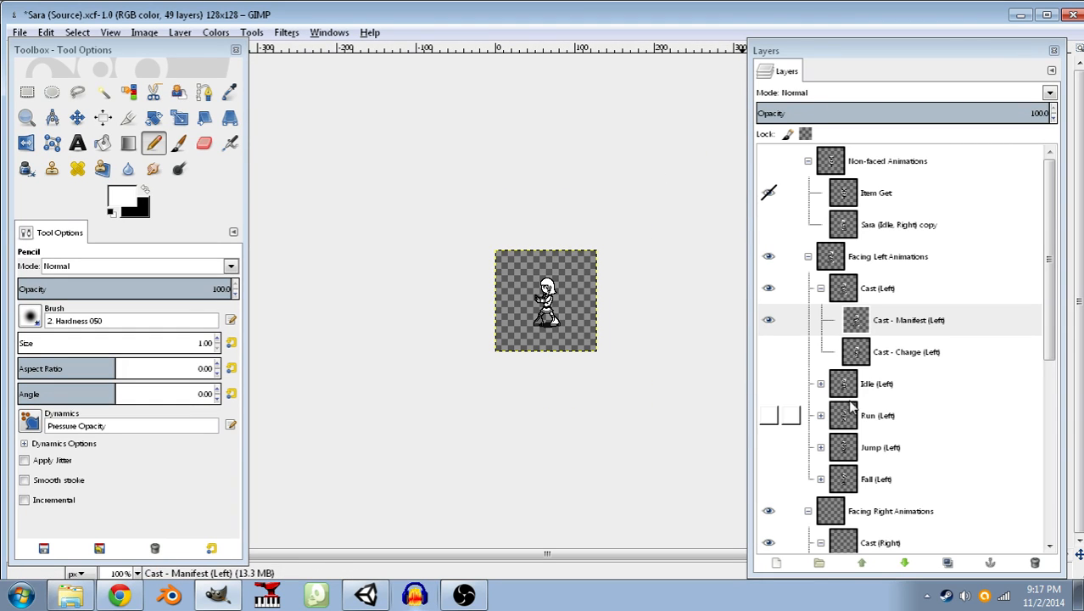
click(763, 324)
click(764, 326)
click(767, 322)
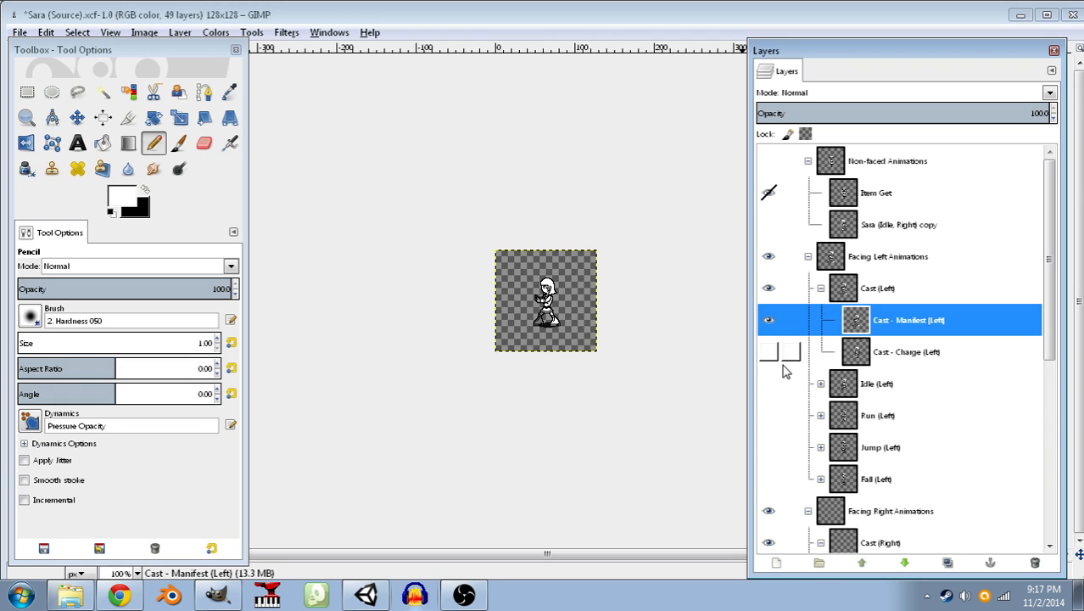
click(768, 287)
click(768, 287)
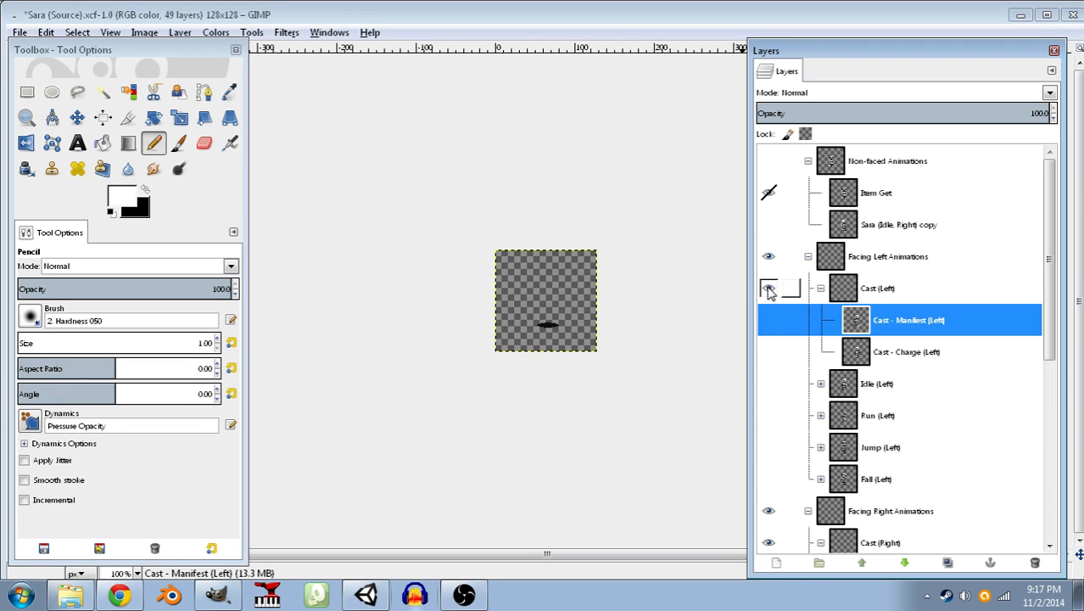
click(768, 288)
click(768, 287)
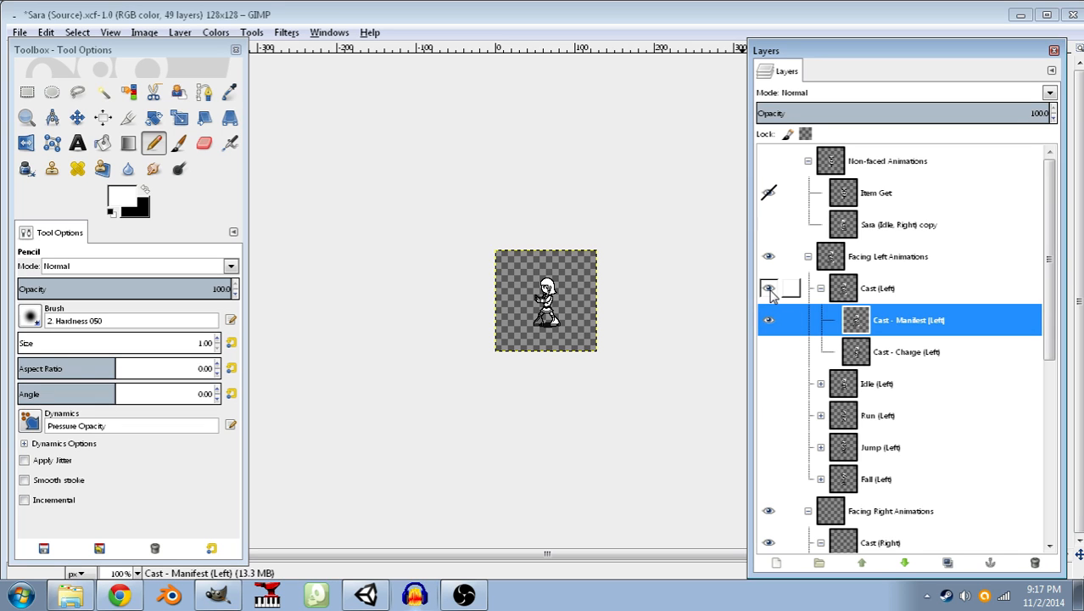
- Show the Cast - Charge (Left) frame instead of Cast - Manifest (Left) and save the image
click(768, 352)
click(769, 319)
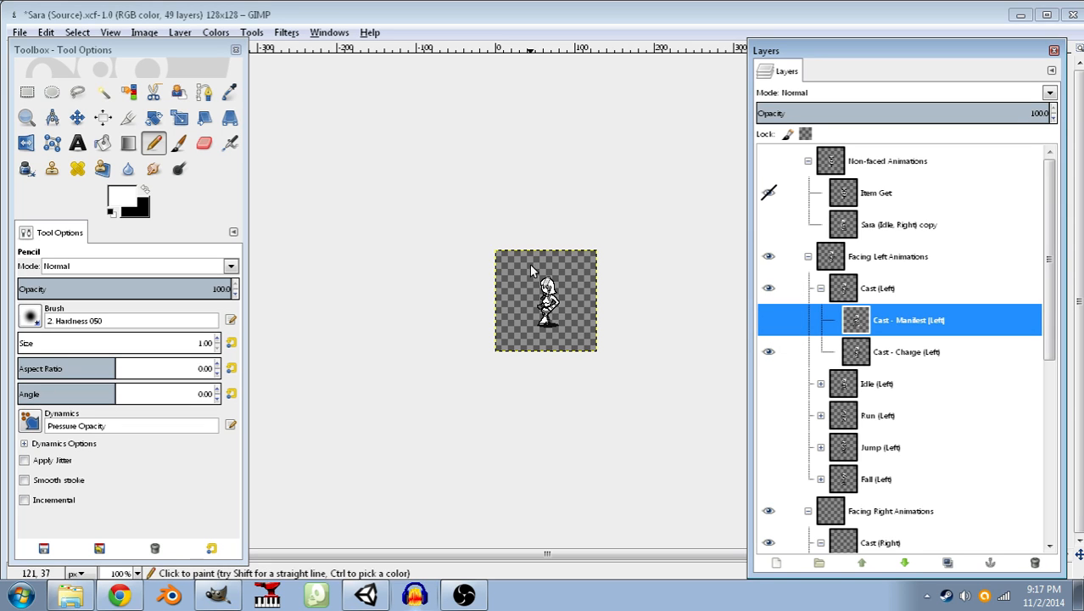
click(19, 33)
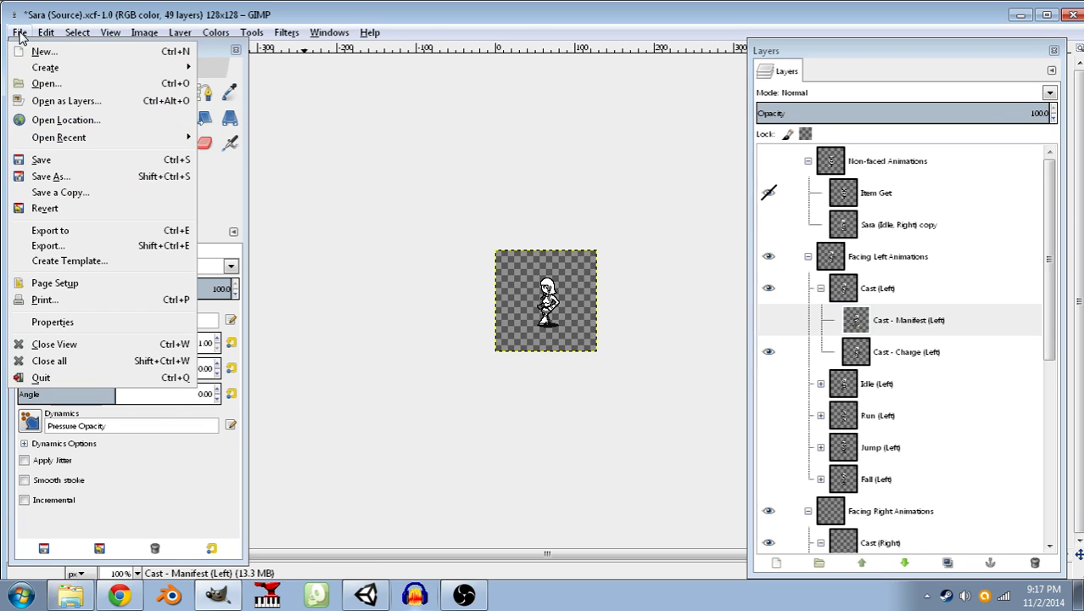
click(34, 159)
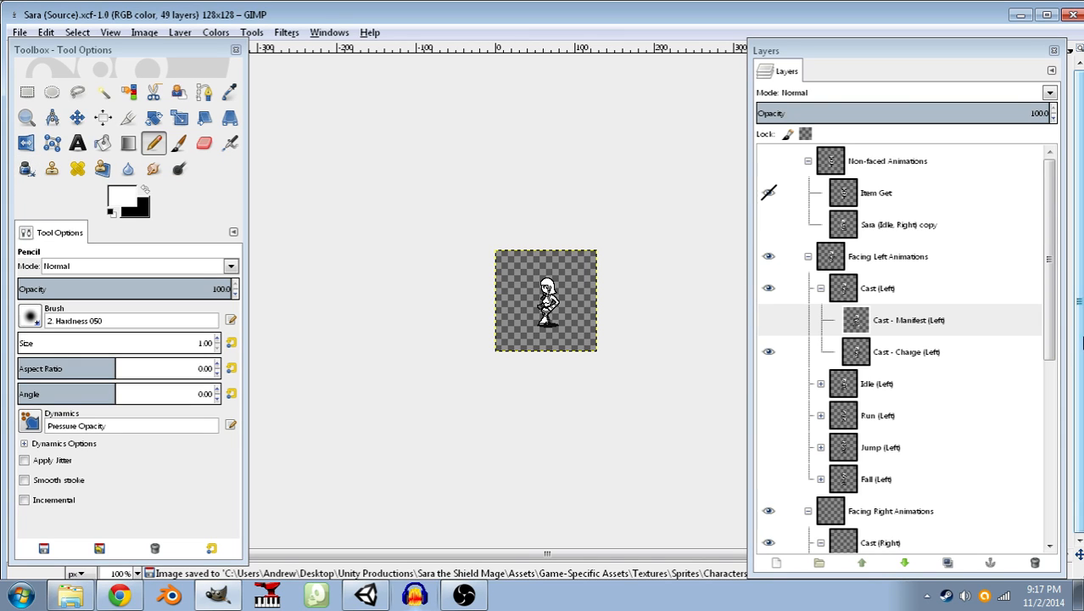
- Select the Cast - Charge (Right) layer in the Cast (Right) group
scroll(902, 386, down, 7)
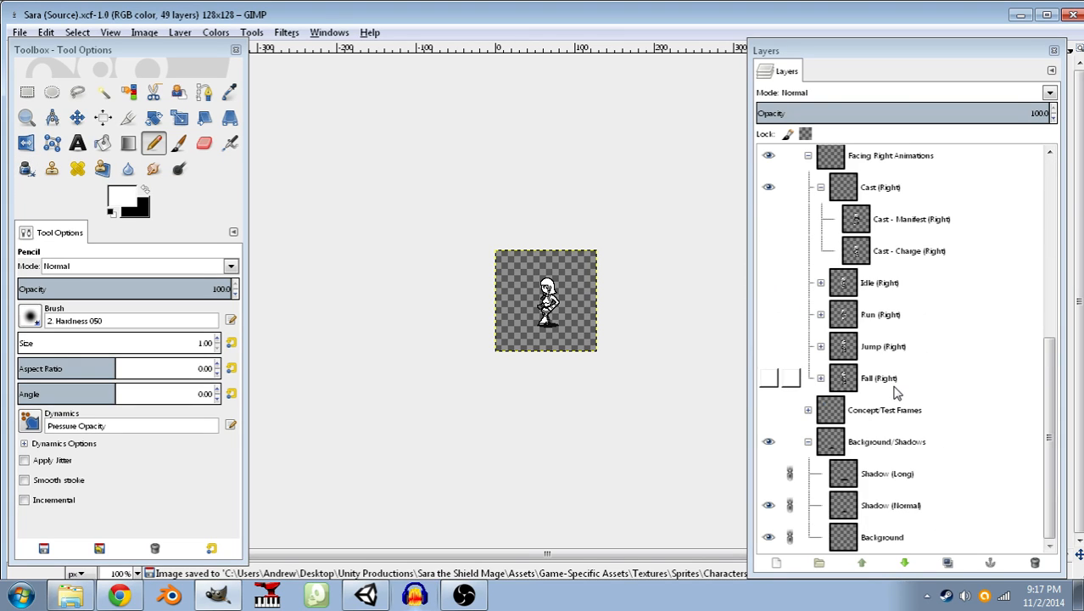
click(882, 251)
click(895, 219)
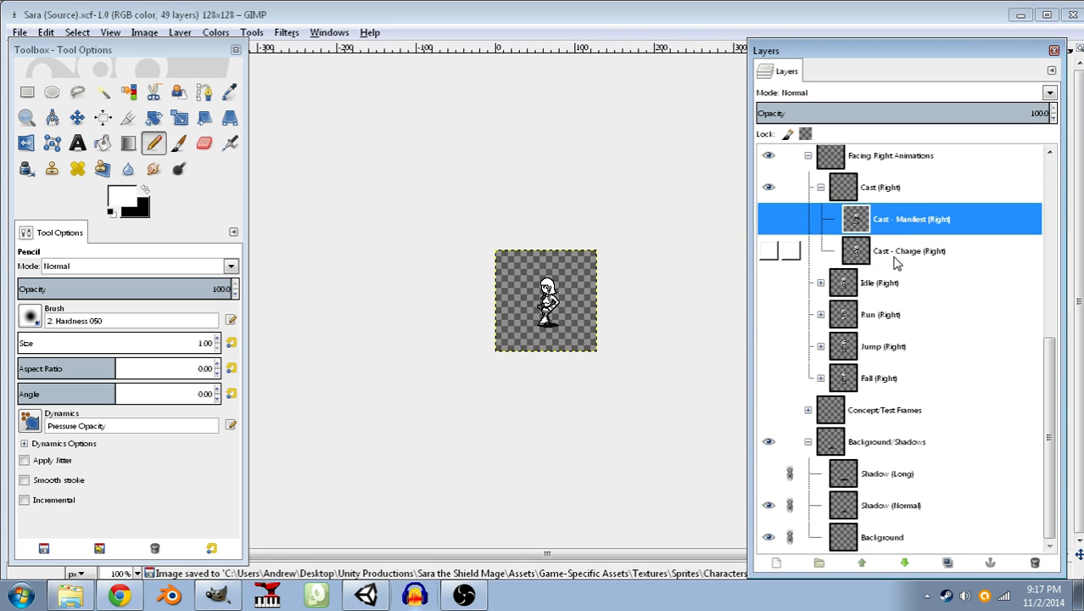
click(895, 257)
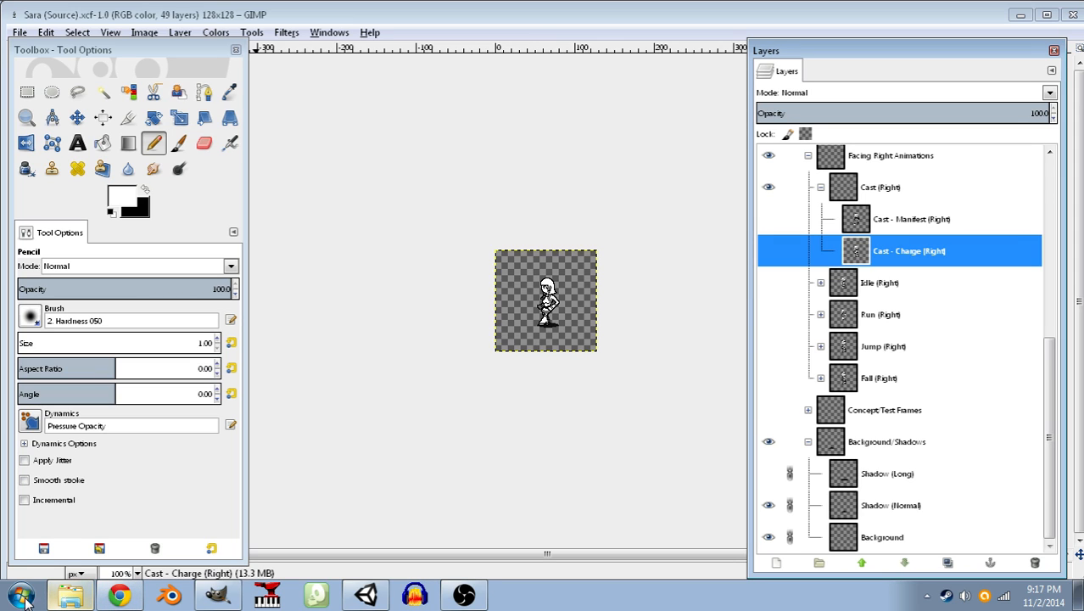
- Launch Chatty.jar from the Chatty folder on the Desktop and minimize the file browser window
click(83, 602)
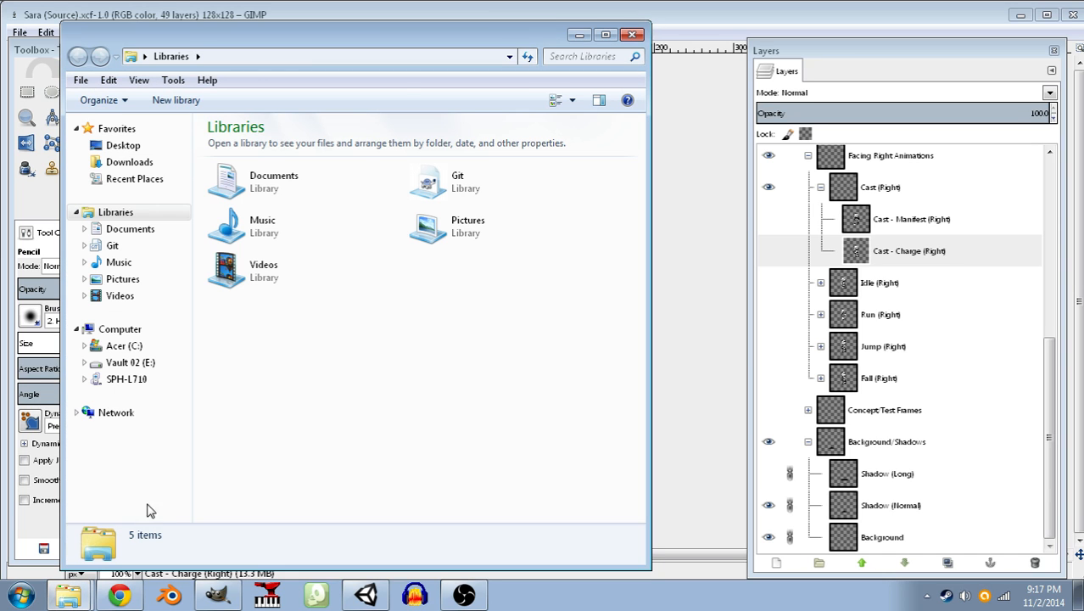
click(138, 152)
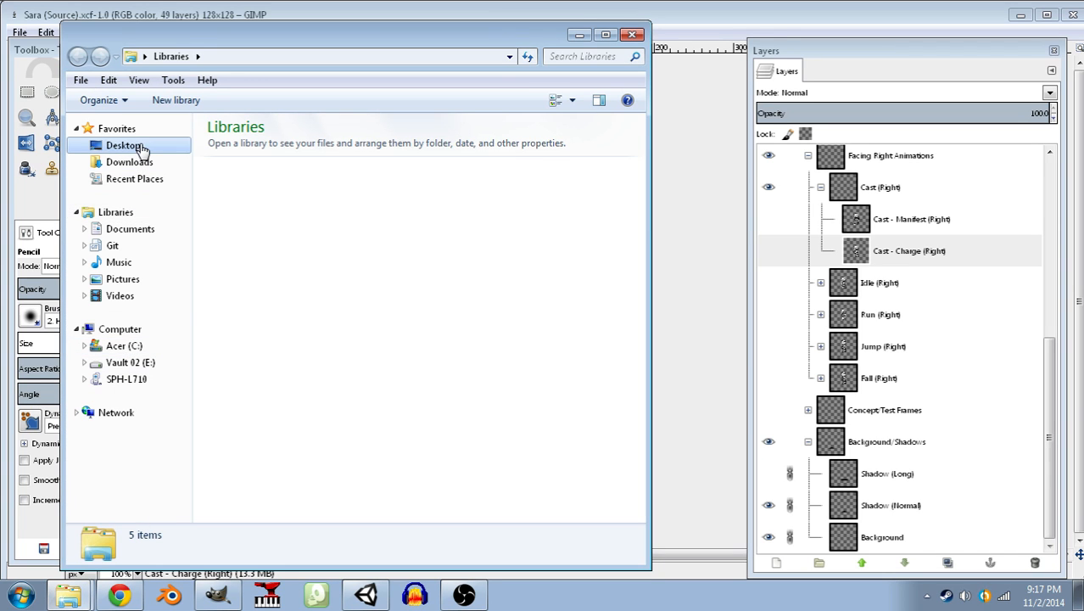
scroll(638, 203, down, 2)
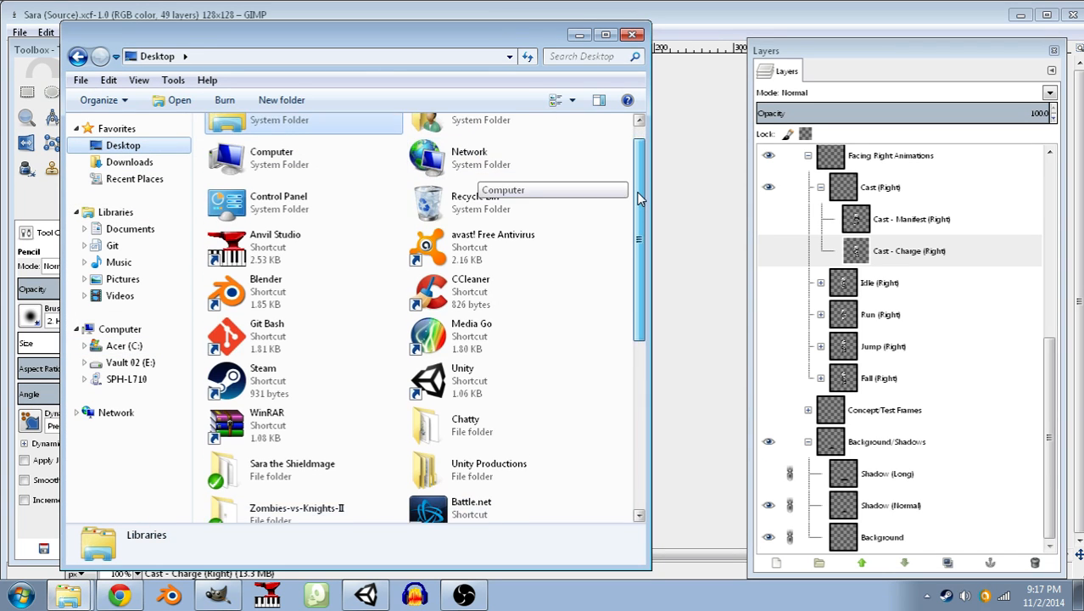
double_click(480, 381)
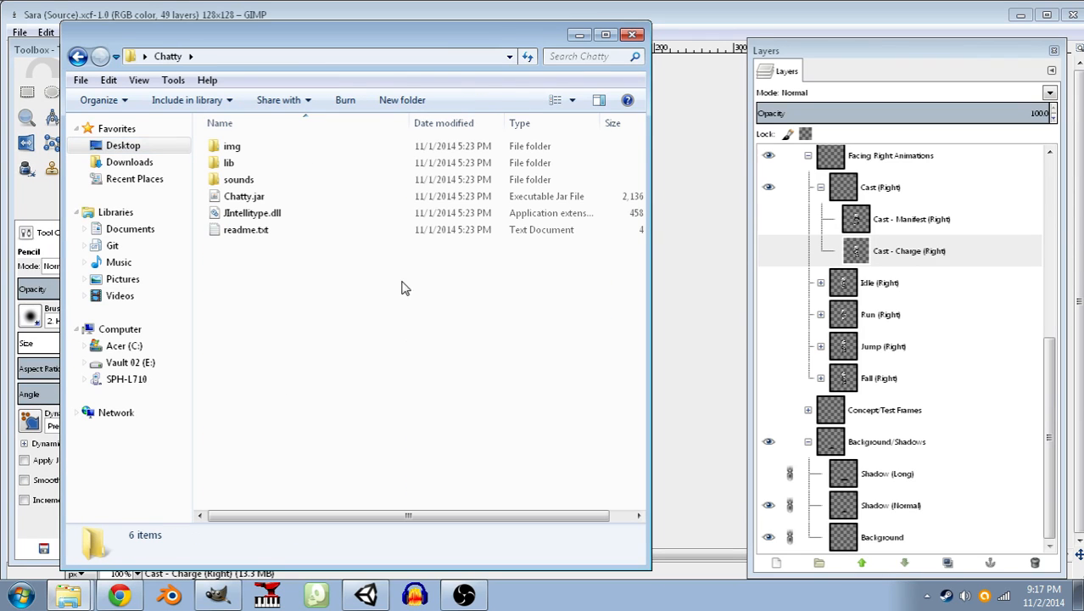
double_click(252, 197)
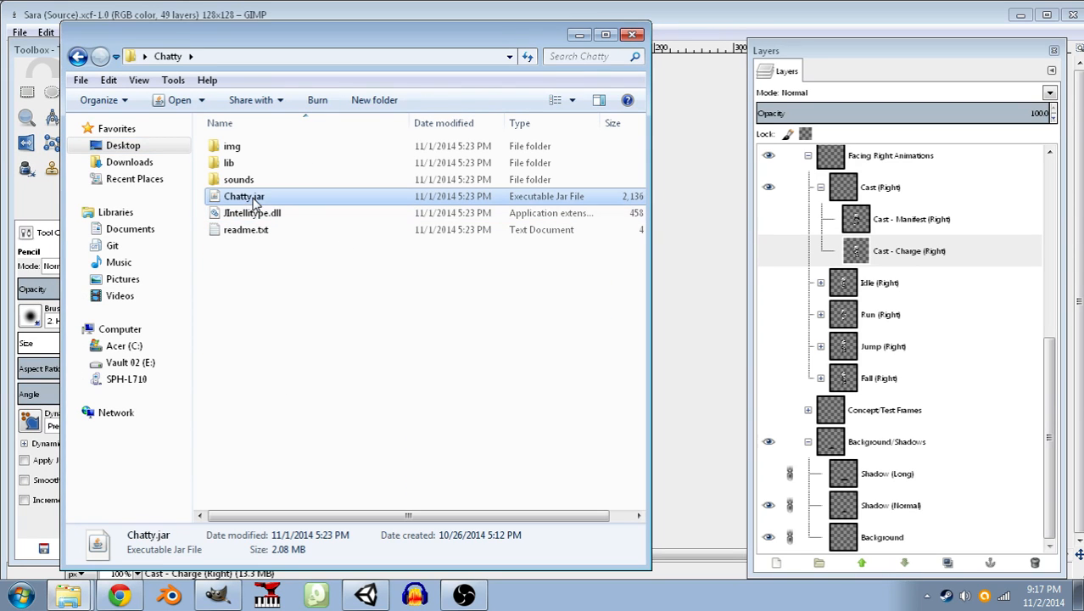
click(580, 35)
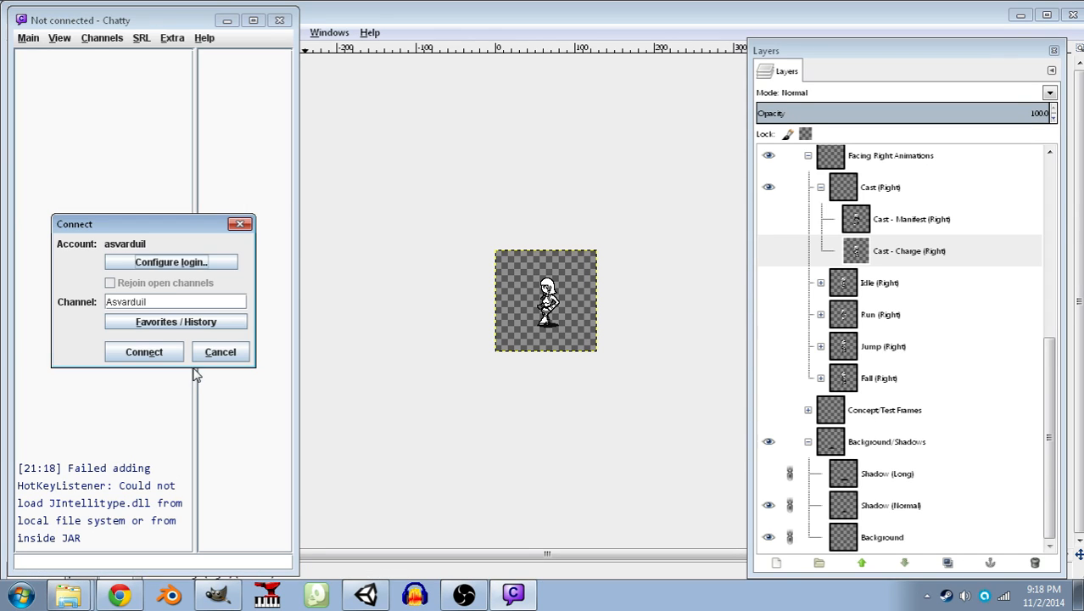
- Connect Chatty to the prefilled channel and shrink its window from the top edge to about half height
click(144, 352)
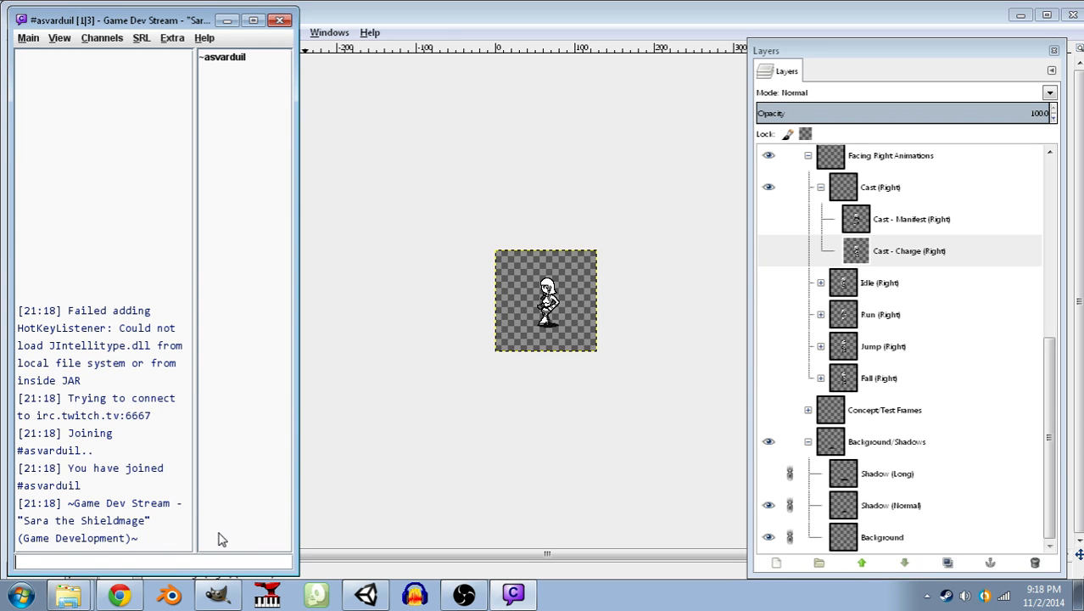
click(80, 560)
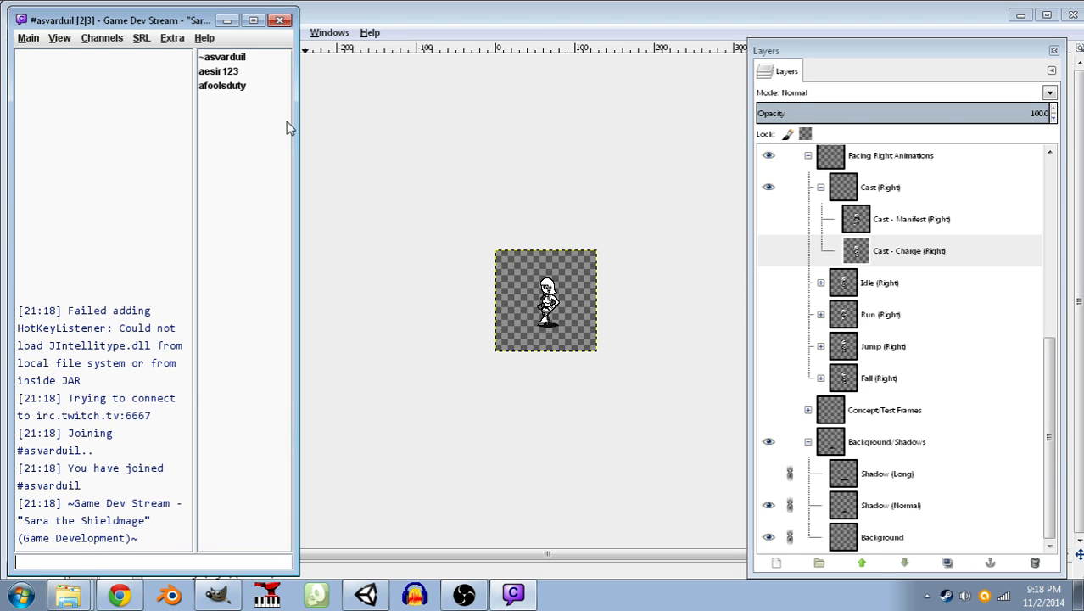
drag(172, 8, 181, 225)
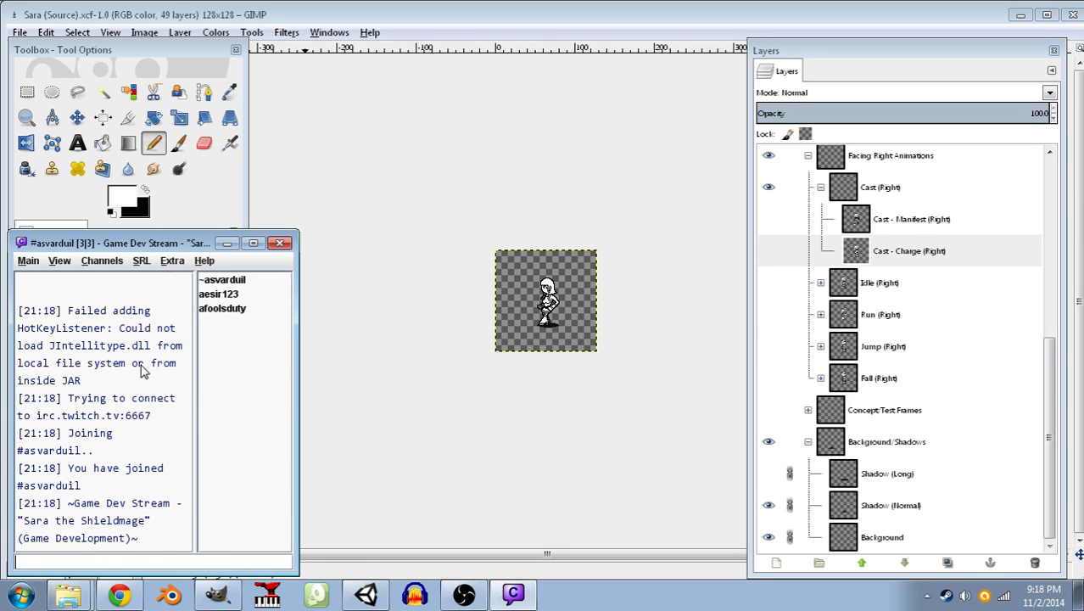
- Switch back to GIMP with the Cast - Charge (Right) layer active and open the image export dialog
click(883, 258)
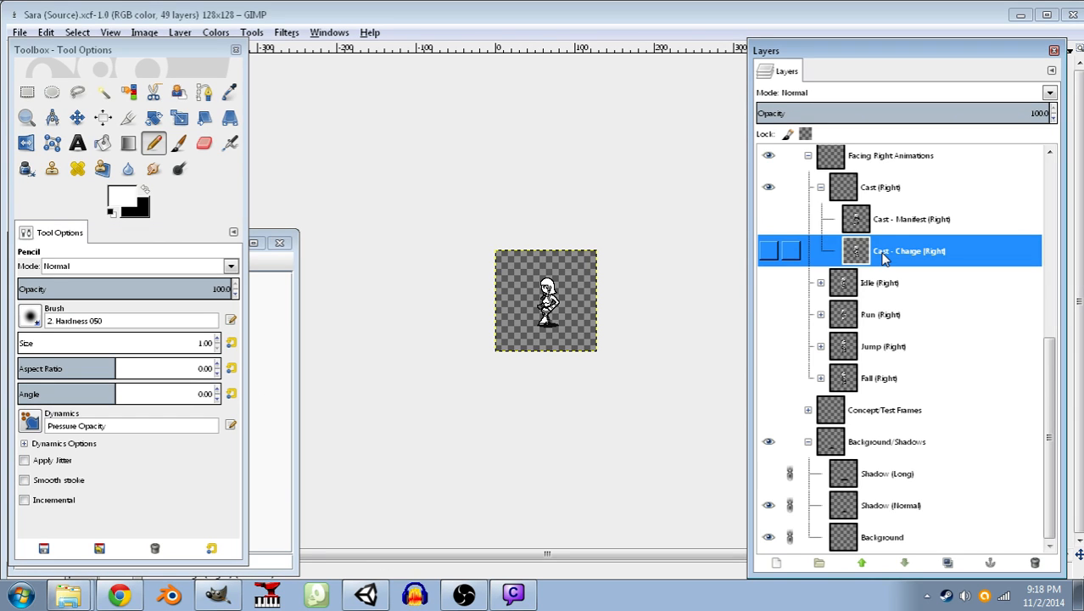
right_click(884, 259)
click(853, 248)
click(19, 33)
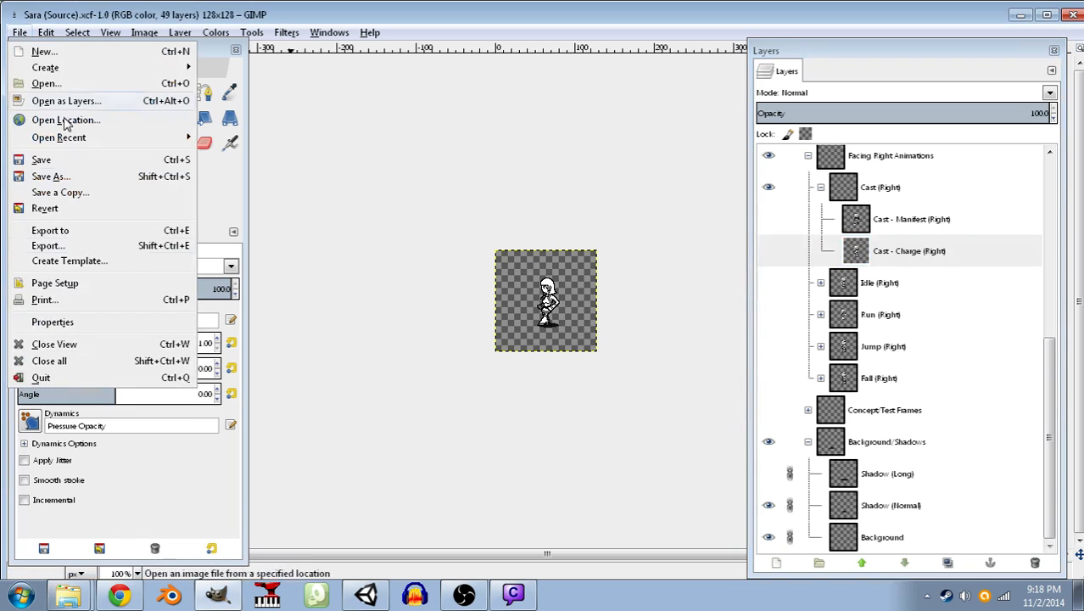
click(101, 246)
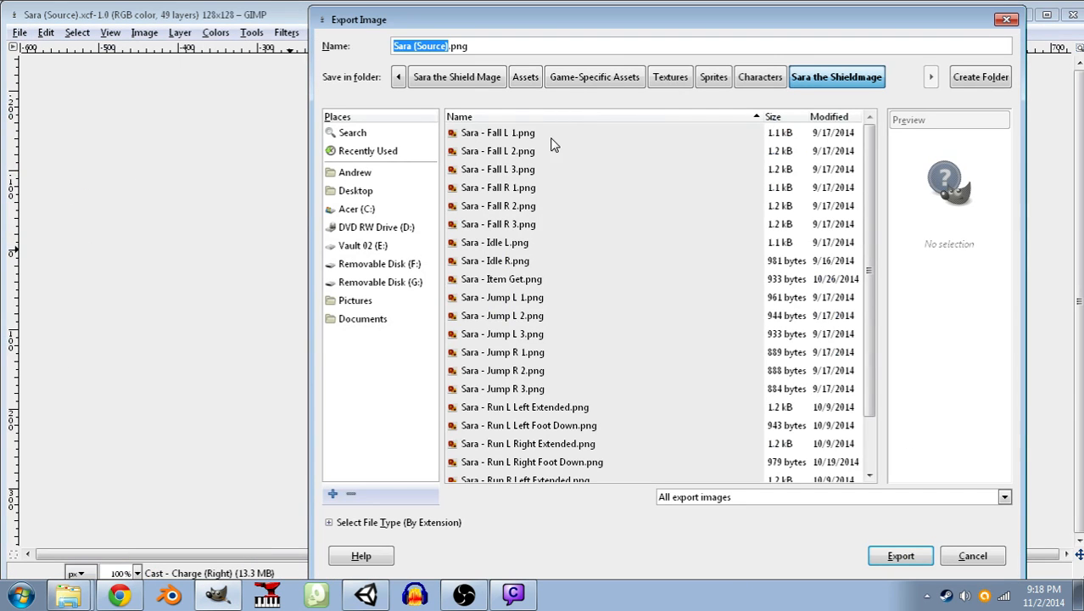
- Export the visible left-facing charge frame as "Sara - Cast Charge L.png" in the Sara the Shieldmage folder with the default PNG options
click(449, 46)
key(BackSpace)
key(BackSpace)
key(BackSpace)
key(BackSpace)
key(BackSpace)
key(BackSpace)
key(BackSpace)
key(BackSpace)
text(- Cast Charge L)
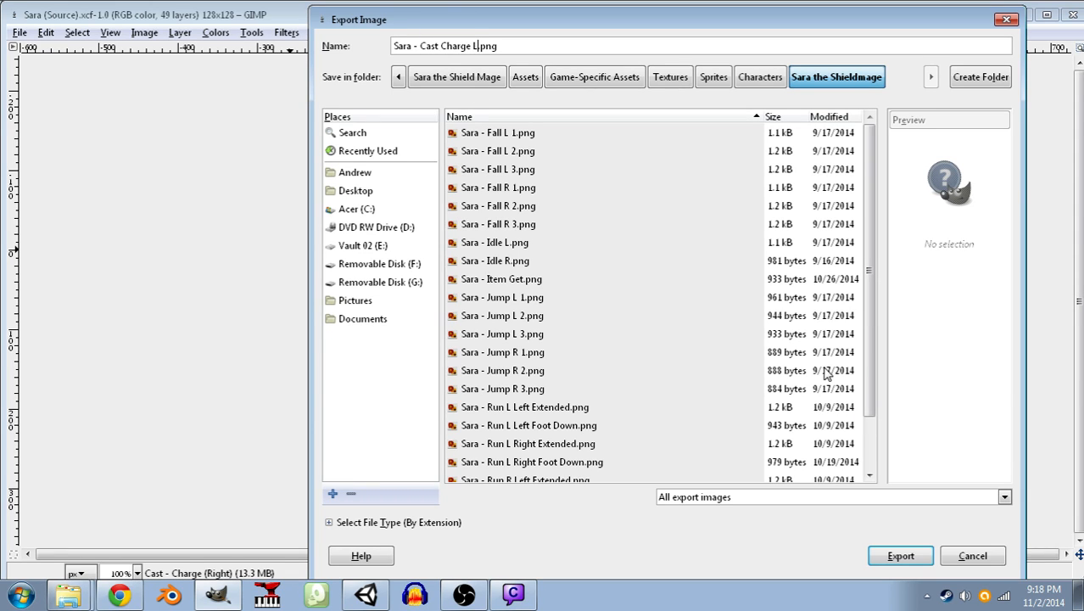
click(898, 556)
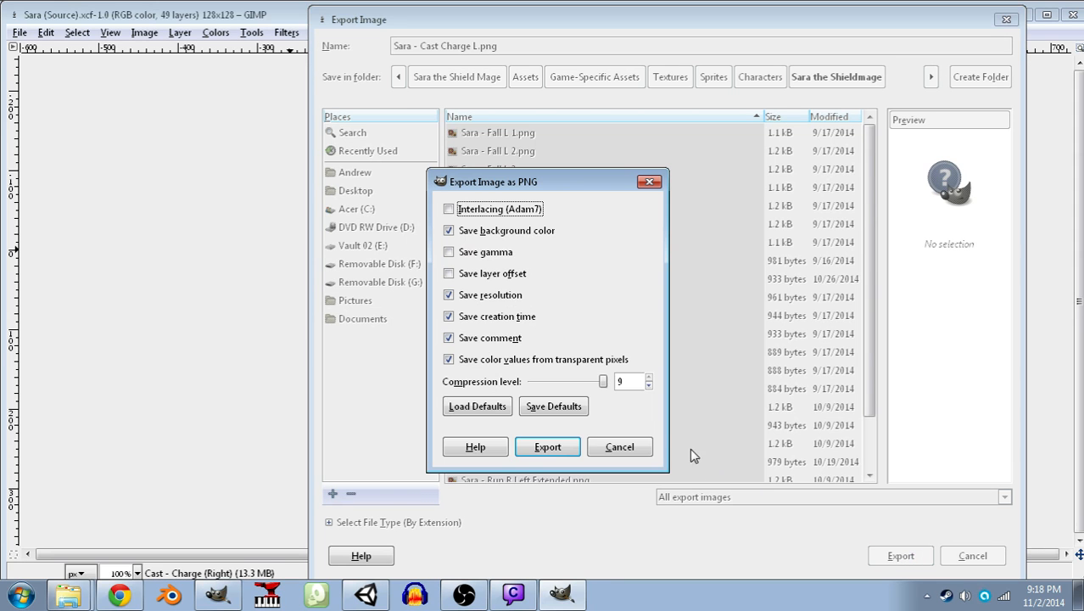
click(548, 447)
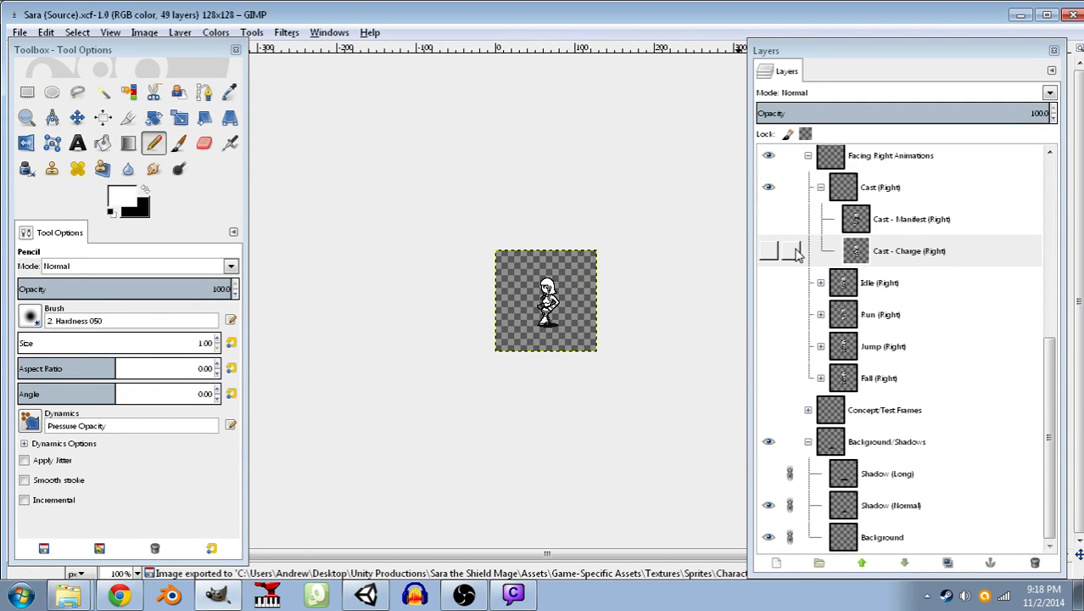
- Hide the Cast - Charge (Left) frame and show Cast - Manifest (Left) in its place
click(768, 251)
click(770, 253)
click(770, 253)
click(771, 253)
scroll(789, 237, up, 1)
scroll(769, 315, up, 6)
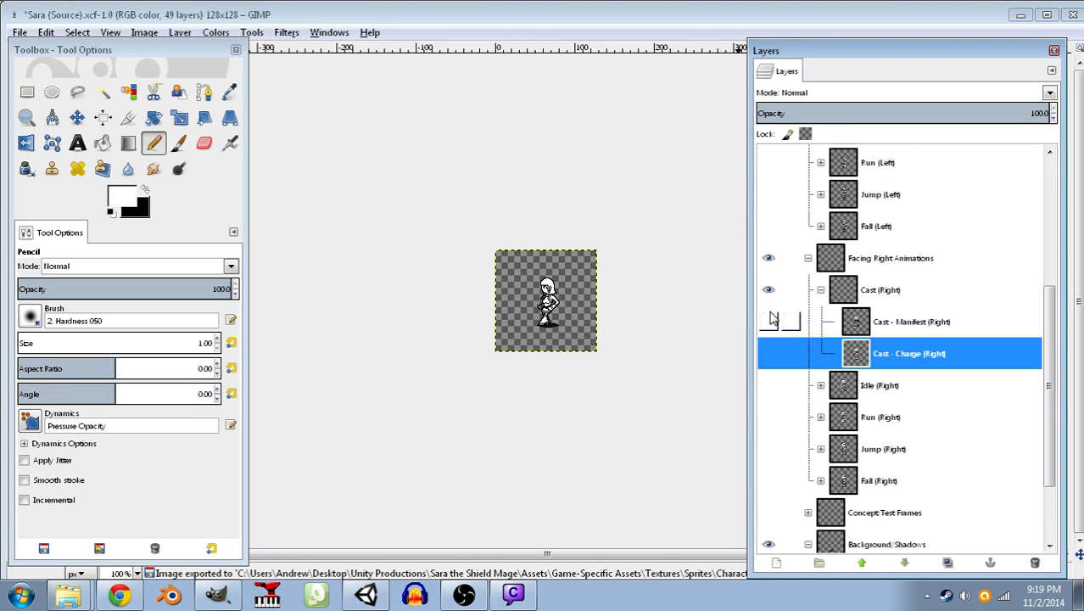
click(768, 320)
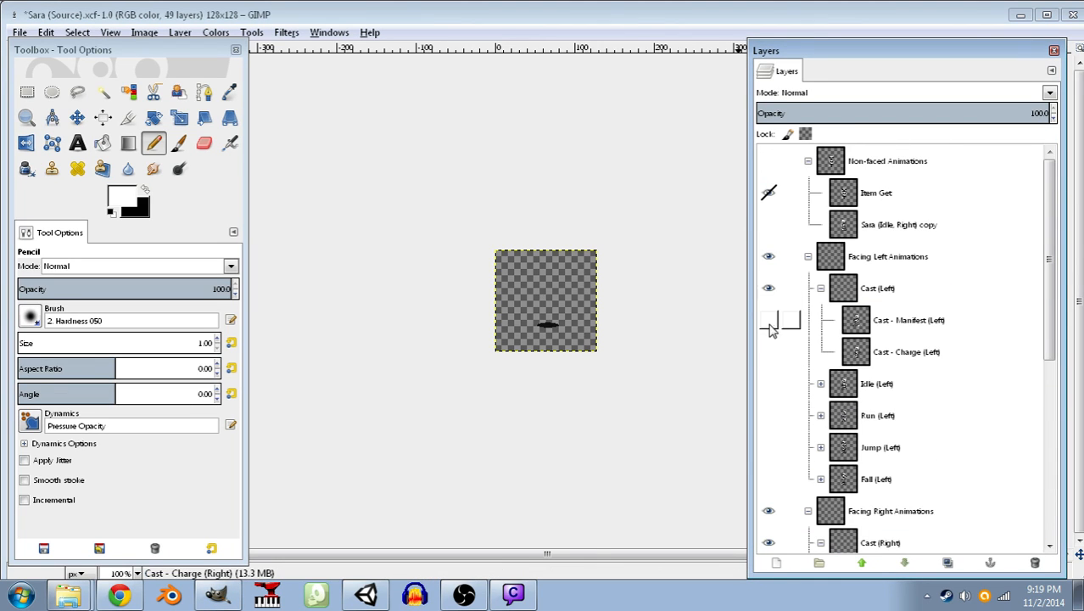
- Export the visible manifest frame as "Sara - Cast Manifest L.png" with the default PNG options
click(20, 32)
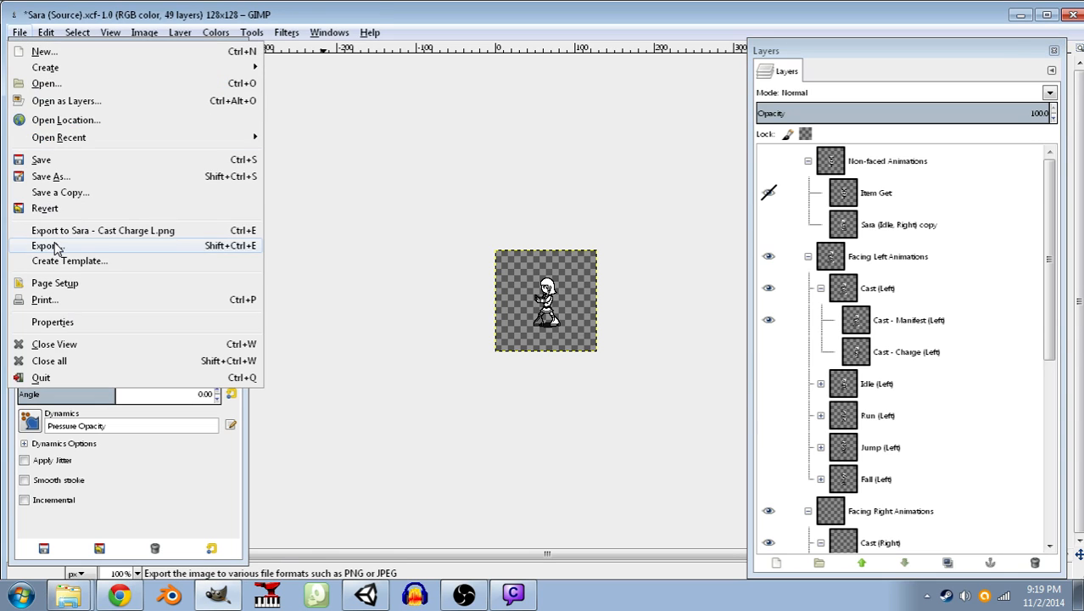
click(55, 246)
click(481, 46)
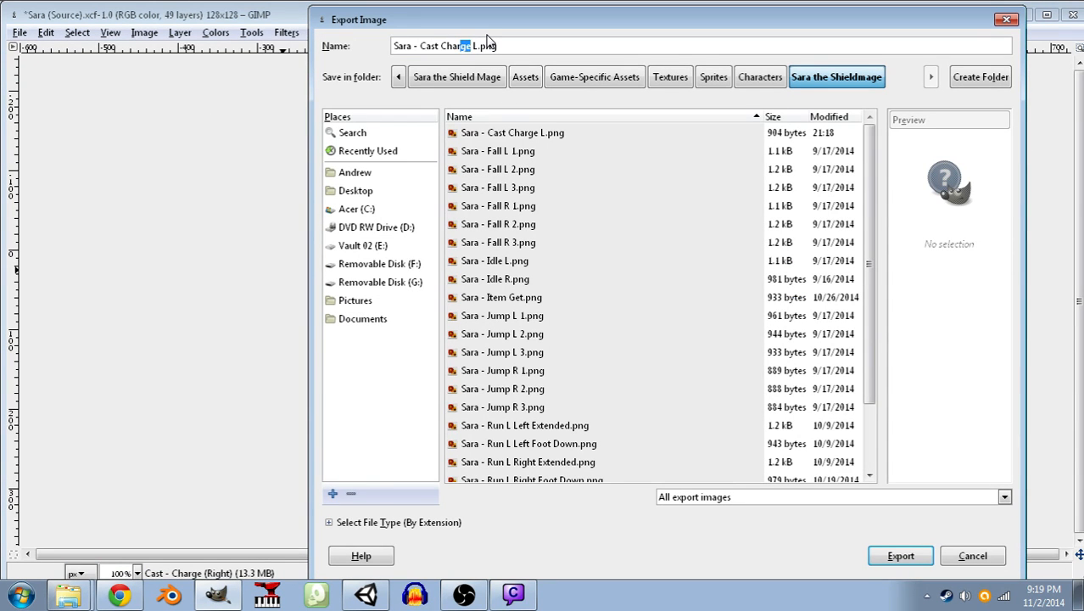
text(Manifest)
click(831, 553)
click(894, 555)
click(548, 446)
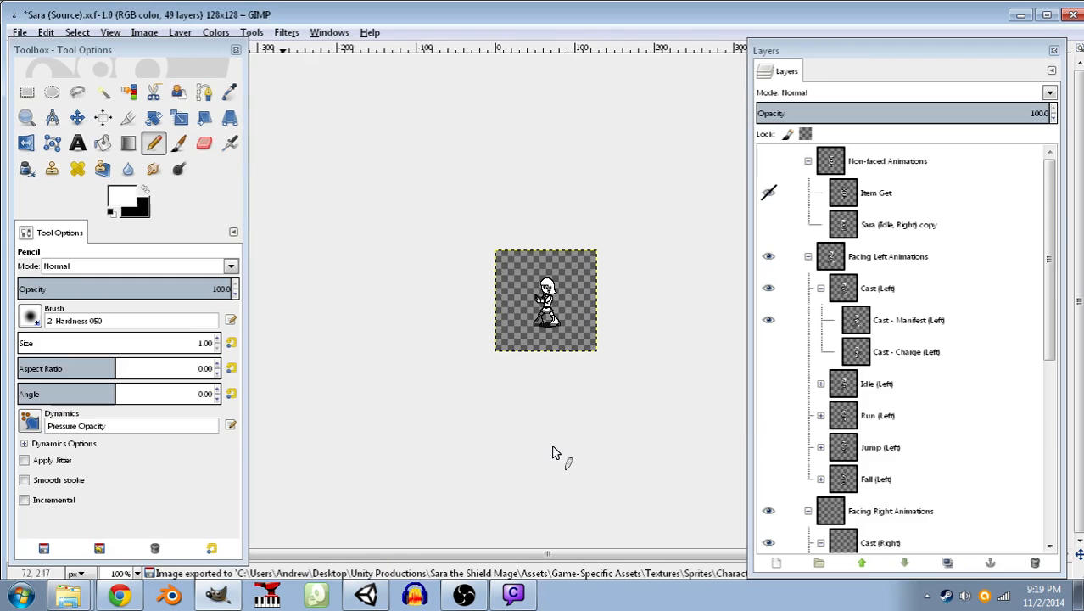
- Hide the left-facing manifest frame and the Facing Left Animations group, and show the Cast - Charge (Right) frame
click(768, 319)
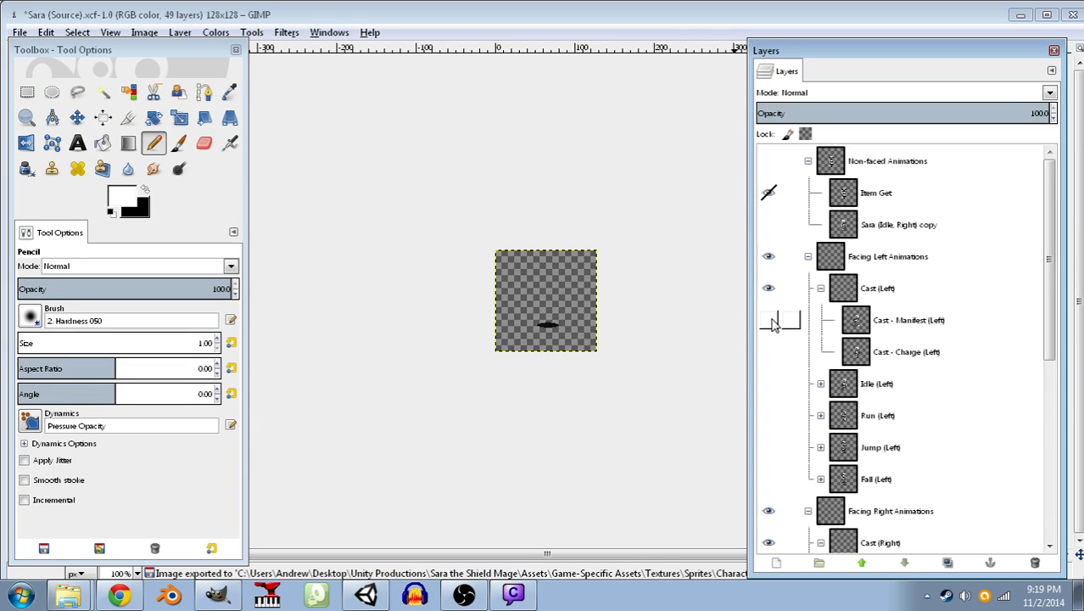
scroll(787, 348, down, 4)
scroll(787, 348, up, 5)
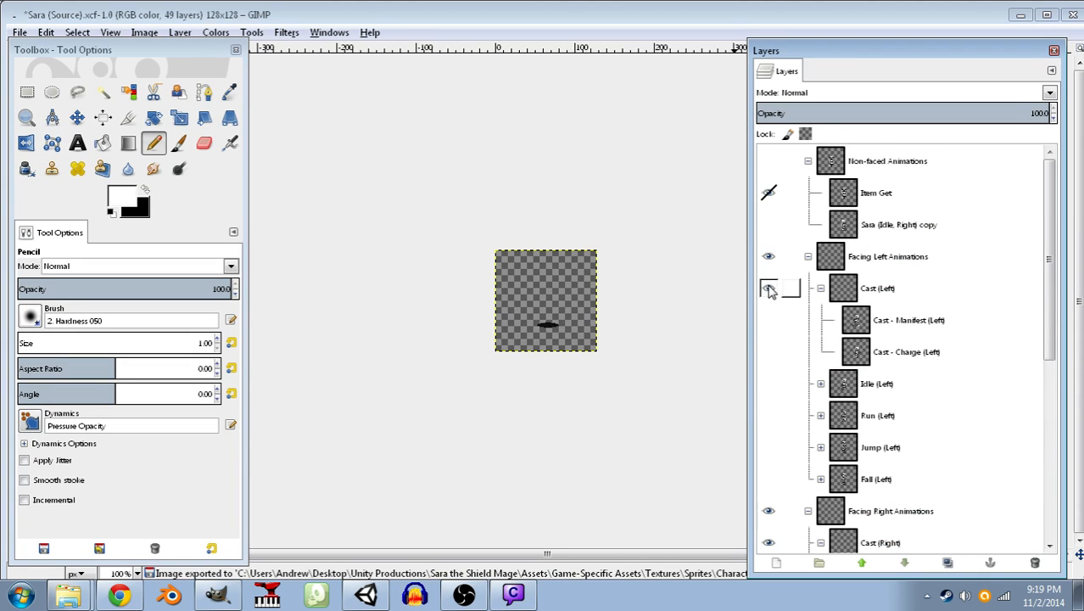
click(769, 257)
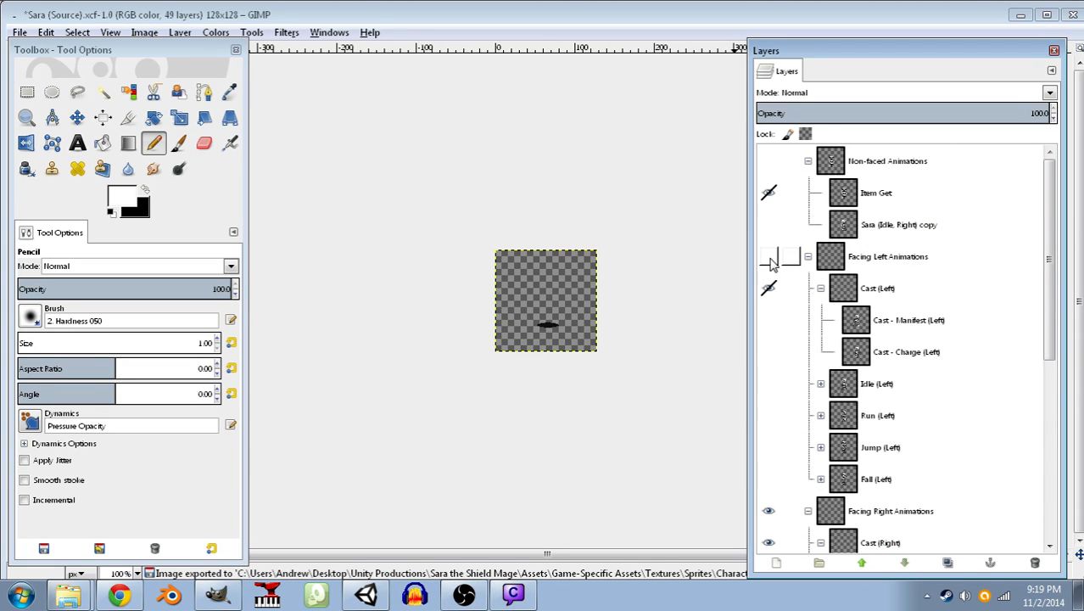
scroll(772, 272, down, 5)
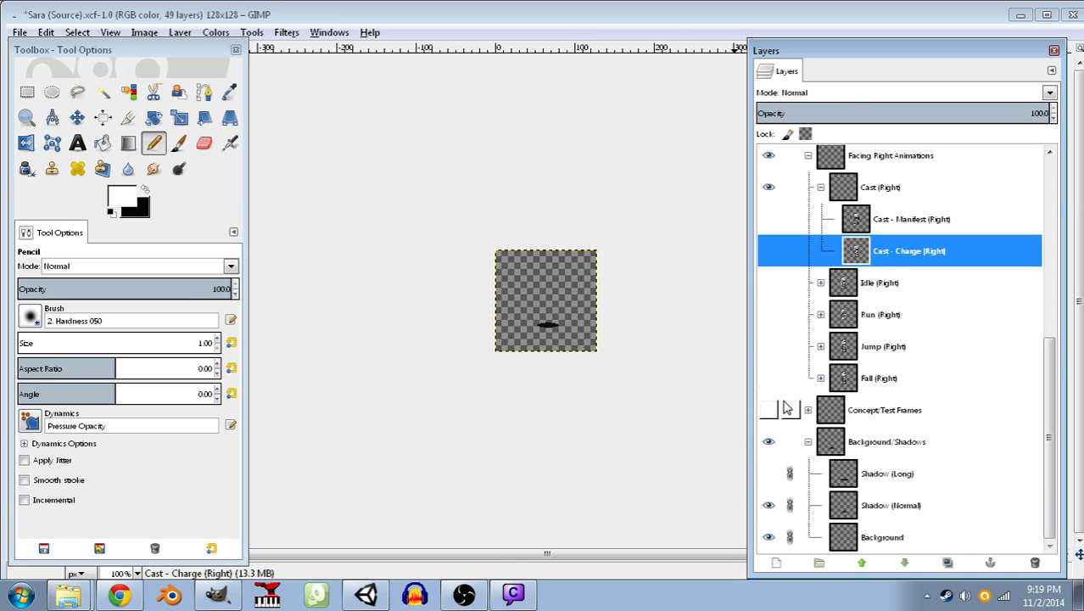
click(769, 251)
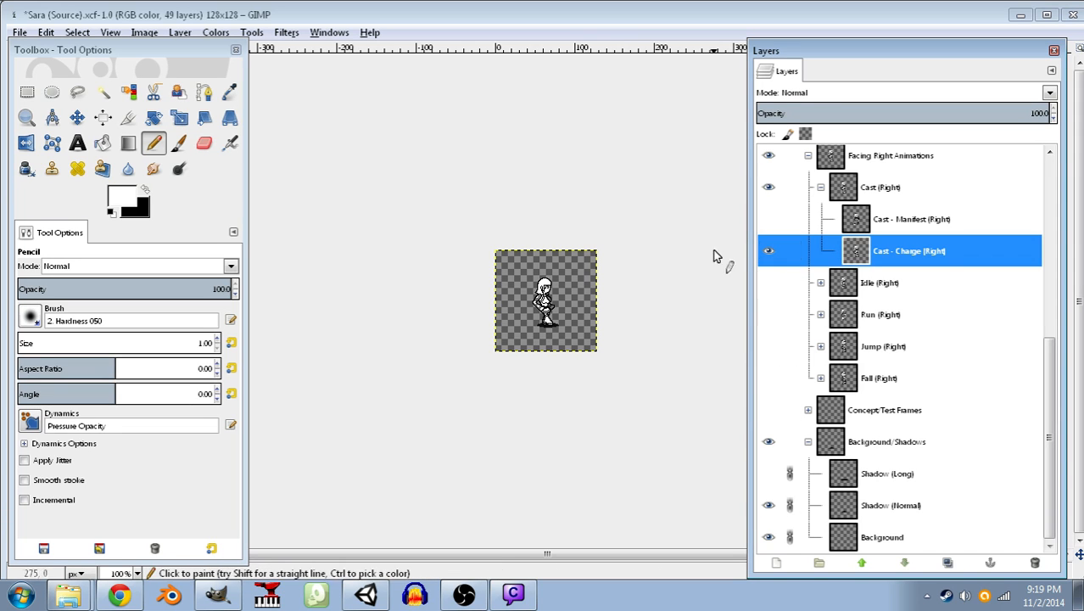
- Export the visible right-facing charge frame as "Sara - Cast Charge R.png" with the default PNG options
click(22, 32)
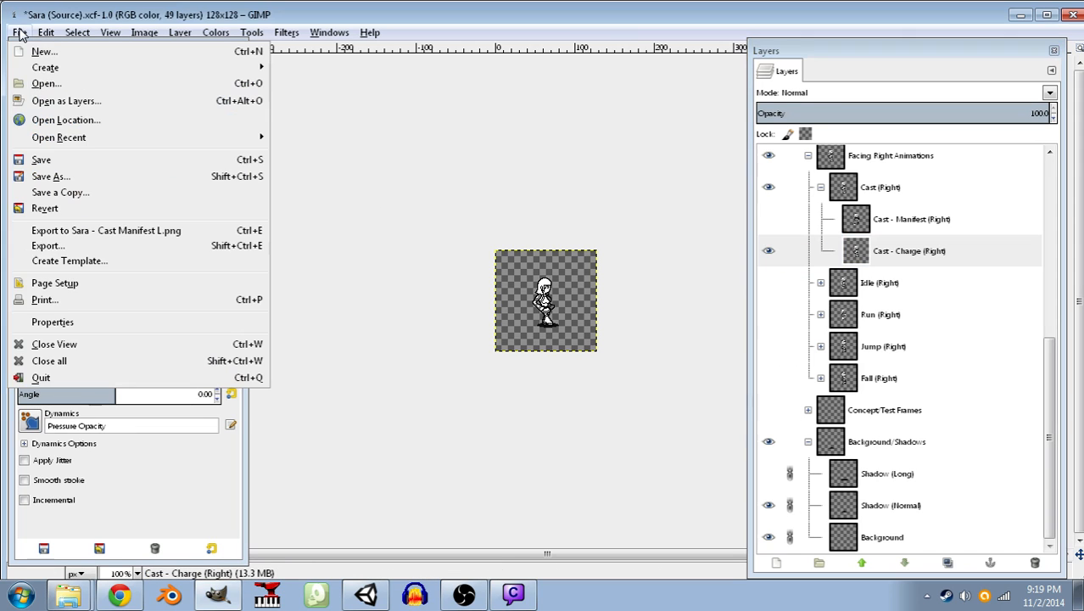
click(39, 245)
click(490, 46)
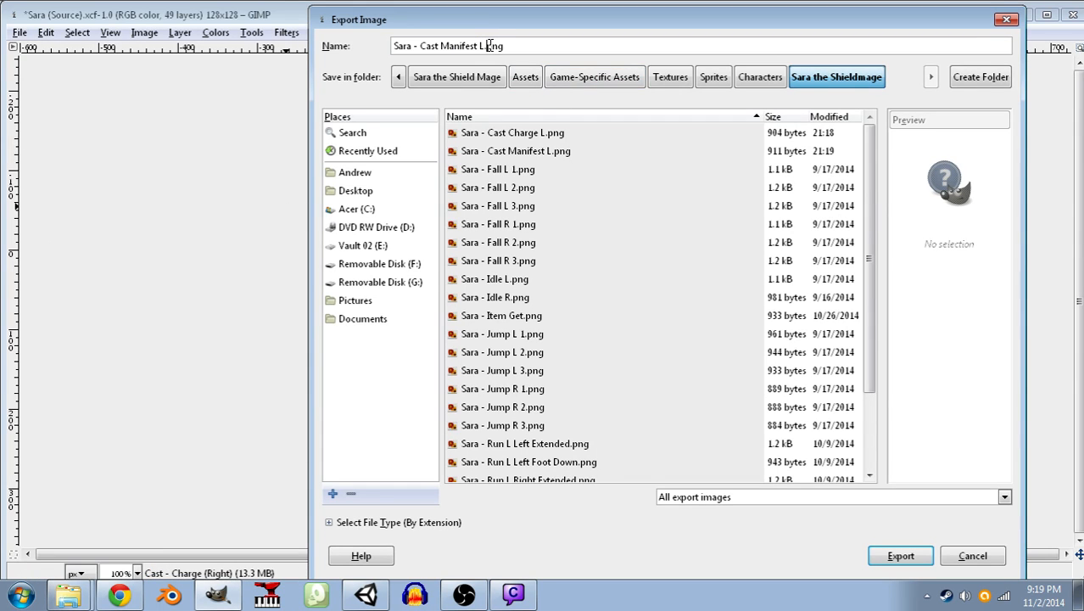
drag(491, 46, 440, 45)
text(Charge R)
key(Return)
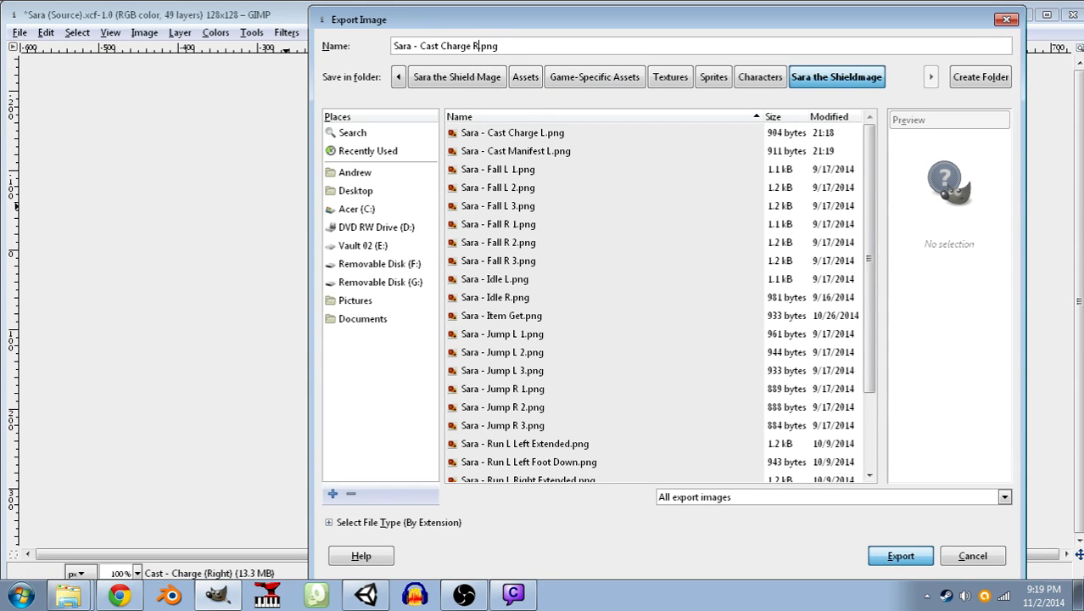
click(537, 448)
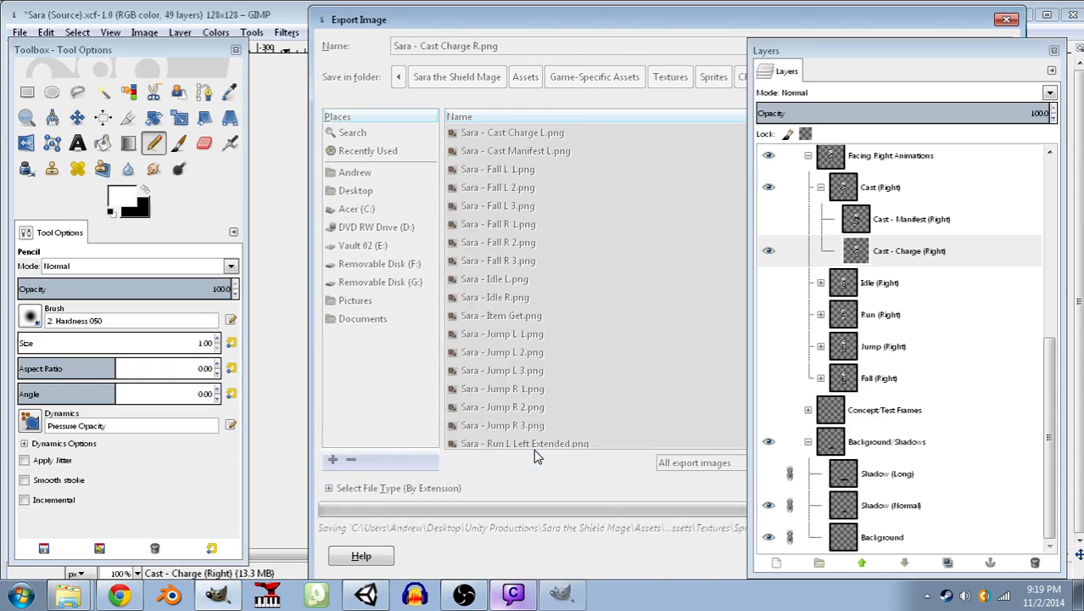
- Show Cast - Manifest (Right) in place of Cast - Charge (Right) and export it as "Sara - Cast Manifest R.png" with the default PNG options
click(769, 219)
click(767, 252)
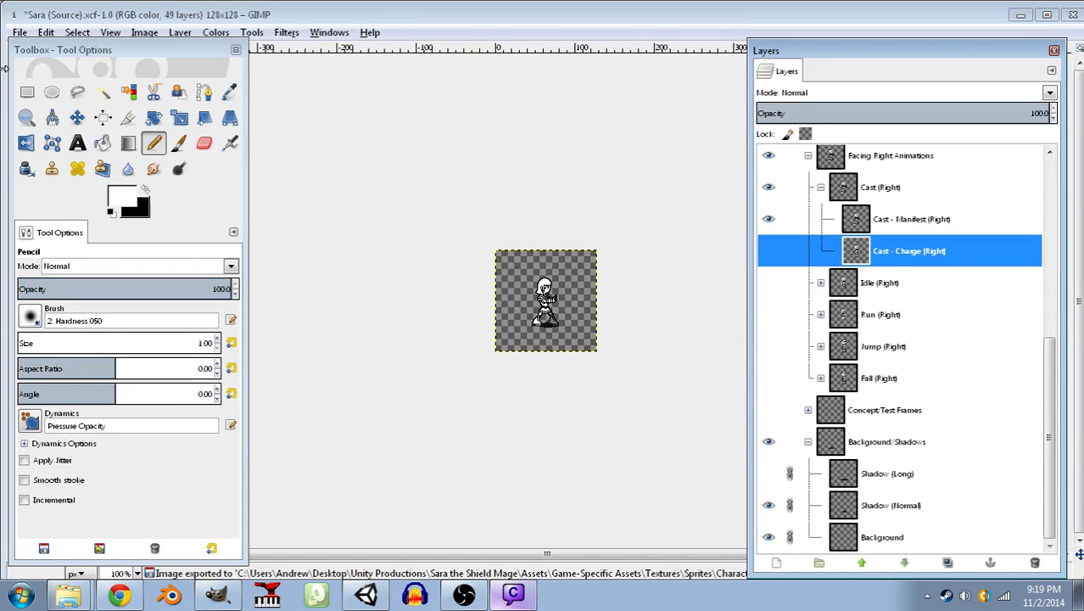
click(19, 32)
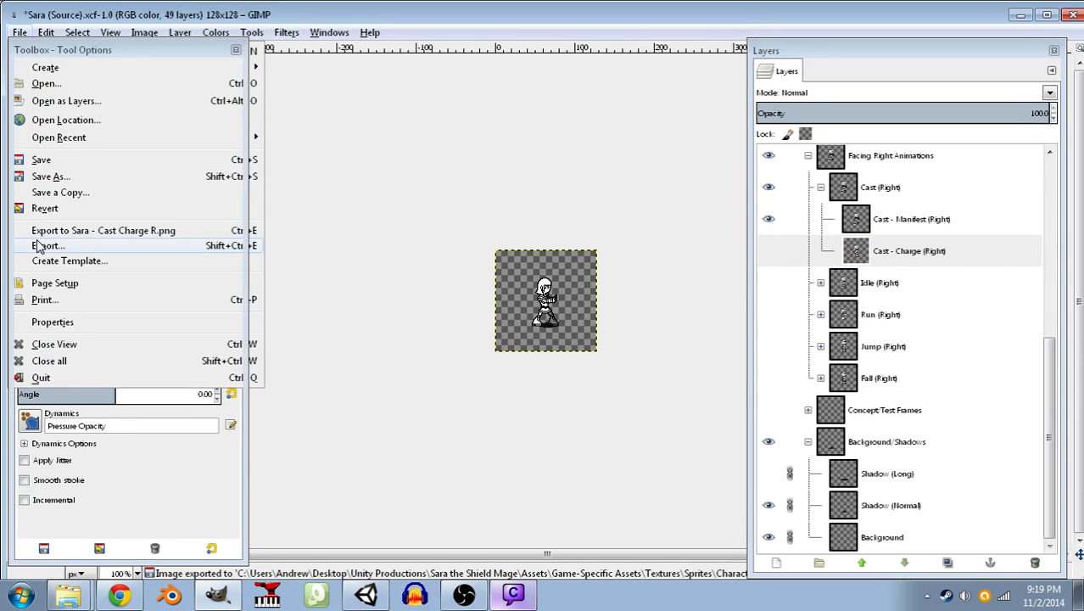
click(44, 246)
click(473, 47)
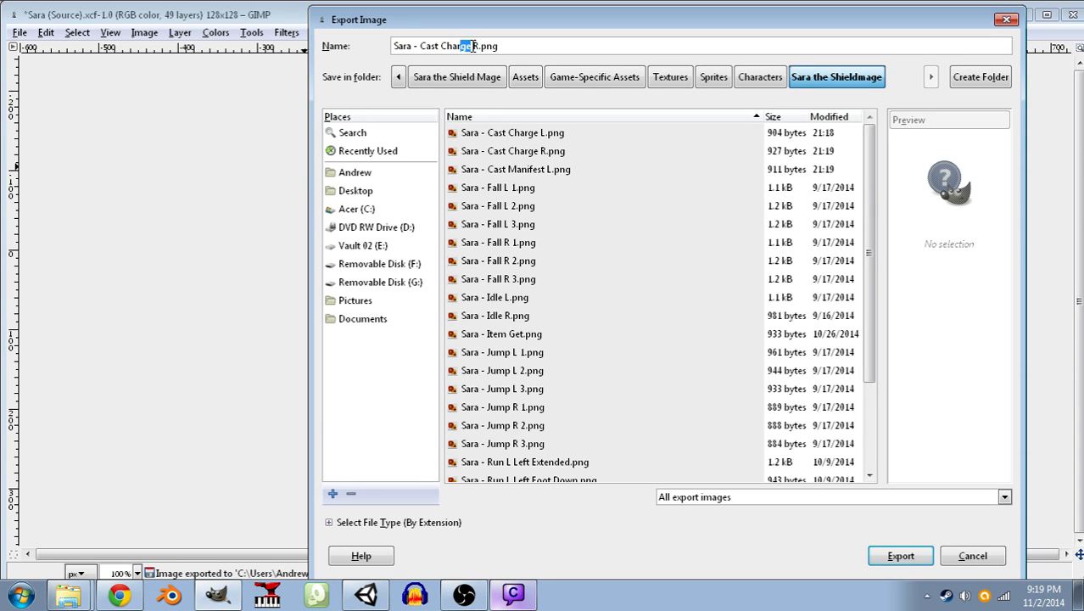
key(shift+Left)
text(Manifest)
key(Return)
key(Return)
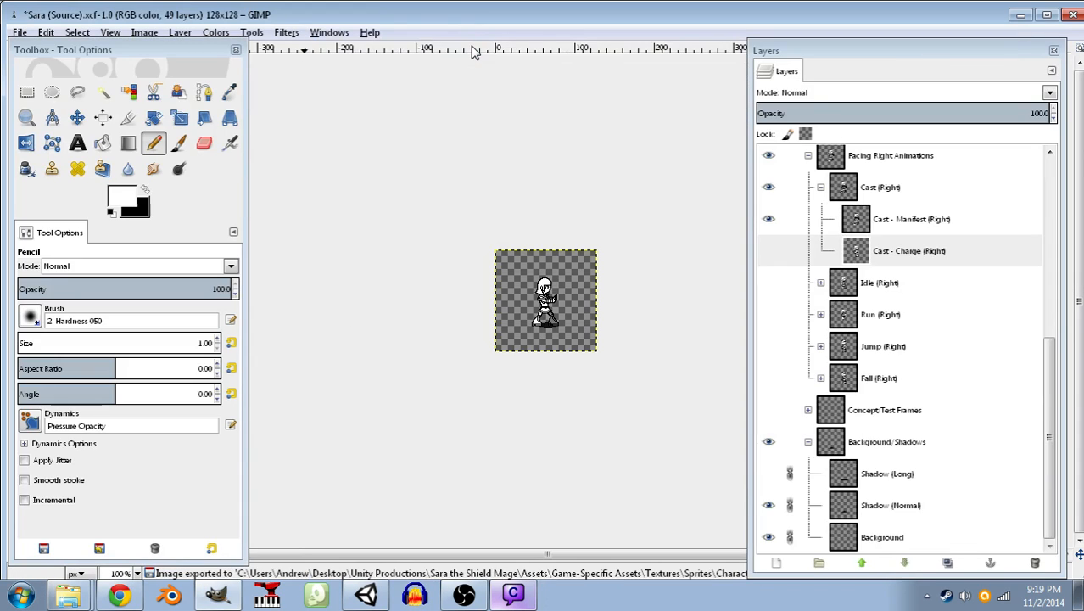
- Check the stream chat window and dismiss the AutoPlay dialog for the connected device
click(509, 593)
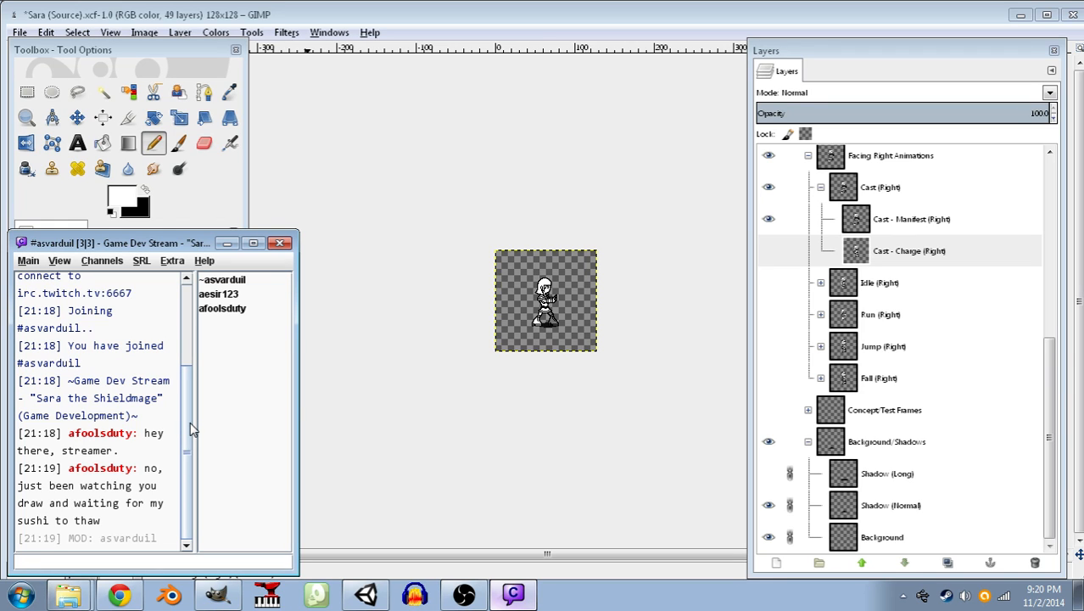
click(924, 529)
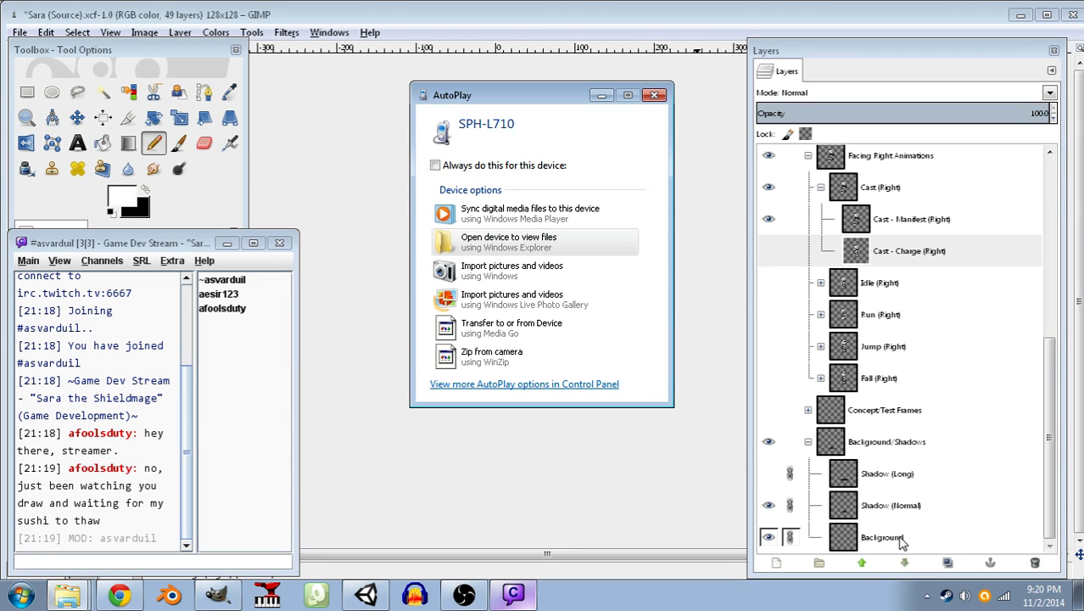
click(655, 96)
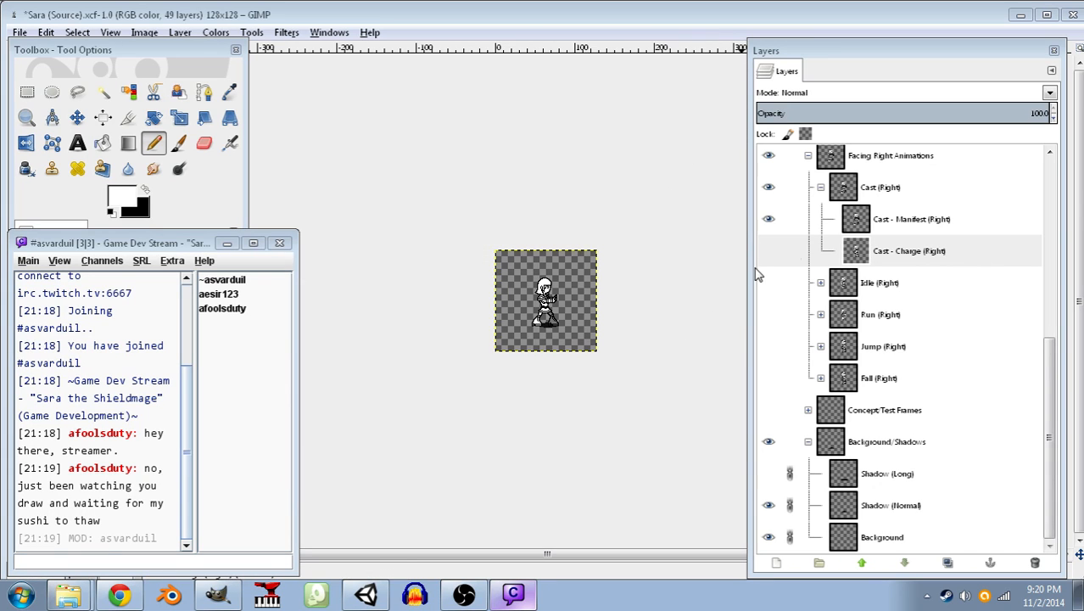
- Switch from GIMP to the Unity editor and move the chat window out of the way
click(1020, 15)
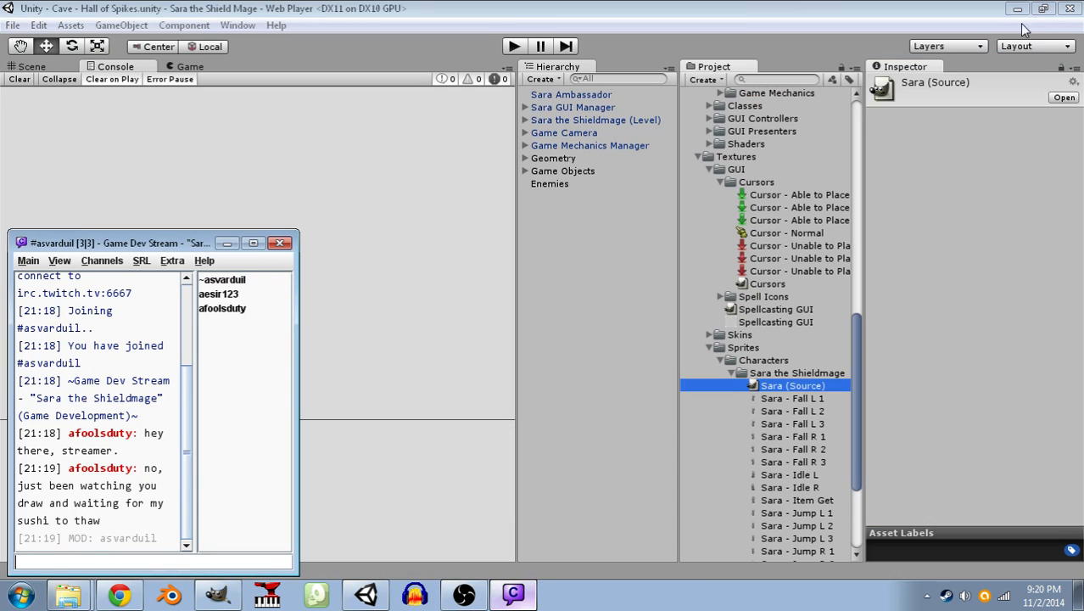
mouse_move(148, 230)
mouse_down()
mouse_move(151, 269)
mouse_move(153, 234)
mouse_up()
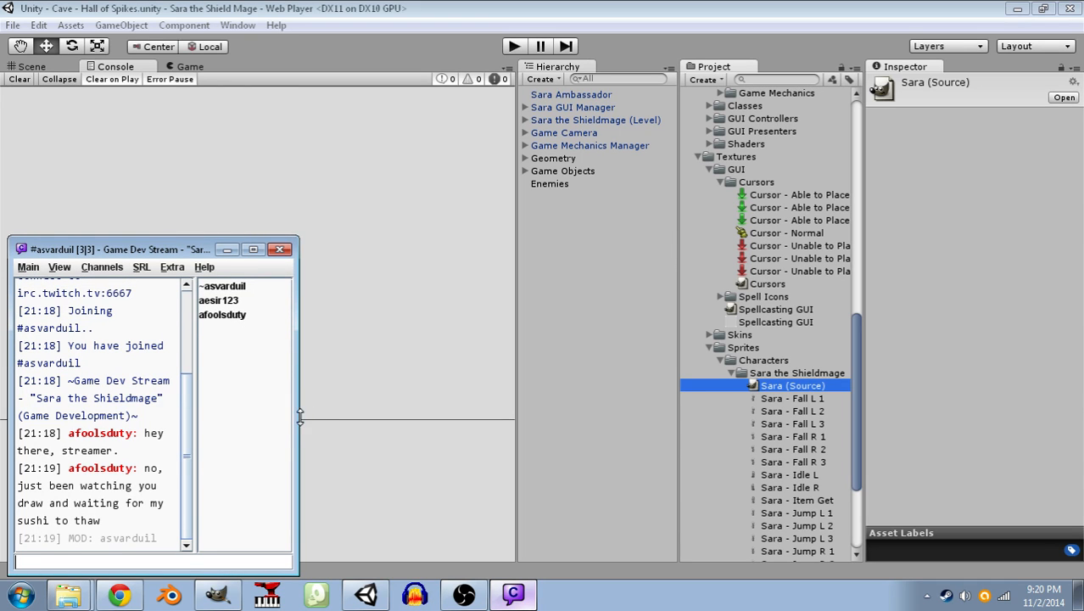
drag(297, 416, 346, 416)
mouse_move(214, 249)
mouse_down()
mouse_move(778, 388)
mouse_move(691, 536)
mouse_move(710, 247)
mouse_move(770, 455)
mouse_move(661, 520)
mouse_move(681, 526)
mouse_move(683, 545)
mouse_up()
click(853, 343)
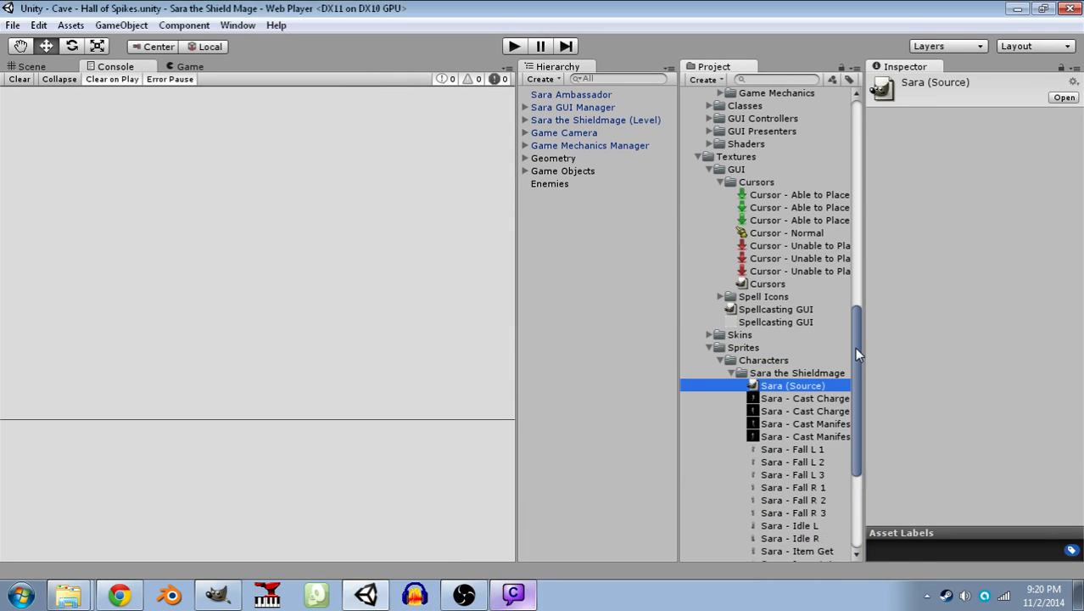
- Set the four Sara cast textures to max size 128, Truecolor format and Alpha Is Transparency, and apply the import settings
click(808, 398)
shift+click(785, 424)
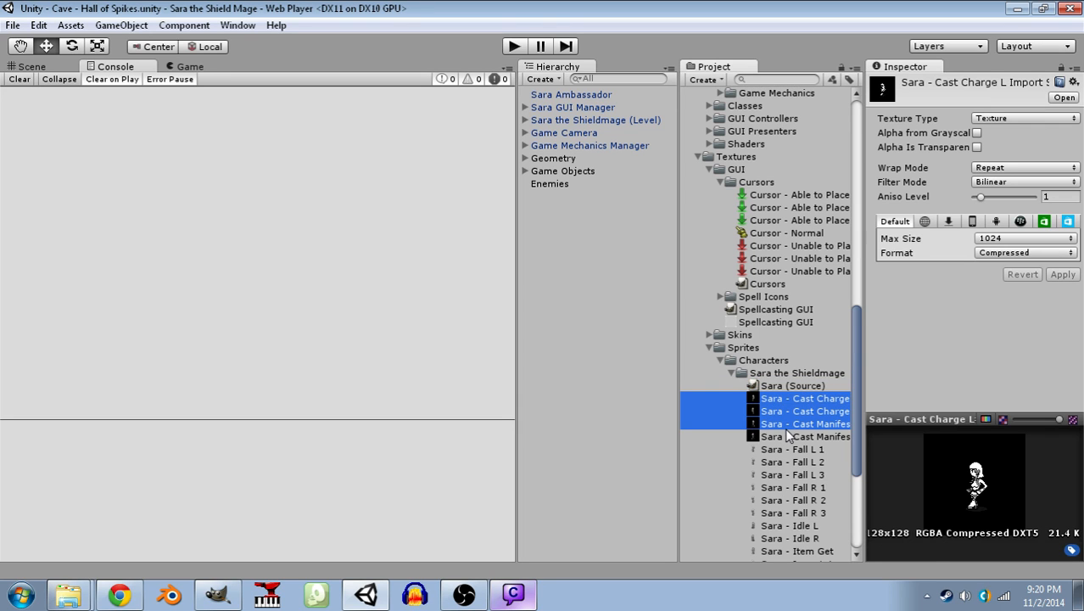
shift+click(785, 436)
click(999, 237)
click(997, 289)
click(1001, 253)
click(1001, 307)
click(977, 146)
click(1067, 274)
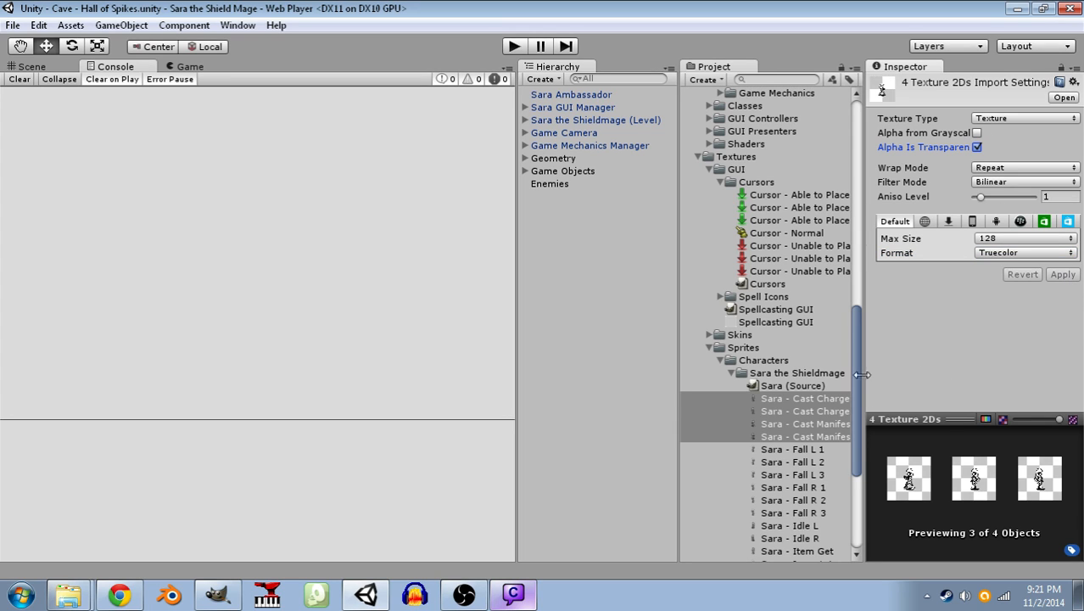
- Select the Sprite child of Sara the Shieldmage (Level) and set its Animations size to 10
click(526, 120)
click(552, 133)
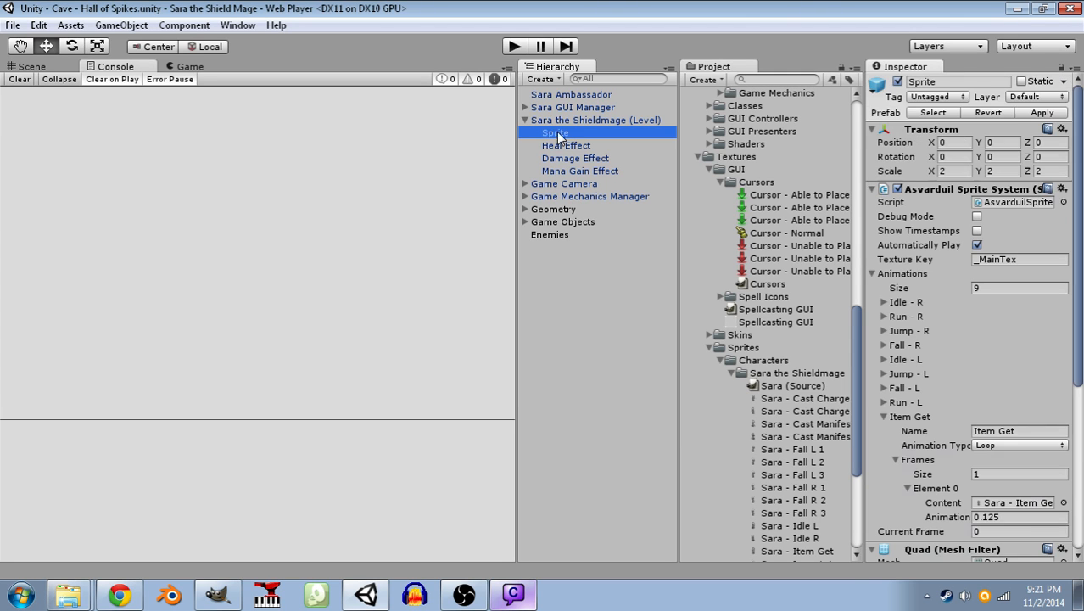
scroll(931, 327, down, 3)
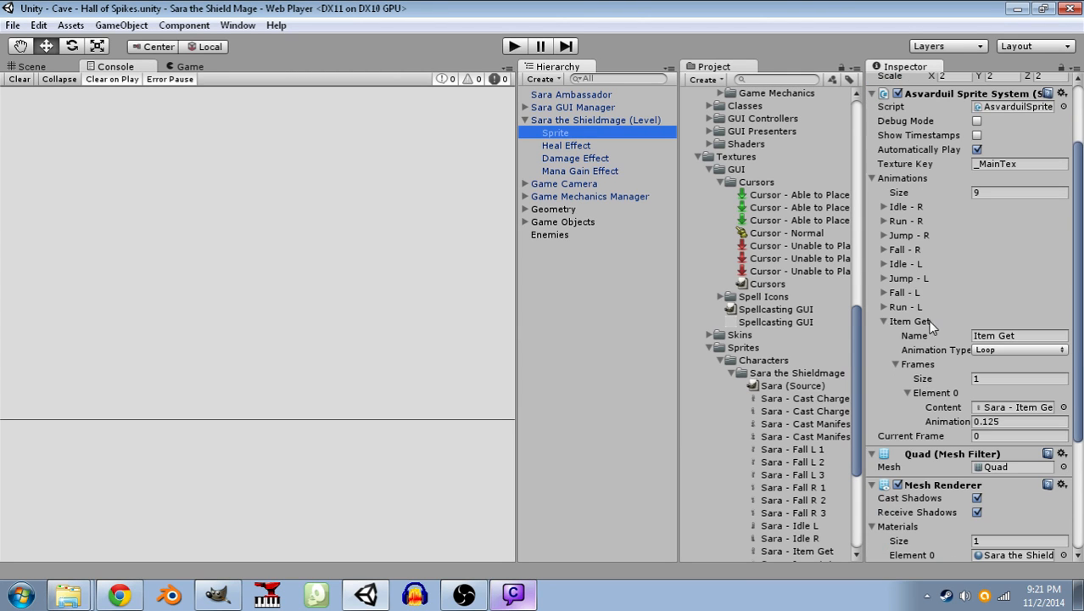
click(883, 321)
click(995, 194)
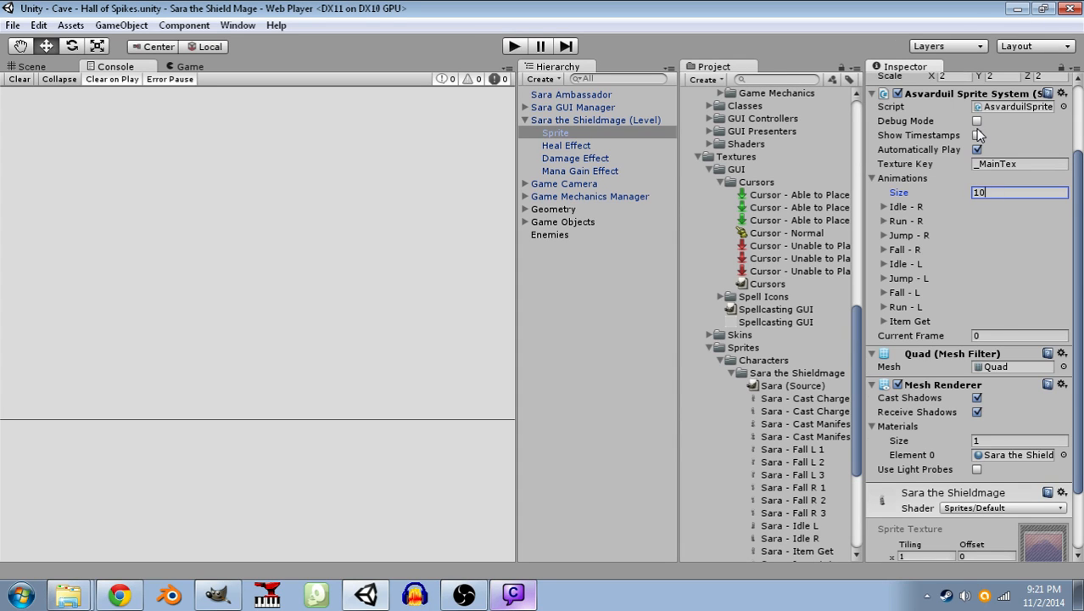
key(Return)
- Rename the newly added last animation entry to "Cast - L"
click(902, 339)
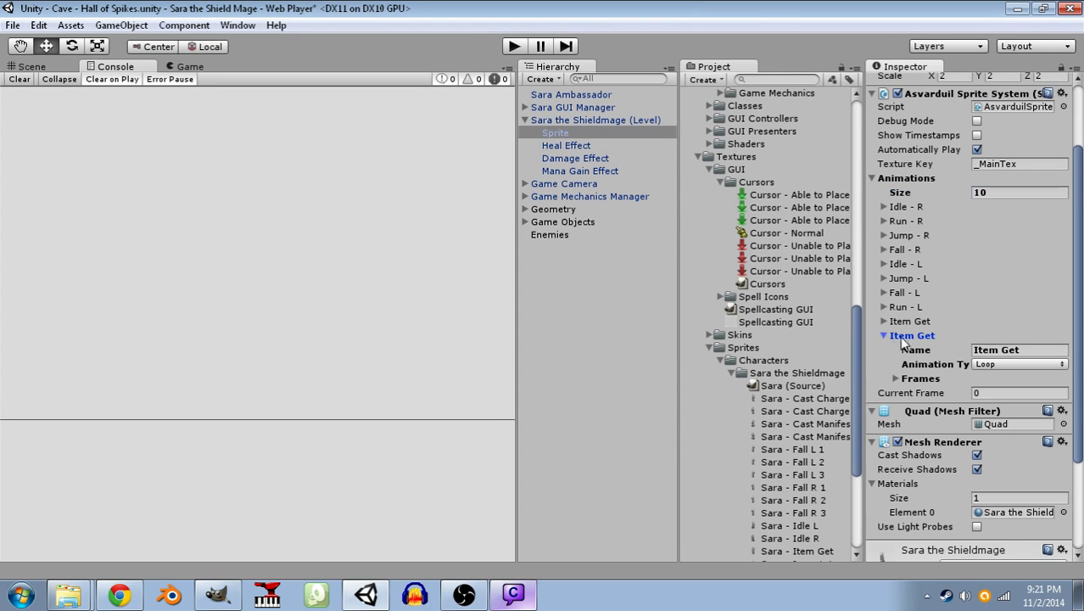
click(1036, 352)
key(ctrl+a)
text(Cast - L)
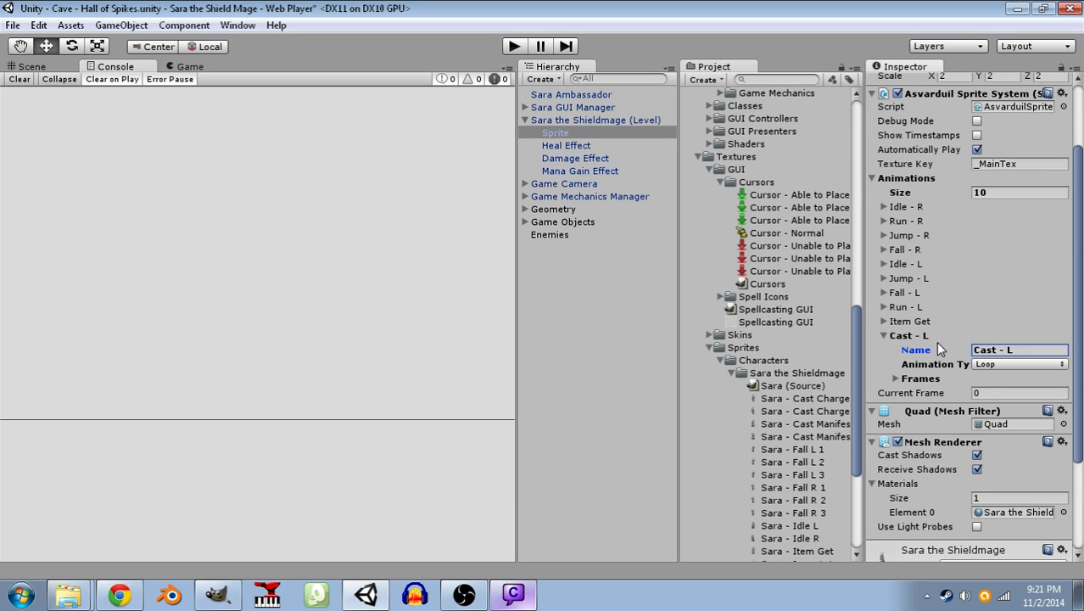
- Set the Cast - L animation's frame count to 2 and its animation type to OneShot
click(896, 378)
click(970, 393)
text(2)
key(Return)
click(994, 365)
click(999, 397)
- Expand both Cast - L frames and assign the Sara - Cast Charge L texture as the content of Element 0
click(907, 420)
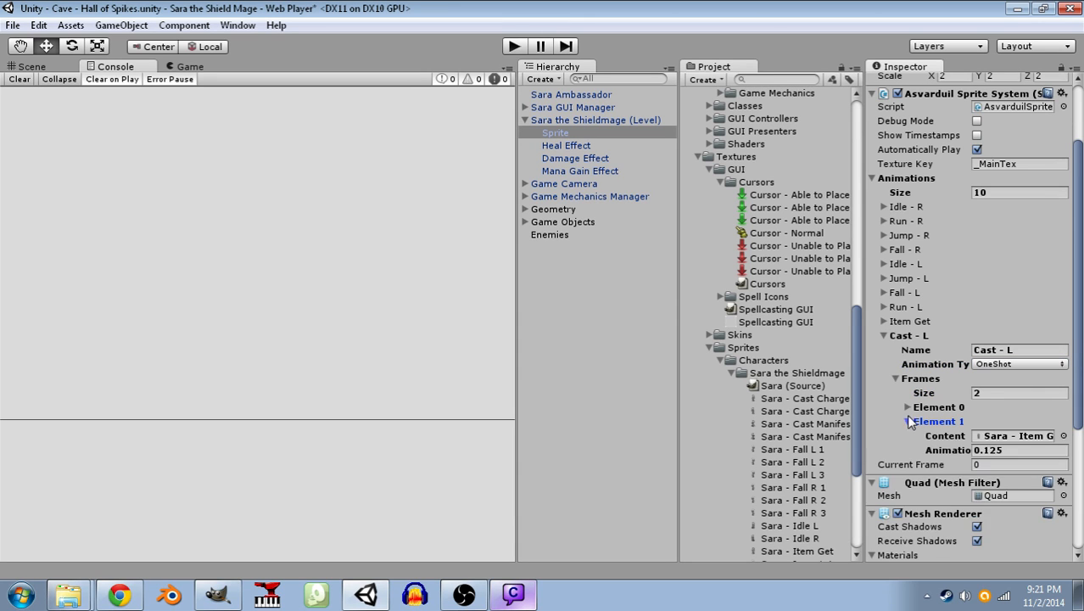
click(908, 408)
click(1064, 422)
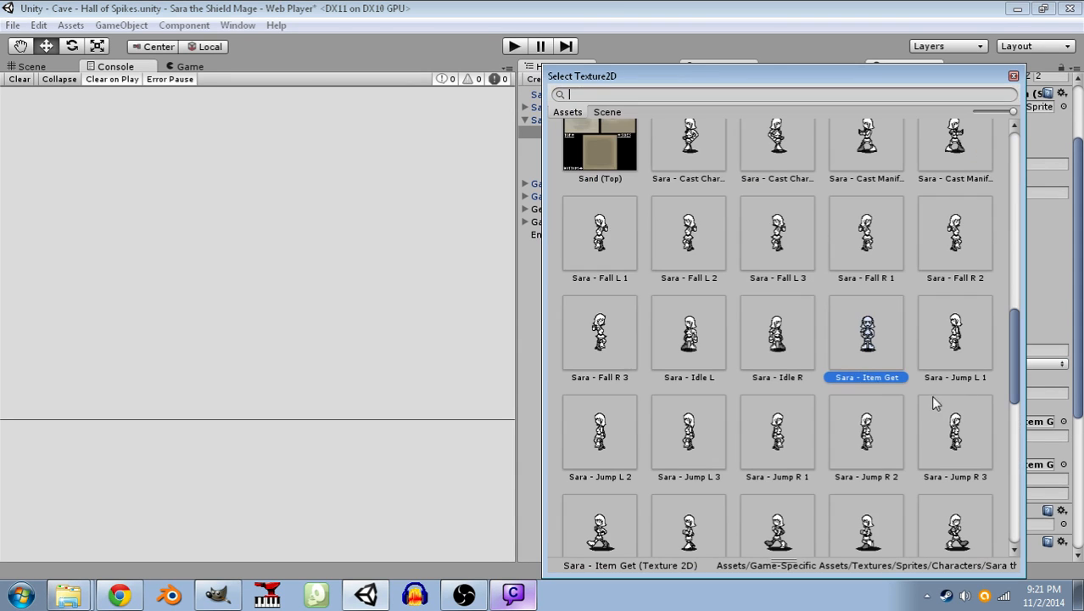
scroll(882, 305, down, 3)
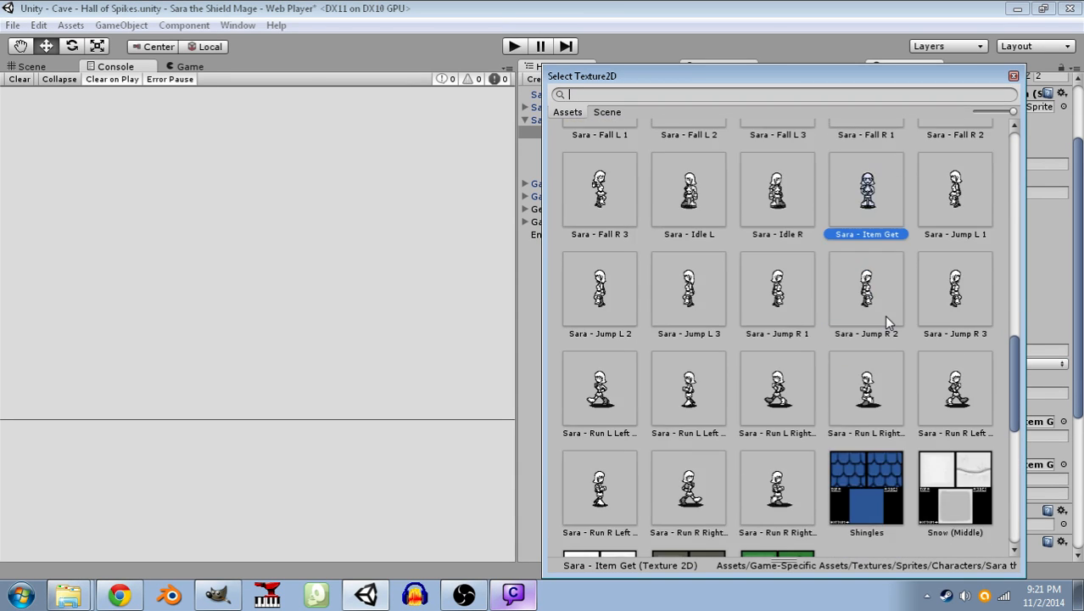
scroll(833, 364, up, 5)
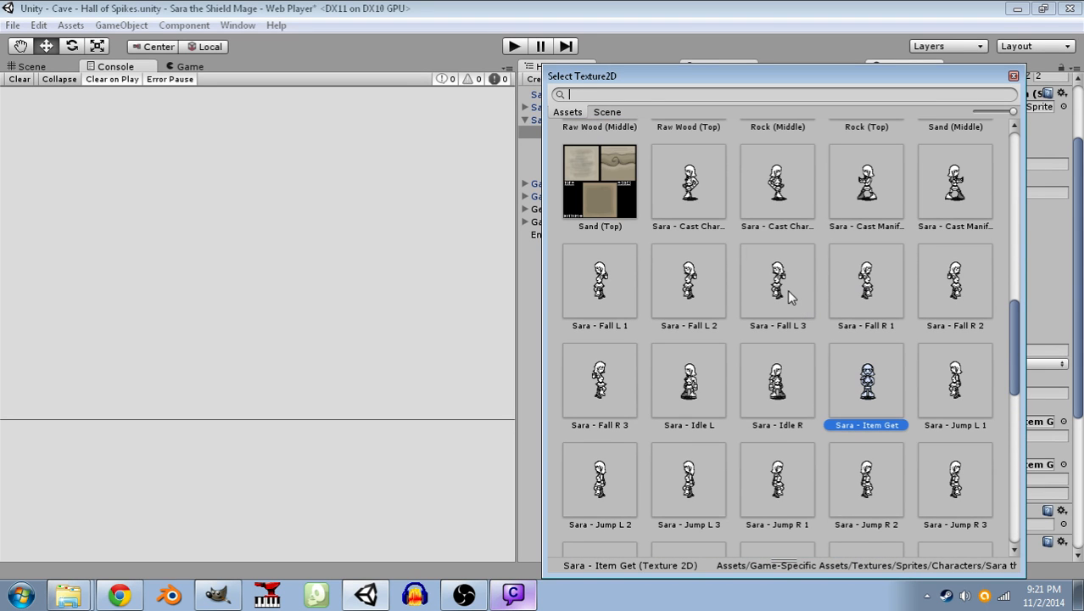
drag(827, 82, 766, 72)
click(628, 174)
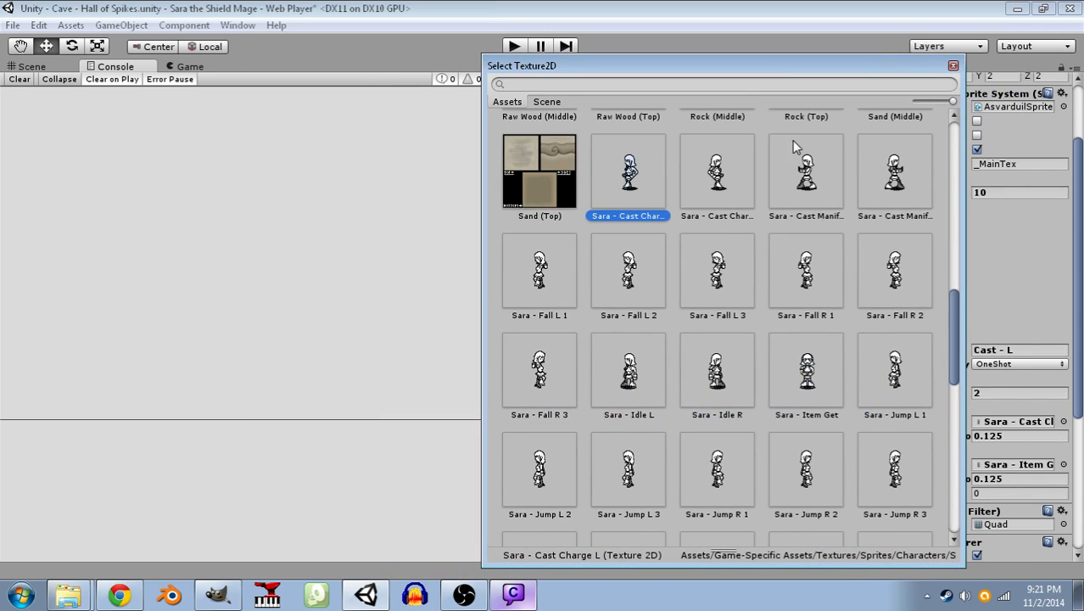
click(952, 66)
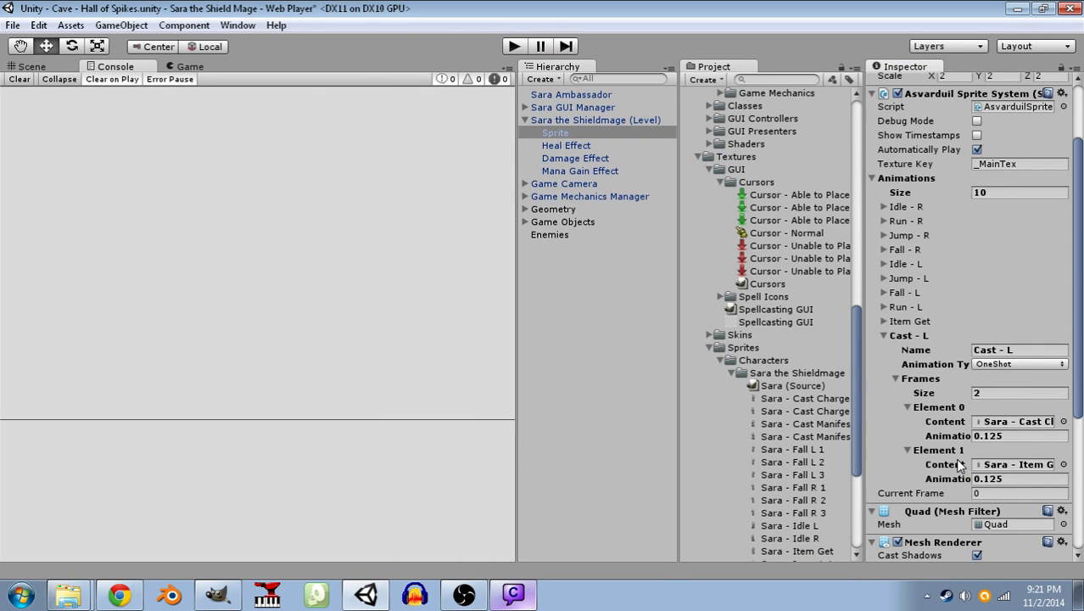
- Assign the Sara - Cast Manifest L texture as the content of Element 1 in Cast - L
click(1062, 464)
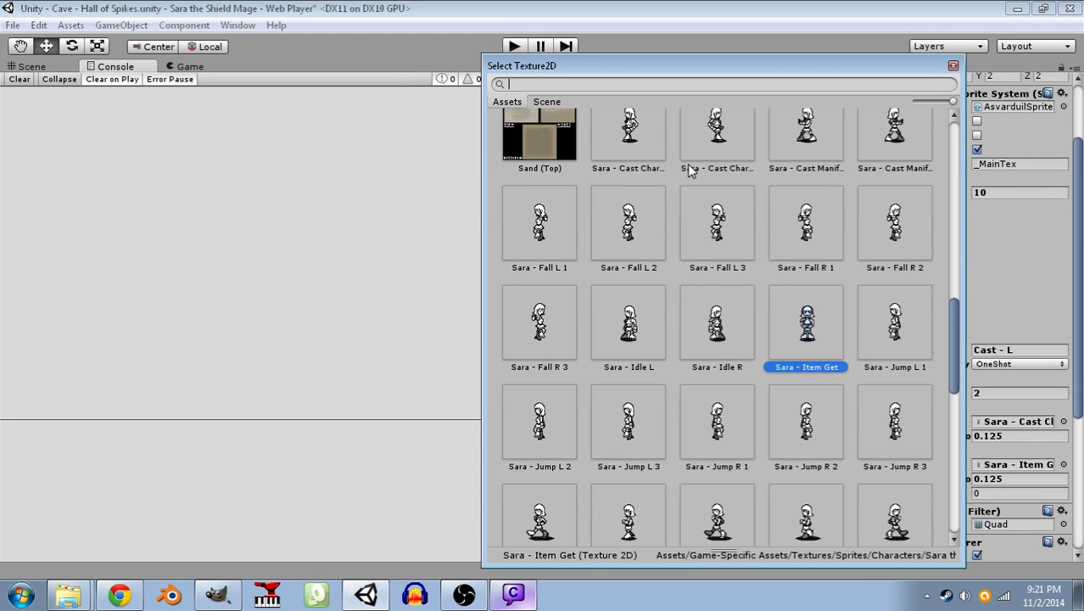
click(816, 133)
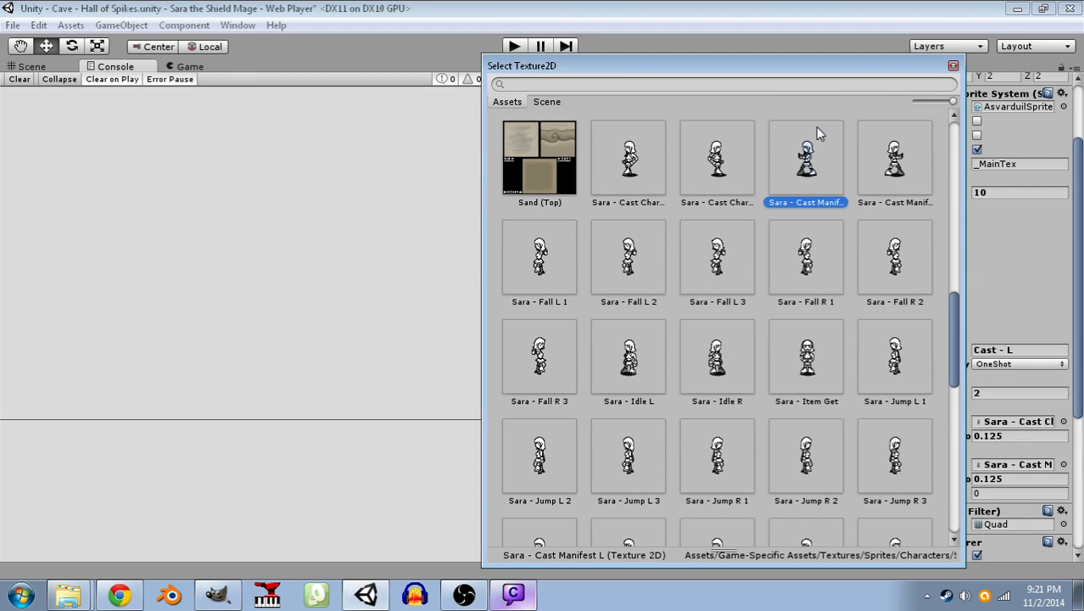
click(953, 65)
- Increase the sprite's animation count to 11 and rename the newly added last entry to "Cast - R"
click(988, 194)
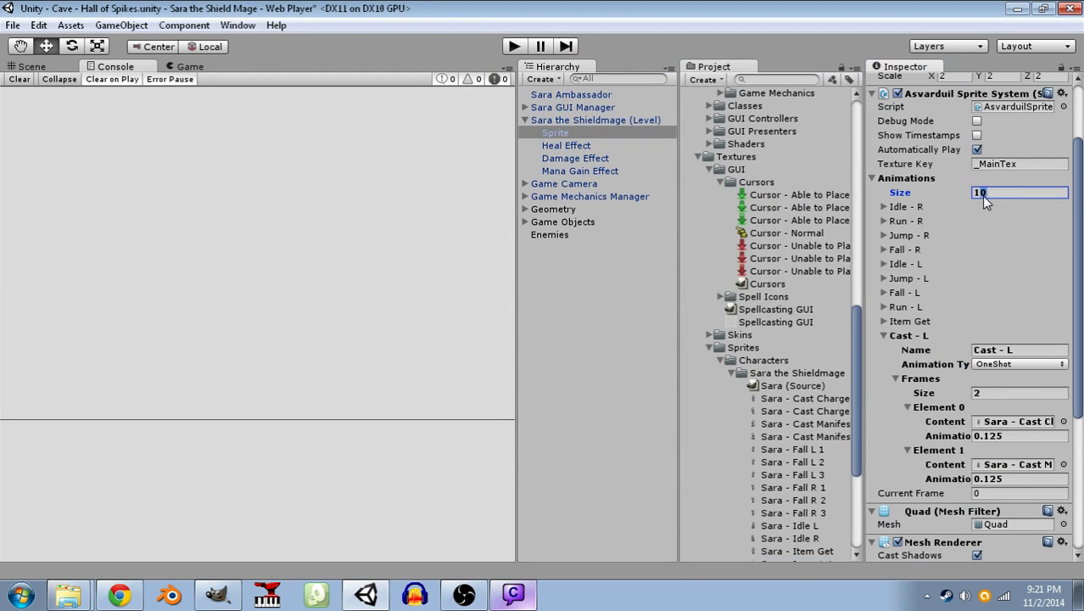
key(Return)
scroll(967, 339, down, 2)
click(884, 445)
click(1018, 459)
key(BackSpace)
text(R)
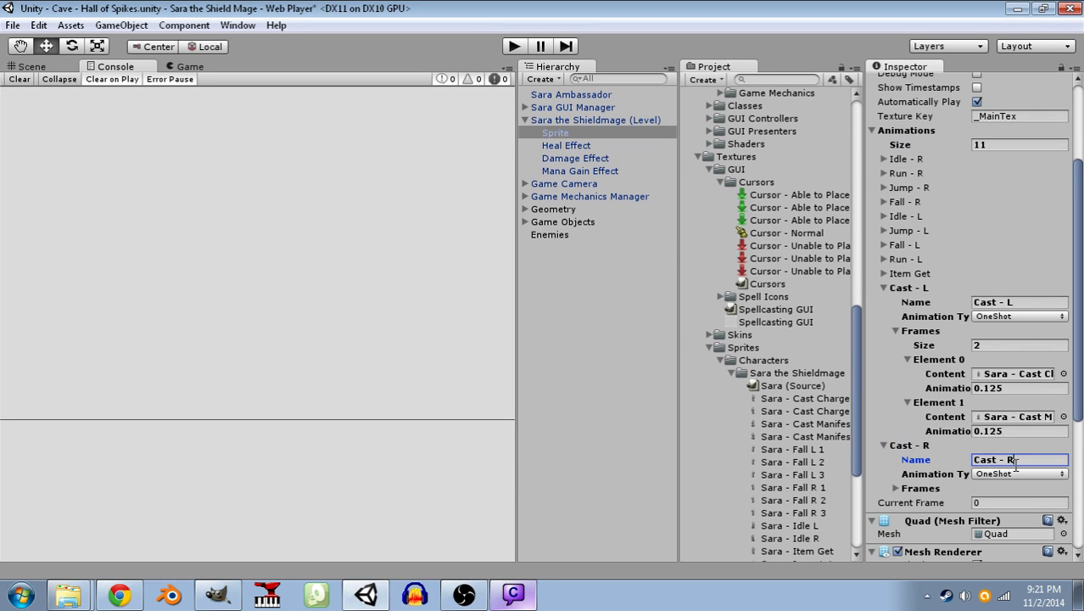
- Expand both Cast - R frames and assign the Sara - Cast Charge R texture as the content of Element 0
click(895, 488)
scroll(903, 463, down, 4)
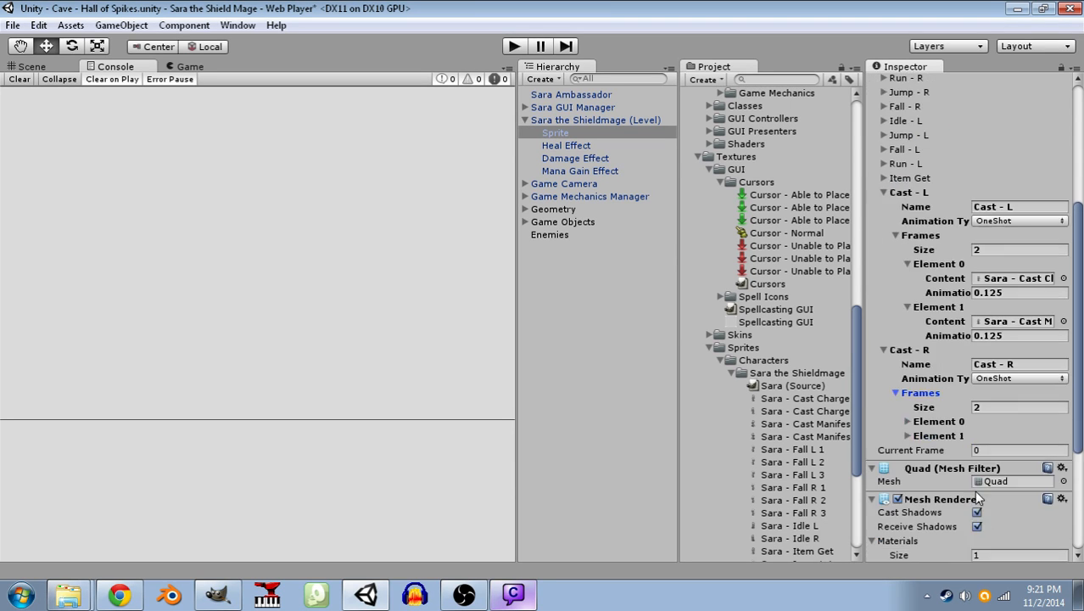
click(908, 422)
click(908, 464)
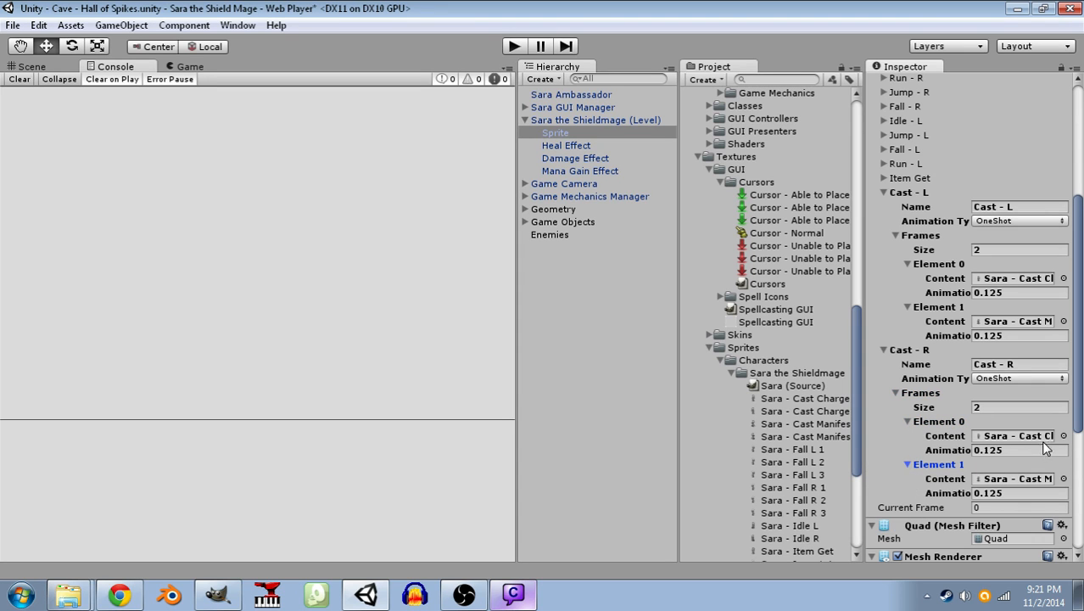
click(1064, 436)
click(717, 335)
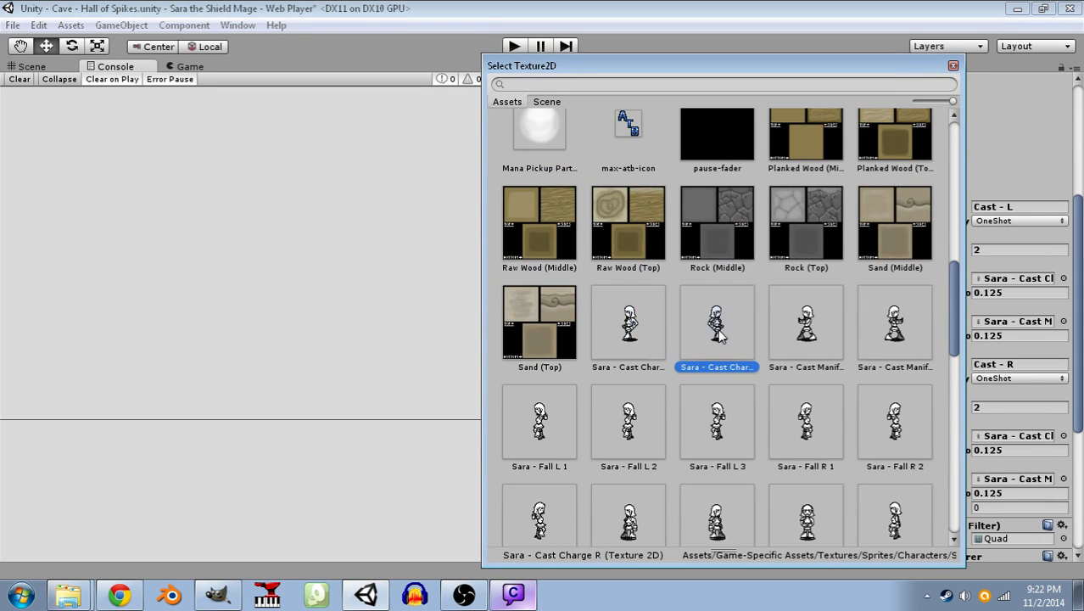
click(952, 65)
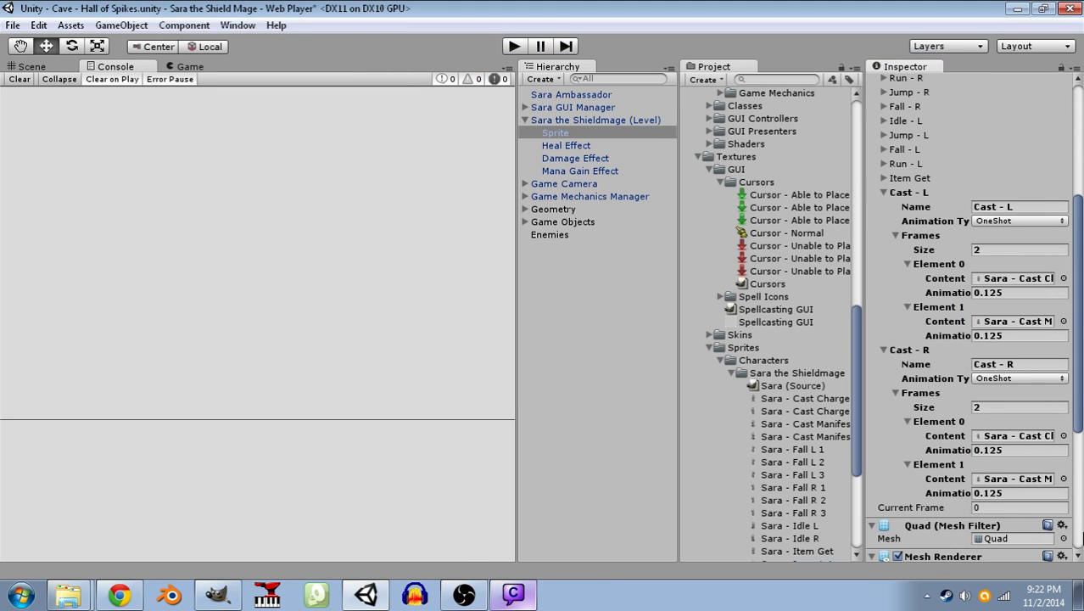
- Assign the Sara - Cast Manifest R texture as the content of Element 1 in Cast - R and save the scene
click(1064, 479)
click(884, 350)
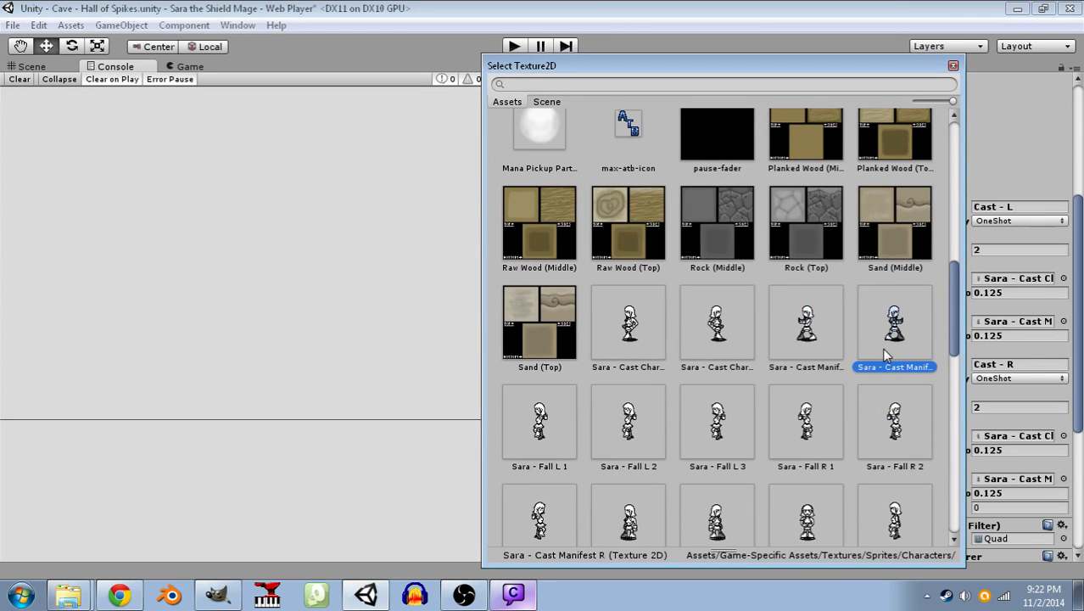
click(952, 65)
key(ctrl+s)
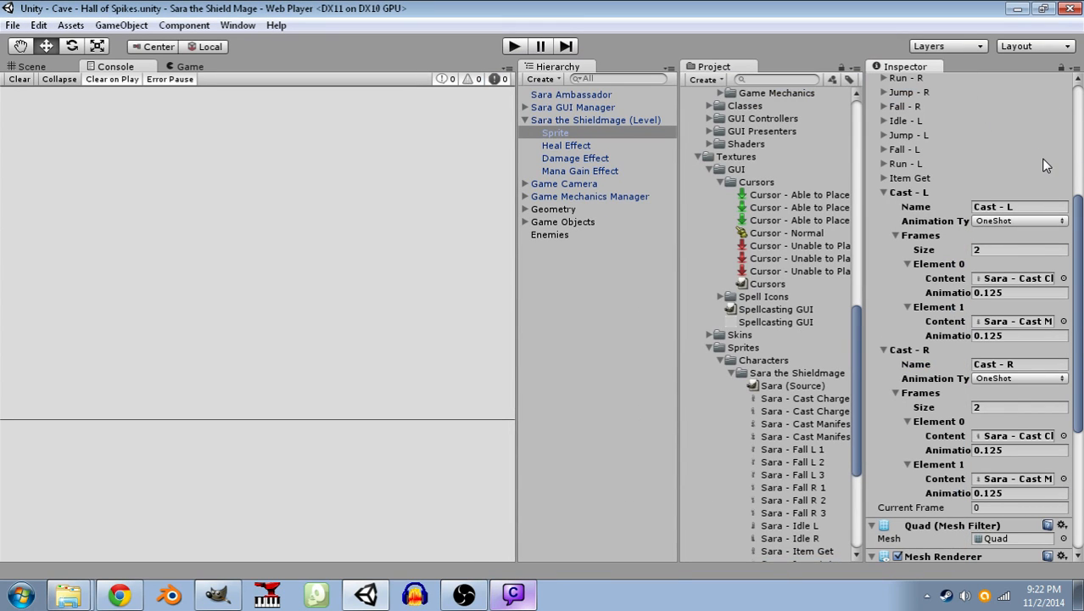
- Apply the Sprite object's changes to its prefab and collapse the Cast - L and Cast - R entries
scroll(1014, 126, up, 5)
click(1036, 112)
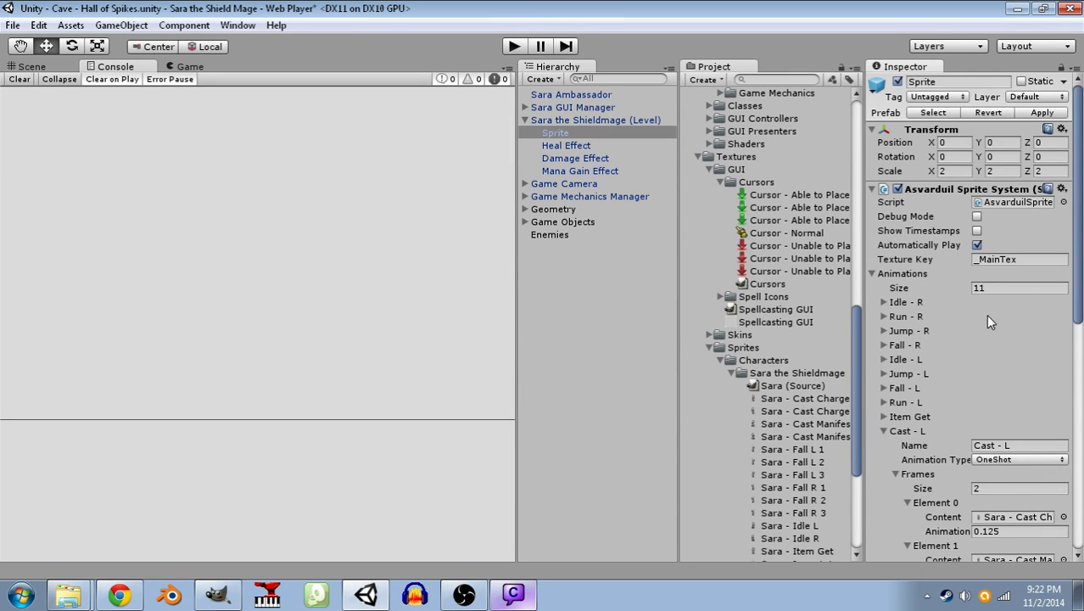
scroll(976, 255, down, 5)
click(882, 241)
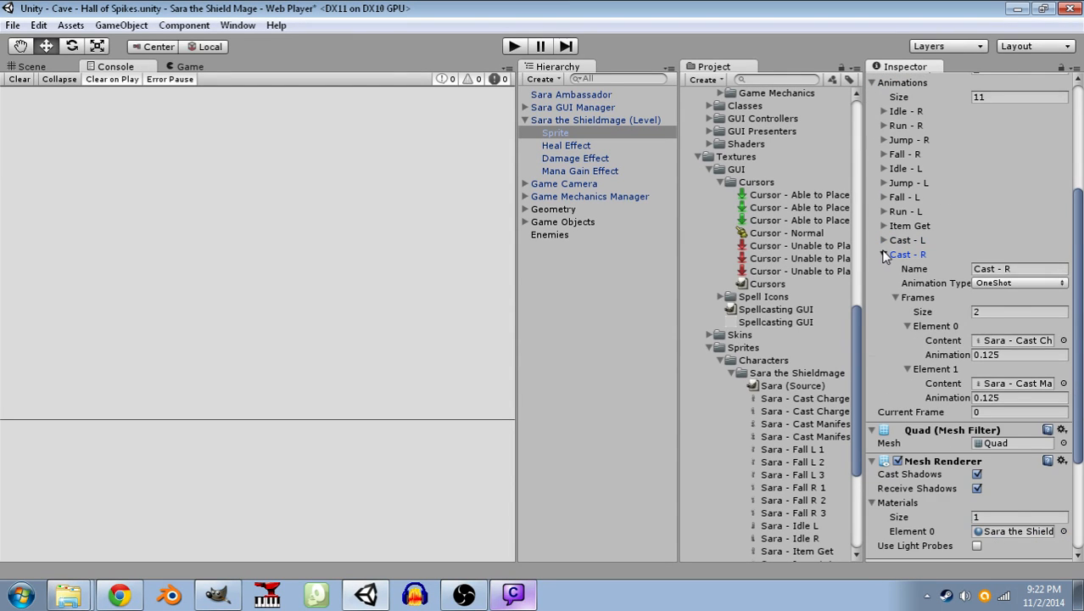
click(884, 254)
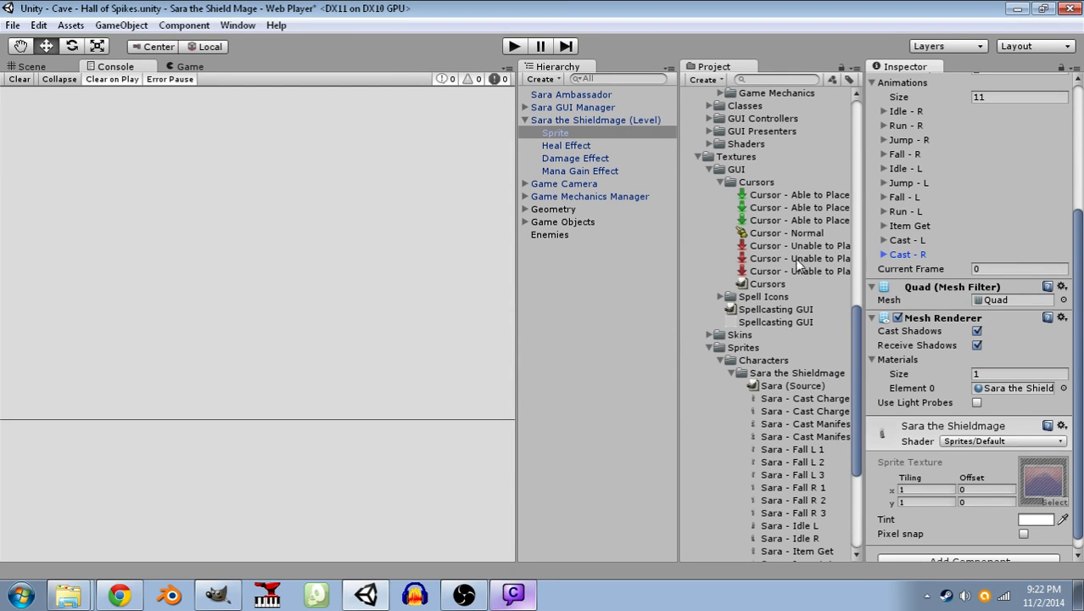
- In the Sara Animation Controller of Sara the Shieldmage (Level), set the CastLeft state's animation to "Cast - L"
click(597, 120)
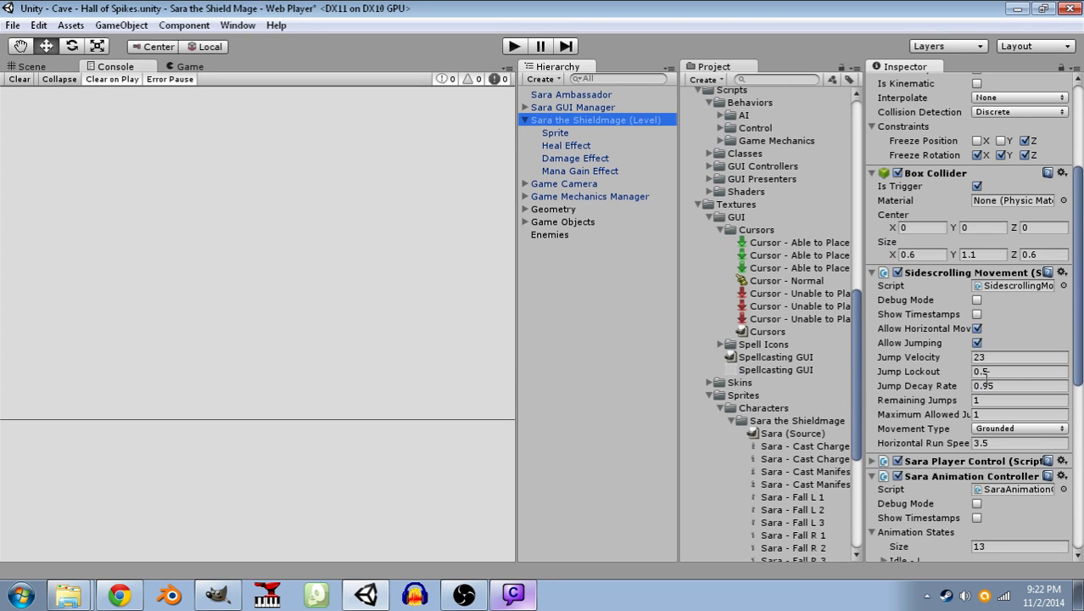
scroll(1020, 221, down, 3)
scroll(1016, 306, down, 4)
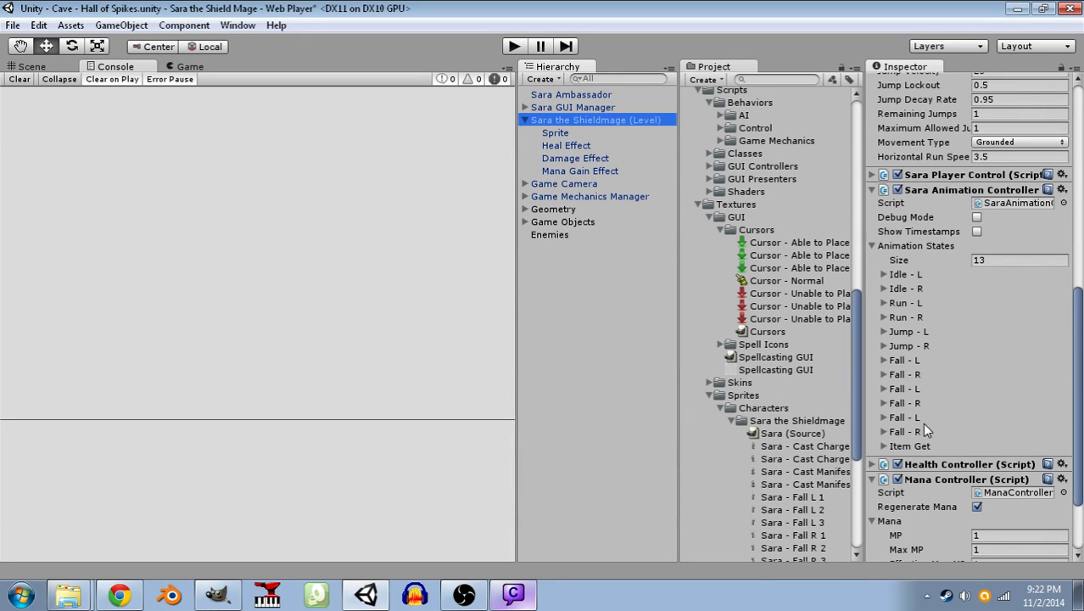
click(884, 418)
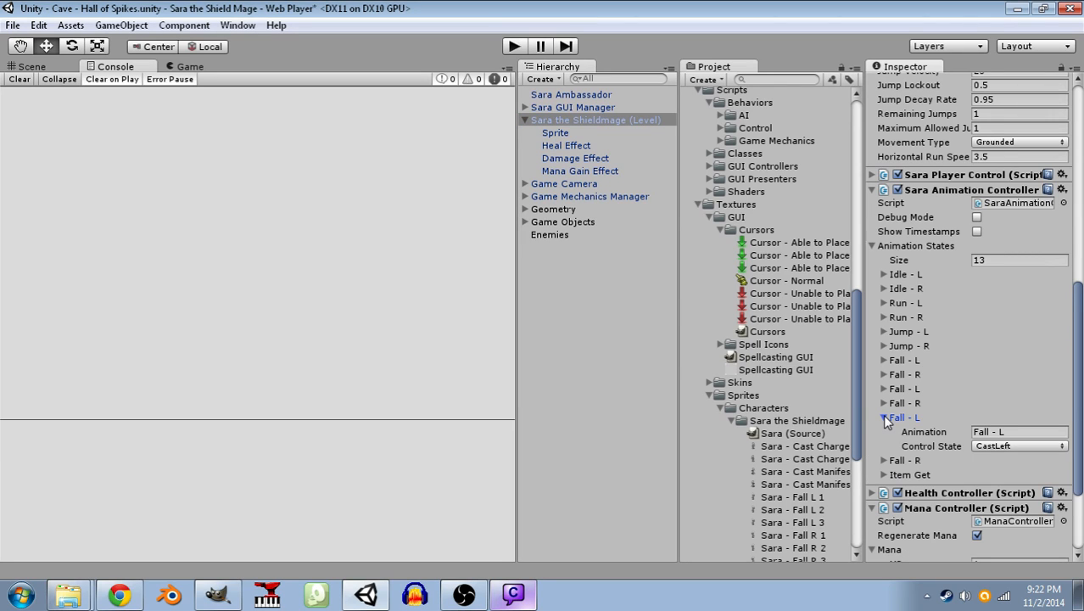
click(929, 432)
text(Cast)
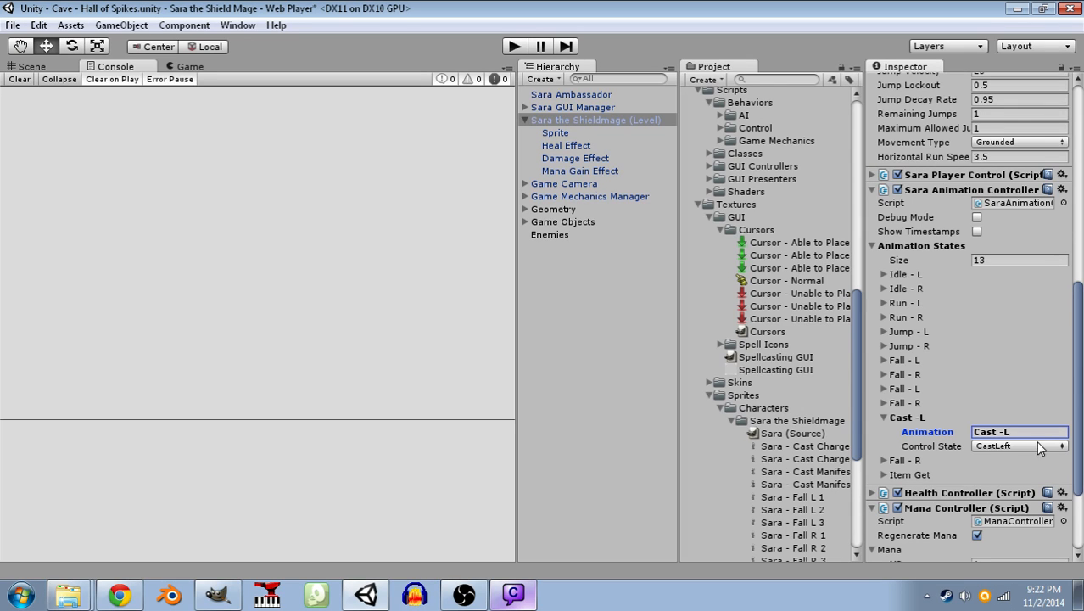
key(ctrl+a)
key(BackSpace)
text(Cast -)
- Set the CastRight state's animation to "Cast - R" and apply the changes to the prefab
click(883, 461)
click(941, 470)
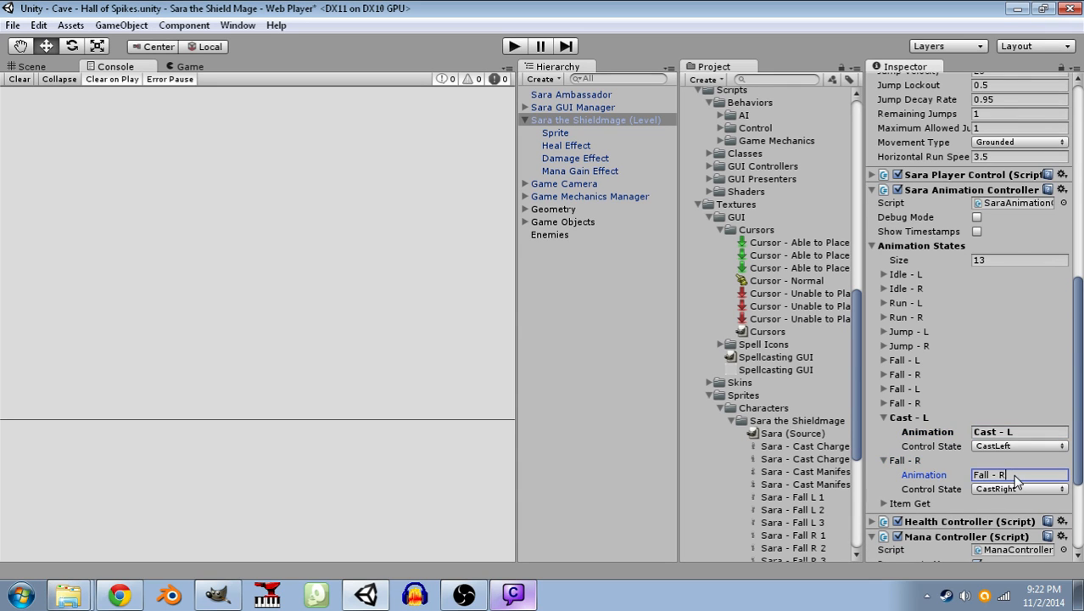
text(Cast - R)
scroll(1036, 256, up, 15)
click(1042, 113)
scroll(1021, 337, down, 15)
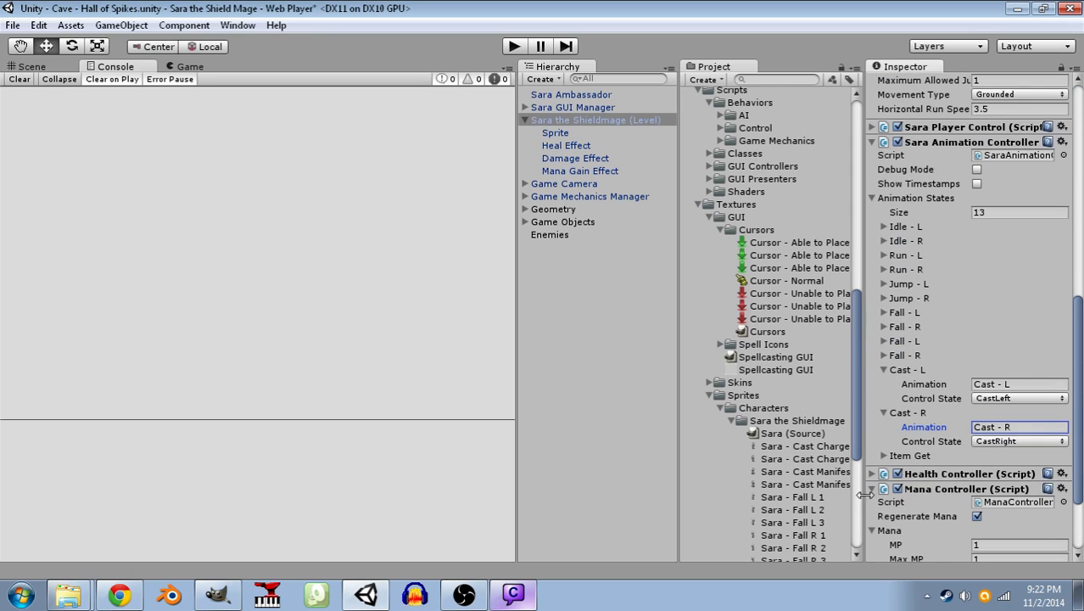
- Collapse the Cast - L and Cast - R animation states, check the second pair of Fall states, and save the scene
click(883, 411)
click(882, 370)
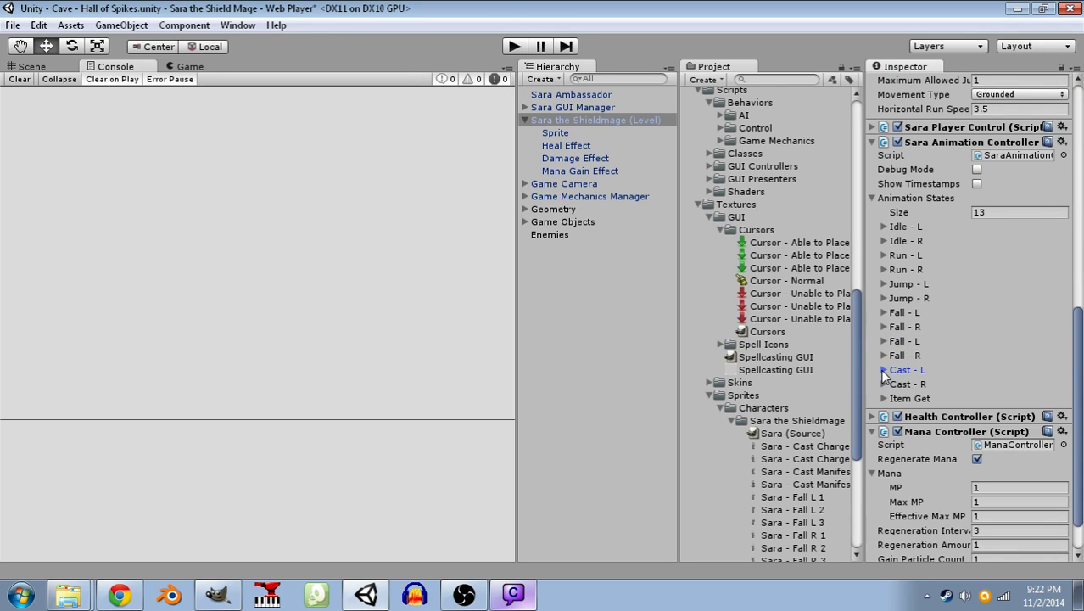
click(884, 355)
click(884, 338)
click(884, 337)
click(884, 355)
key(ctrl+s)
- Run the game briefly, stop it, and inspect the Cast - R and Cast - L states in the Sara Animation Controller
click(512, 46)
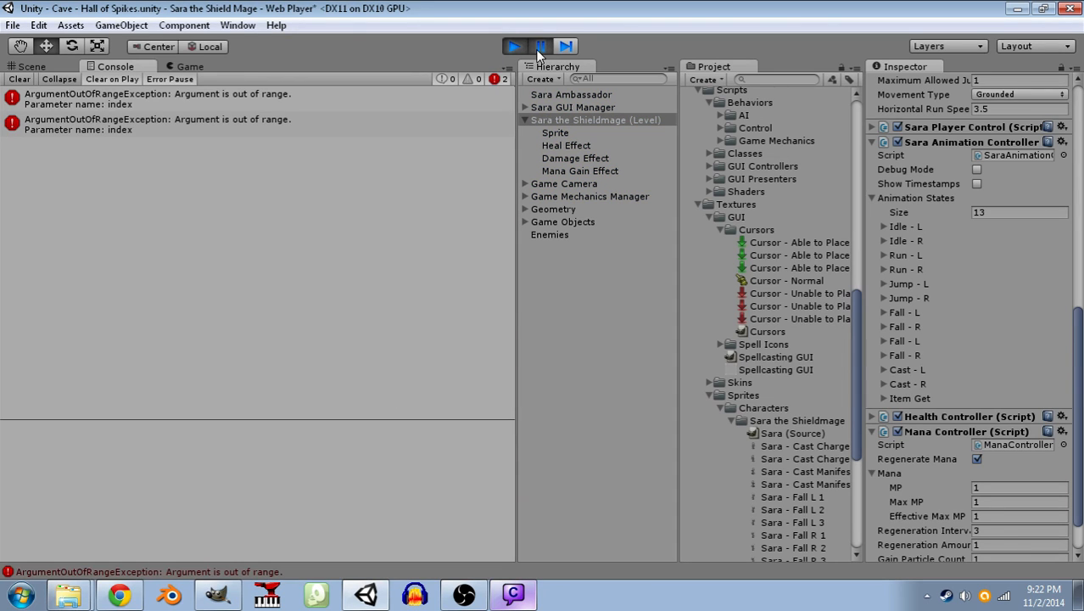
click(524, 47)
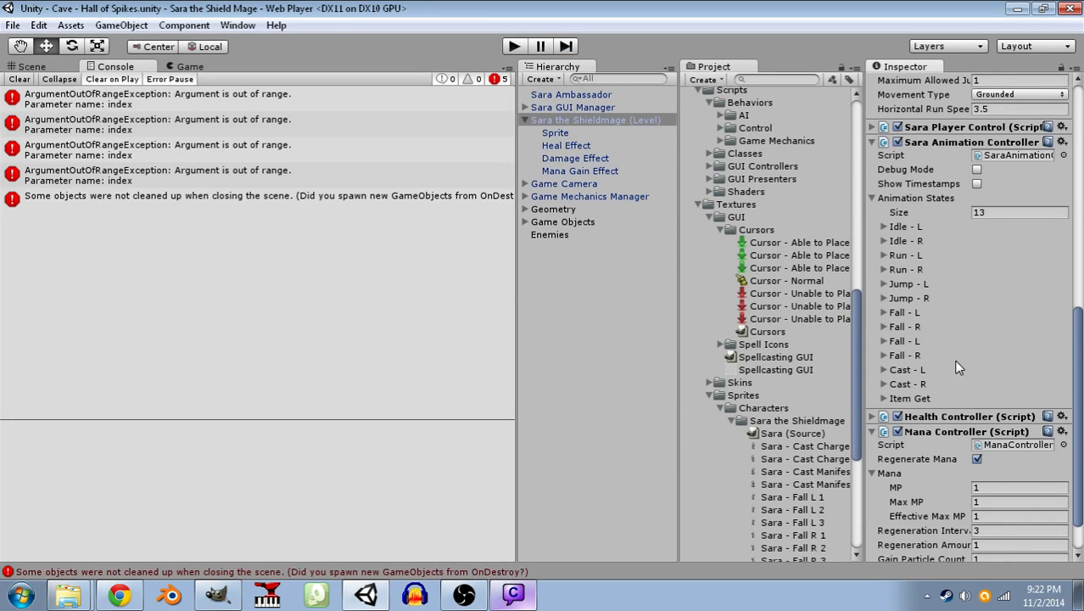
scroll(959, 367, down, 2)
click(884, 332)
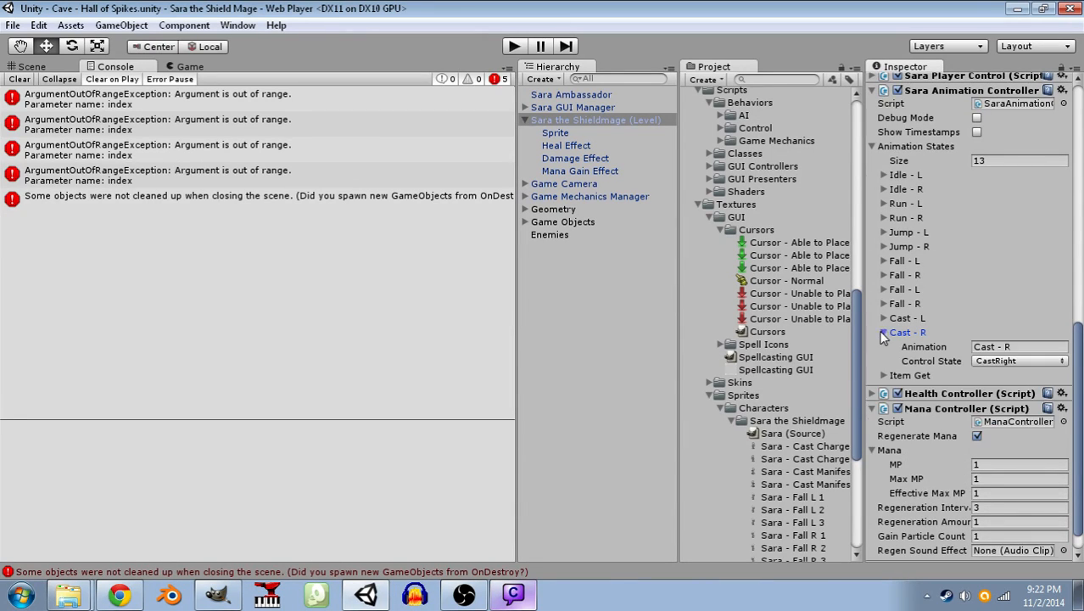
click(884, 318)
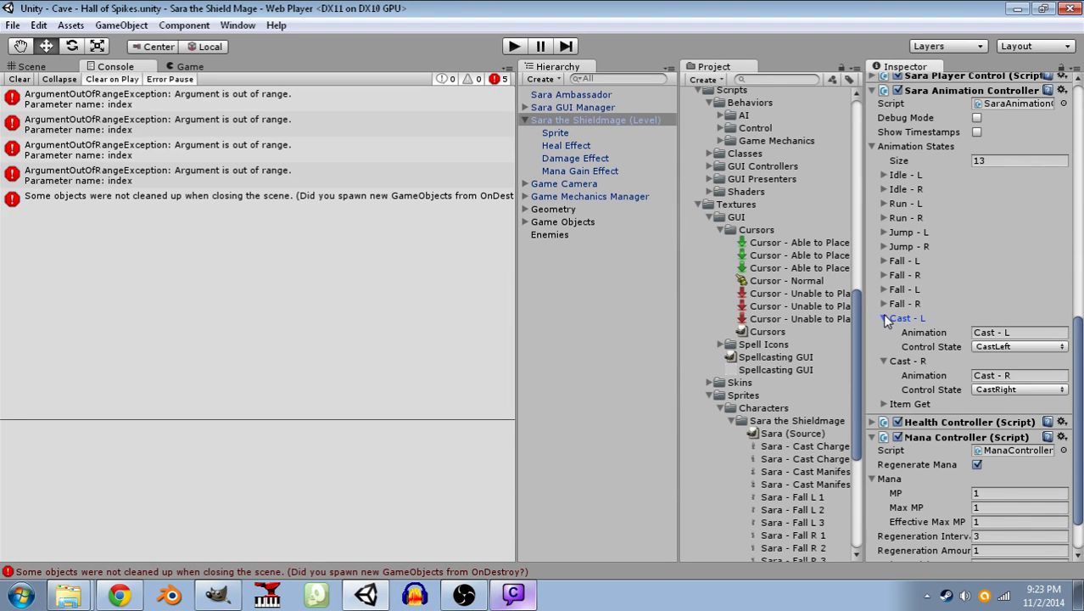
- Switch to the stream chat window, place it over the console, read through the recent messages, and minimize it
click(519, 596)
drag(531, 553, 85, 227)
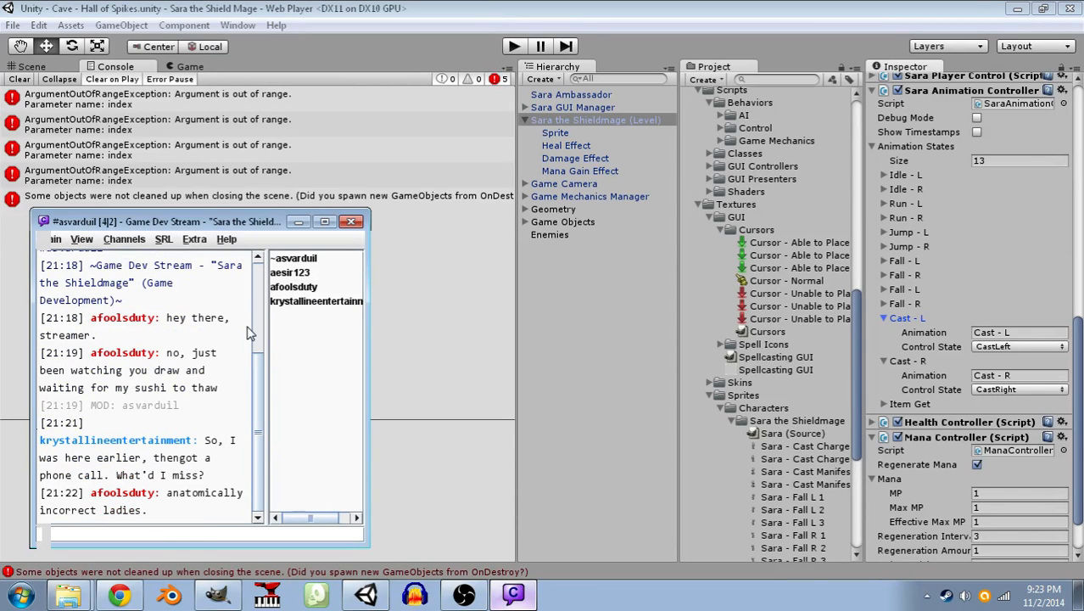
mouse_move(265, 380)
mouse_down()
mouse_move(260, 305)
mouse_move(264, 380)
mouse_up()
drag(204, 225, 335, 229)
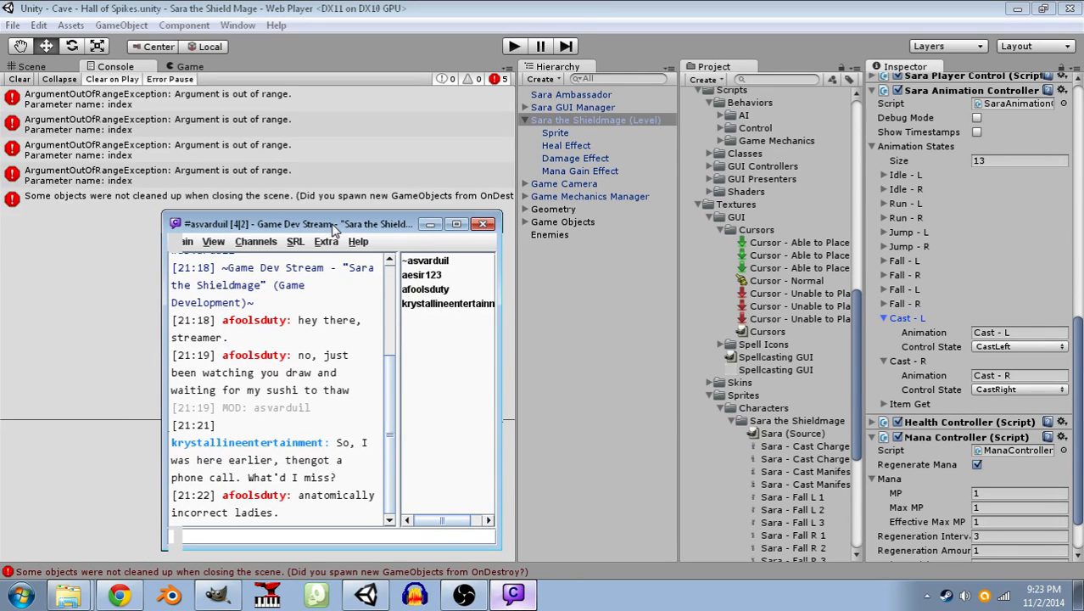
drag(335, 229, 200, 245)
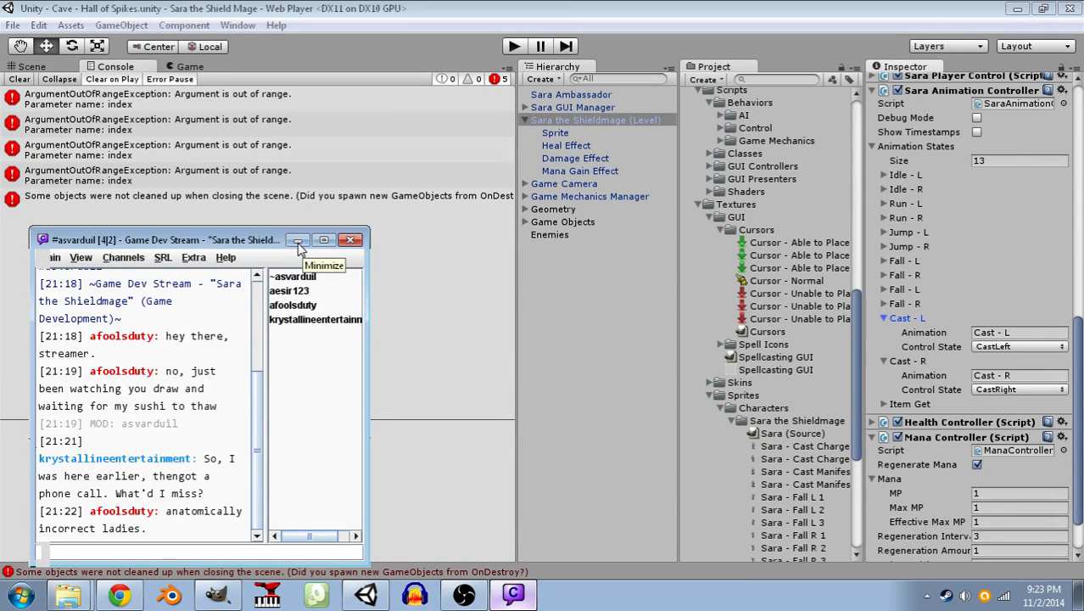
click(298, 241)
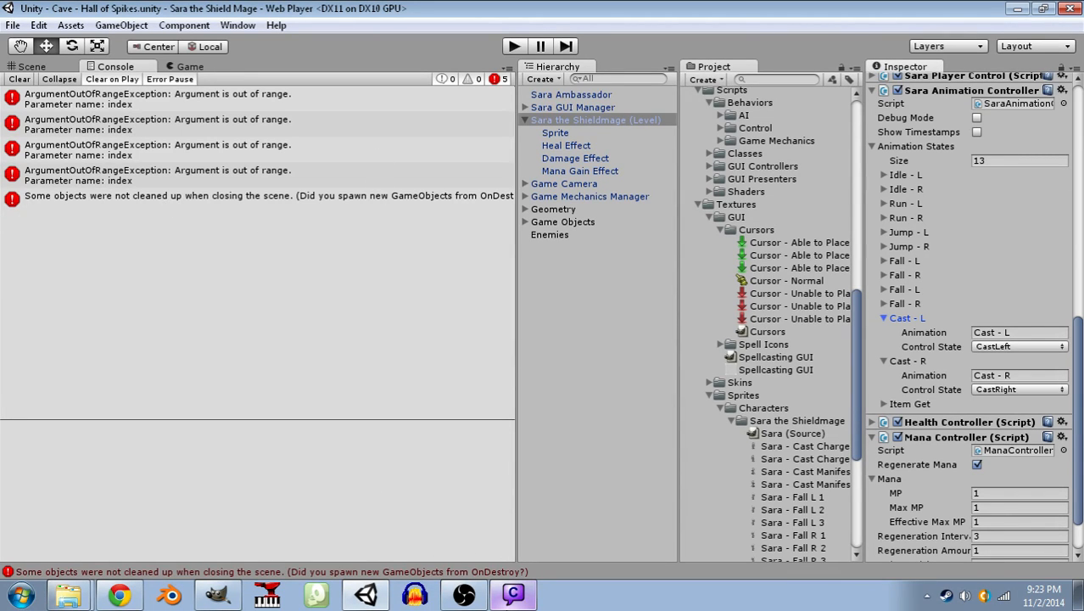
click(513, 594)
scroll(263, 413, up, 1)
scroll(263, 413, down, 1)
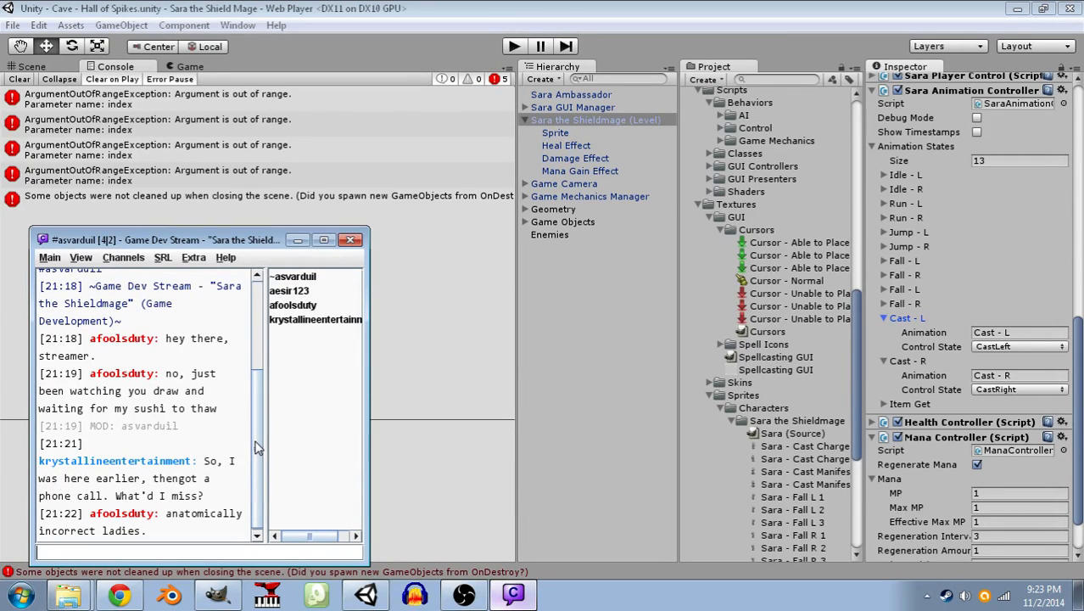
scroll(258, 448, up, 2)
scroll(258, 448, down, 2)
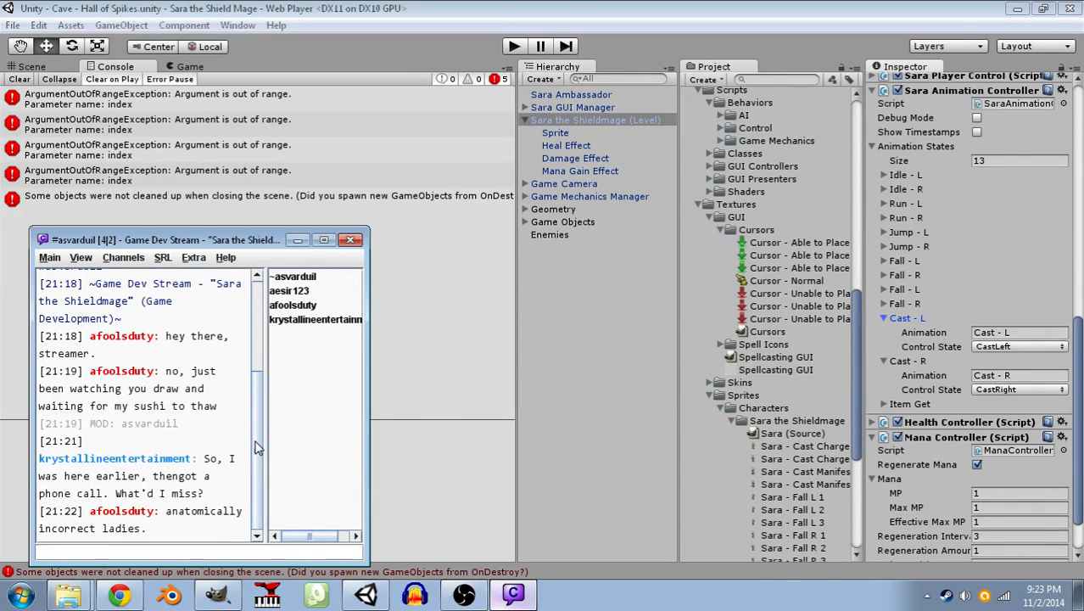
click(296, 241)
- Inspect the Cast - L and Cast - R animation entries on Sara's Sprite object
scroll(1027, 338, down, 2)
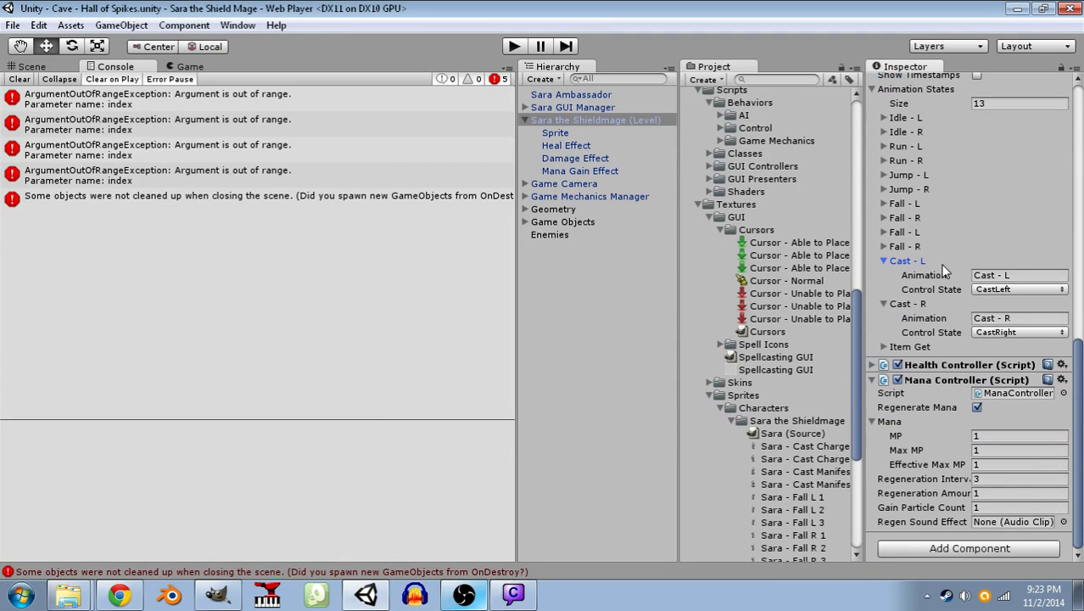
click(547, 137)
click(883, 237)
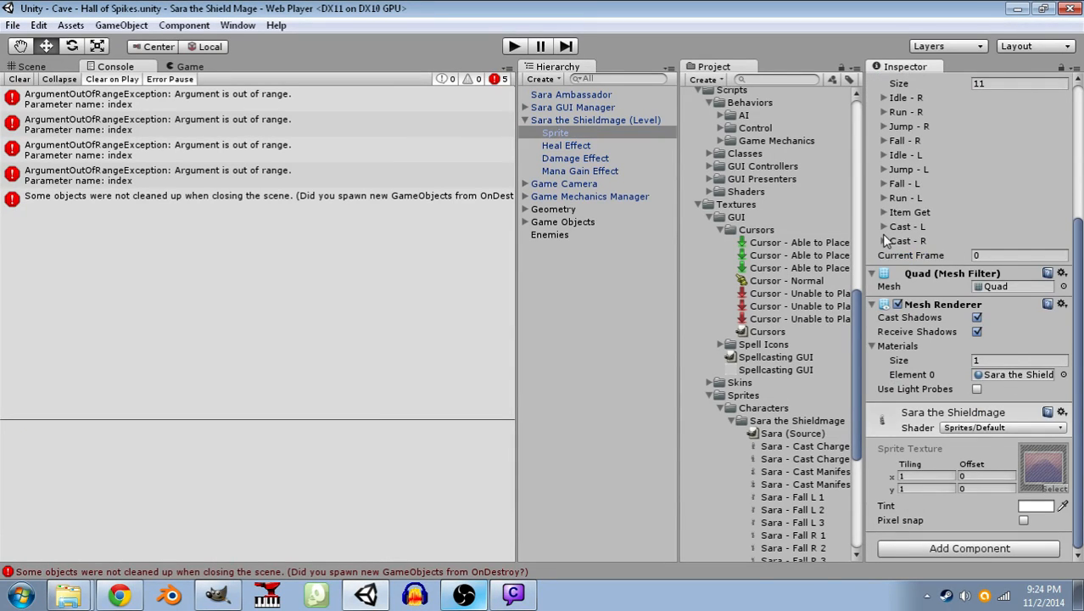
click(883, 226)
click(884, 384)
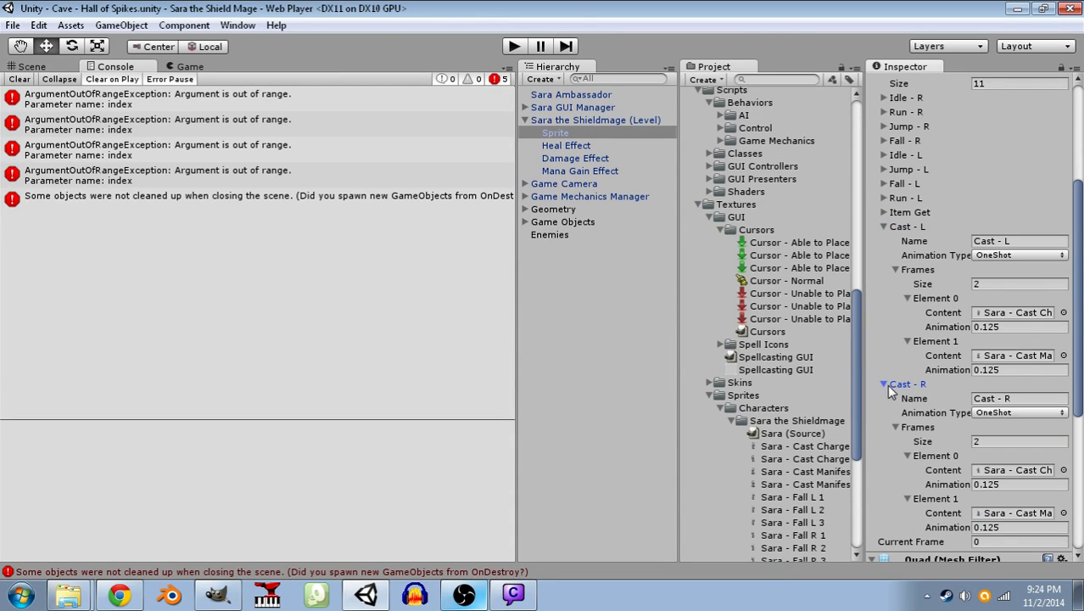
- Try a frame count of 1 for the Cast - L animation and set it back to 2
click(1006, 282)
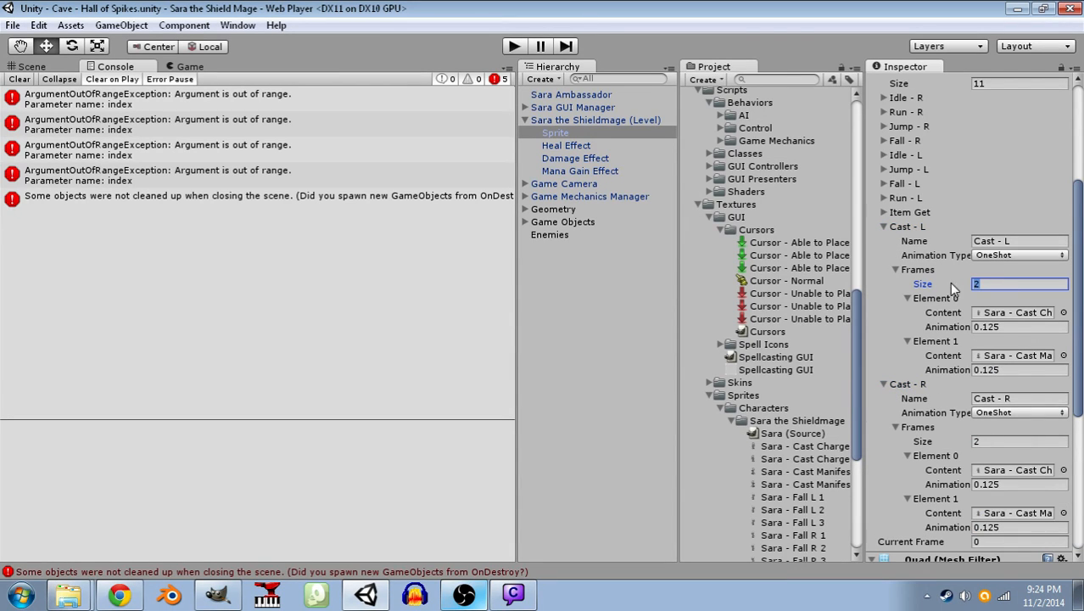
text(1)
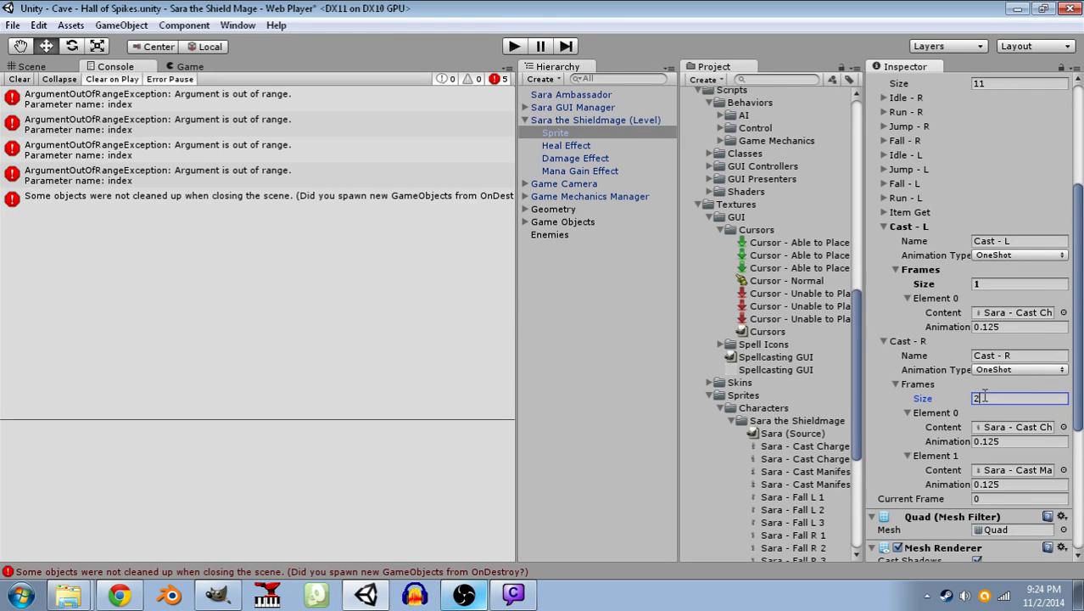
click(989, 284)
text(2)
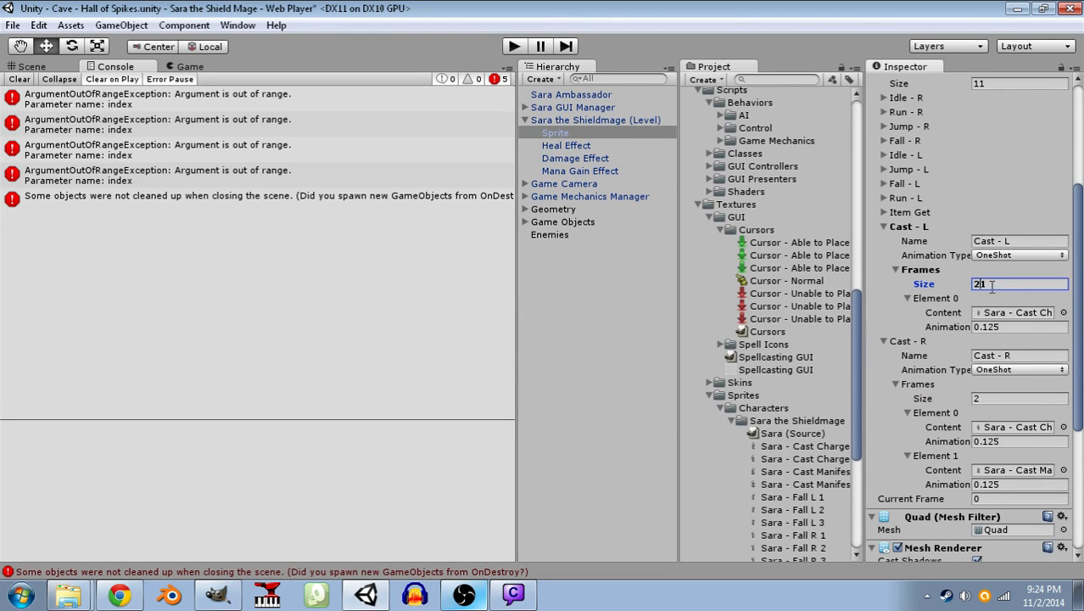
key(Return)
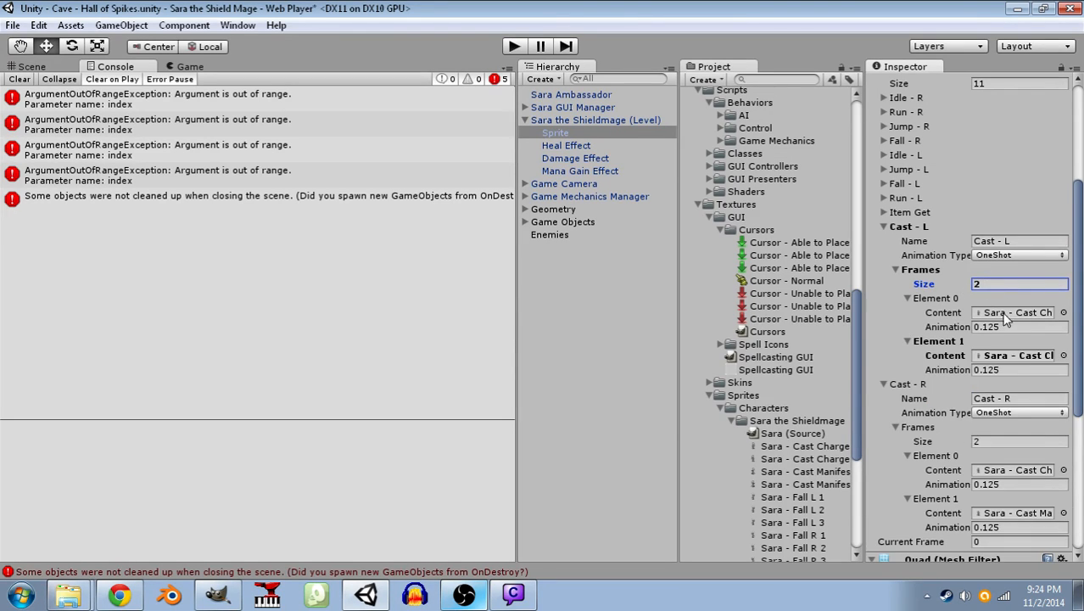
- Try a frame count of 1 for the Cast - R animation and set it back to 2
click(998, 443)
key(BackSpace)
text(1)
key(Return)
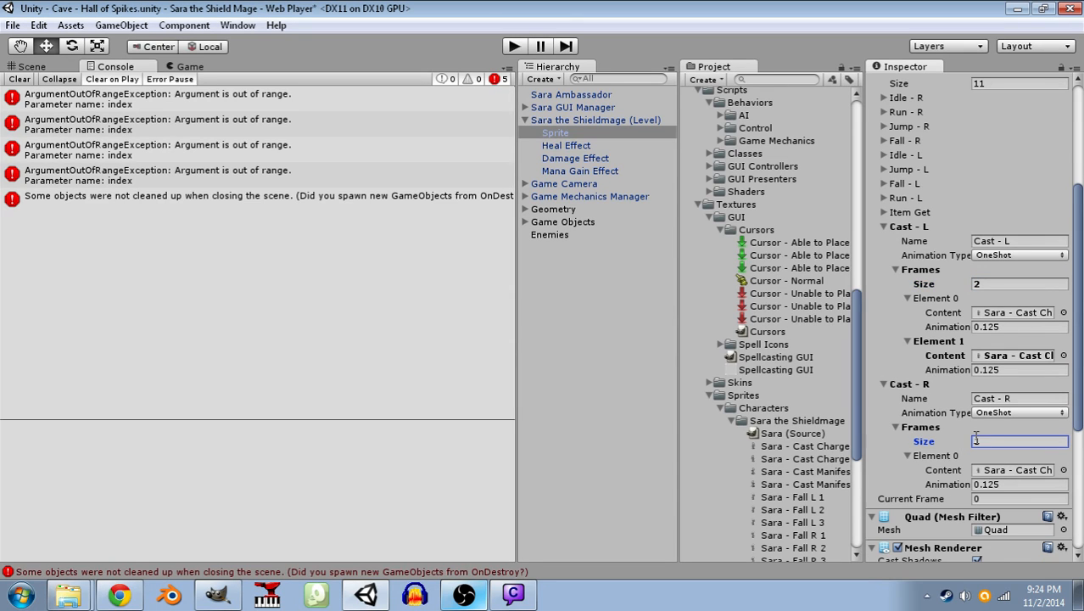
key(Return)
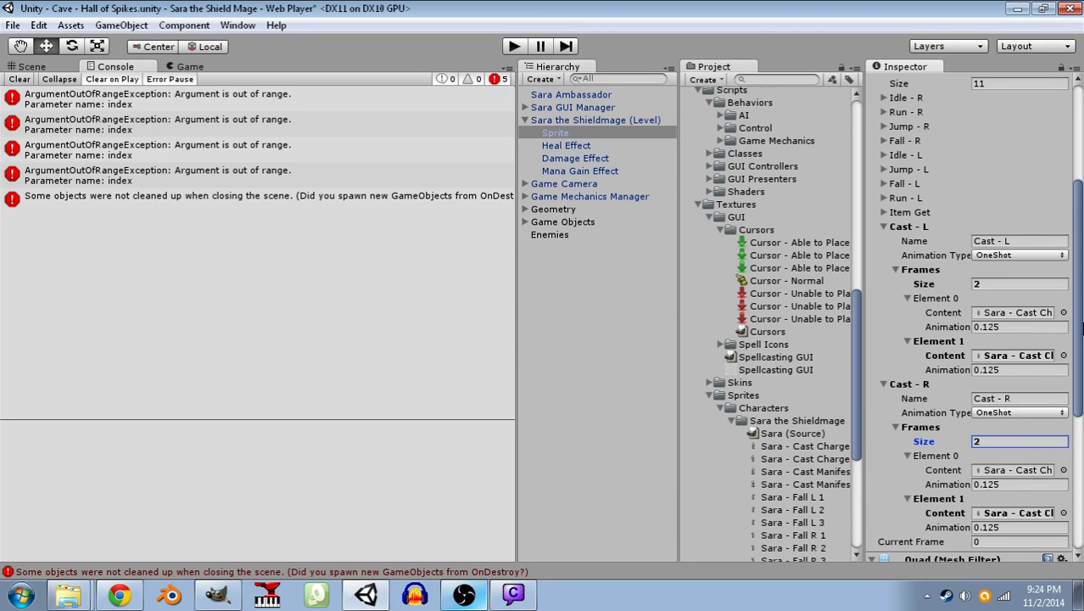
- Assign the Sara - Cast Manifest L texture to both frames of the Cast - L animation
click(1064, 313)
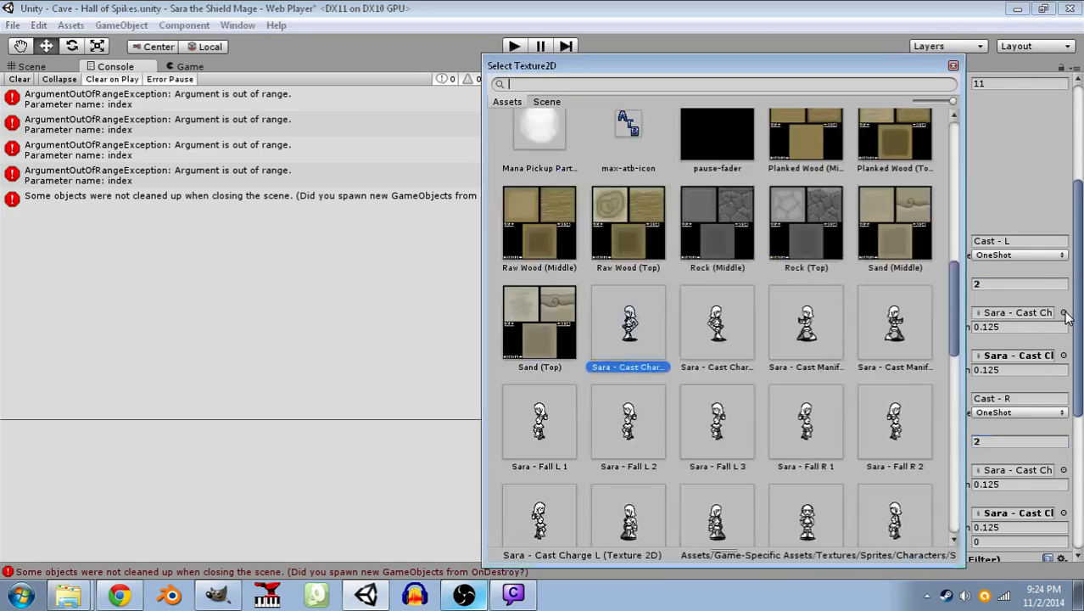
click(827, 320)
click(953, 67)
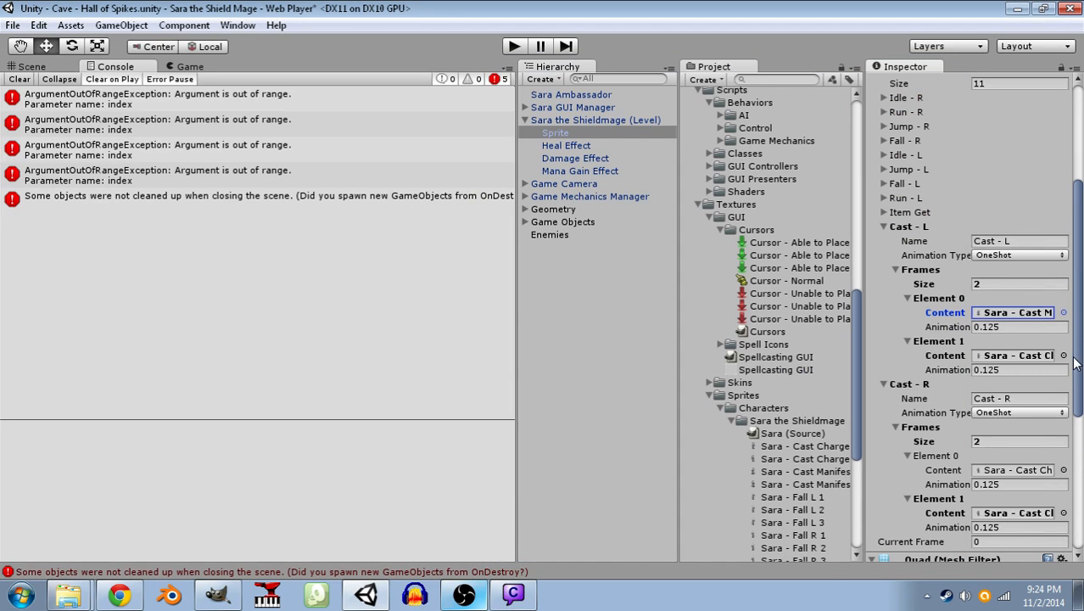
click(1064, 356)
click(821, 331)
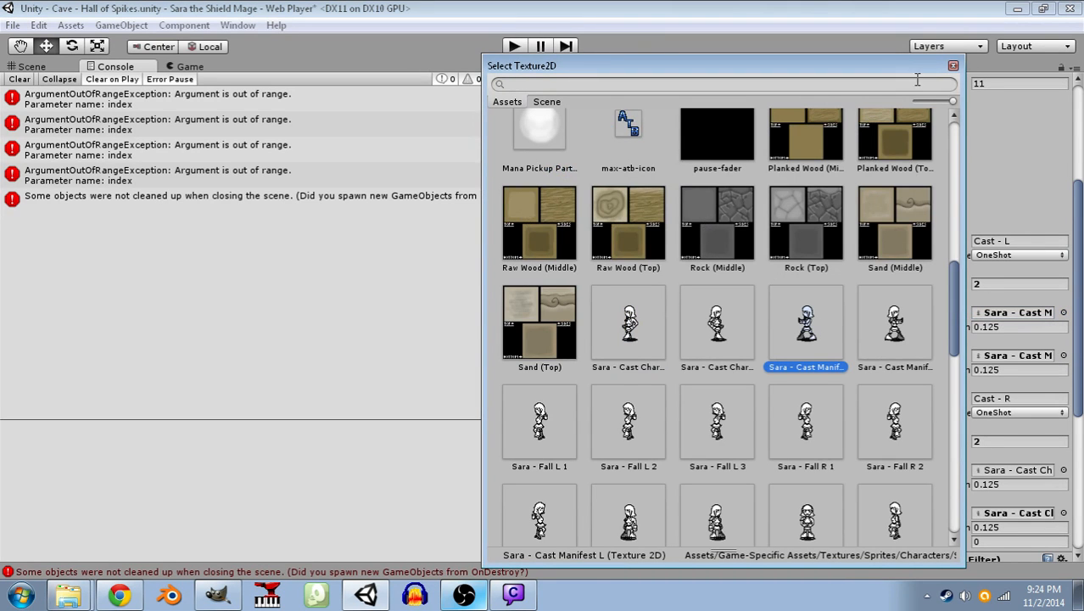
click(952, 67)
- Assign the Sara - Cast Manifest R texture to both frames of the Cast - R animation
scroll(1052, 441, down, 3)
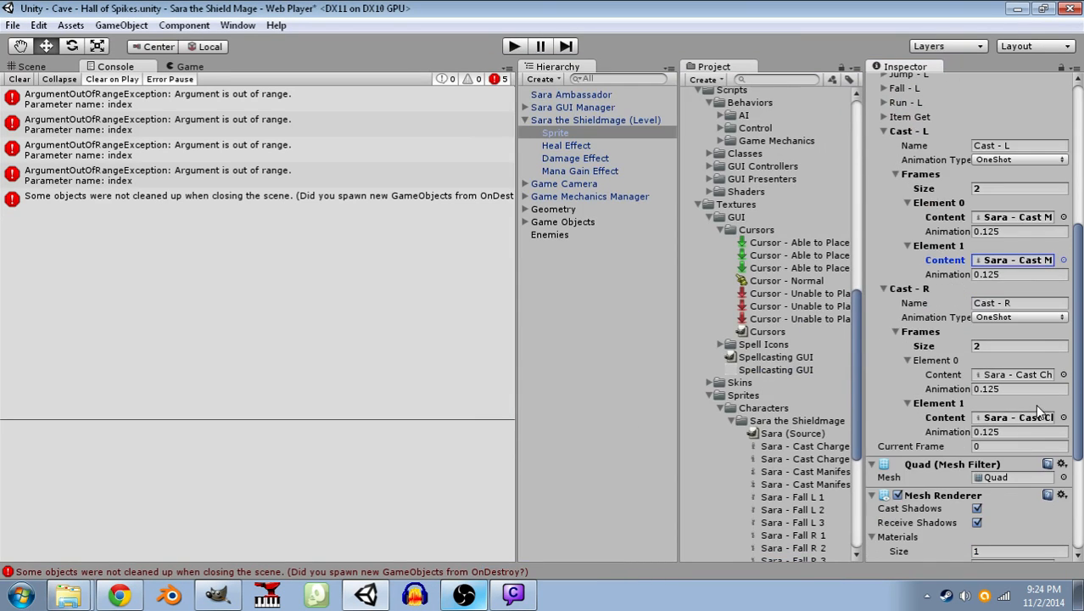
click(1064, 376)
click(874, 316)
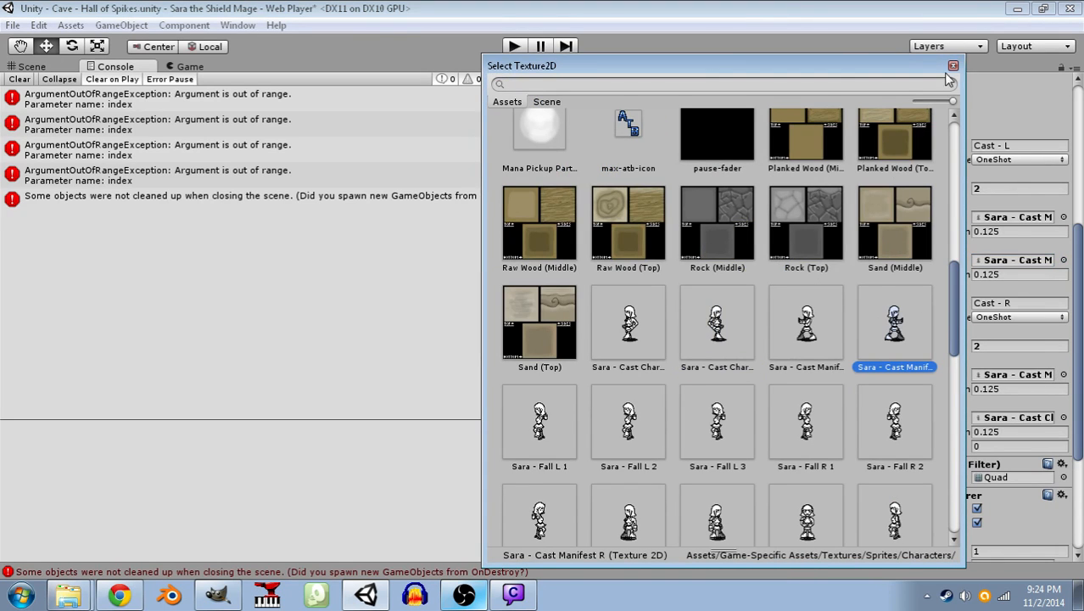
click(952, 67)
click(1064, 417)
click(895, 326)
click(953, 66)
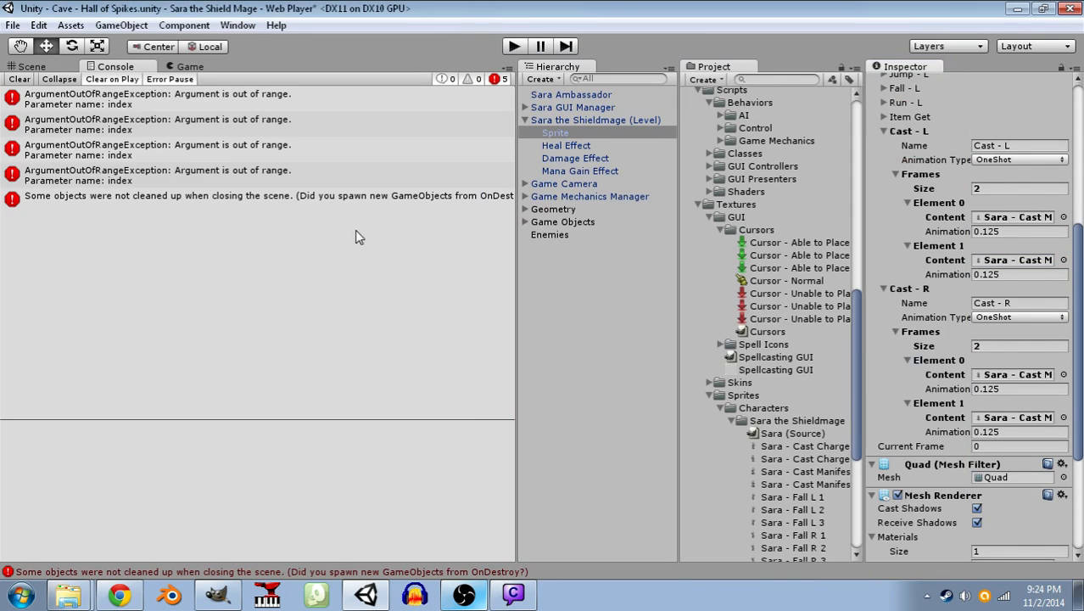
- Switch to GIMP, duplicate the Cast - Manifest (Right) layer and name the copy Cast - Manifest / Chant (Right)
click(217, 595)
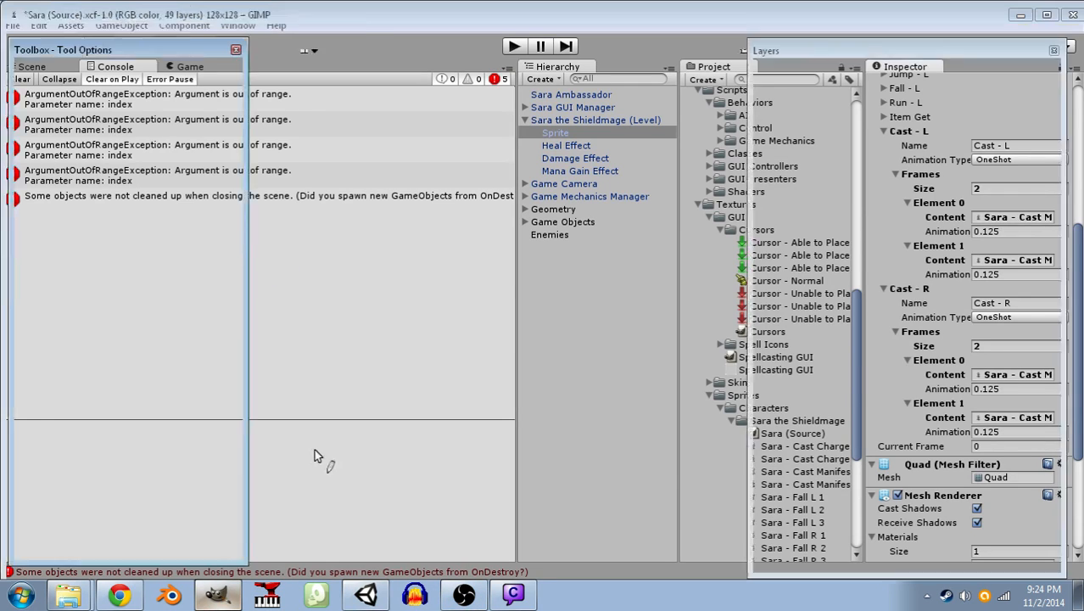
click(913, 221)
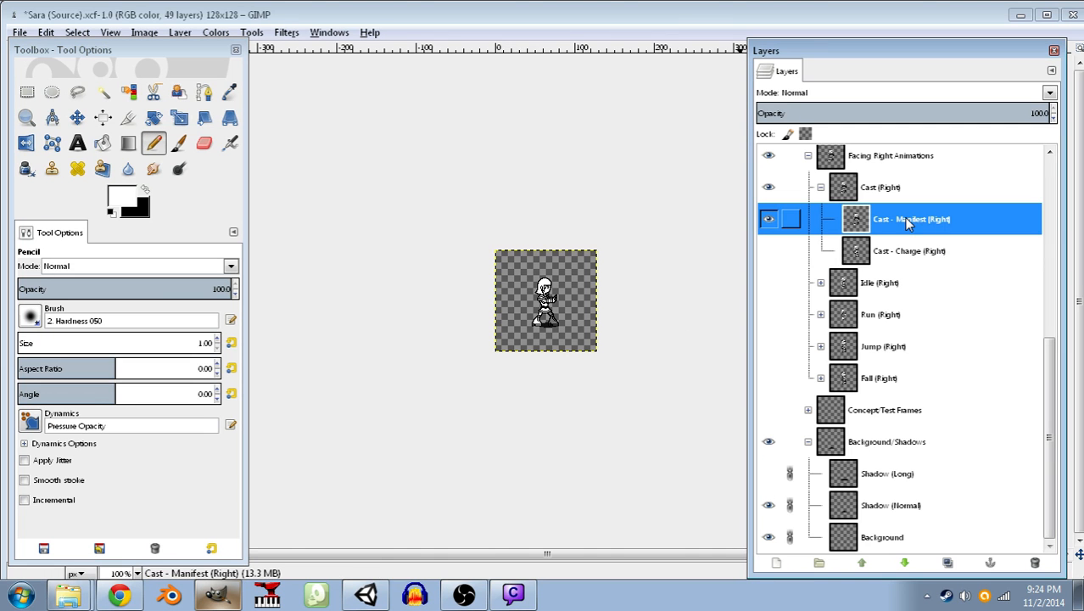
click(948, 562)
double_click(946, 220)
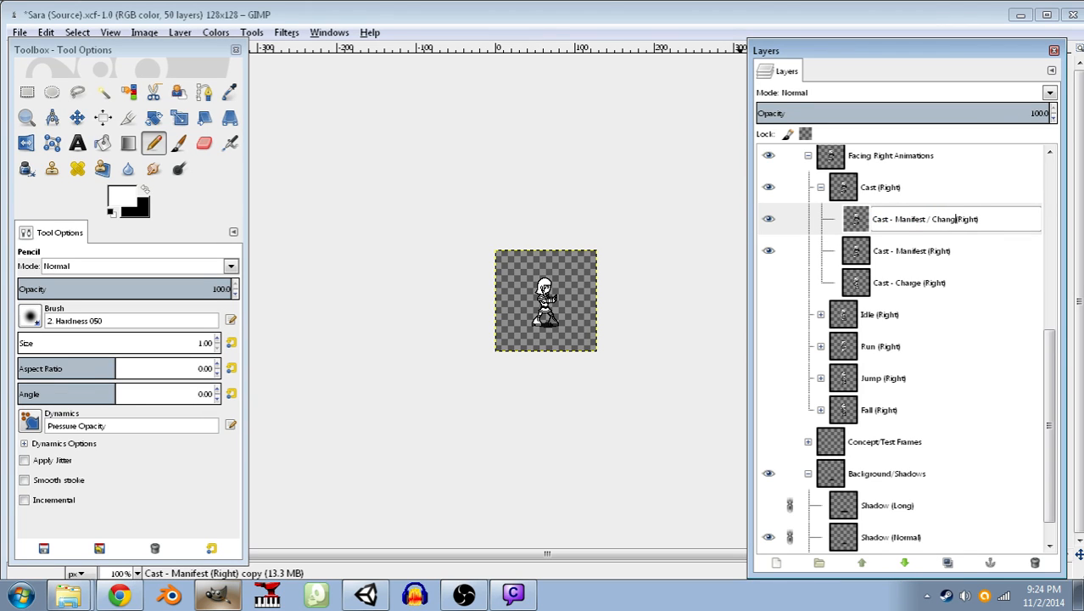
key(Return)
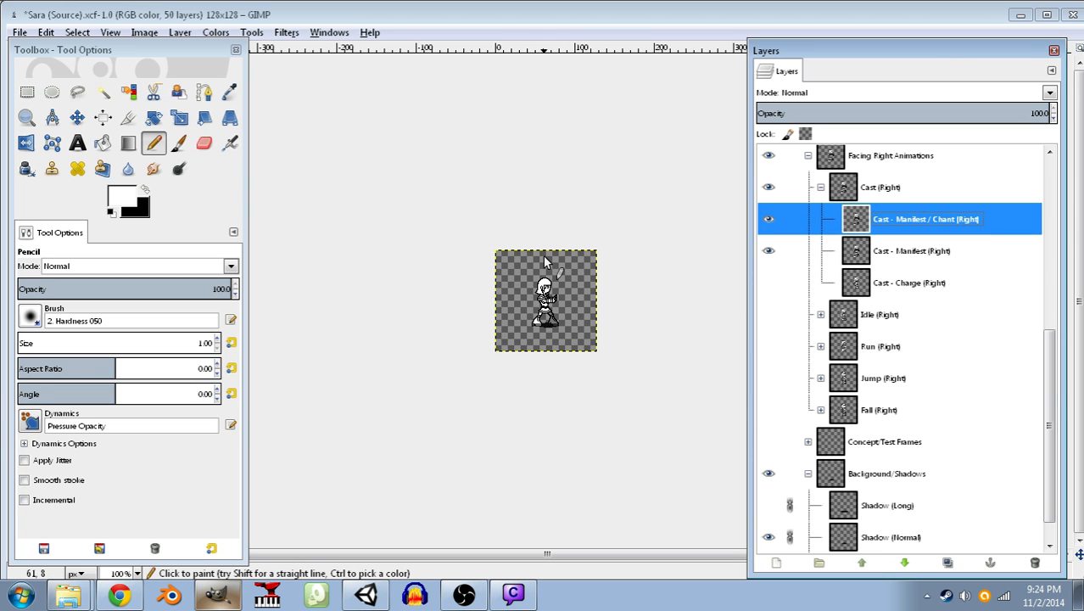
- Compare Sara's mouth in the two right-facing manifest frames by showing and hiding the Cast - Manifest / Chant (Right) layer
key(3)
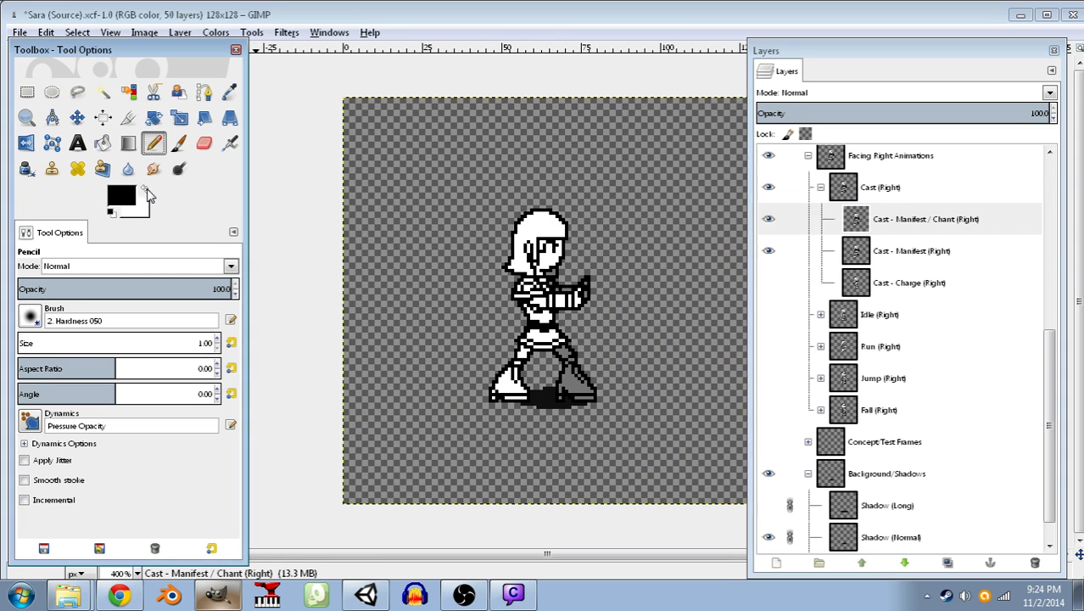
scroll(567, 280, up, 3)
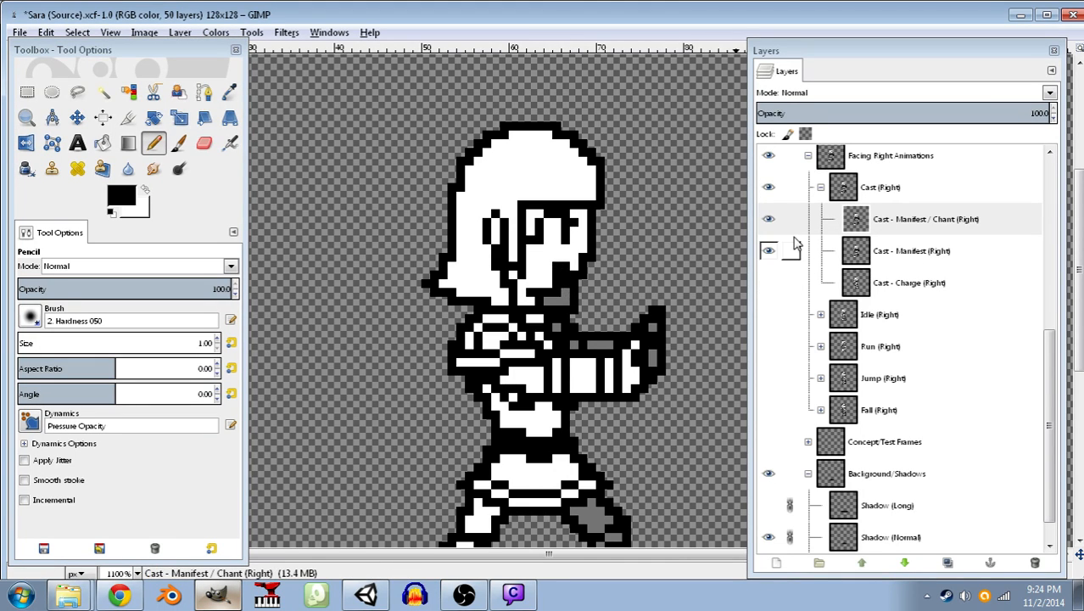
click(767, 219)
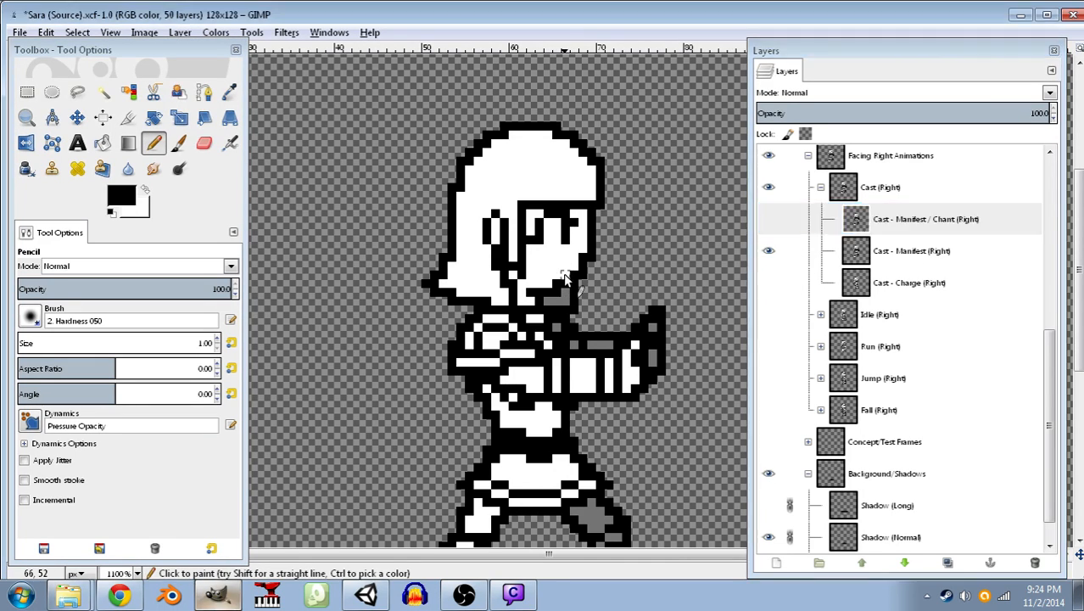
click(760, 250)
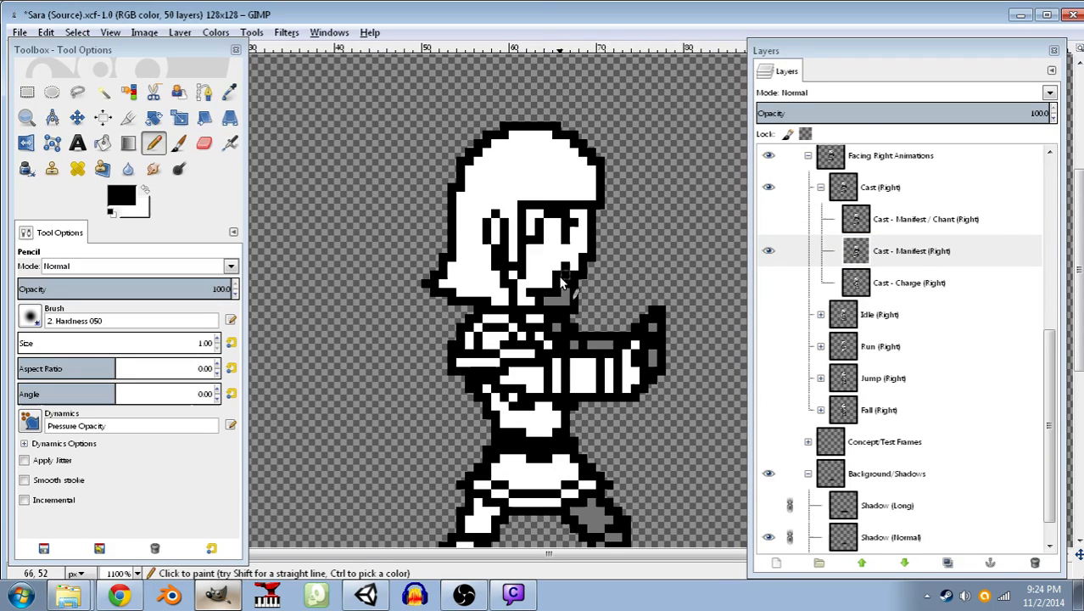
click(768, 221)
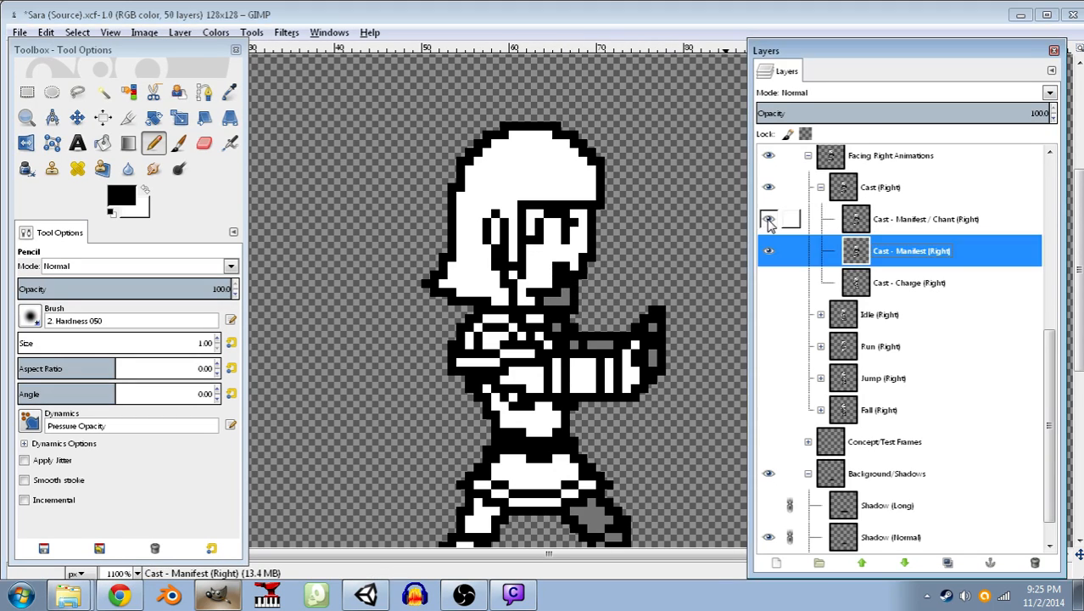
click(768, 221)
click(768, 221)
click(769, 221)
click(853, 222)
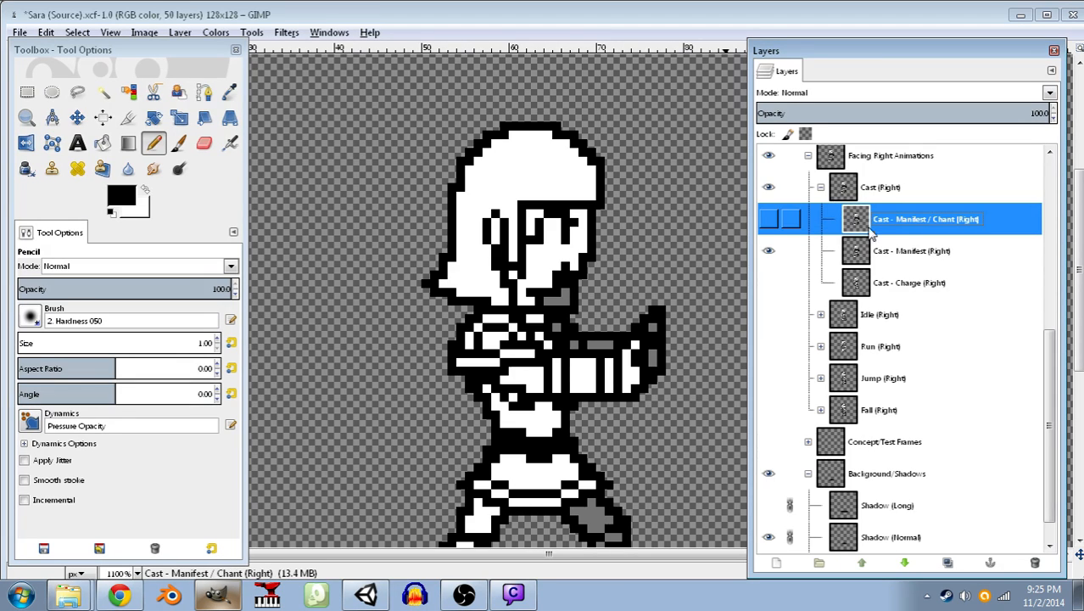
click(144, 192)
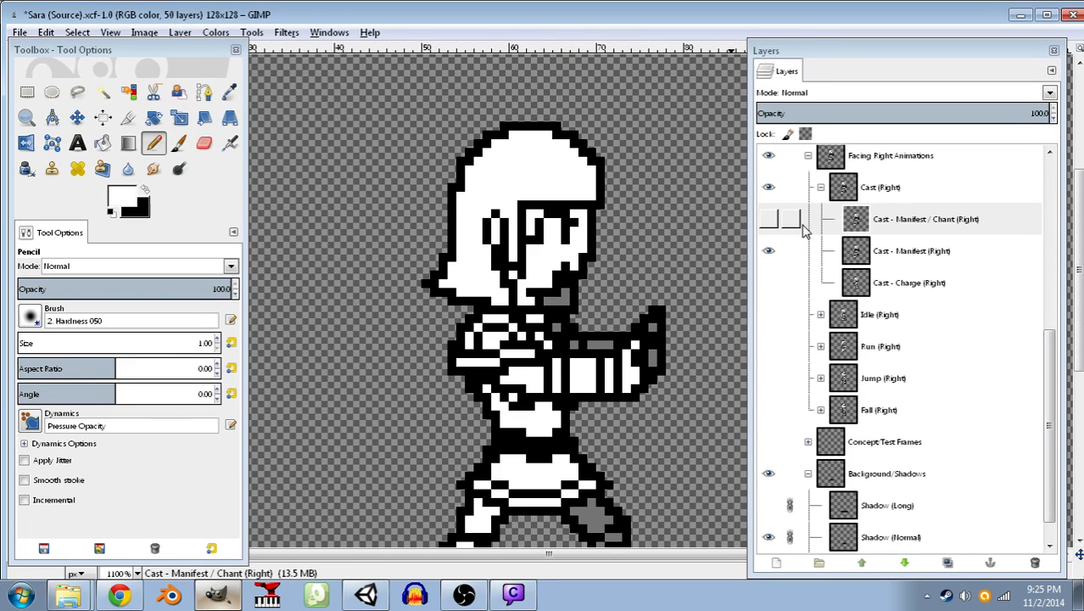
click(769, 222)
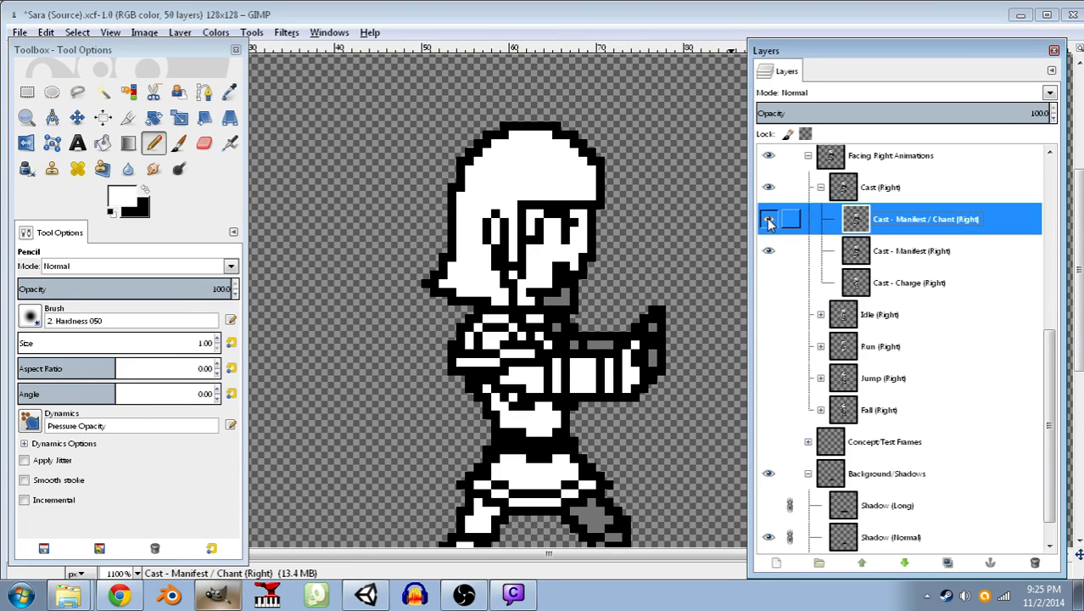
click(769, 221)
- Pencil black pixels around Sara's mouth on the Cast - Manifest (Right) and Cast - Manifest / Chant (Right) layers
click(787, 251)
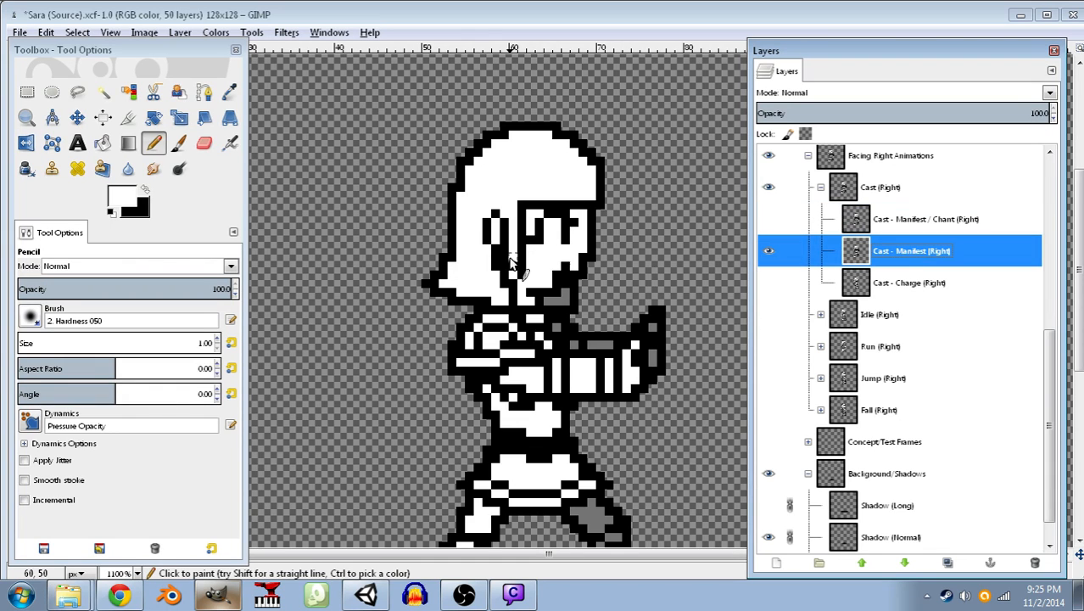
click(146, 192)
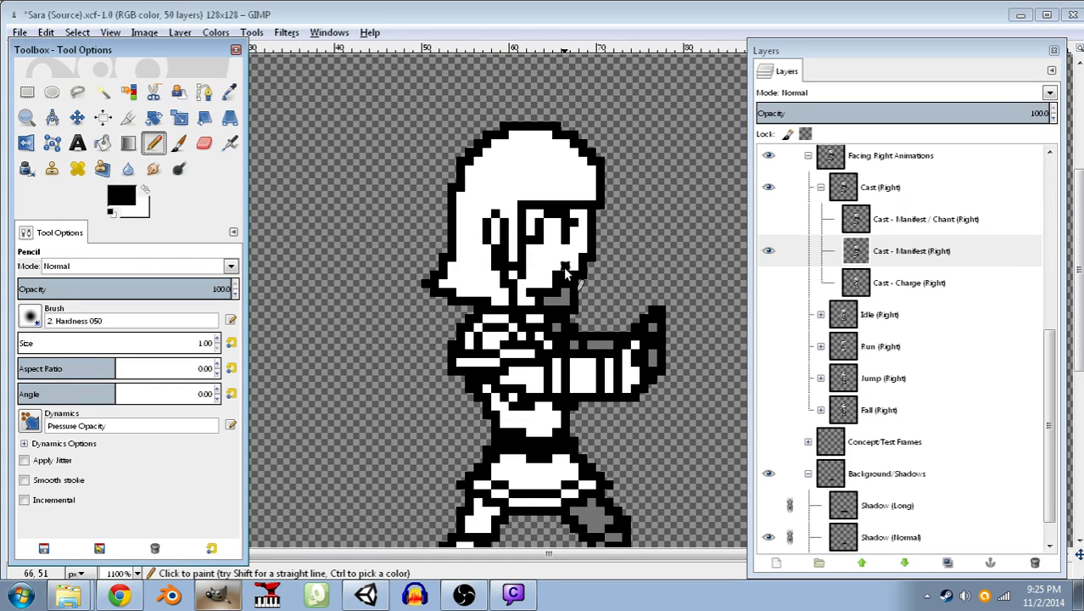
click(557, 267)
click(769, 219)
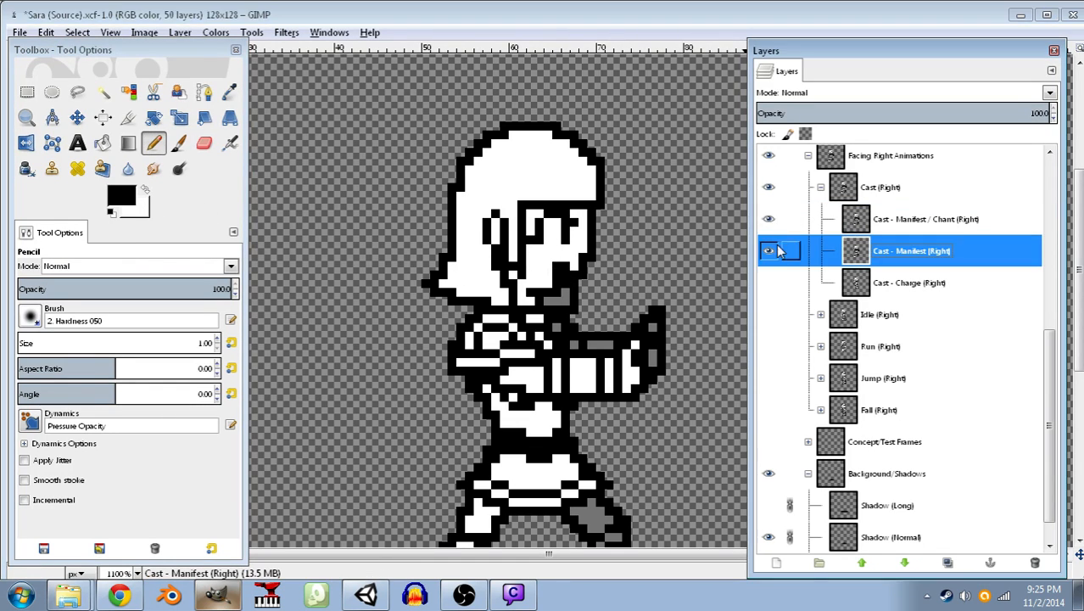
click(921, 222)
click(550, 271)
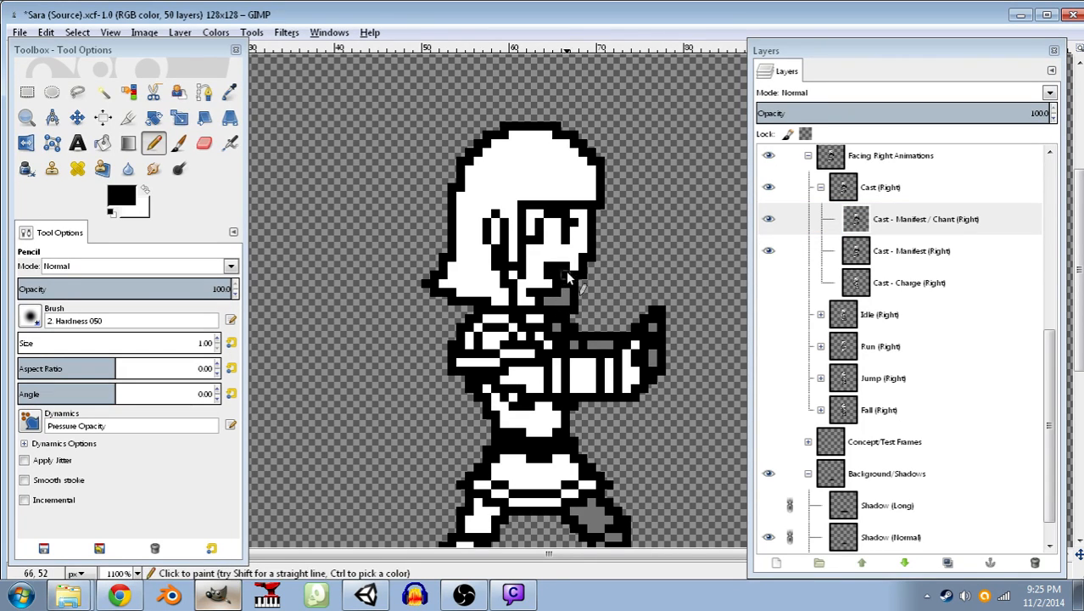
- Preview the chanting mouth movement by repeatedly switching the Cast - Manifest / Chant (Right) layer's visibility
scroll(900, 237, up, 3)
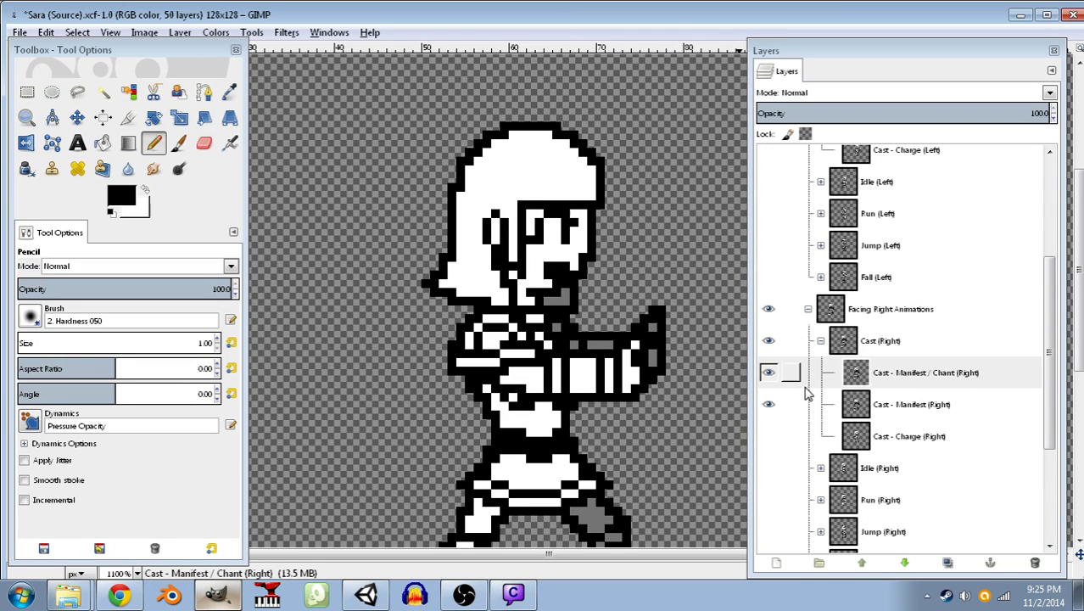
click(770, 377)
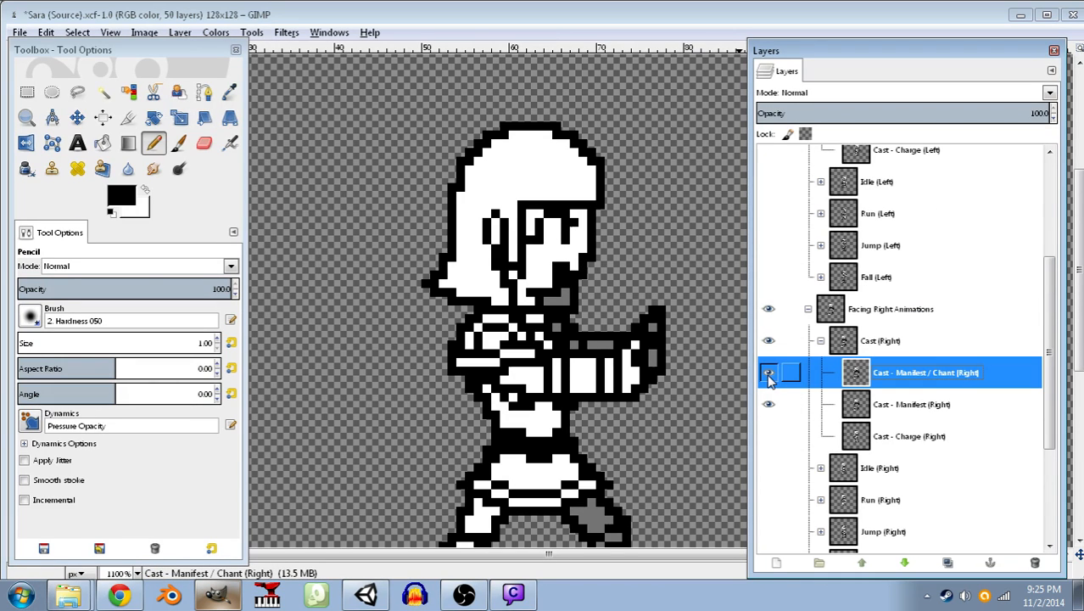
click(769, 378)
click(769, 378)
click(769, 379)
click(769, 379)
click(769, 378)
click(770, 378)
click(769, 378)
click(769, 378)
click(770, 378)
click(769, 378)
click(769, 379)
click(770, 378)
click(770, 378)
click(769, 378)
click(770, 378)
- Retouch Sara's mouth in white on the Cast - Manifest (Right) layer and recheck it by flickering the chant layer
key(x)
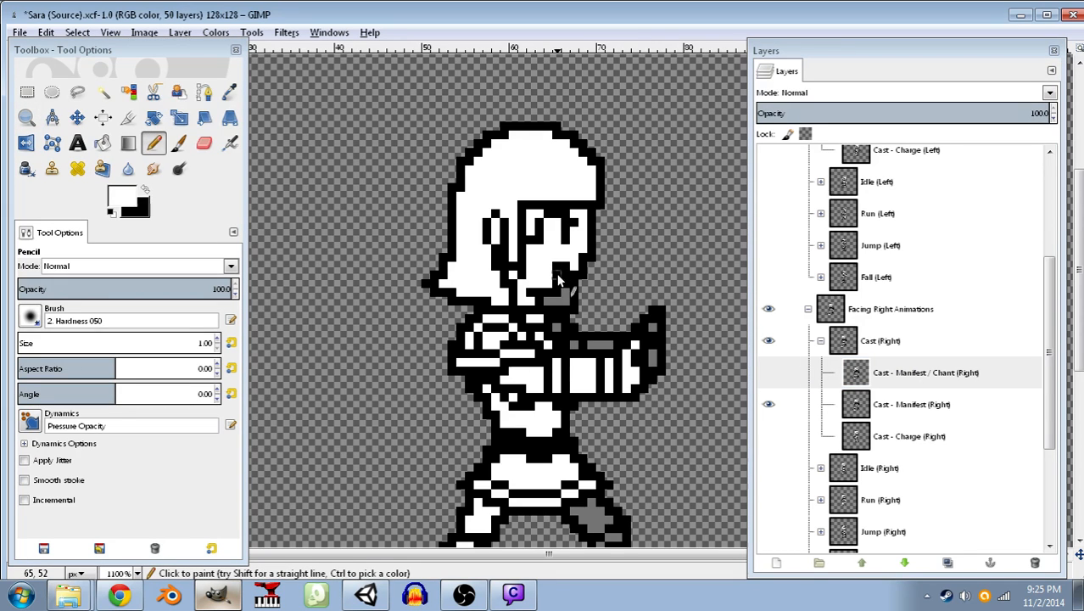
click(898, 402)
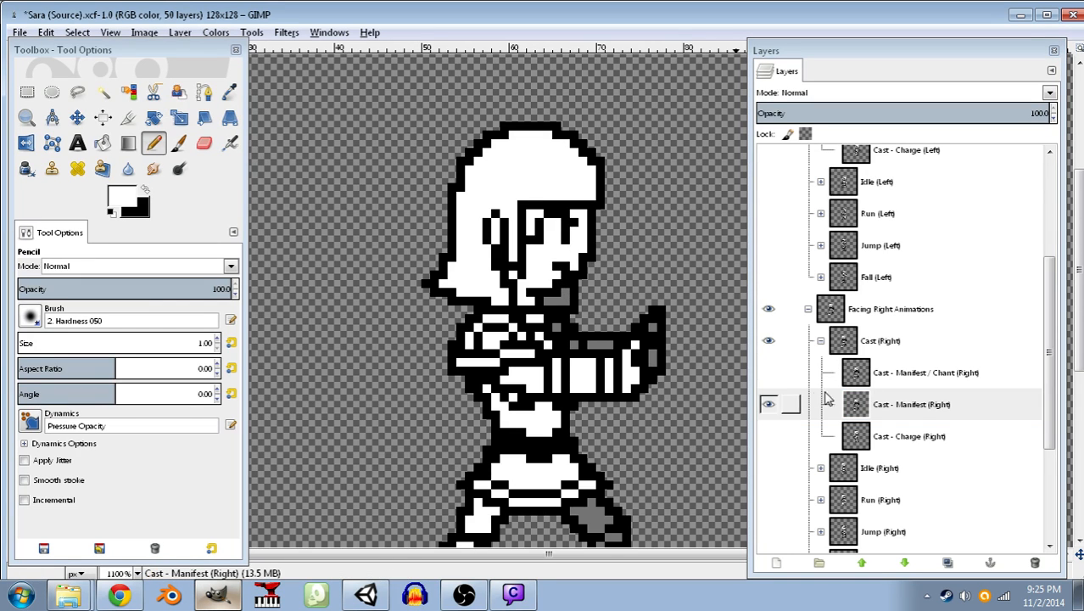
click(769, 375)
click(768, 375)
click(768, 375)
click(769, 376)
click(772, 377)
click(772, 376)
click(772, 377)
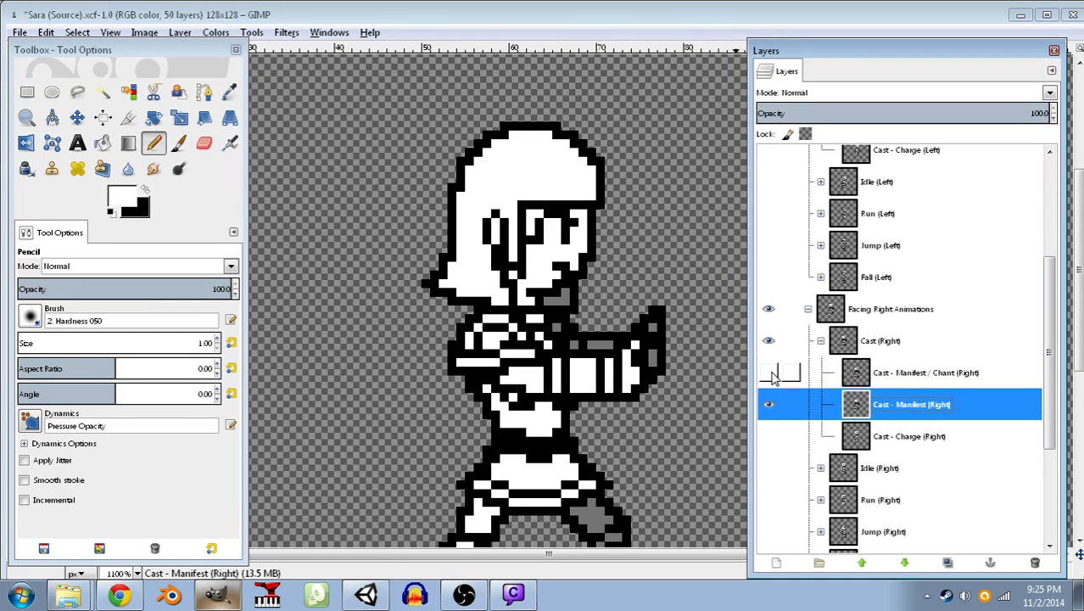
click(772, 377)
click(772, 376)
click(772, 377)
click(773, 378)
click(773, 378)
click(773, 377)
click(773, 377)
click(772, 378)
click(773, 377)
click(772, 377)
- Save the Sara (Source).xcf file with the chant layer hidden
scroll(790, 339, up, 5)
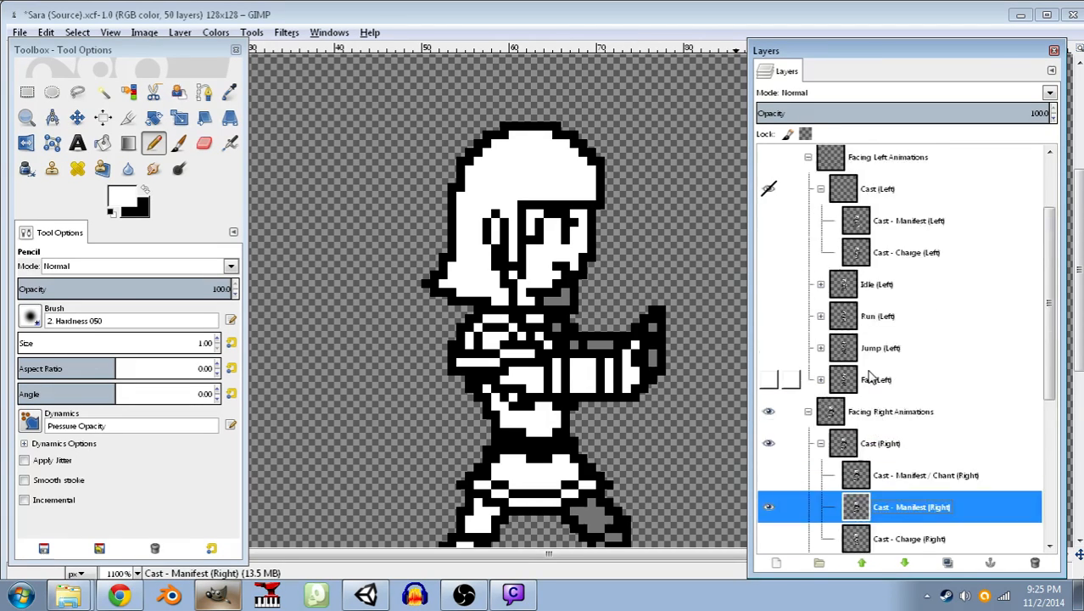
scroll(791, 212, down, 5)
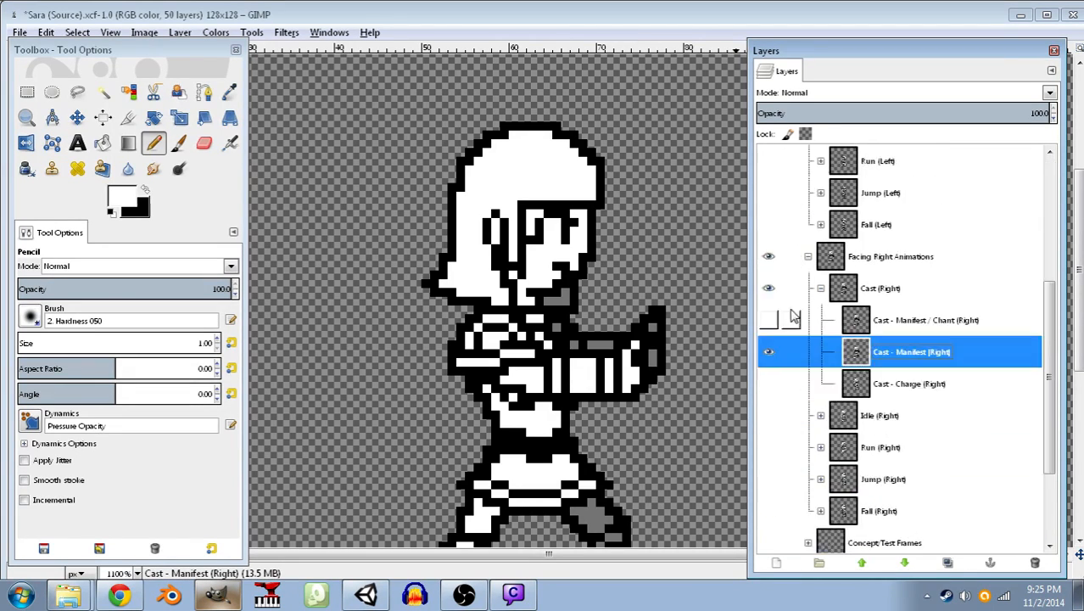
click(190, 22)
click(20, 32)
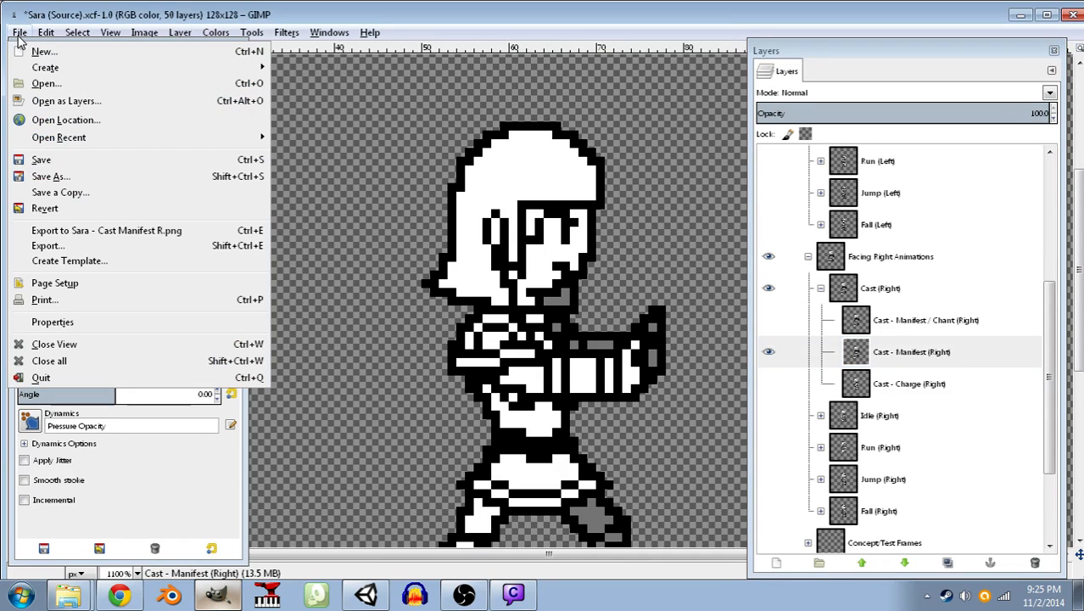
click(41, 160)
- Export the Cast - Manifest (Right) frame as Sara - Cast Manifest R.png, replacing the existing file
click(18, 33)
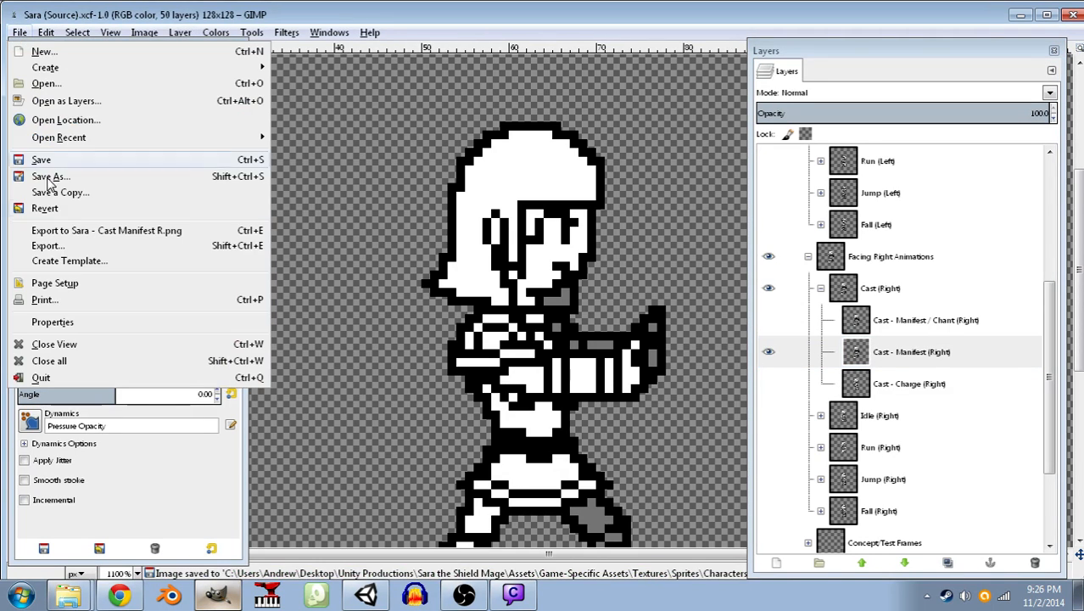
click(63, 246)
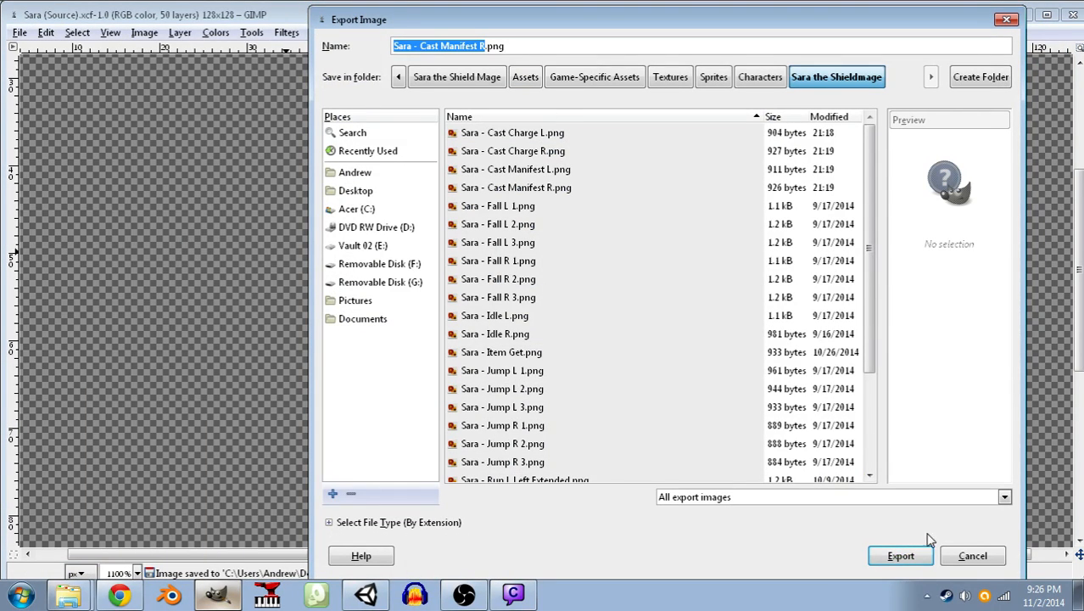
click(482, 45)
click(904, 561)
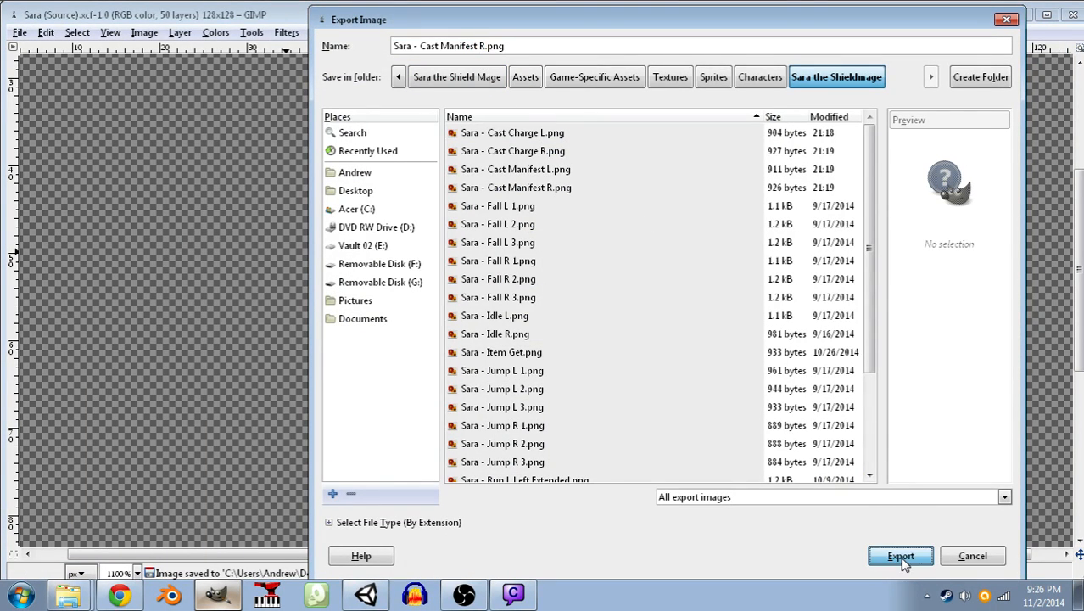
click(680, 380)
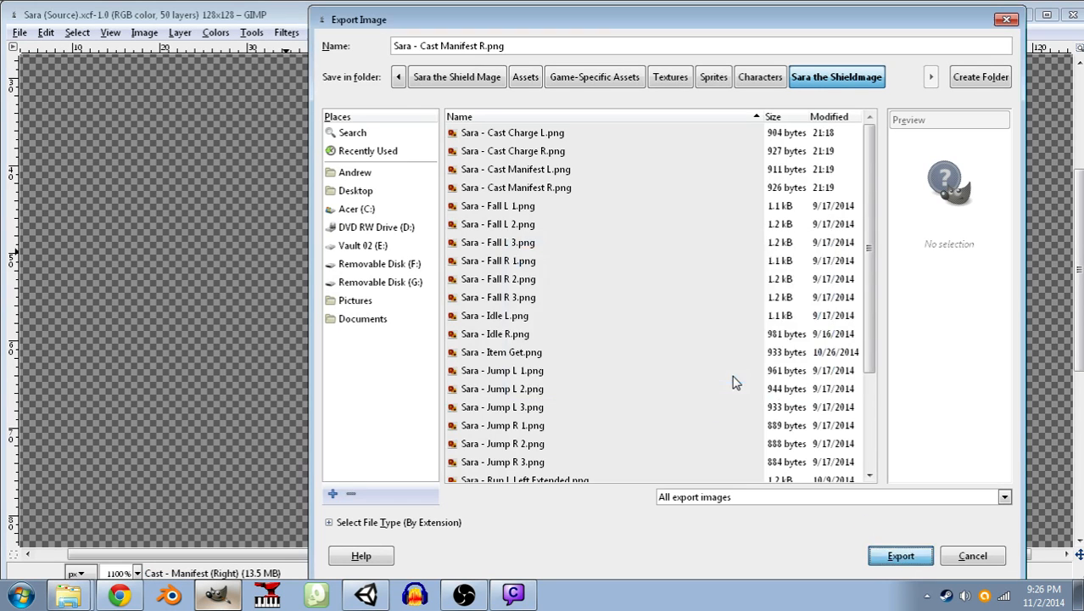
click(550, 447)
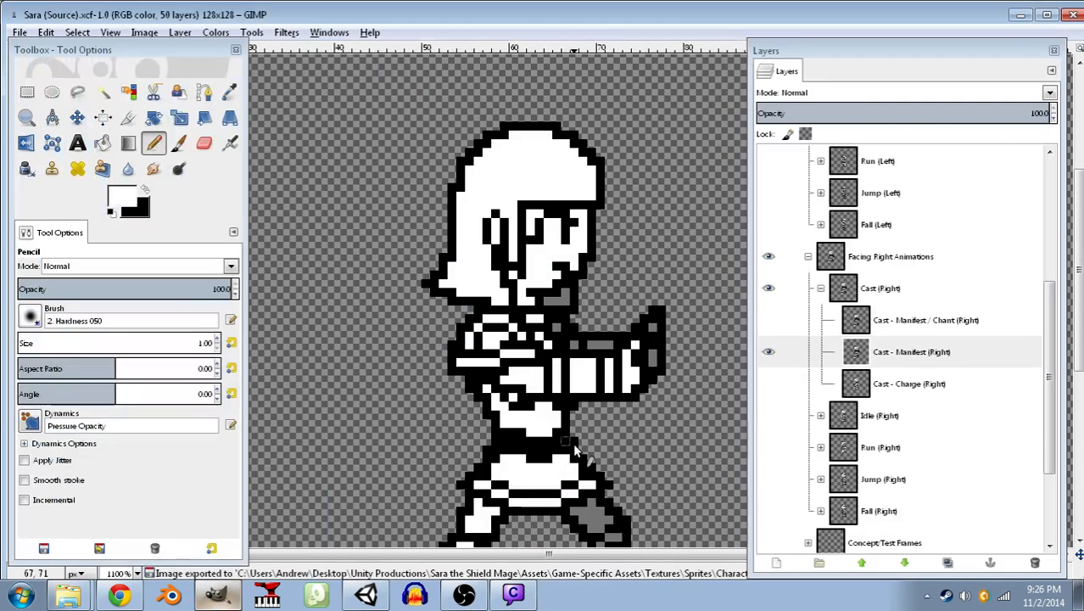
- Show the Cast - Manifest / Chant (Right) layer and export the frame as Sara - Cast Manifest Chant R.png
click(774, 344)
click(19, 32)
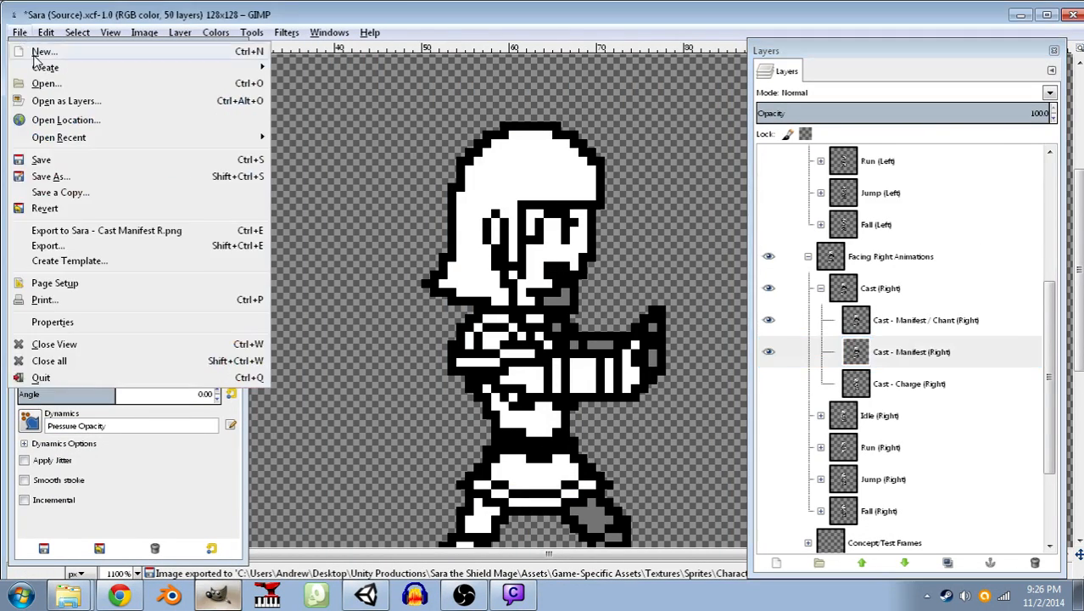
click(69, 248)
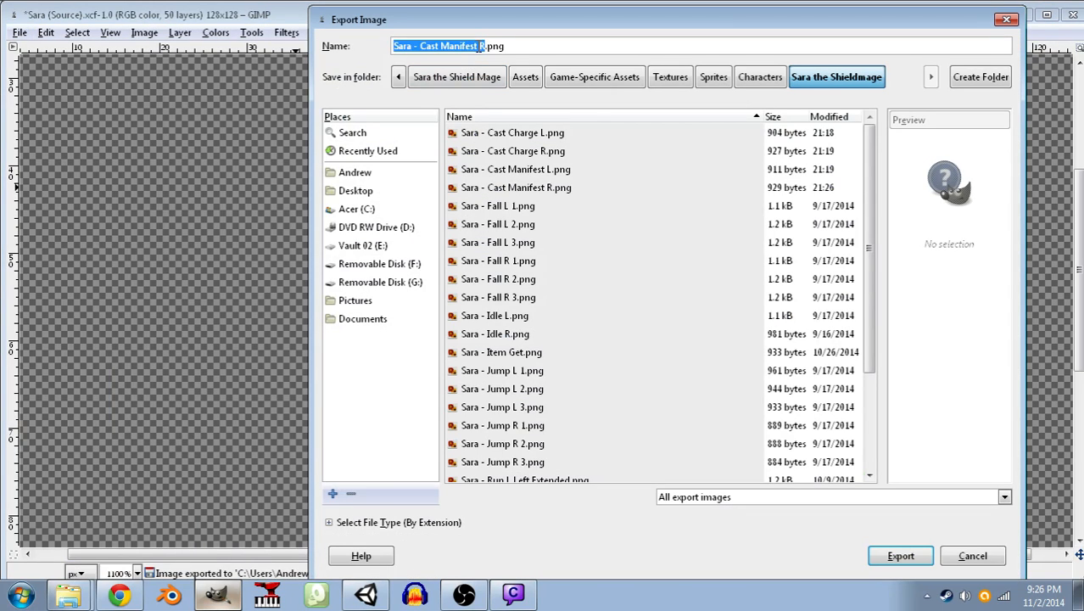
click(480, 47)
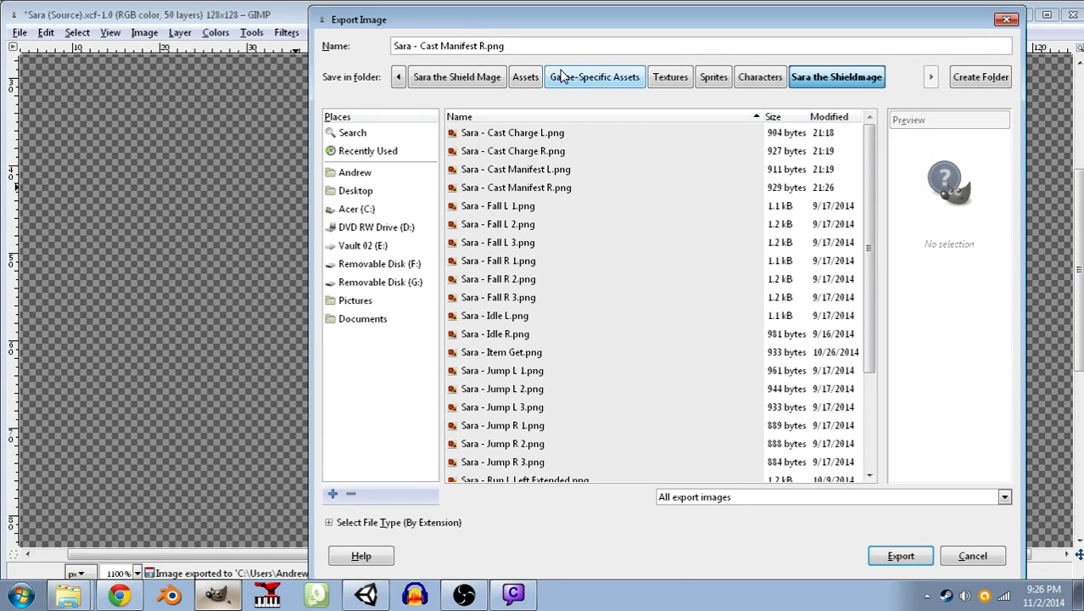
key(shift+Left)
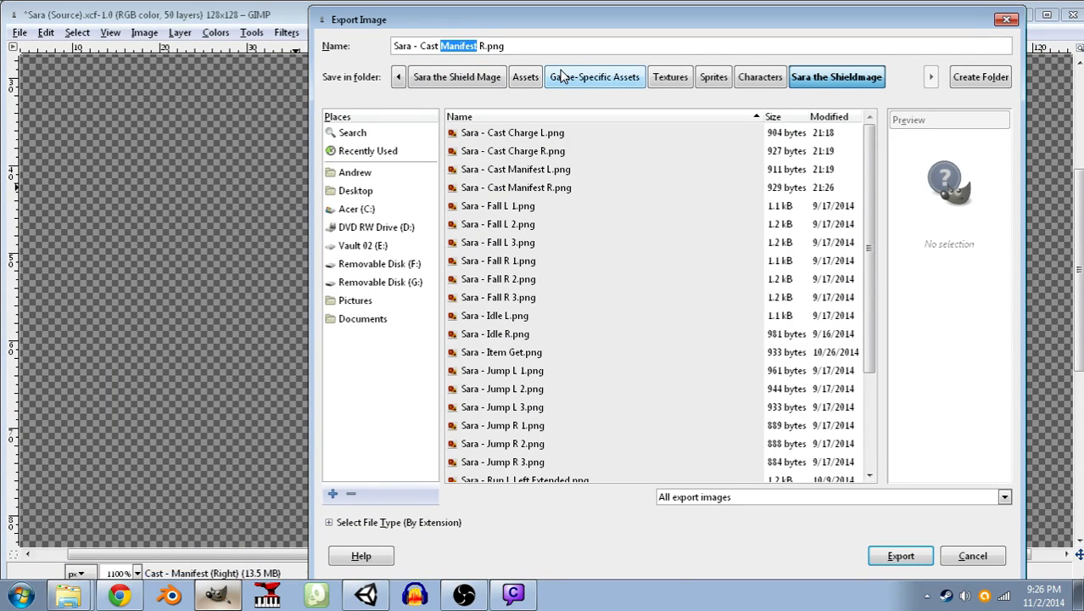
text(M)
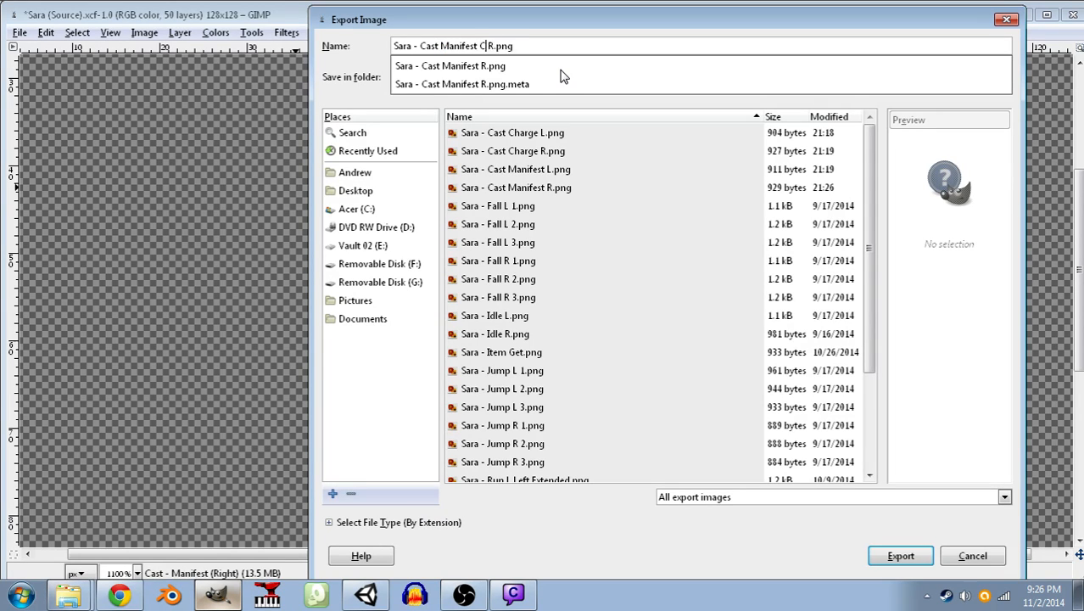
text(anifest / Chant)
key(Return)
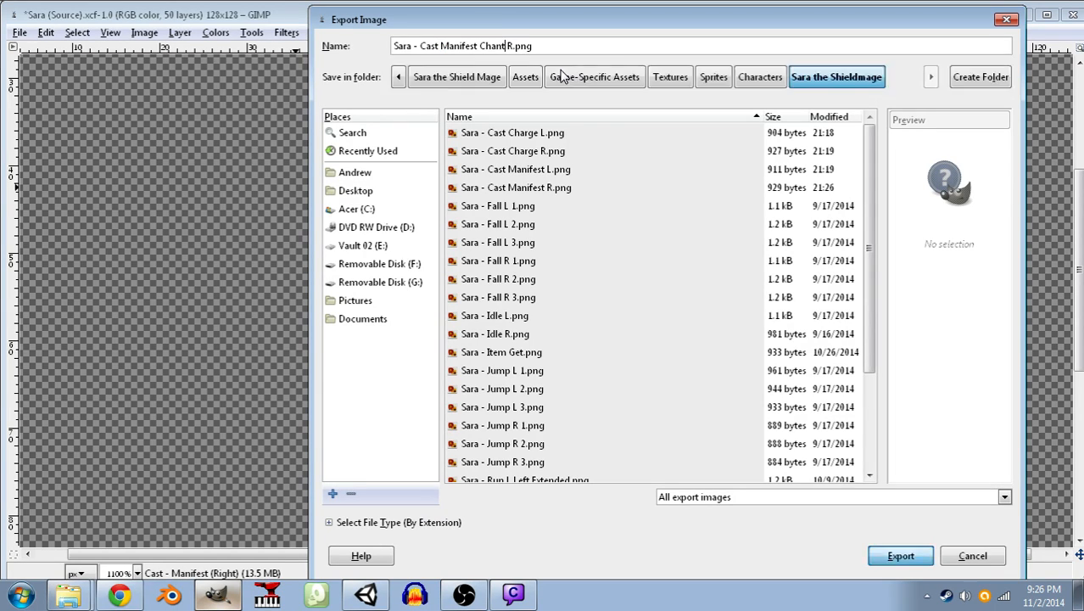
key(Return)
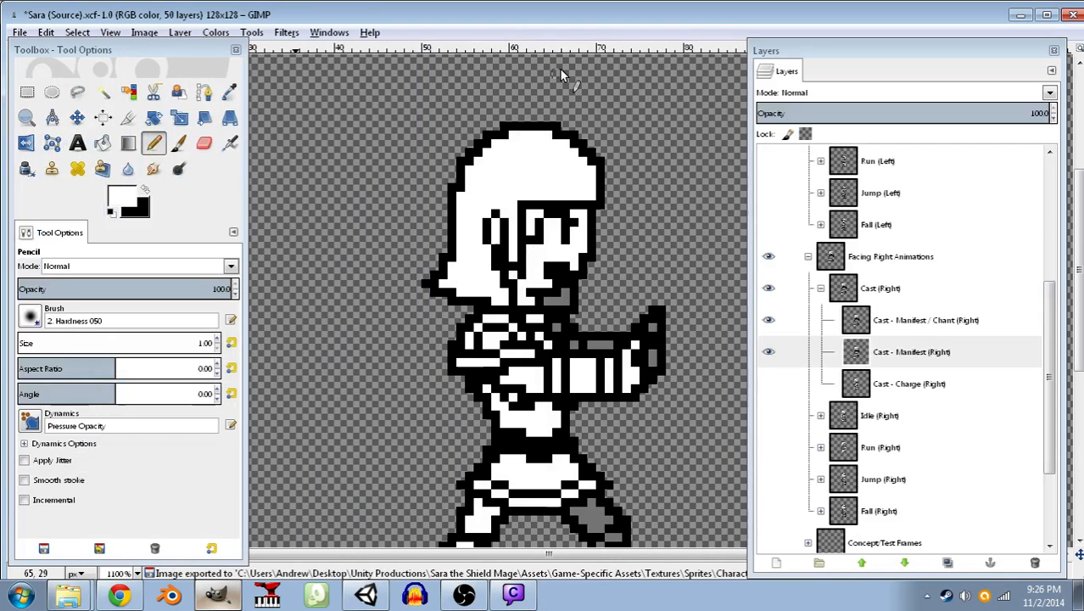
- Hide both right-facing manifest layers, and duplicate the Cast - Manifest (Left) layer under the name Cast - Manifest / Chant (Left)
click(772, 351)
click(776, 324)
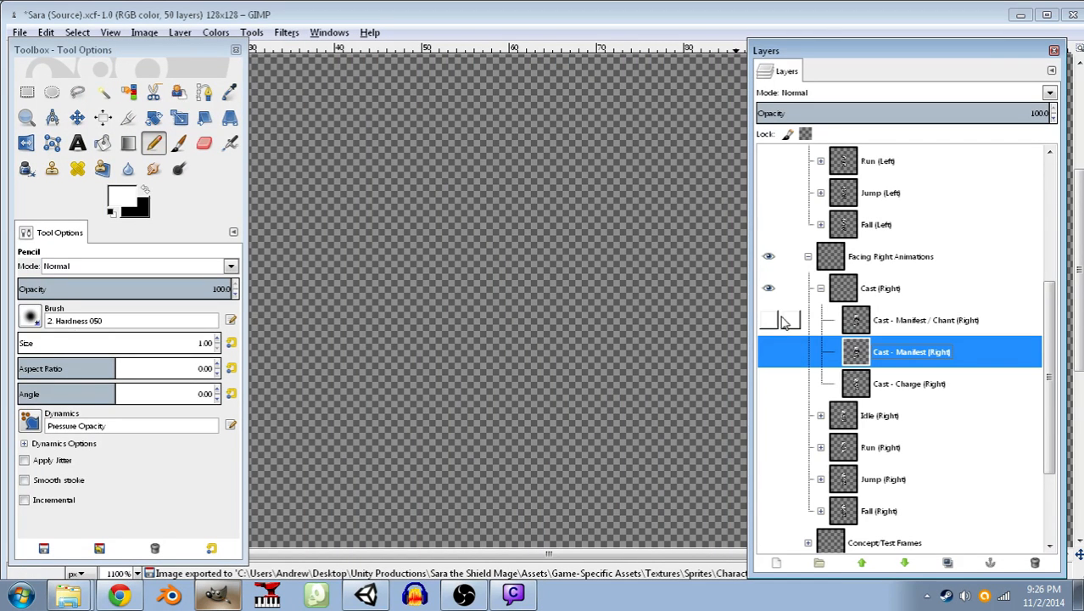
scroll(781, 329, up, 5)
click(840, 328)
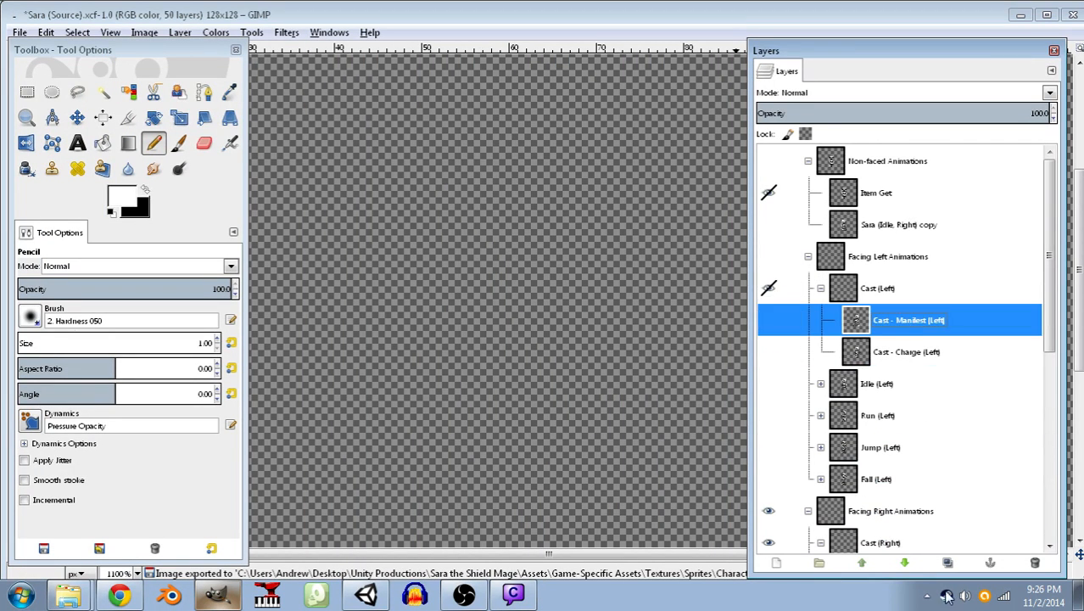
click(947, 562)
double_click(924, 322)
click(980, 322)
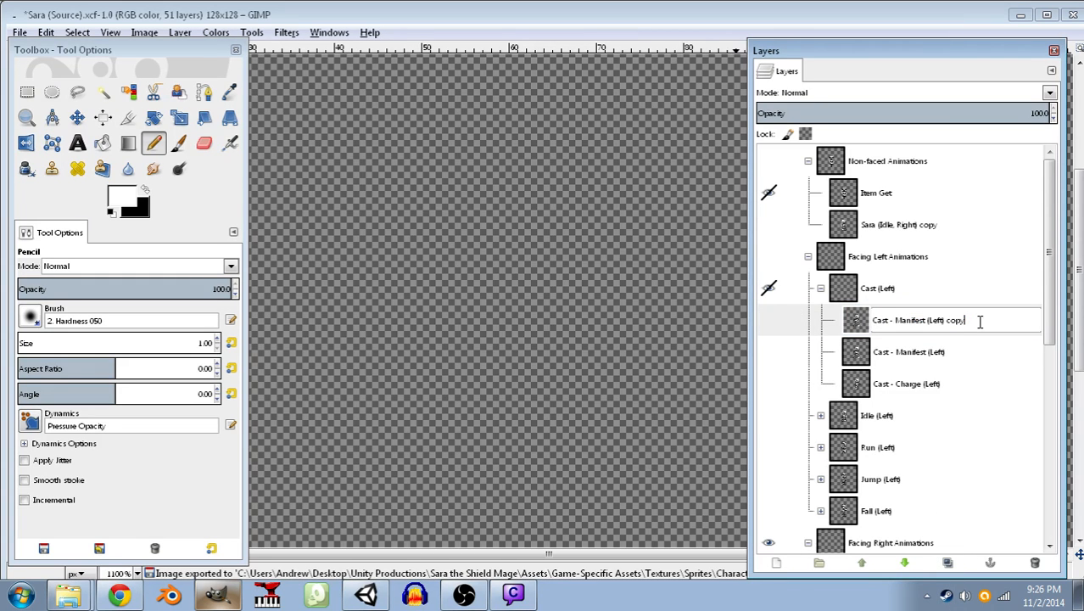
key(BackSpace)
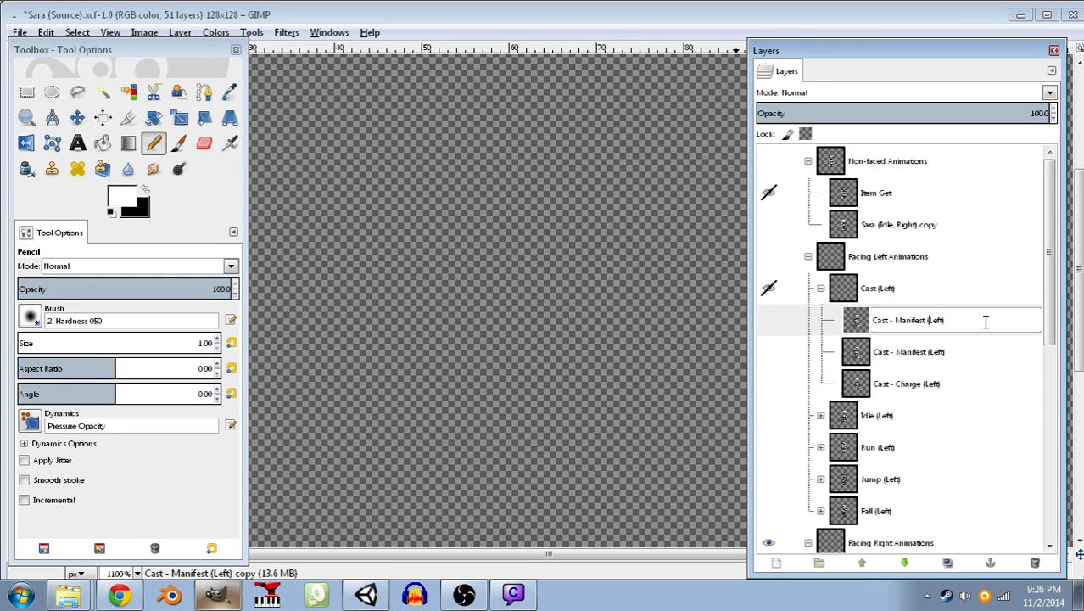
key(Return)
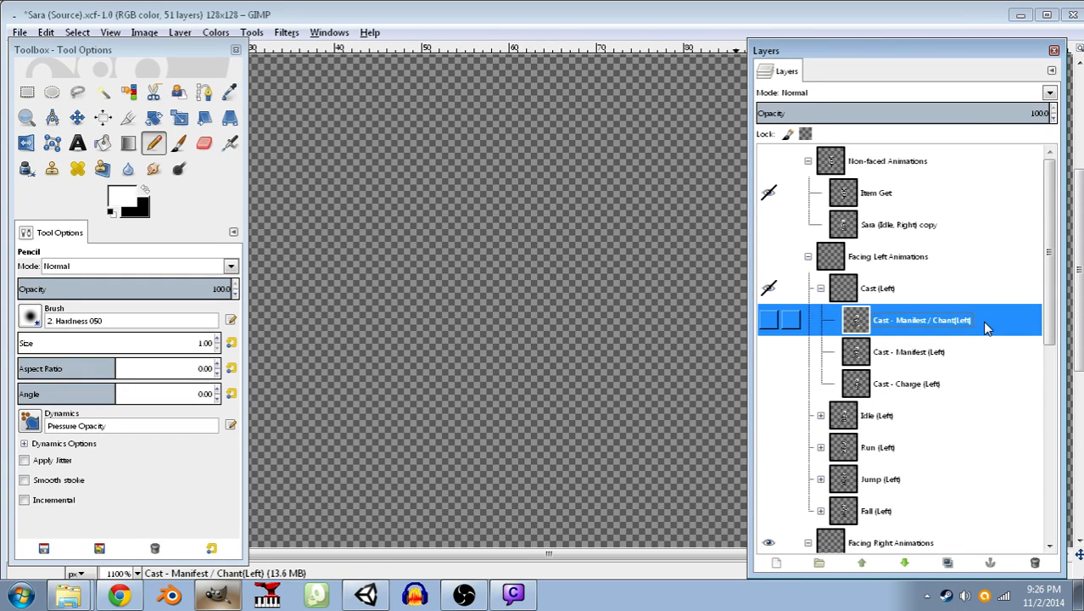
double_click(937, 322)
click(955, 322)
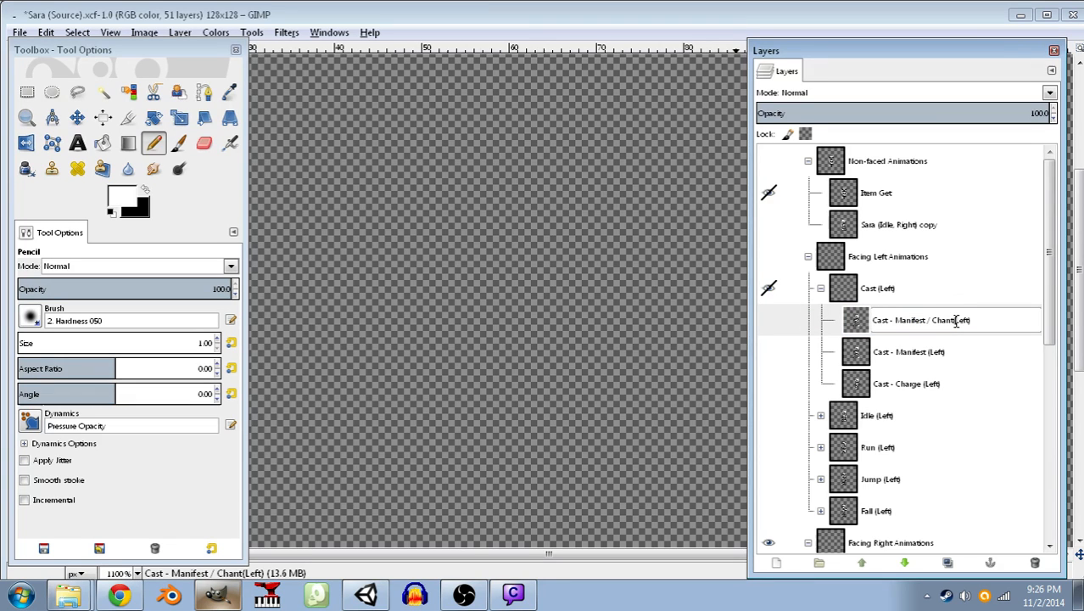
key(Return)
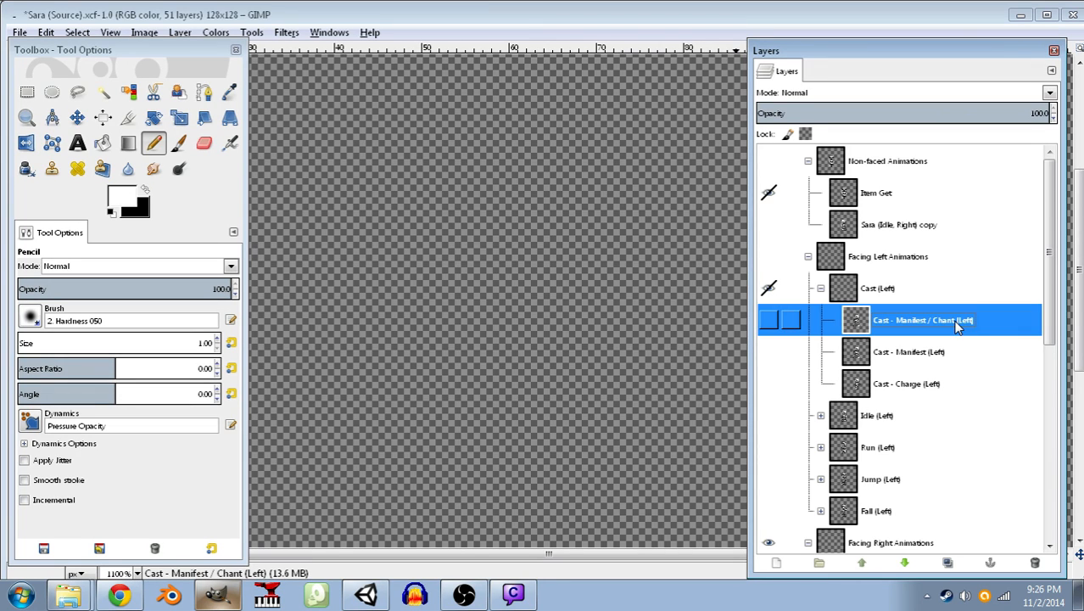
- Make the Cast - Manifest (Left) layer and the Facing Left Animations group visible
click(769, 350)
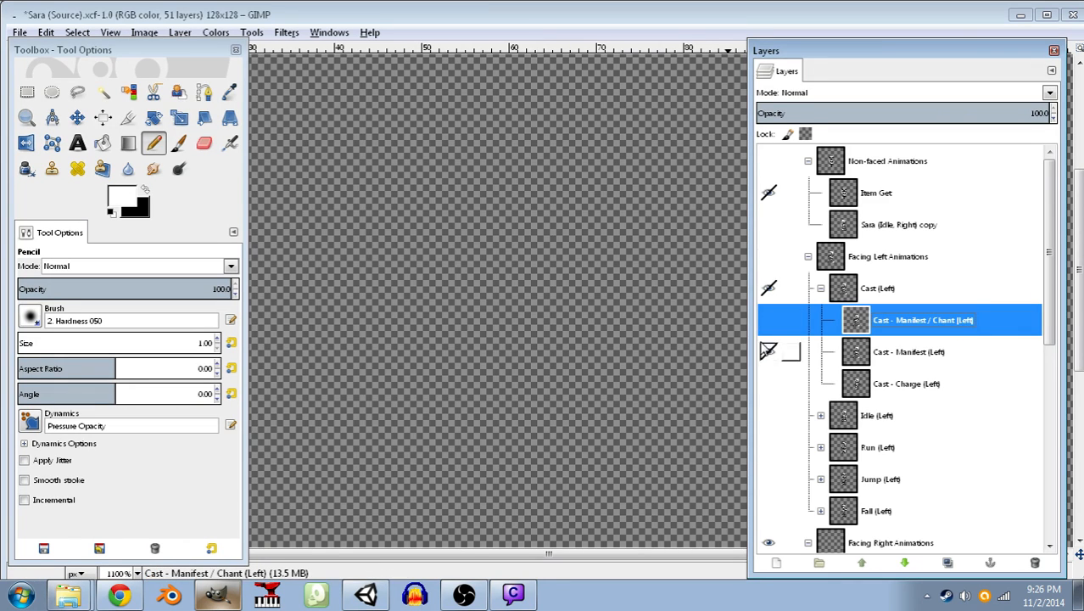
scroll(774, 352, down, 3)
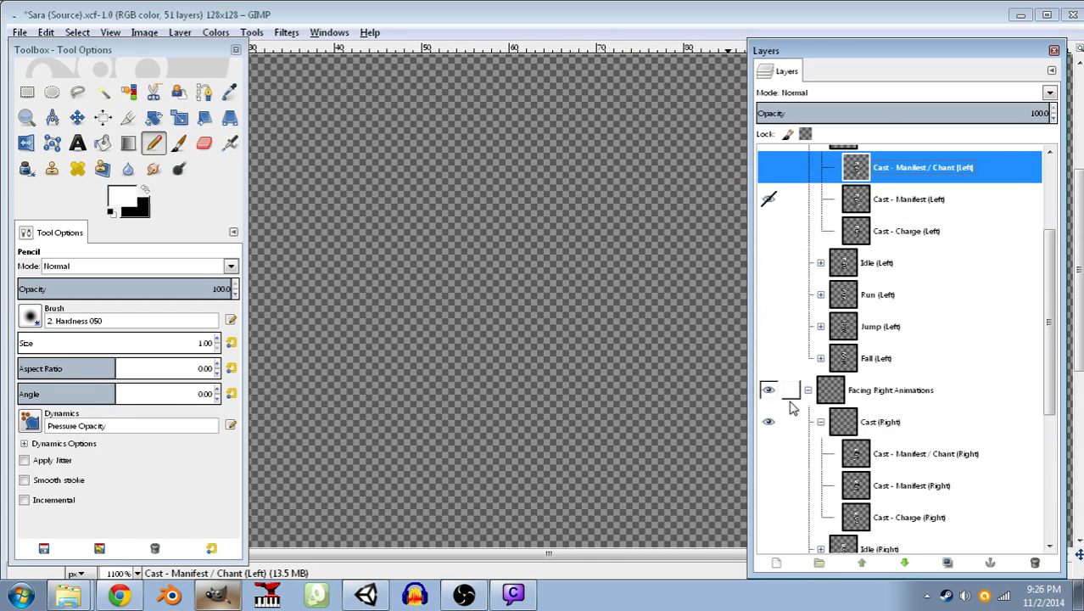
scroll(787, 346, up, 3)
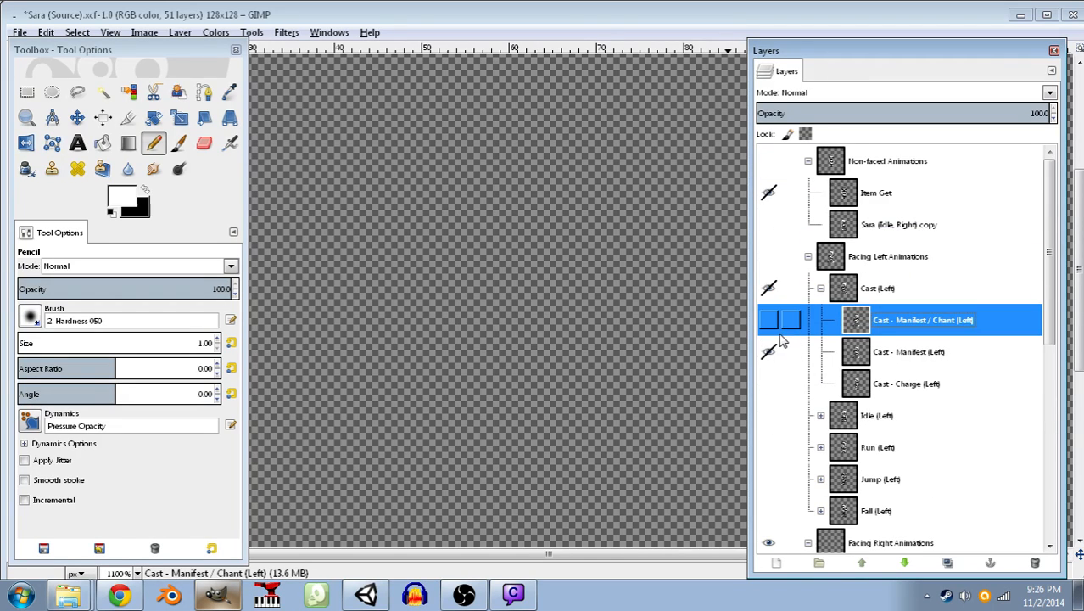
click(768, 257)
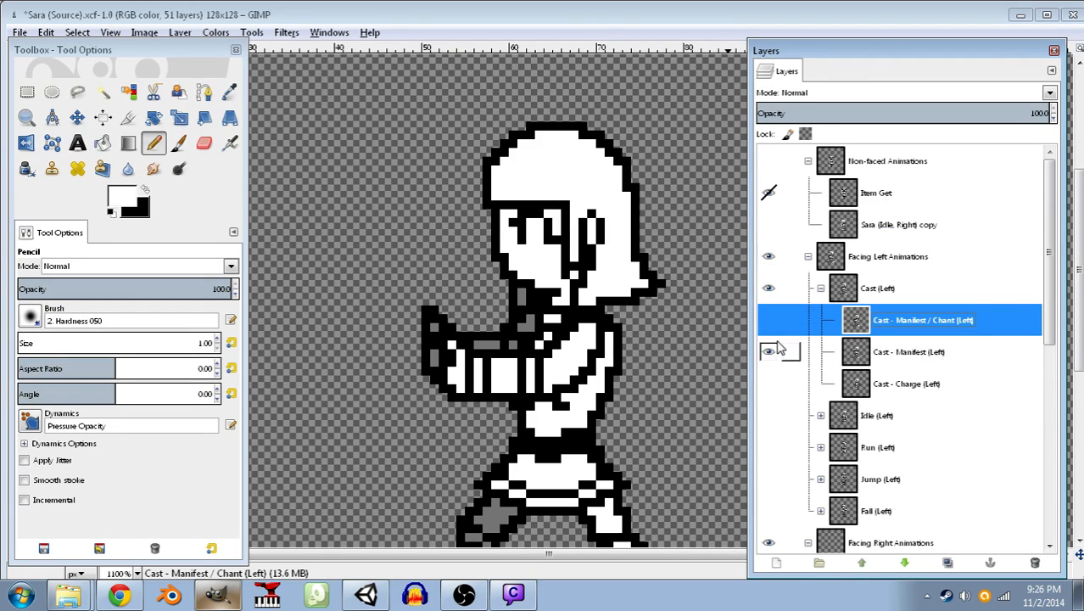
- Pencil black mouth pixels on Sara's face on the Cast - Manifest (Left) and Cast - Manifest / Chant (Left) layers, with both visible
click(146, 194)
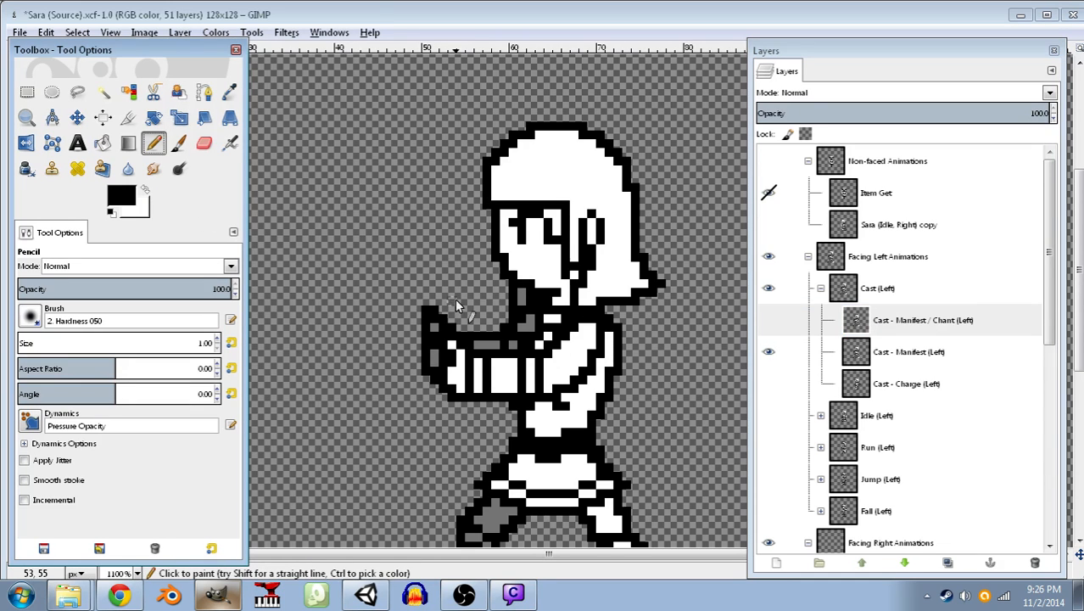
click(787, 350)
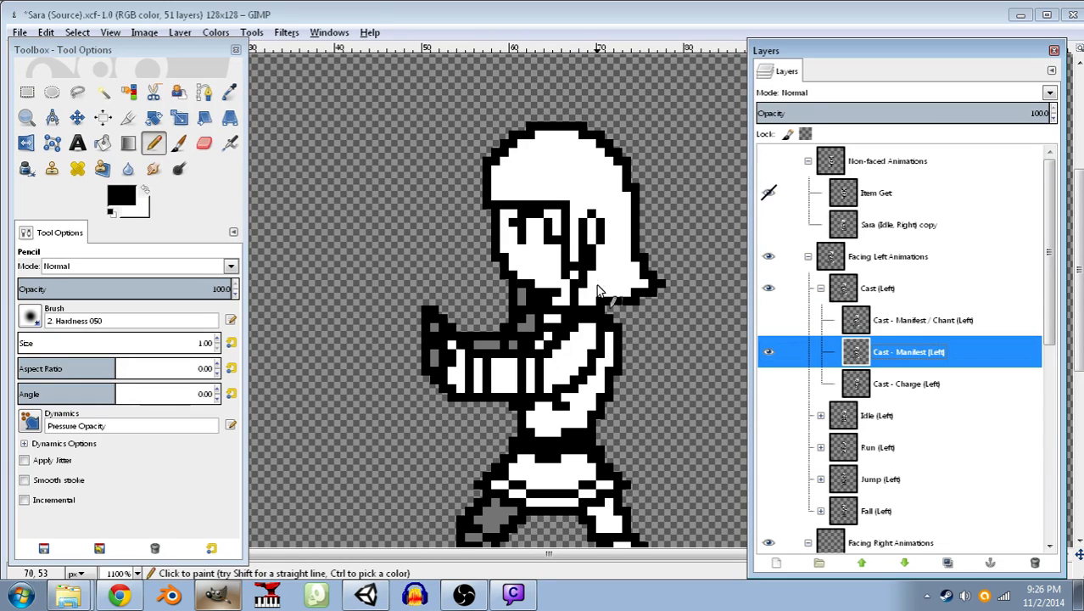
click(524, 270)
click(768, 320)
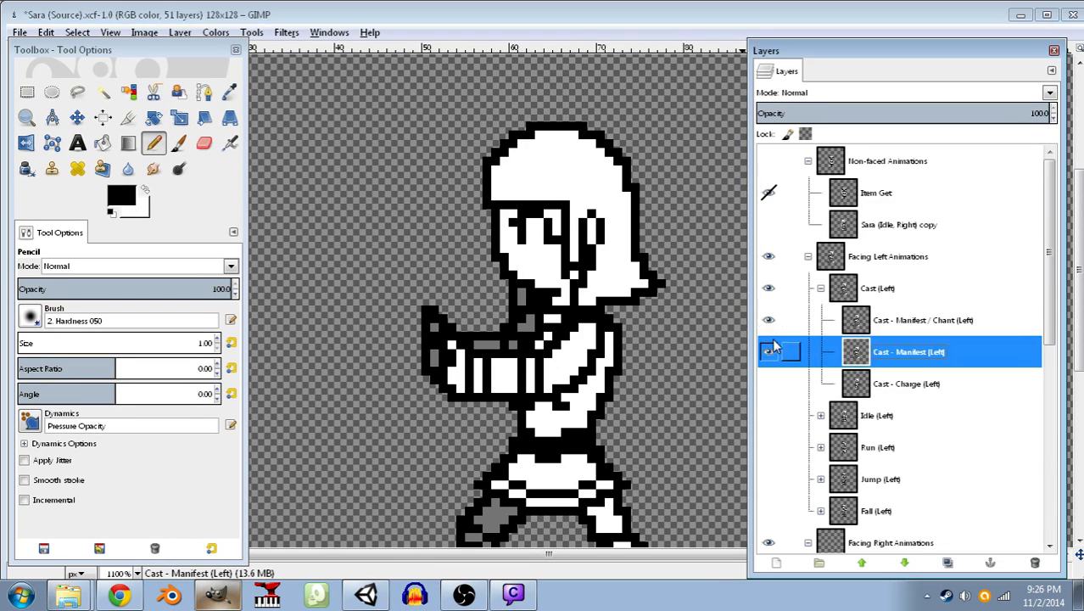
click(522, 273)
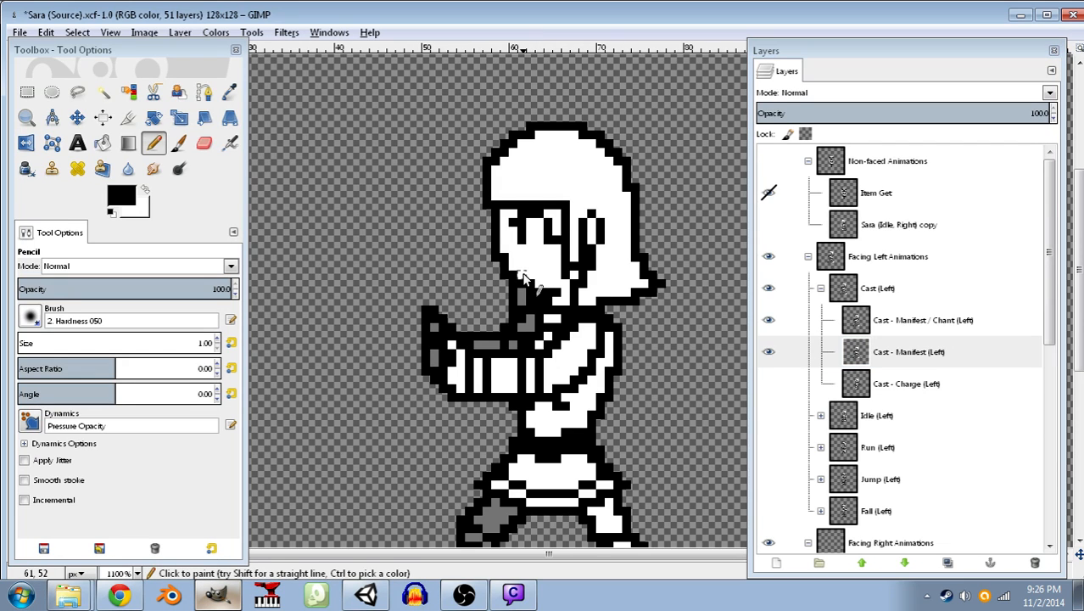
click(794, 321)
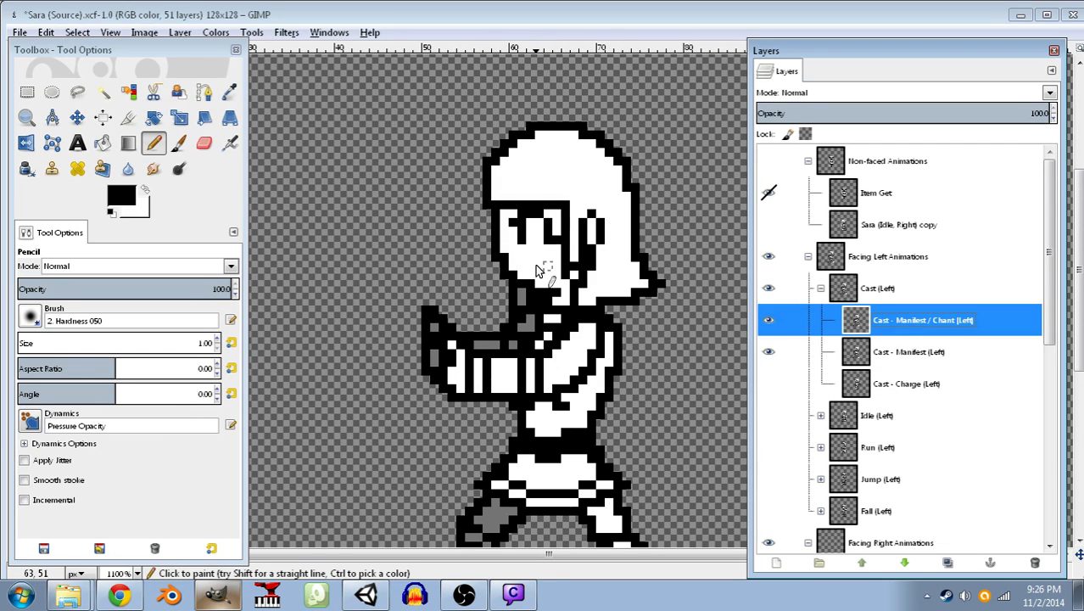
click(526, 270)
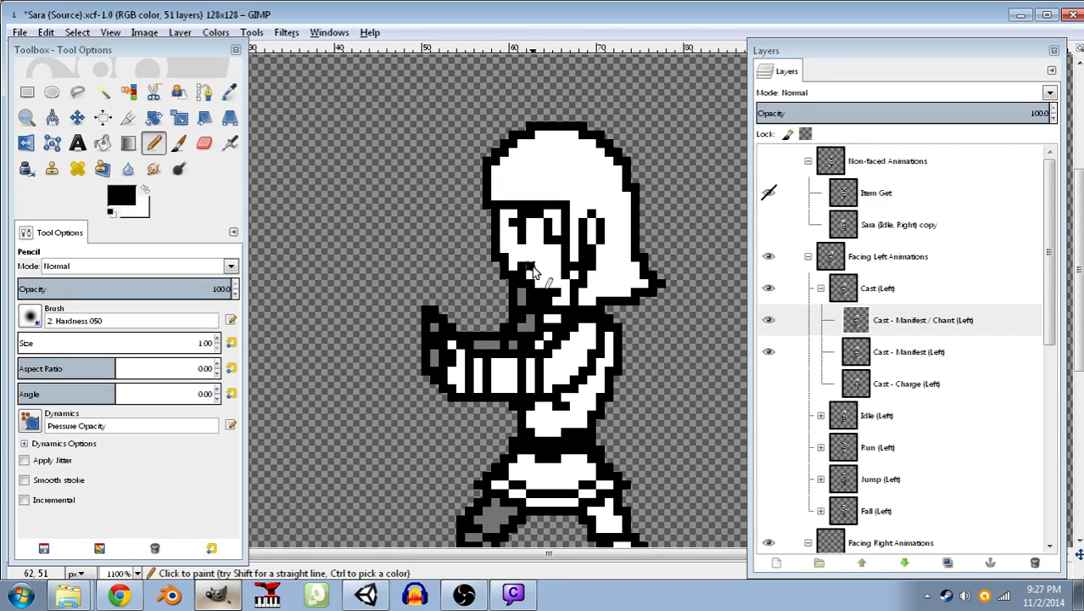
- Preview the left-facing chant by repeatedly switching the Cast - Manifest / Chant (Left) layer's visibility, leaving it hidden
click(769, 321)
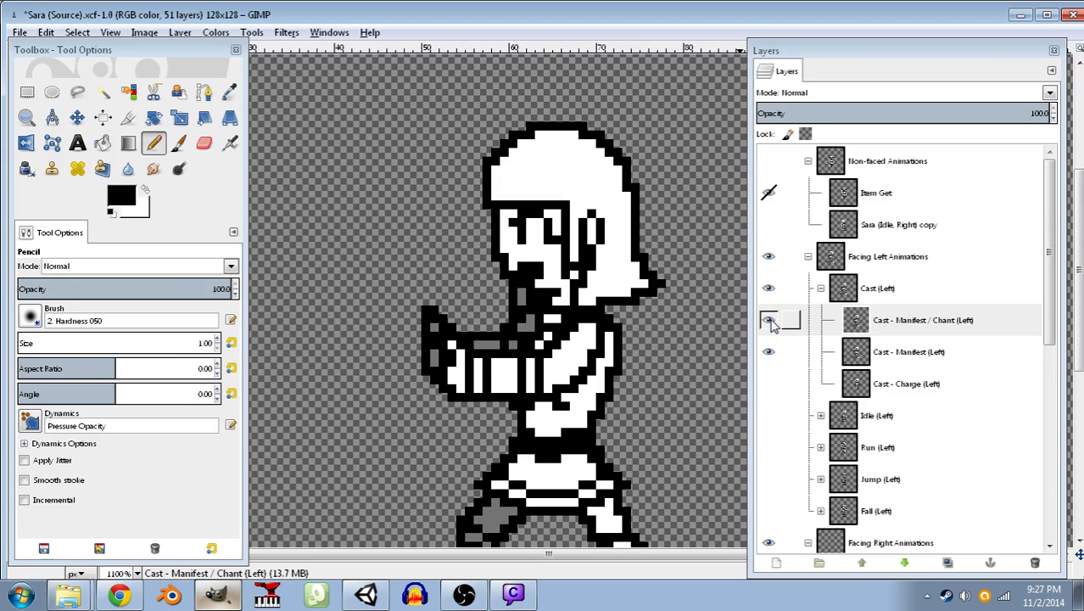
click(769, 321)
click(769, 320)
click(769, 321)
click(768, 321)
click(769, 321)
click(769, 321)
click(769, 321)
click(768, 320)
click(769, 321)
click(769, 320)
click(768, 320)
click(769, 320)
click(770, 322)
click(771, 322)
click(772, 324)
click(772, 324)
click(771, 324)
click(775, 325)
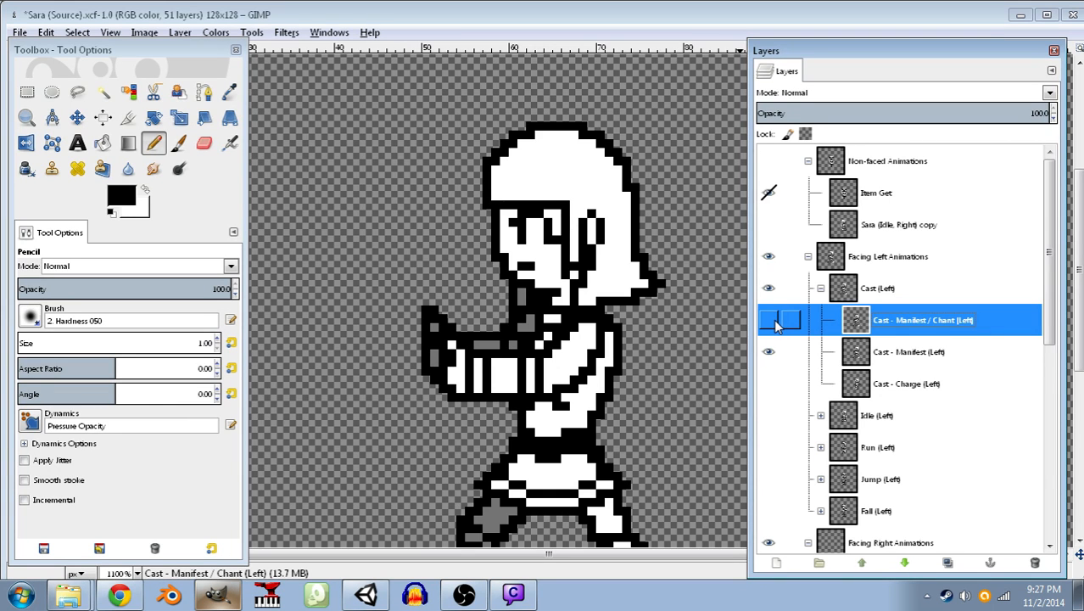
- Save the source image and export the left-facing manifest frame over the existing Sara - Cast Manifest L.png
key(ctrl+e)
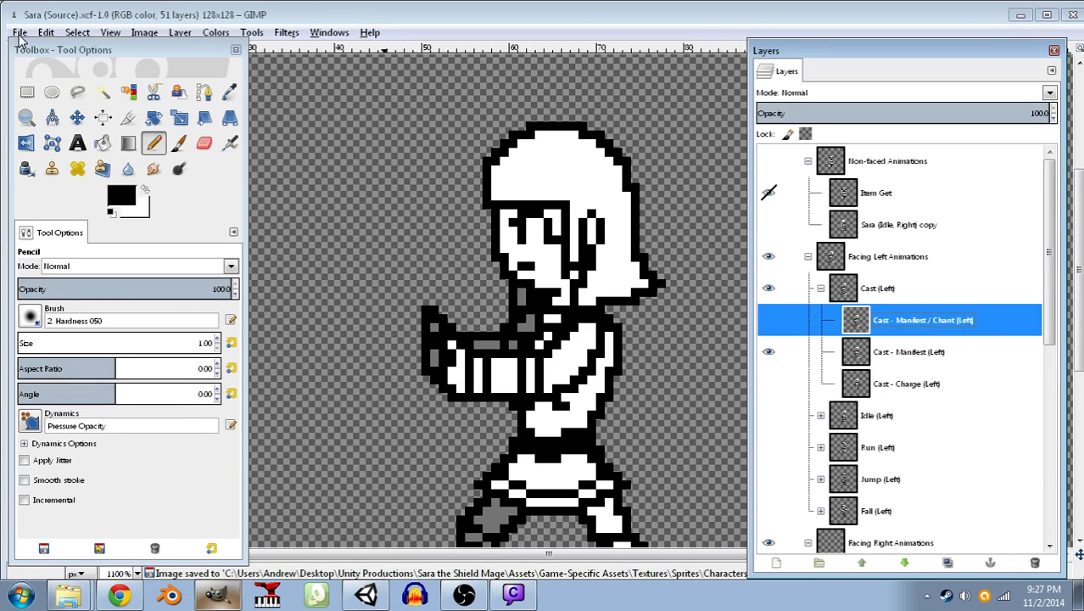
click(17, 32)
click(47, 245)
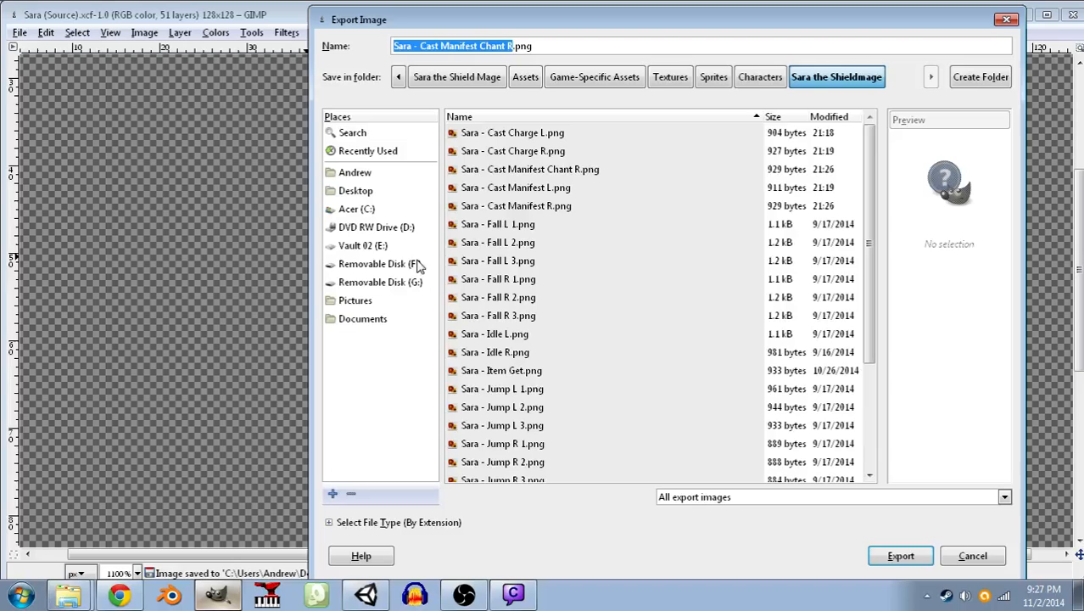
click(533, 187)
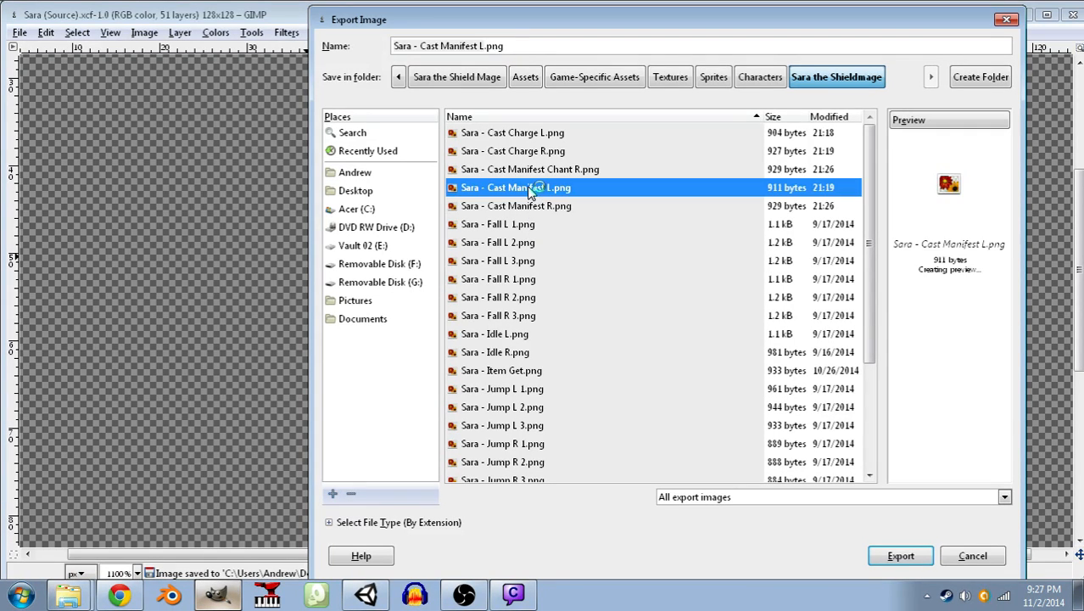
click(900, 563)
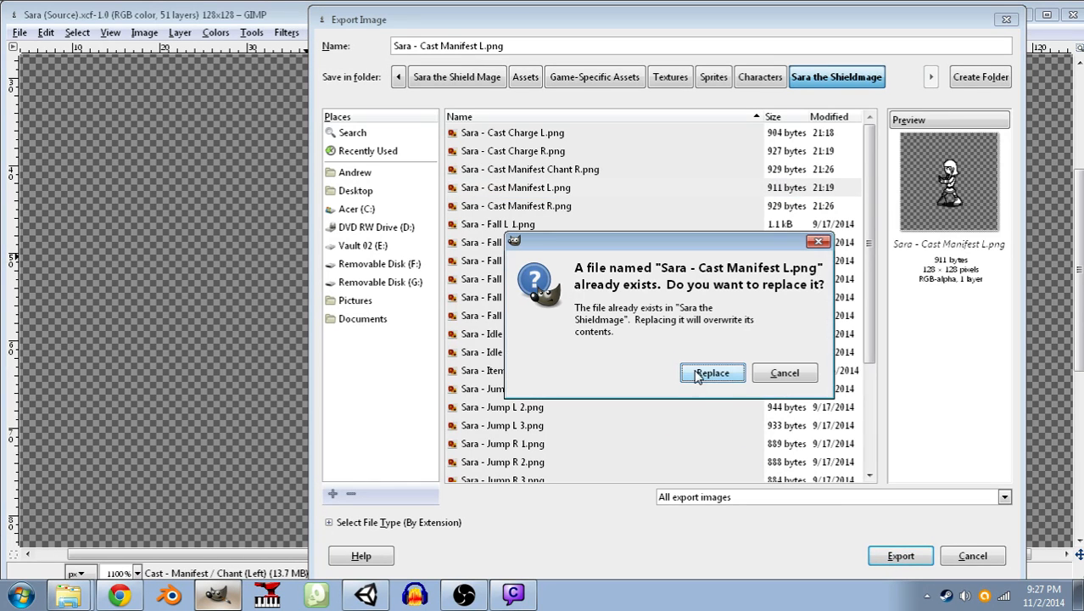
click(696, 371)
click(547, 450)
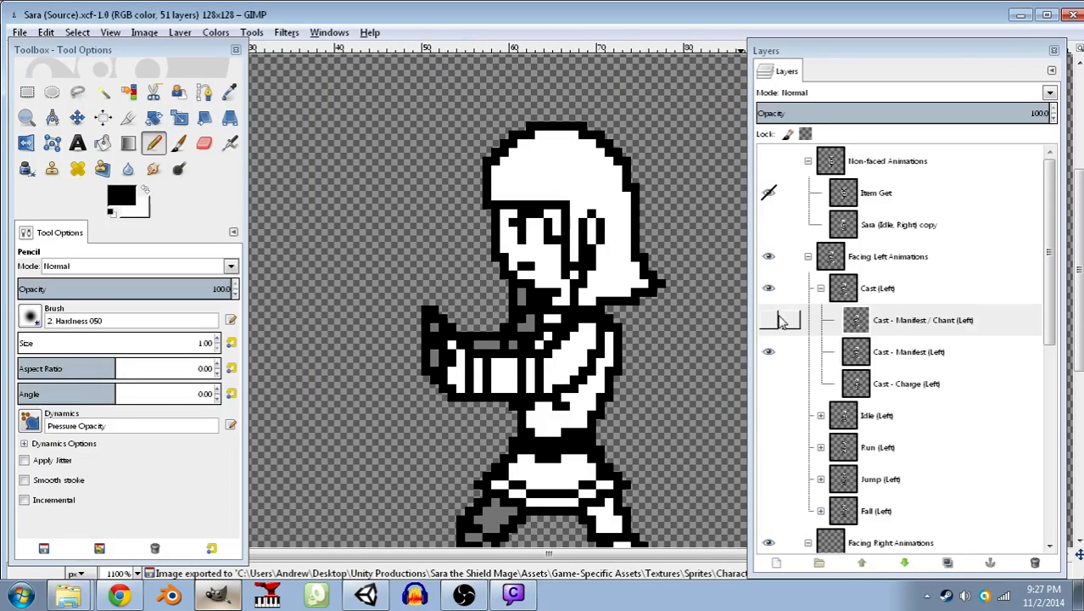
- Show the Cast - Manifest / Chant (Left) layer, export the frame as Sara - Cast Manifest Chant L.png, and save the source image
click(768, 320)
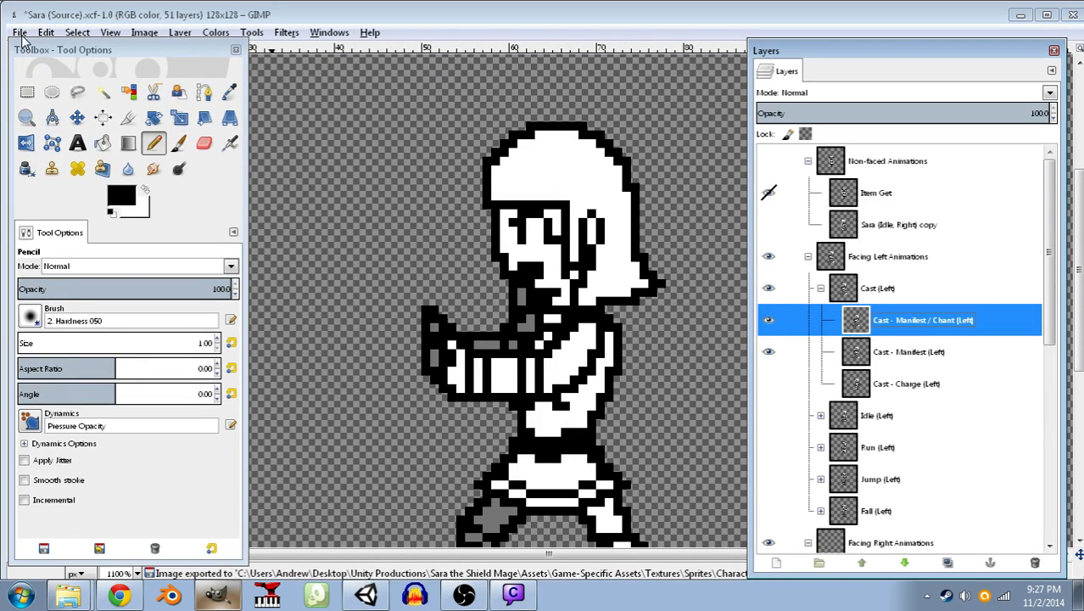
click(20, 33)
click(66, 246)
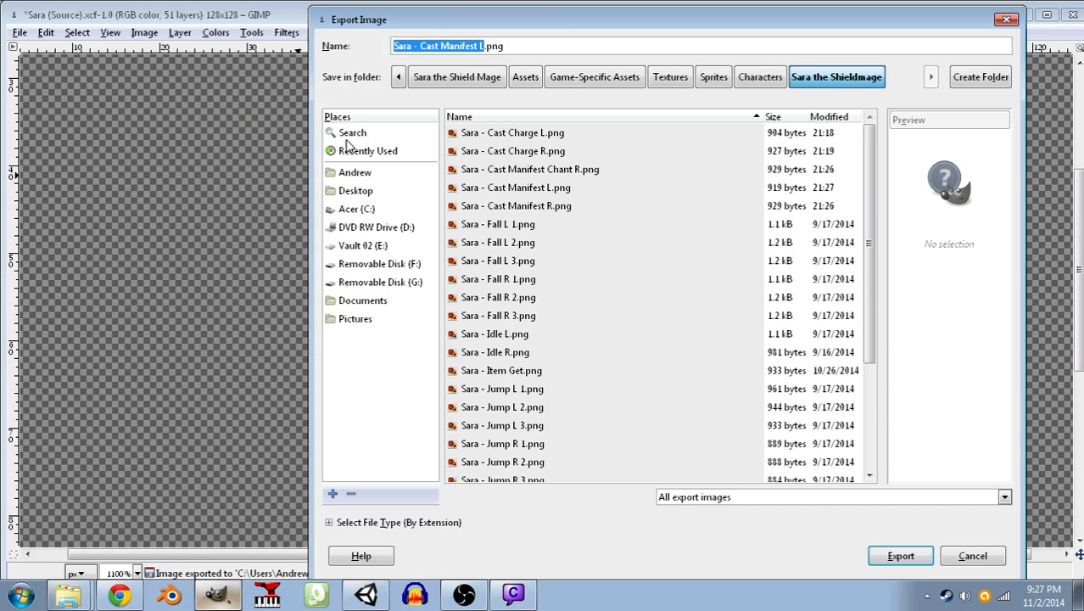
click(492, 41)
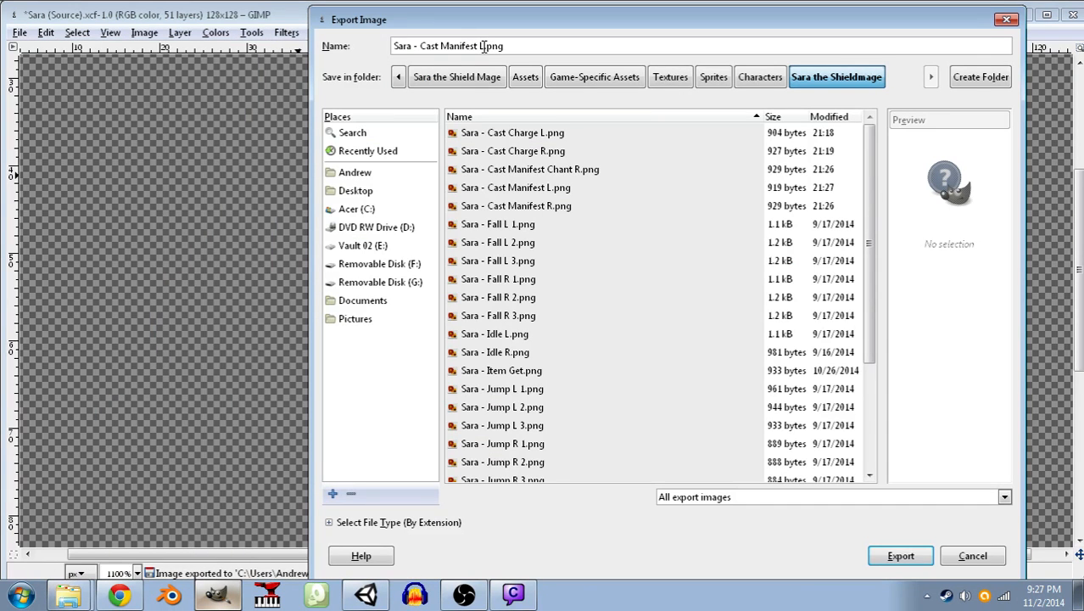
key(Down)
key(Left)
click(486, 46)
text(Chant)
key(Return)
key(Return)
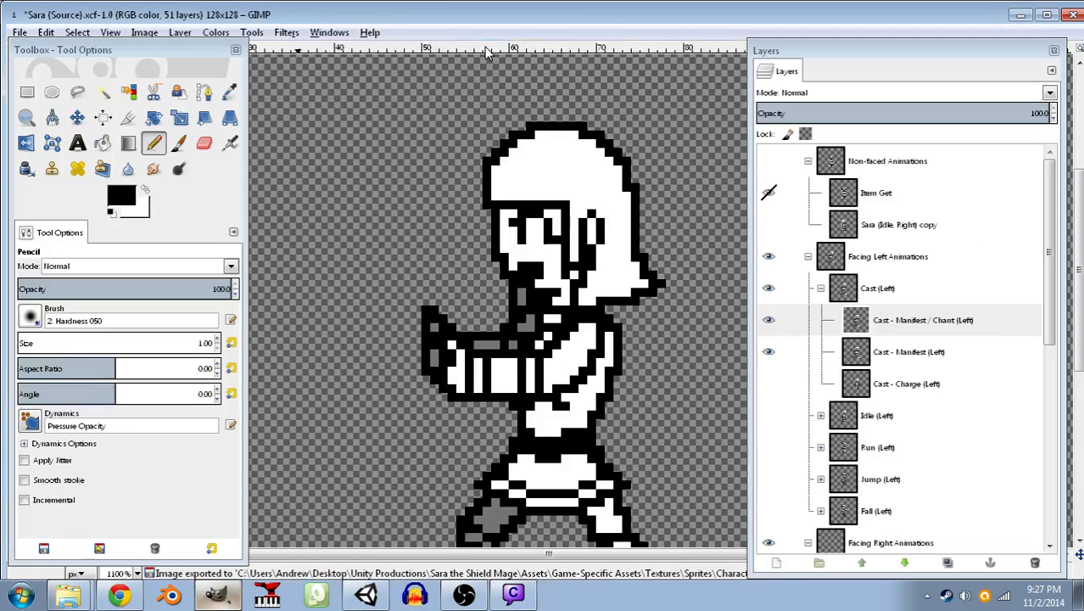
key(ctrl+s)
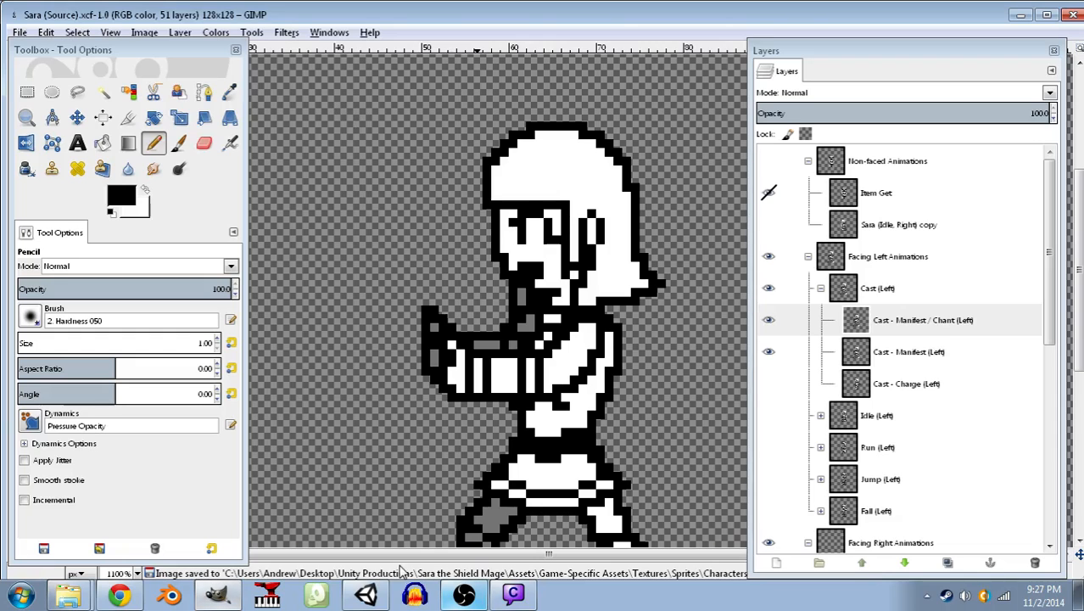
- Switch to the stream chat window and read the recent messages
click(509, 598)
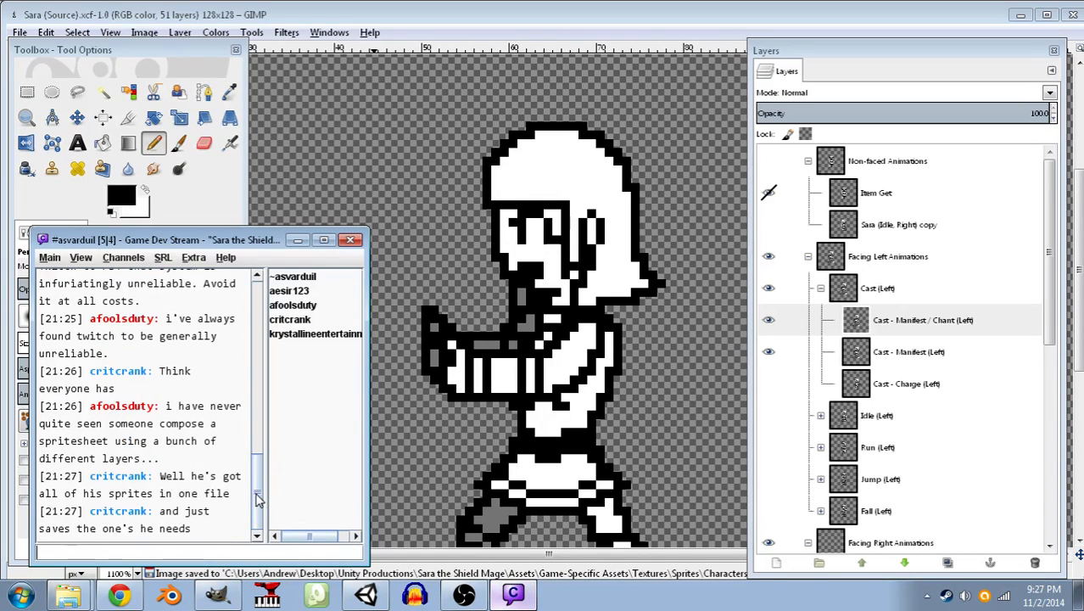
scroll(260, 499, up, 1)
drag(261, 499, 262, 481)
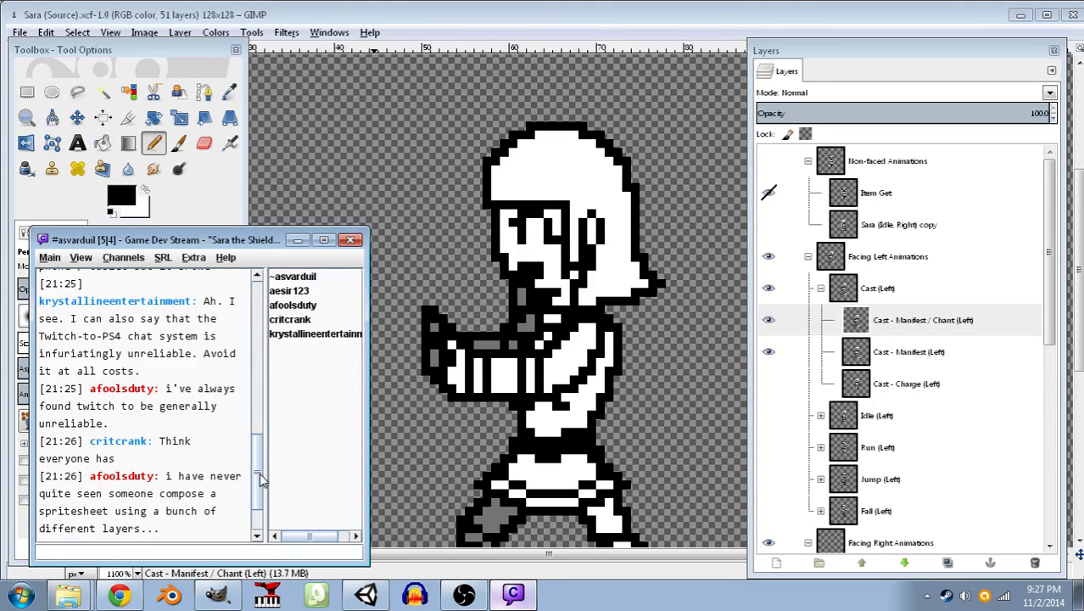
drag(261, 480, 257, 485)
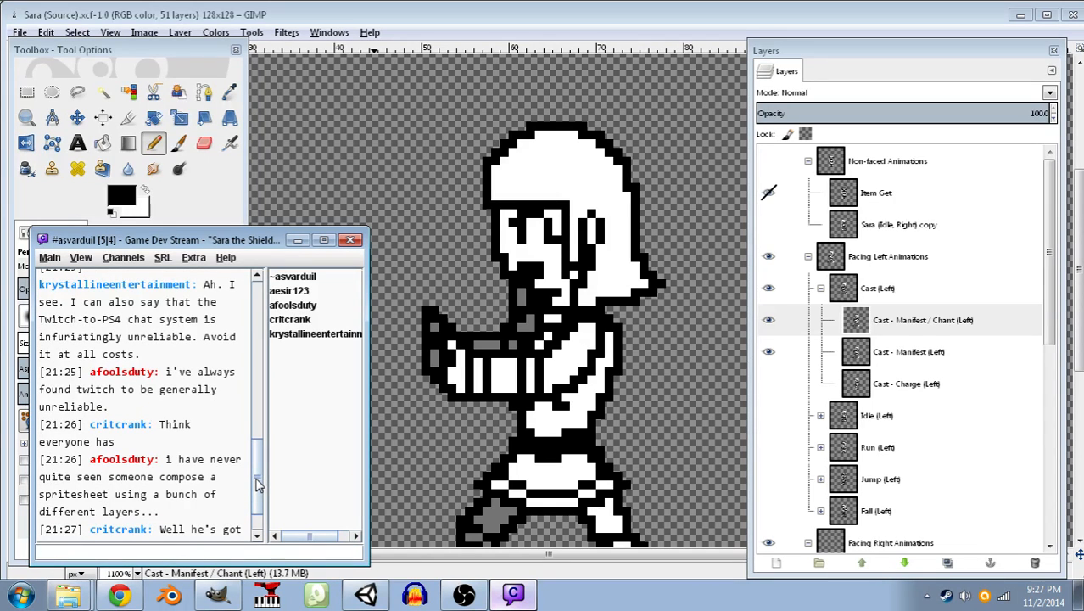
drag(259, 483, 254, 509)
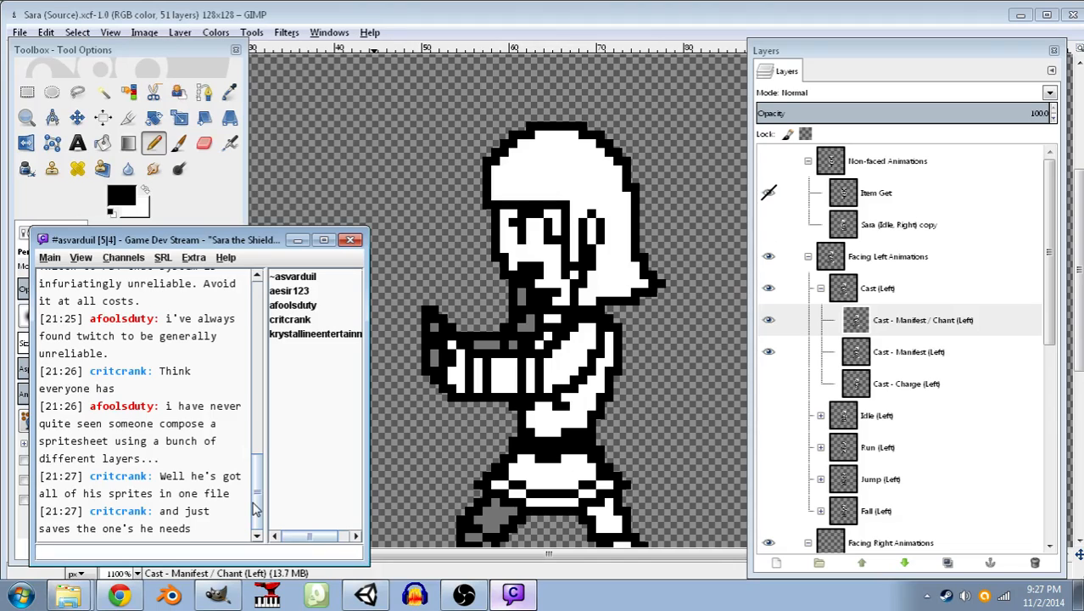
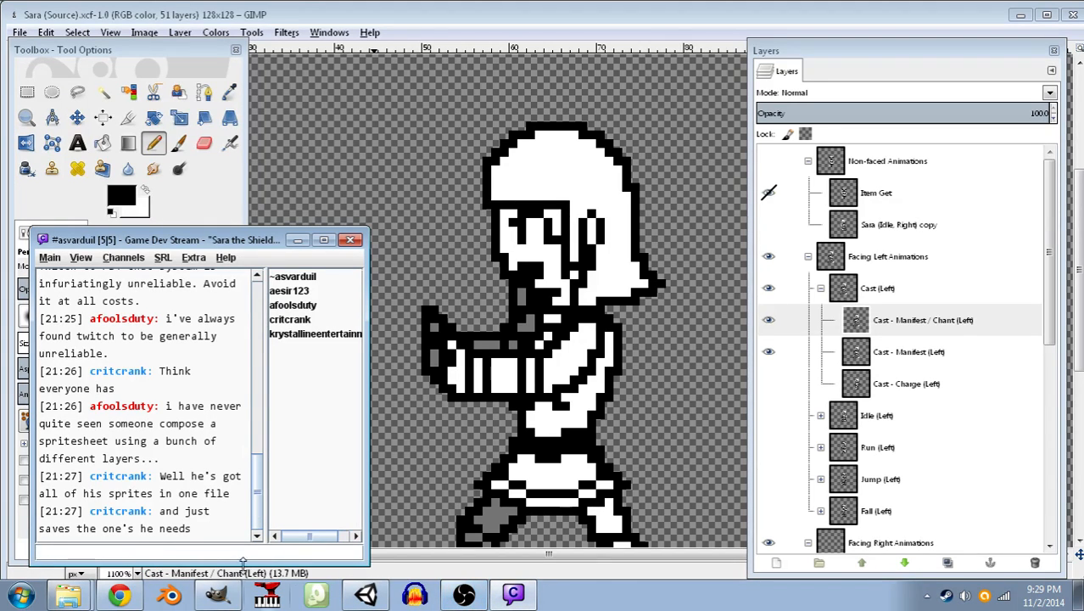
- In Unity, apply max size 128, Clamp wrap mode, alpha as transparency and Truecolor format to both Cast Manifest Chant textures
click(367, 593)
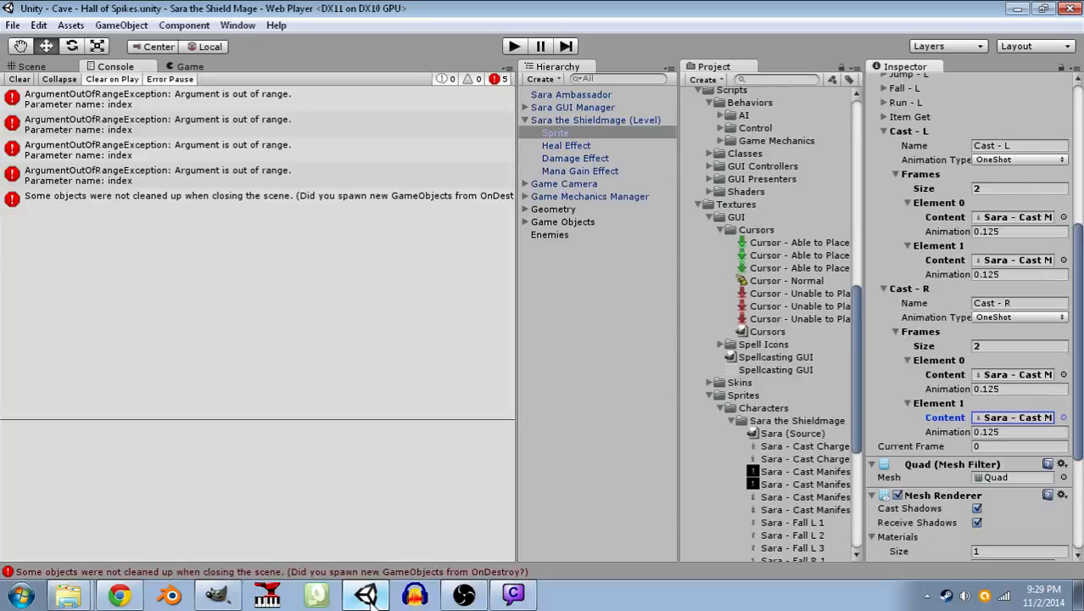
click(797, 472)
shift+click(797, 484)
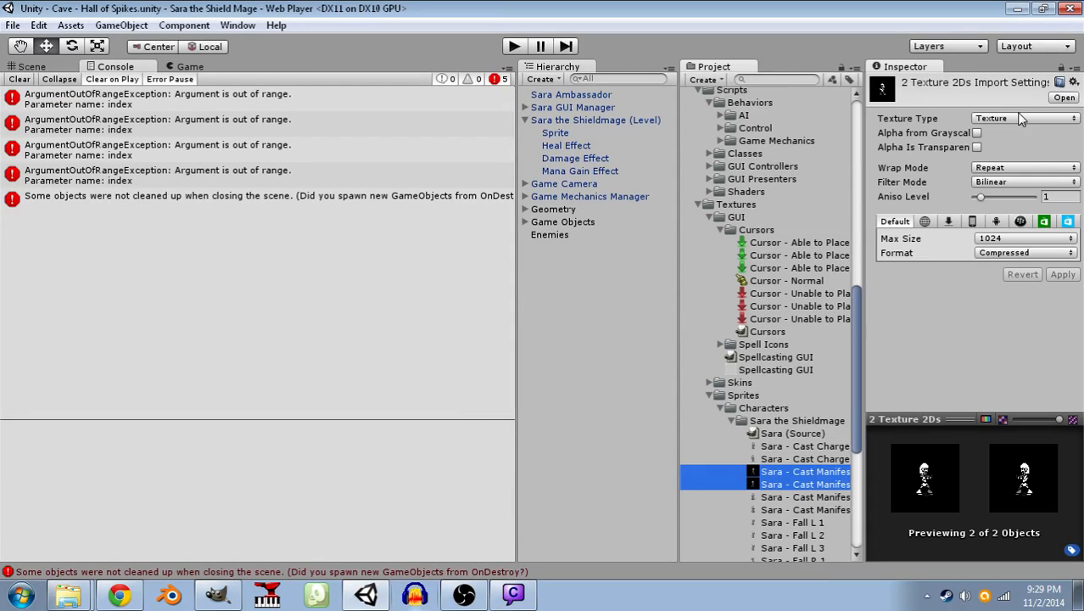
click(1011, 238)
click(1012, 291)
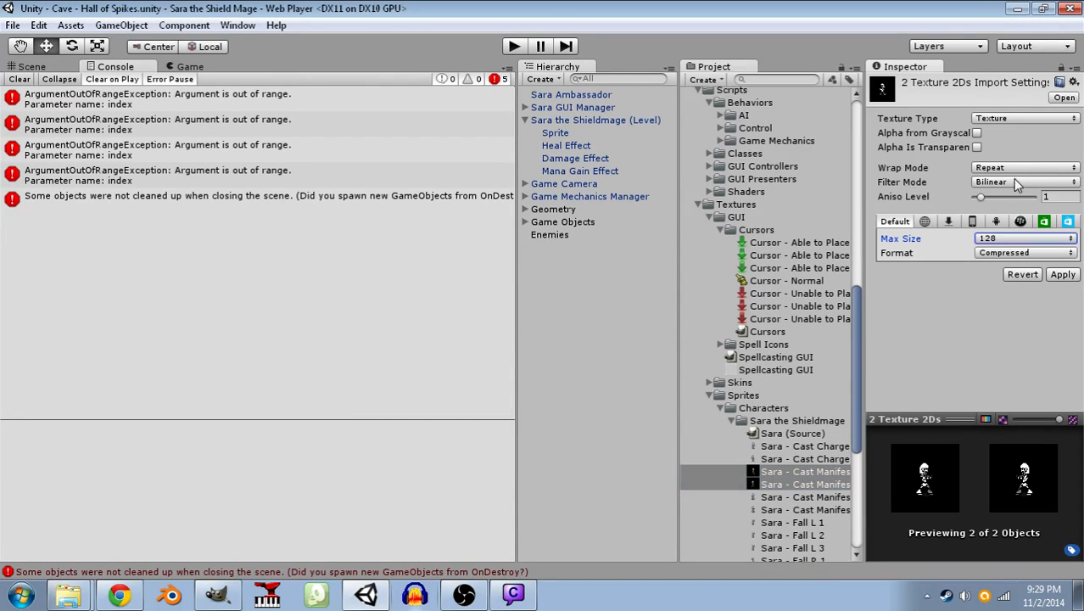
click(1018, 168)
click(1013, 203)
click(977, 148)
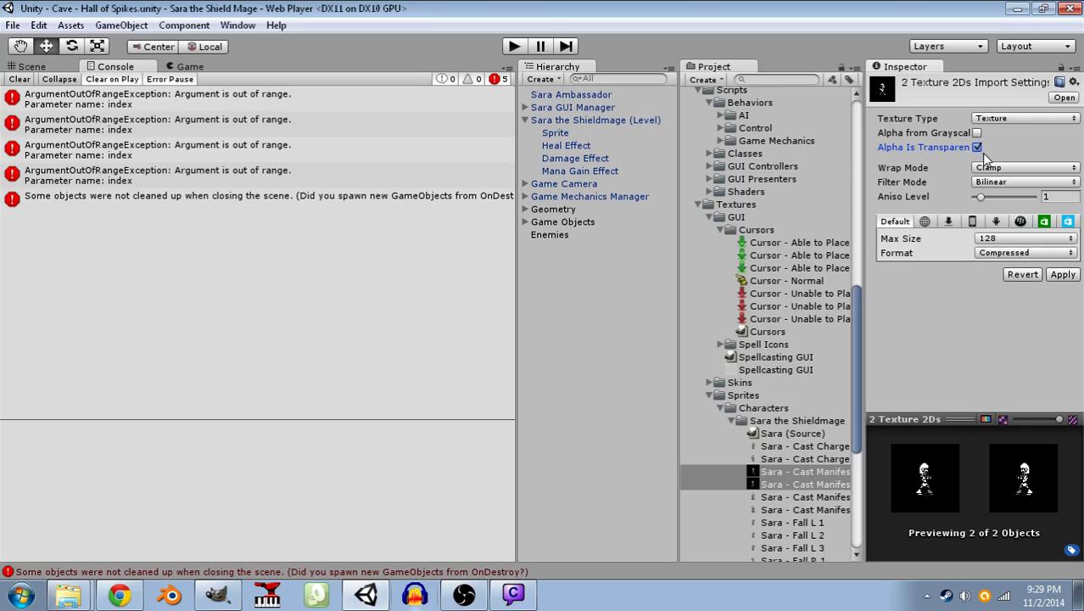
click(1058, 254)
click(1071, 302)
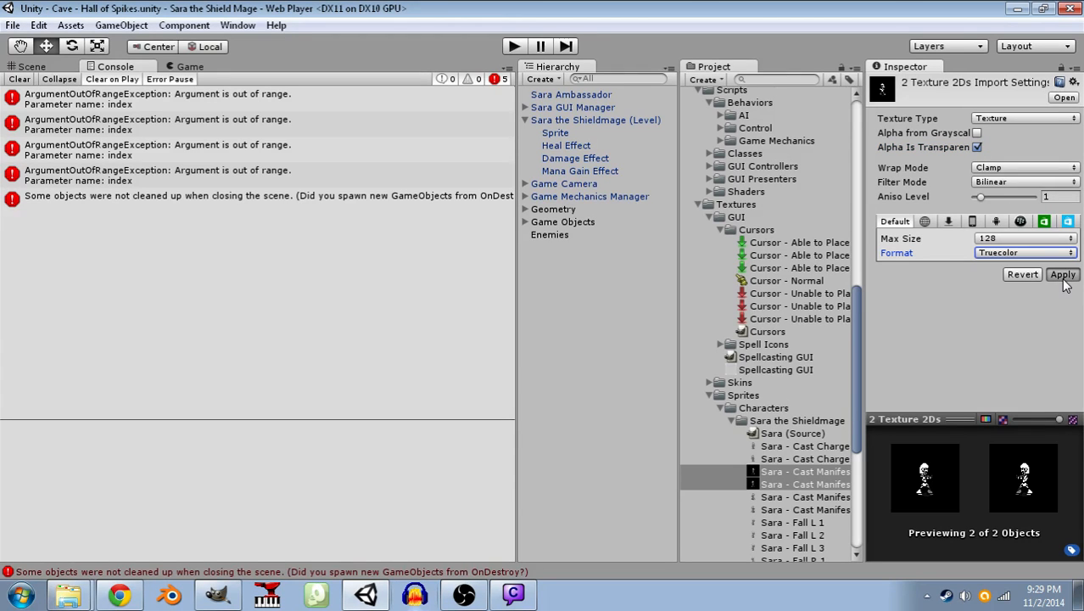
click(1063, 277)
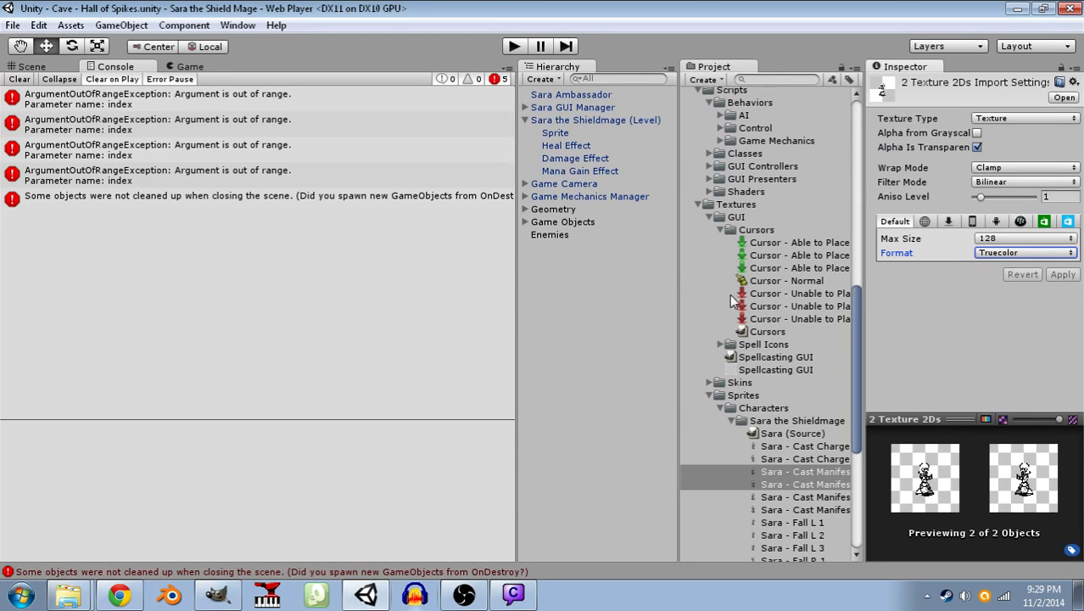
- Assign the Sara - Cast Manifest Chant L texture to Element 1 of the Sprite object's Cast - L animation
click(560, 132)
scroll(1002, 322, down, 5)
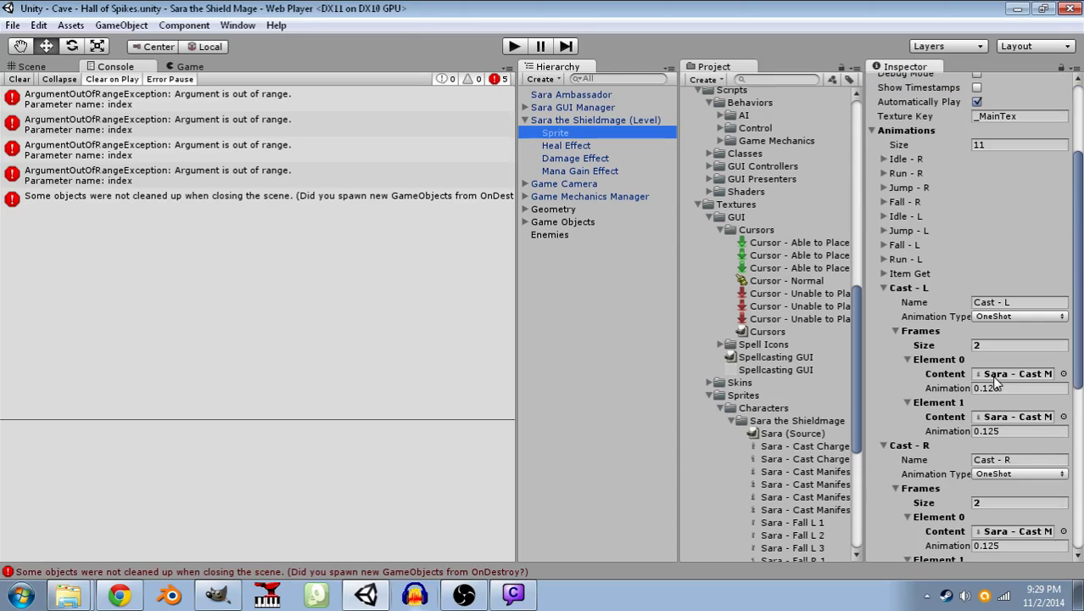
click(1064, 417)
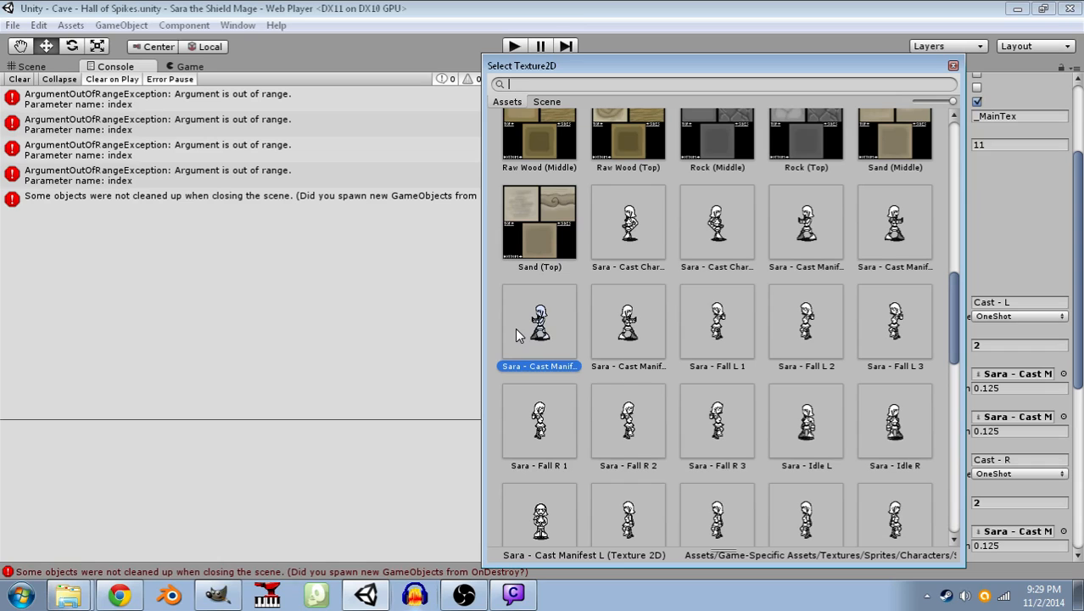
click(806, 225)
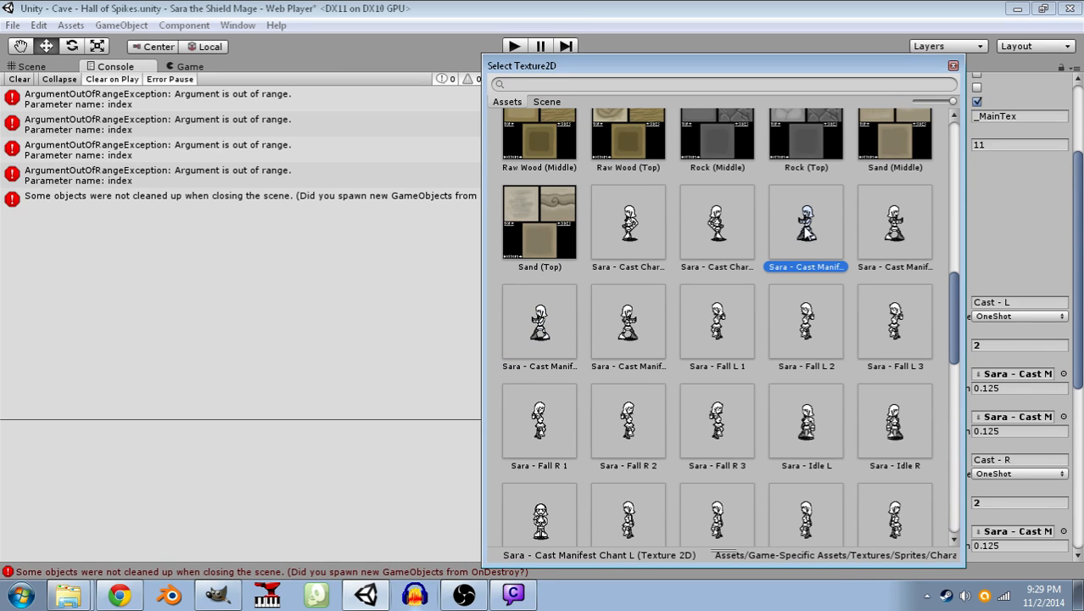
click(952, 67)
- Assign the Sara - Cast Manifest Chant R texture to Element 1 of the Cast - R animation, and clear the console
scroll(1065, 445, down, 3)
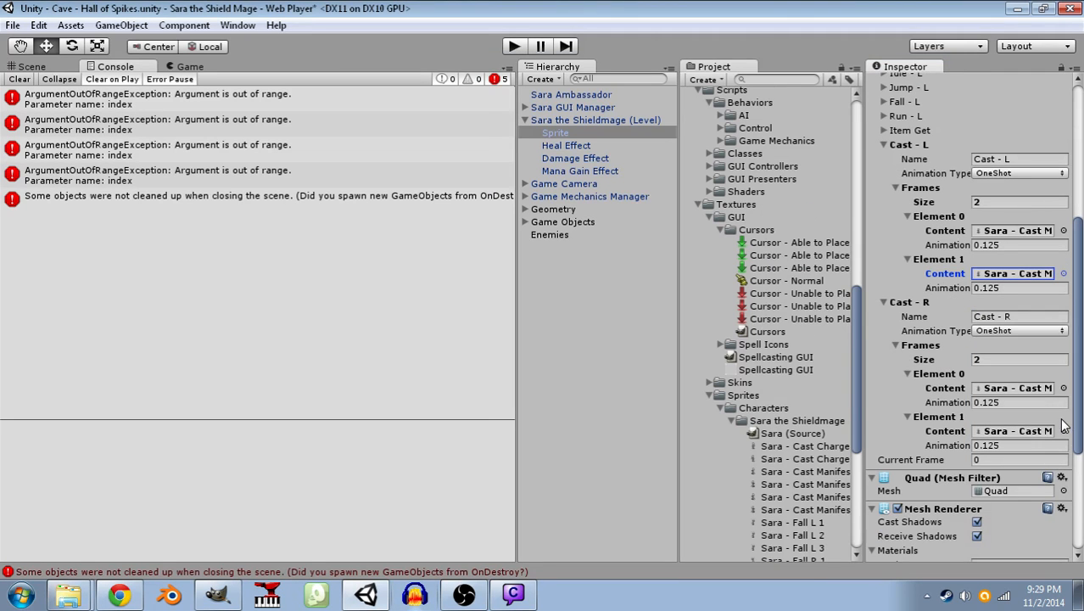
click(1064, 431)
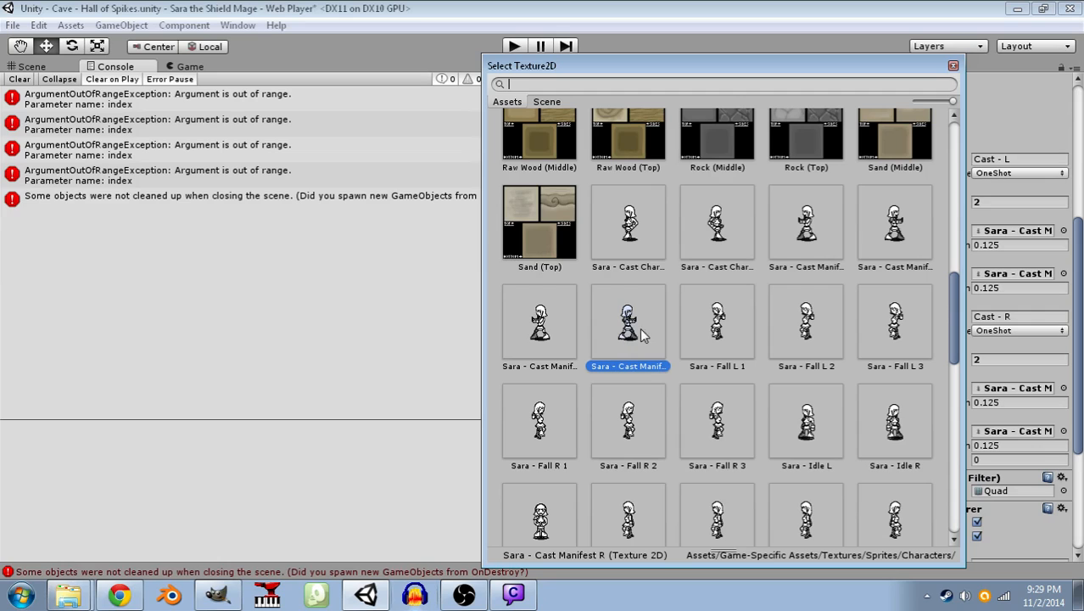
click(874, 223)
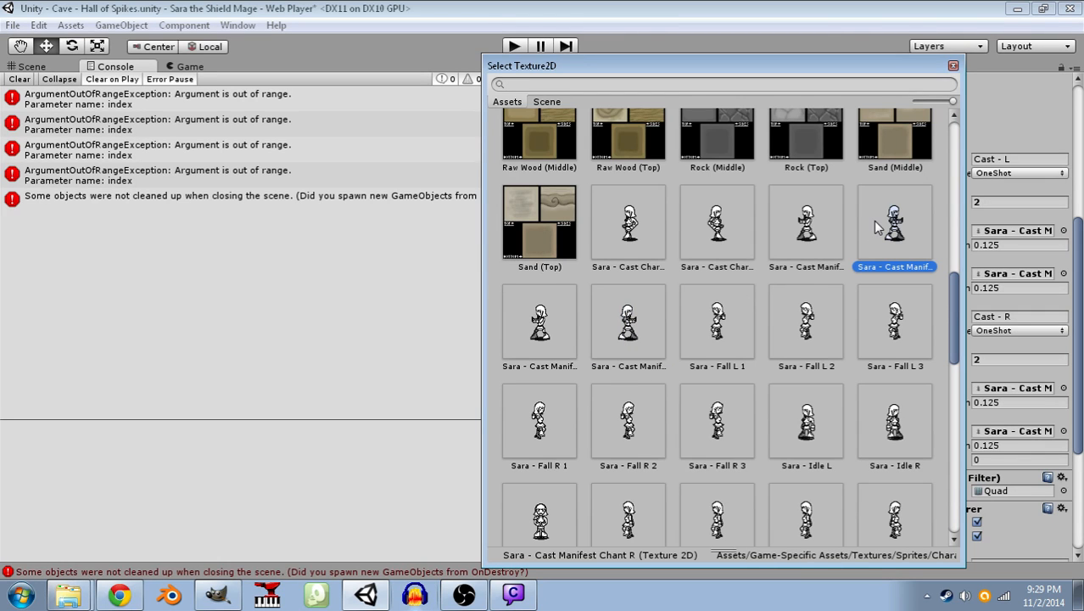
click(953, 67)
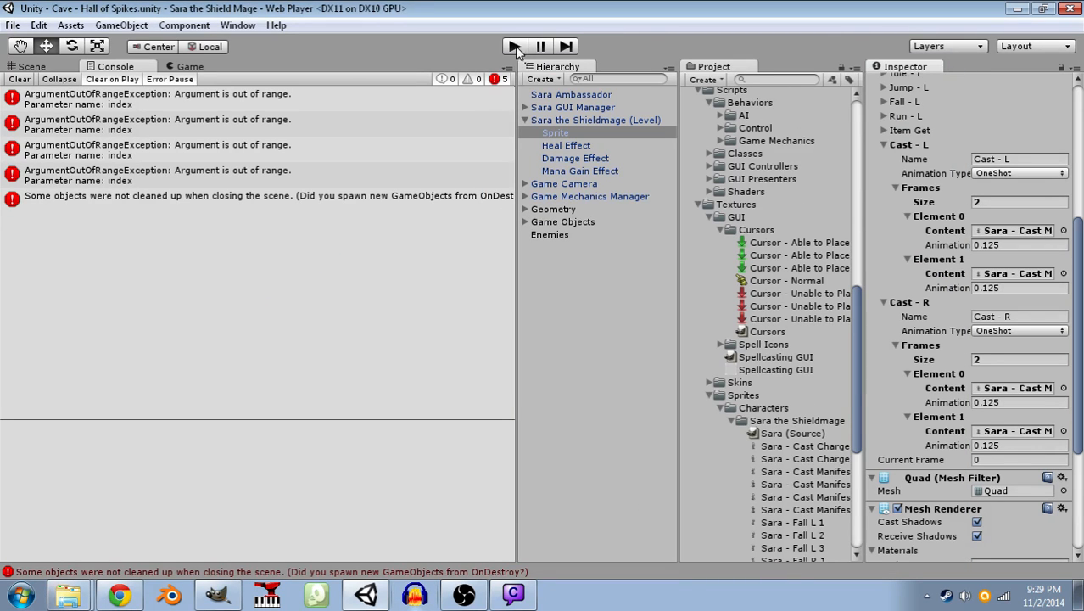
click(19, 80)
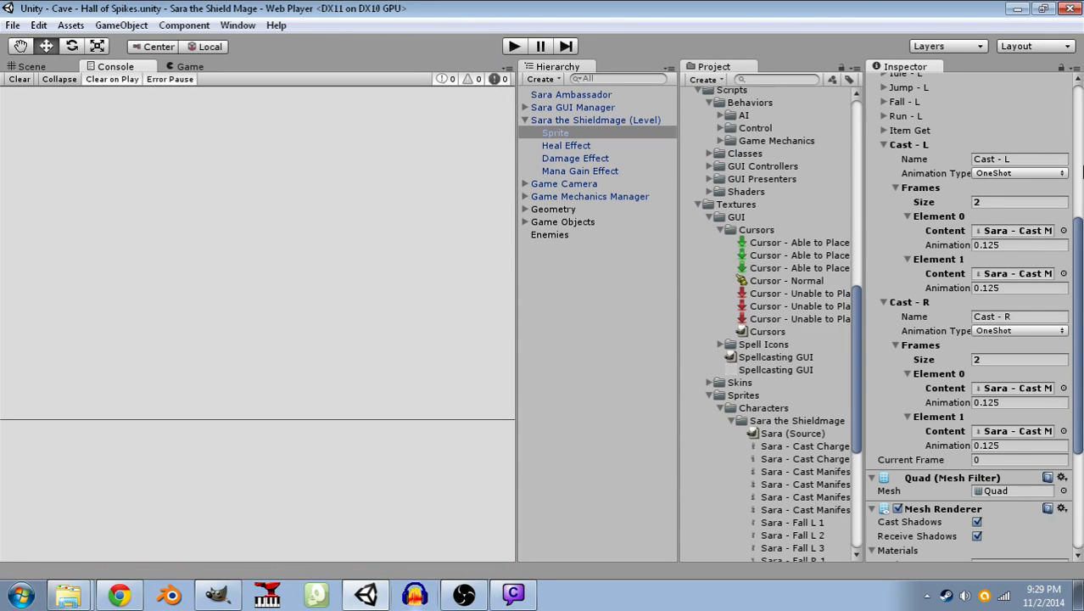
- Set the animation type of Cast - L and Cast - R to Loop, and apply the Sprite's changes to its prefab
click(1003, 172)
click(944, 223)
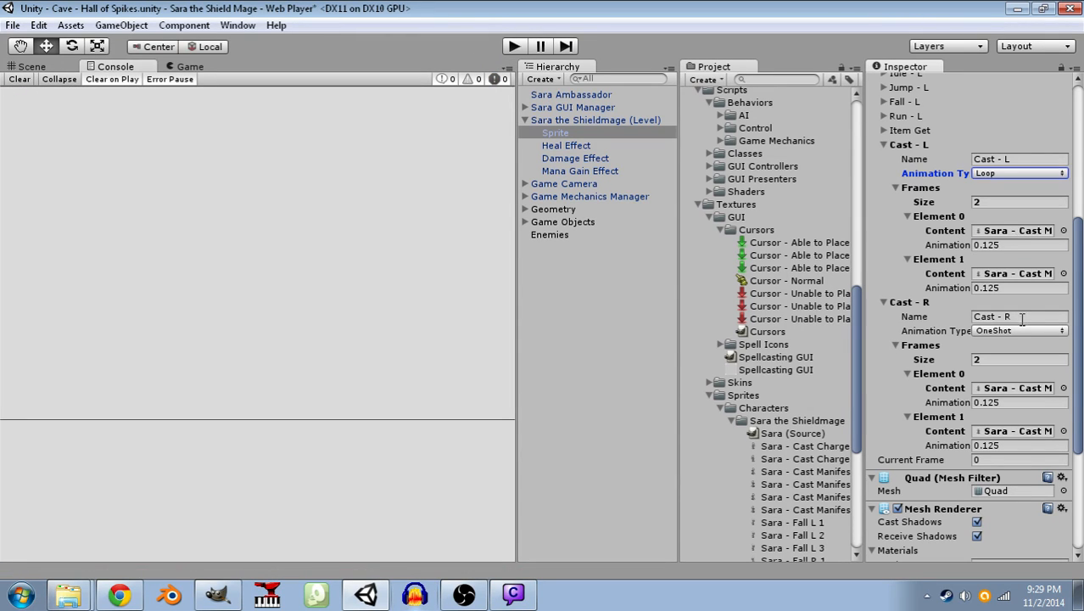
click(1017, 331)
click(1013, 384)
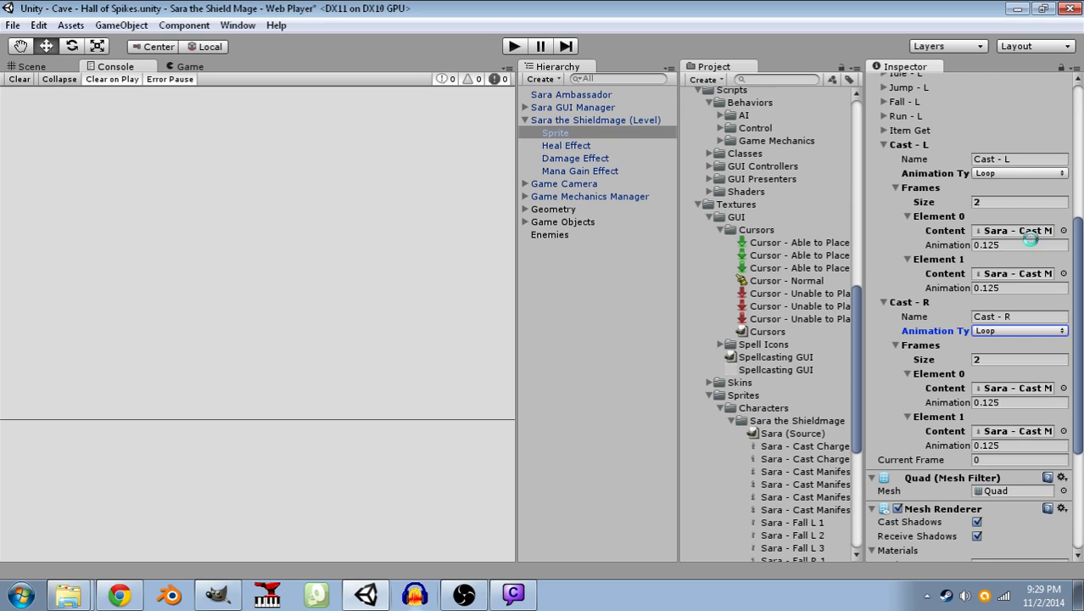
scroll(1030, 240, up, 10)
click(1040, 112)
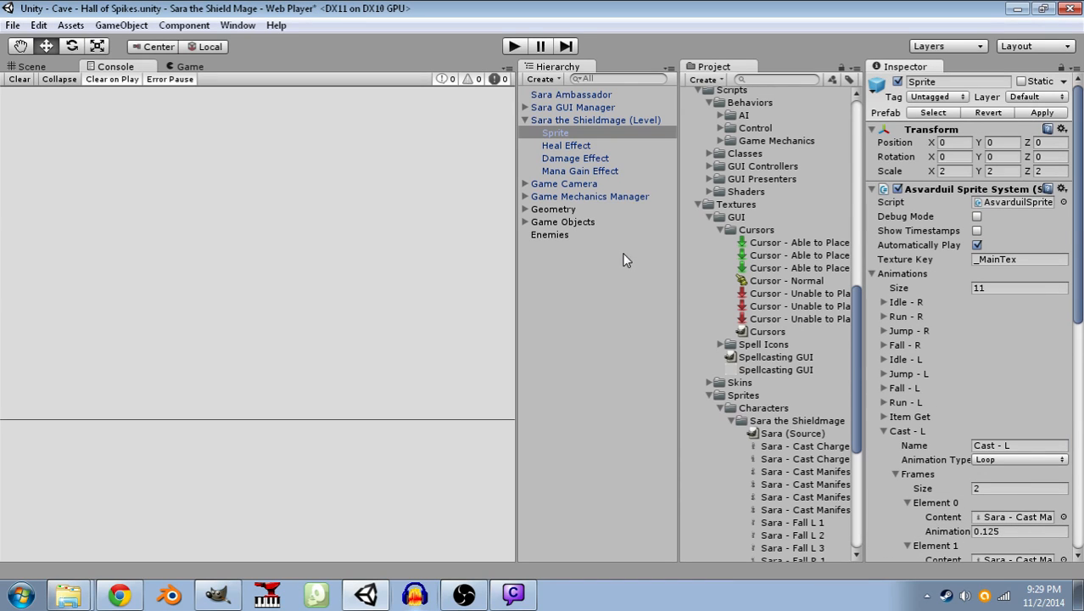
- Run the game and test Sara's right-facing cast by summoning a block ahead of her and jumping onto it
click(512, 47)
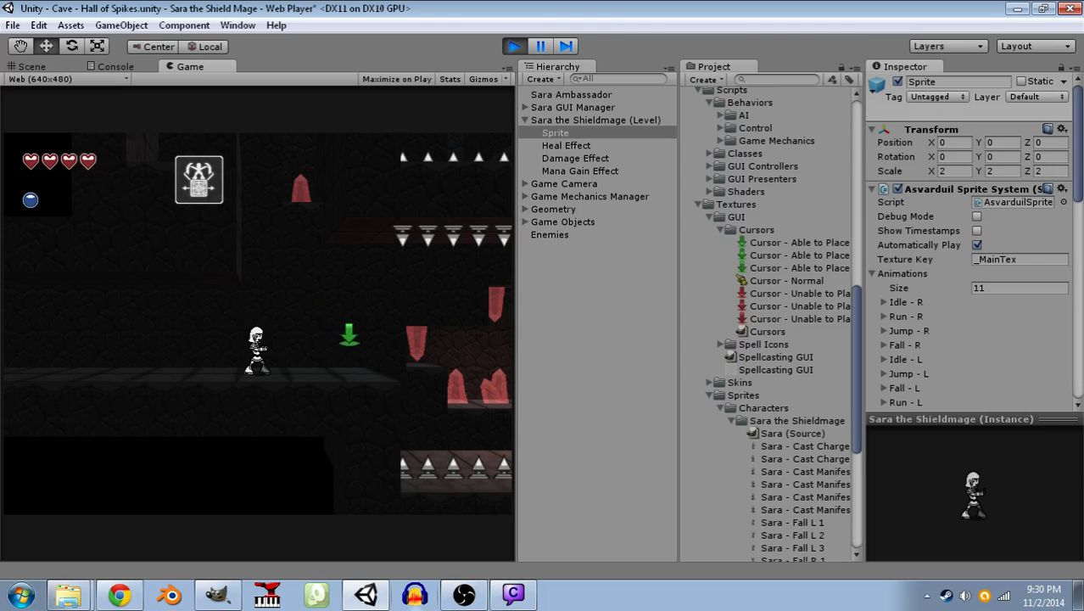
click(348, 335)
key(d)
key(space)
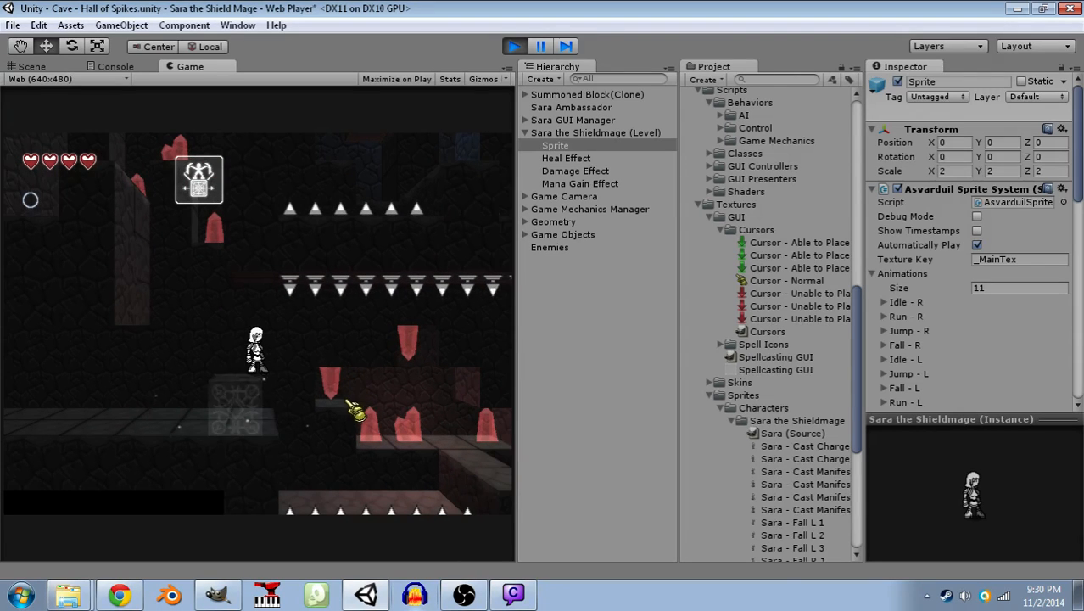
key(d)
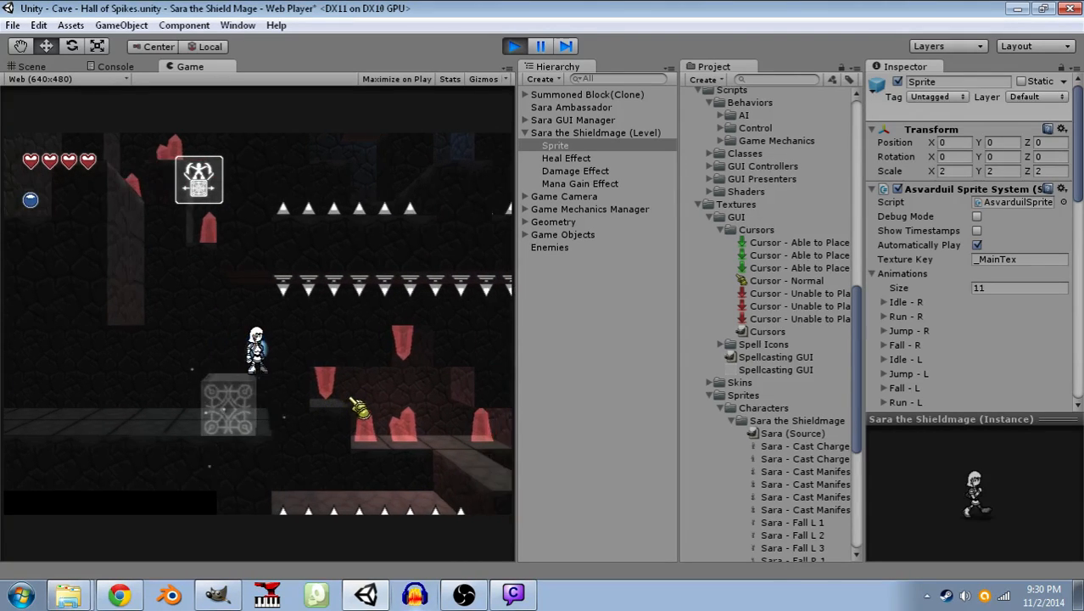
- Test Sara's left-facing cast from the starting ledge, and summon blocks to cross the spike pits around the red crystals
key(a)
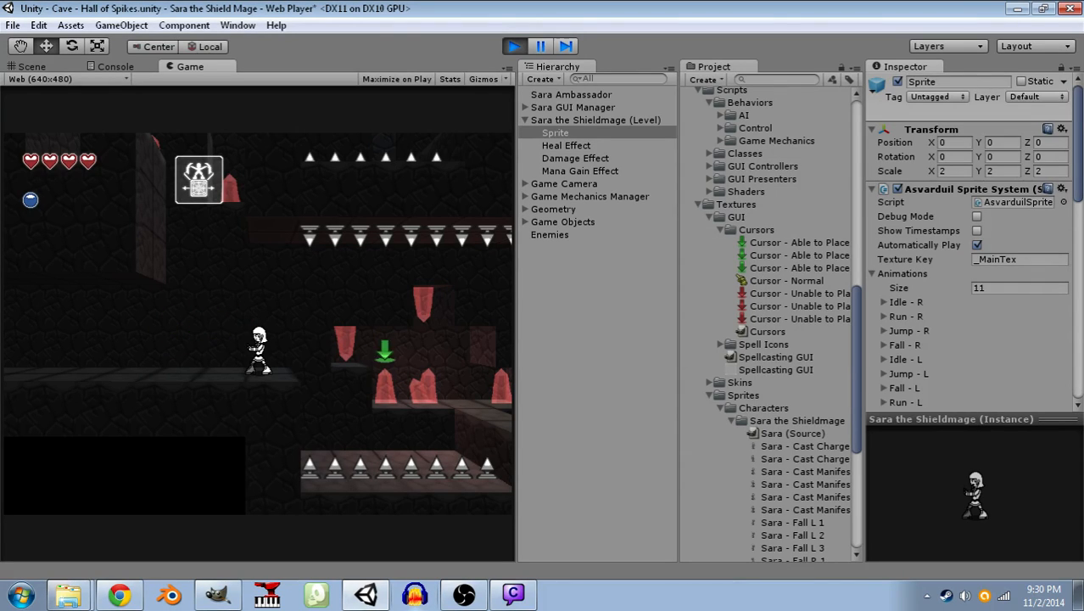
click(366, 437)
key(d)
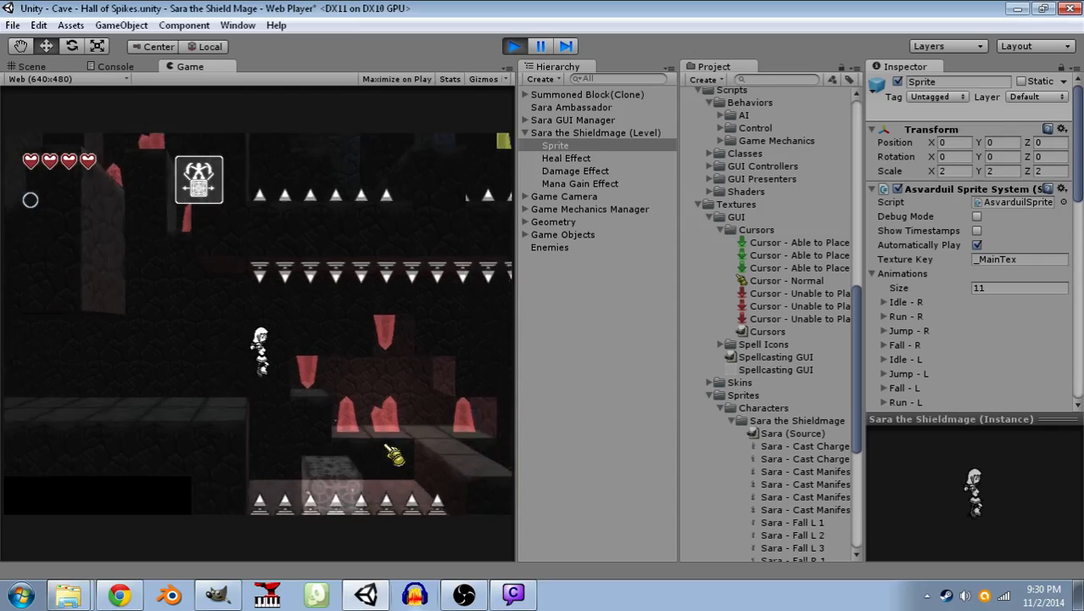
click(365, 376)
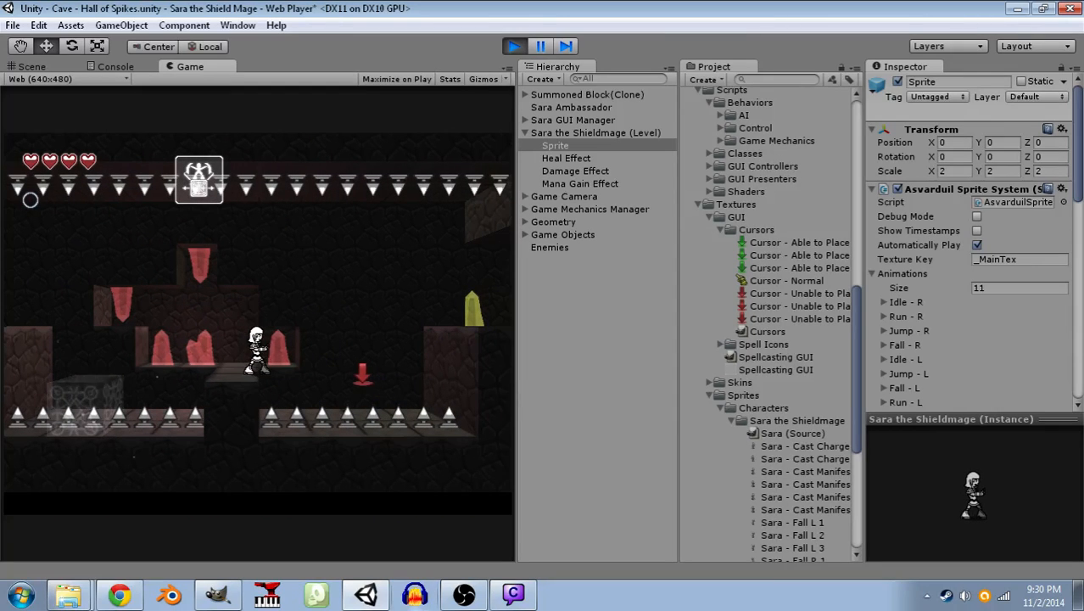
click(357, 375)
key(d)
key(space)
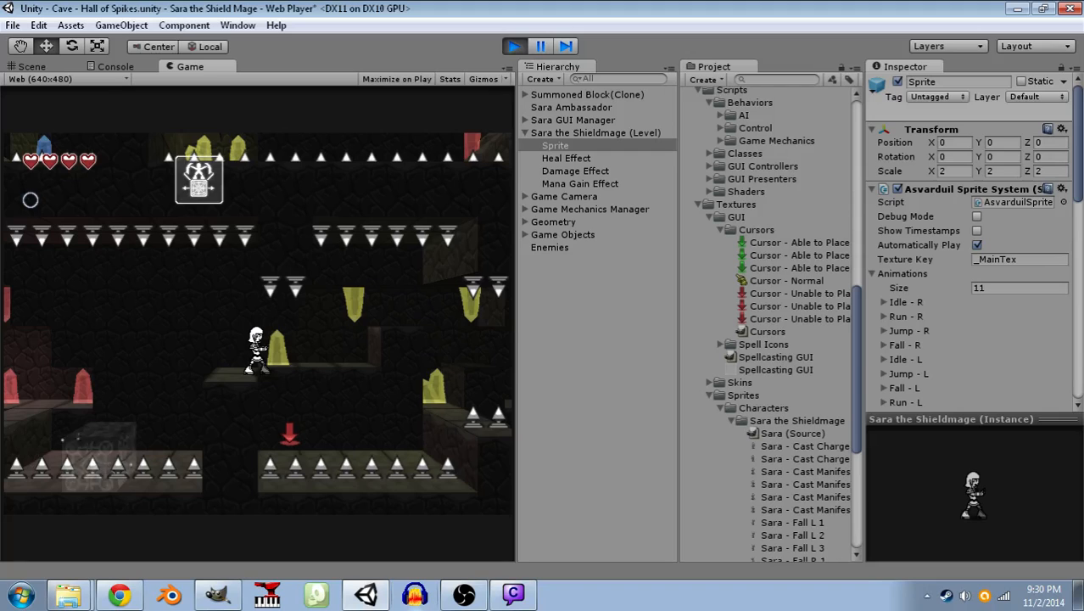
- Test repeated right-facing casts by summoning blocks over the spikes in the yellow crystal area and moving Sara across them
click(289, 435)
key(d)
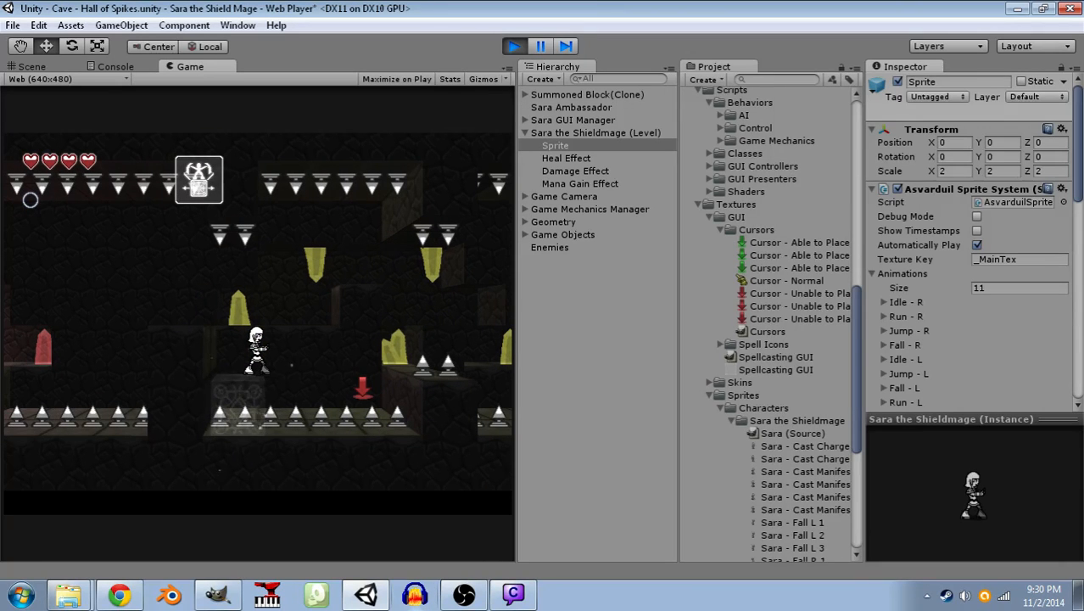
click(362, 388)
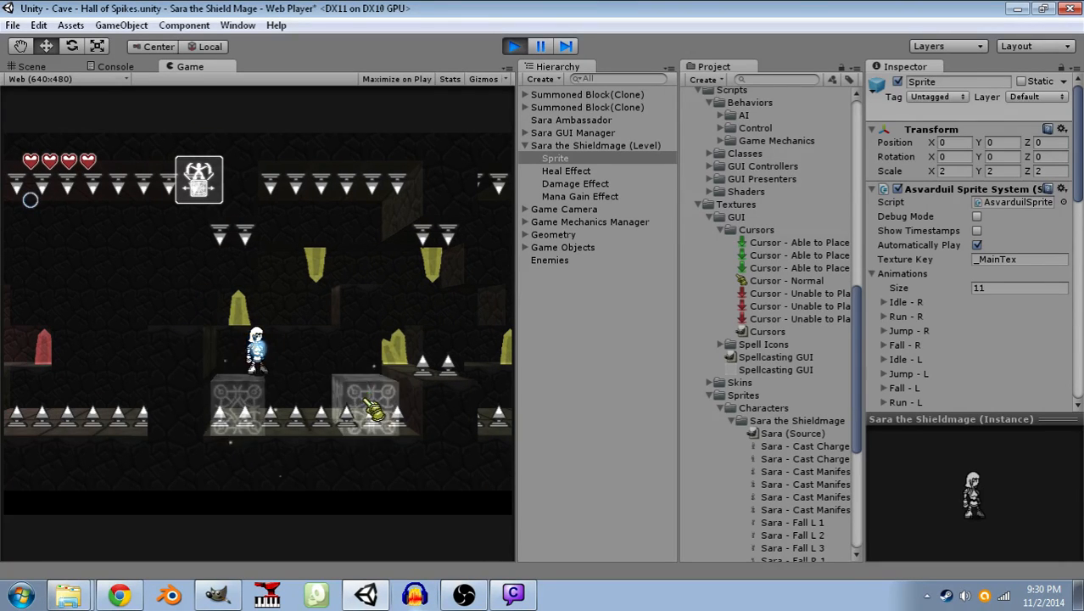
key(d)
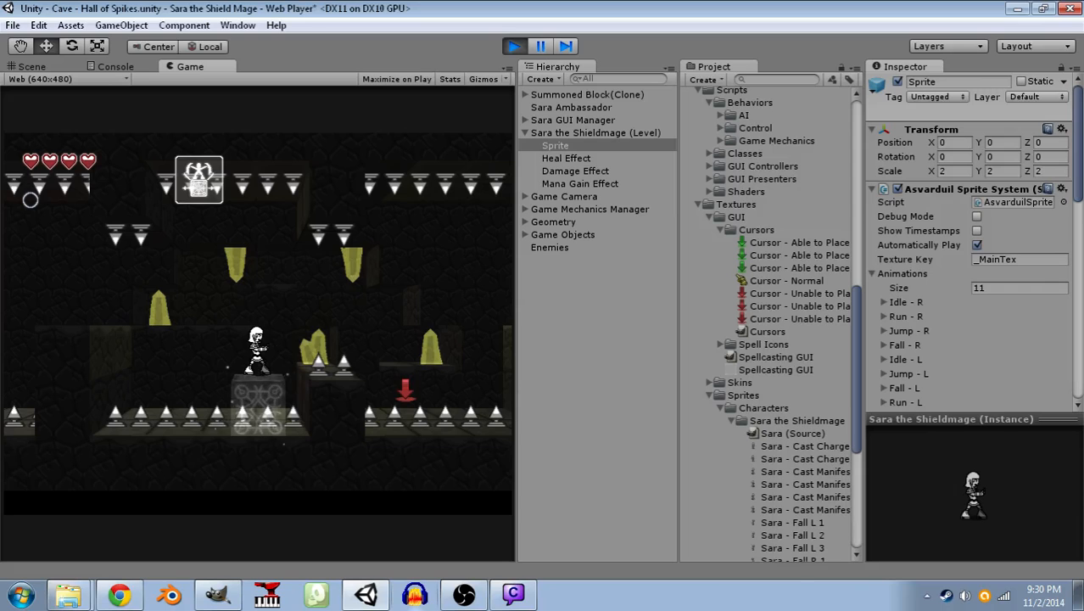
click(405, 390)
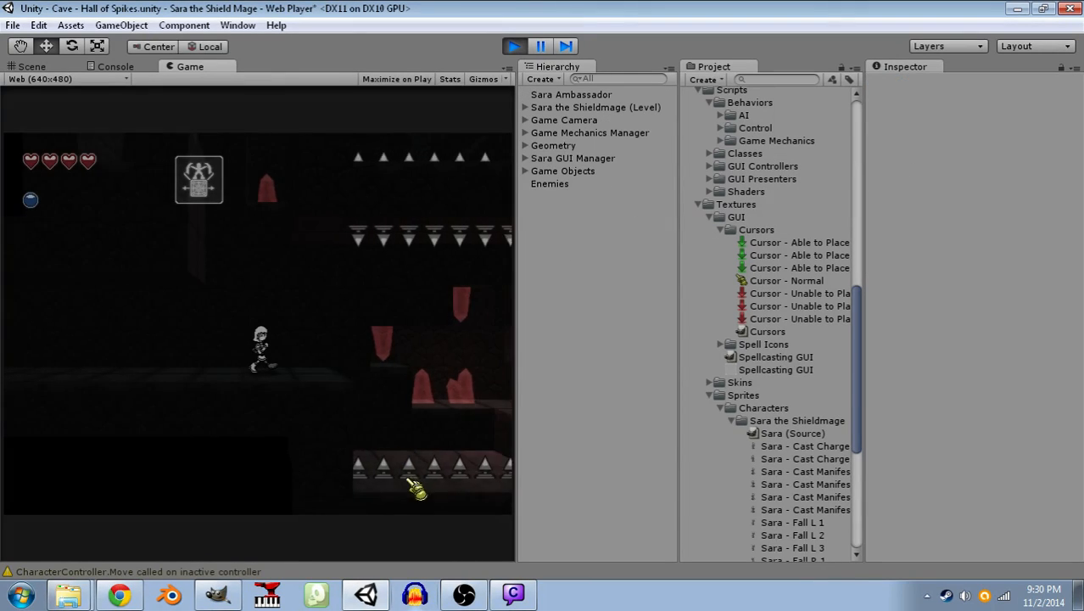
- Replay the level from the starting ledge, casting blocks to get Sara past the red crystal spike pits
click(366, 436)
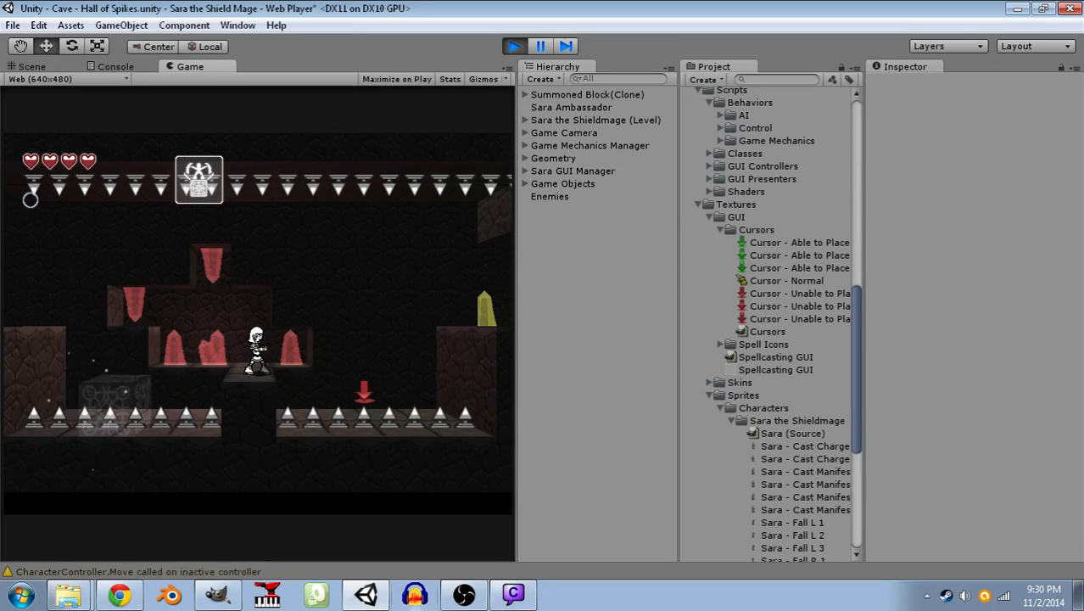
click(365, 390)
key(d)
key(space)
key(space)
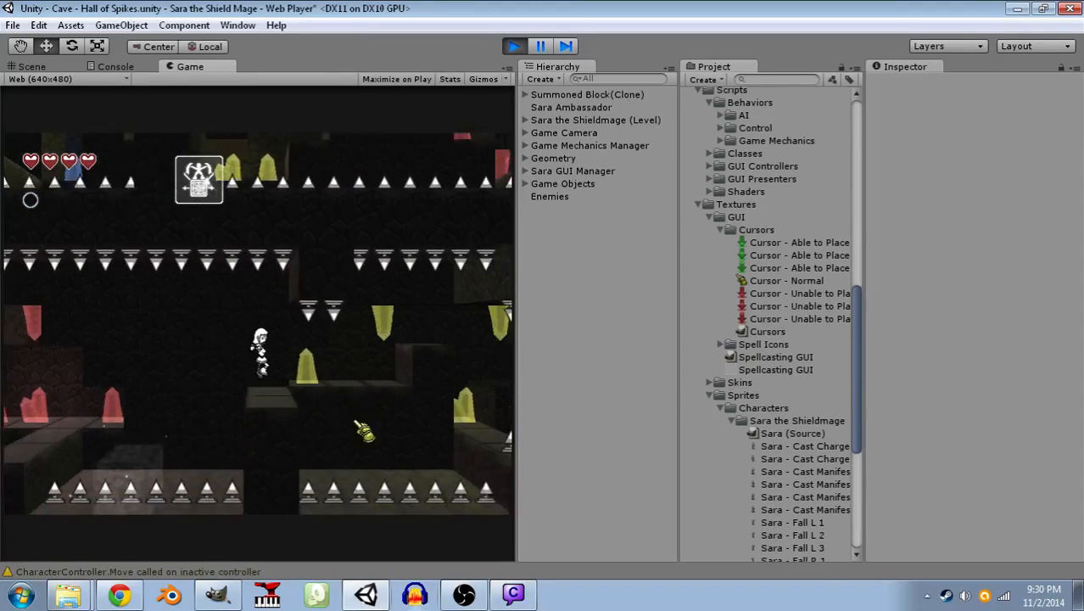
- Retest casting in the yellow crystal area by summoning successive blocks over the spikes and jumping Sara between them
mouse_move(305, 451)
mouse_down()
mouse_move(298, 436)
mouse_move(321, 437)
mouse_move(502, 357)
mouse_move(477, 241)
mouse_move(308, 431)
mouse_move(321, 440)
mouse_move(331, 371)
mouse_move(317, 380)
mouse_move(321, 397)
mouse_up()
key(d)
key(d)
key(space)
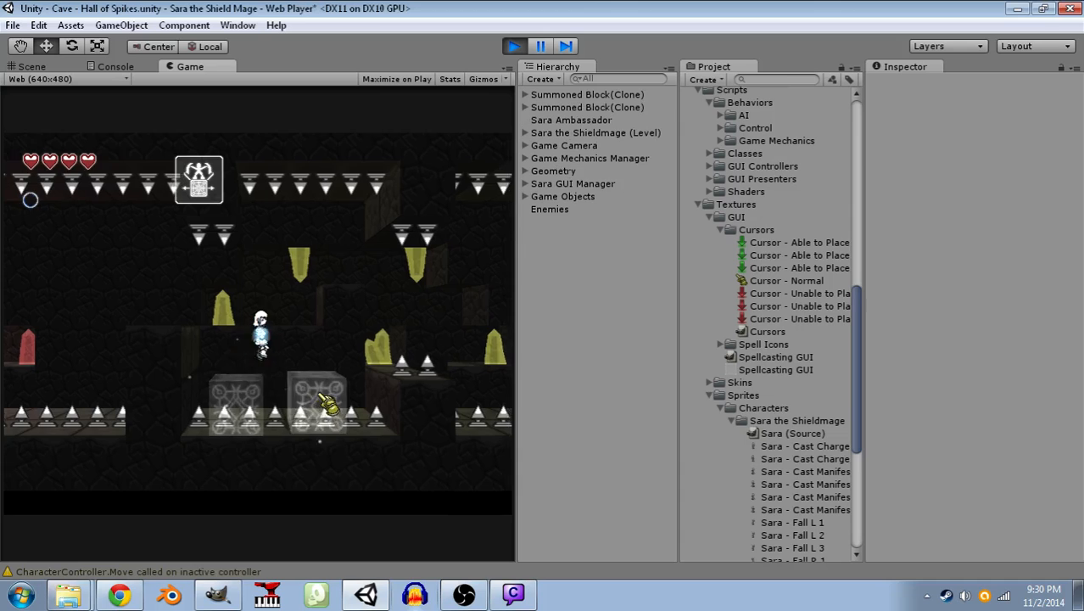
drag(405, 387, 426, 378)
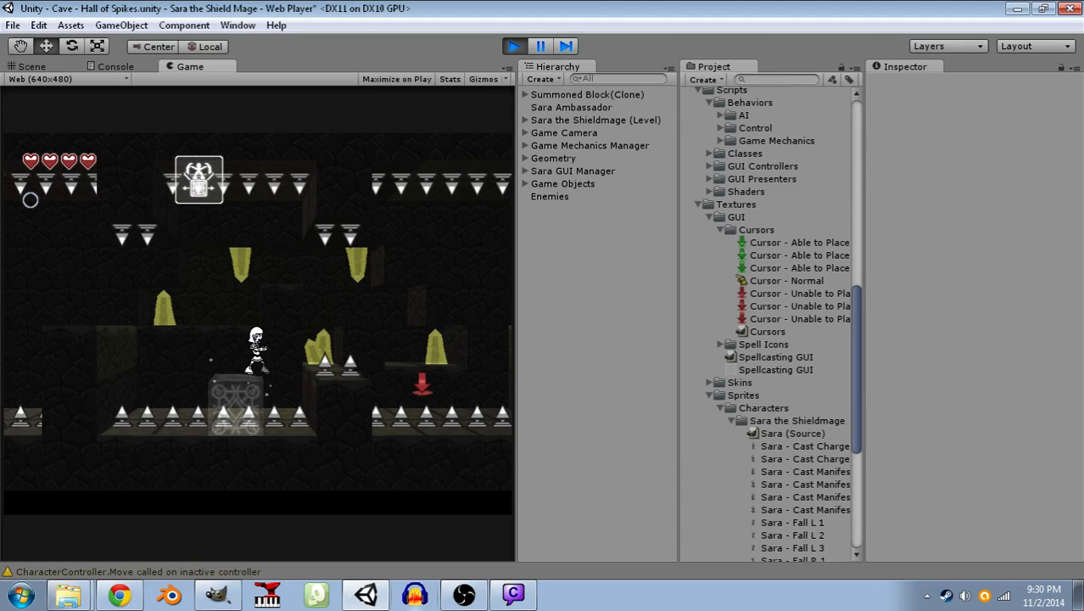
- Playtest the spike hall by summoning blocks over the spikes and jumping across them to the blue treasure chest
click(434, 407)
key(d)
key(space)
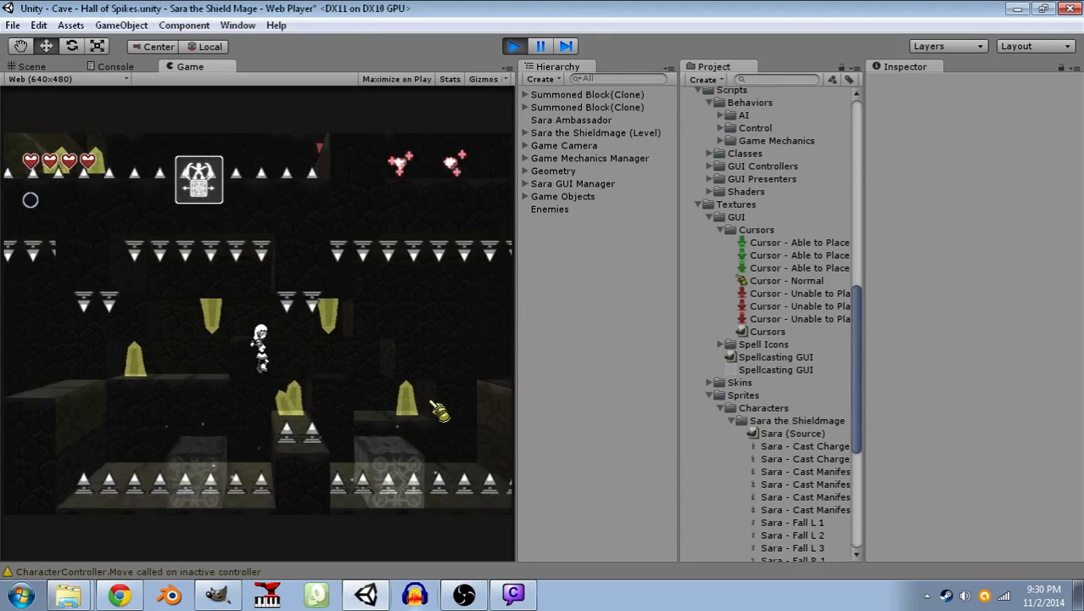
key(space)
click(305, 329)
key(space)
key(d)
key(space)
key(d)
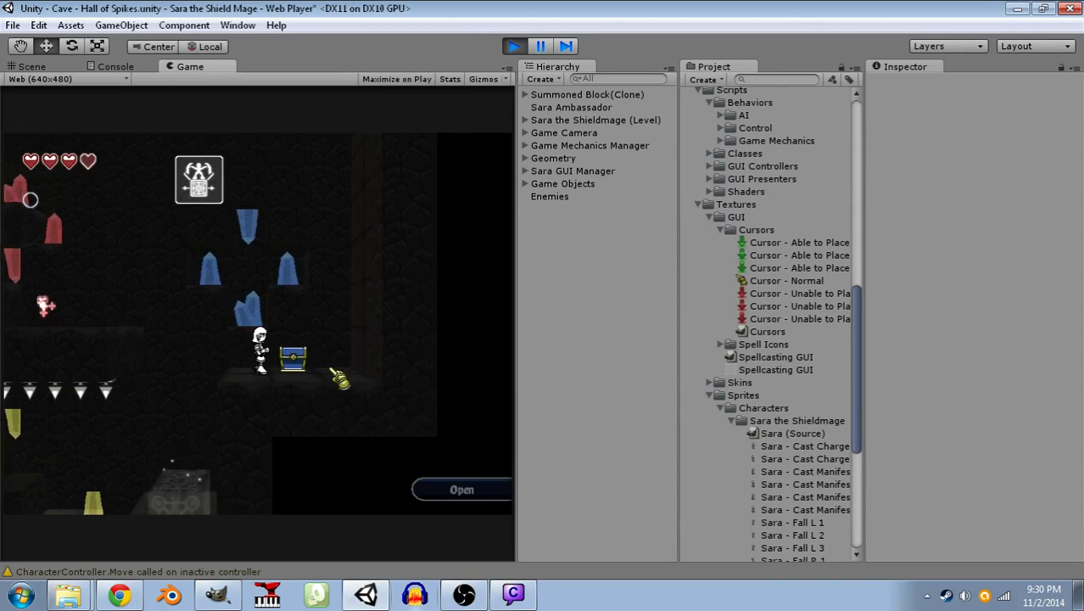
- Open the blue treasure chest and advance through the Mana Crystal dialogue
click(464, 489)
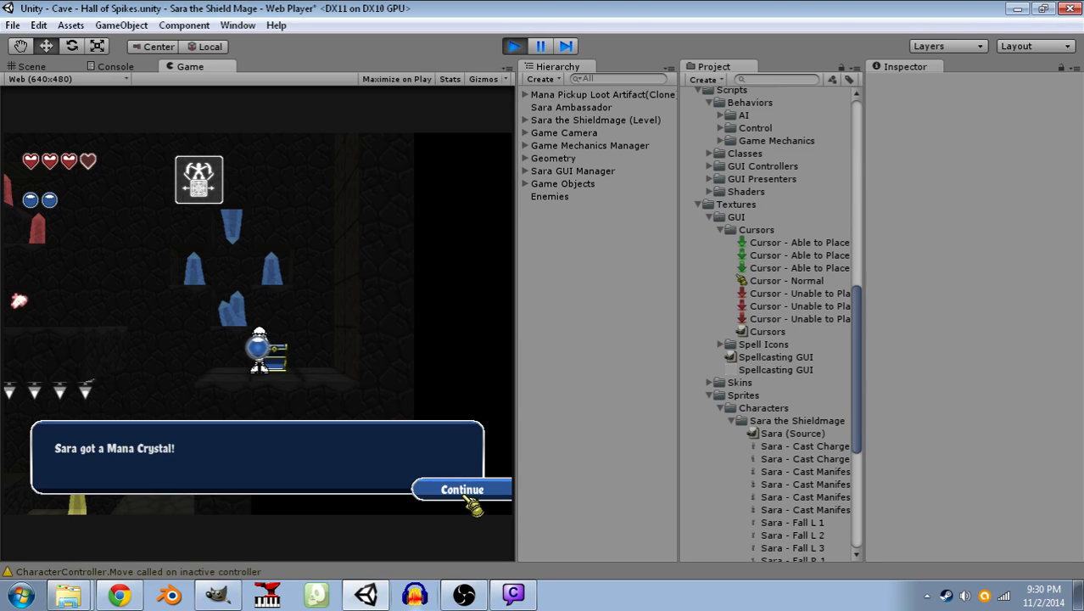
click(465, 497)
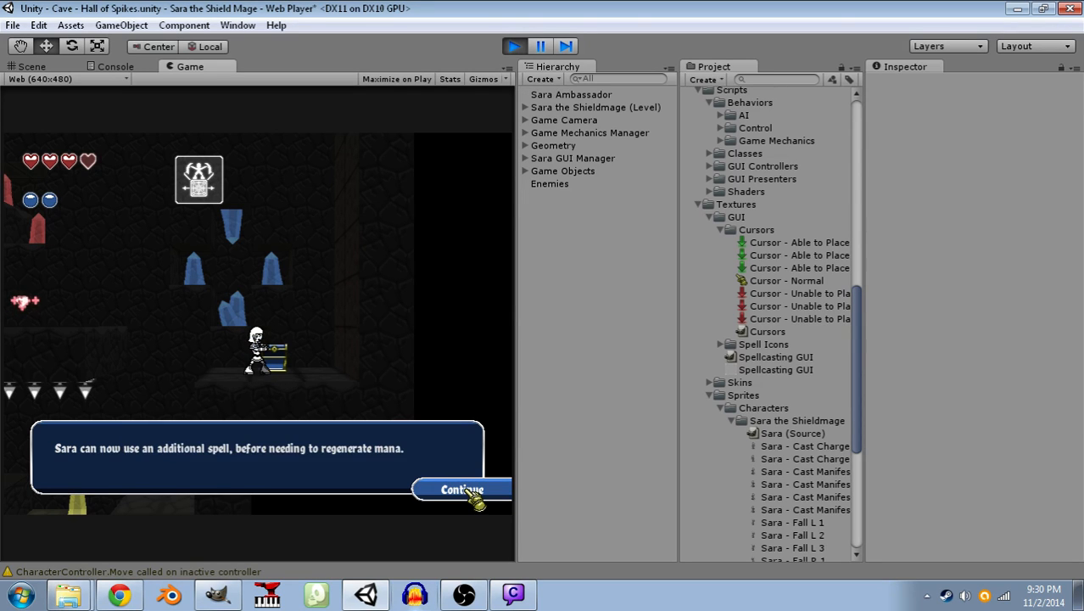
click(465, 492)
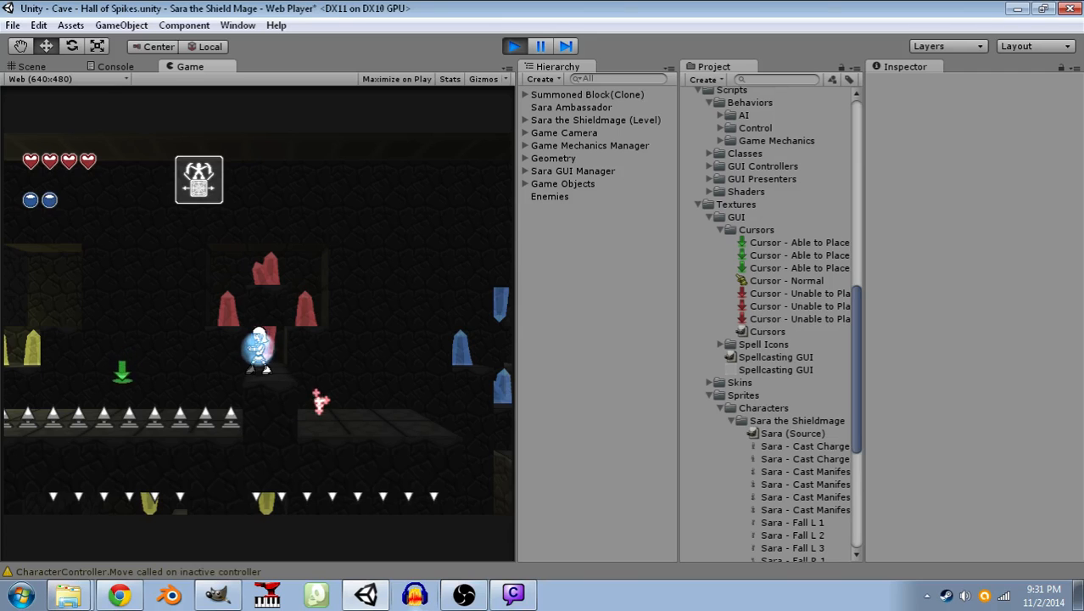
- Summon blocks over the spike pits and jump back past the yellow crystals to the blue crystal ledge
click(127, 400)
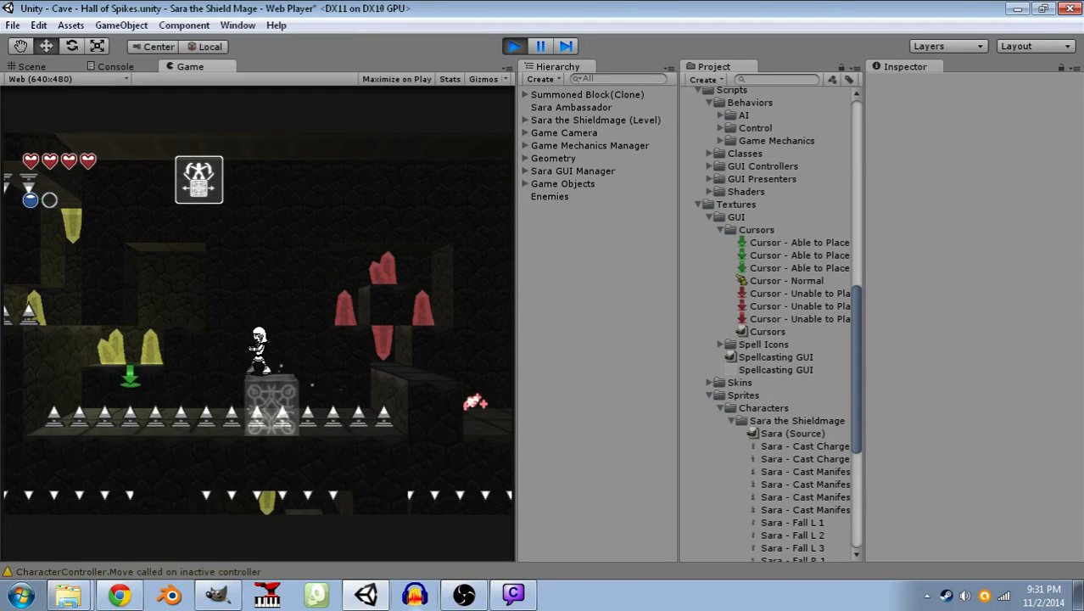
click(132, 385)
key(a)
key(space)
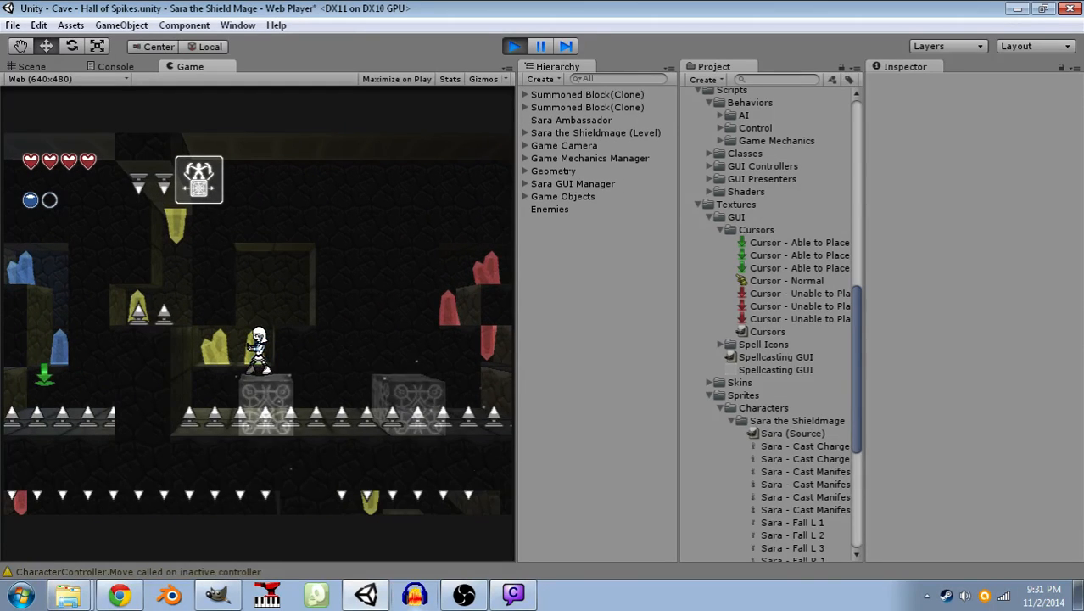
click(53, 378)
key(a)
key(space)
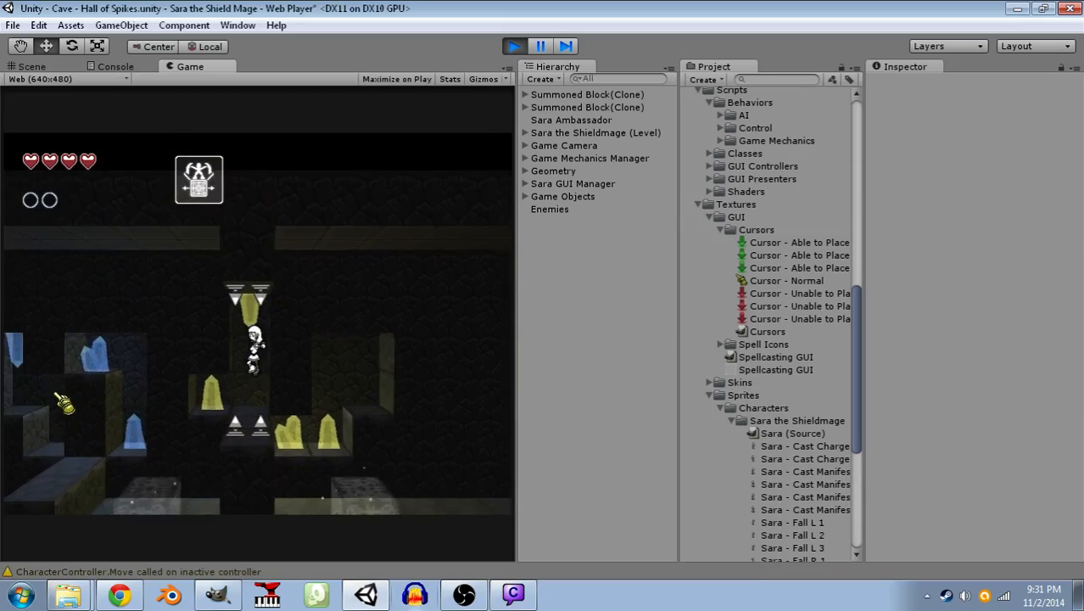
key(a)
key(space)
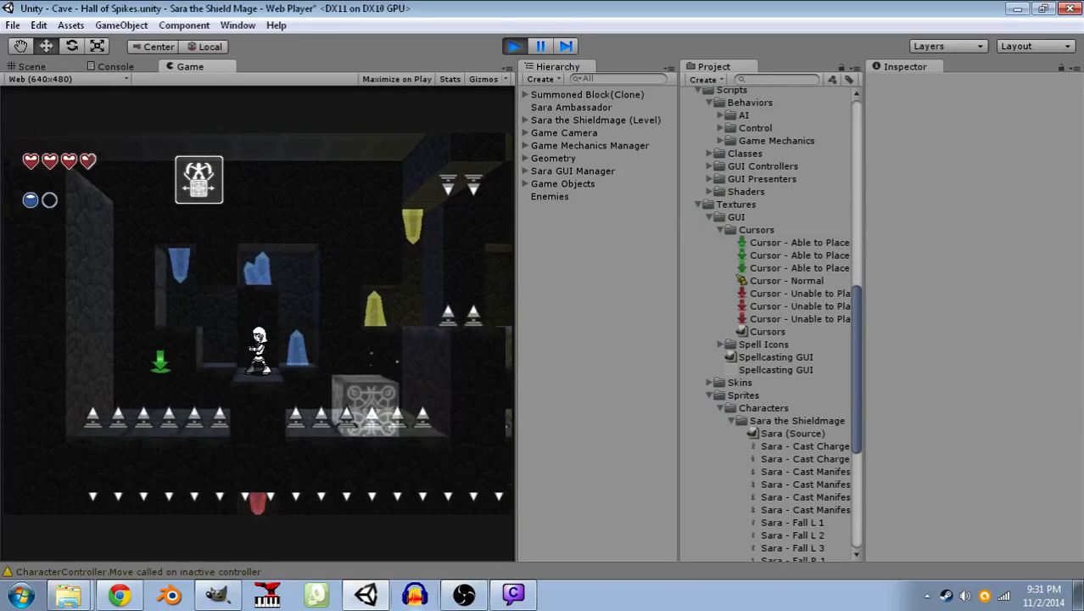
- Summon stacked blocks beside the tall wall at the blue crystals and climb over it to the red crystal area
click(177, 392)
key(a)
key(space)
click(211, 348)
key(space)
key(a)
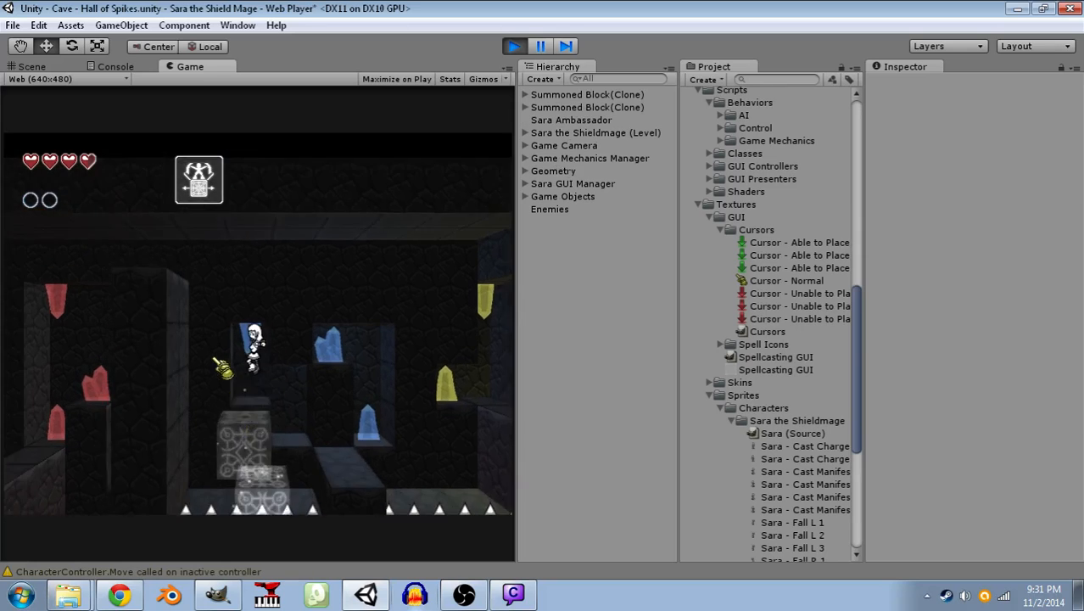
click(211, 324)
key(space)
key(a)
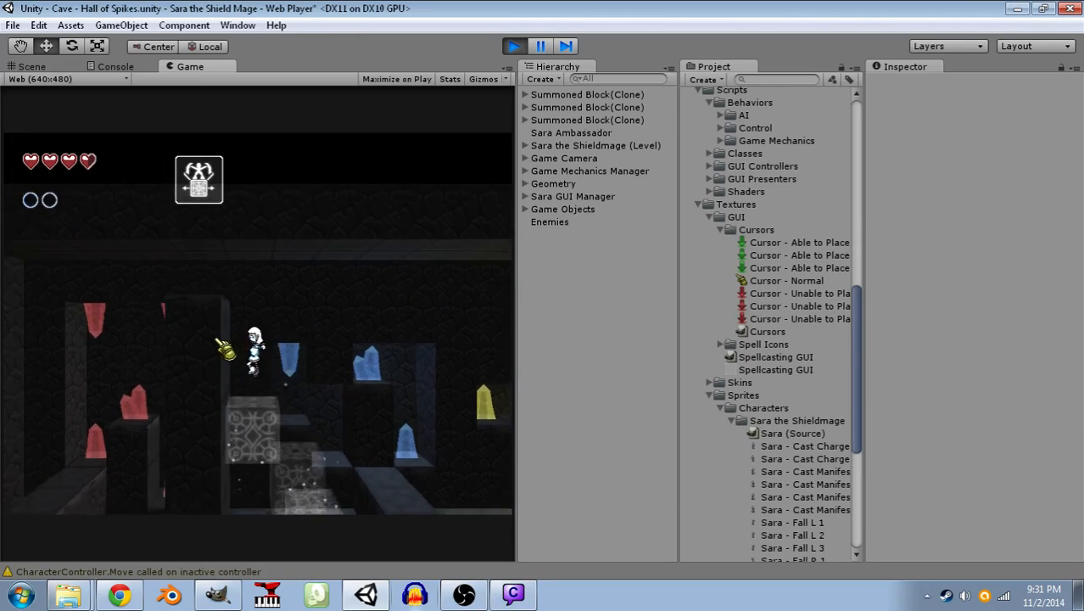
key(space)
key(a)
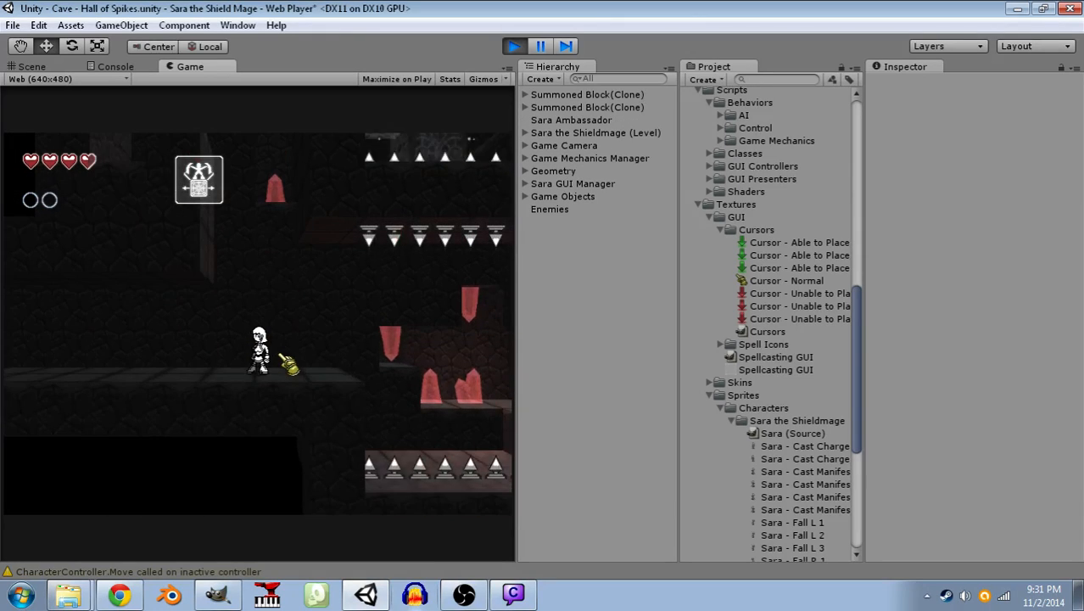
- Walk to the edge of the lower ledge and summon a block beside the red crystals
key(d)
click(356, 329)
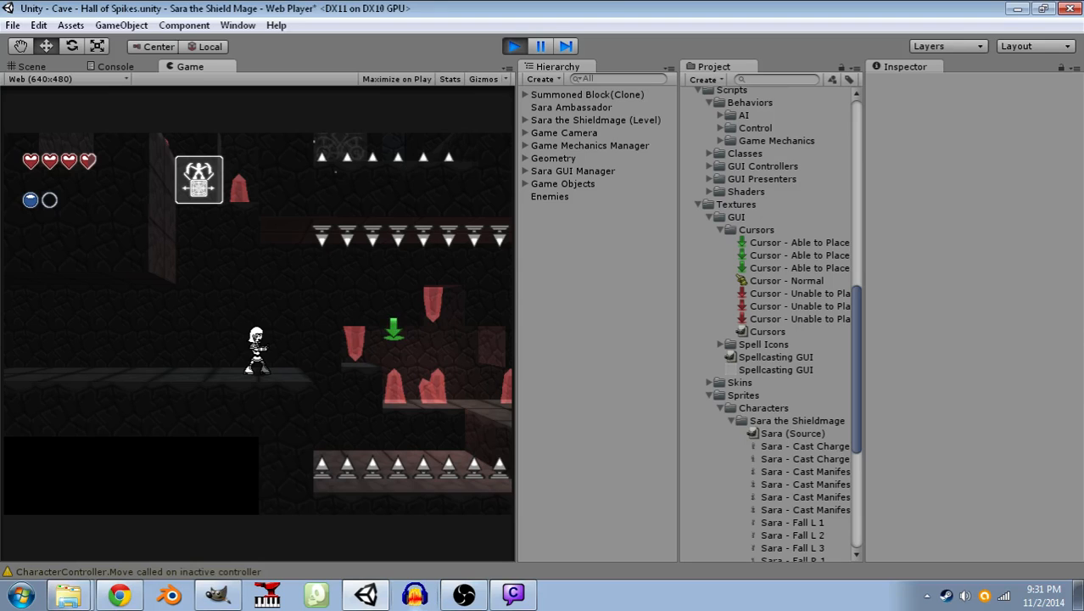
click(392, 329)
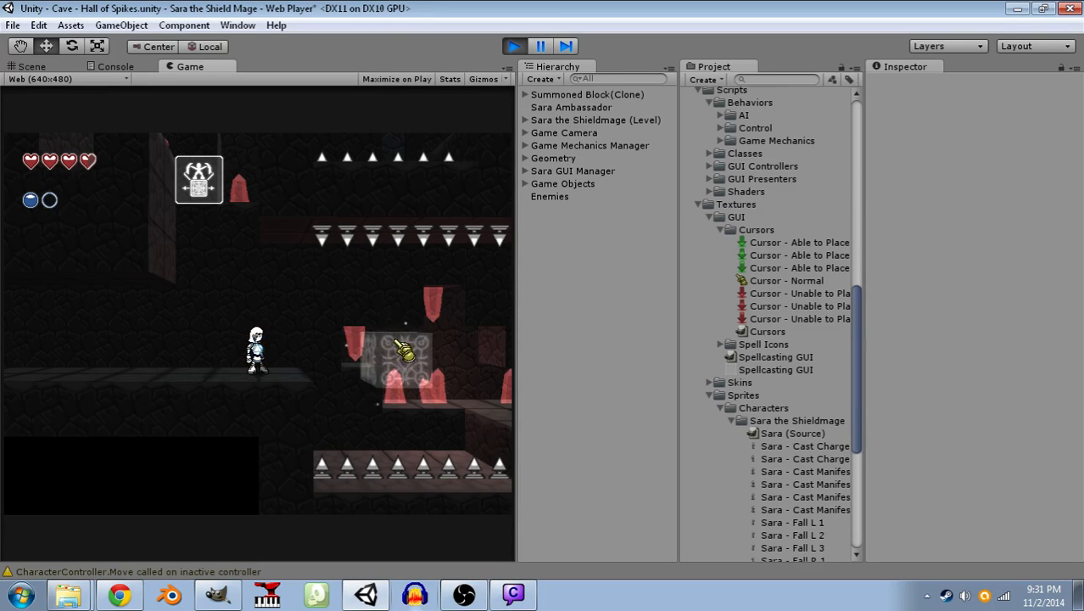
key(a)
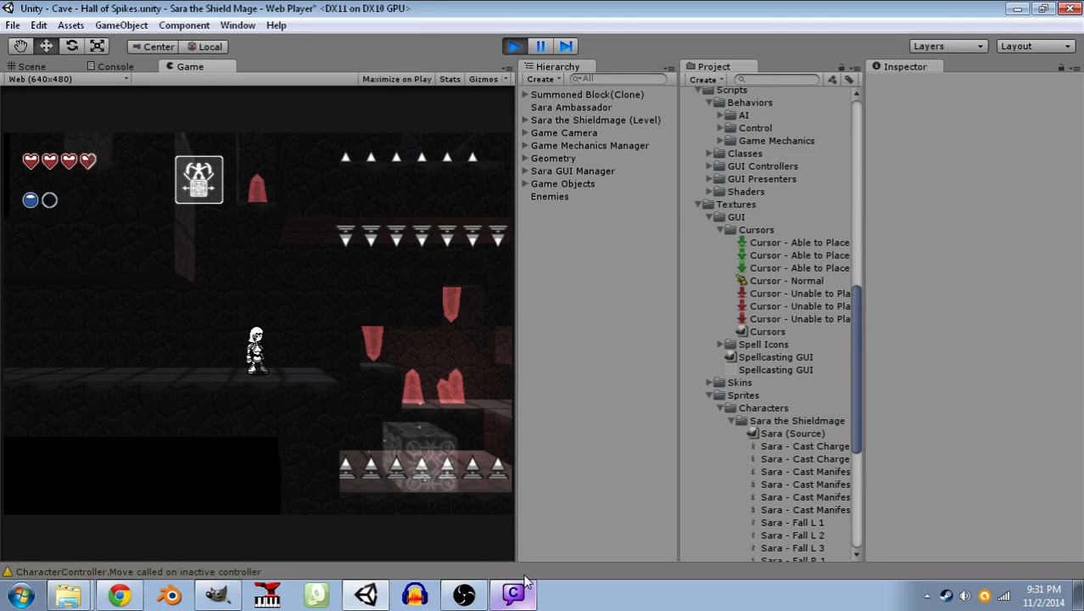
- Stop the playtest and clear the console messages
click(514, 47)
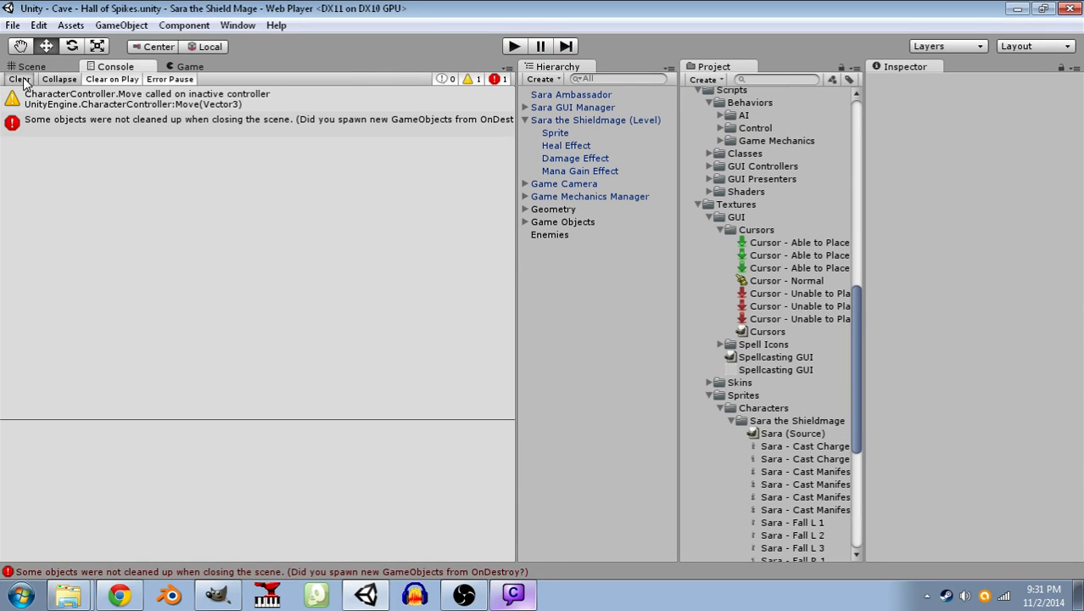
click(19, 79)
- Read the recent messages in the stream chat window, shift the window slightly, and return to Unity
click(515, 595)
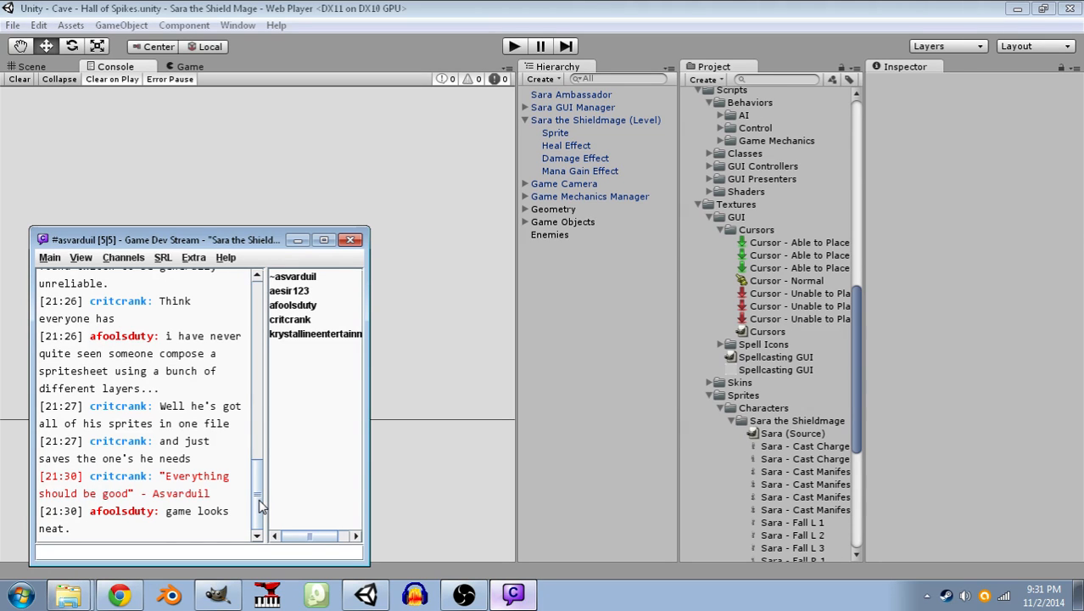
drag(215, 242, 197, 248)
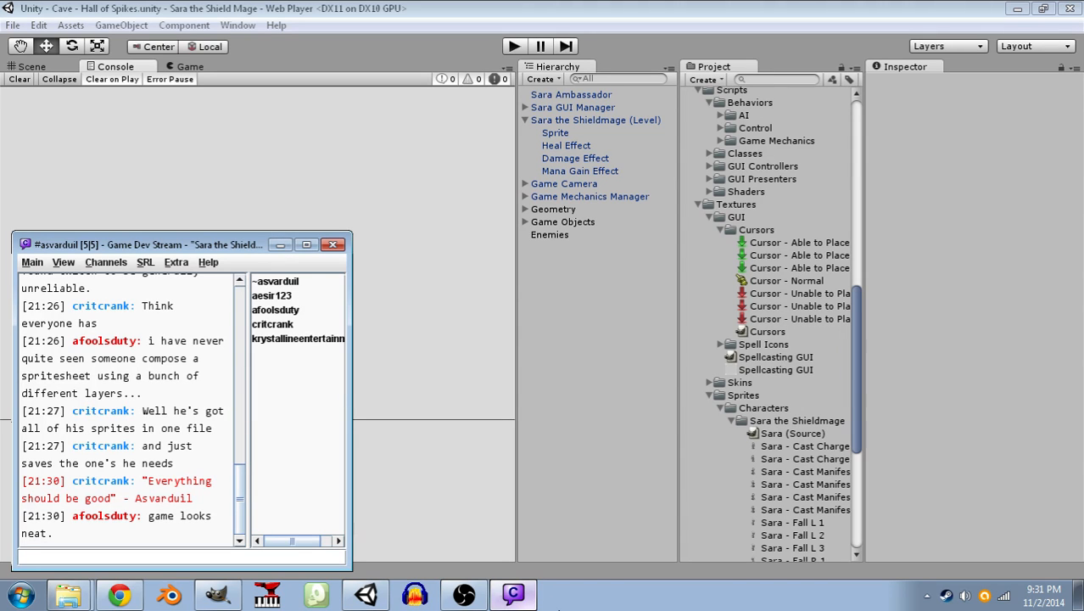
click(366, 596)
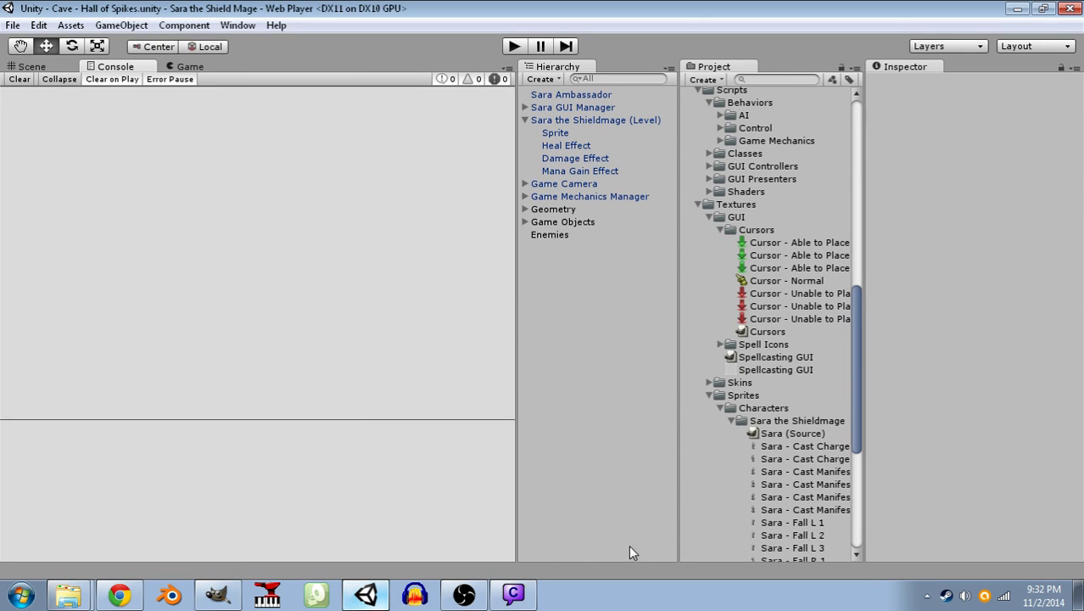
- Look through the project's Textures folder, examining the cursor textures and the Sara the Shieldmage sprites
scroll(806, 430, down, 4)
scroll(815, 431, up, 3)
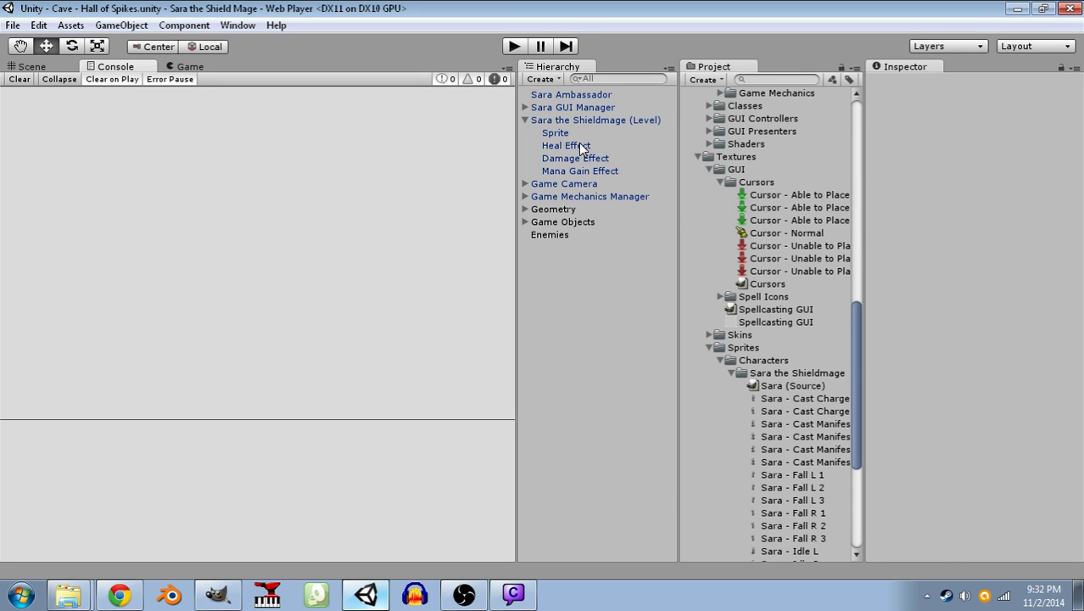
scroll(846, 497, down, 7)
scroll(846, 497, up, 4)
scroll(846, 497, down, 3)
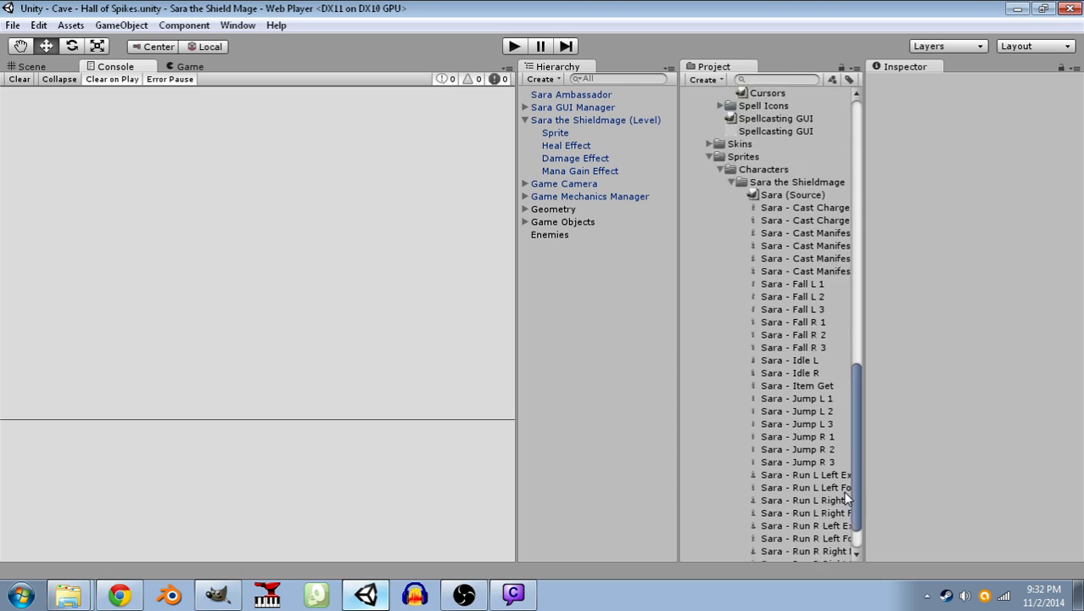
scroll(846, 497, down, 2)
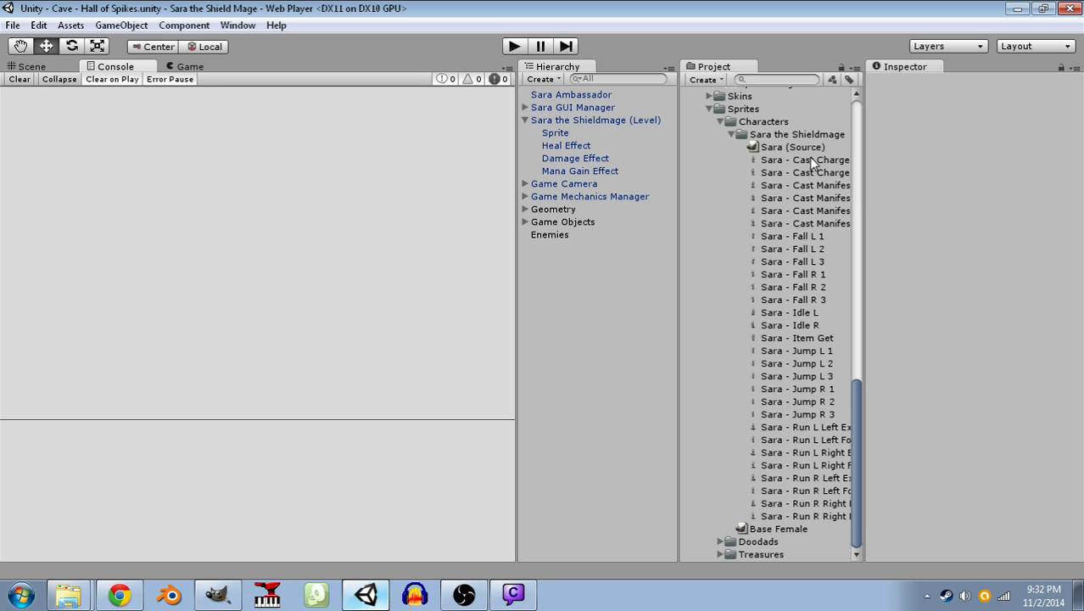
scroll(815, 329, up, 5)
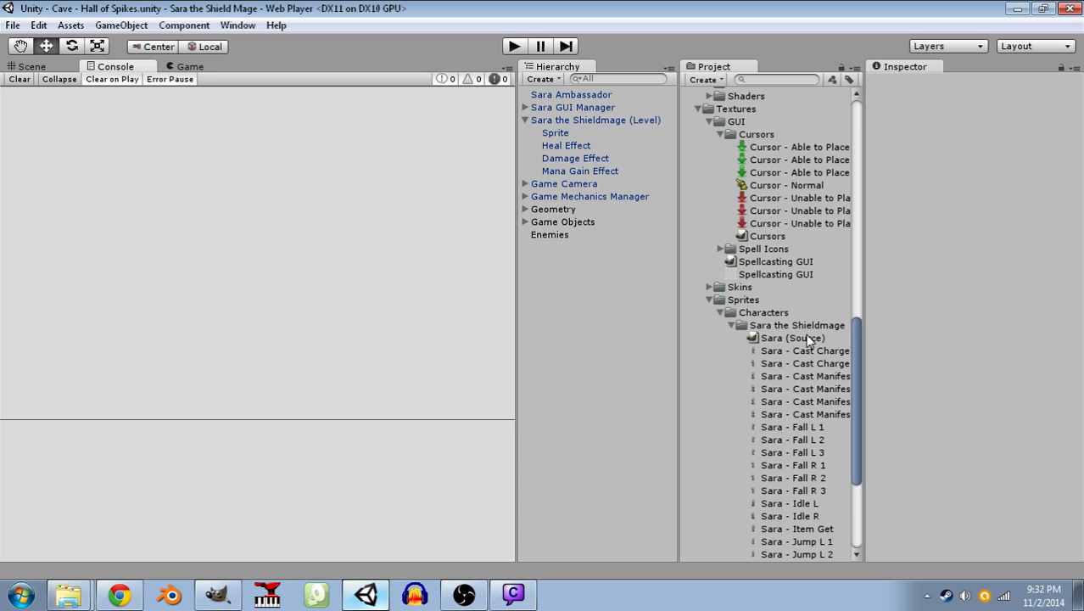
scroll(806, 338, up, 4)
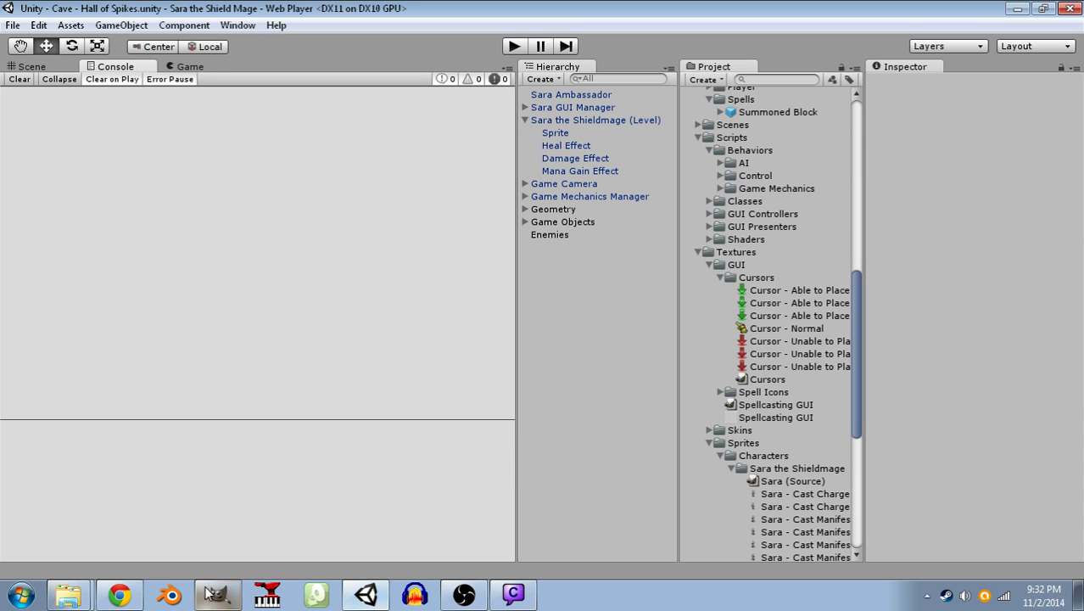
- Switch to Blender and scale the default cube's mesh uniformly by 0.5 in Edit Mode
click(170, 594)
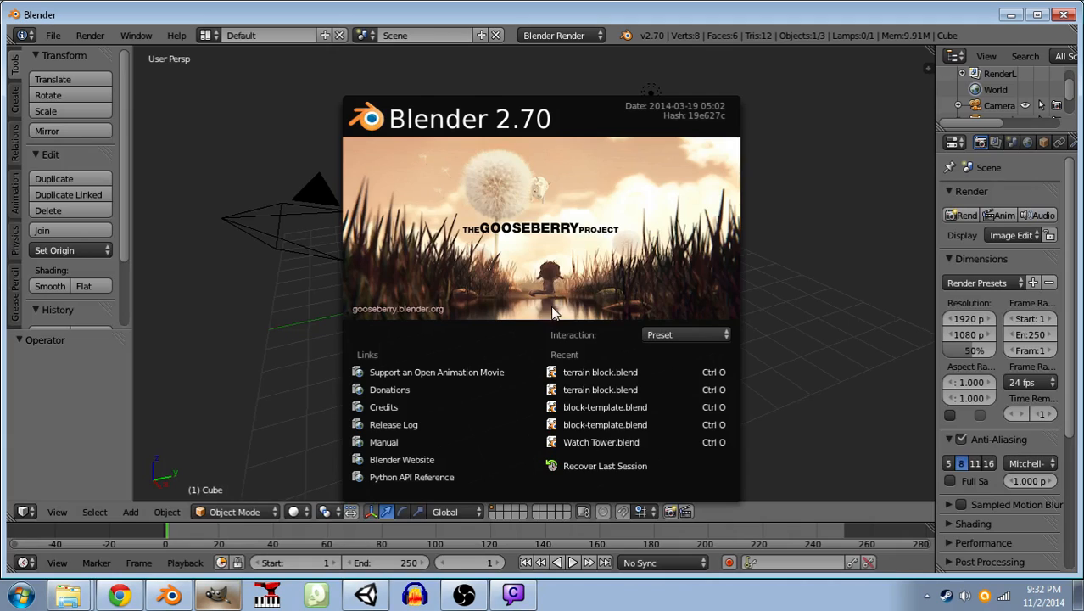
click(748, 216)
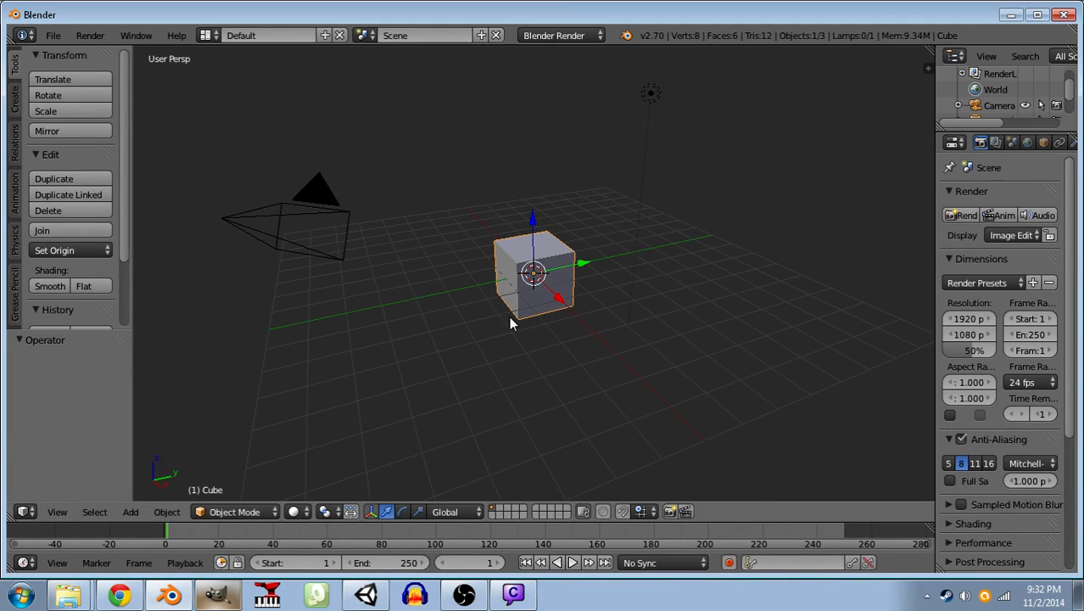
drag(583, 298, 599, 274)
key(Tab)
scroll(600, 274, up, 2)
text(s)
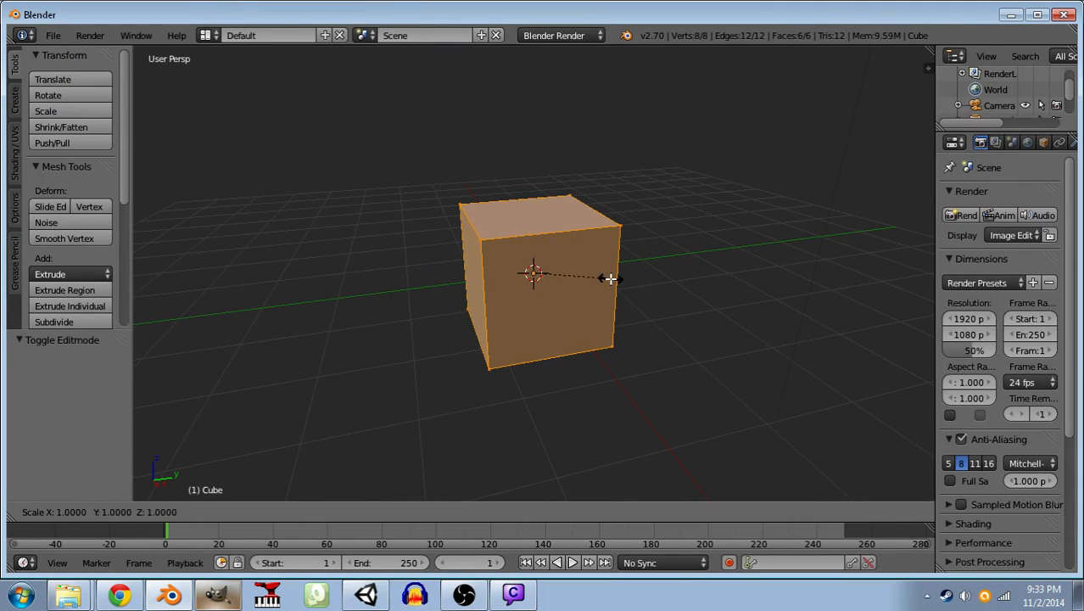
text(0.5)
key(Return)
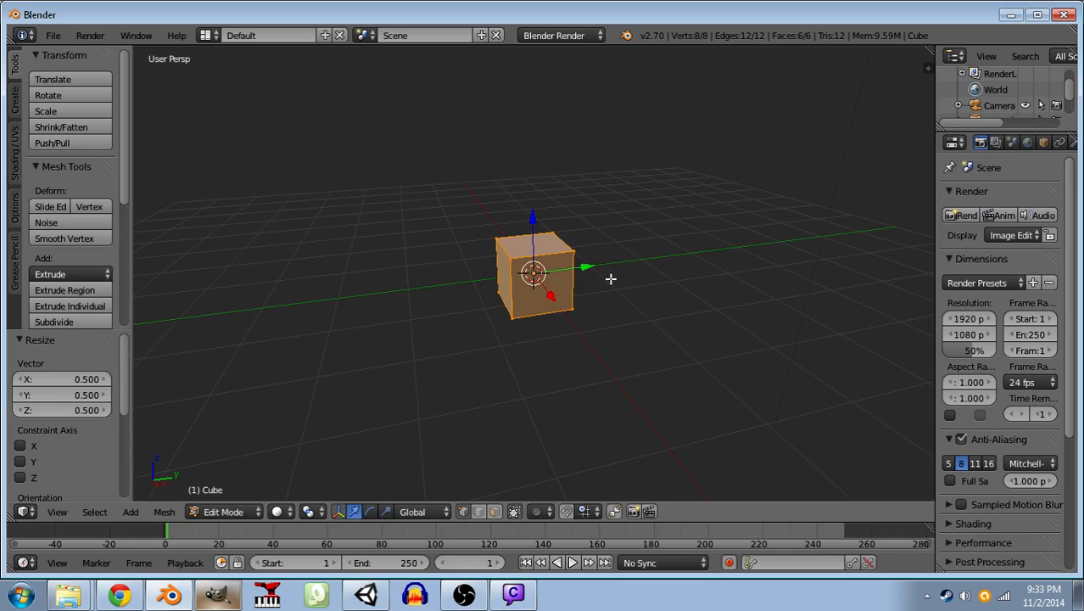
- Flatten the cube into a thin slab by scaling it 0.1 along Z
text(sz0.1)
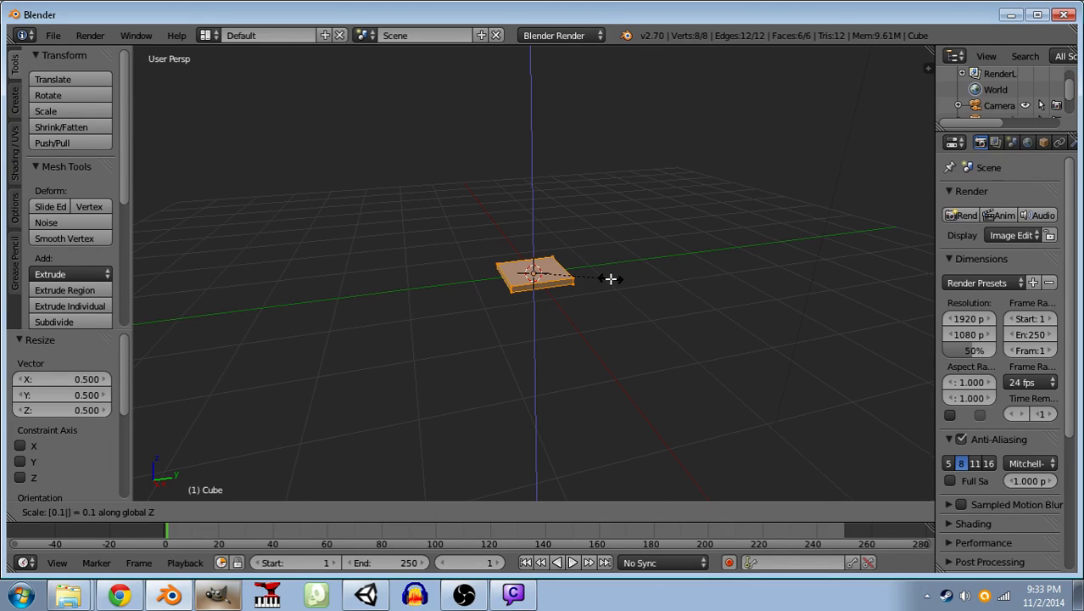
key(Return)
drag(437, 337, 477, 350)
scroll(516, 359, up, 3)
scroll(517, 358, up, 5)
scroll(92, 122, down, 1)
scroll(93, 124, up, 1)
scroll(92, 128, down, 1)
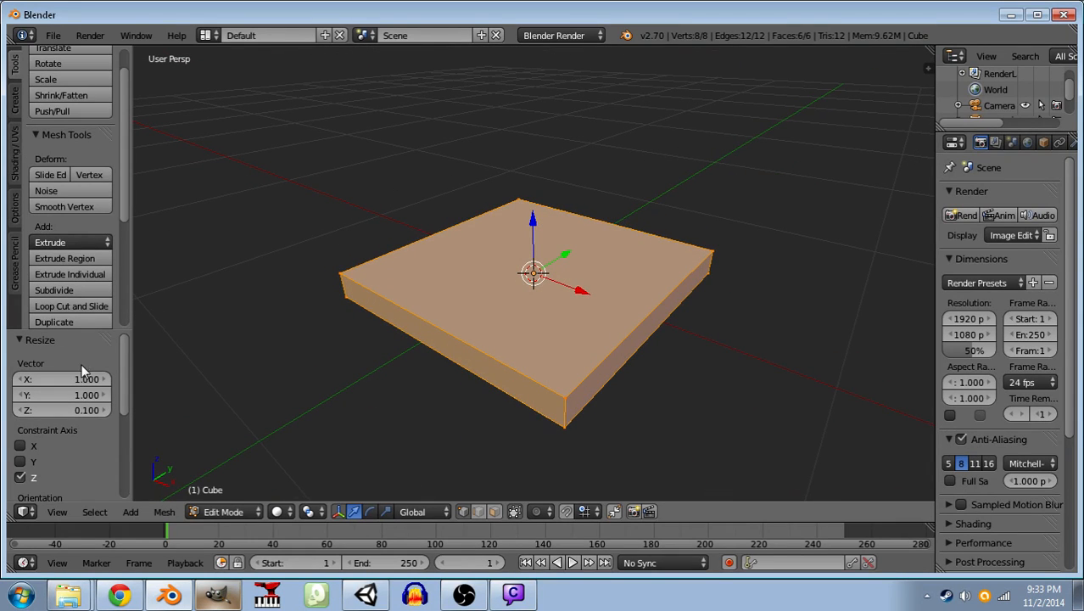
- Add one loop cut across the middle of the slab and scale it by 1.6 along Y
click(78, 306)
click(463, 341)
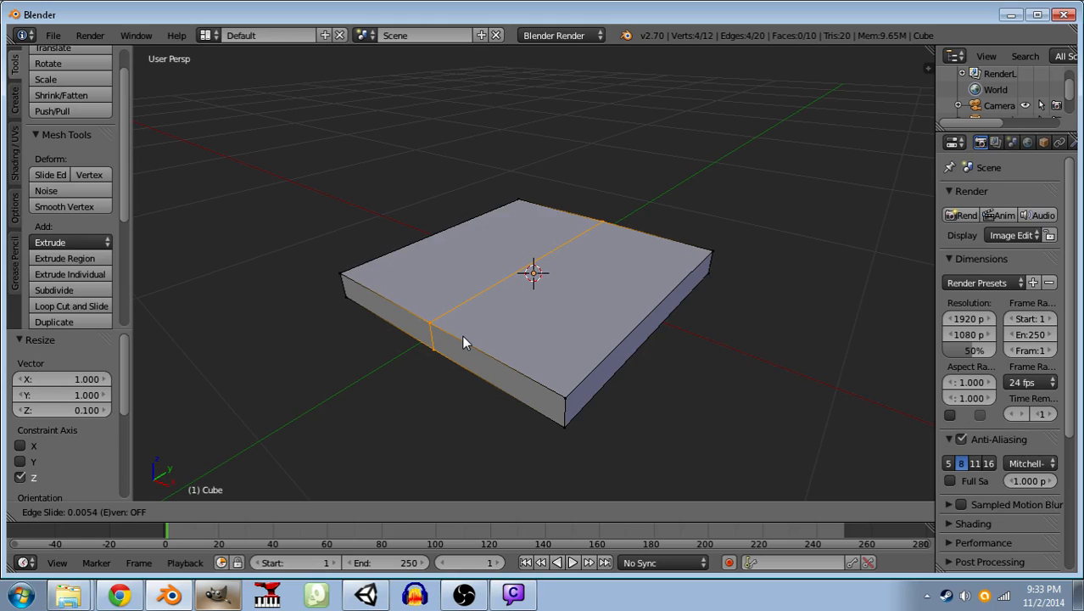
click(463, 337)
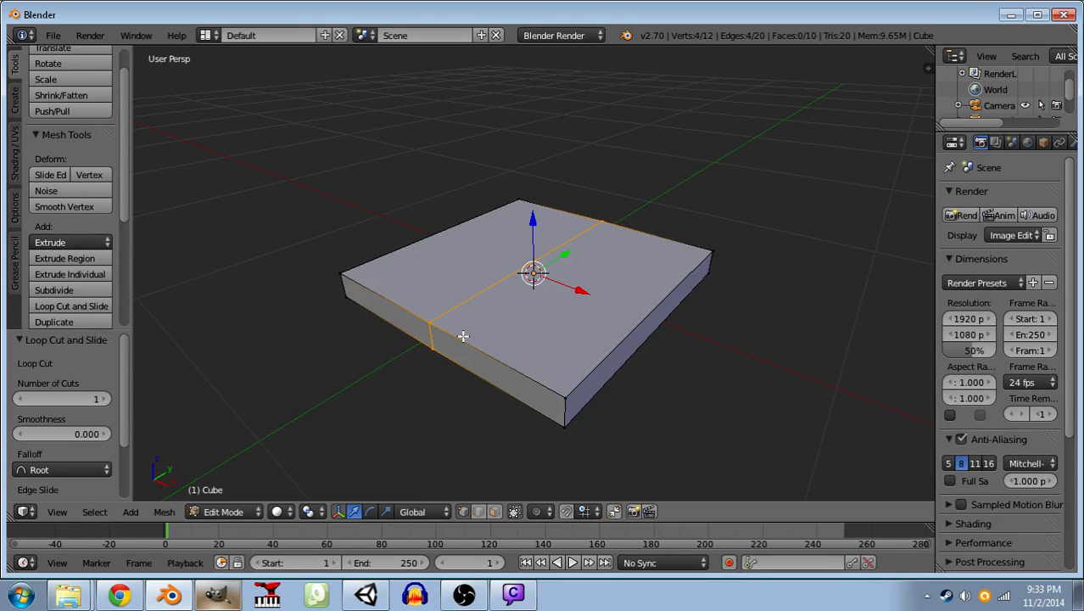
key(s)
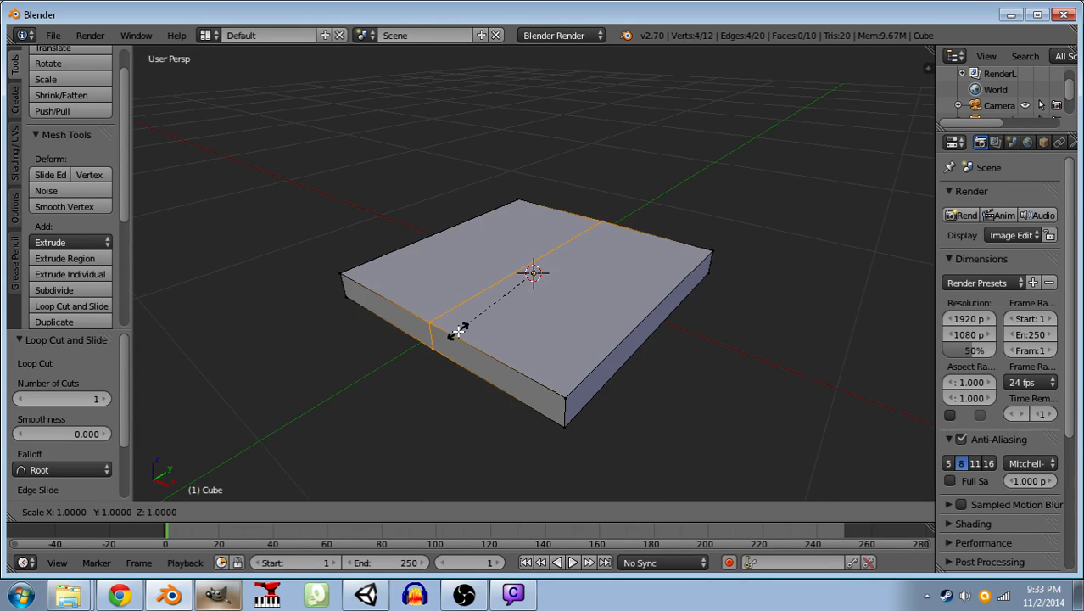
text(y1.6)
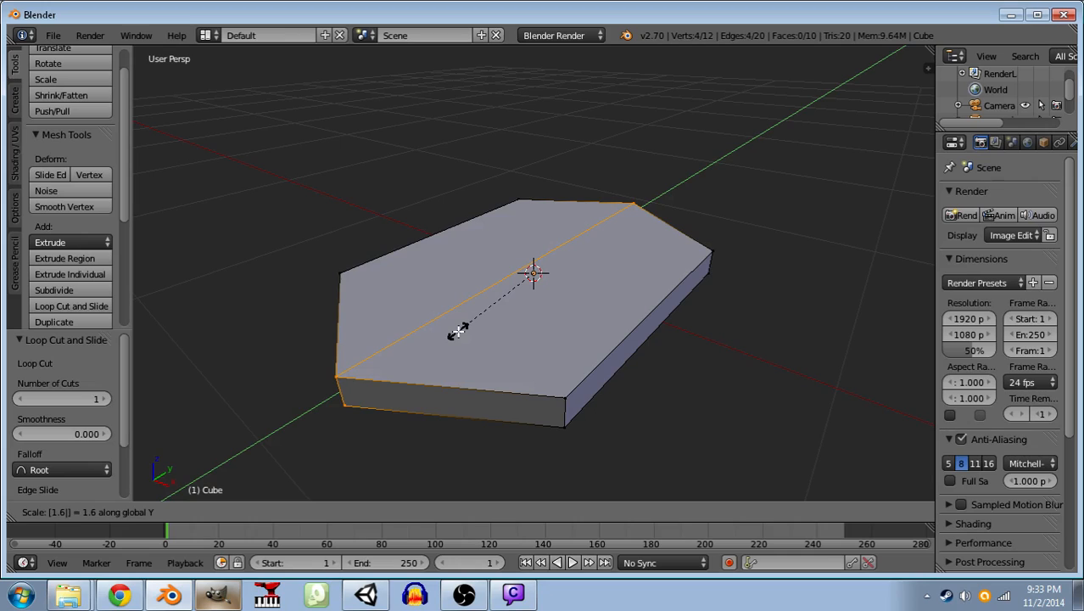
key(Return)
- Move the slab's middle edge loop -0.1 along Y
text(gy0)
text(.1)
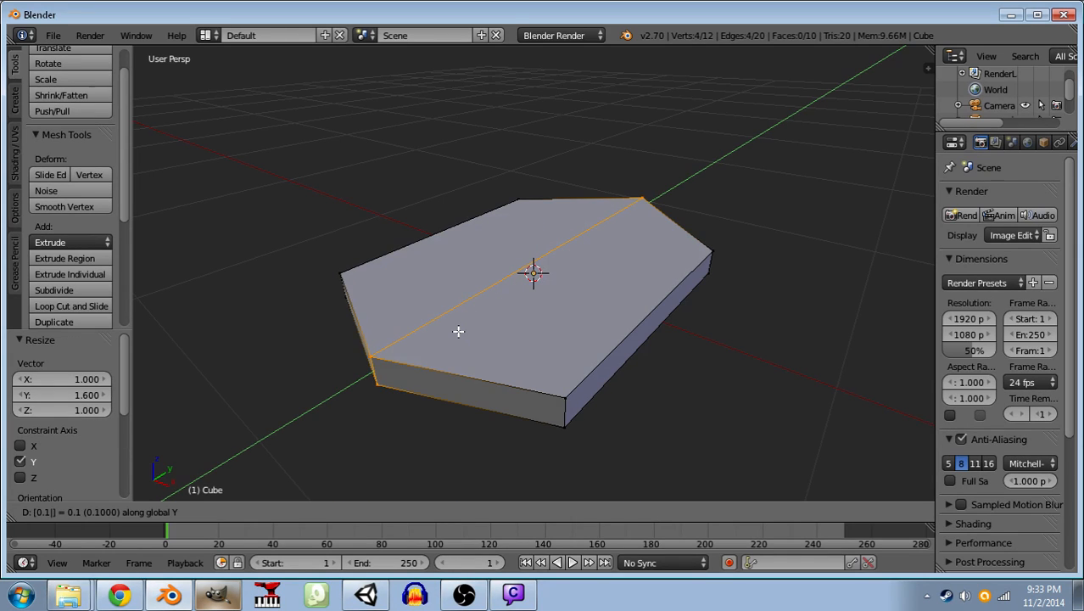
key(minus)
key(Return)
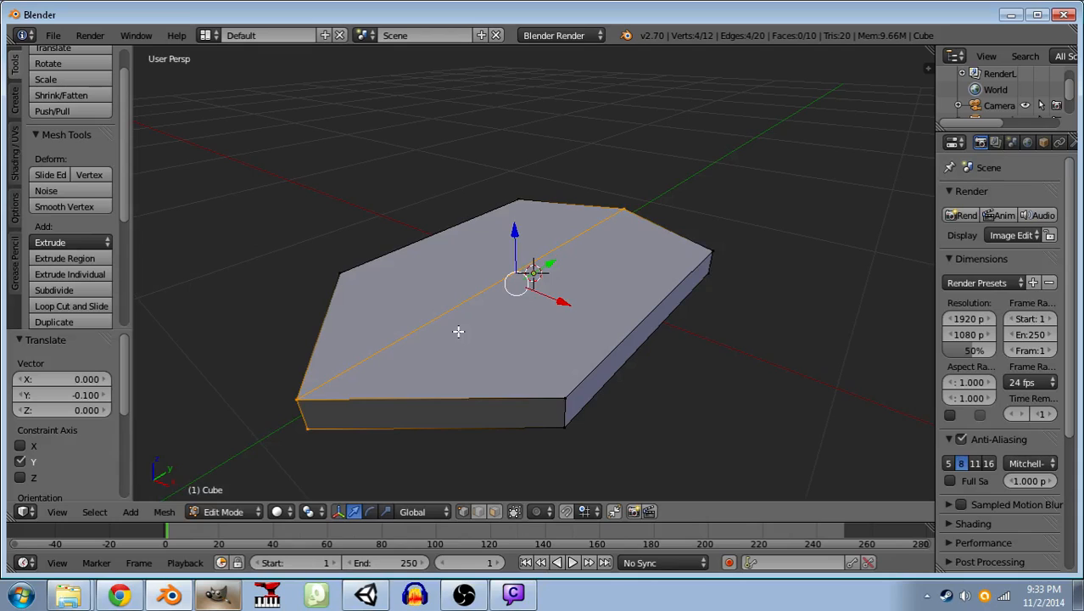
- Add a lengthwise loop cut midway through the slab's +X half and scale it by 1.1 along Y
click(68, 305)
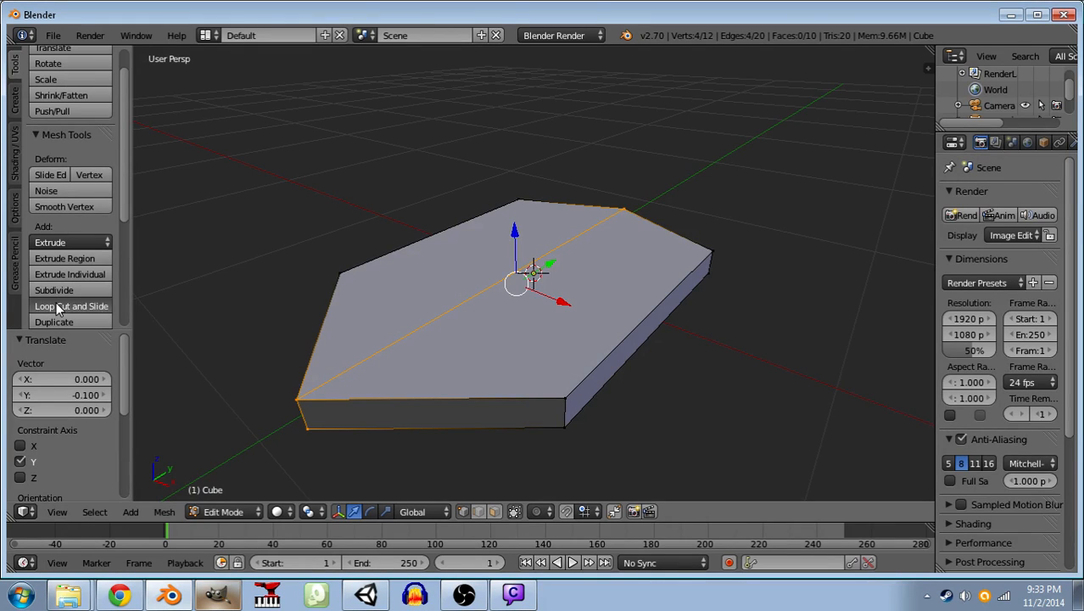
click(457, 395)
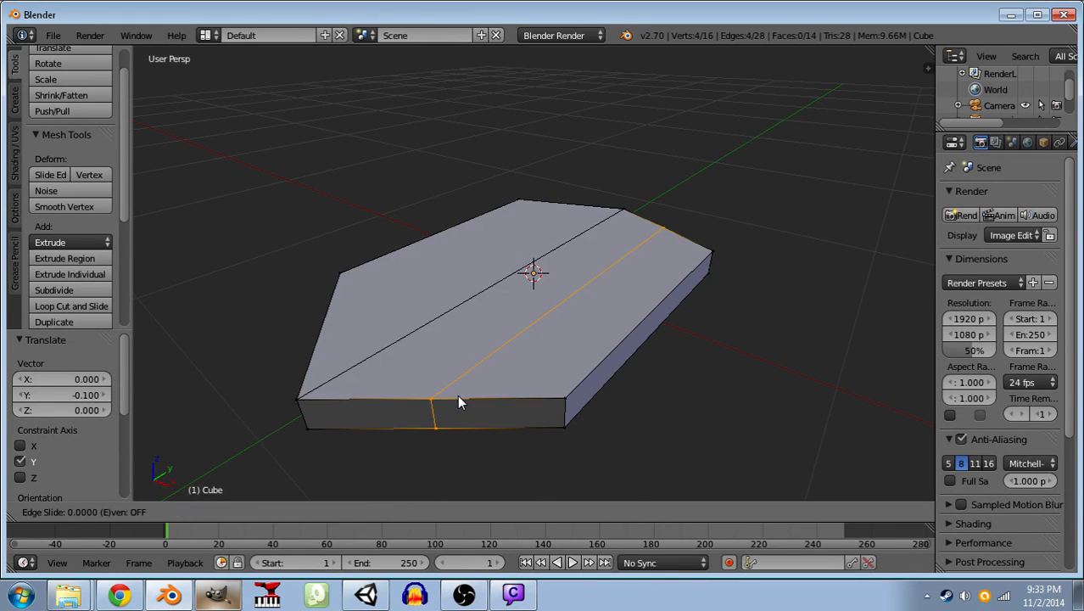
click(457, 395)
key(s)
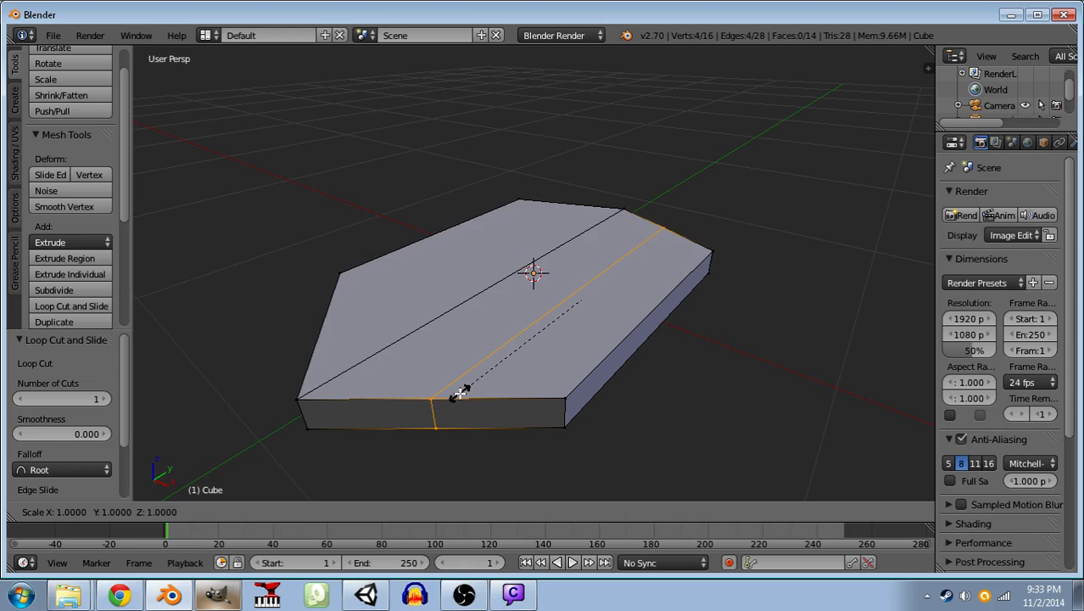
text(y1.1)
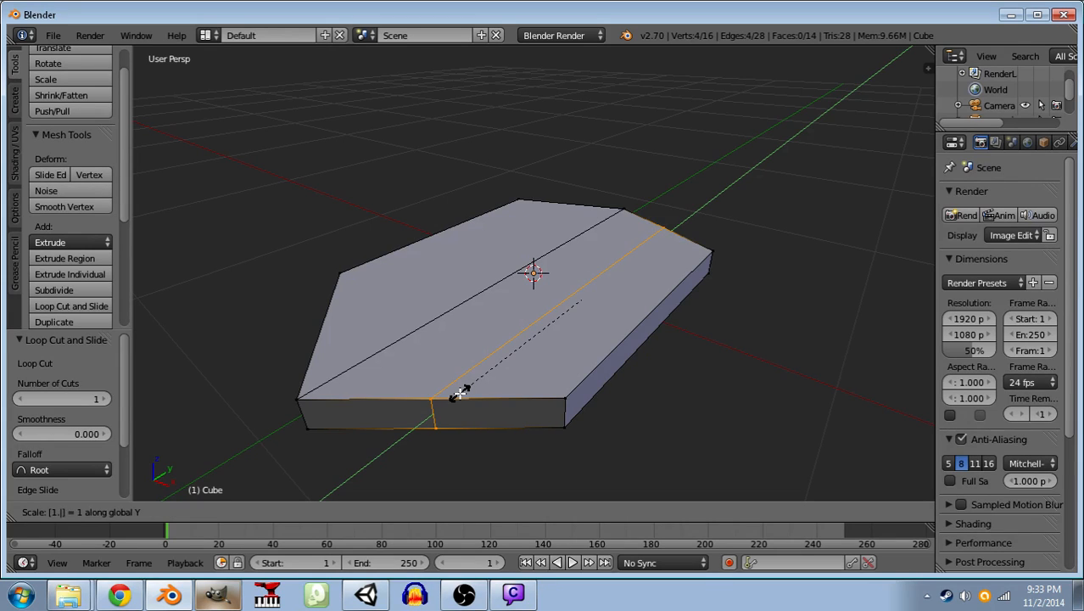
key(Return)
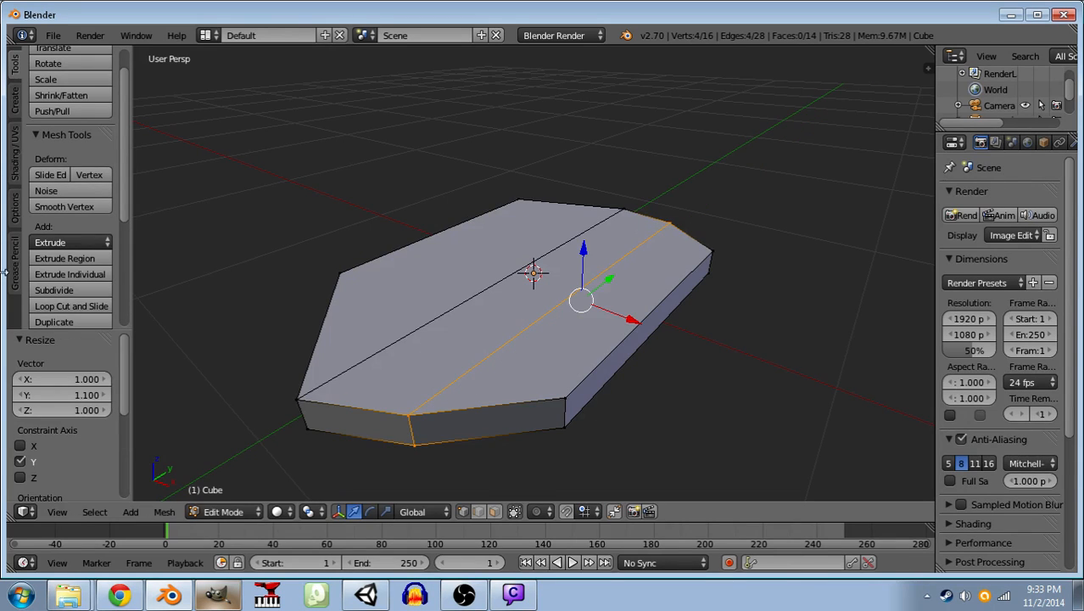
- Add a matching lengthwise loop cut midway through the slab's -X half and scale it by 1.1 along Y
click(79, 309)
click(348, 310)
click(348, 307)
text(sy1.1)
key(Return)
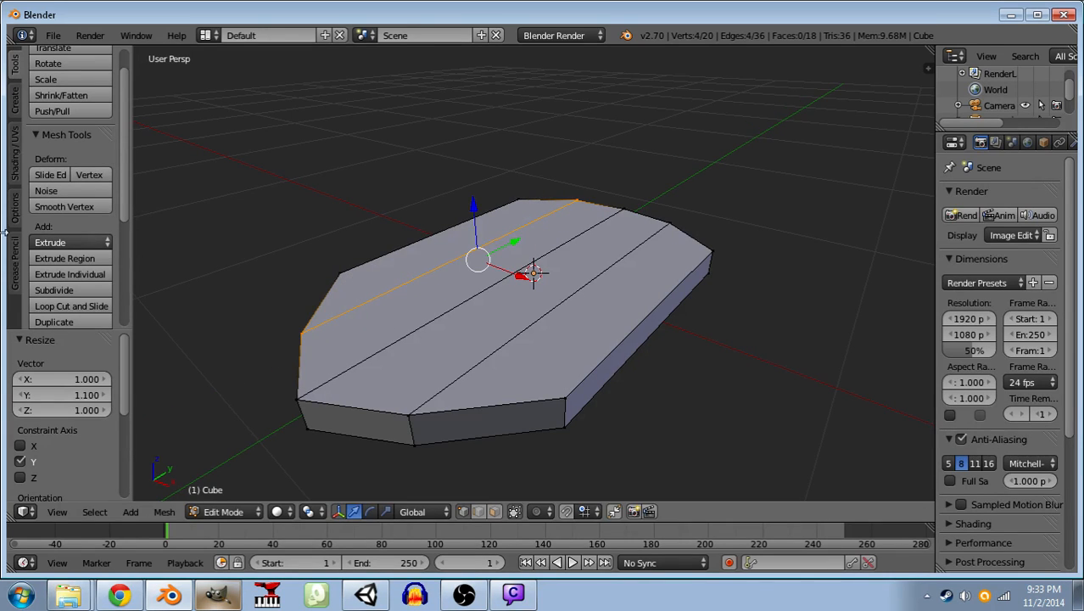
- Add a crosswise loop cut around the slab and slide it 0.75 toward the +Y end
drag(316, 348, 408, 373)
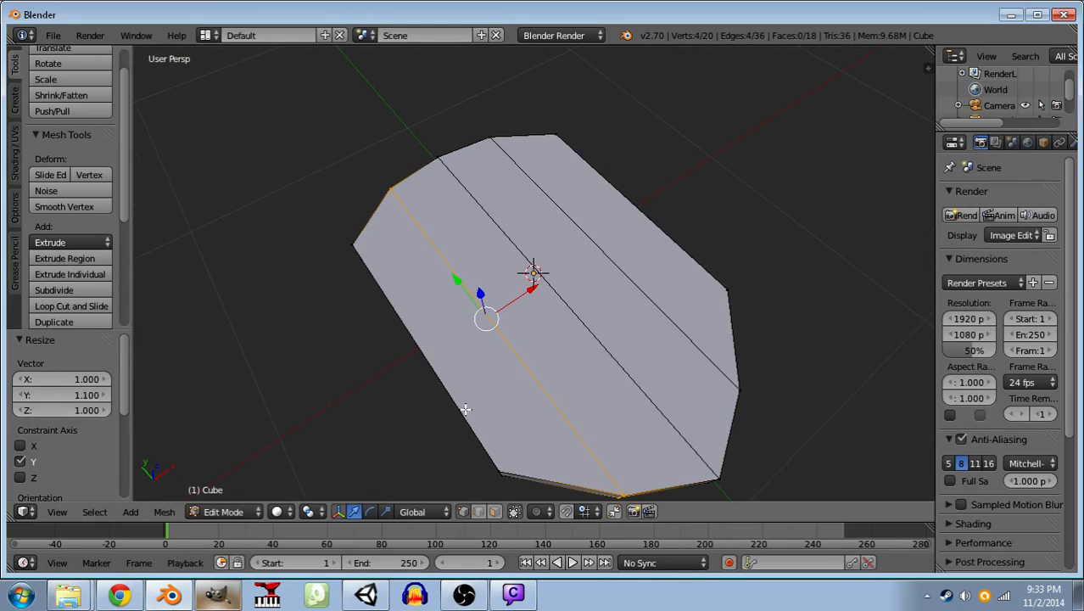
click(47, 307)
click(654, 308)
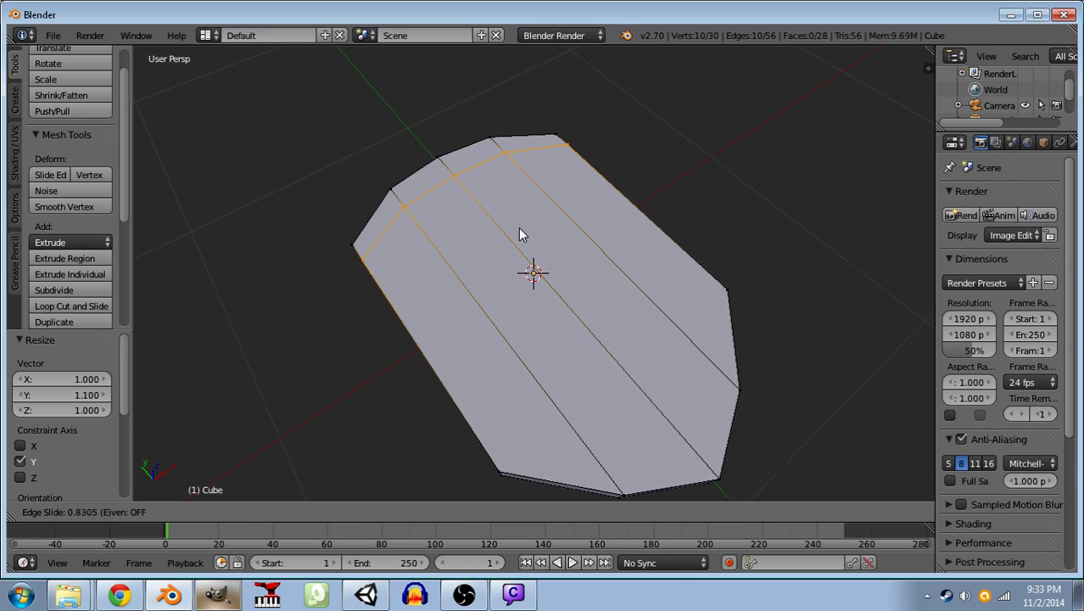
text(0.8)
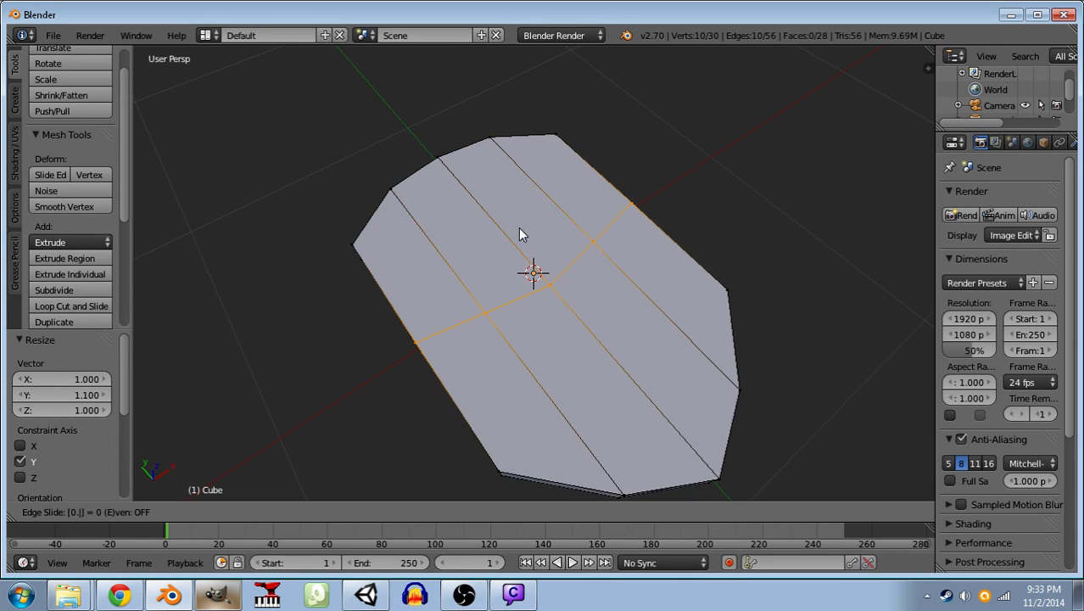
key(BackSpace)
text(75)
key(Return)
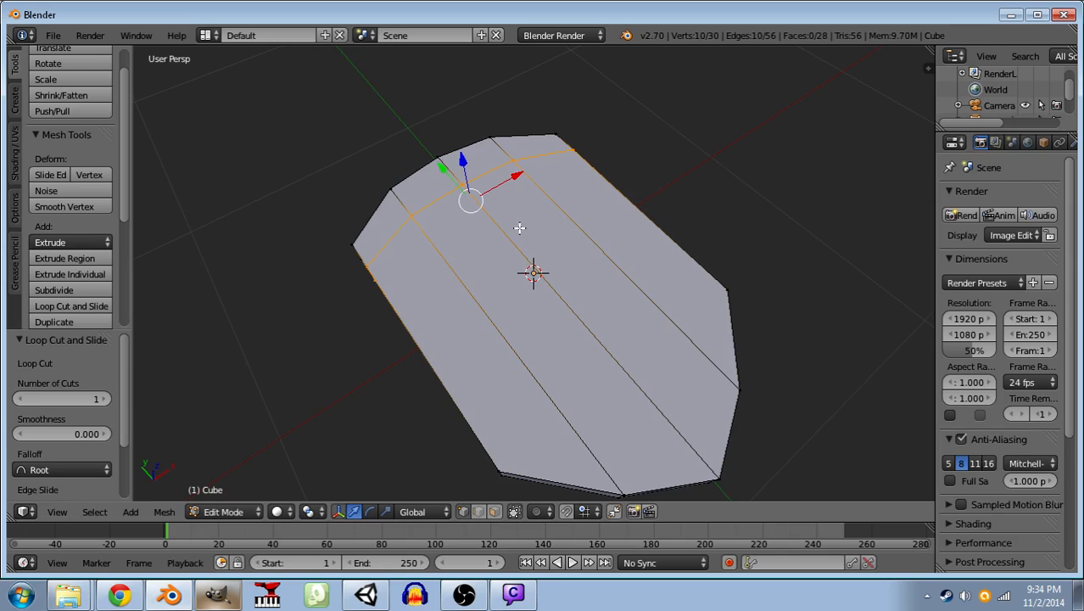
- Add a second crosswise loop cut with an edge slide of -0.7 toward the slab's -Y end
click(82, 306)
click(404, 312)
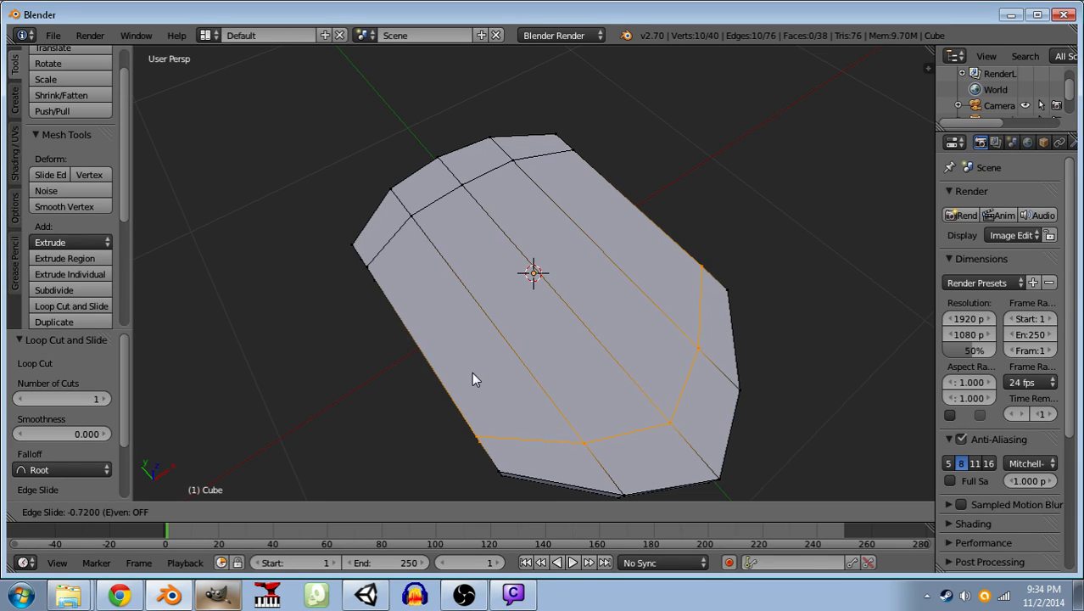
text(0.75-)
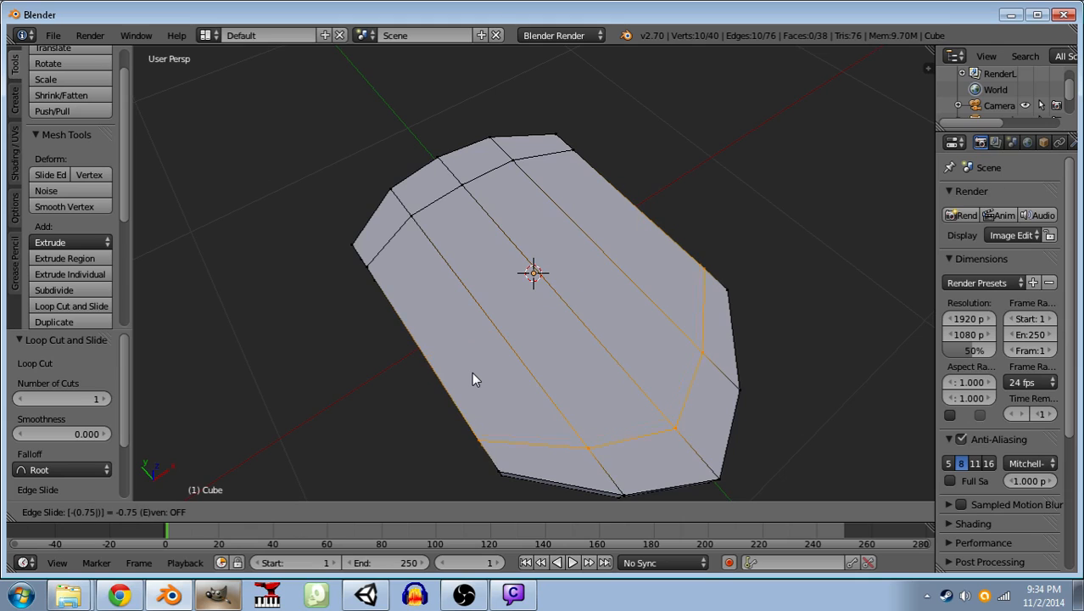
key(BackSpace)
key(Return)
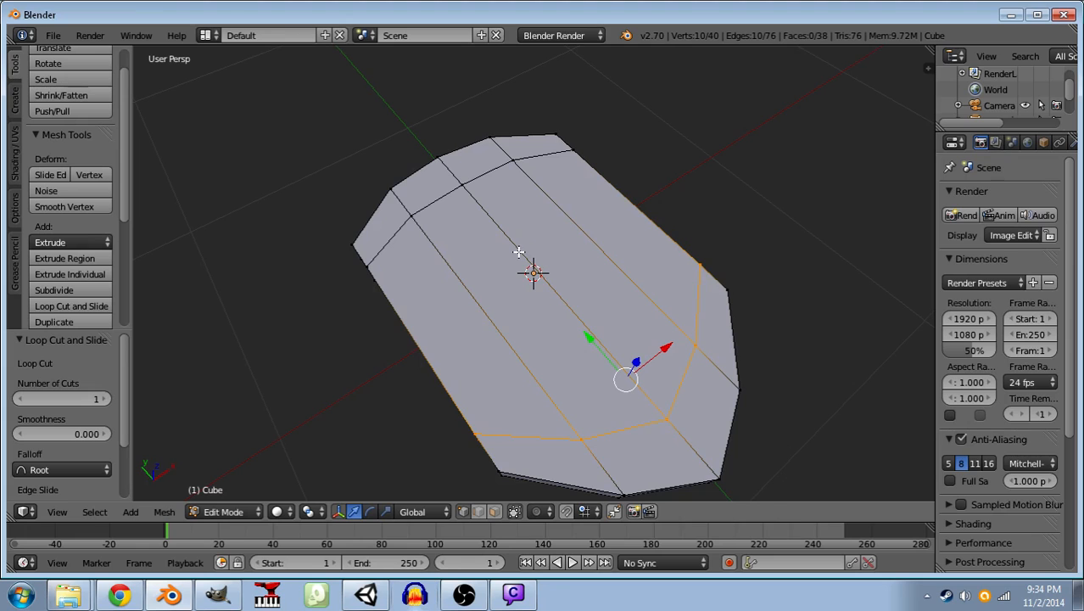
- Select the six inner vertices bounding the slab's two central top faces and extrude those faces by -0.05 to form a recess
drag(532, 289, 366, 235)
key(Tab)
key(Tab)
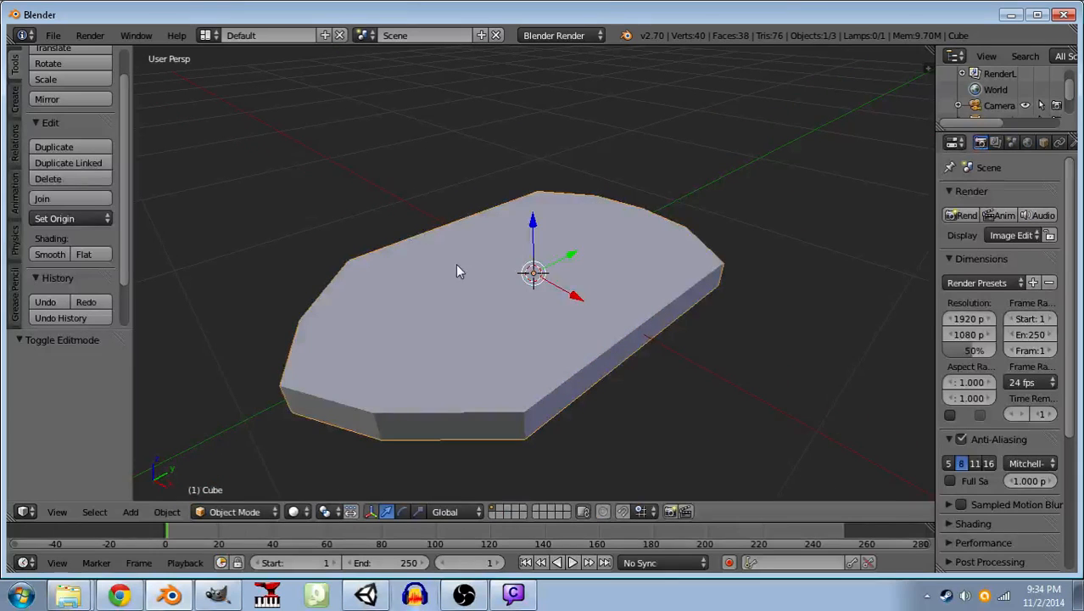
right_click(660, 244)
shift+right_click(617, 223)
shift+right_click(572, 207)
shift+right_click(439, 373)
shift+right_click(360, 347)
shift+right_click(356, 303)
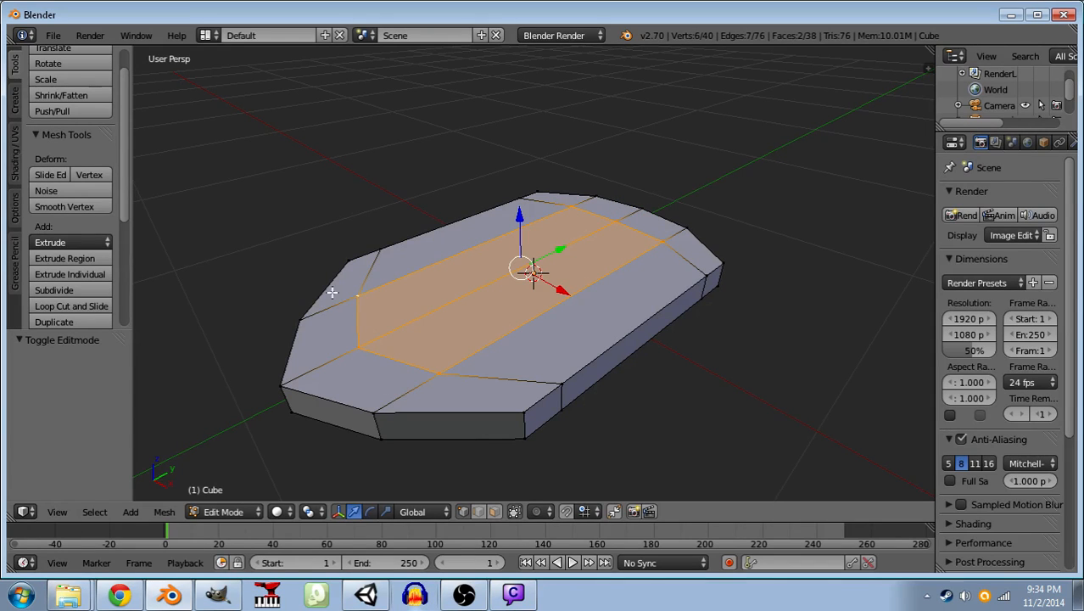
key(e)
text(0.01)
key(minus)
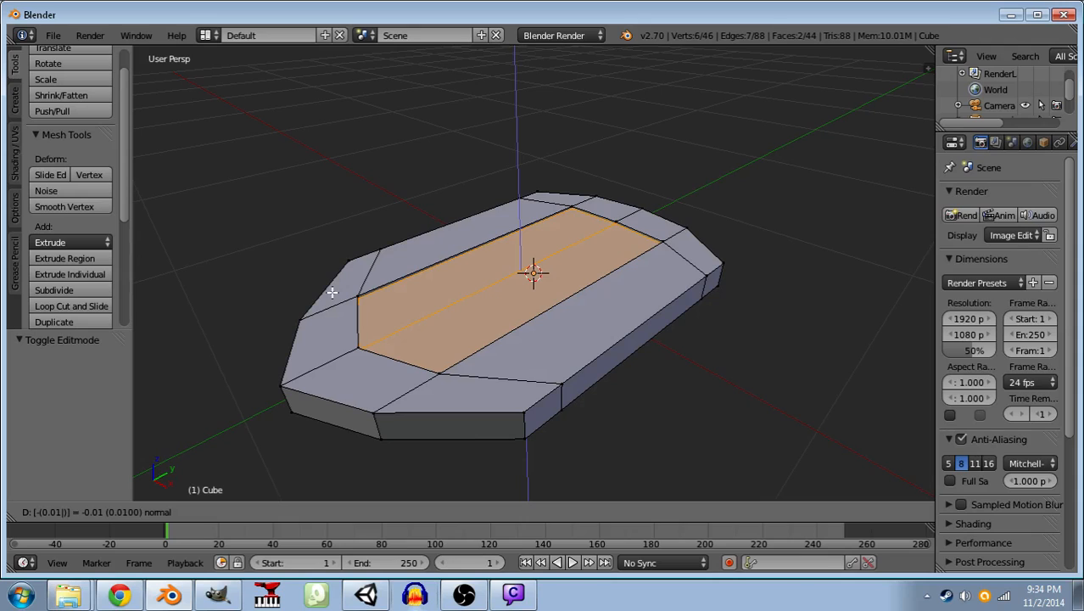
key(BackSpace)
text(0.0)
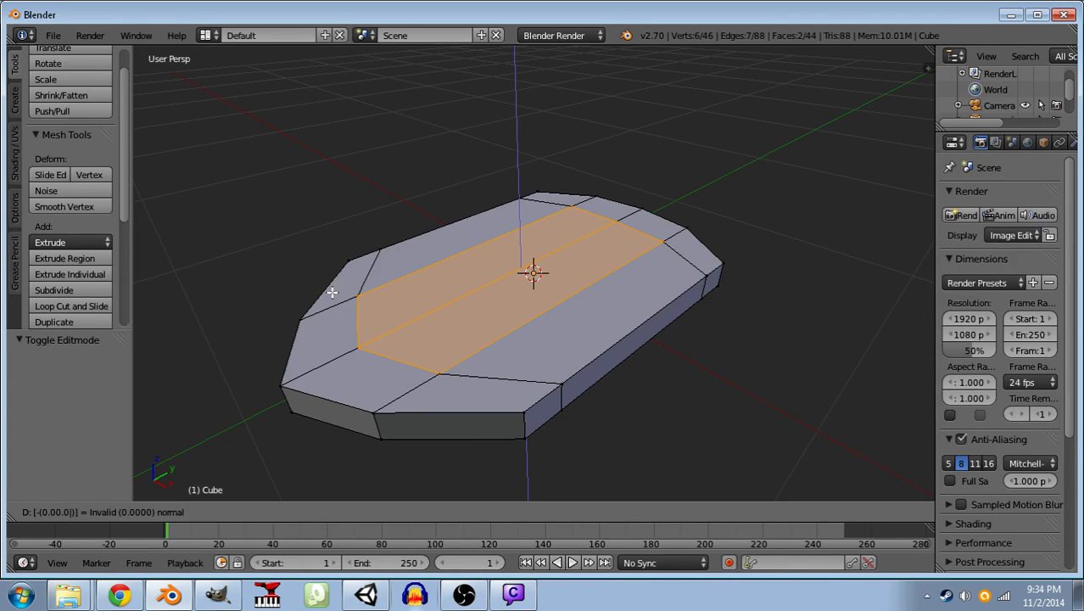
key(BackSpace)
key(BackSpace)
key(BackSpace)
key(BackSpace)
text(05)
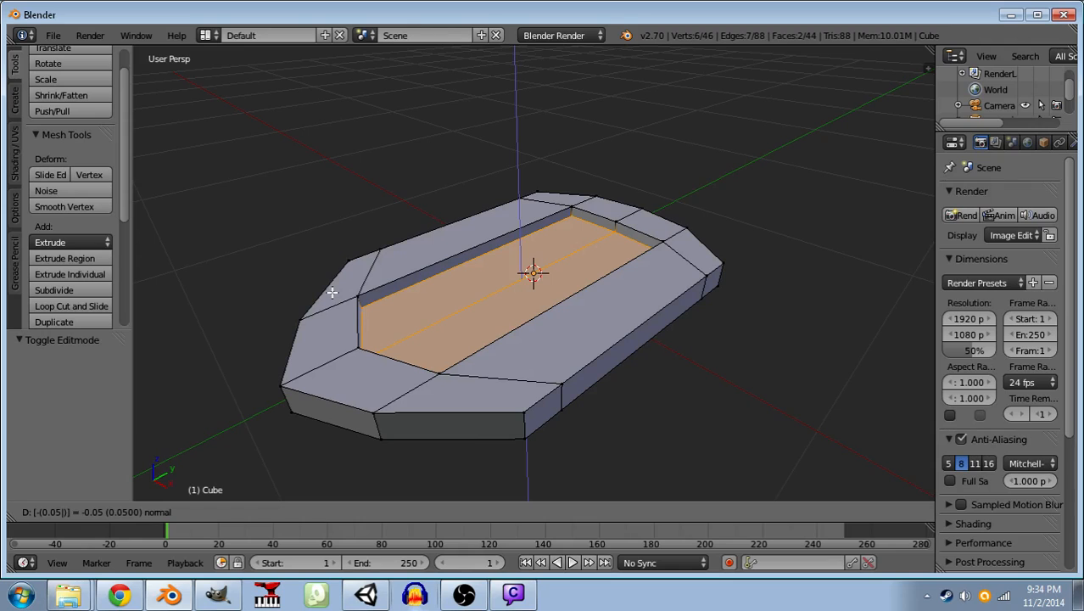
key(Return)
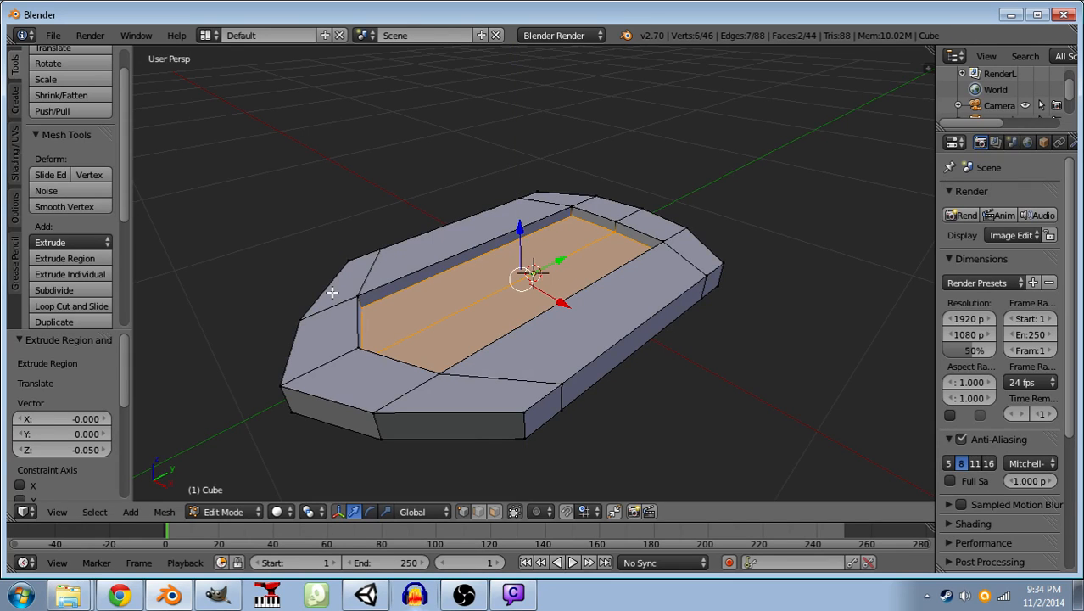
- Add a crosswise loop cut through the middle of the recess and scale its two side wall edges by about 1.58 along X
click(57, 304)
click(399, 292)
click(399, 292)
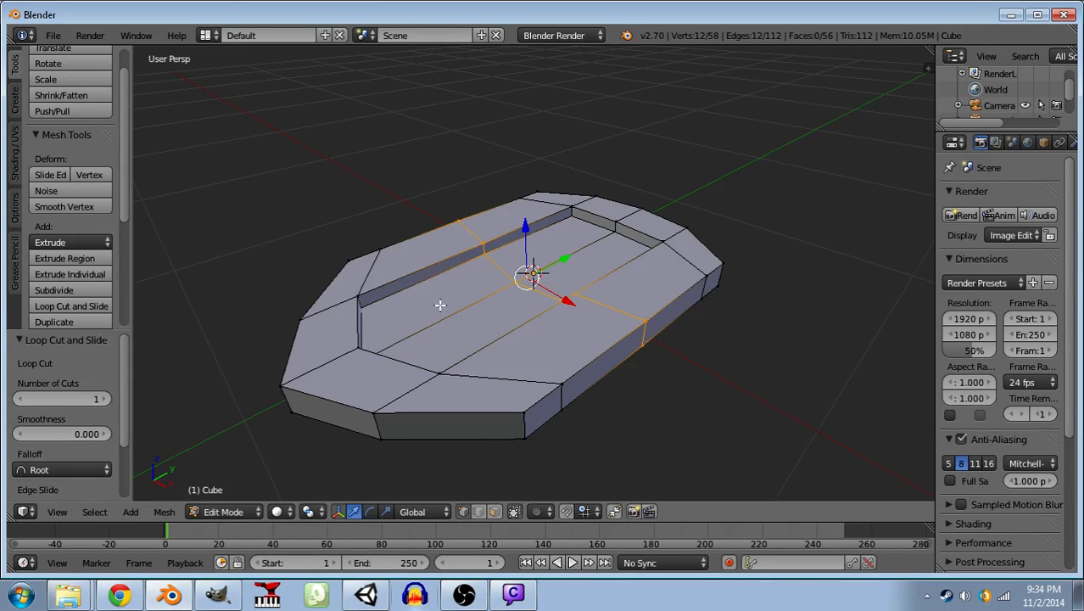
right_click(481, 246)
shift+right_click(480, 253)
drag(472, 335, 666, 382)
shift+right_click(578, 219)
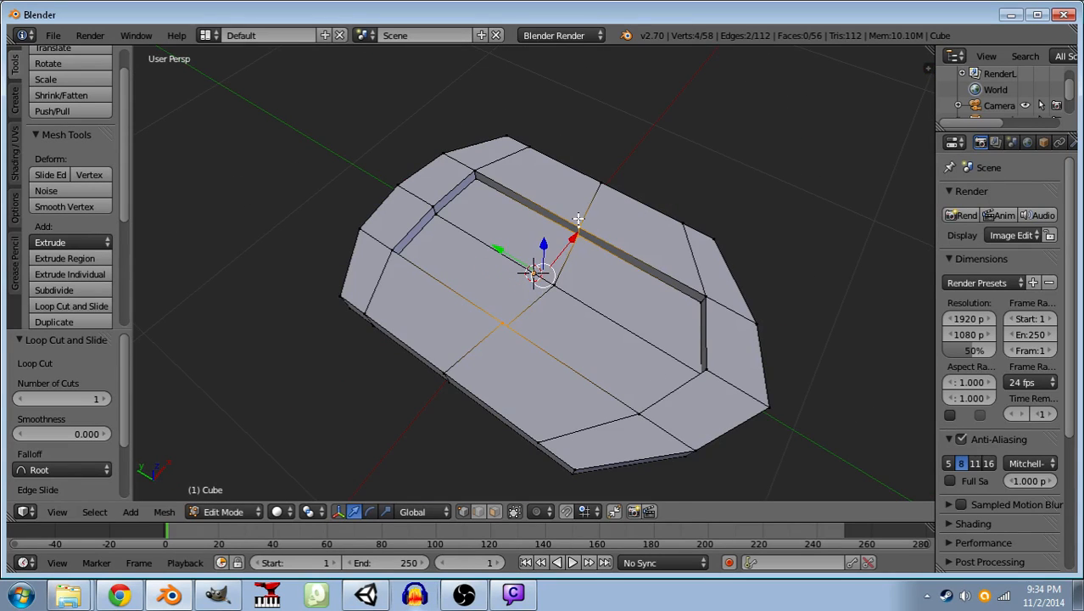
key(s)
key(x)
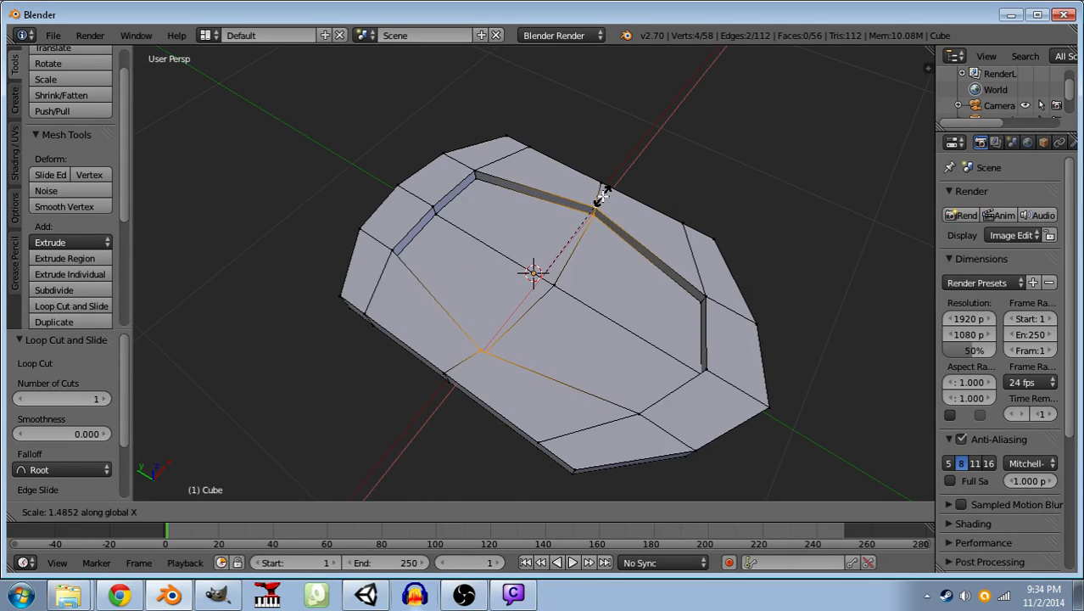
click(601, 188)
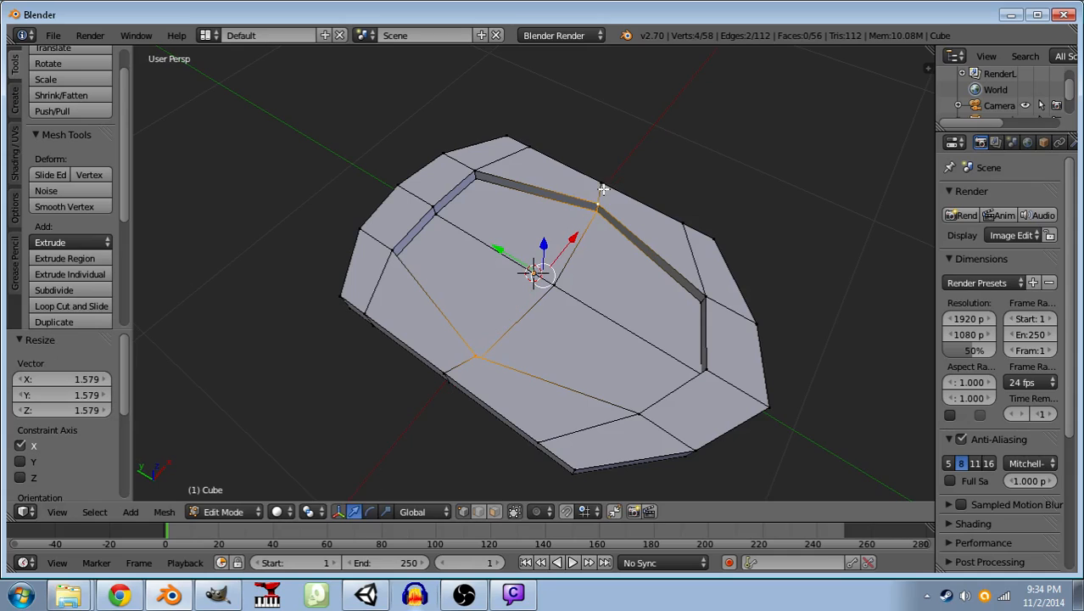
- Add a crosswise loop cut midway through the recess's +Y half and select only its wall edge on the +X side
click(71, 306)
click(488, 270)
click(487, 264)
key(a)
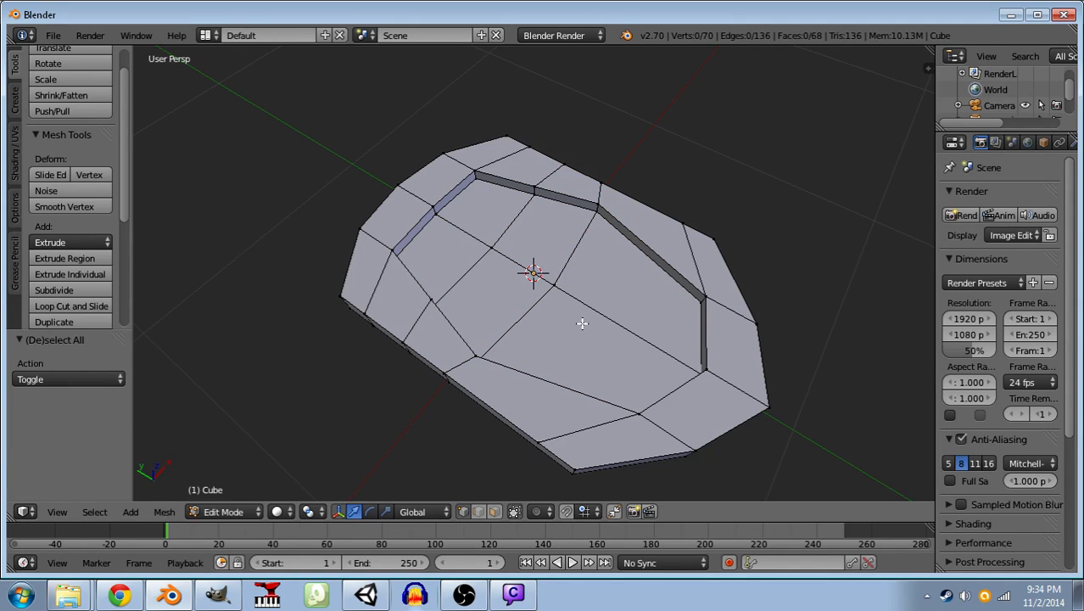
right_click(528, 196)
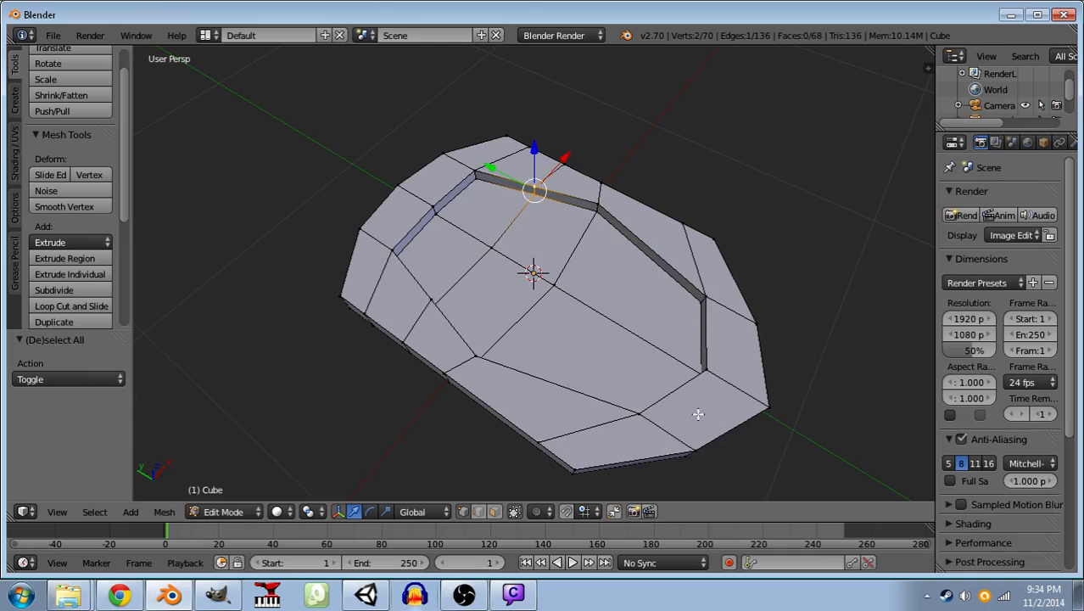
key(g)
key(z)
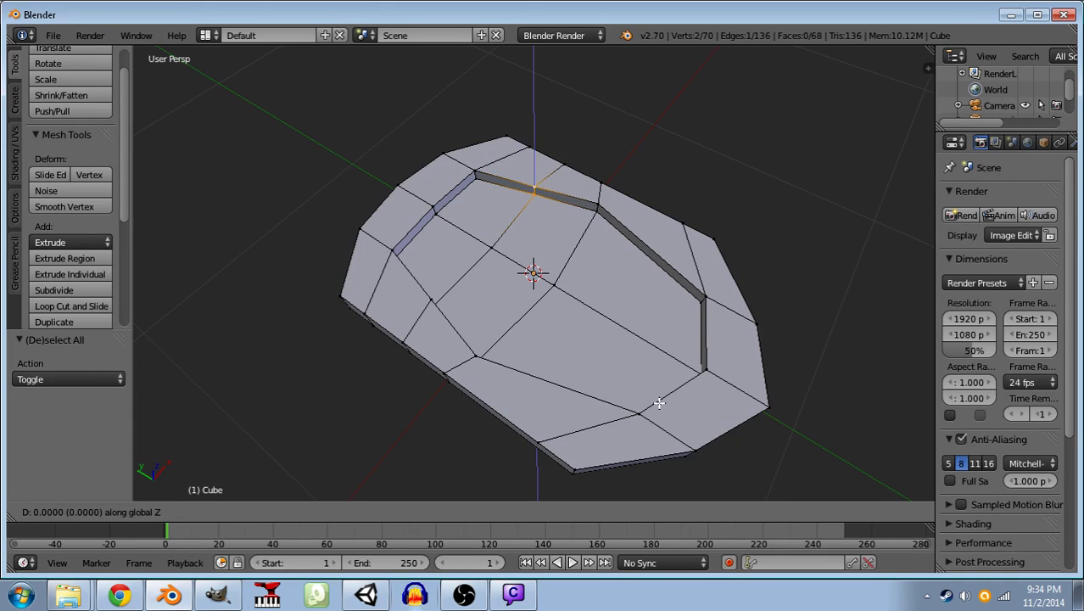
key(0)
key(Return)
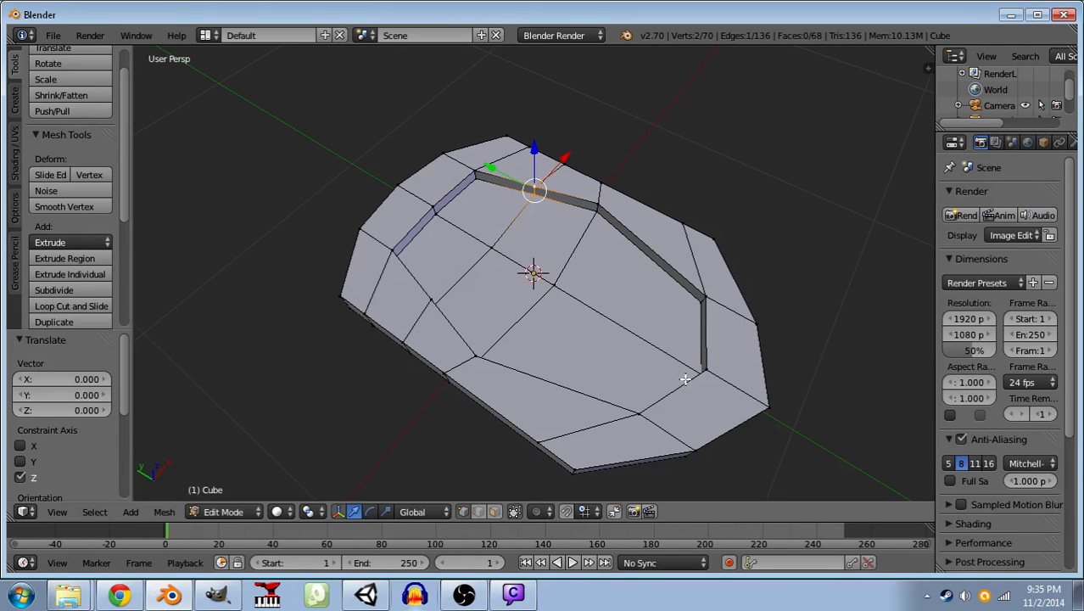
- Add the opposite recess wall edge to the selection, scale both uniformly by about 1.2, and deselect everything
drag(658, 374, 514, 274)
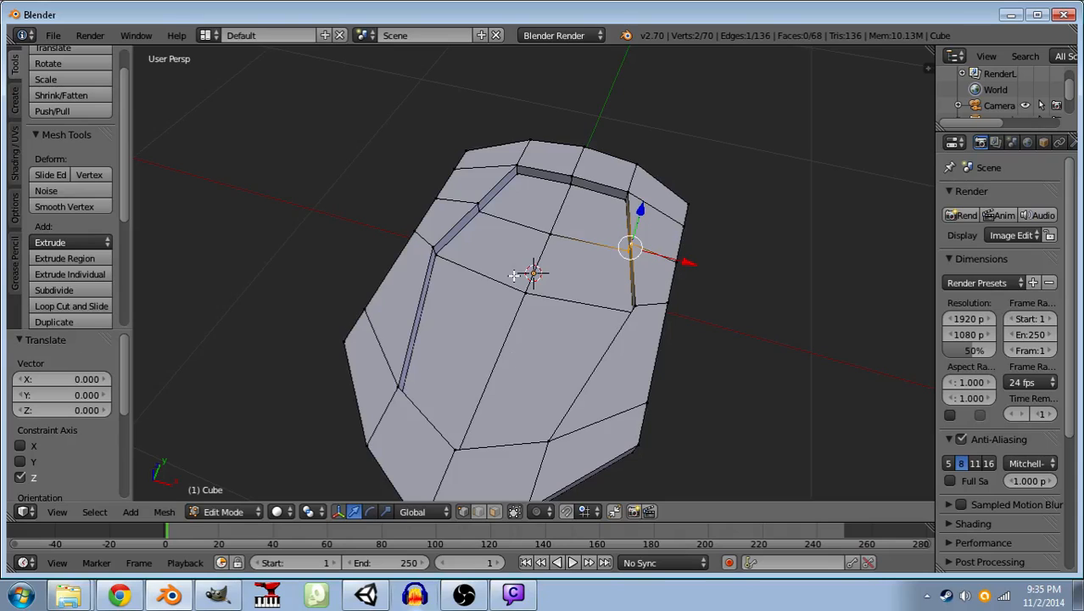
shift+right_click(472, 212)
key(s)
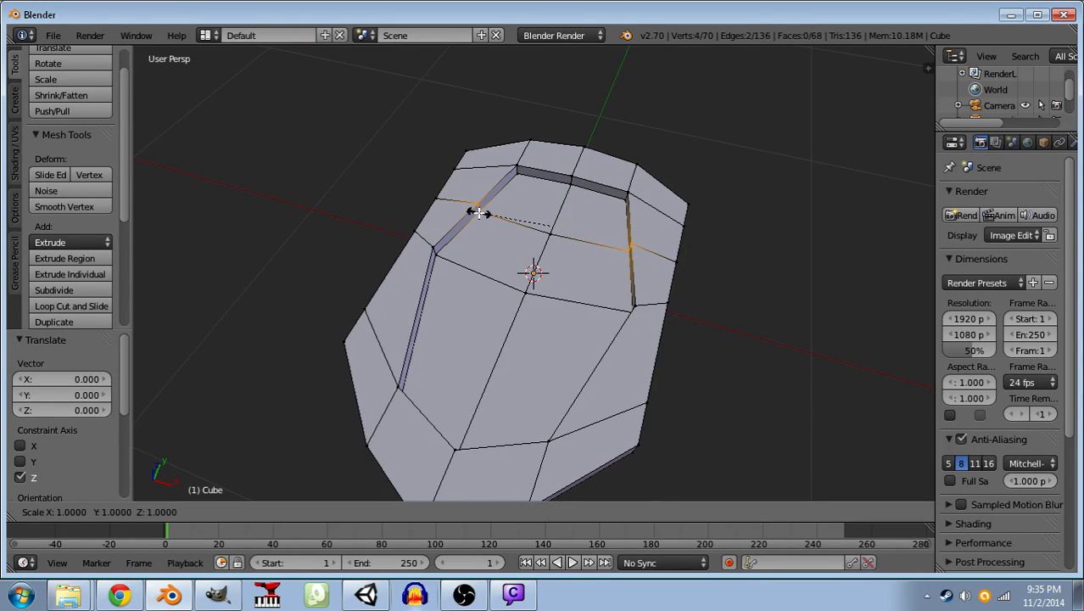
click(465, 208)
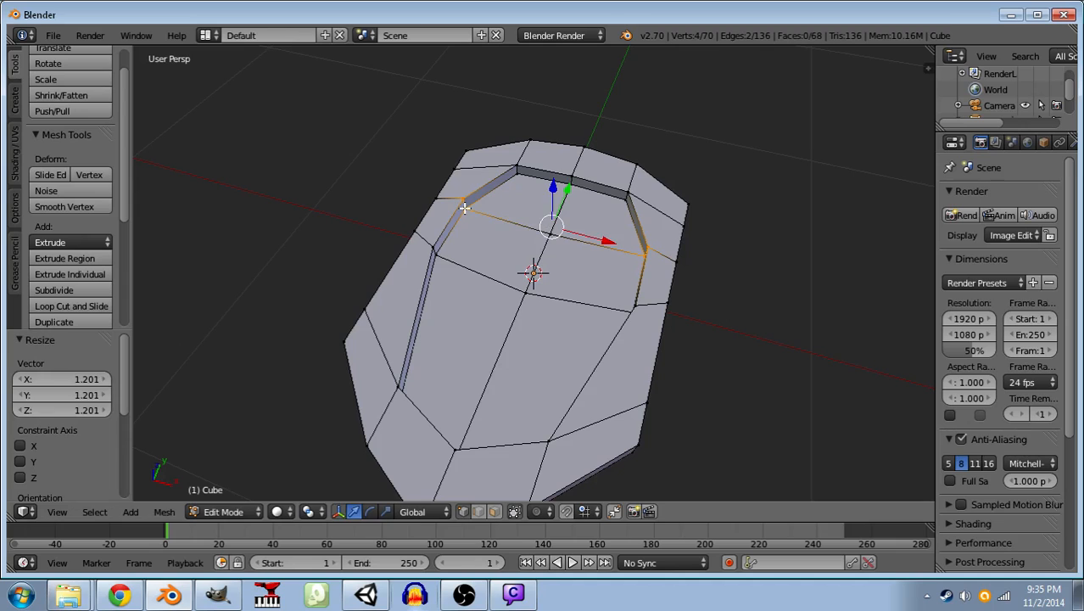
key(a)
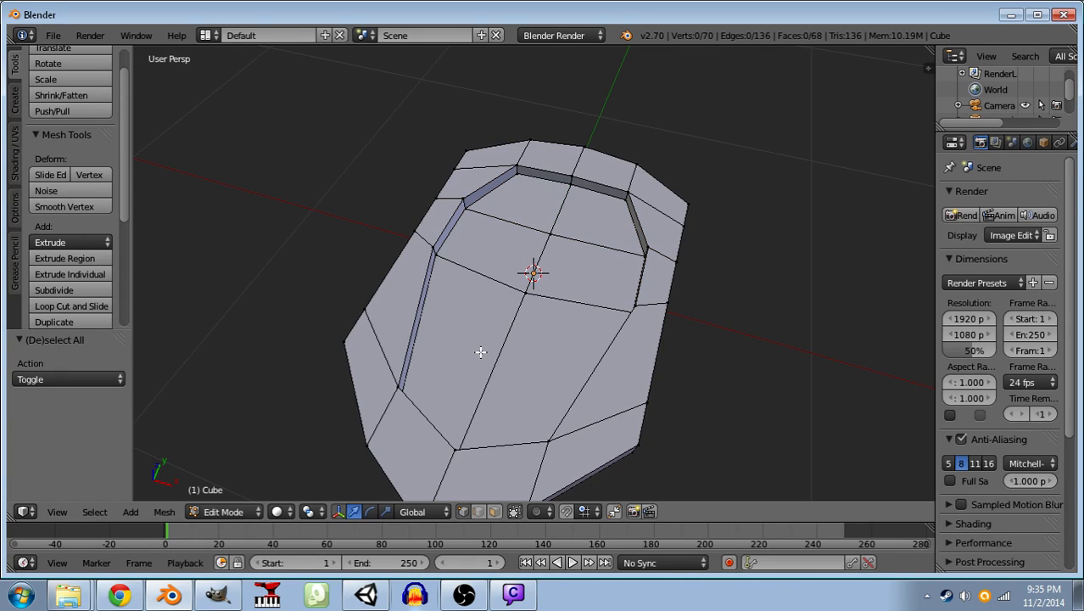
- Add a crosswise loop cut midway through the recess's -Y half and select only its wall edge on the -X side
click(85, 307)
click(443, 314)
click(443, 314)
key(a)
right_click(417, 304)
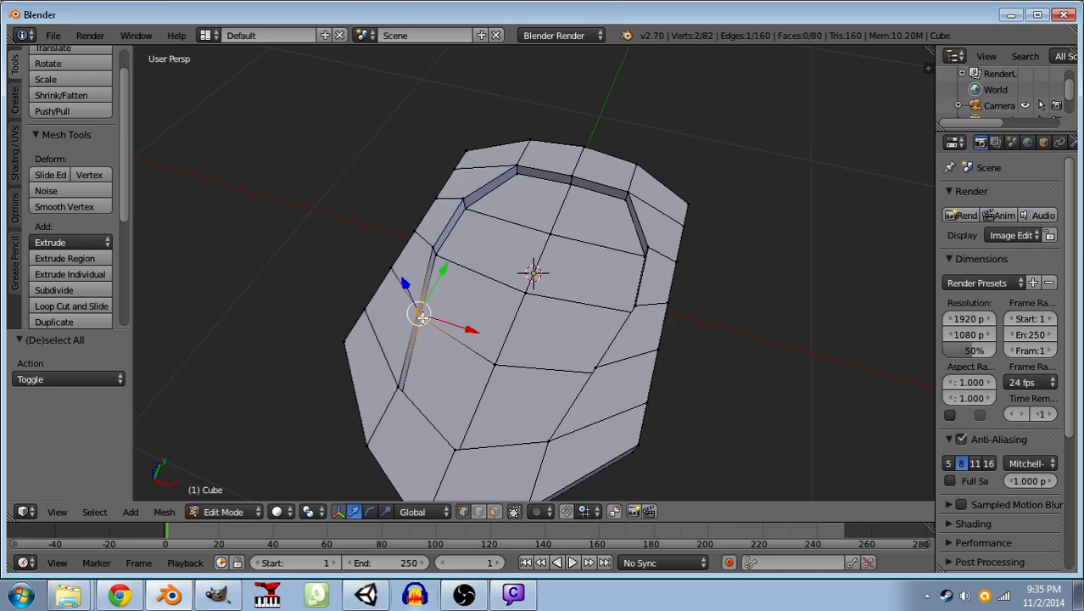
- Add the opposite recess wall edge to the selection, scale both outward along X, and deselect everything
drag(483, 395, 543, 365)
shift+right_click(652, 272)
shift+right_click(652, 254)
key(s)
key(x)
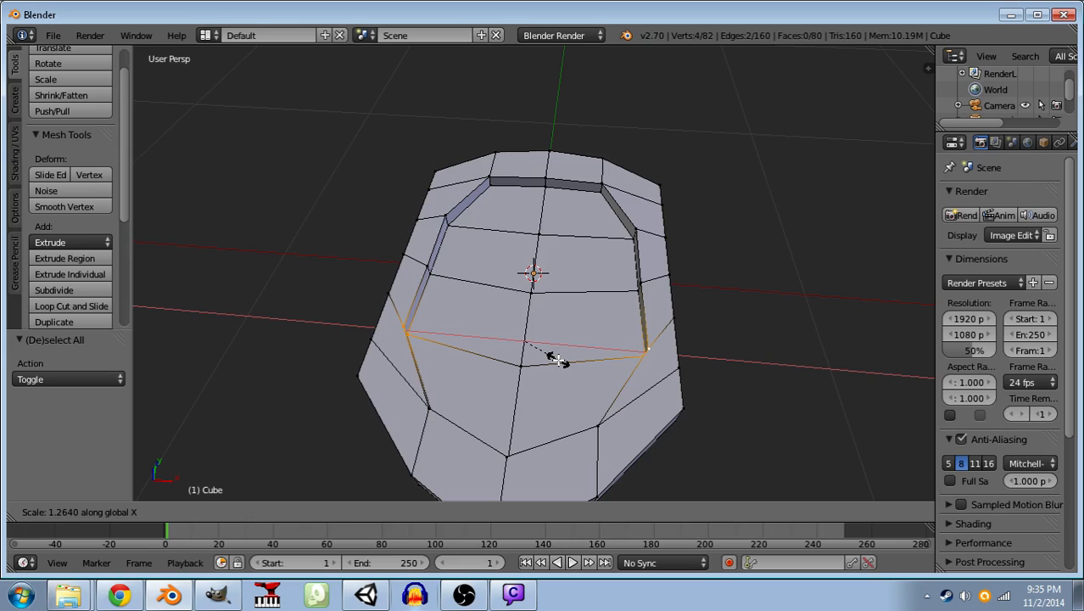
click(552, 358)
key(a)
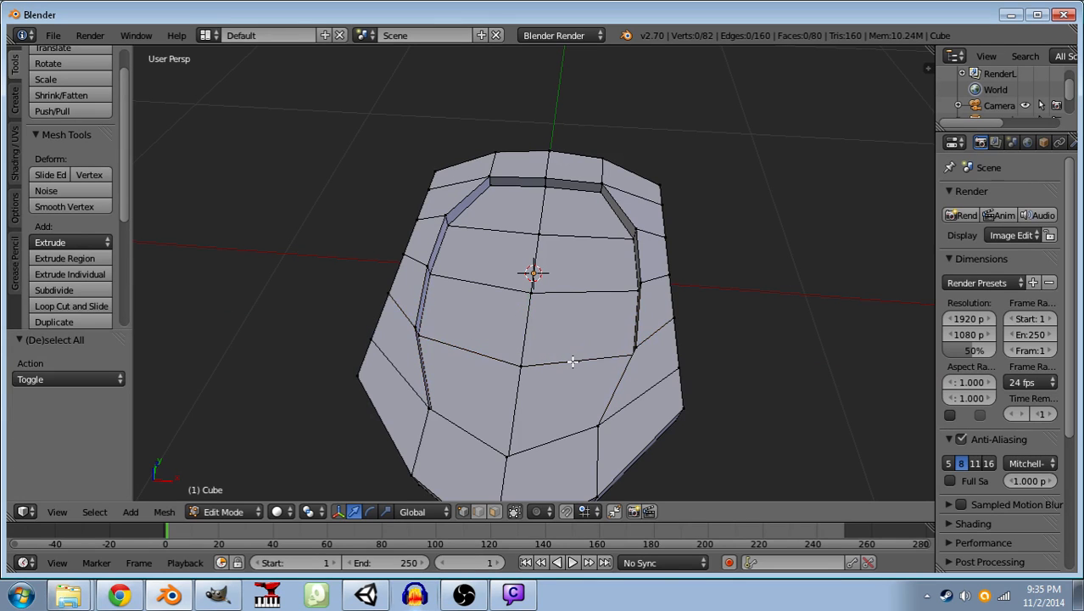
- Select the three recess floor vertices along the lengthwise centre line and raise them by about 0.036 along Z
drag(542, 372, 404, 293)
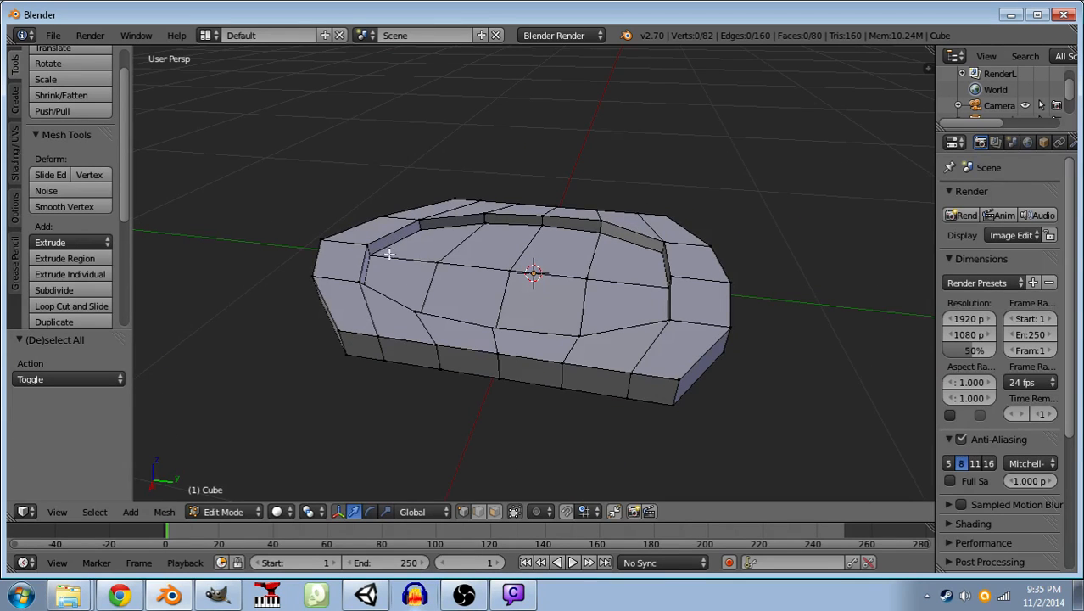
right_click(438, 263)
shift+right_click(497, 267)
shift+right_click(576, 276)
key(g)
key(z)
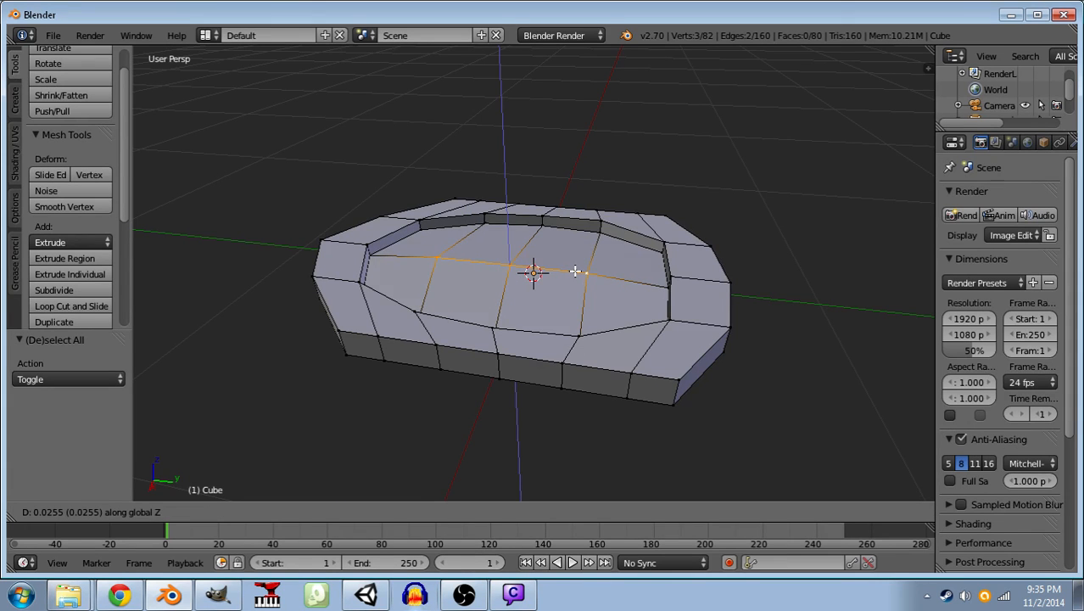
click(564, 269)
- Select only the middle vertex of the recess floor and raise it by about 0.032 along Z
drag(372, 338, 455, 299)
scroll(489, 279, up, 4)
right_click(481, 257)
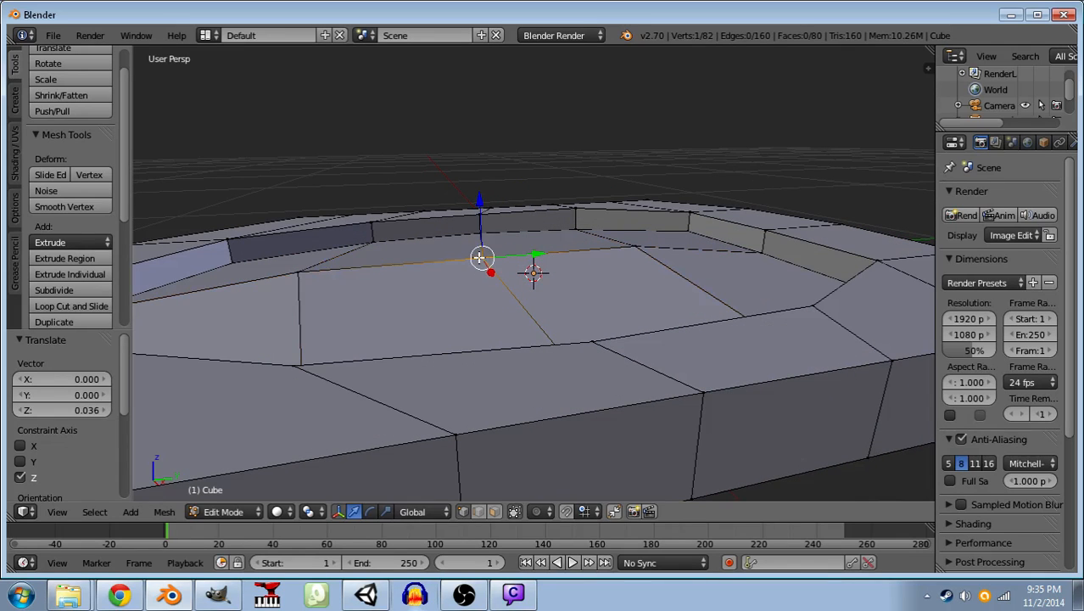
key(g)
key(z)
click(479, 240)
scroll(351, 264, down, 6)
drag(351, 264, 501, 350)
scroll(439, 269, down, 1)
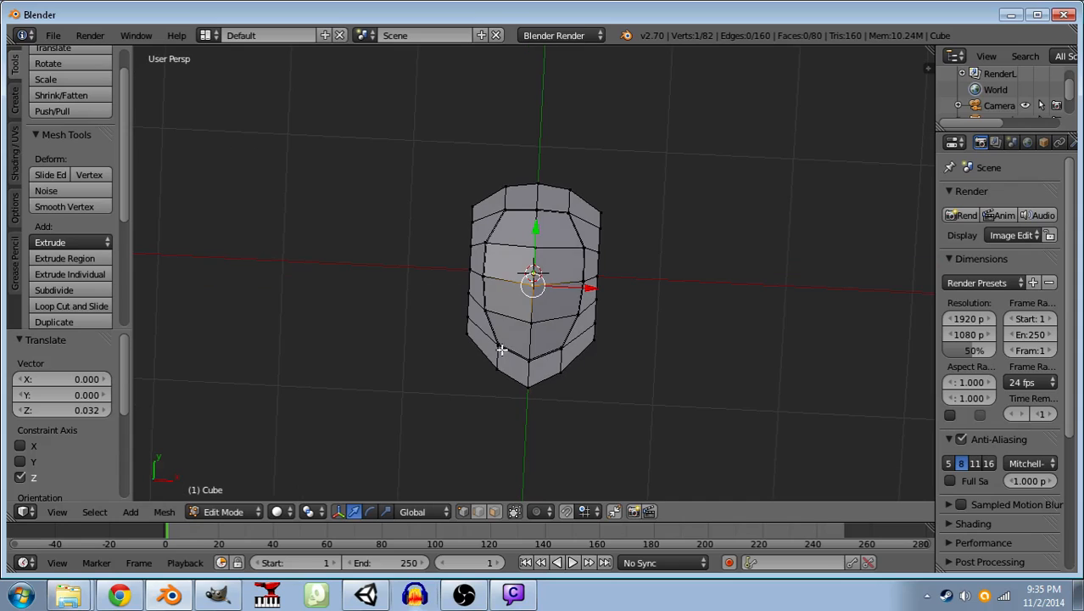
scroll(482, 214, up, 4)
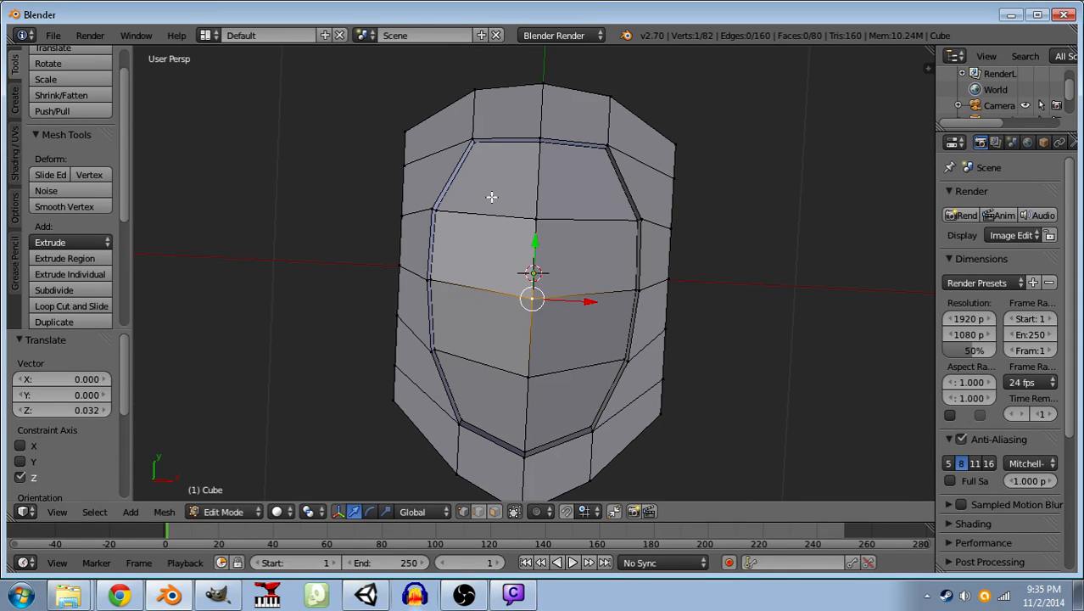
- In orthographic top wireframe view, select both outer corner edges at the slab's +Y end and move them outward along Y
key(KP_5)
click(57, 512)
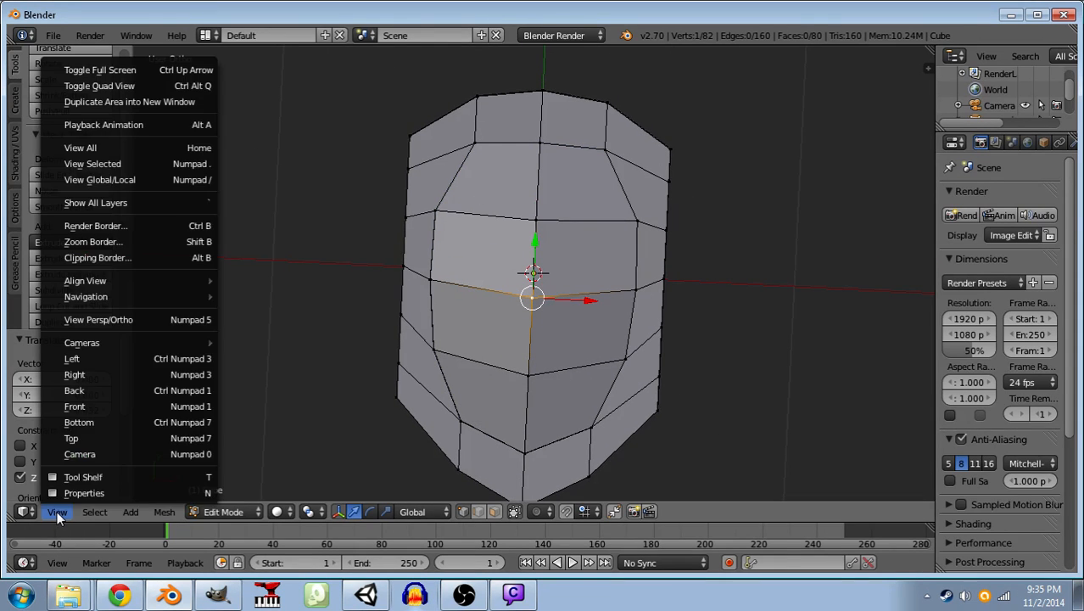
click(121, 440)
key(z)
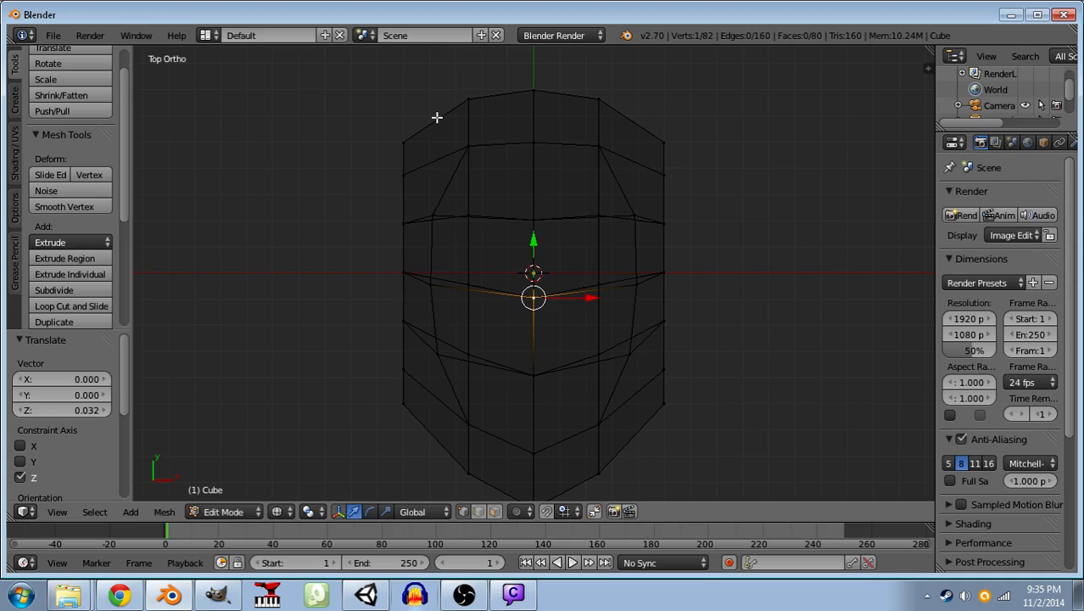
key(a)
mouse_move(387, 128)
mouse_down()
mouse_move(377, 151)
mouse_move(382, 138)
mouse_up()
drag(665, 121, 670, 157)
key(g)
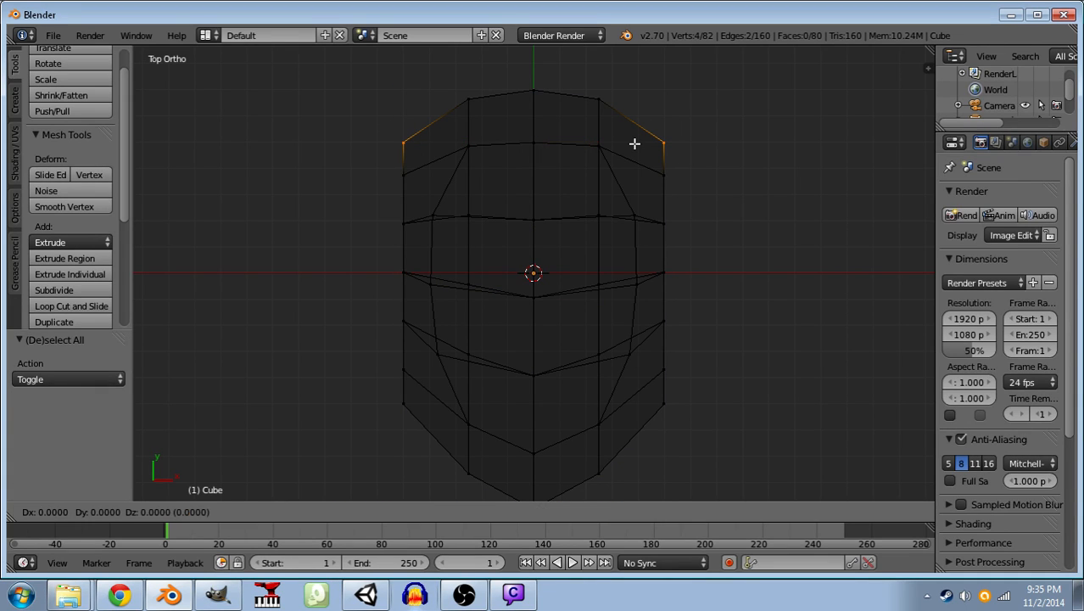
key(y)
click(634, 133)
- Scale the two +Y corner edges inward along X to round that end, and deselect everything
key(s)
key(x)
click(625, 130)
key(a)
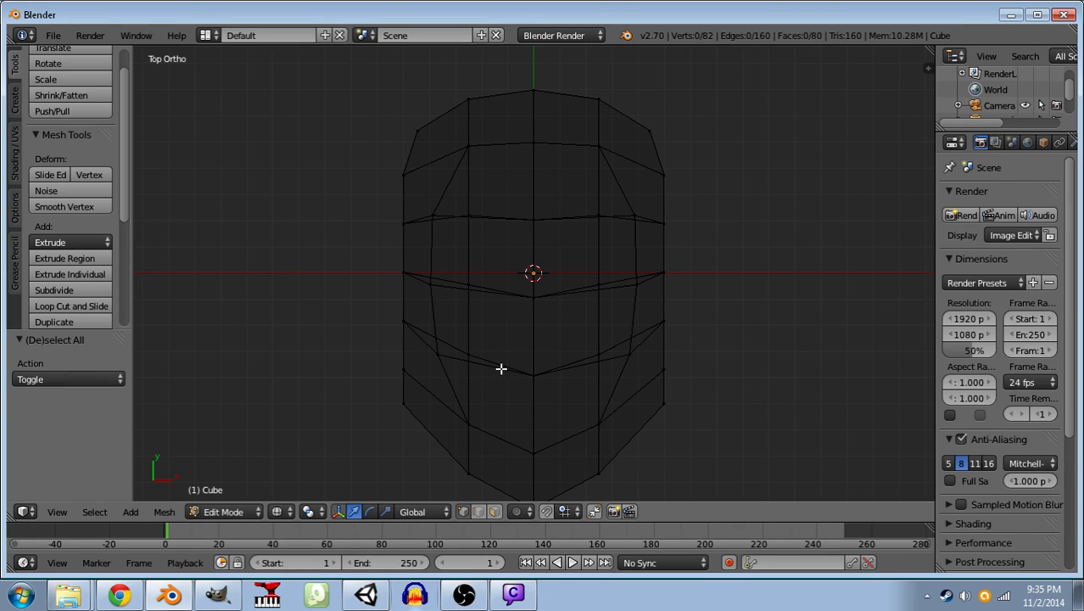
- Select both outer corner edges at the slab's -Y end, move them about -0.058 along Y and scale them to about 0.877 along X
mouse_move(393, 387)
mouse_down()
mouse_move(411, 404)
mouse_move(392, 408)
mouse_move(407, 392)
mouse_move(378, 410)
mouse_up()
key(a)
mouse_move(665, 403)
mouse_down()
mouse_move(653, 394)
mouse_move(683, 402)
mouse_move(624, 410)
mouse_up()
key(g)
key(y)
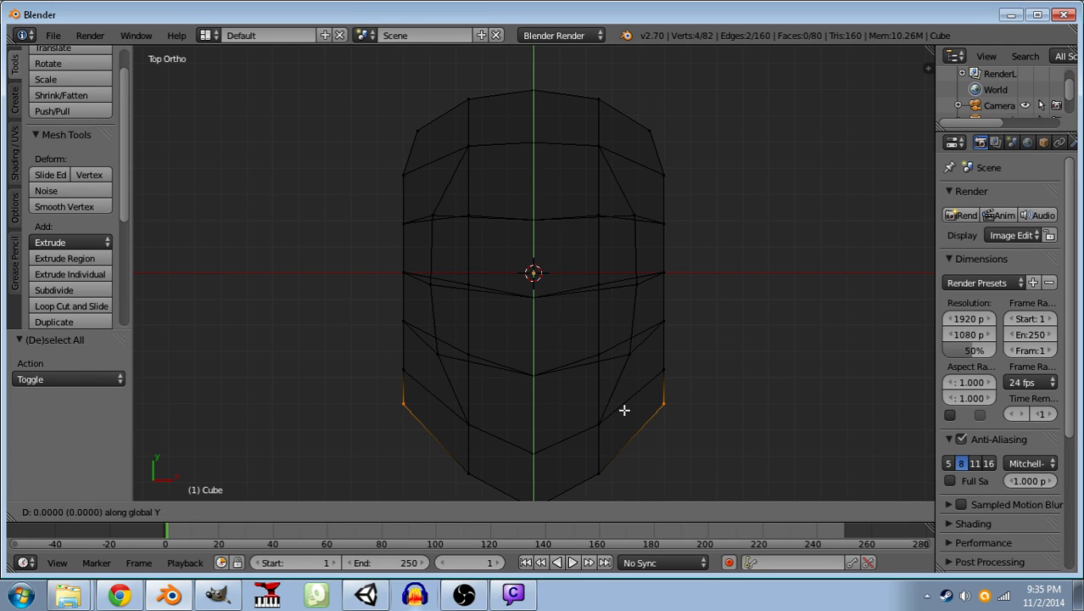
click(624, 422)
key(s)
key(x)
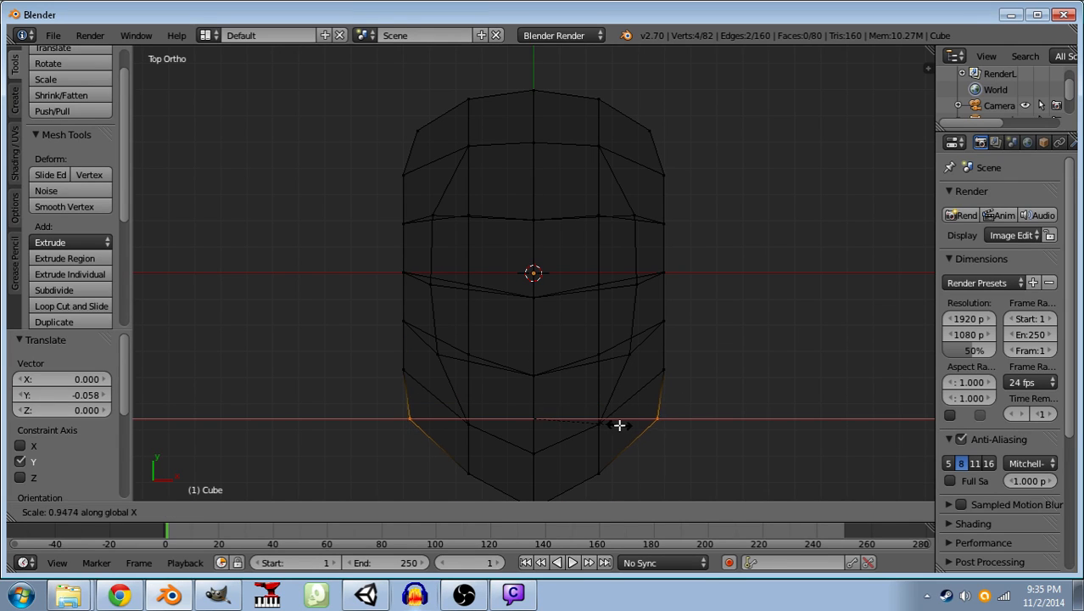
click(613, 425)
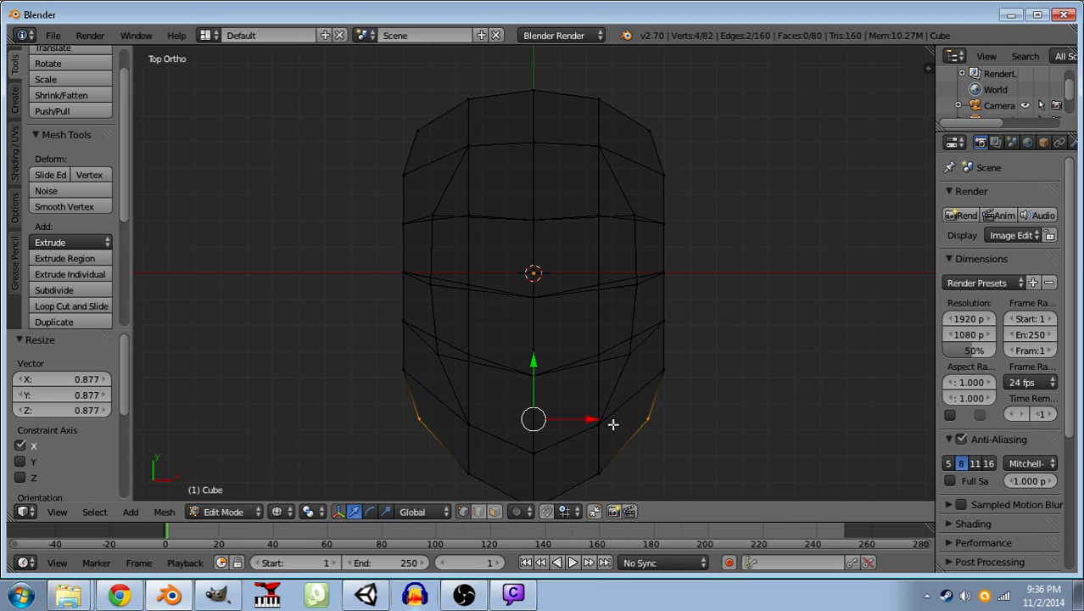
- In front wireframe view, select all vertices on the slab's lengthwise centre line, raise them by 0.05 along Z, and deselect
key(z)
mouse_move(612, 317)
mouse_down()
mouse_move(470, 170)
mouse_move(470, 138)
mouse_move(525, 221)
mouse_move(636, 296)
mouse_move(392, 71)
mouse_move(400, 84)
mouse_move(324, 142)
mouse_up()
click(57, 511)
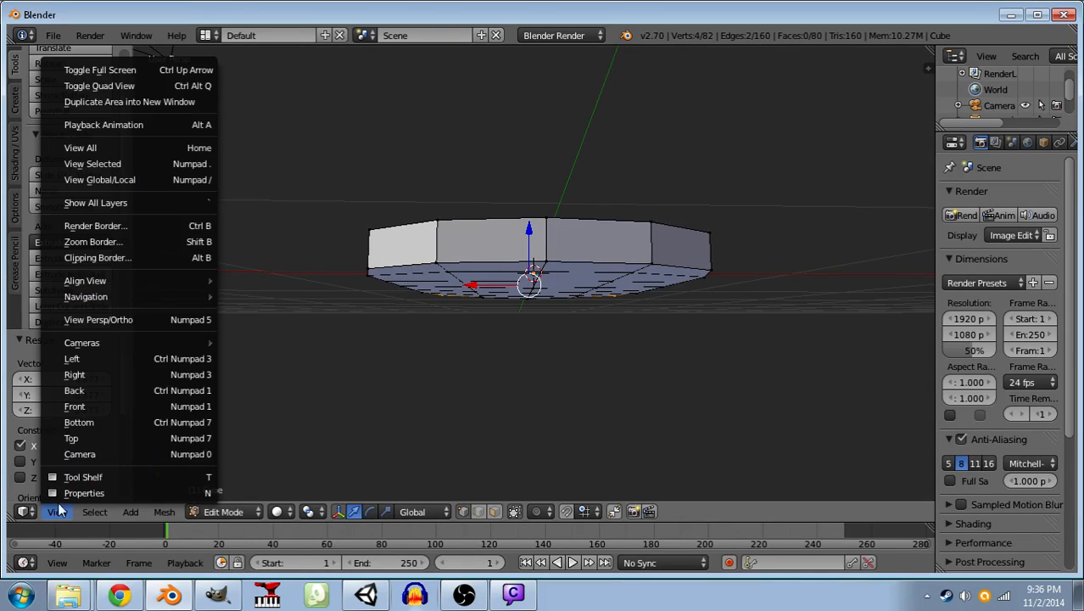
click(81, 406)
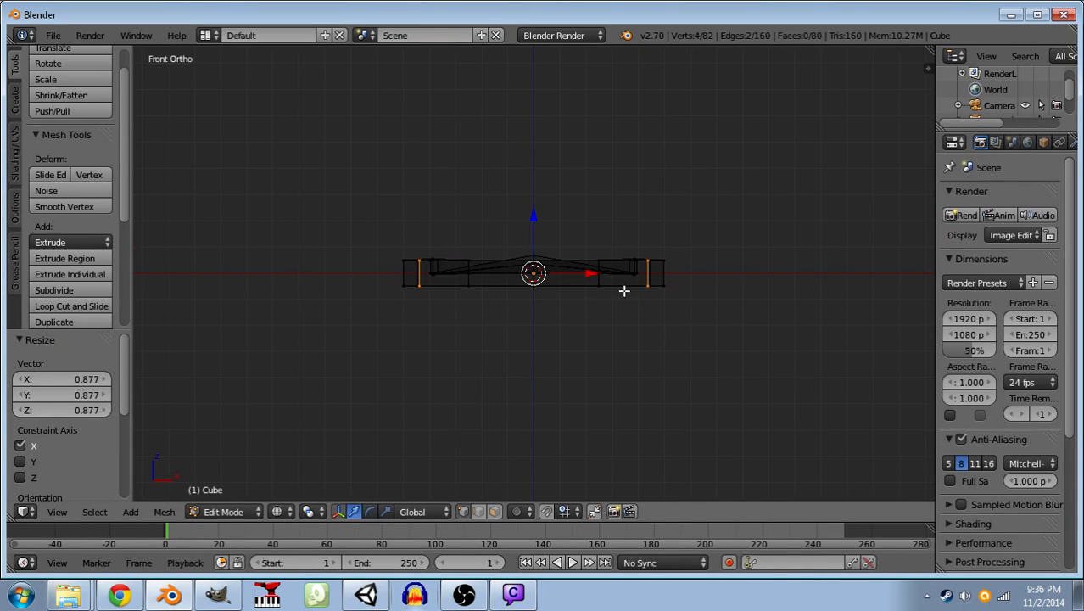
key(a)
scroll(556, 309, up, 5)
scroll(556, 310, up, 2)
scroll(551, 314, down, 2)
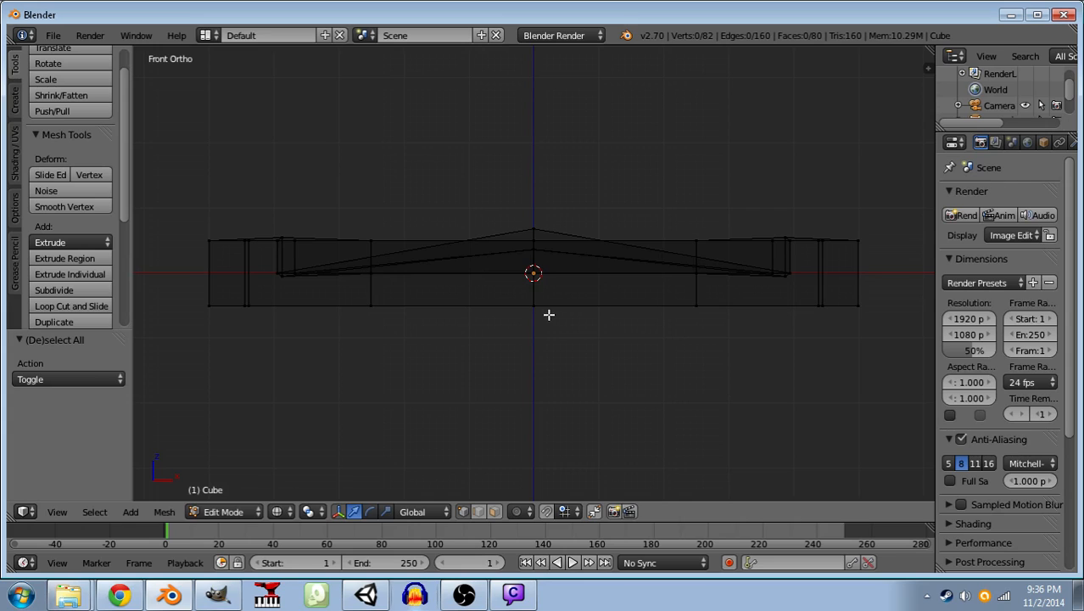
mouse_move(515, 254)
ctrl+mouse_down()
mouse_move(549, 341)
mouse_move(537, 341)
ctrl+mouse_up()
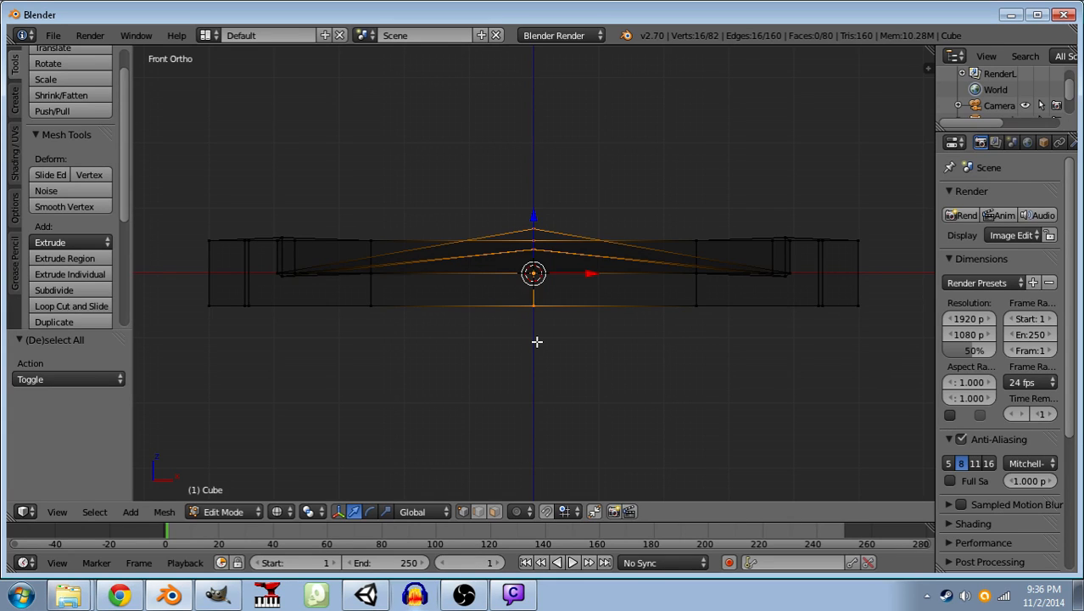
key(g)
key(y)
key(z)
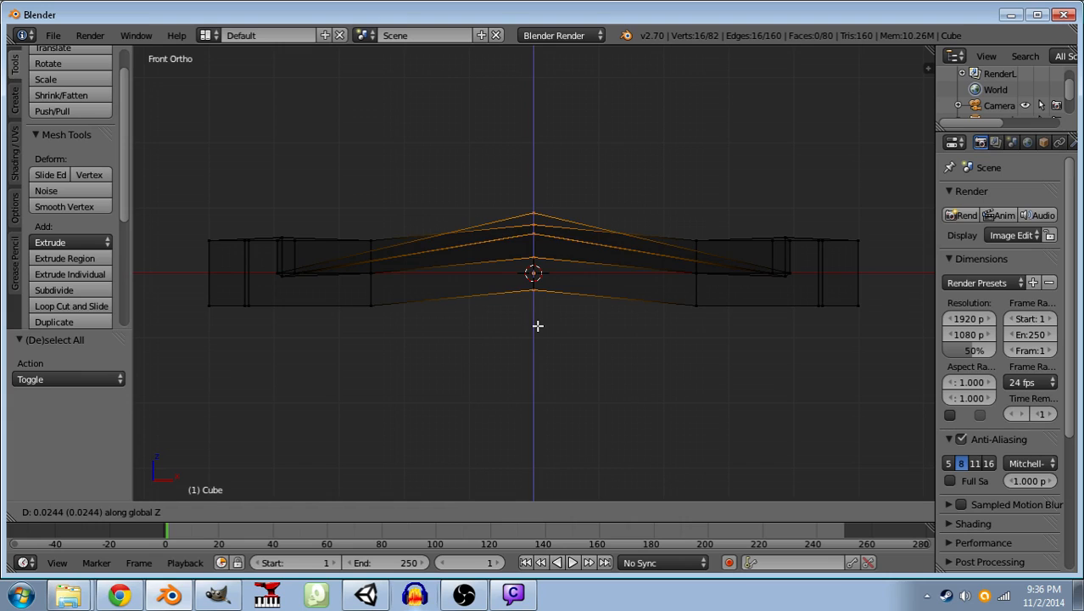
text(0.05)
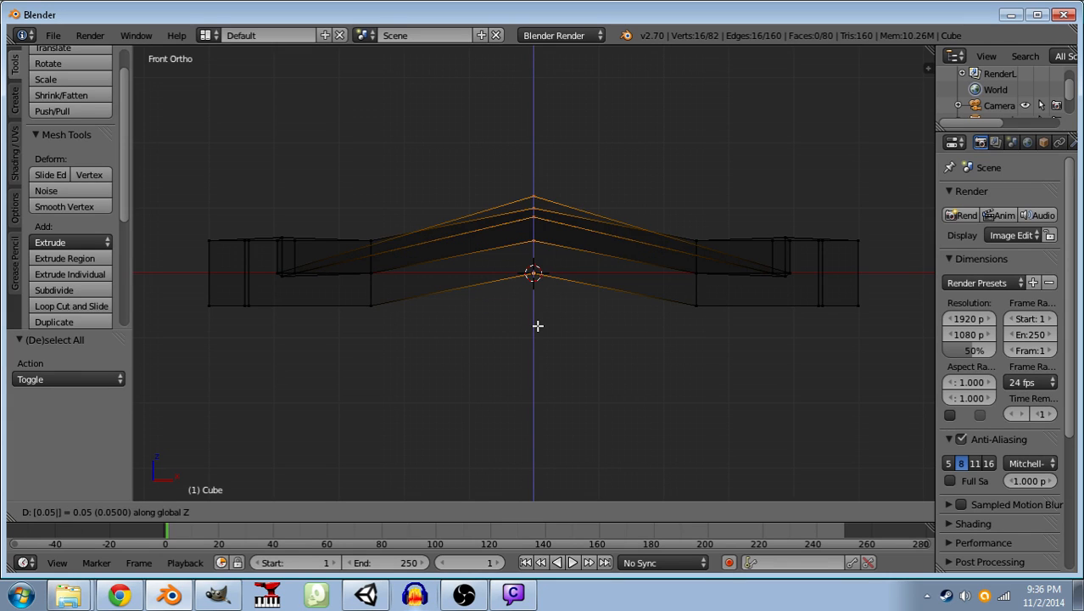
key(Return)
key(a)
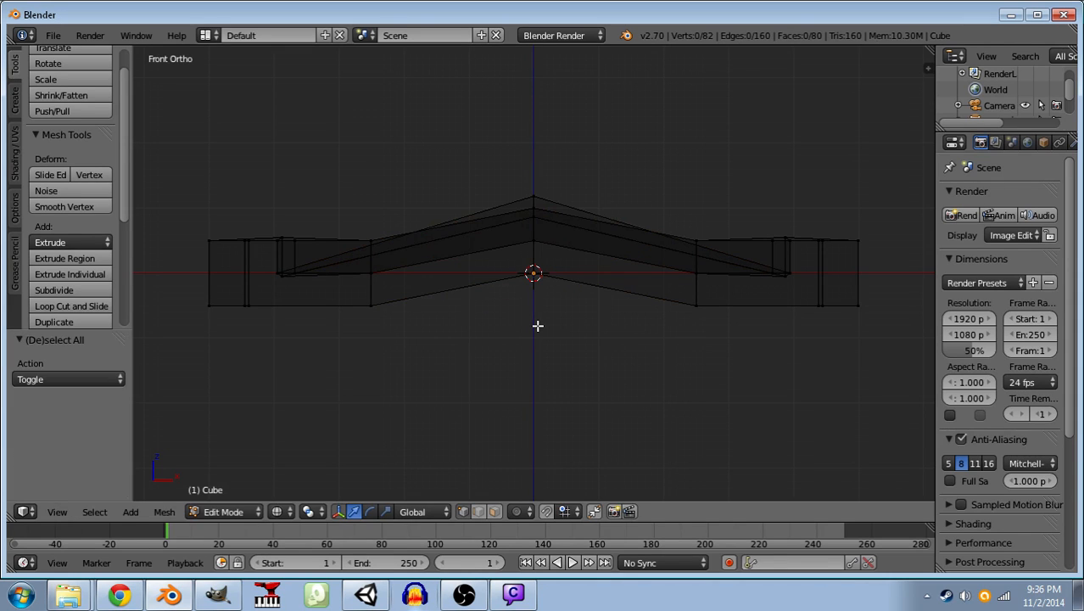
- Select the vertex columns on both sides of the centre line, raise them by 0.03 along Z, and deselect everything
mouse_move(348, 287)
ctrl+mouse_down()
mouse_move(357, 215)
mouse_move(384, 210)
mouse_move(410, 289)
ctrl+mouse_up()
key(e)
click(653, 257)
key(ctrl+z)
mouse_move(653, 251)
ctrl+mouse_down()
mouse_move(774, 240)
mouse_move(646, 343)
ctrl+mouse_up()
key(g)
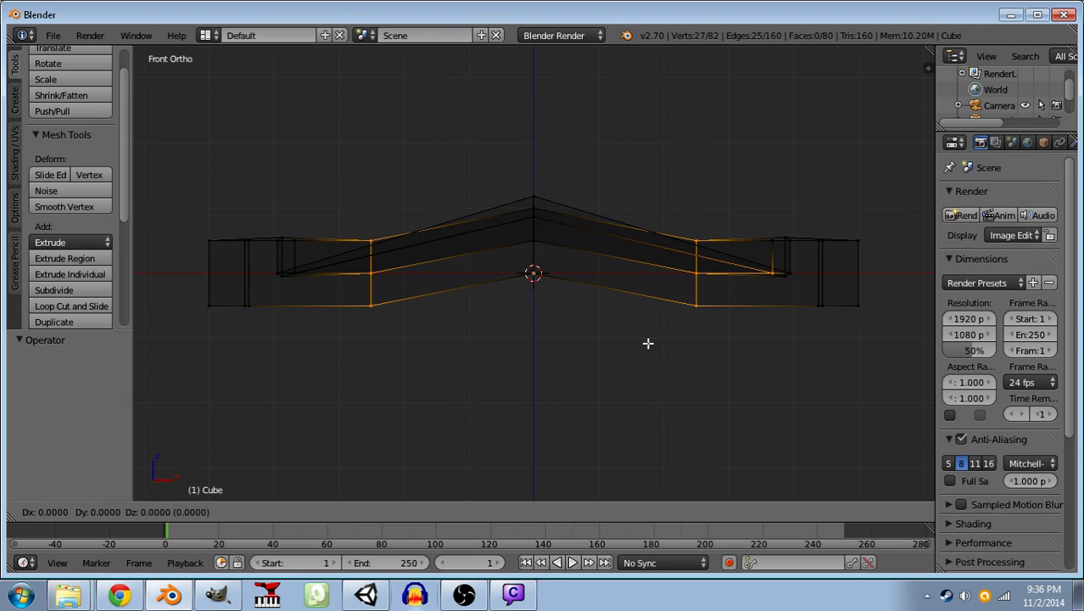
key(z)
text(0.3)
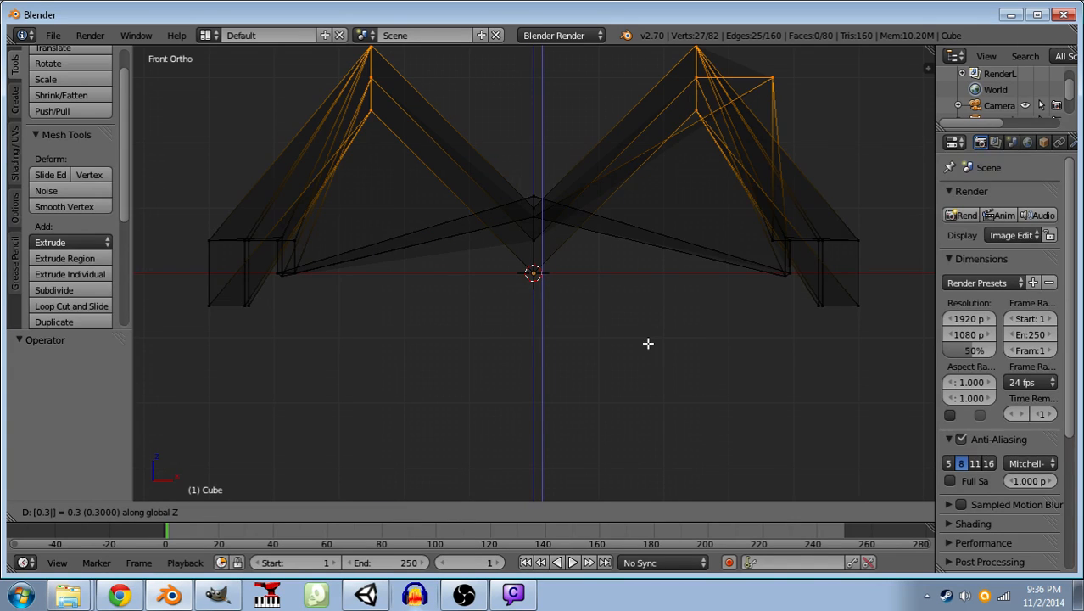
key(BackSpace)
text(03)
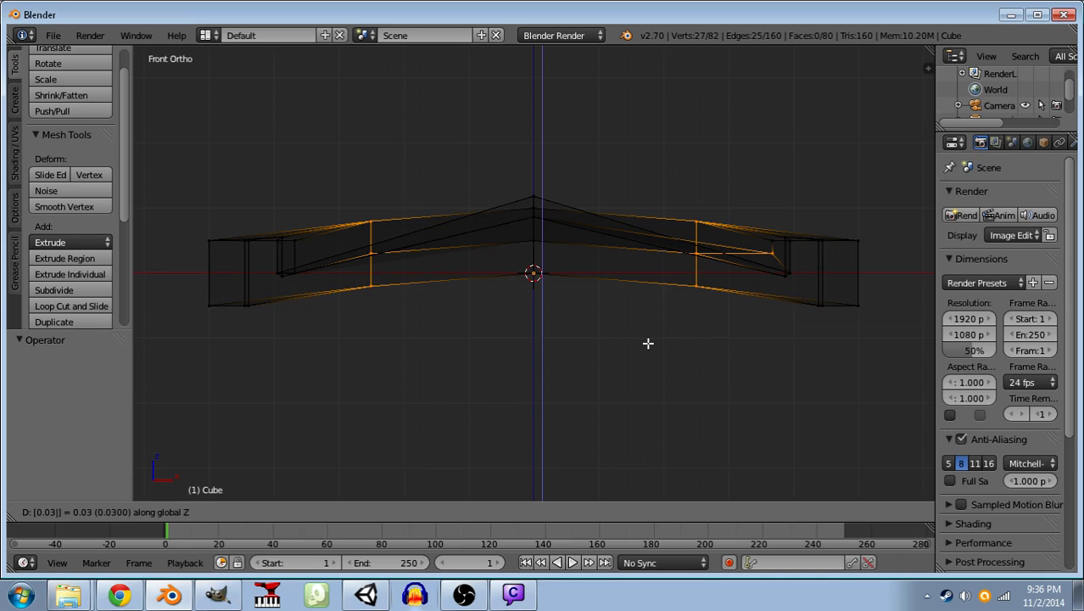
key(Return)
key(a)
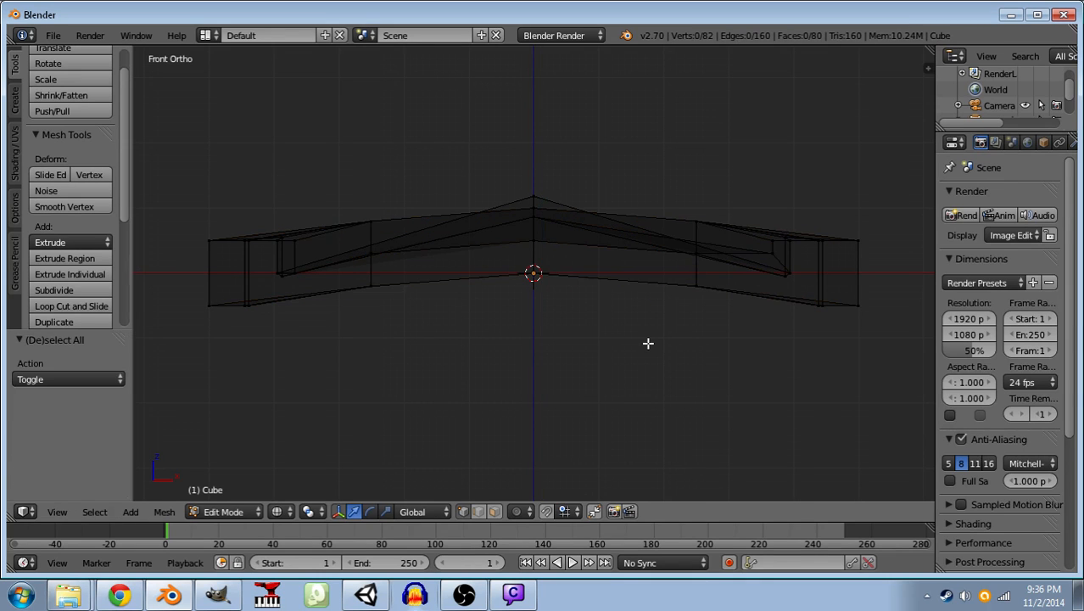
- Return to a solid perspective view and collapse the timeline and outliner areas to enlarge the 3D view and properties editor
mouse_move(570, 273)
mouse_down()
mouse_move(555, 363)
mouse_move(505, 382)
mouse_up()
key(z)
scroll(557, 356, down, 5)
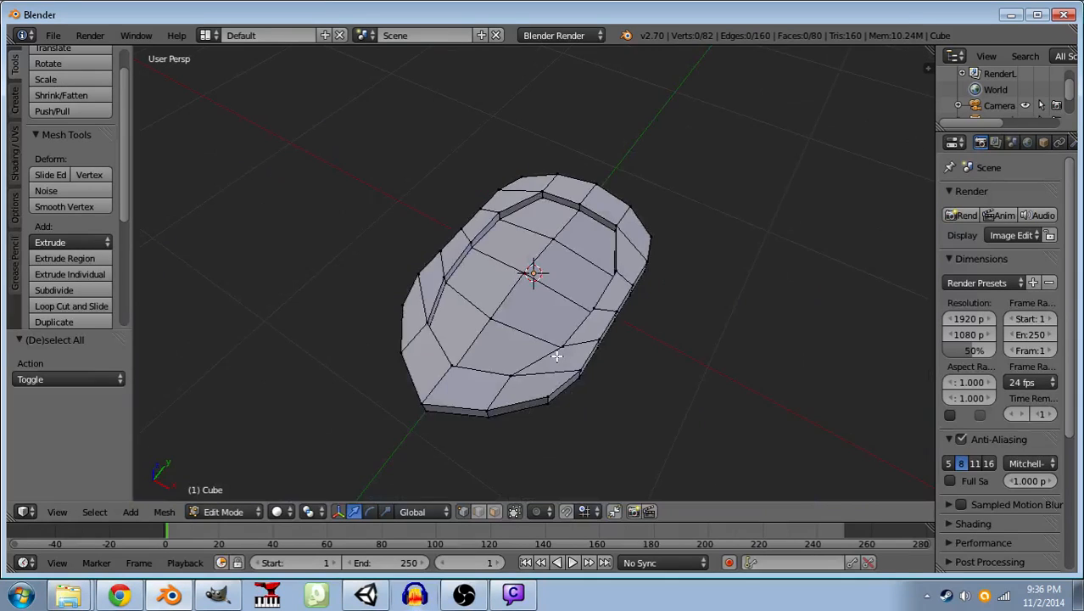
drag(568, 356, 611, 308)
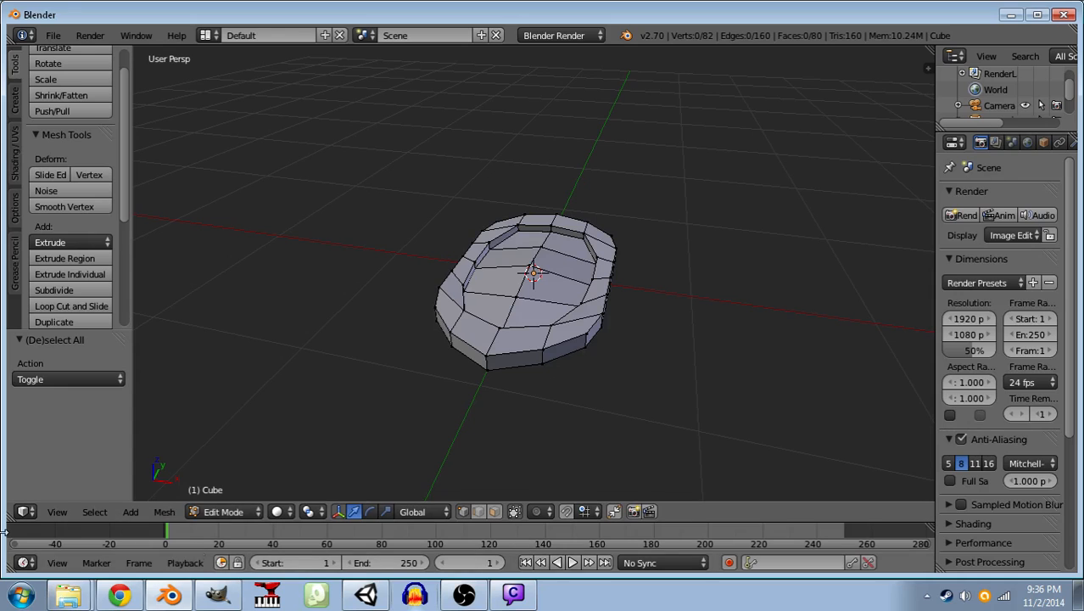
drag(8, 524, 11, 564)
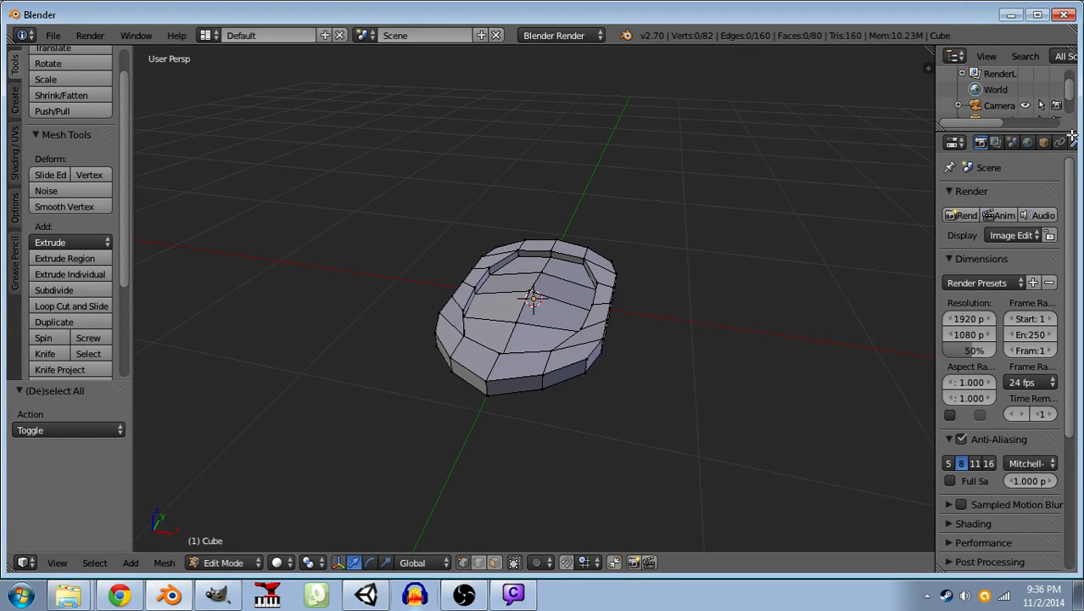
drag(1073, 134, 1070, 47)
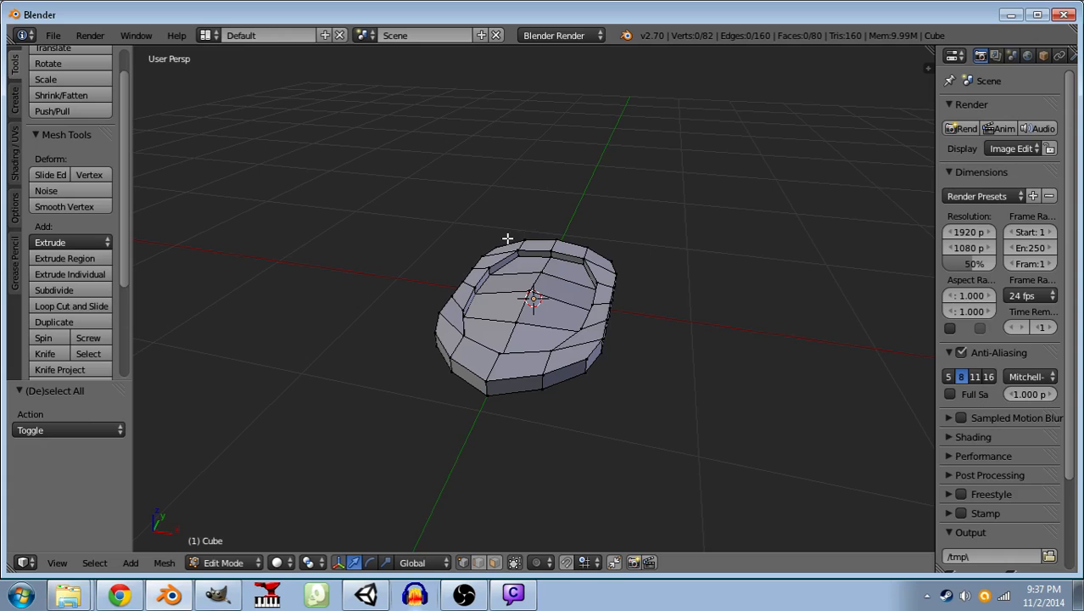
- Examine the recess floor and wall vertices up close, and check the slab's overall shape in Object Mode
drag(500, 324, 514, 371)
scroll(514, 371, up, 5)
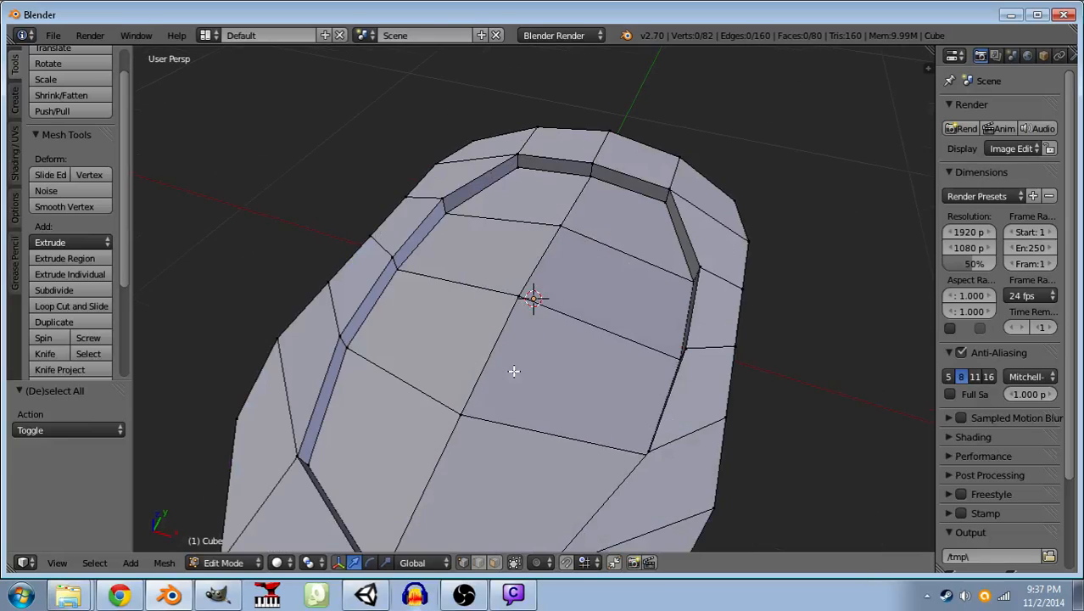
scroll(424, 272, down, 4)
drag(556, 277, 715, 325)
right_click(374, 269)
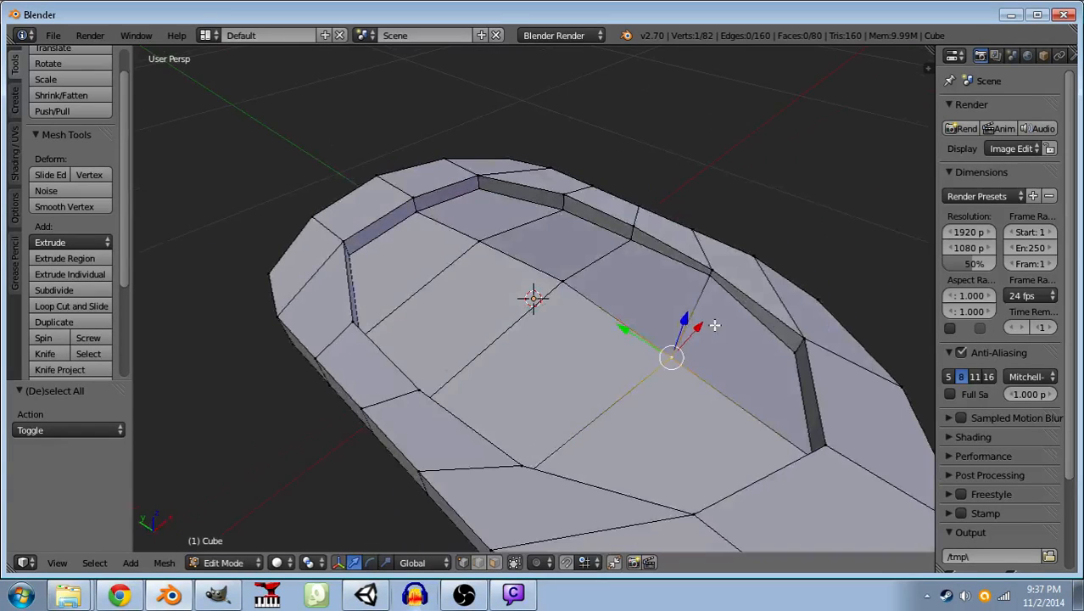
right_click(712, 270)
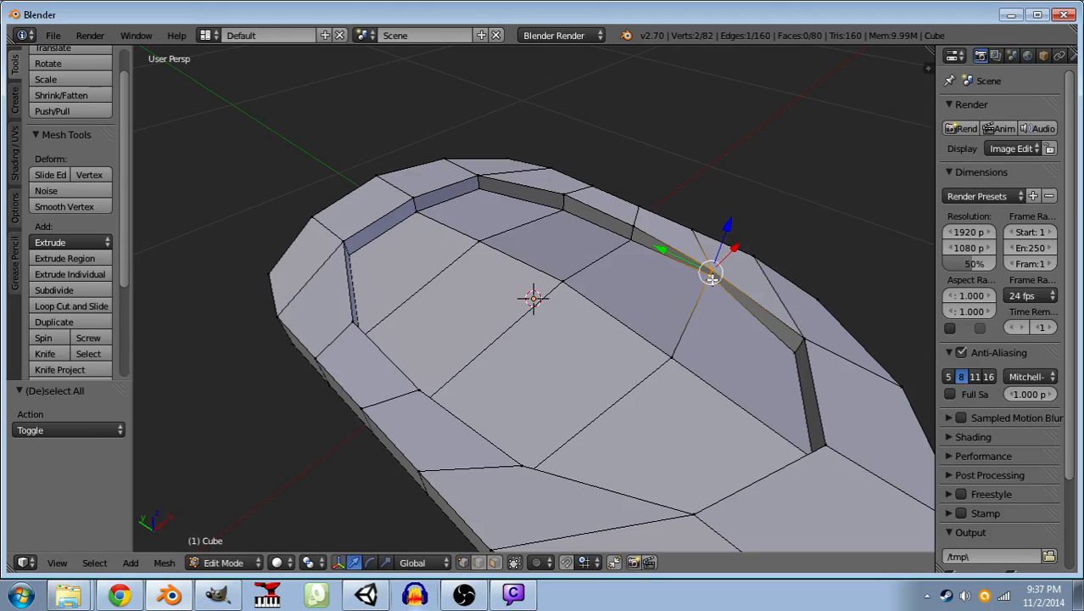
key(Tab)
drag(778, 285, 603, 227)
- Select the whole slab mesh in Edit Mode, apply smooth shading to it, and view the result in Object Mode
key(Tab)
key(a)
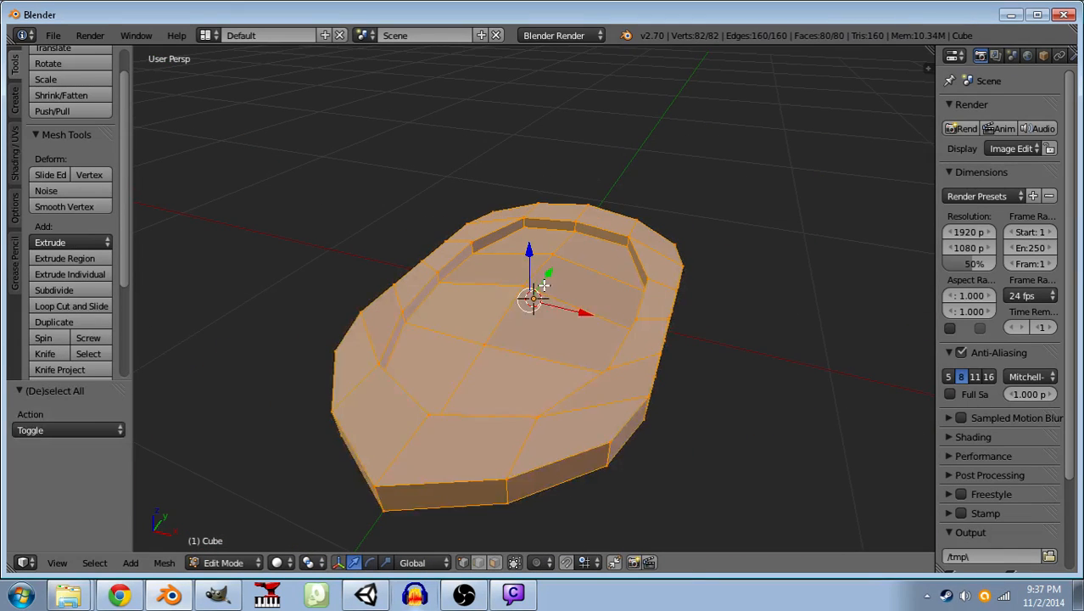
scroll(73, 289, down, 2)
scroll(74, 289, up, 3)
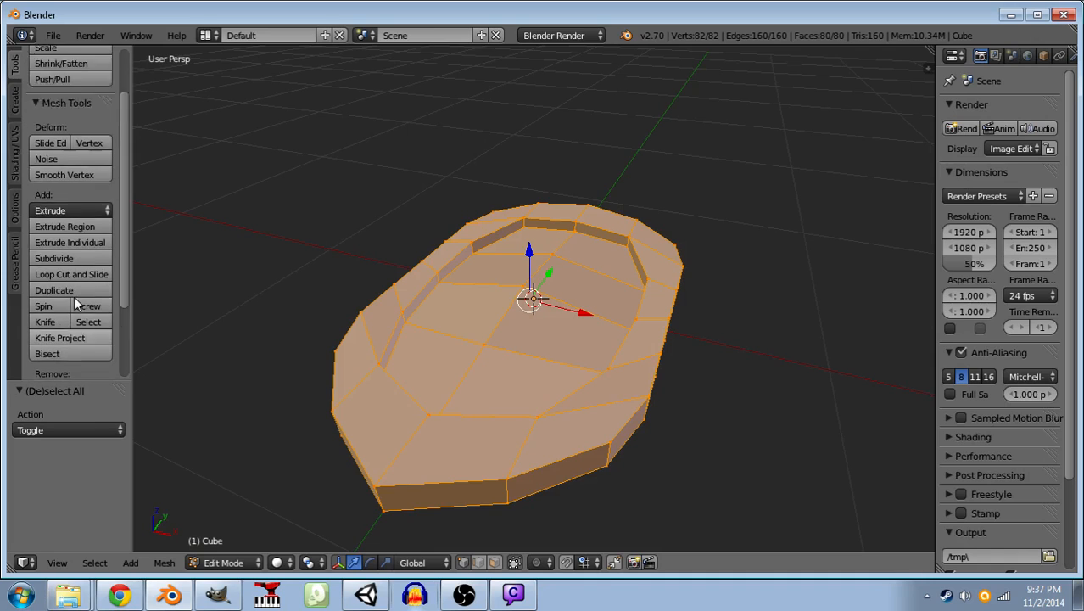
click(15, 158)
click(51, 95)
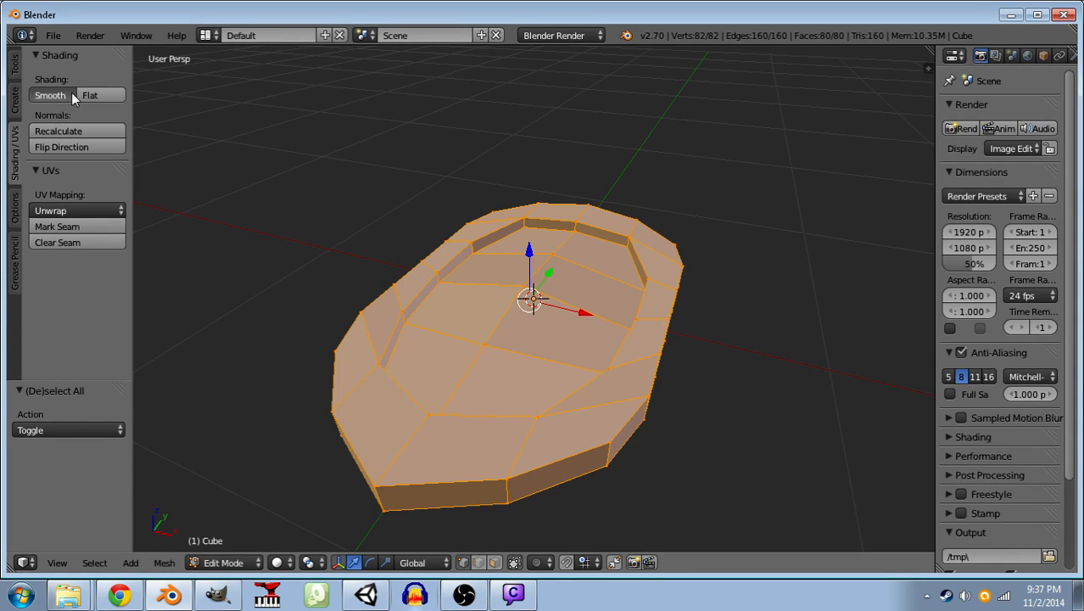
key(Tab)
drag(662, 311, 600, 246)
drag(560, 250, 599, 291)
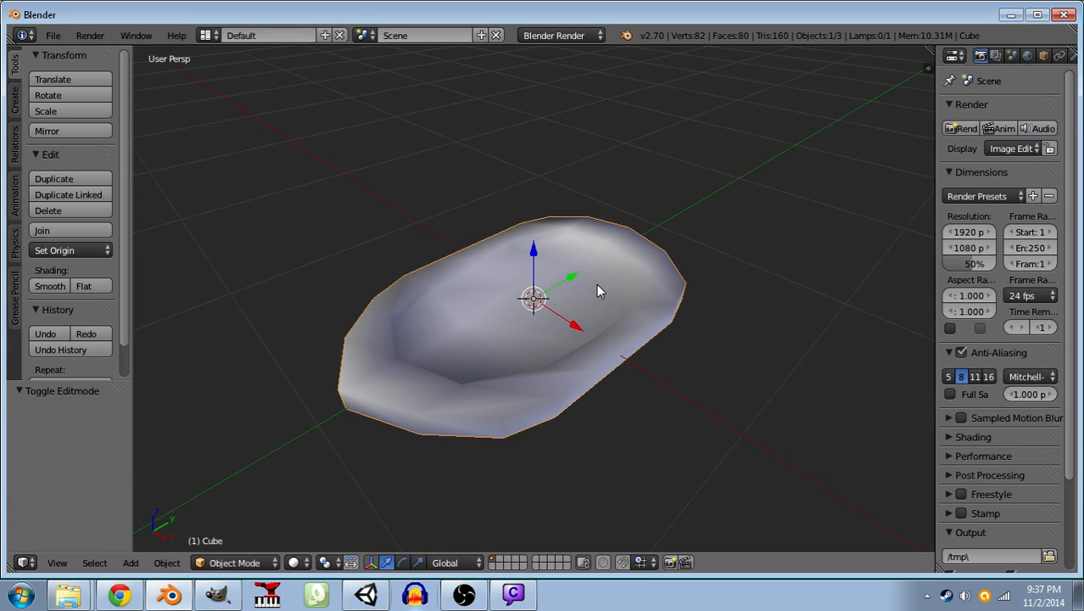
- Open the stream's chat window, read the latest messages, and minimise it again
click(513, 594)
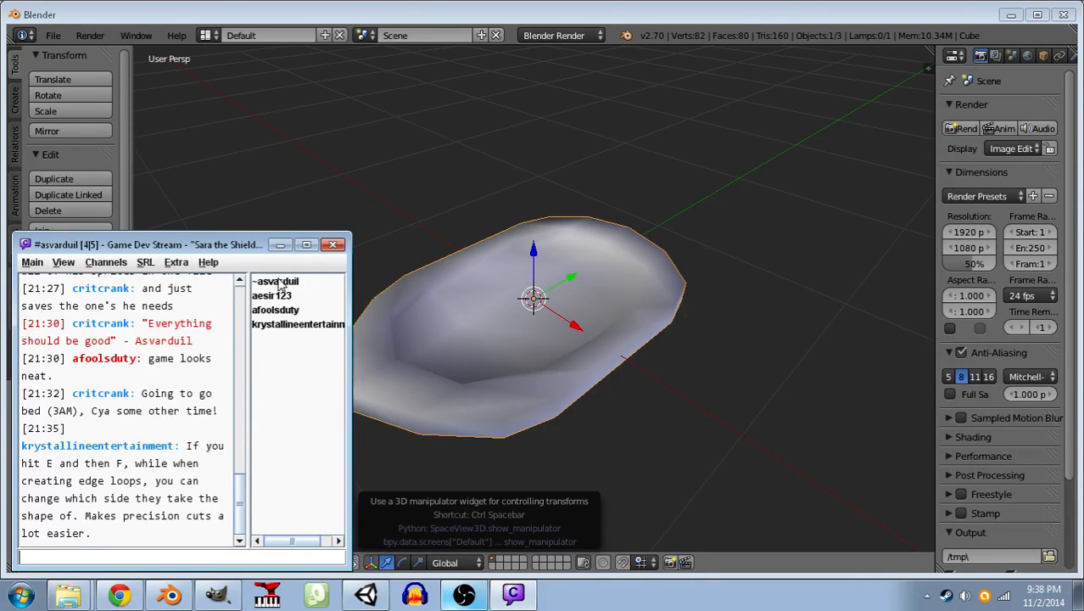
click(280, 246)
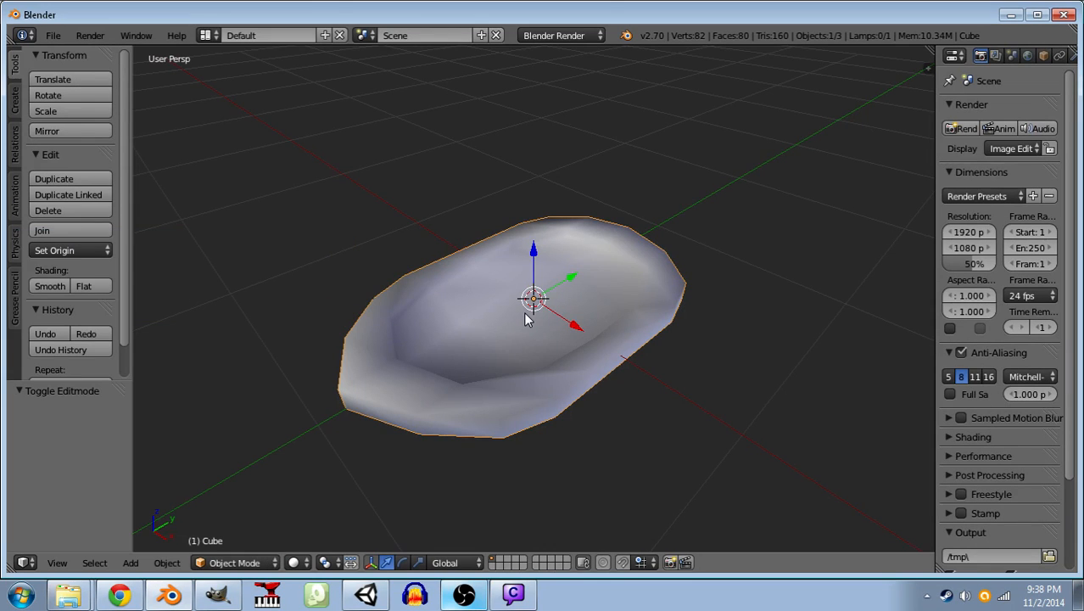
- In Edit Mode, select the two recess-floor vertices on either side of the middle one along the centre line and raise them by 0.01 along Z
mouse_move(525, 317)
mouse_down()
mouse_move(446, 256)
mouse_move(536, 299)
mouse_up()
key(Tab)
scroll(499, 256, up, 5)
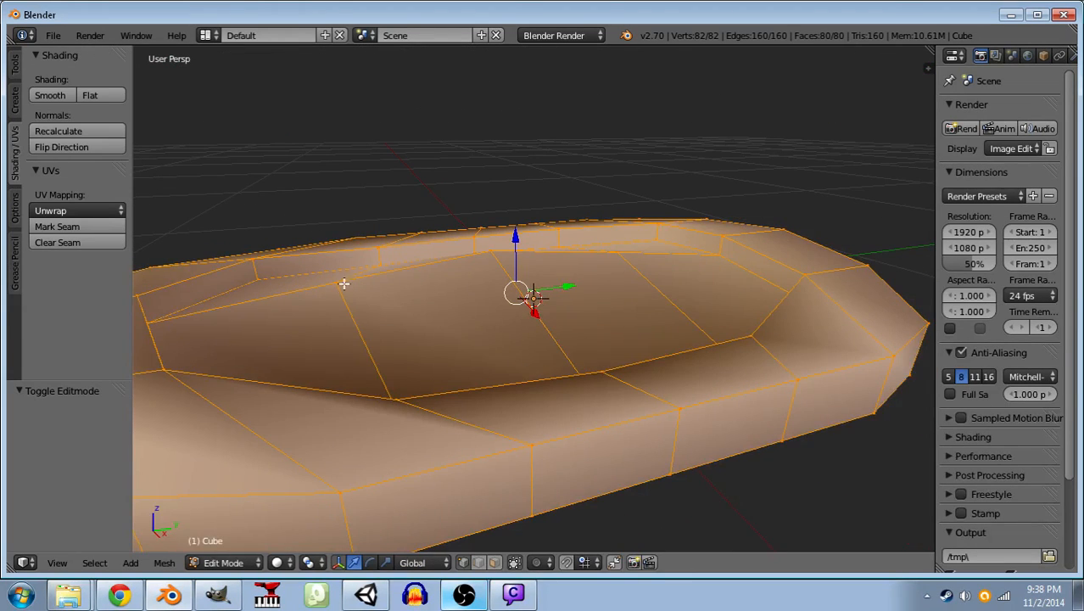
right_click(336, 282)
shift+right_click(632, 255)
key(g)
key(z)
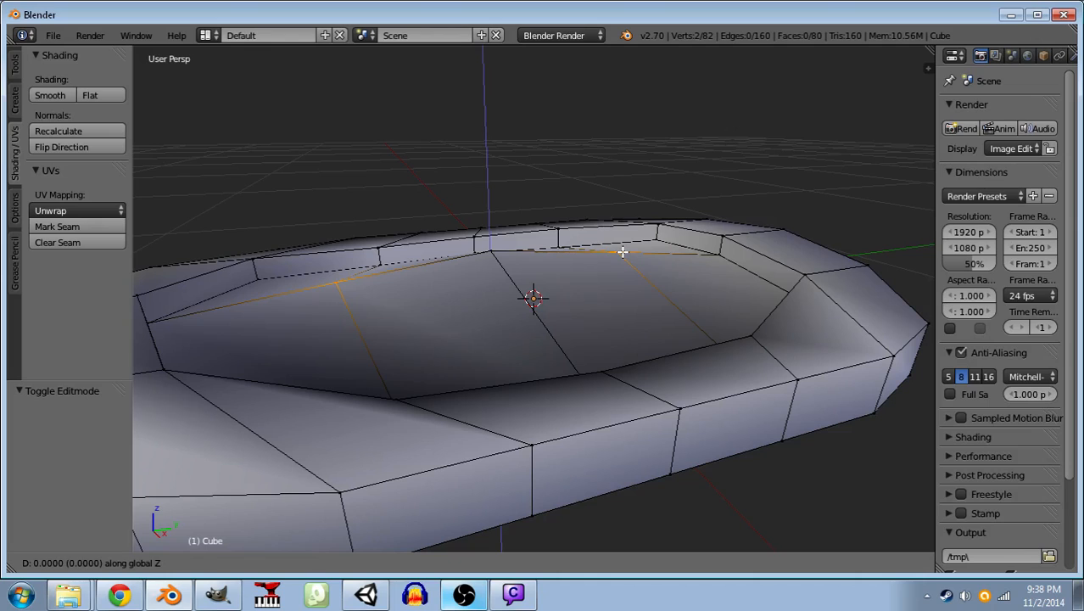
text(0.01)
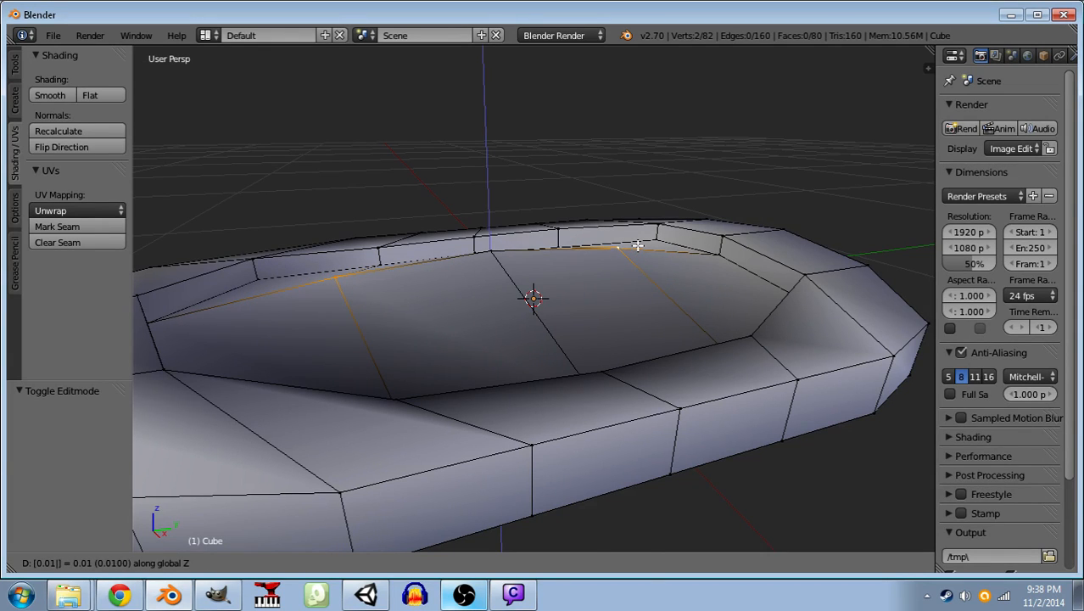
key(Return)
- Examine the curvature of the recess floor in Object Mode, from directly above, and from a low angle in Edit Mode
scroll(672, 370, down, 3)
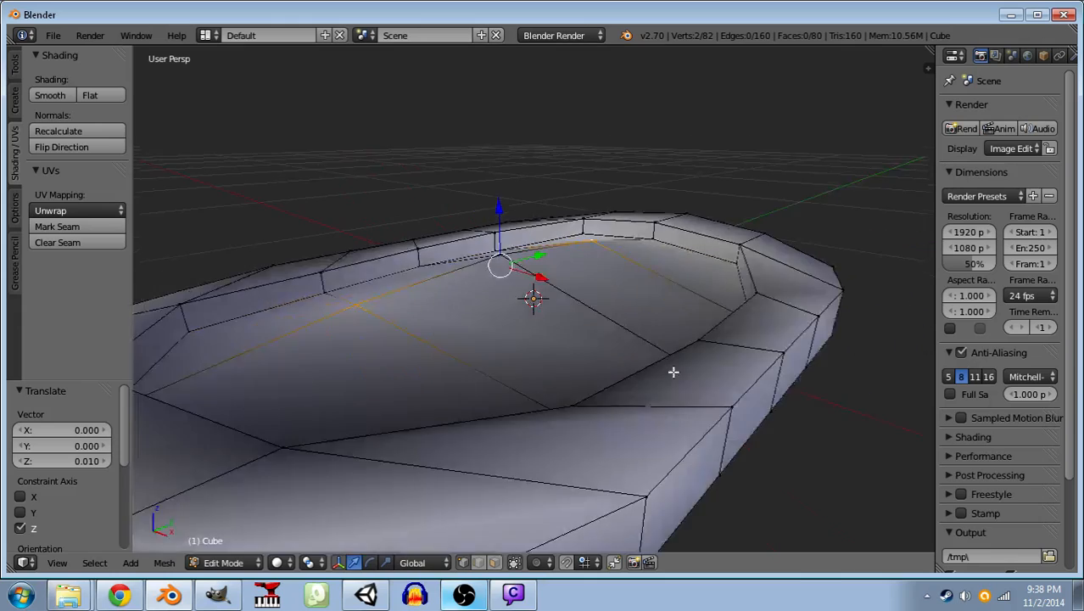
key(Tab)
scroll(674, 349, down, 5)
drag(631, 270, 670, 399)
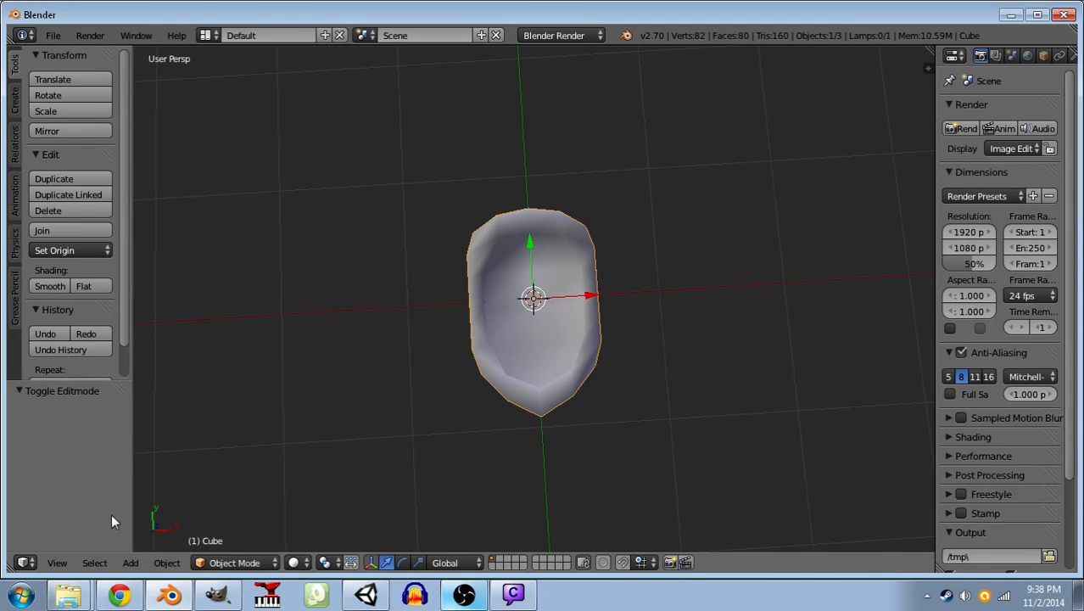
click(59, 564)
click(85, 489)
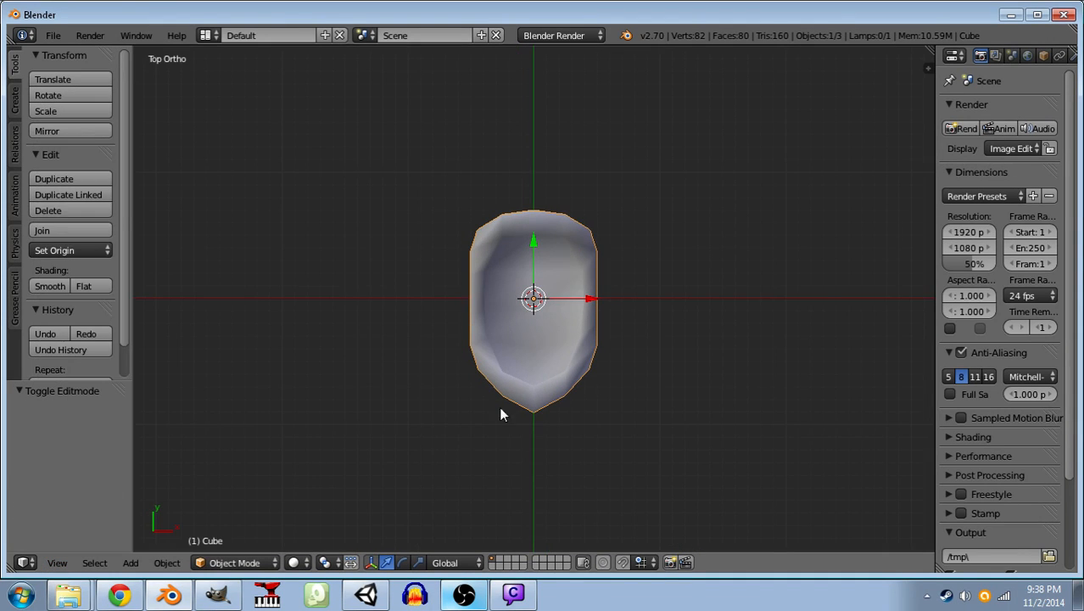
key(Tab)
scroll(559, 320, up, 5)
scroll(559, 319, up, 1)
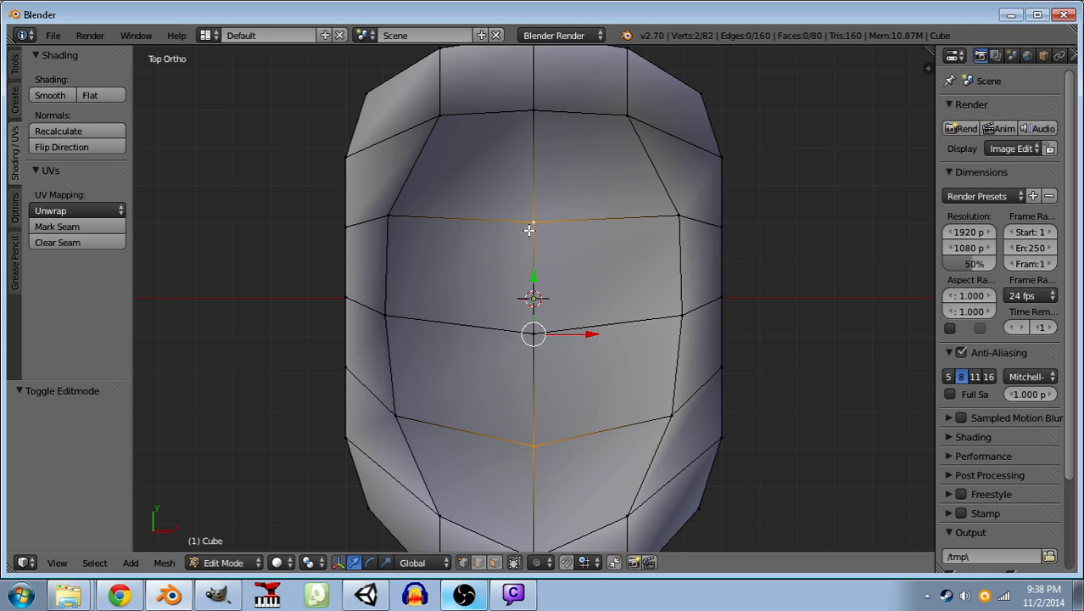
drag(548, 323, 392, 151)
drag(303, 311, 494, 338)
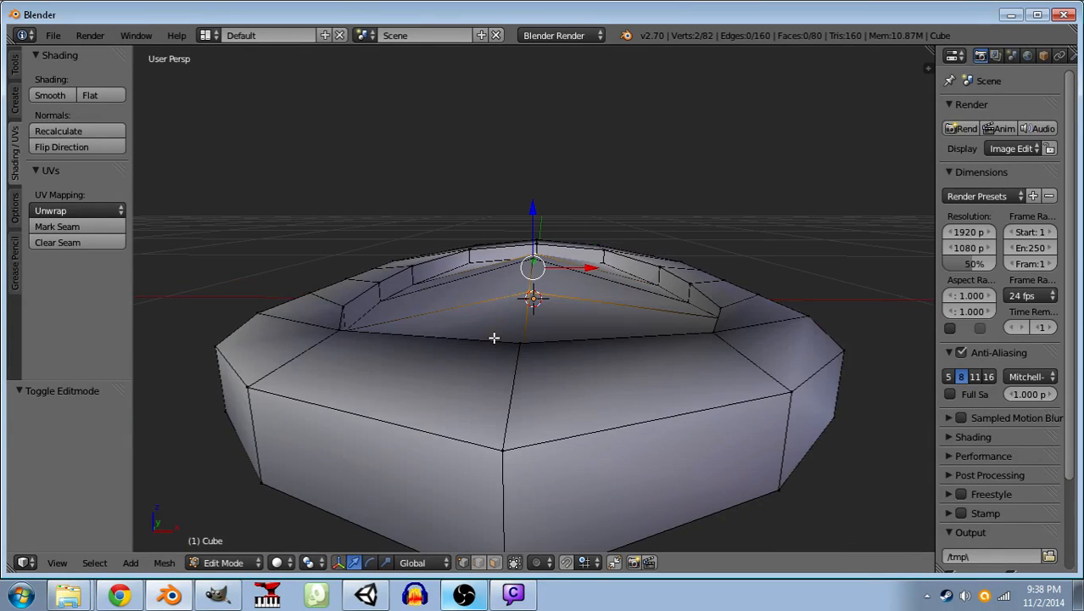
- Select the slab's entire upper outer edge loop and lower it by 0.05 along Z
right_click(507, 451)
shift+right_click(782, 391)
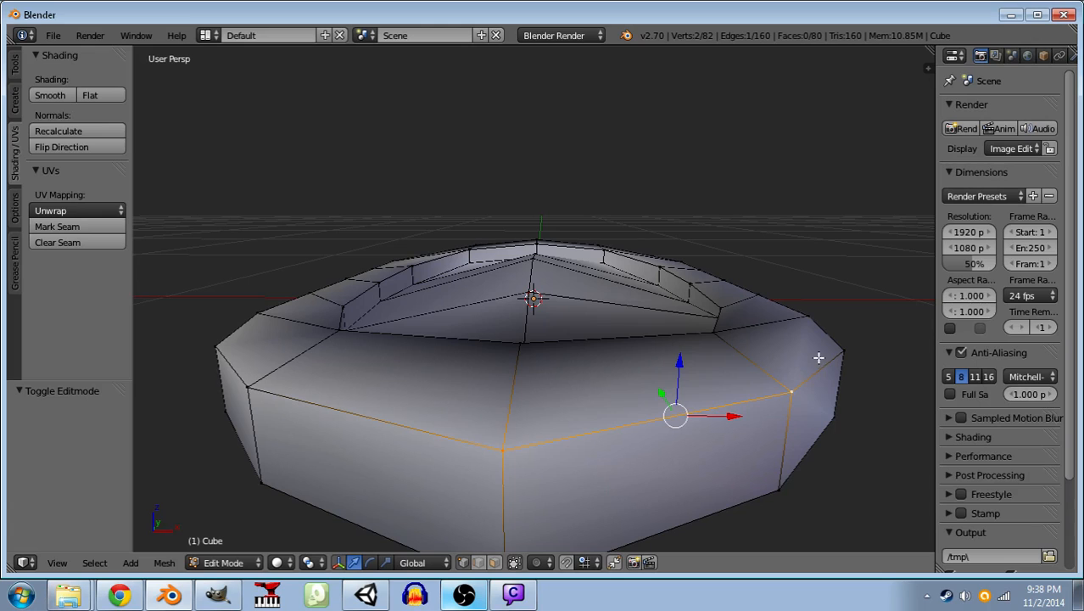
alt+right_click(818, 379)
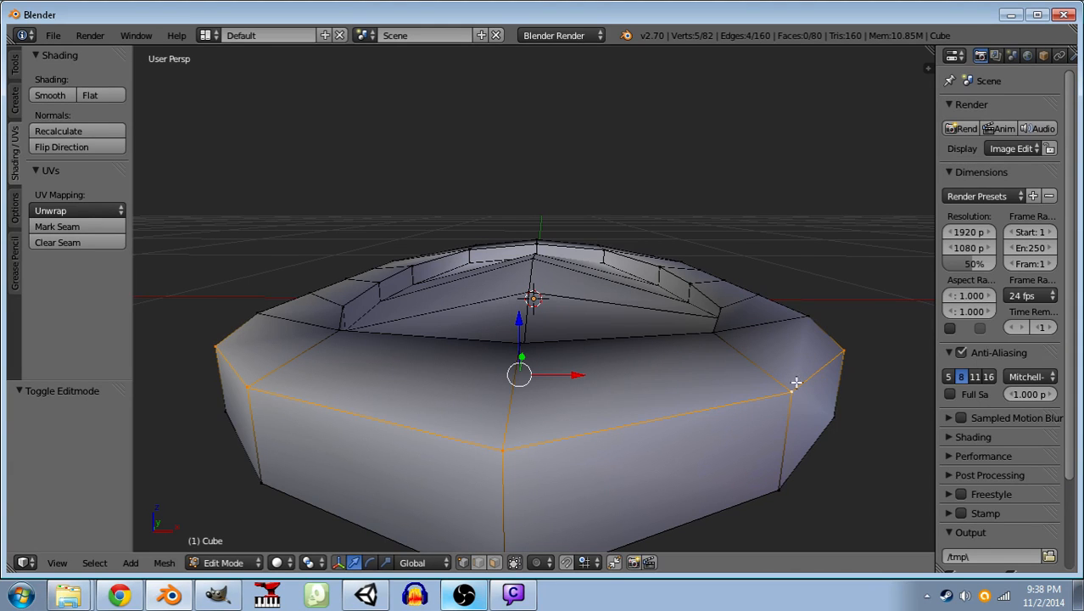
drag(714, 351, 635, 390)
alt+shift+right_click(655, 457)
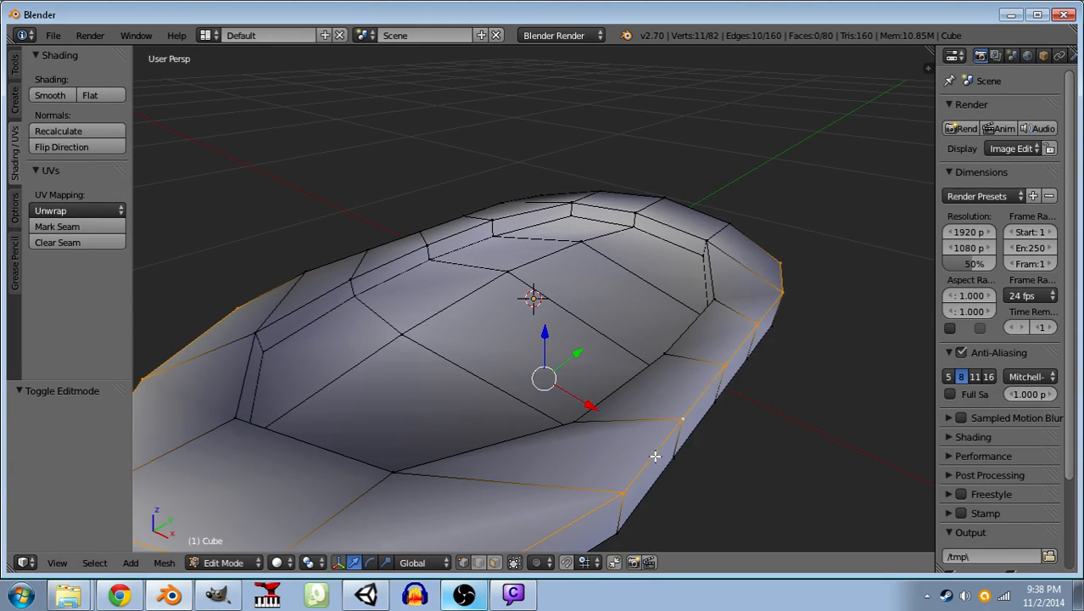
alt+shift+right_click(321, 264)
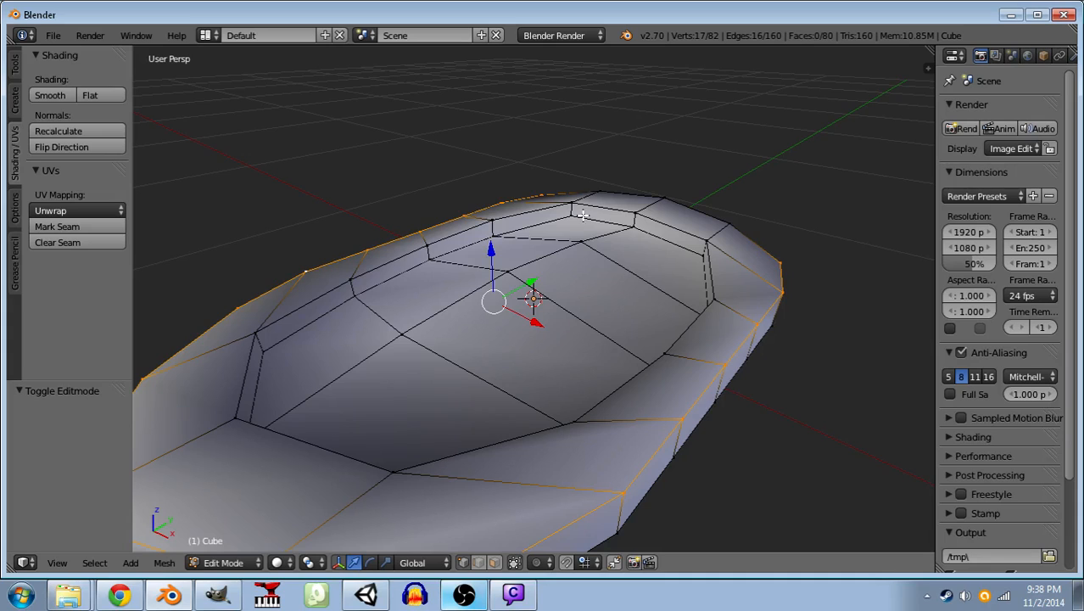
alt+shift+right_click(614, 188)
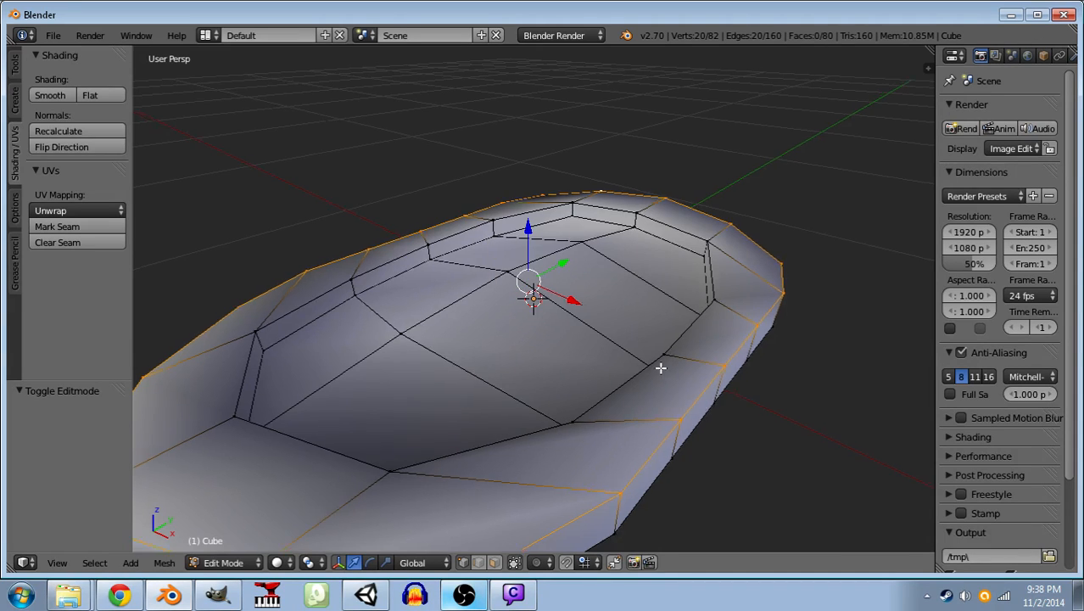
drag(664, 375, 566, 331)
text(gz0.0)
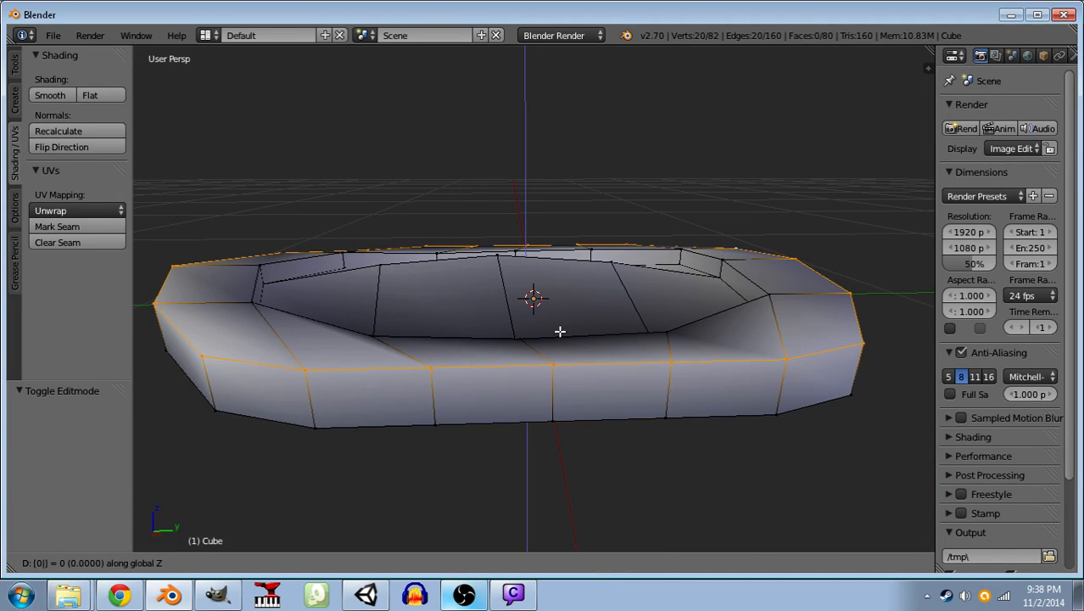
text(05)
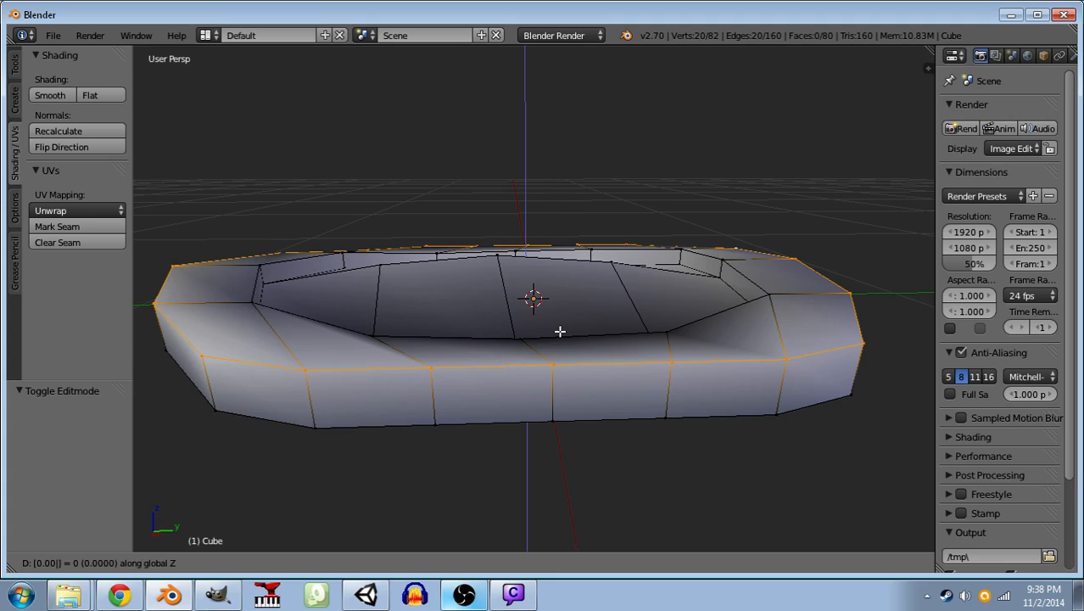
key(minus)
key(BackSpace)
key(BackSpace)
text(5)
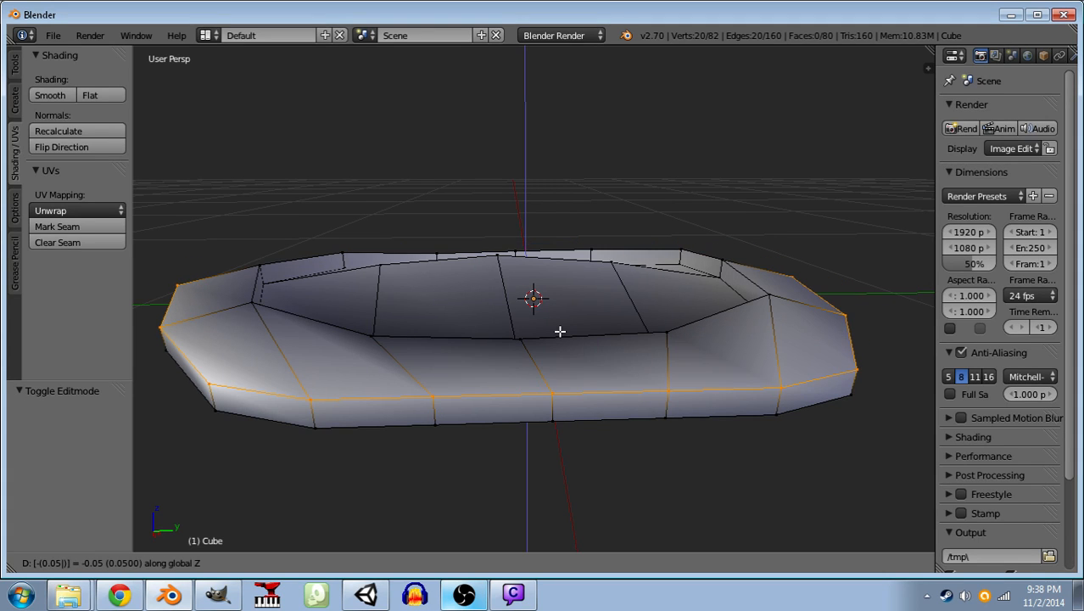
key(Return)
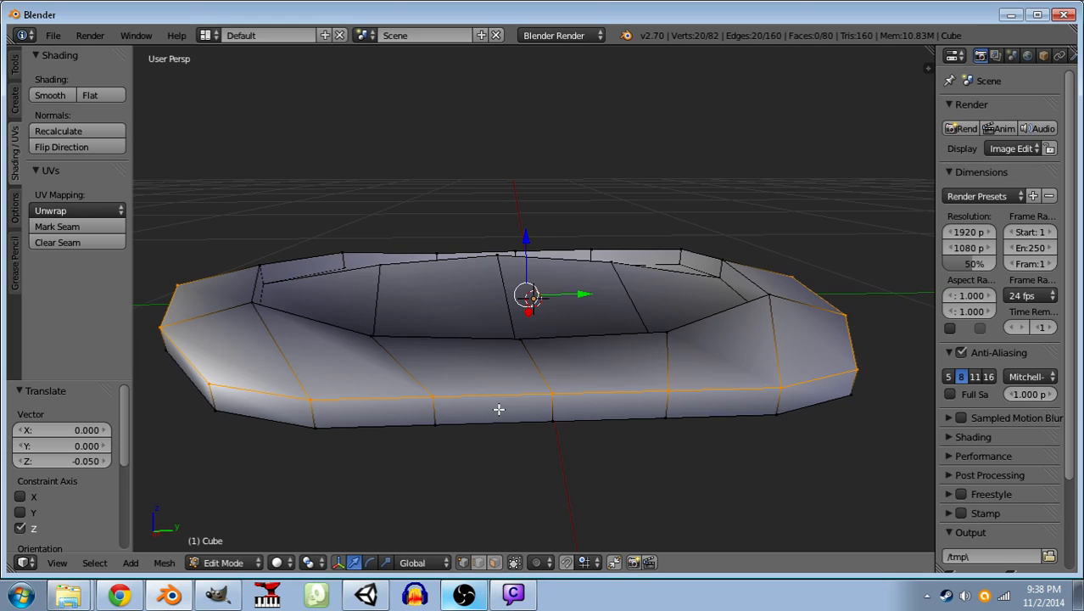
- Examine the slab's sloped rim and smooth shading in Object Mode from several angles, both at a distance and up close
drag(499, 408, 486, 366)
key(Tab)
drag(333, 392, 548, 400)
scroll(548, 400, down, 5)
drag(529, 245, 615, 284)
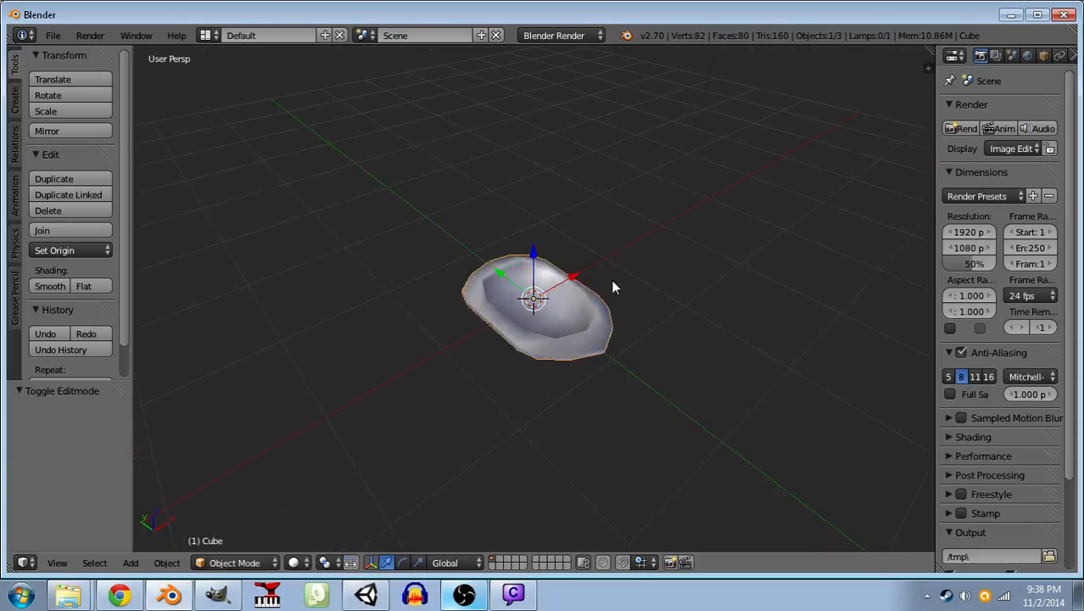
scroll(548, 307, up, 6)
mouse_move(554, 315)
mouse_down()
mouse_move(392, 261)
mouse_move(406, 194)
mouse_move(663, 228)
mouse_move(670, 293)
mouse_move(488, 311)
mouse_up()
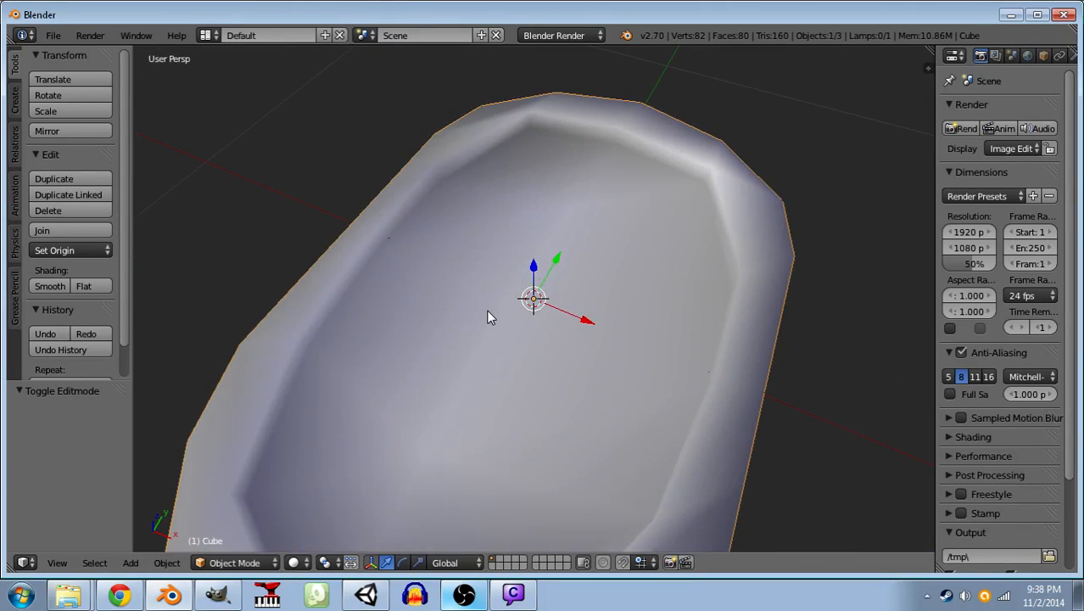
- Back in Edit Mode, clear the selection and select the recess floor's border edges around the rounded end and along both sides
key(Tab)
scroll(559, 289, down, 3)
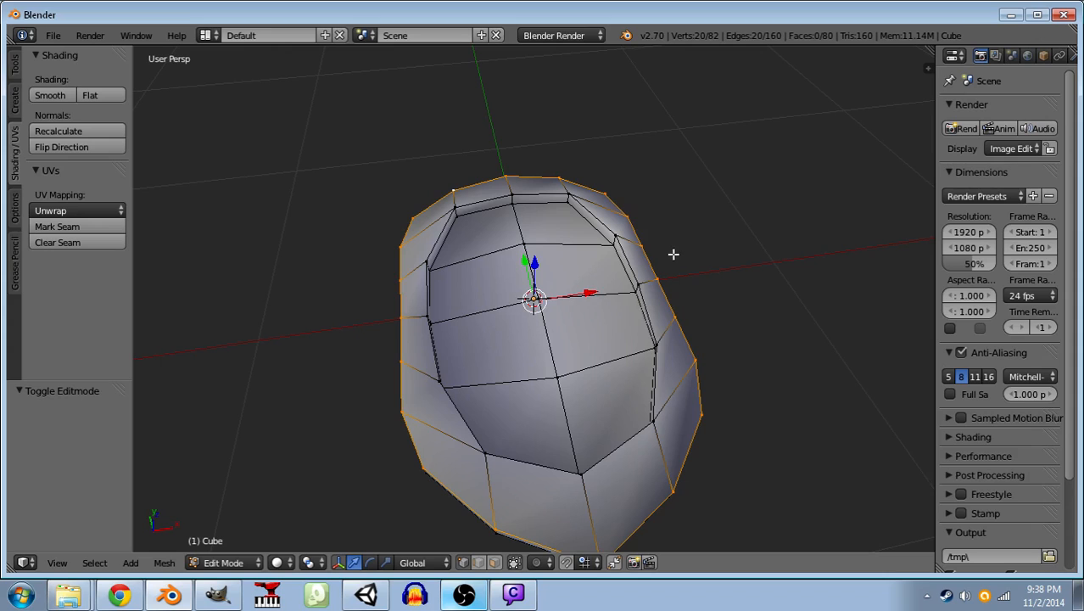
key(a)
scroll(569, 267, up, 5)
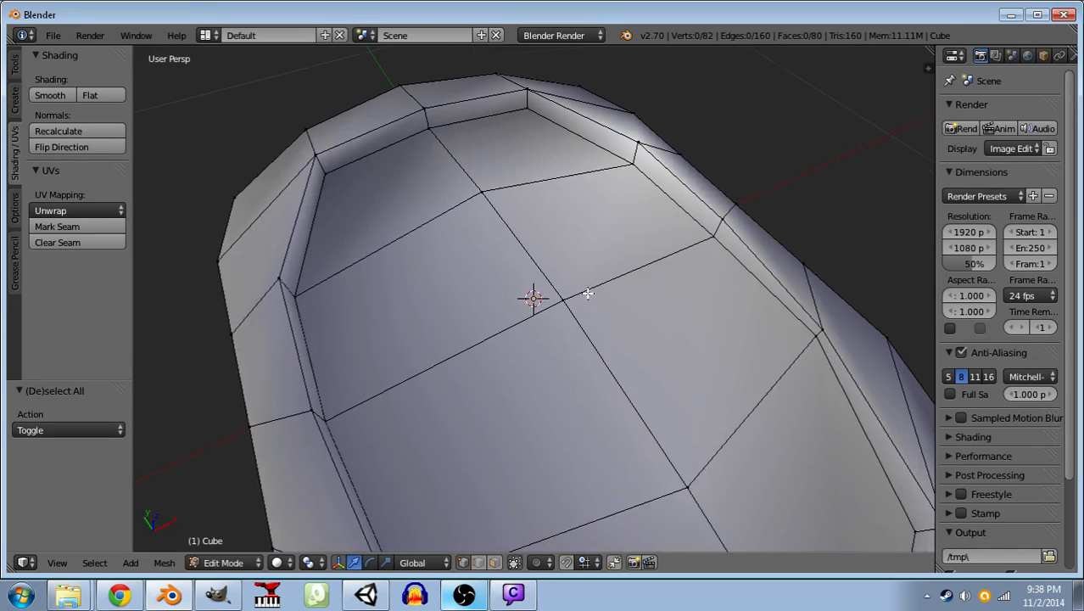
alt+right_click(380, 151)
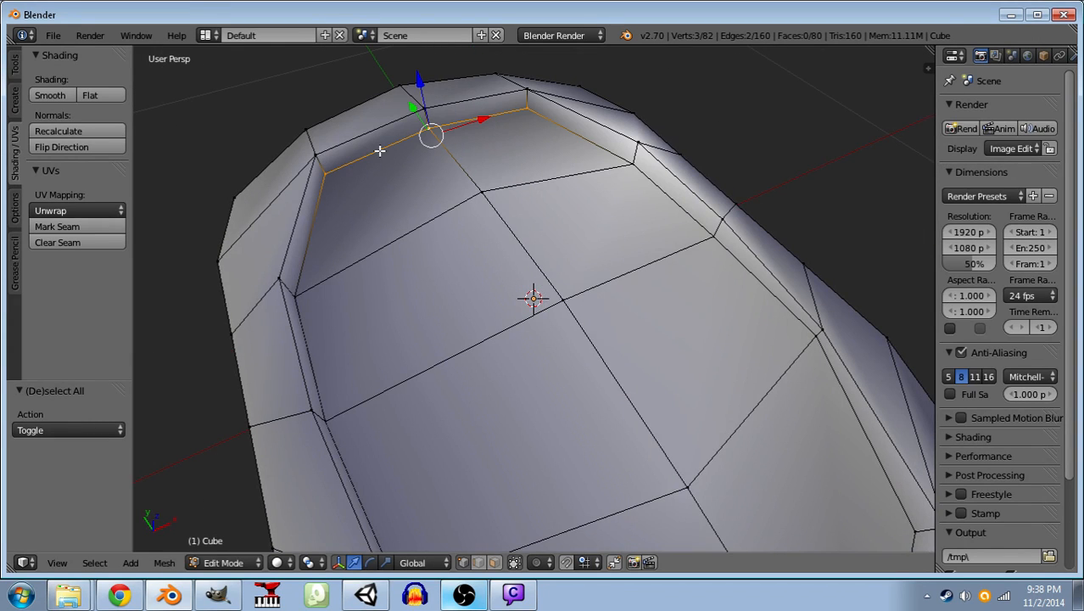
alt+shift+right_click(585, 136)
alt+shift+right_click(309, 240)
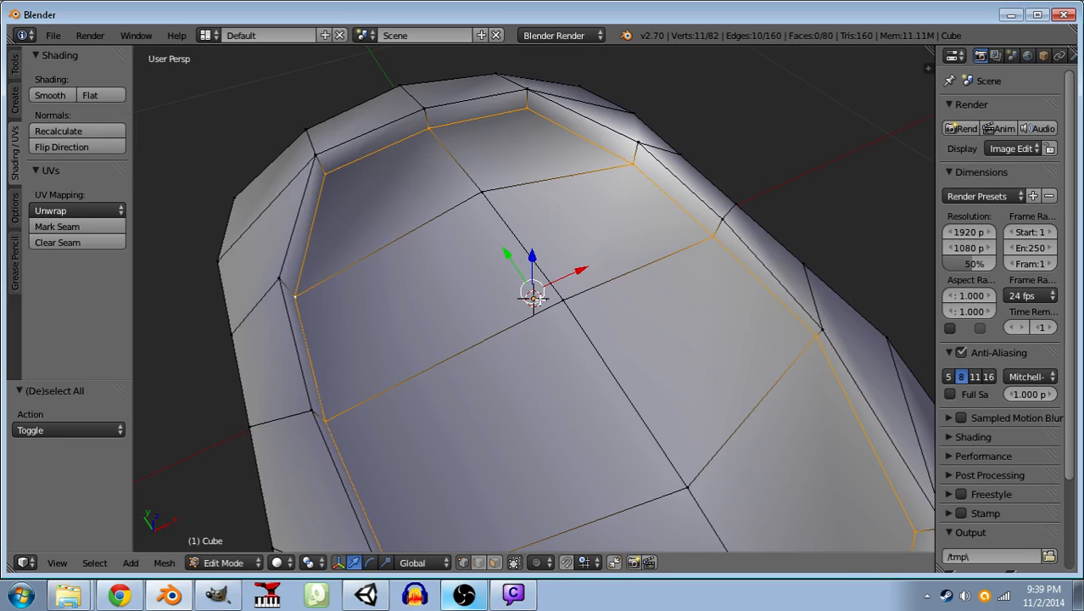
- Add the remaining wall-side edges of the recess floor's border to the current edge selection
scroll(535, 297, down, 4)
scroll(770, 298, up, 3)
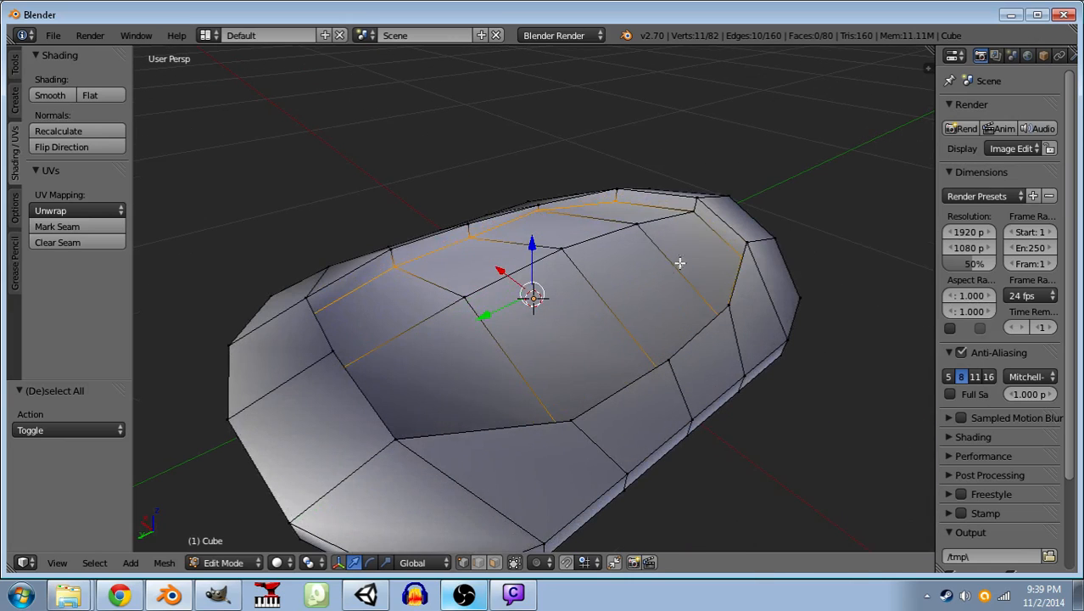
shift+right_click(660, 208)
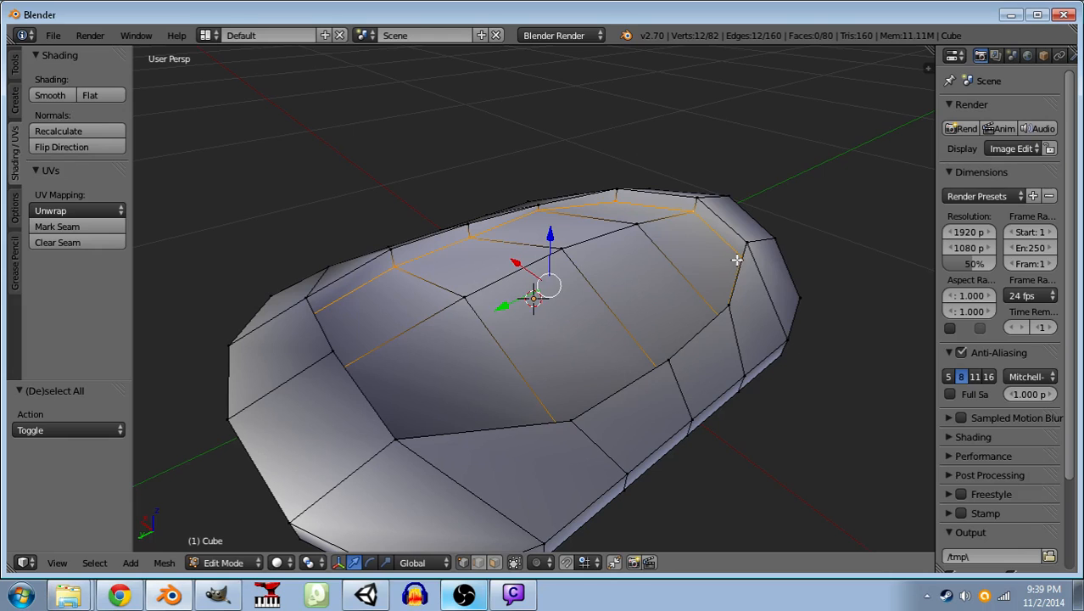
ctrl+right_click(731, 222)
ctrl+right_click(697, 336)
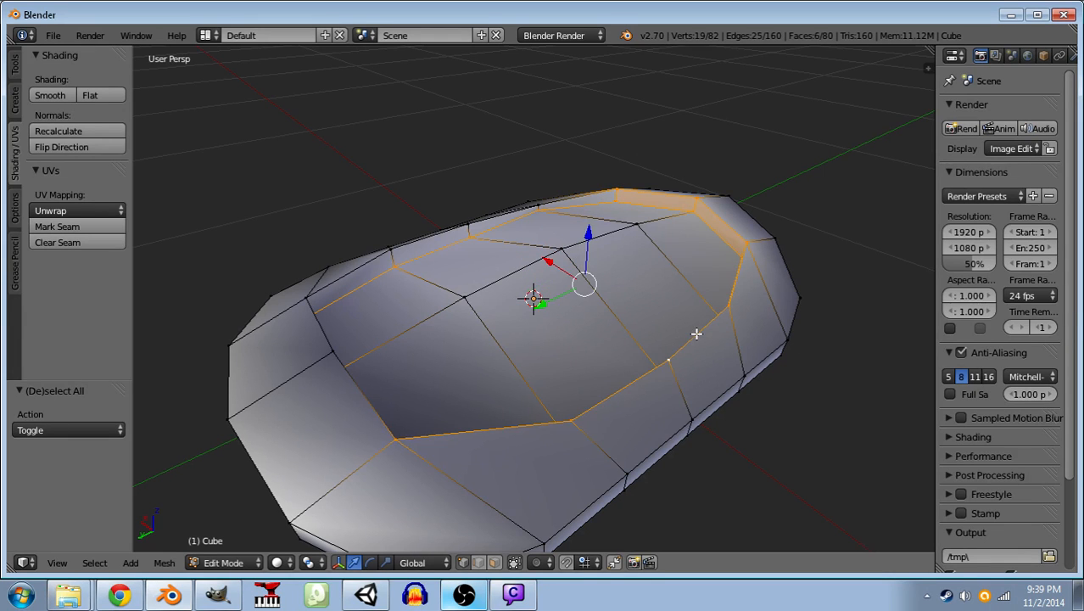
drag(652, 287, 537, 283)
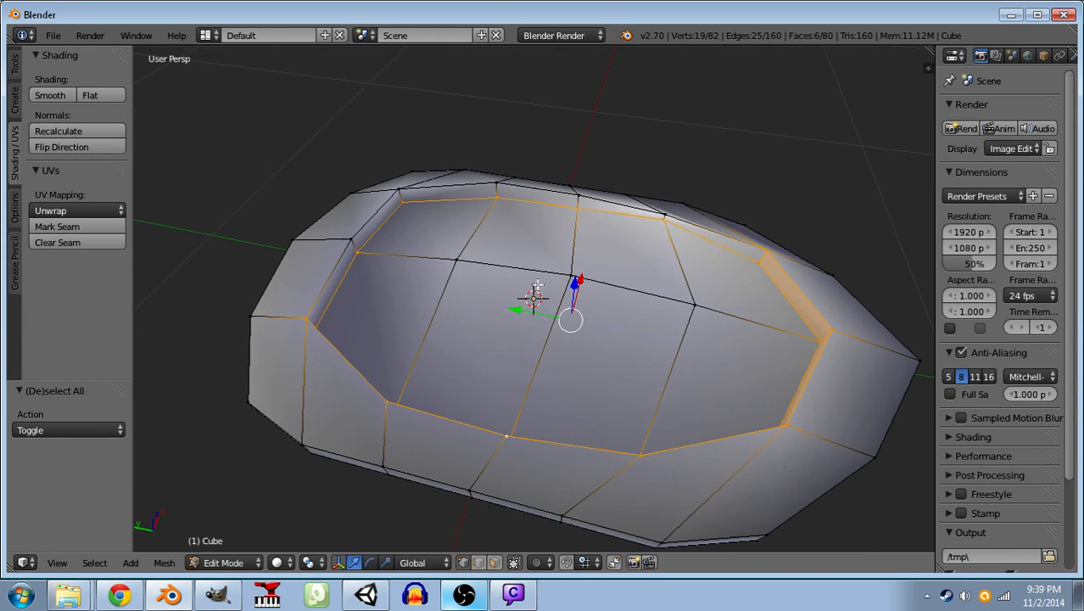
ctrl+right_click(600, 200)
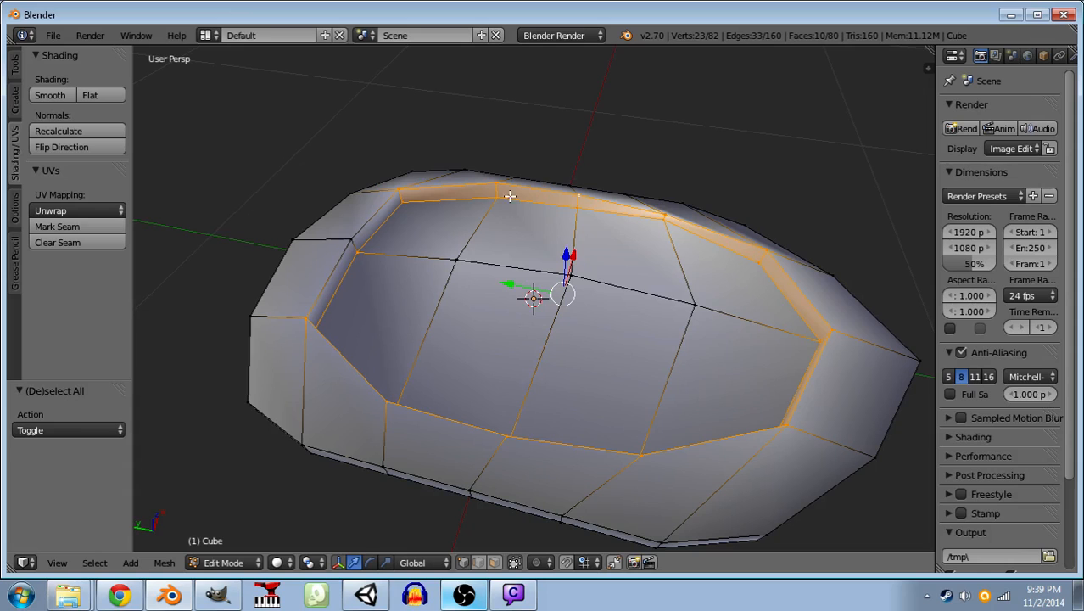
key(ctrl+z)
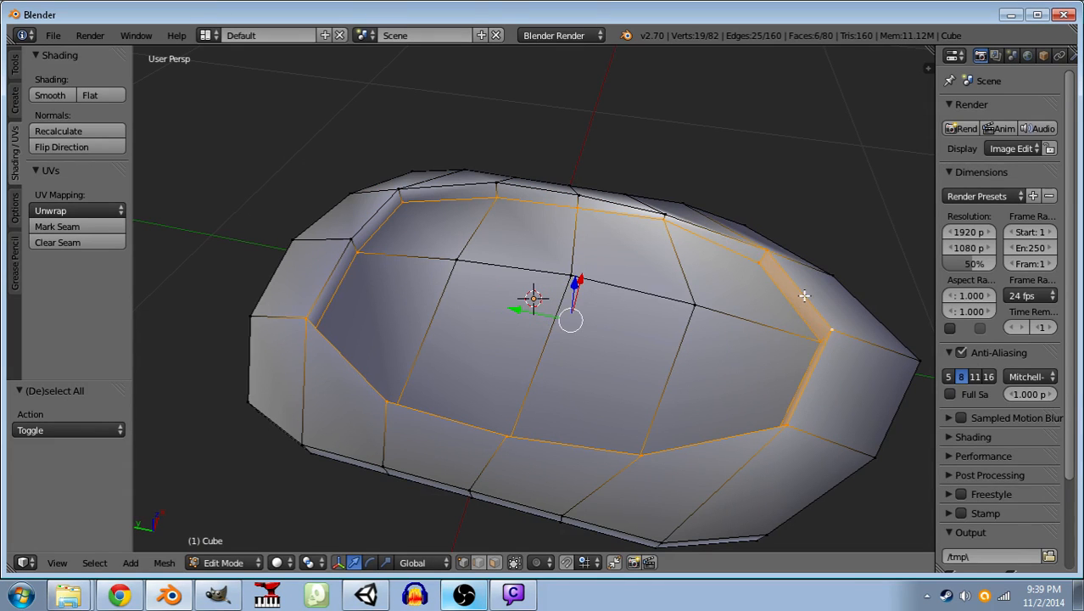
key(ctrl+z)
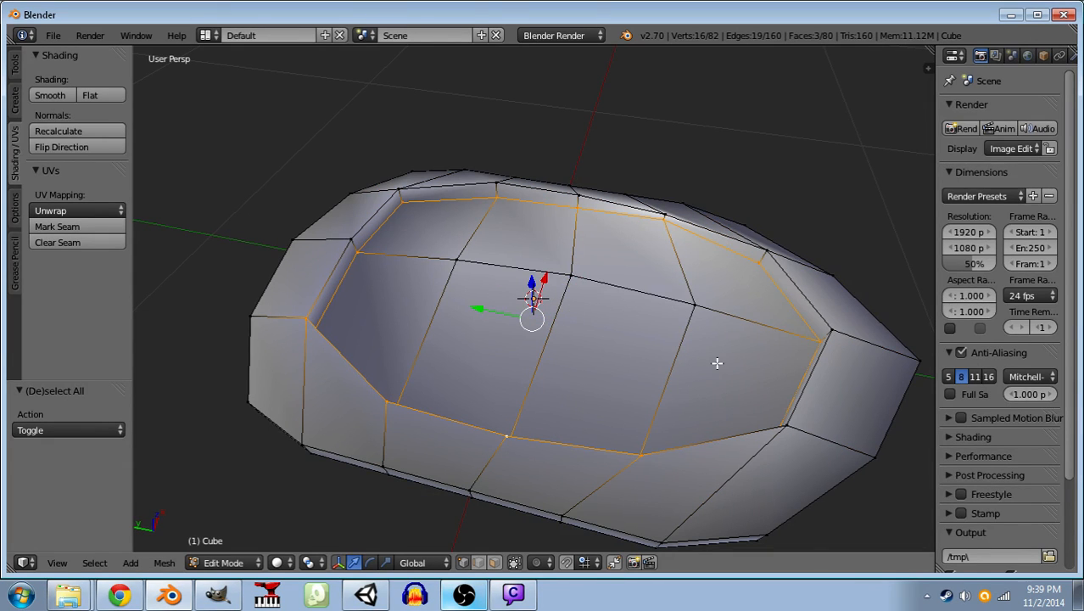
drag(716, 363, 330, 363)
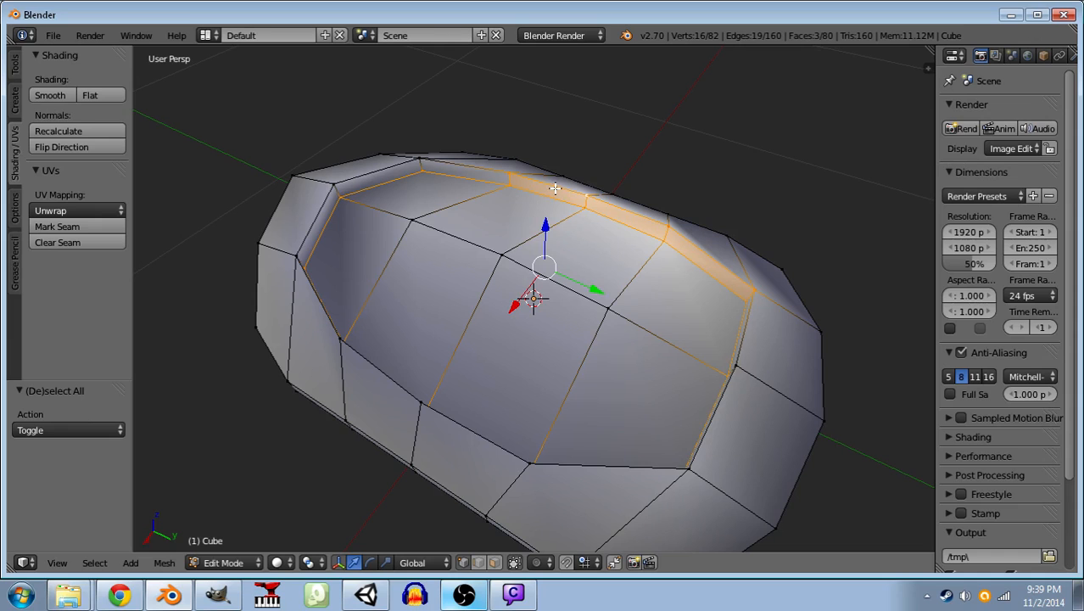
key(ctrl+z)
- Mark the selected border edges of the recess floor as a seam
drag(608, 285, 689, 263)
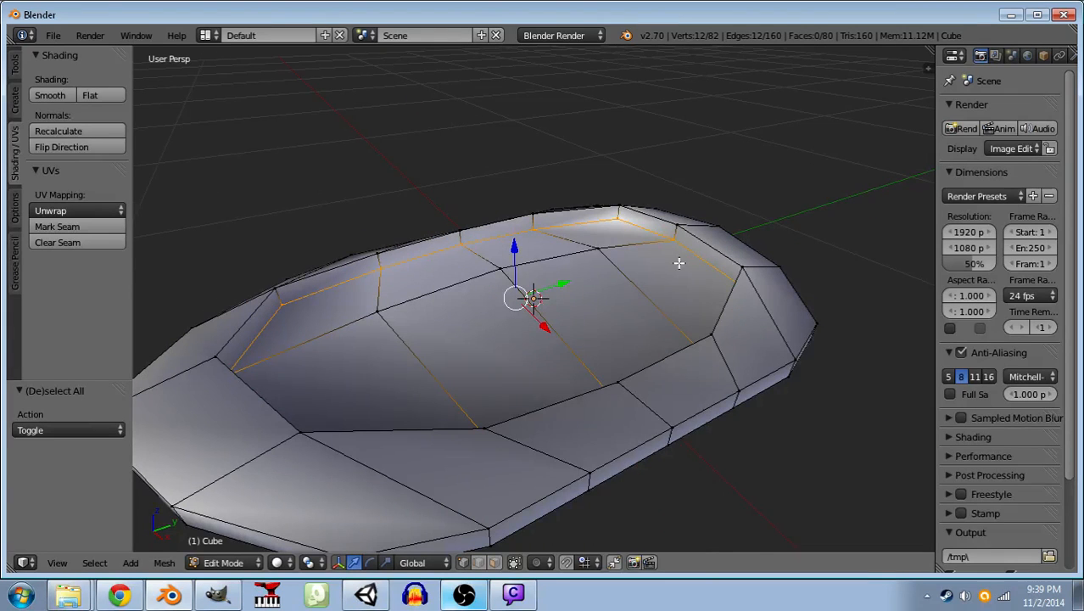
key(ctrl+e)
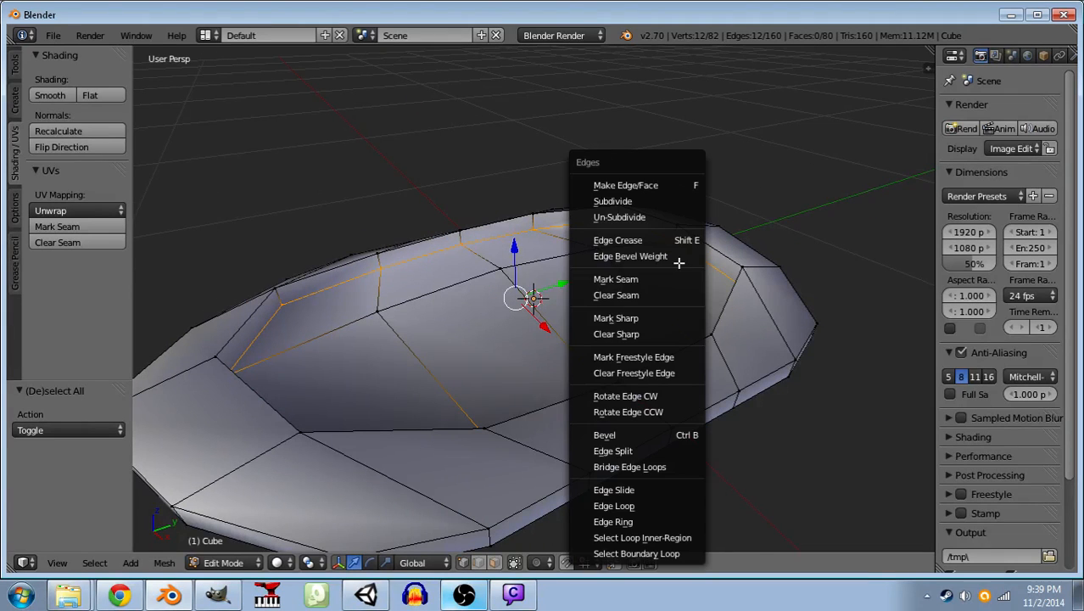
click(638, 284)
- Clear the selection, select the entire upper edge loop around the recess opening, and mark it as a seam
drag(584, 345, 768, 348)
key(a)
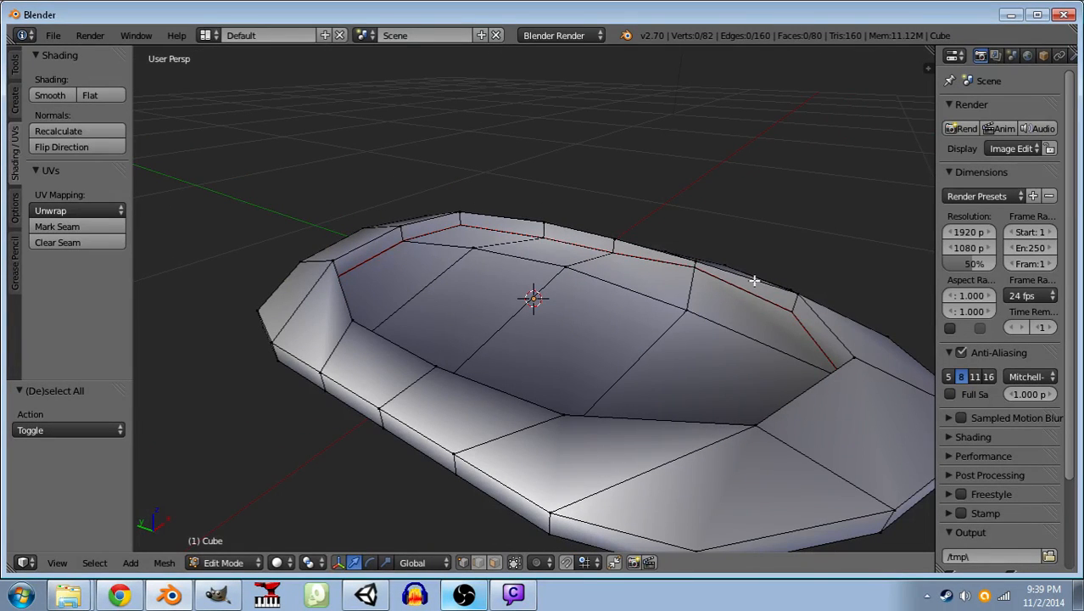
alt+right_click(758, 283)
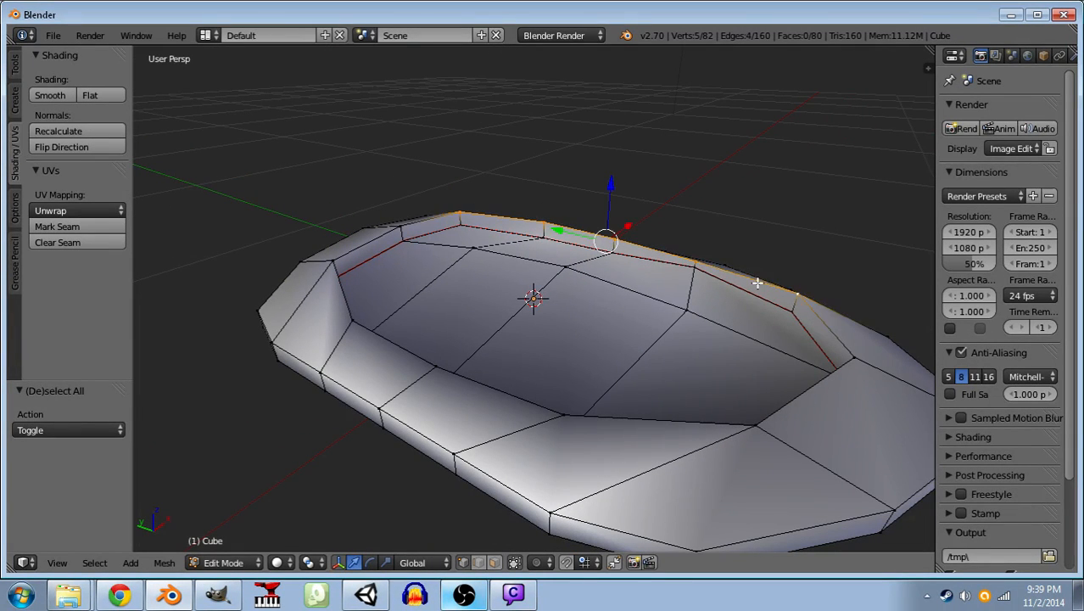
alt+shift+right_click(817, 314)
drag(746, 340, 486, 350)
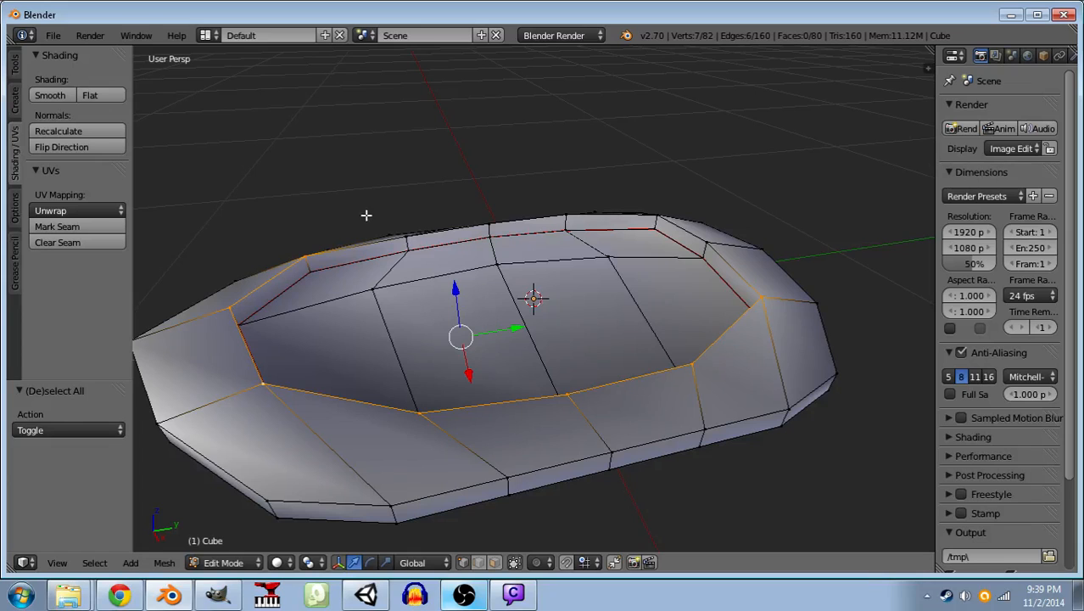
drag(457, 281, 451, 282)
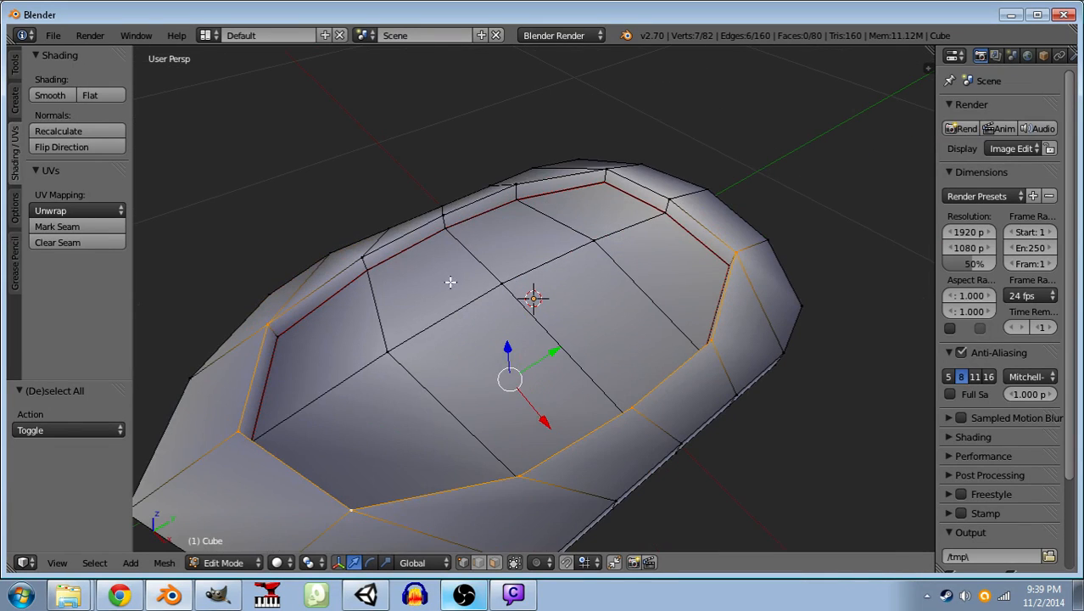
alt+shift+right_click(406, 237)
shift+right_click(640, 195)
key(ctrl+e)
click(603, 227)
- Clear the selection, select the slab's whole upper outer edge loop, and mark it as a seam
drag(450, 328, 599, 268)
scroll(599, 266, down, 4)
drag(592, 415, 618, 411)
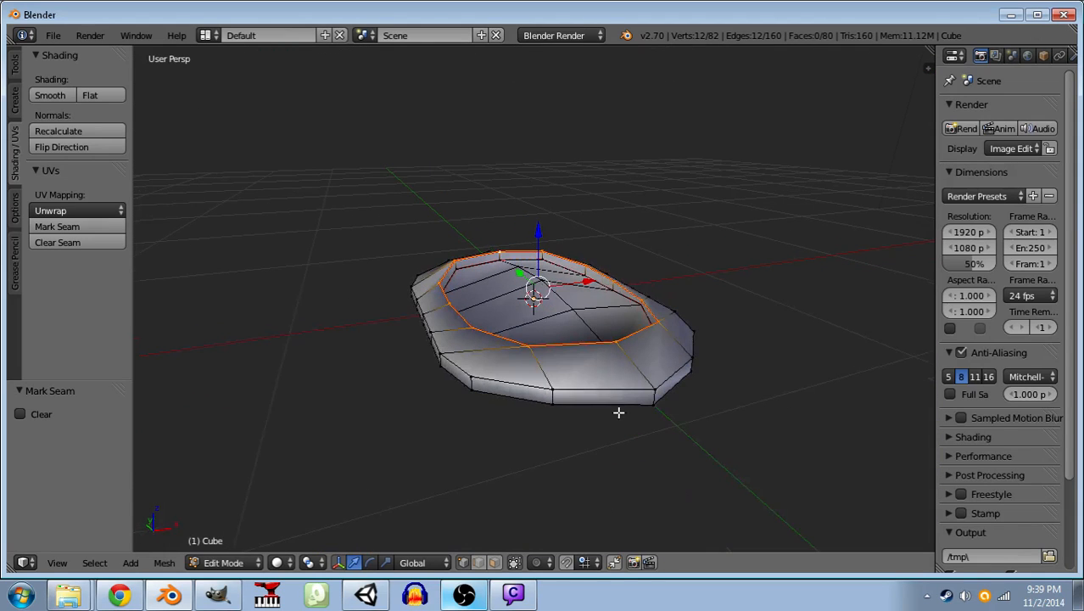
key(a)
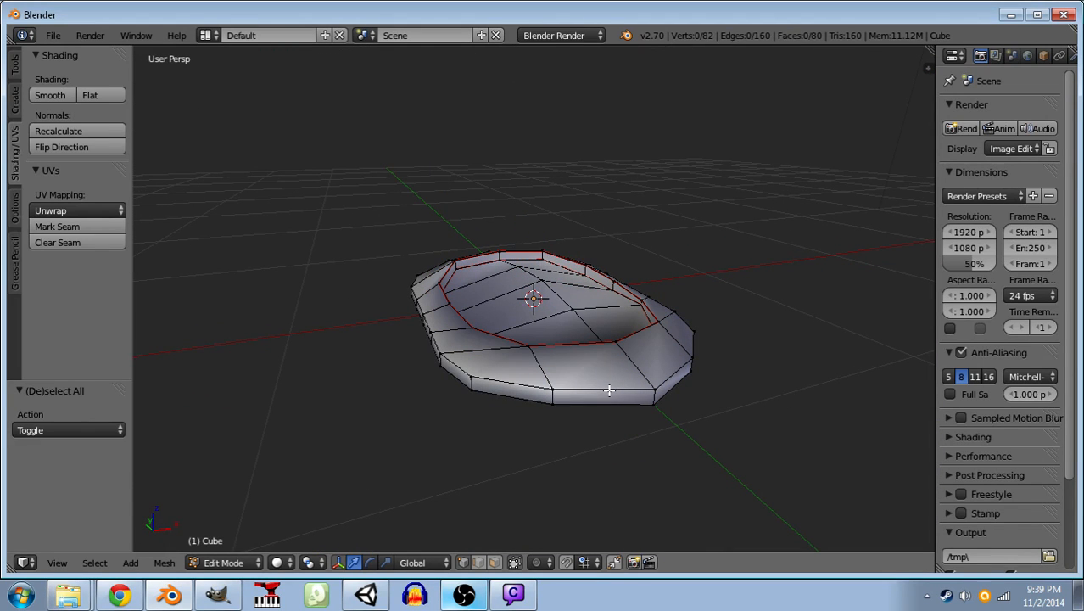
alt+right_click(606, 391)
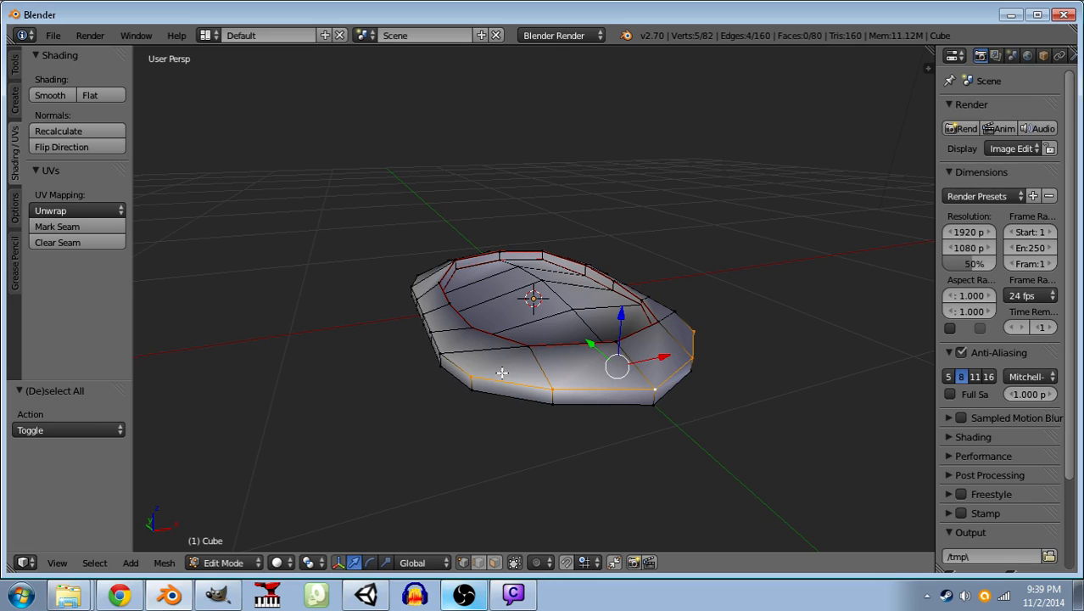
alt+shift+right_click(451, 357)
alt+shift+right_click(675, 315)
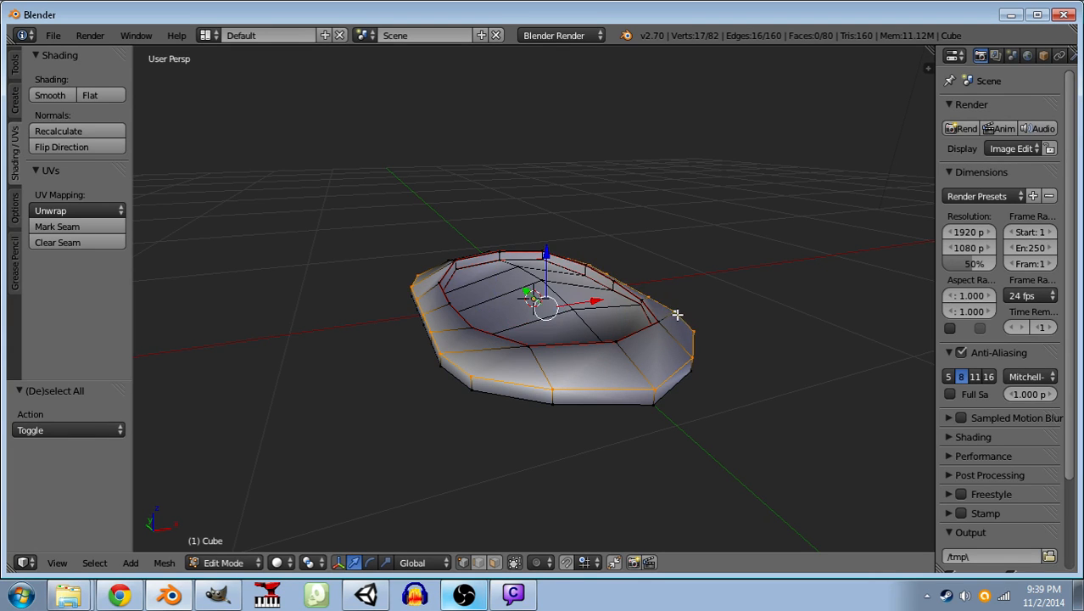
drag(658, 334, 473, 375)
alt+shift+right_click(689, 312)
key(ctrl+e)
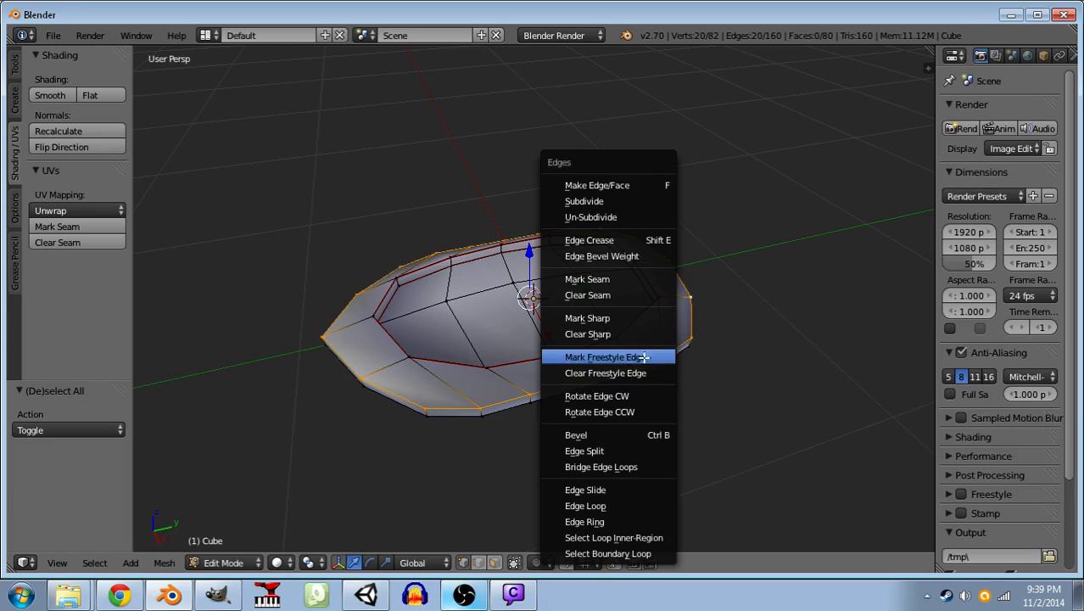
click(630, 278)
- Clear the selection, select the slab's complete lower outer edge loop from underneath, and mark it as a seam
key(a)
drag(628, 445, 617, 318)
alt+right_click(560, 256)
alt+shift+right_click(400, 244)
alt+shift+right_click(434, 329)
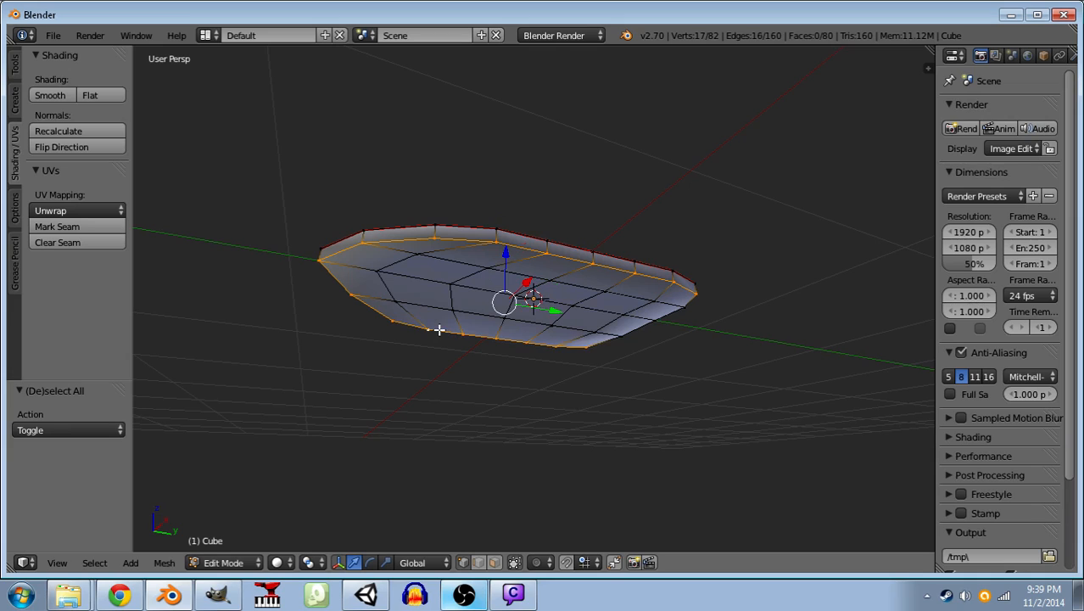
alt+shift+right_click(604, 342)
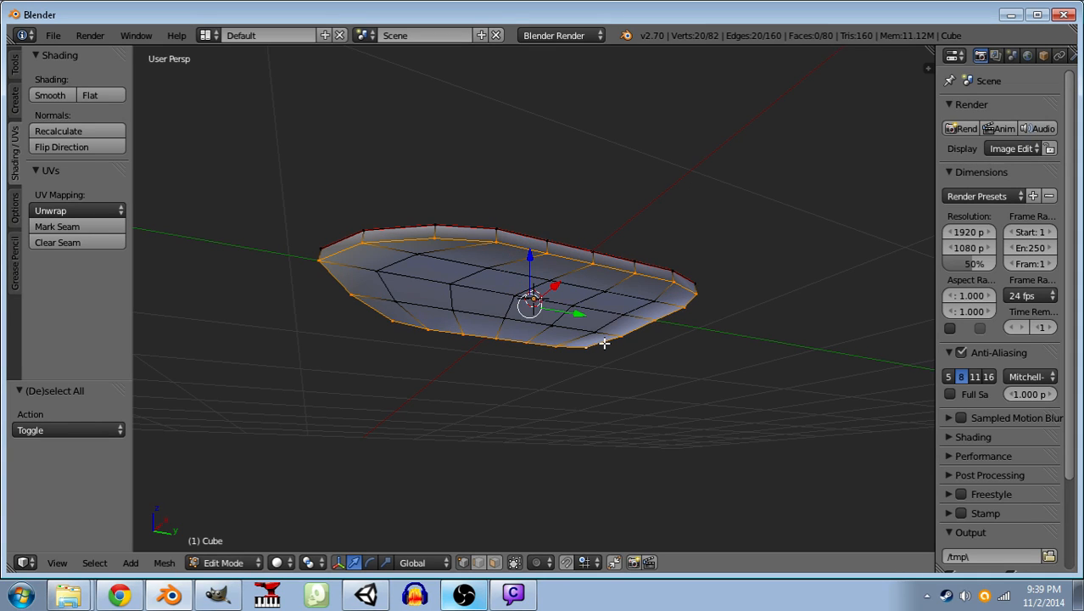
key(ctrl+e)
click(578, 280)
- Mark the short vertical edge of the outer side wall at the centre line of one end as a seam
key(a)
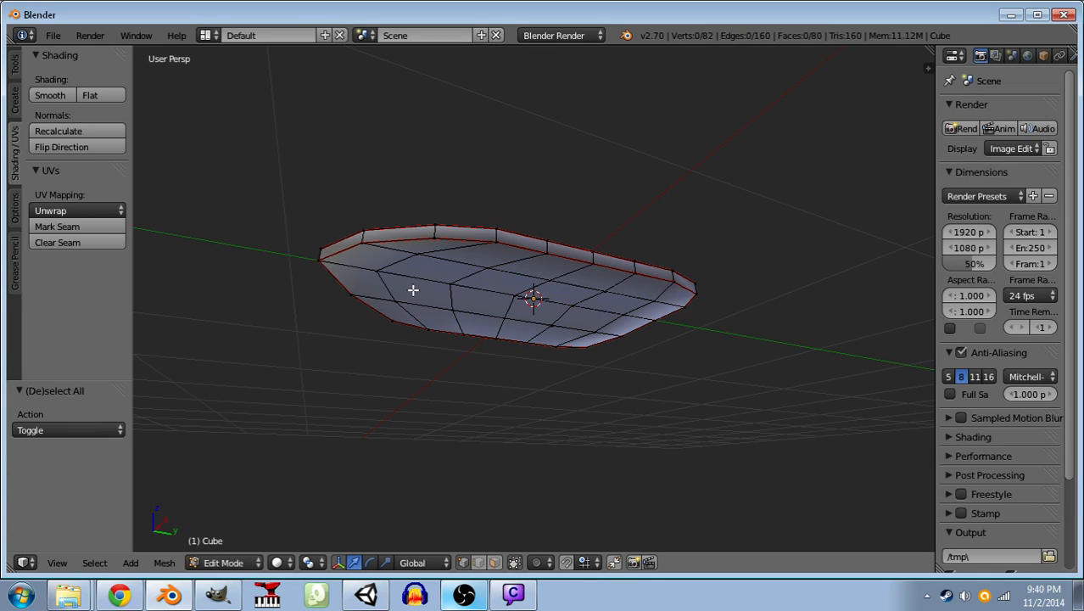
drag(408, 291, 566, 341)
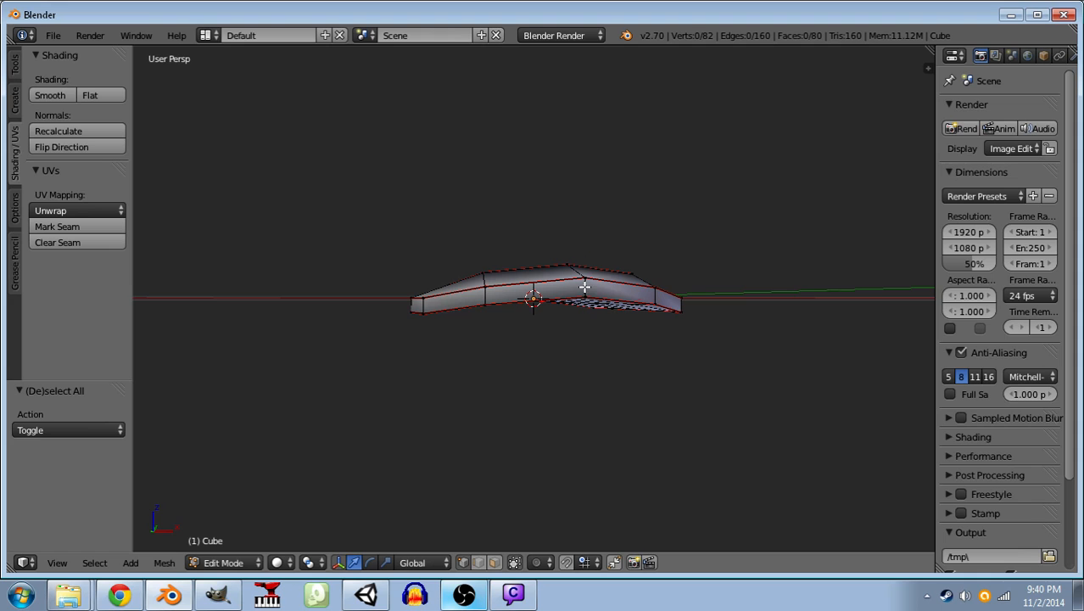
scroll(609, 394, up, 6)
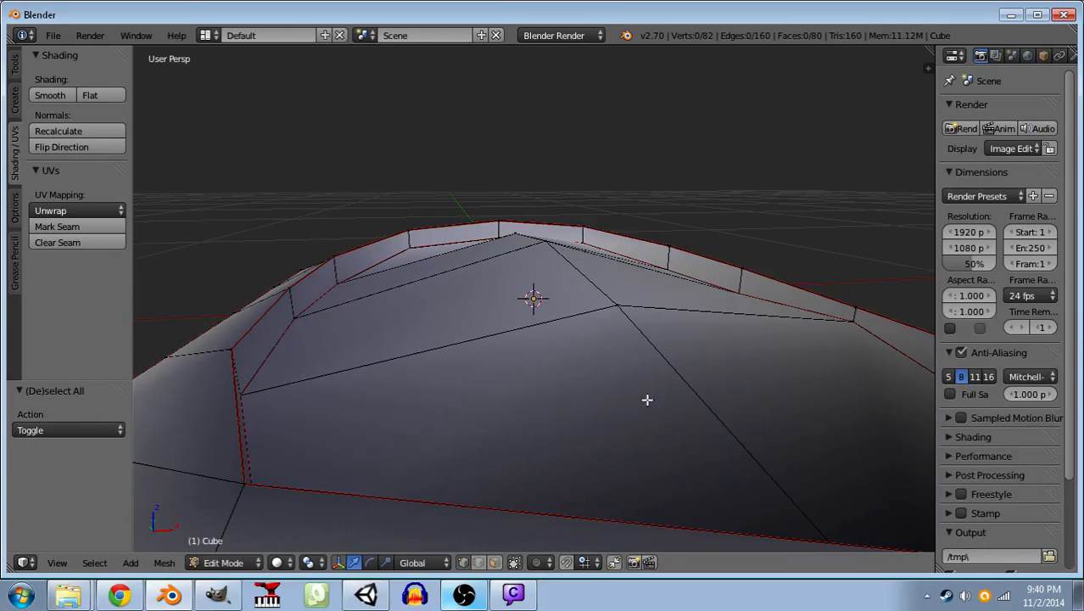
scroll(647, 399, down, 6)
right_click(604, 380)
right_click(600, 372)
key(ctrl+e)
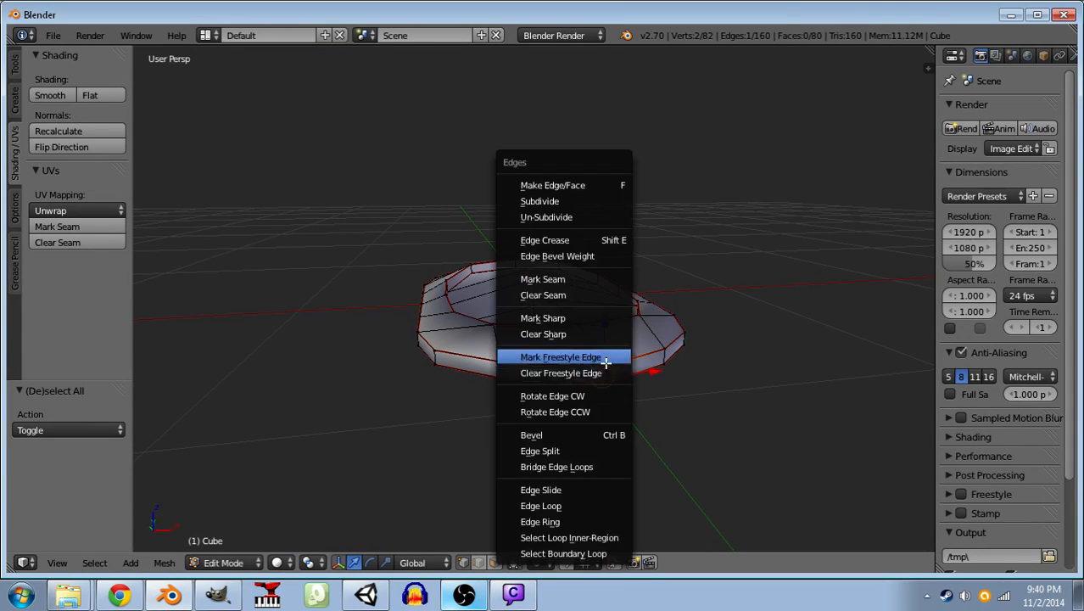
click(581, 280)
- Mark the rim edge running from that outer corner up to the recess opening as a seam and clear the selection
right_click(580, 321)
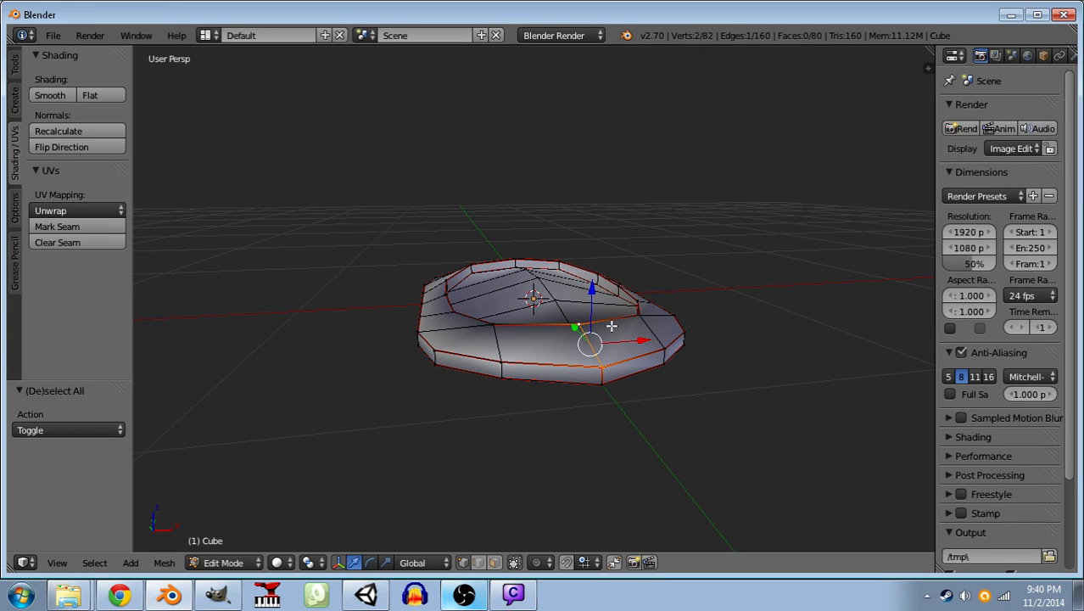
key(ctrl+e)
click(607, 284)
key(a)
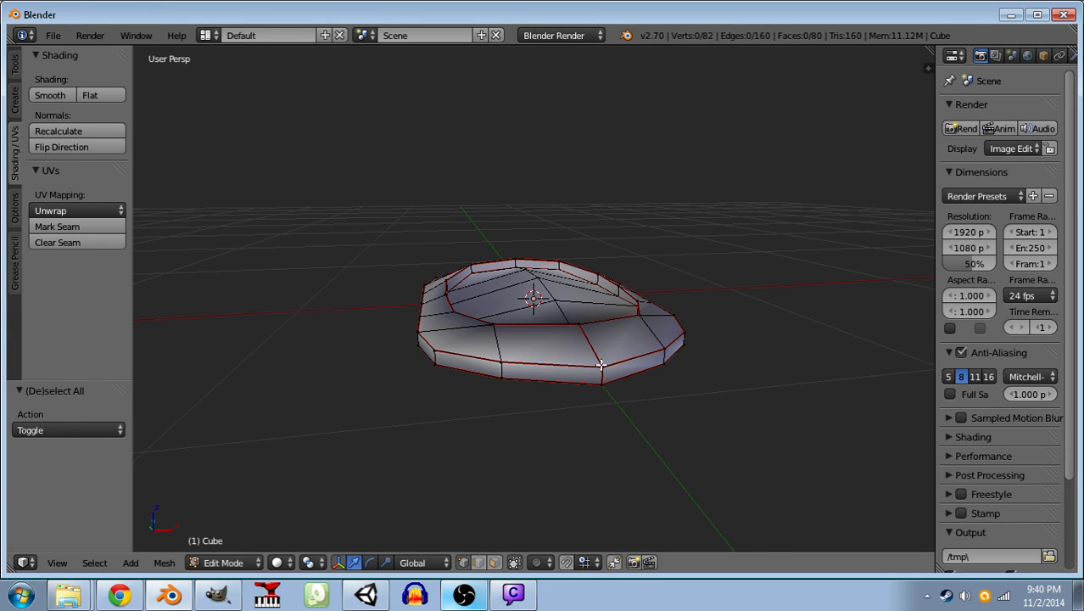
- Mark the recess wall's short vertical edge in line with the rim's cross seam as a seam
scroll(781, 355, up, 6)
right_click(791, 194)
shift+right_click(785, 211)
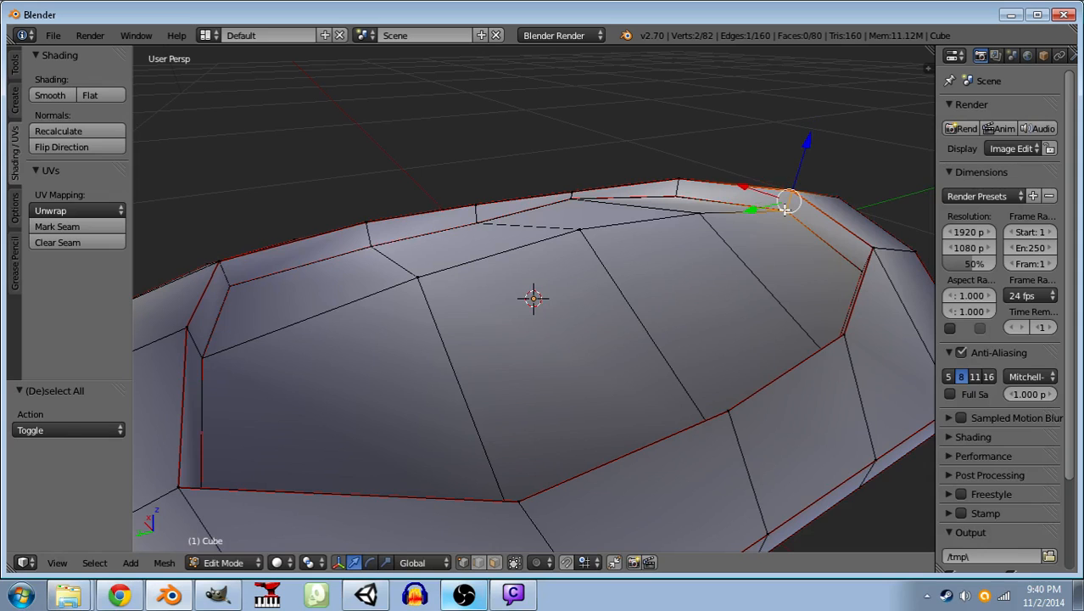
key(ctrl+e)
click(781, 212)
scroll(781, 211, down, 6)
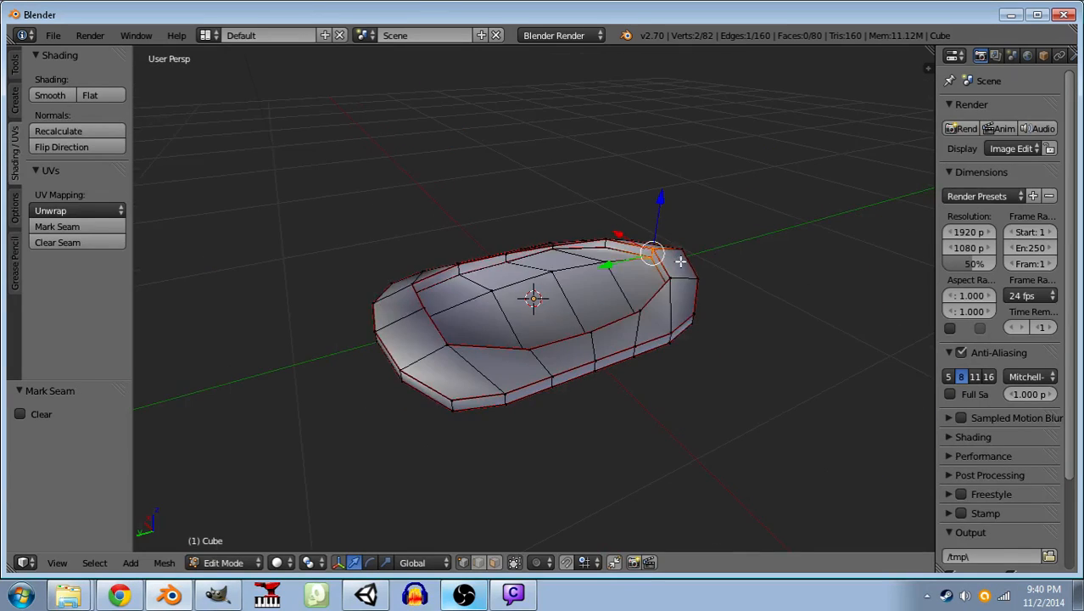
- Start saving the file and browse to the Sara the Shield Mage project's Assets\Game-Specific Assets folder
key(ctrl+s)
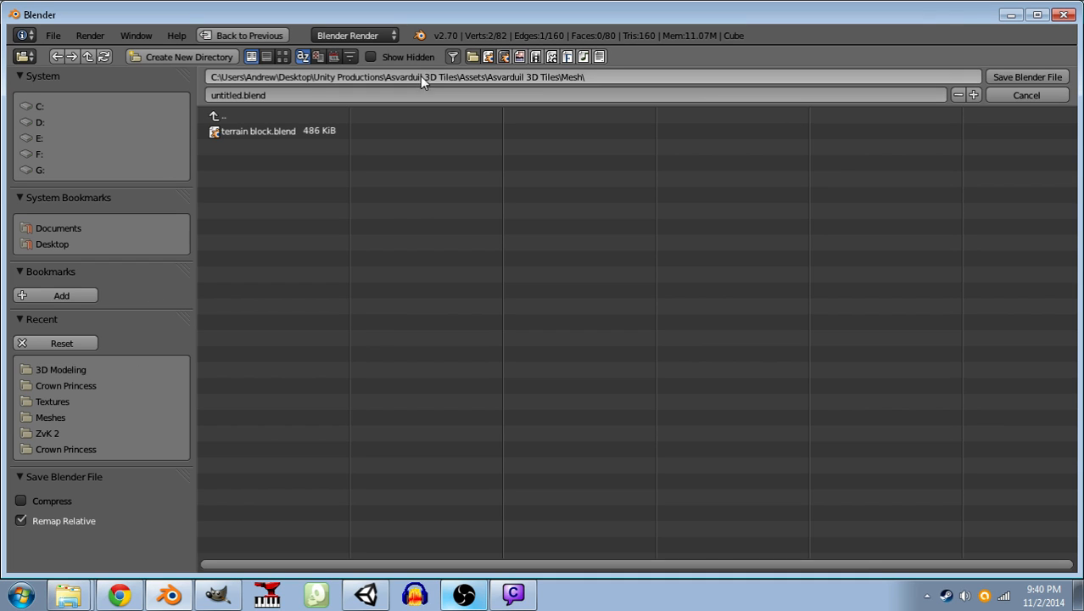
click(222, 114)
click(222, 115)
click(224, 115)
click(226, 116)
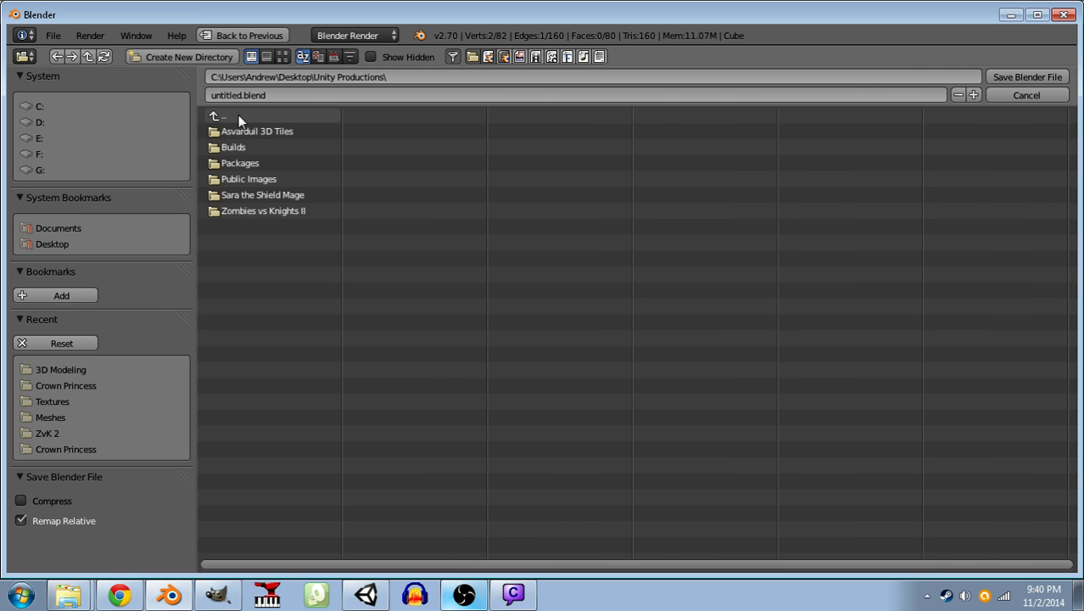
click(259, 195)
click(240, 132)
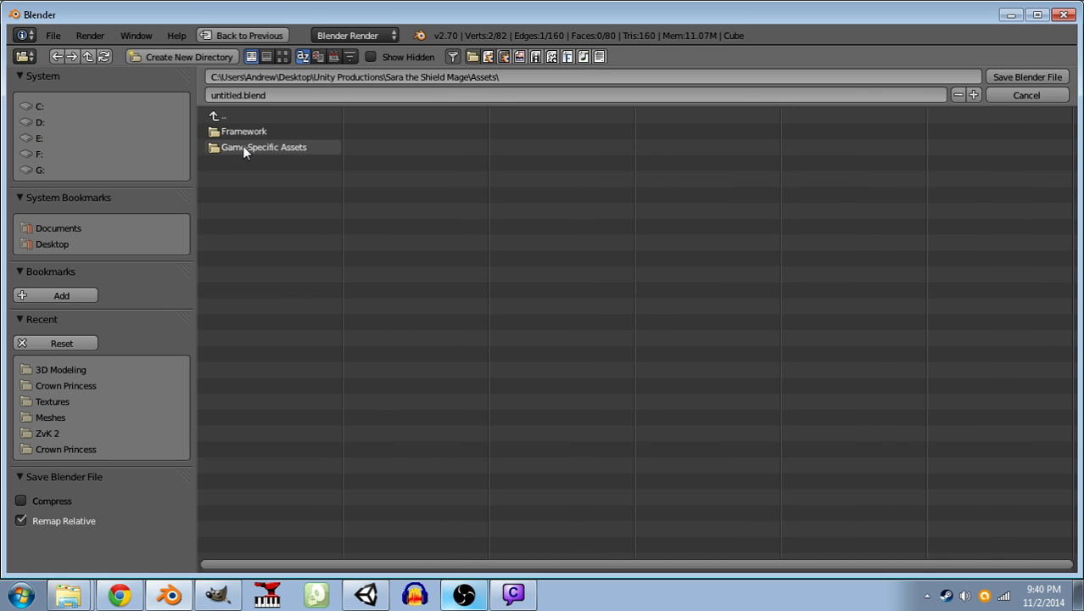
click(242, 146)
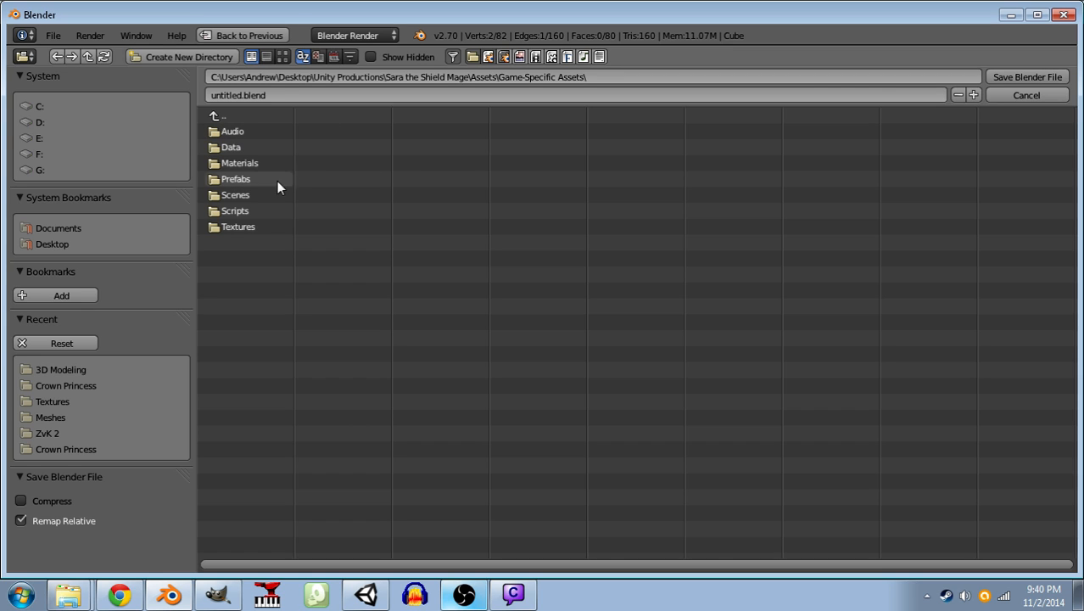
- Name the file "Shield Melee Effect.blend" and save it in the Game-Specific Assets folder
click(243, 95)
key(Home)
key(Delete)
key(Delete)
key(Delete)
key(Delete)
key(Delete)
key(Delete)
key(Delete)
key(Delete)
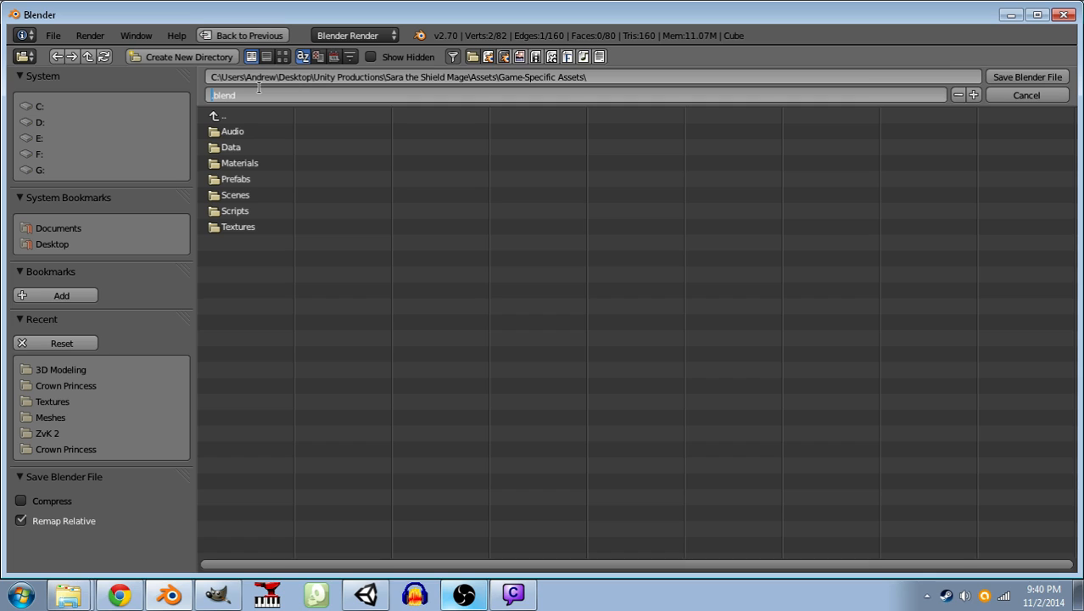
text(Shield Melee Effect)
click(1006, 76)
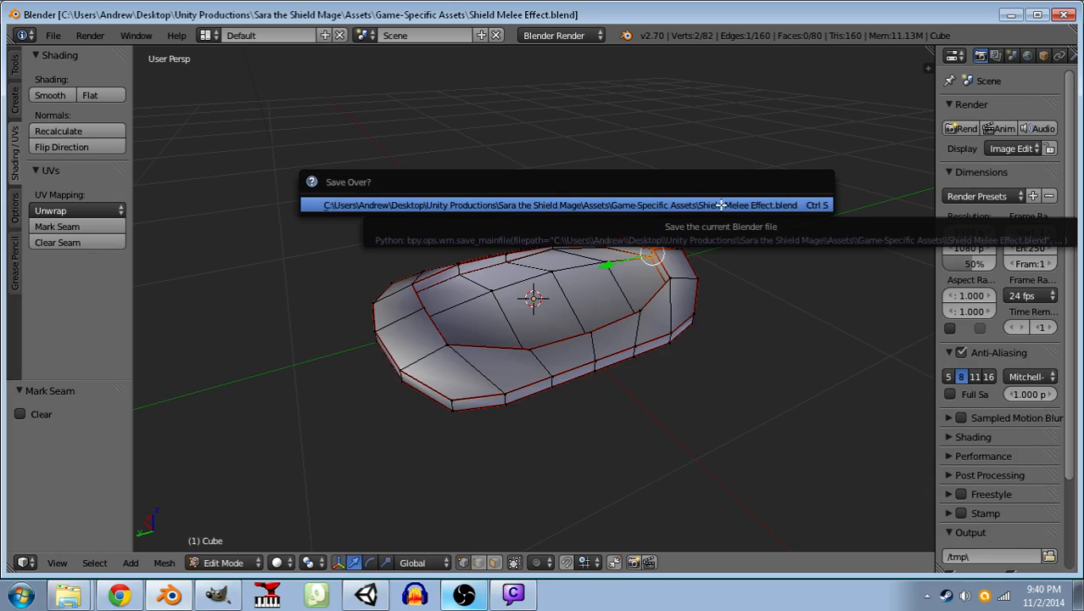
- Save over the existing Shield Melee Effect.blend and leave edit mode to view the whole shield
click(720, 206)
key(Tab)
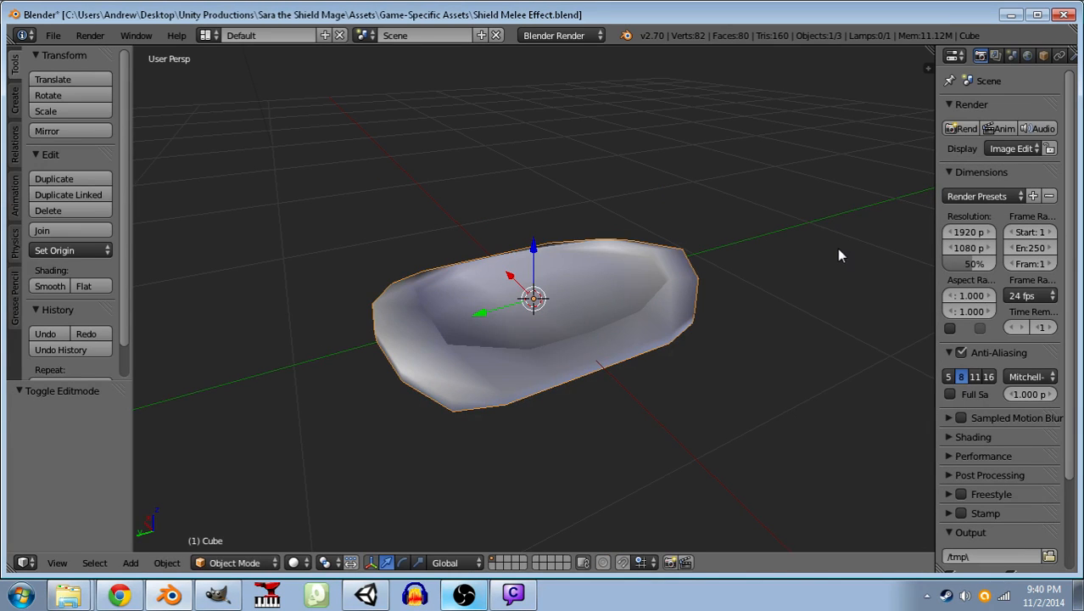
drag(837, 249, 531, 266)
- Select the entire shield mesh in edit mode and unwrap it with Smart UV Project at an angle limit of 66
key(Tab)
key(a)
key(a)
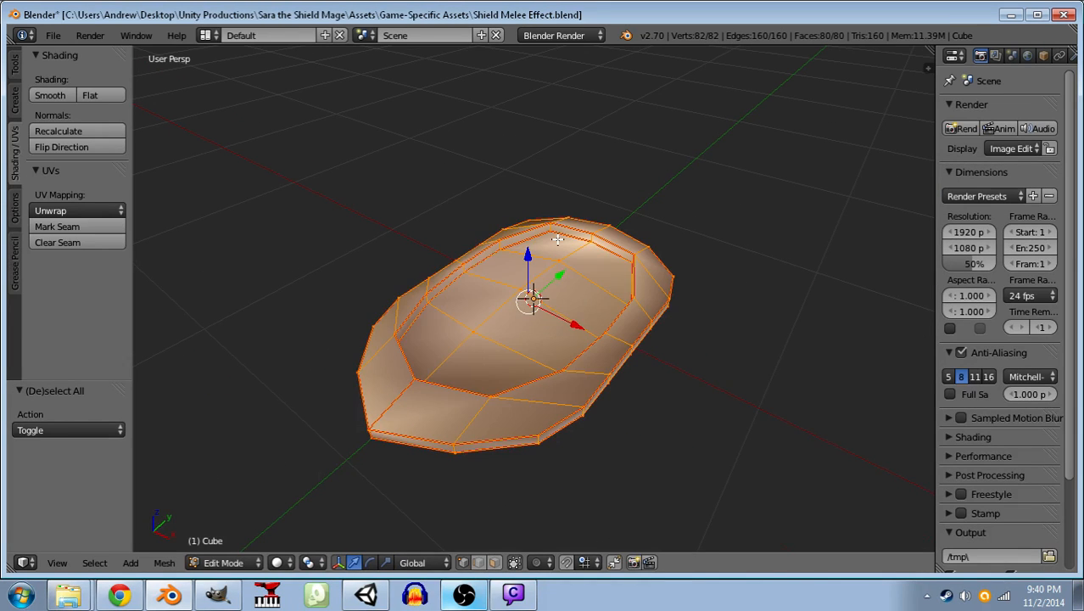
key(u)
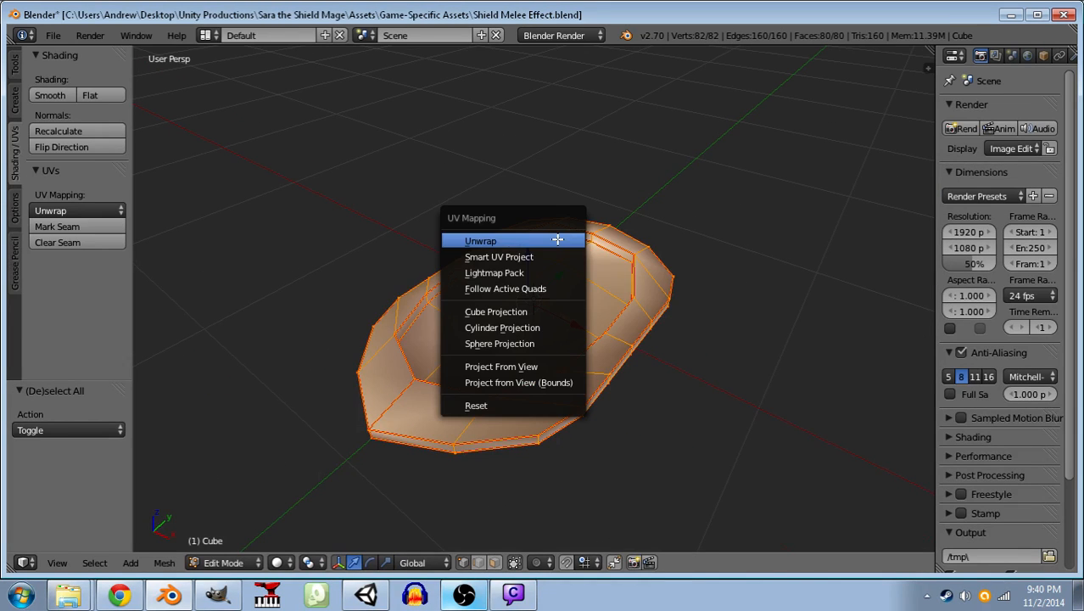
click(515, 253)
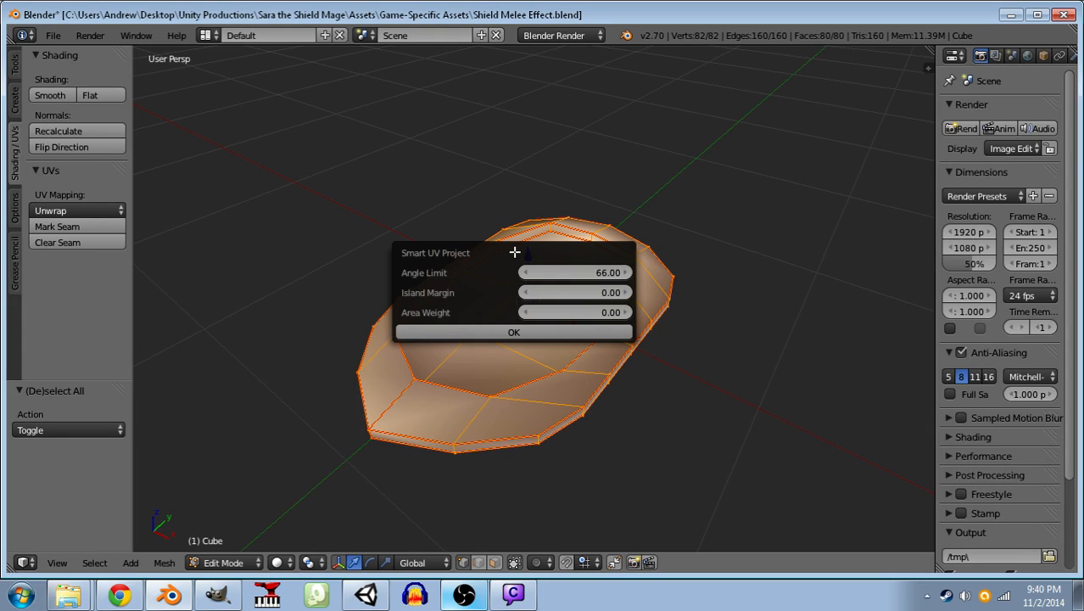
click(514, 332)
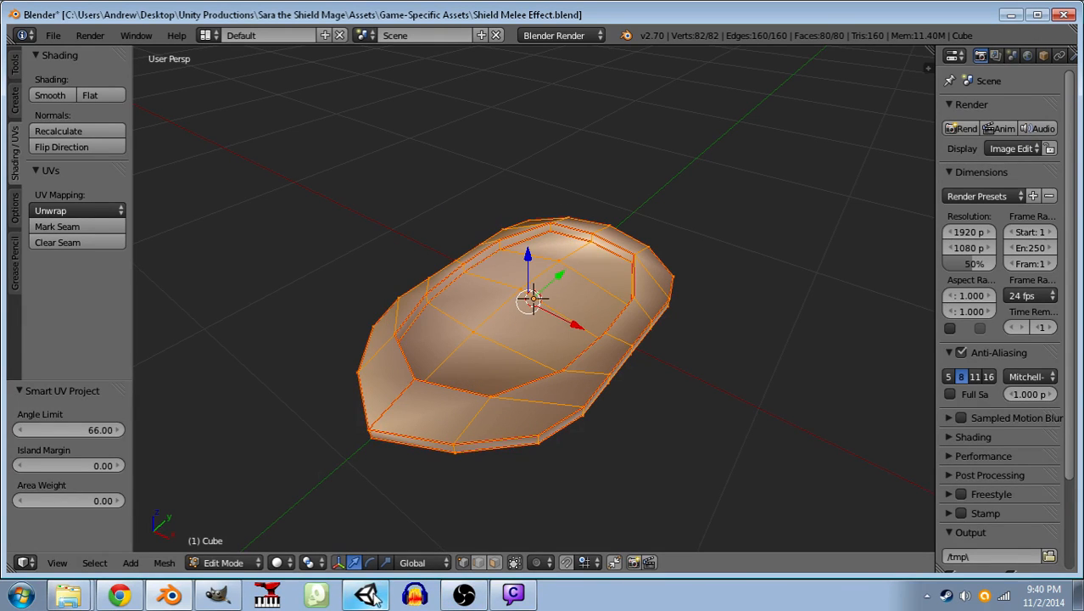
- Switch to the stream chat window to read the latest messages
click(499, 593)
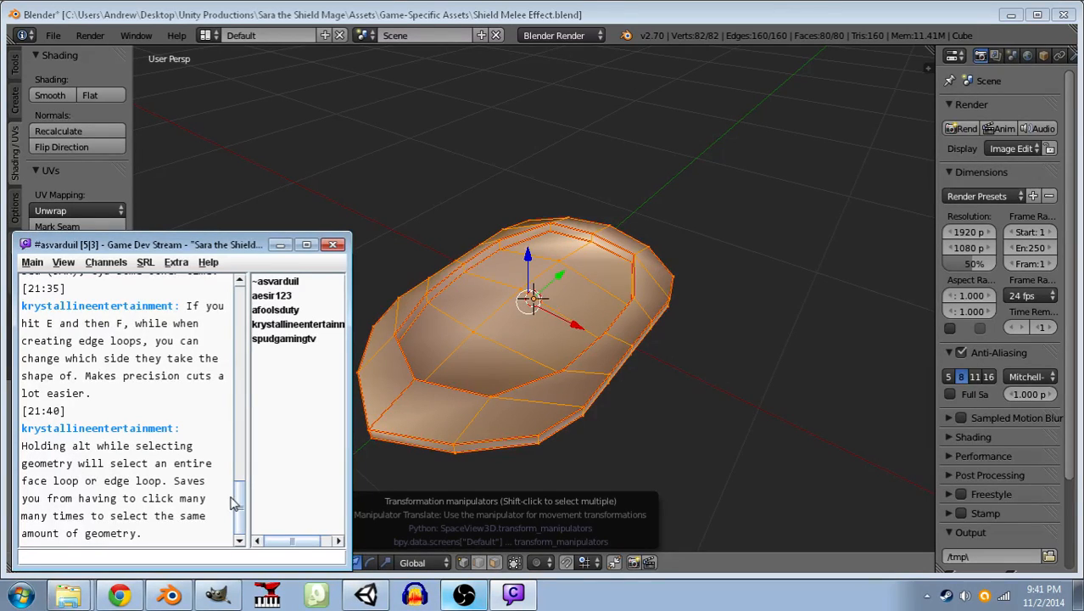
- Select the two vertical corner edges of the recess wall at the shield's rounded end and scale them about 1.267 along X
drag(495, 403, 605, 370)
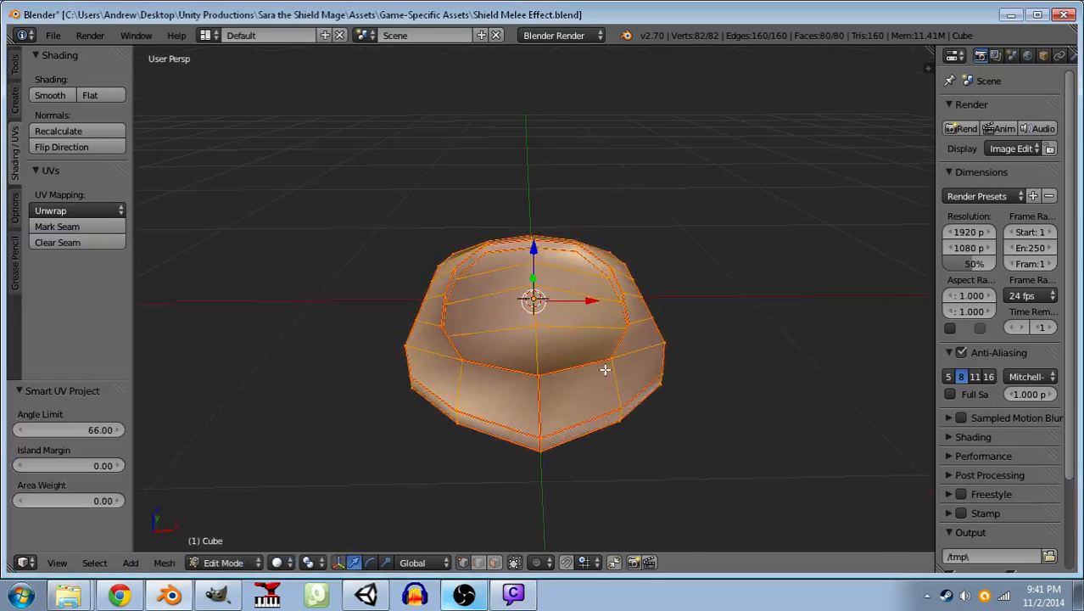
key(a)
drag(692, 281, 639, 426)
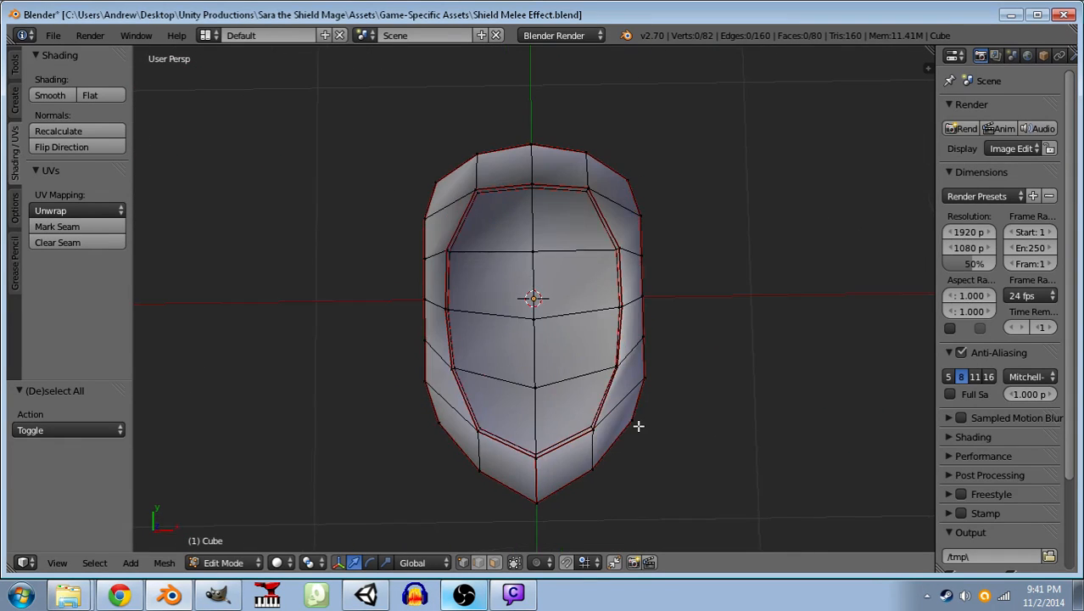
scroll(591, 194, up, 3)
drag(591, 193, 522, 159)
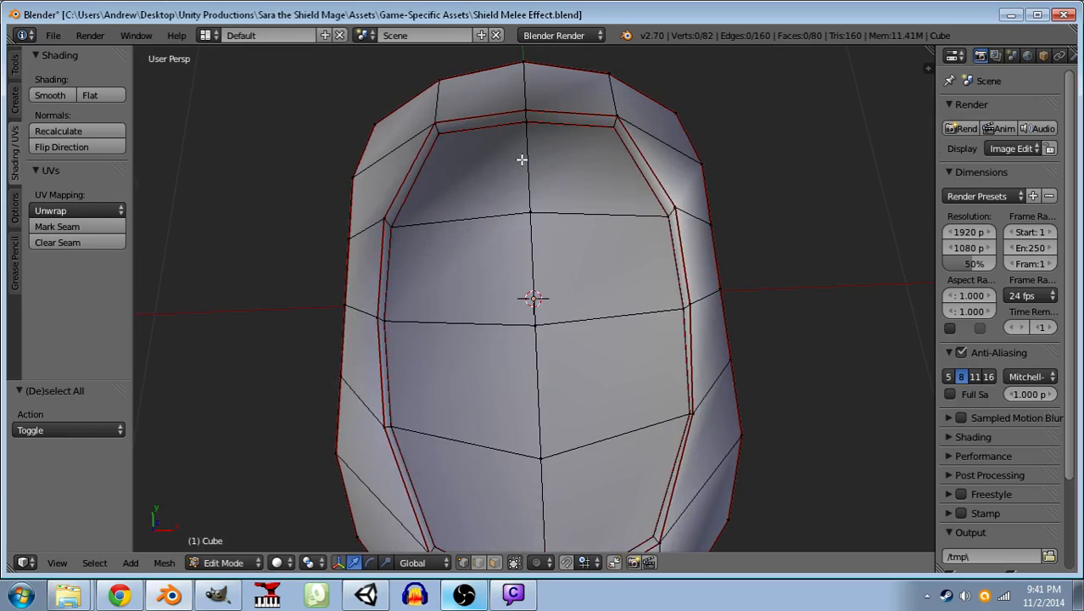
right_click(440, 133)
shift+right_click(454, 121)
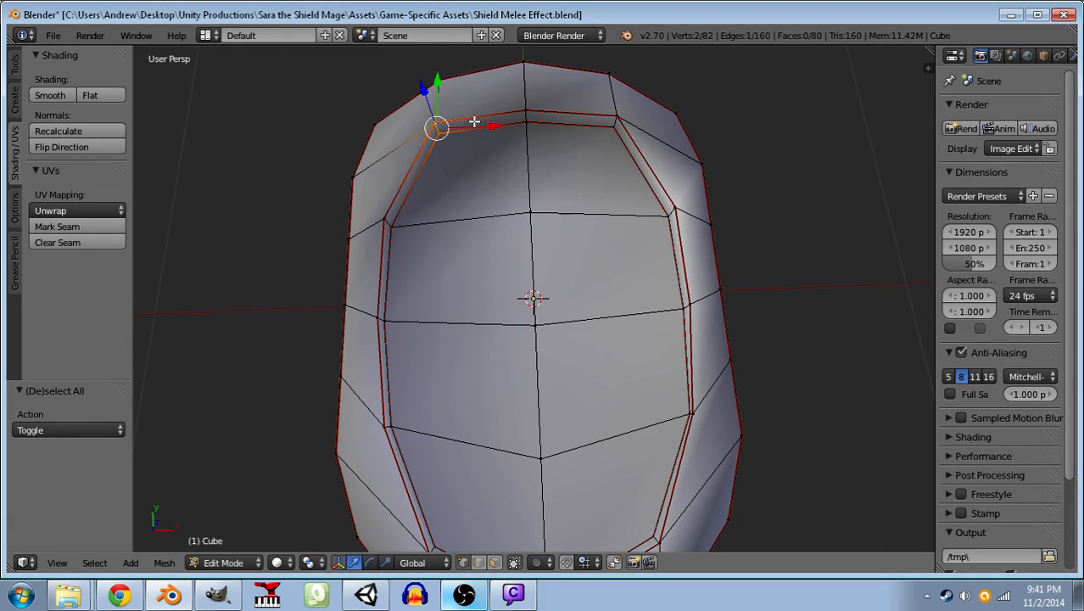
shift+right_click(611, 127)
shift+right_click(618, 113)
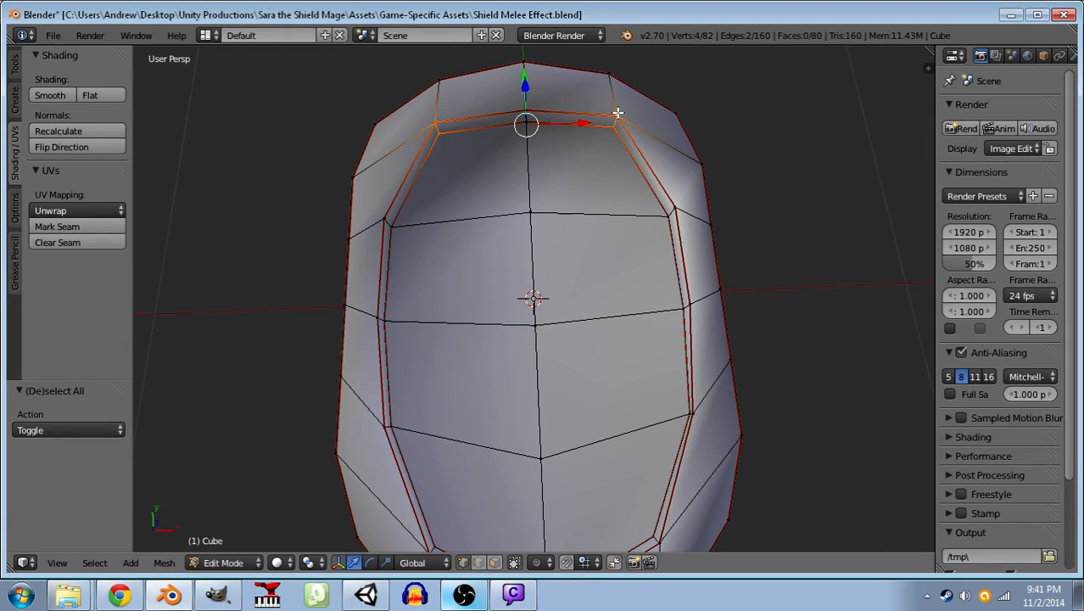
key(s)
key(x)
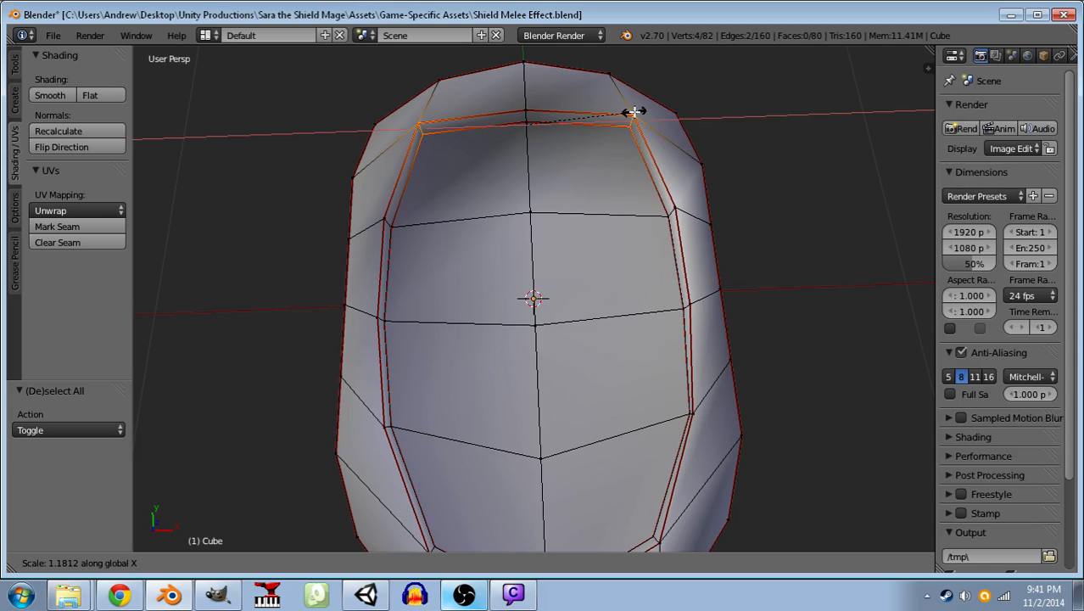
click(642, 111)
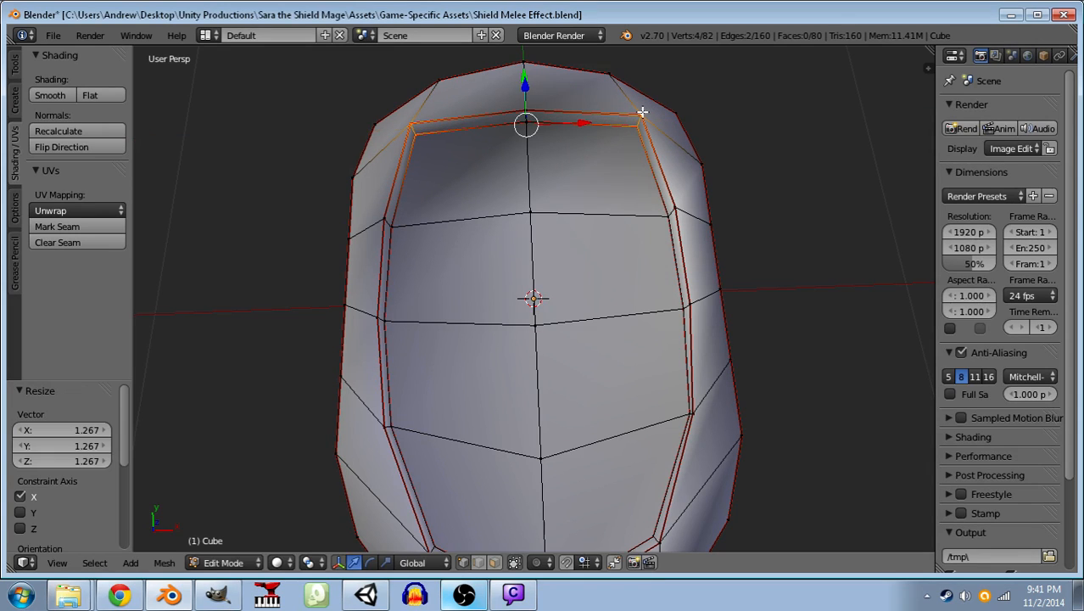
- Move the two widened recess corner edges about -0.065 along Y and clear the selection
key(g)
key(y)
click(642, 133)
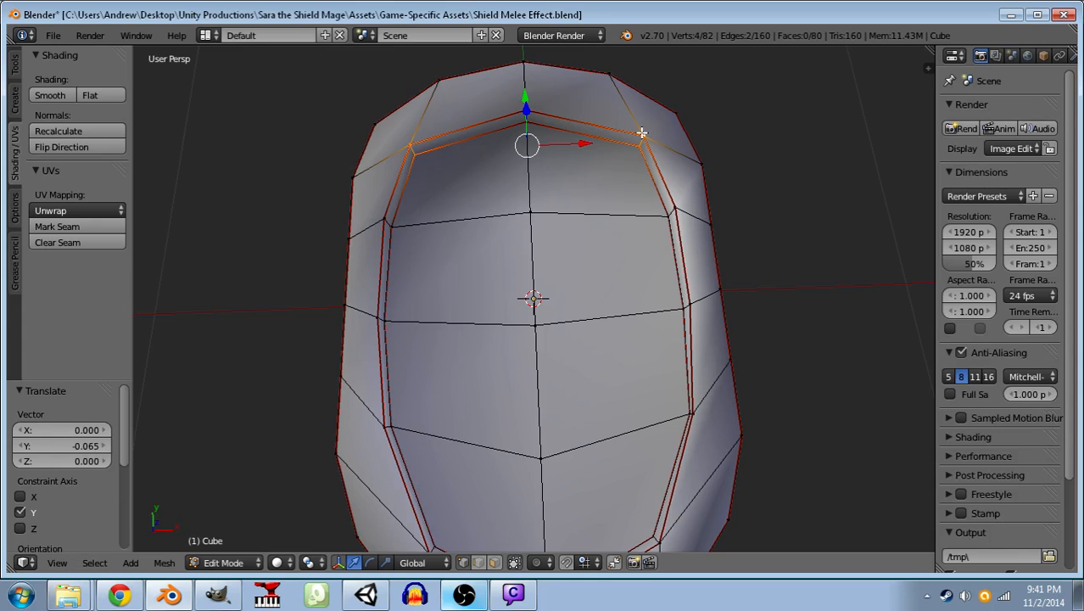
key(a)
- Select the two recess wall corner edges nearest the shield's pointed end and scale them slightly closer together along X
drag(601, 324, 317, 235)
right_click(317, 233)
shift+right_click(307, 214)
drag(478, 390, 317, 353)
shift+right_click(422, 184)
shift+right_click(407, 170)
key(s)
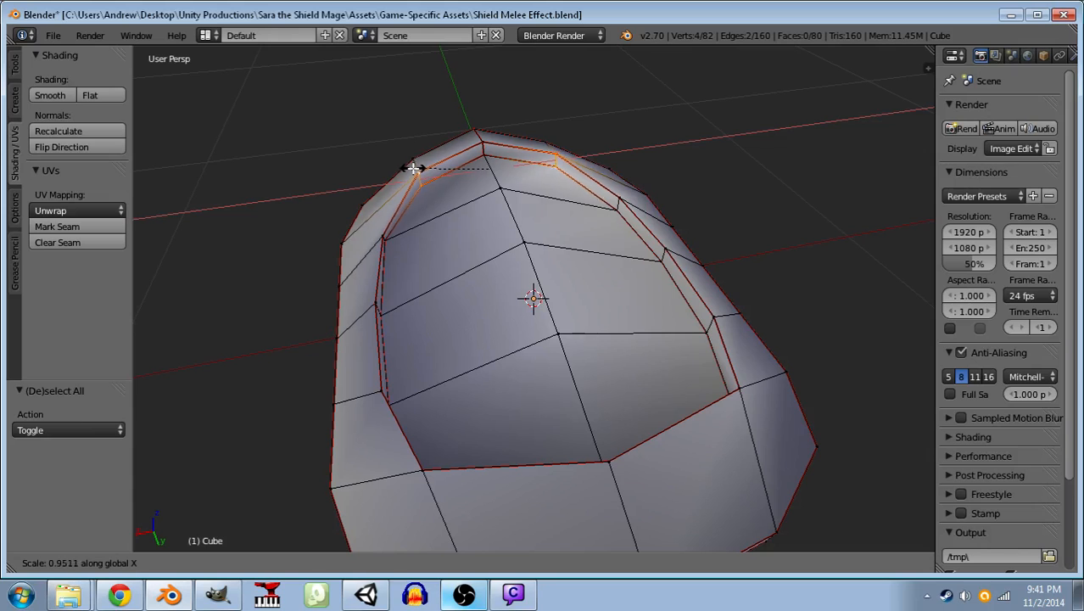
click(416, 166)
- Leave edit mode and save the reshaped shield over Shield Melee Effect.blend
drag(433, 362, 651, 368)
key(Tab)
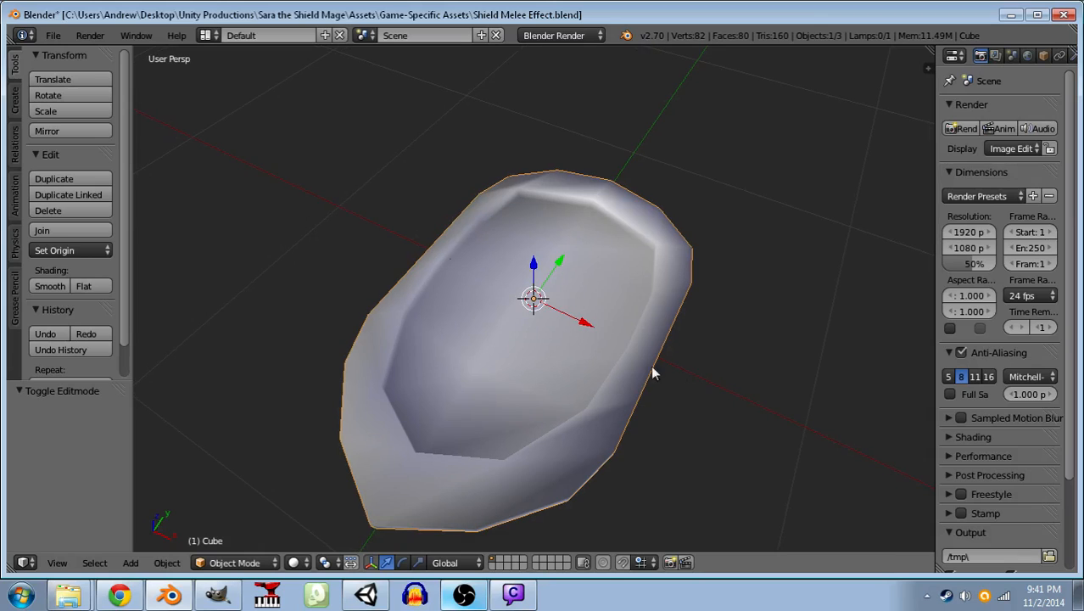
key(ctrl+s)
click(620, 341)
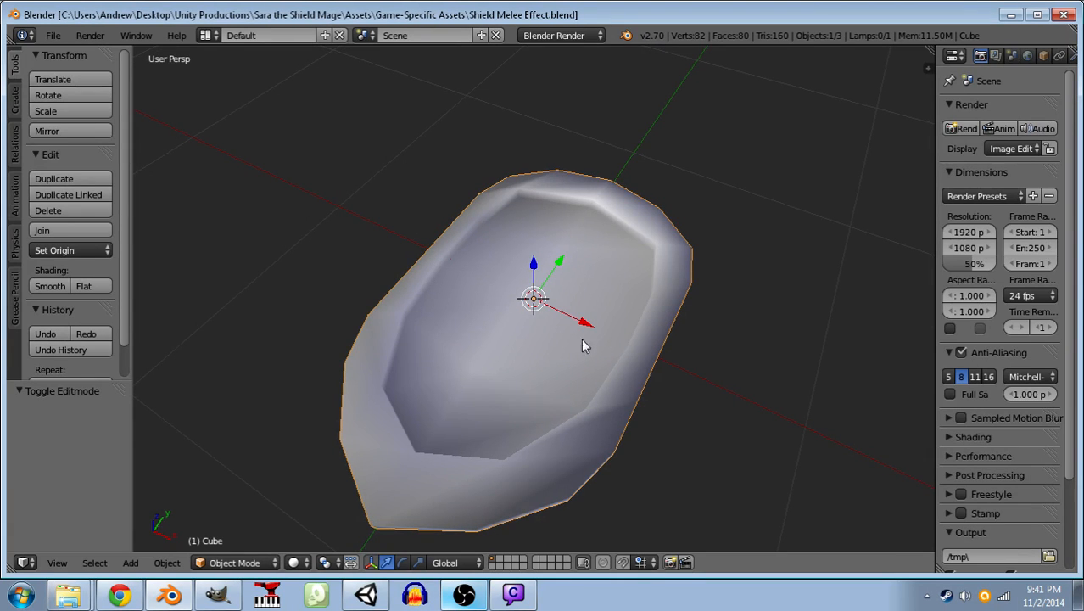
- Select the whole reshaped mesh in edit mode and unwrap it with Smart UV Project at an angle limit of 66
key(Tab)
key(a)
key(u)
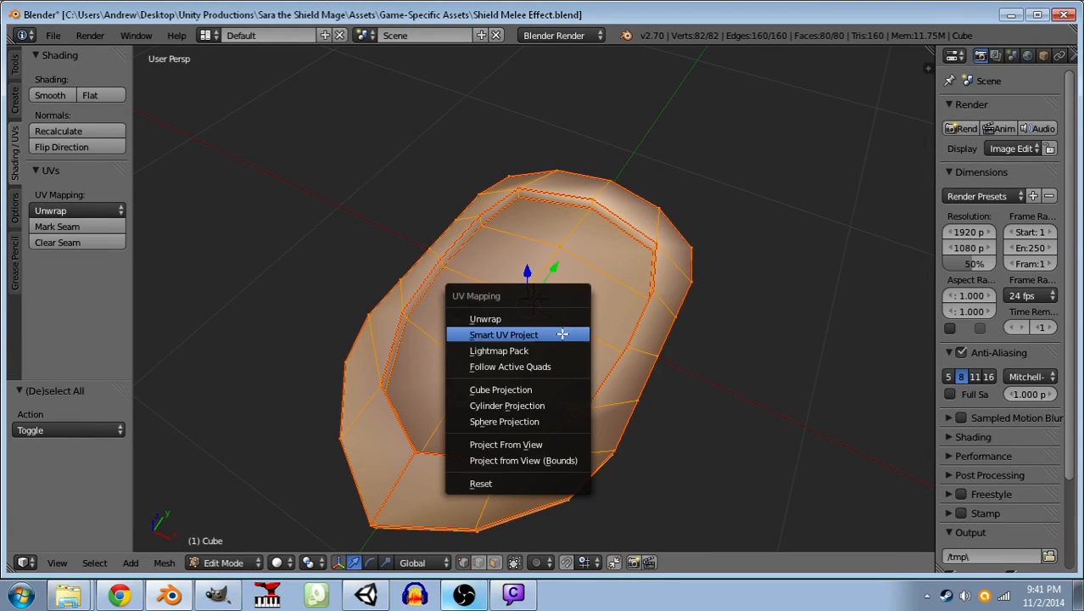
click(549, 333)
click(547, 415)
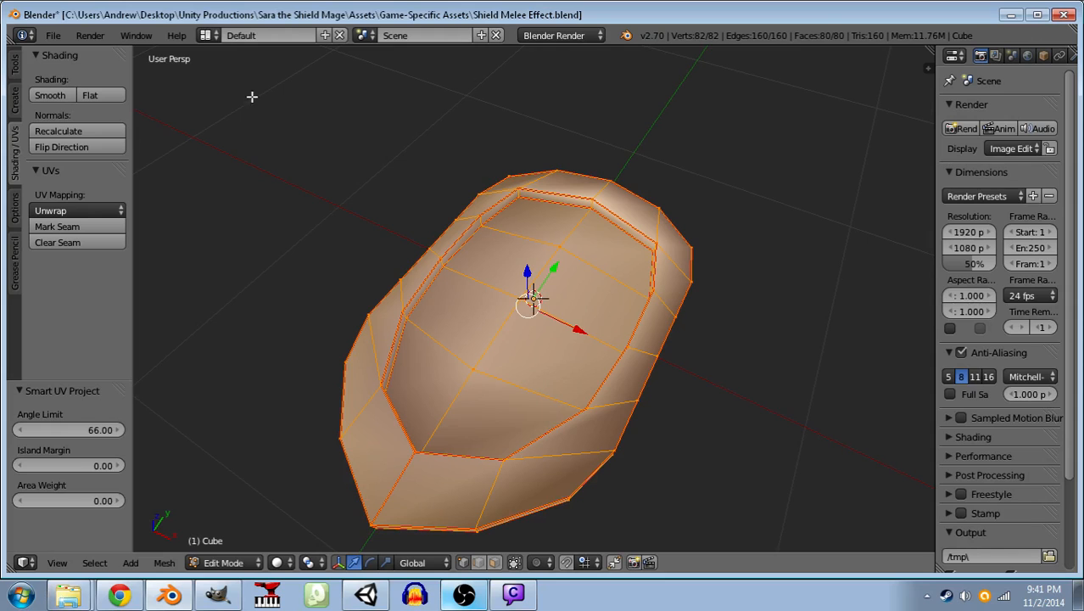
- Switch to the UV Editing screen layout and examine the shield's UV islands
click(205, 35)
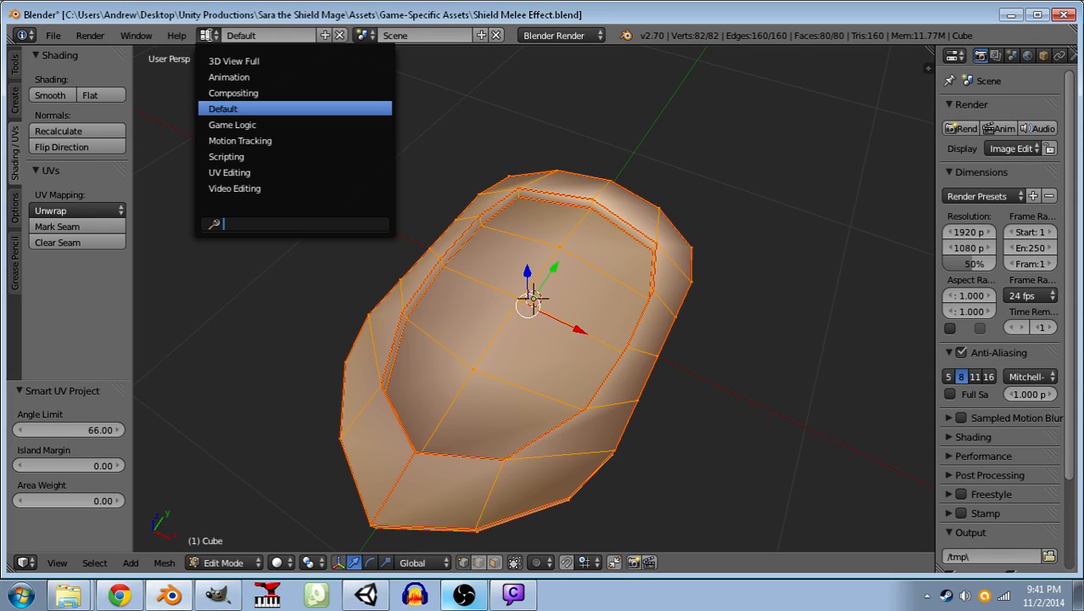
click(225, 173)
key(a)
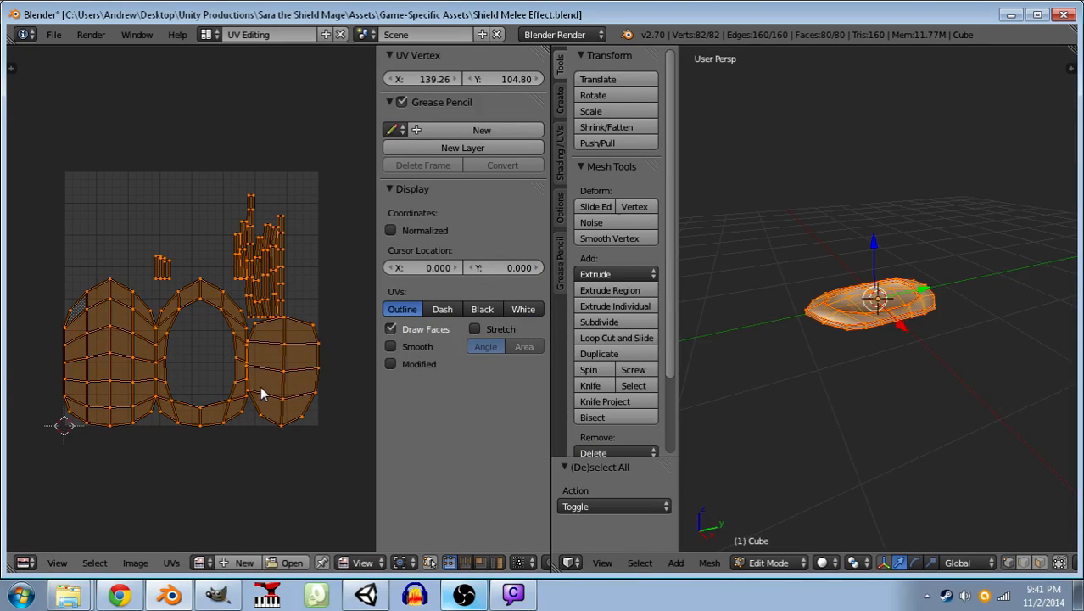
scroll(262, 367, up, 2)
scroll(261, 371, down, 1)
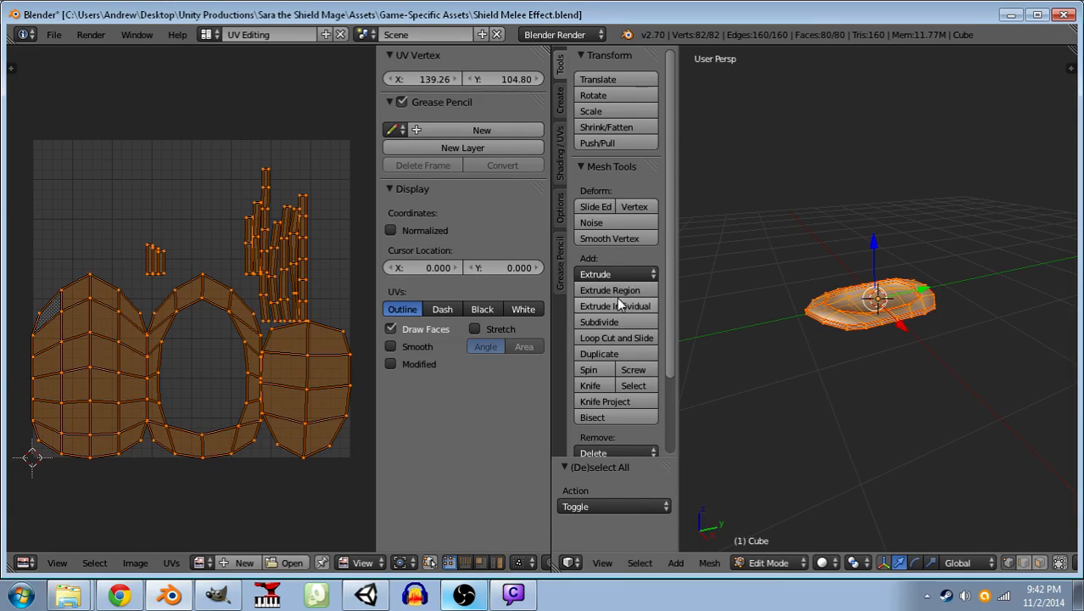
- Leave edit mode and save the unwrapped shield over Shield Melee Effect.blend
key(Tab)
key(ctrl+s)
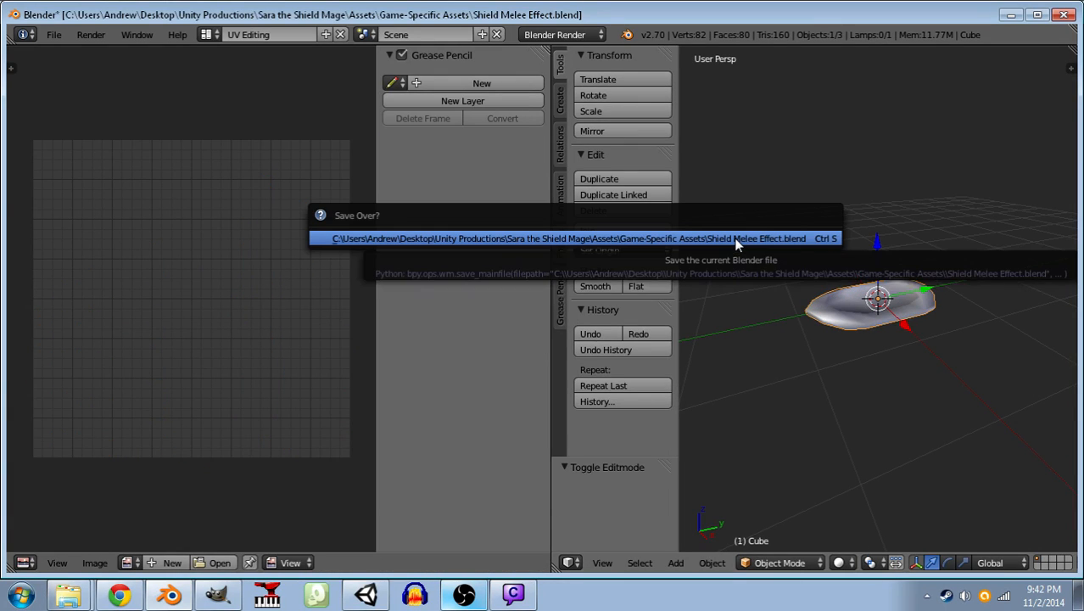
click(736, 240)
drag(744, 354, 865, 367)
- Switch to Unity, select the imported Shield Melee Effect model in the project assets and rotate its preview
click(365, 604)
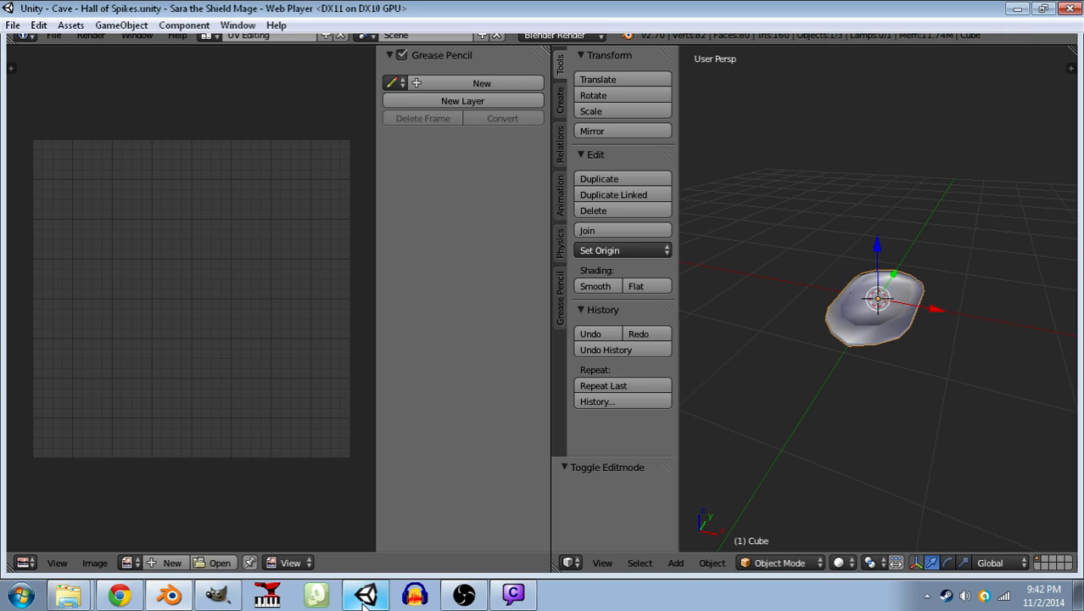
scroll(794, 339, down, 5)
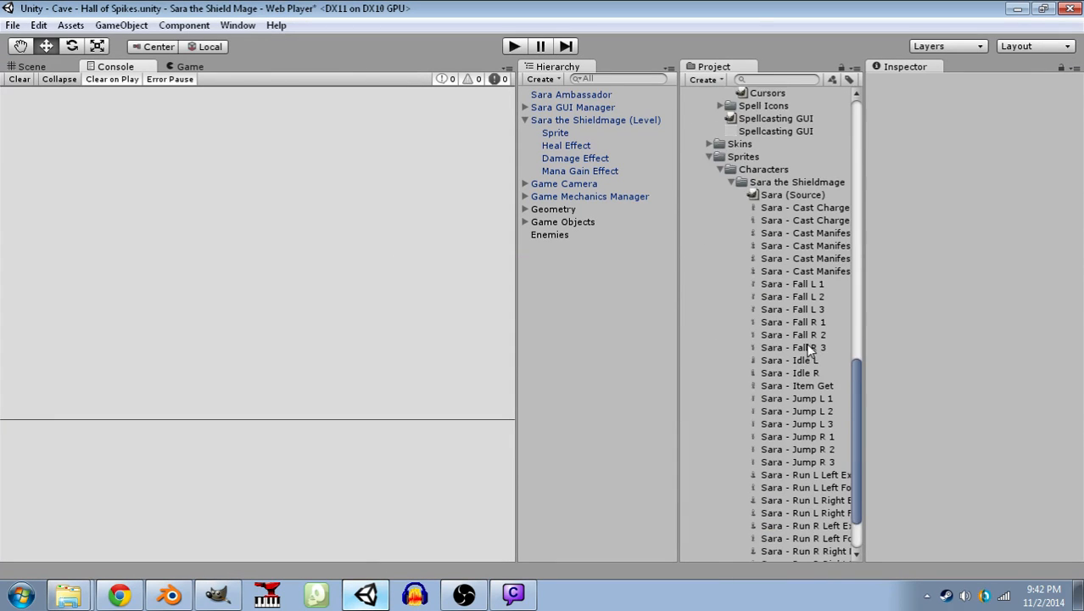
scroll(810, 349, down, 2)
click(734, 554)
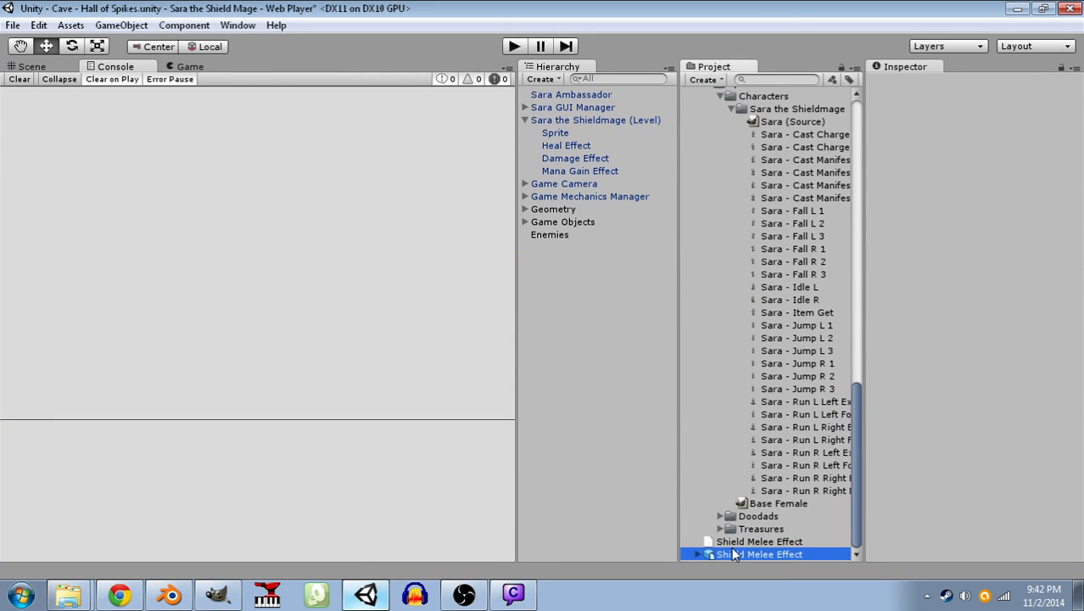
drag(967, 500, 888, 499)
- Collapse the Sprites, Textures, Audio, Prefabs and Scripts folders in the project assets
scroll(793, 509, up, 6)
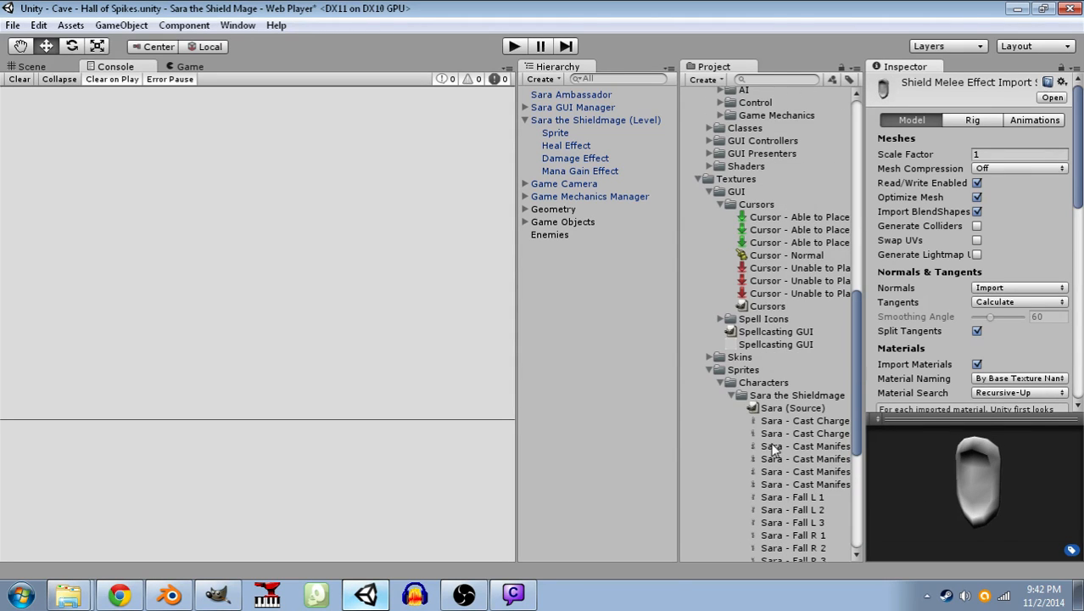
click(710, 370)
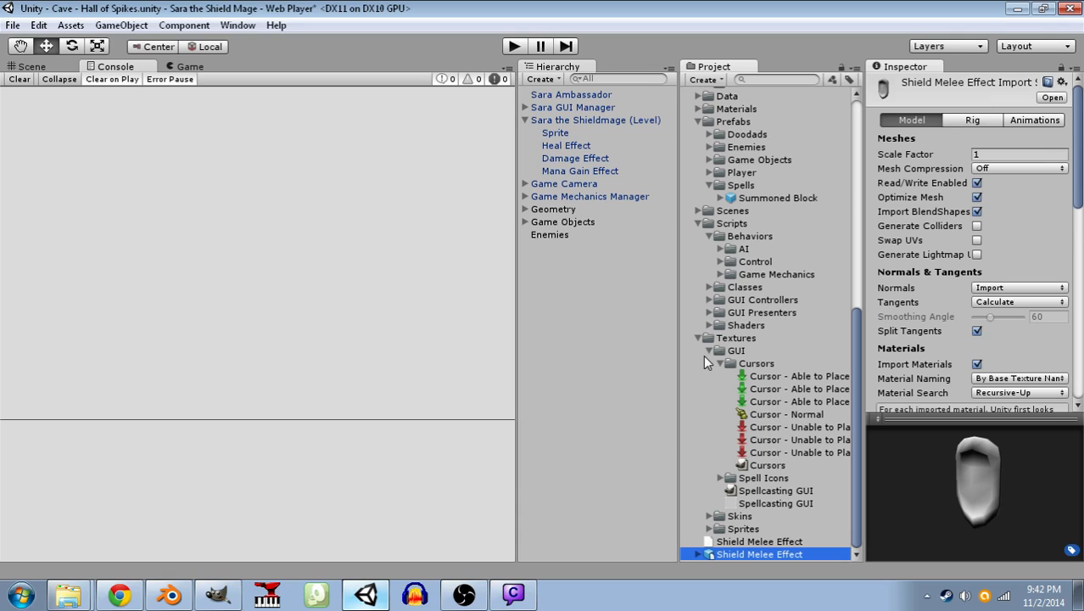
click(698, 337)
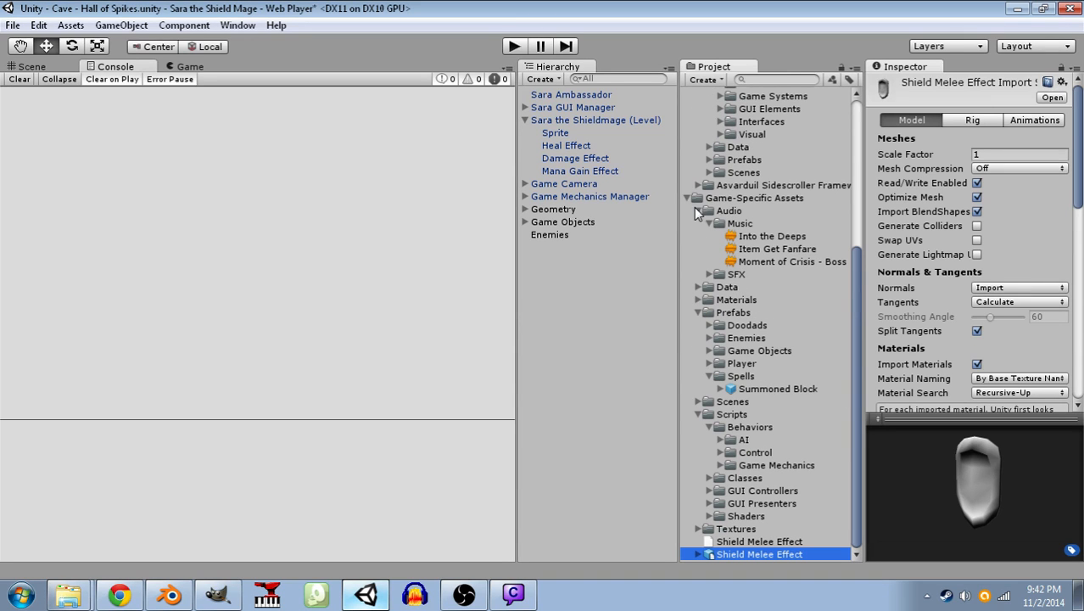
click(696, 210)
click(698, 313)
click(698, 413)
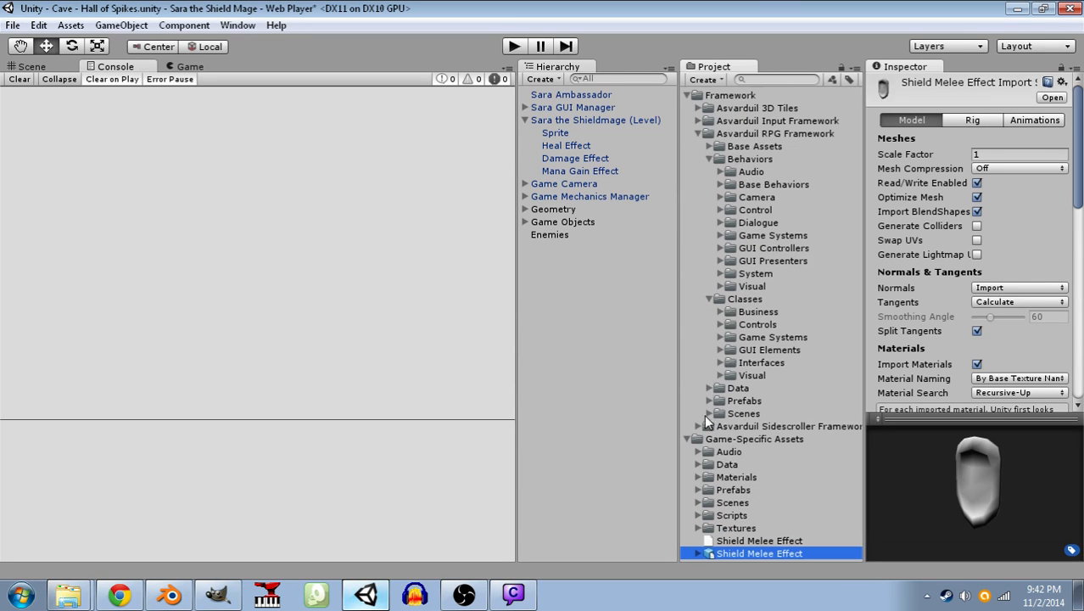
click(727, 440)
right_click(727, 442)
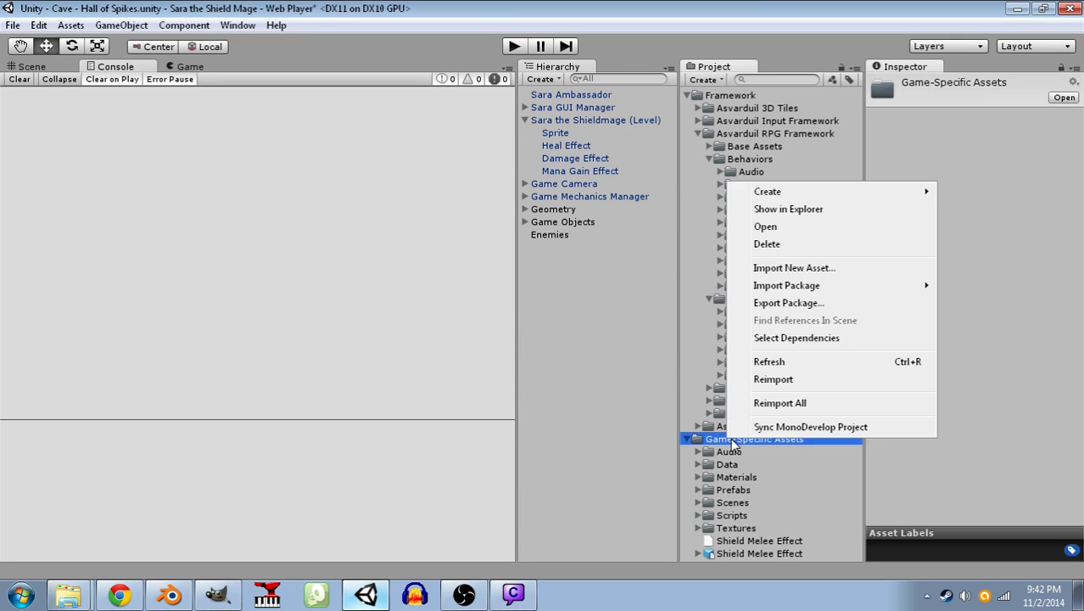
click(786, 202)
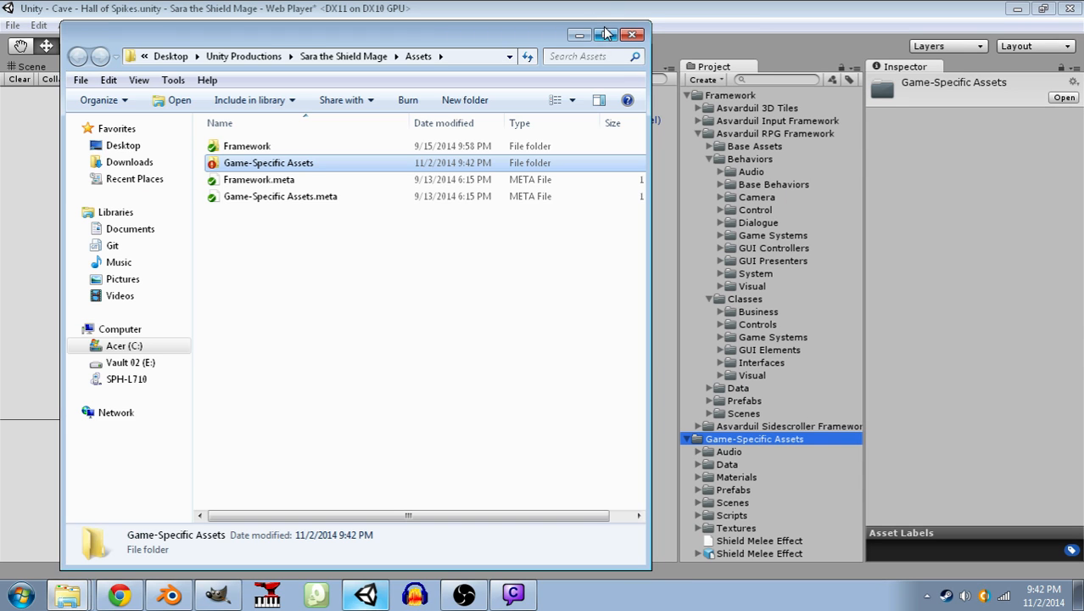
click(632, 34)
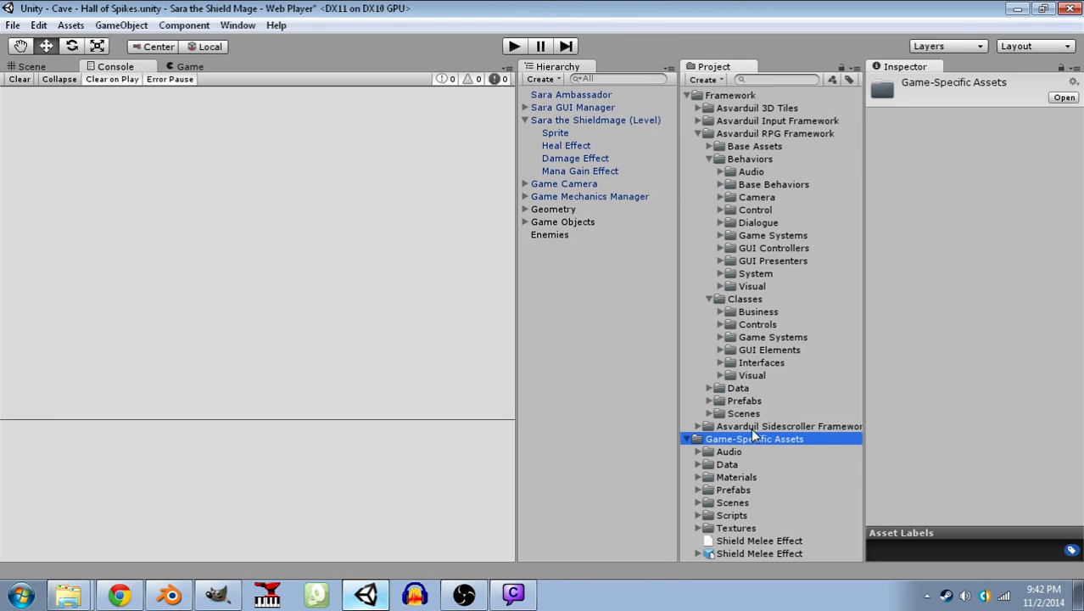
- Create a folder named Meshes inside Game-Specific Assets
right_click(743, 440)
mouse_move(806, 194)
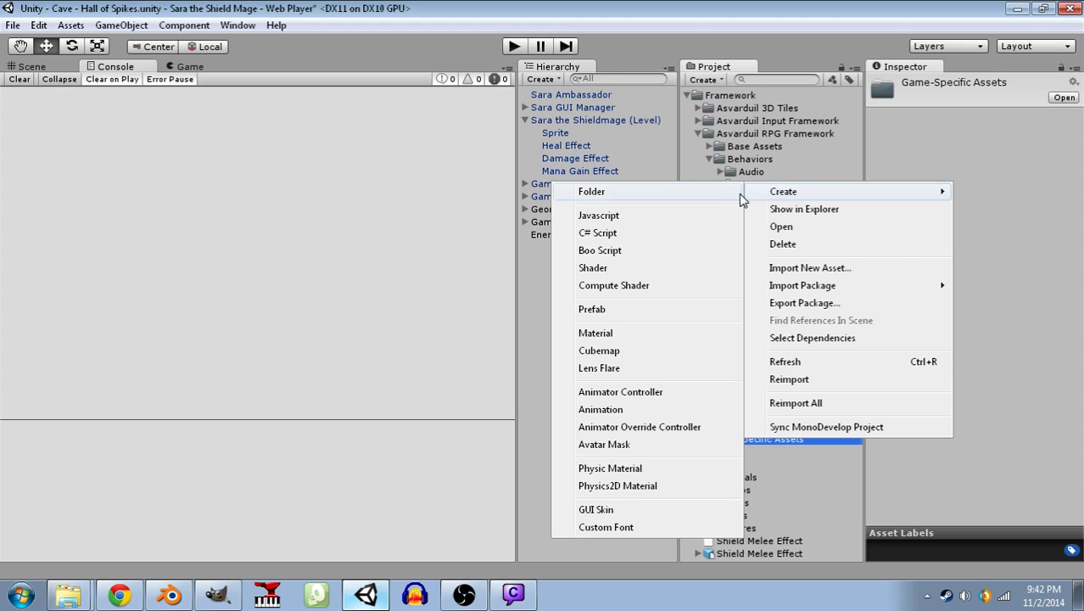
click(740, 194)
text(Meshes)
key(Return)
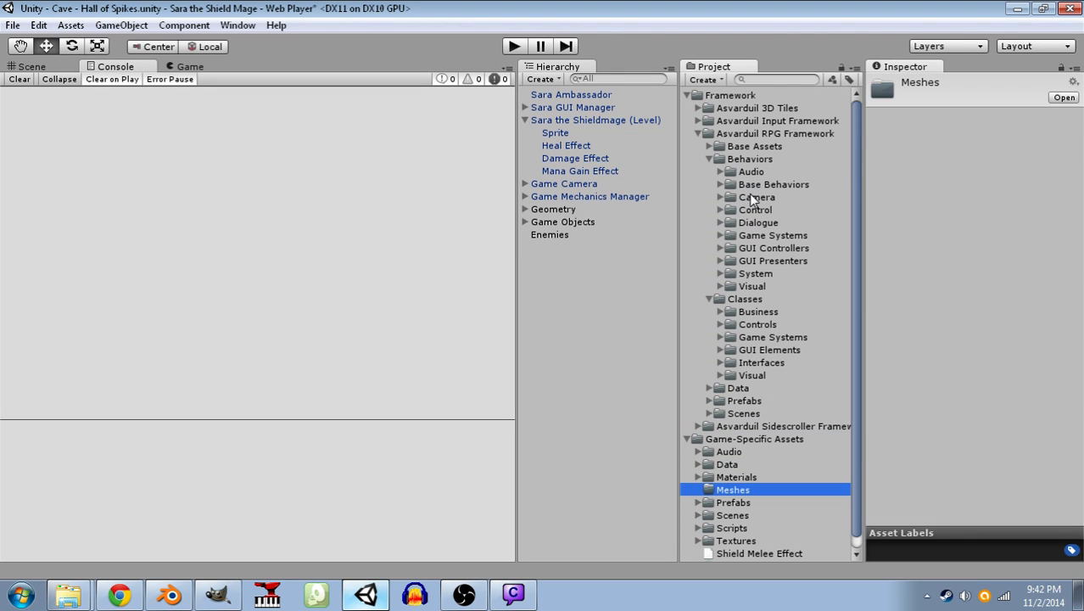
- Move the Shield Melee Effect model and its companion file into the Meshes folder, and collapse the Meshes and Framework folders
drag(743, 553, 747, 486)
drag(750, 554, 754, 490)
click(699, 490)
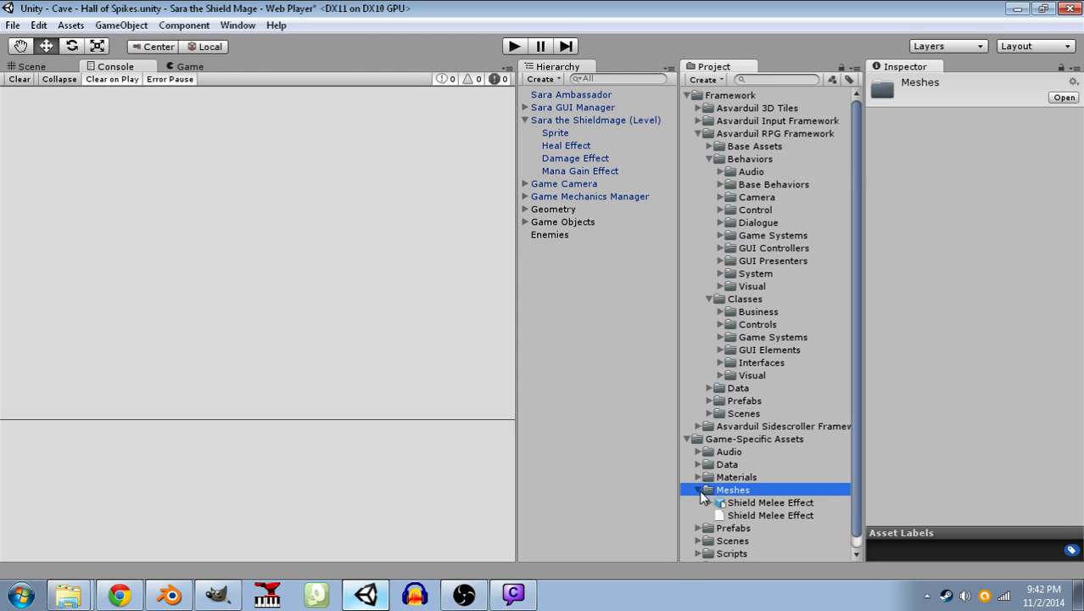
click(699, 491)
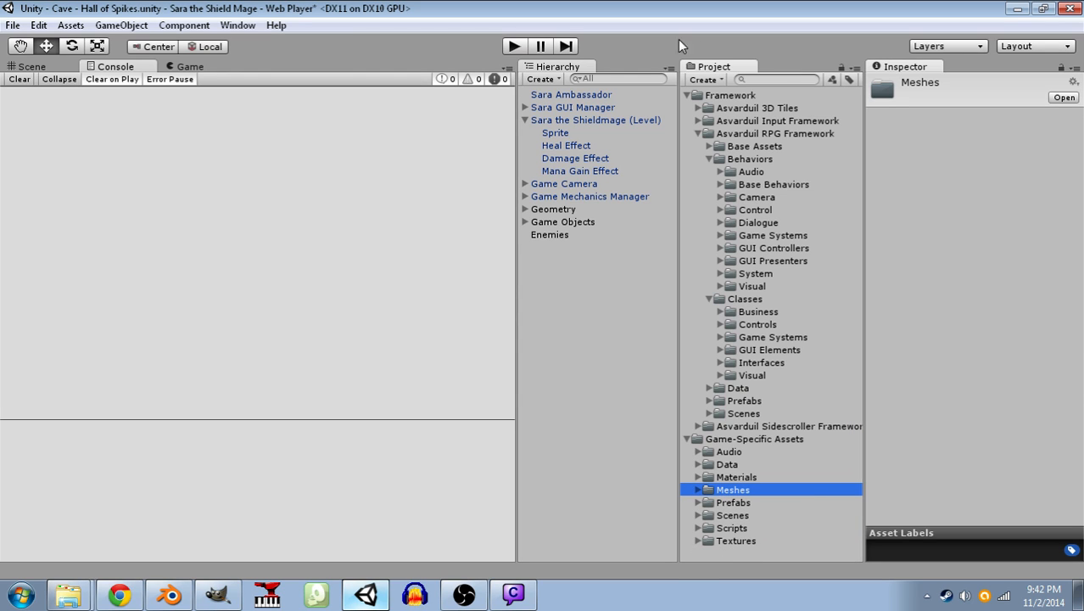
click(687, 95)
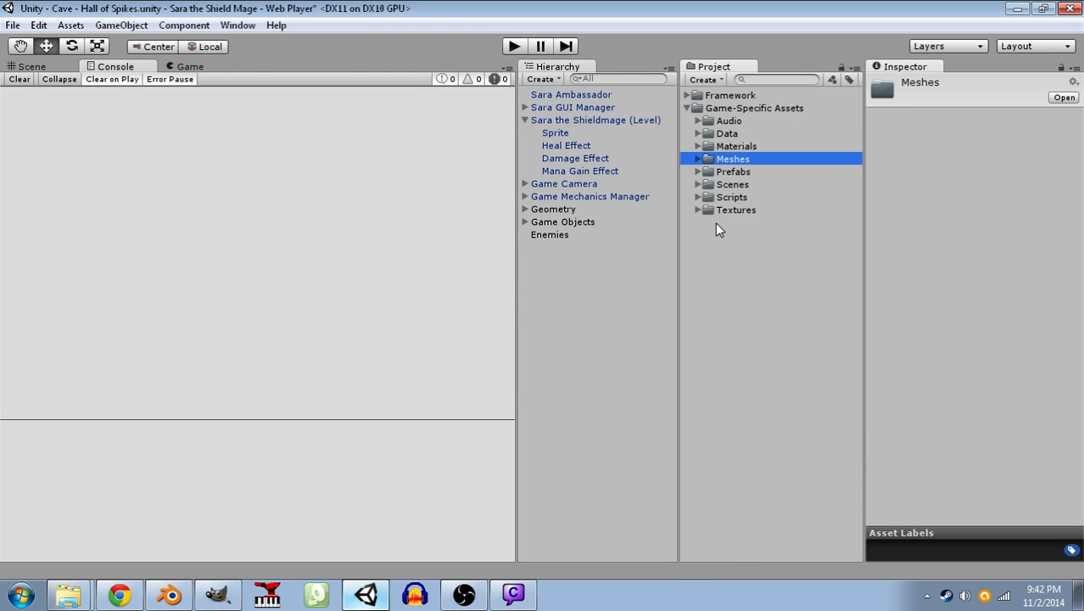
- Rename the asset called Material in the Materials folder to Sara Shield Effect
click(698, 147)
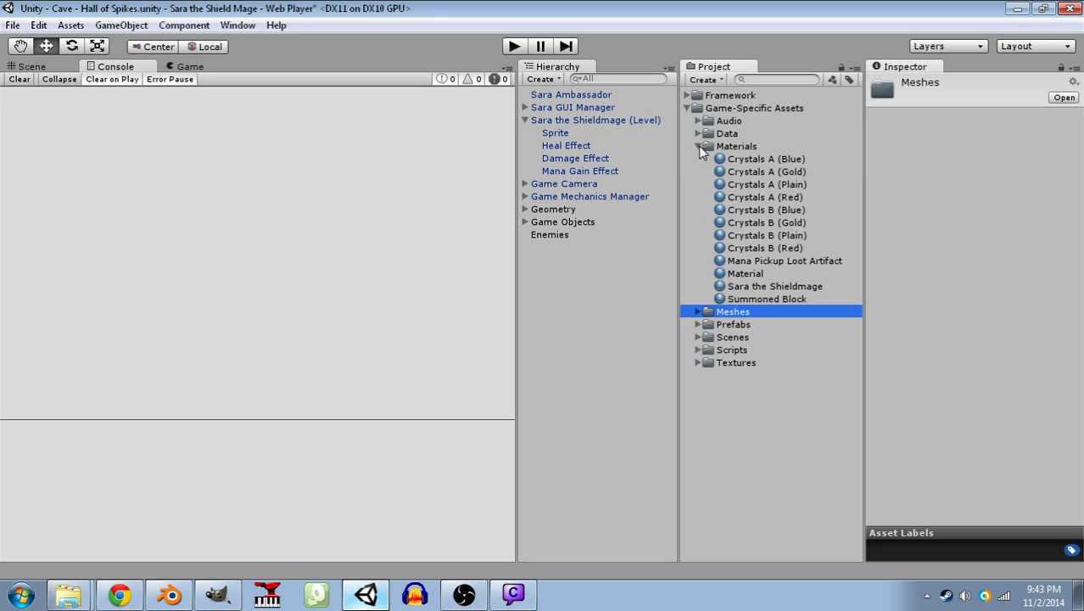
click(743, 275)
click(746, 275)
text(Sara Shield Effect)
key(Return)
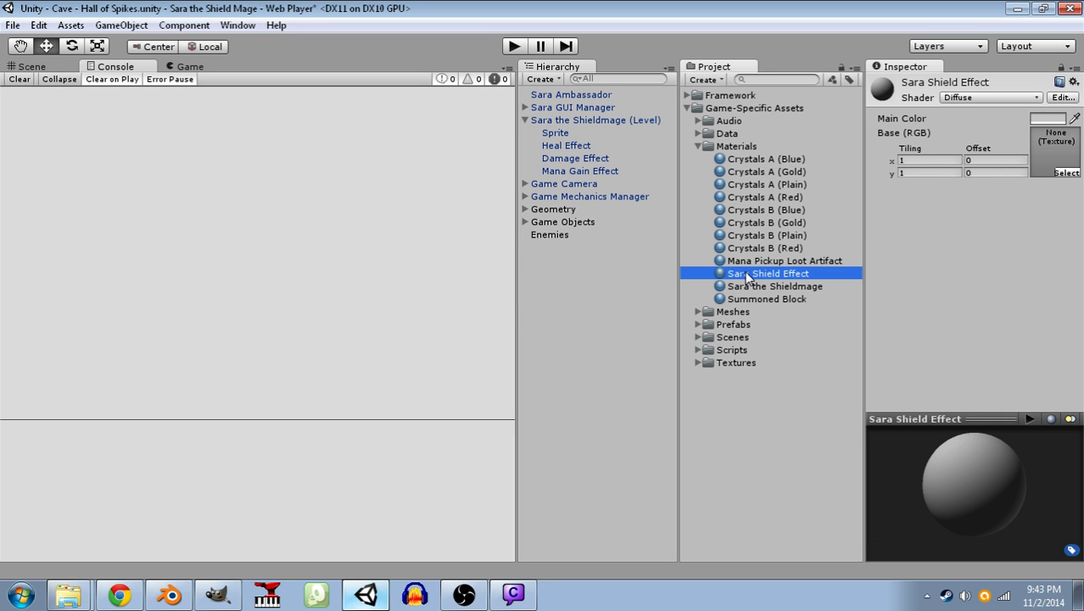
- Change the Sara Shield Effect material's shader to Particles/Additive-Backculled
click(1017, 111)
click(1018, 98)
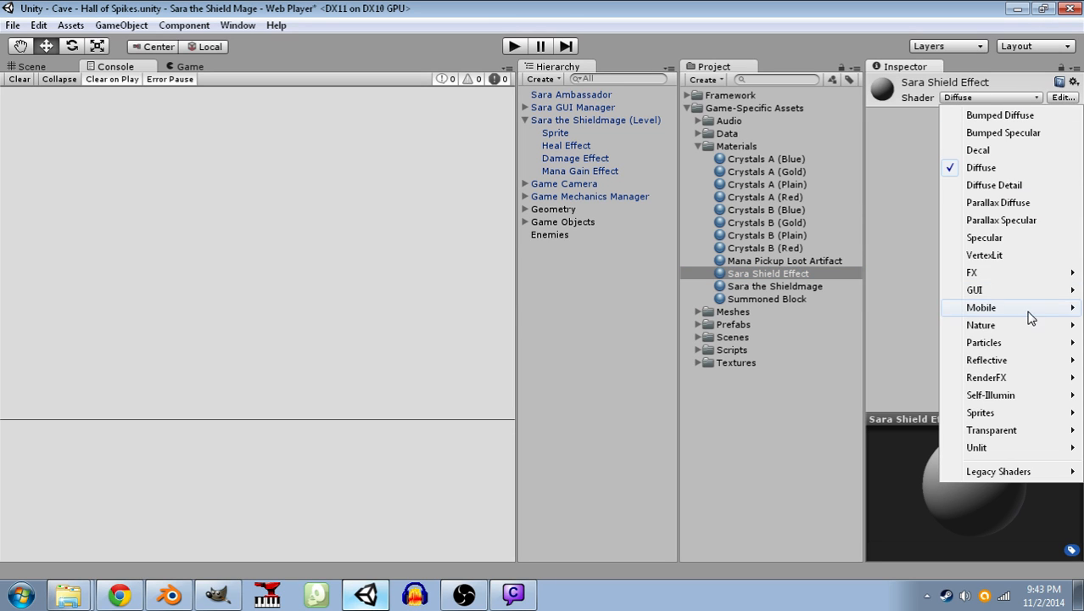
mouse_move(1002, 410)
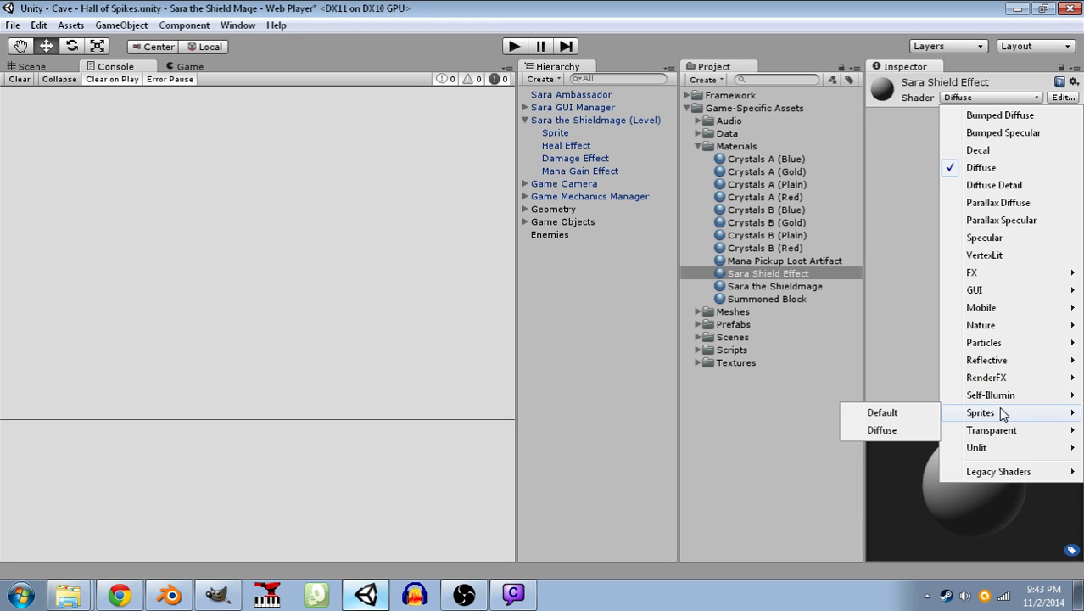
mouse_move(1004, 350)
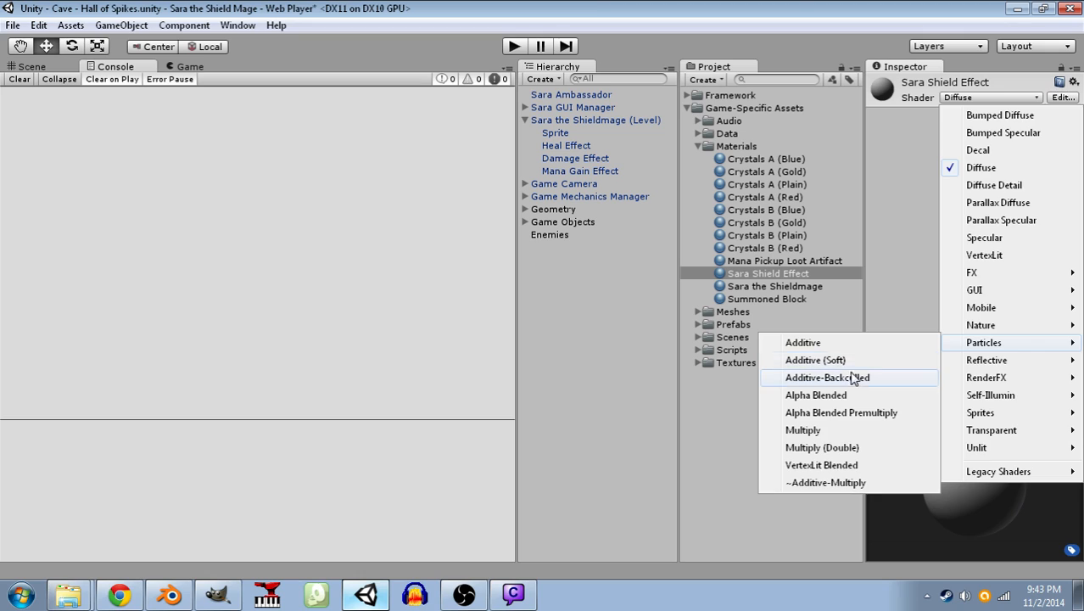
click(848, 378)
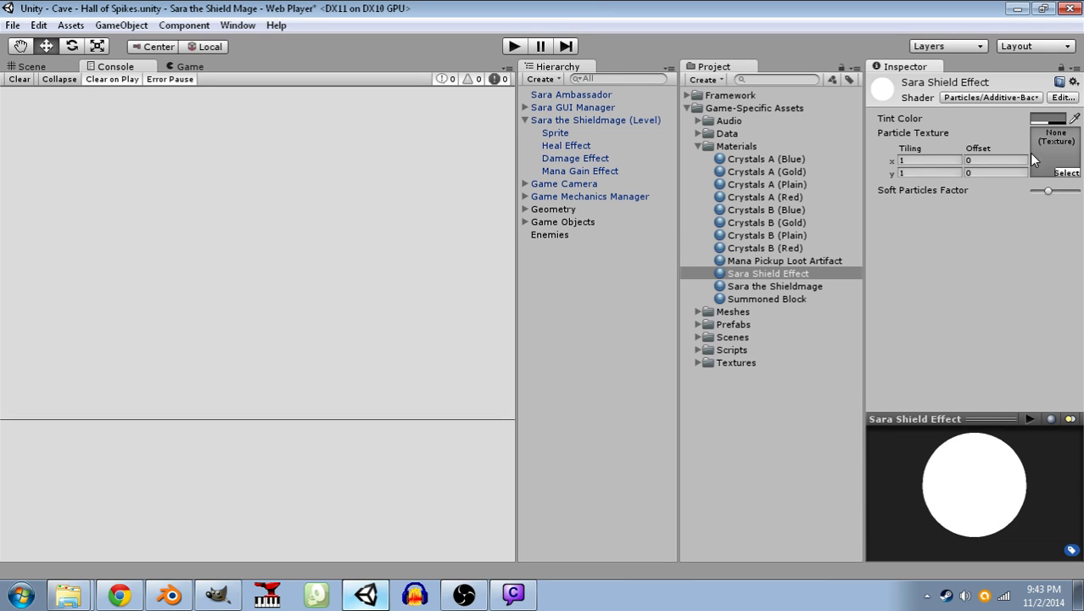
- Set the alpha of the Sara Shield Effect material's tint color to 26
click(1048, 120)
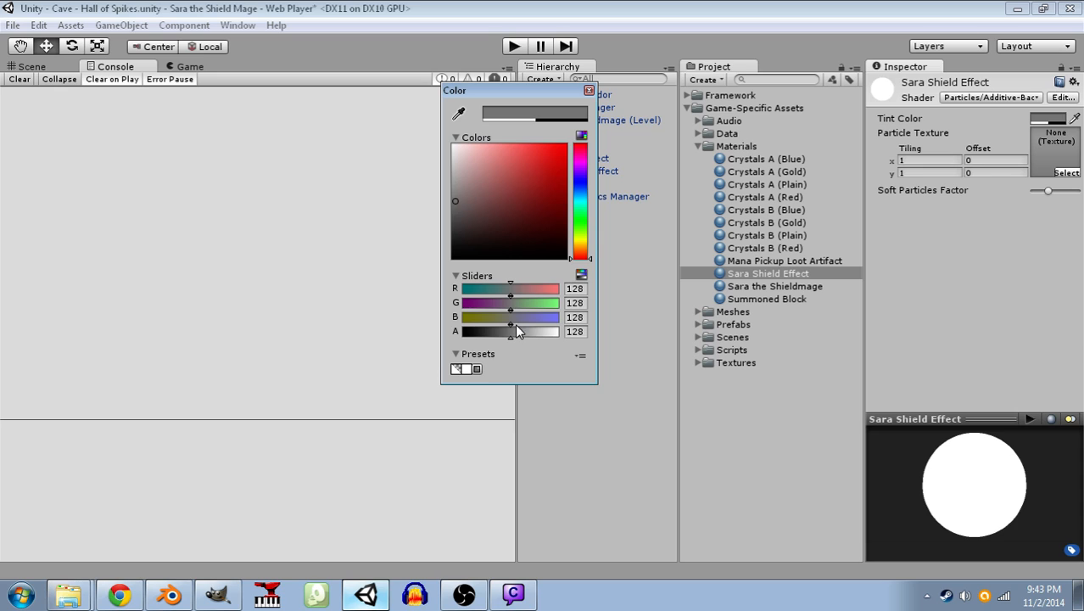
drag(509, 331, 473, 333)
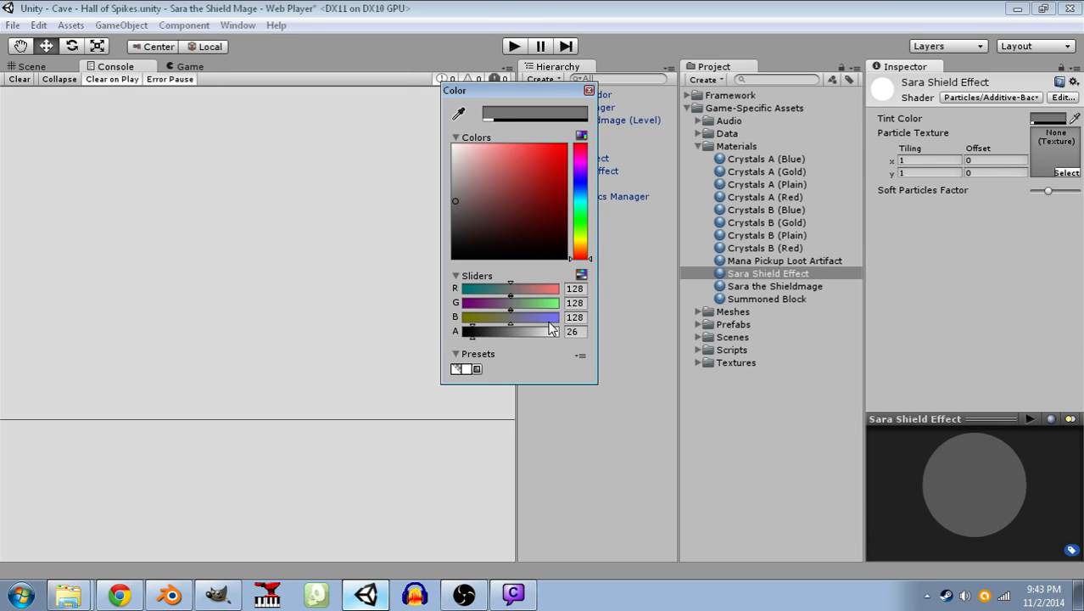
click(589, 90)
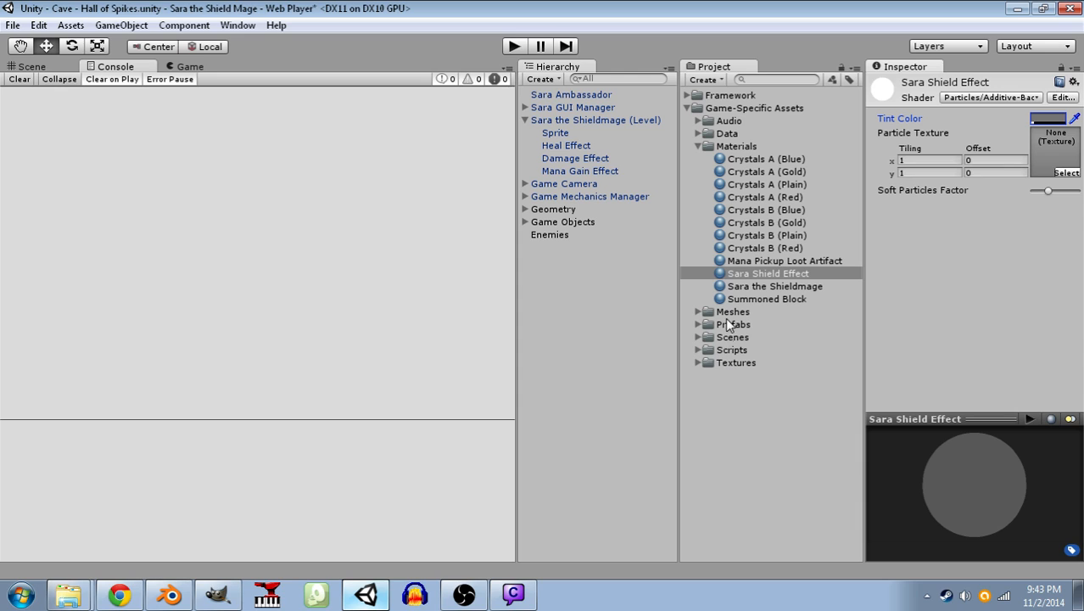
- Select the Shield Melee Effect model in the Meshes folder and inspect its shape from several angles in the preview
click(696, 362)
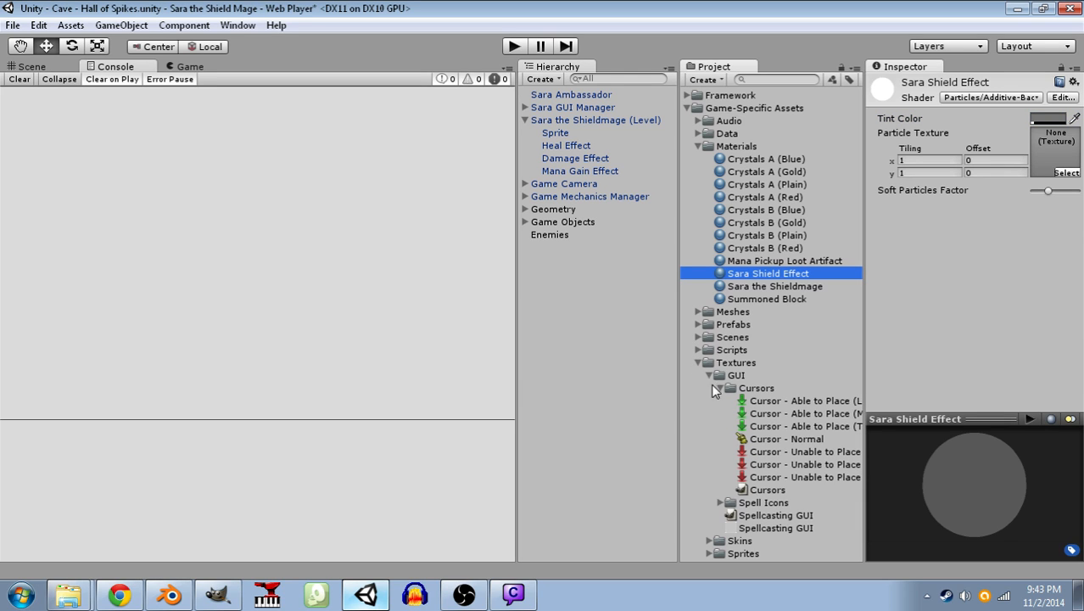
click(698, 363)
click(698, 312)
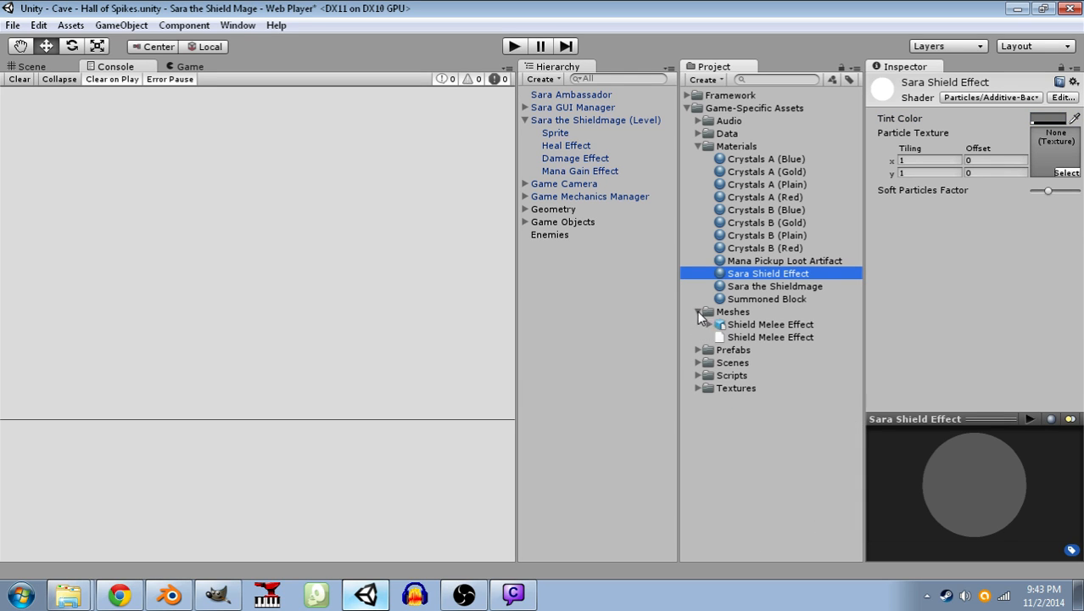
click(763, 325)
drag(956, 488, 634, 463)
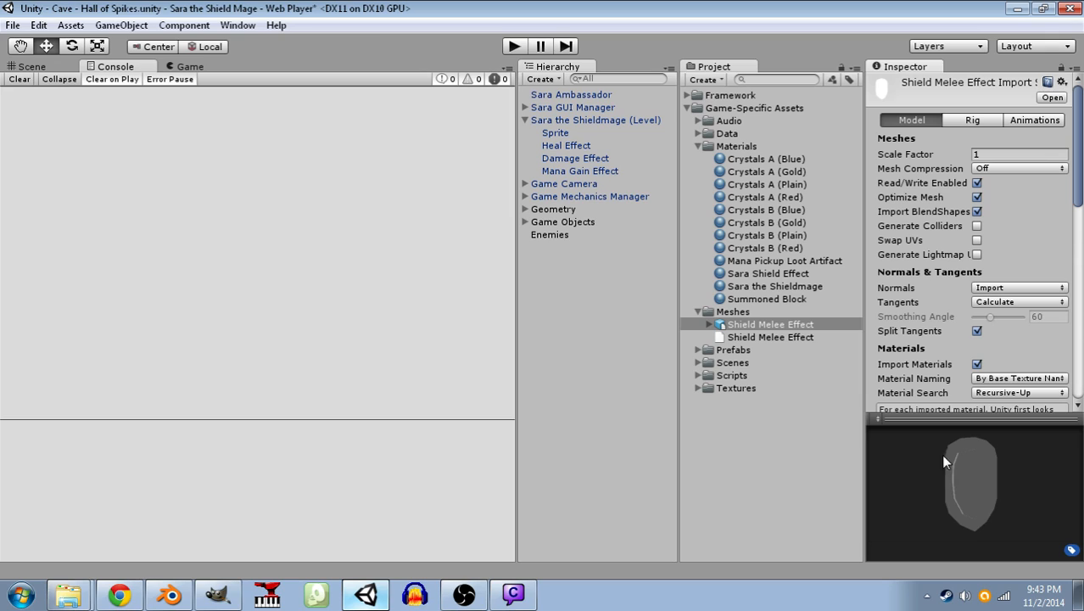
drag(973, 439, 1002, 412)
drag(923, 477, 988, 489)
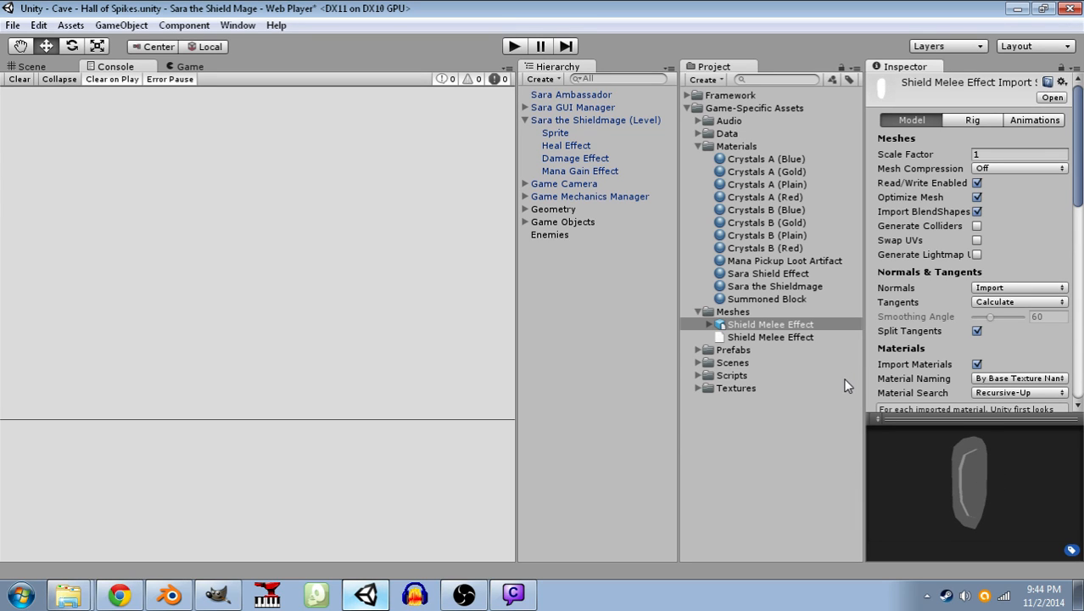
drag(934, 449, 946, 479)
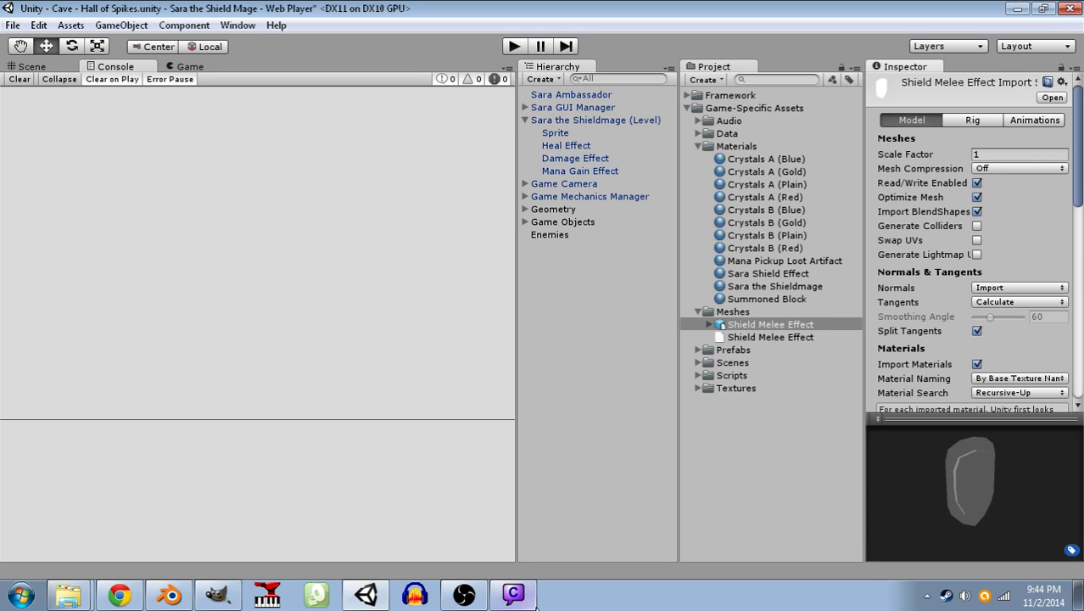
- Check the latest messages in the stream chat window and rotate the shield model's preview to a front view
click(513, 594)
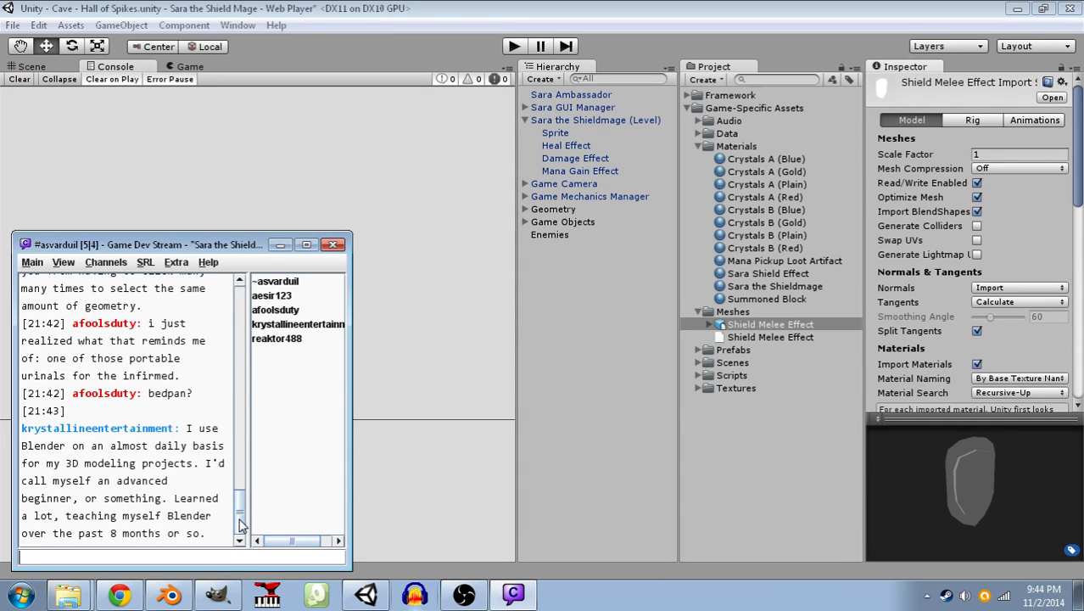
drag(925, 498, 831, 496)
click(513, 593)
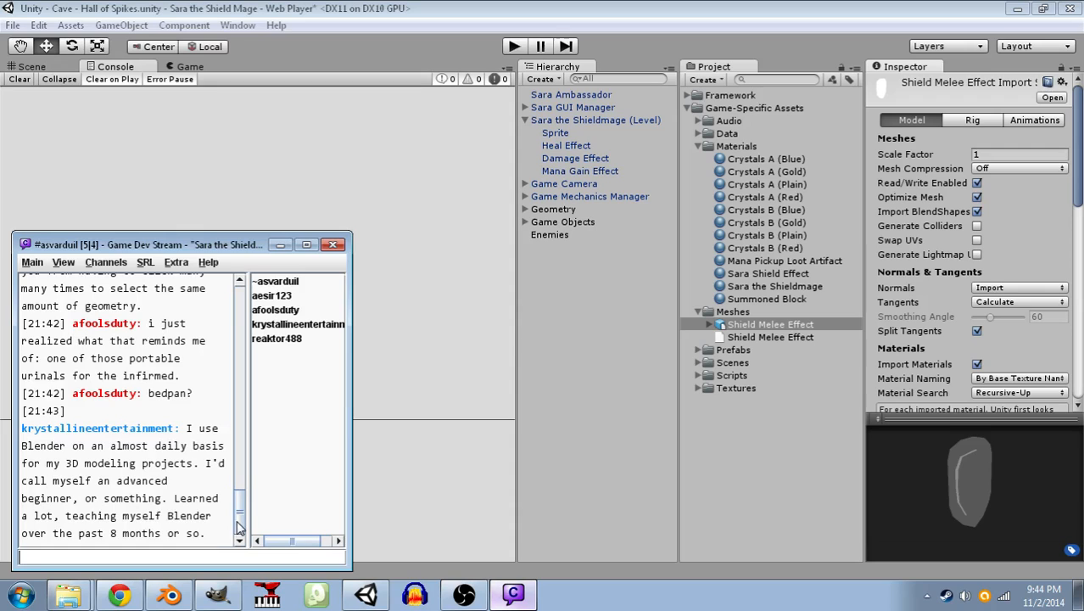
drag(239, 521, 241, 520)
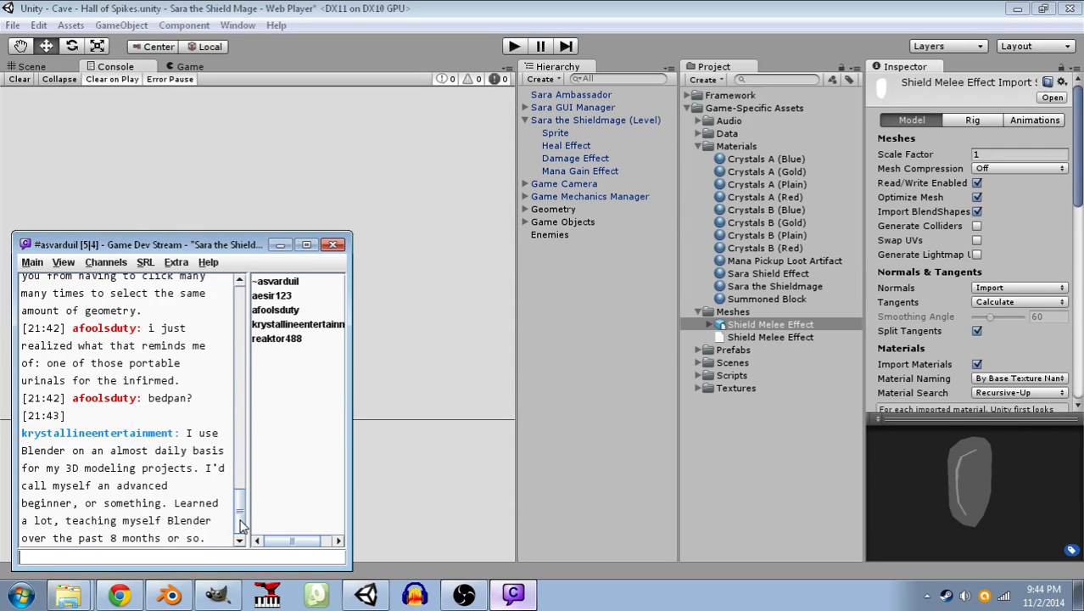
drag(1044, 529, 976, 475)
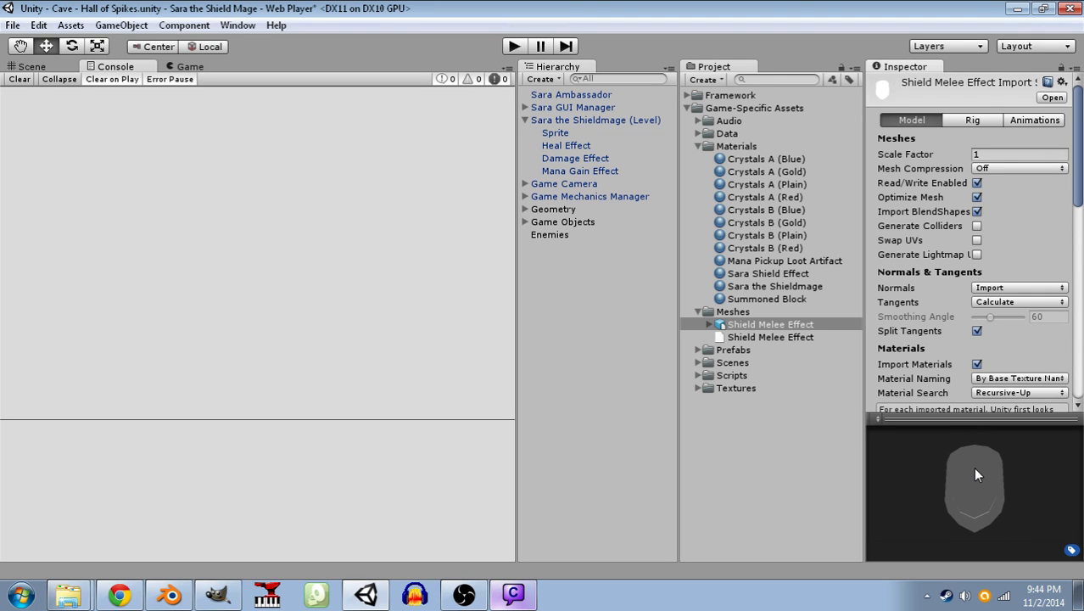
- Switch to Blender, put the shield in edit mode and create a blank 256 × 256 px image for its UV layout
click(170, 594)
key(Tab)
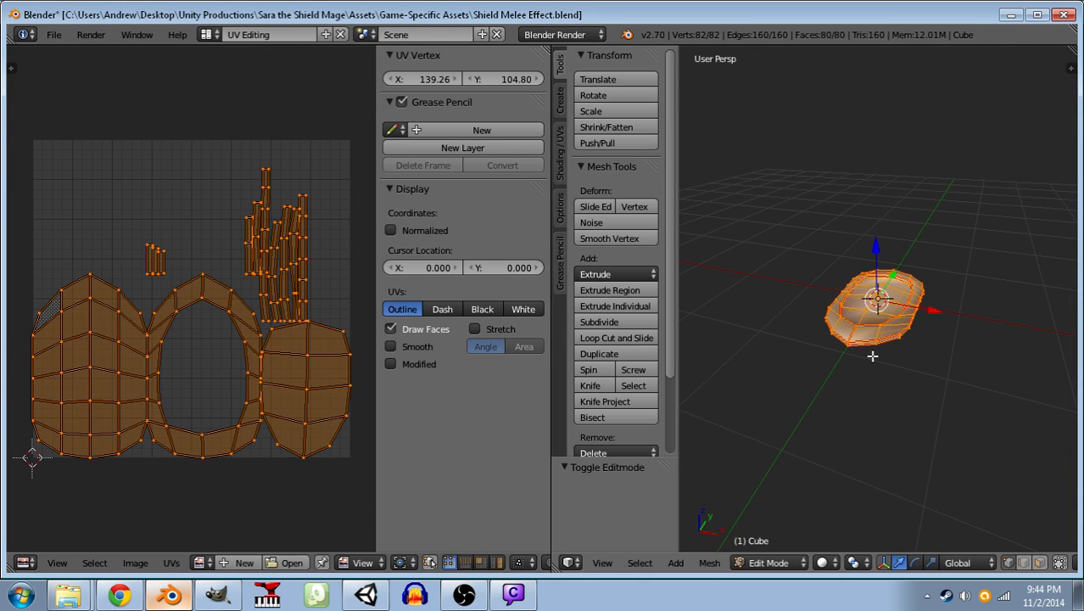
click(224, 563)
click(277, 415)
click(311, 438)
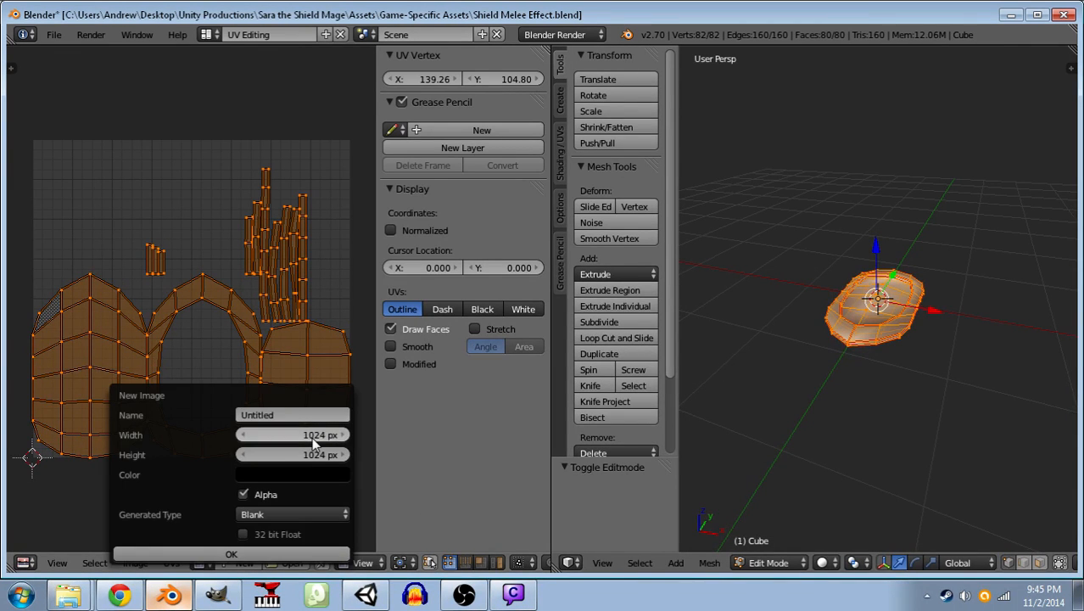
click(328, 438)
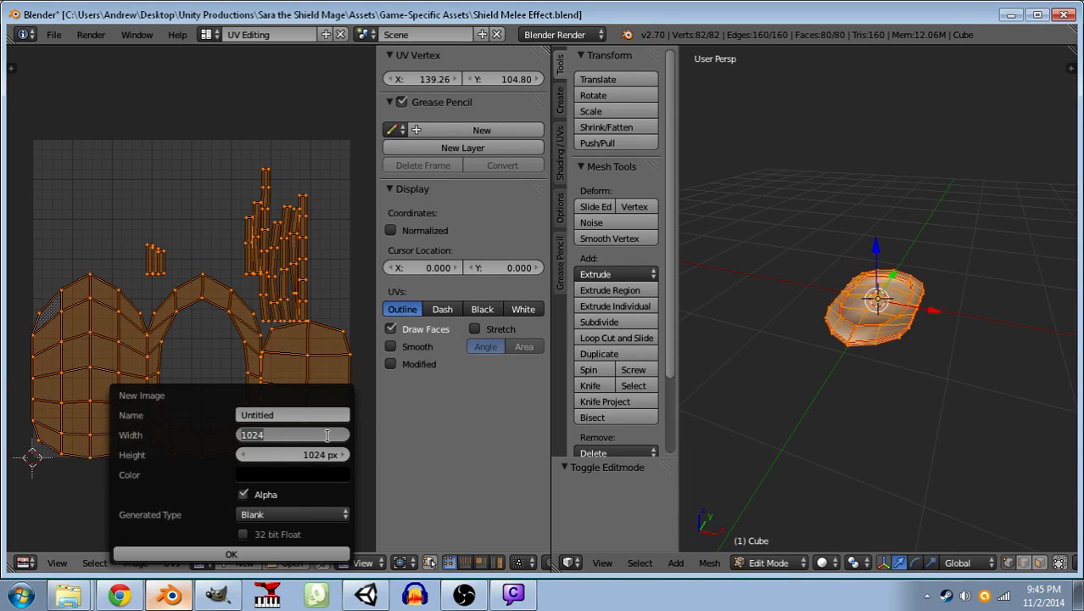
text(256)
key(Tab)
text(245)
key(Tab)
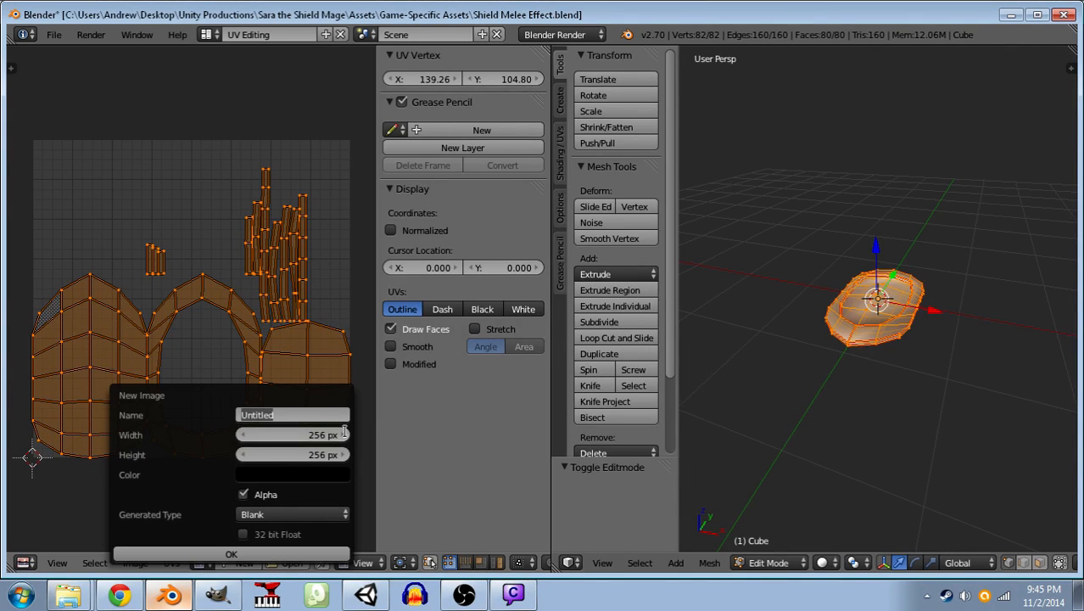
click(251, 556)
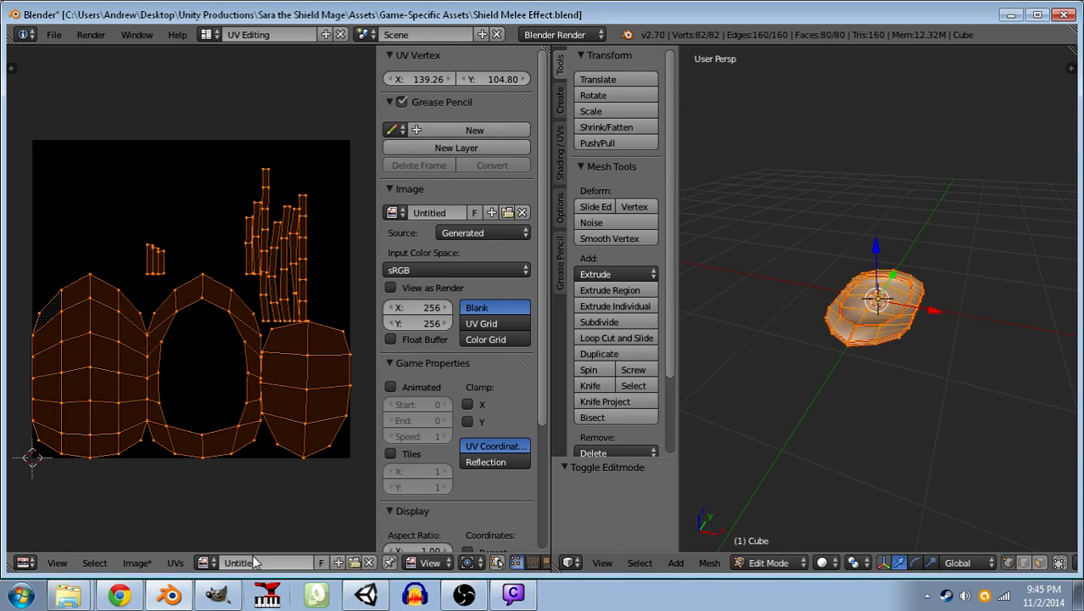
- Save the new UV image as Sara Shield Melee Effect.png in the project's Textures\Skins folder
click(132, 563)
click(138, 567)
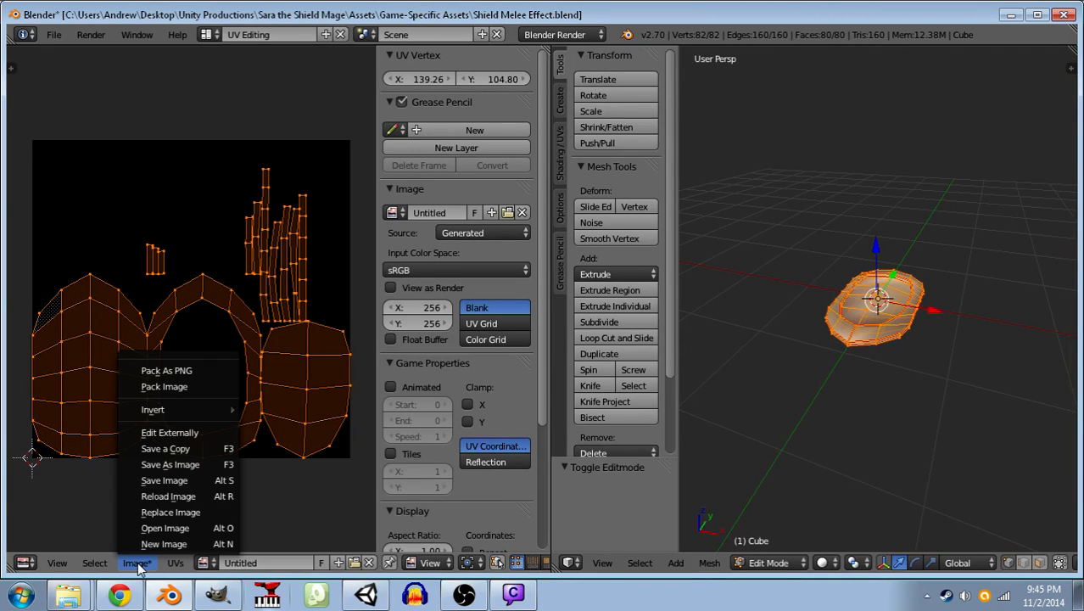
click(162, 465)
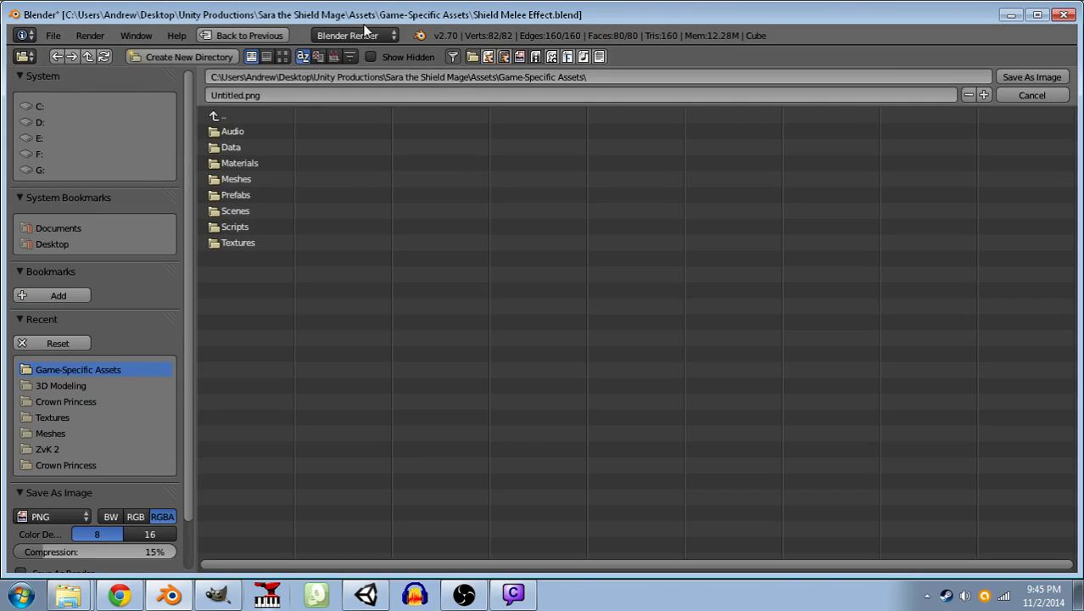
click(236, 242)
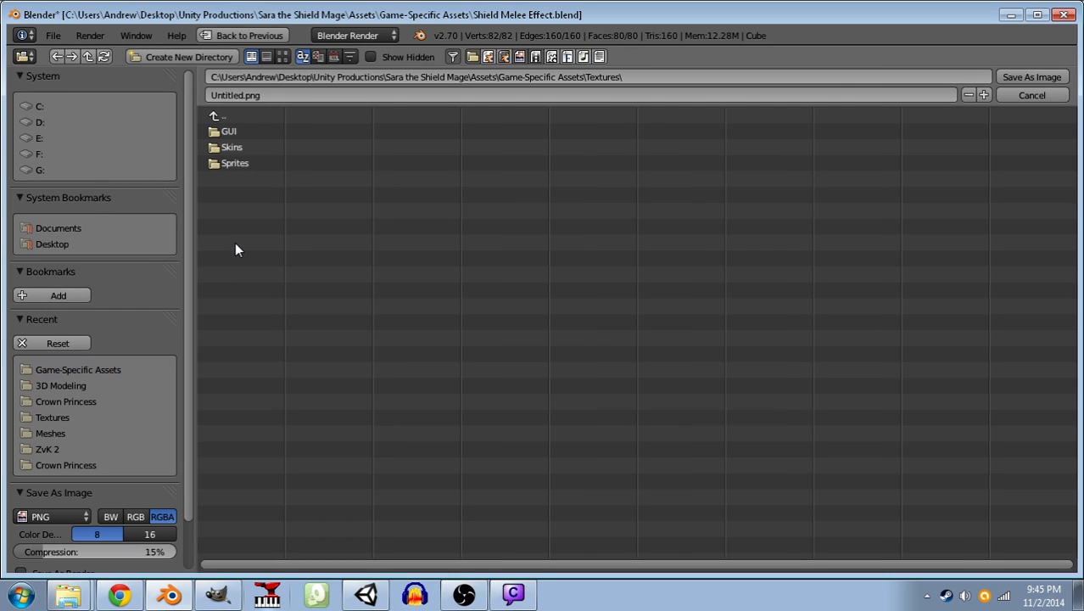
click(232, 148)
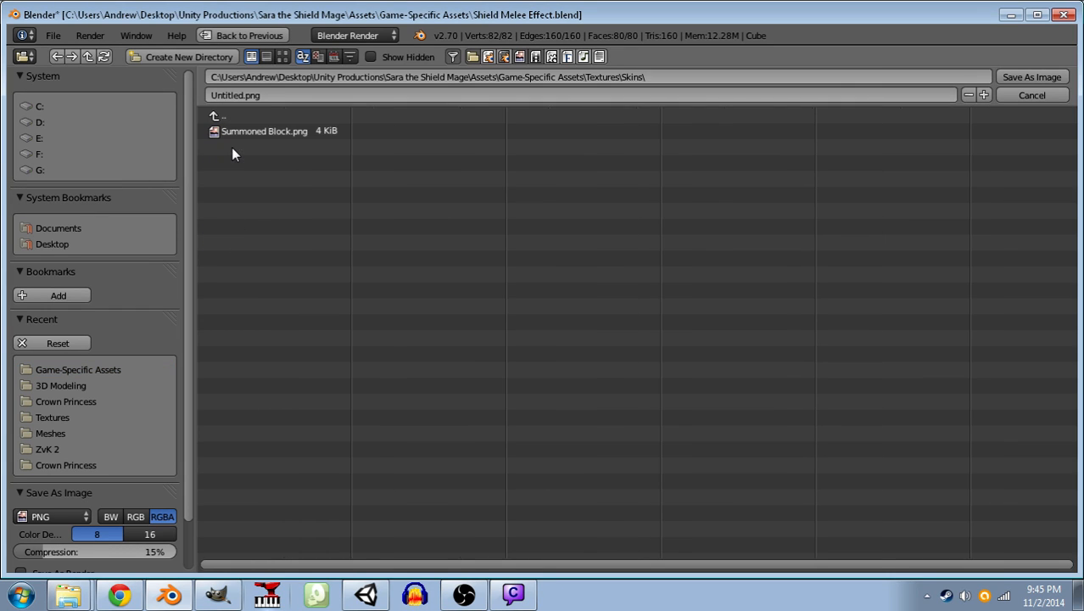
click(241, 97)
click(247, 96)
key(Delete)
key(Delete)
text(Sara Shield Melee Effect)
key(Return)
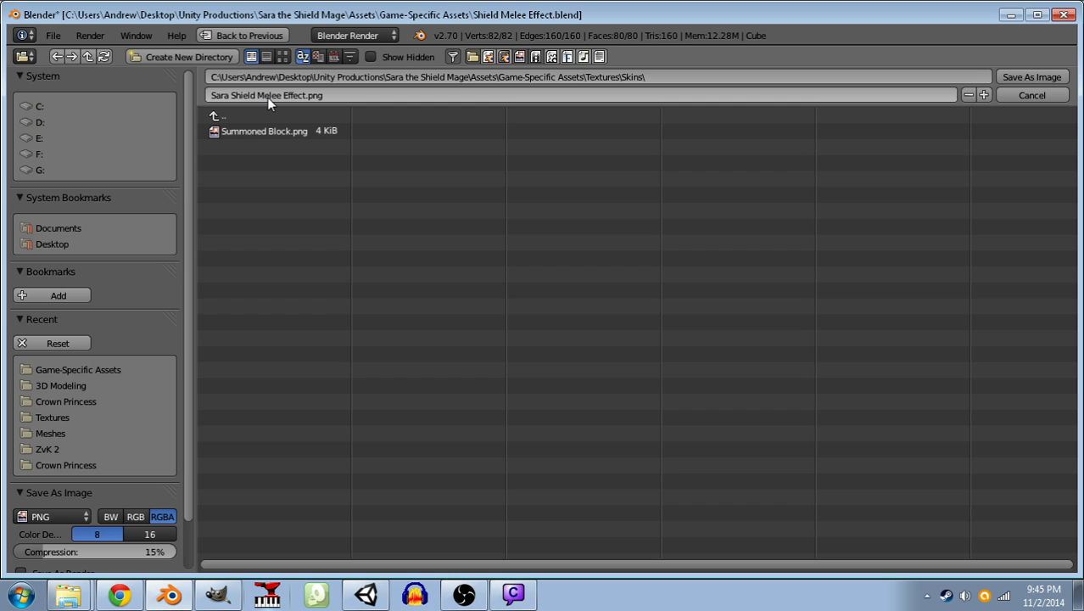
click(1021, 78)
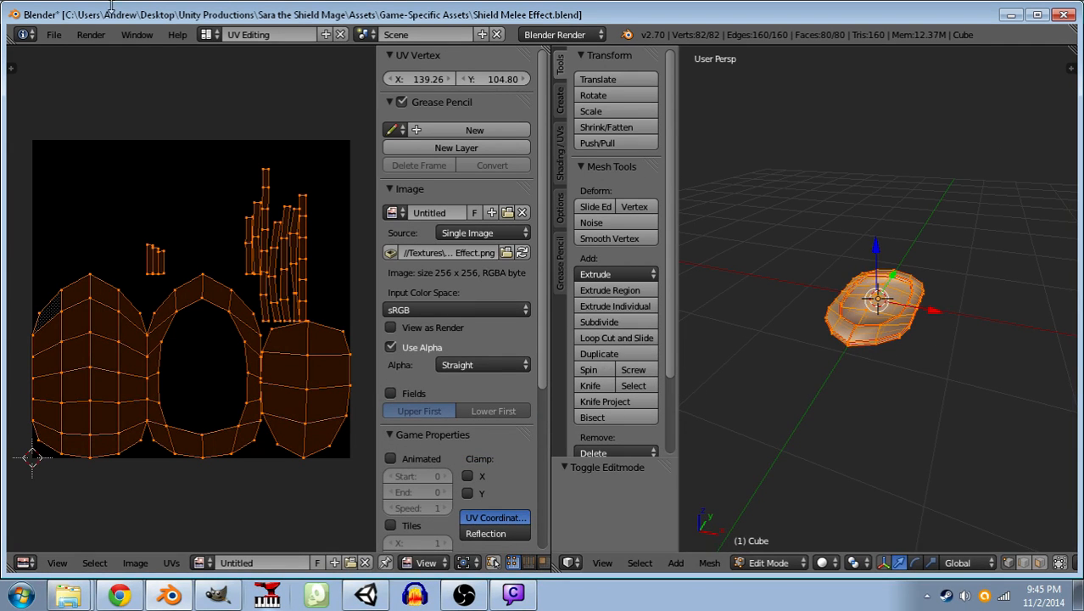
- Switch to the Default screen layout, widen the properties editor and show the shield's material settings
click(209, 34)
click(224, 109)
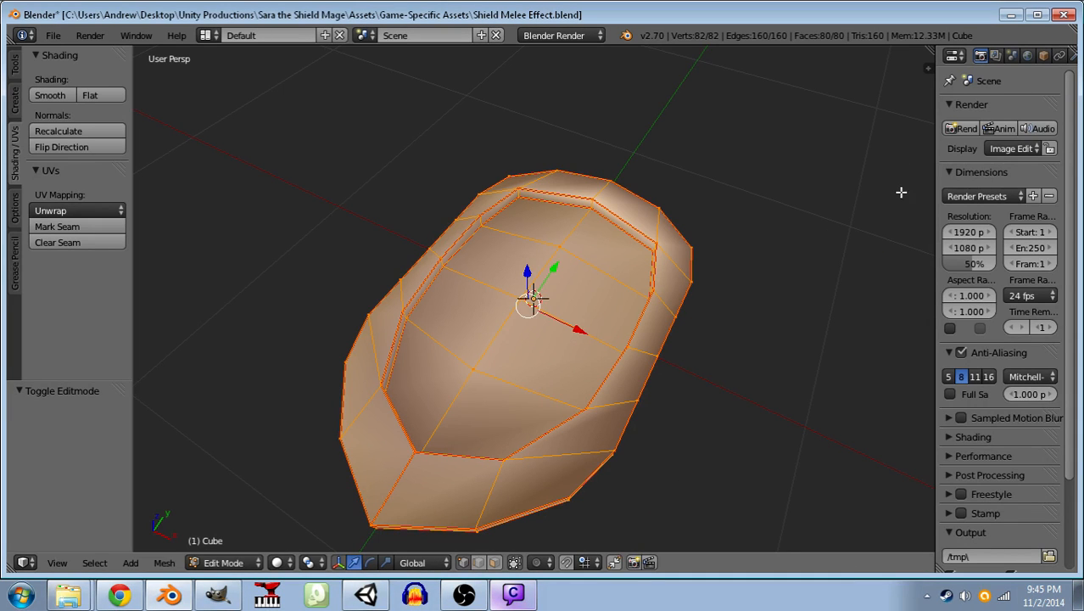
drag(937, 185, 838, 185)
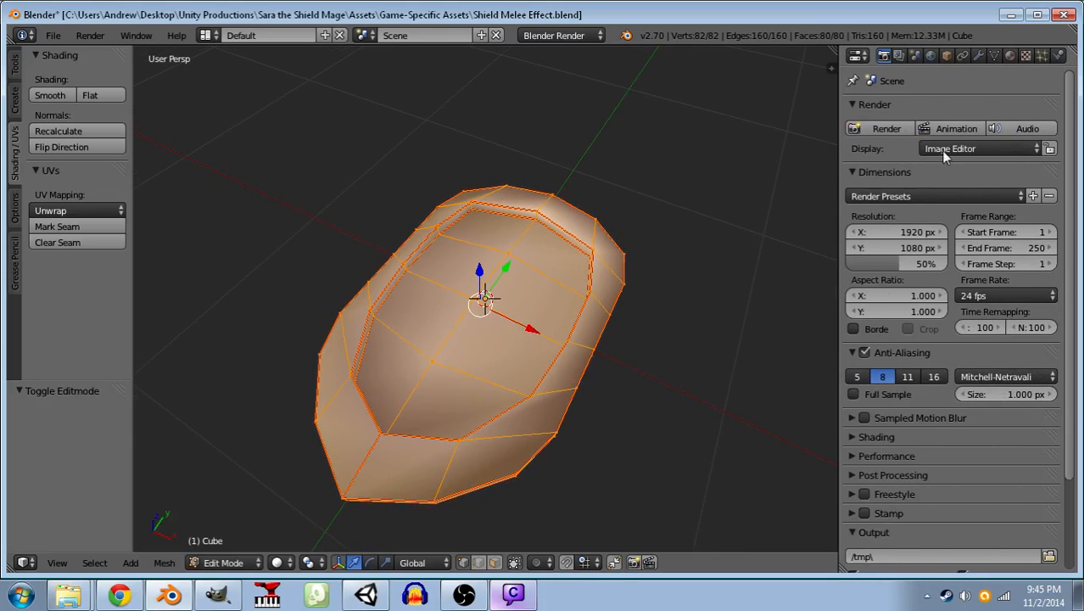
click(1010, 55)
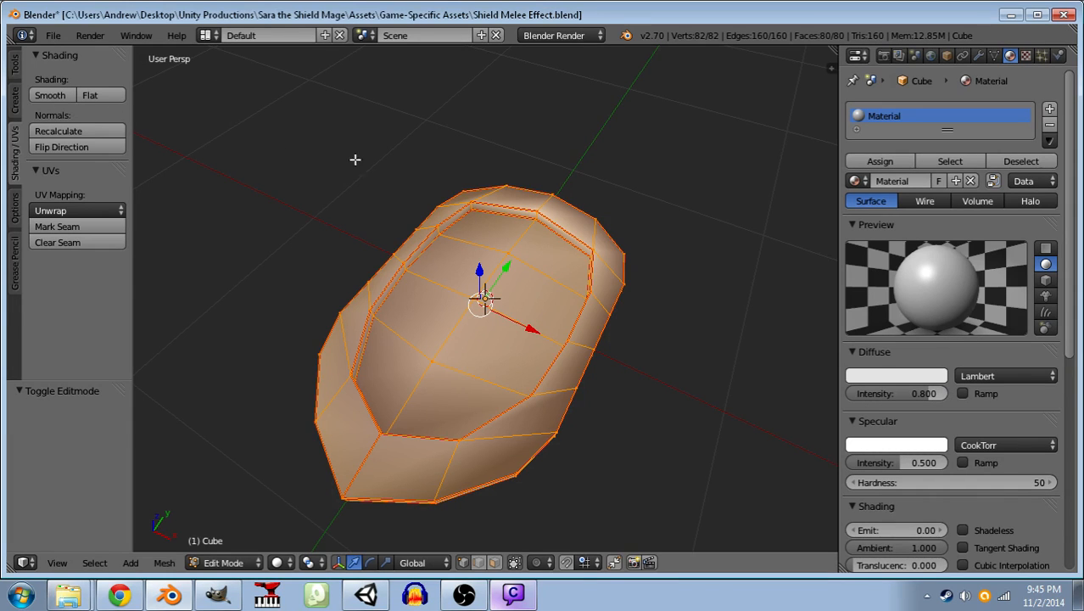
- Leave edit mode and delete the lamp and the camera from the scene
scroll(407, 170, down, 8)
scroll(433, 176, down, 3)
key(Tab)
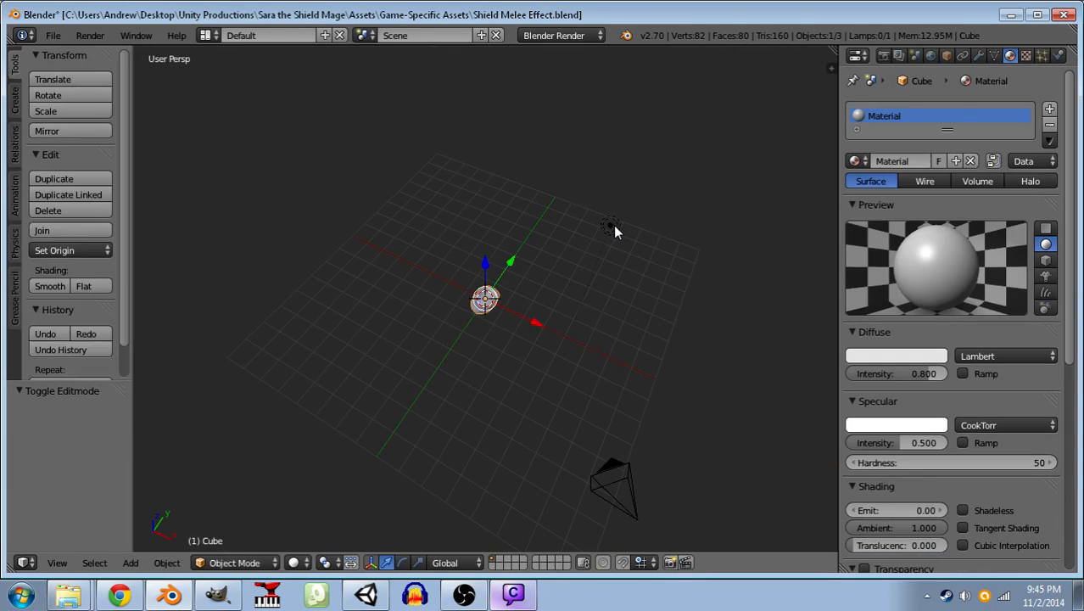
right_click(612, 225)
key(x)
key(x)
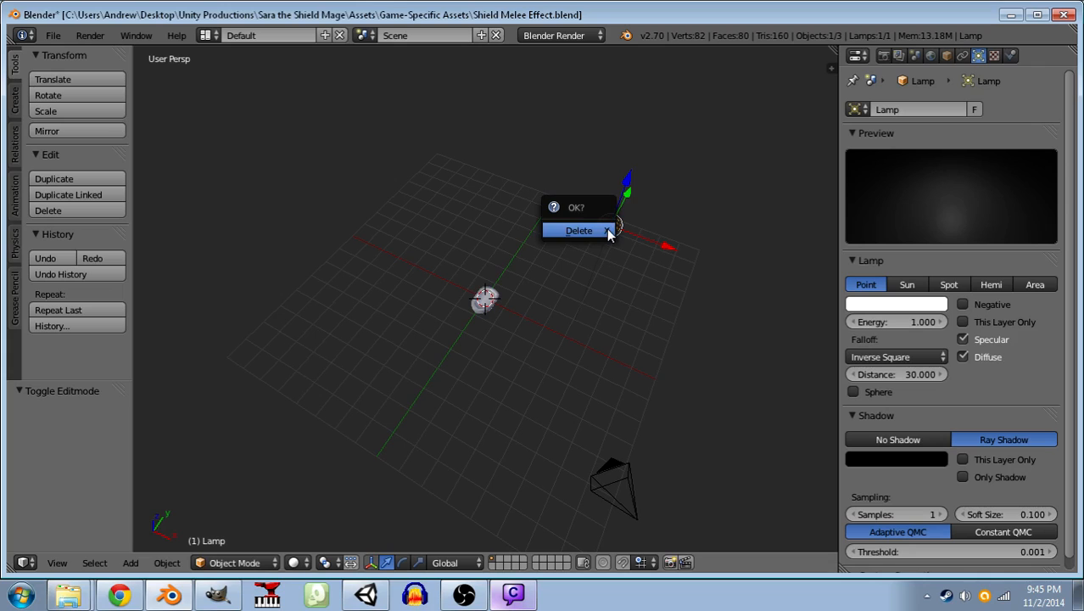
click(604, 229)
right_click(611, 462)
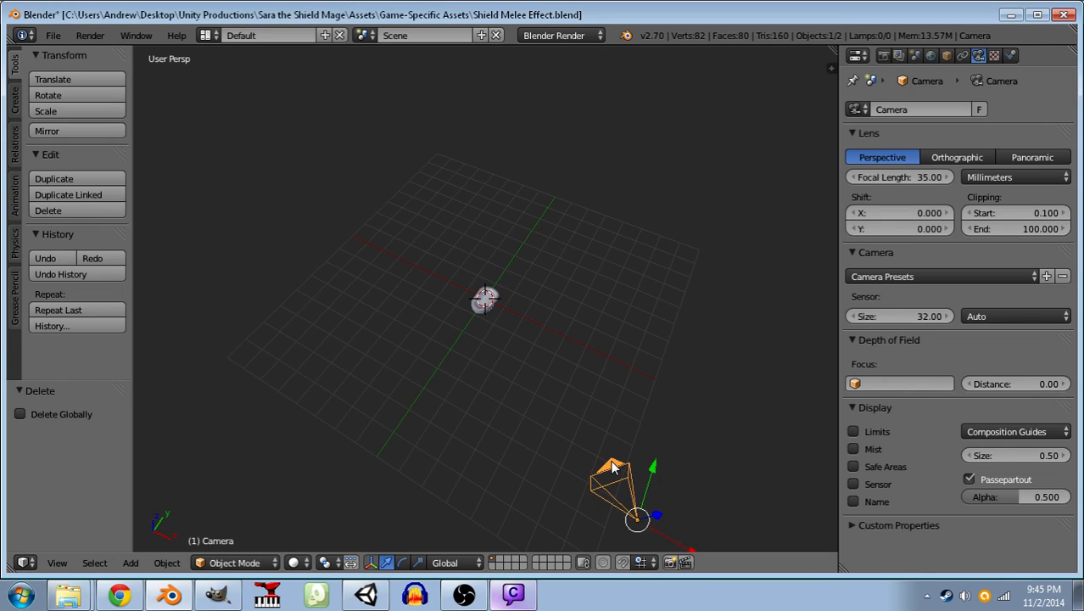
key(x)
click(611, 461)
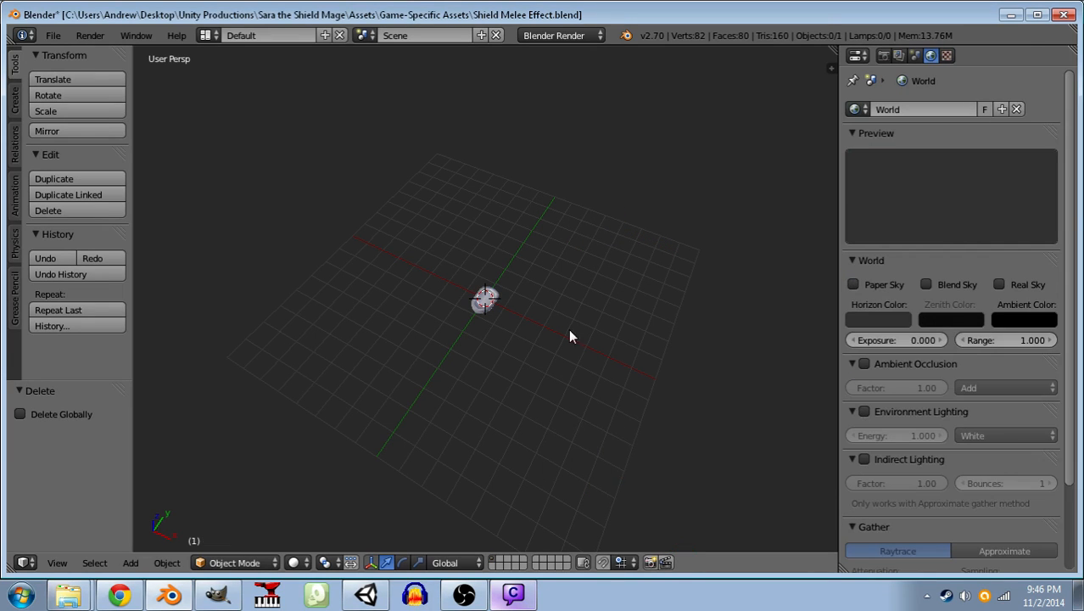
- Select the shield again and save the scene over Shield Melee Effect.blend
right_click(486, 309)
scroll(487, 309, up, 8)
key(g)
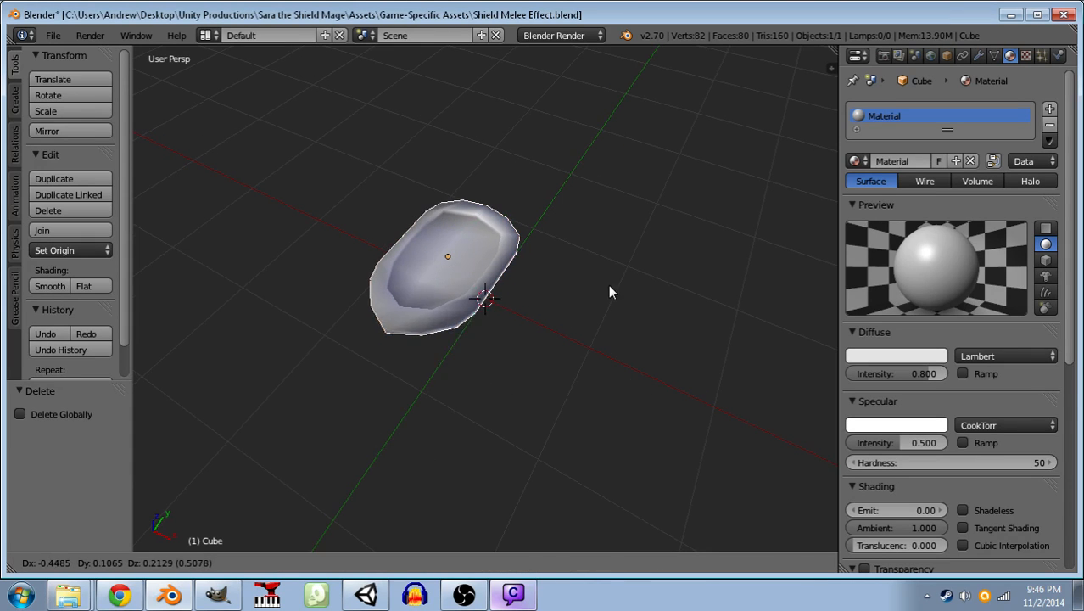
right_click(623, 311)
key(ctrl+s)
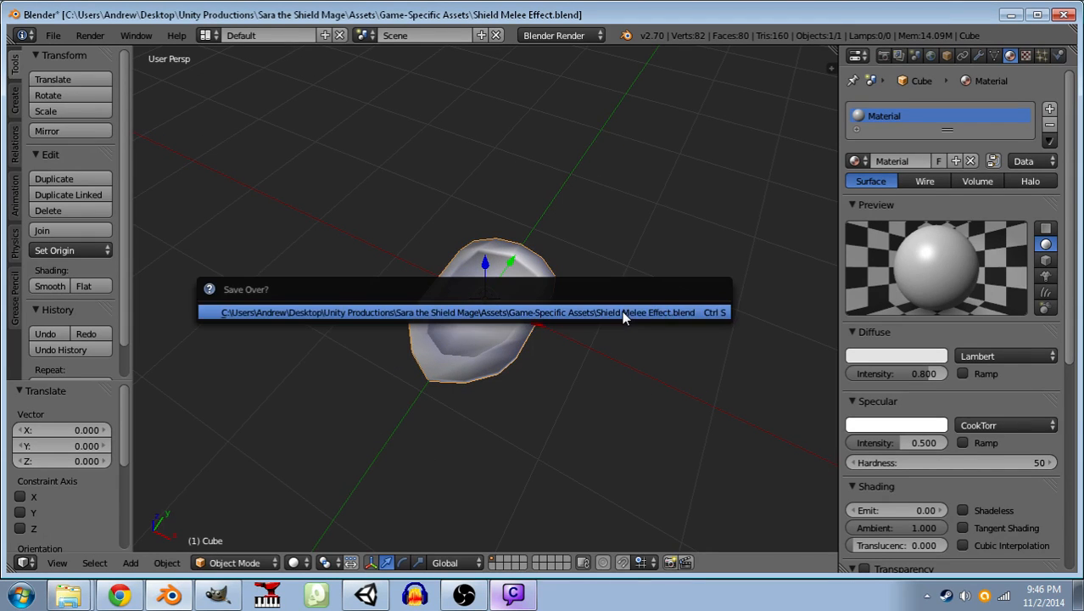
click(623, 314)
- Enable Paper Sky and Environment Lighting in the world settings and save the file over the existing one
drag(628, 366, 598, 307)
scroll(604, 301, up, 5)
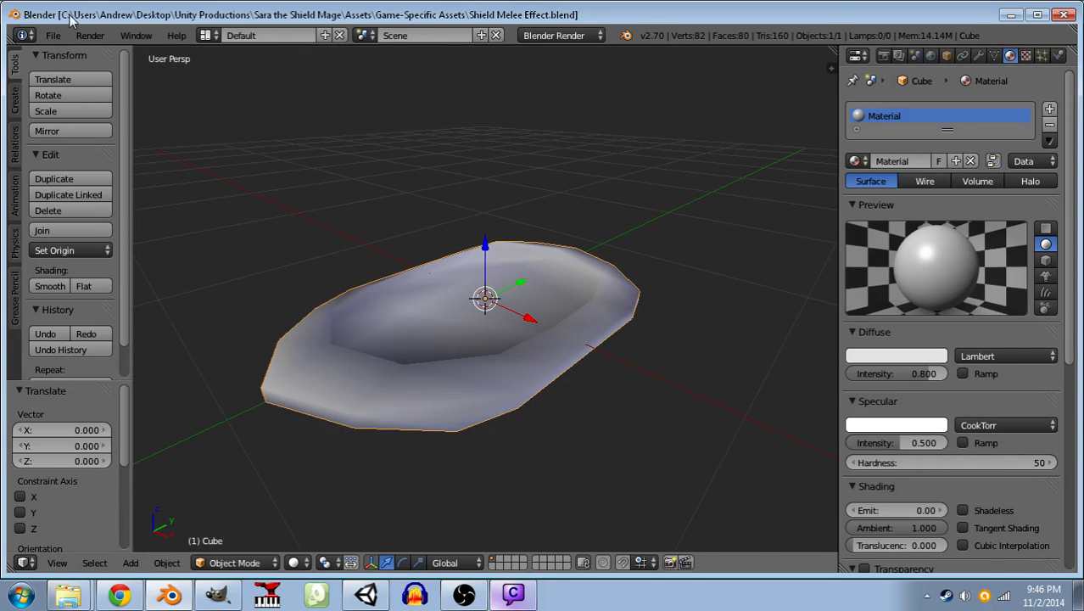
click(931, 56)
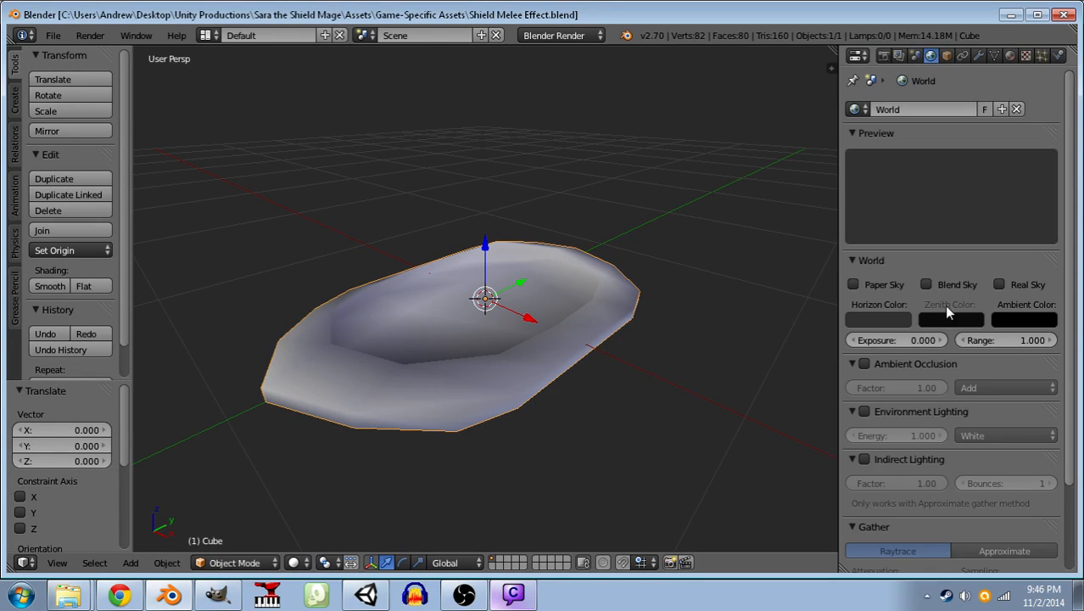
click(854, 286)
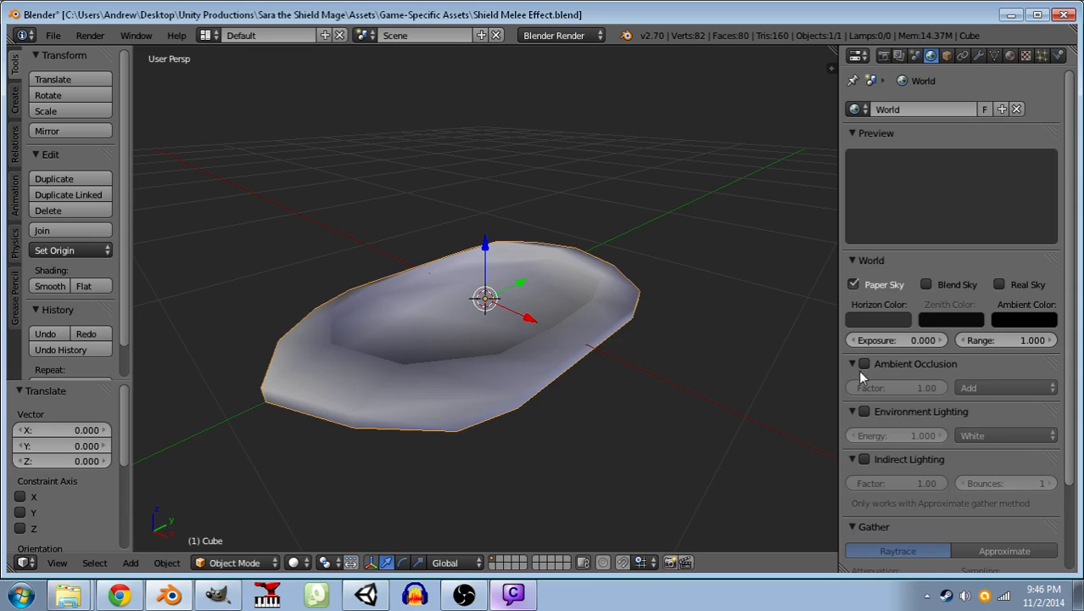
click(865, 411)
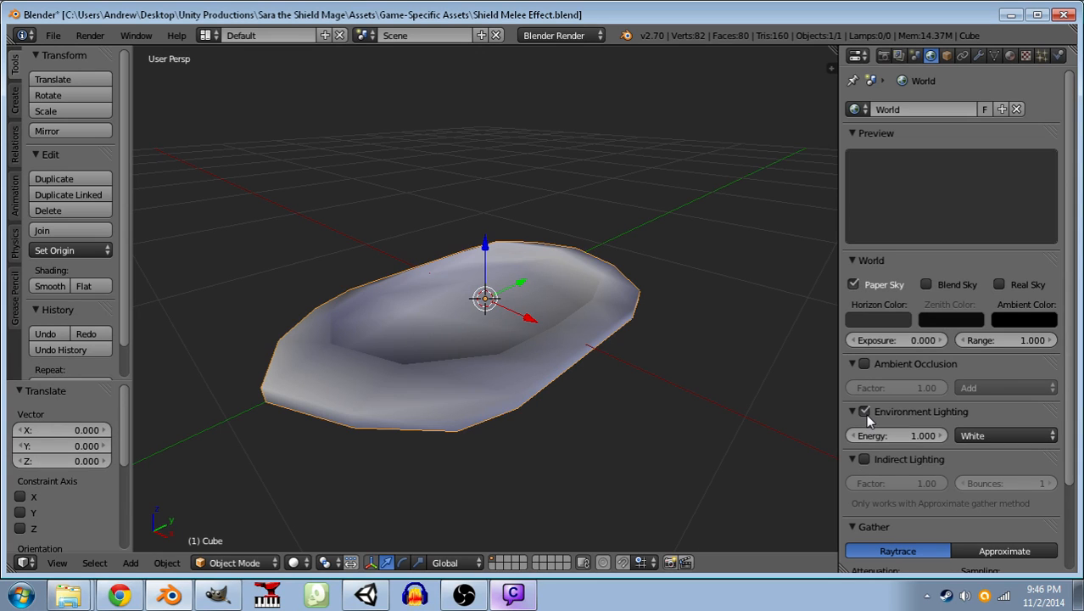
key(ctrl+s)
click(200, 141)
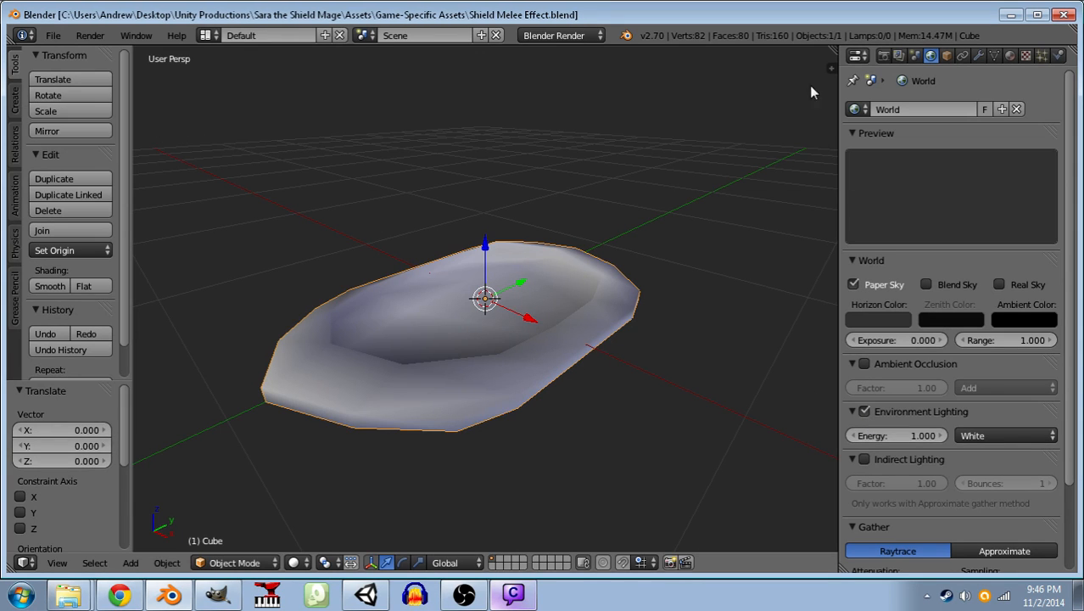
- Collapse the render settings sections other than Bake and bake the shield in Full Render mode
click(884, 56)
scroll(964, 434, down, 3)
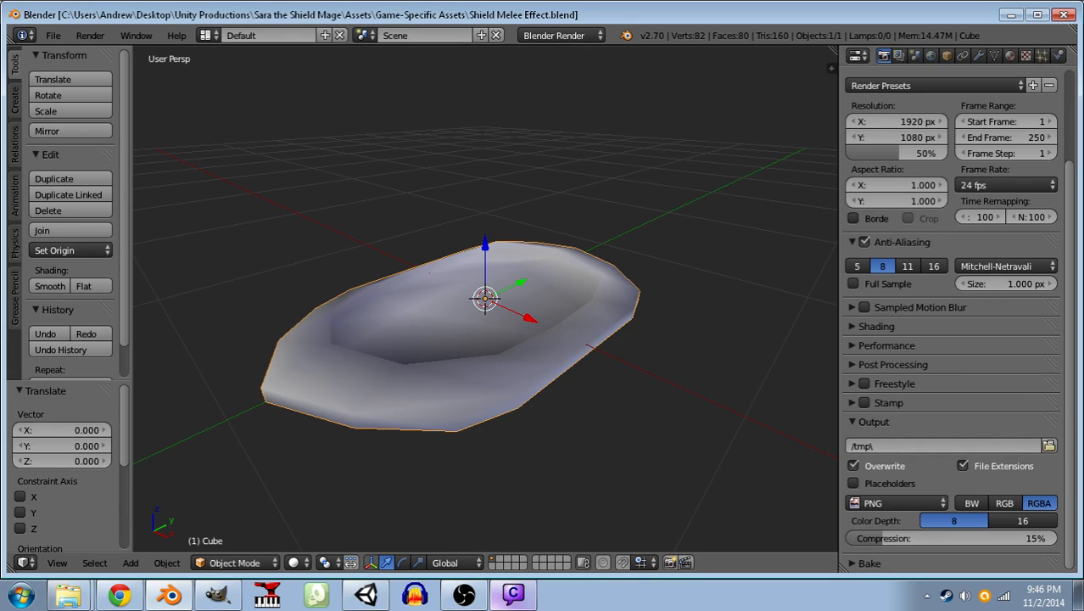
click(857, 563)
click(861, 422)
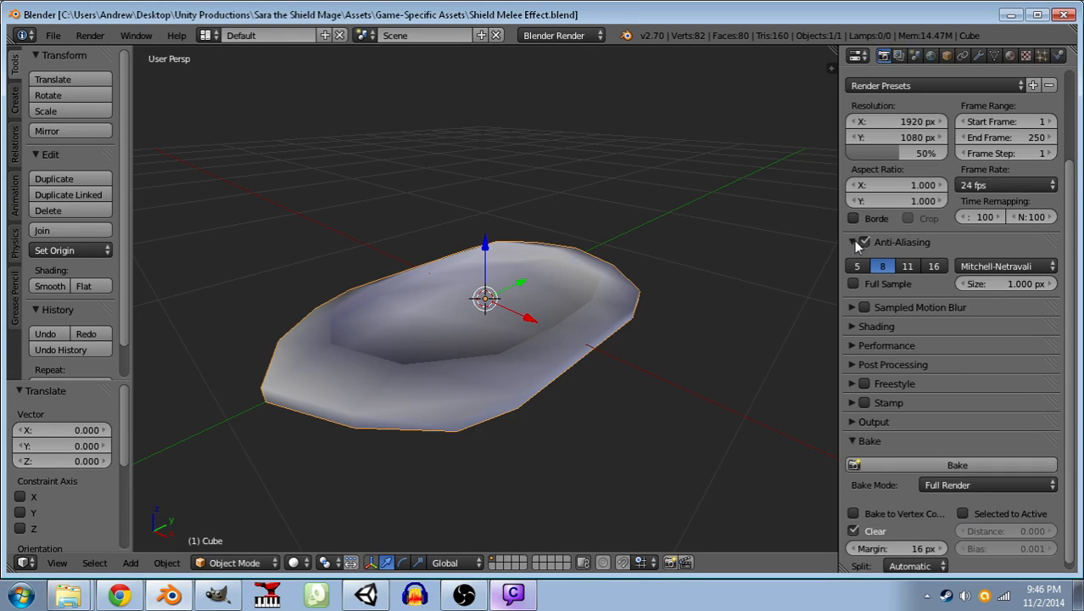
click(857, 244)
scroll(856, 245, up, 3)
click(853, 178)
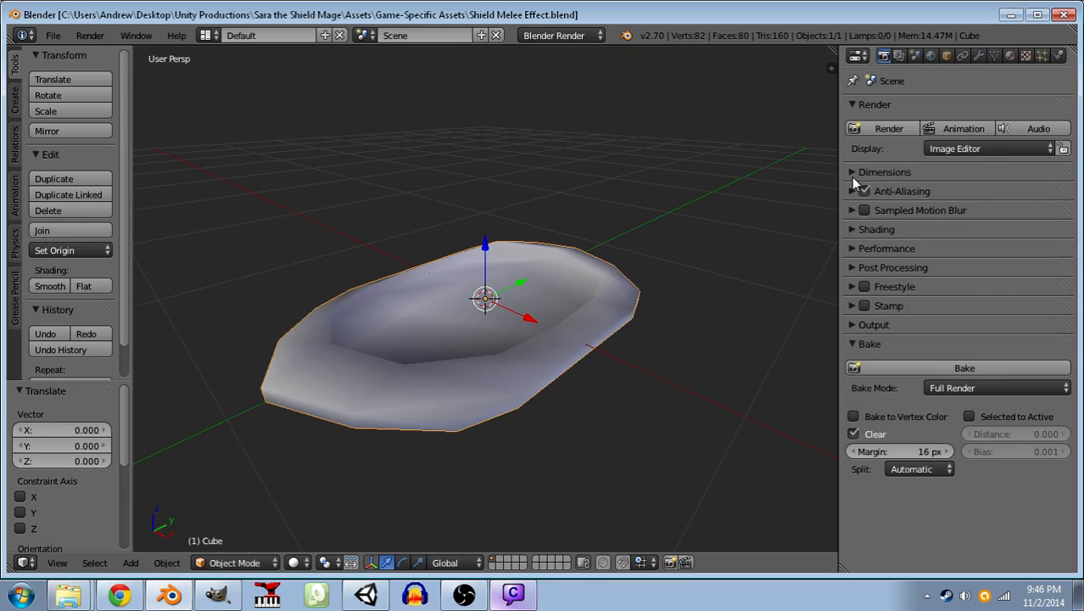
click(853, 104)
click(967, 322)
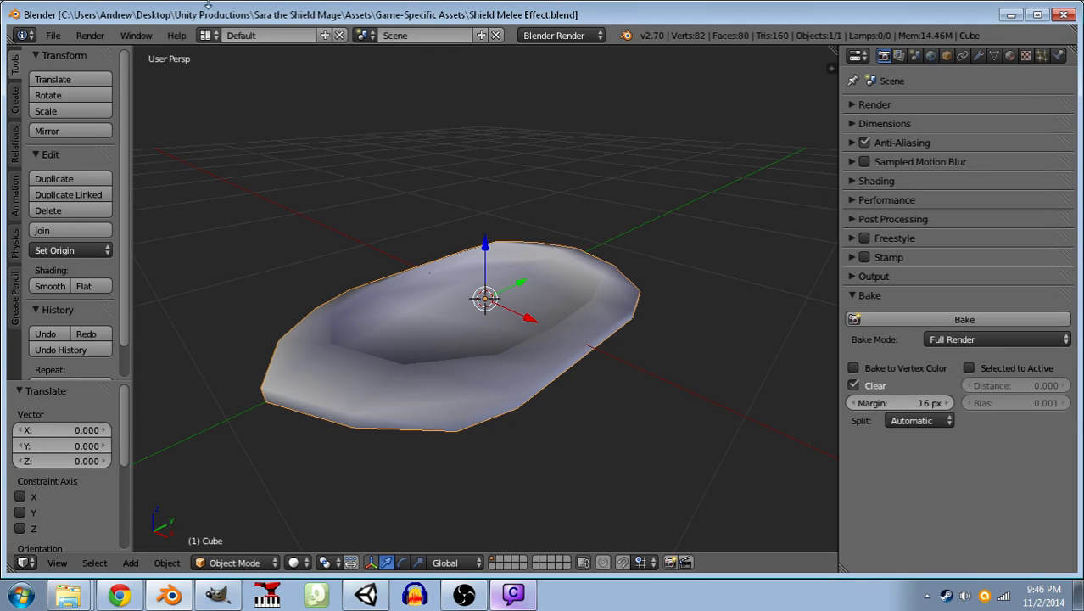
- Switch to the UV Editing layout, inspect the baked texture and save the image to its existing file
click(209, 36)
click(246, 170)
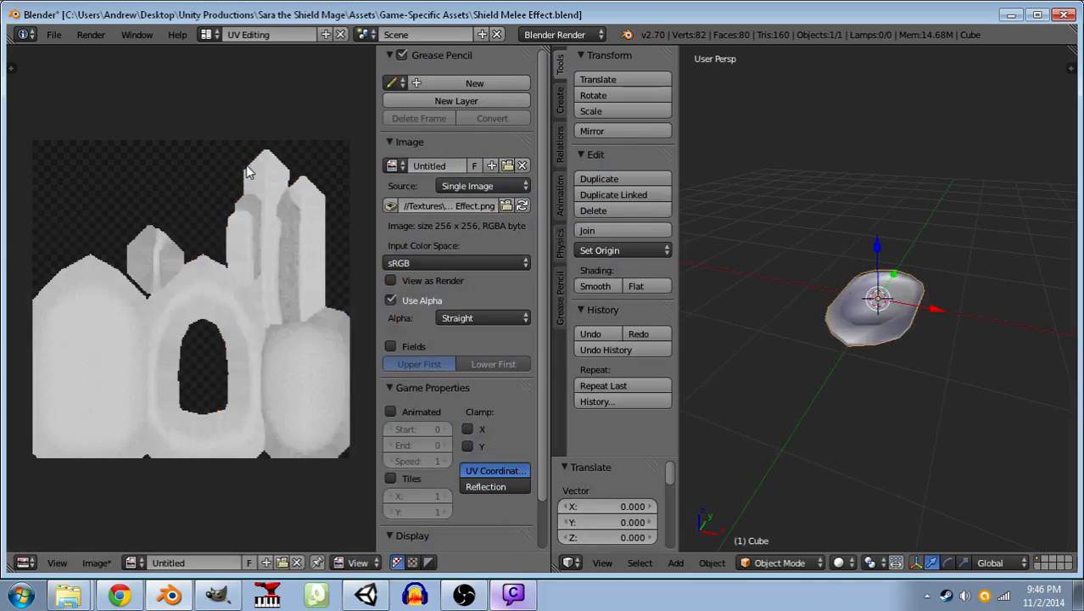
scroll(318, 306, up, 1)
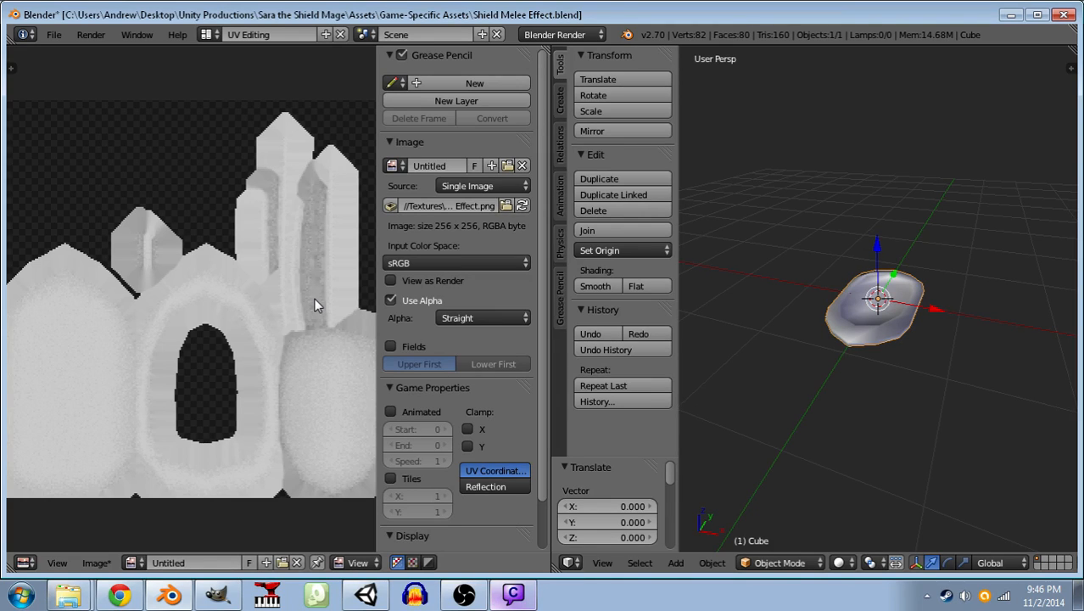
click(98, 563)
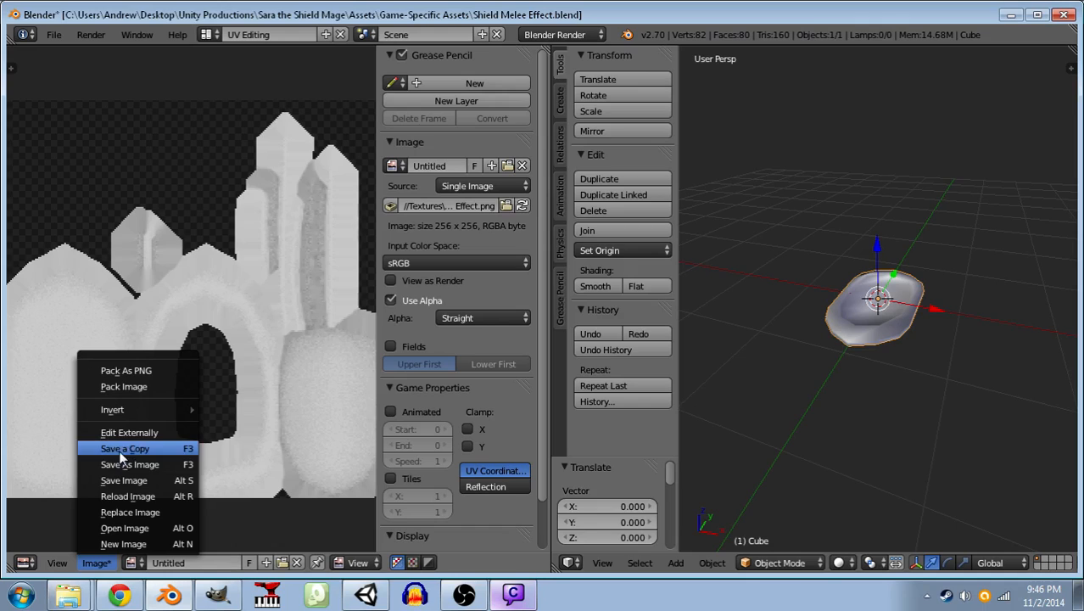
click(137, 481)
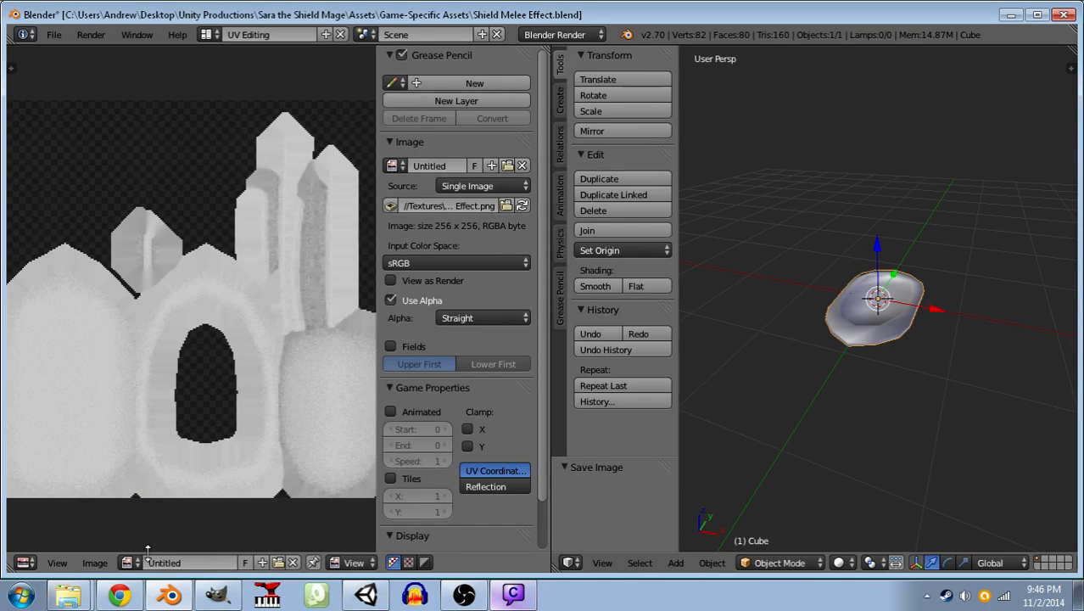
click(182, 563)
click(100, 564)
click(101, 565)
click(101, 566)
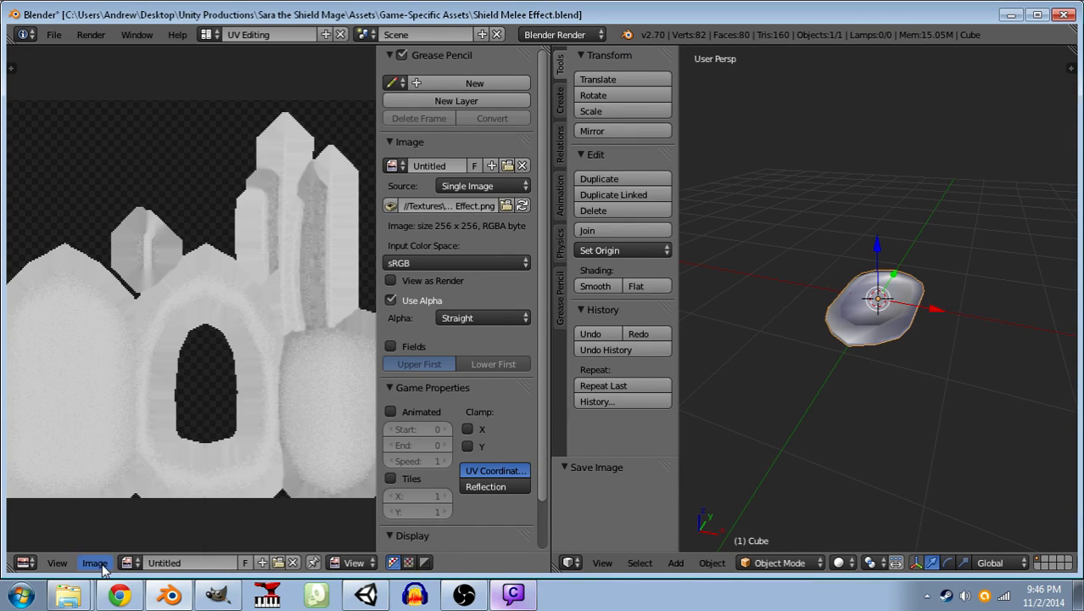
- Switch to Unity, compare the duplicate shield assets and delete the two old Shield Melee Effect files from the Meshes folder
click(356, 596)
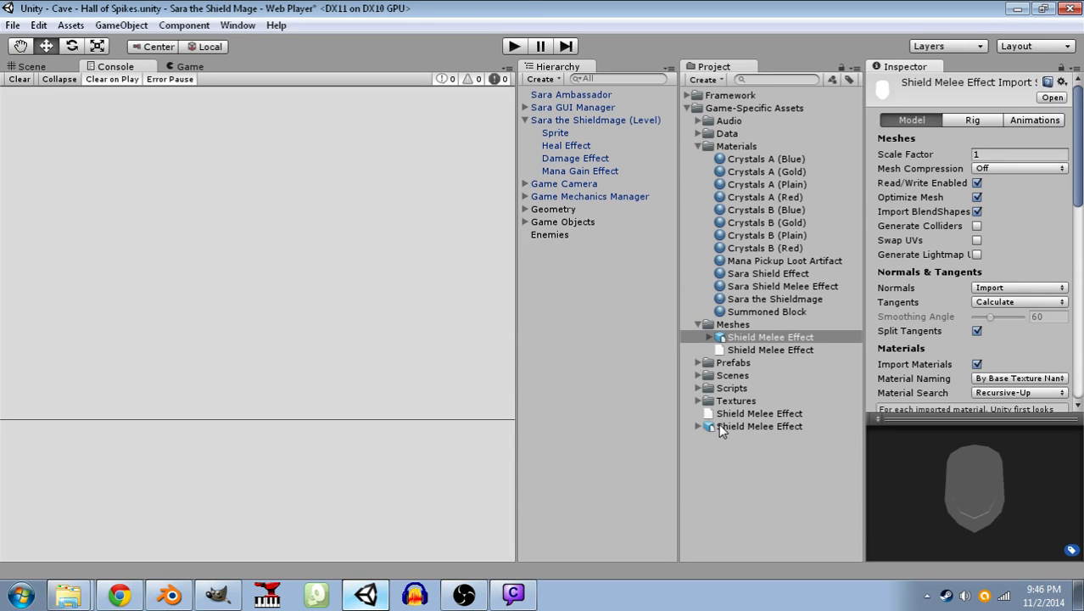
click(719, 425)
drag(928, 467, 938, 463)
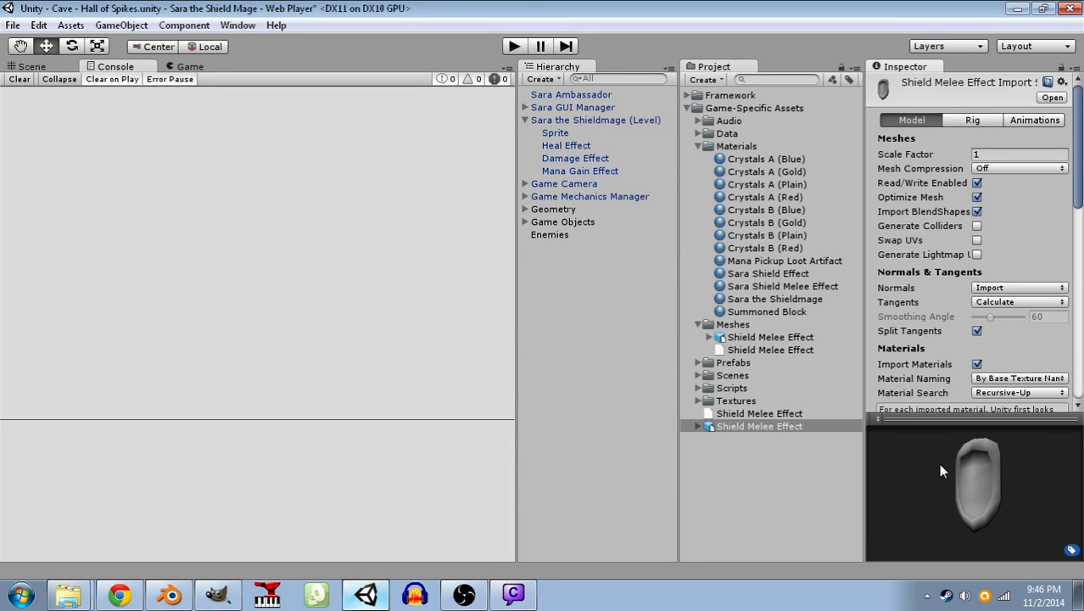
click(717, 415)
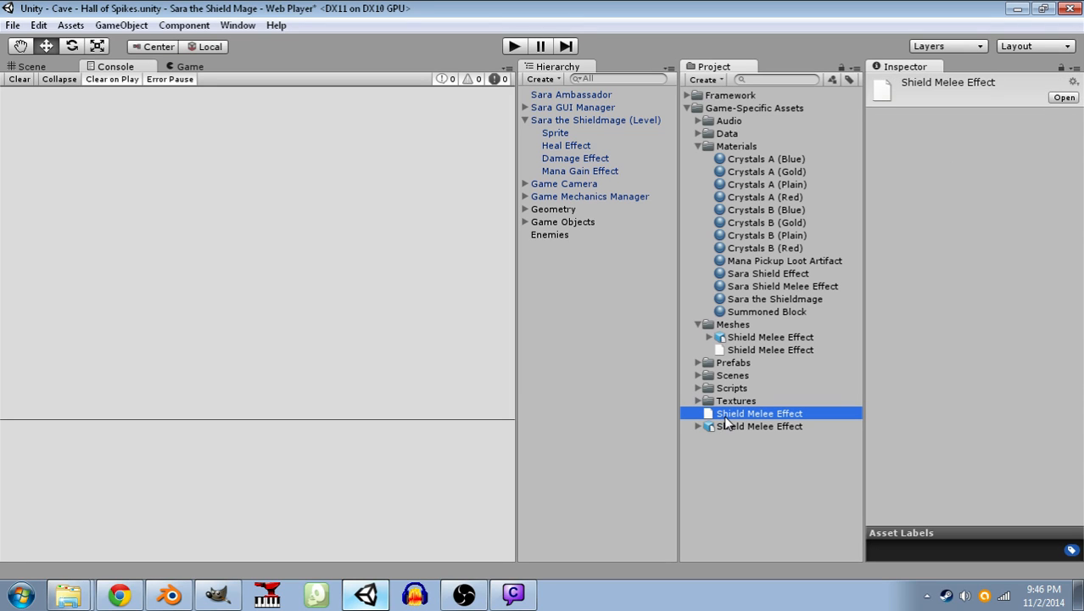
click(734, 348)
ctrl+click(735, 338)
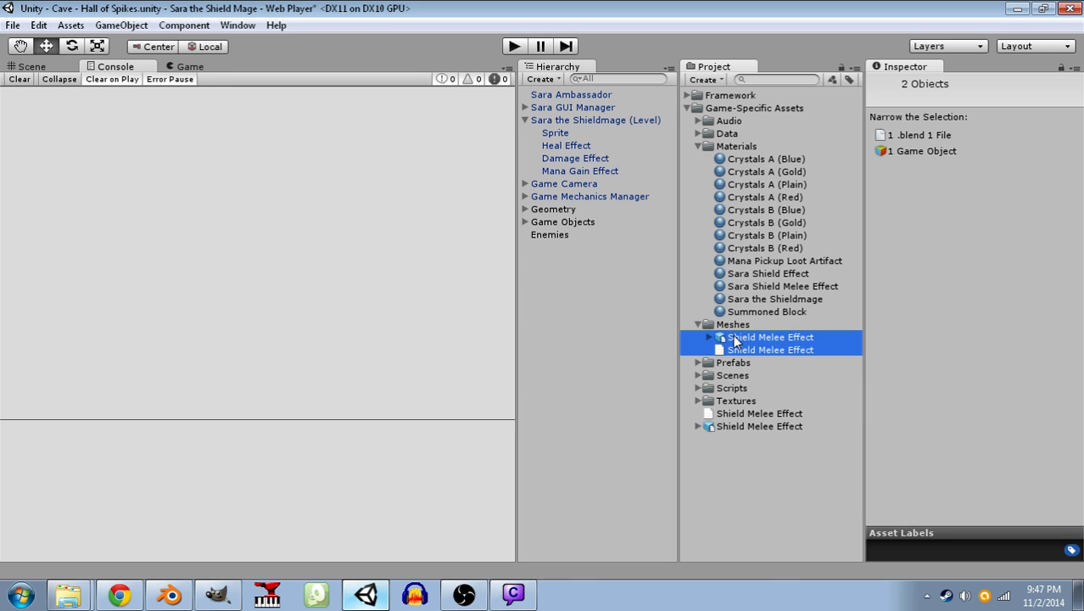
key(Delete)
key(Return)
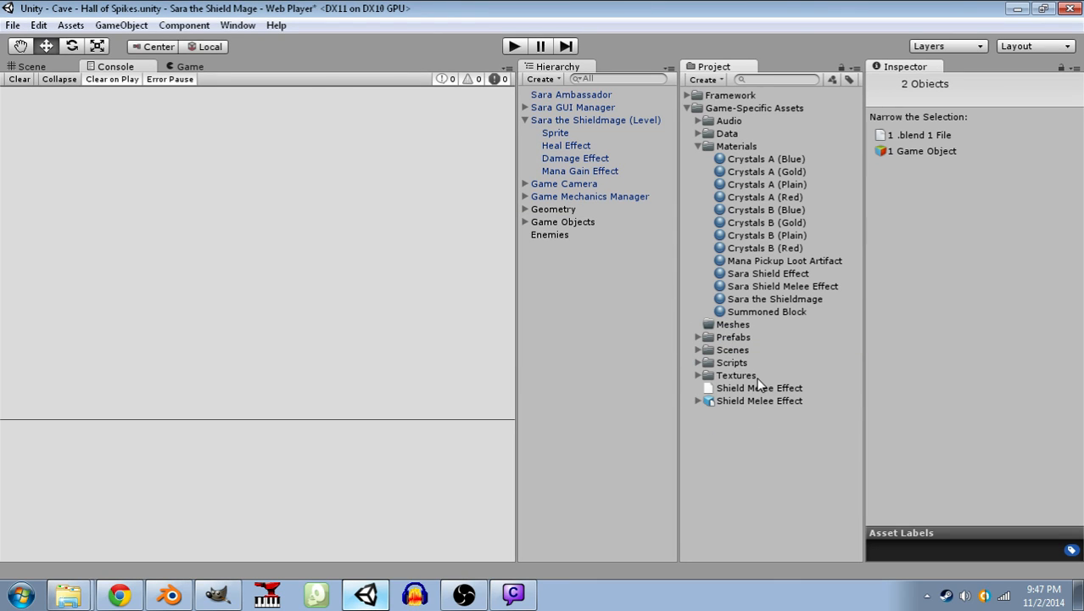
- Move the two new Shield Melee Effect assets into the Meshes folder and rotate the model's preview to show its inner side
click(759, 387)
shift+click(731, 395)
drag(717, 385, 734, 324)
click(737, 338)
click(743, 350)
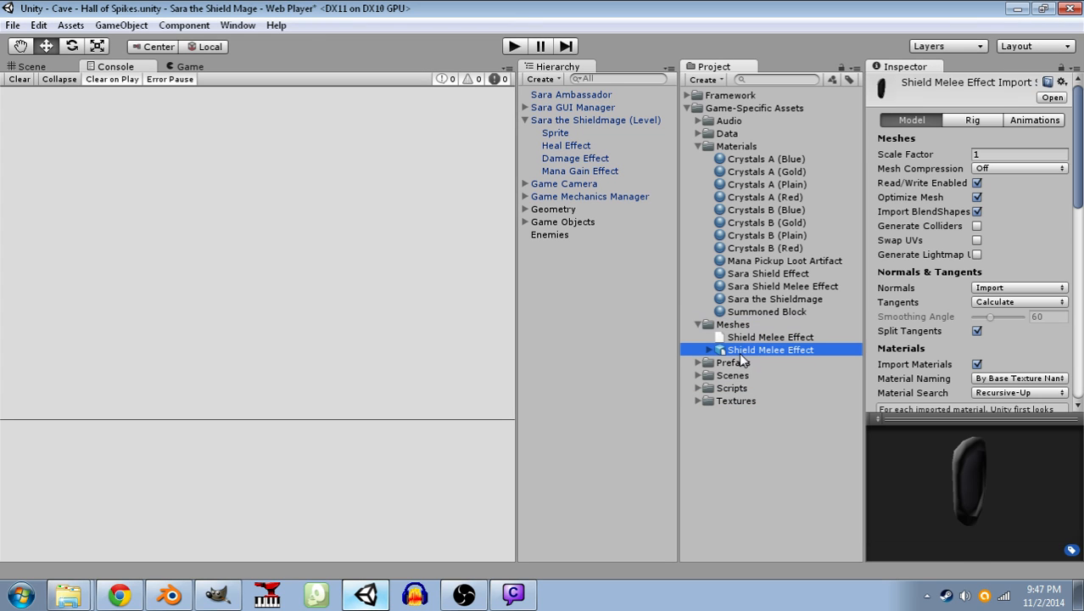
drag(960, 491, 907, 490)
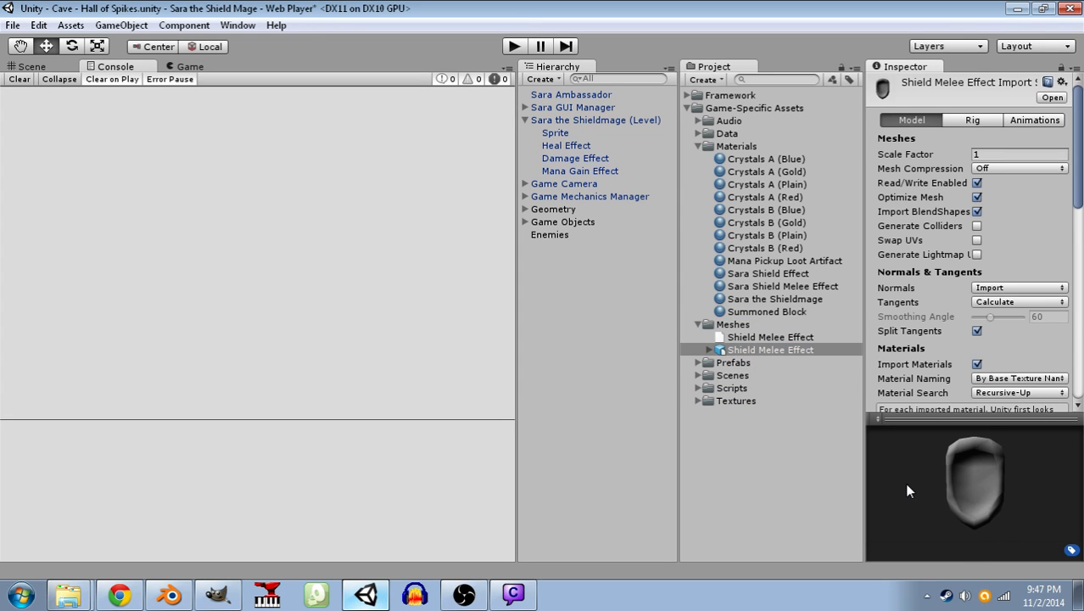
- Assign the Sara Shield Melee Effect texture as the Particle Texture of the Sara Shield Effect material
click(742, 279)
click(752, 286)
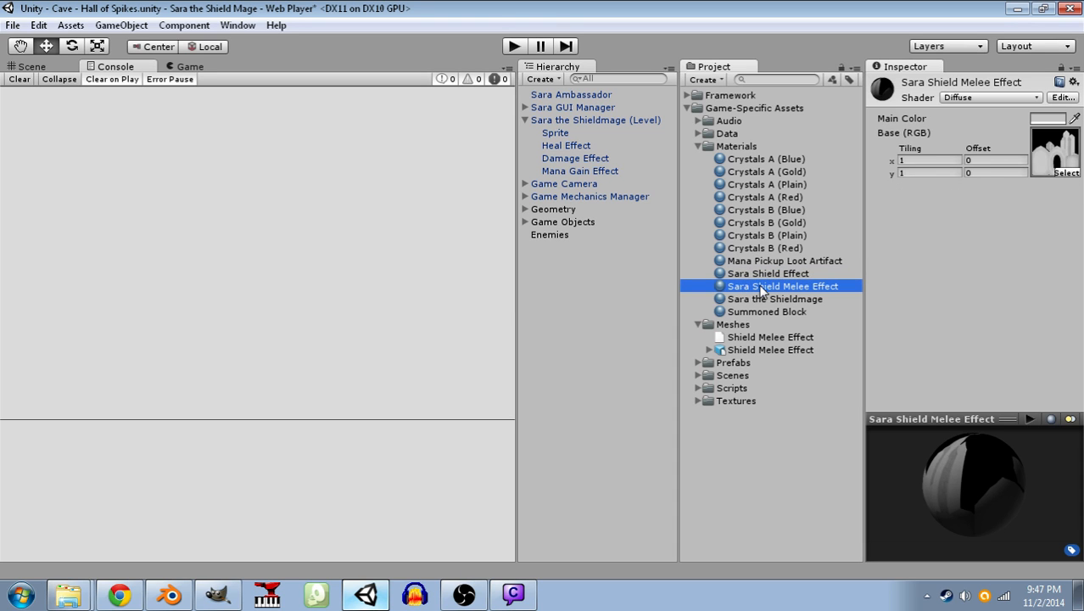
click(763, 273)
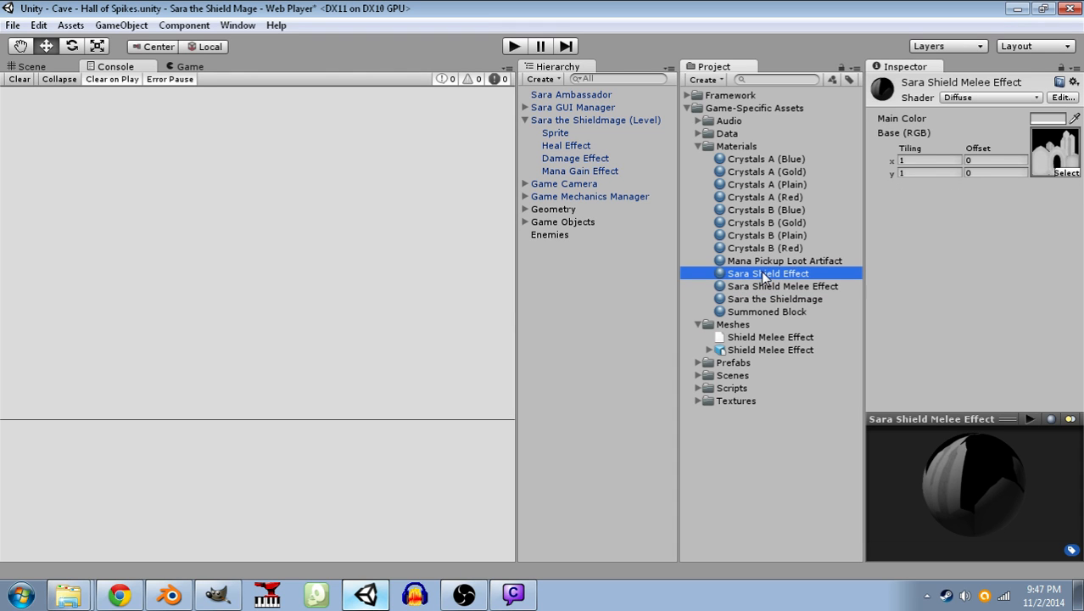
click(1067, 173)
scroll(746, 276, down, 4)
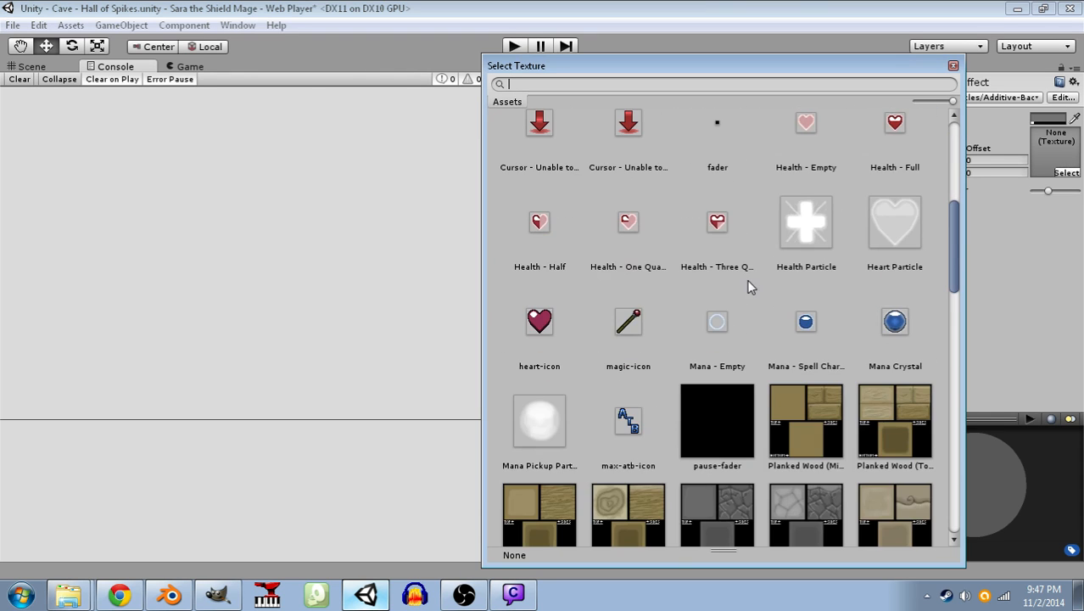
scroll(751, 297, down, 15)
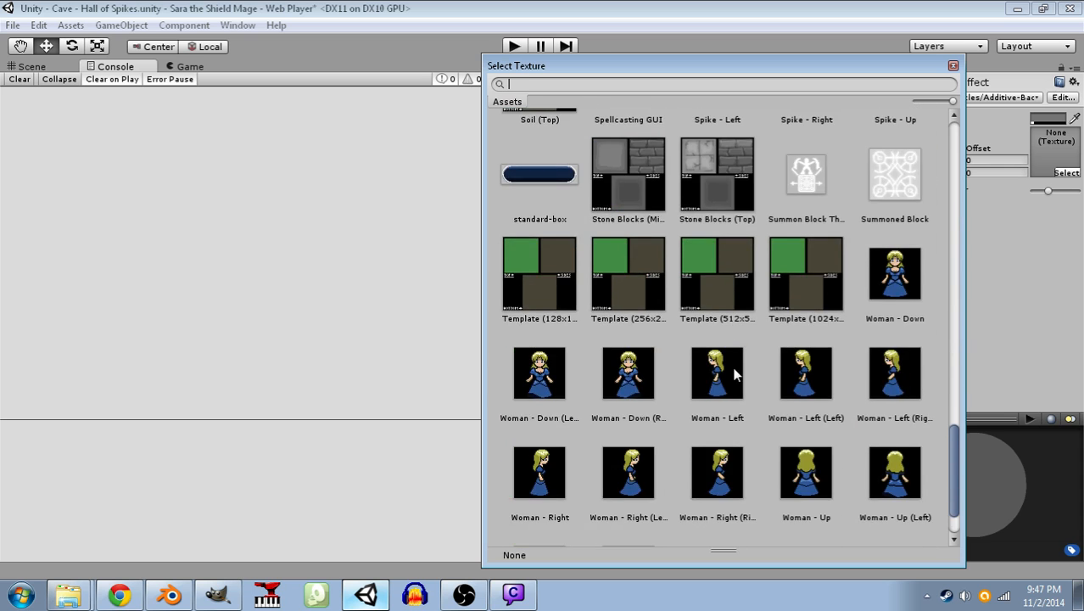
scroll(679, 356, up, 3)
click(530, 210)
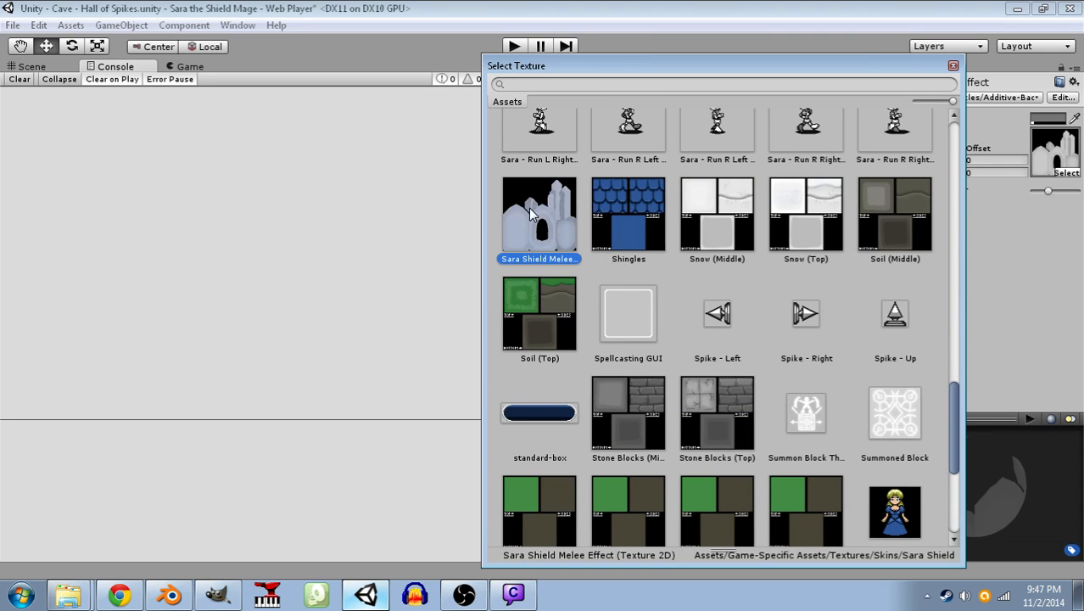
click(951, 67)
- Review the previews of the shield model and of the Sara Shield Effect and Sara Shield Melee Effect materials
drag(1007, 514, 997, 485)
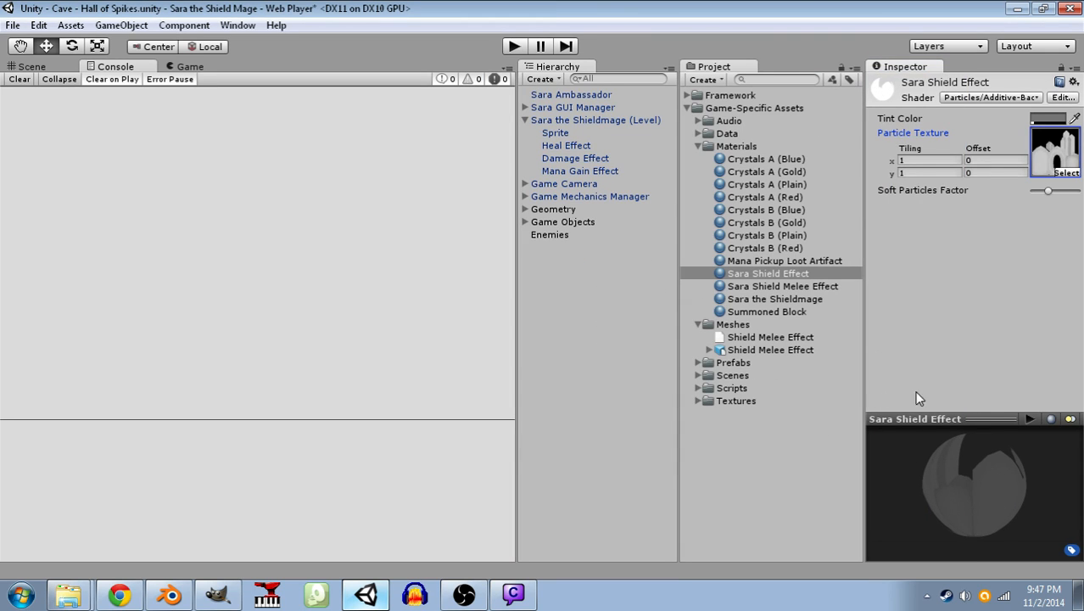
drag(989, 488, 914, 485)
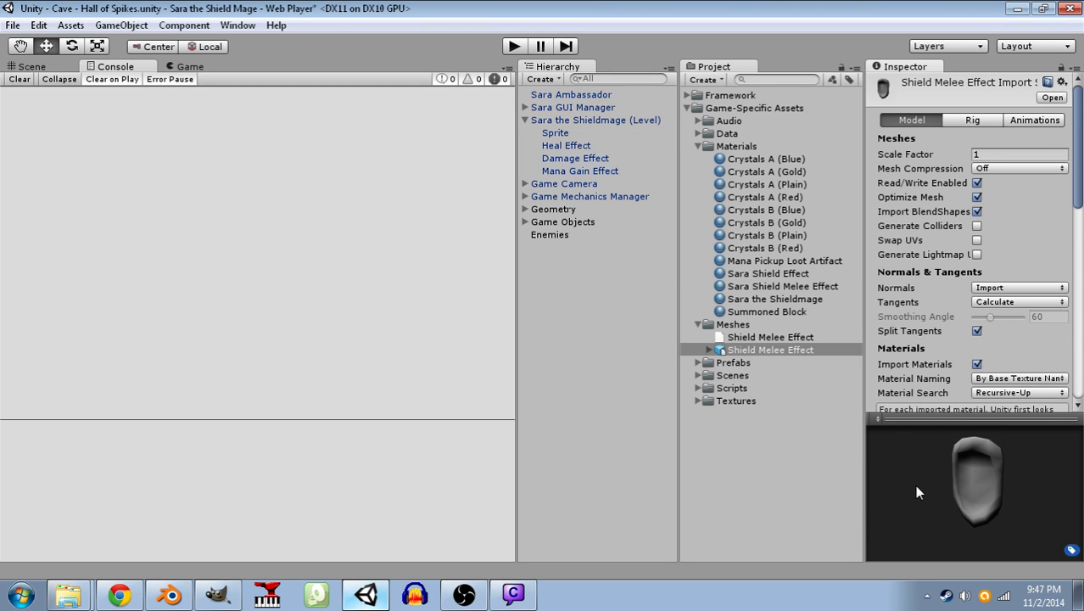
click(750, 272)
click(754, 287)
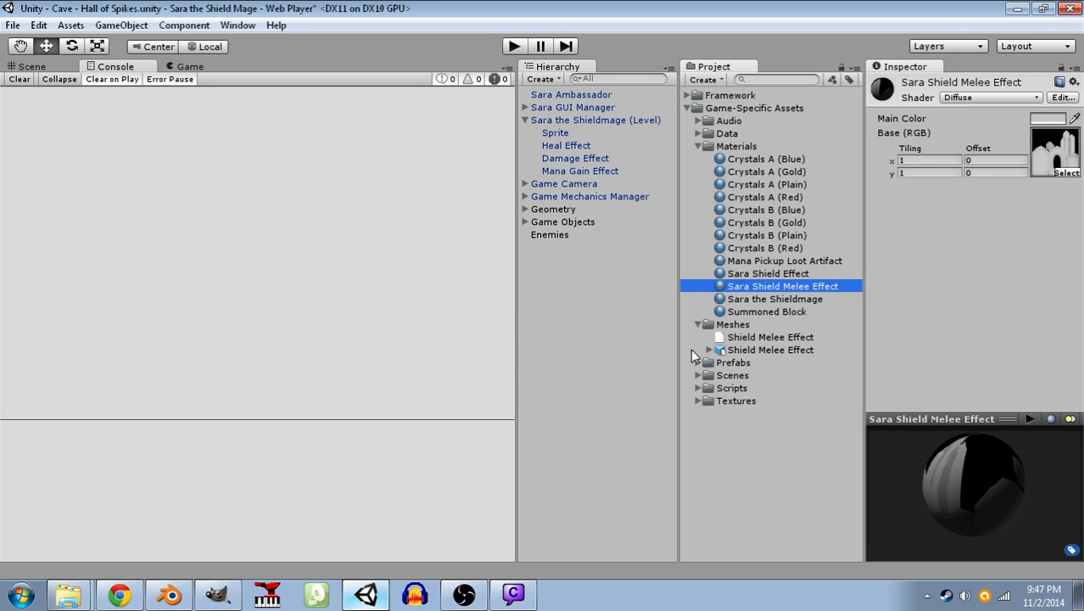
- Set the Sara Shield Melee Effect material's shader to Particles/Additive-Backculled and check the shield model's preview
click(975, 98)
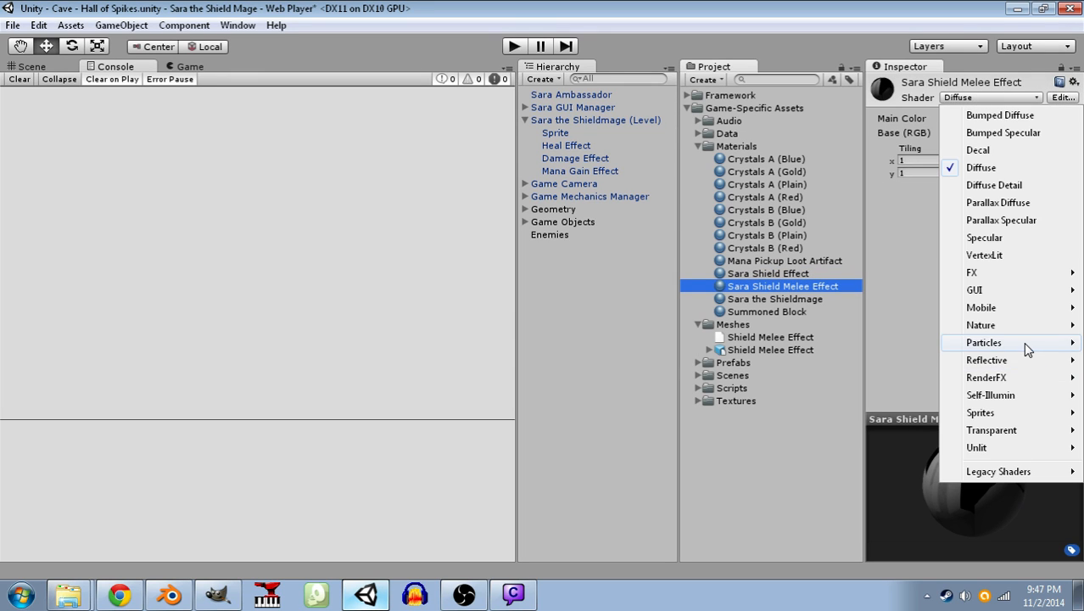
mouse_move(1023, 342)
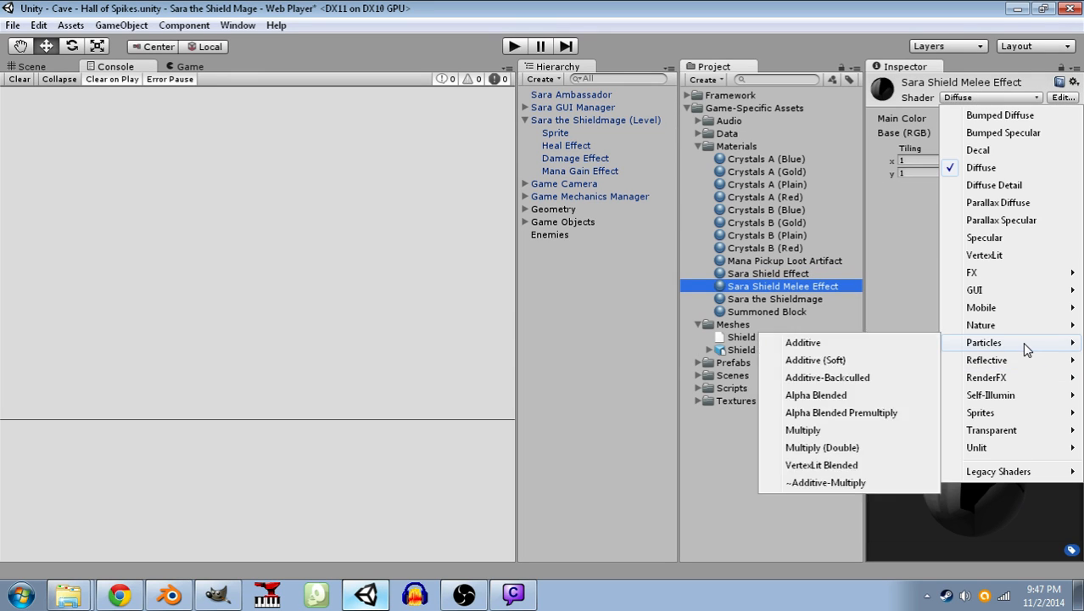
click(834, 378)
click(762, 349)
mouse_move(1021, 481)
mouse_down()
mouse_move(989, 480)
mouse_move(959, 450)
mouse_move(1010, 448)
mouse_move(1033, 476)
mouse_move(1001, 463)
mouse_move(1026, 467)
mouse_move(1019, 458)
mouse_move(1004, 473)
mouse_up()
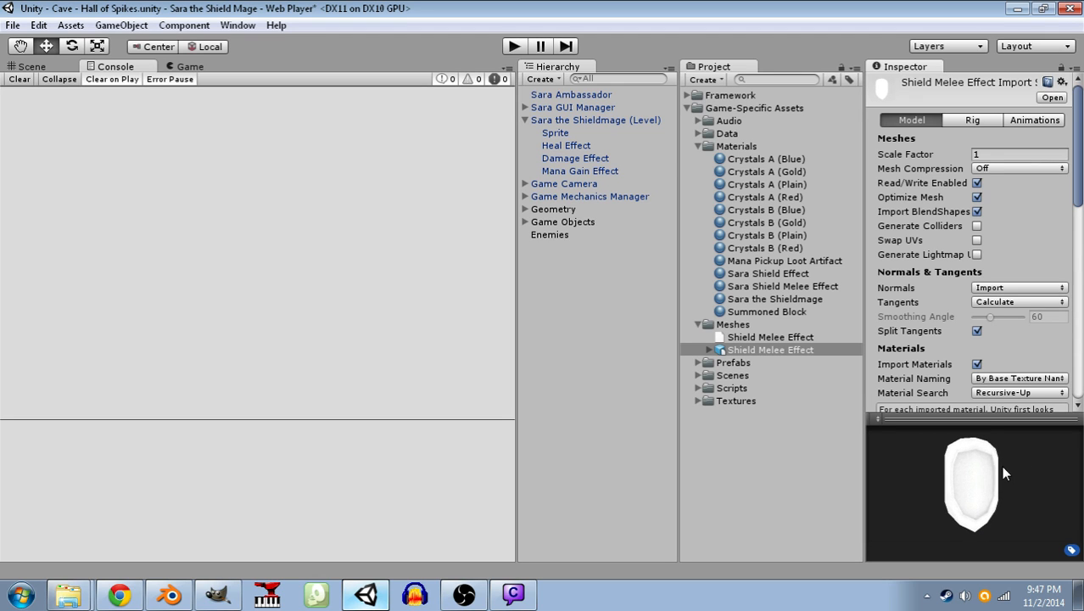
- Delete the Sara Shield Effect material from the Materials folder
click(752, 276)
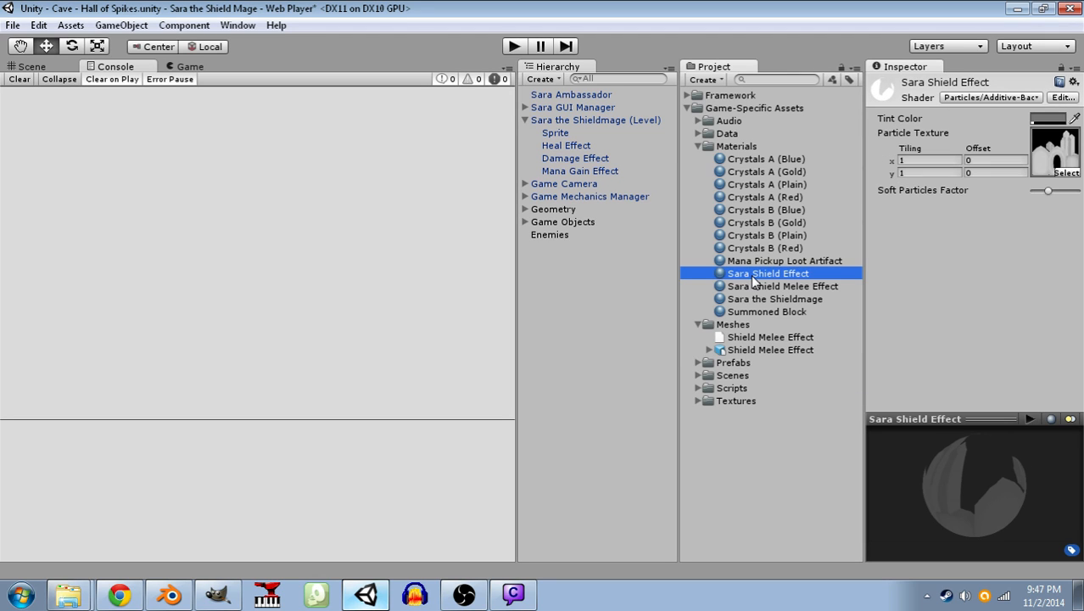
key(Delete)
key(Return)
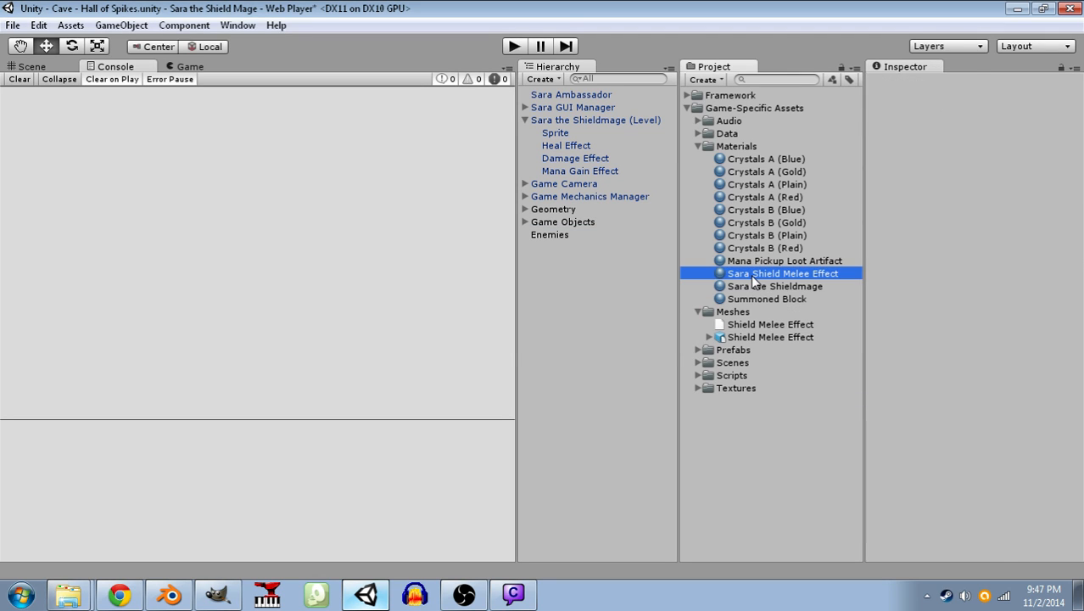
- Adjust the Tint Color of the Sara Shield Melee Effect material and check it on the rotated shield model preview
click(1048, 118)
drag(509, 331, 490, 332)
click(717, 329)
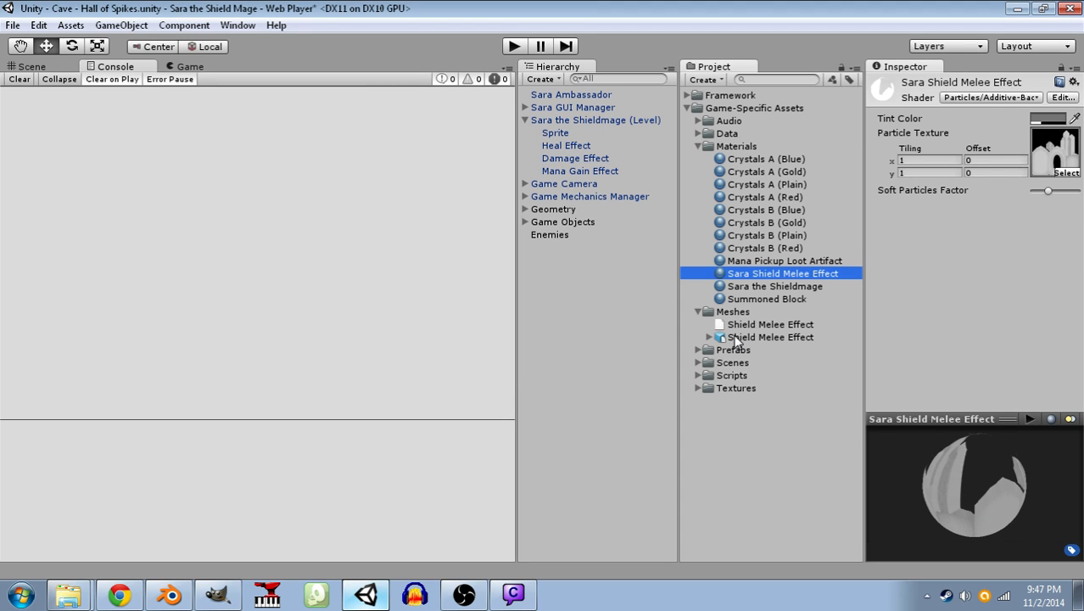
click(742, 338)
drag(970, 469, 933, 497)
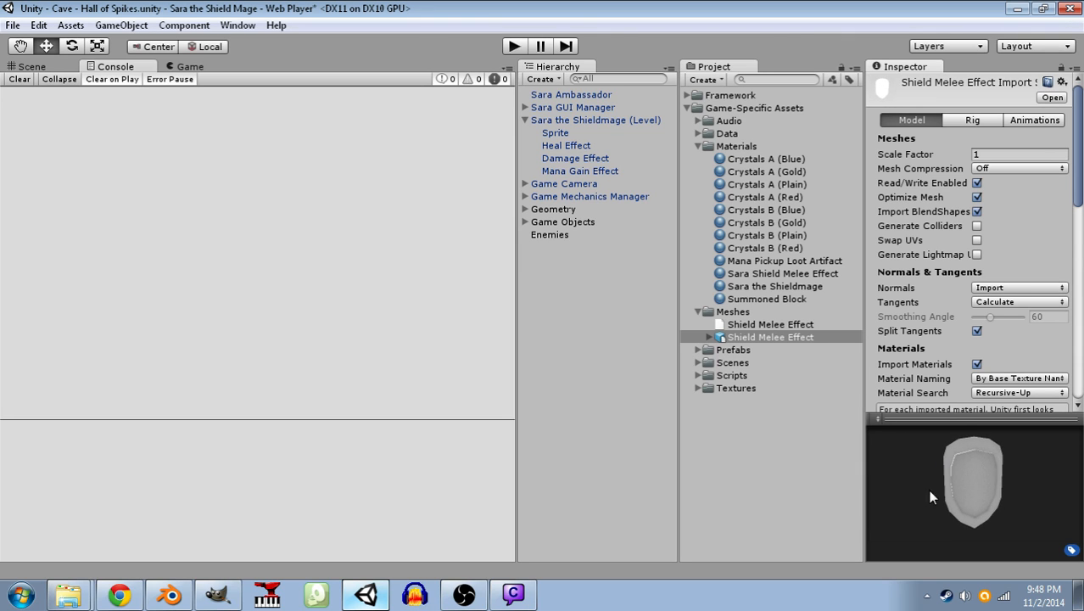
- Read the latest messages in the stream chat, minimize it and rotate the shield model's preview
click(513, 593)
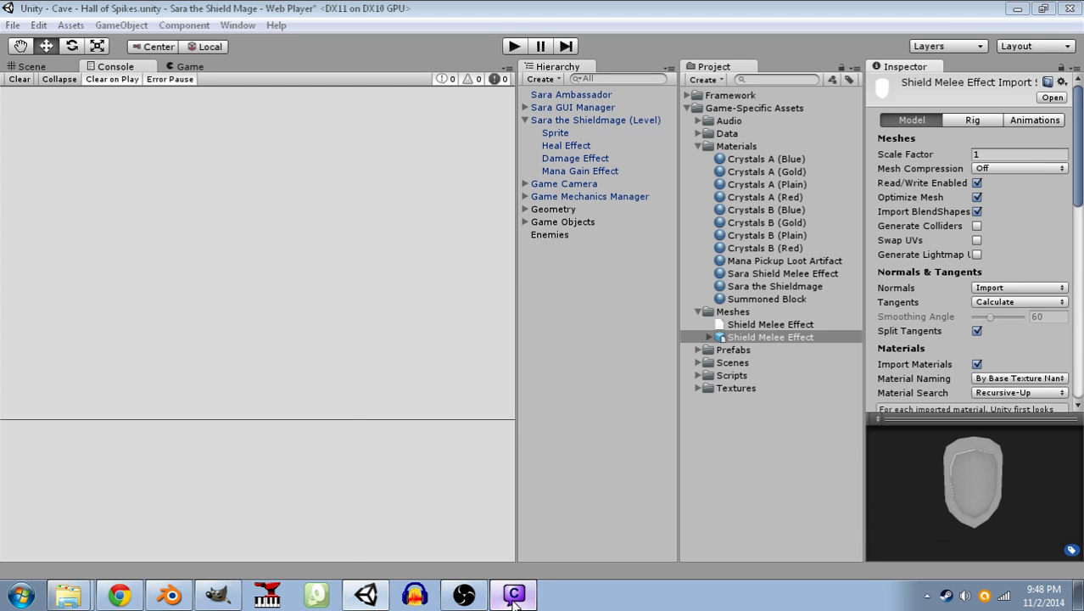
drag(238, 515, 240, 519)
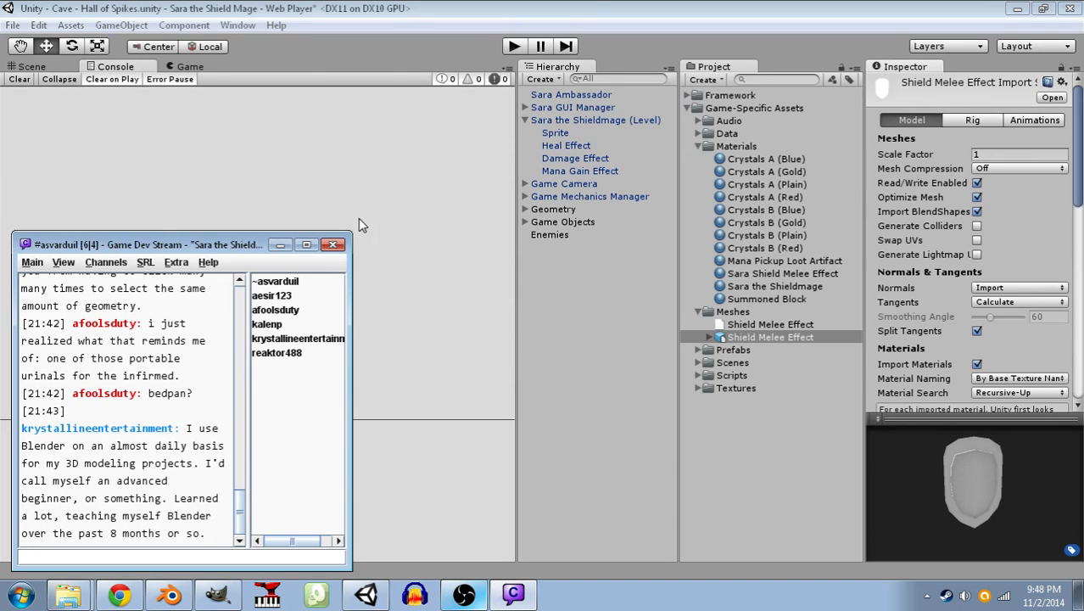
click(280, 244)
drag(931, 505, 962, 482)
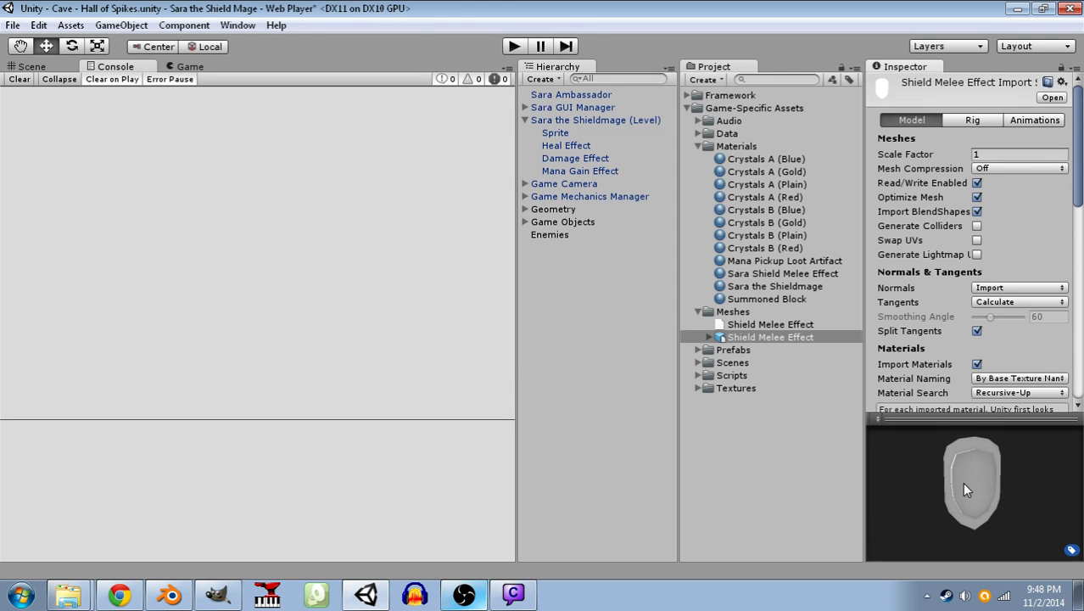
- Close Blender, return to Unity and rotate the Shield Melee Effect model's preview
click(170, 594)
click(53, 35)
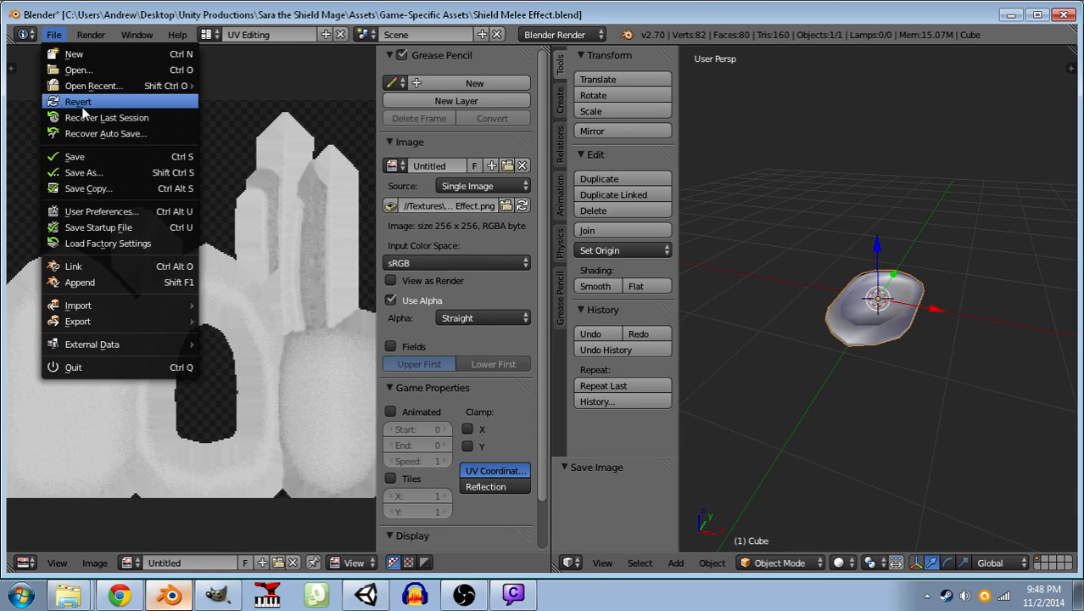
click(1063, 15)
click(560, 353)
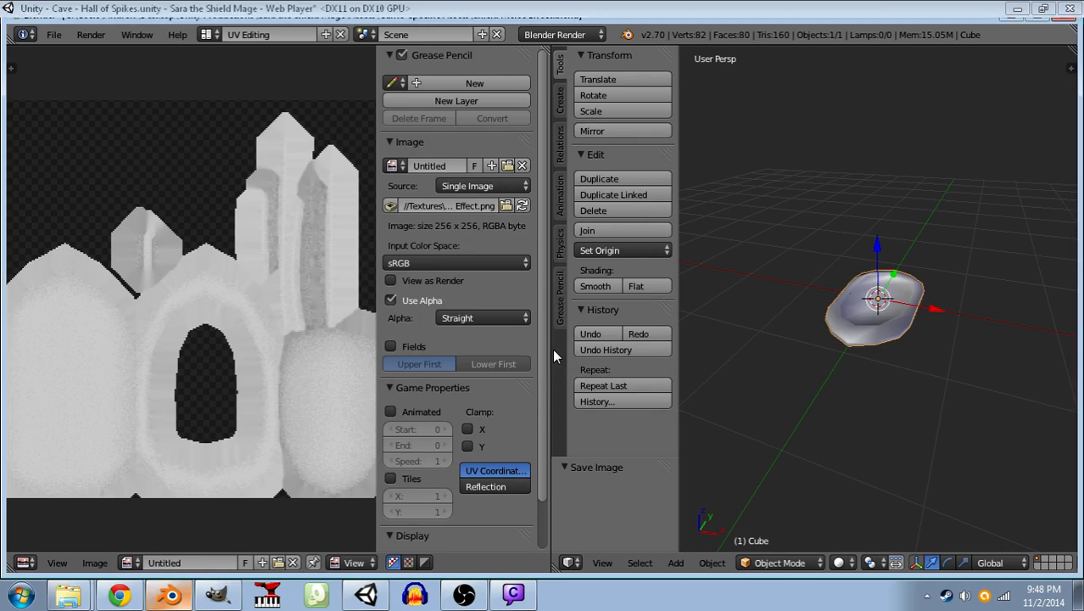
click(747, 337)
drag(936, 477, 964, 471)
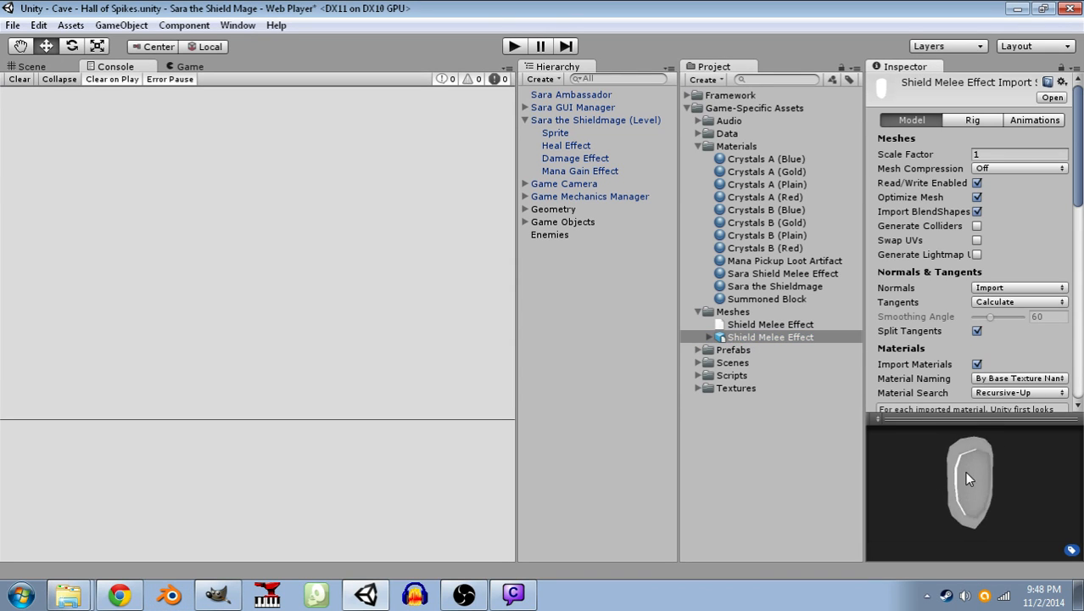
- Duplicate the Sara Shield Melee Effect texture in the Skins folder and rename the copy Sara Shield Melee Effect (Base)
click(698, 387)
scroll(753, 468, down, 1)
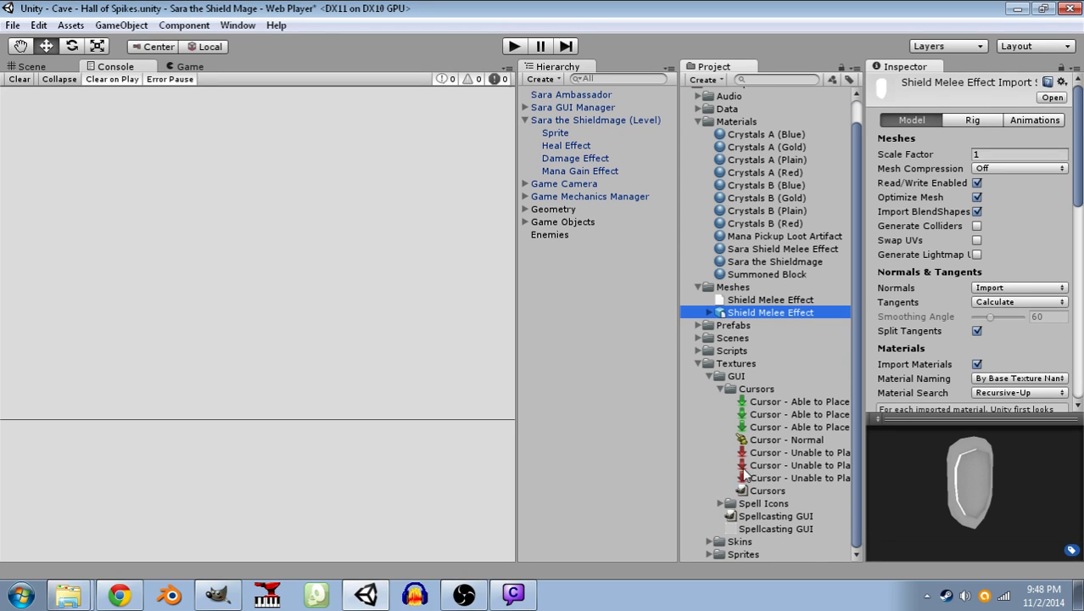
click(709, 376)
click(709, 414)
click(765, 429)
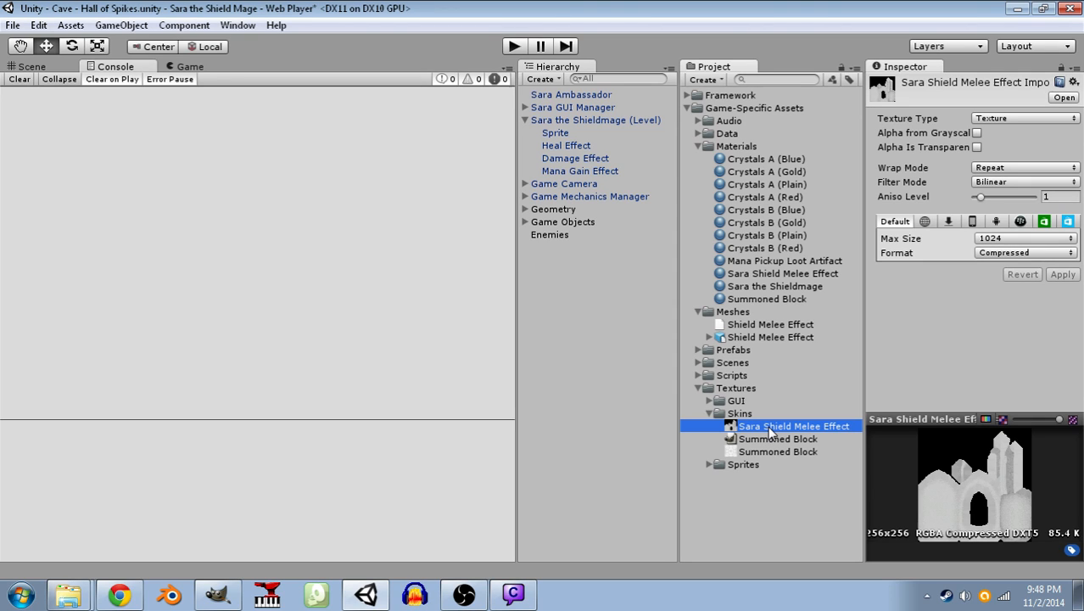
key(ctrl+d)
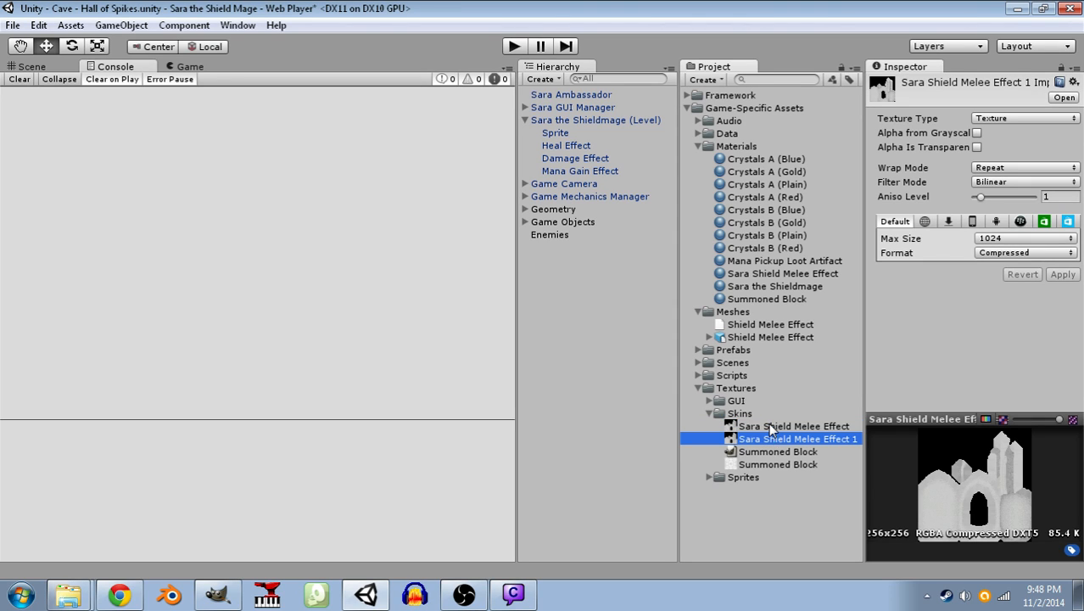
click(816, 438)
key(End)
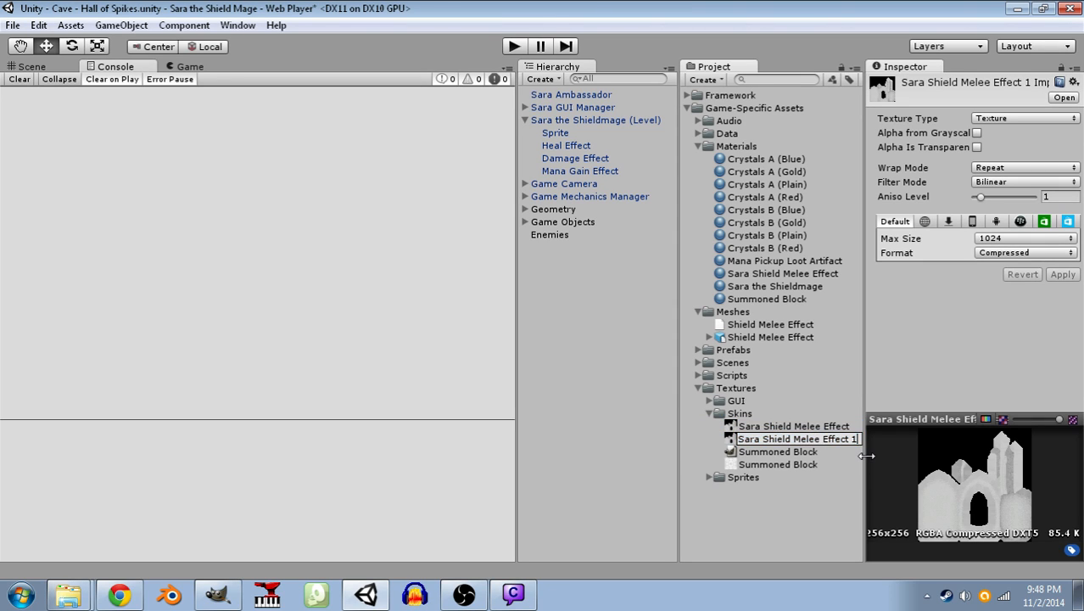
text((Base))
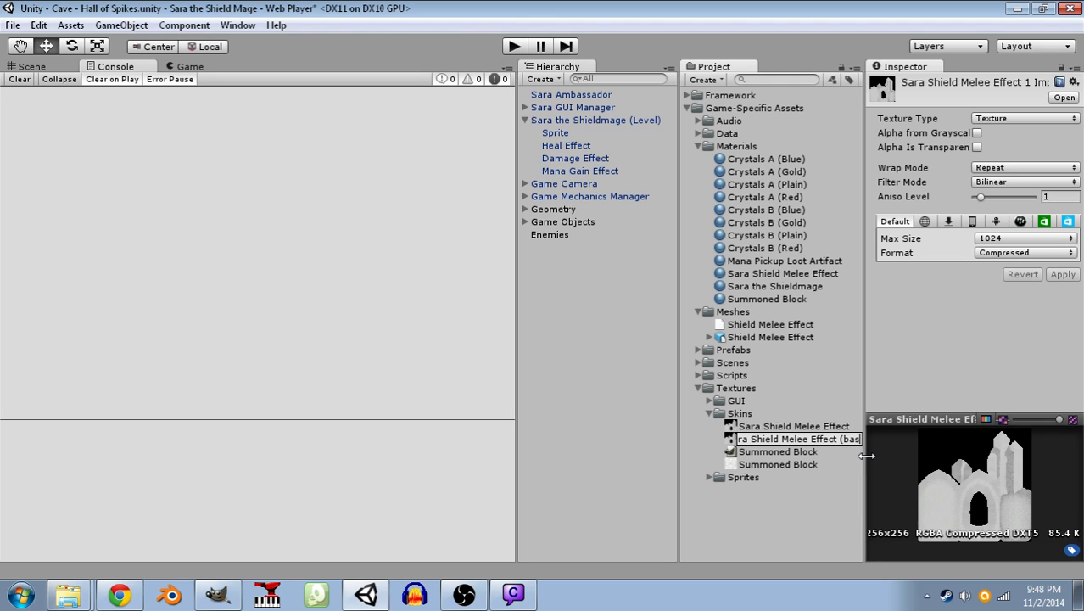
key(Return)
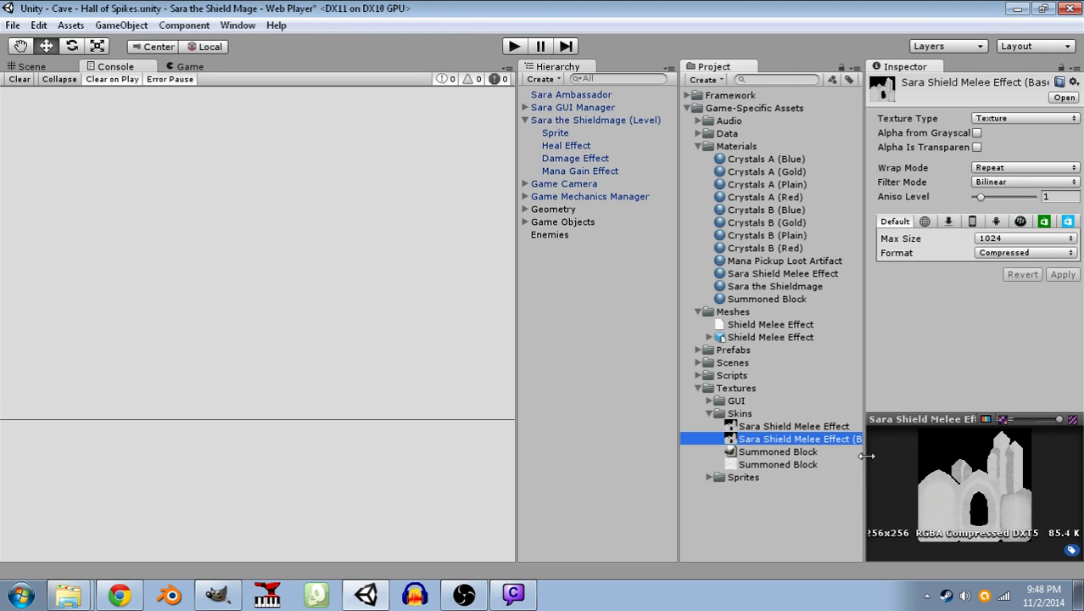
- Open the original Sara Shield Melee Effect texture in GIMP with the image window maximized and the small rounded island enlarged
click(806, 426)
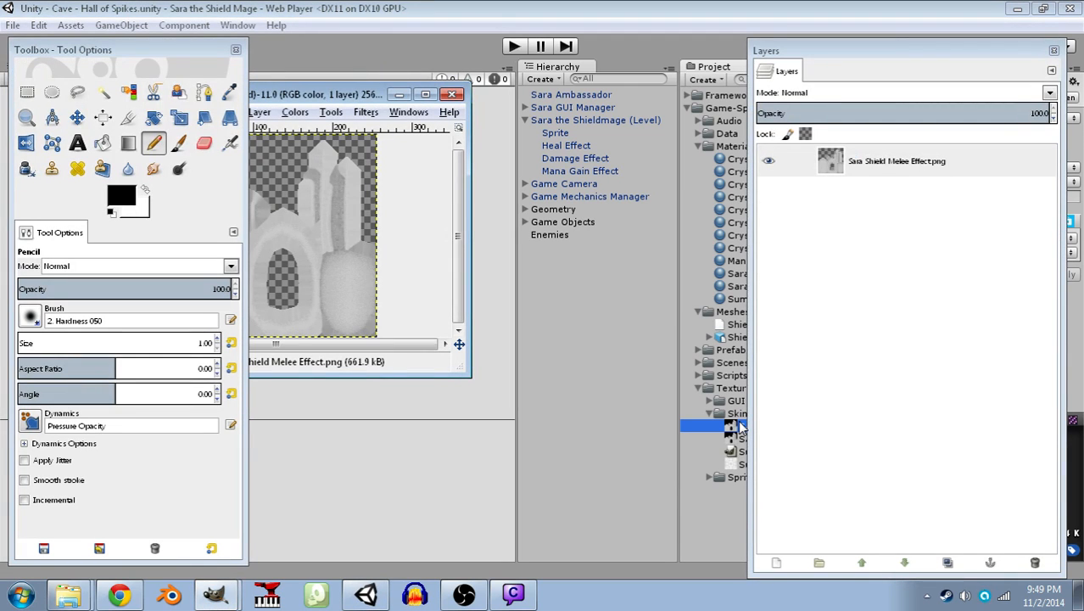
drag(320, 95, 556, 135)
double_click(553, 136)
scroll(653, 303, up, 3)
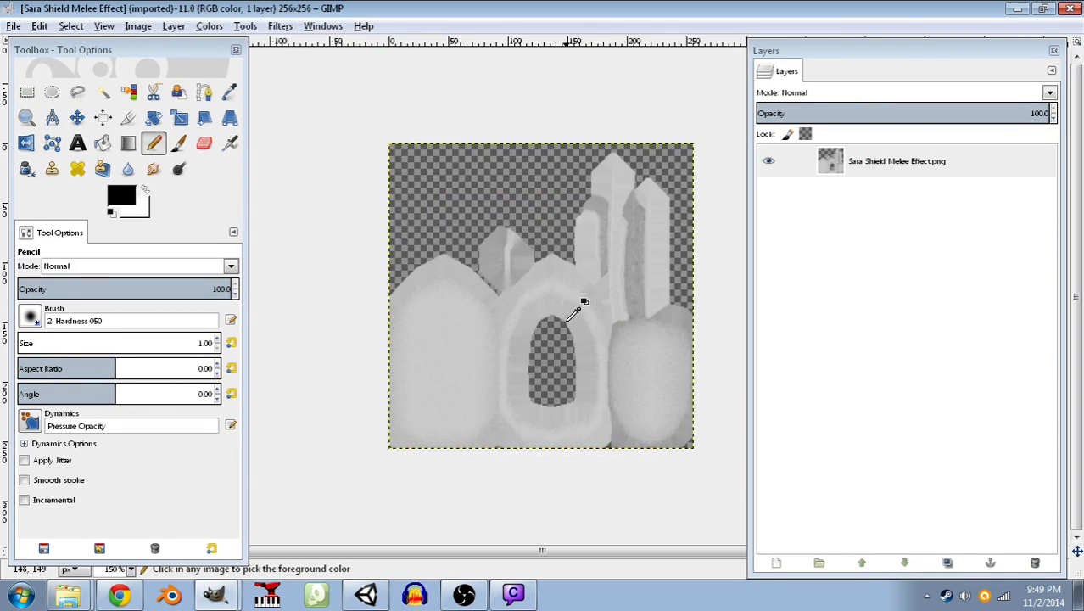
drag(482, 241, 363, 158)
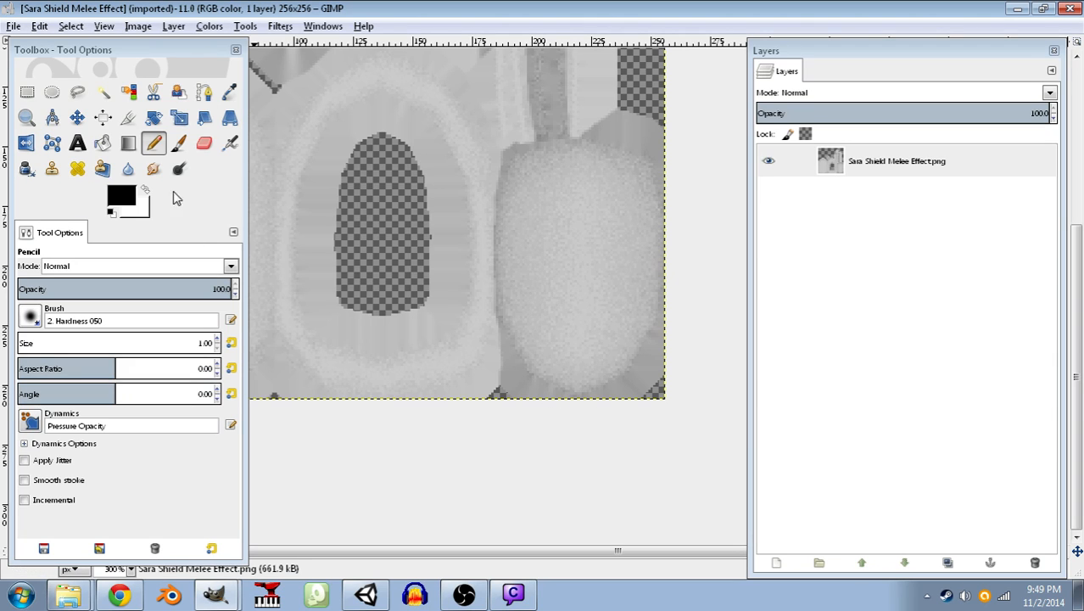
- Paint a white shield outline with a small ring inside on the small rounded island, using the Paintbrush at size 3
click(146, 192)
click(178, 143)
click(218, 339)
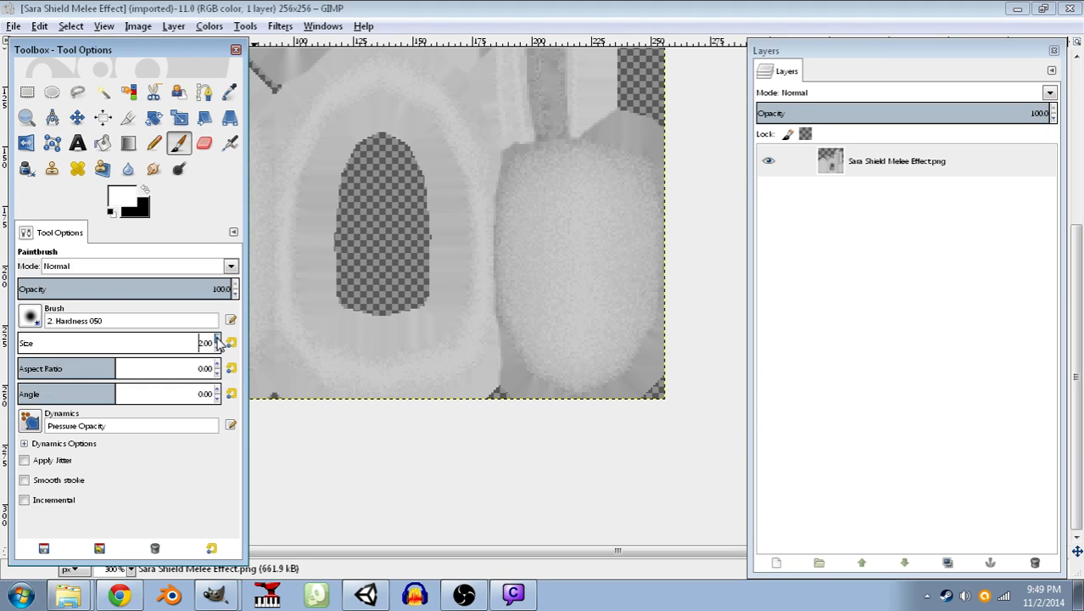
click(217, 338)
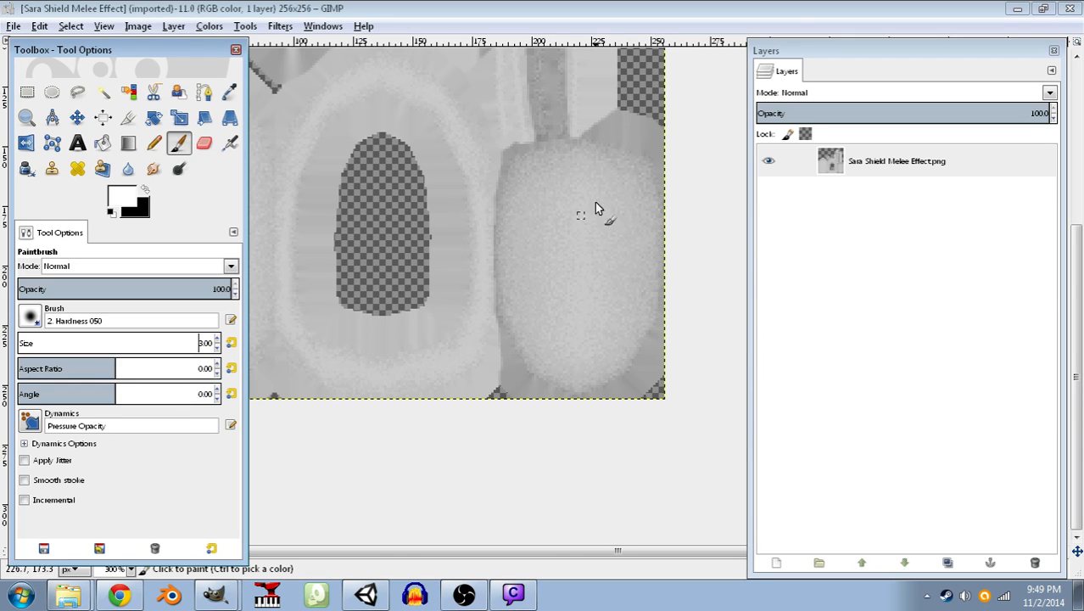
mouse_move(575, 223)
mouse_down()
mouse_move(551, 224)
mouse_move(592, 222)
mouse_up()
mouse_move(595, 263)
mouse_down()
mouse_move(579, 287)
mouse_move(549, 265)
mouse_move(545, 239)
mouse_move(565, 222)
mouse_move(594, 223)
mouse_move(596, 252)
mouse_up()
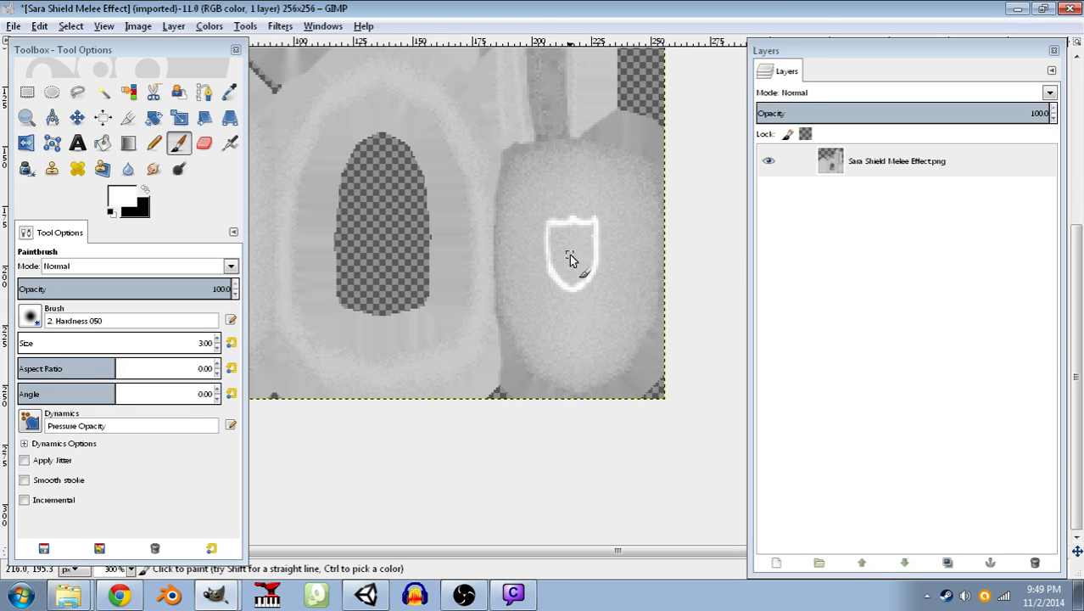
drag(565, 252, 580, 250)
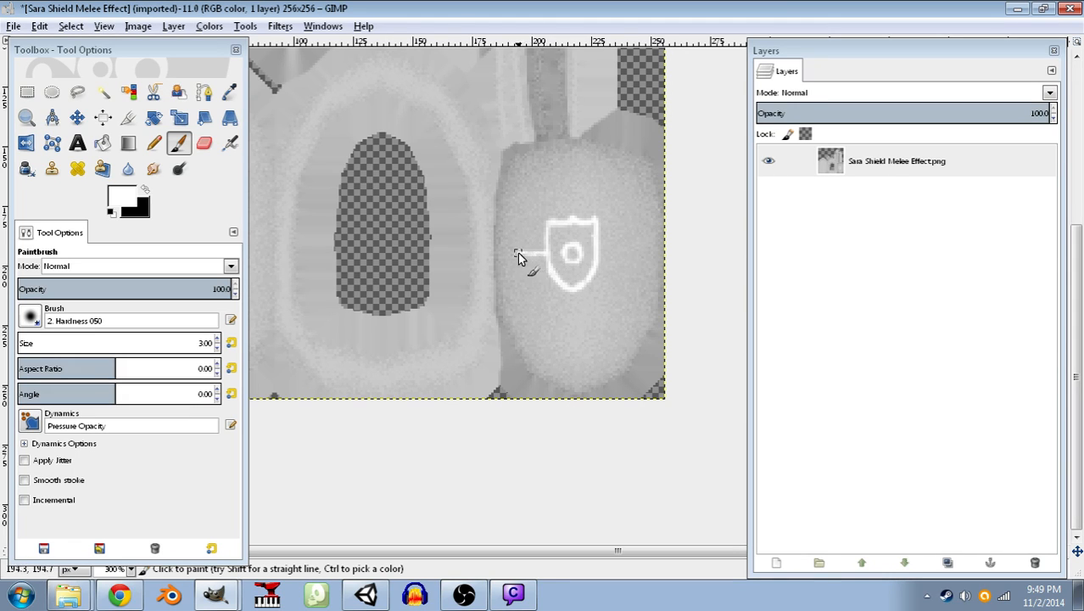
- Paint straight white lines outward from all four sides of the shield emblem and thicken the strokes
drag(573, 217, 574, 194)
drag(573, 342, 574, 357)
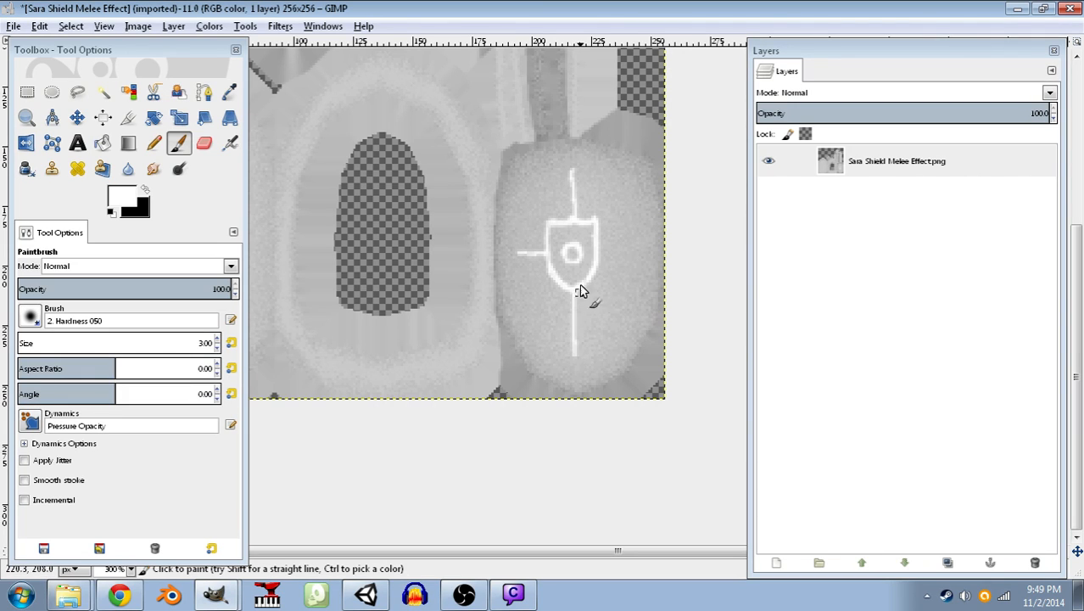
drag(599, 252, 643, 252)
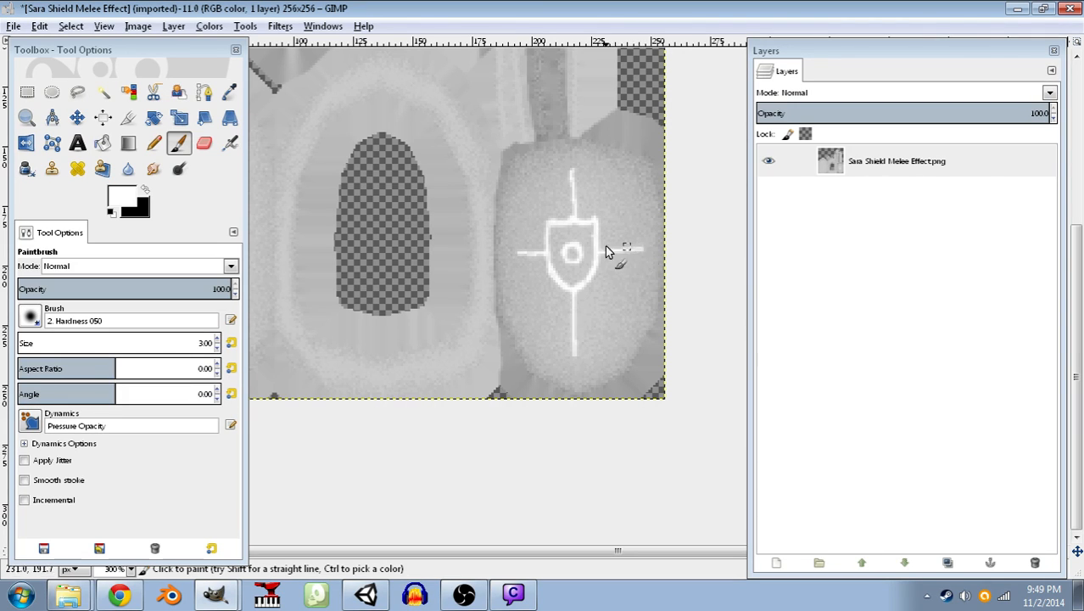
drag(516, 253, 547, 252)
drag(574, 238, 567, 248)
drag(573, 293, 576, 368)
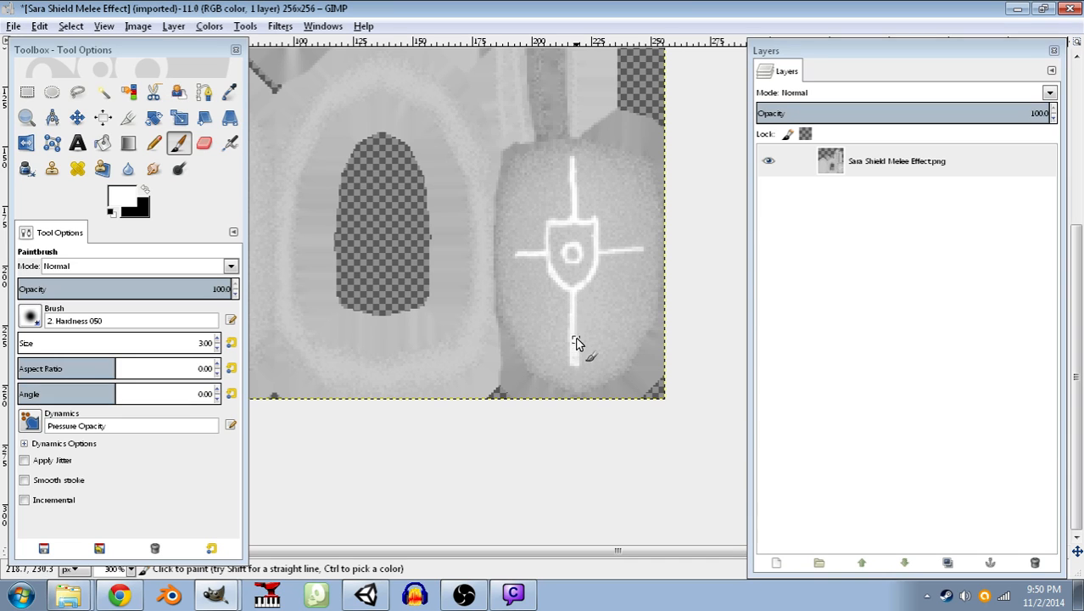
drag(526, 252, 514, 252)
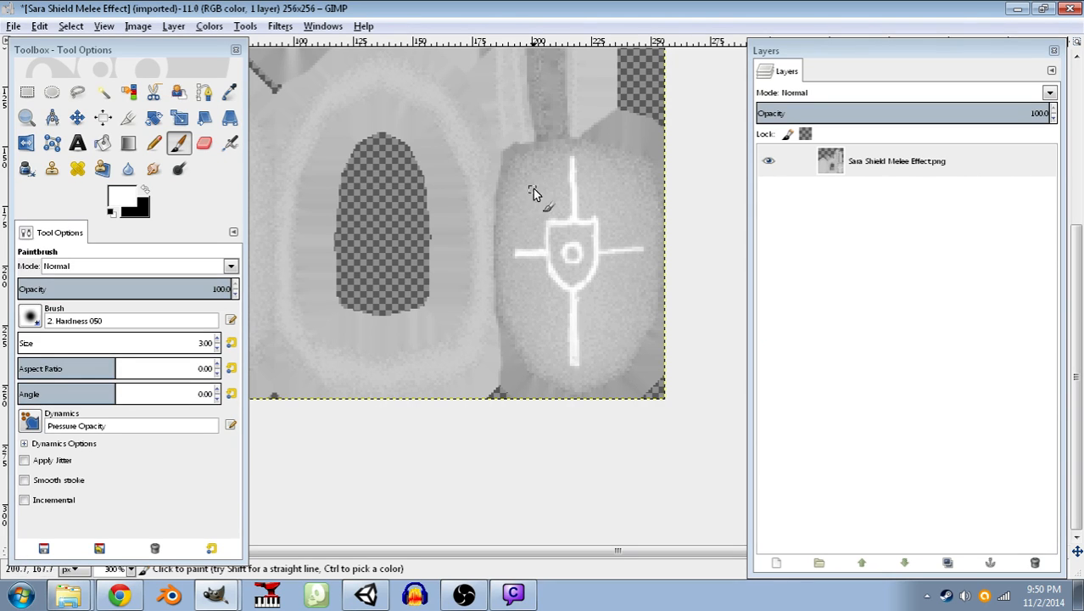
- Paint two white circles diagonally above the shield emblem and connect them to the emblem and its cross lines
drag(531, 185, 538, 202)
drag(535, 256, 550, 252)
mouse_move(610, 193)
mouse_down()
mouse_move(622, 189)
mouse_move(622, 202)
mouse_move(618, 189)
mouse_move(574, 200)
mouse_up()
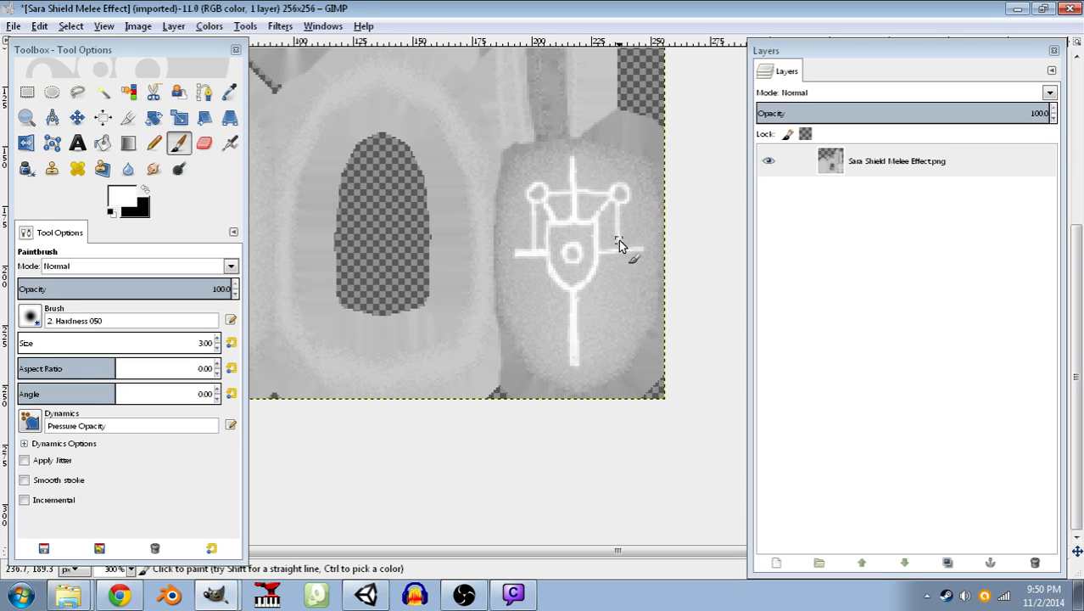
- Paint two connected circles diagonally below the shield emblem with curved outer lines, and add short diagonal rays from all four circles
mouse_move(541, 299)
mouse_down()
mouse_move(537, 312)
mouse_move(530, 262)
mouse_move(542, 318)
mouse_move(567, 340)
mouse_up()
mouse_move(545, 305)
mouse_down()
mouse_move(569, 292)
mouse_move(613, 307)
mouse_move(605, 300)
mouse_move(609, 318)
mouse_move(575, 348)
mouse_up()
mouse_move(613, 303)
mouse_down()
mouse_move(624, 258)
mouse_move(621, 300)
mouse_move(625, 218)
mouse_up()
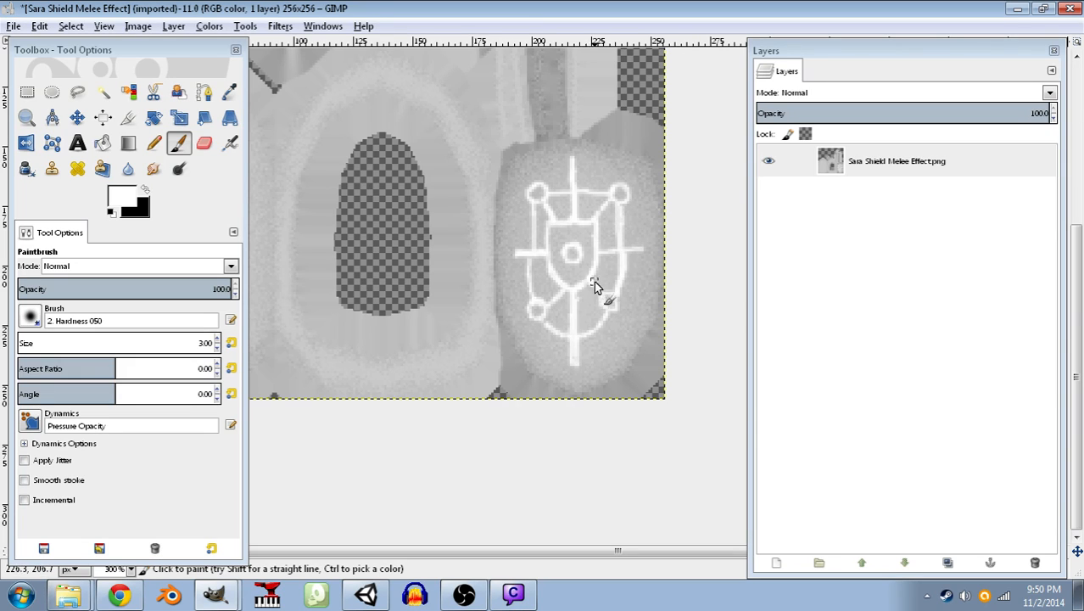
drag(530, 317, 517, 329)
drag(628, 186, 641, 174)
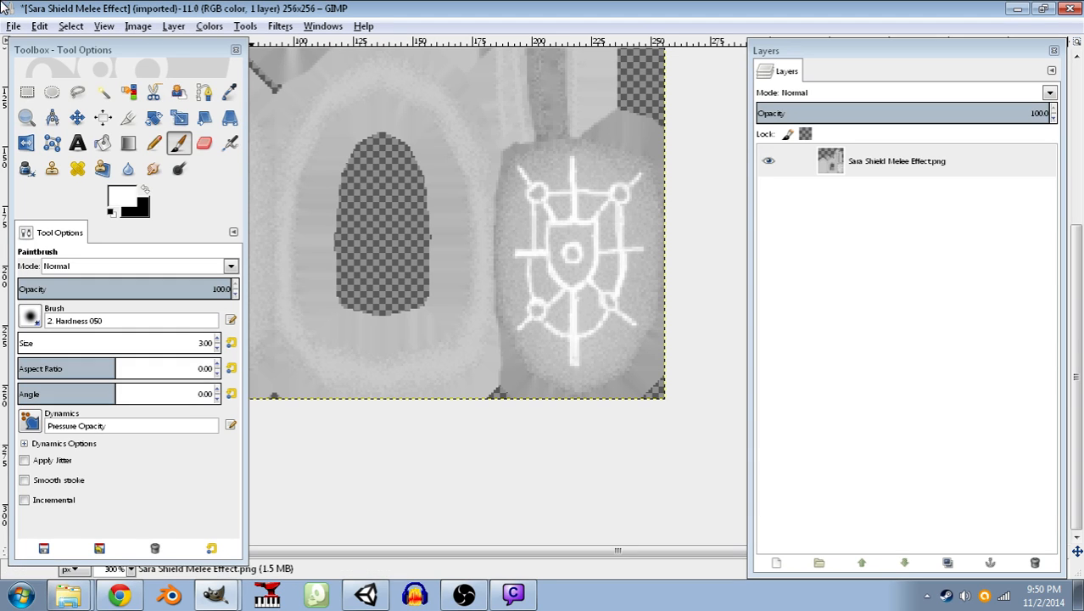
- Overwrite Sara Shield Melee Effect.png with the painted emblem, and inspect the Shield Melee Effect mesh in Unity's preview from several angles
click(14, 26)
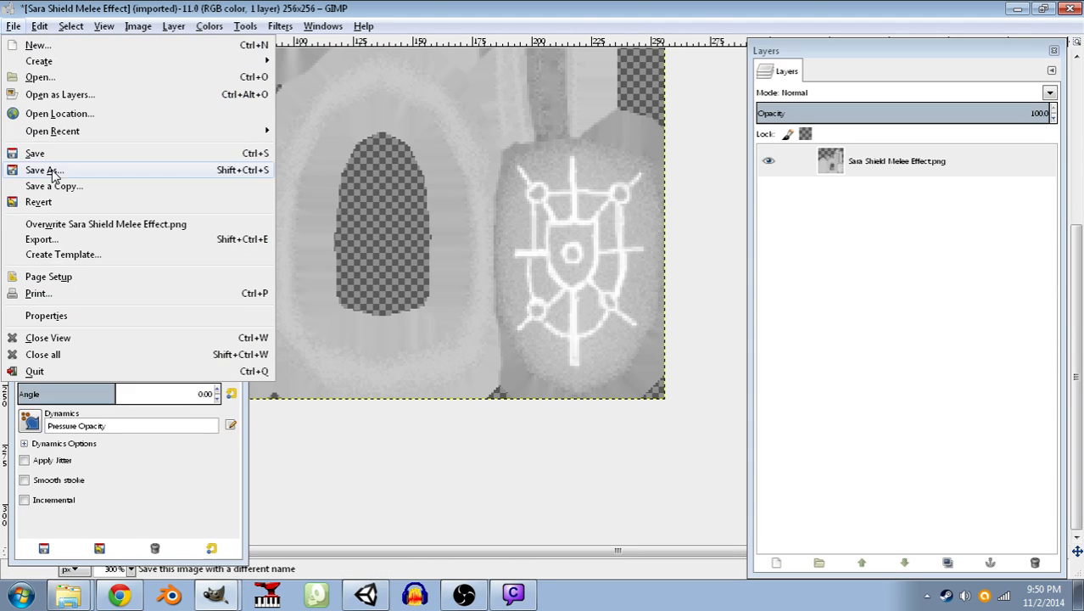
click(54, 226)
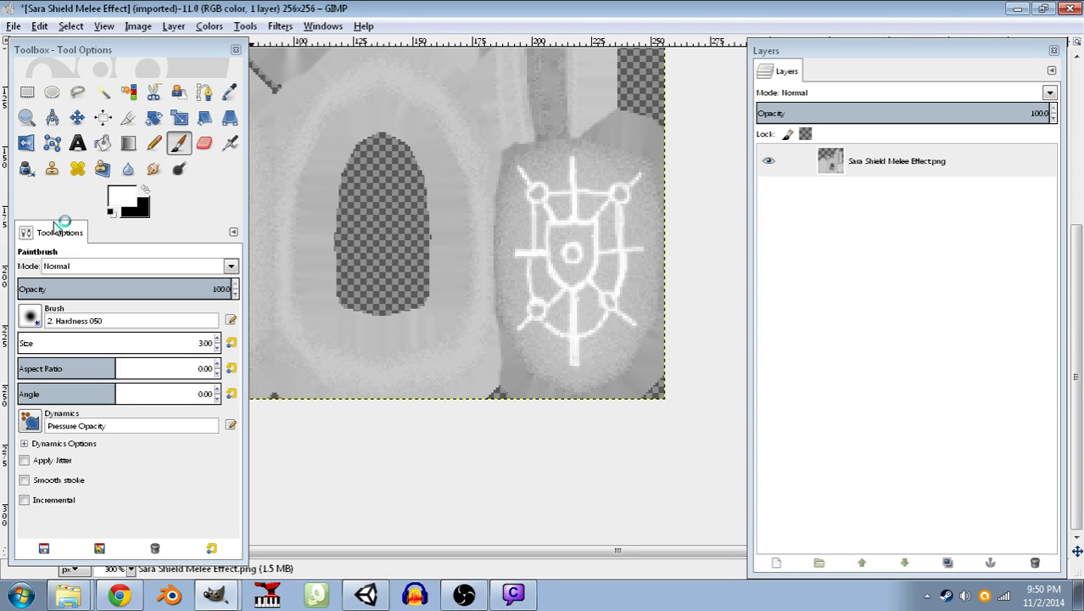
click(357, 598)
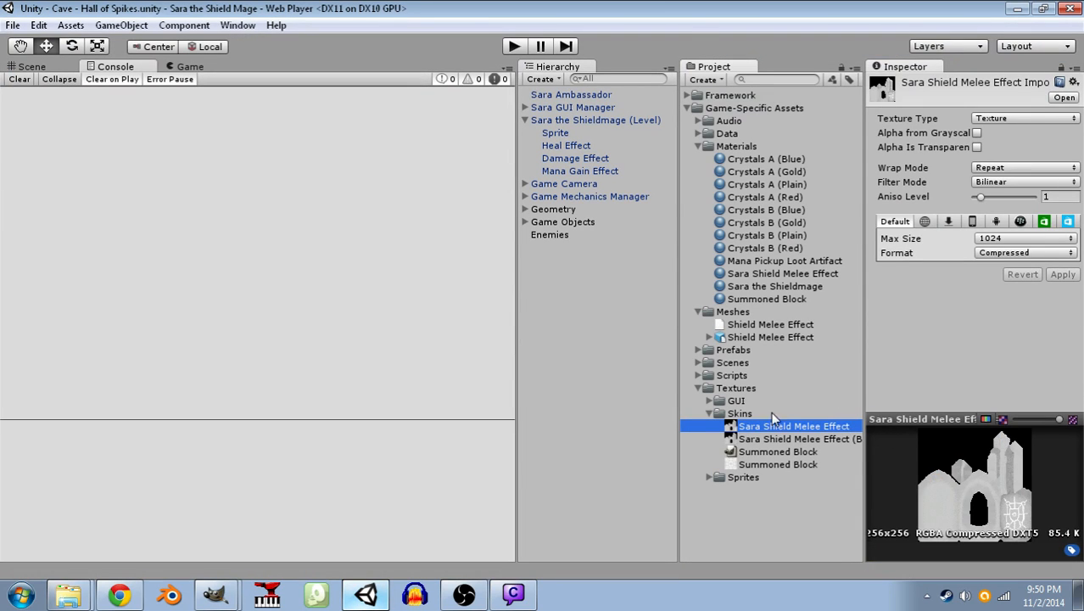
click(748, 337)
drag(995, 425, 942, 472)
click(512, 594)
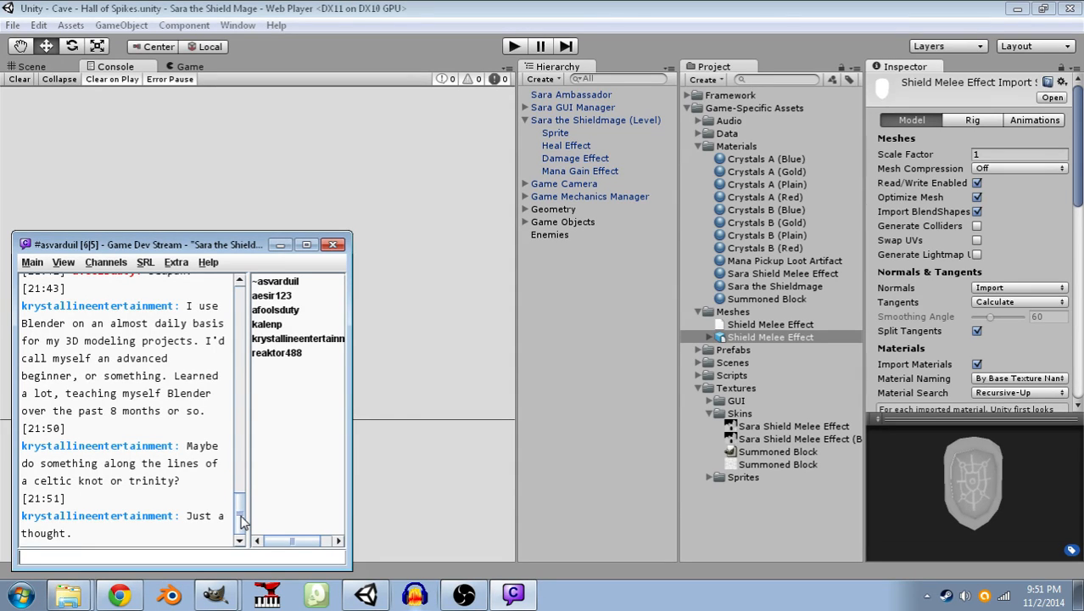
drag(918, 506, 967, 481)
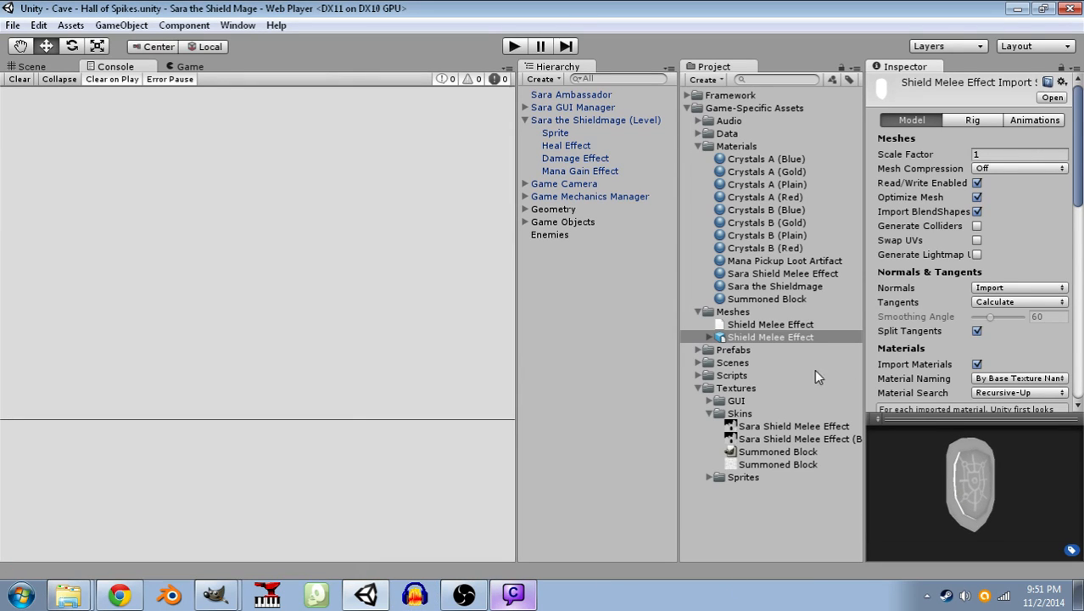
- Delete the Sara Shield Melee Effect texture from the Skins folder and duplicate its base version
click(792, 426)
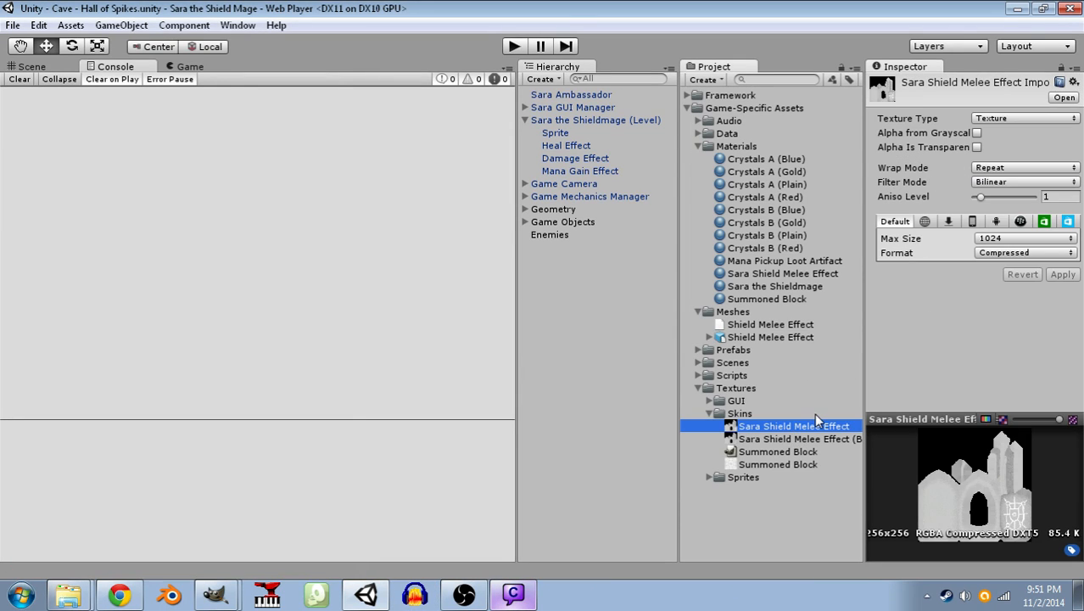
key(Delete)
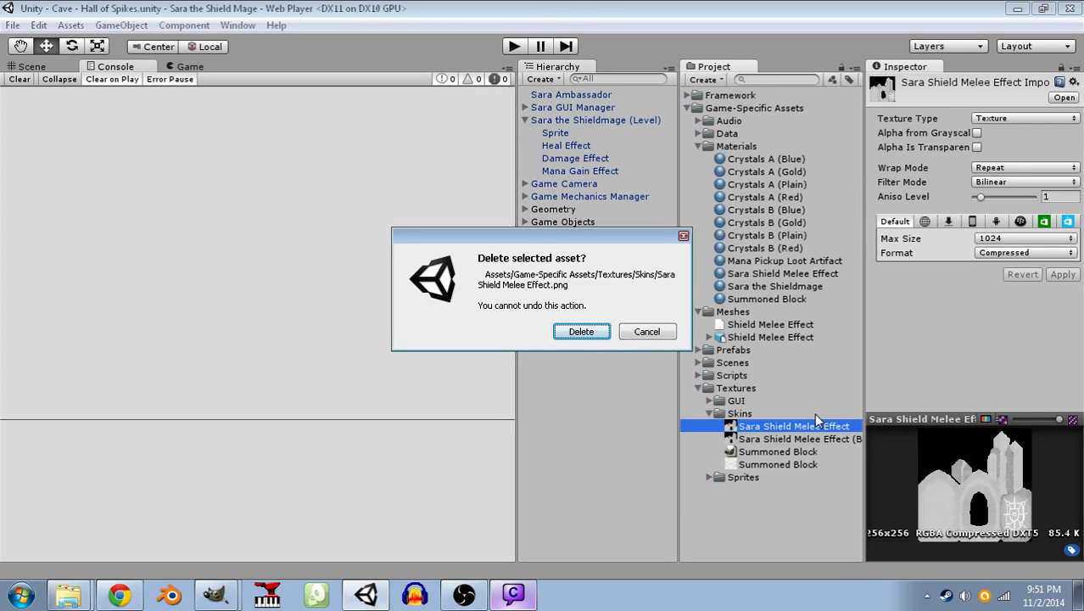
key(Return)
click(798, 429)
key(ctrl+d)
click(812, 425)
click(818, 418)
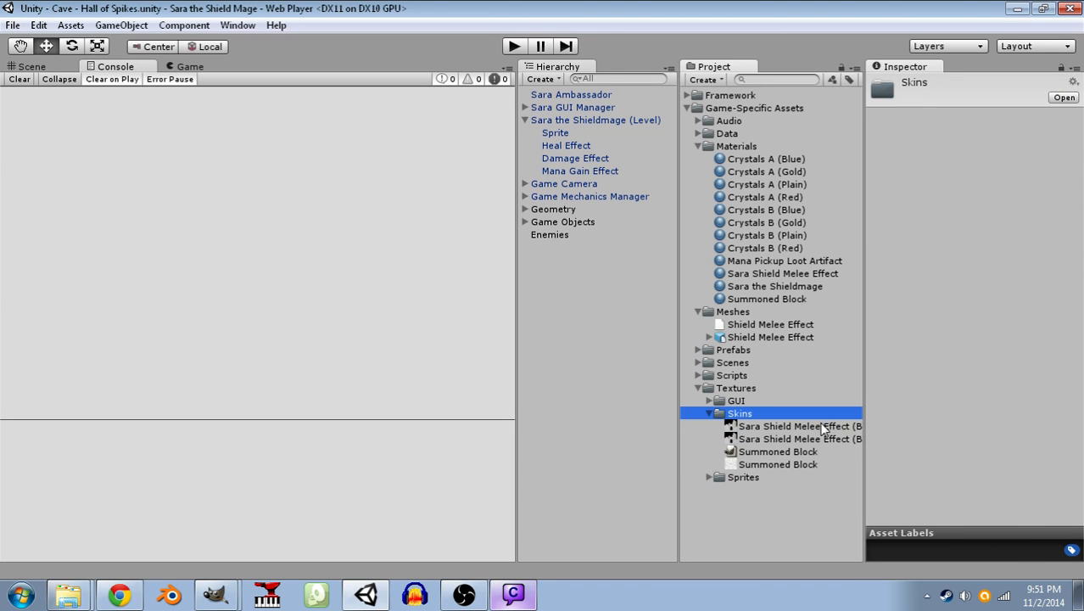
- Rename the duplicated base texture as Sara Shield Melee Effect
click(820, 427)
click(827, 427)
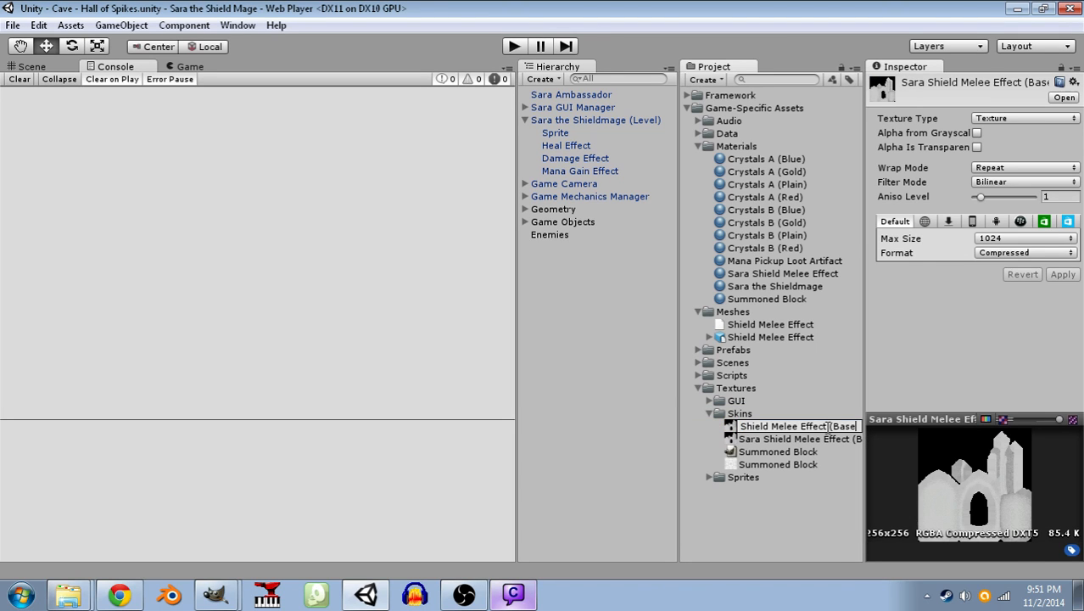
key(shift+End)
key(Delete)
key(Return)
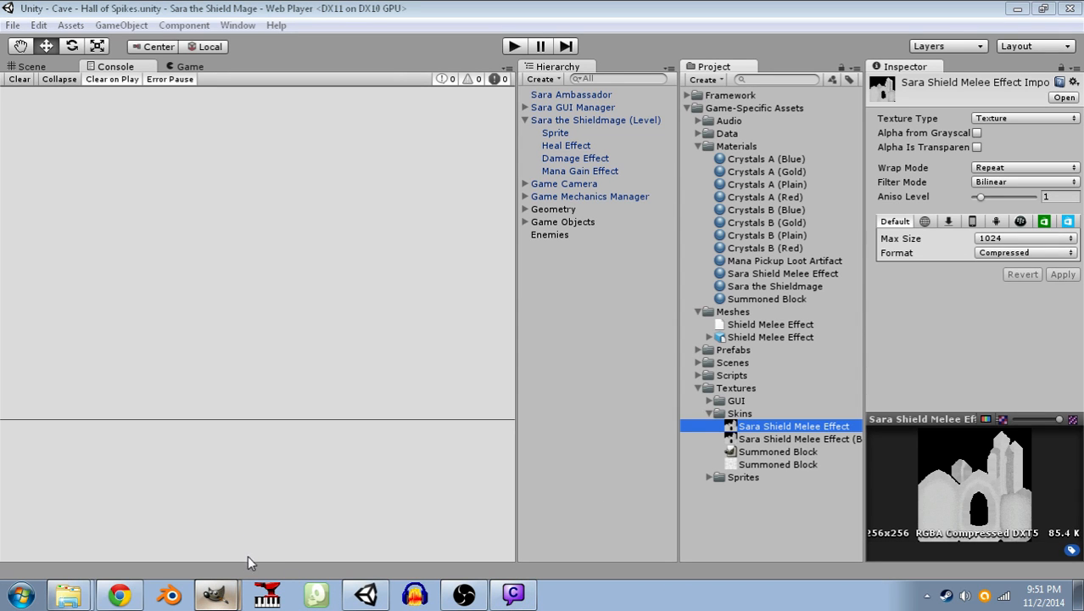
- Close the old emblem image in GIMP without saving, and open the new Sara Shield Melee Effect texture from Unity in a maximized window
click(215, 594)
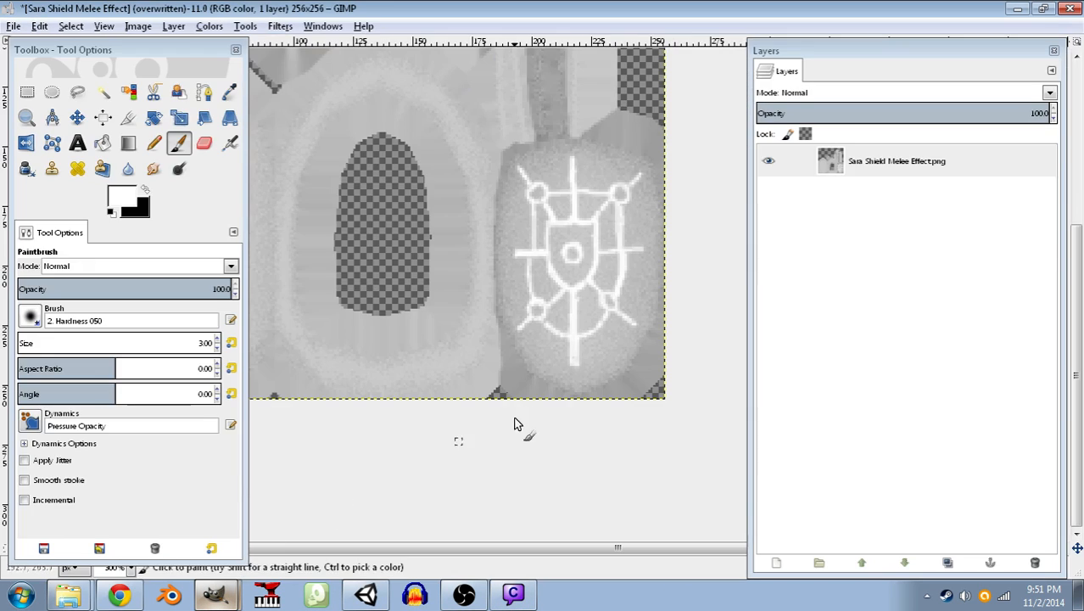
click(1071, 10)
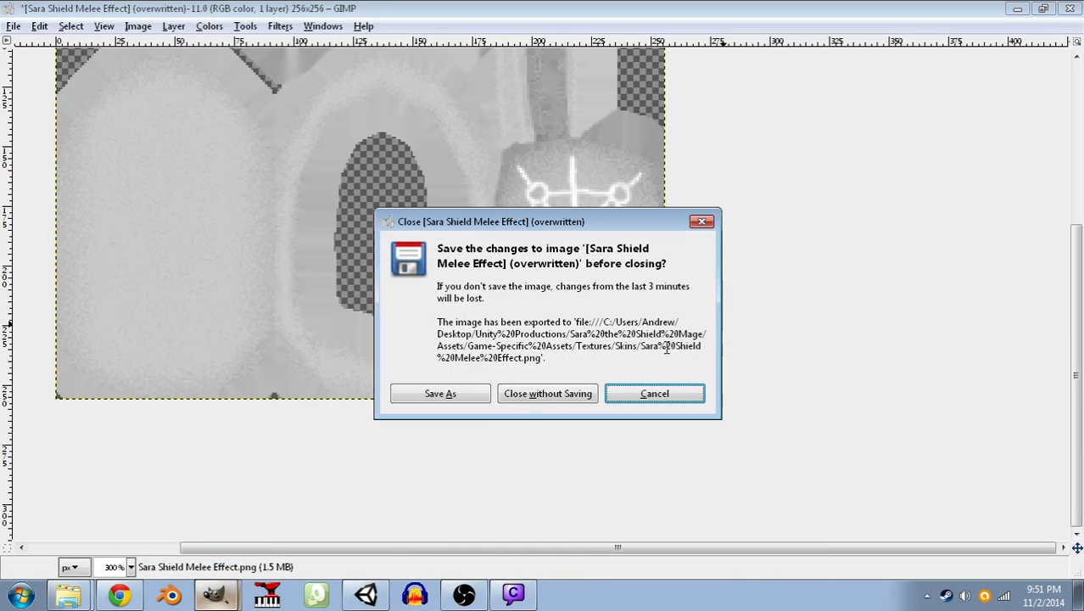
click(534, 396)
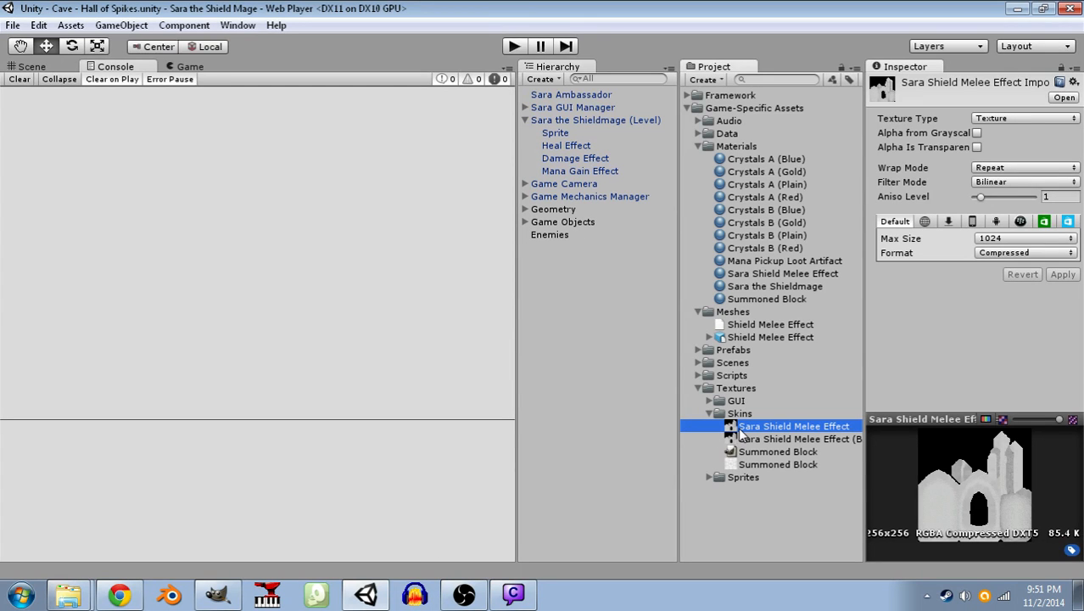
double_click(738, 427)
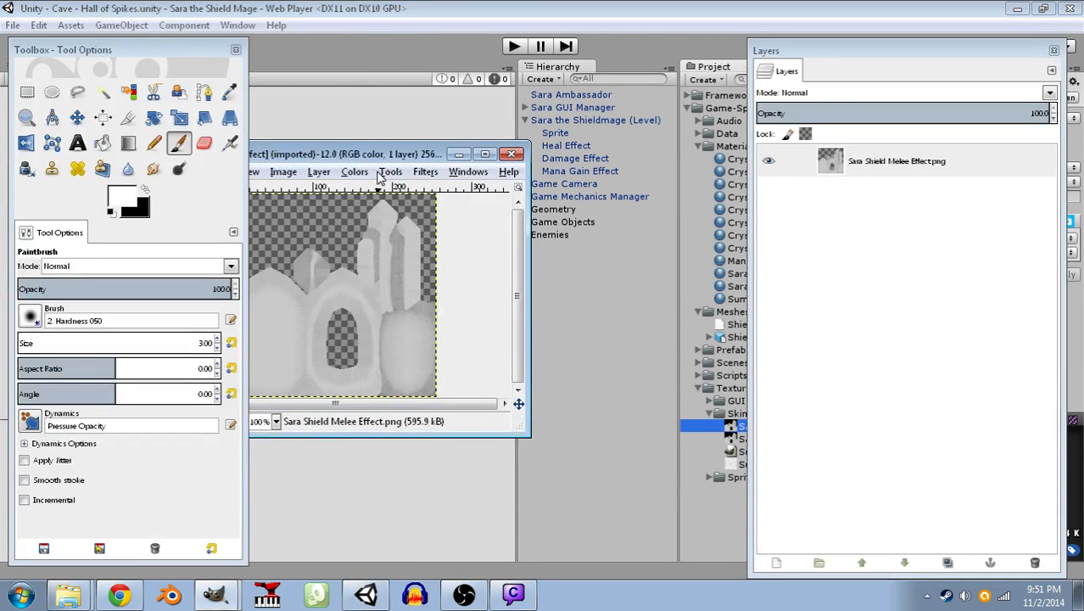
drag(384, 154, 561, 126)
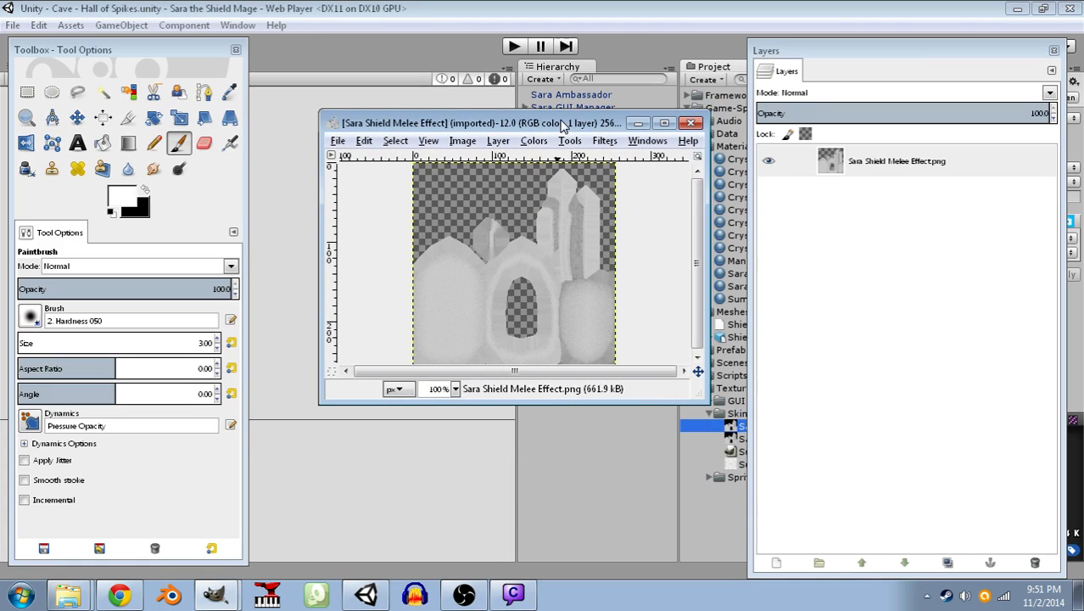
double_click(562, 126)
- Paint two open, downward-pointing white triangles side by side near the upper edge of the small rounded island, using the size 3 Paintbrush
key(3)
drag(669, 368, 408, 225)
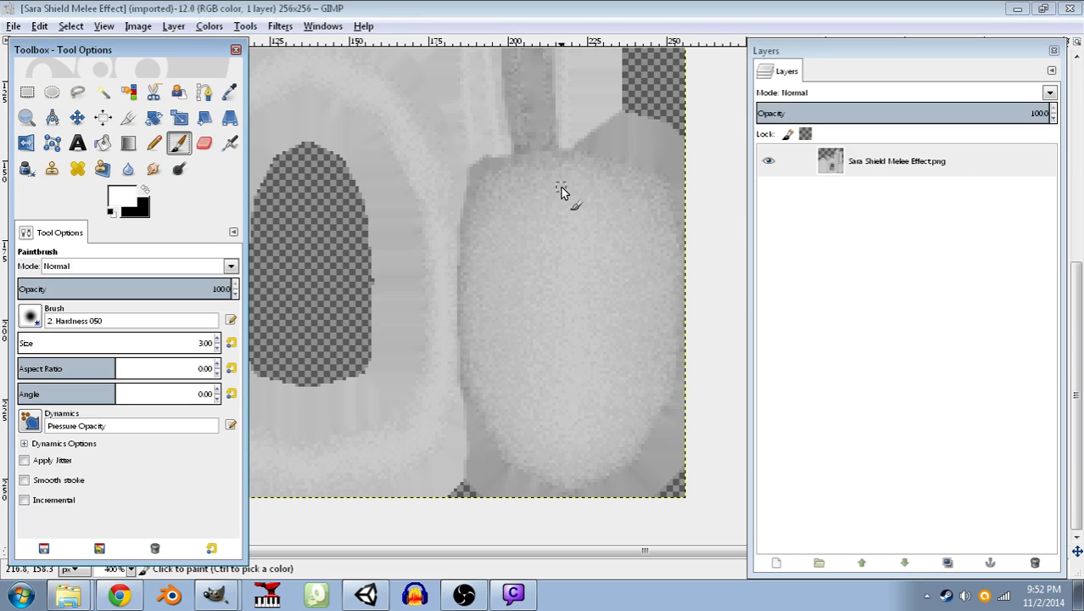
mouse_move(577, 186)
mouse_down()
mouse_move(644, 183)
mouse_move(601, 243)
mouse_move(577, 218)
mouse_up()
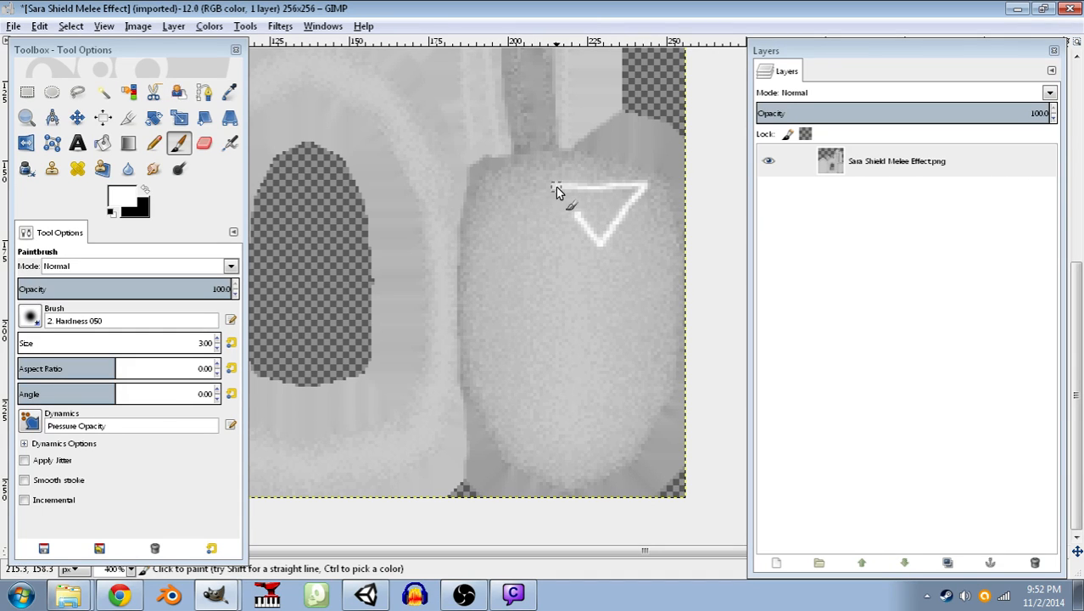
mouse_move(535, 187)
mouse_down()
mouse_move(489, 187)
mouse_move(526, 246)
mouse_move(557, 214)
mouse_up()
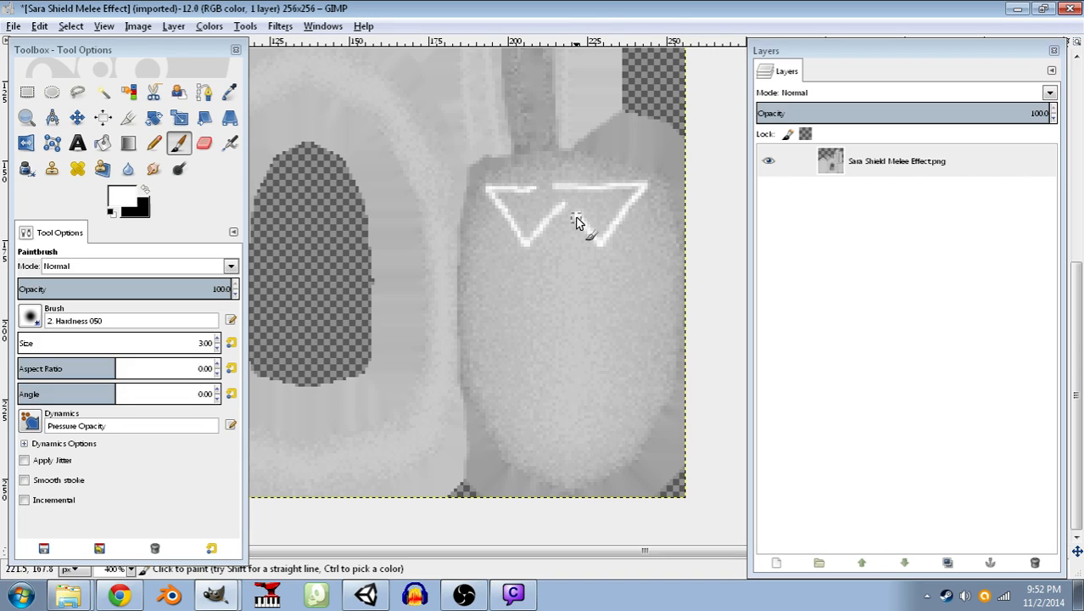
drag(599, 241, 557, 212)
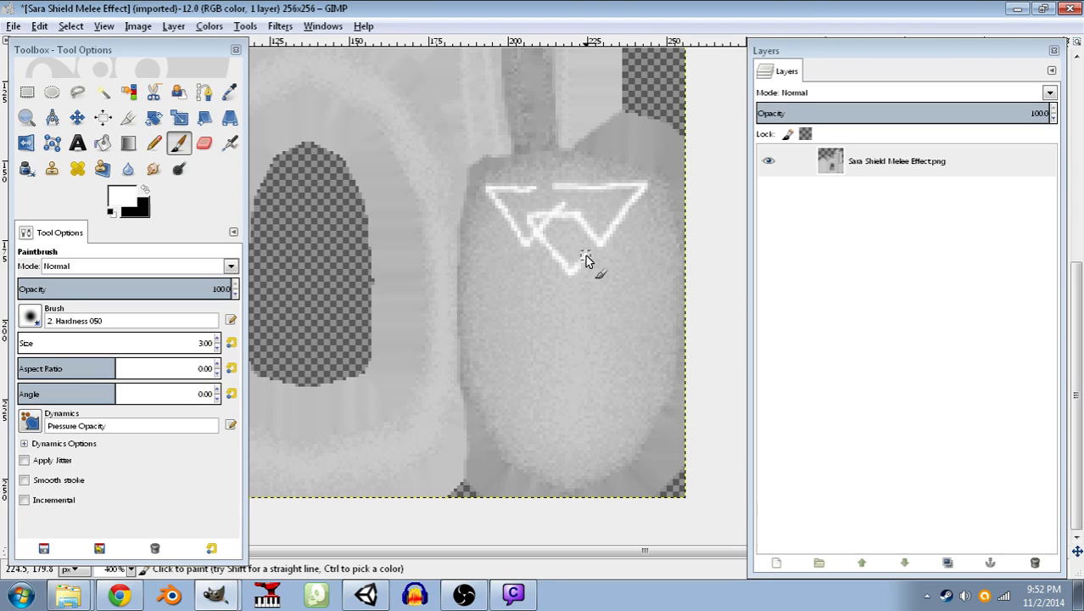
drag(585, 255, 595, 217)
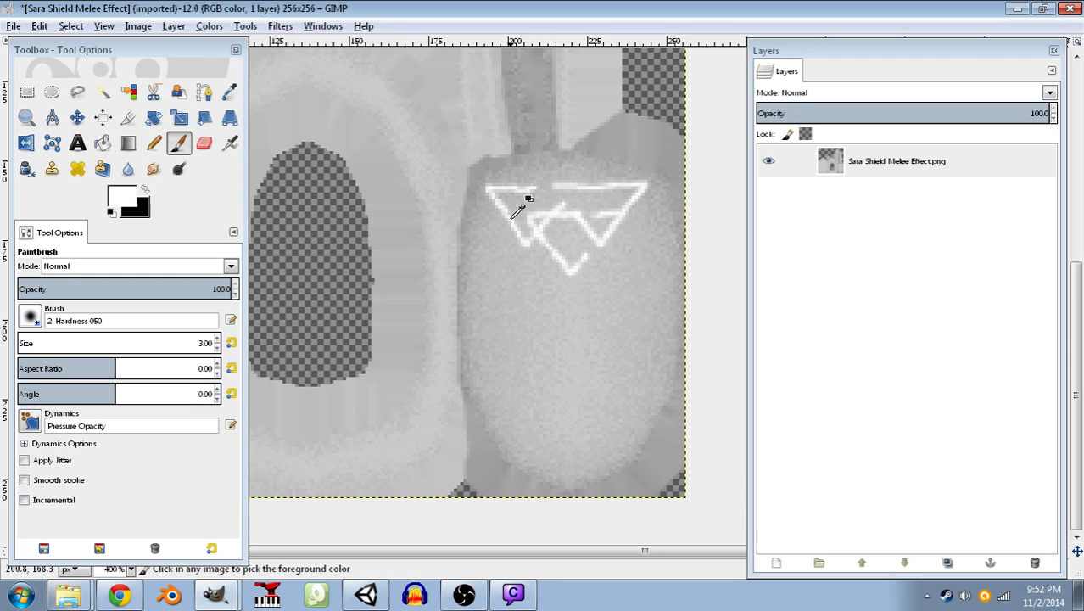
key(ctrl+z)
key(ctrl+z)
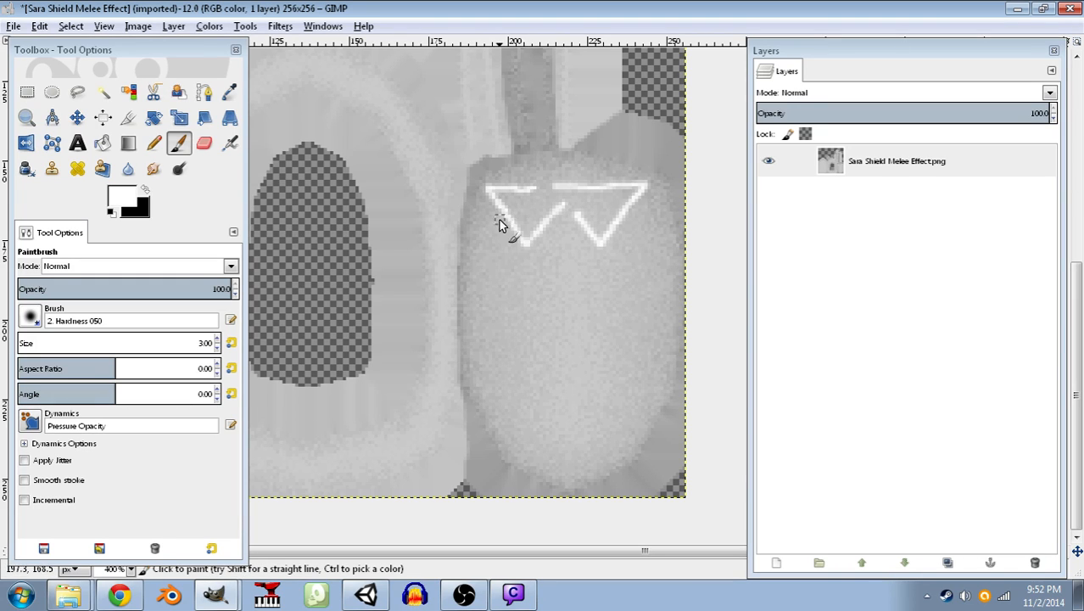
- Paint a second row of downward-pointing white triangles overlapping the first pair, with crossing lines in the middle
mouse_move(484, 225)
mouse_down()
mouse_move(557, 223)
mouse_move(560, 259)
mouse_move(544, 276)
mouse_up()
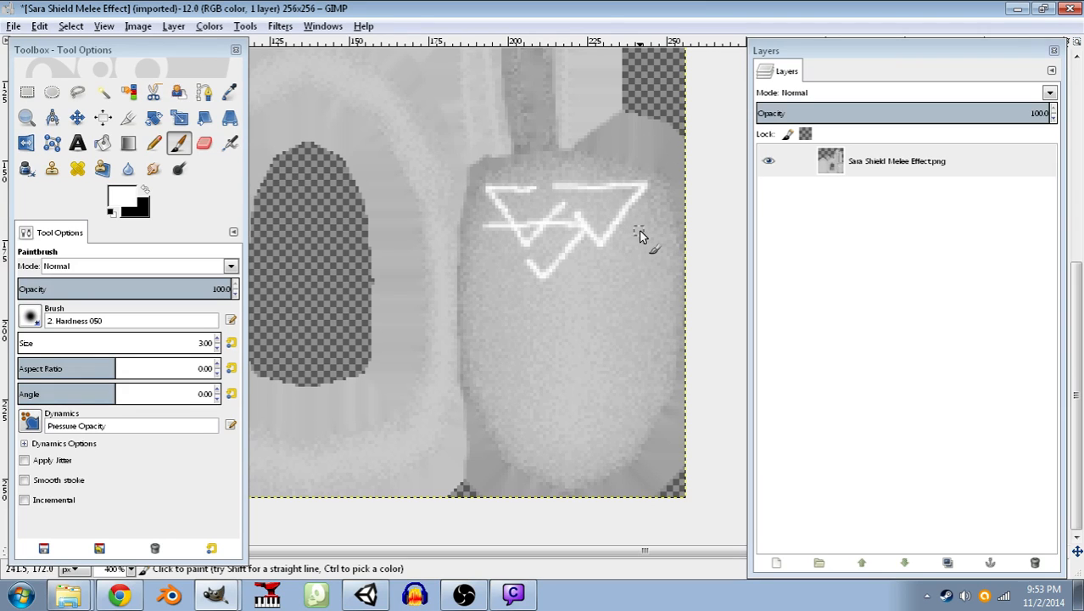
mouse_move(643, 231)
mouse_down()
mouse_move(602, 230)
mouse_move(630, 240)
mouse_move(642, 229)
mouse_move(609, 266)
mouse_up()
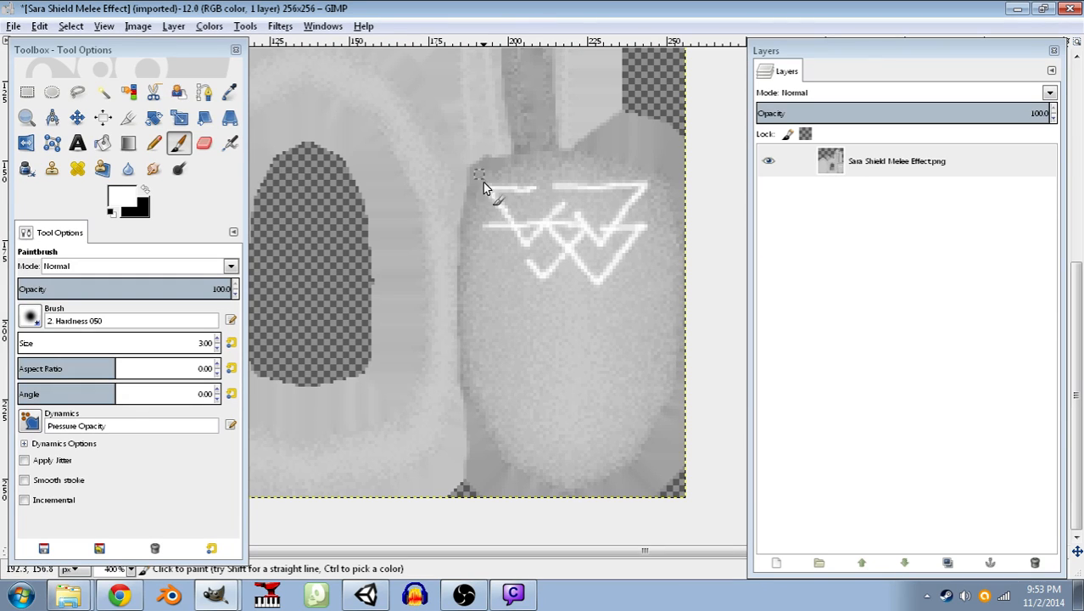
drag(480, 226, 493, 243)
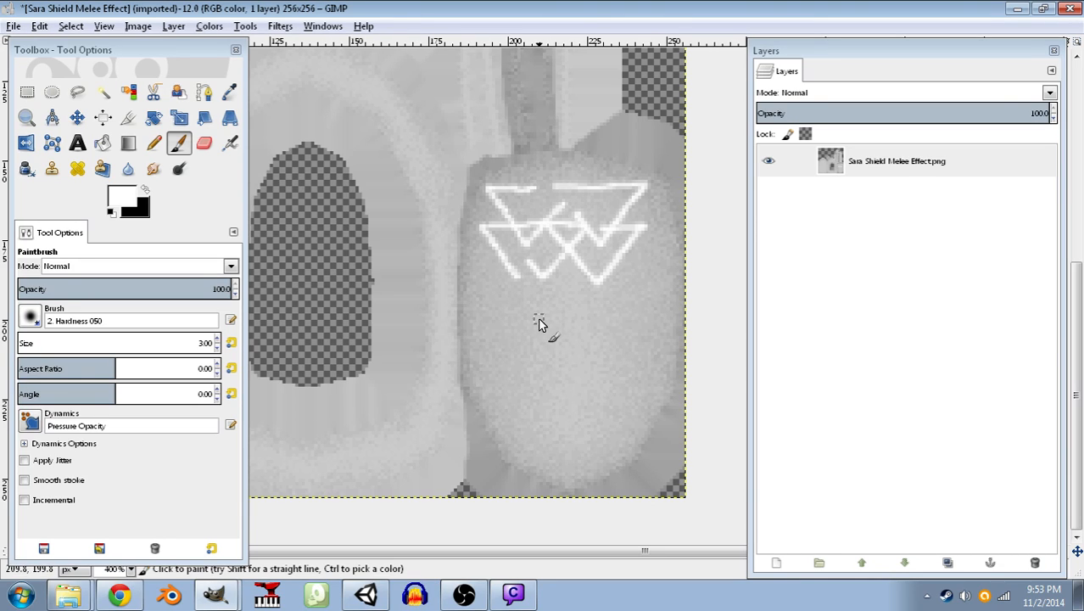
- Paint a white circle at the centre of the rounded island, with a horizontal line extending outward from each side
drag(533, 320, 555, 294)
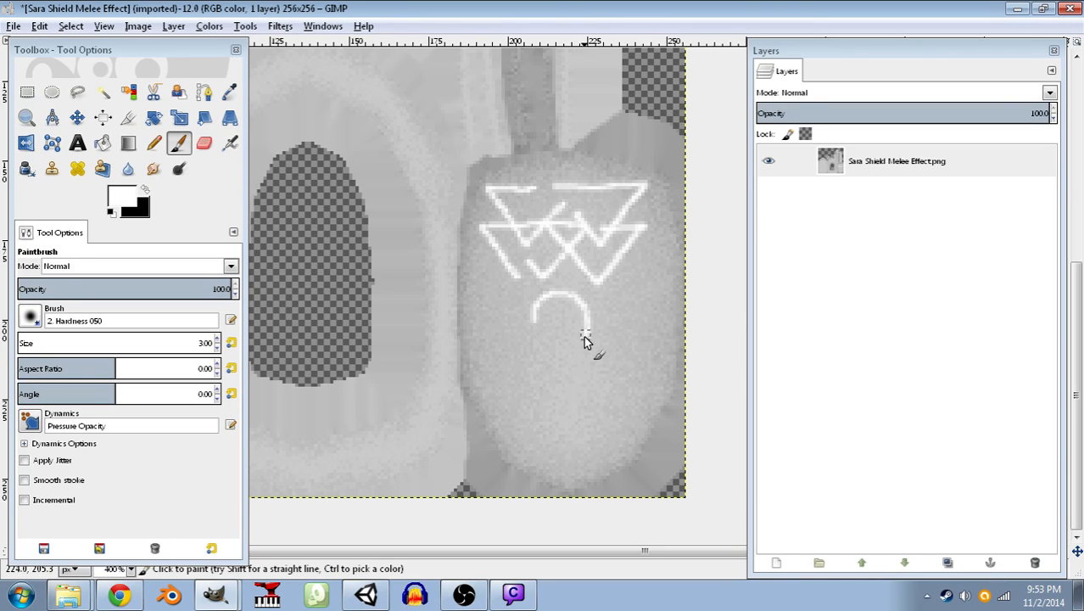
mouse_move(568, 346)
mouse_down()
mouse_move(537, 339)
mouse_move(533, 319)
mouse_up()
drag(531, 324, 489, 327)
drag(591, 321, 635, 319)
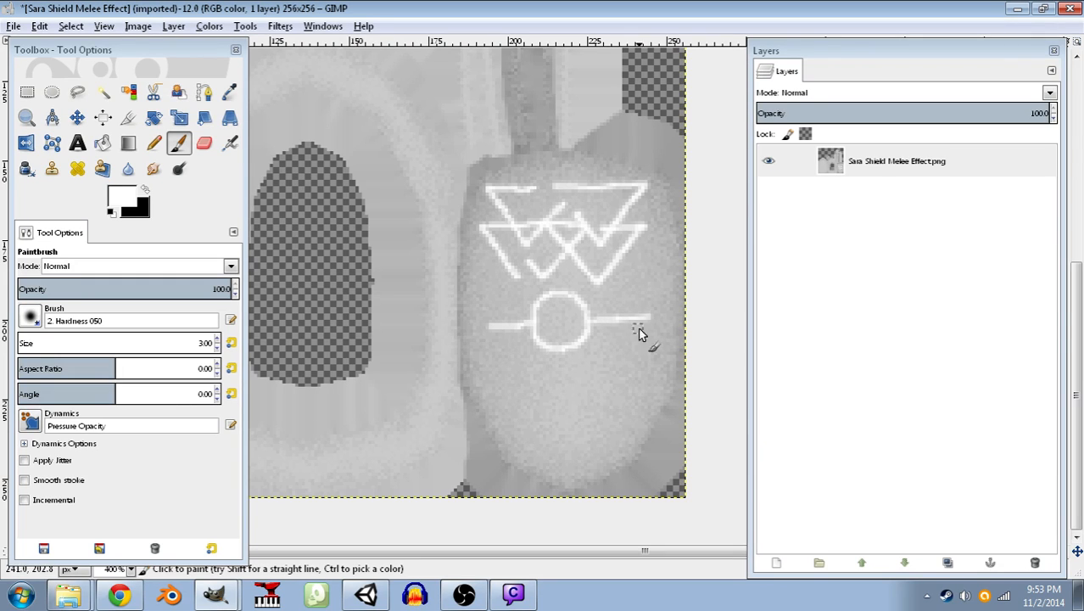
- Paint hooked diagonal lines down from the circle's side bars, and add a second pair of downward-pointing triangles just below them
mouse_move(651, 320)
mouse_down()
mouse_move(612, 367)
mouse_move(581, 360)
mouse_up()
drag(481, 326, 482, 337)
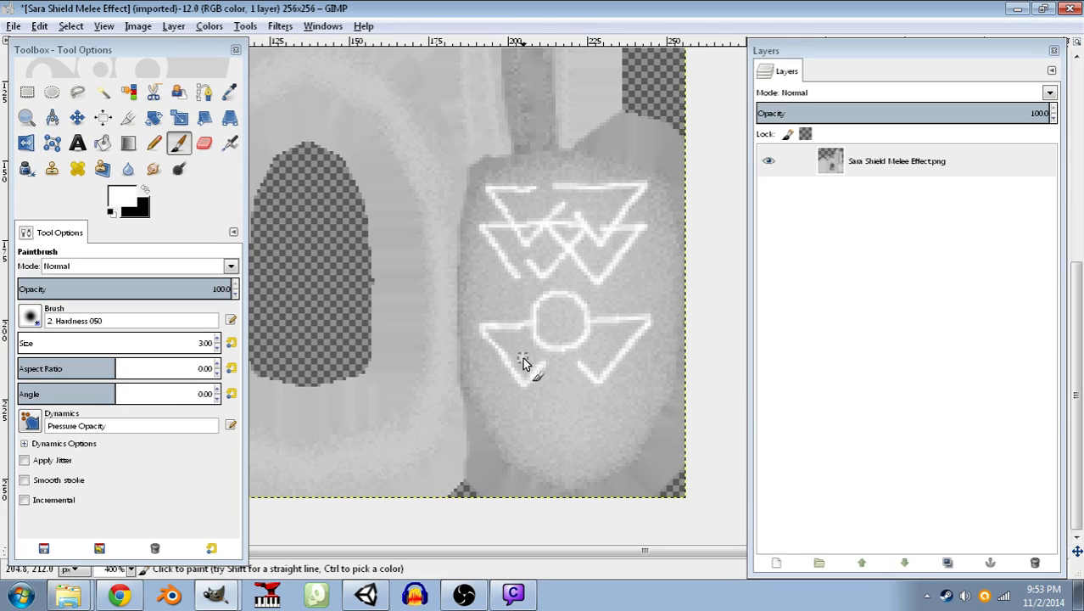
drag(481, 360, 533, 405)
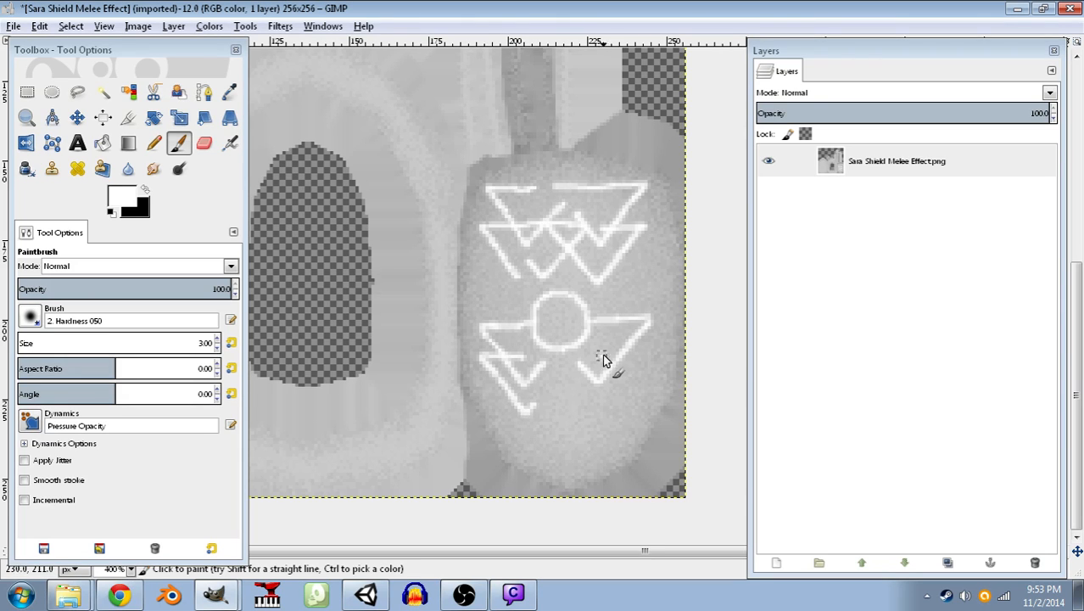
drag(646, 350, 617, 393)
drag(602, 416, 623, 395)
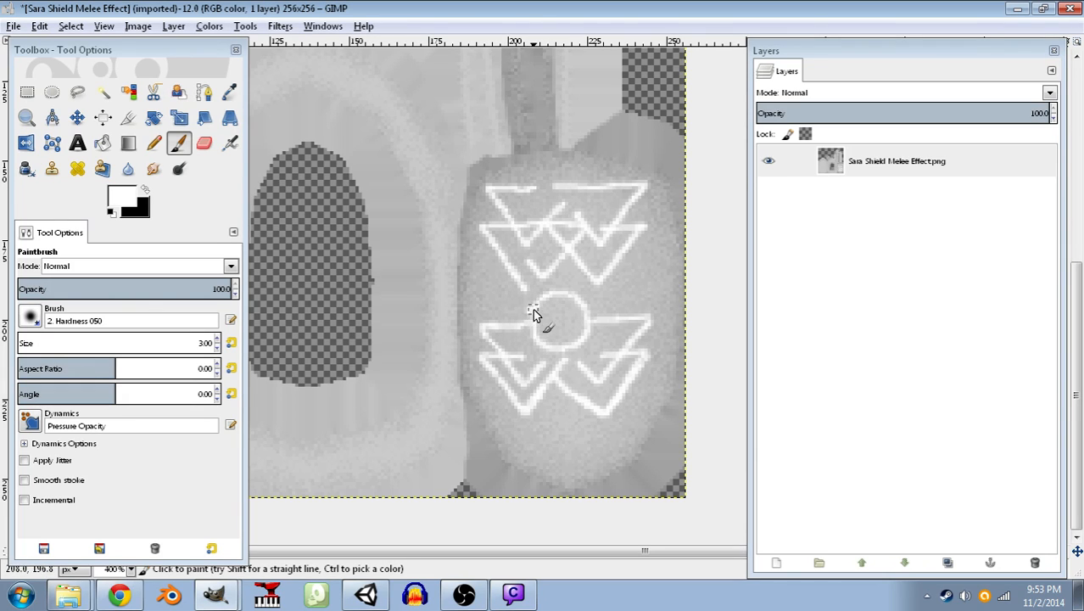
- Paint lines just above the circle's side bars and connect them diagonally to the triangles above on both sides
shift+click(486, 314)
shift+click(520, 268)
shift+click(650, 302)
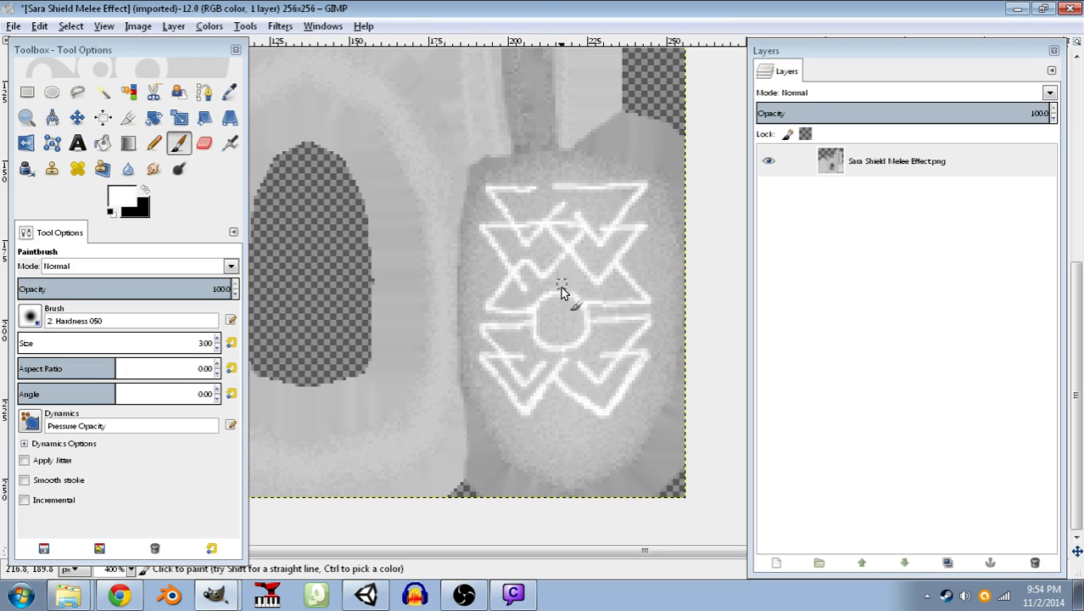
- Paint a small ring inside the circle, a vertical line down to an arrowhead, and long diagonal lines flanking the arrowhead
mouse_move(552, 322)
mouse_down()
mouse_move(557, 331)
mouse_move(553, 309)
mouse_move(564, 469)
mouse_move(534, 430)
mouse_move(570, 463)
mouse_move(594, 435)
mouse_move(571, 426)
mouse_up()
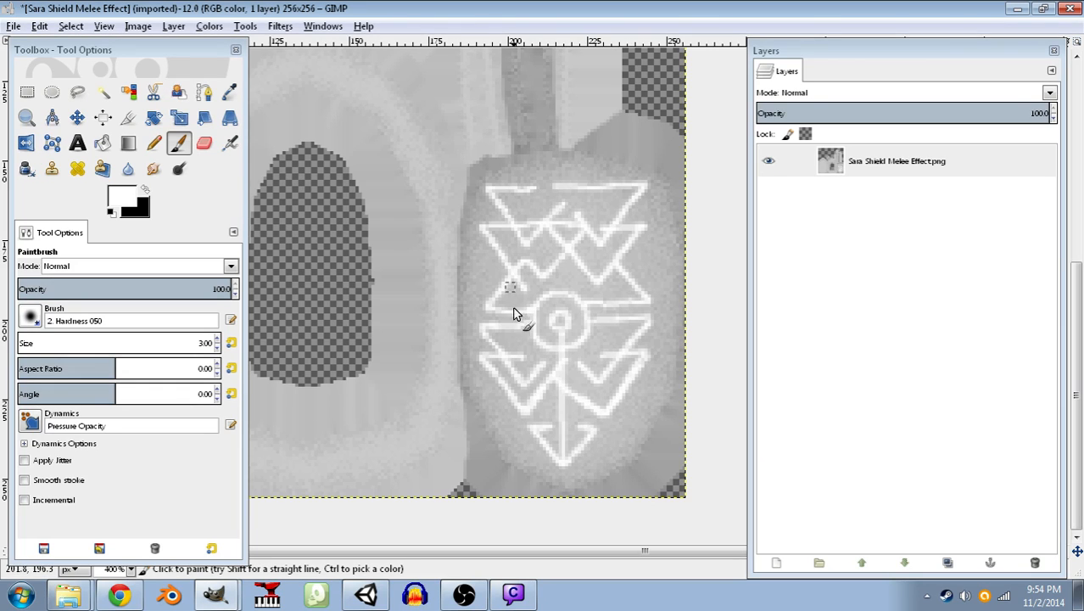
mouse_move(509, 426)
mouse_down()
mouse_move(541, 466)
mouse_move(604, 451)
mouse_move(649, 407)
mouse_up()
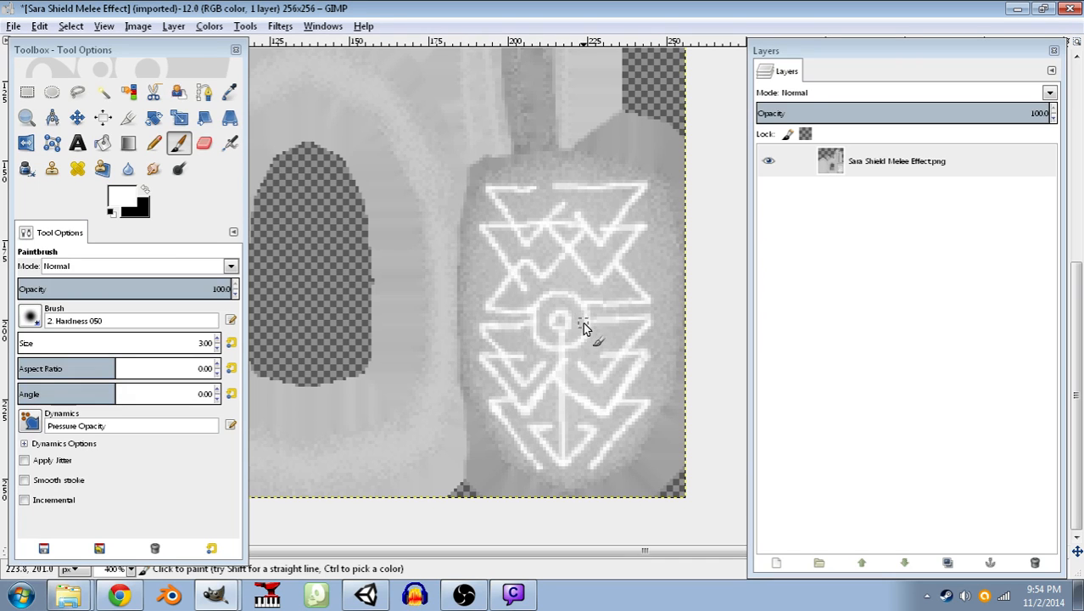
click(14, 26)
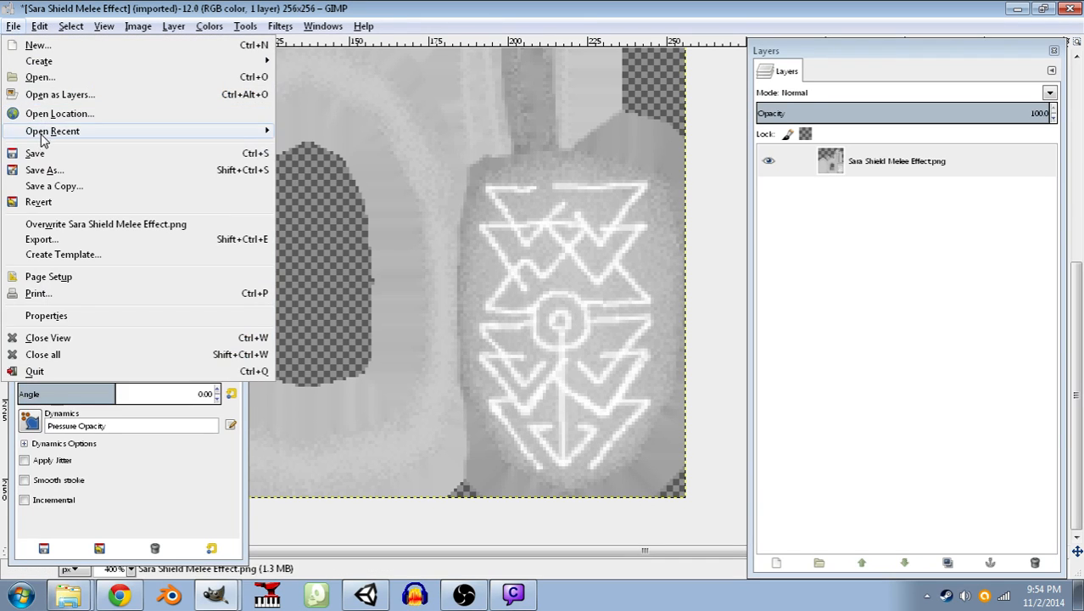
click(34, 153)
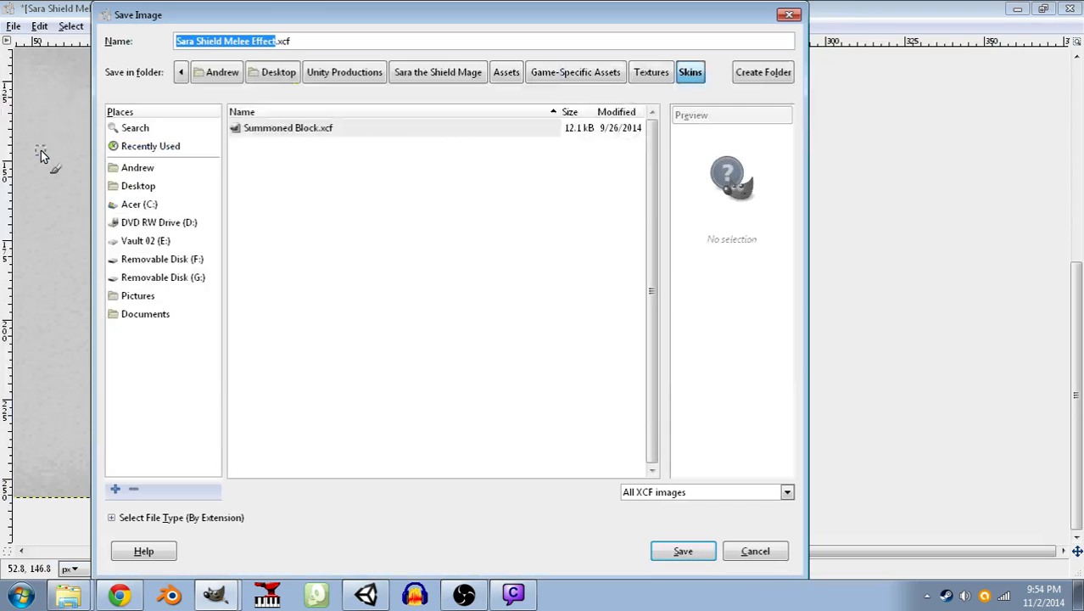
click(759, 555)
- Overwrite Sara Shield Melee Effect.png with the repainted image and switch to Unity
click(14, 26)
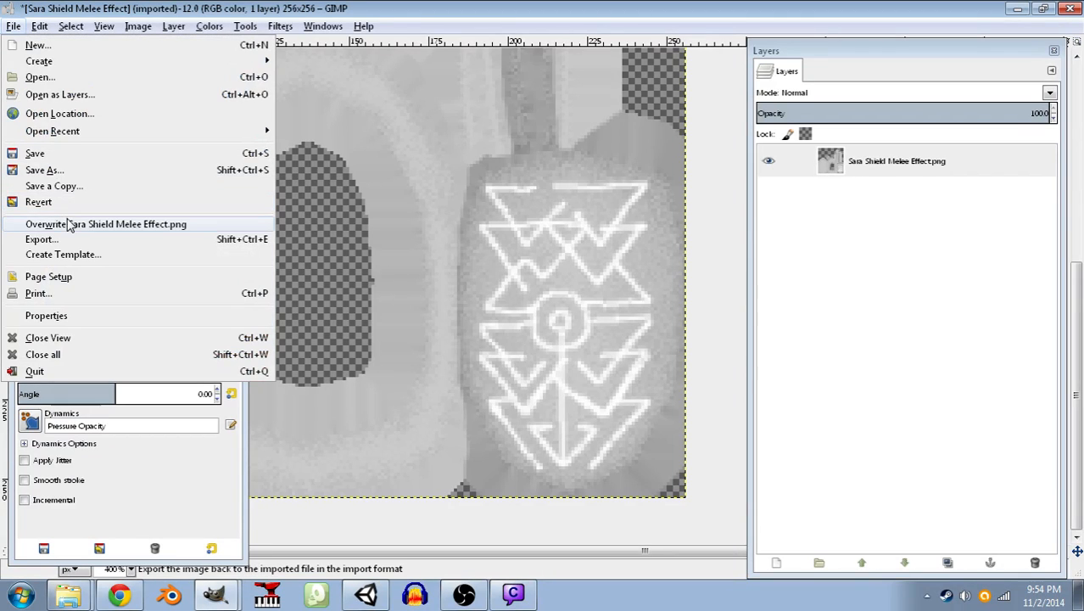
click(68, 226)
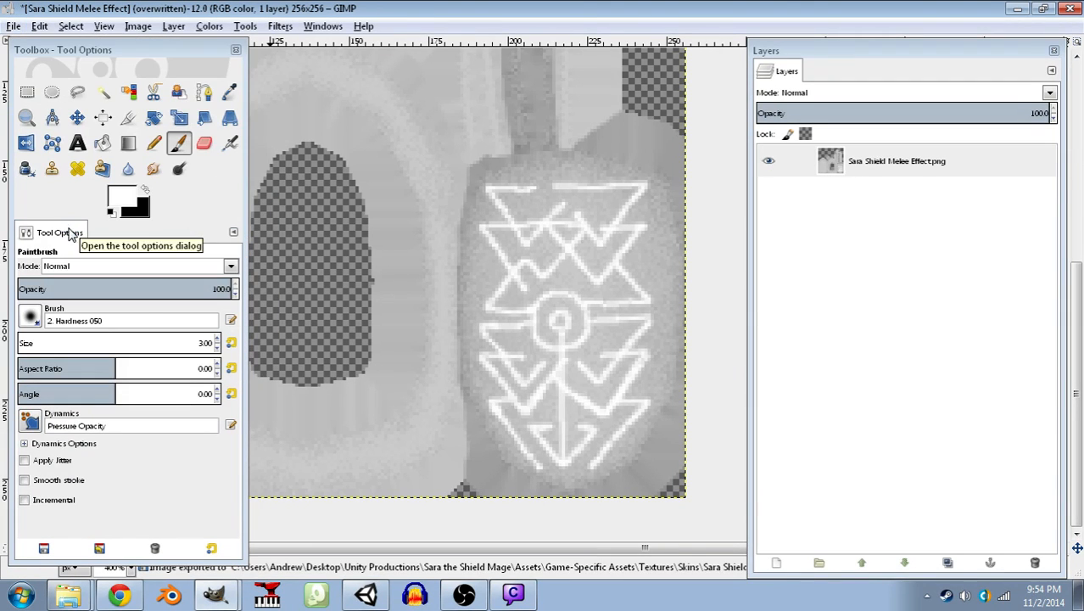
click(366, 593)
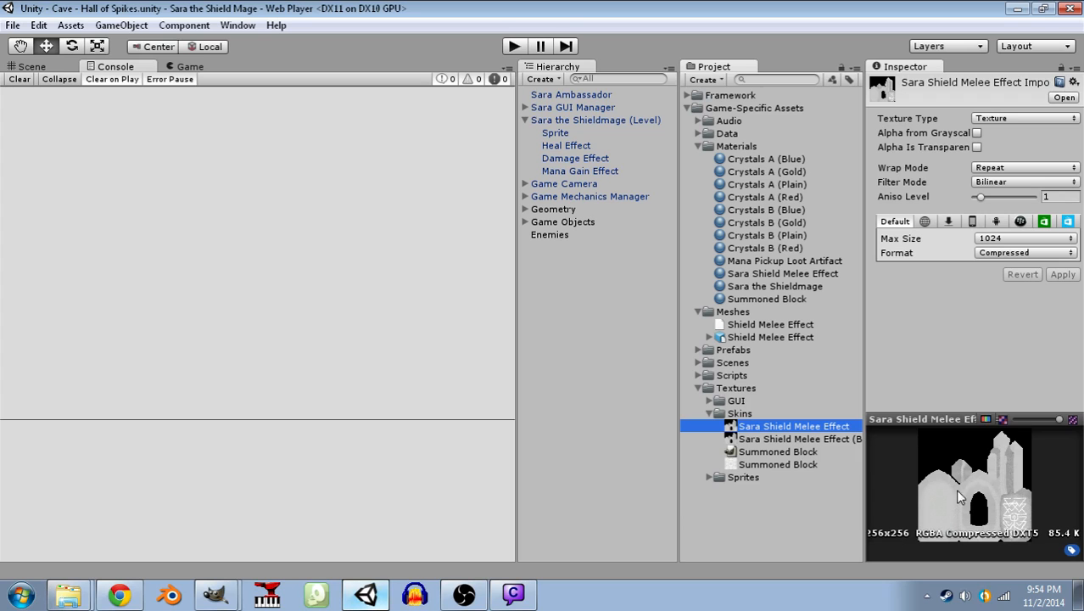
- Assign the emblem version of the Sara Shield Melee Effect texture as the particle texture of the Sara Shield Melee Effect material
click(733, 263)
click(734, 274)
click(736, 287)
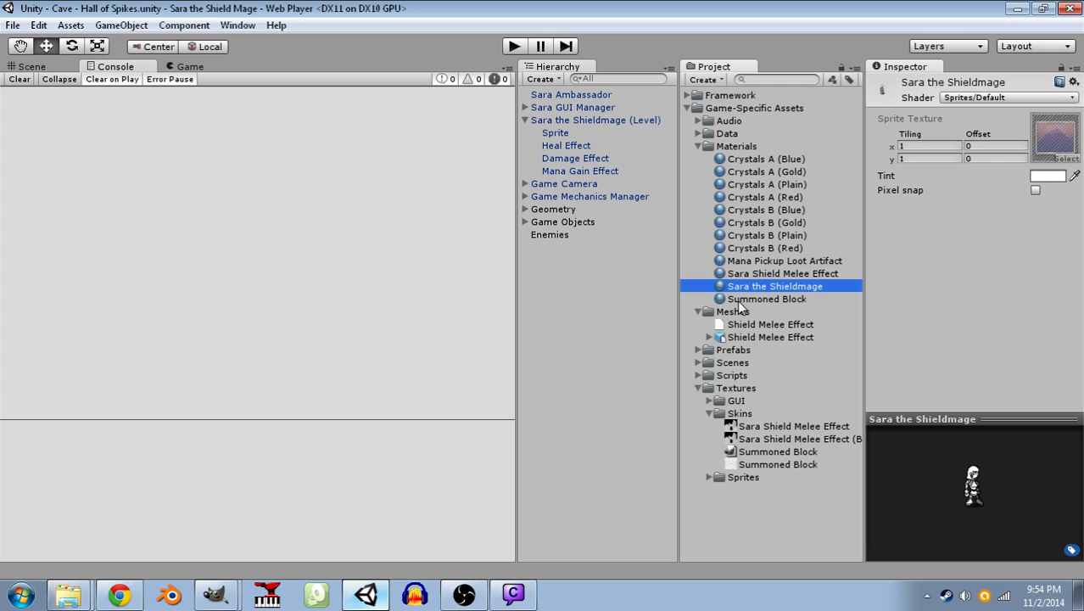
click(743, 261)
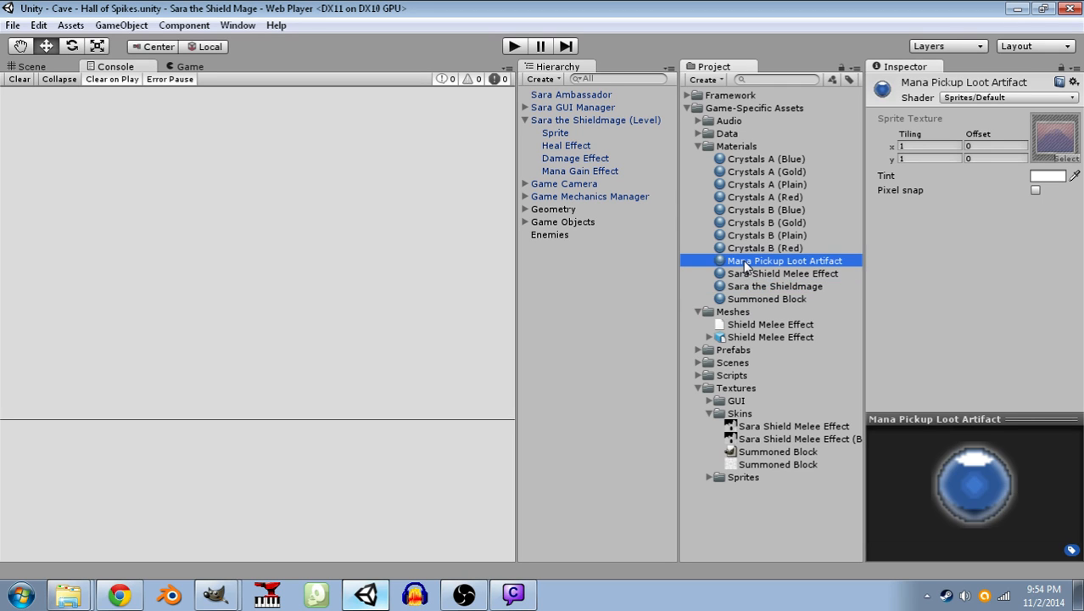
click(745, 273)
click(930, 458)
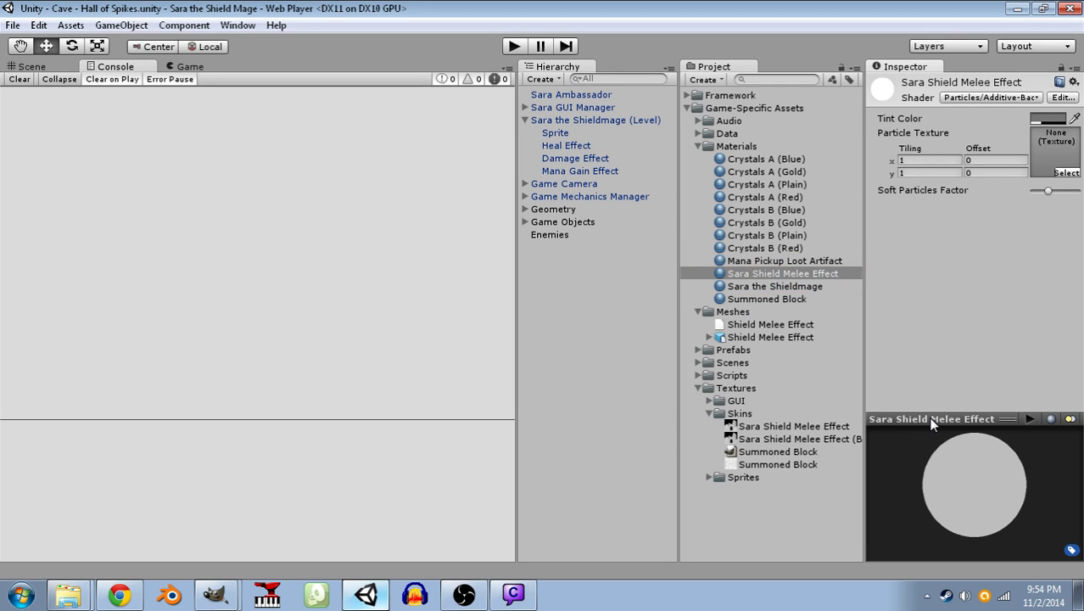
click(1066, 173)
scroll(825, 312, down, 12)
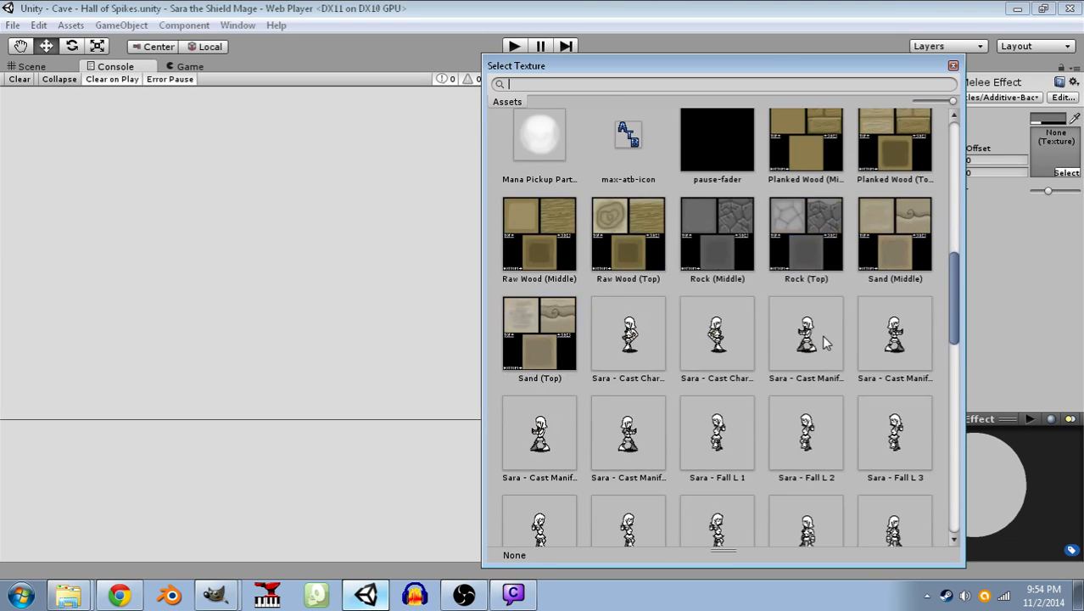
scroll(821, 335, down, 10)
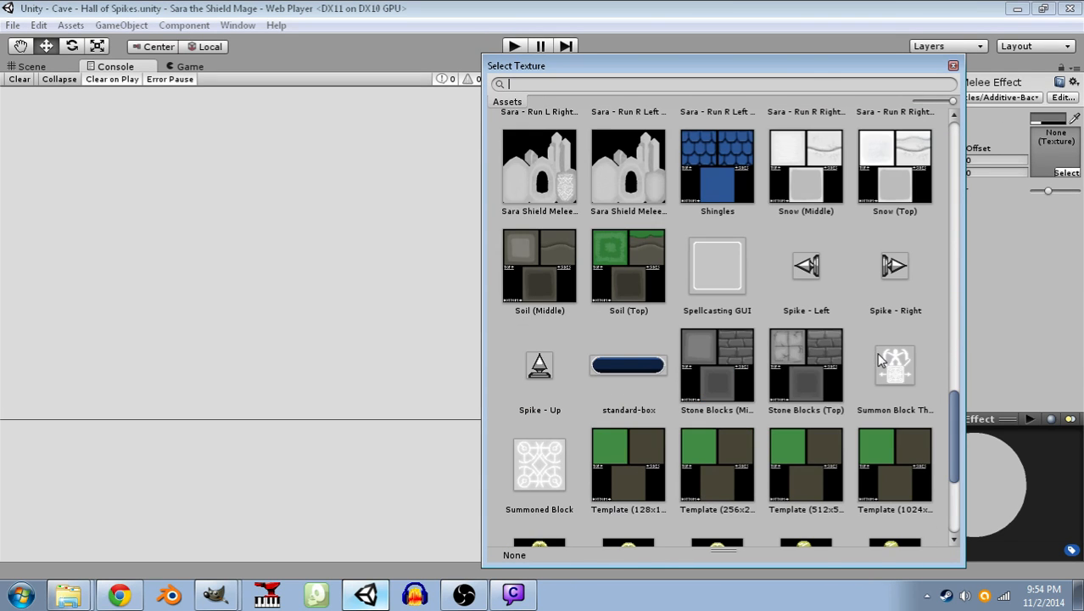
scroll(880, 361, down, 8)
scroll(546, 391, up, 9)
scroll(598, 363, up, 3)
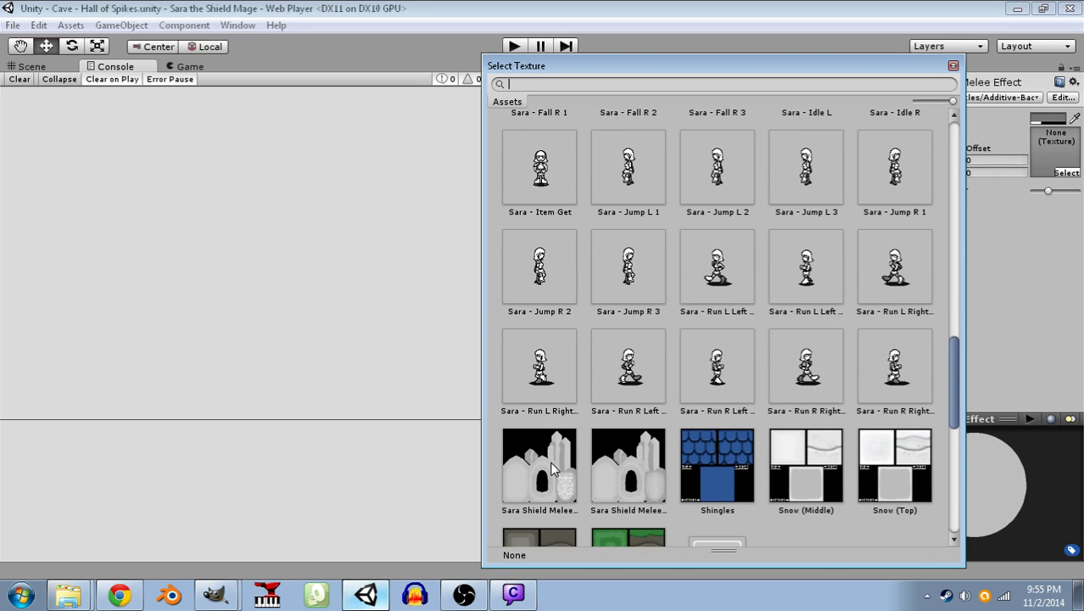
click(553, 469)
click(953, 65)
drag(977, 550, 893, 451)
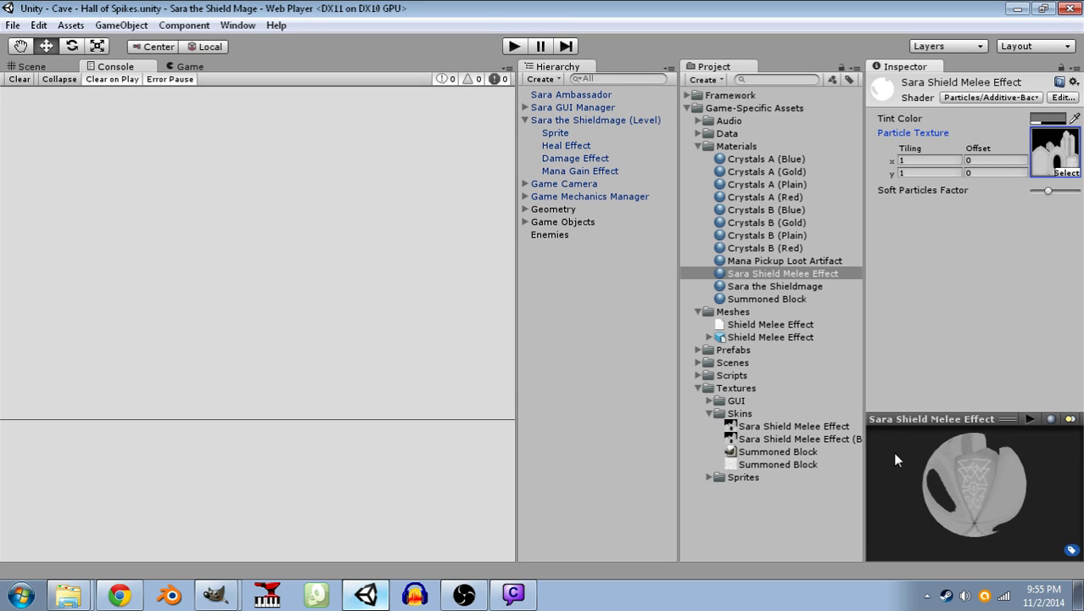
- Examine how the repainted emblem looks on the Shield Melee Effect mesh from several angles in its preview
click(752, 273)
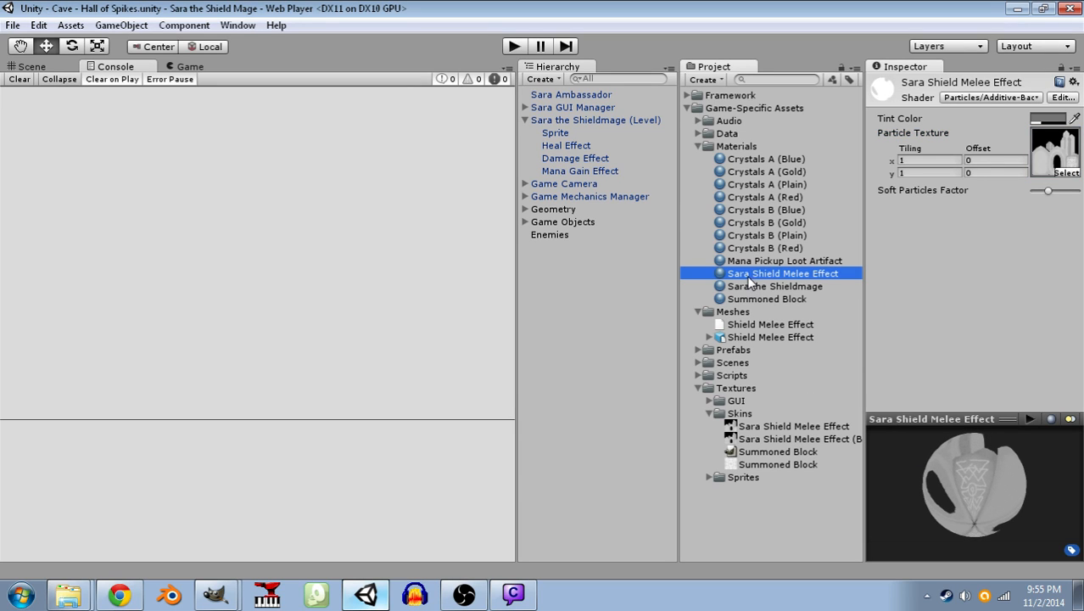
click(753, 335)
mouse_move(958, 462)
mouse_down()
mouse_move(933, 455)
mouse_move(945, 441)
mouse_move(931, 453)
mouse_move(952, 452)
mouse_move(912, 456)
mouse_move(958, 466)
mouse_up()
mouse_move(978, 511)
mouse_down()
mouse_move(952, 508)
mouse_move(1001, 505)
mouse_move(975, 514)
mouse_move(994, 504)
mouse_move(948, 506)
mouse_move(1015, 523)
mouse_move(966, 497)
mouse_move(995, 510)
mouse_move(948, 517)
mouse_move(986, 517)
mouse_move(956, 506)
mouse_move(1002, 514)
mouse_move(984, 511)
mouse_move(1010, 509)
mouse_move(976, 514)
mouse_move(1034, 501)
mouse_move(978, 507)
mouse_move(1024, 493)
mouse_move(1034, 505)
mouse_move(998, 519)
mouse_move(961, 513)
mouse_up()
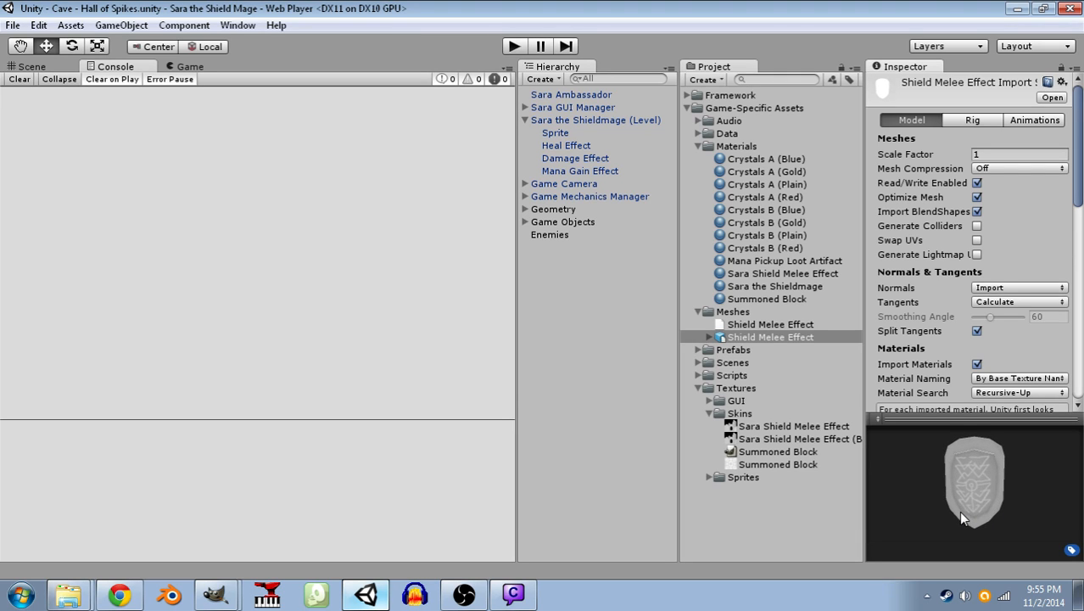
click(783, 336)
mouse_move(918, 514)
mouse_down()
mouse_move(970, 502)
mouse_move(987, 473)
mouse_move(938, 484)
mouse_move(892, 512)
mouse_move(909, 484)
mouse_move(963, 508)
mouse_move(905, 511)
mouse_move(978, 508)
mouse_move(883, 515)
mouse_move(895, 433)
mouse_move(978, 508)
mouse_move(926, 515)
mouse_move(900, 502)
mouse_move(932, 505)
mouse_up()
mouse_move(1020, 507)
mouse_down()
mouse_move(995, 499)
mouse_move(1032, 511)
mouse_move(1032, 477)
mouse_move(988, 509)
mouse_move(1038, 502)
mouse_move(999, 502)
mouse_move(1022, 514)
mouse_move(1000, 506)
mouse_move(1019, 495)
mouse_move(1003, 491)
mouse_move(1034, 498)
mouse_move(1030, 481)
mouse_move(994, 498)
mouse_move(1037, 505)
mouse_move(990, 497)
mouse_move(1013, 514)
mouse_move(1039, 475)
mouse_move(1001, 522)
mouse_move(1039, 502)
mouse_move(1005, 492)
mouse_move(1037, 488)
mouse_move(976, 505)
mouse_move(1064, 489)
mouse_move(1005, 467)
mouse_move(1000, 484)
mouse_move(1036, 510)
mouse_move(1043, 534)
mouse_move(1053, 510)
mouse_move(1005, 513)
mouse_move(1064, 504)
mouse_move(997, 498)
mouse_move(1033, 495)
mouse_move(1060, 533)
mouse_move(1038, 508)
mouse_move(1023, 510)
mouse_move(1040, 523)
mouse_move(984, 509)
mouse_move(996, 445)
mouse_move(1021, 466)
mouse_move(1022, 497)
mouse_move(1008, 504)
mouse_move(1026, 505)
mouse_move(1012, 497)
mouse_move(1024, 491)
mouse_move(1009, 498)
mouse_up()
- Switch to the stream chat window and send the message "Rosflugel - literally 'Red Wing'"
click(513, 594)
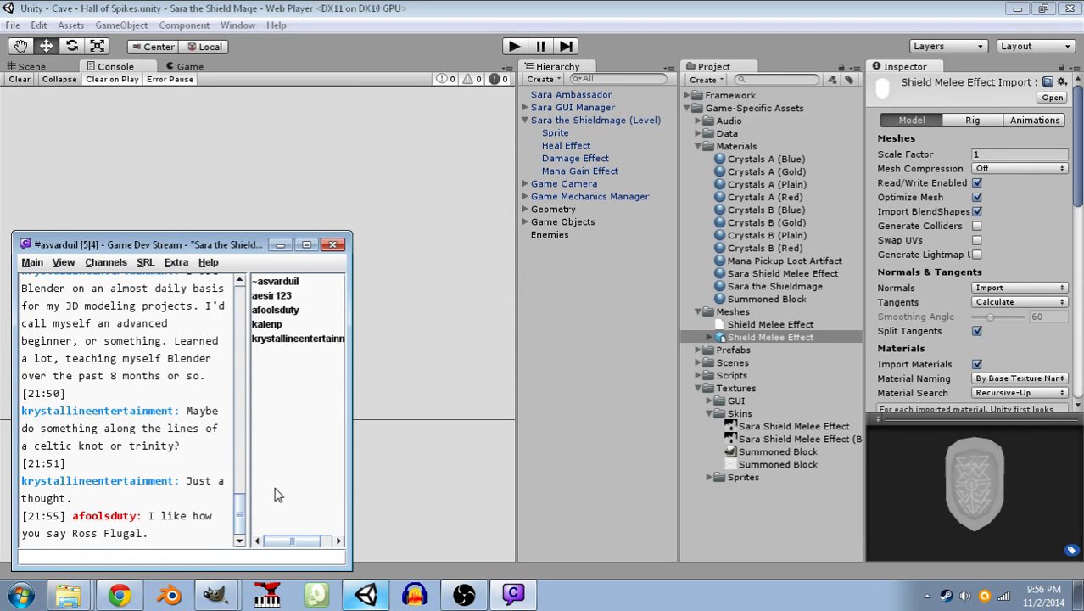
text(Rosflugel - literally 'Red Wing)
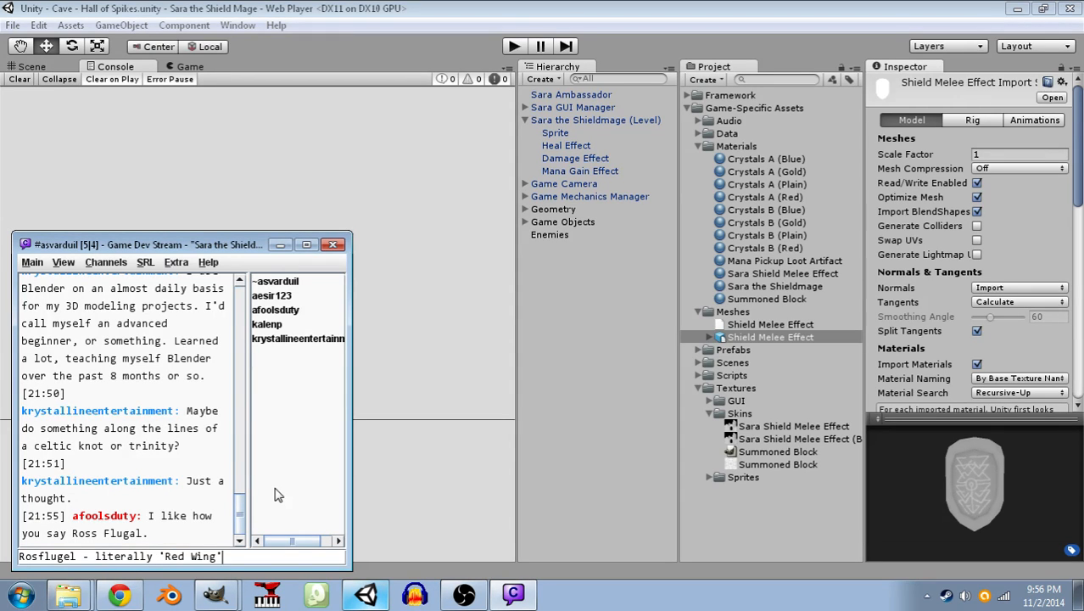
key(Return)
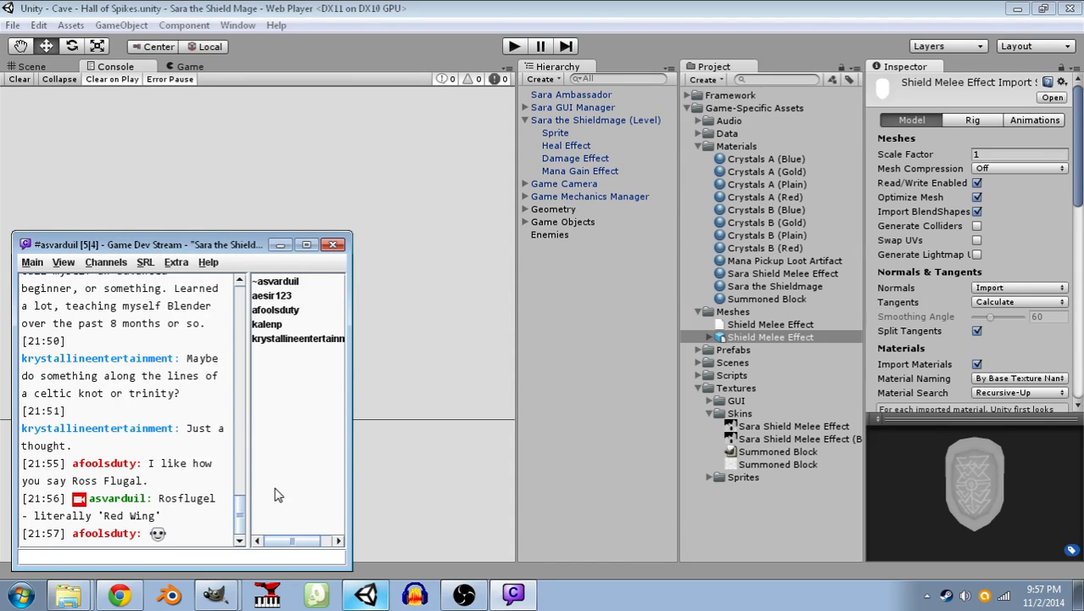
scroll(240, 518, up, 2)
scroll(240, 519, down, 2)
mouse_move(1001, 507)
mouse_down()
mouse_move(979, 502)
mouse_move(1036, 487)
mouse_move(1042, 524)
mouse_move(1032, 531)
mouse_move(976, 508)
mouse_move(1015, 507)
mouse_move(1016, 466)
mouse_move(1039, 519)
mouse_move(994, 526)
mouse_move(1001, 492)
mouse_up()
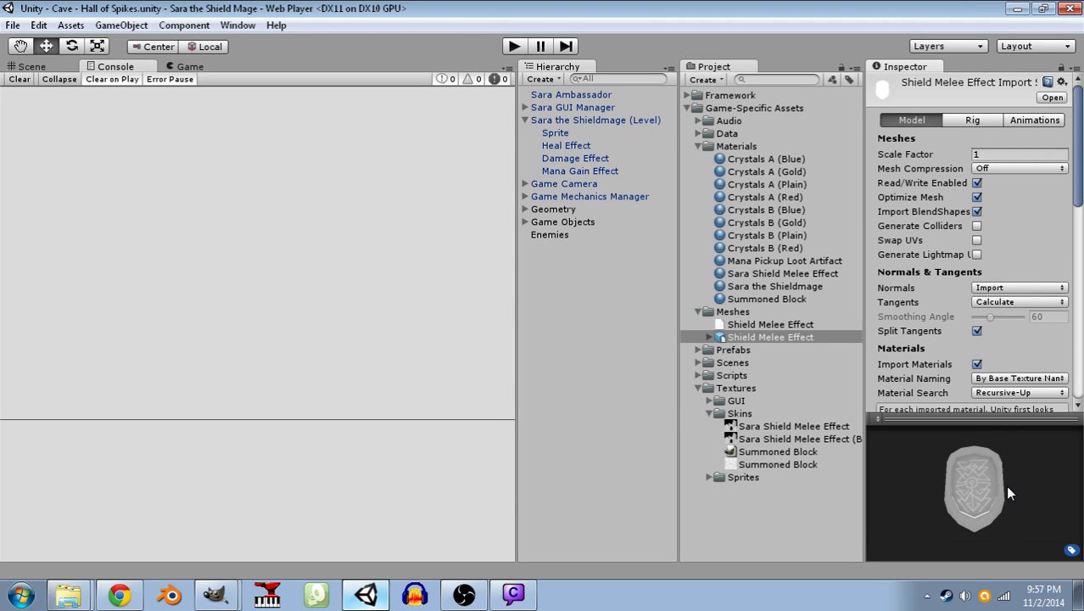
drag(1005, 485, 996, 514)
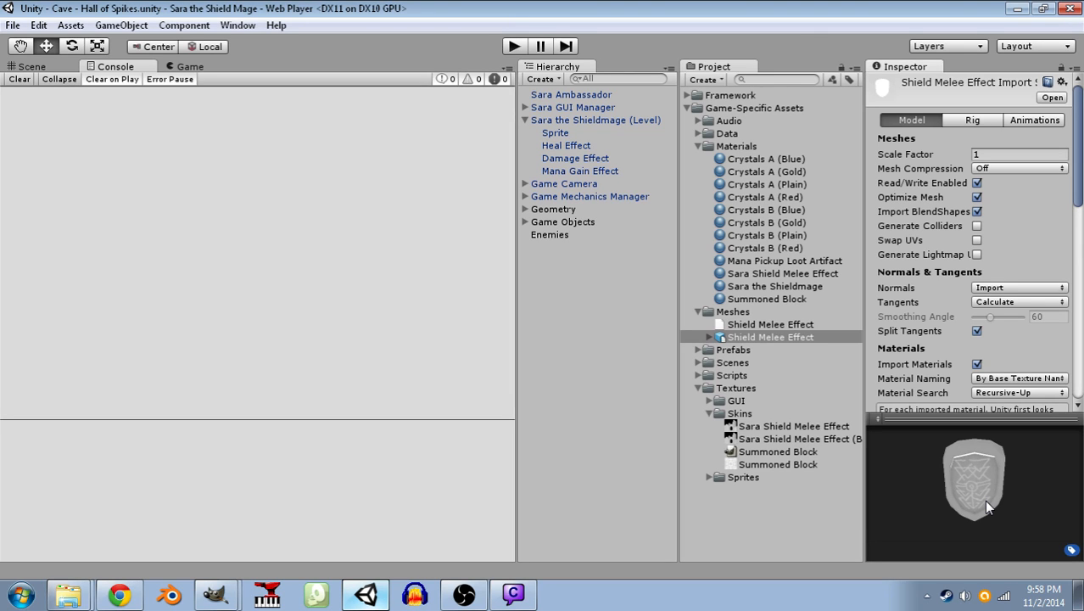
drag(983, 499, 988, 444)
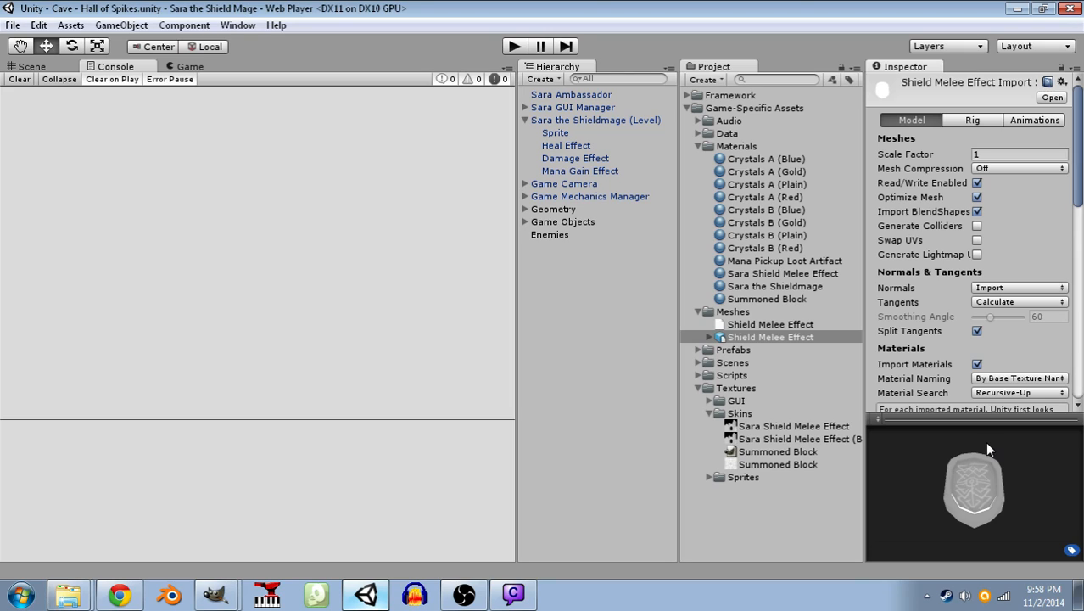
mouse_move(986, 443)
mouse_down()
mouse_move(979, 534)
mouse_move(985, 454)
mouse_up()
mouse_move(997, 471)
mouse_down()
mouse_move(984, 477)
mouse_move(1002, 490)
mouse_move(973, 507)
mouse_move(1003, 505)
mouse_move(977, 513)
mouse_move(1005, 521)
mouse_move(981, 497)
mouse_move(983, 506)
mouse_move(998, 482)
mouse_move(996, 504)
mouse_move(987, 497)
mouse_move(1039, 470)
mouse_move(998, 461)
mouse_move(987, 486)
mouse_move(1001, 505)
mouse_move(972, 490)
mouse_move(990, 490)
mouse_up()
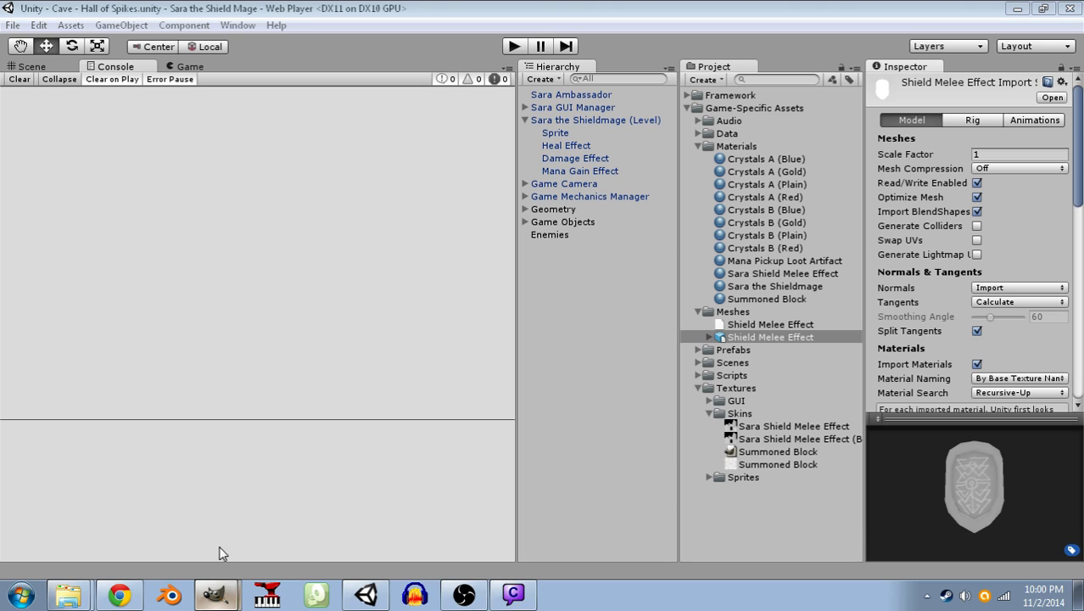
- Switch to the stream chat window and read the latest viewer messages
click(512, 595)
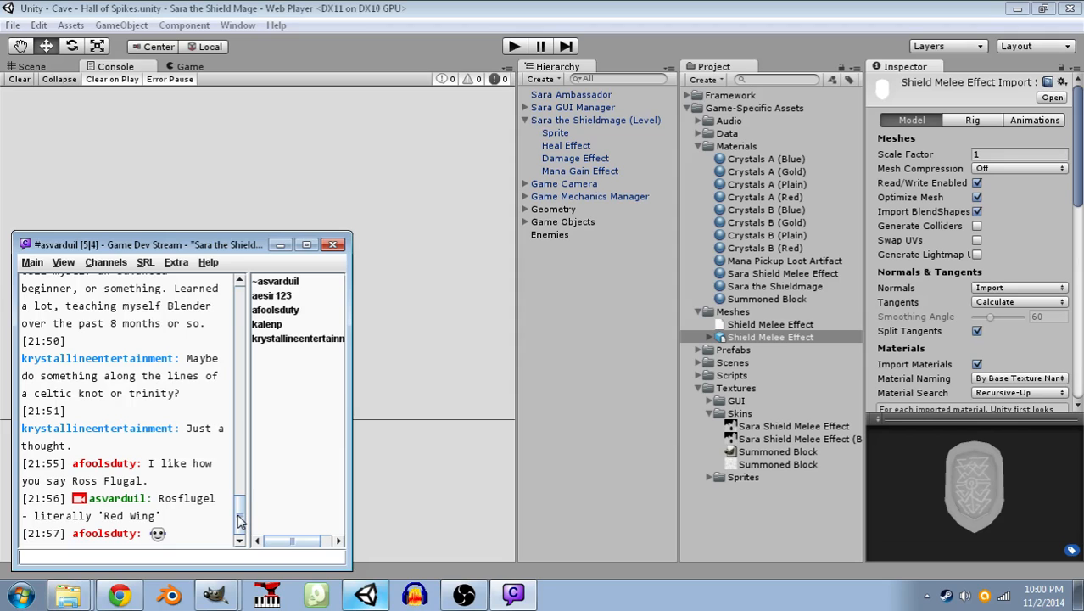
scroll(240, 520, up, 1)
scroll(242, 526, down, 1)
drag(239, 513, 239, 526)
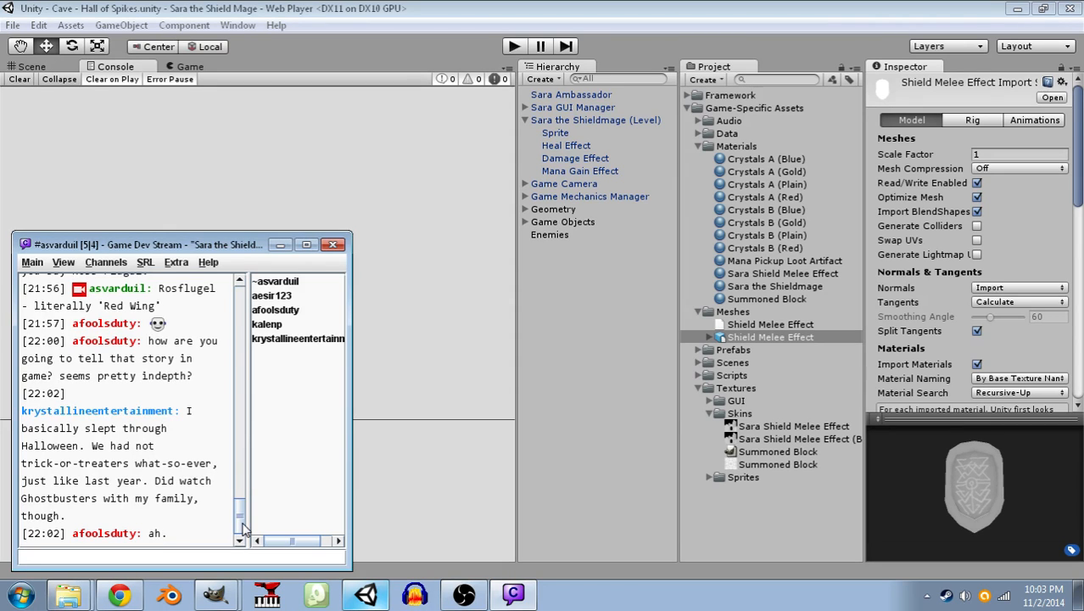
scroll(244, 527, up, 1)
scroll(244, 526, down, 1)
scroll(244, 521, down, 1)
scroll(242, 527, up, 1)
scroll(241, 526, down, 1)
scroll(239, 525, down, 1)
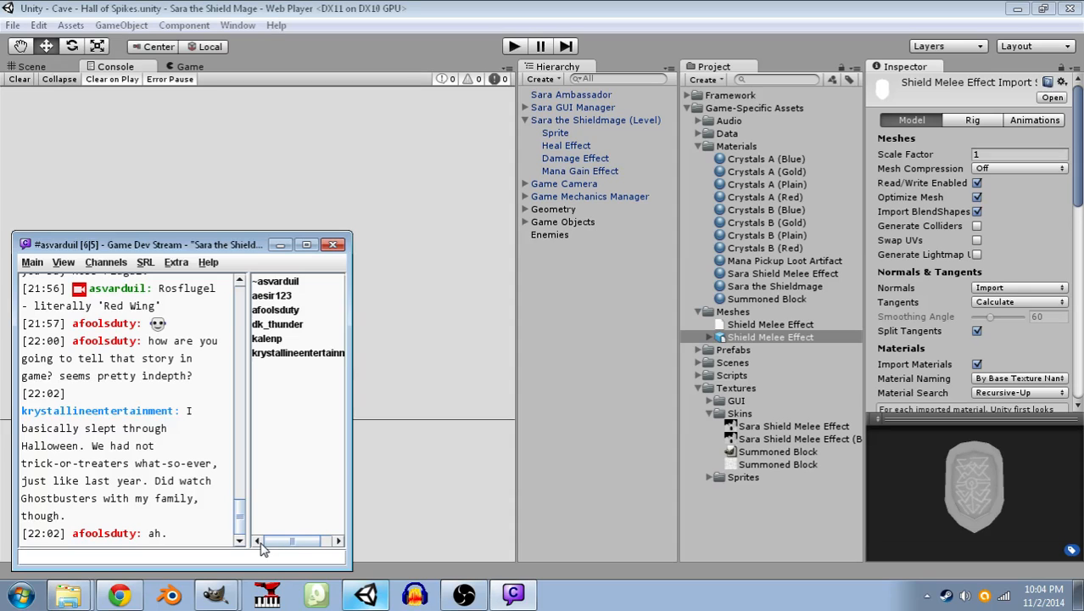
click(979, 521)
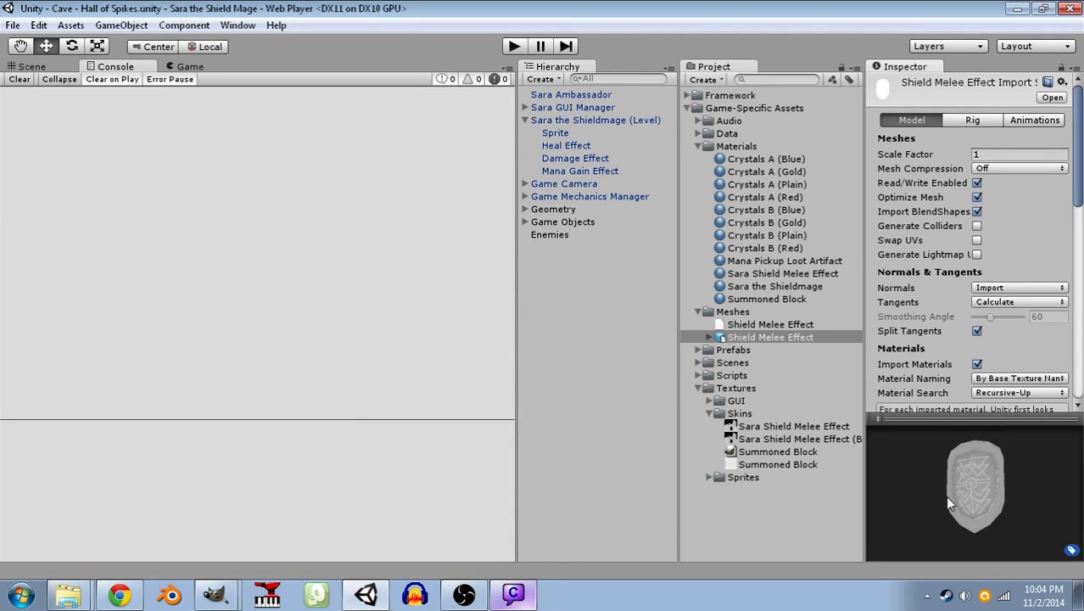
drag(945, 496, 953, 474)
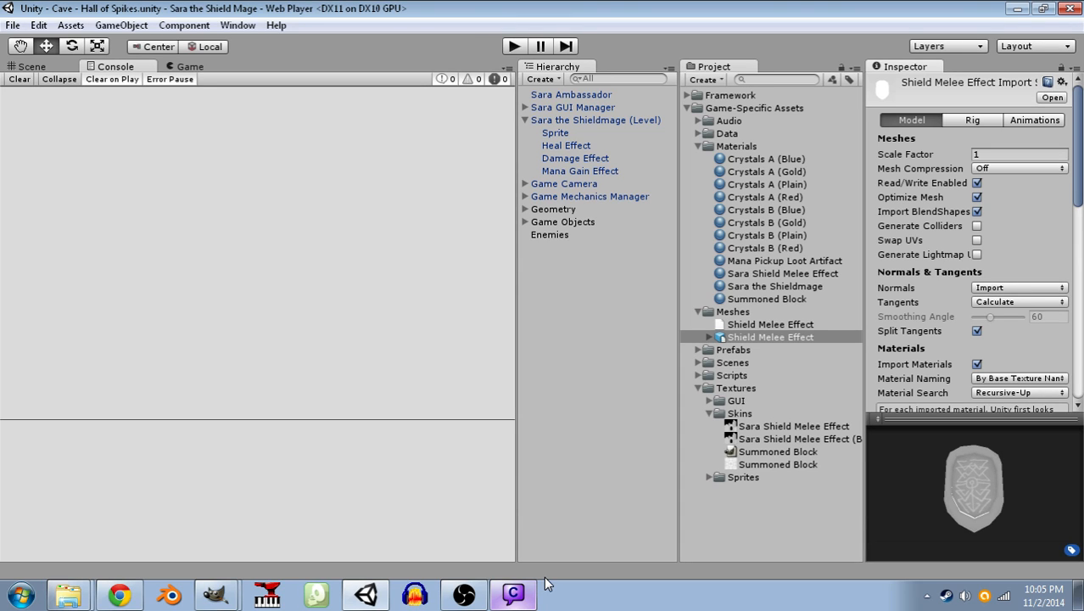
click(516, 590)
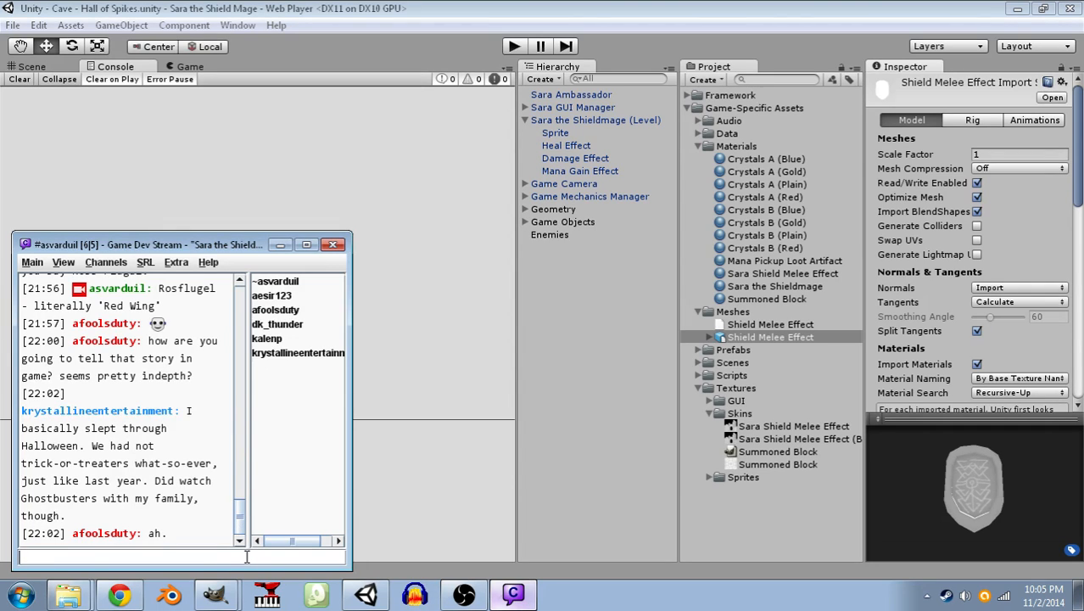
text(http://youtube.com/users/Th)
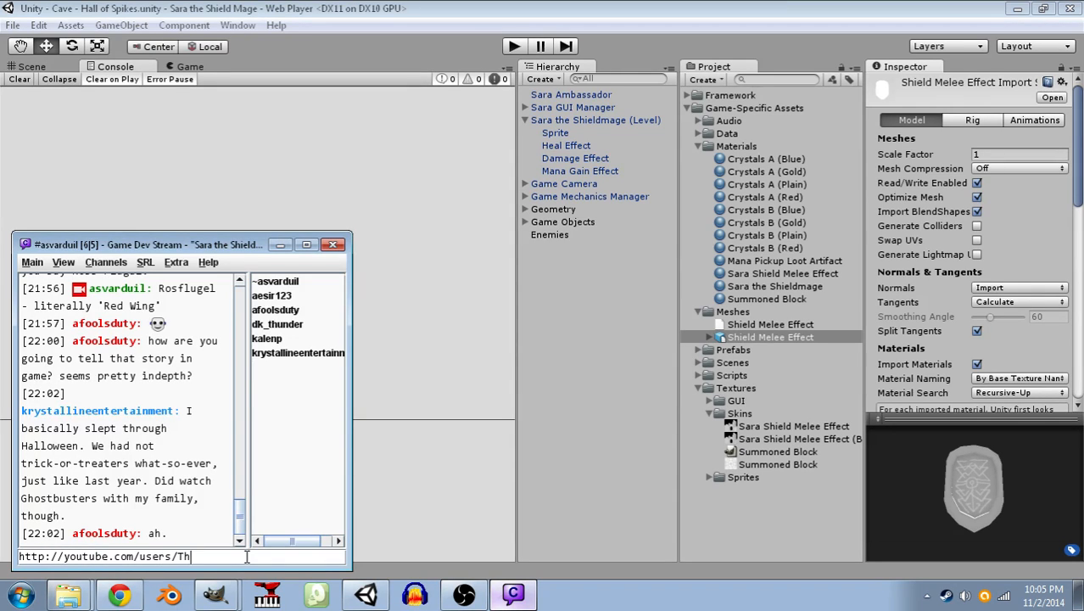
text(eAsvarduilProject)
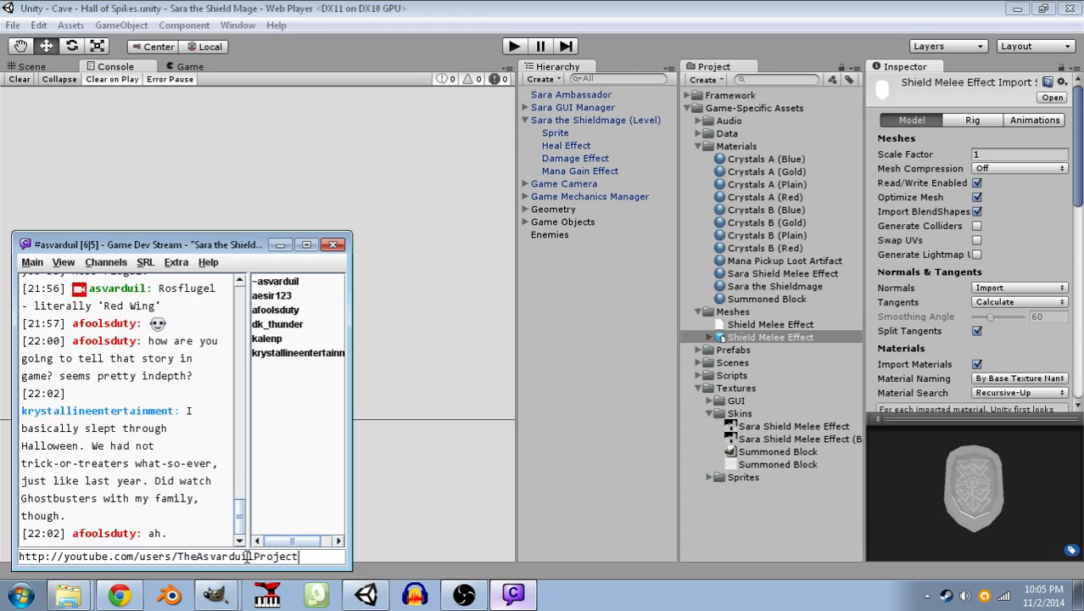
key(Return)
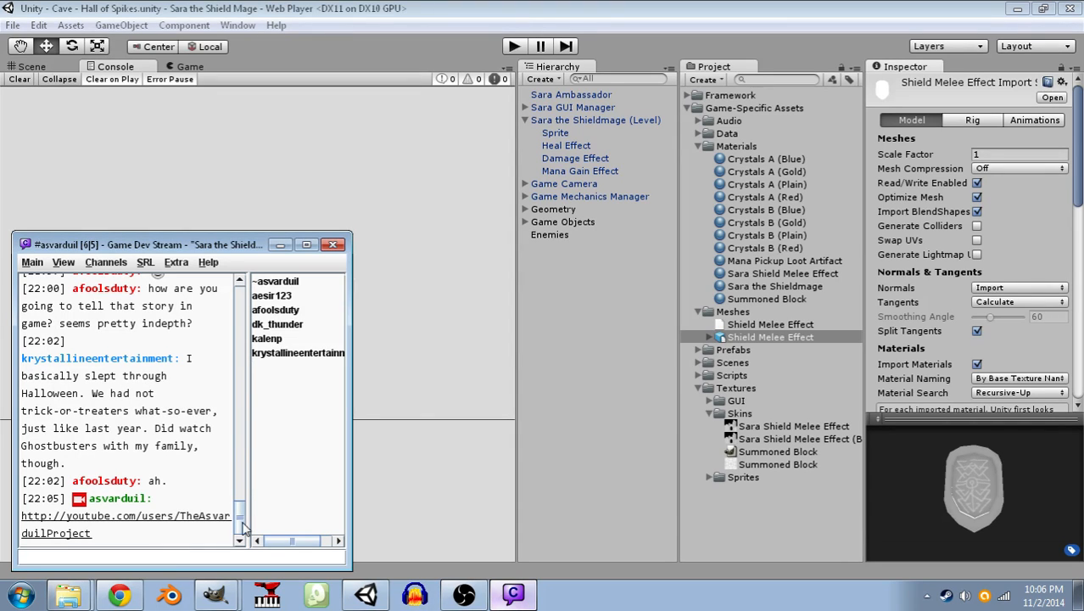
scroll(244, 529, up, 1)
scroll(241, 533, down, 1)
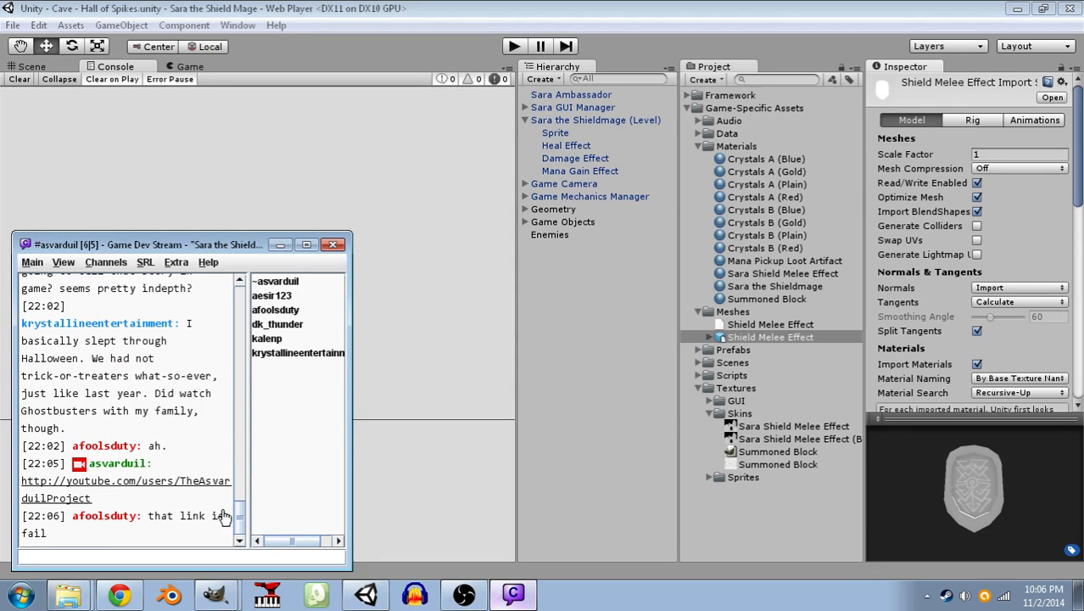
- Switch to Chrome, open YouTube in a new tab and go to the signed-in account's own channel
click(119, 594)
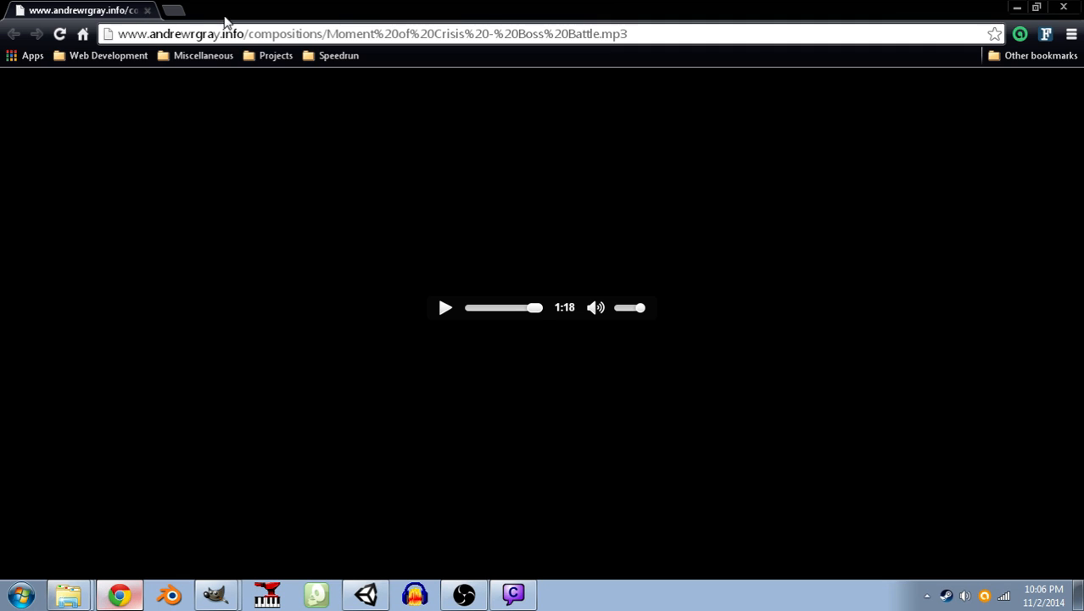
click(176, 11)
text(you)
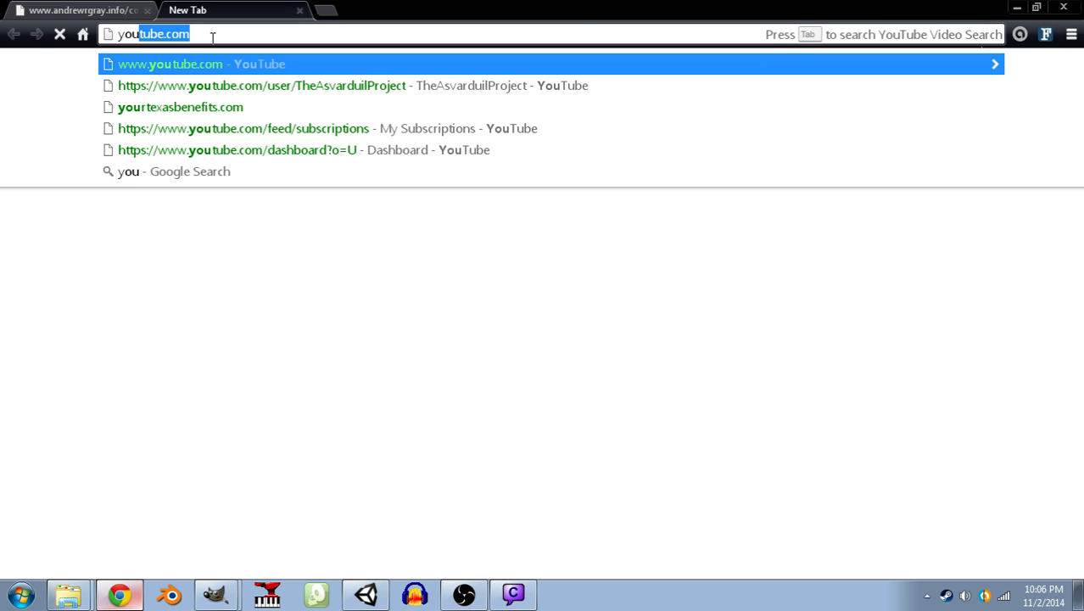
key(Return)
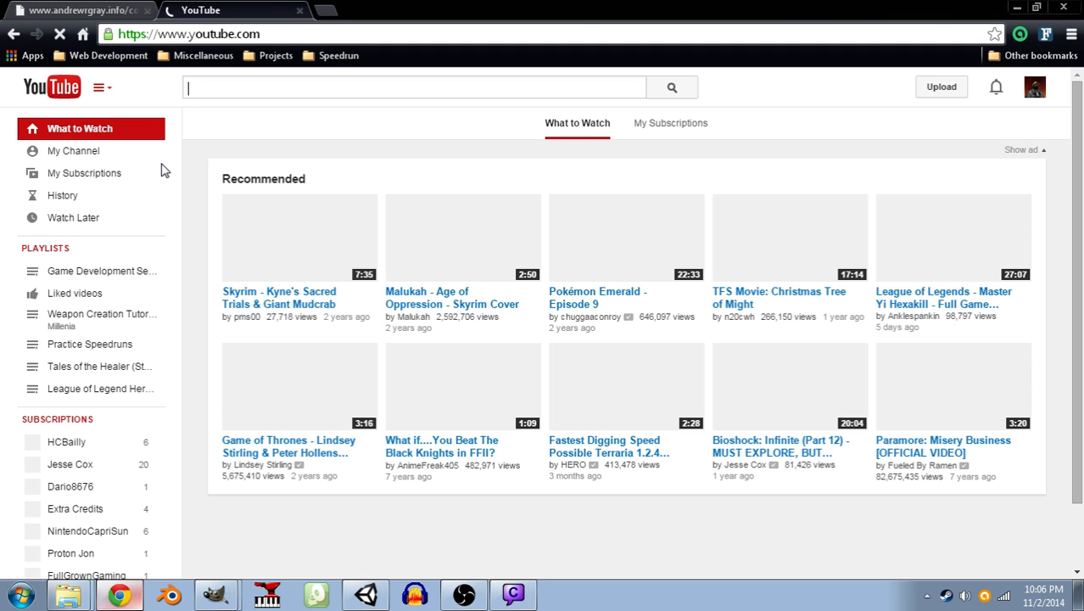
click(88, 158)
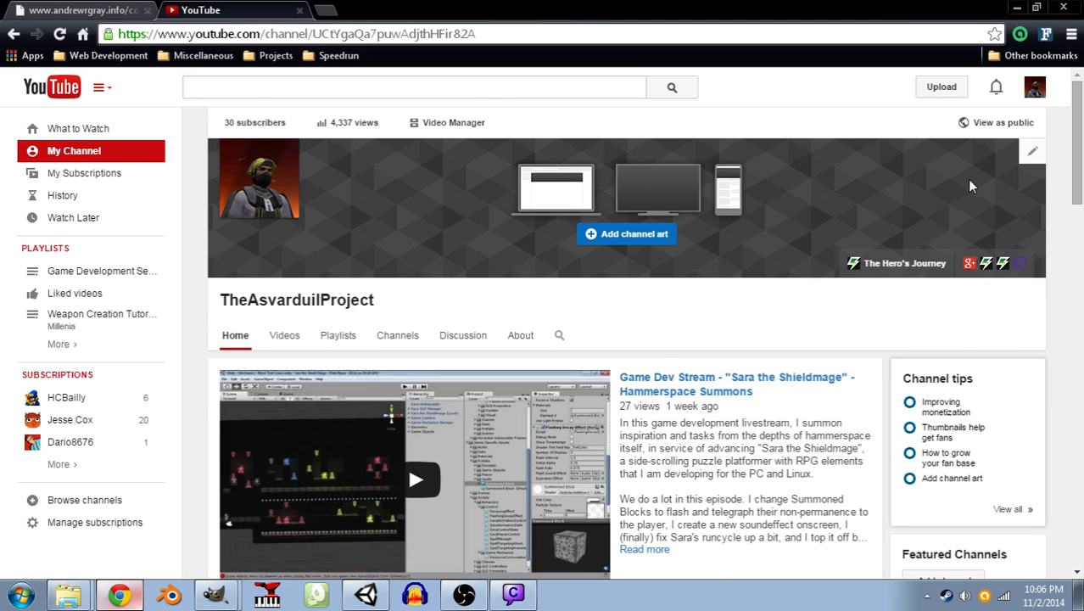
click(997, 124)
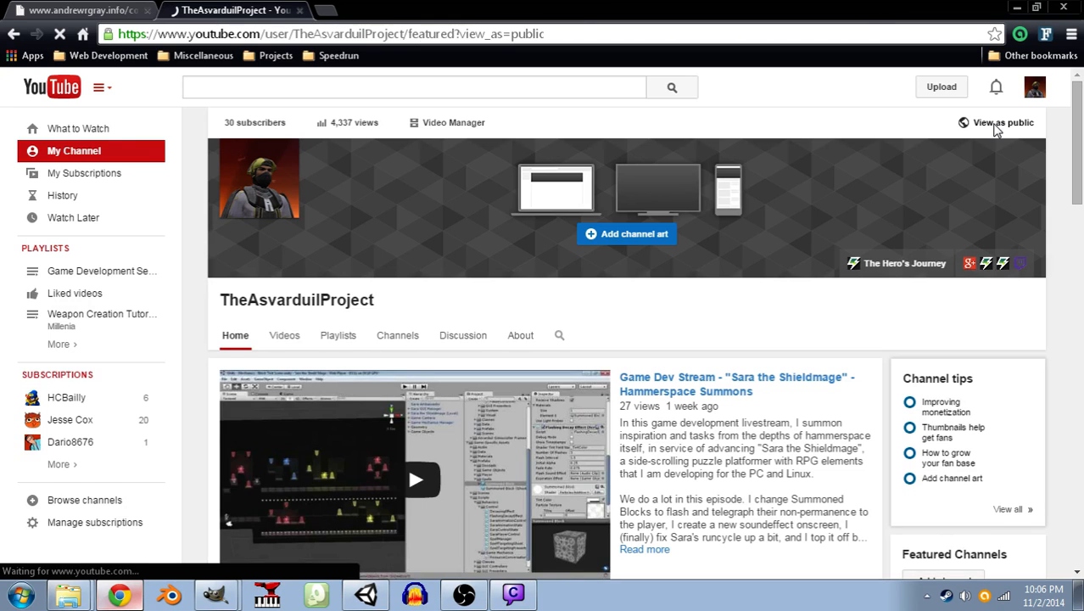
drag(409, 34, 114, 34)
key(ctrl+c)
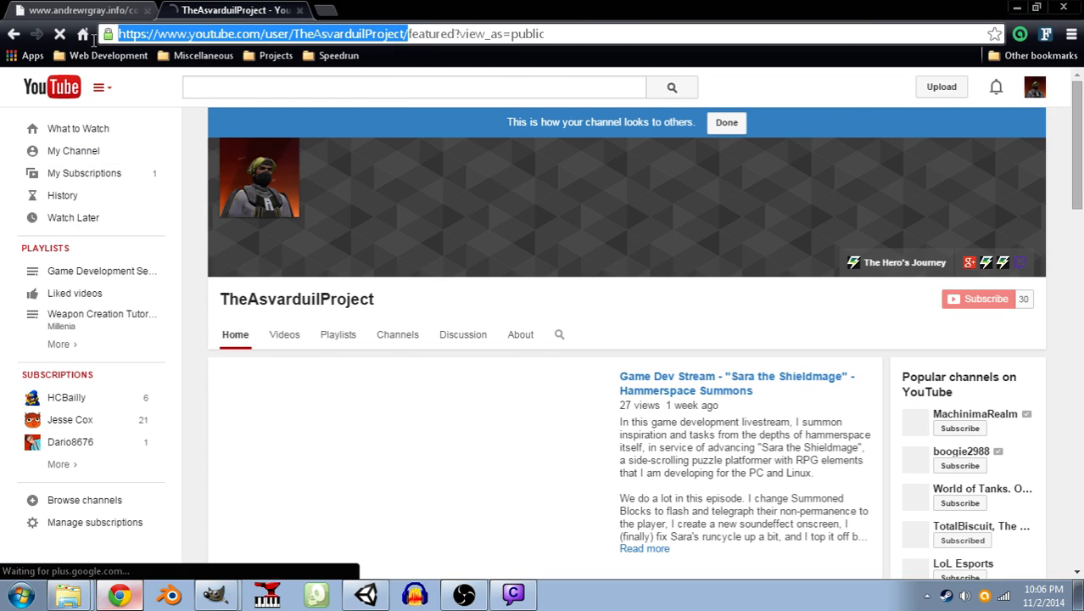
click(514, 595)
click(140, 557)
key(ctrl+v)
key(Return)
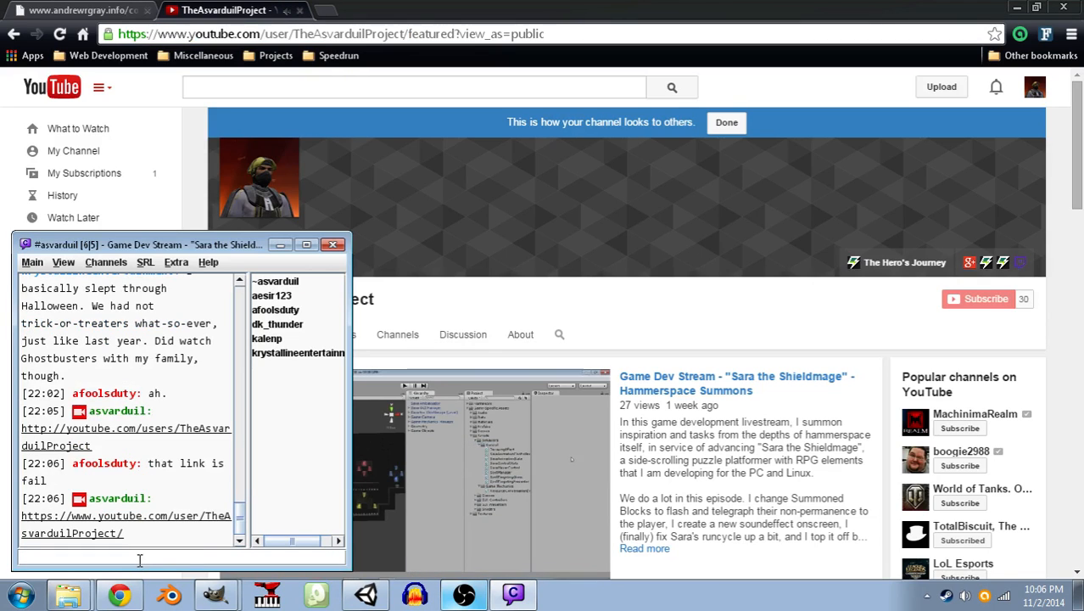
- Return to Chrome, glance over the public YouTube channel page and close its tab
click(573, 305)
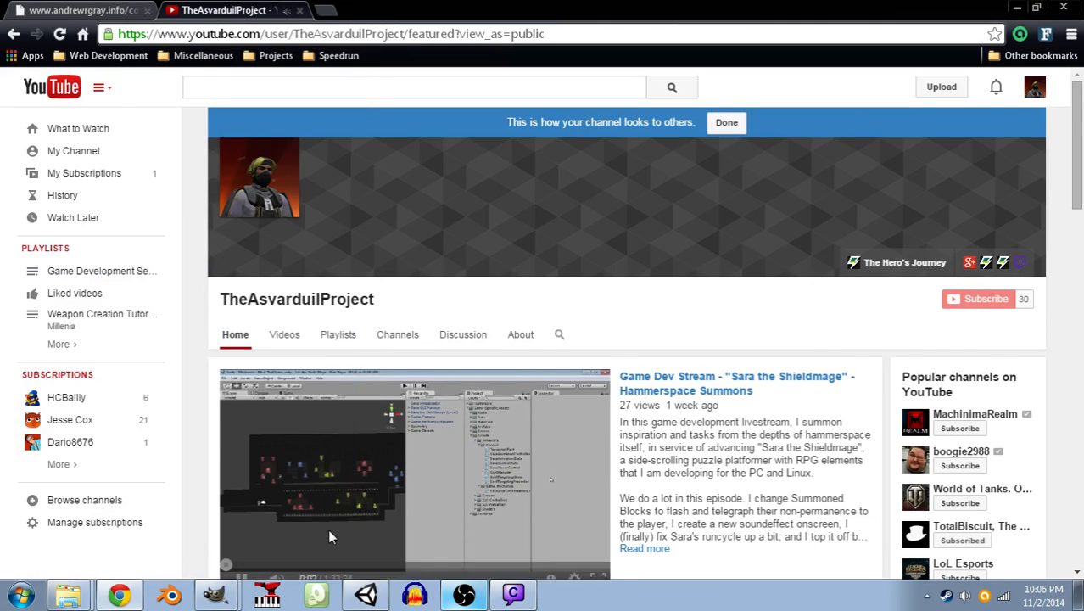
scroll(327, 529, down, 2)
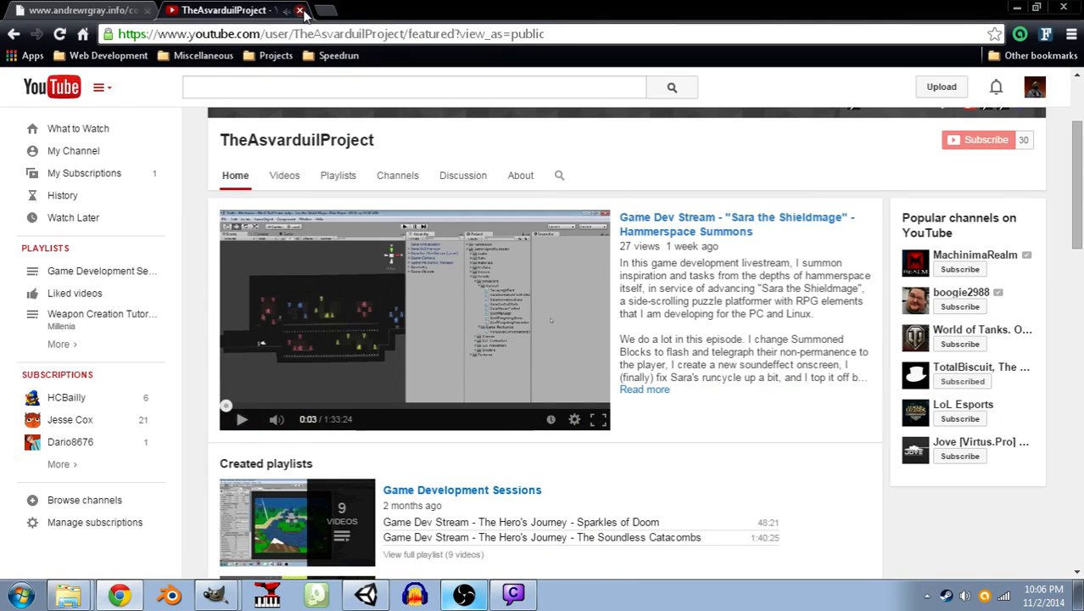
scroll(416, 243, up, 2)
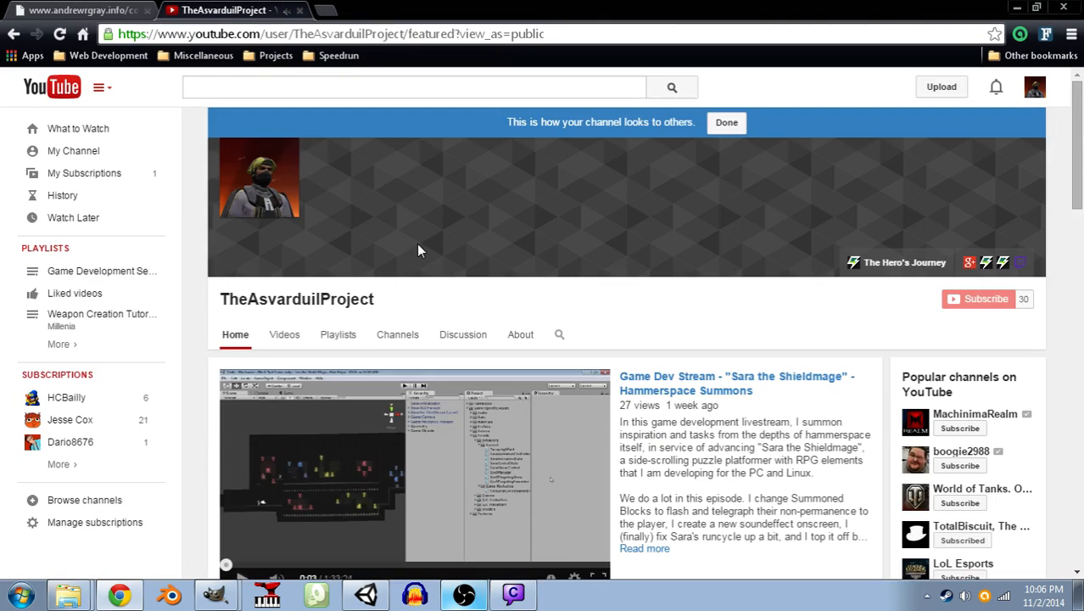
click(300, 10)
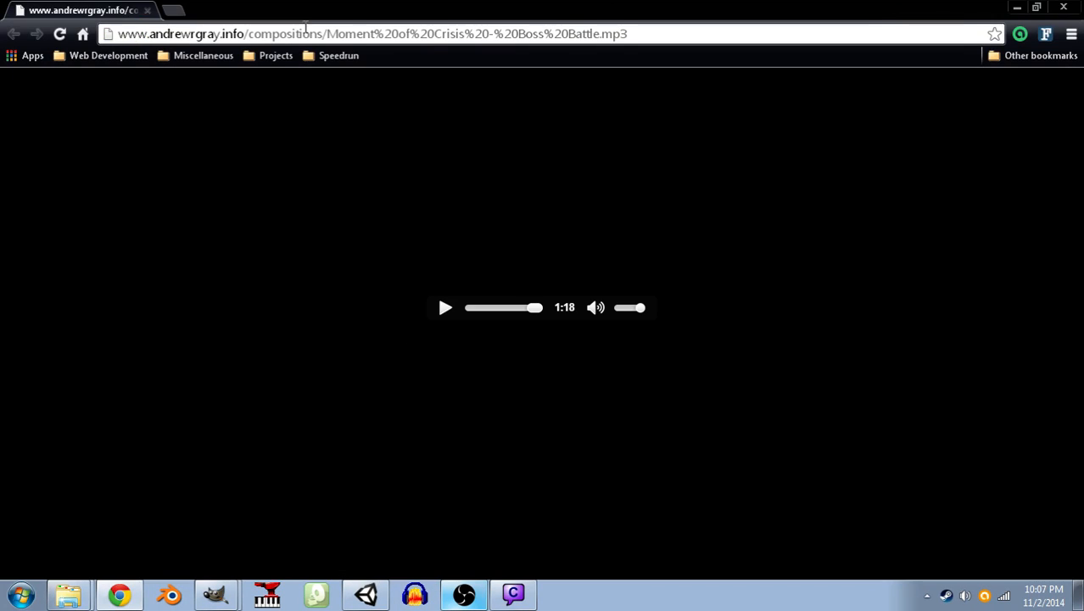
- Go back to the stream chat, check for a viewer reply and post the message "I am no longer error"
click(516, 596)
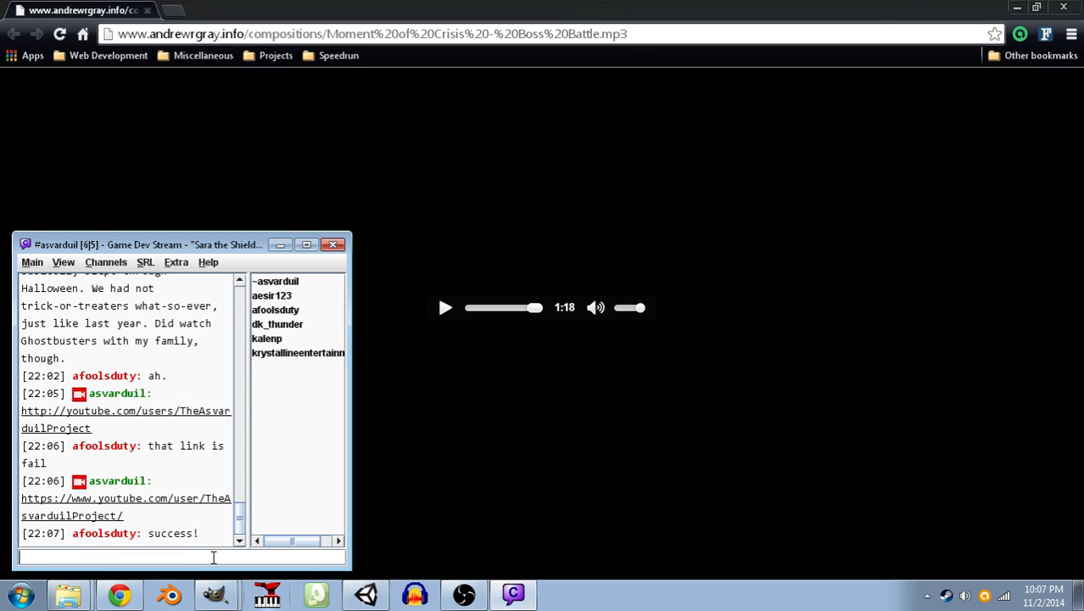
text(I am no longer error)
key(Return)
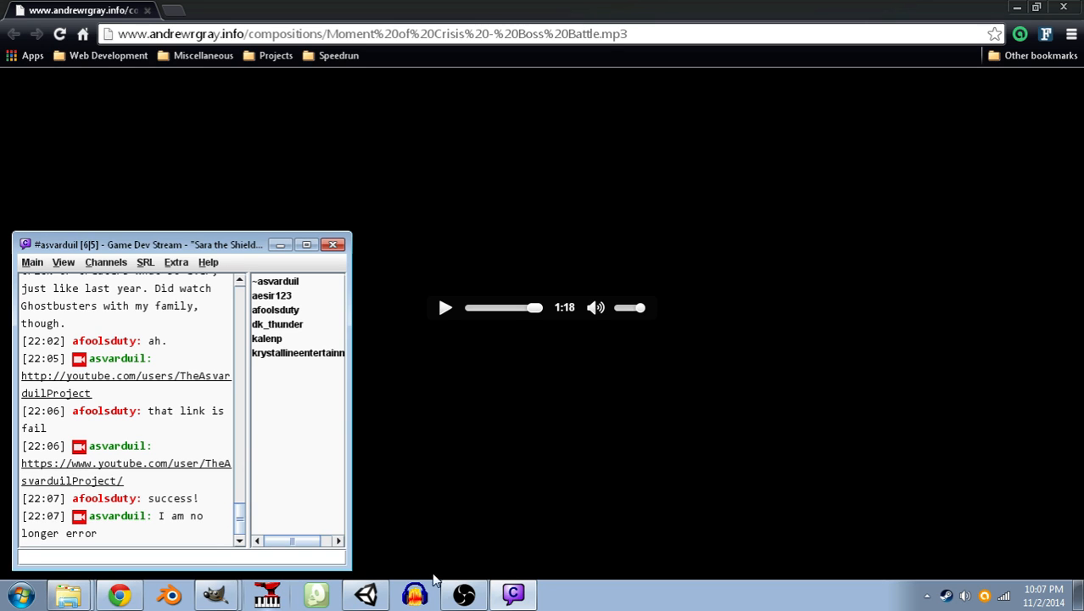
- Switch to the Open Broadcaster Software window with the streaming controls
click(464, 594)
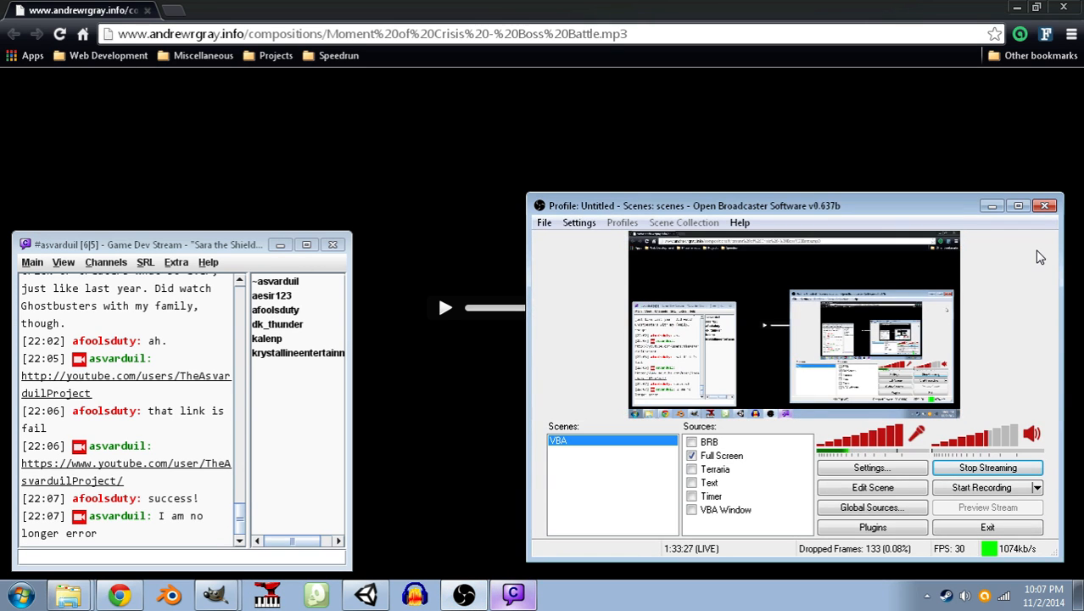